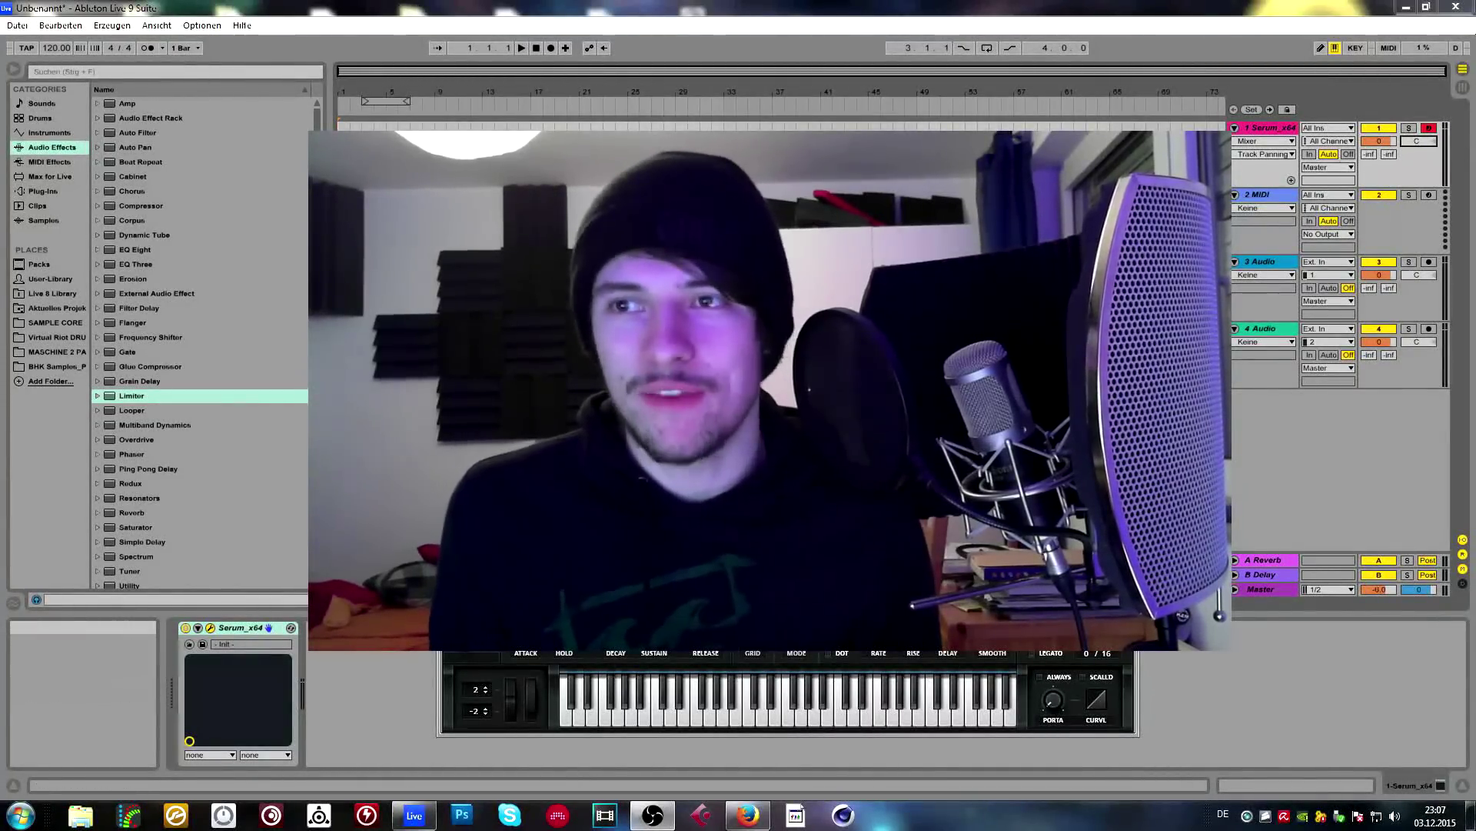
In OBS, shrink the webcam source into the scene's lower-right corner, finish scene editing, and return to the Serum window in Ableton Live.
left_click_drag(1475, 95, 577, 64)
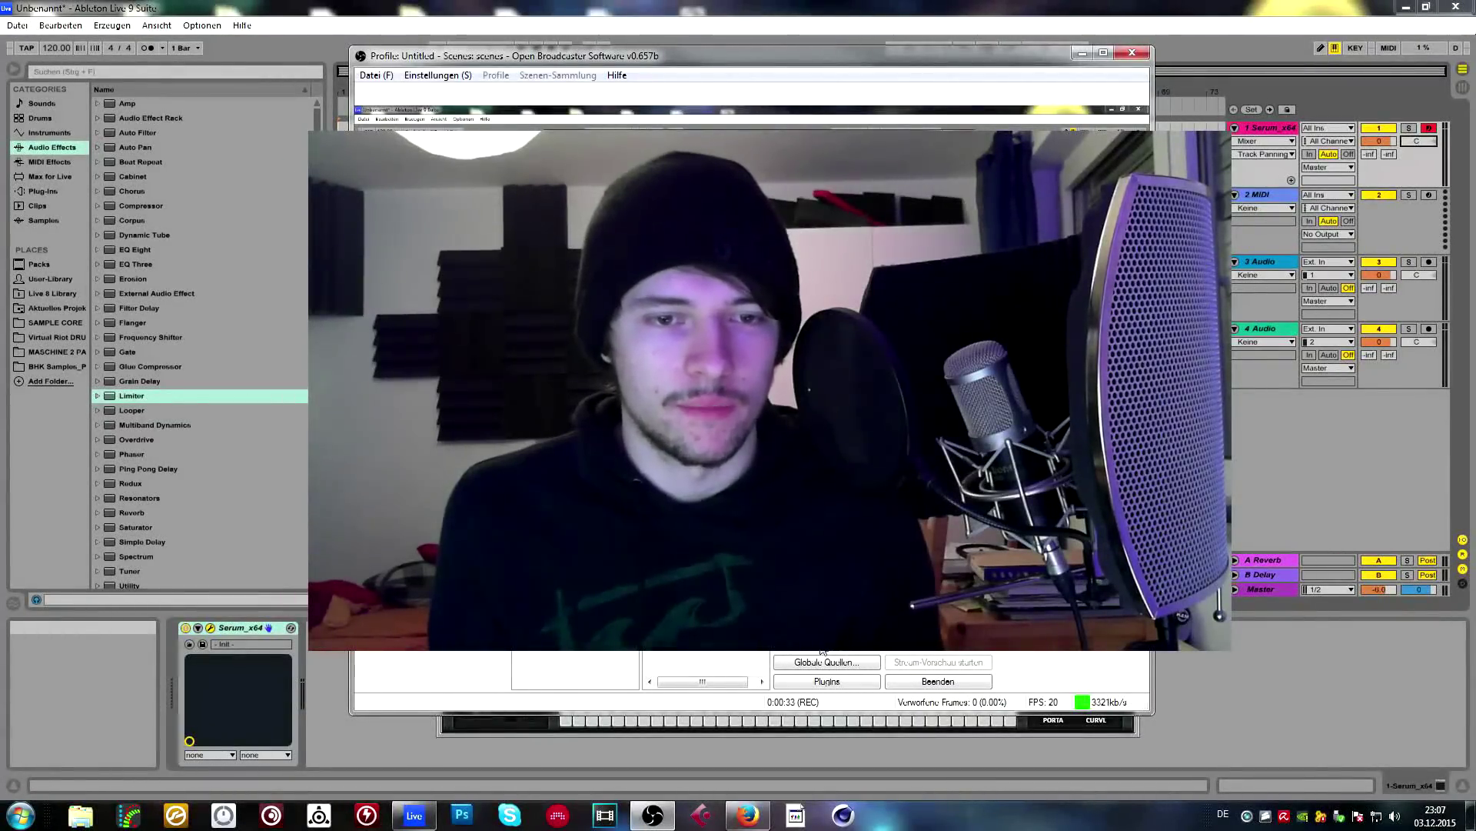
left_click_drag(768, 316, 892, 413)
left_click_drag(644, 273, 1050, 491)
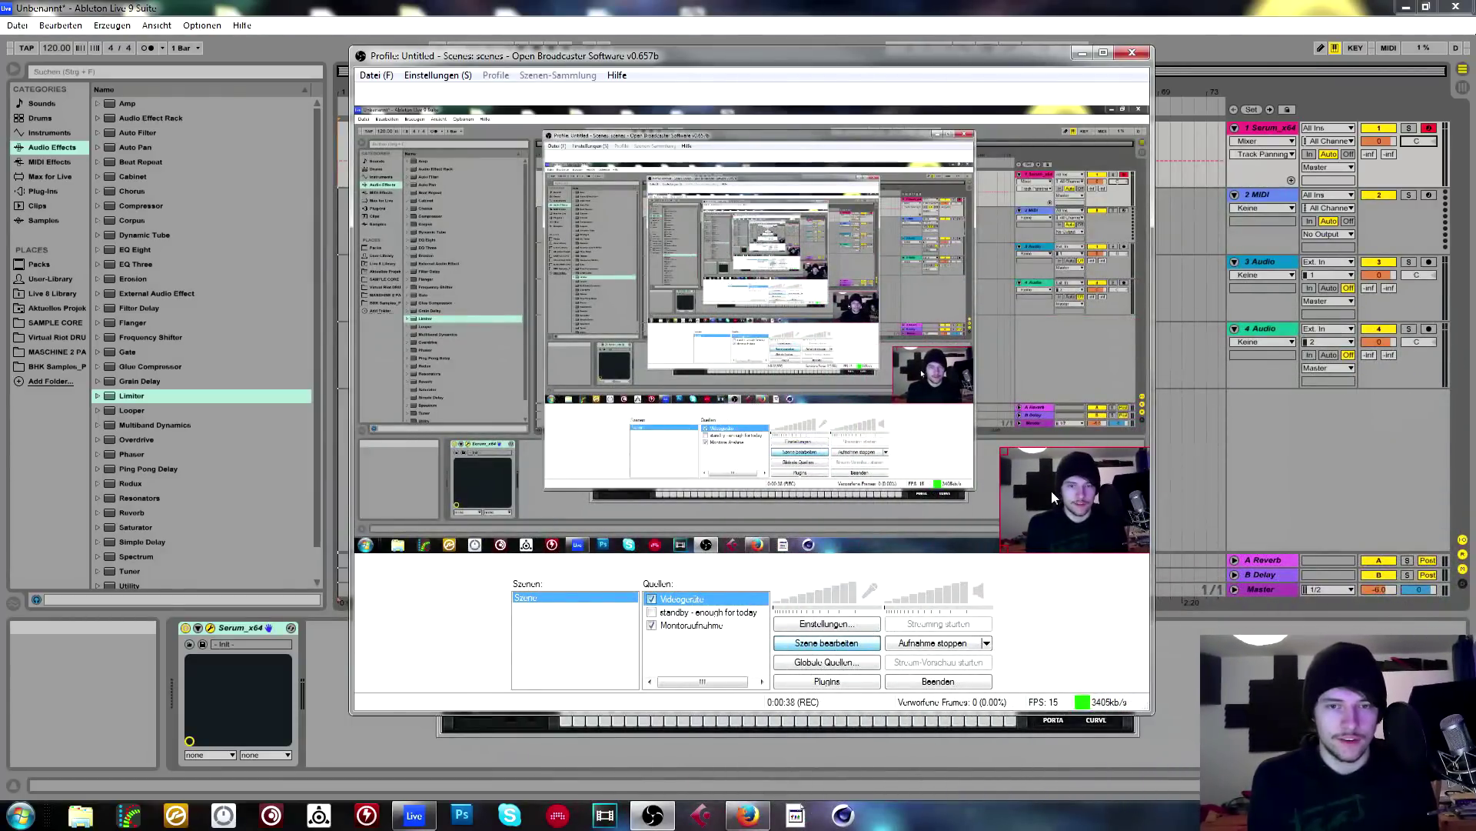
left_click(821, 643)
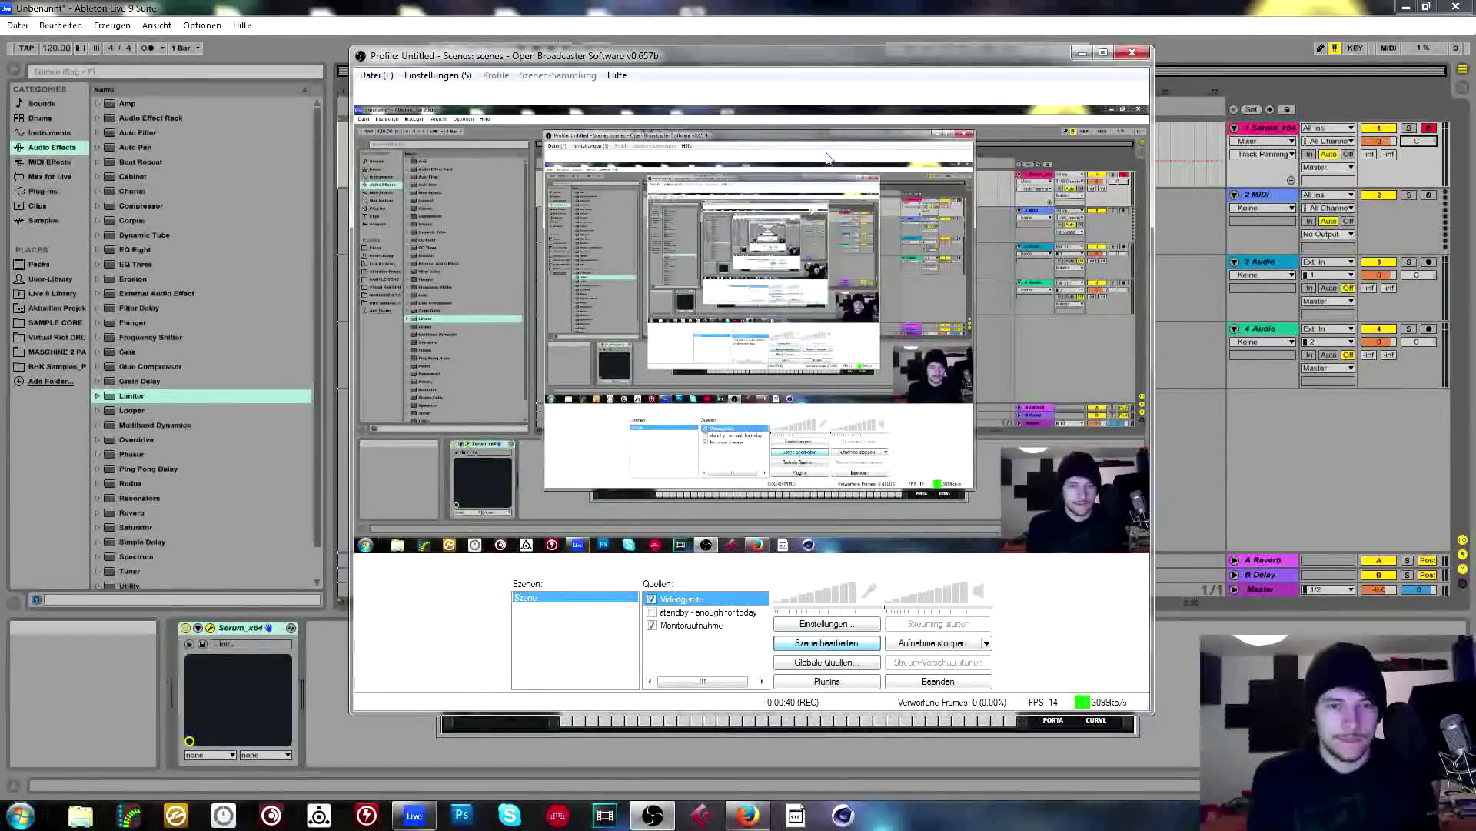
left_click(758, 30)
left_click_drag(867, 156, 874, 90)
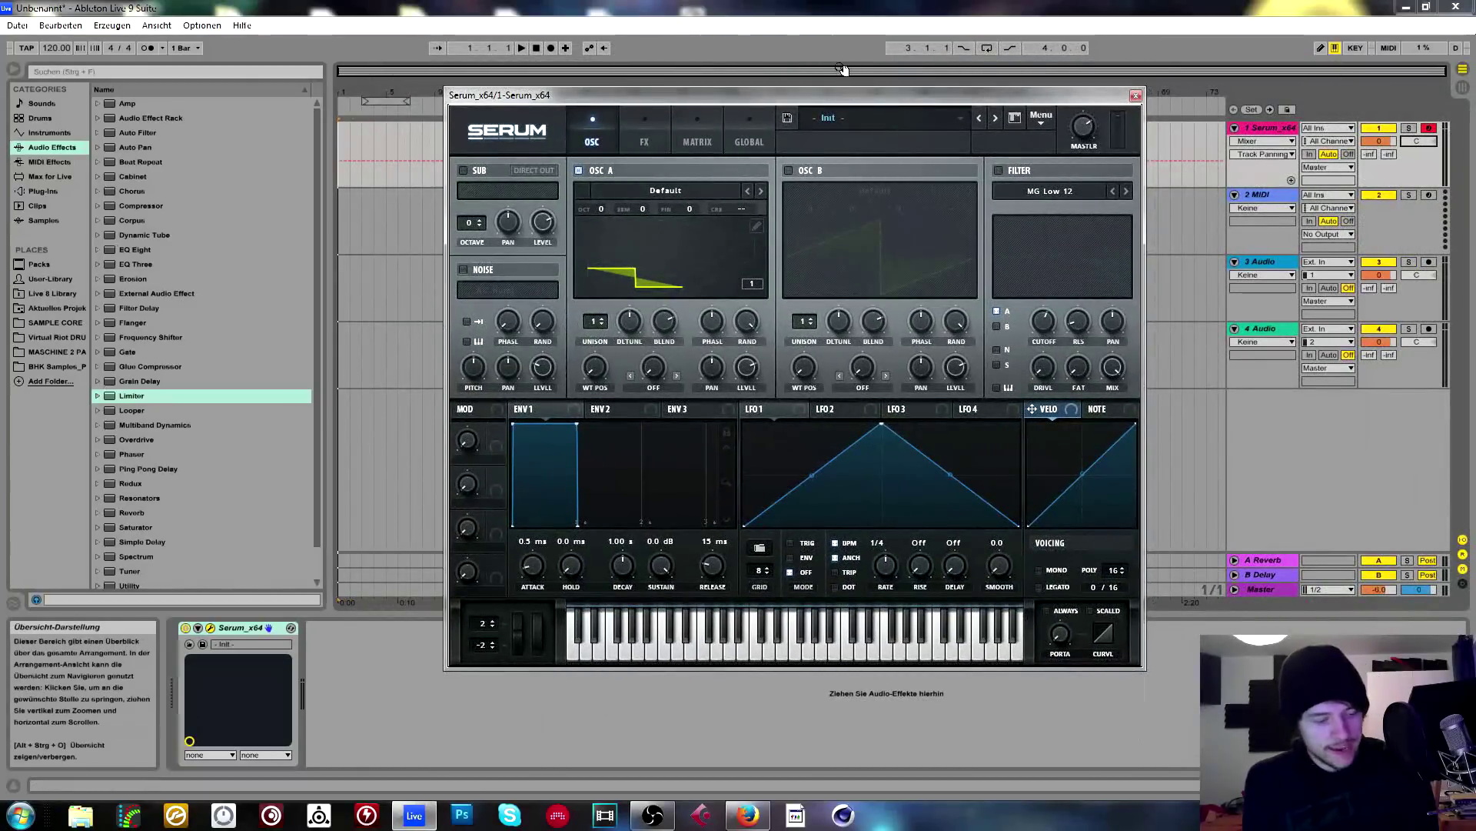
Try Serum's MG Low 12 filter with an adjusted cutoff, and switch the filter off again.
left_click(998, 171)
left_click_drag(1047, 330, 1070, 314)
left_click(999, 170)
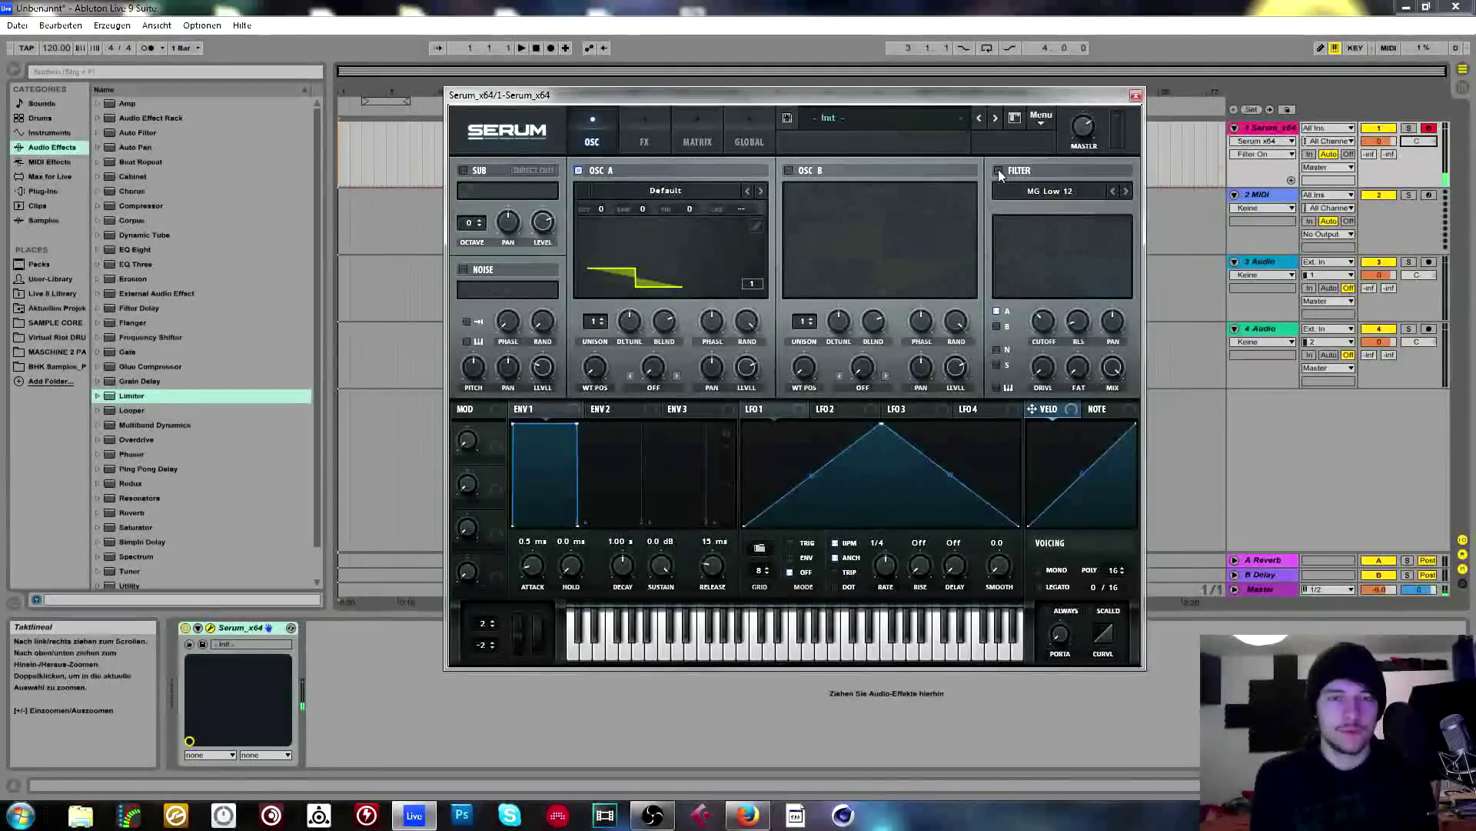
left_click_drag(866, 95, 815, 102)
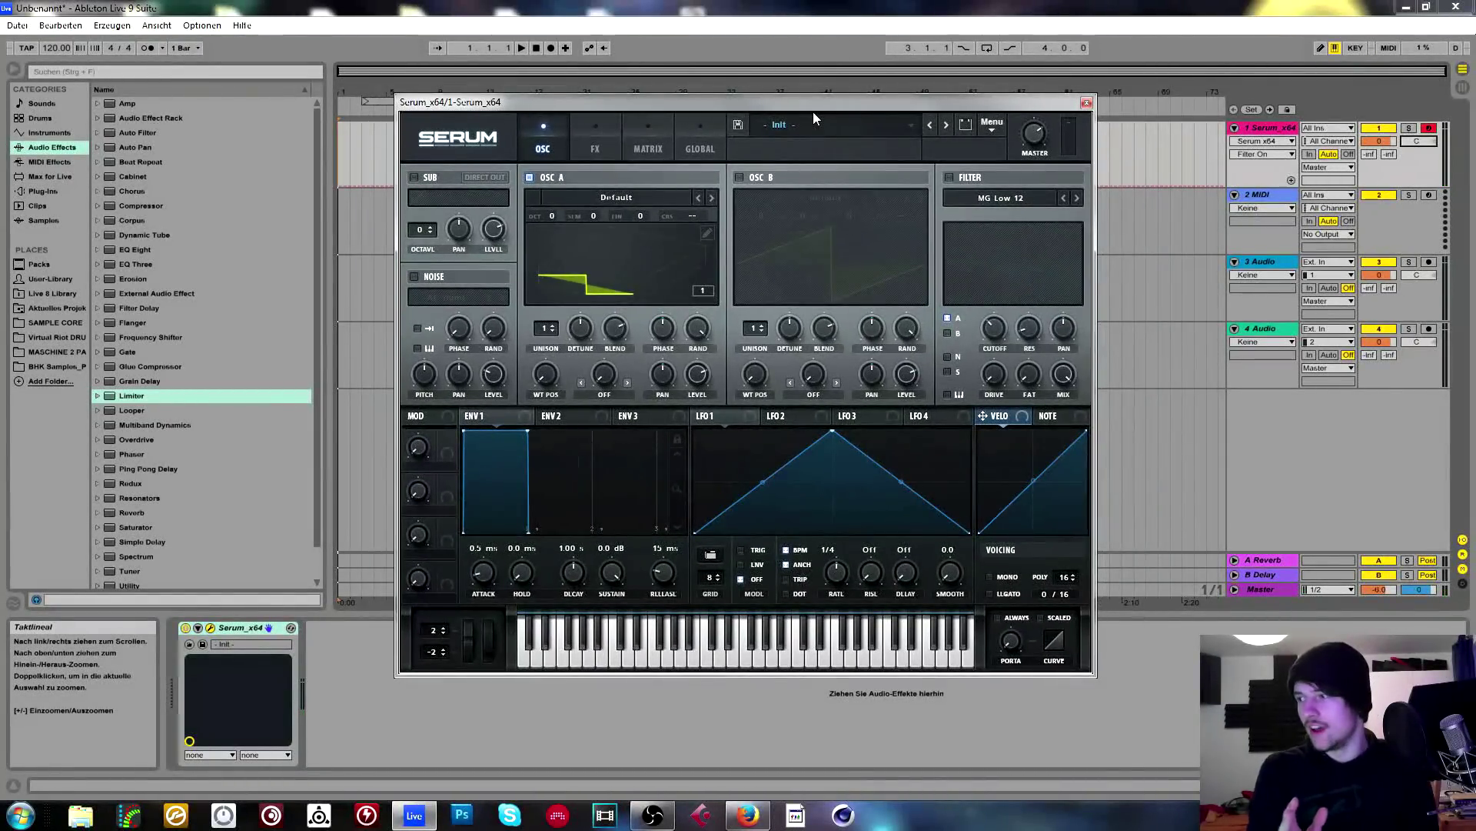
key("a")
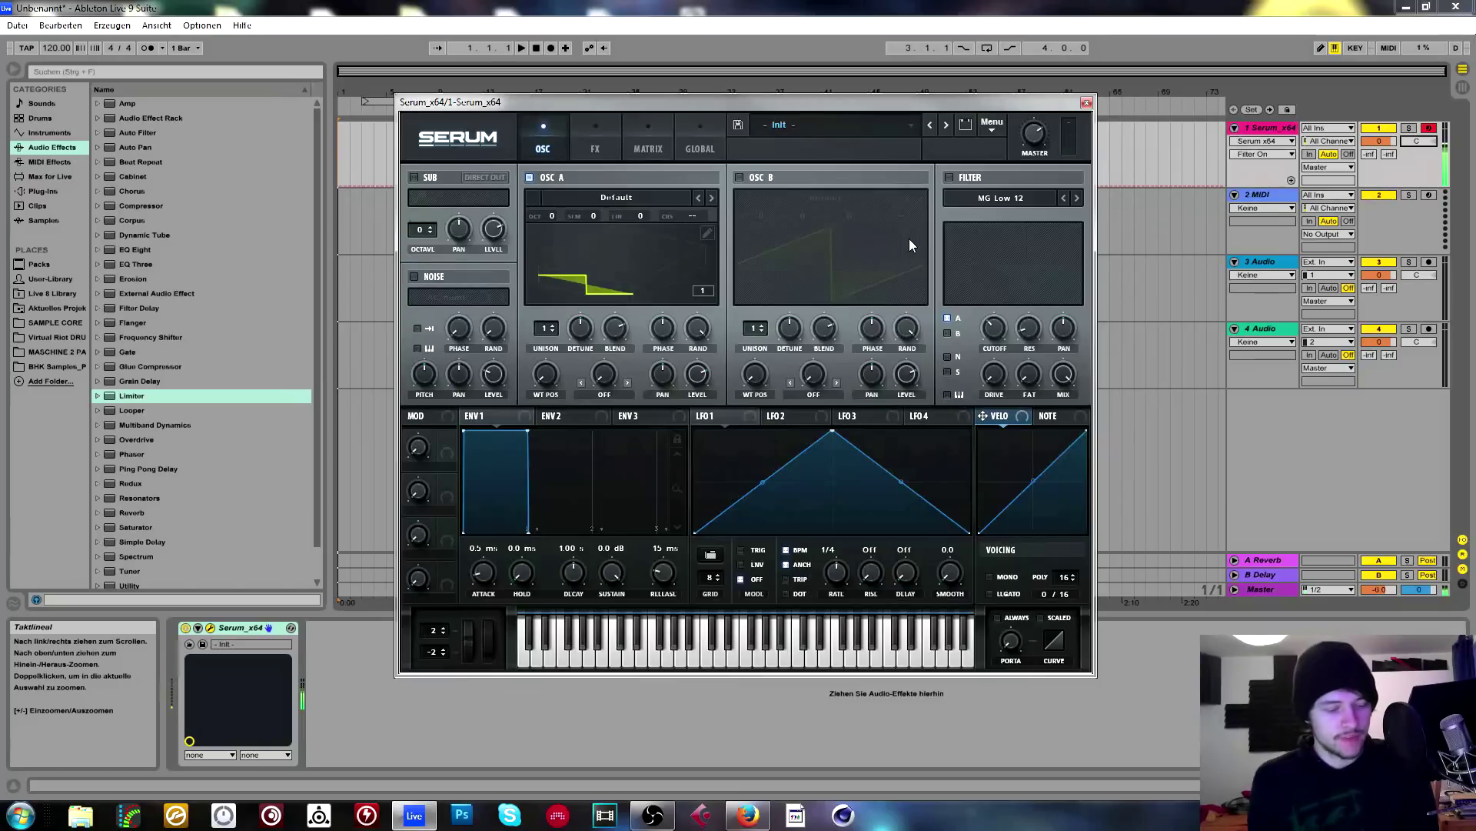
left_click(801, 130)
left_click_drag(683, 100, 660, 94)
left_click_drag(757, 95, 760, 69)
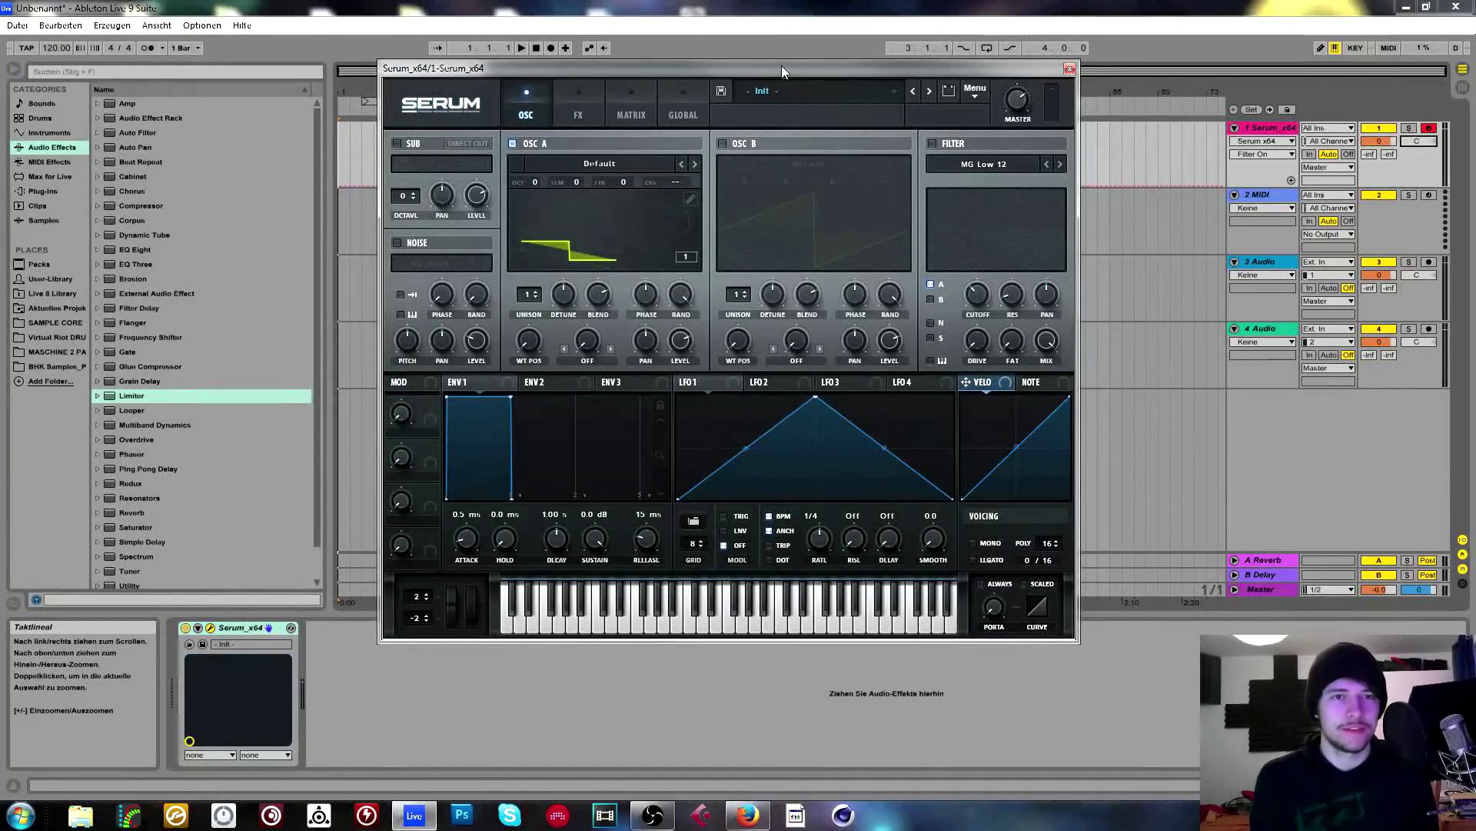
left_click_drag(801, 71, 780, 62)
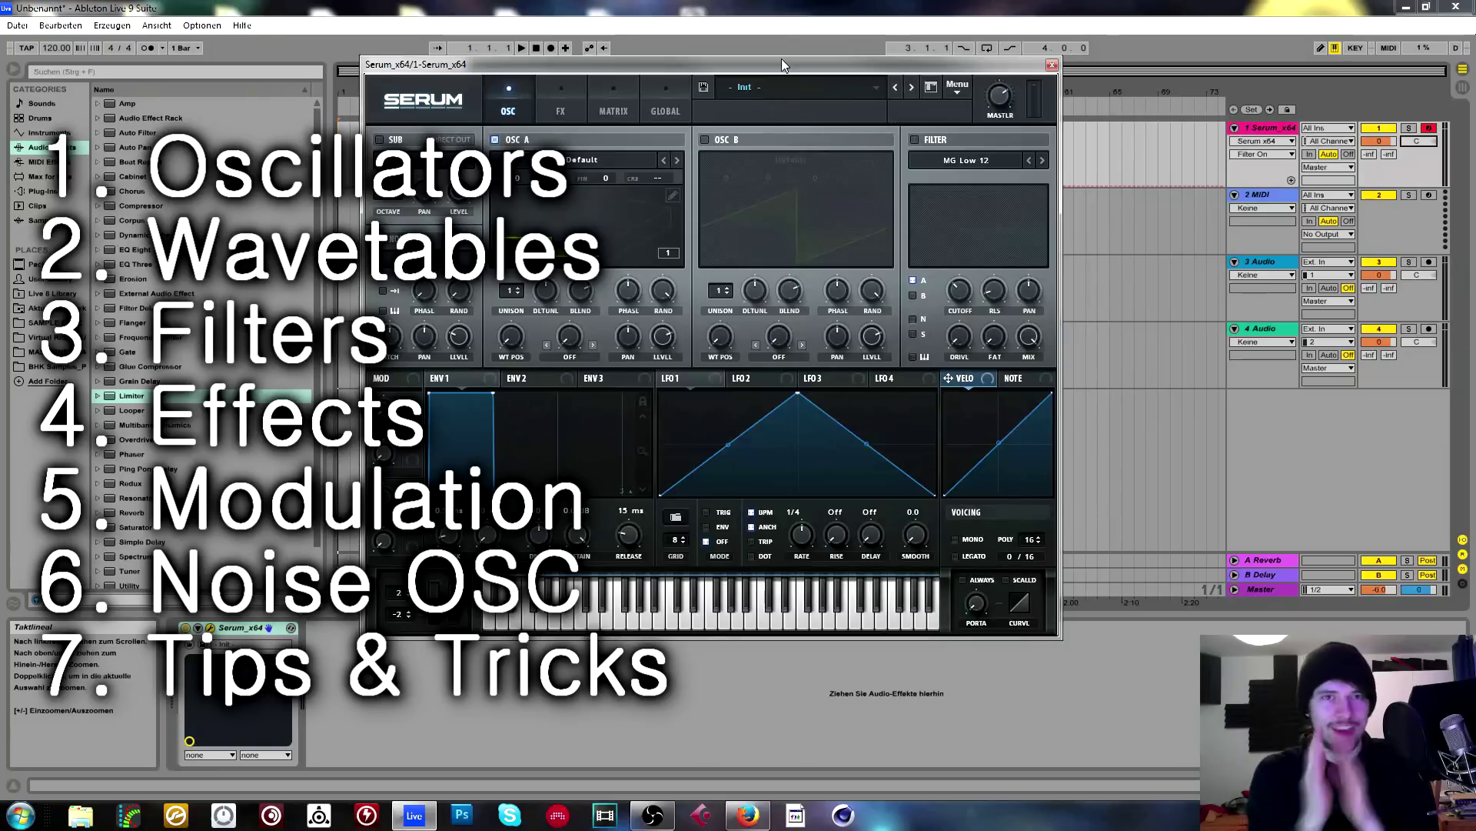
key("a")
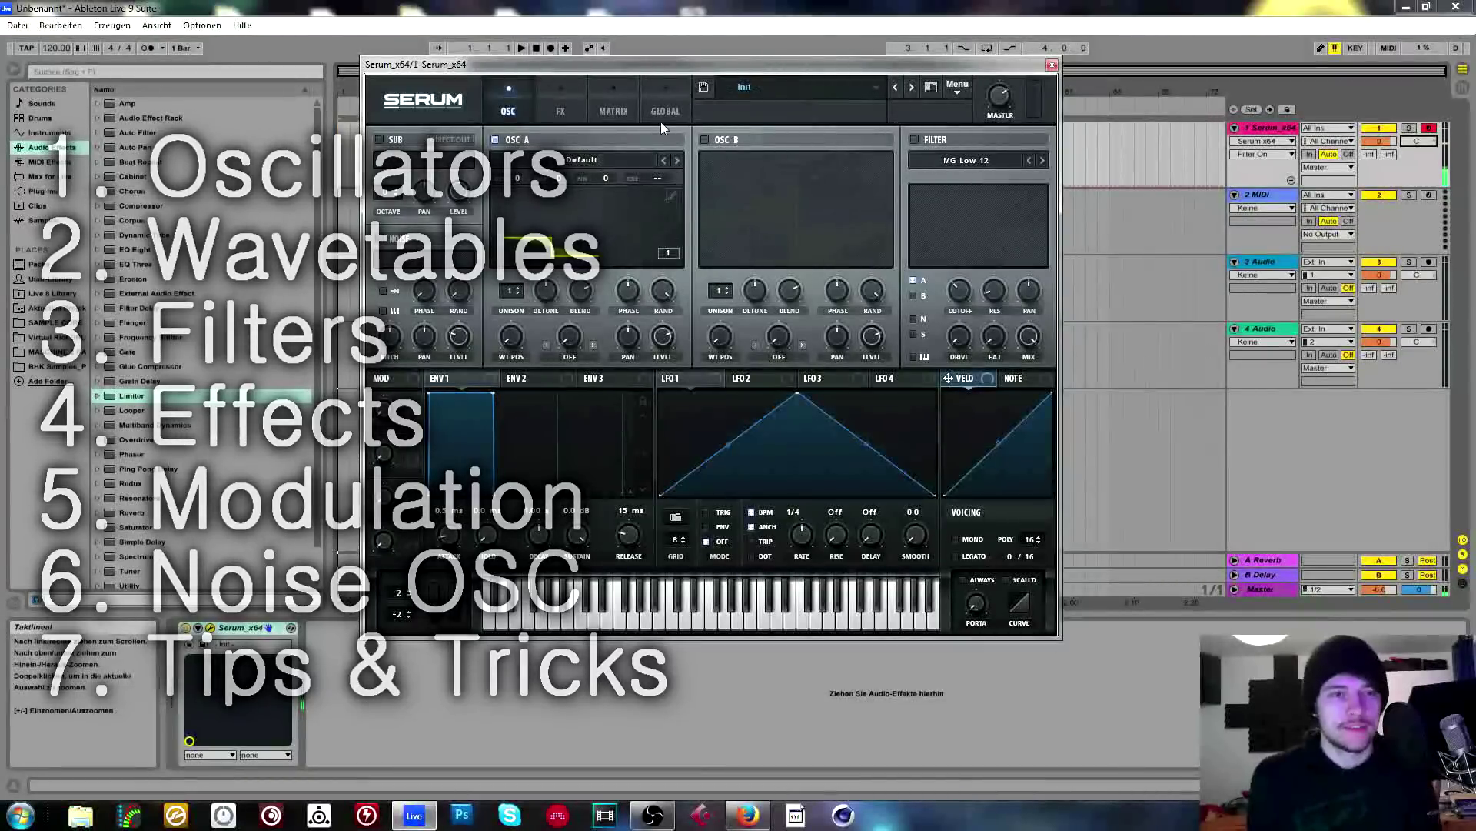
left_click_drag(577, 64, 606, 49)
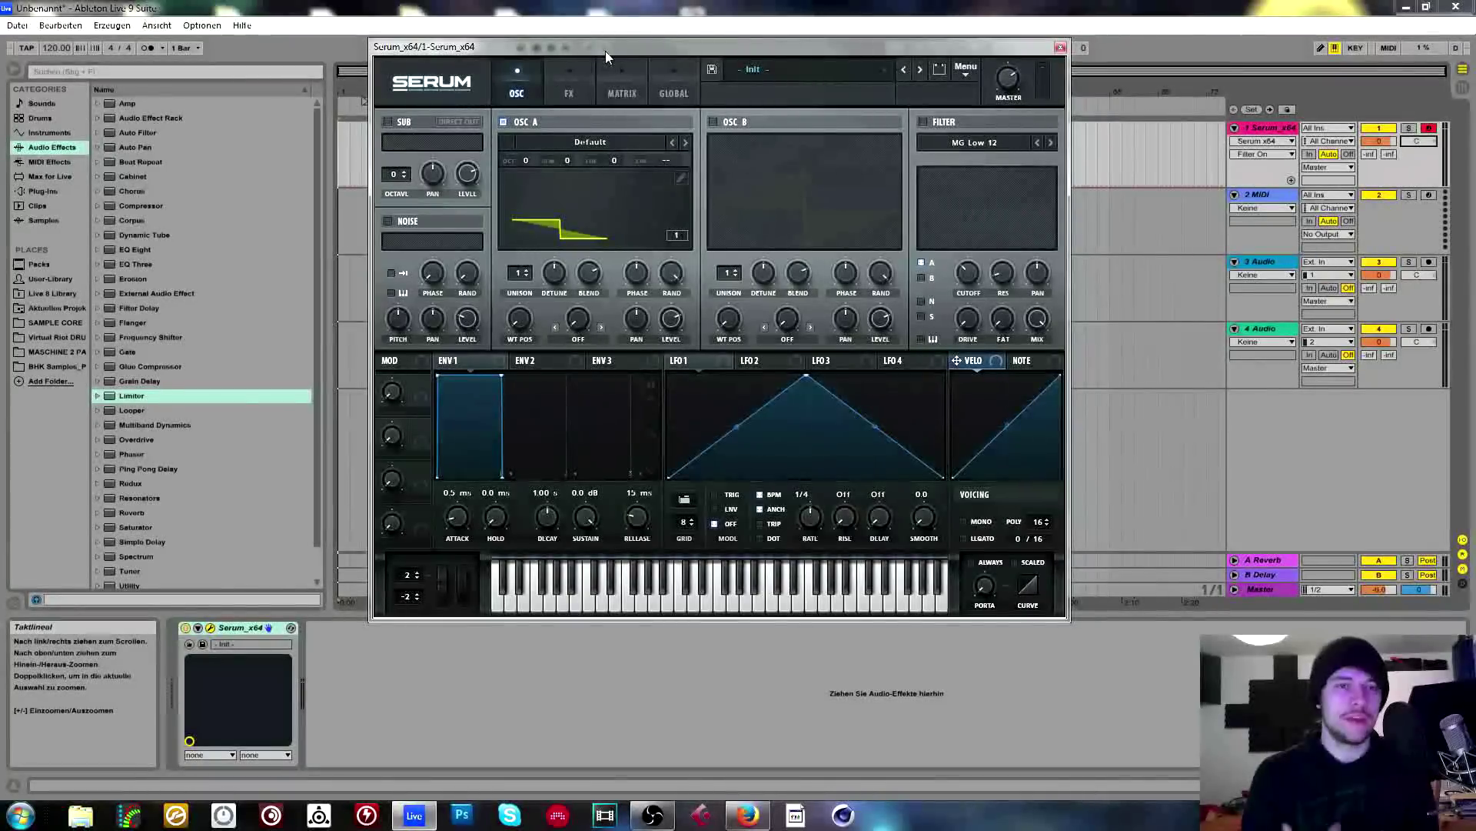
Load the Basic_Wrd wavetable from the Analog category into oscillator A.
left_click(599, 144)
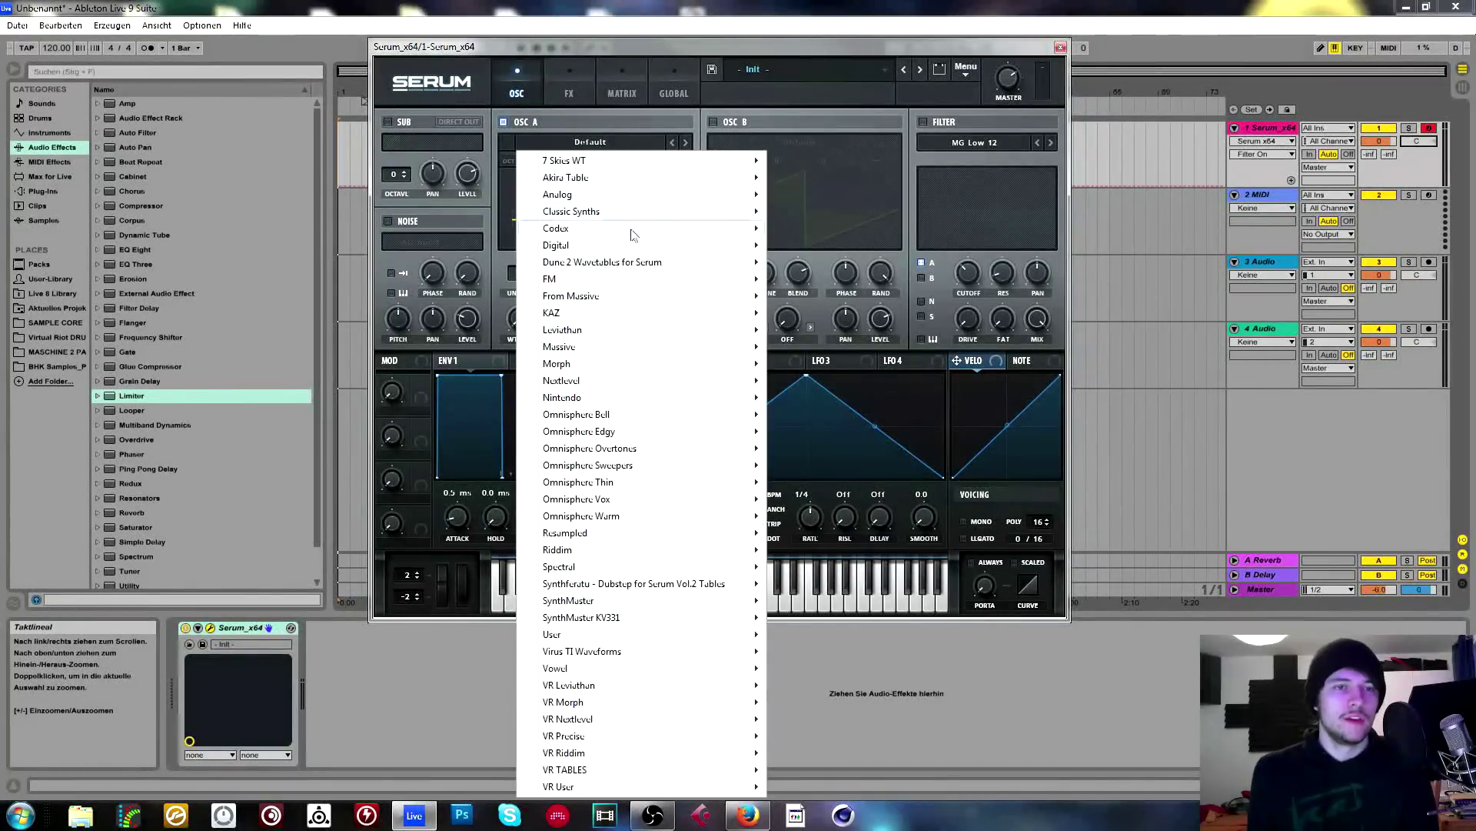
mouse_move(632, 235)
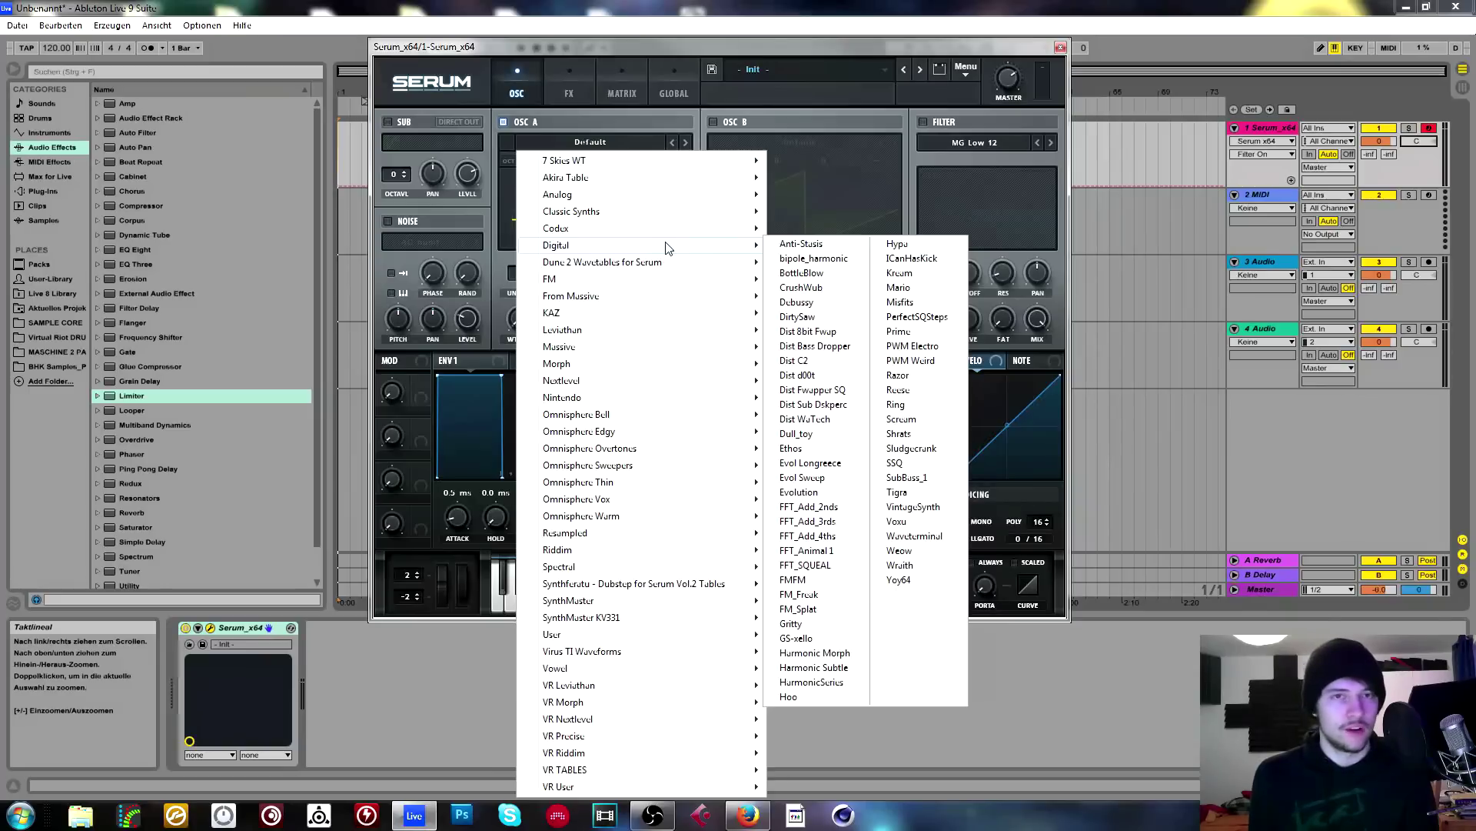
mouse_move(685, 196)
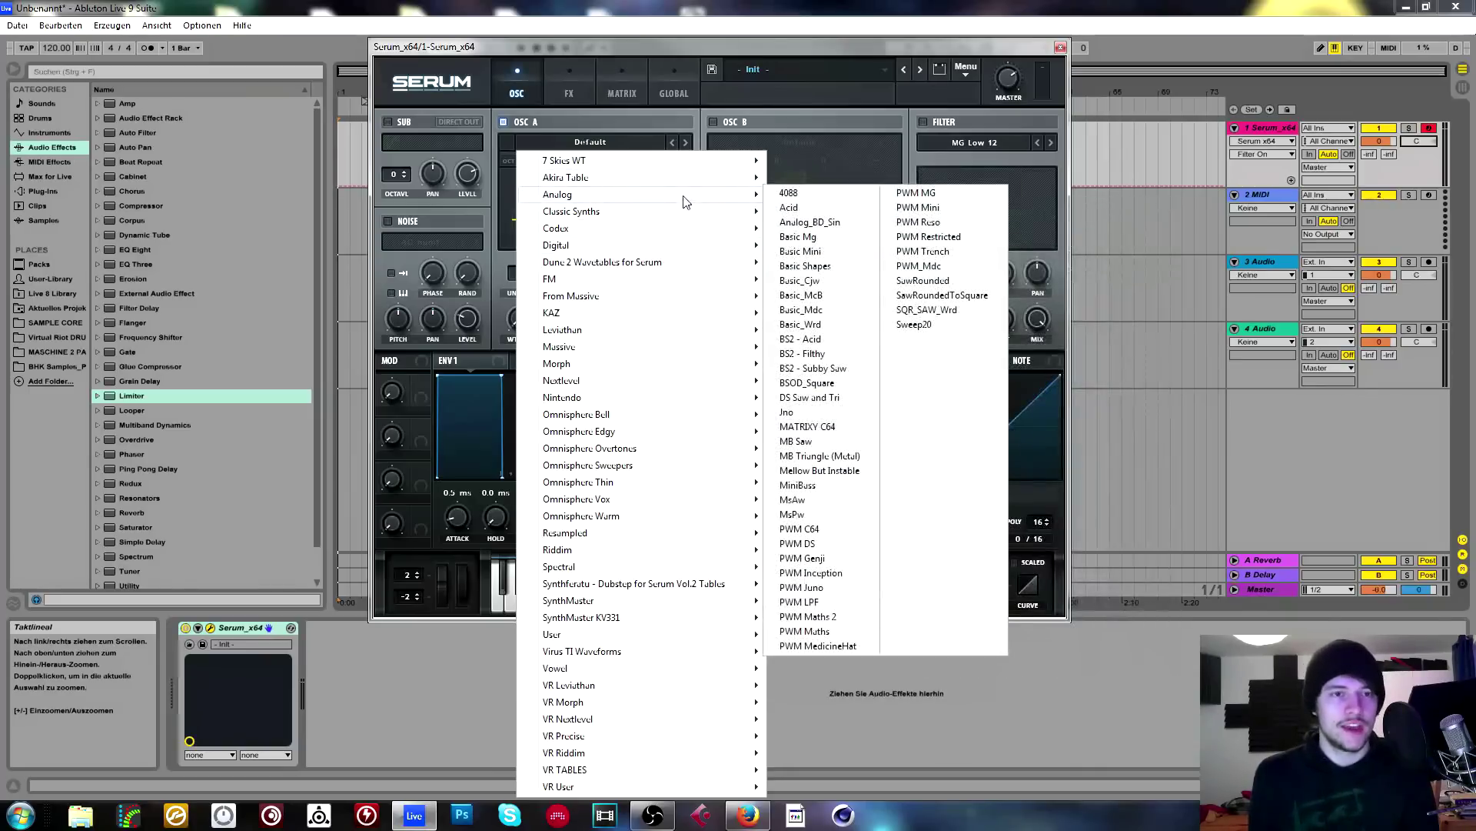
left_click(806, 324)
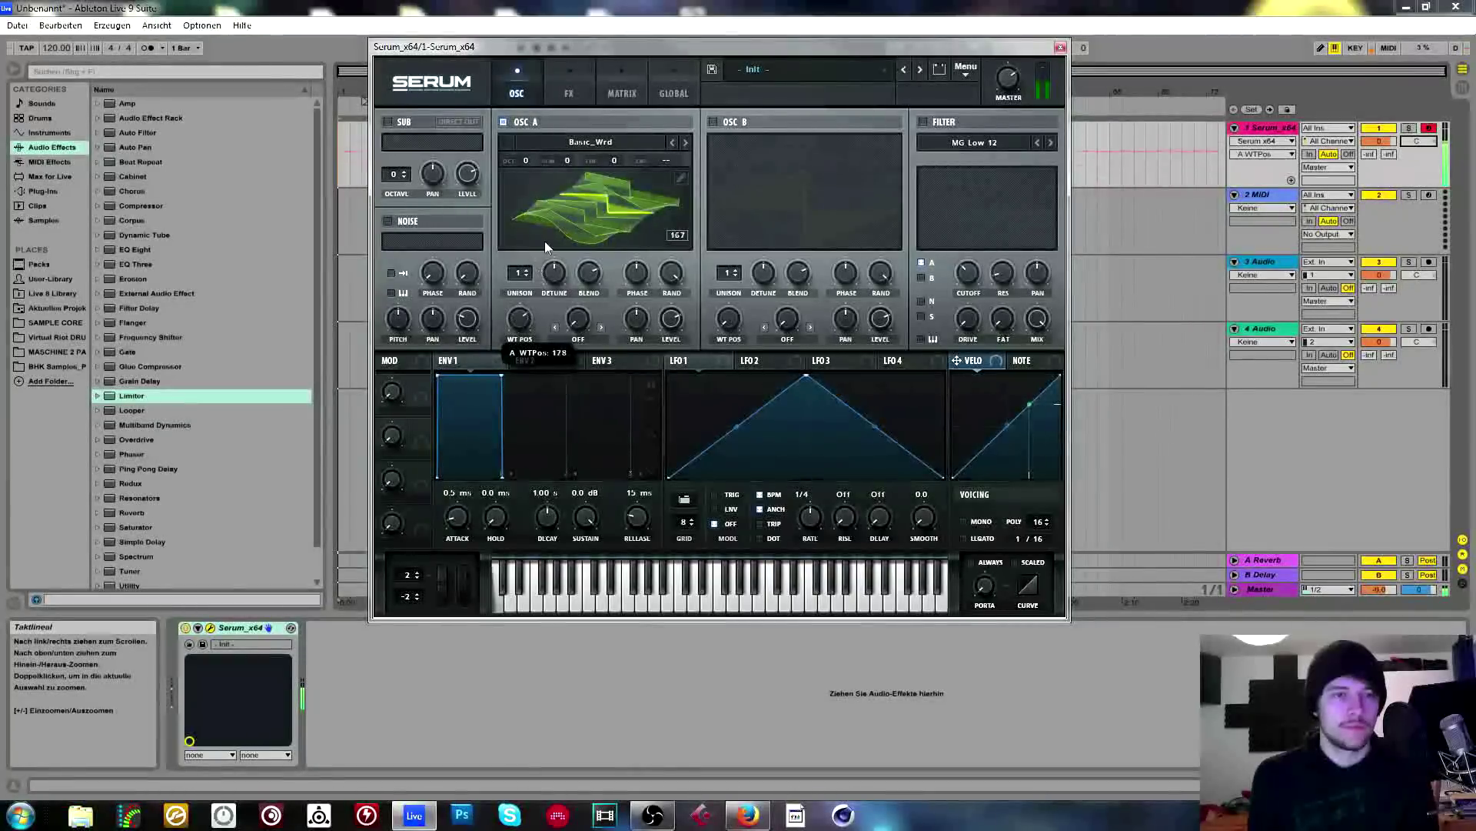
Load the Dirty Laugh wavetable from the Leviathan category into oscillator A and raise its wavetable position to frame 201.
left_click(639, 142)
mouse_move(666, 333)
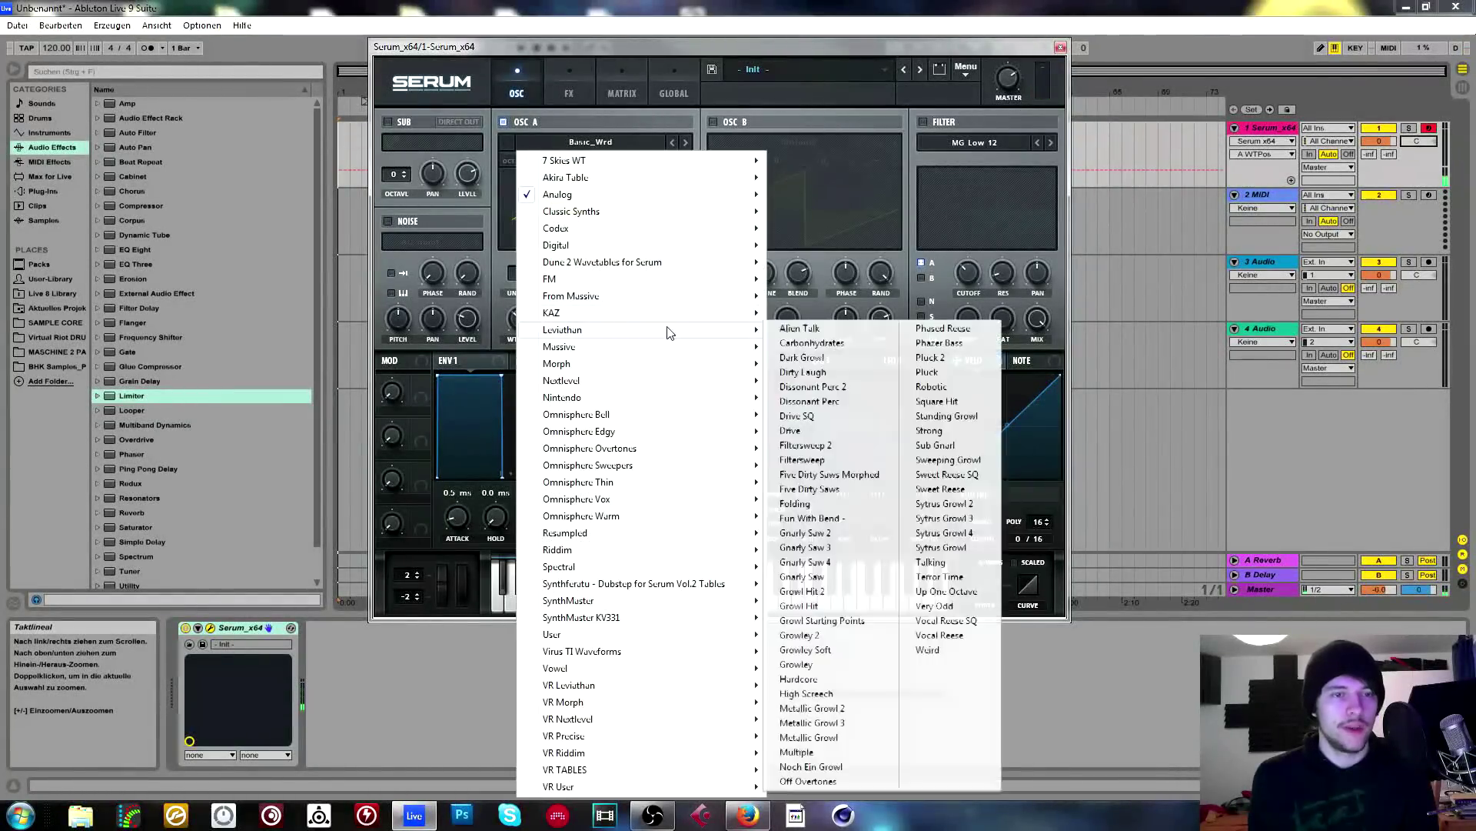
left_click(807, 372)
left_click_drag(520, 324, 560, 223)
left_click(613, 143)
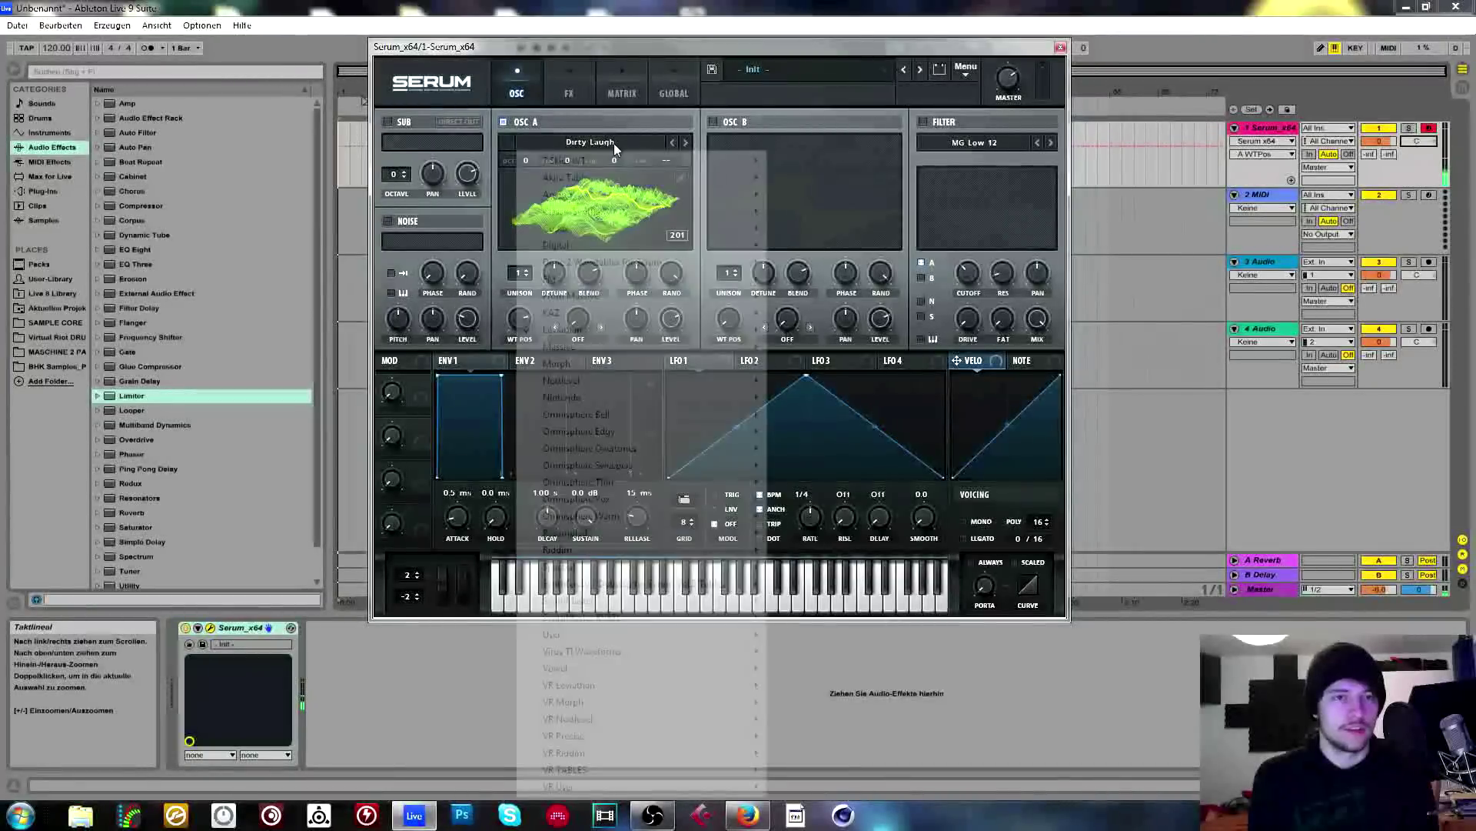
left_click(629, 114)
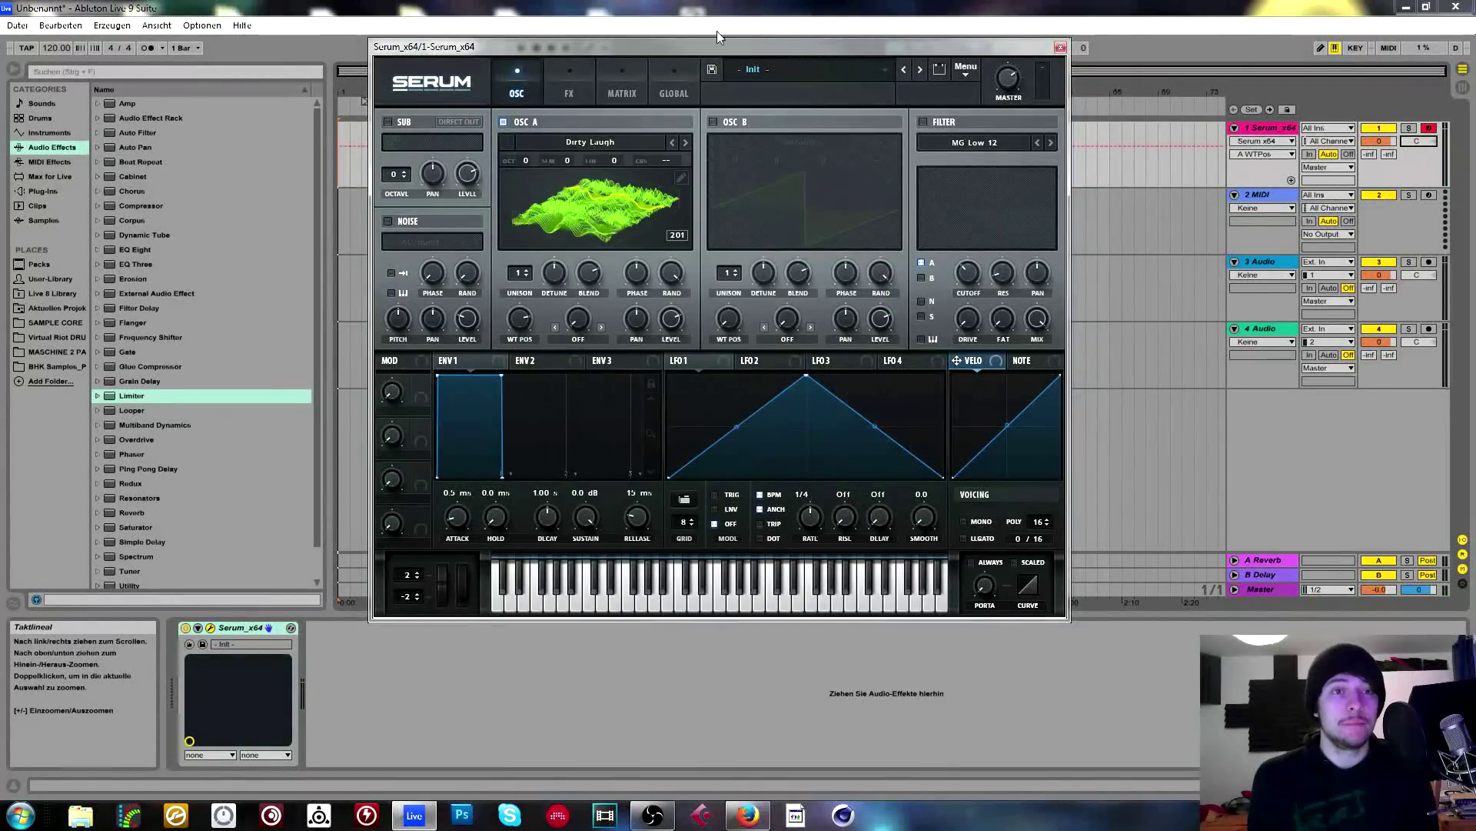
mouse_move(750, 44)
left_mouse_down()
mouse_move(741, 61)
mouse_move(775, 49)
left_mouse_up()
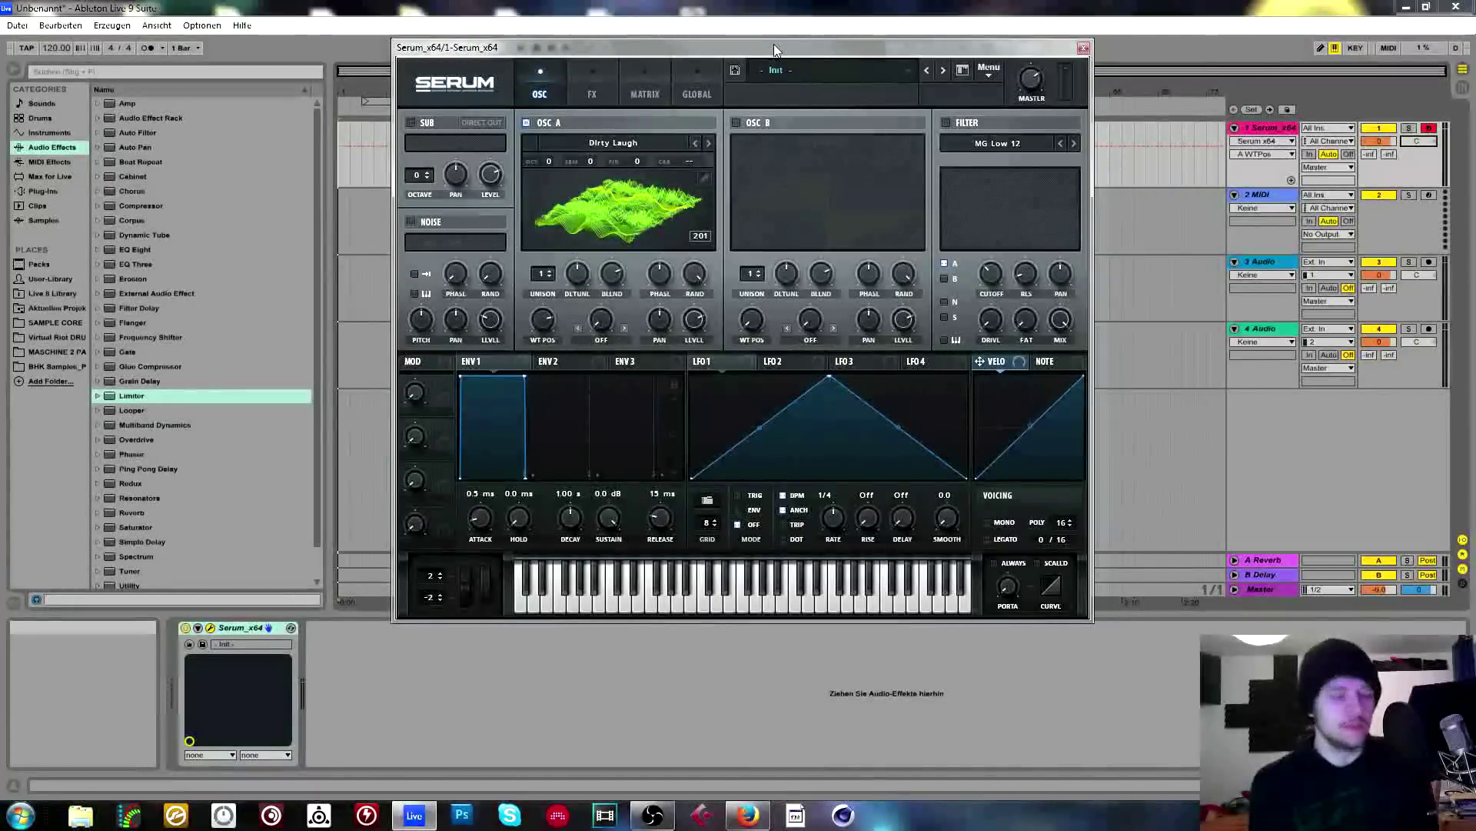
Return oscillator A's wavetable position to frame 1, and sweep it upward through the Dirty Laugh table again.
left_click_drag(549, 335, 539, 436)
left_click(626, 145)
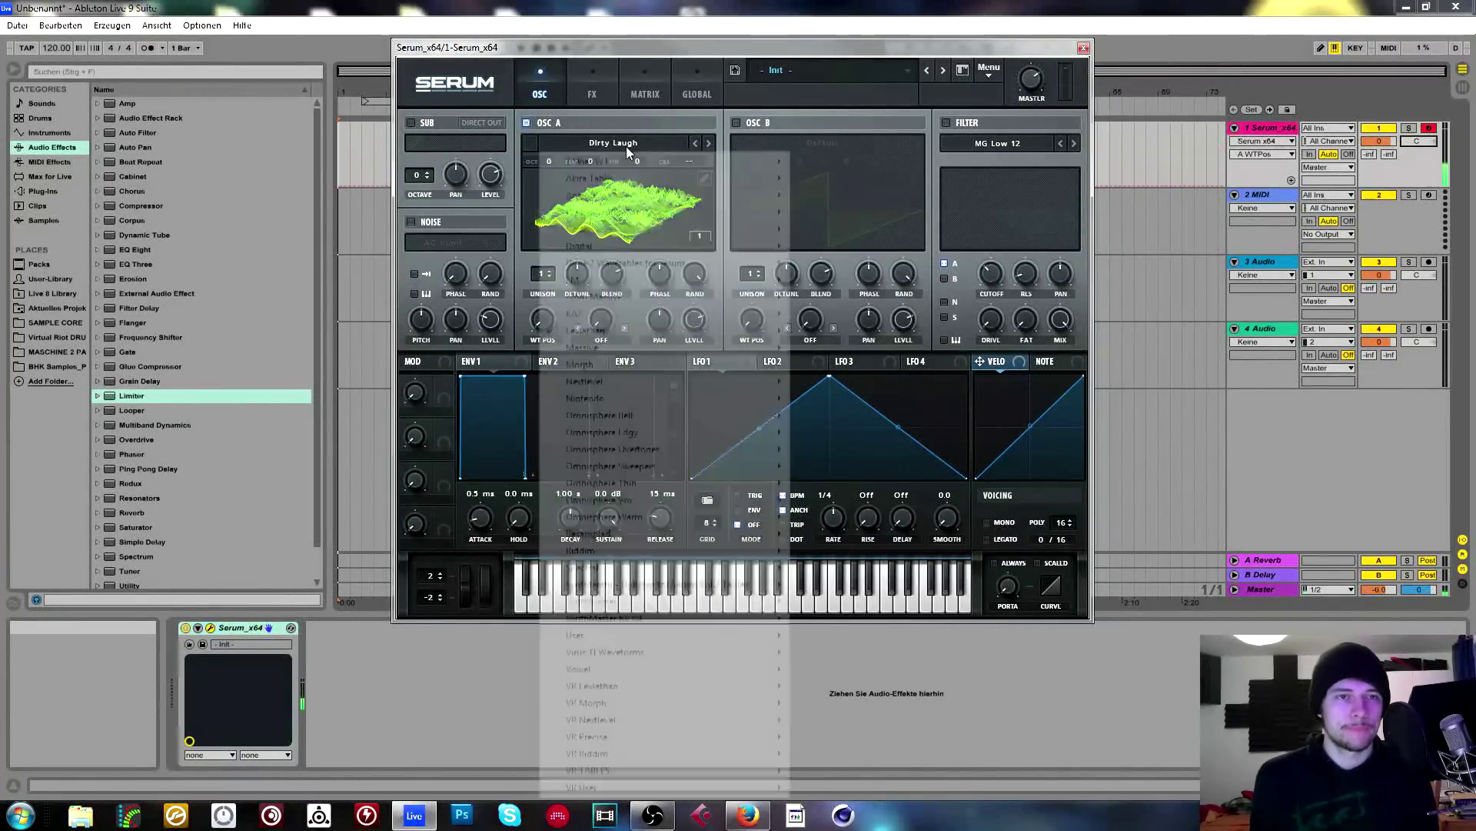
left_click(700, 116)
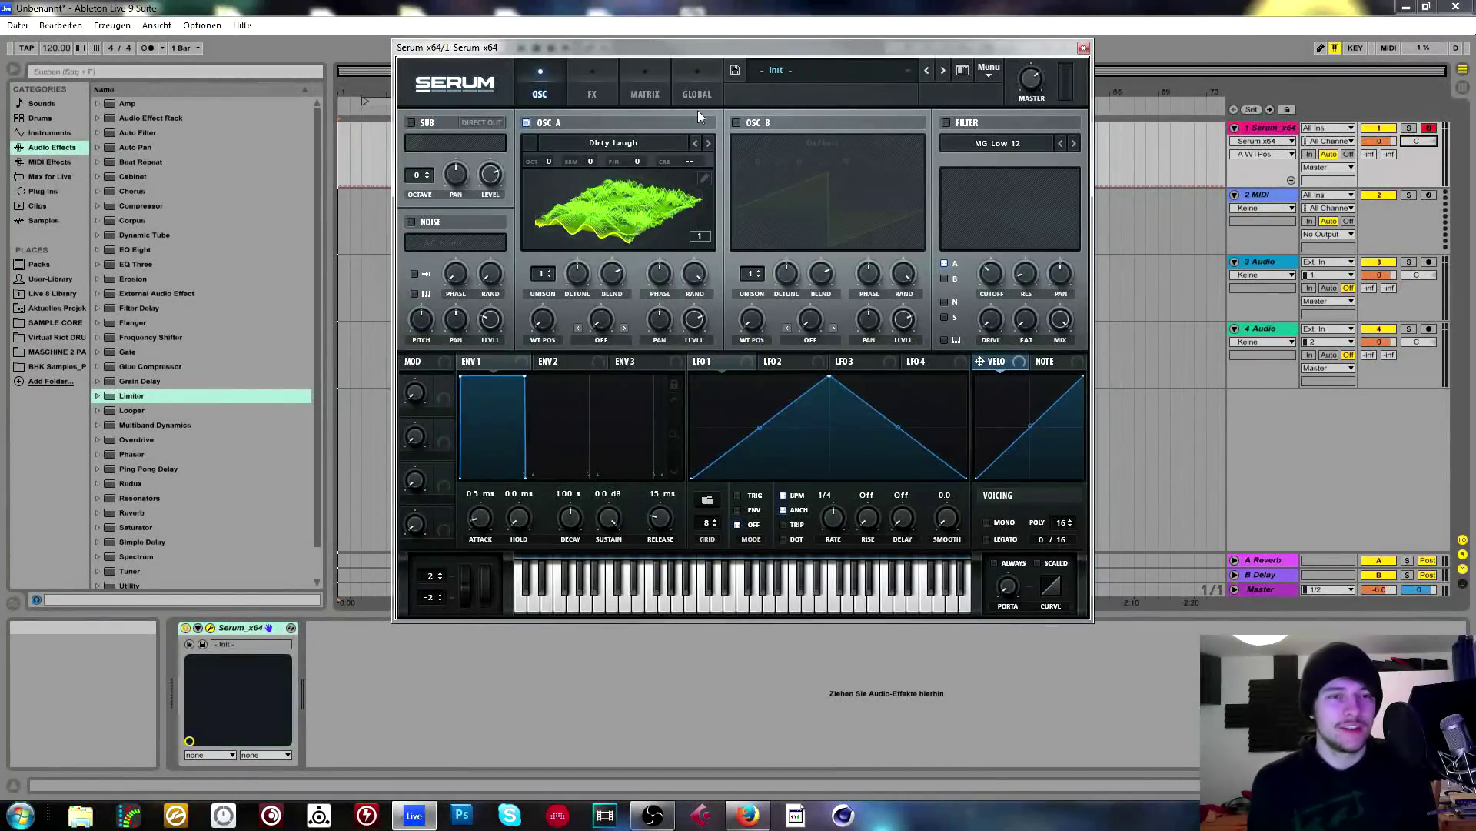
mouse_move(654, 43)
left_mouse_down()
mouse_move(660, 76)
mouse_move(676, 77)
mouse_move(667, 61)
left_mouse_up()
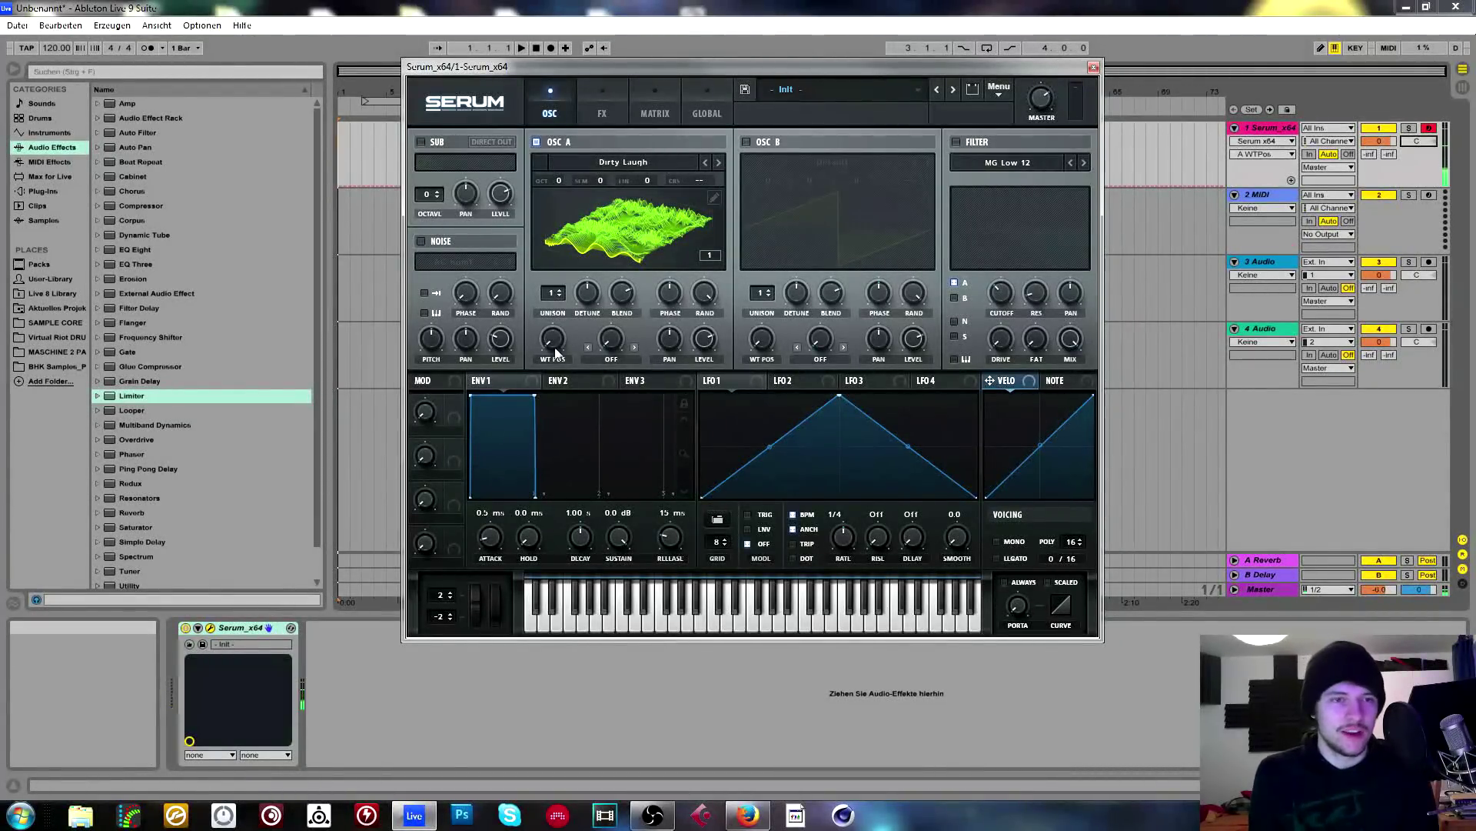
left_click(700, 339)
left_click_drag(559, 347, 611, 256)
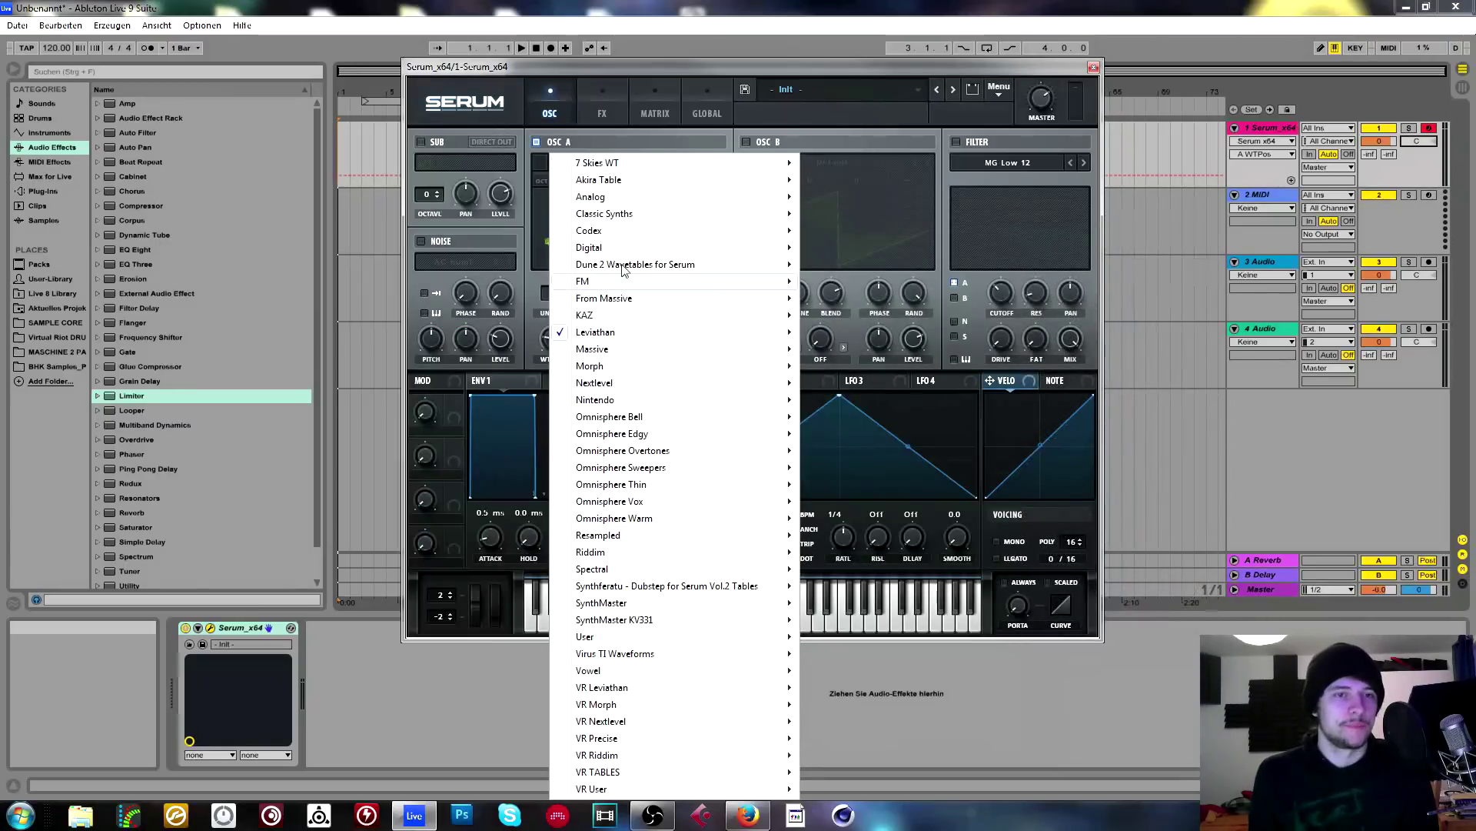
Load the Modern Talking [MSV] wavetable from the Massive category into oscillator A.
mouse_move(627, 352)
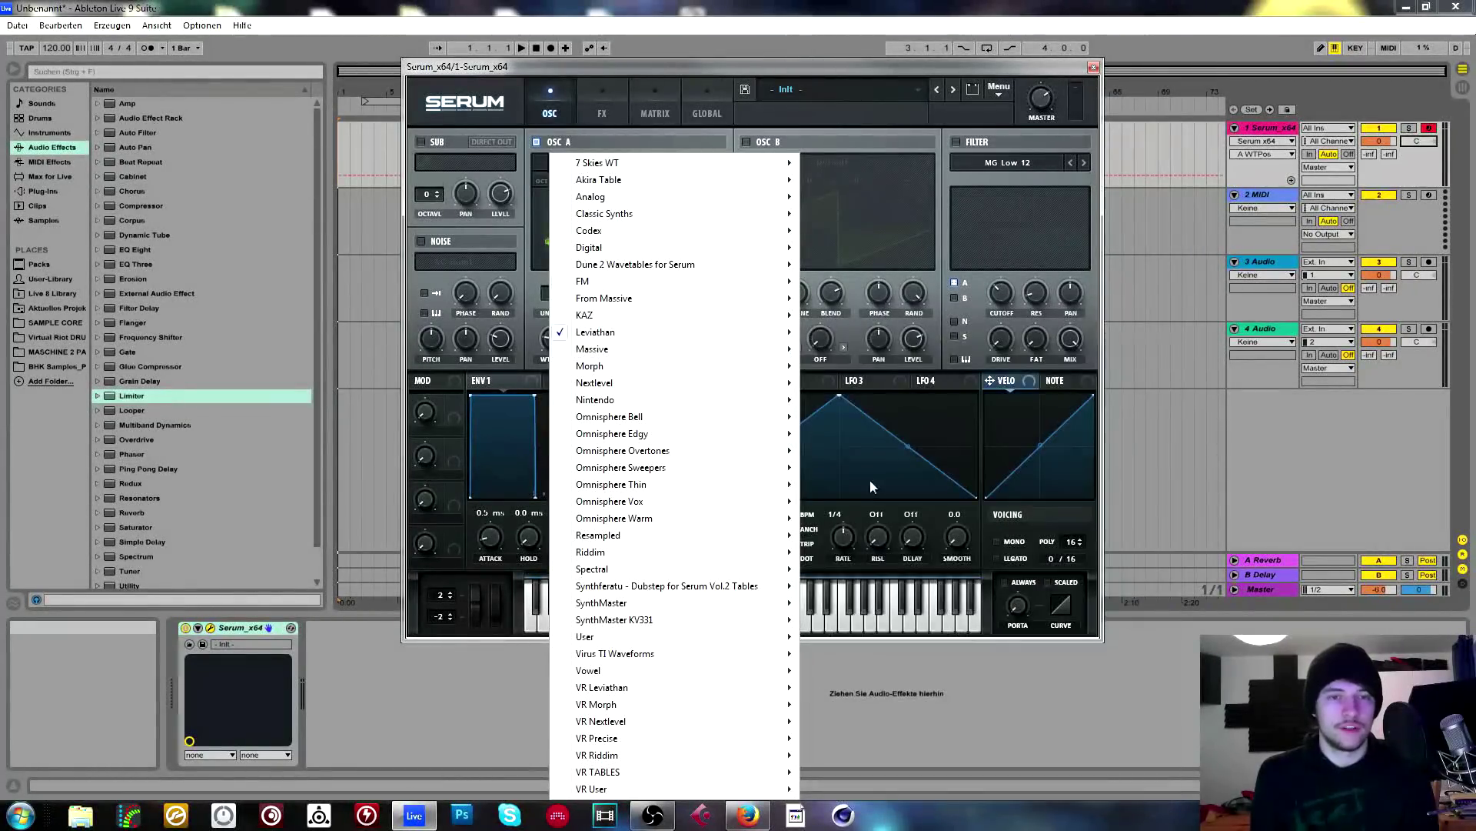
mouse_move(723, 350)
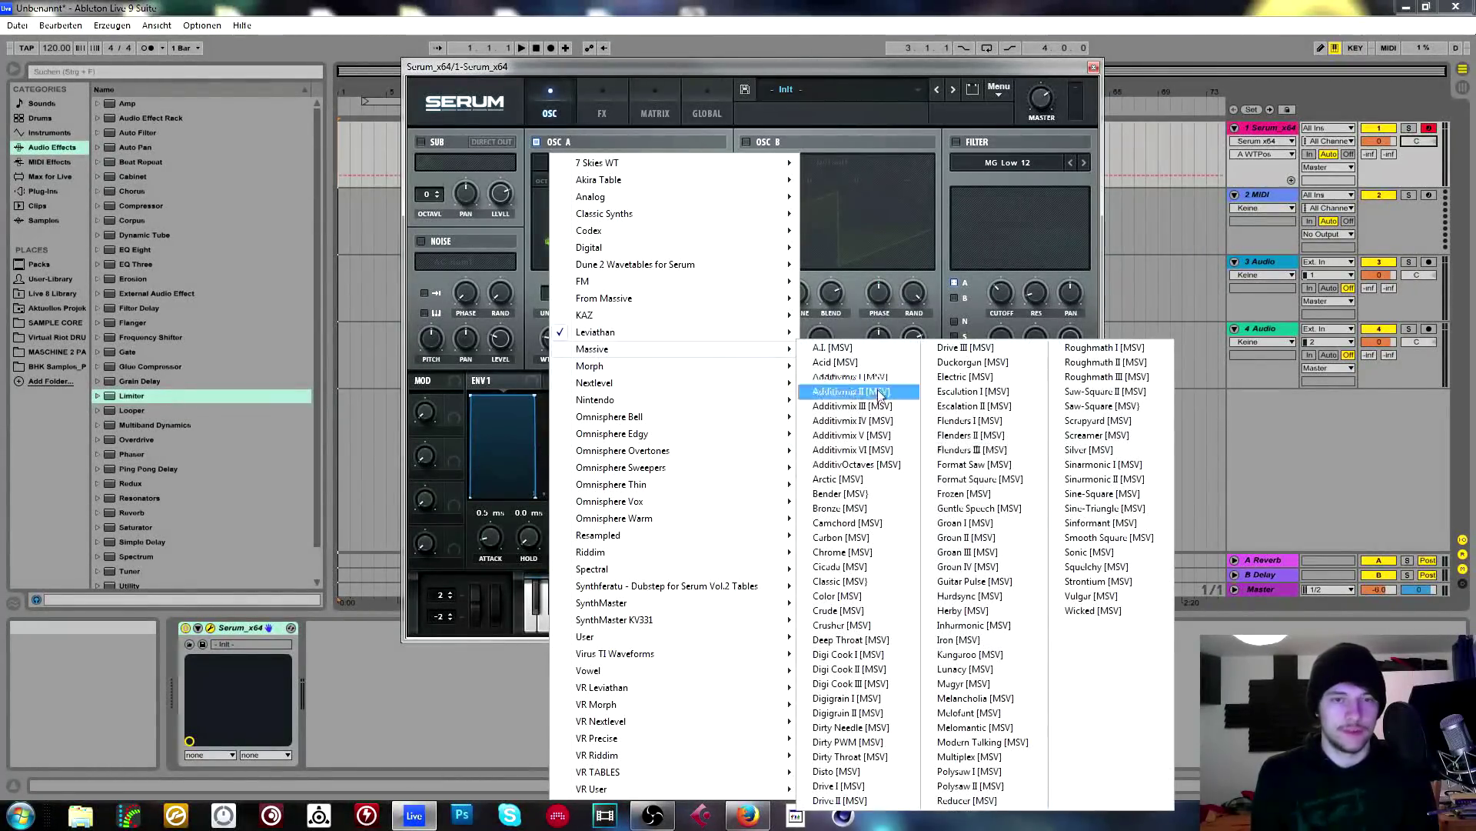
left_click(1001, 743)
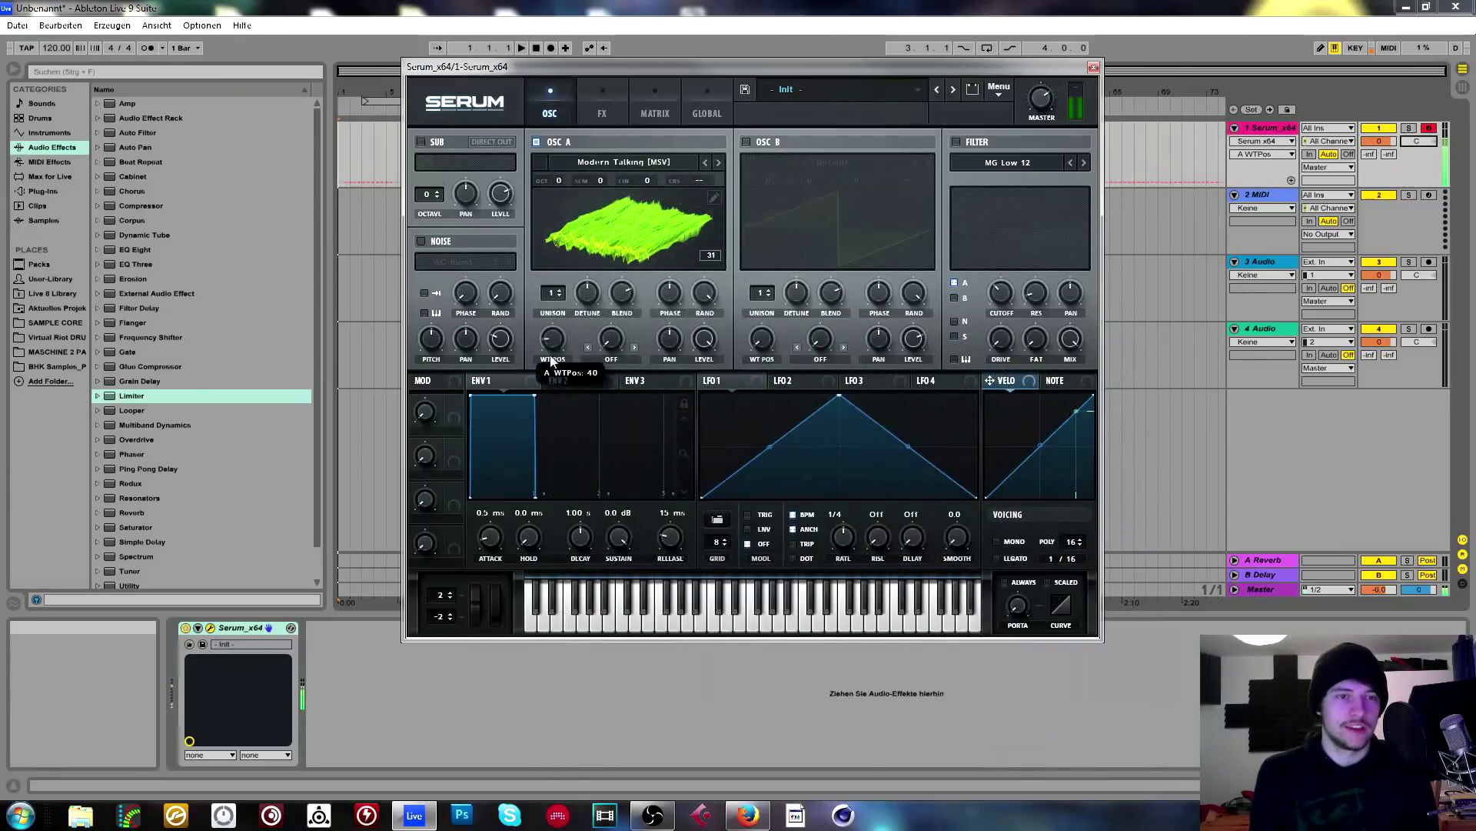
Compare the 2D and 3D waveform displays of oscillator A while sweeping the wavetable position.
left_click(615, 221)
left_click(619, 225)
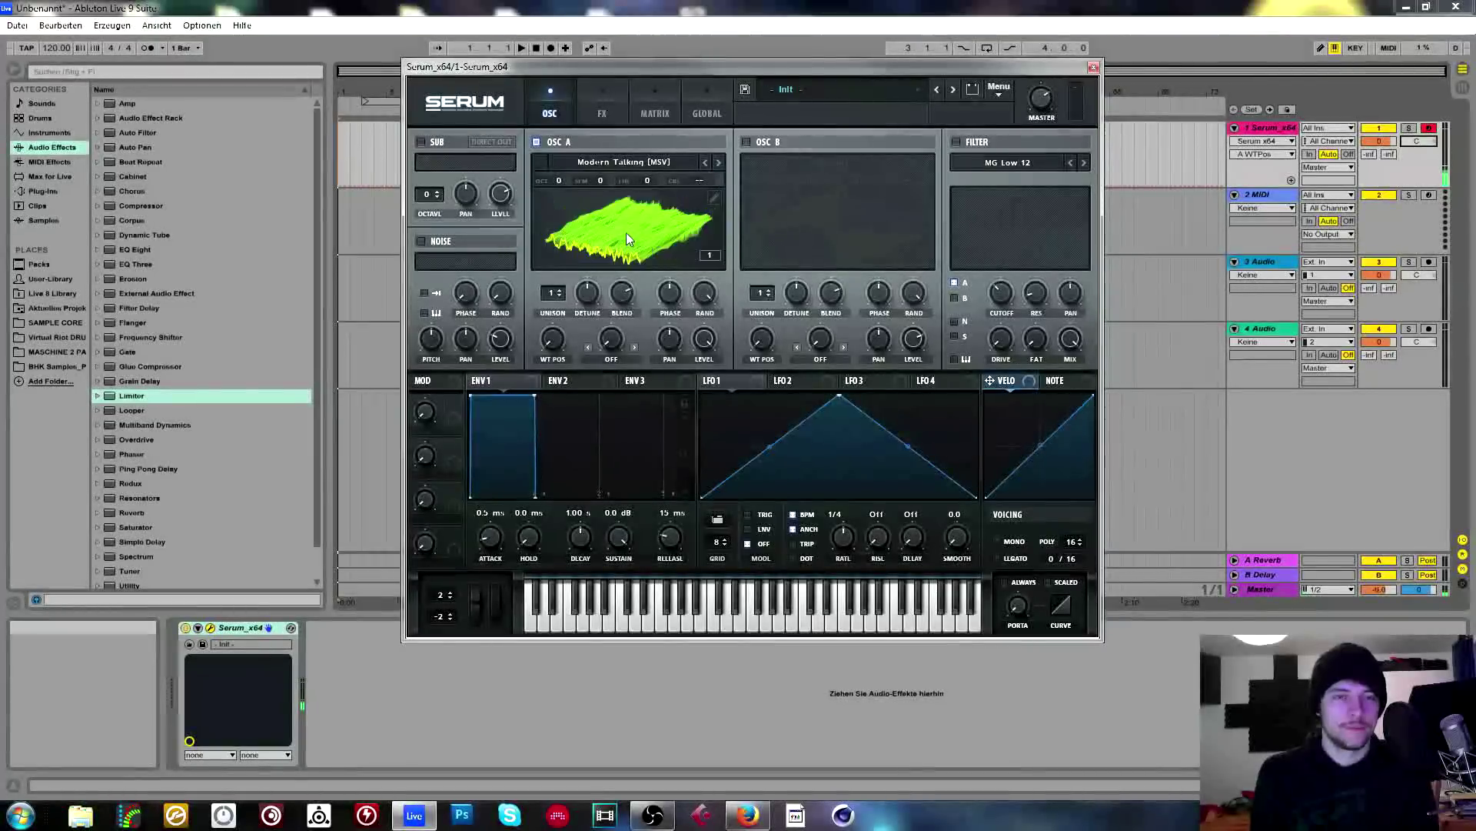
left_click(648, 235)
left_click(646, 230)
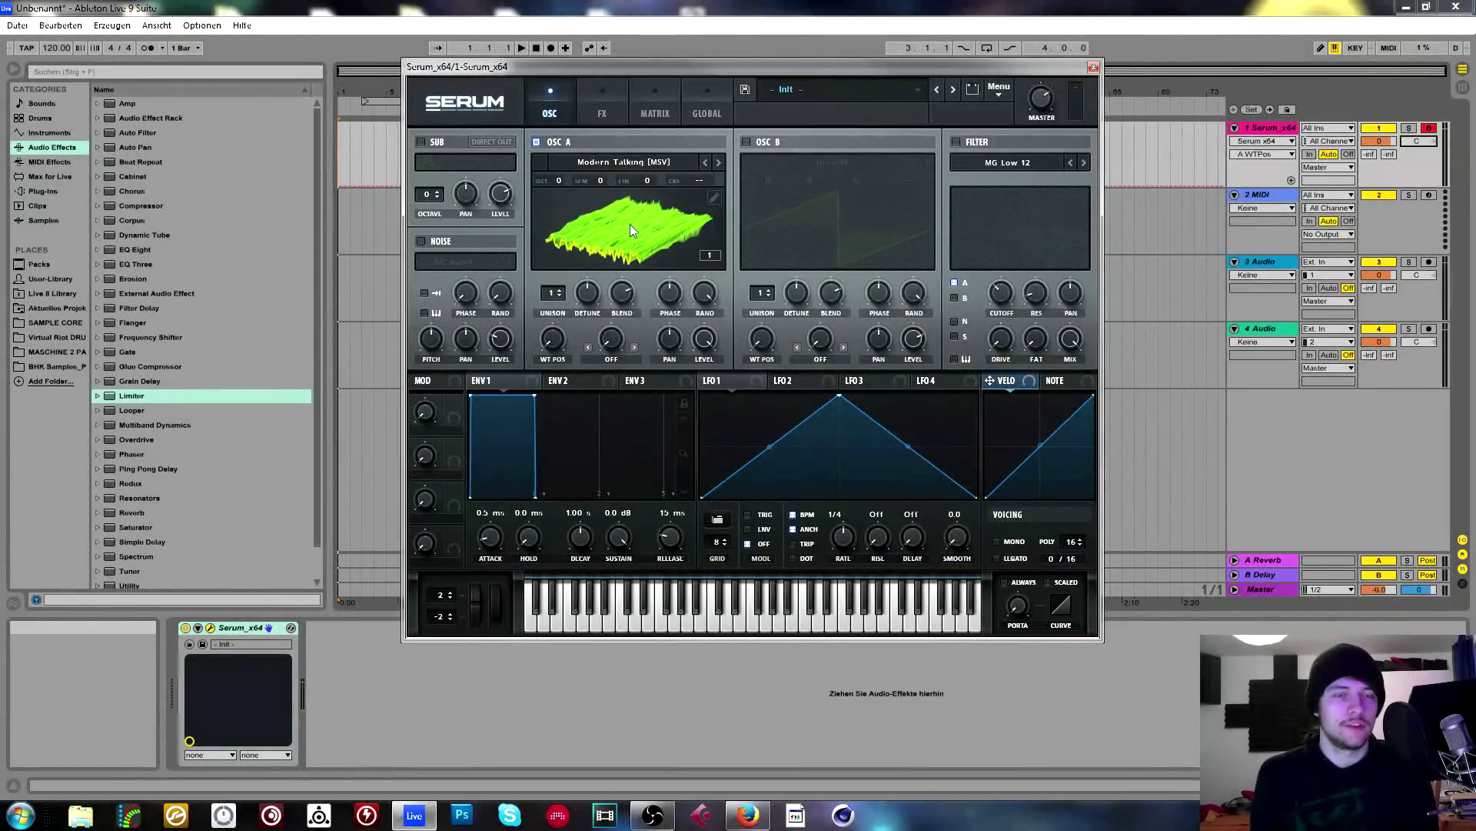
left_click(630, 224)
left_click(624, 227)
left_click(625, 233)
left_click_drag(554, 338, 588, 218)
left_click(631, 257)
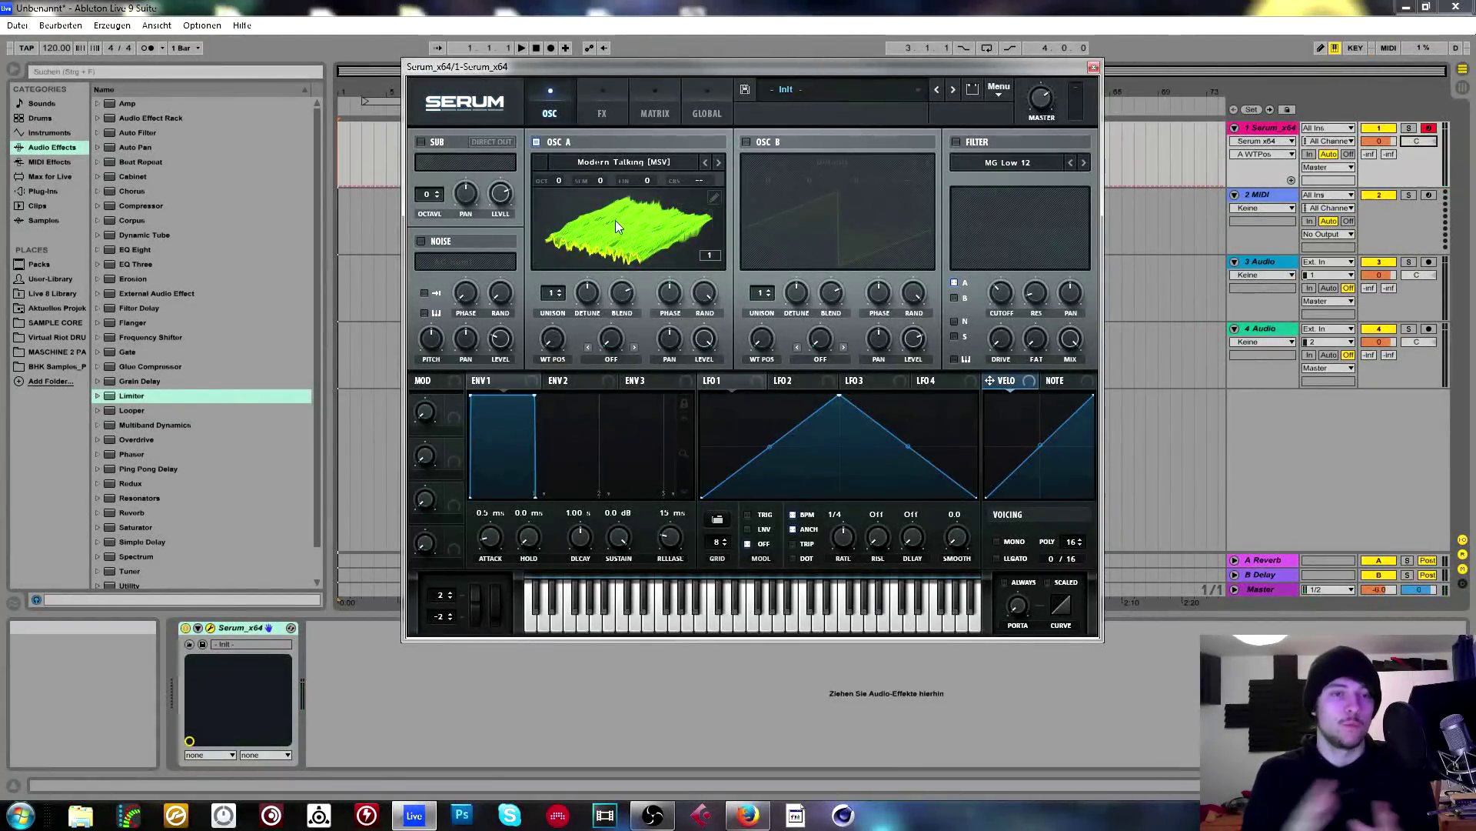
Try the Bend + and Bend - warp modes on oscillator A, varying the warp amount.
left_click(615, 362)
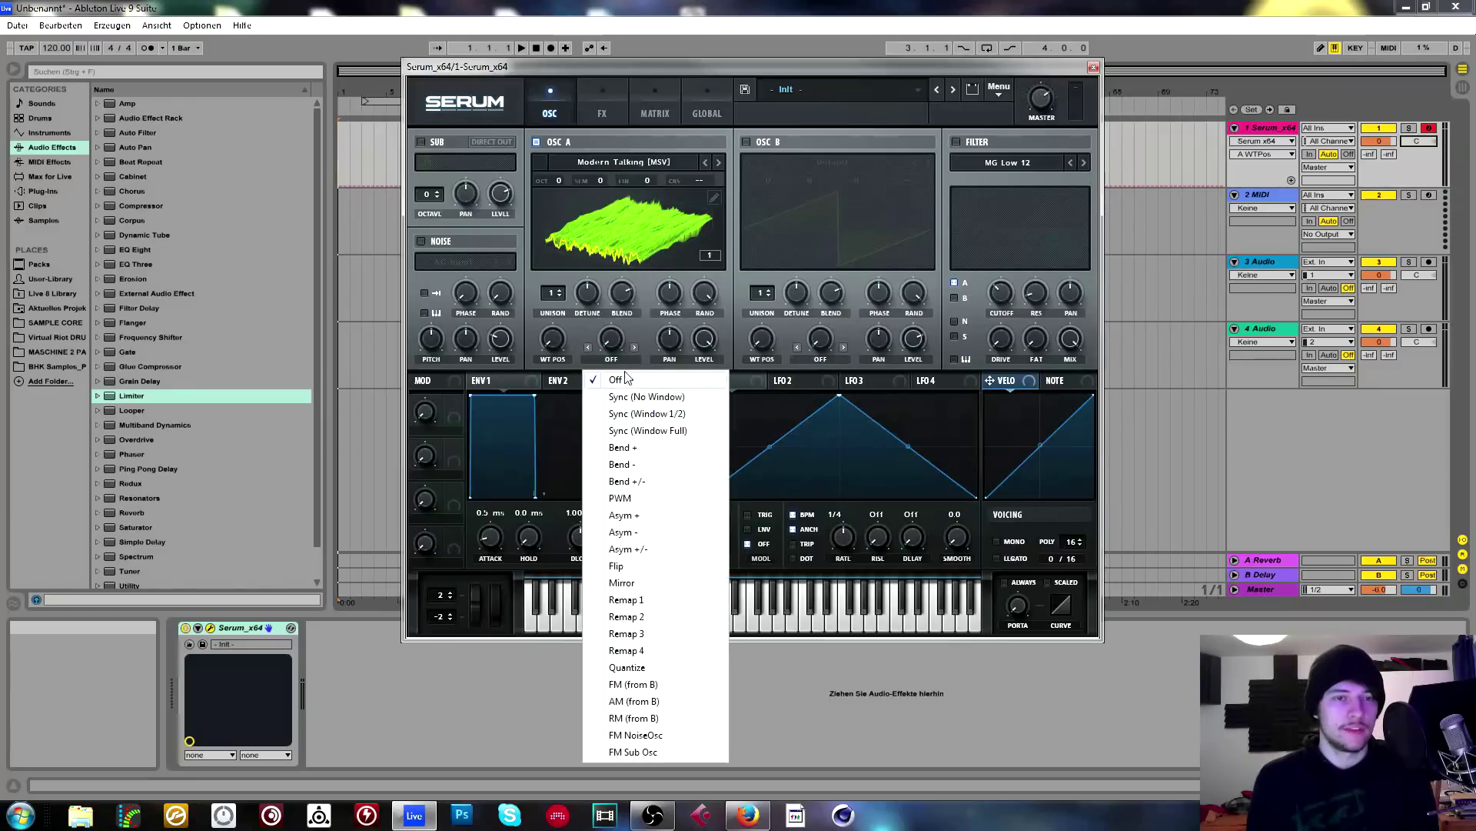
left_click(666, 451)
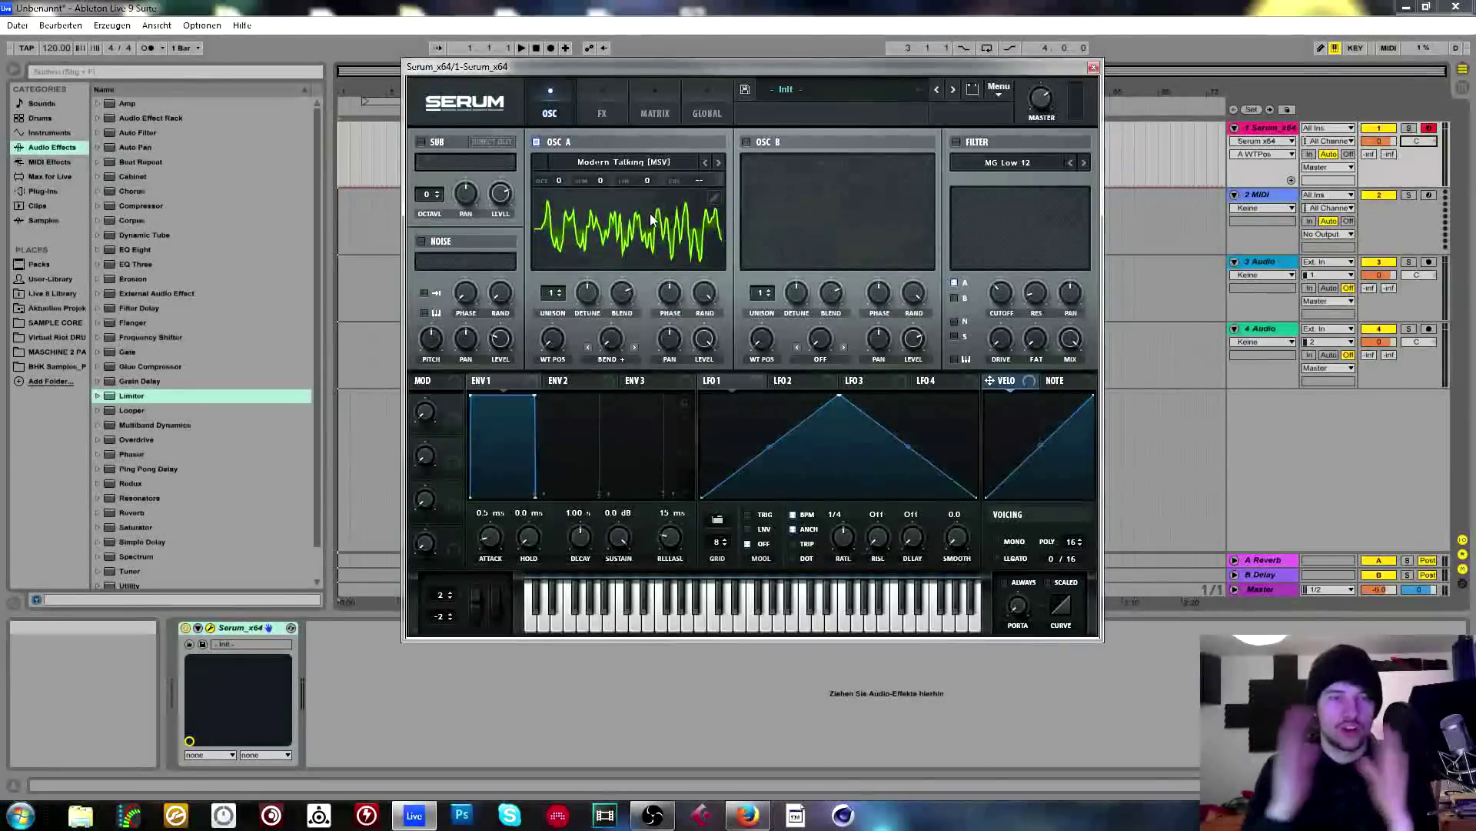
left_click(610, 359)
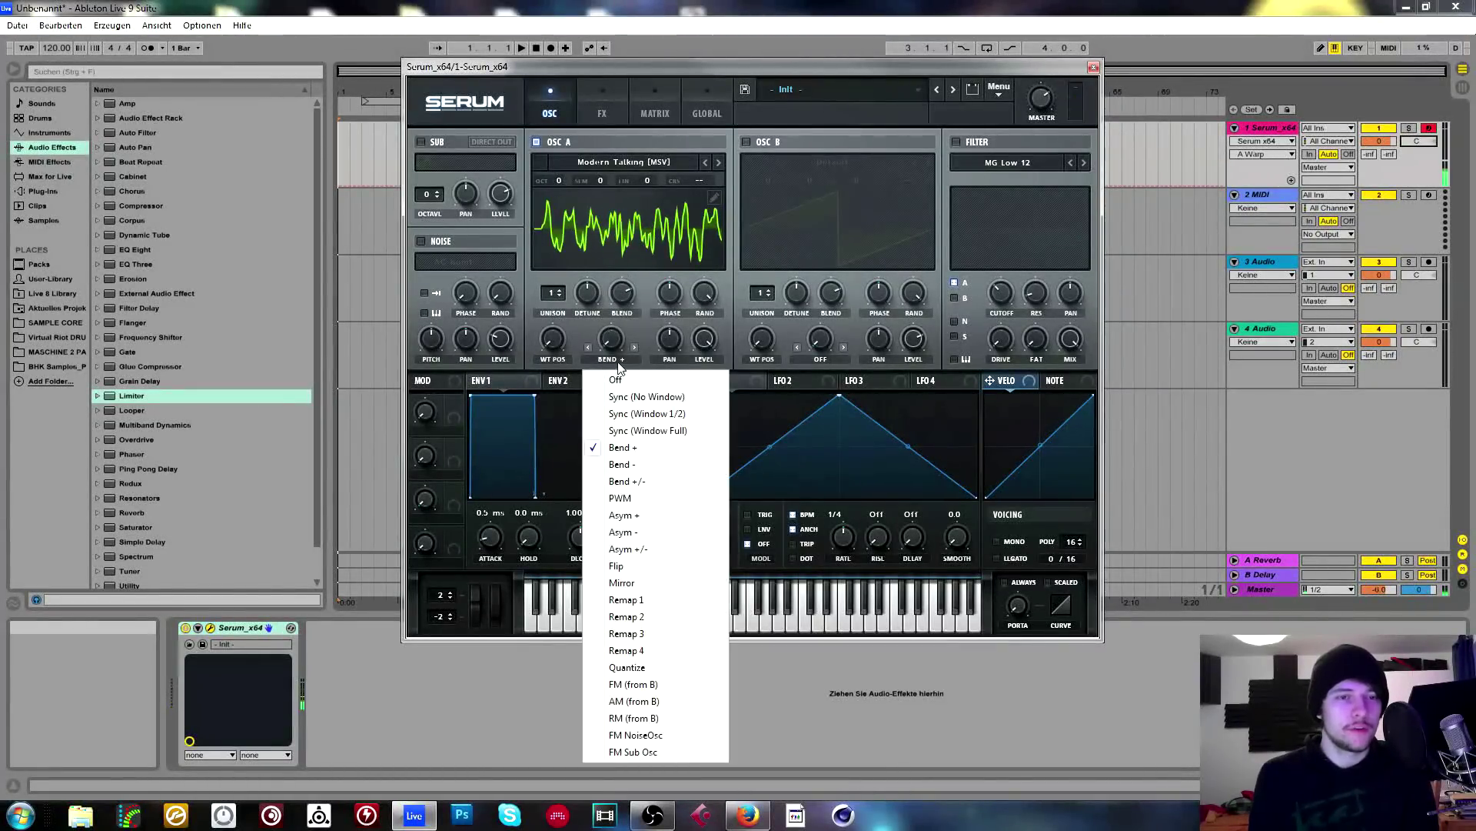
left_click(642, 465)
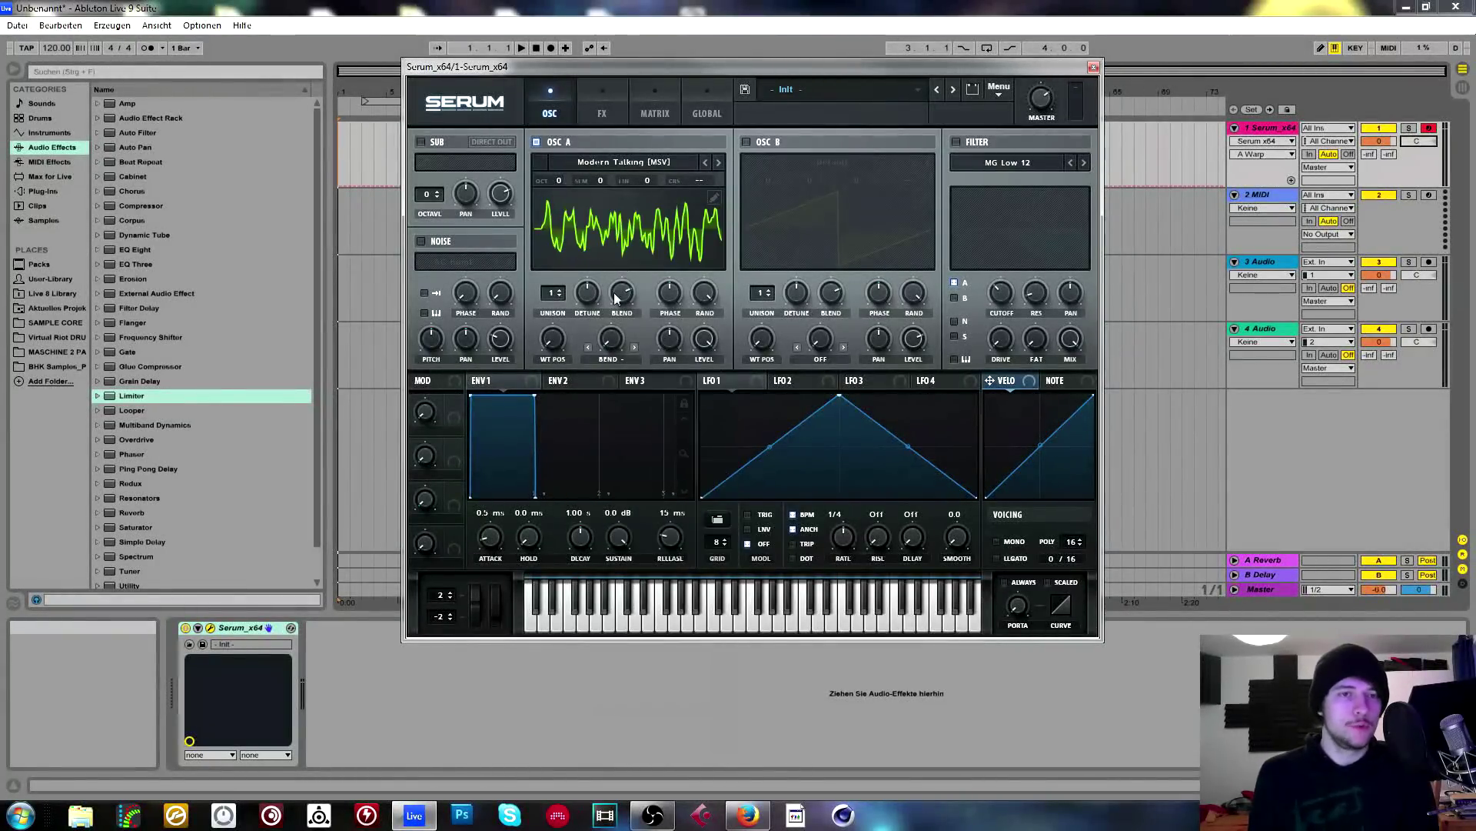
mouse_move(603, 338)
left_mouse_down()
mouse_move(629, 262)
mouse_move(629, 378)
mouse_move(623, 334)
mouse_move(623, 356)
left_mouse_up()
Set oscillator A's warp mode to Sync (No Window) and adjust the warp amount.
left_click(612, 358)
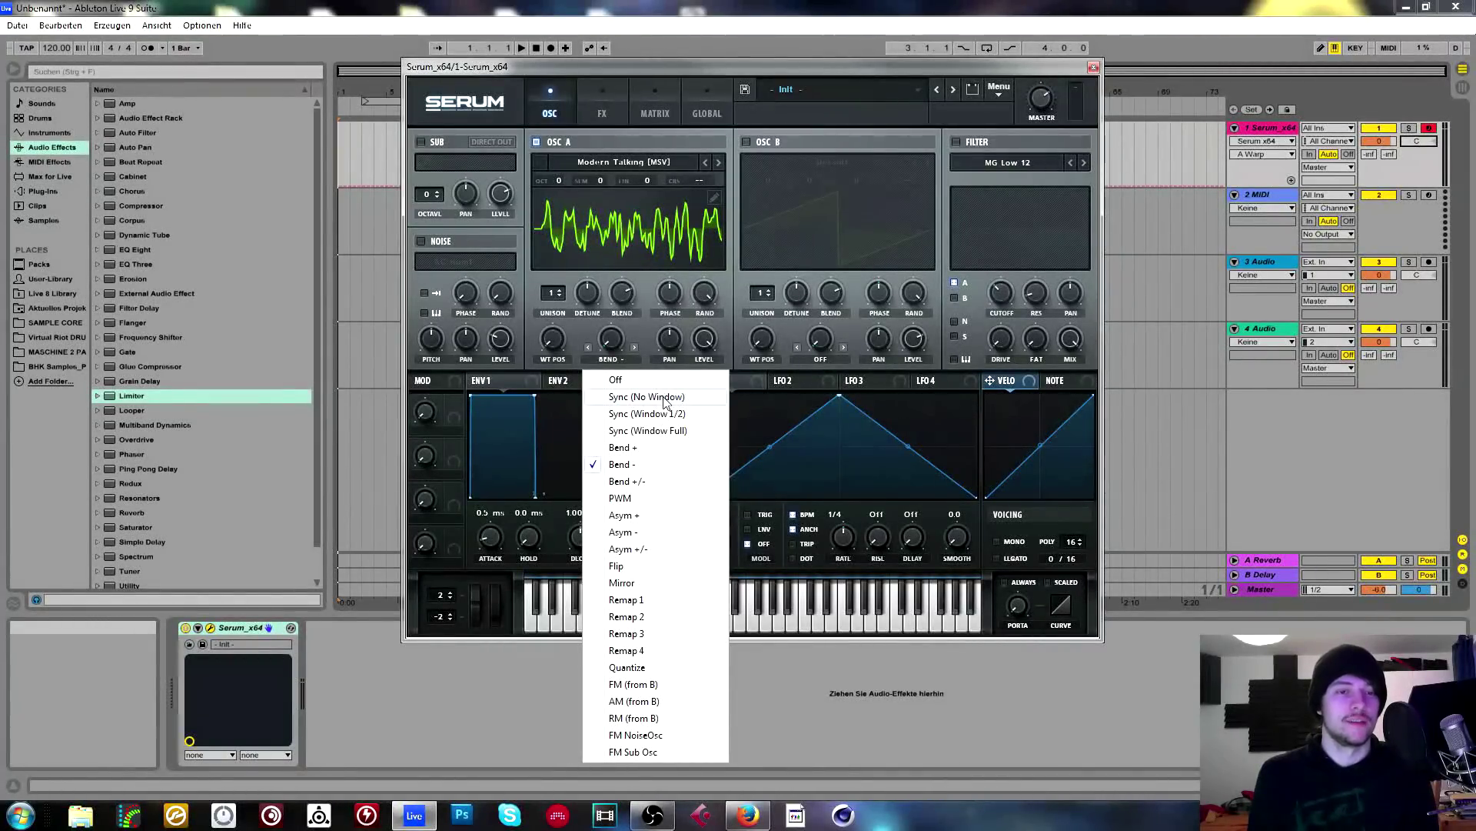
left_click(665, 401)
mouse_move(615, 343)
left_mouse_down()
mouse_move(640, 239)
mouse_move(640, 335)
left_mouse_up()
Load the Basic Shapes wavetable from the Analog category into oscillator A and sweep its wavetable position and sync warp amount.
left_click(630, 160)
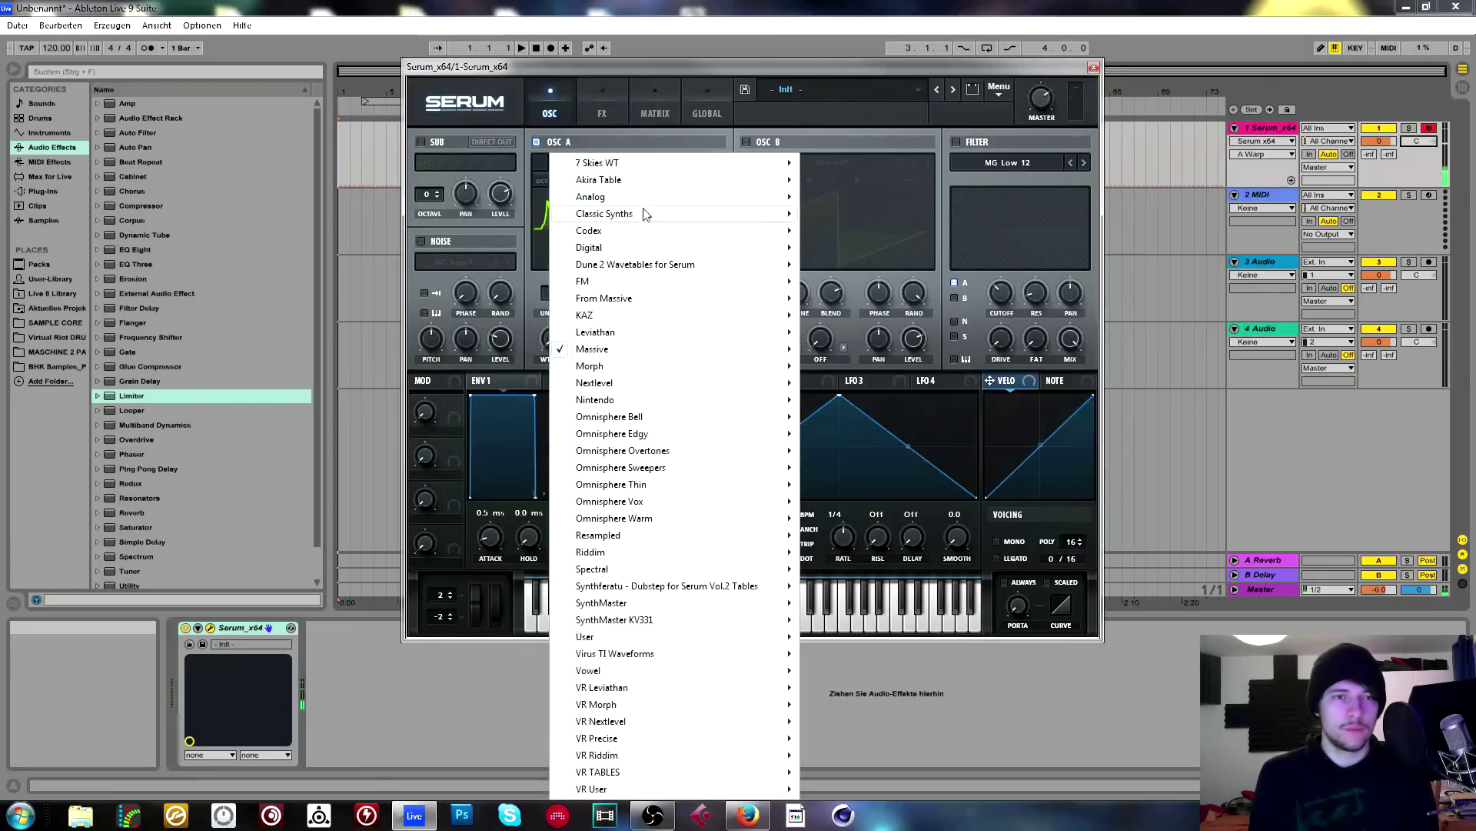
mouse_move(646, 214)
left_click(861, 267)
left_click_drag(554, 340, 566, 297)
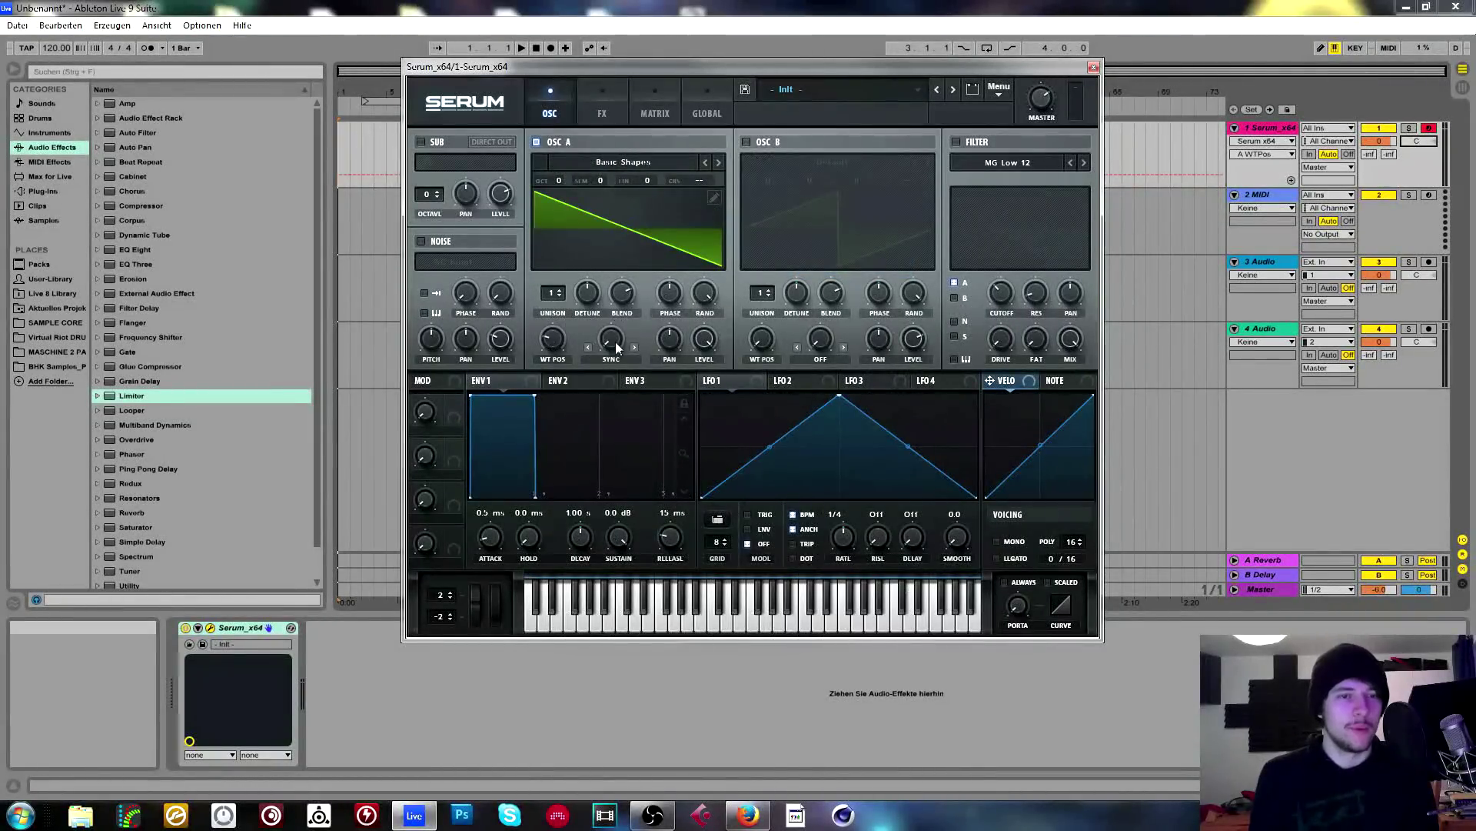
left_click_drag(615, 342, 631, 266)
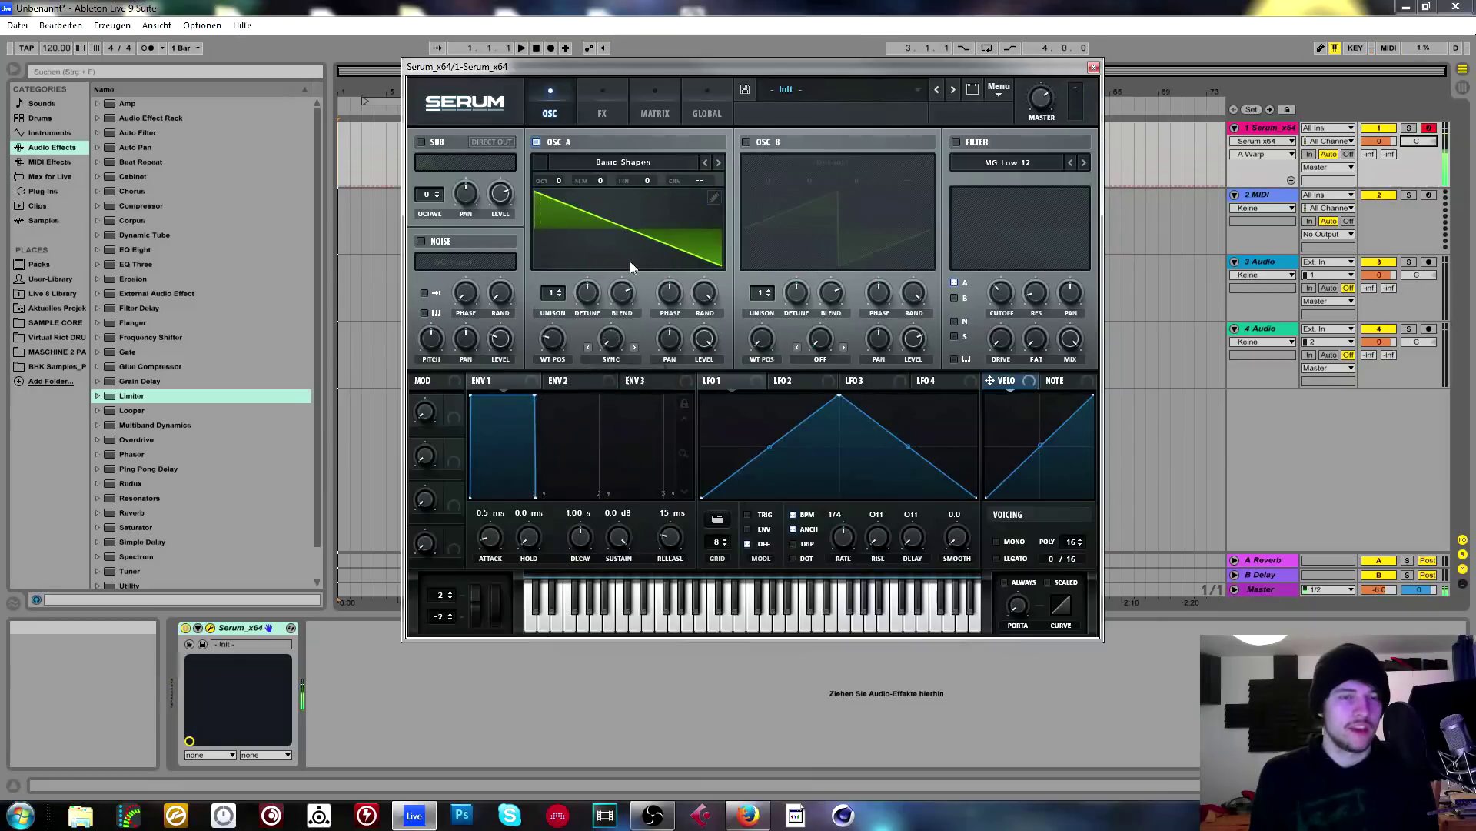
Load the Dissonant Perc 2 wavetable from the Leviathan category into oscillator A and try the PWM warp mode at varying amounts.
left_click(639, 162)
mouse_move(669, 201)
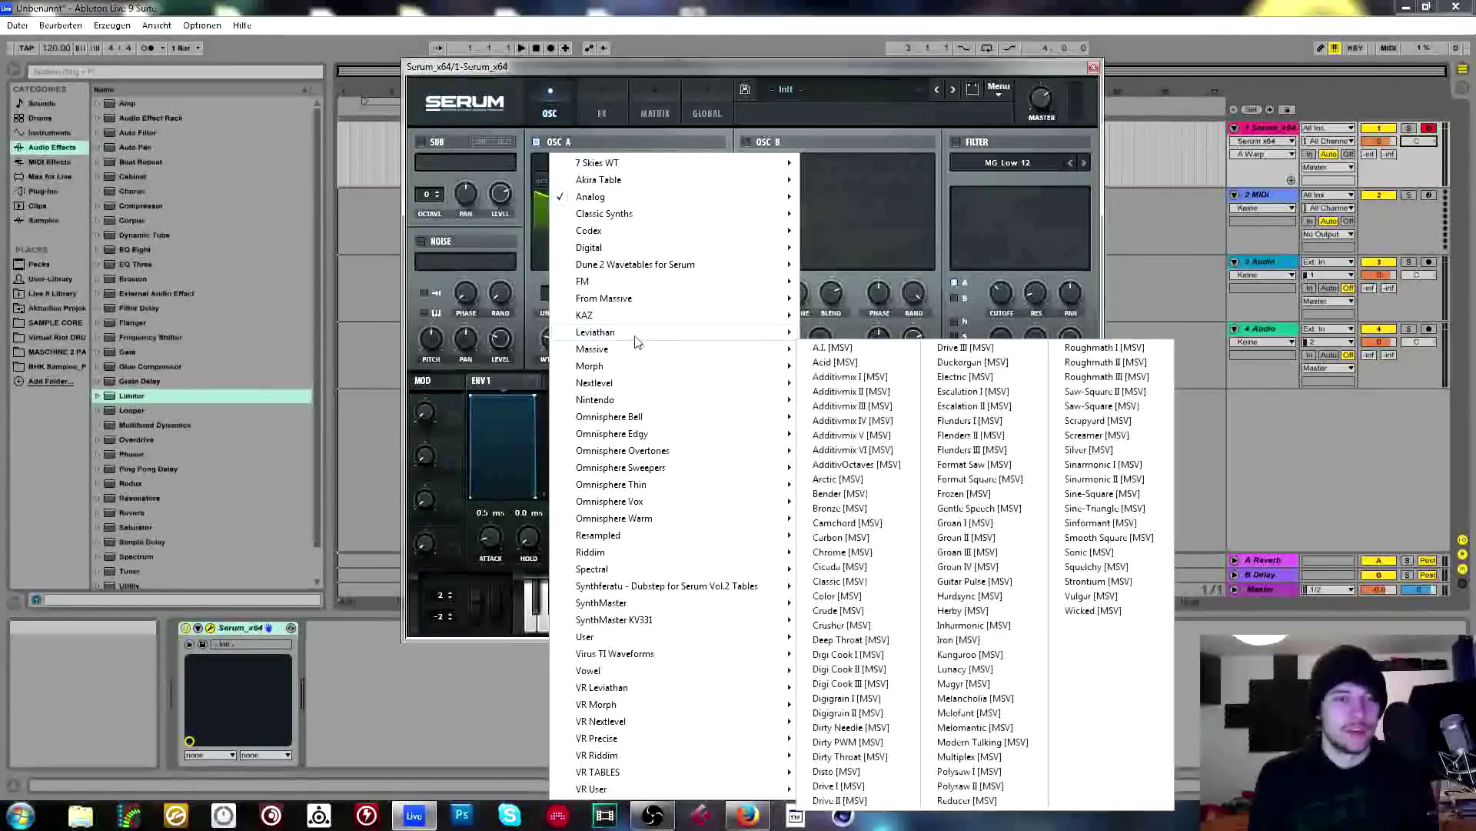
left_click(808, 387)
left_click(610, 359)
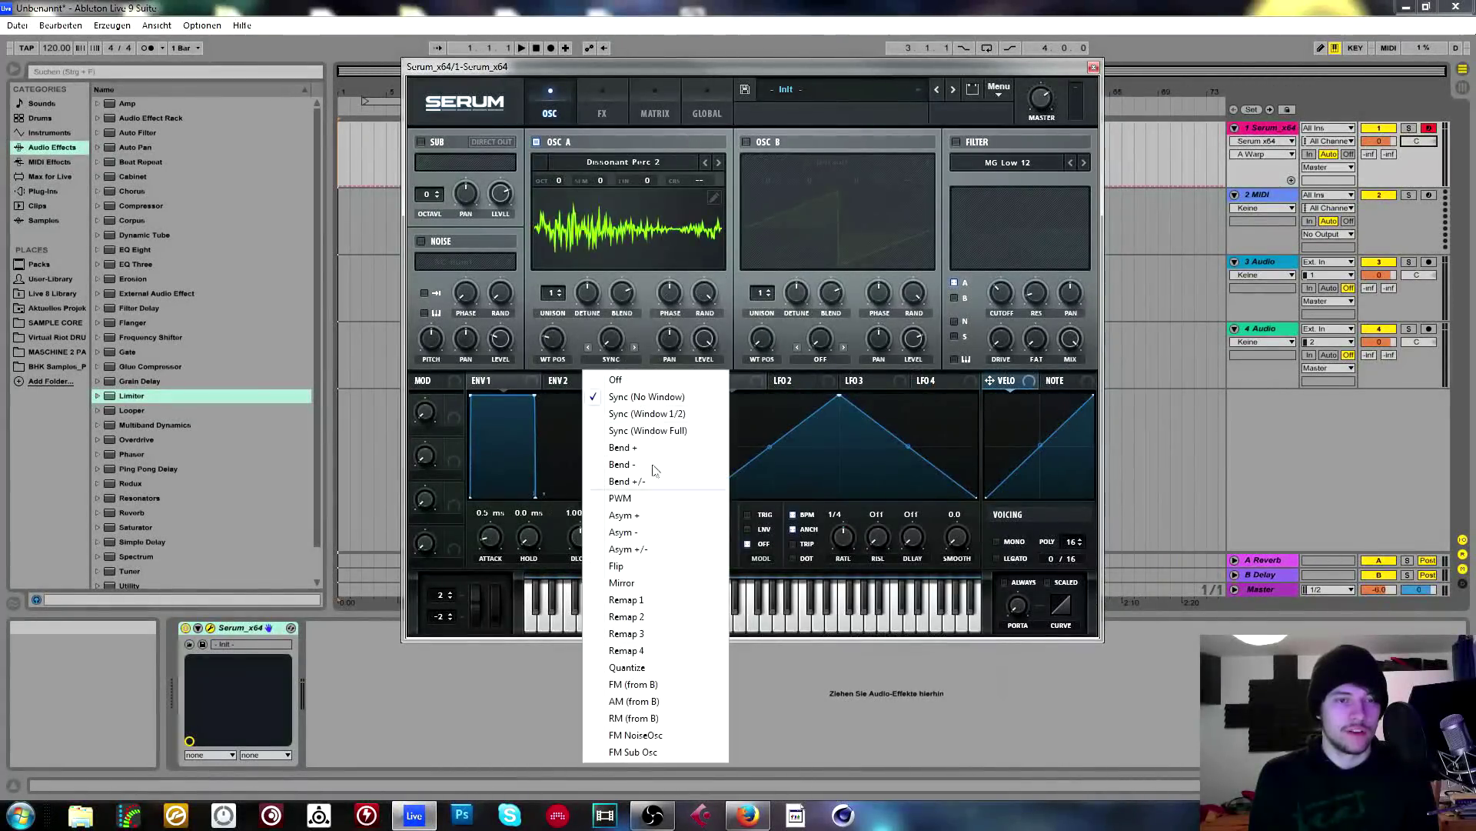
left_click(638, 503)
left_click_drag(612, 338, 635, 252)
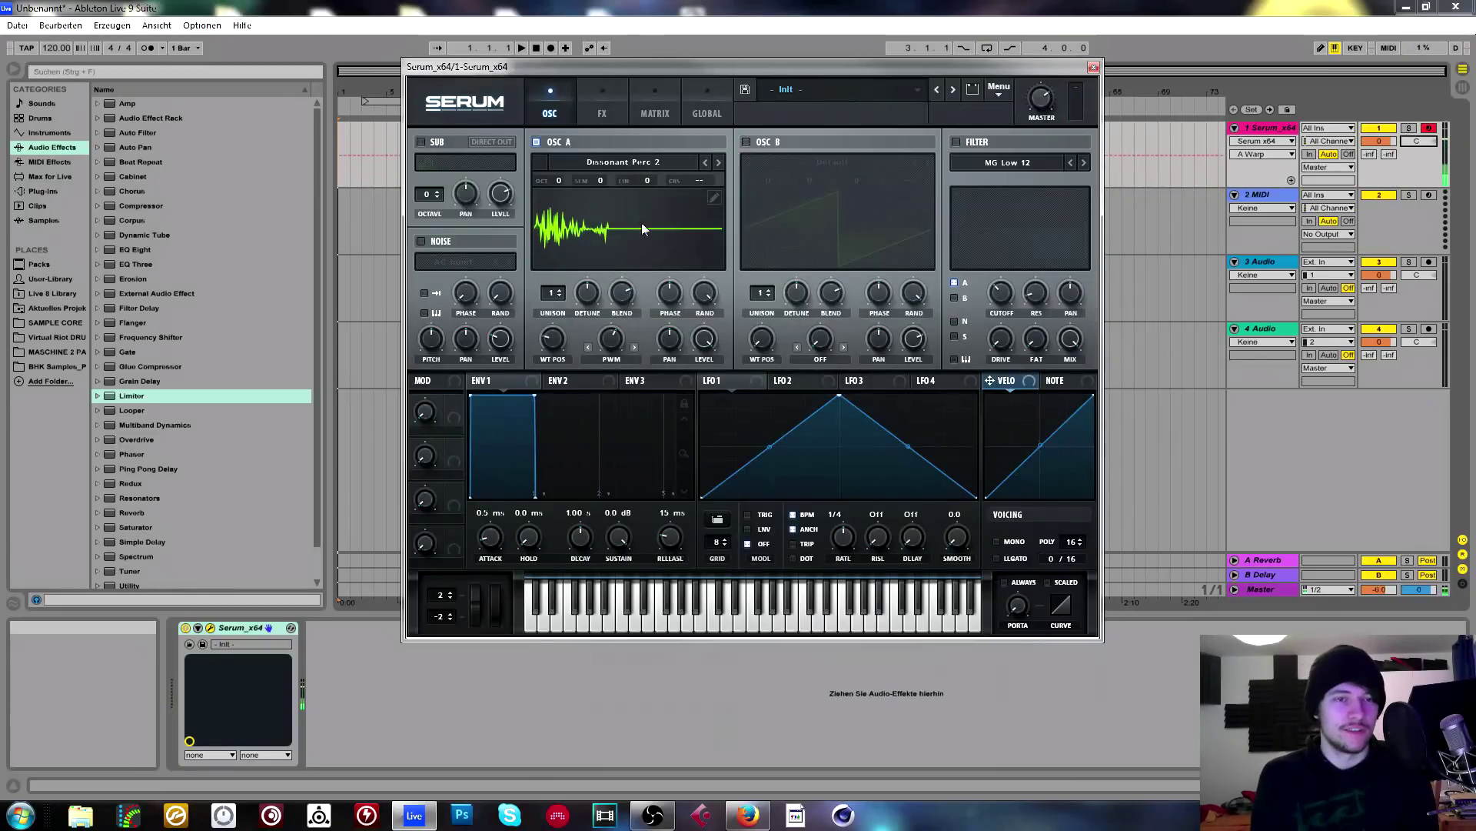
left_click_drag(613, 345, 613, 437)
Reload the Basic Shapes wavetable in oscillator A, move its position to the square wave, and vary the PWM warp amount.
left_click(620, 163)
mouse_move(647, 215)
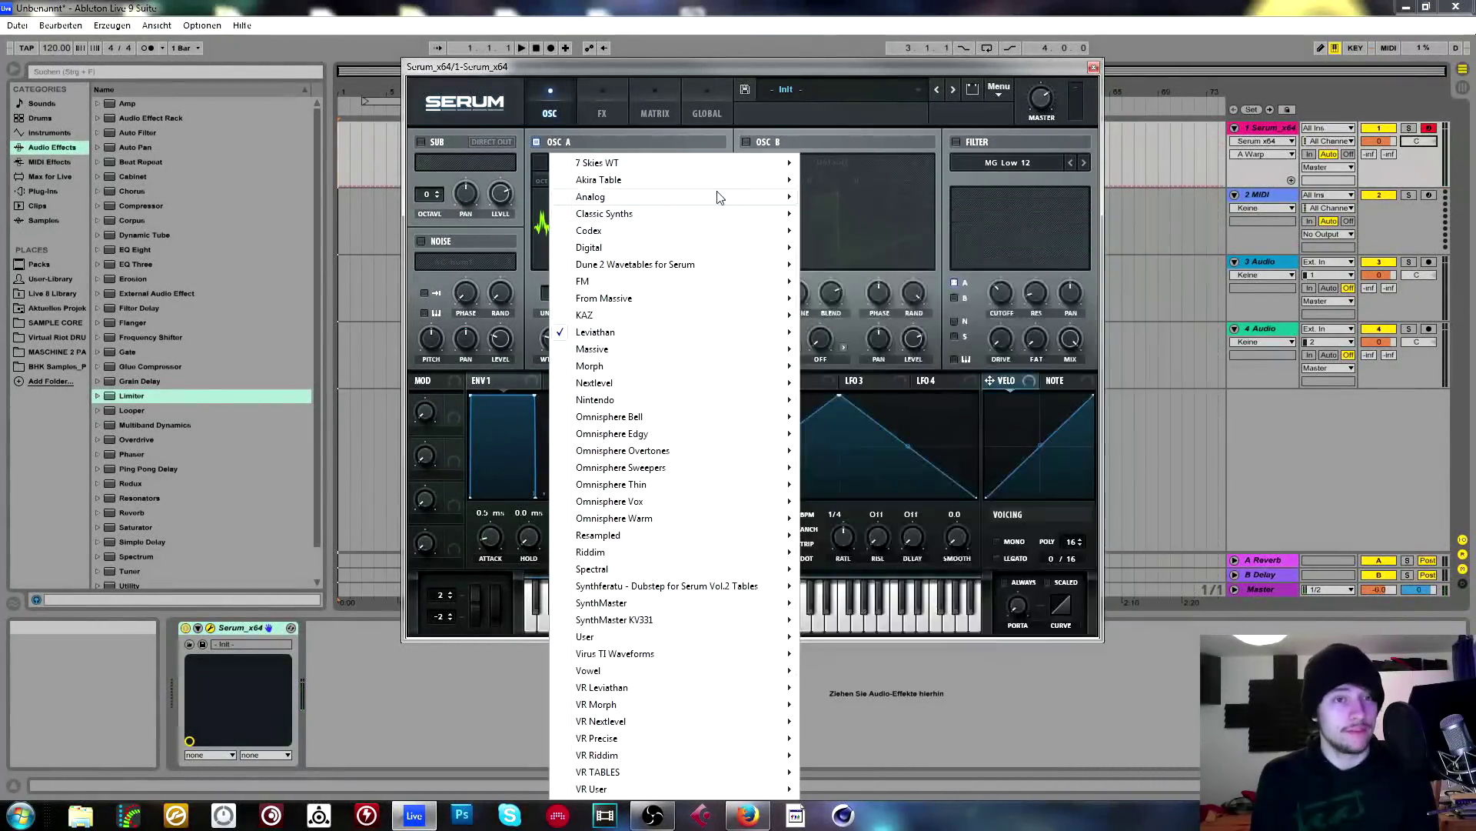
left_click(769, 198)
left_click(860, 265)
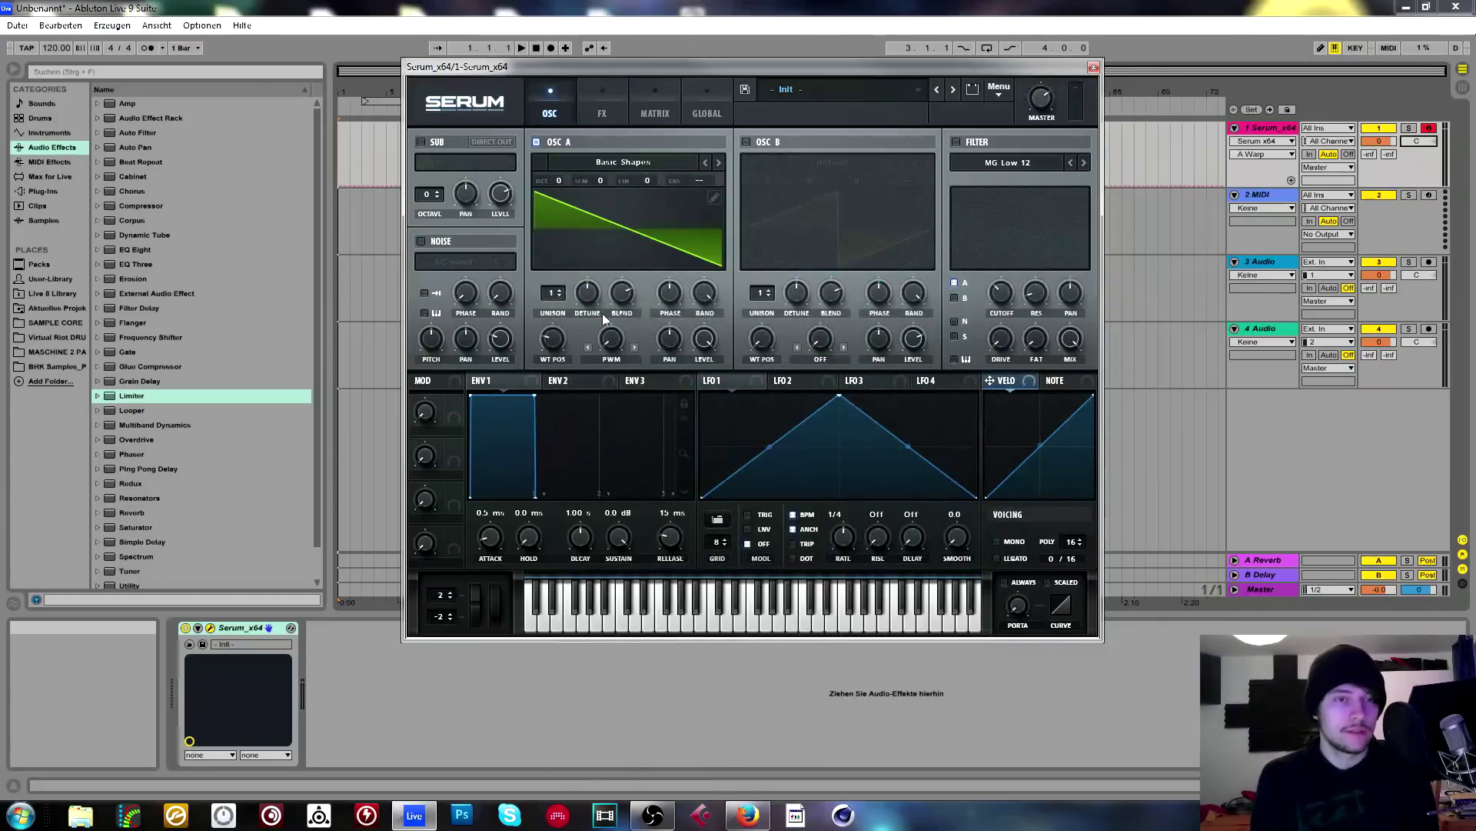
left_click_drag(547, 368, 561, 311)
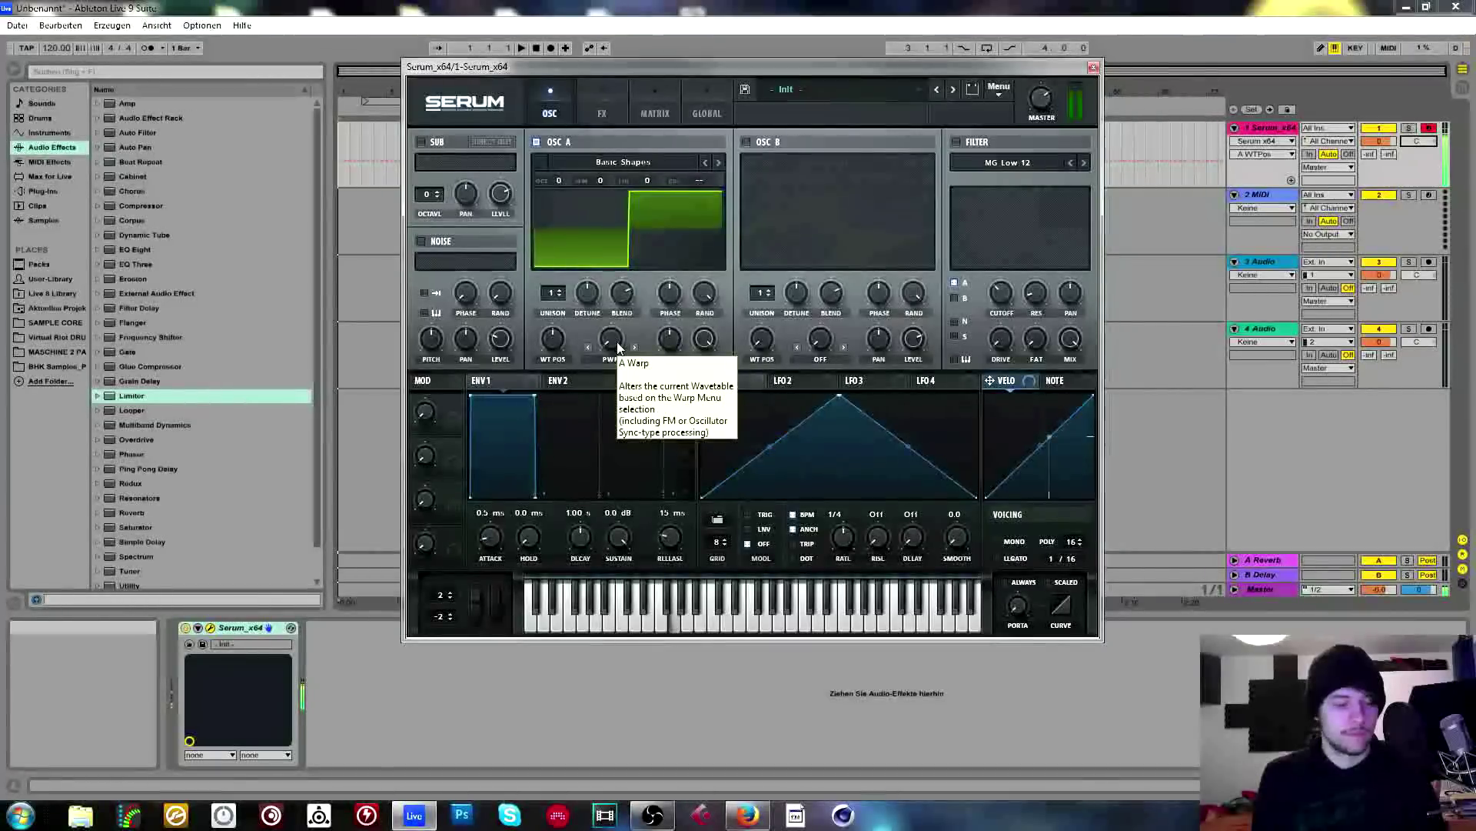
left_click_drag(617, 348, 658, 262)
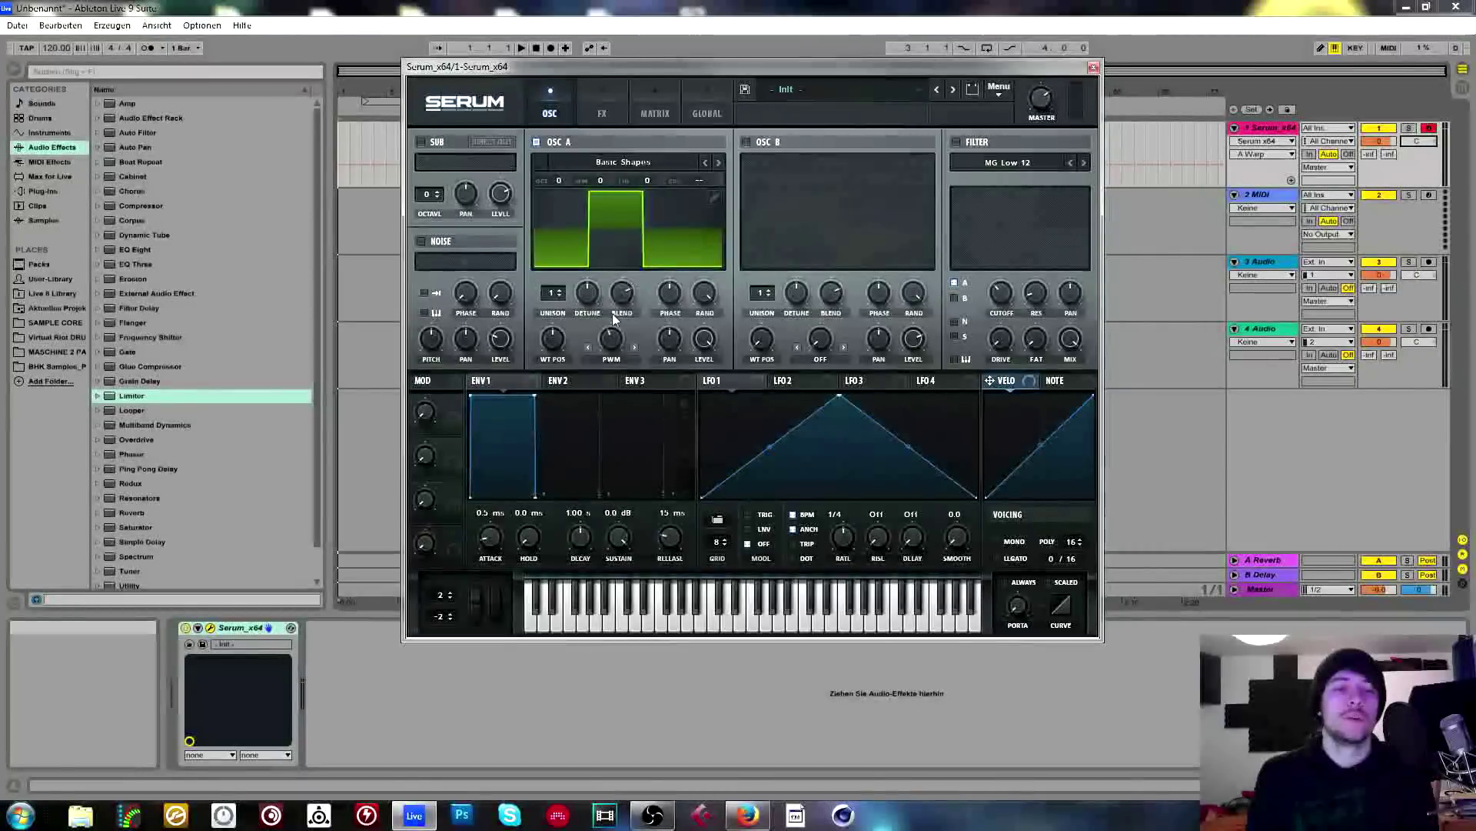
Set oscillator A to the Asym - warp mode with Leviathan's Dark Growl wavetable, and sweep the wavetable position and warp amount.
left_click(616, 358)
left_click(640, 531)
left_click(623, 162)
mouse_move(701, 267)
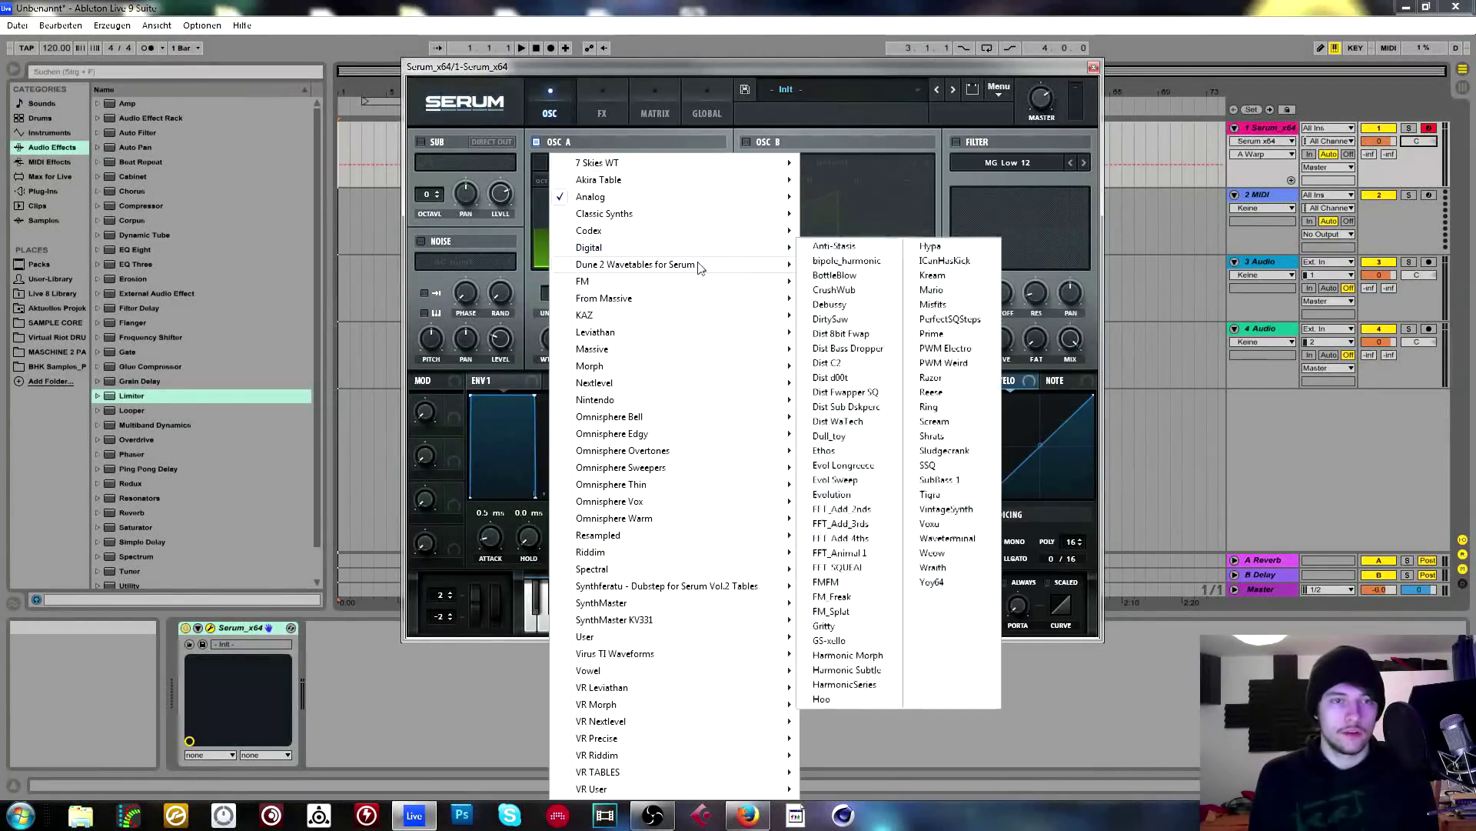
mouse_move(715, 333)
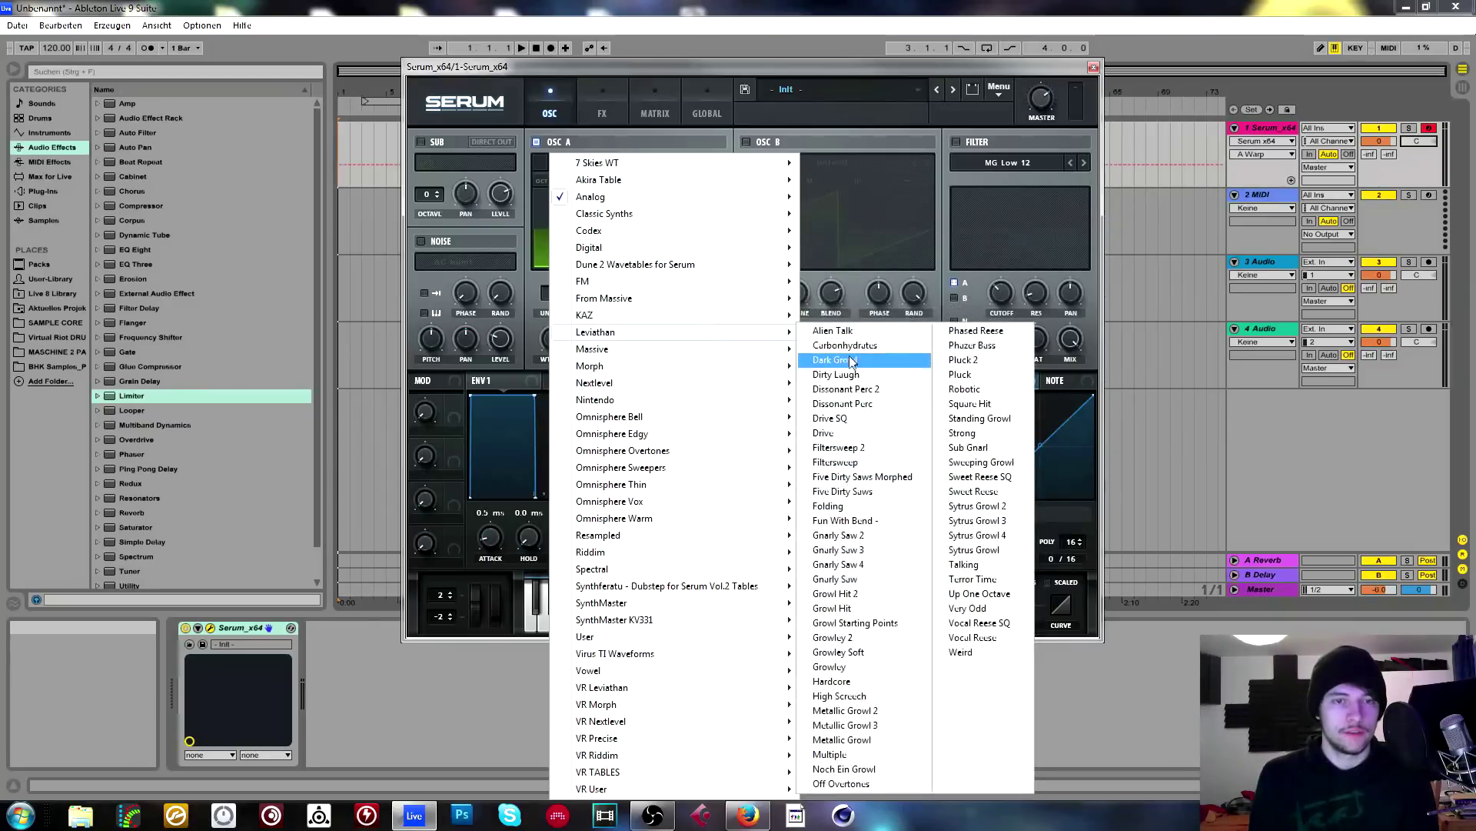
left_click(843, 359)
mouse_move(595, 348)
left_mouse_down()
mouse_move(599, 437)
mouse_move(630, 229)
mouse_move(634, 345)
mouse_move(619, 343)
mouse_move(614, 377)
mouse_move(602, 321)
mouse_move(625, 216)
mouse_move(605, 346)
mouse_move(628, 183)
mouse_move(626, 306)
mouse_move(624, 246)
mouse_move(594, 355)
left_mouse_up()
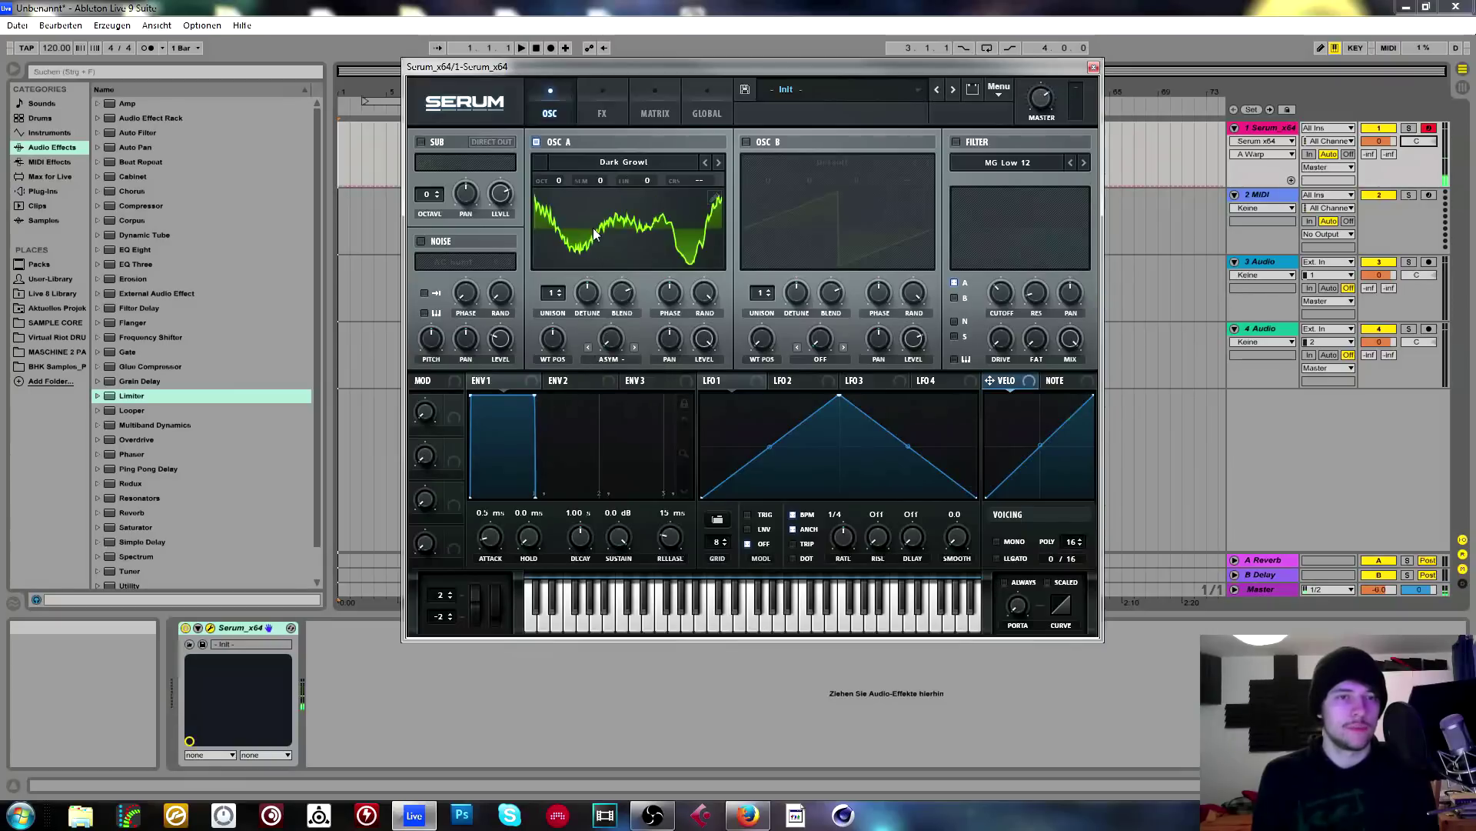
mouse_move(569, 336)
left_mouse_down()
mouse_move(555, 374)
mouse_move(557, 336)
left_mouse_up()
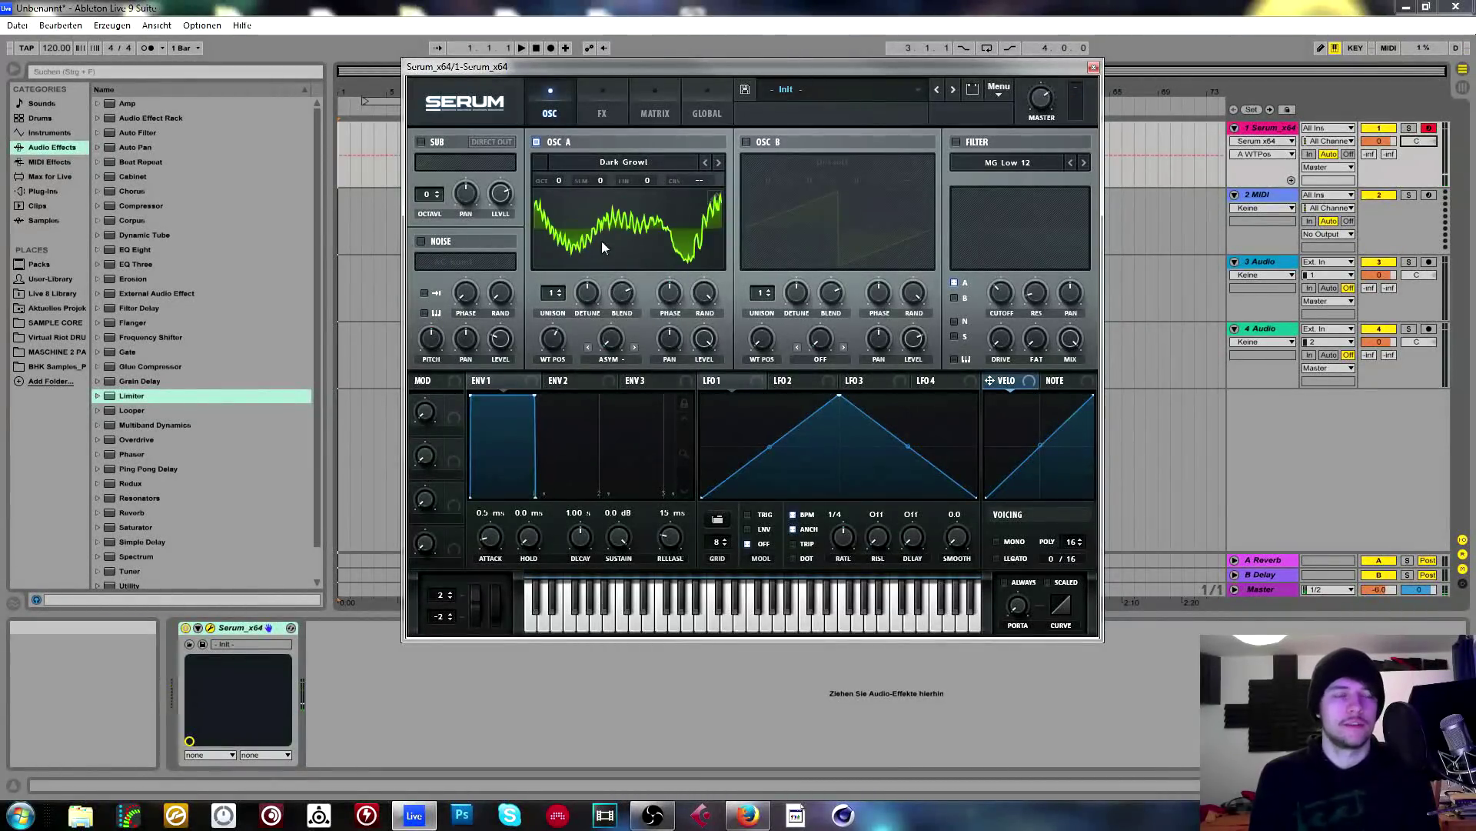
left_click_drag(606, 343, 633, 401)
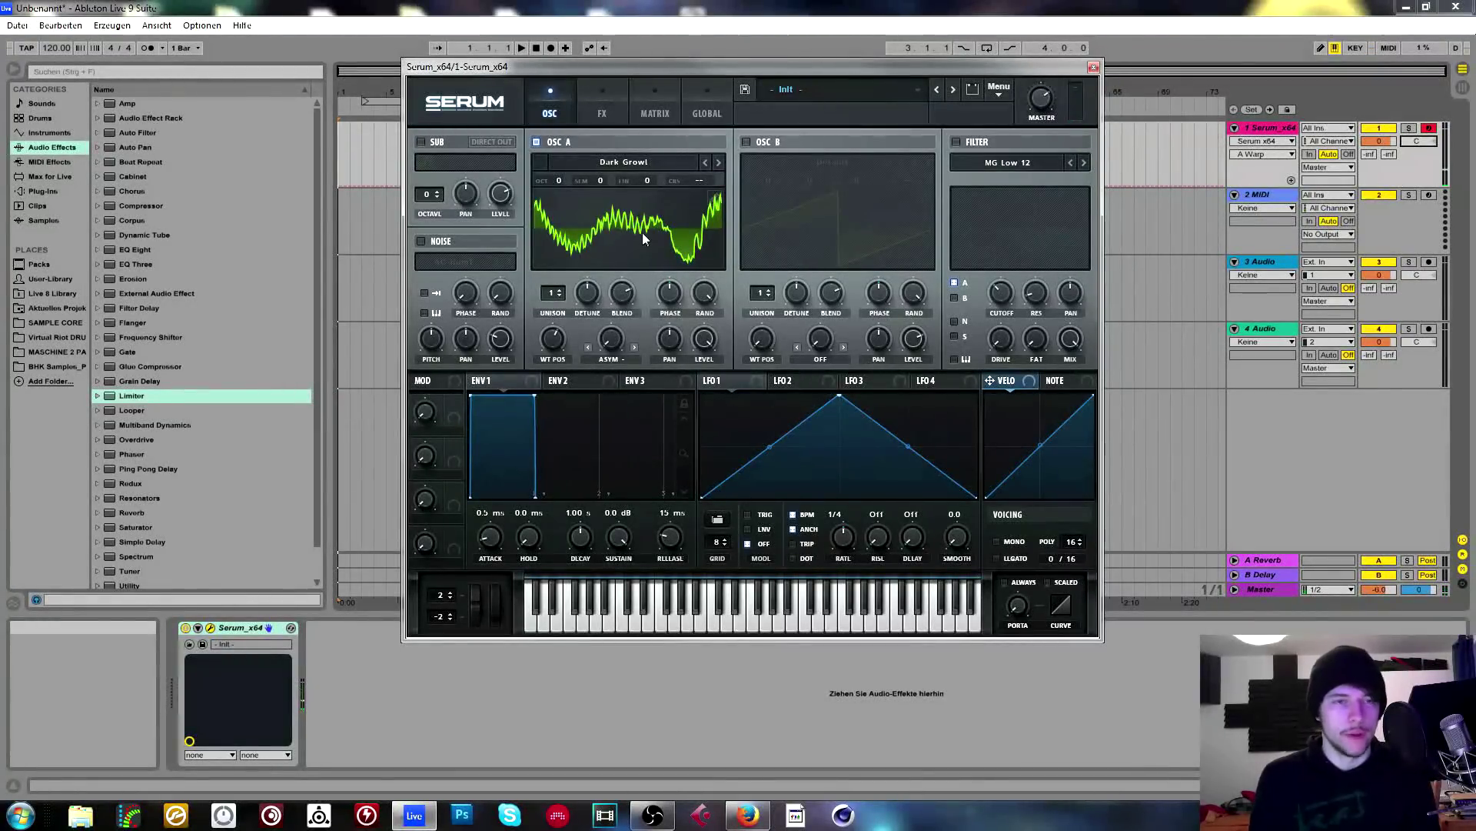
Try the Flip, Mirror and FM (from B) warp modes on oscillator A, varying the warp amount for Flip and Mirror.
left_click(623, 359)
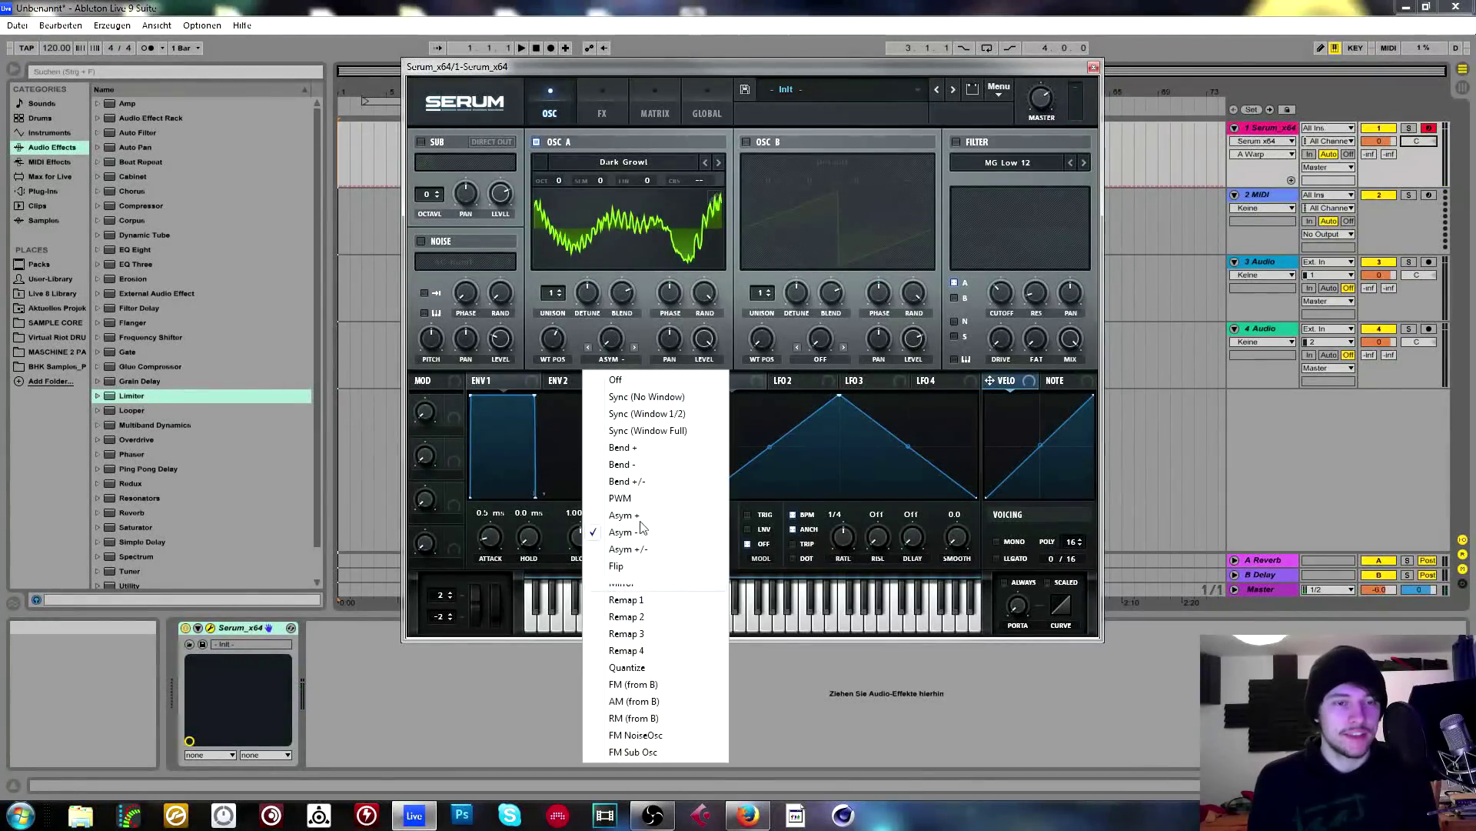
left_click(638, 573)
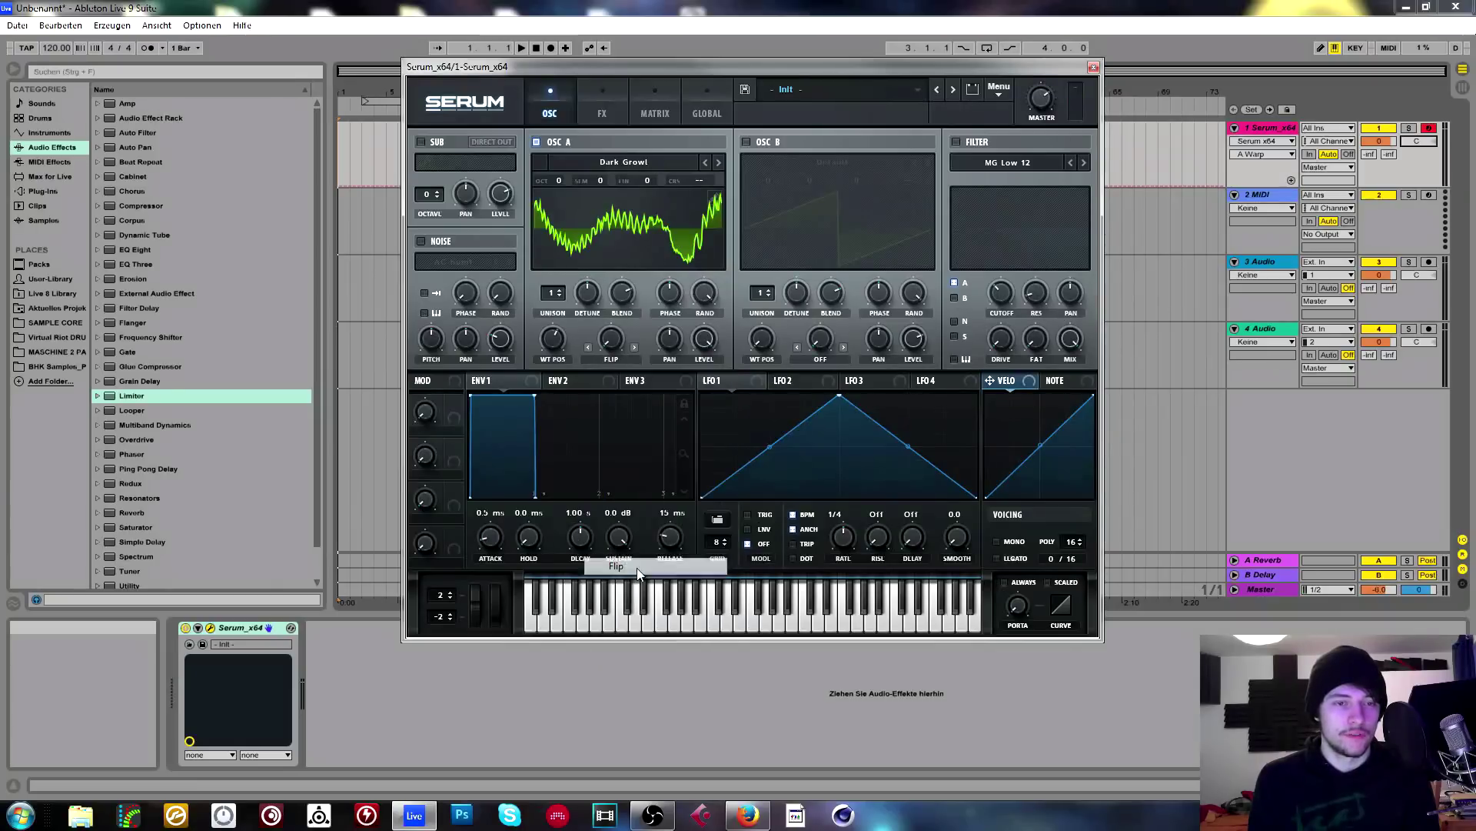
left_click_drag(611, 338, 613, 422)
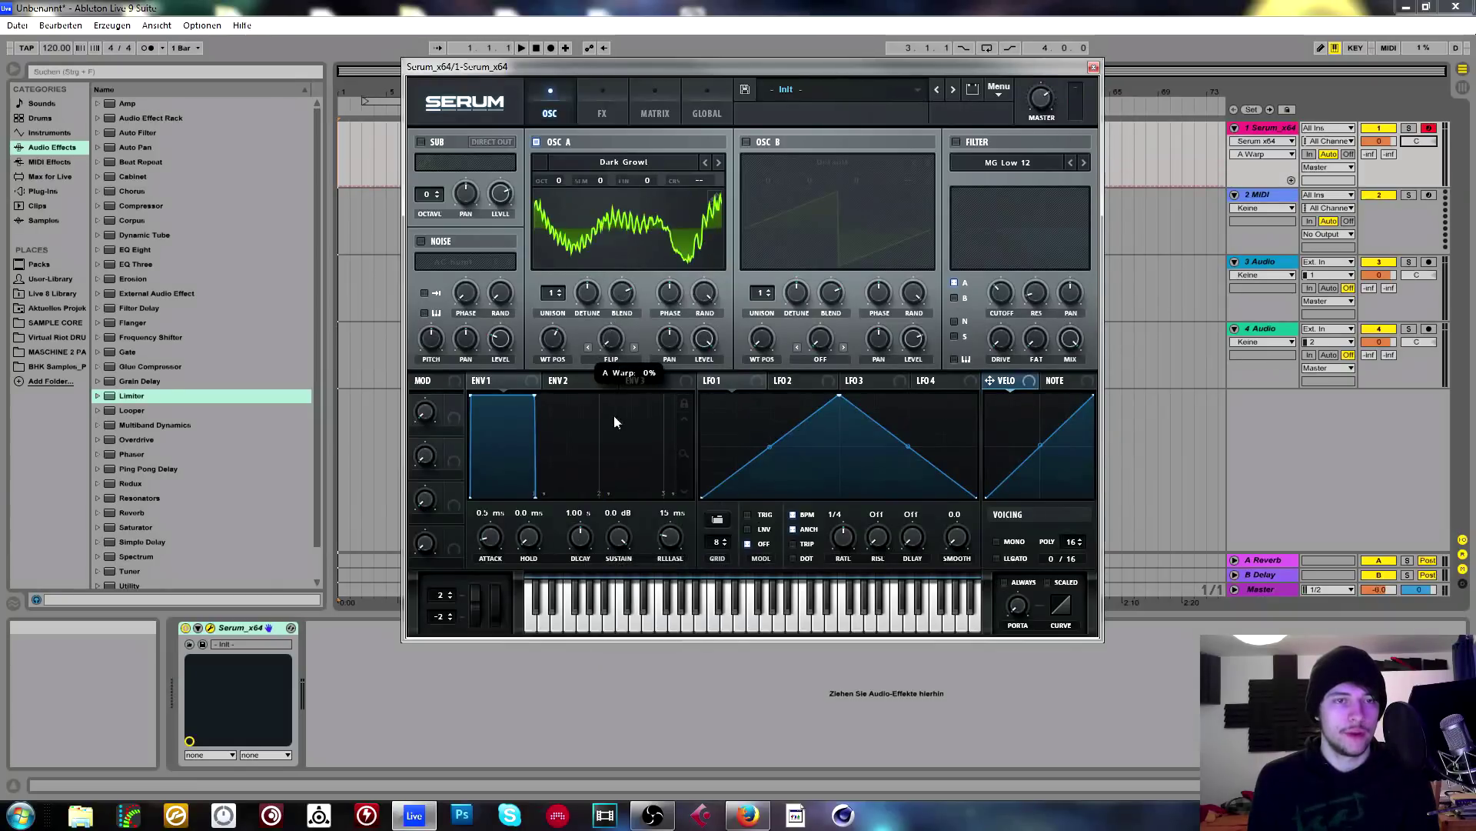
left_click(635, 347)
left_click_drag(615, 344, 630, 265)
left_click(621, 360)
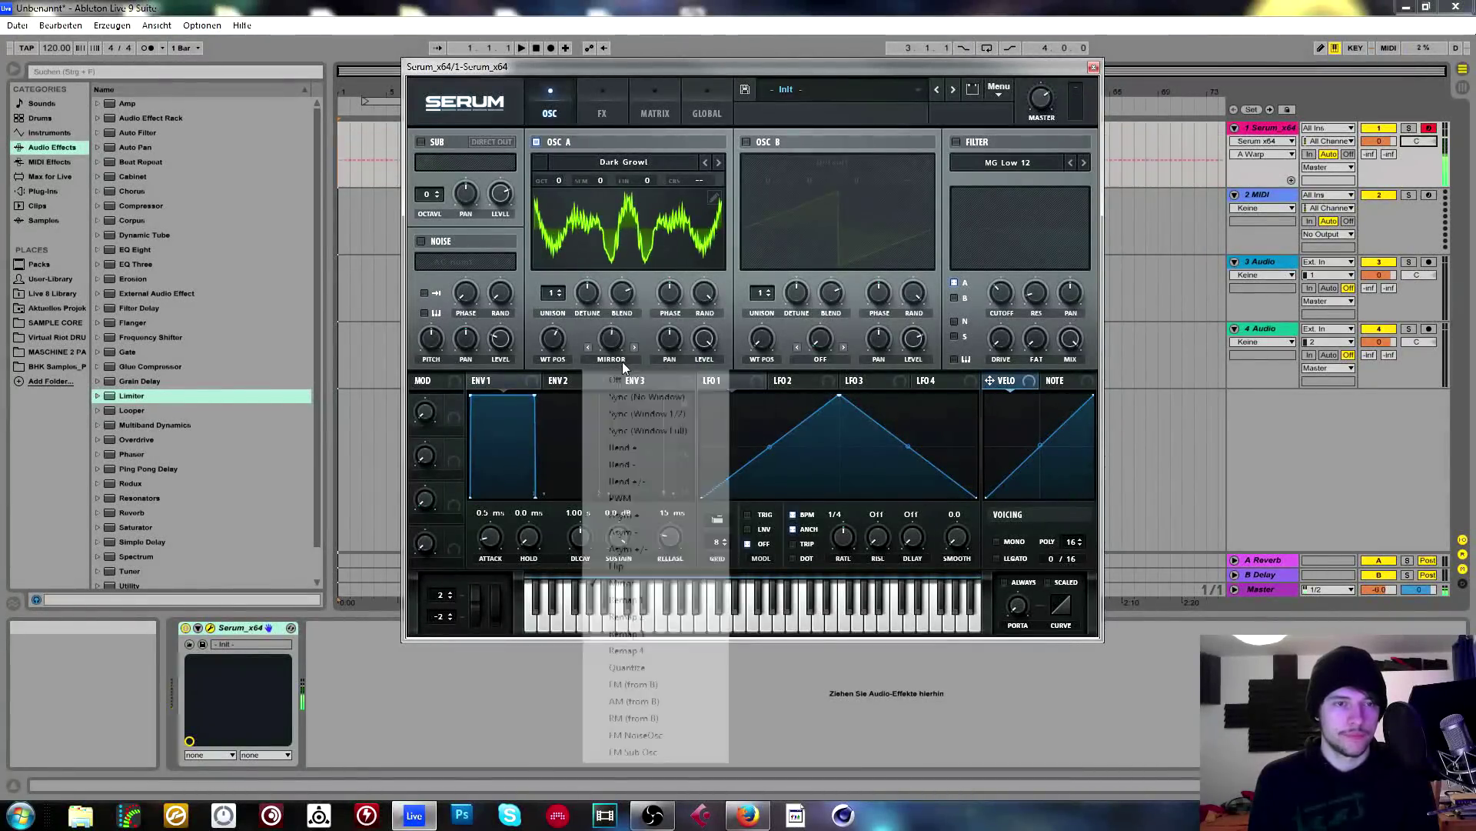
left_click(646, 686)
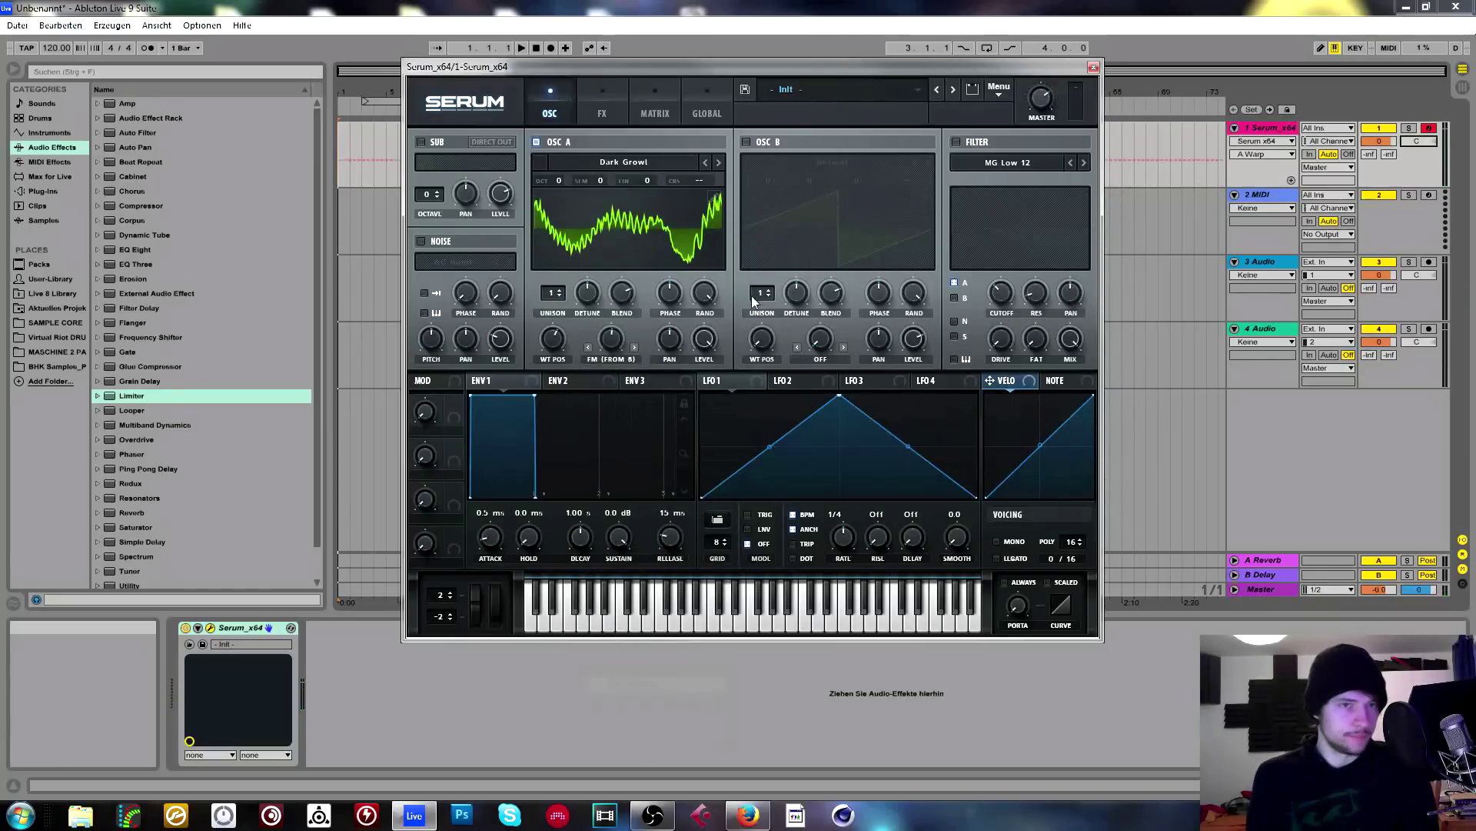
Set oscillator A's warp mode to Remap 1, and open and close its remap editor.
left_click(605, 358)
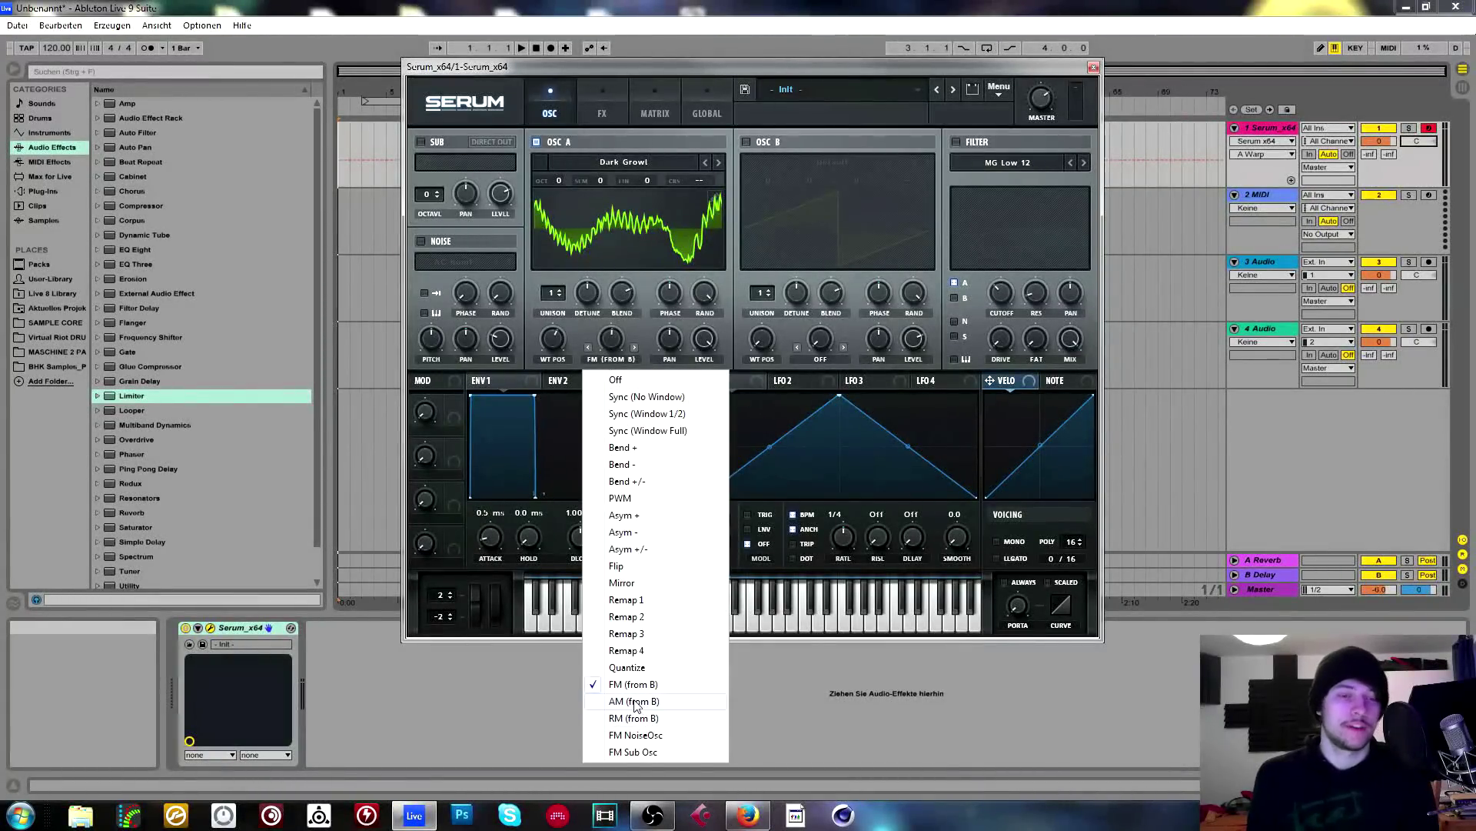
left_click(624, 600)
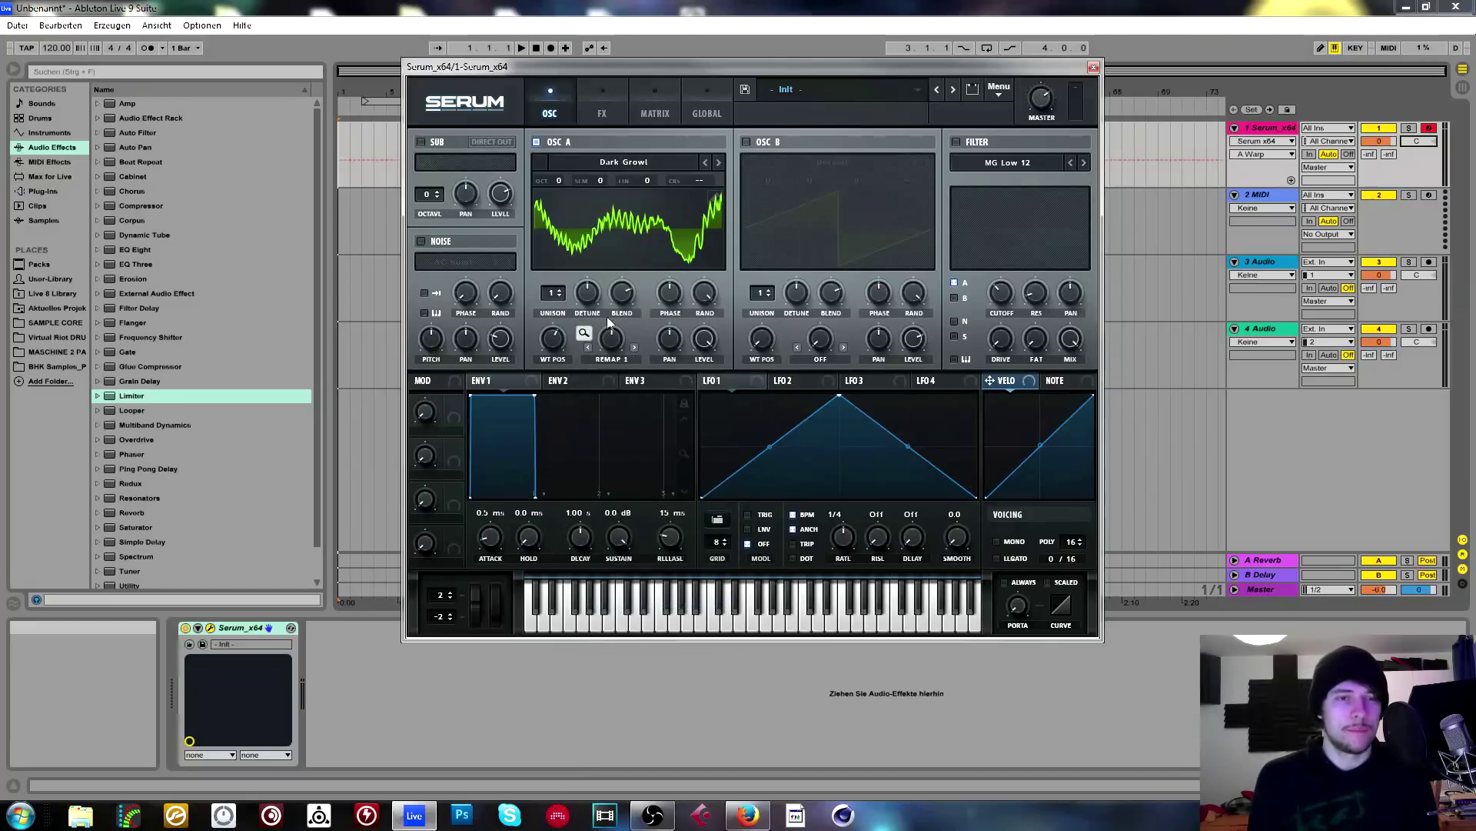
left_click(584, 334)
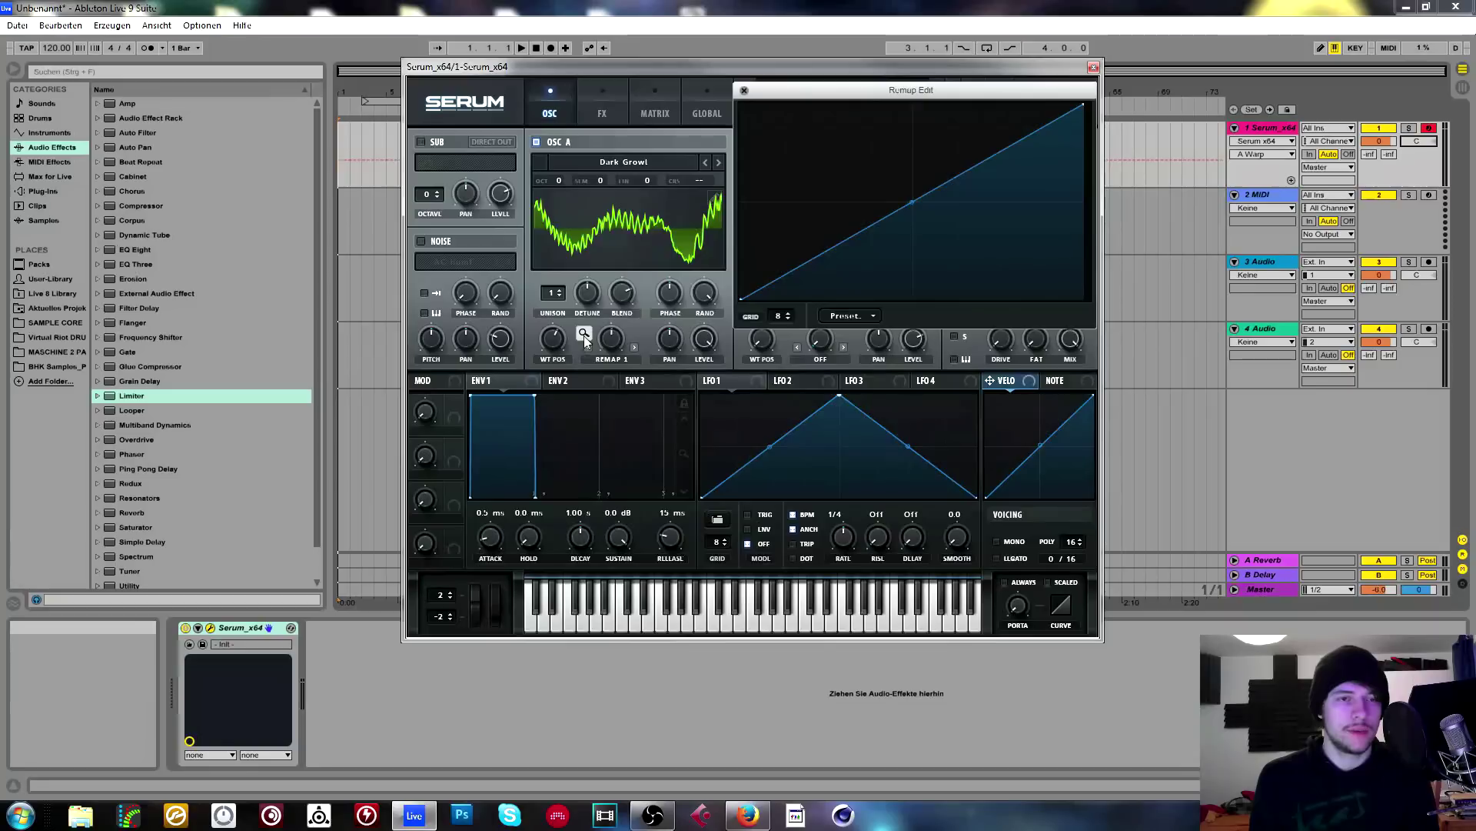
left_click(744, 91)
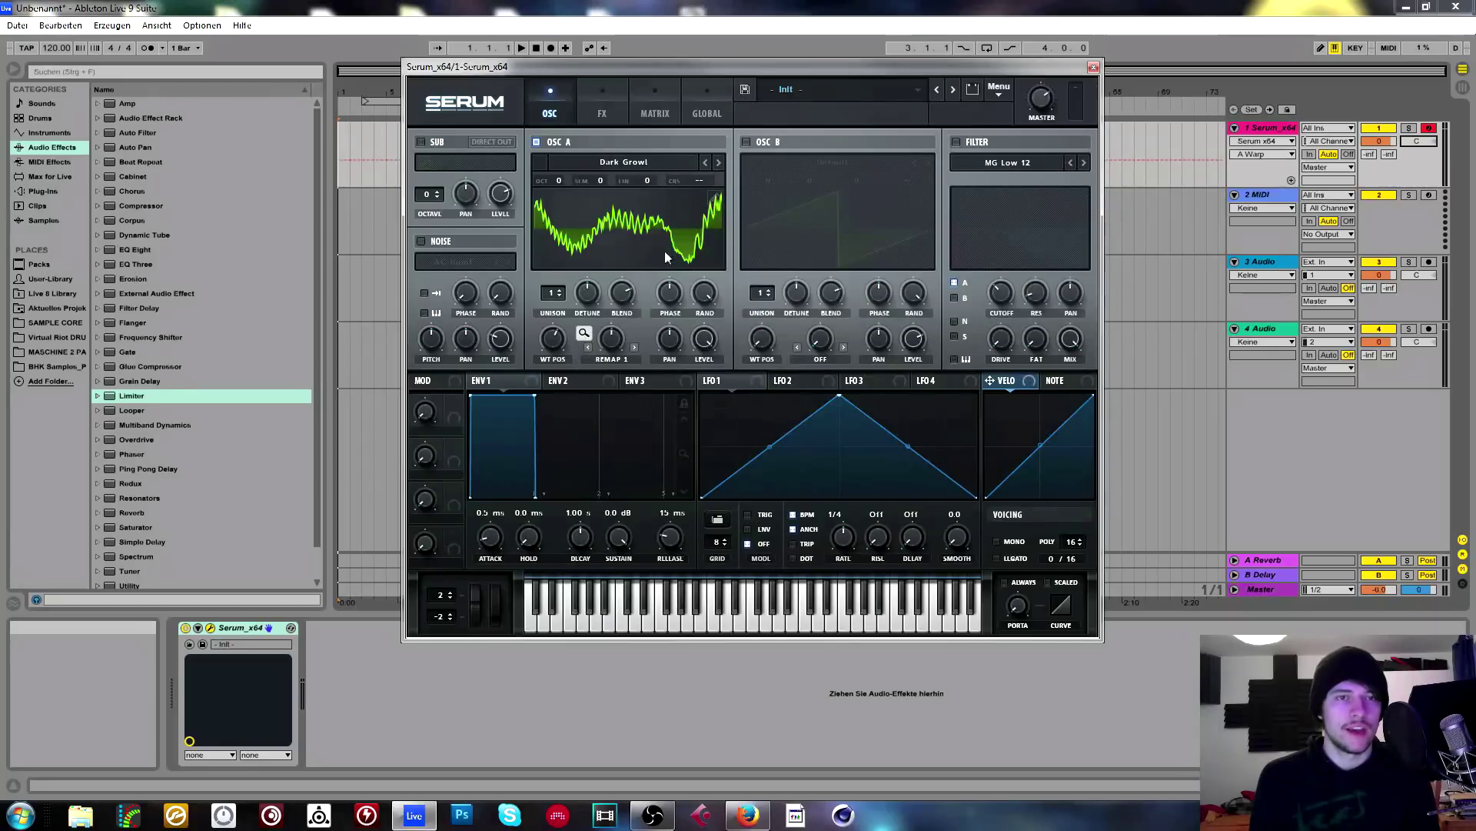
Switch oscillator A's warp mode to Mirror and back to Remap 1 with the remap editor closed, and lower the warp amount to 0%.
left_click(585, 334)
left_click(588, 361)
left_click(652, 572)
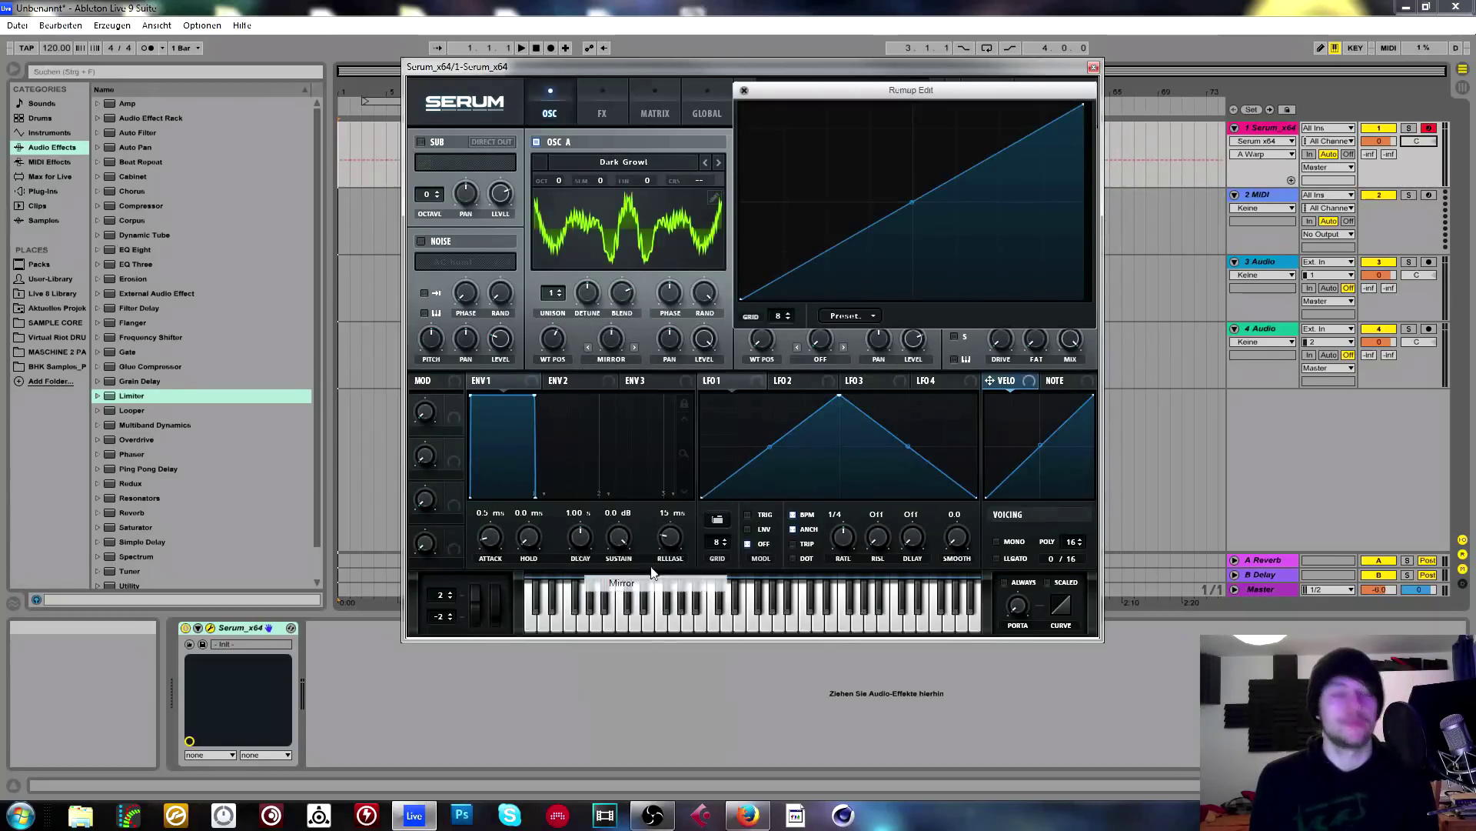
left_click(609, 358)
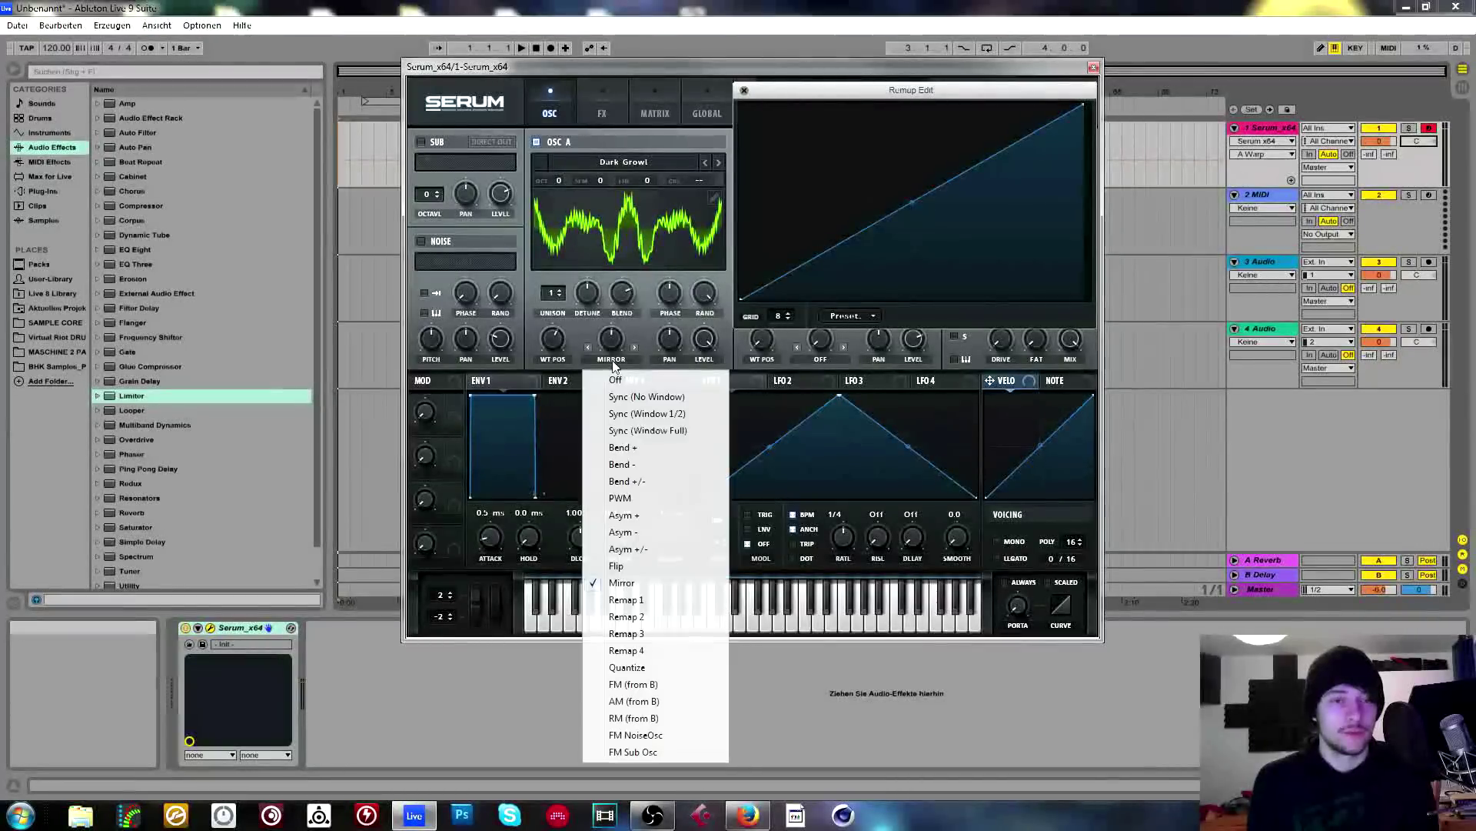
left_click(646, 599)
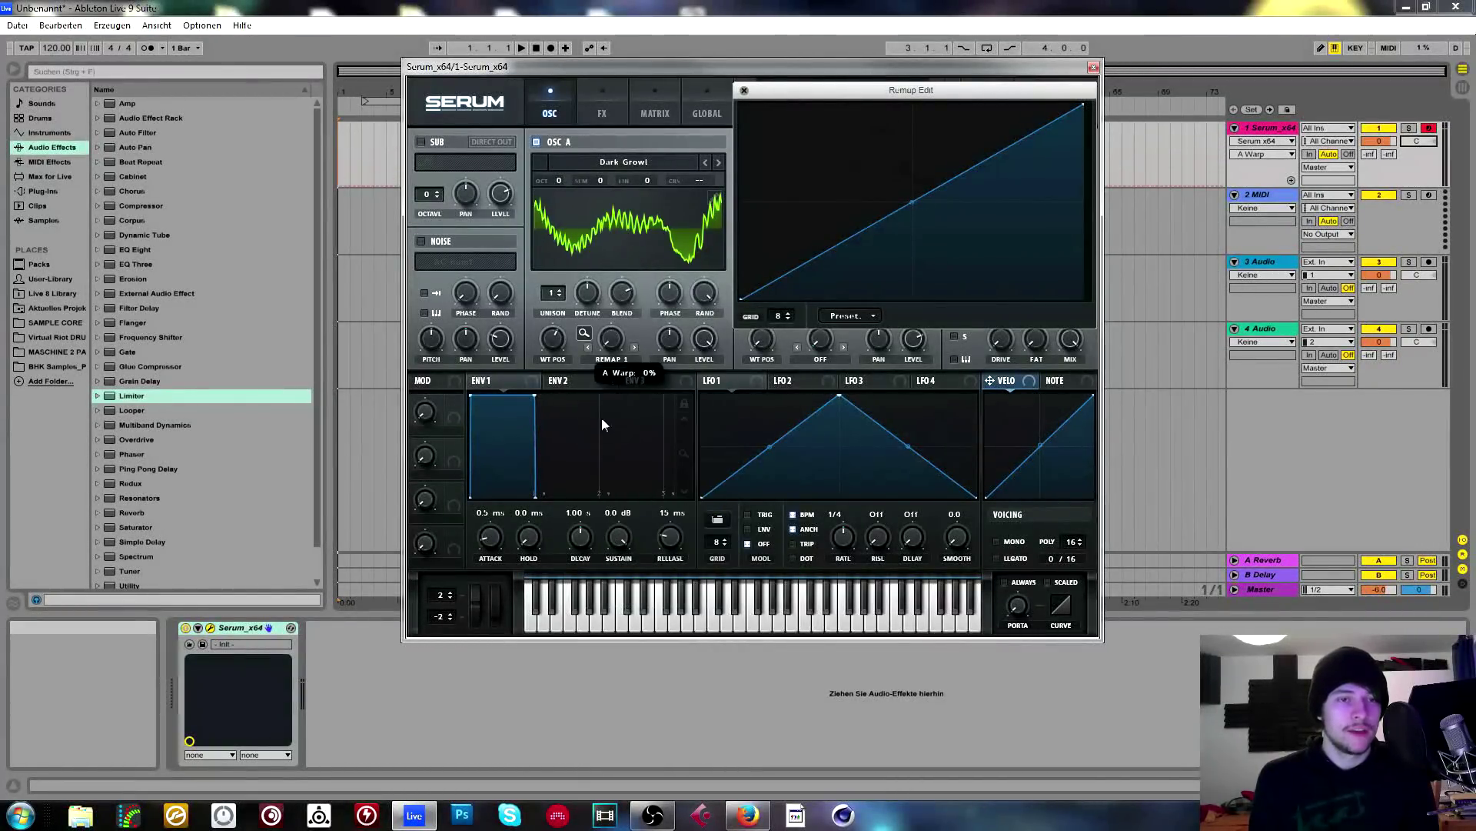
left_click(588, 336)
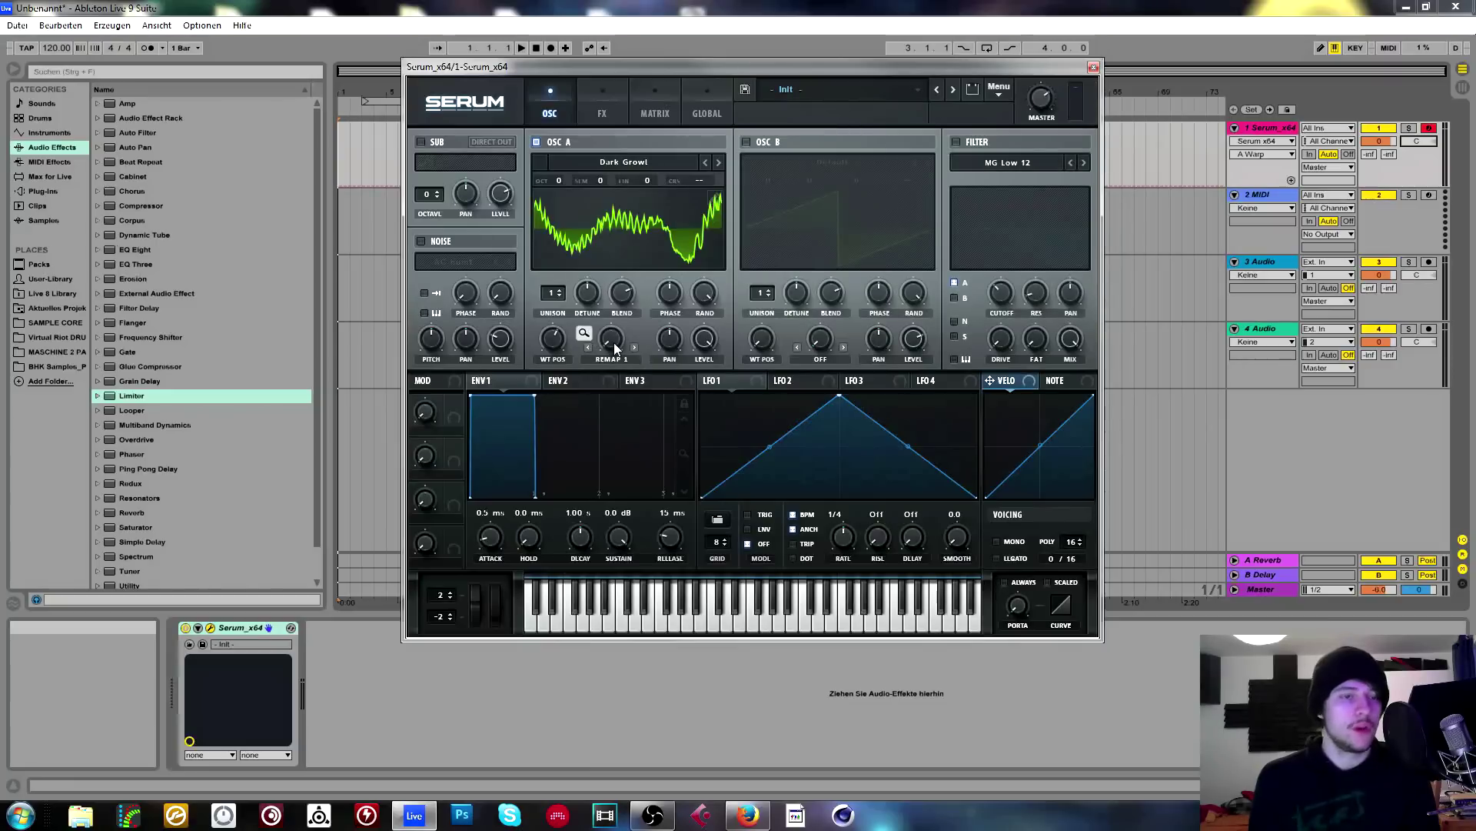
left_click_drag(613, 343, 594, 403)
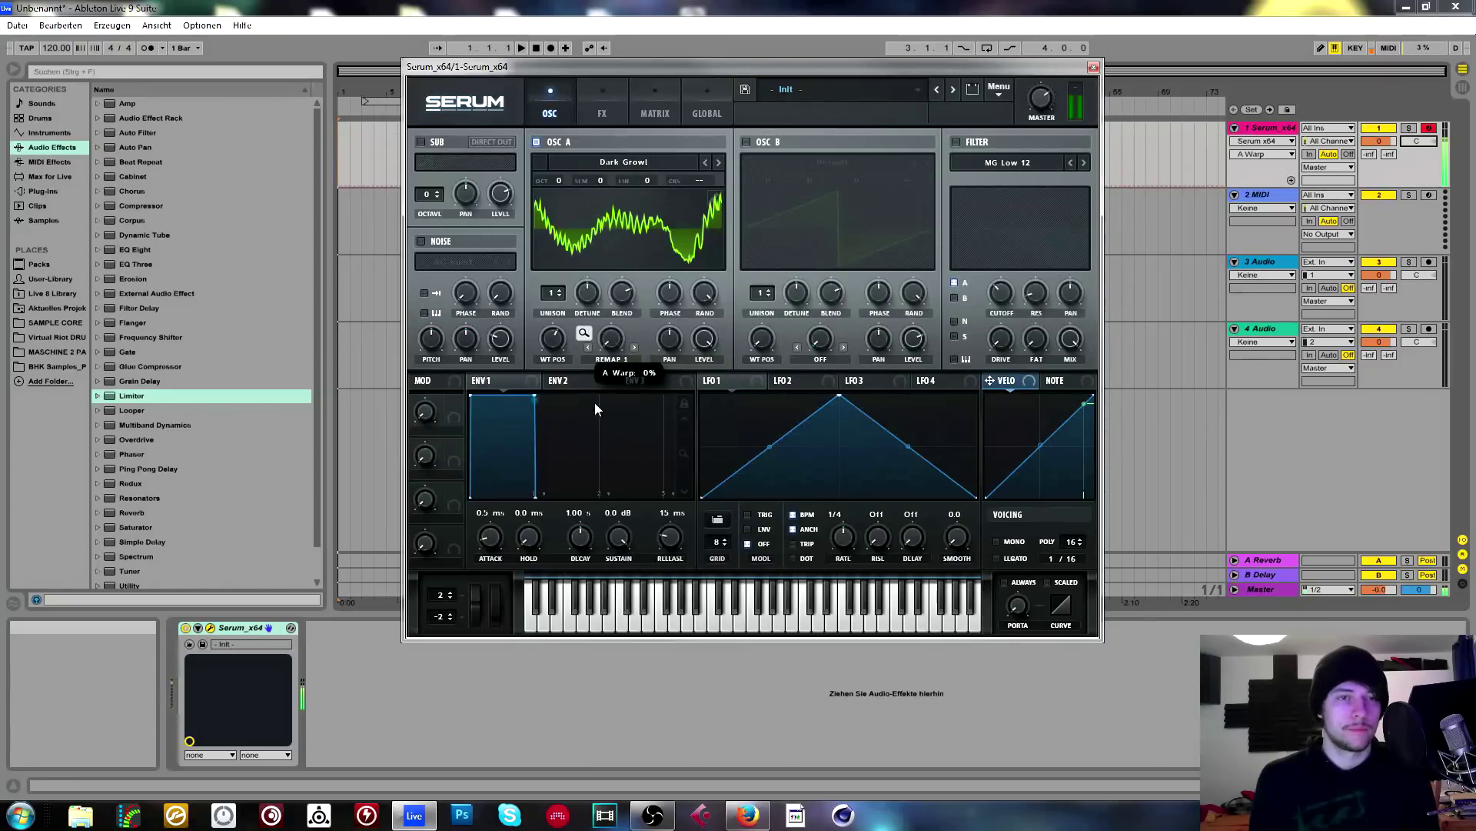
Add a midpoint to oscillator A's remap curve, bend both segments toward a flat middle, and sweep the warp amount.
left_click(584, 334)
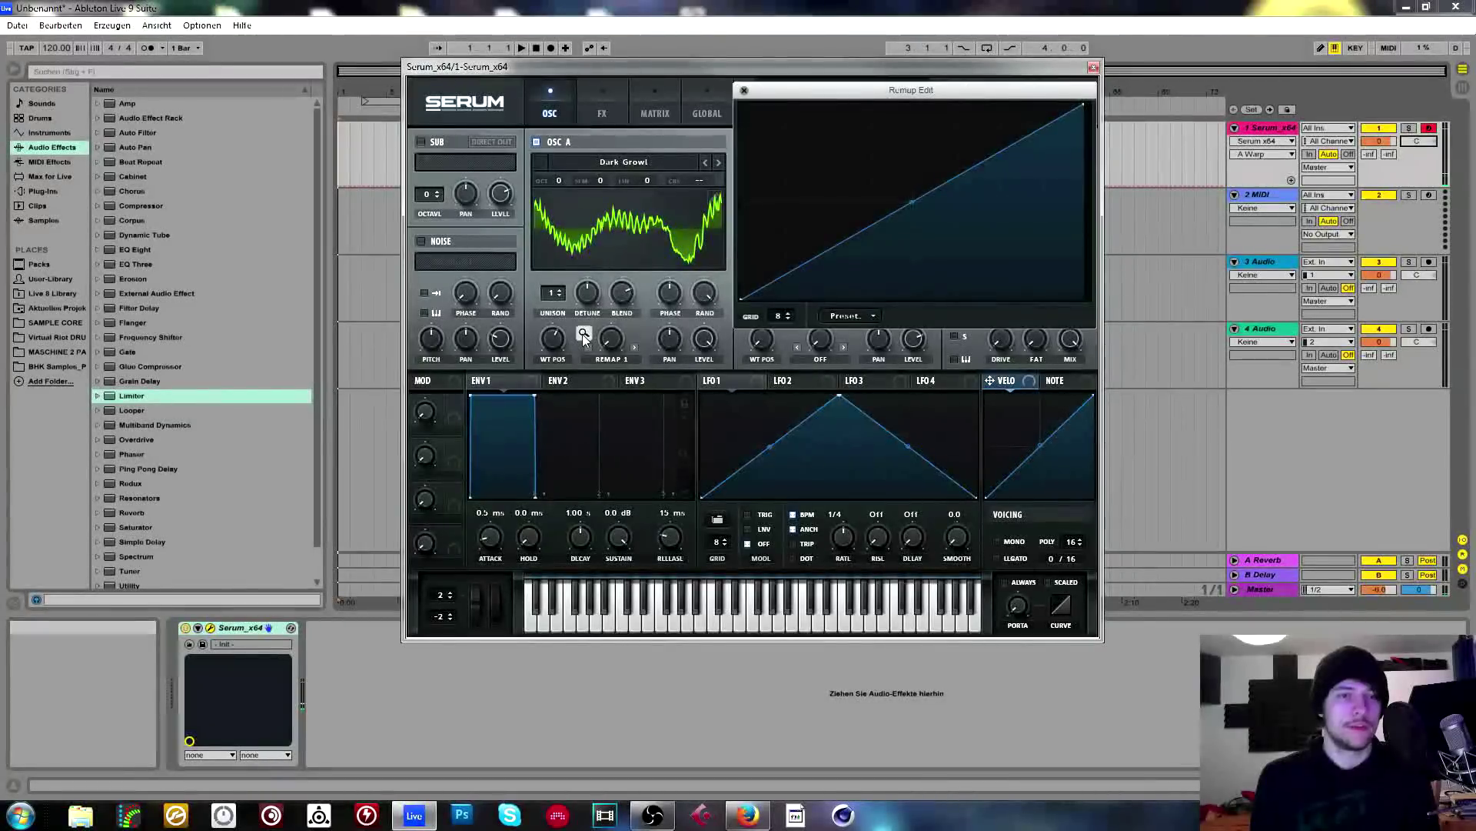
mouse_move(912, 201)
left_mouse_down()
mouse_move(915, 161)
mouse_move(926, 206)
left_mouse_up()
double_click(919, 205)
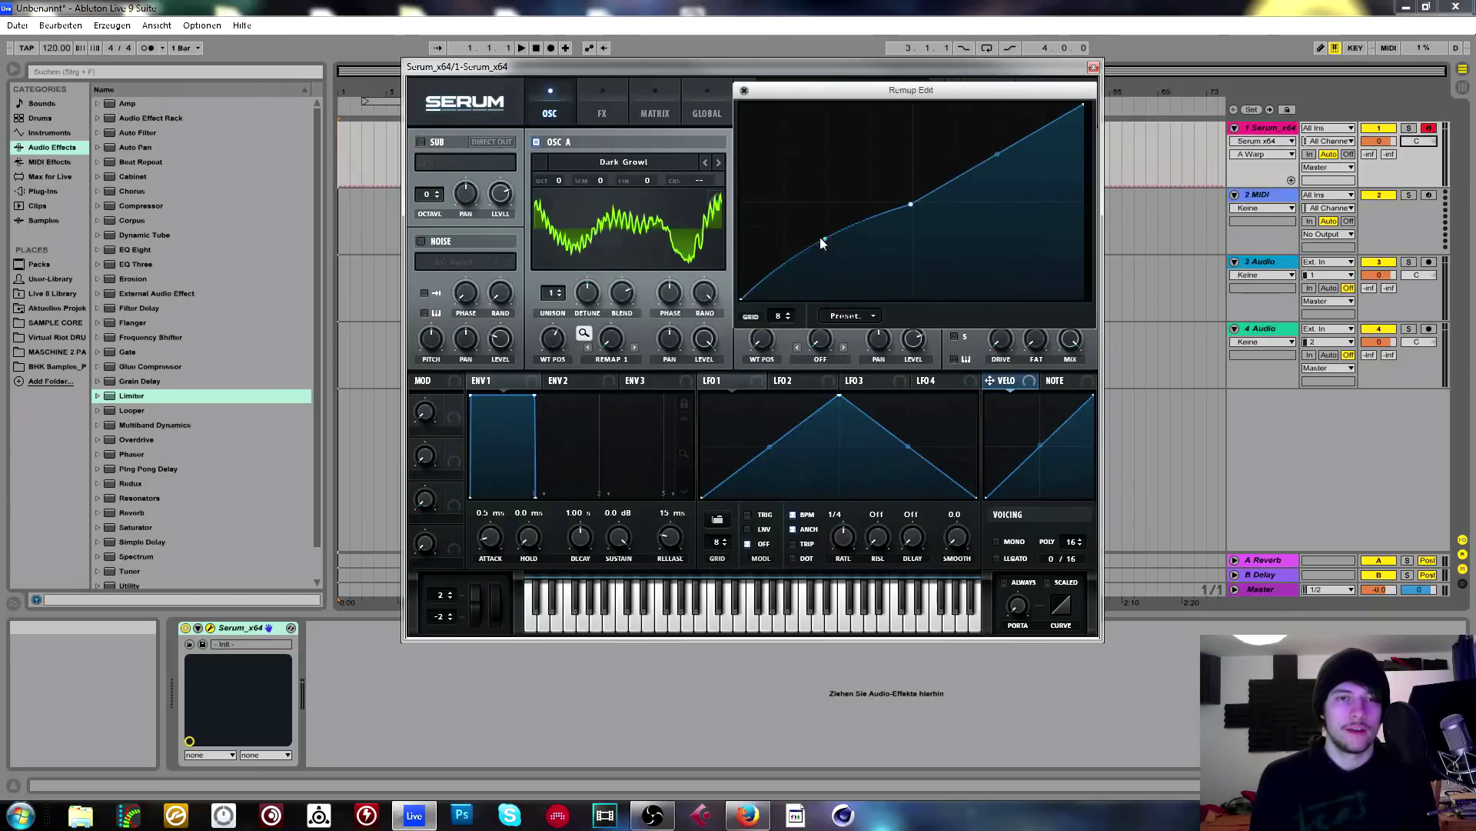
left_click_drag(822, 239, 824, 205)
left_click_drag(997, 155, 998, 200)
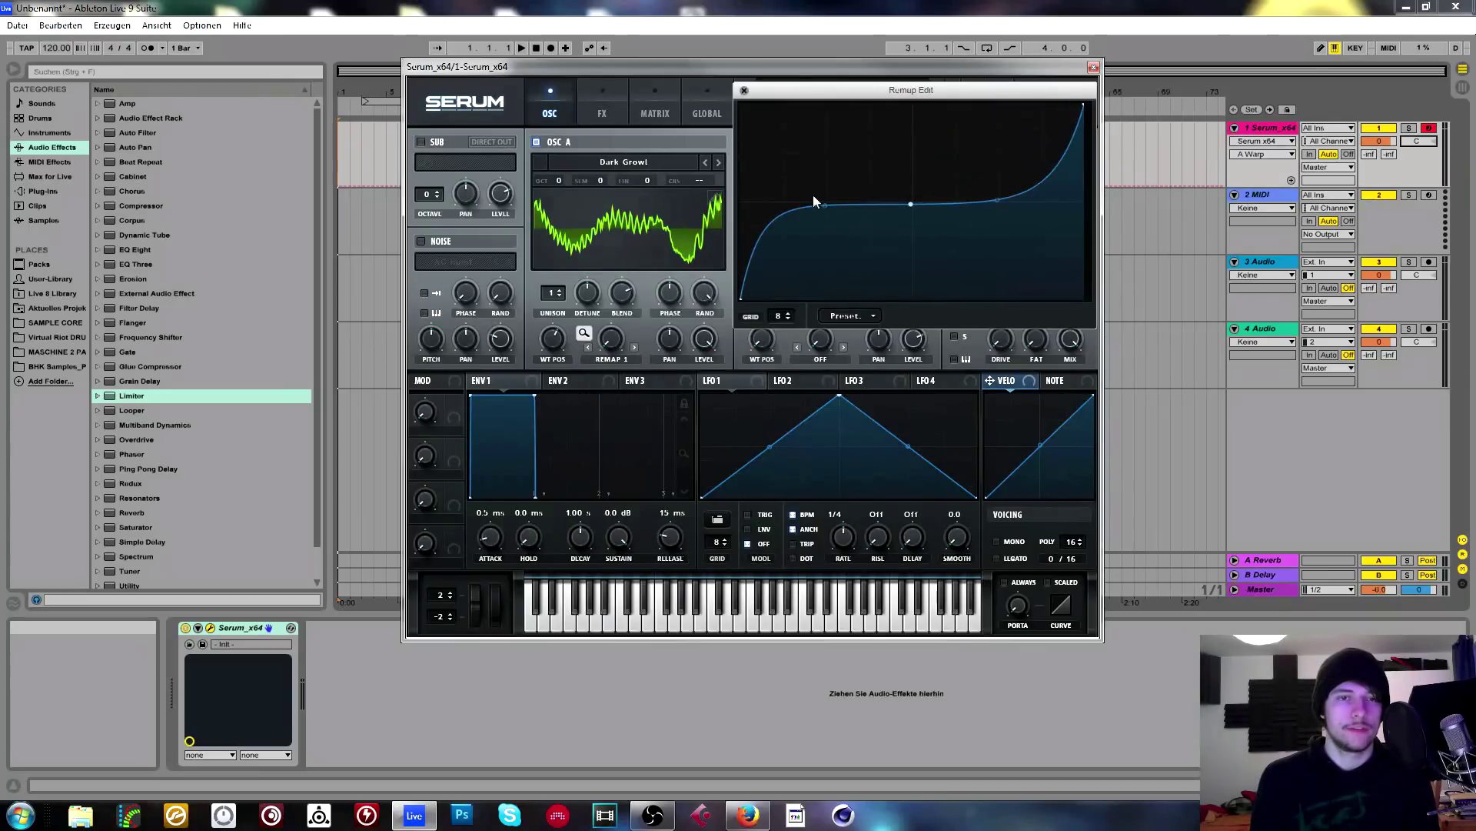
left_click_drag(825, 215, 826, 199)
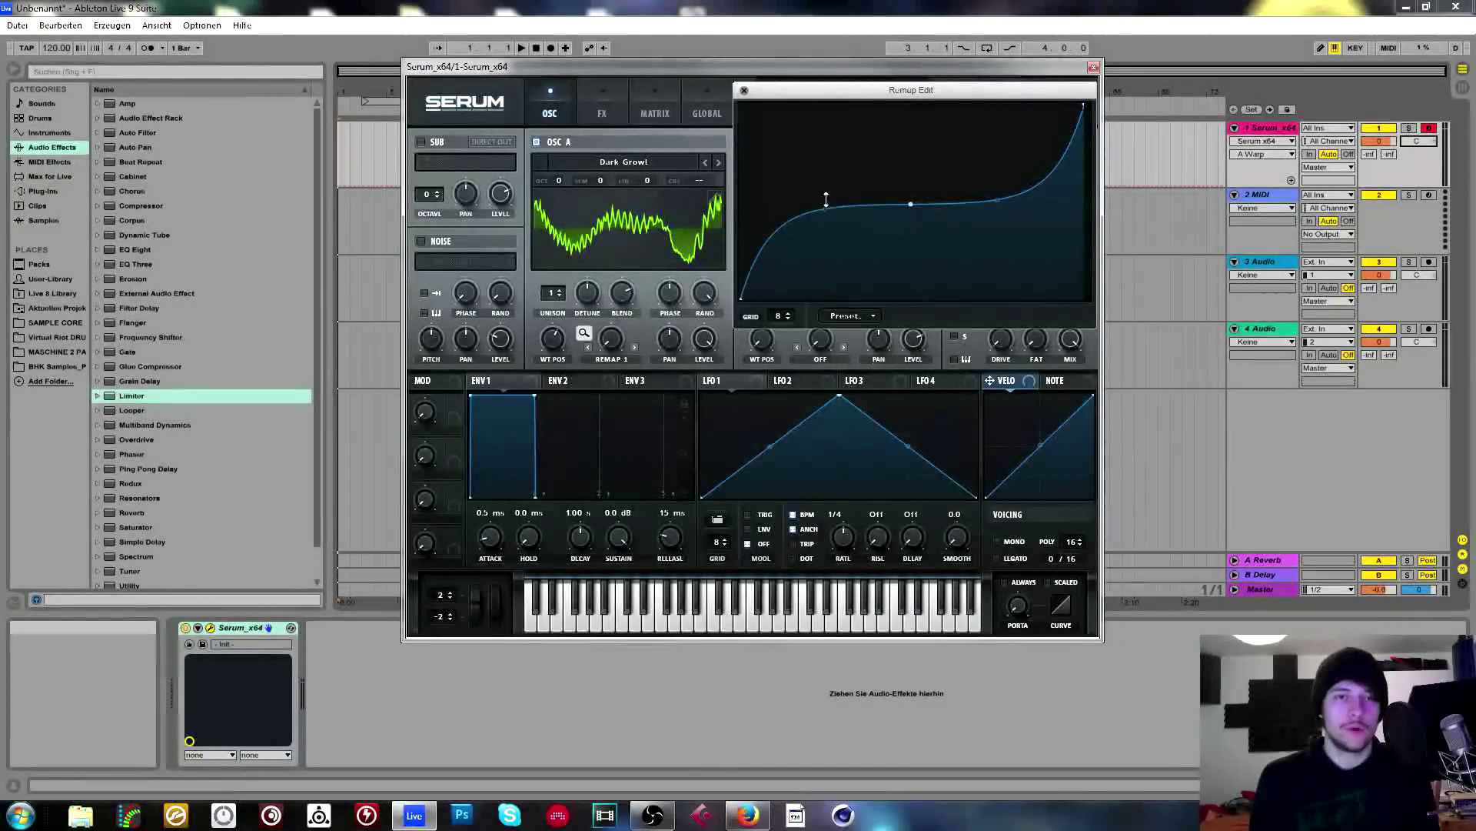
left_click_drag(611, 347, 645, 275)
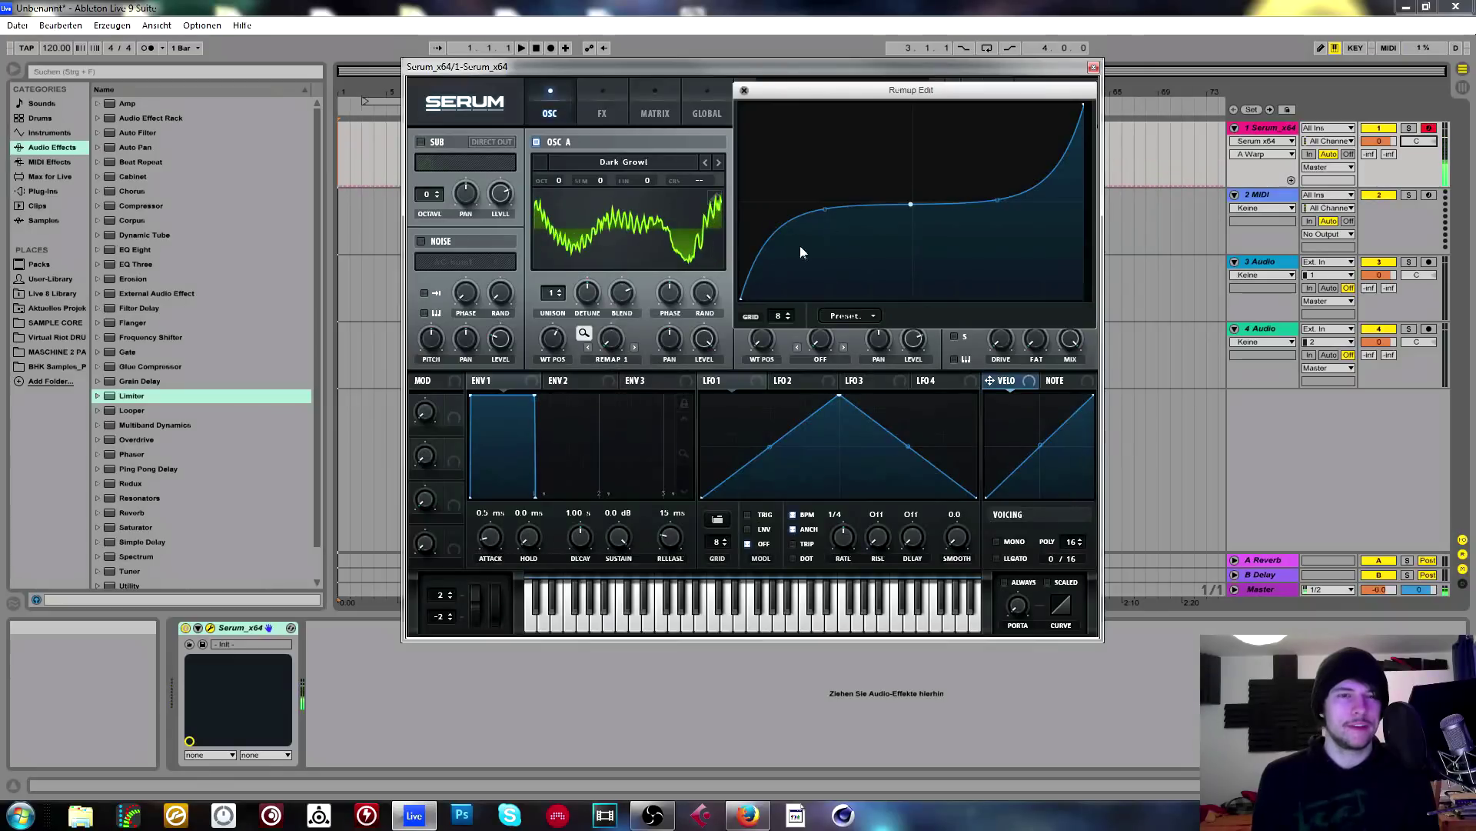
Try the Bend - warp mode on oscillator A with a varied warp amount, and return to Remap 1.
left_click(625, 361)
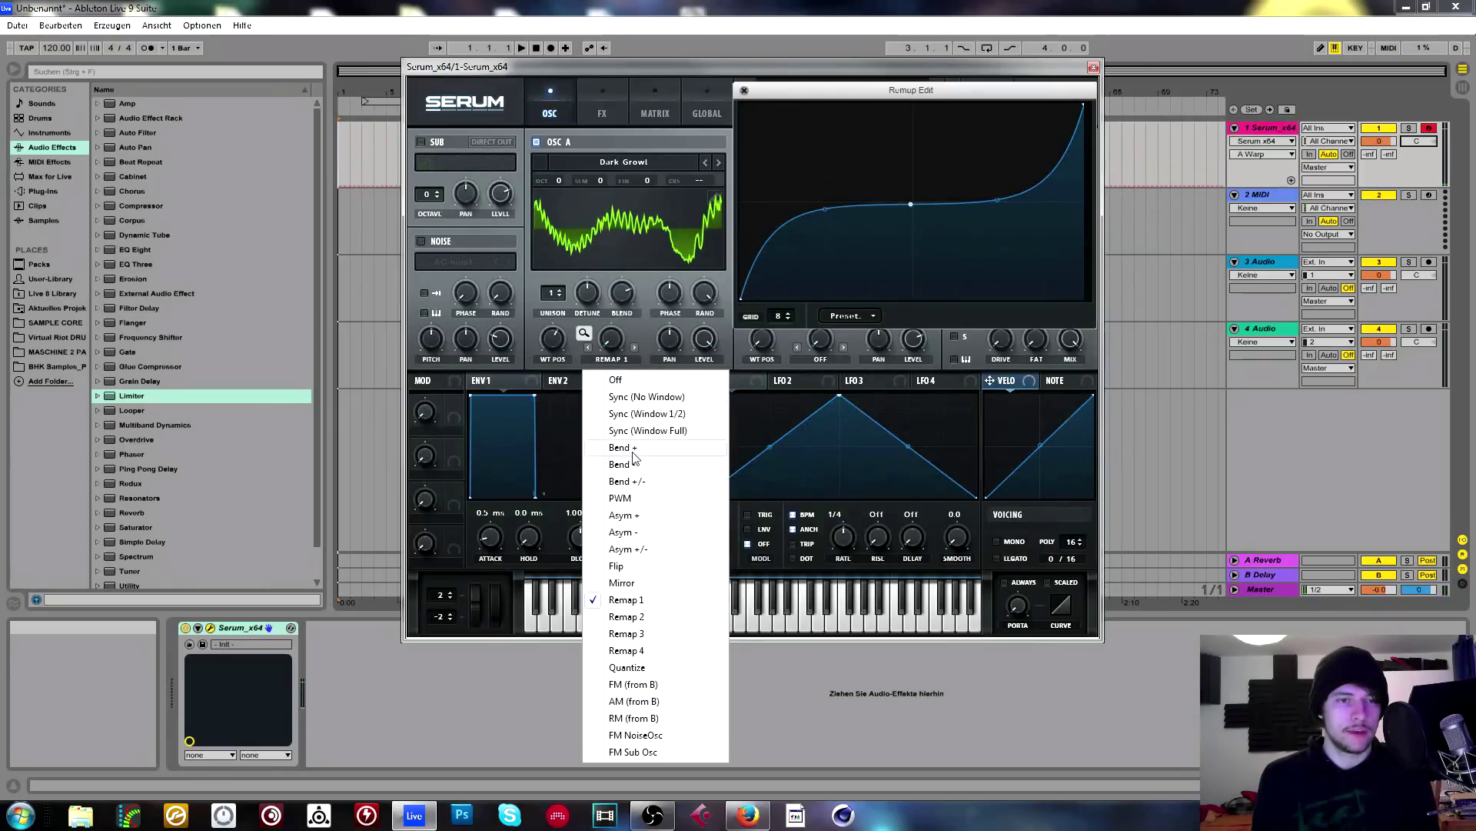
left_click(631, 463)
left_click_drag(612, 339, 629, 254)
left_click(618, 361)
left_click(626, 599)
Bend both segments of the remap curve further toward a flat middle, and sweep oscillator A's warp amount.
left_click_drag(610, 339, 659, 207)
left_click_drag(611, 332, 675, 271)
left_click_drag(827, 210, 830, 186)
left_click_drag(1002, 199, 1009, 229)
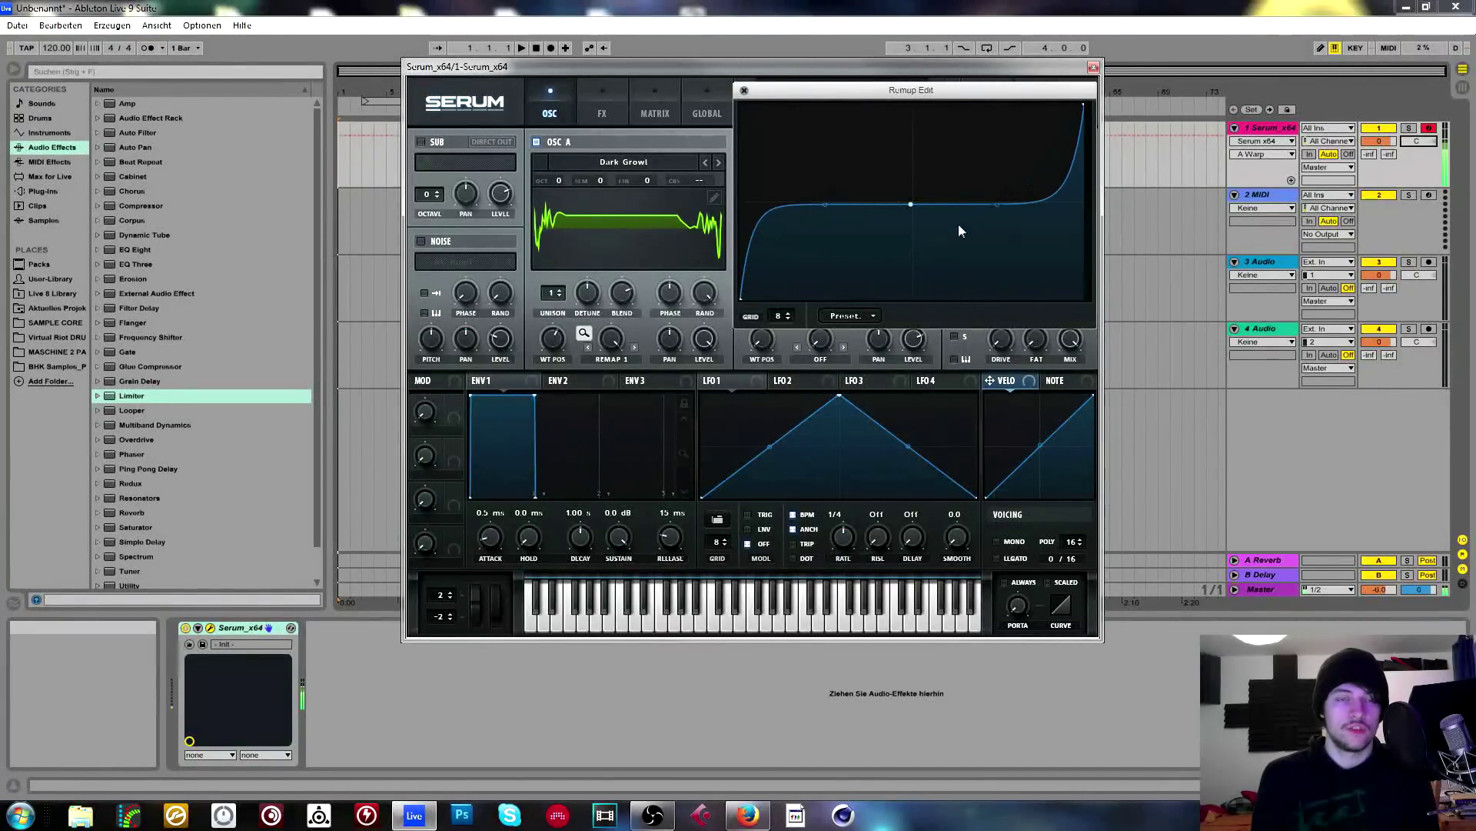
left_click_drag(611, 338, 743, 229)
Straighten the remap curve's first segment and move the midpoint slightly down and to the right.
left_click_drag(825, 205, 824, 256)
double_click(824, 257)
mouse_move(911, 203)
left_mouse_down()
mouse_move(904, 110)
mouse_move(999, 193)
mouse_move(956, 236)
mouse_move(922, 223)
left_mouse_up()
double_click(826, 259)
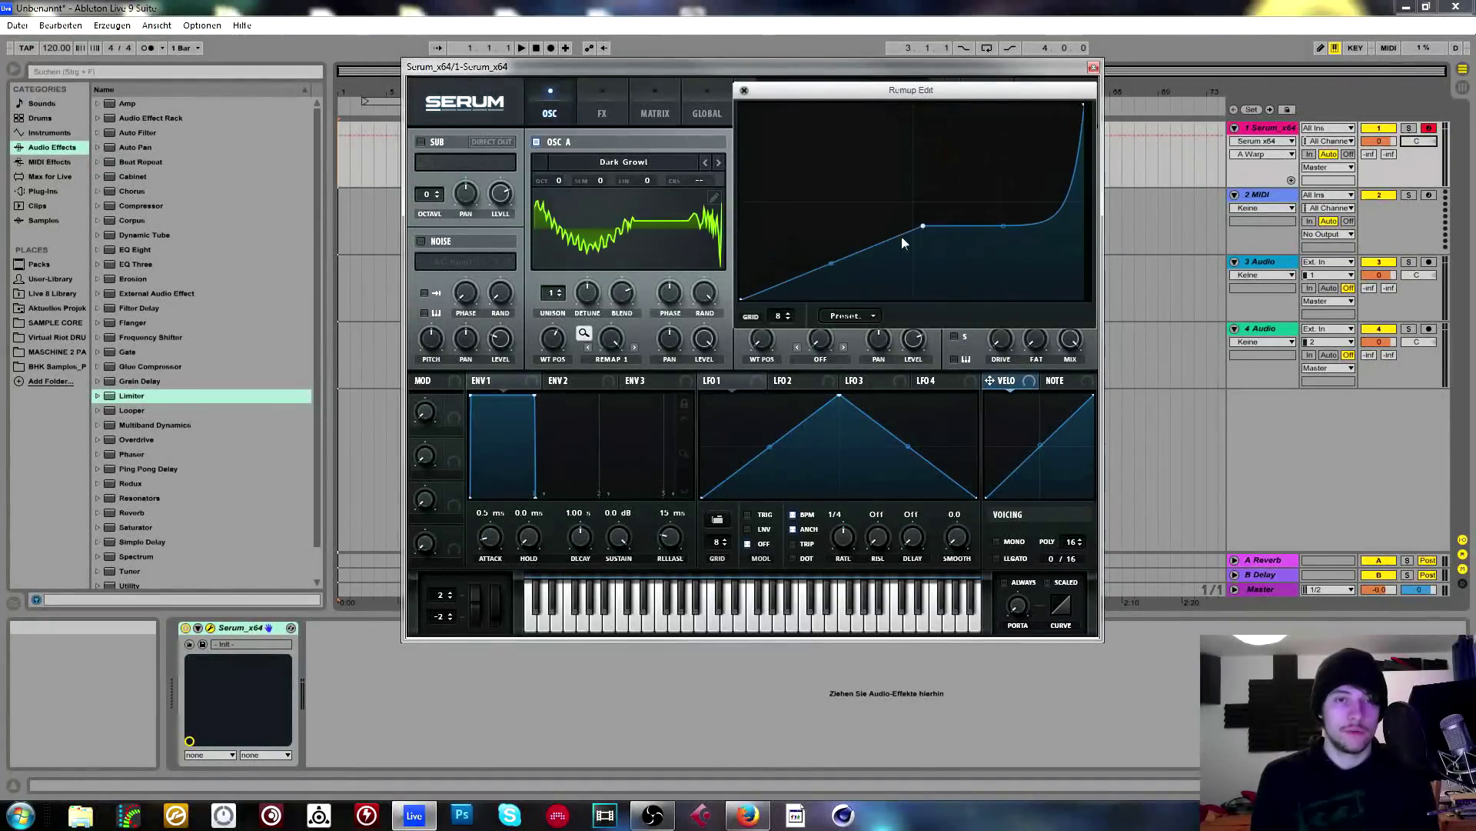
Remove the remap curve's midpoint, bend the whole curve upward while varying the warp amount, and straighten it again.
double_click(922, 225)
left_click_drag(915, 200, 899, 156)
left_click_drag(600, 348, 616, 400)
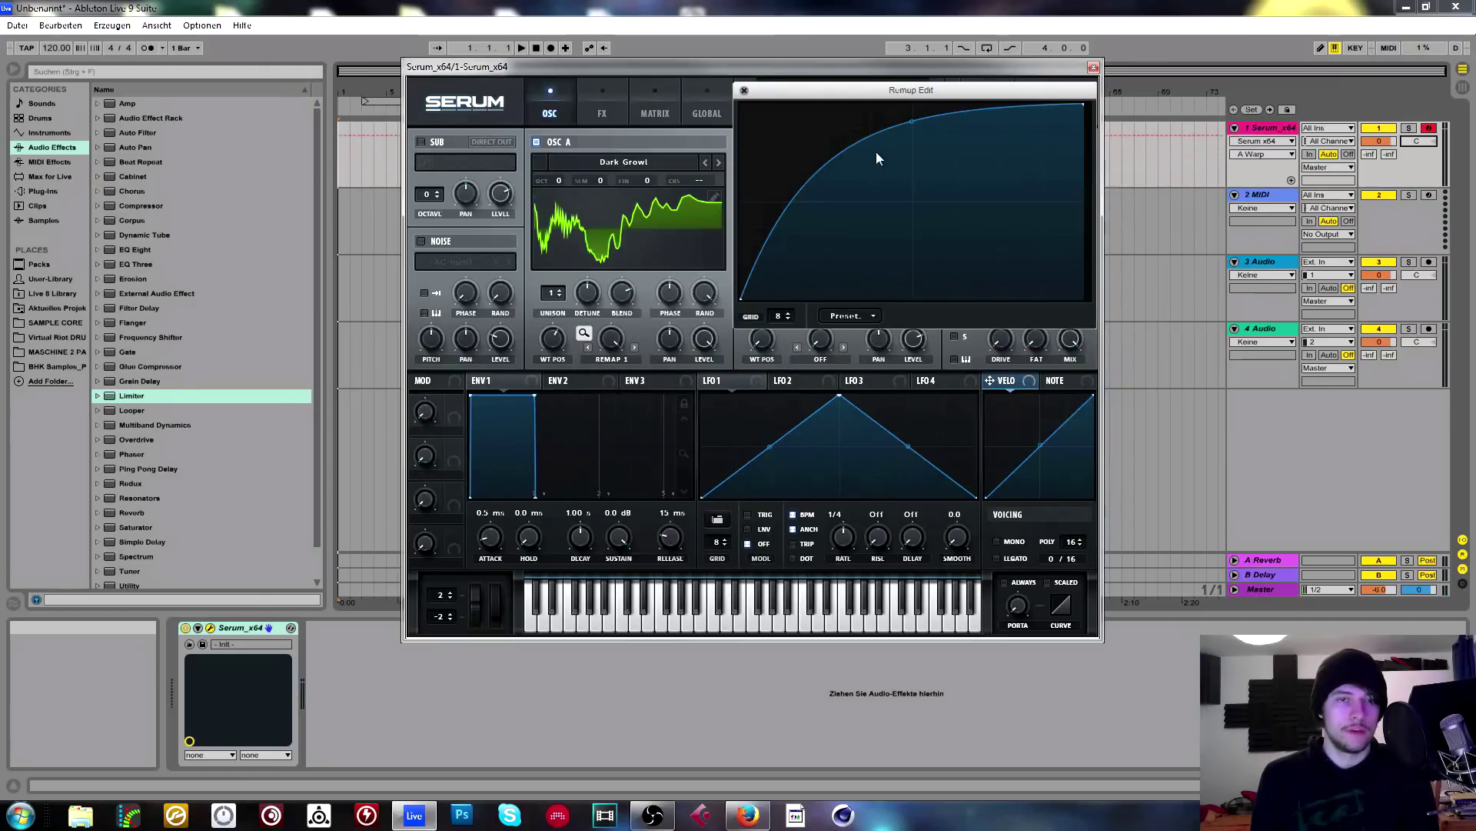
left_click_drag(912, 123, 915, 167)
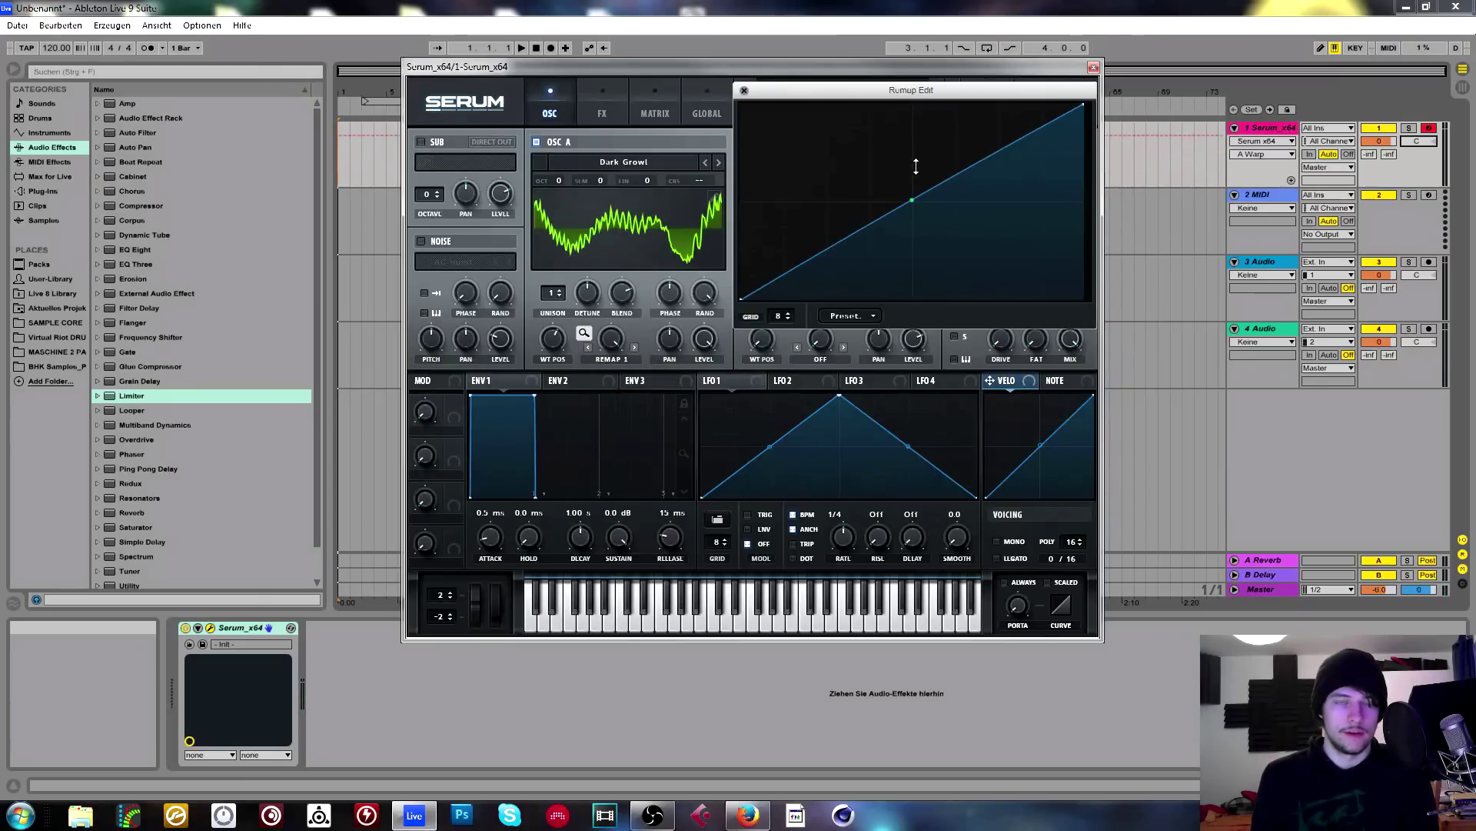
Add seven points to the remap curve at alternating heights to form several peaks and valleys.
double_click(790, 164)
double_click(859, 277)
double_click(965, 193)
double_click(983, 258)
double_click(893, 111)
double_click(836, 114)
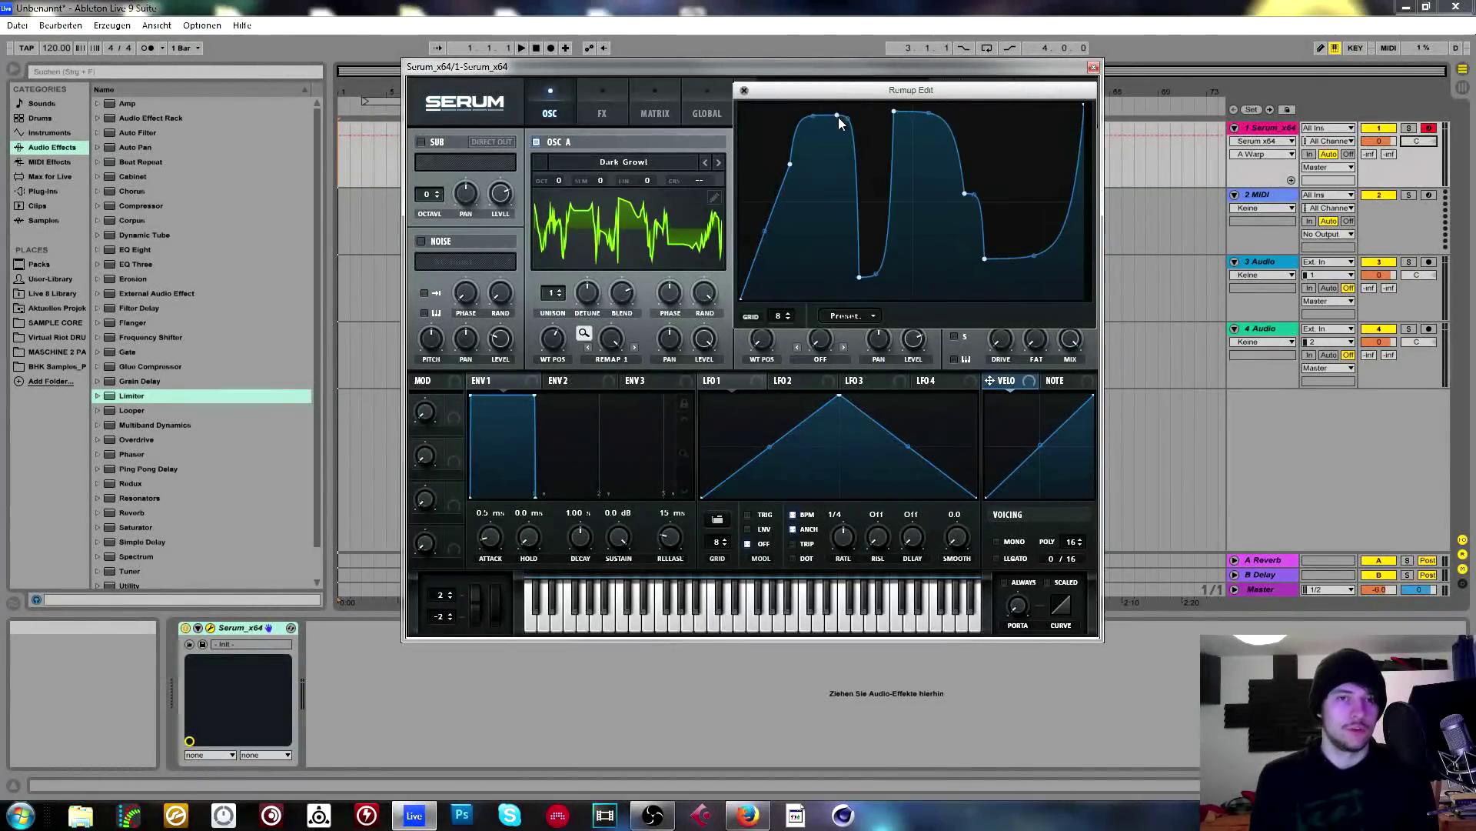
double_click(932, 251)
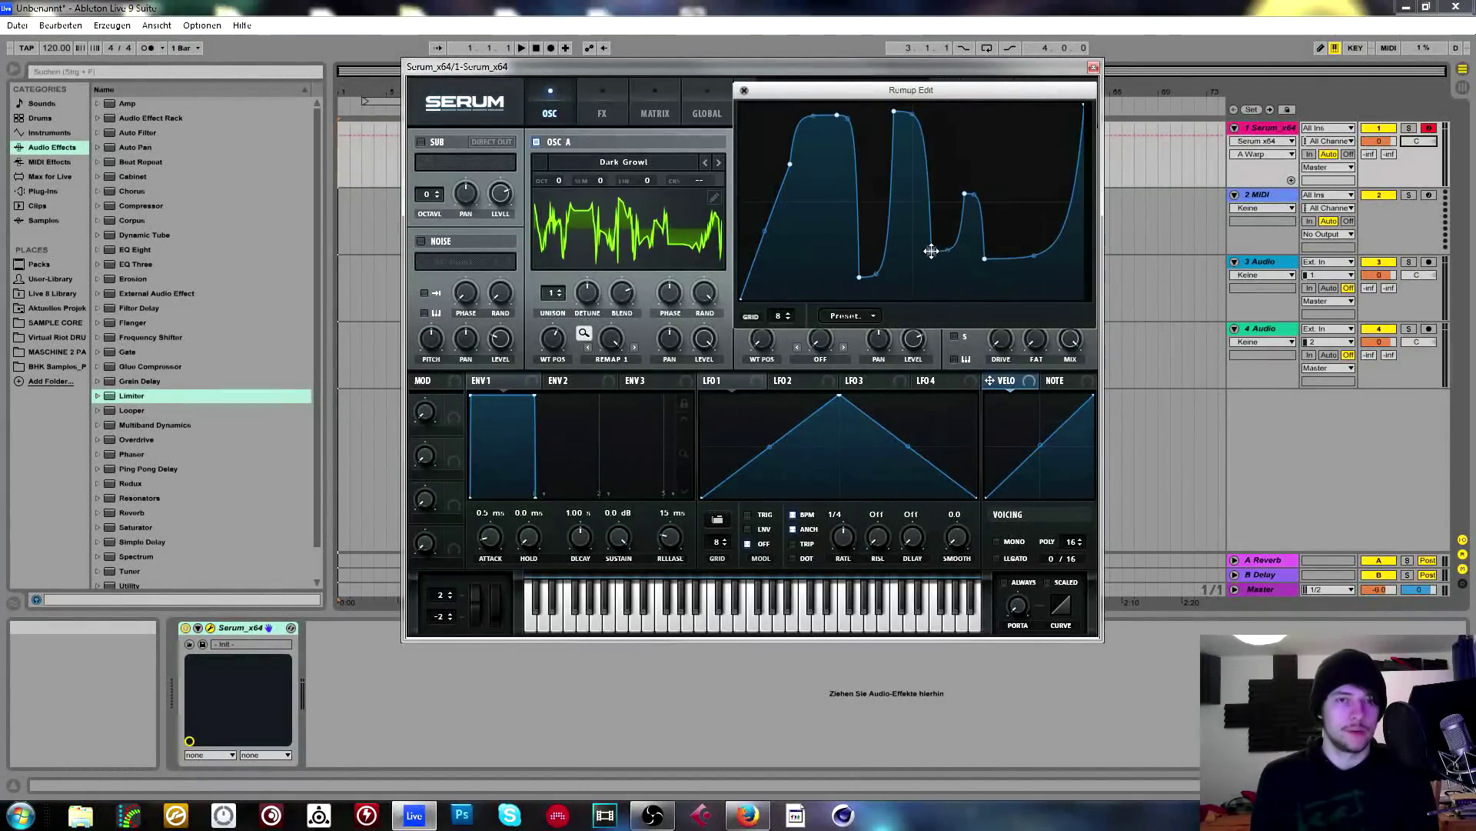
Look through the User and Basic preset shapes for the remap curve, and close the remap editor.
left_click(847, 316)
mouse_move(889, 379)
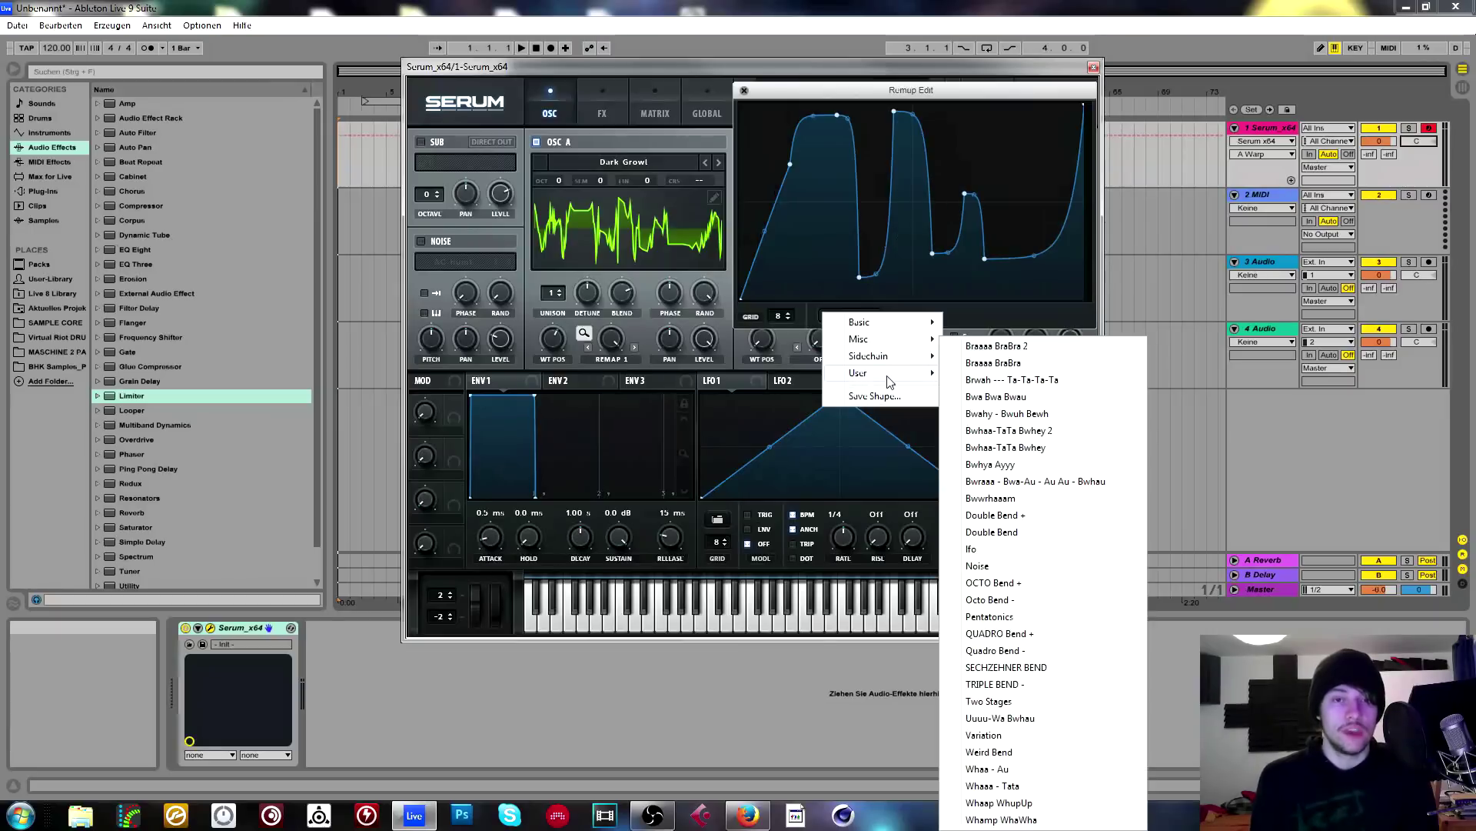
left_click(796, 530)
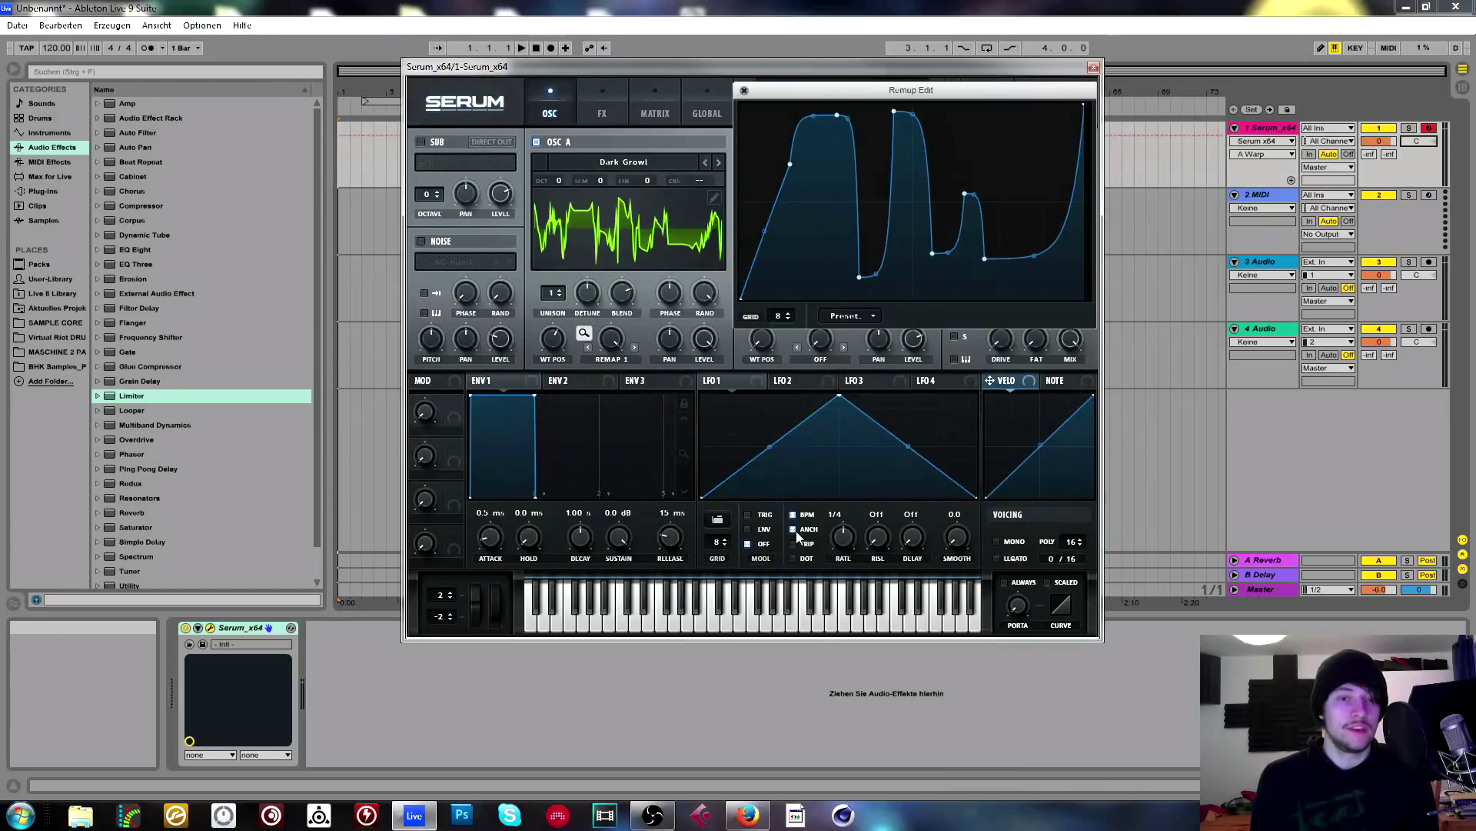
left_click(855, 320)
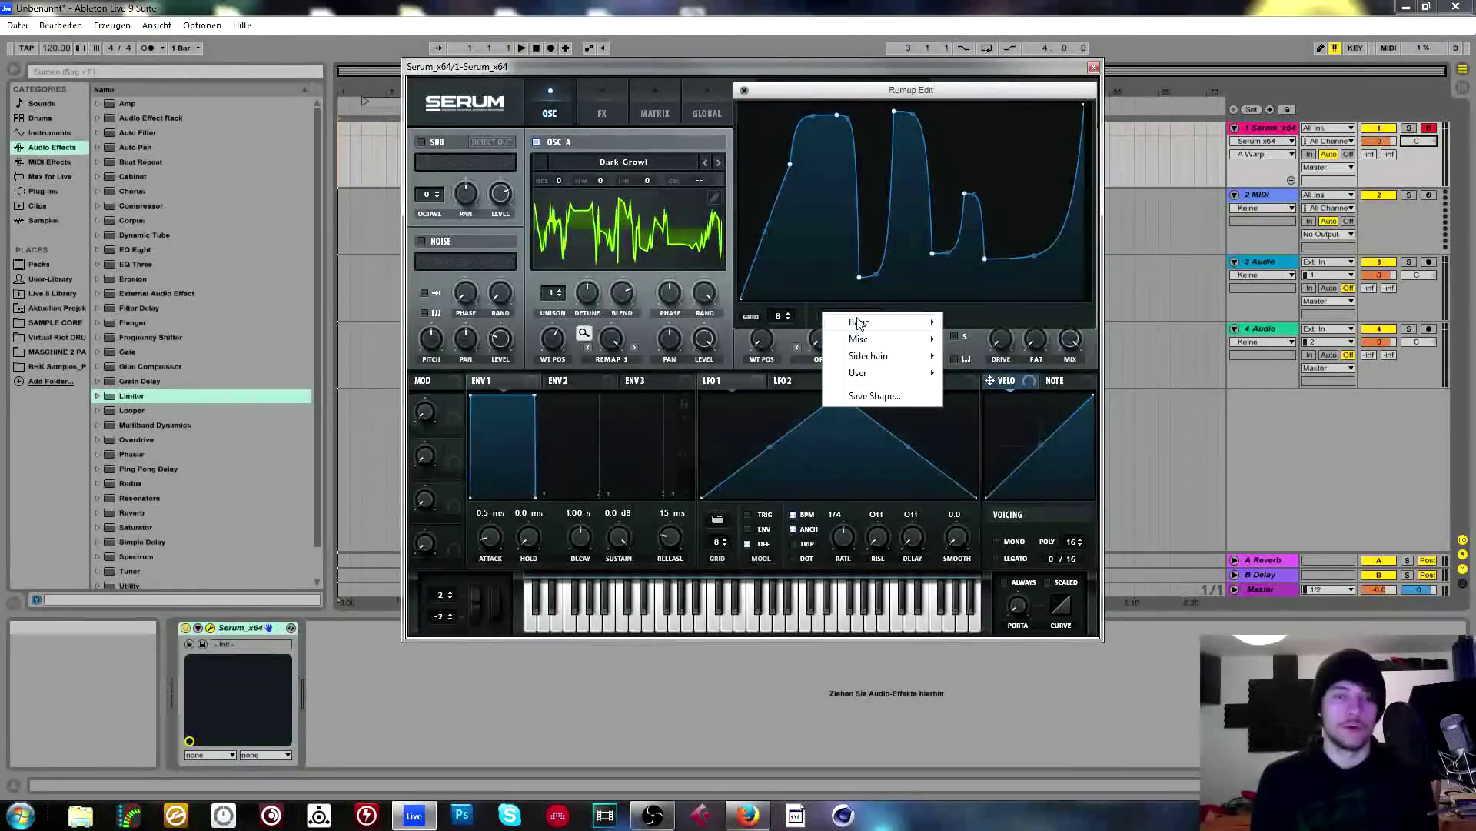
mouse_move(859, 323)
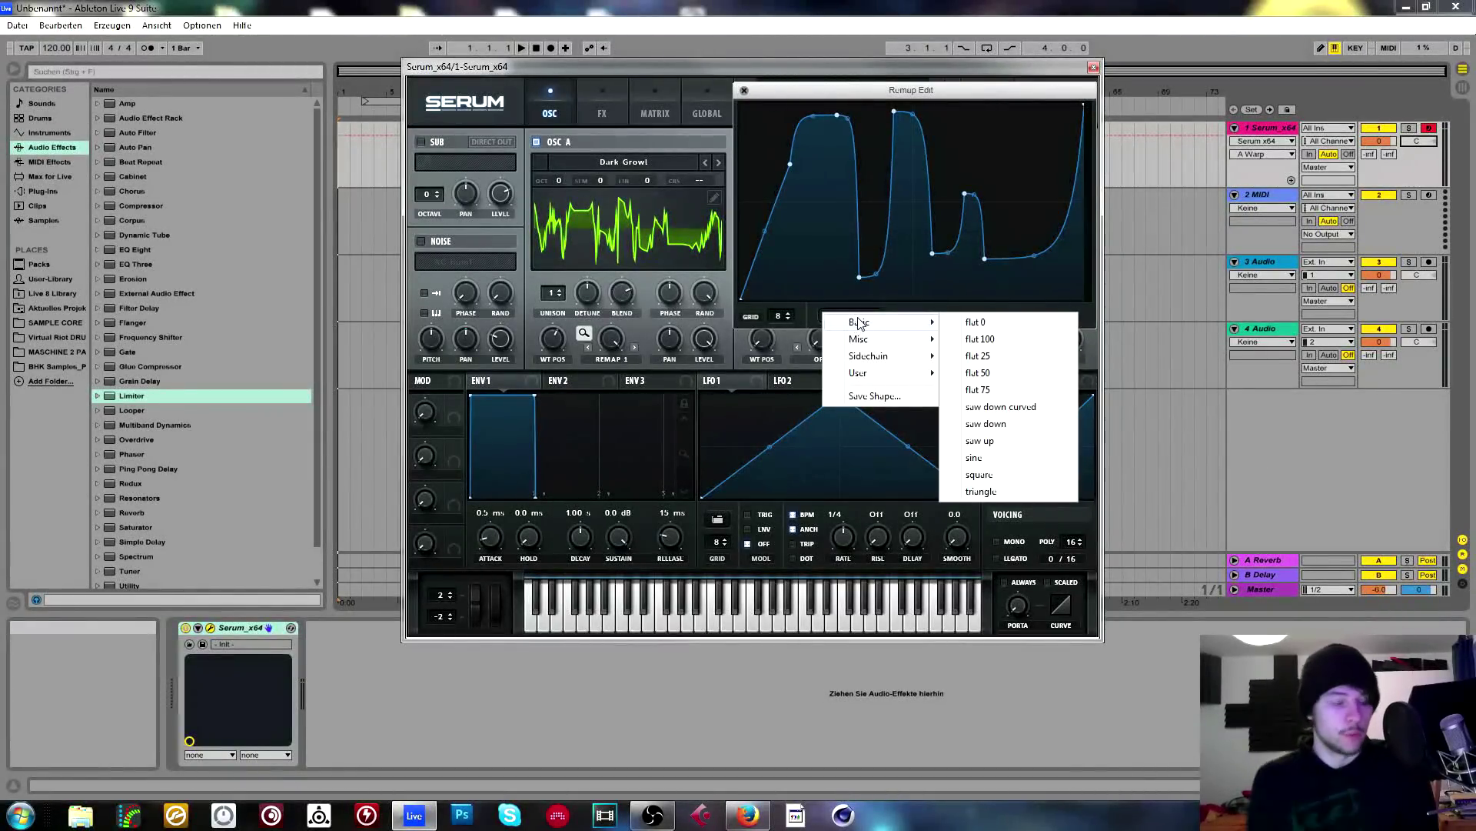
left_click(743, 90)
left_click(743, 90)
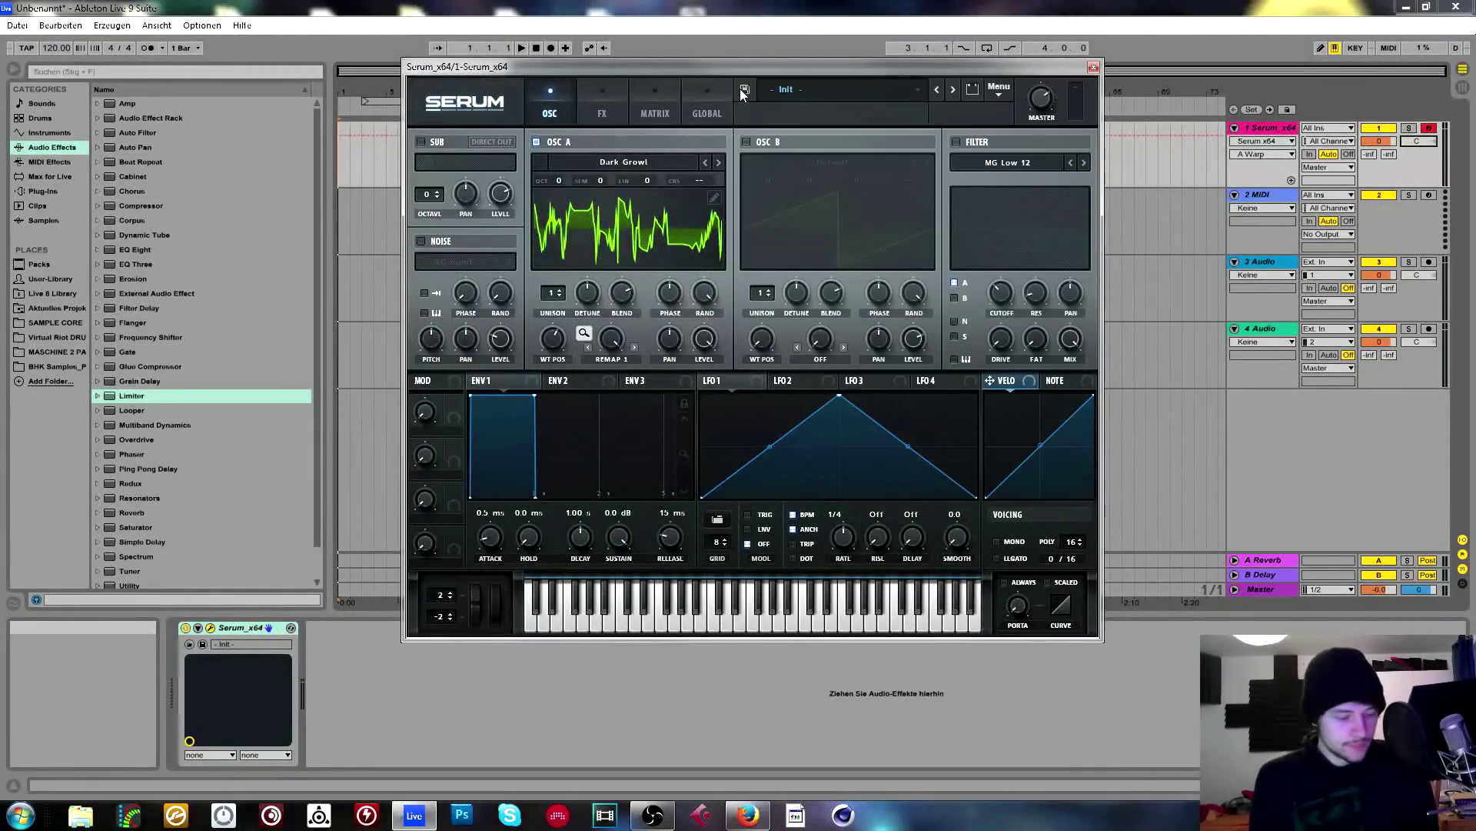
Sweep oscillator A's warp amount through the custom remap curve, reopening the remap editor in between.
left_click_drag(611, 338, 608, 477)
left_click(583, 332)
left_click_drag(617, 345, 592, 494)
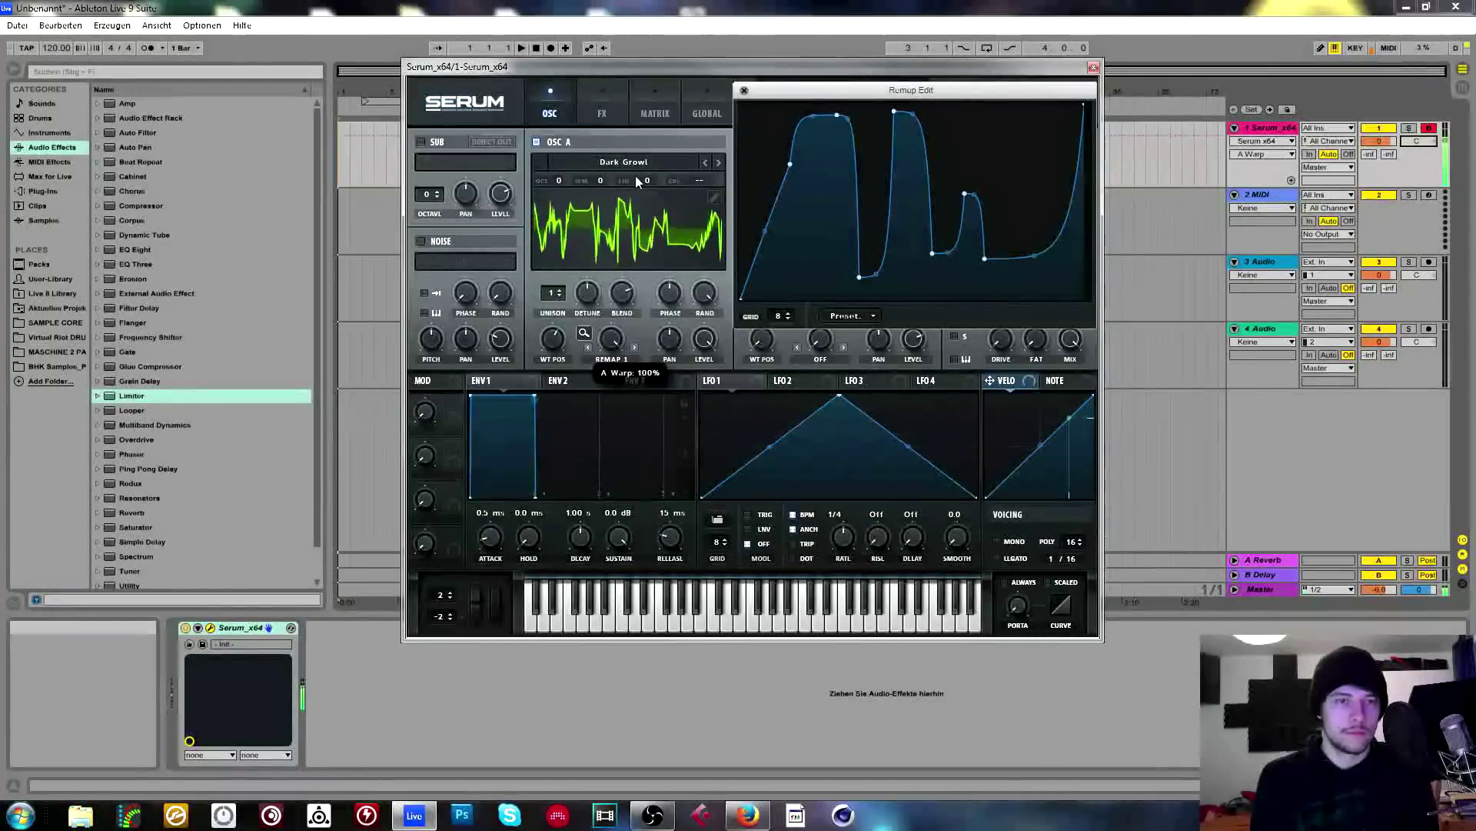
Set oscillator A's warp mode to FM (from B) and close the remap editor.
left_click(609, 358)
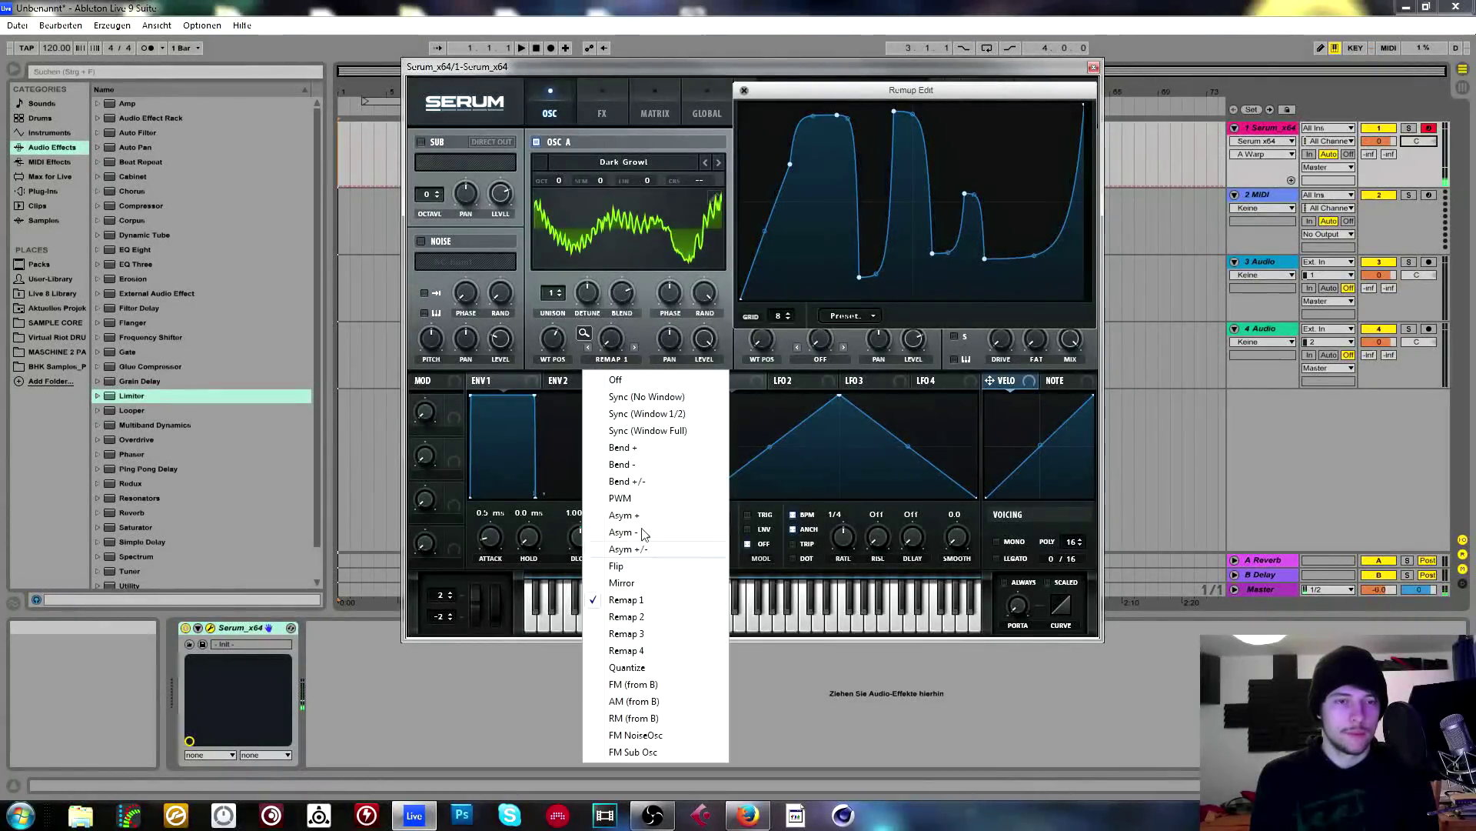
left_click(632, 683)
left_click(744, 90)
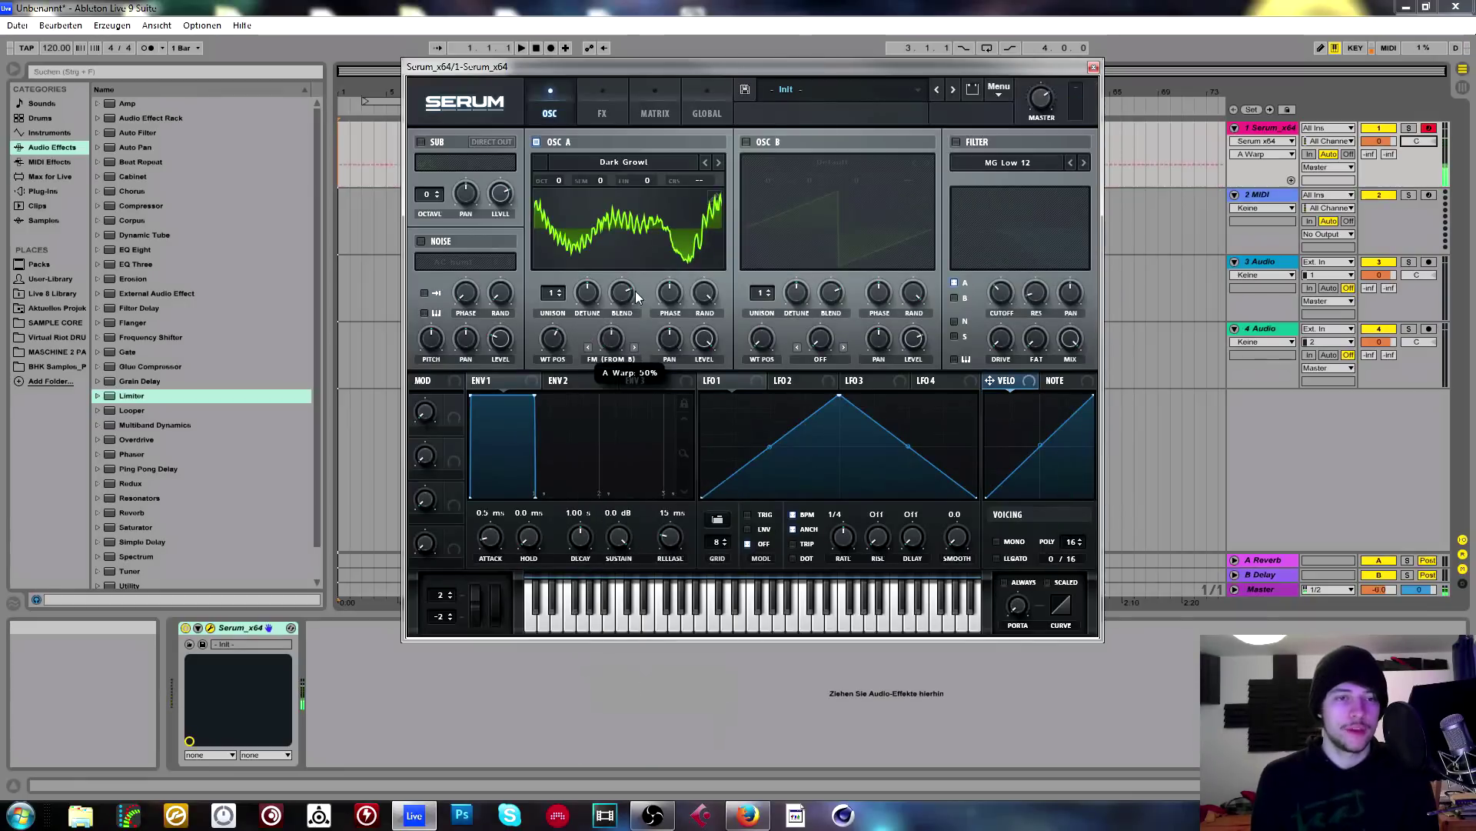
Try the FM warp with oscillator B turned on at octave +3, varying the warp amount, and turn oscillator B off.
left_click(746, 141)
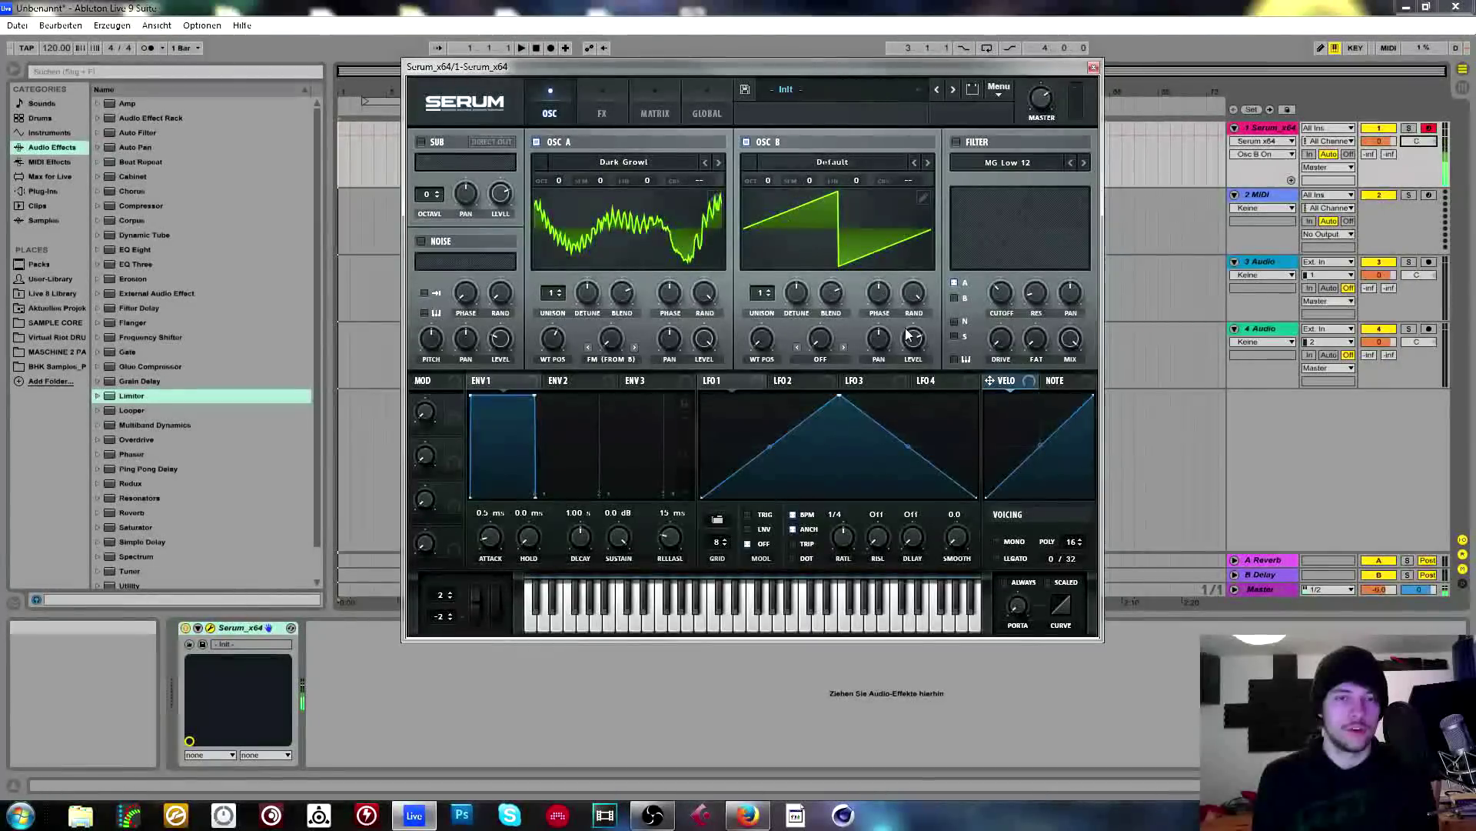
left_click_drag(767, 180, 784, 104)
left_click_drag(616, 339, 616, 391)
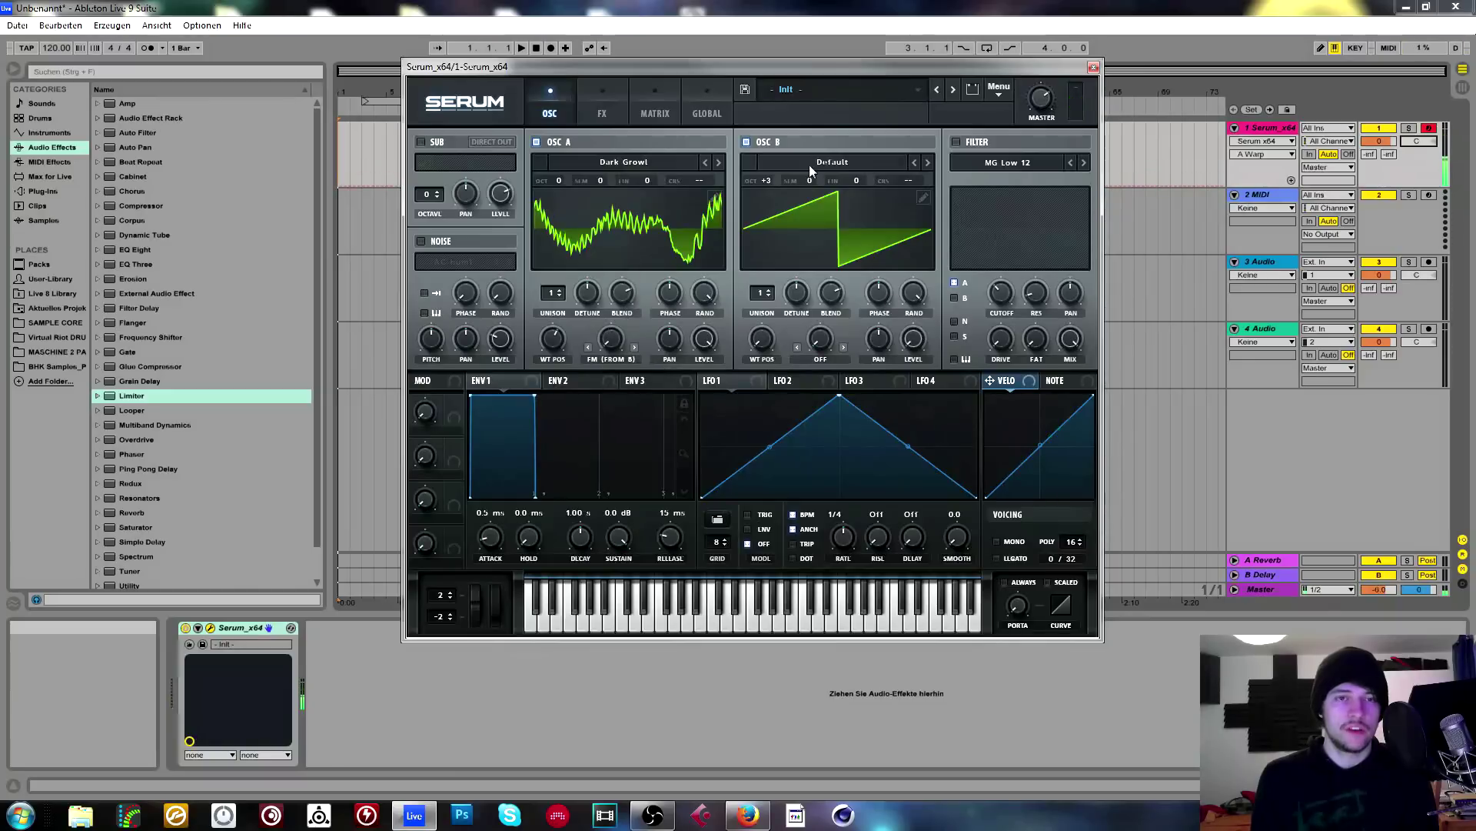
left_click(758, 145)
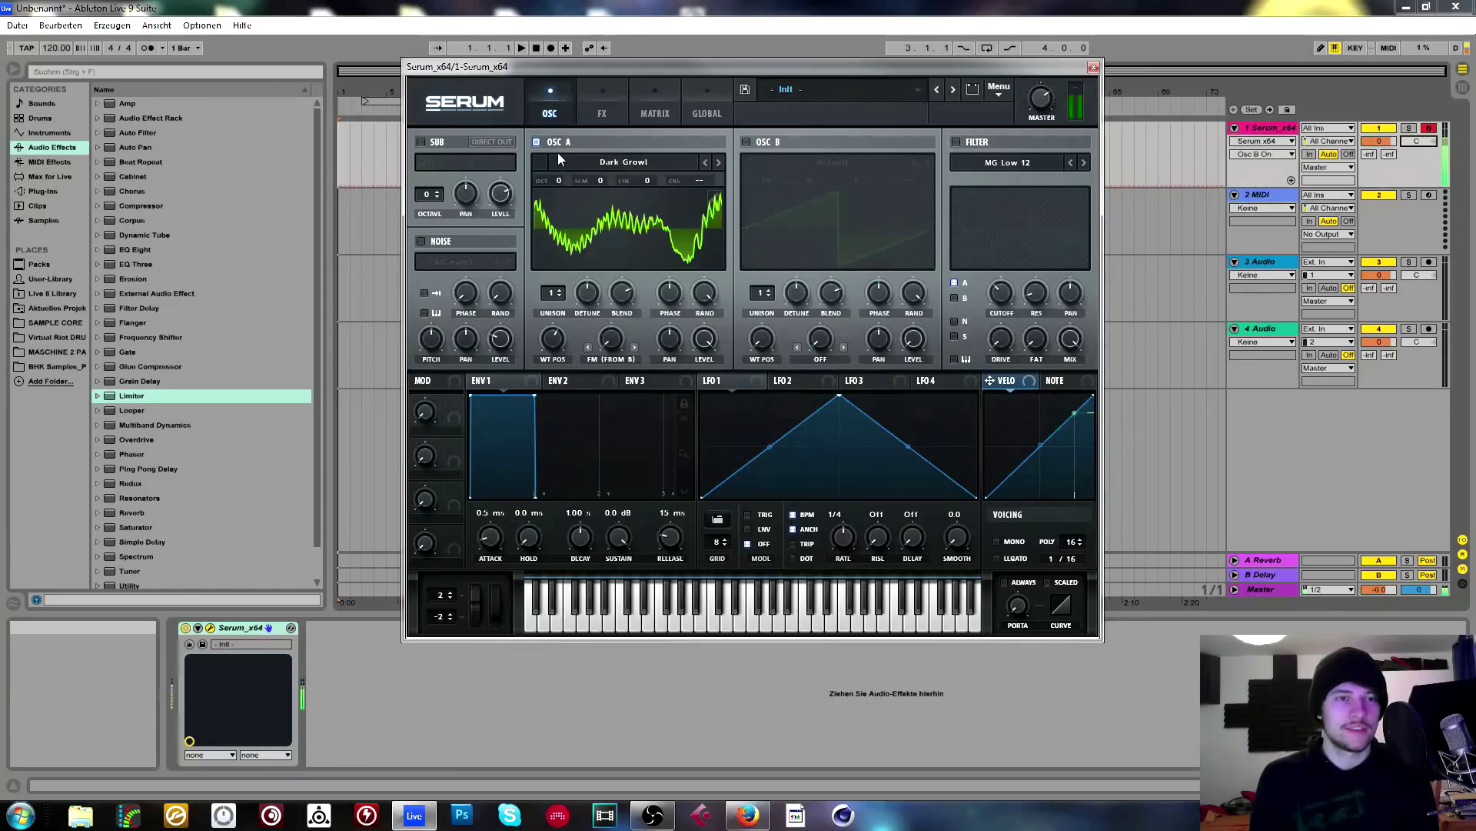
Turn on the sub oscillator with Direct Out enabled, and briefly show the effects page that it bypasses.
left_click(421, 141)
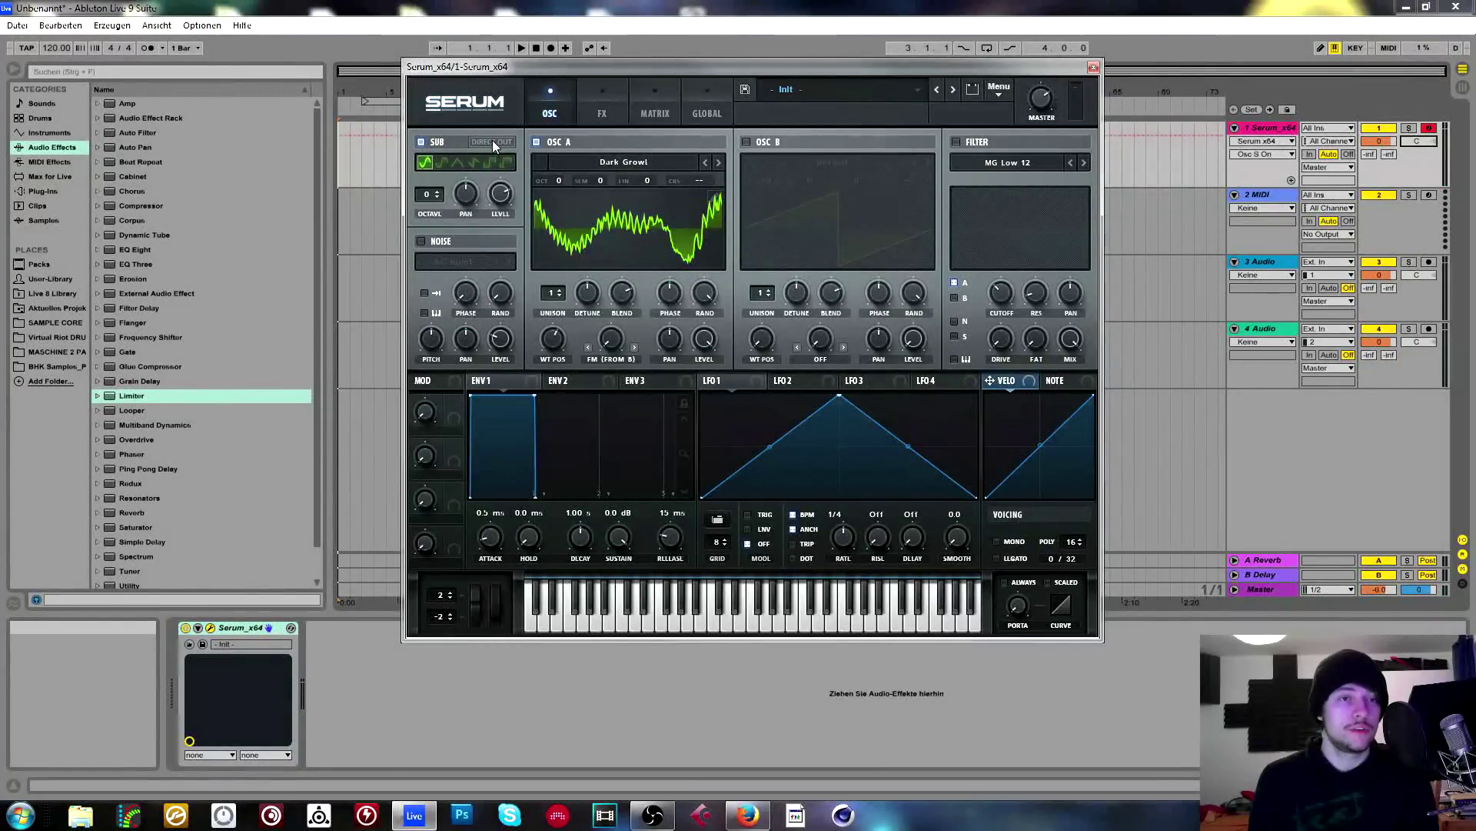
left_click(491, 141)
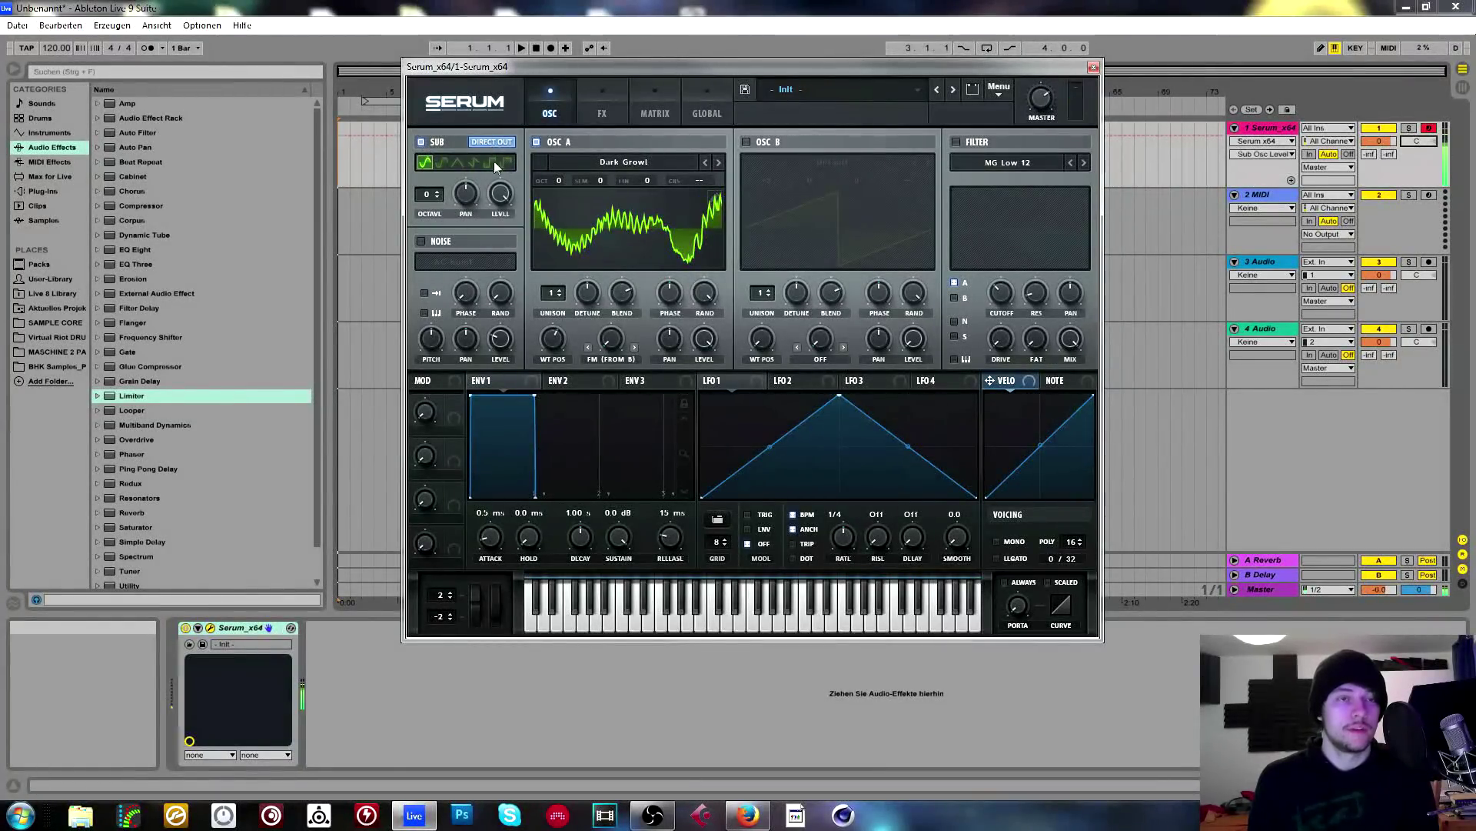
left_click(602, 107)
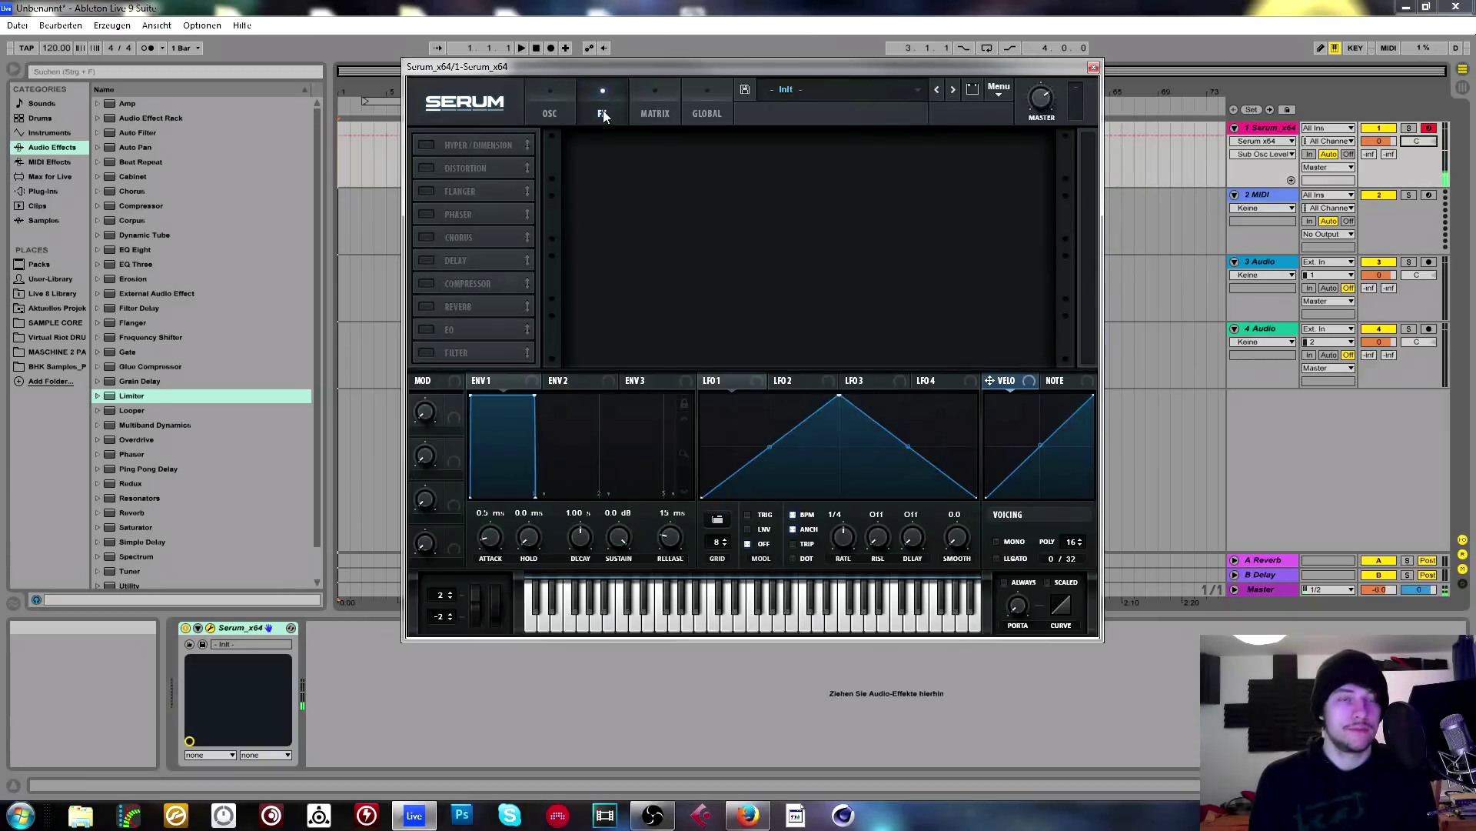
left_click(554, 88)
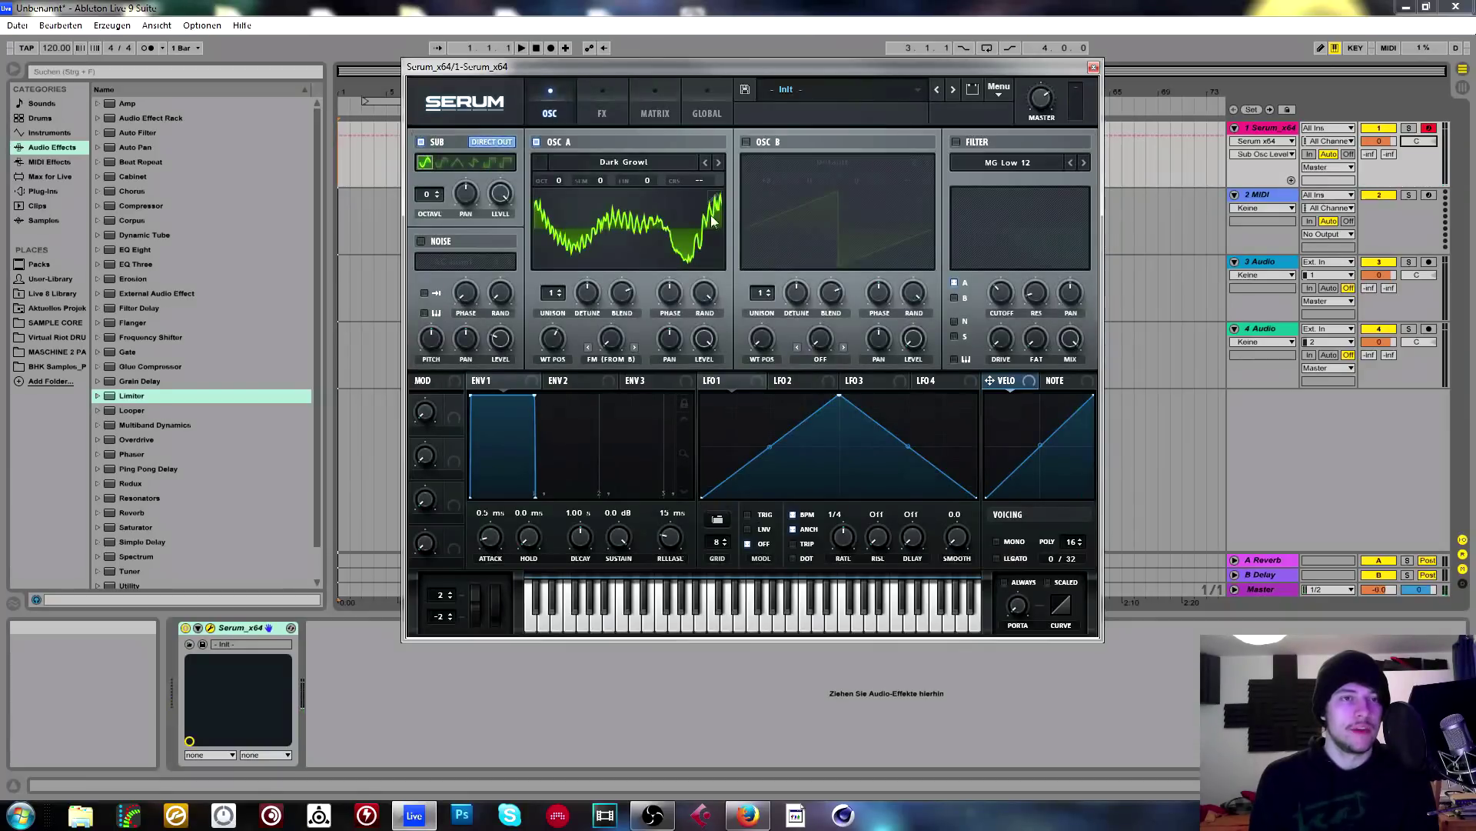
Try other sub oscillator shapes, including Square, and return to Sine.
left_click(443, 163)
left_click(456, 163)
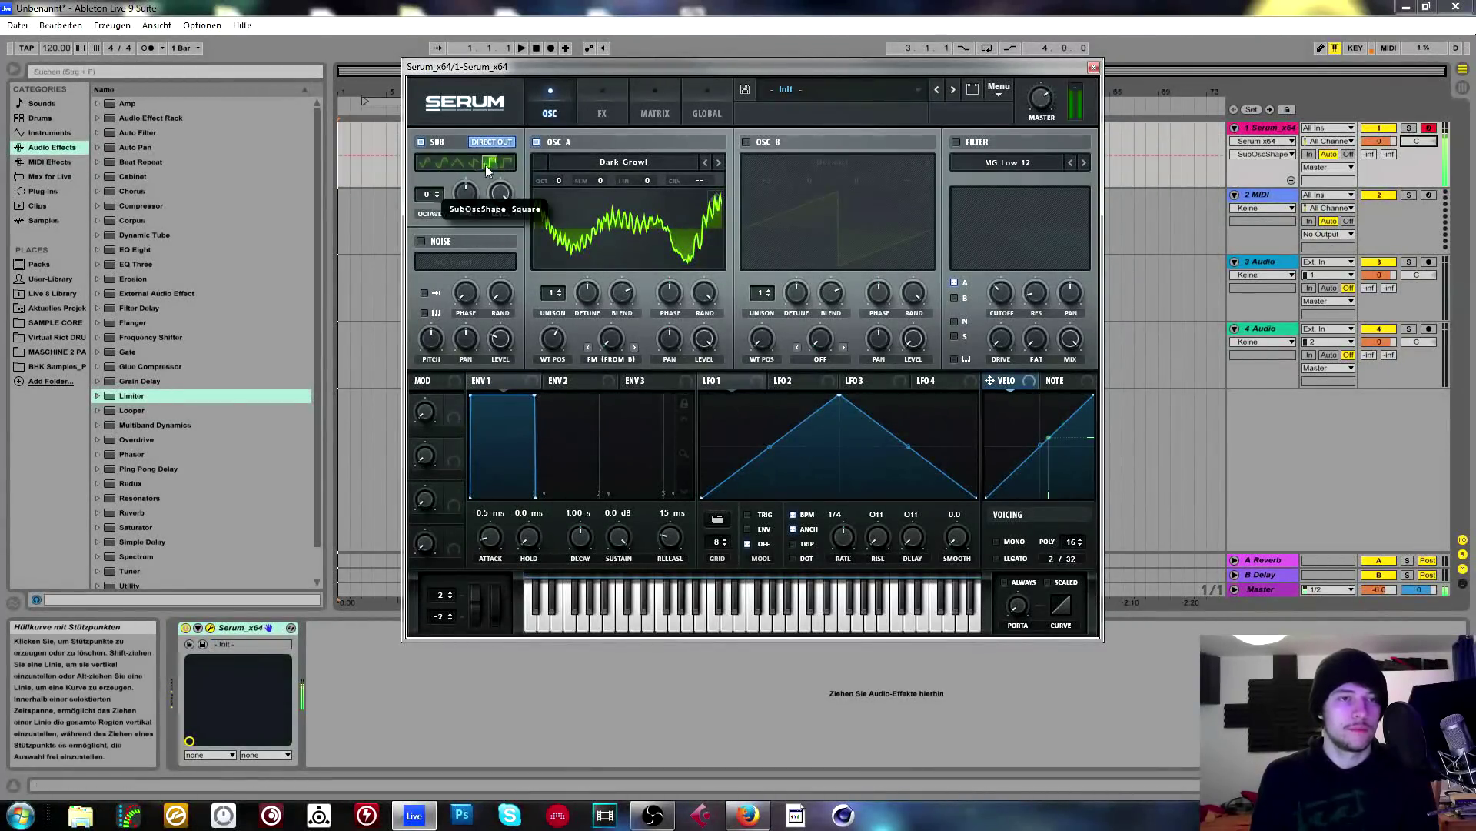
left_click(426, 162)
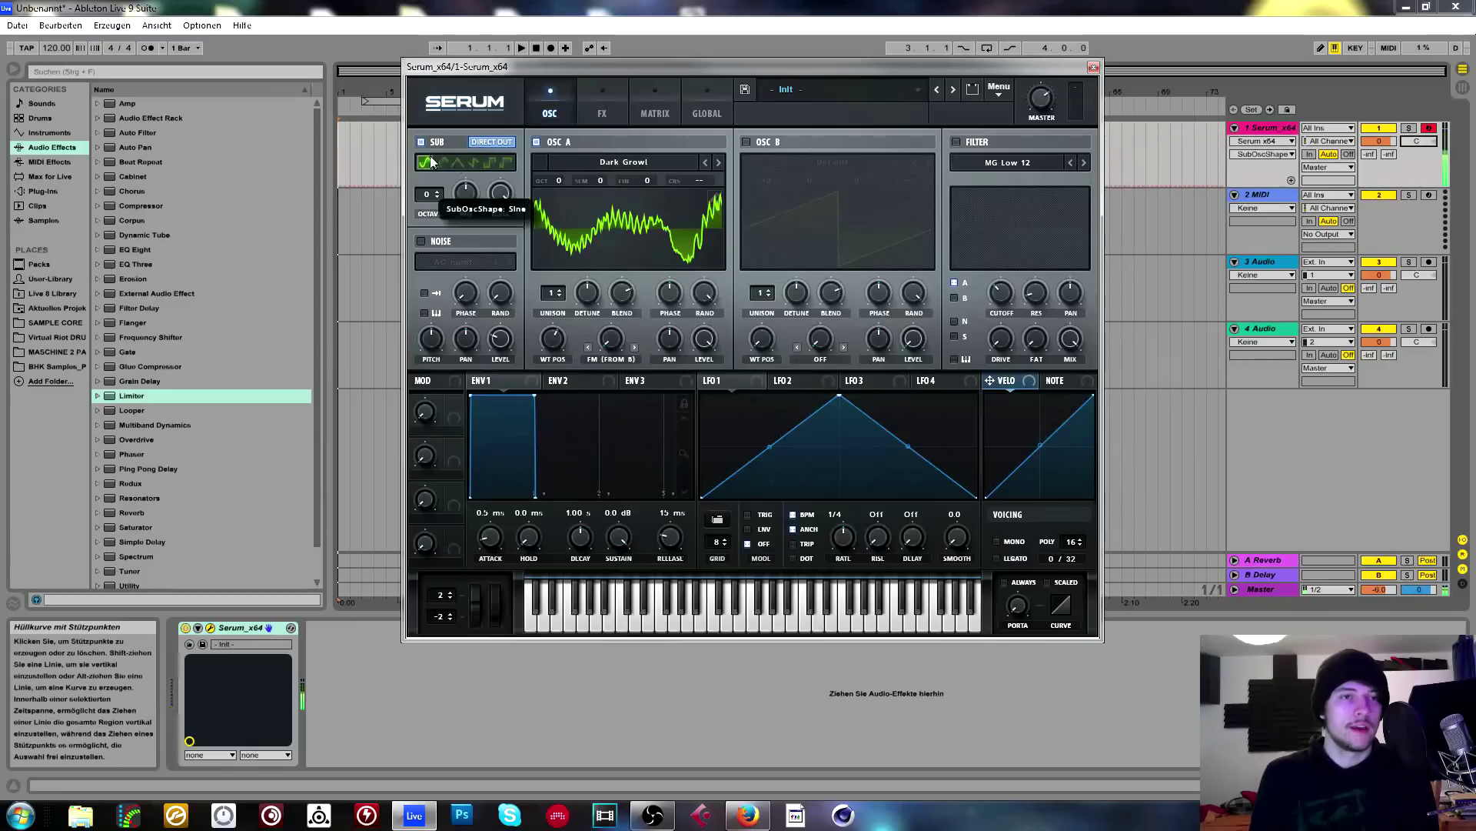
Set oscillator A's warp mode to FM Sub Osc with the sub level at 0%, and vary the warp amount and sub octave.
left_click(615, 359)
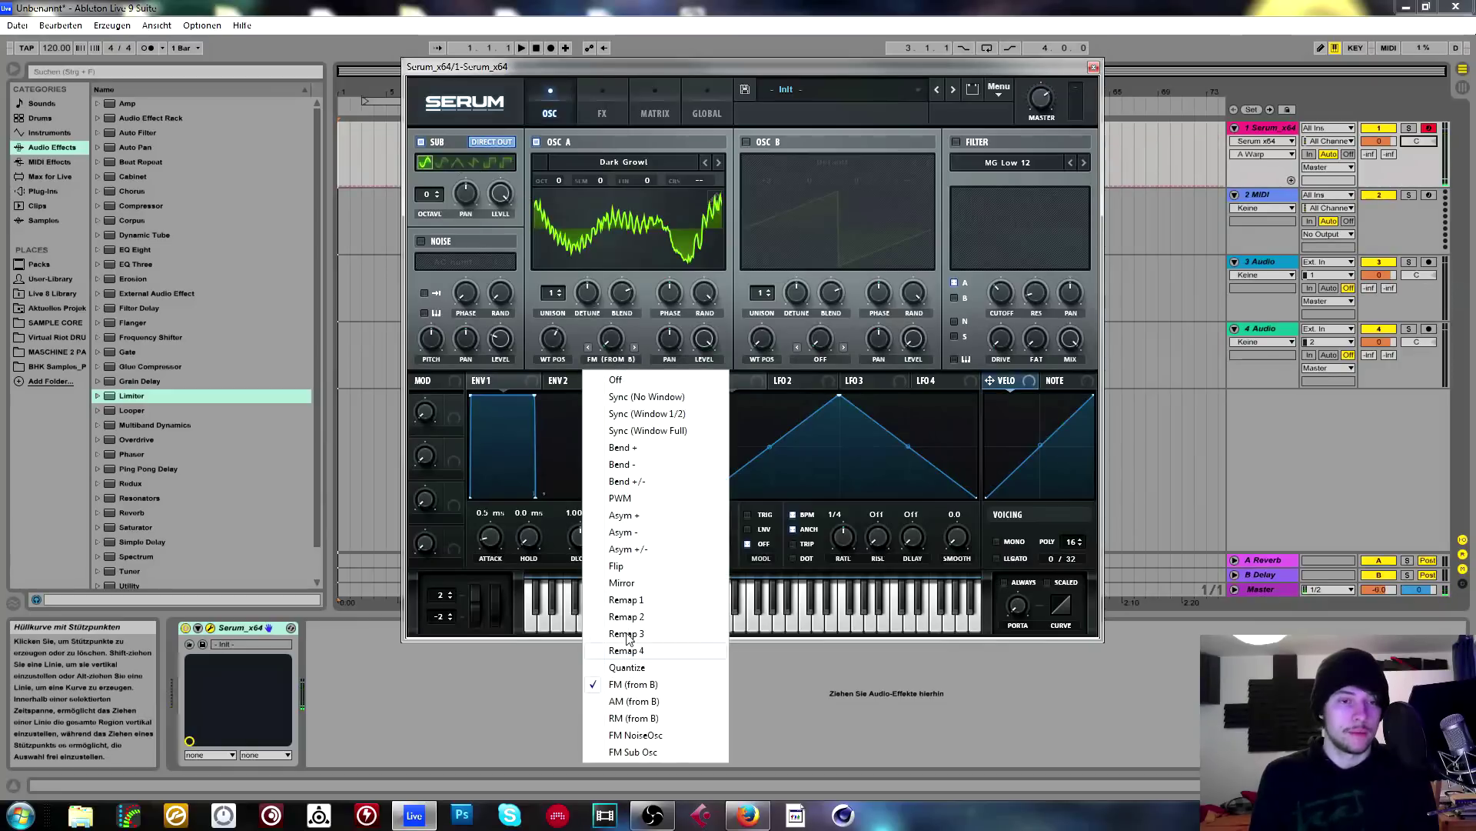
left_click(634, 752)
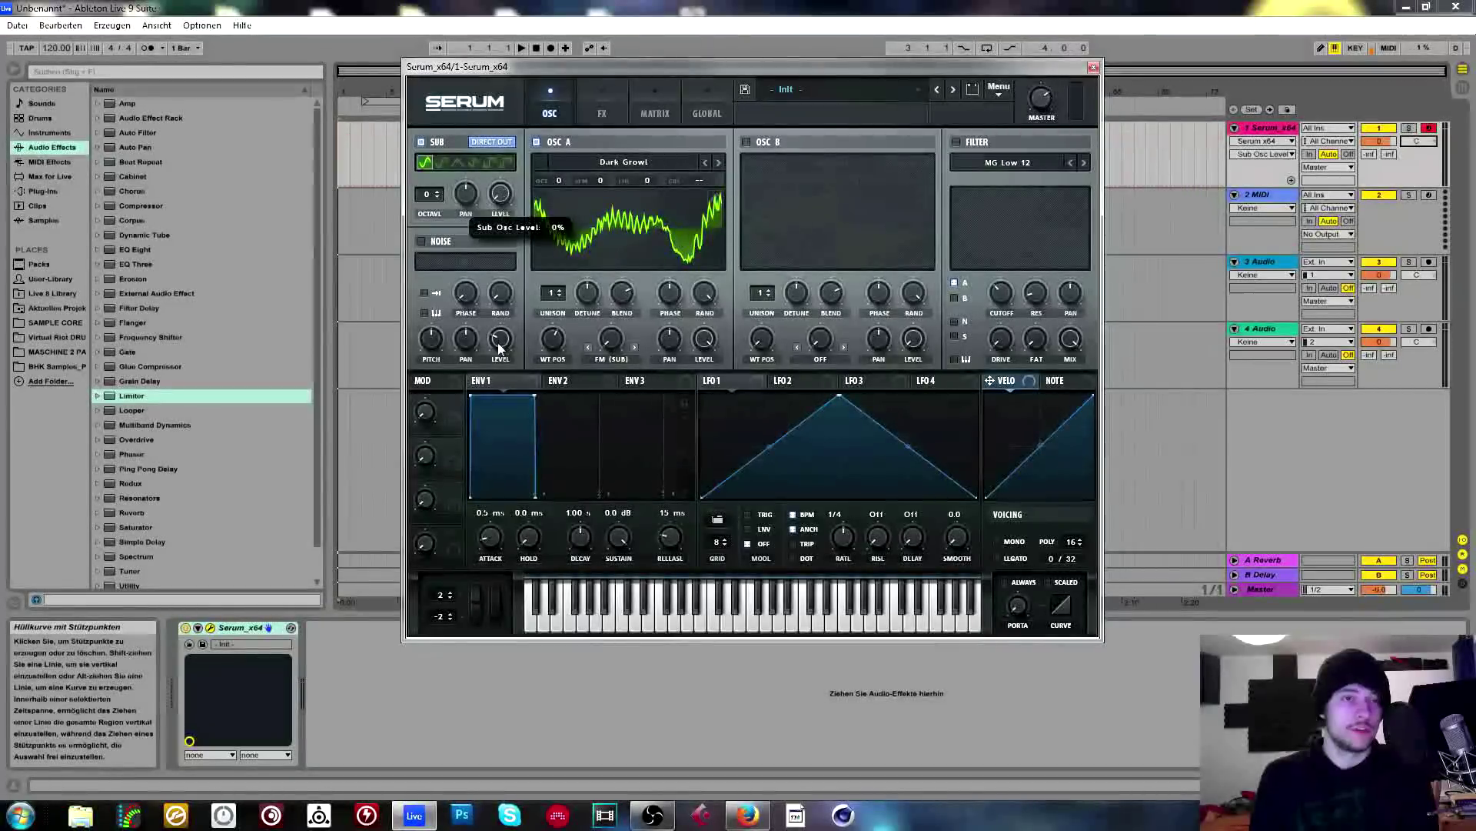
left_click_drag(607, 347, 605, 298)
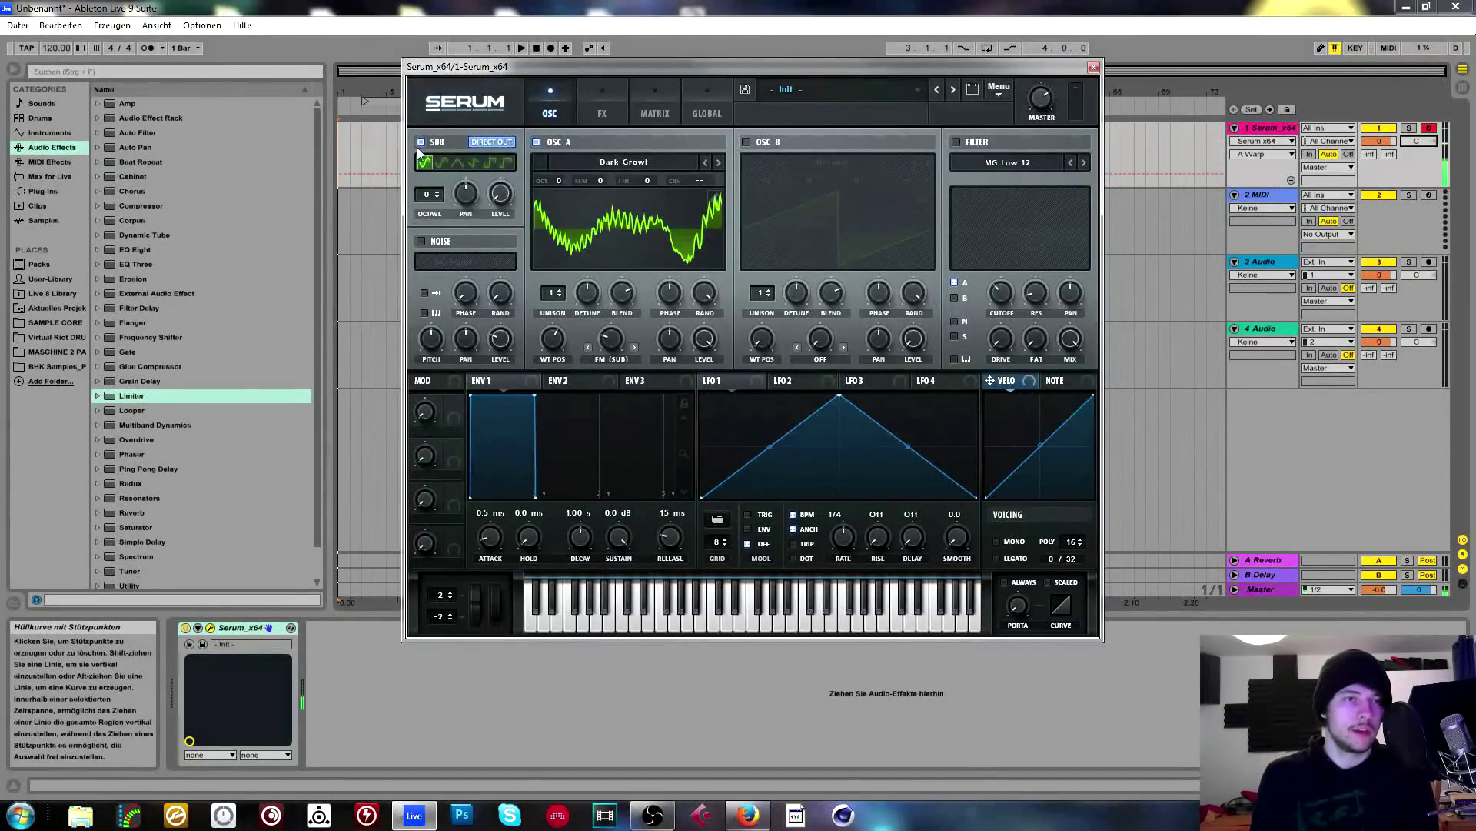
mouse_move(435, 196)
left_mouse_down()
mouse_move(443, 163)
mouse_move(446, 195)
left_mouse_up()
left_click_drag(590, 360, 614, 384)
left_click_drag(435, 196, 436, 241)
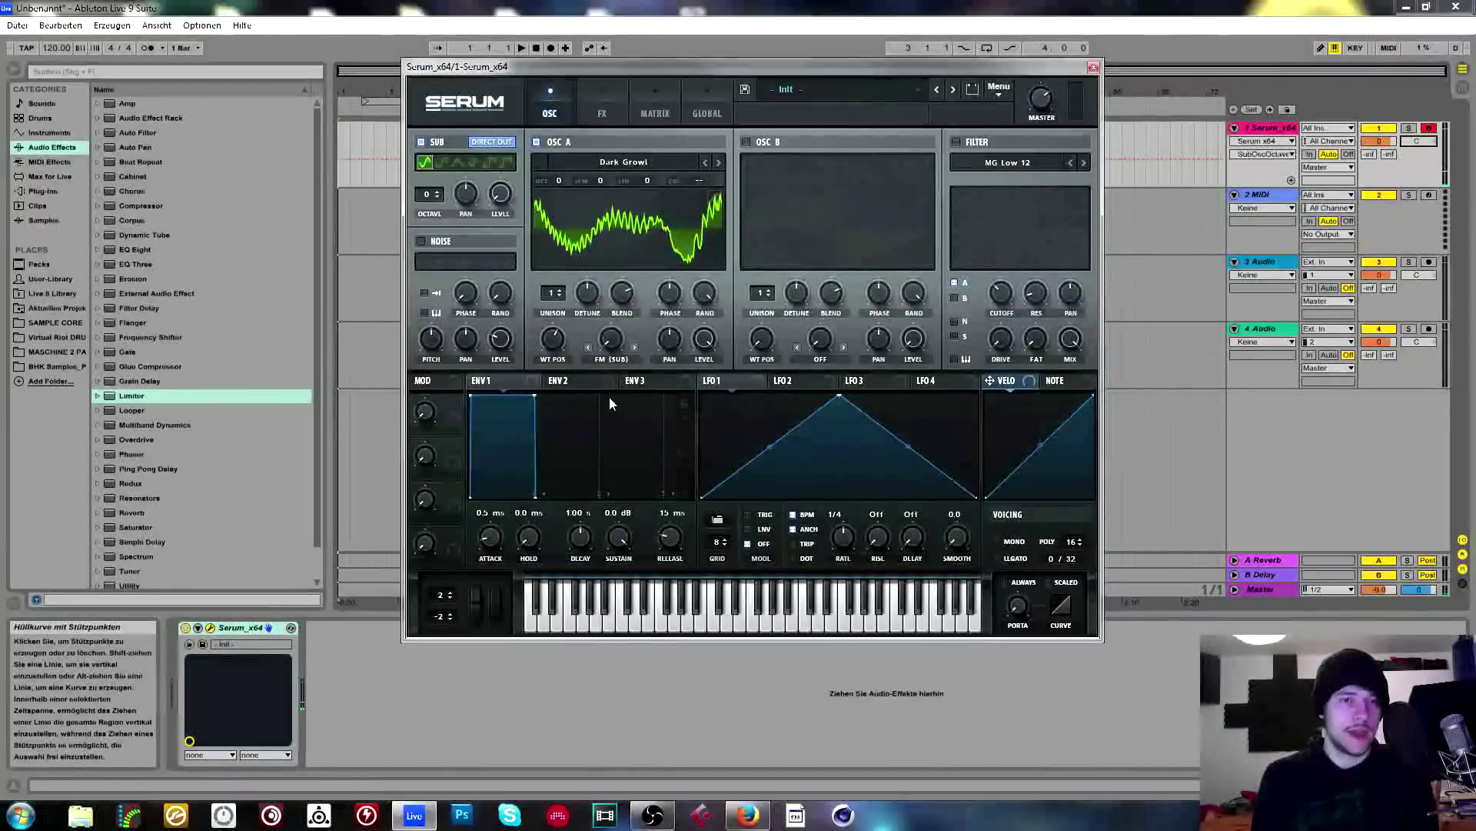
Sweep oscillator A's wavetable position, and browse and select frames in the wavetable editor before closing it.
left_click_drag(563, 340, 570, 469)
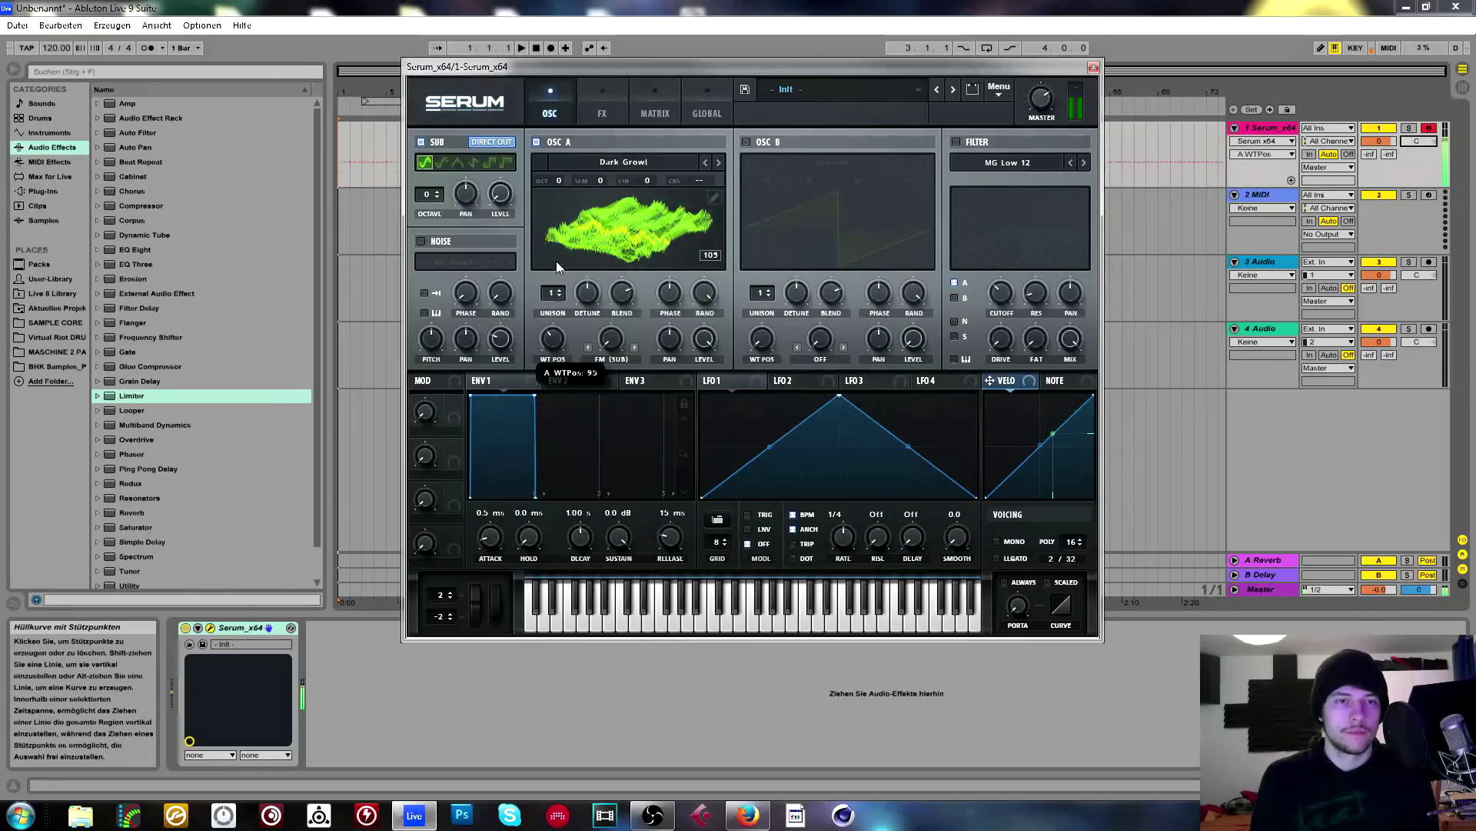
left_click_drag(549, 339, 676, 185)
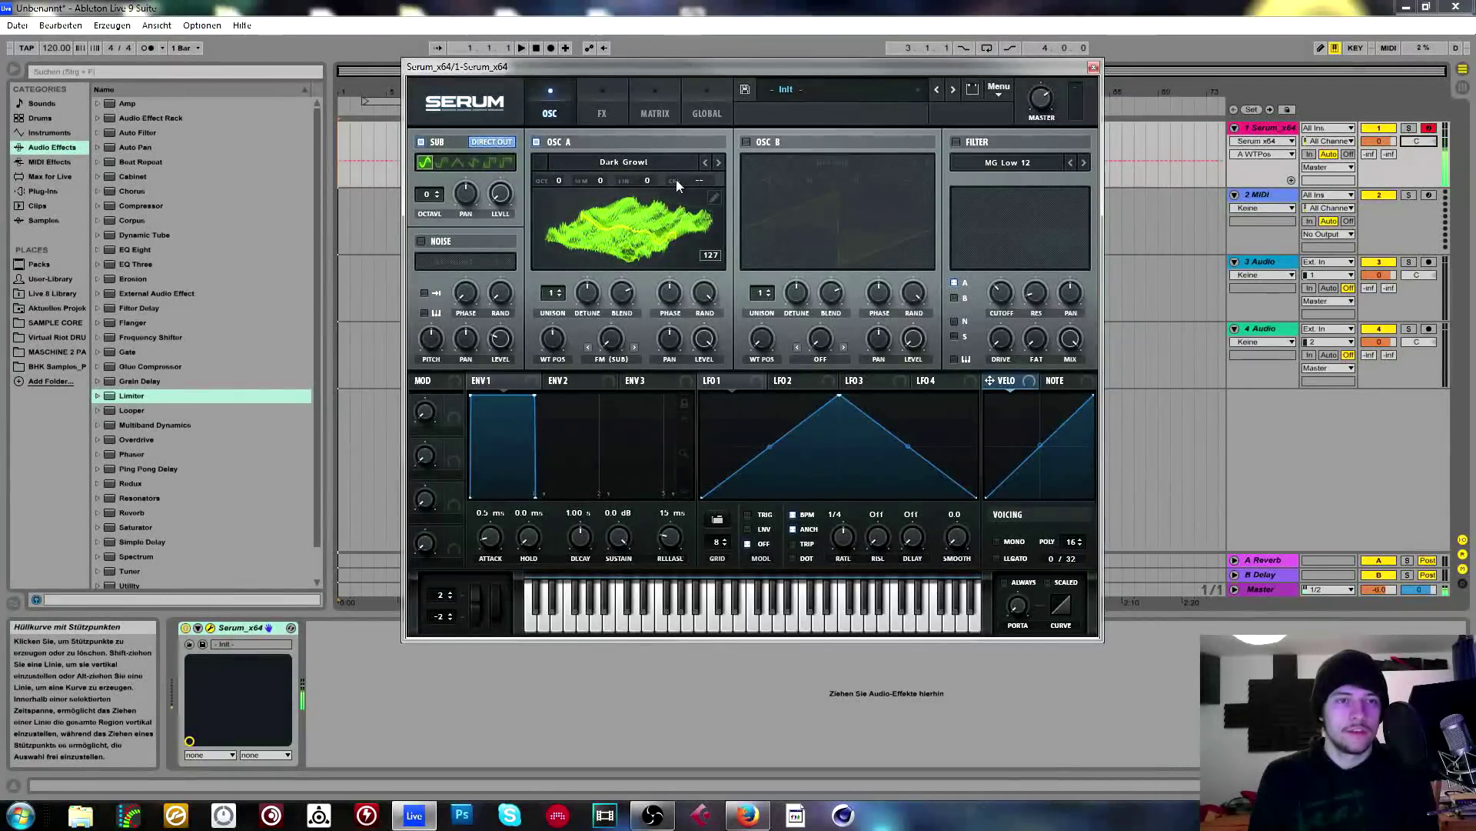
left_click(714, 198)
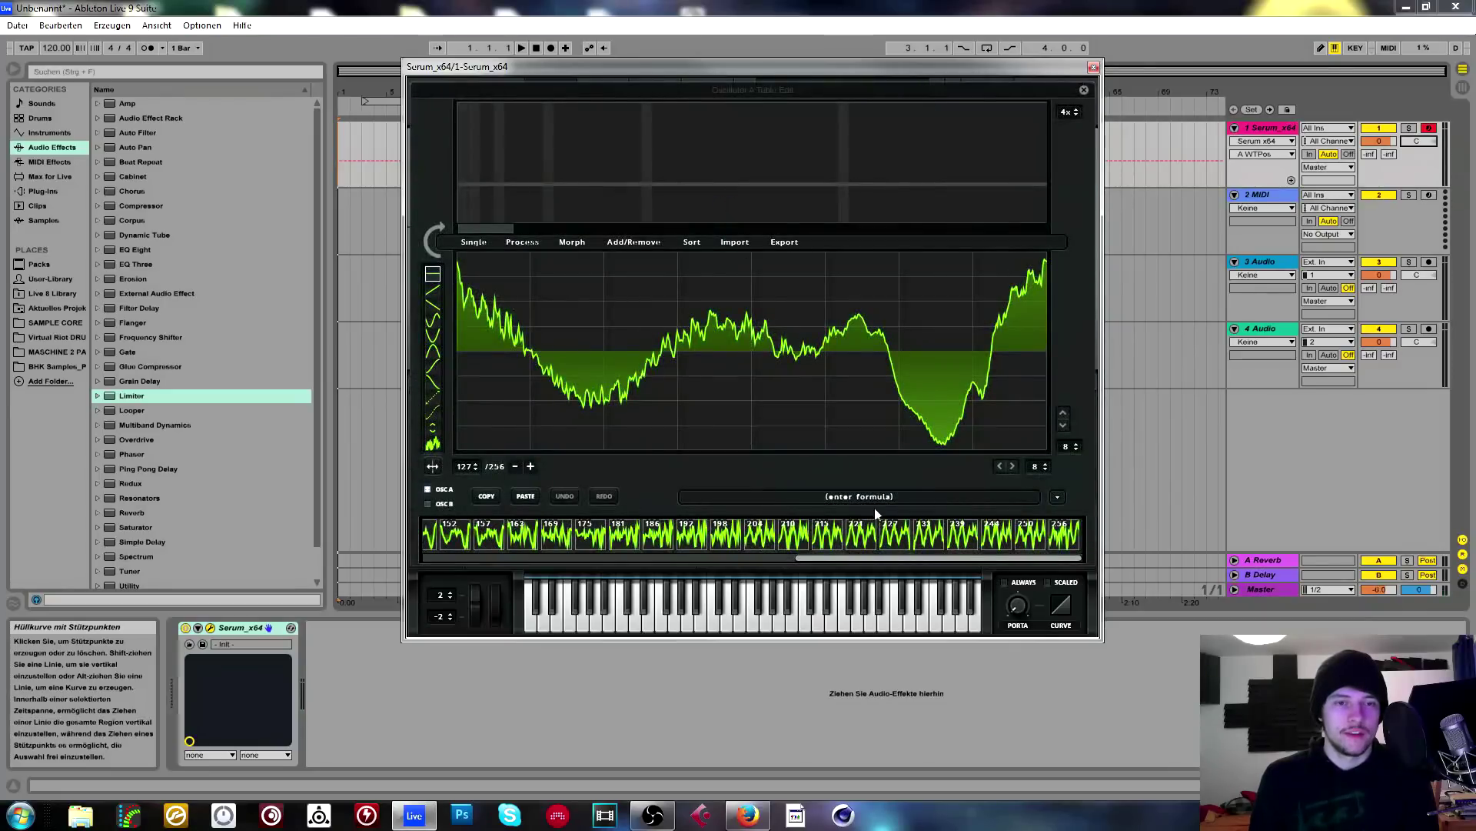
left_click_drag(834, 558, 1067, 548)
left_click(772, 535)
left_click(807, 534)
left_click(1085, 91)
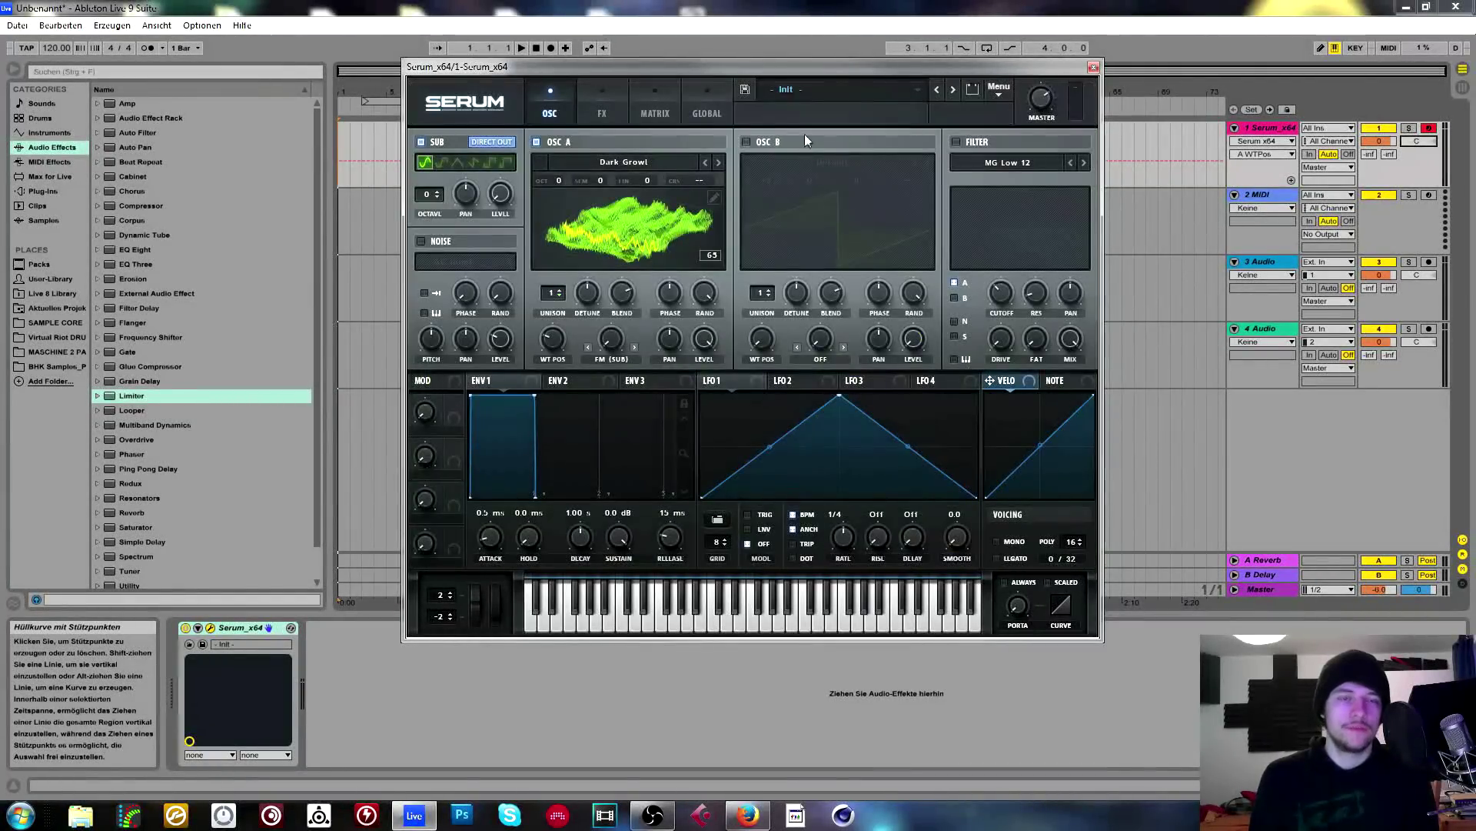
Load the Alien Talk wavetable into oscillator A.
left_click(638, 164)
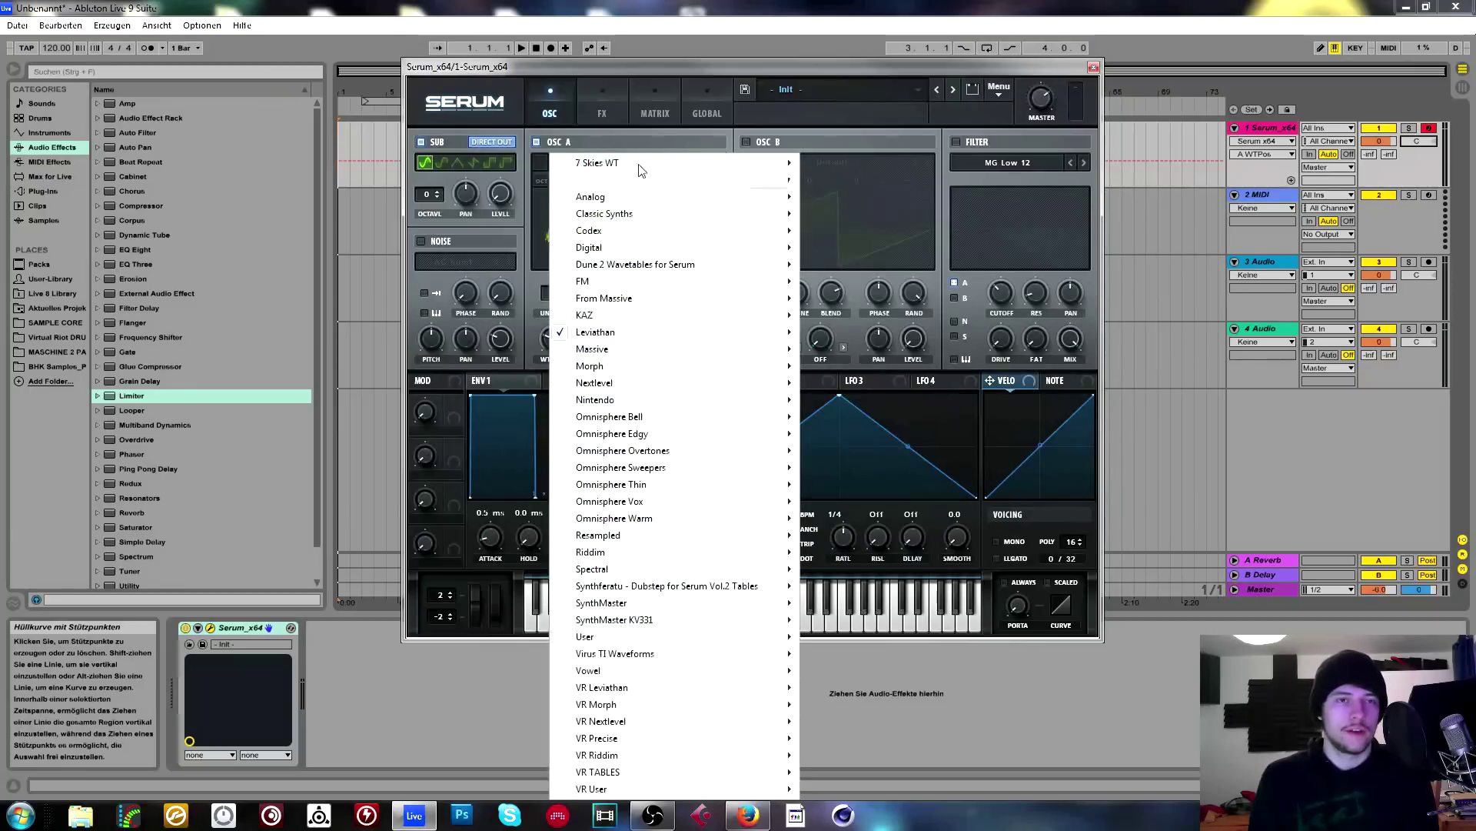
mouse_move(680, 333)
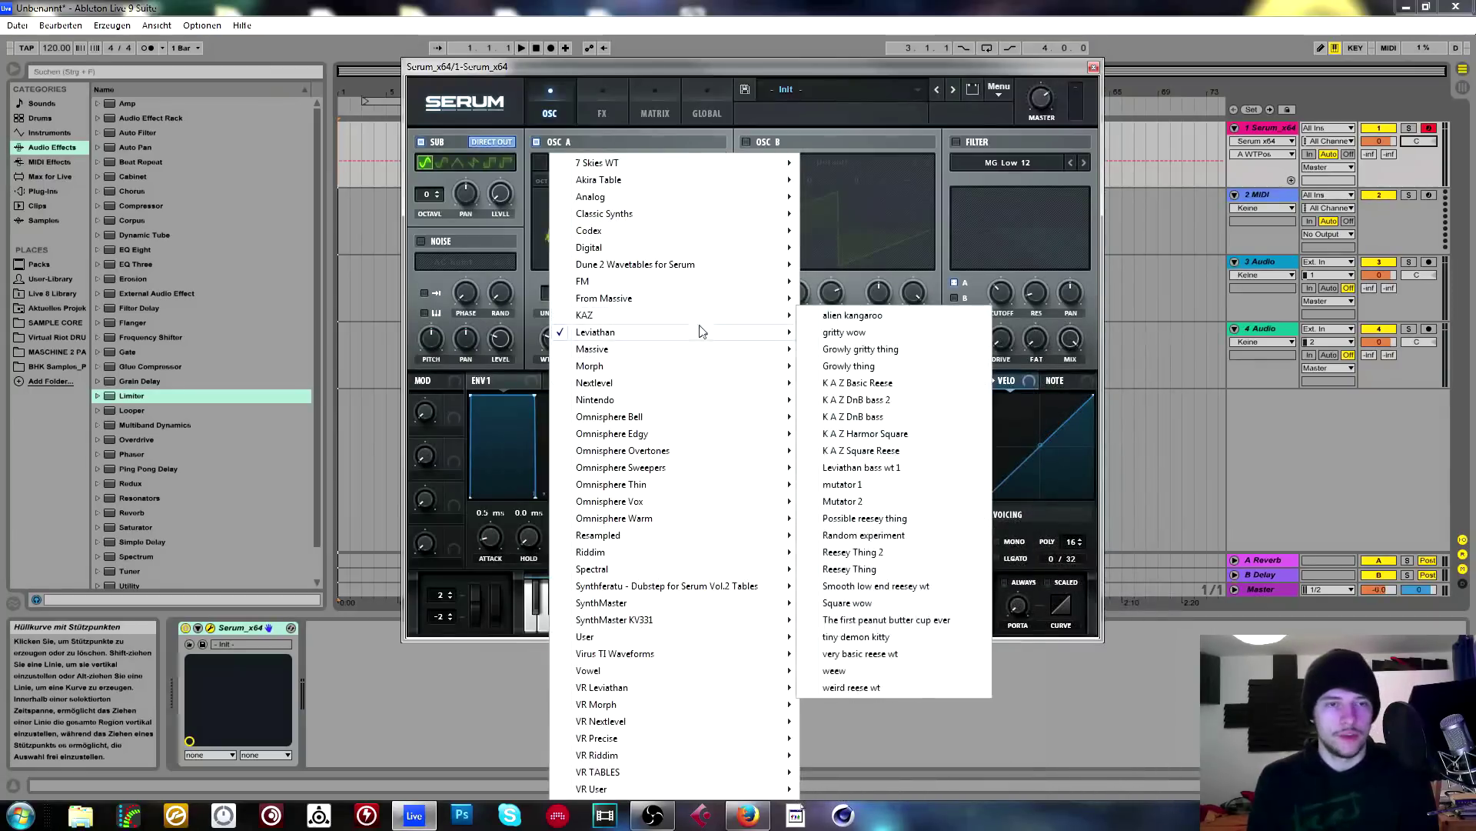
left_click(841, 326)
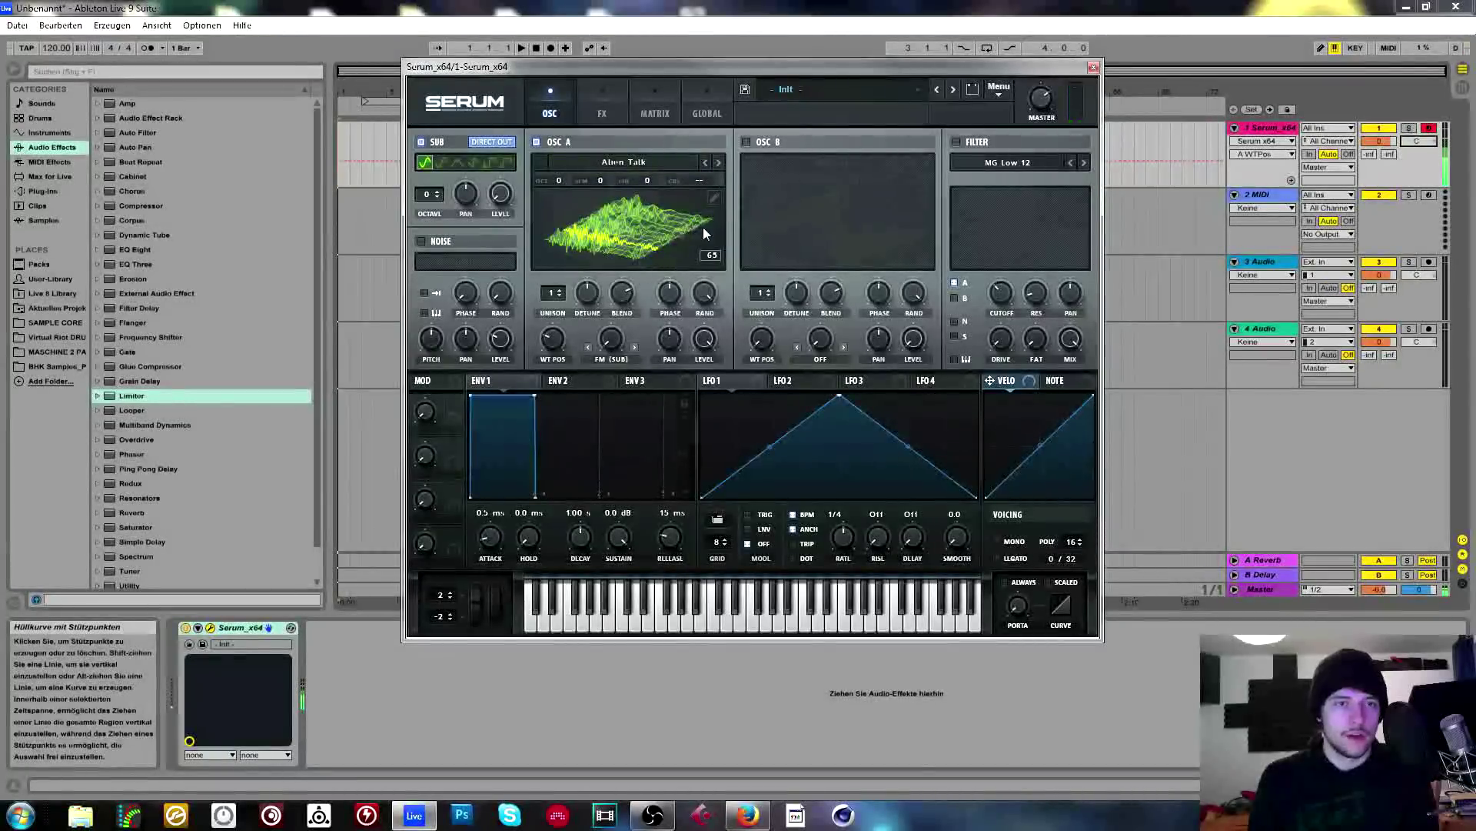
Step oscillator A through further wavetables, including Dark Growl and Dissonant Perc 2, up to Drive, trying the wavetable position.
left_click(720, 162)
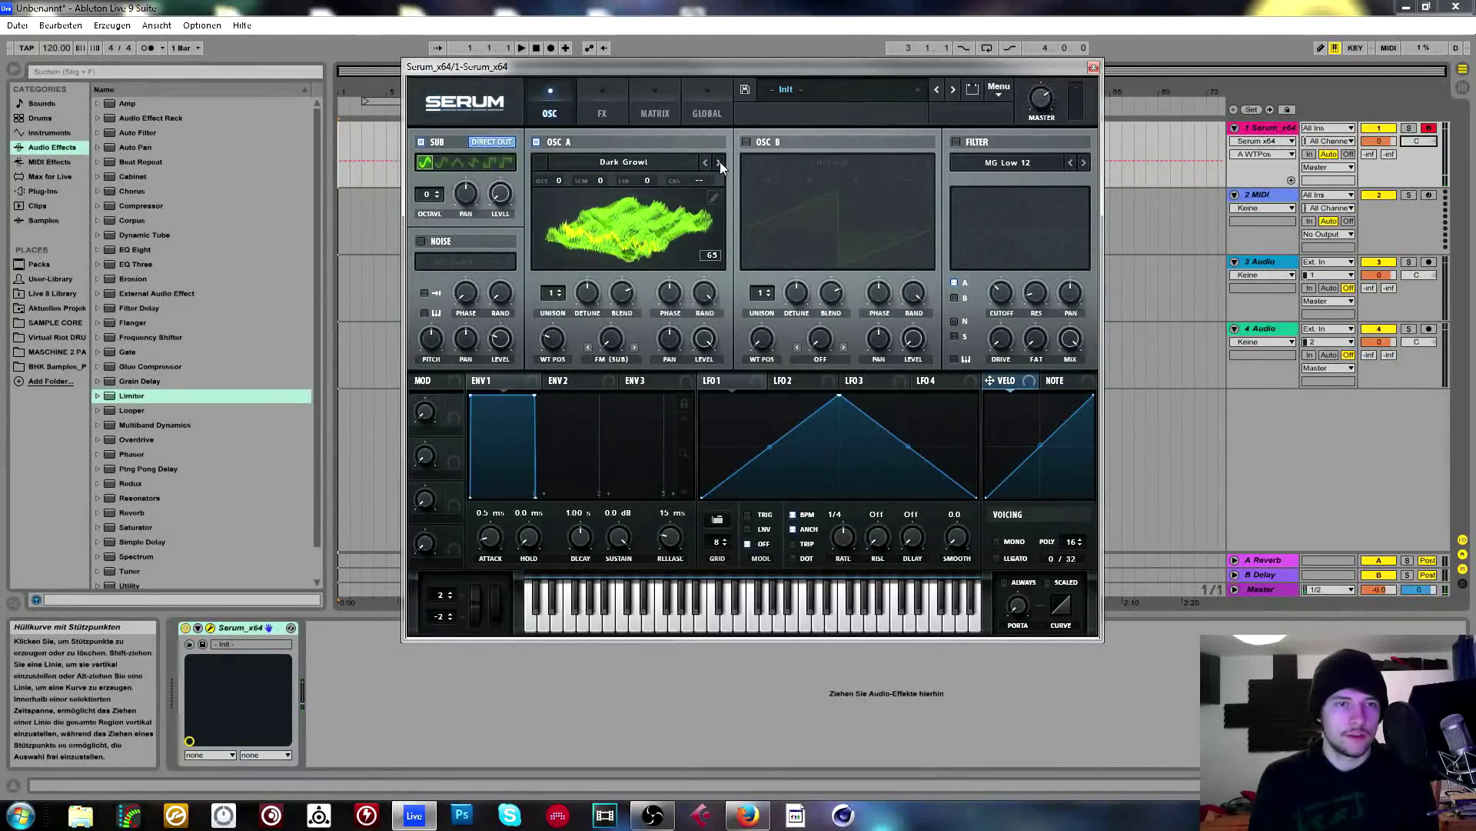
left_click(719, 162)
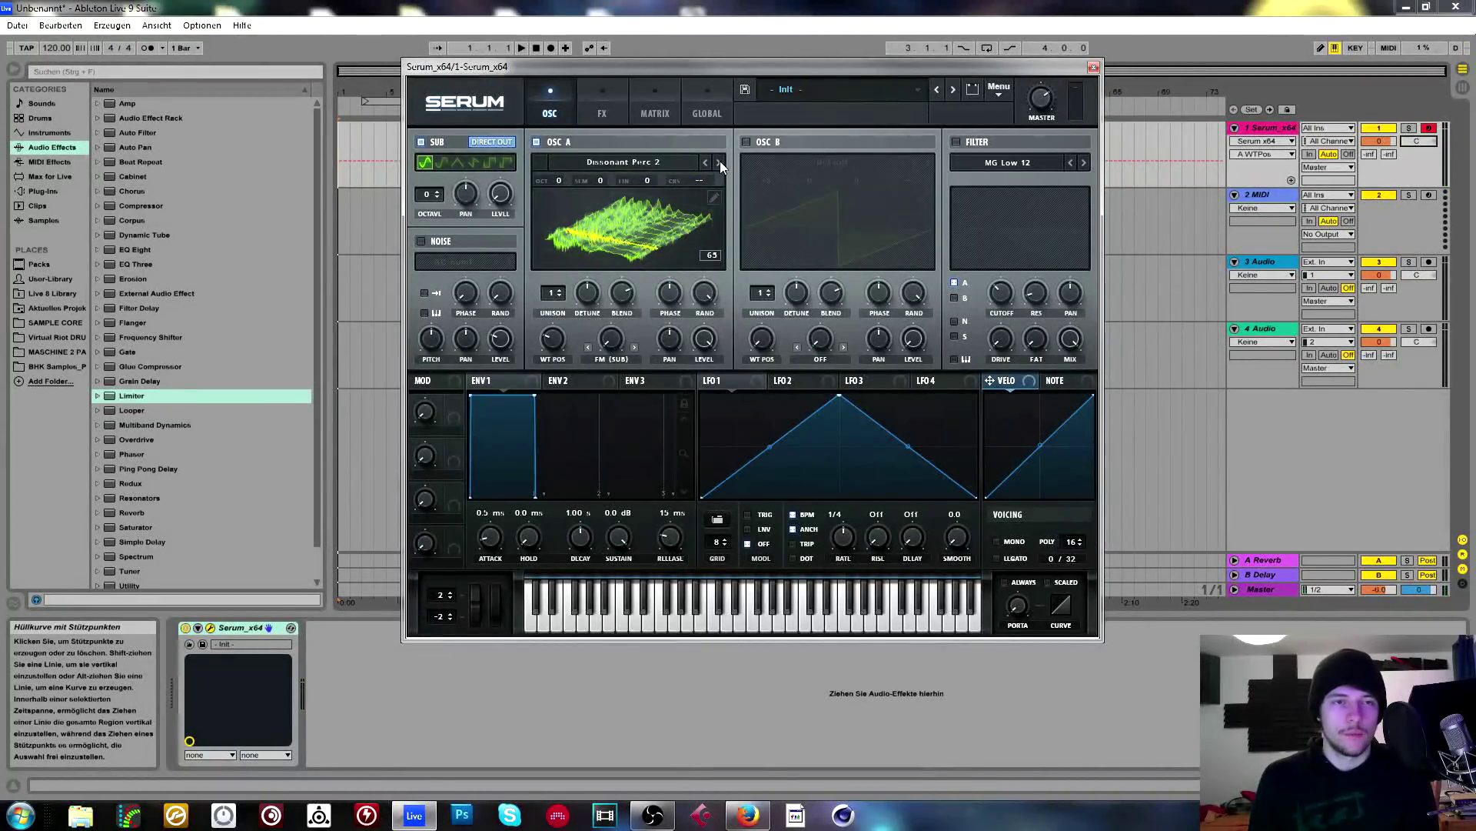
left_click(719, 162)
left_click_drag(542, 325, 572, 330)
left_click(721, 163)
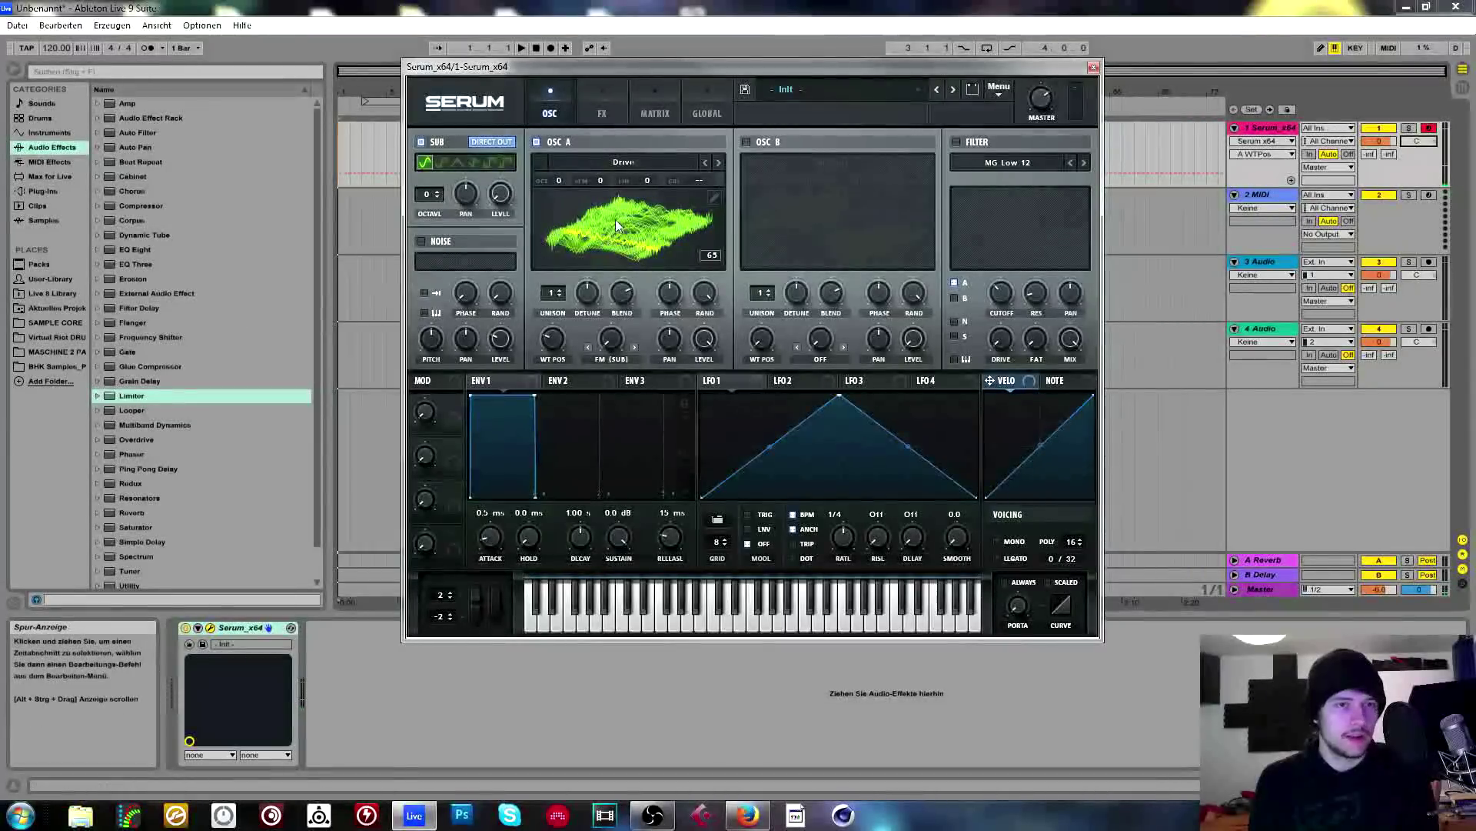
Browse the SAMPLE CORE library to the Virtual Riot Sample Pack and expand its Single Hit Sounds and Bass Hits folders.
left_click(55, 322)
left_click(44, 339)
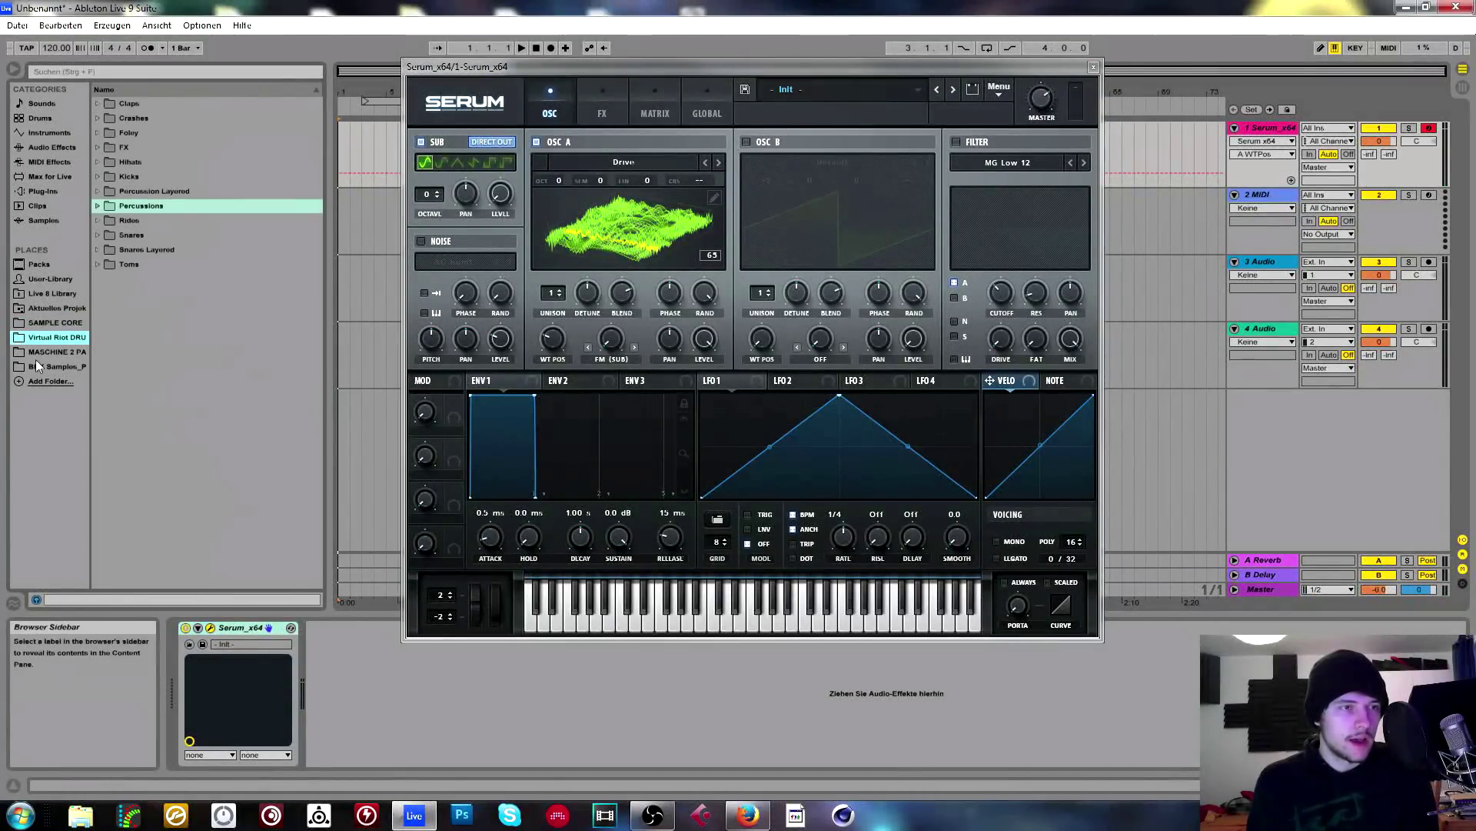
left_click(53, 321)
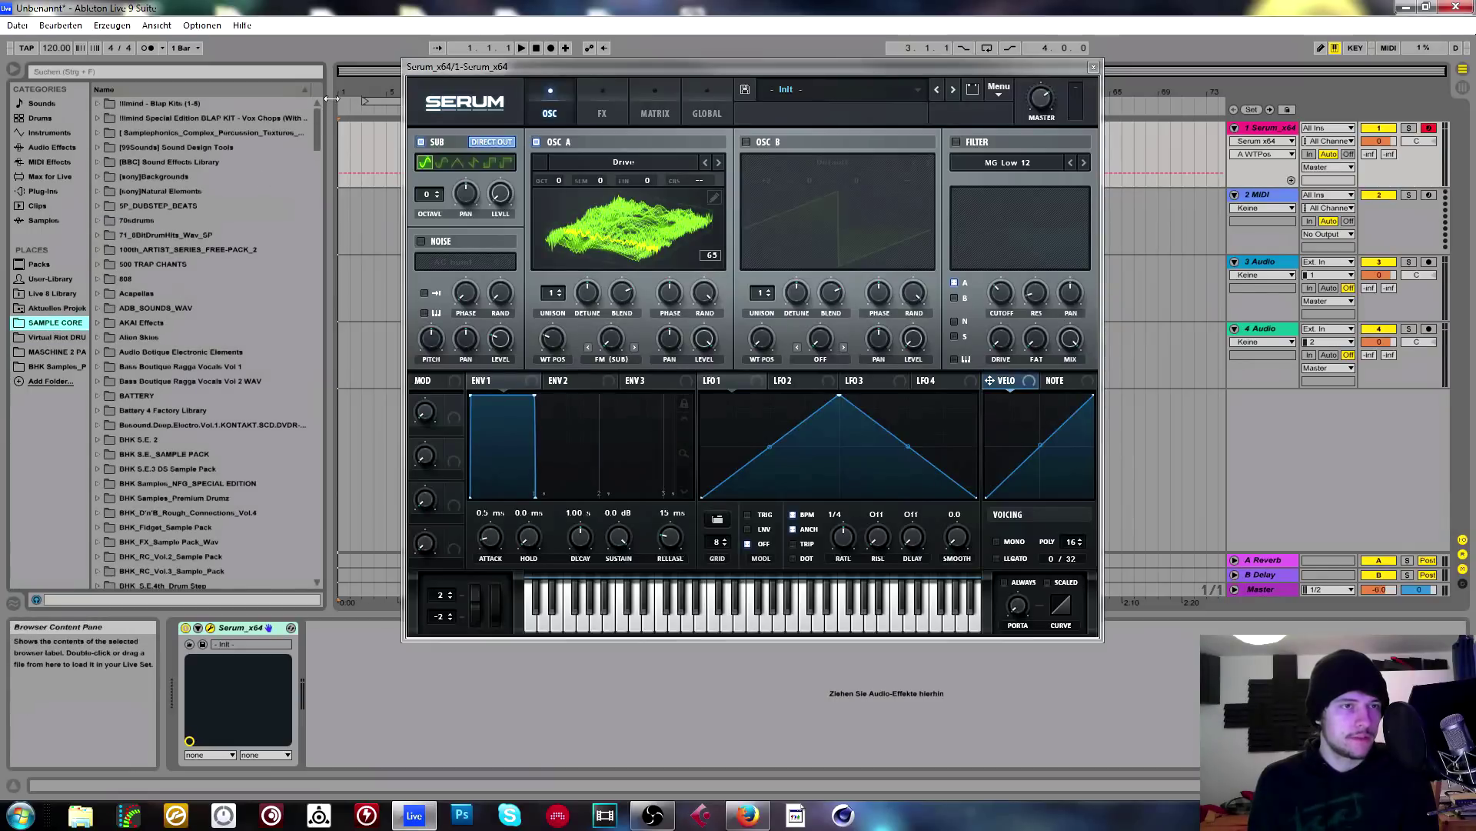
left_click_drag(316, 118, 329, 546)
scroll(131, 280, "up", 4)
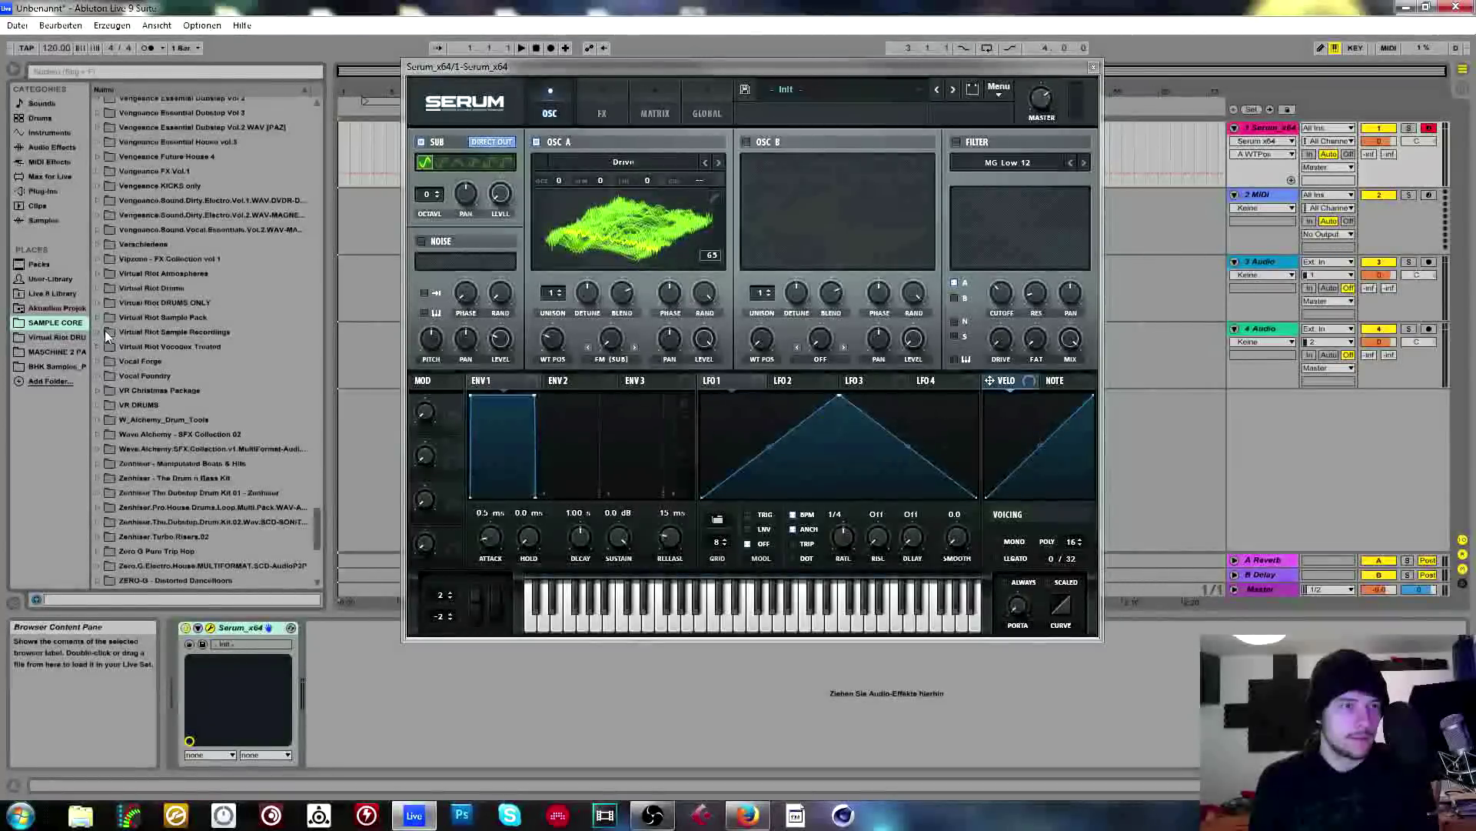
left_click(96, 302)
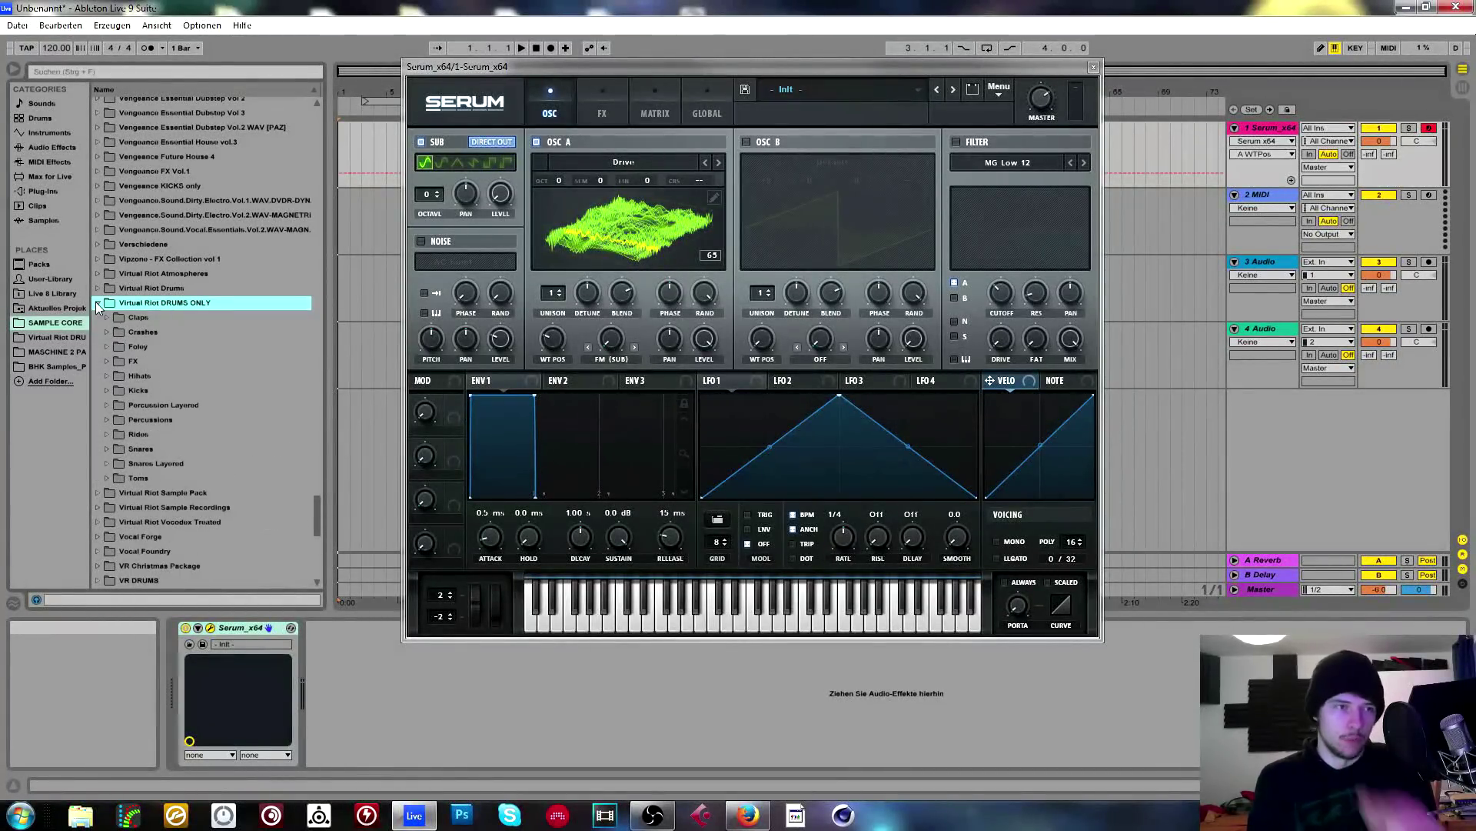
left_click(100, 303)
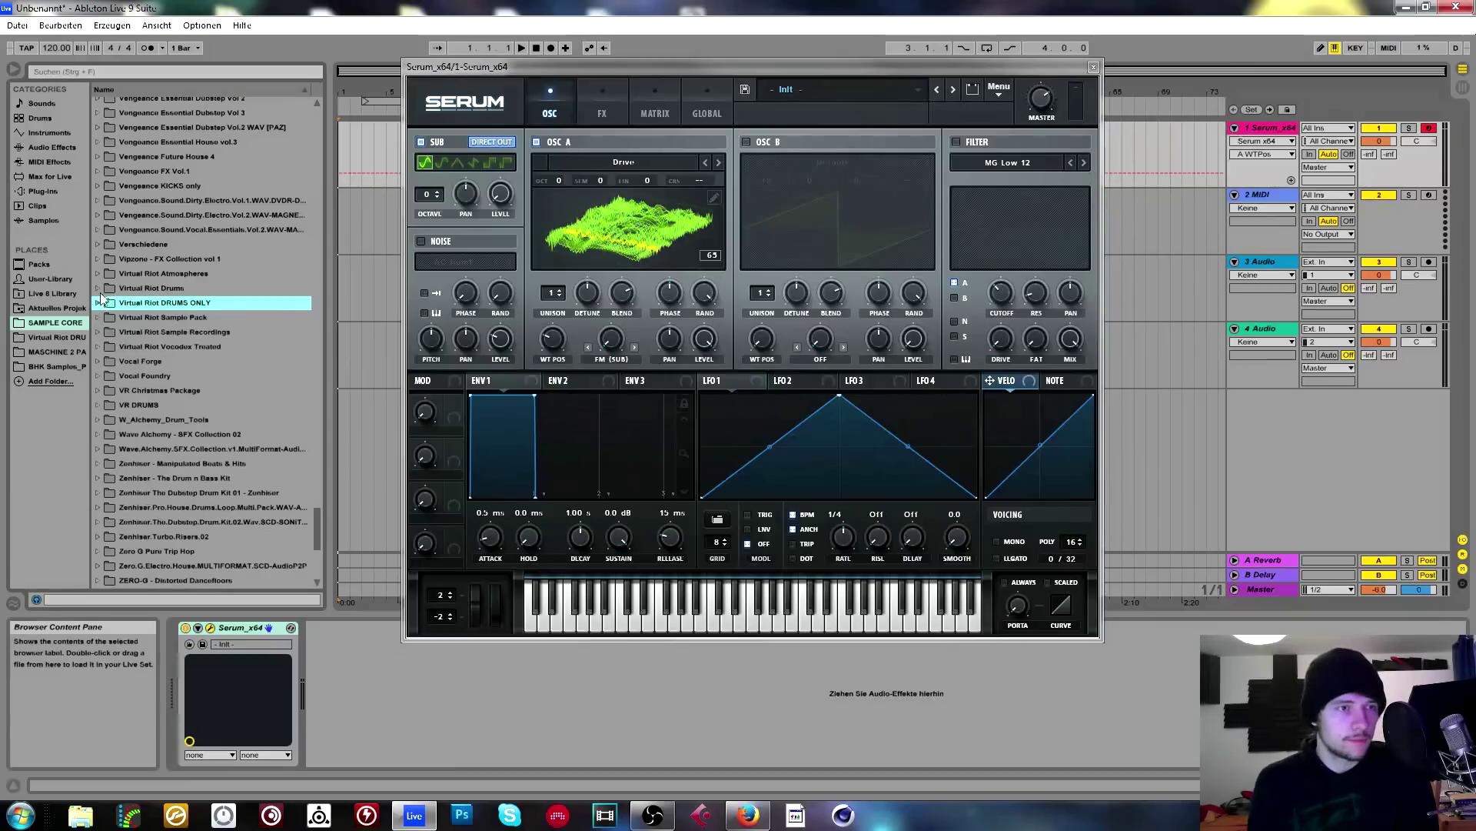
left_click(100, 316)
left_click(107, 346)
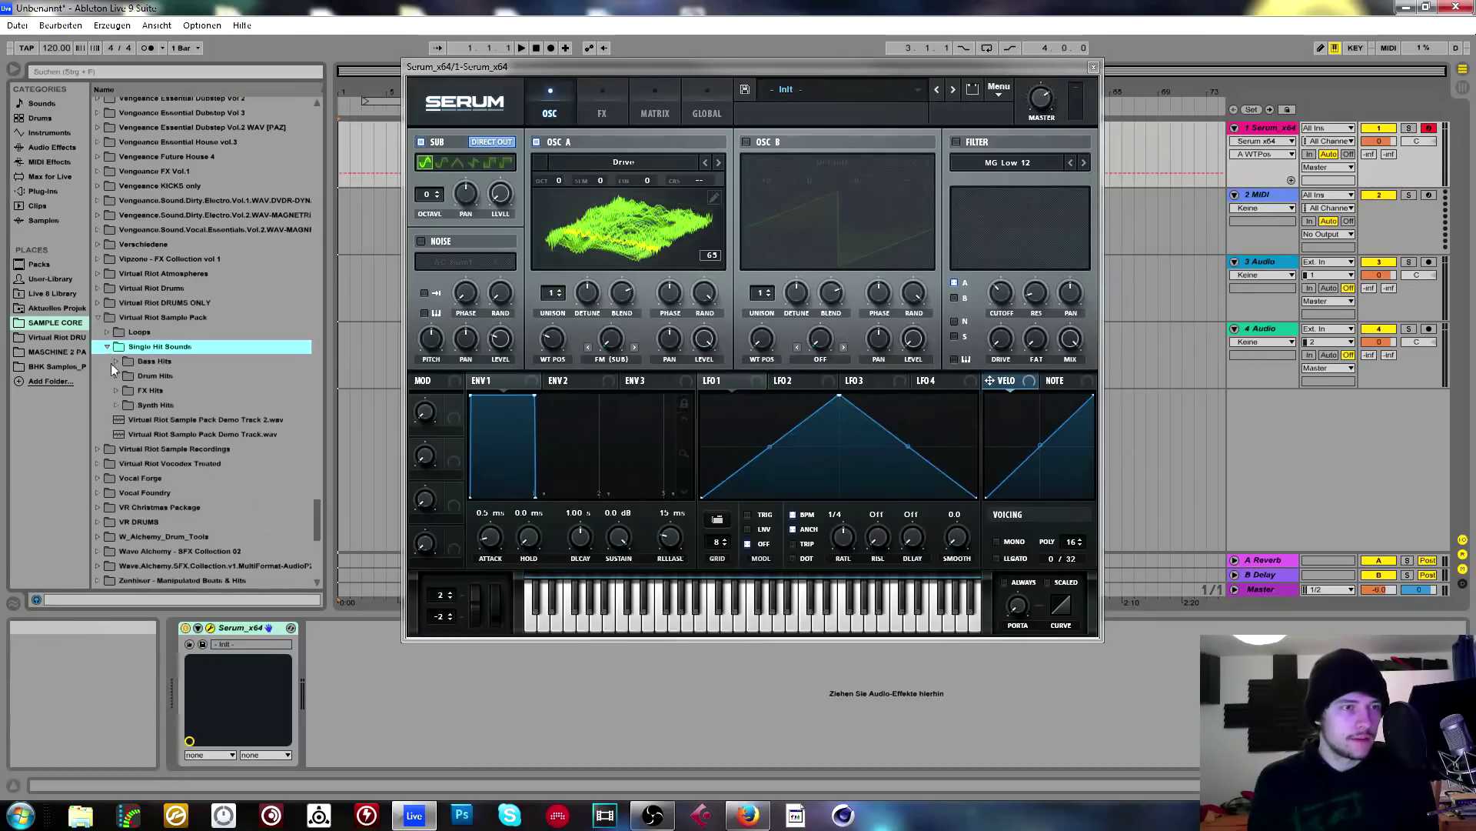
left_click(117, 360)
Audition several bass hit samples and select E_Huge.wav.
scroll(155, 403, "down", 2)
left_click(228, 429)
scroll(227, 427, "down", 2)
left_click(167, 437)
scroll(214, 423, "down", 1)
left_click(195, 437)
scroll(192, 434, "down", 1)
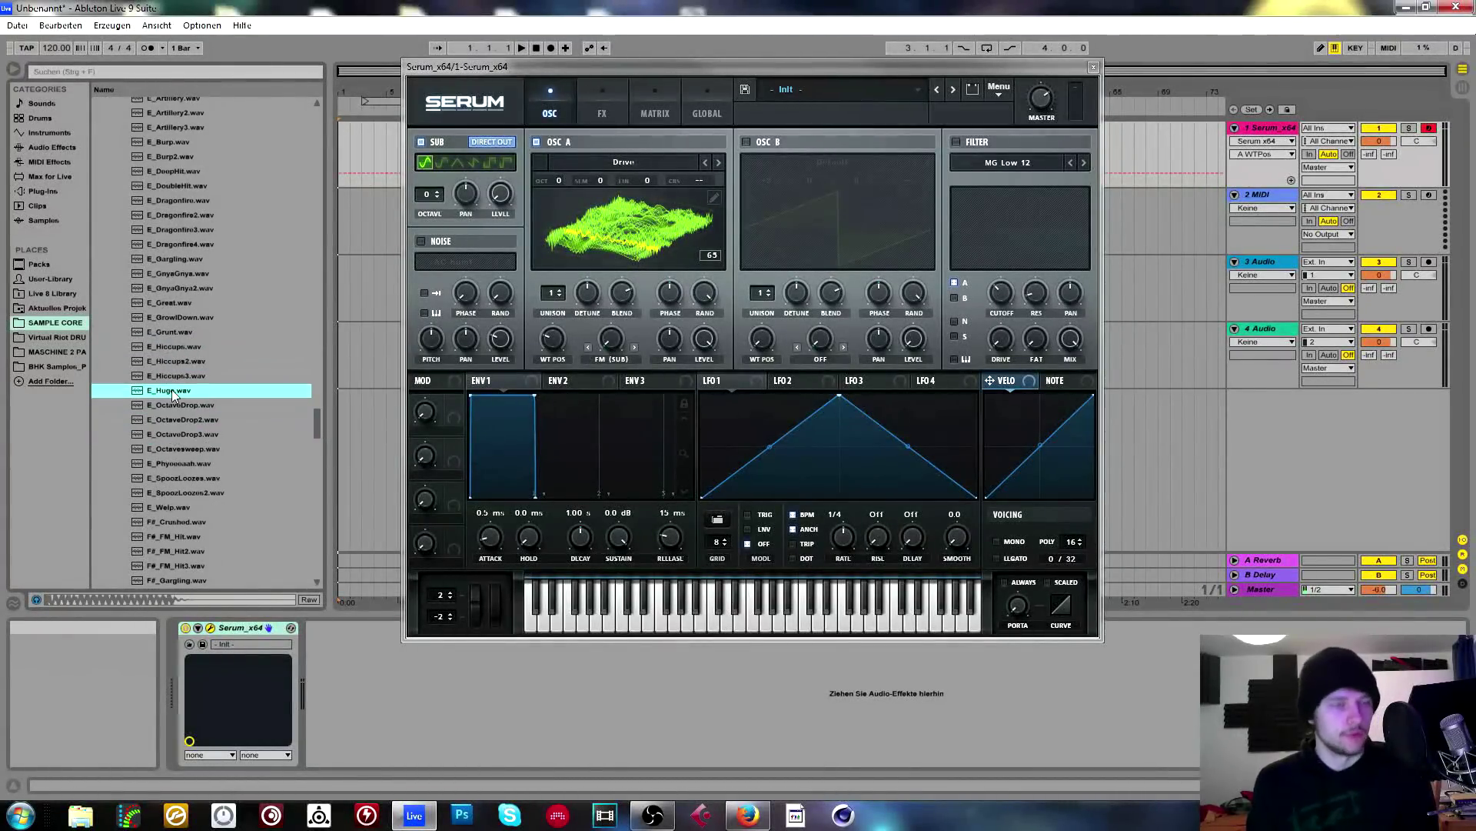
Import E_Huge.wav into oscillator A with constant framesize (pitch avg) and vary the wavetable position.
left_click_drag(173, 394, 559, 262)
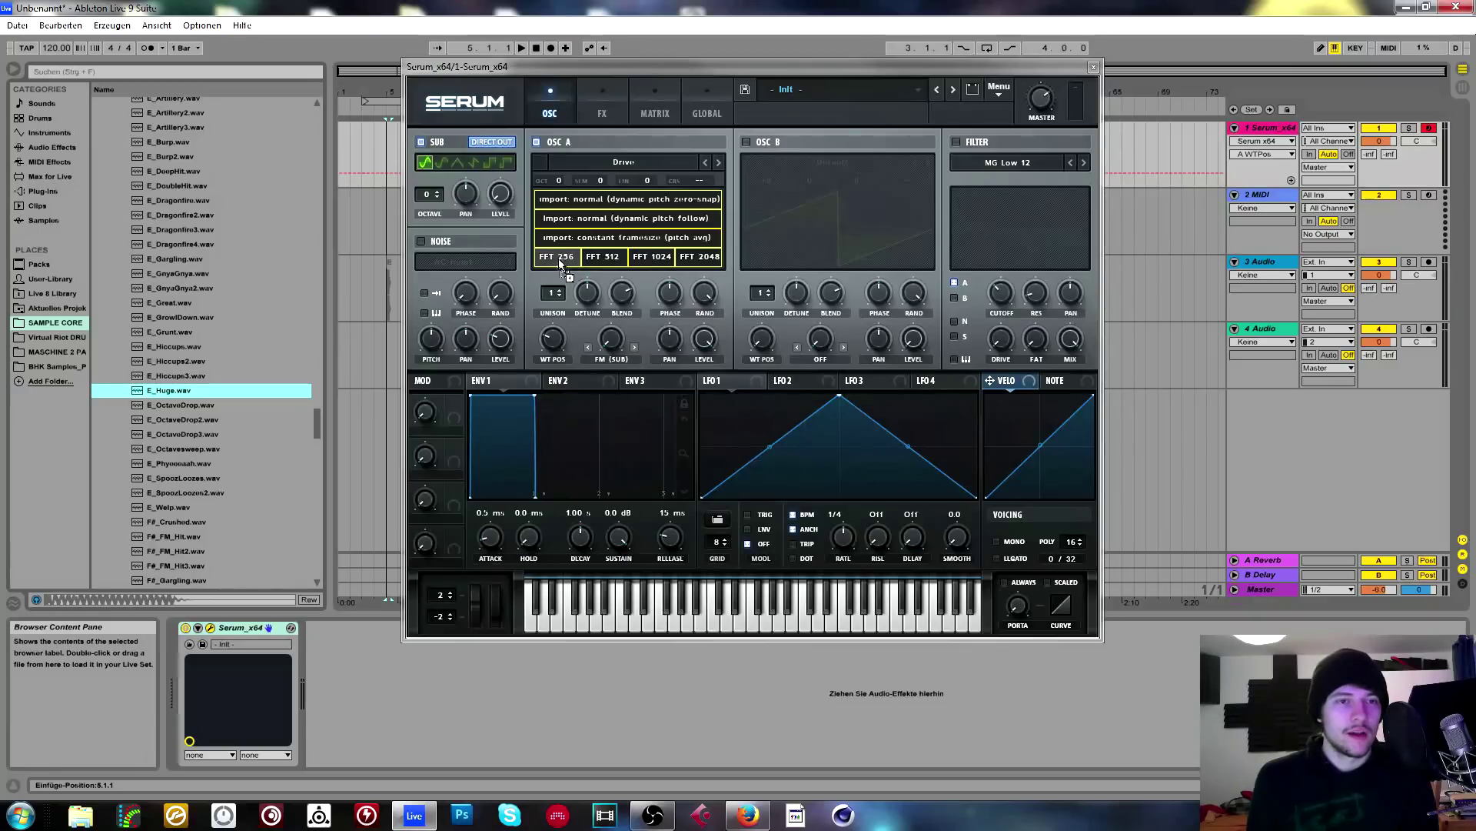
left_click_drag(598, 257, 694, 260)
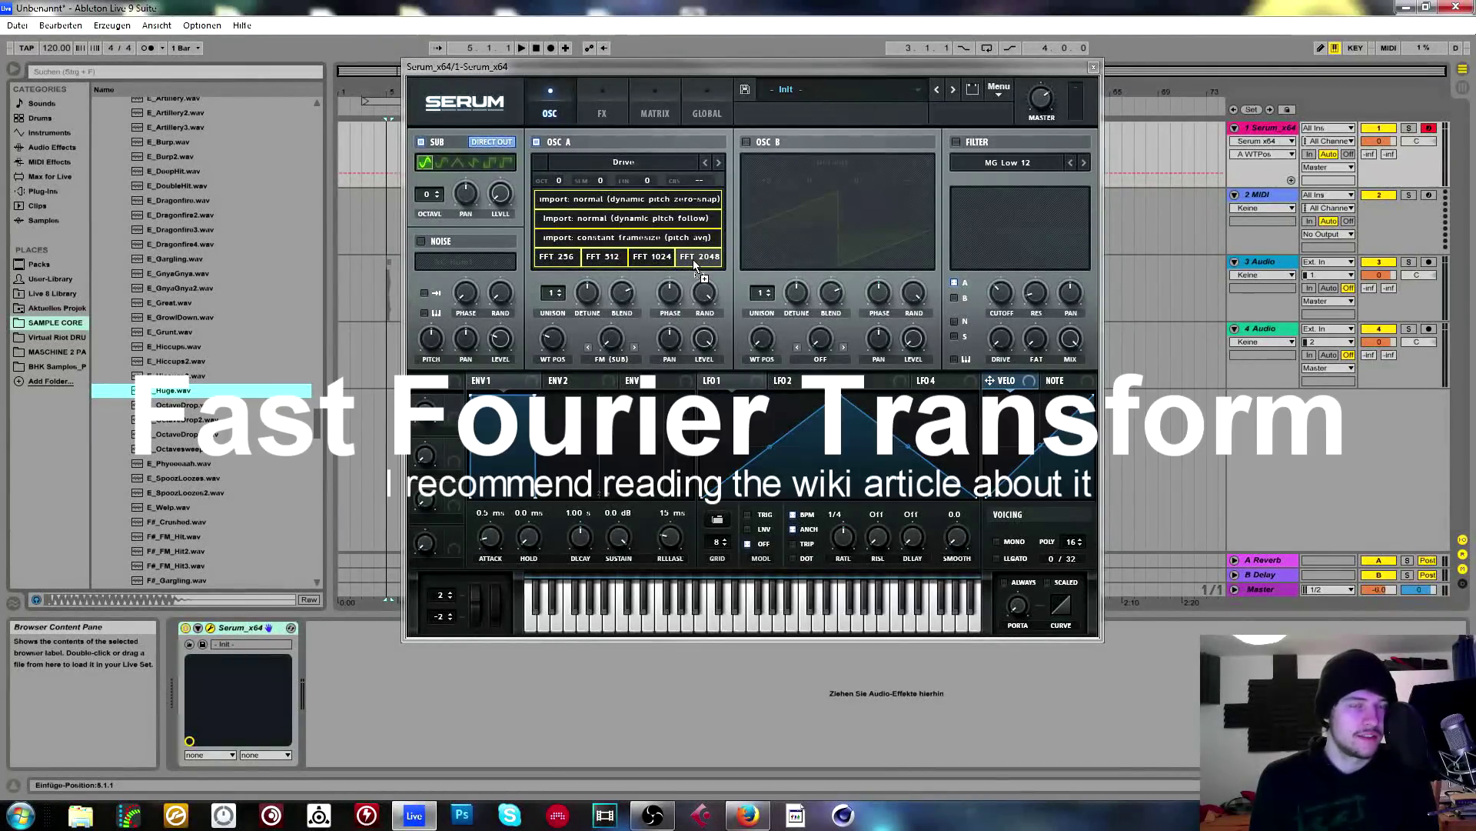
left_click_drag(693, 260, 621, 243)
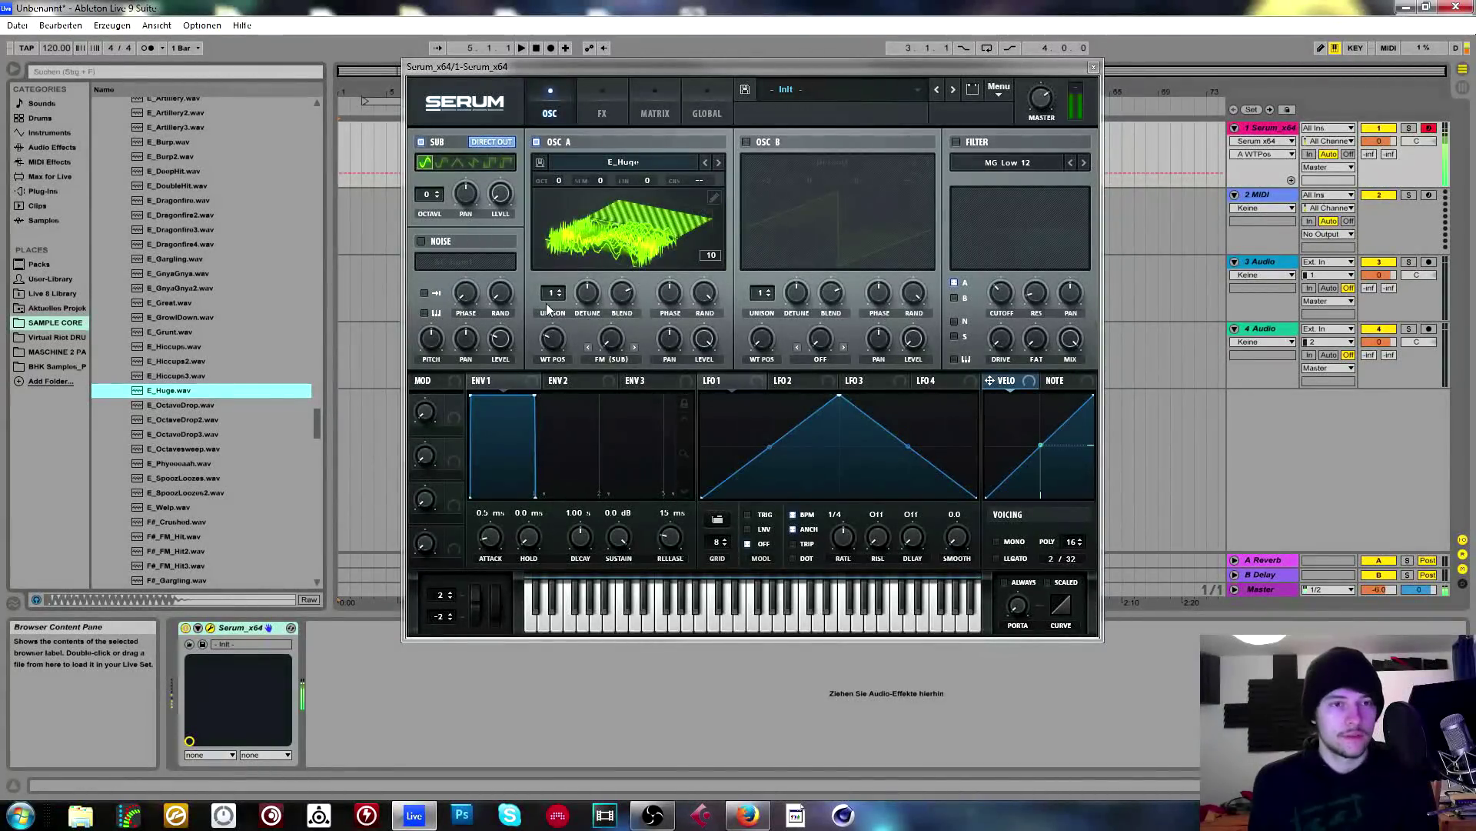
mouse_move(552, 340)
left_mouse_down()
mouse_move(560, 316)
mouse_move(554, 352)
left_mouse_up()
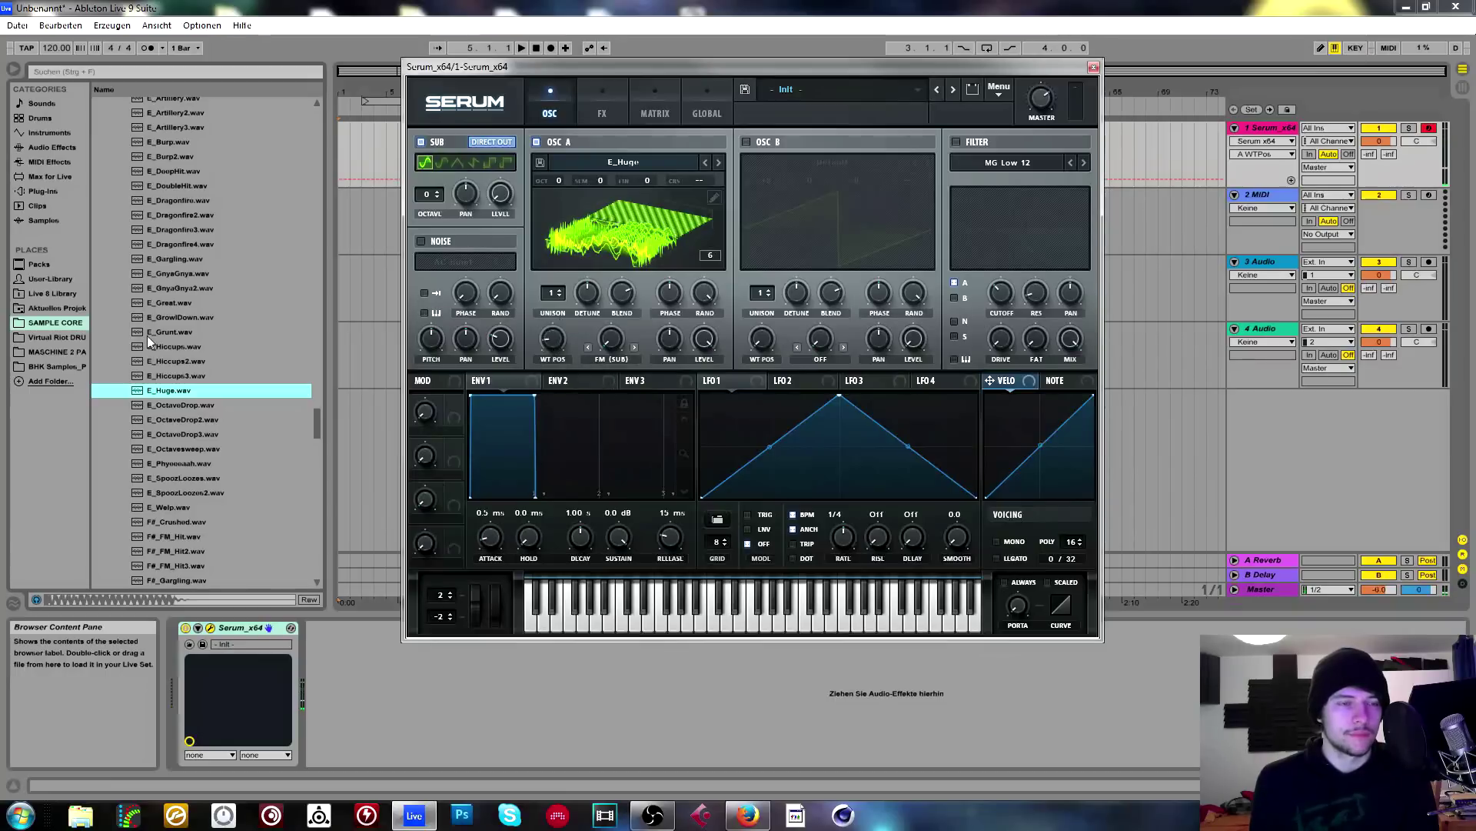
mouse_move(561, 340)
left_mouse_down()
mouse_move(564, 291)
mouse_move(557, 384)
mouse_move(565, 323)
left_mouse_up()
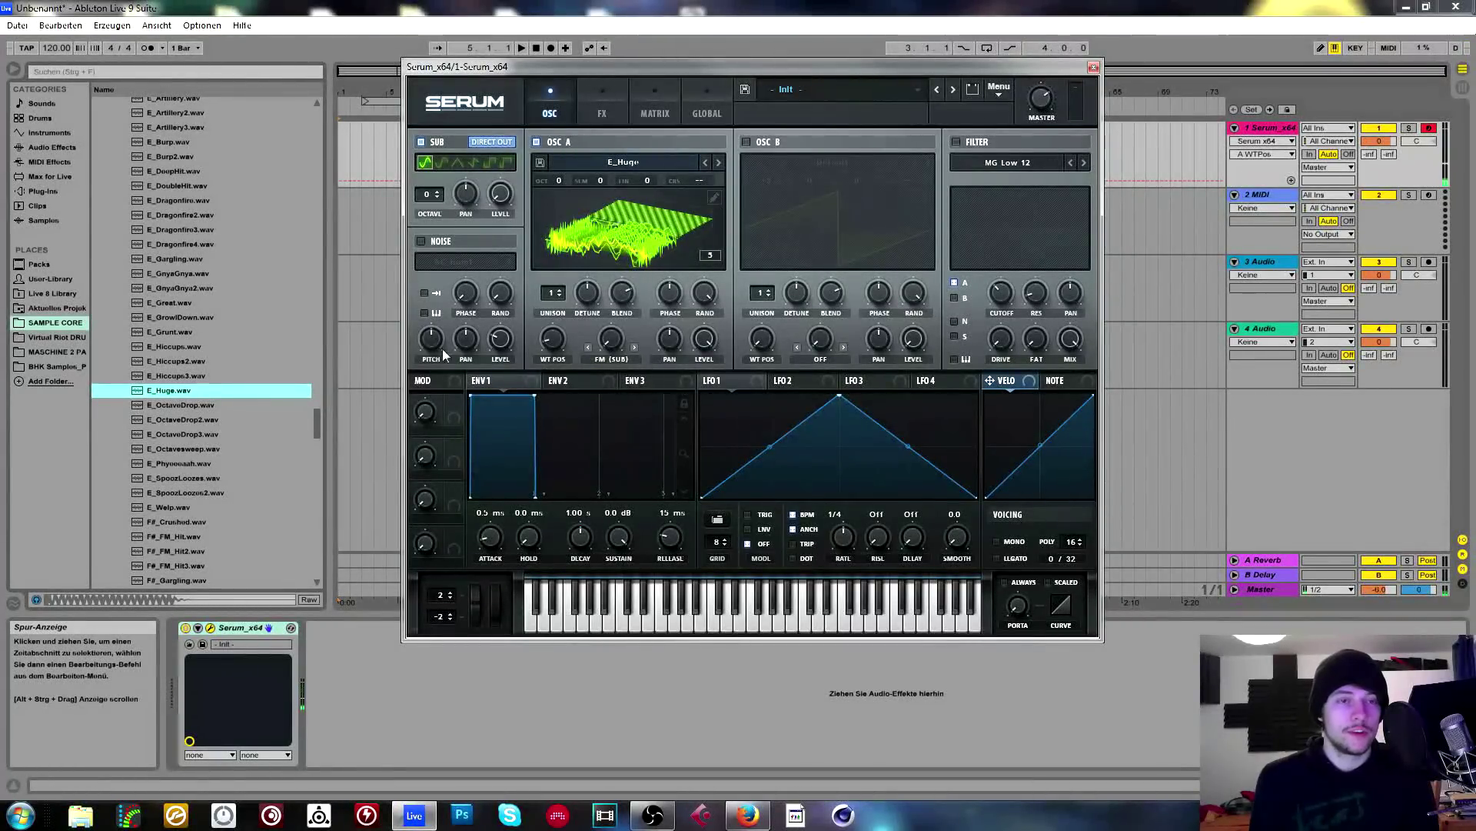
Place E_Huge.wav at the start of the 3 Audio track in the arrangement, with the Serum window moved aside.
left_click_drag(511, 65, 718, 82)
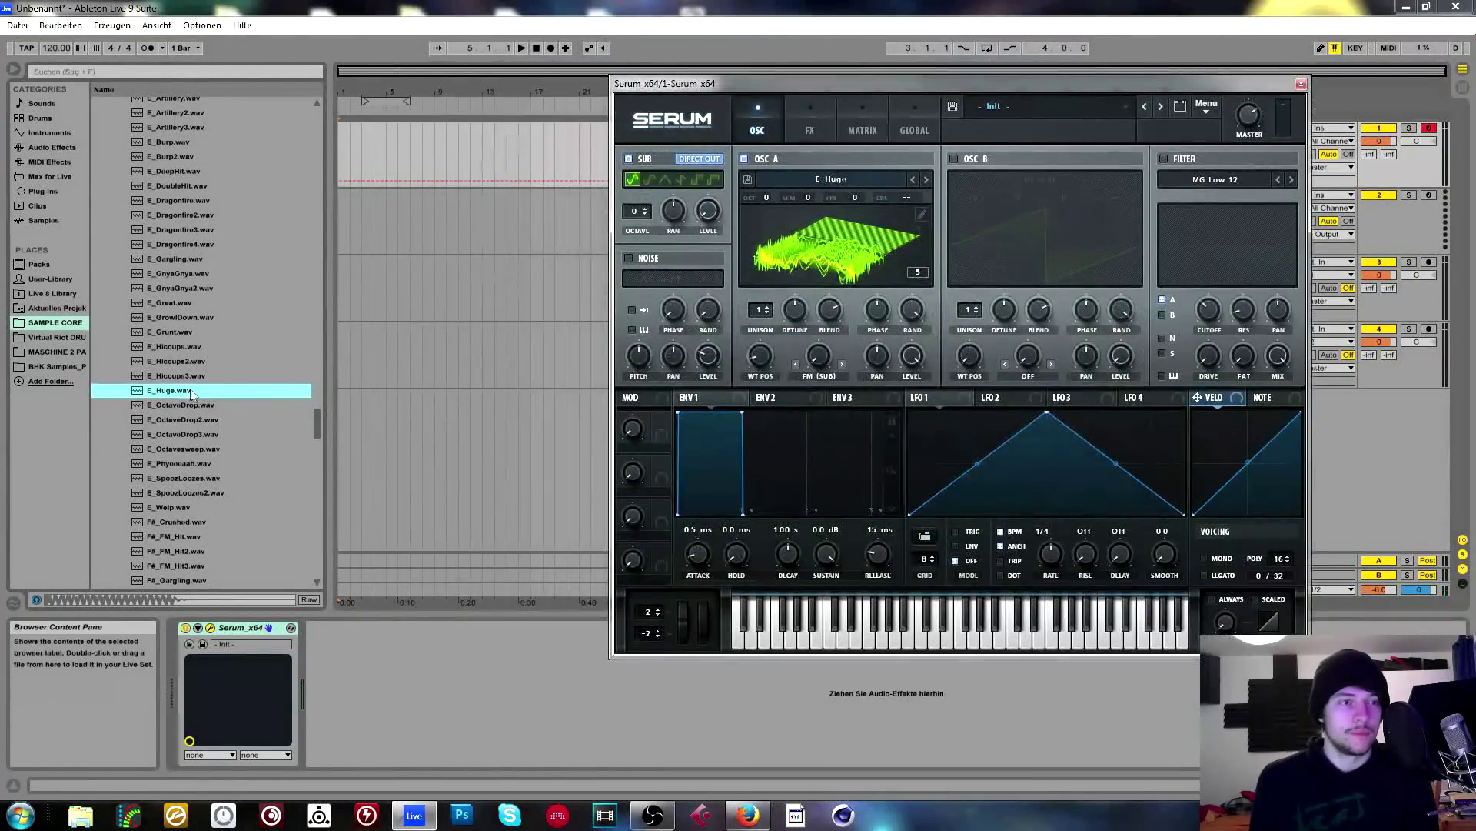
left_click(353, 274)
left_click_drag(354, 91, 354, 281)
left_click_drag(414, 91, 414, 170)
left_click(409, 292)
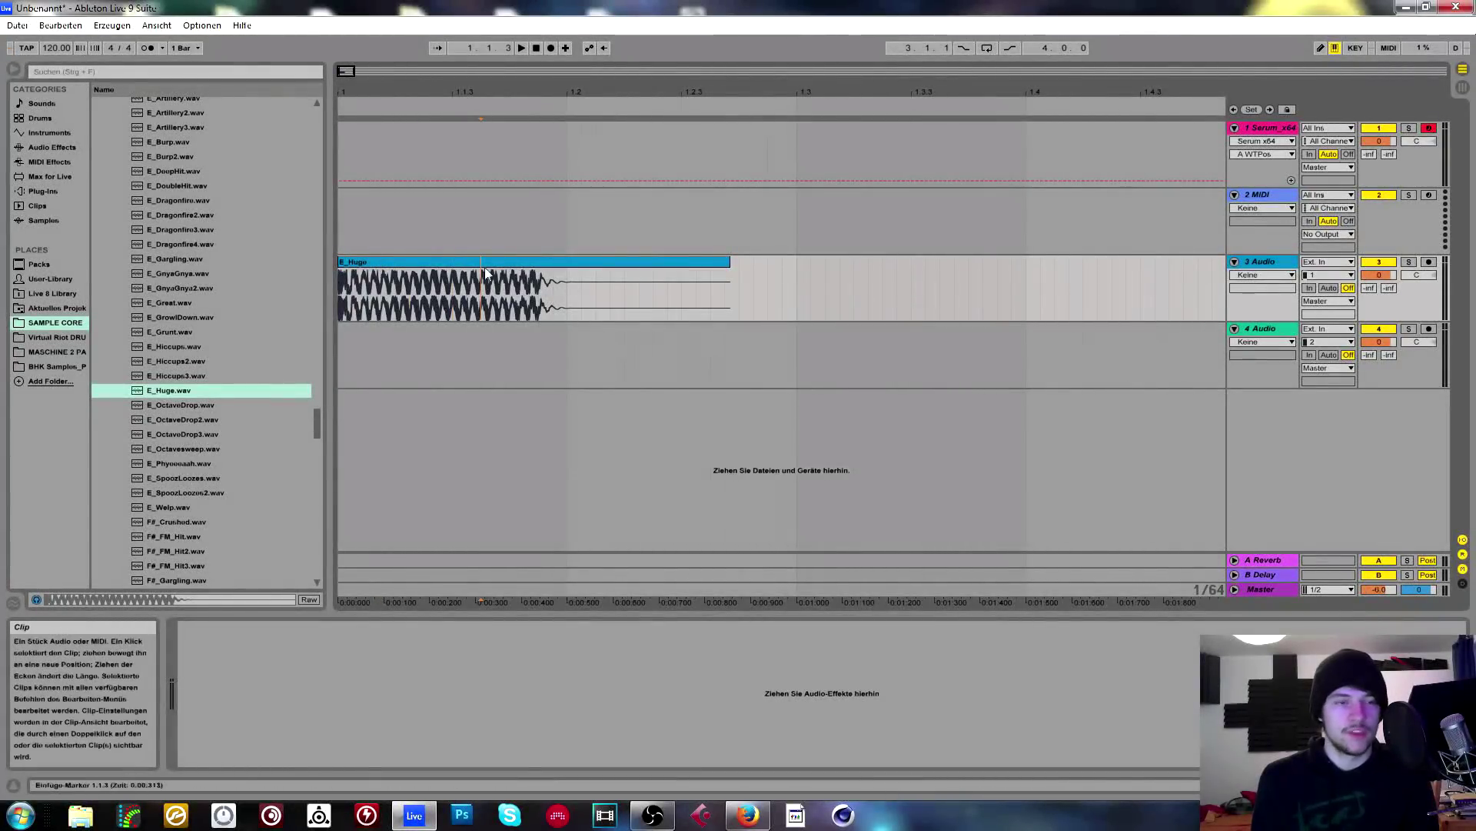
Show Serum again and scrub through the E_Huge frames in oscillator A's wavetable editor before closing it.
double_click(1281, 129)
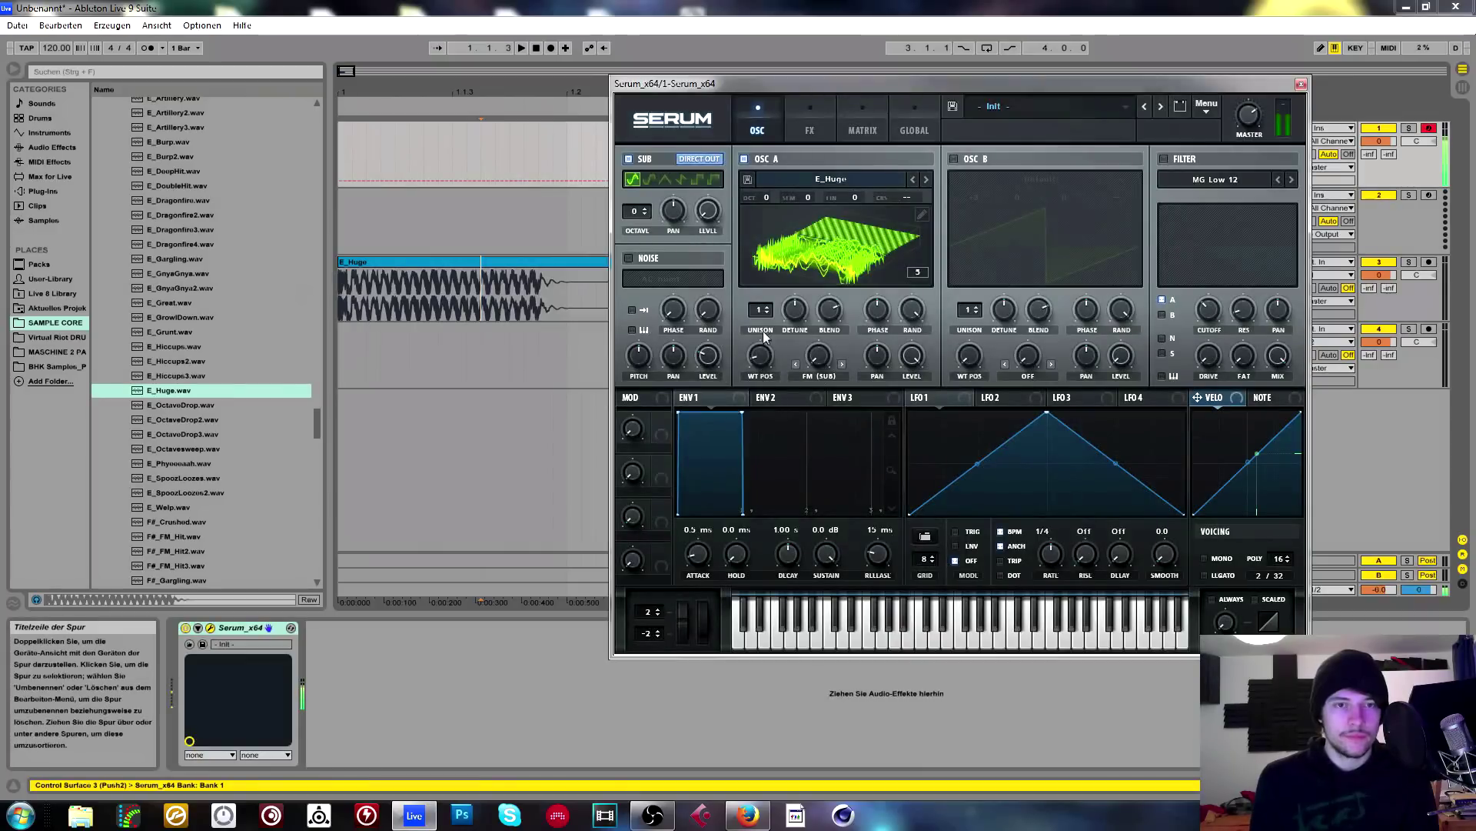
left_click(922, 215)
left_click_drag(651, 553, 963, 558)
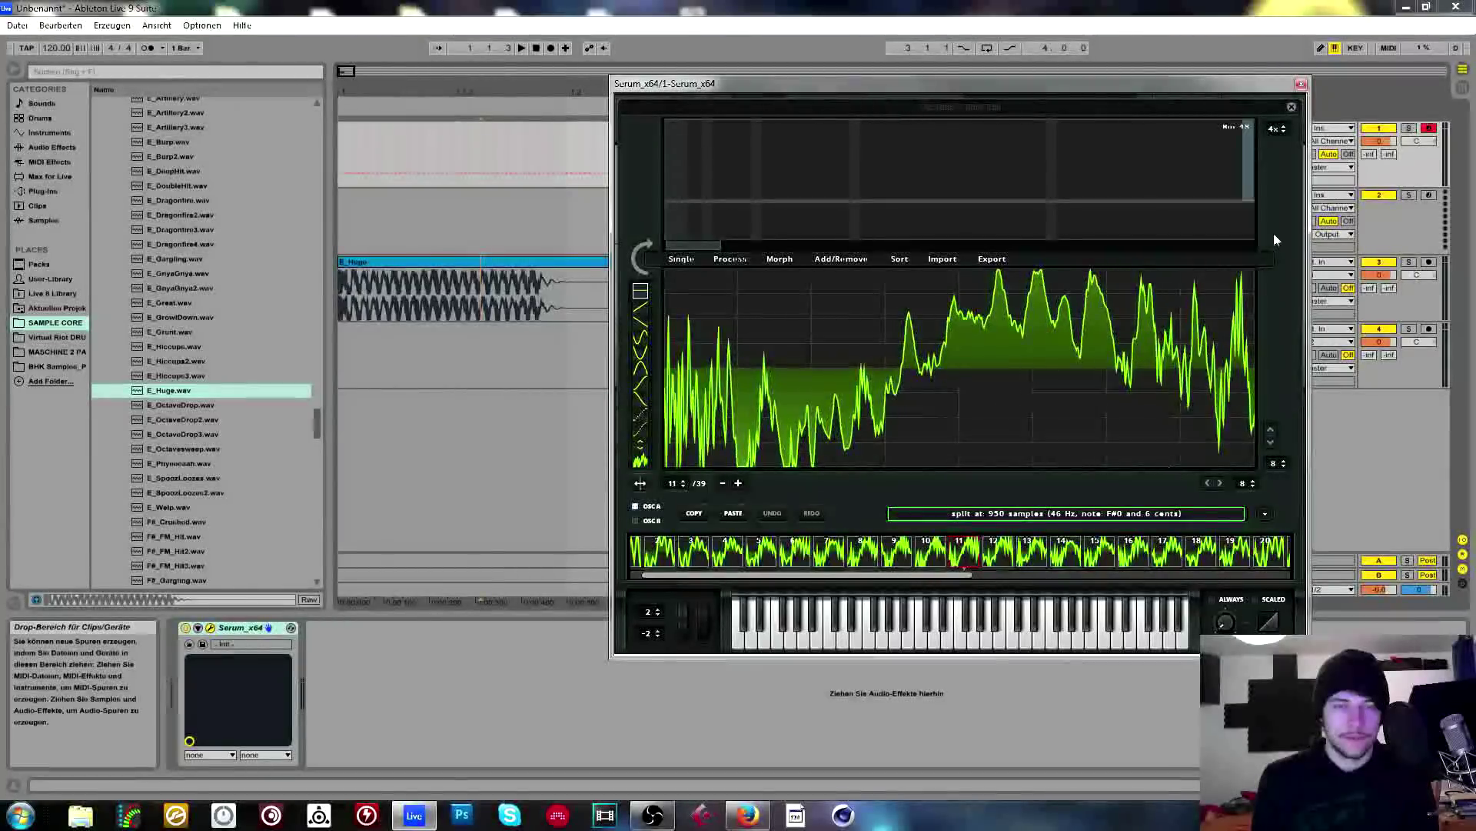
left_click(1291, 107)
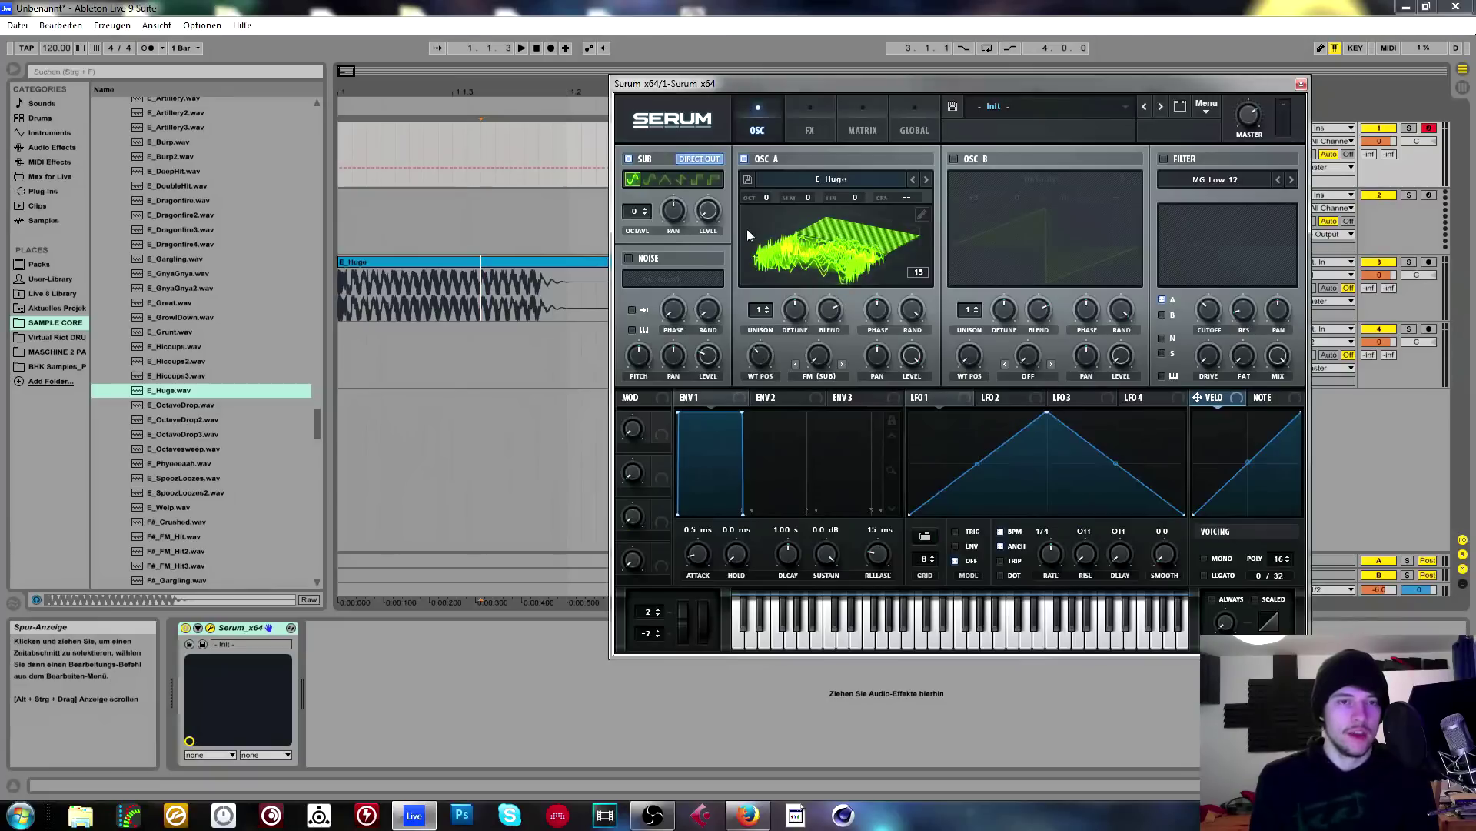
Reopen oscillator A's wavetable editor and review its audio import options without choosing one.
left_click(922, 216)
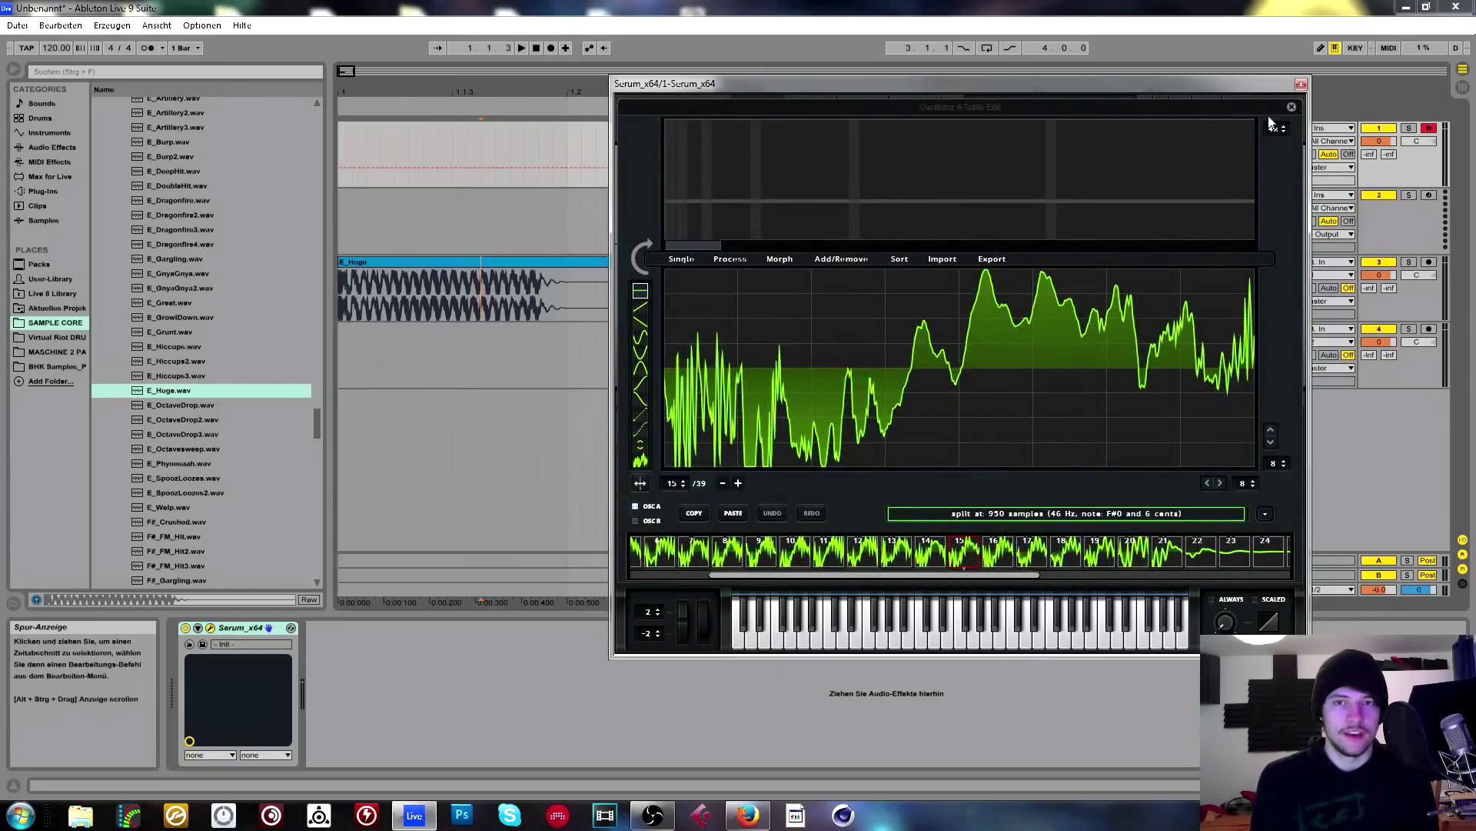
left_click(1293, 106)
left_click(922, 216)
left_click(942, 259)
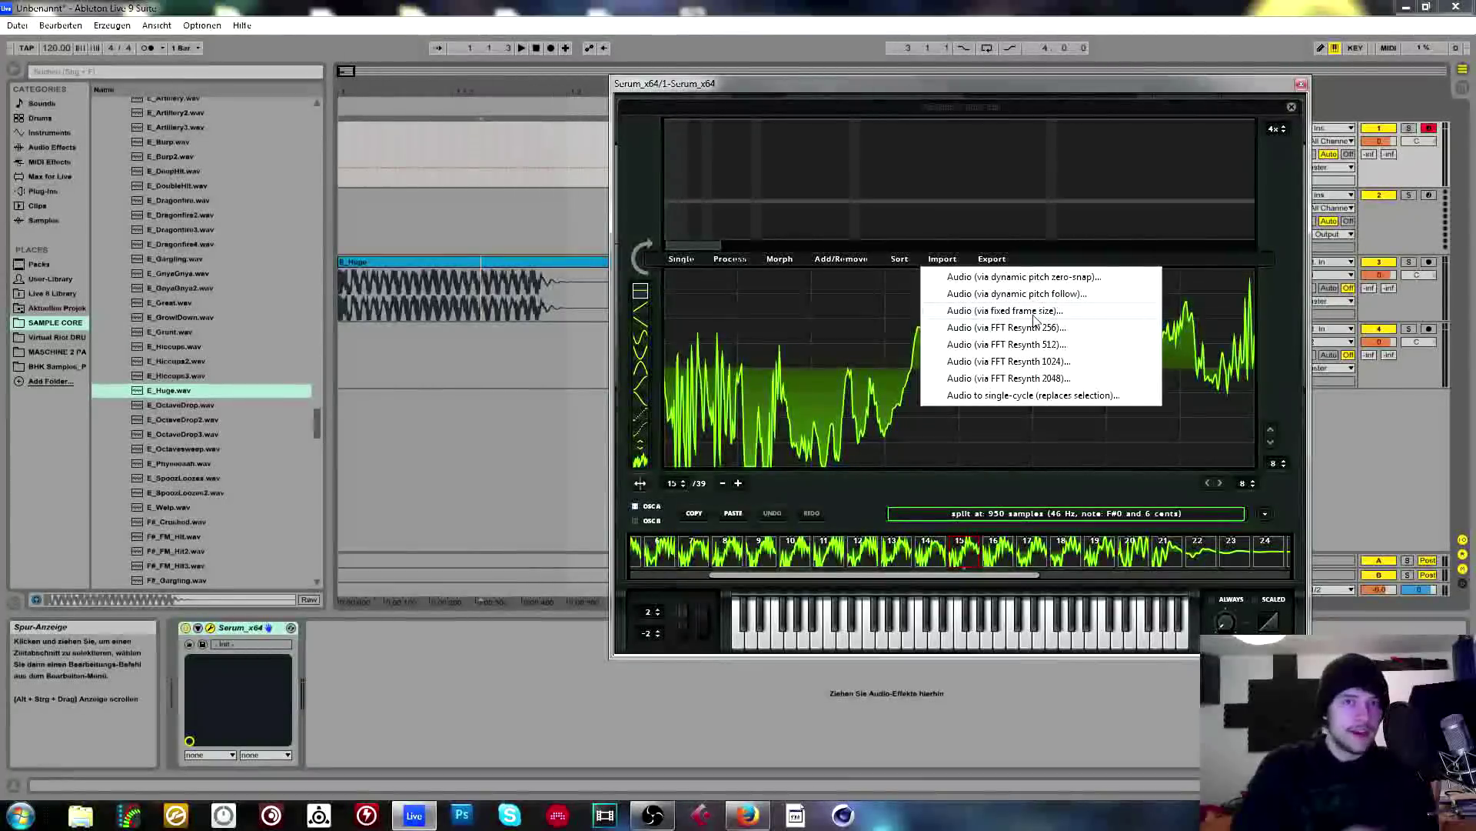
left_click(869, 116)
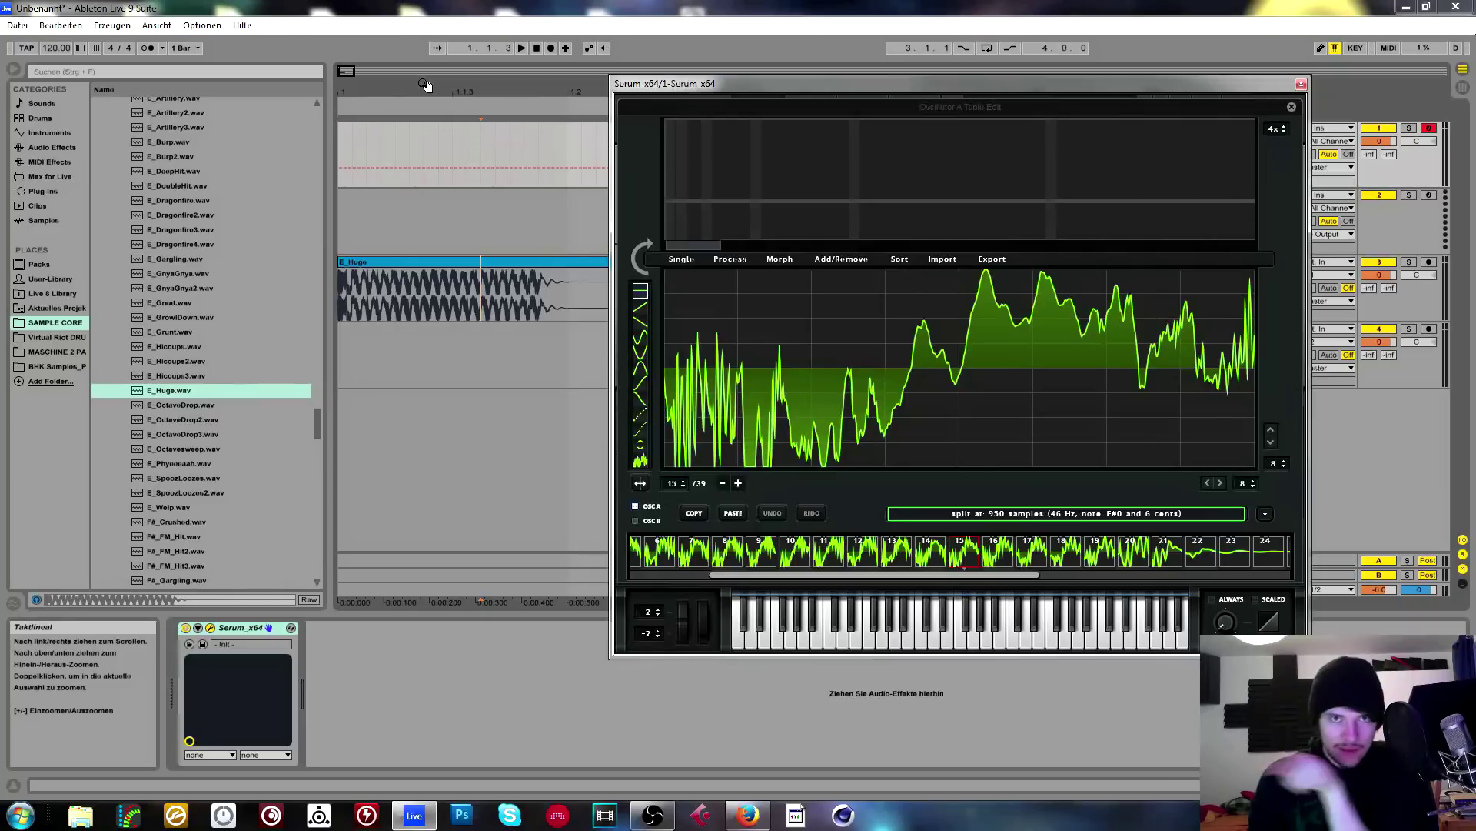
Move the Serum window aside and enlarge the 3 Audio track to examine the E_Huge waveform closely.
left_click_drag(420, 85, 420, 231)
left_click_drag(696, 87, 1432, 95)
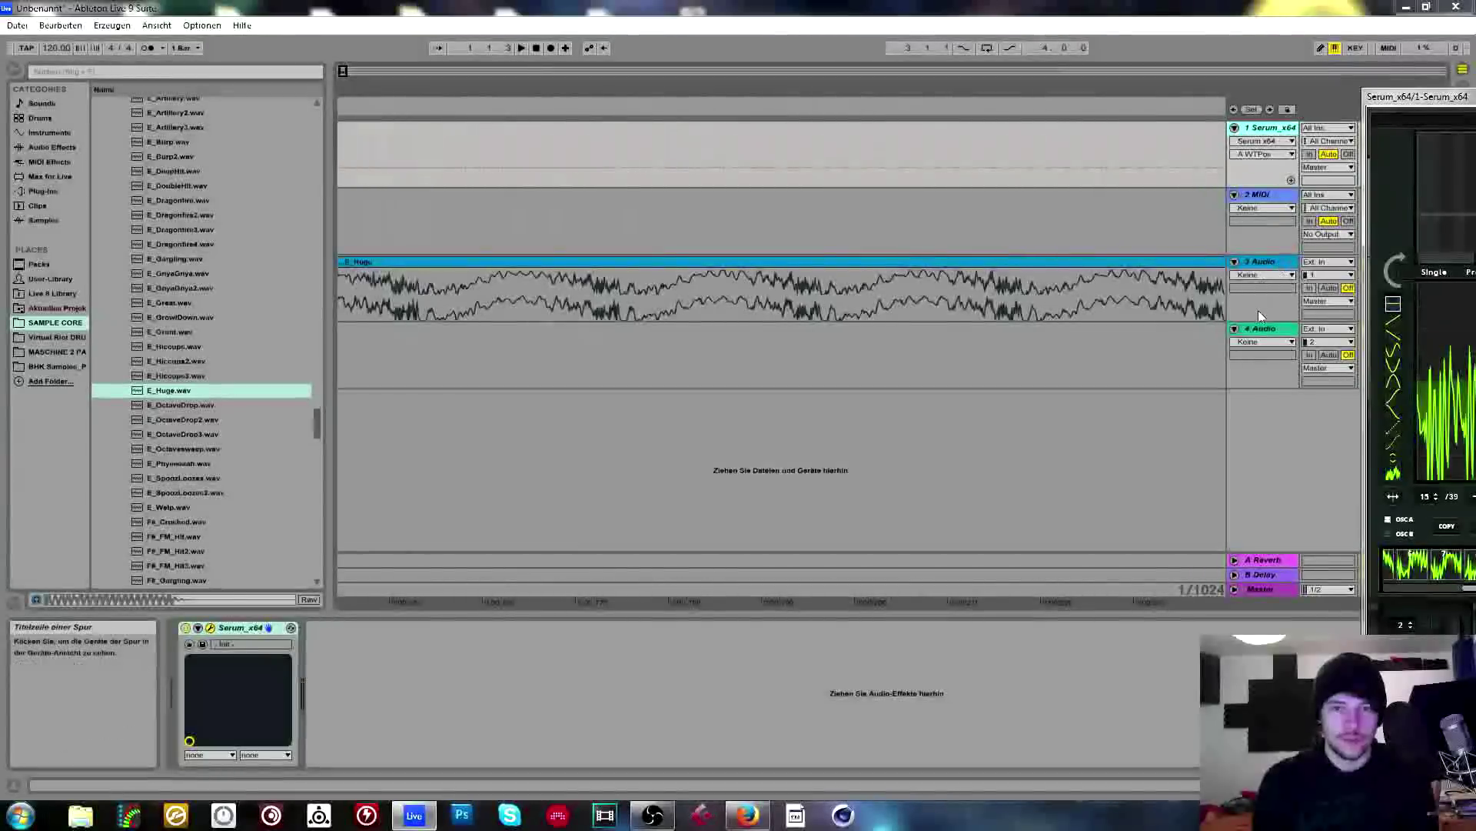
left_click(1260, 329)
left_click(1259, 321)
left_click_drag(1258, 321, 1259, 550)
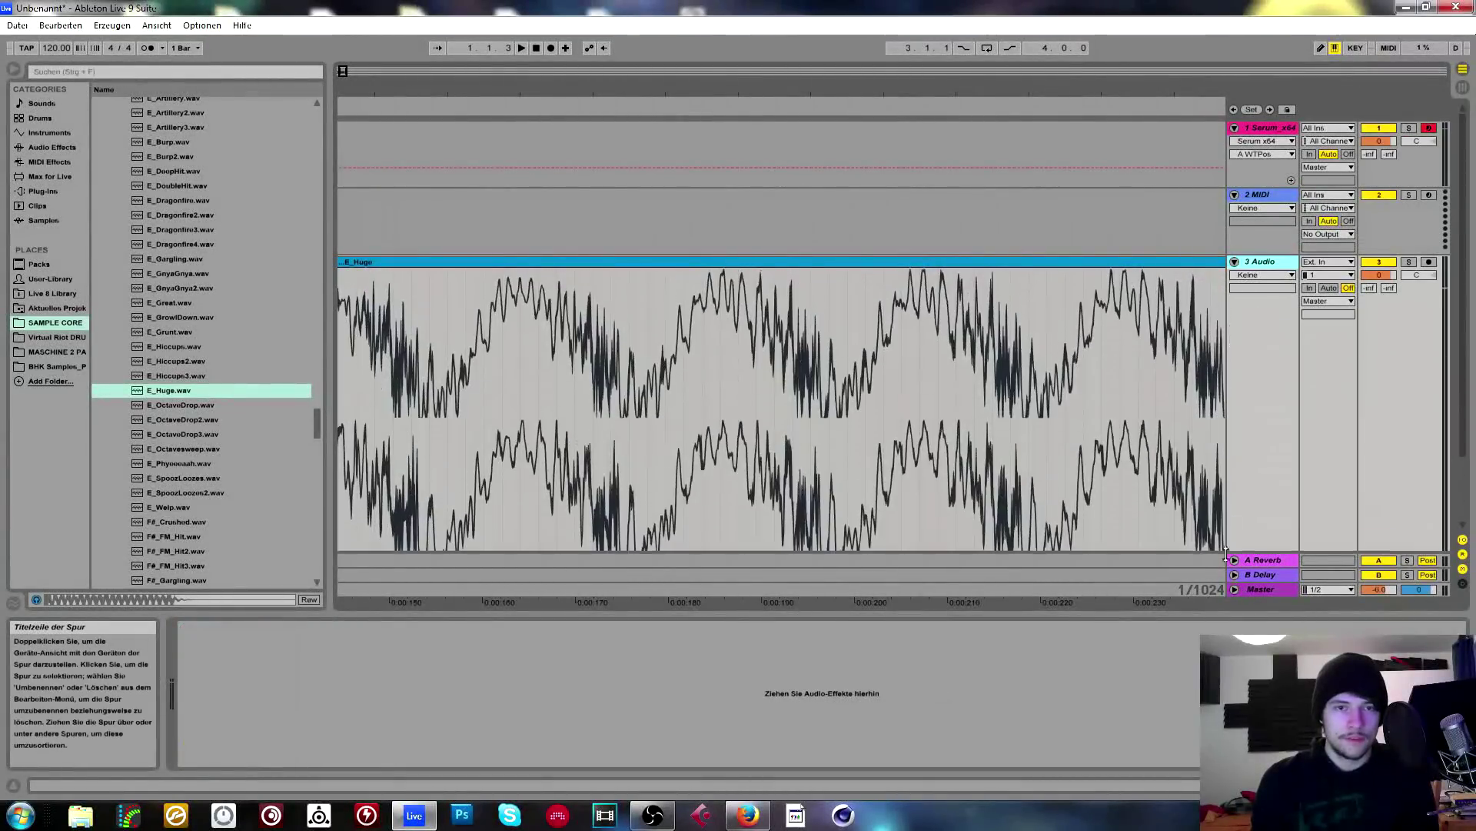
mouse_move(723, 94)
left_mouse_down()
mouse_move(727, 192)
mouse_move(731, 92)
left_mouse_up()
Open the E_Huge clip in the sample view, examine its waveform in detail, and return to the device view.
double_click(923, 295)
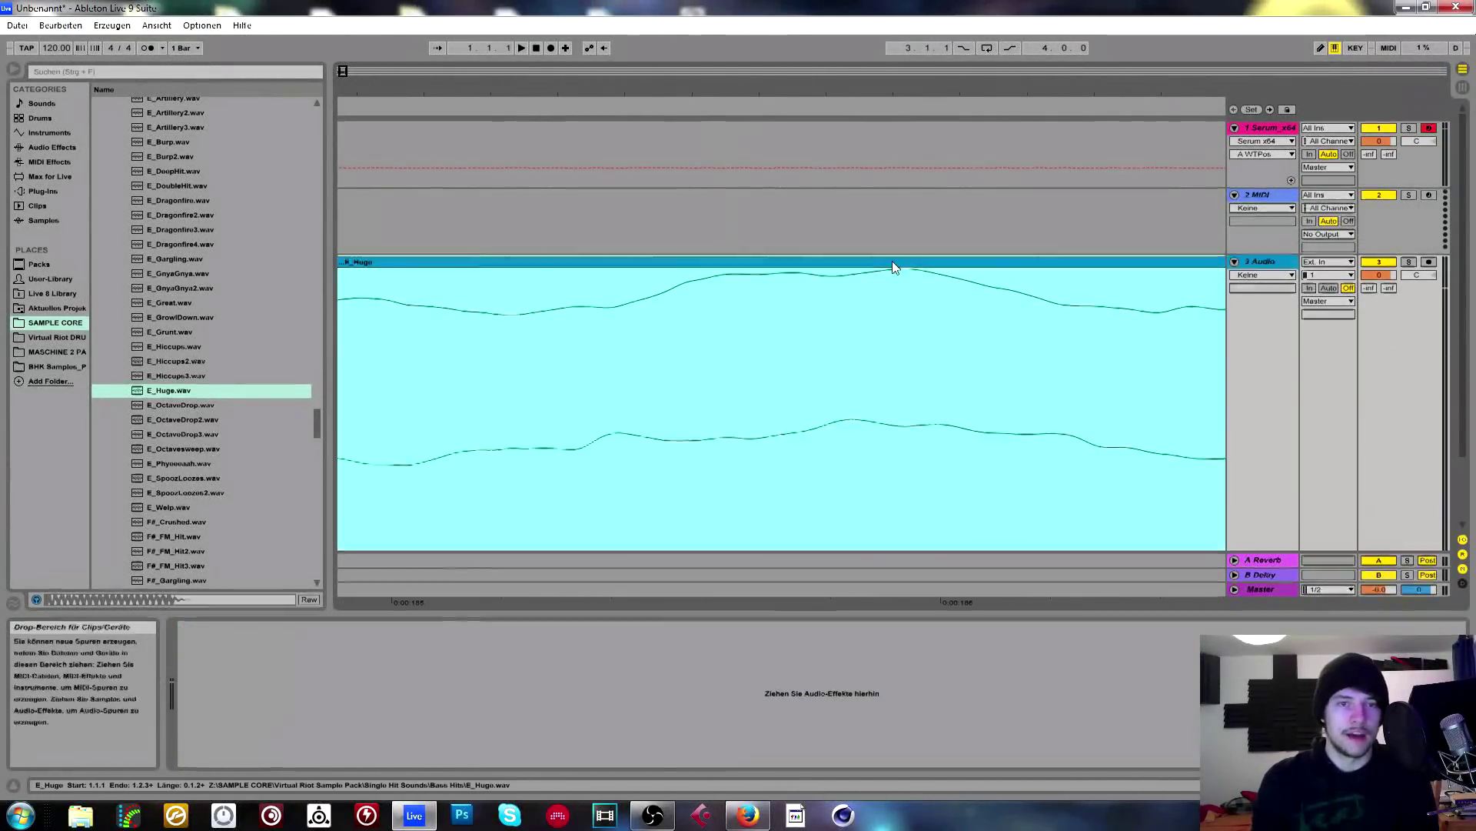
left_click_drag(704, 400, 707, 522)
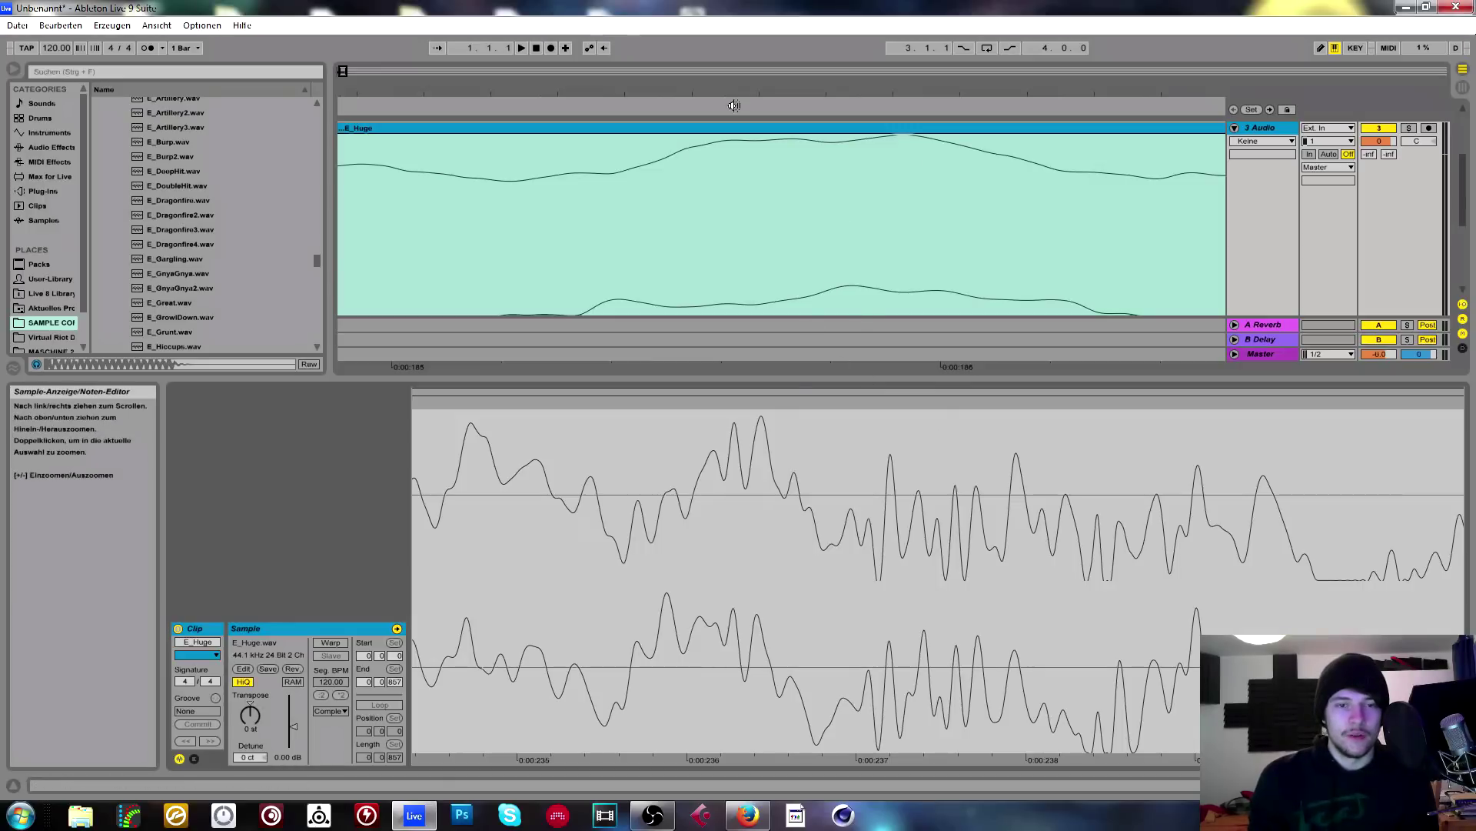
left_click_drag(720, 99, 654, 223)
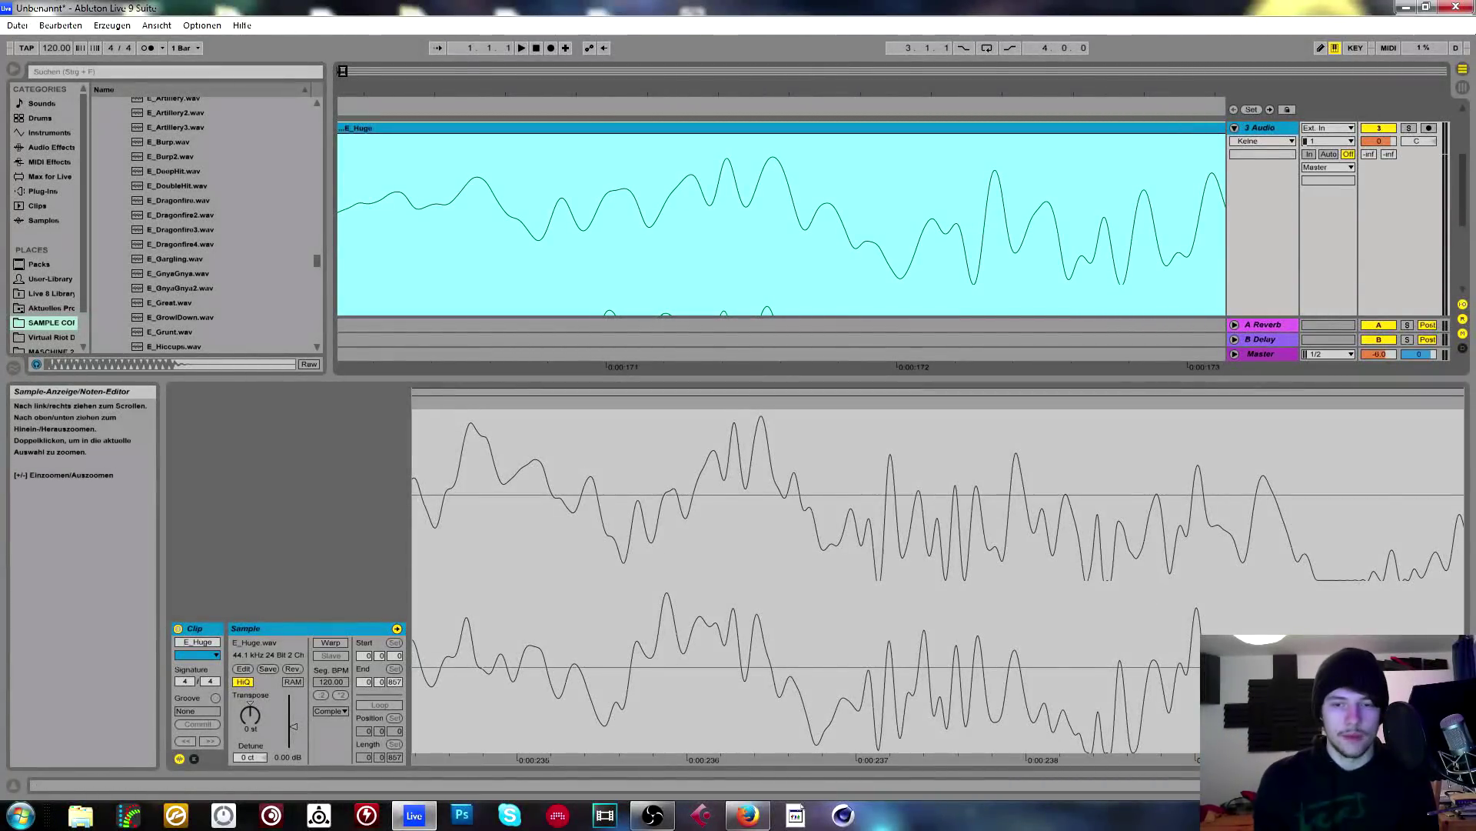
left_click_drag(708, 538, 600, 531)
left_click_drag(1149, 93, 1145, 16)
key("shift+Tab")
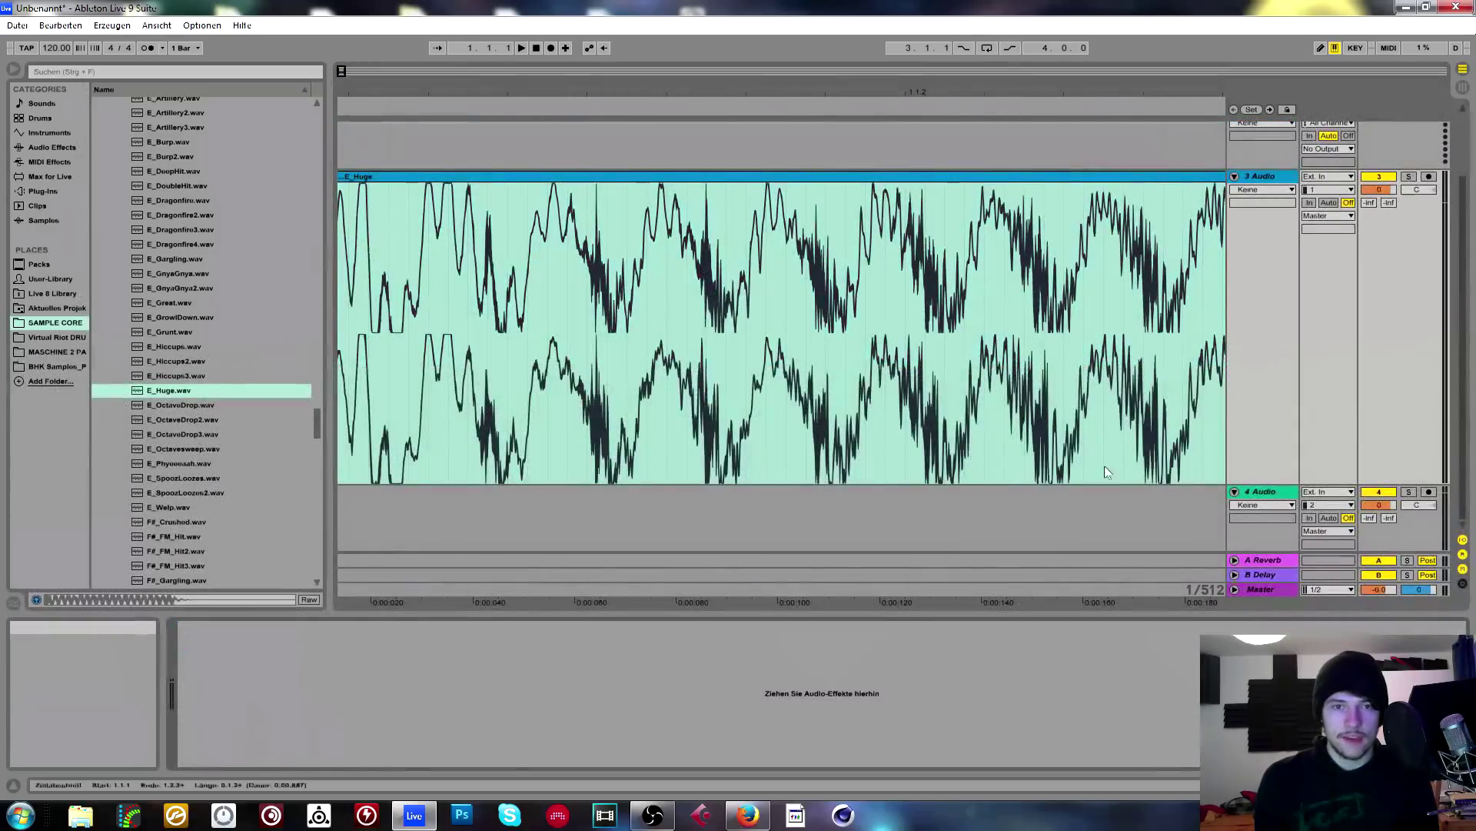
scroll(1170, 231, "up", 3)
Bring Serum's wavetable editor back over the arrangement and review the audio import methods without importing anything.
left_click(1265, 128)
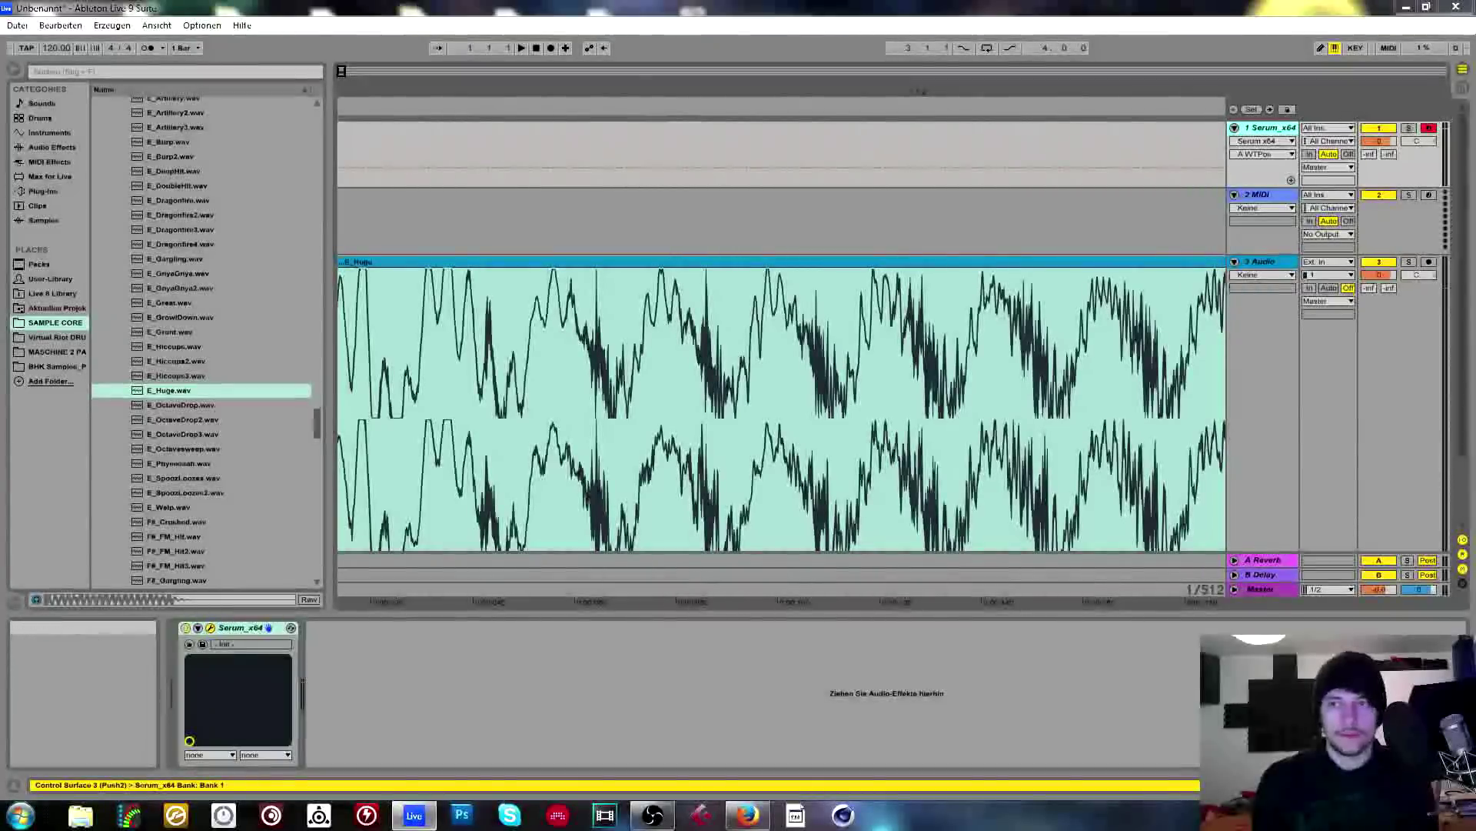
left_click(210, 628)
left_click_drag(685, 98, 593, 75)
left_click(758, 251)
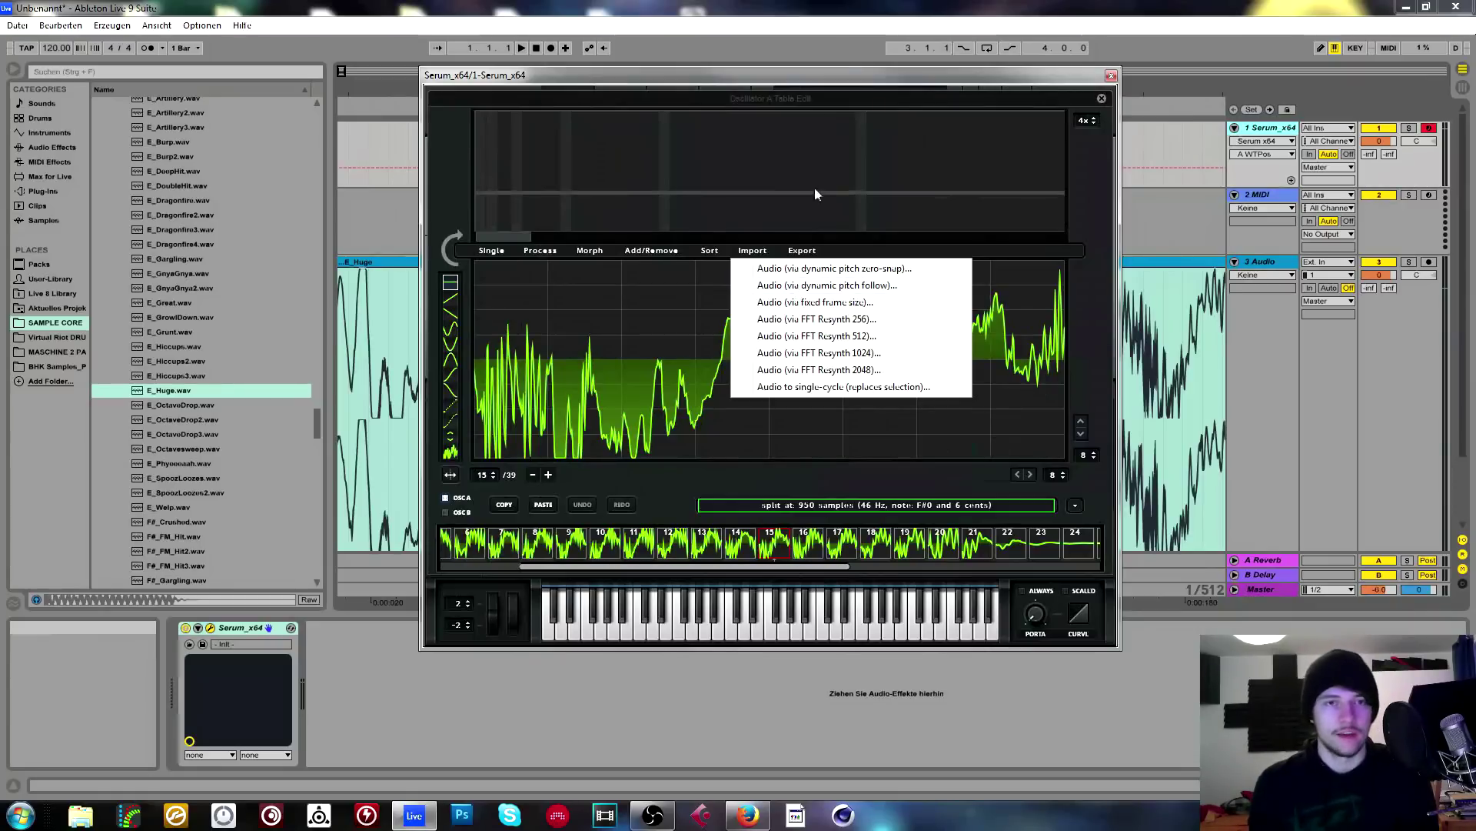
left_click(811, 74)
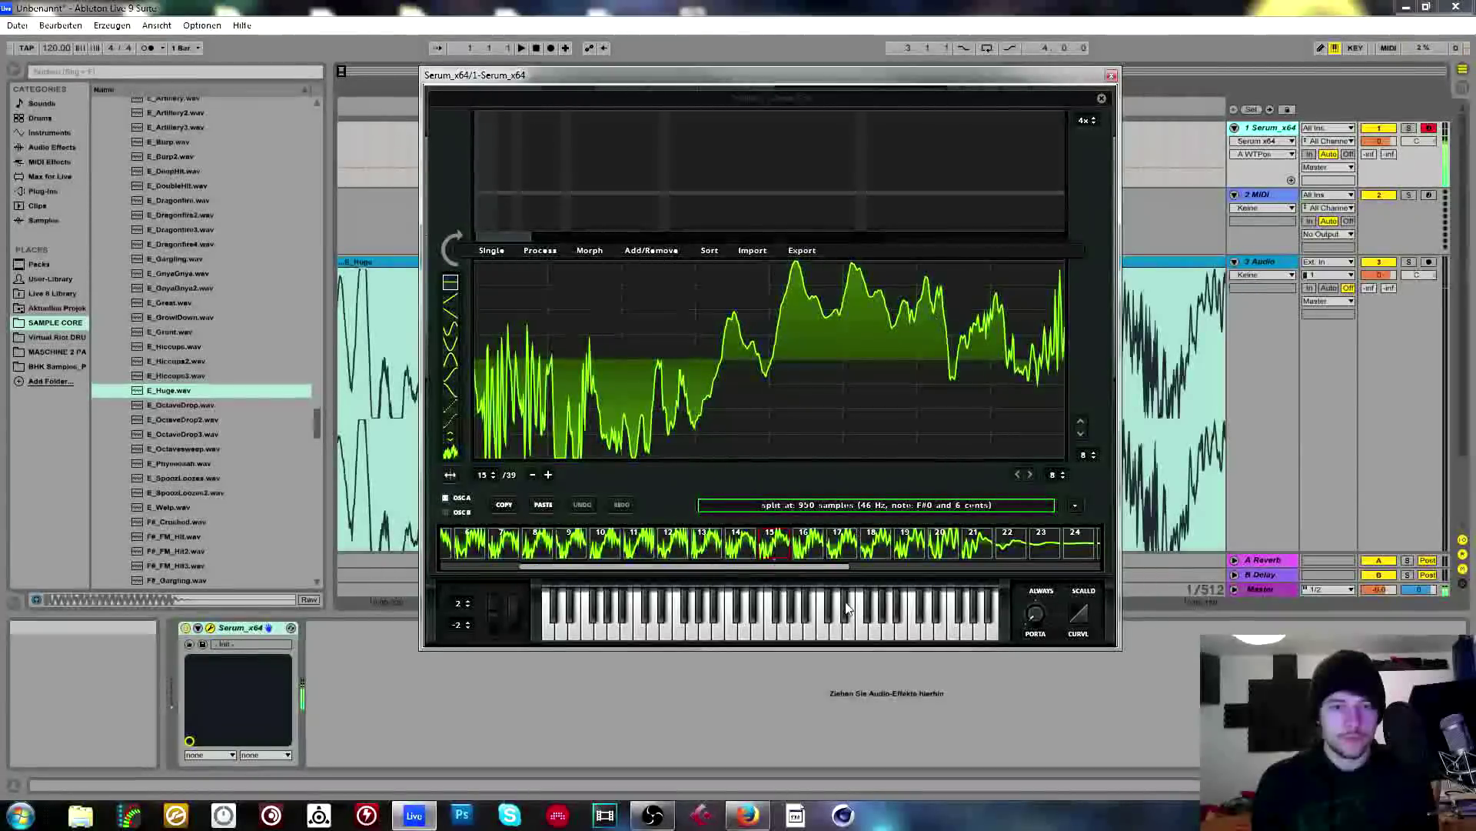
Select frame 21 in oscillator A's wavetable and remove every frame from it to the end.
left_click_drag(817, 568, 926, 559)
left_click(782, 546)
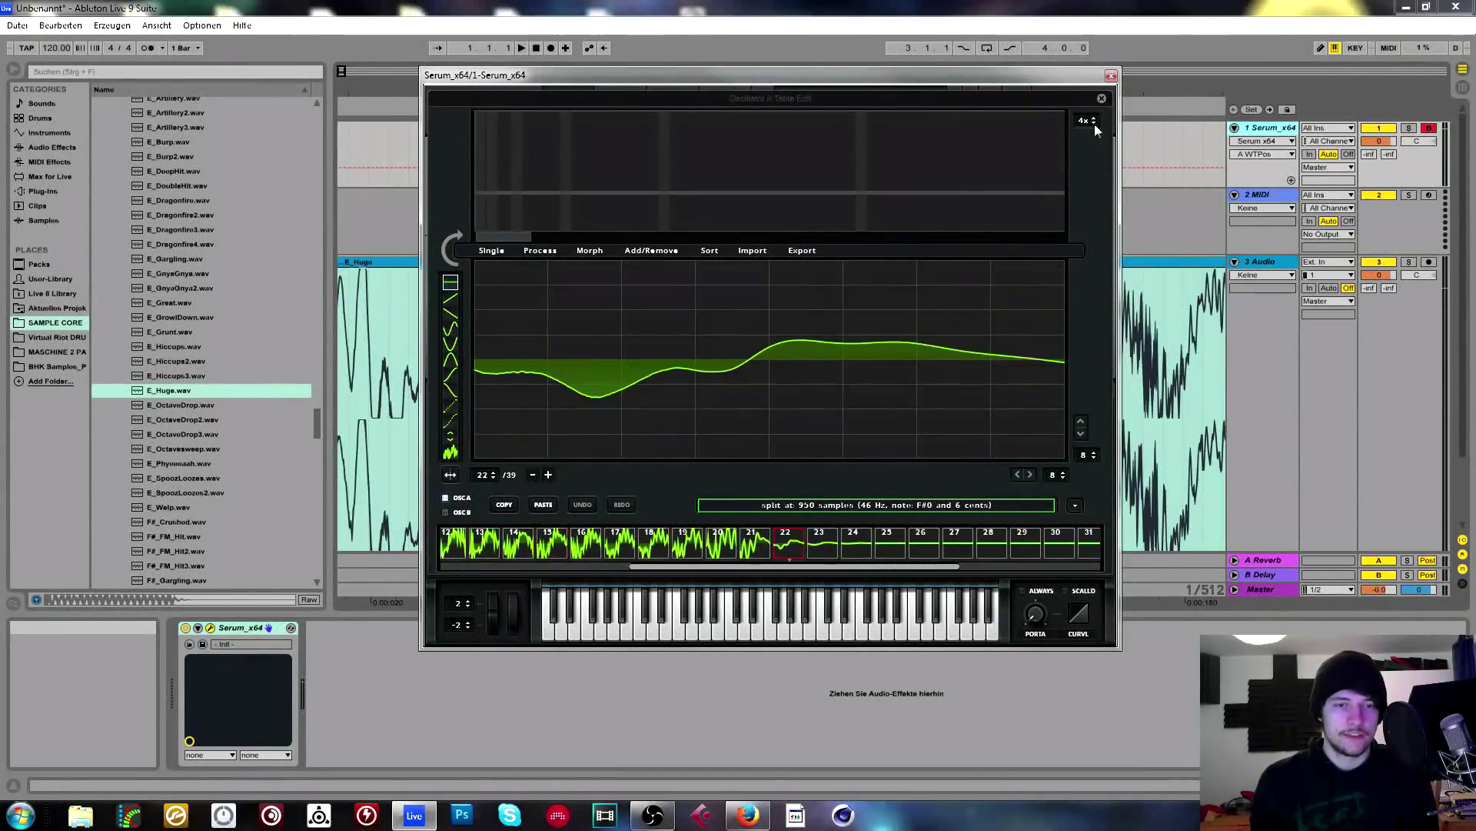
left_click(749, 545)
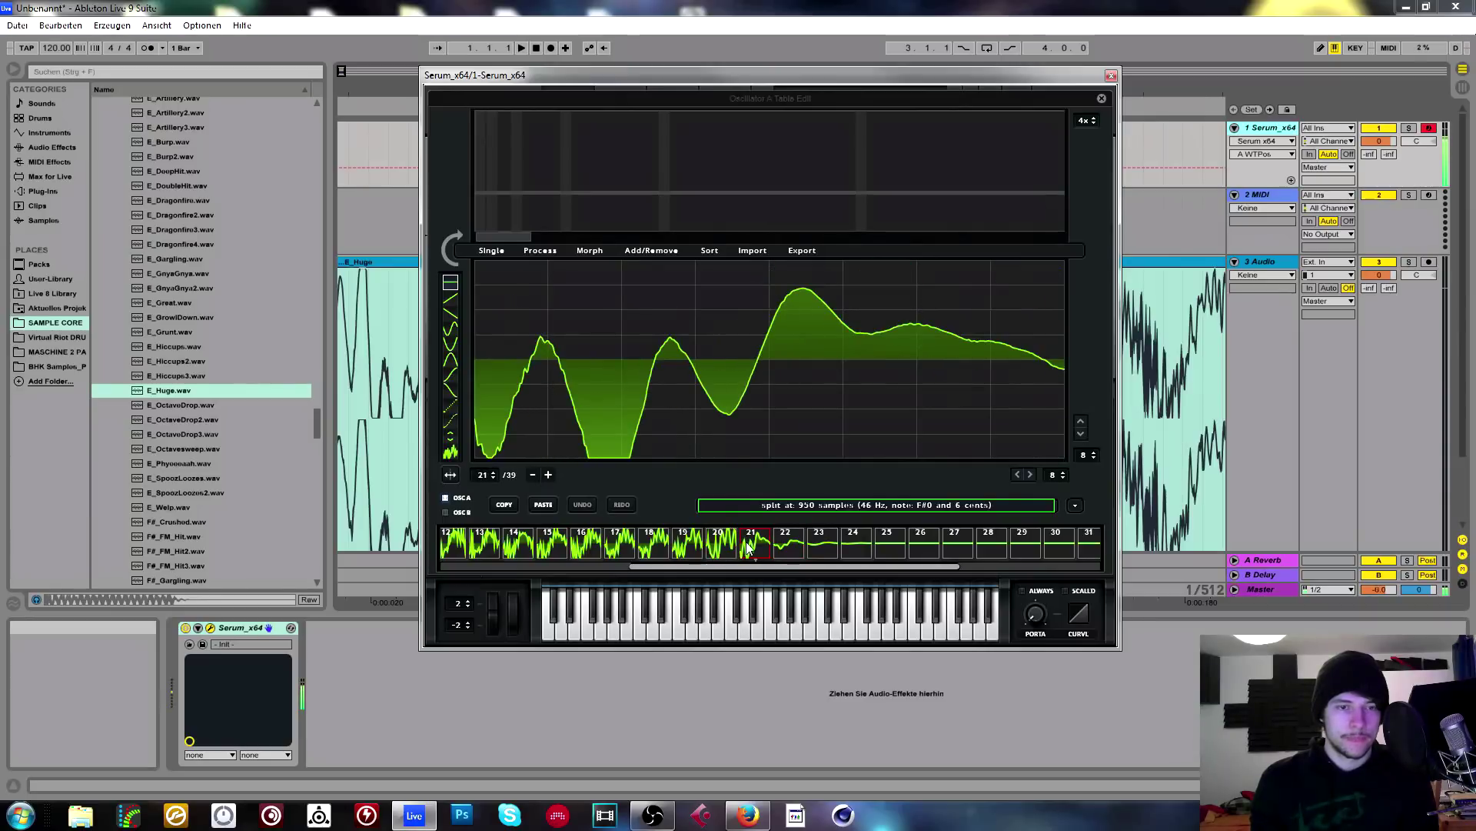
left_click(651, 251)
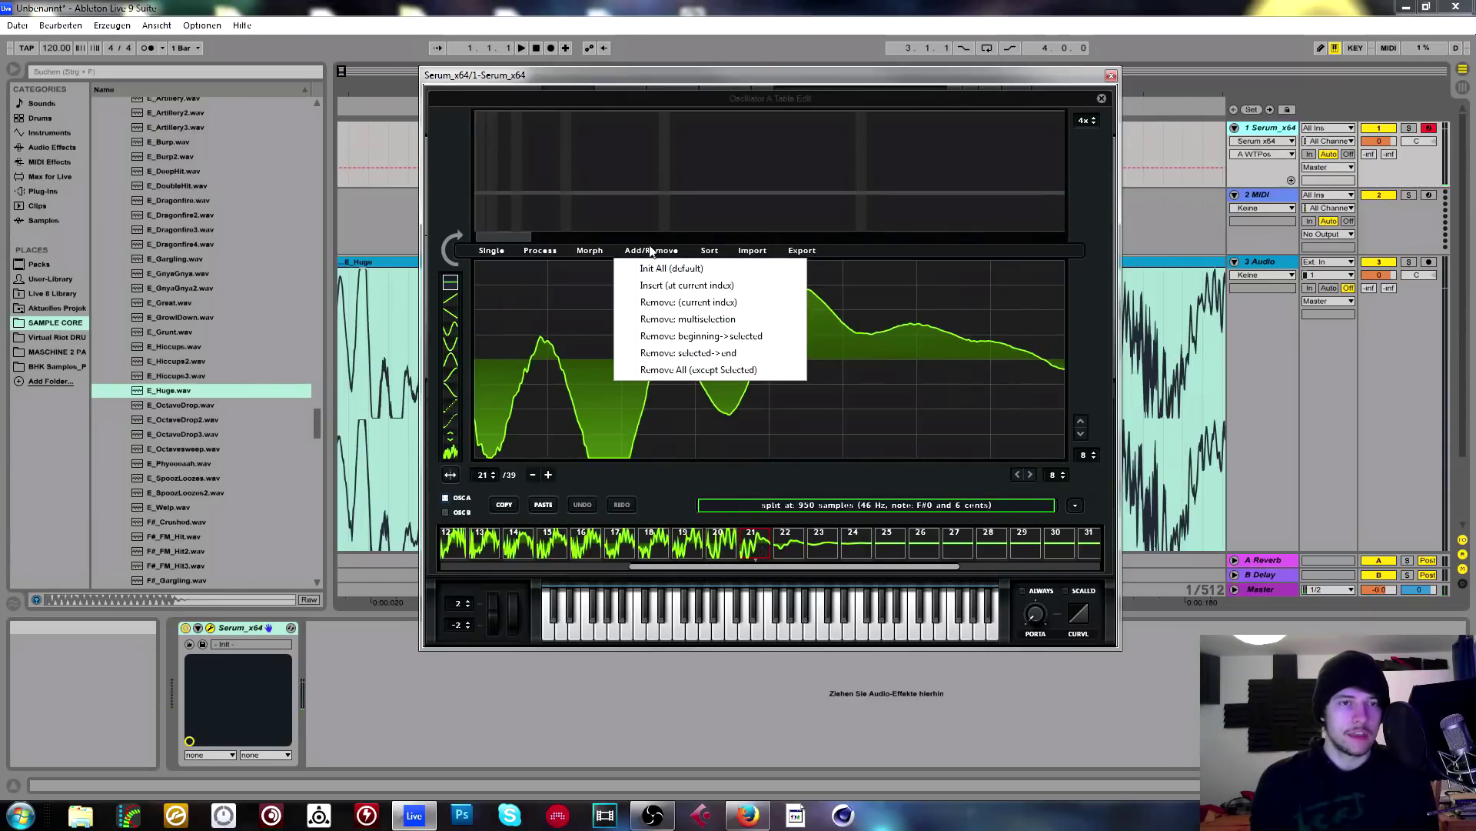
left_click(708, 354)
left_click_drag(926, 566, 859, 566)
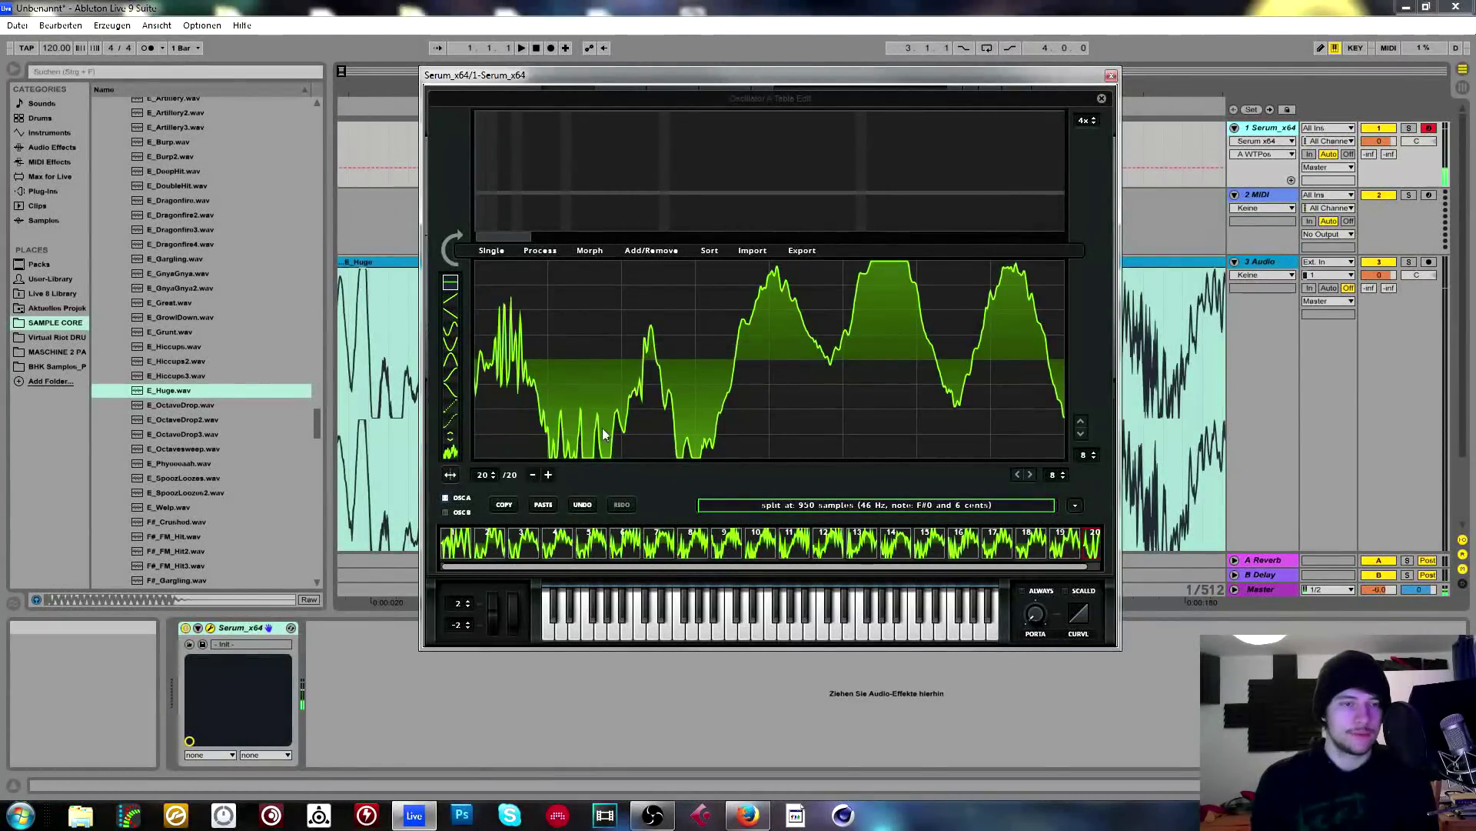
Audition the shortened wavetable by sweeping oscillator A's wavetable position, and review the wavetable editor's morph options without applying one.
left_click(1101, 99)
mouse_move(562, 348)
left_mouse_down()
mouse_move(562, 502)
mouse_move(576, 371)
left_mouse_up()
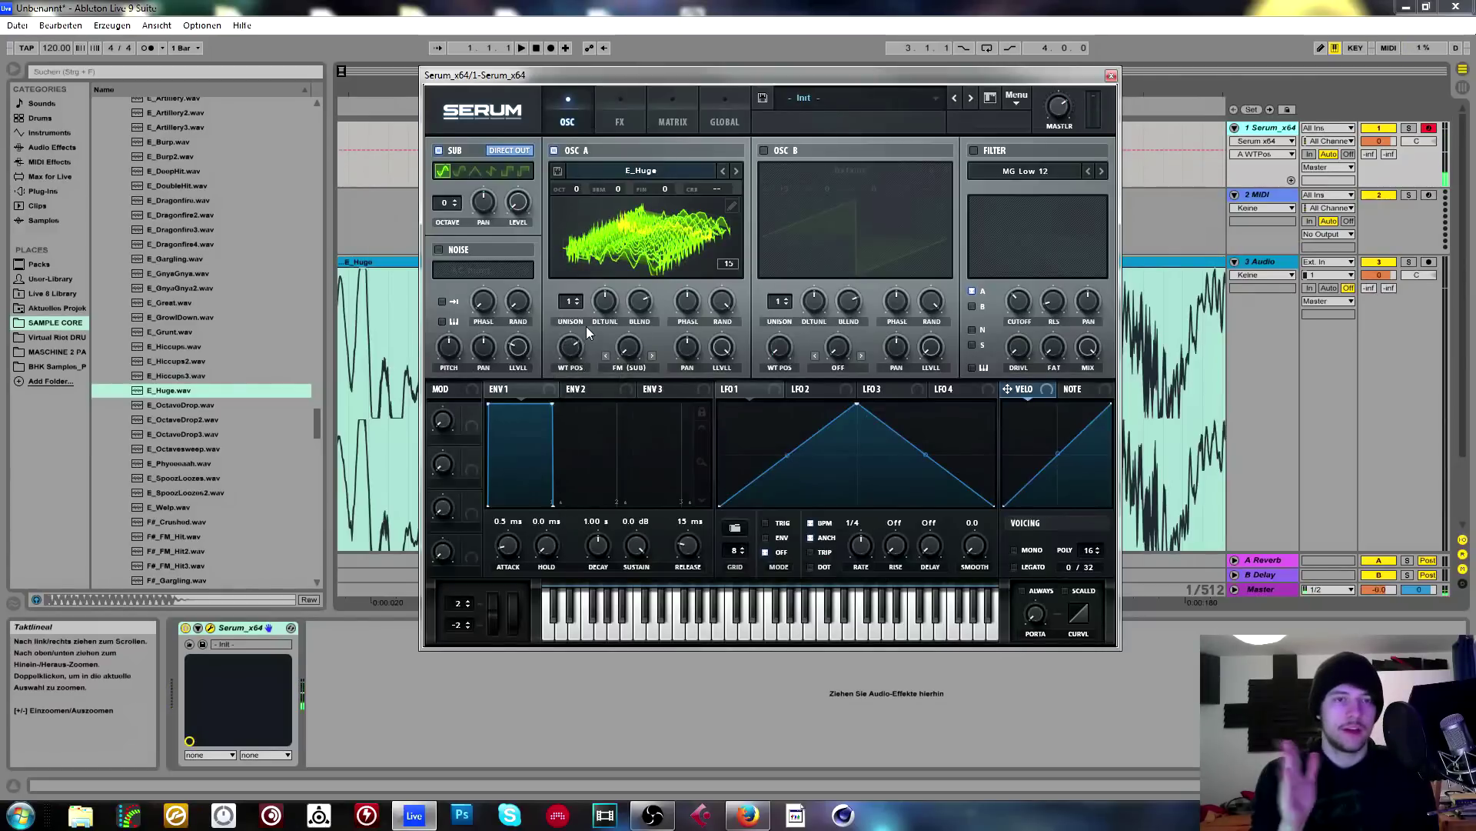
left_click(731, 204)
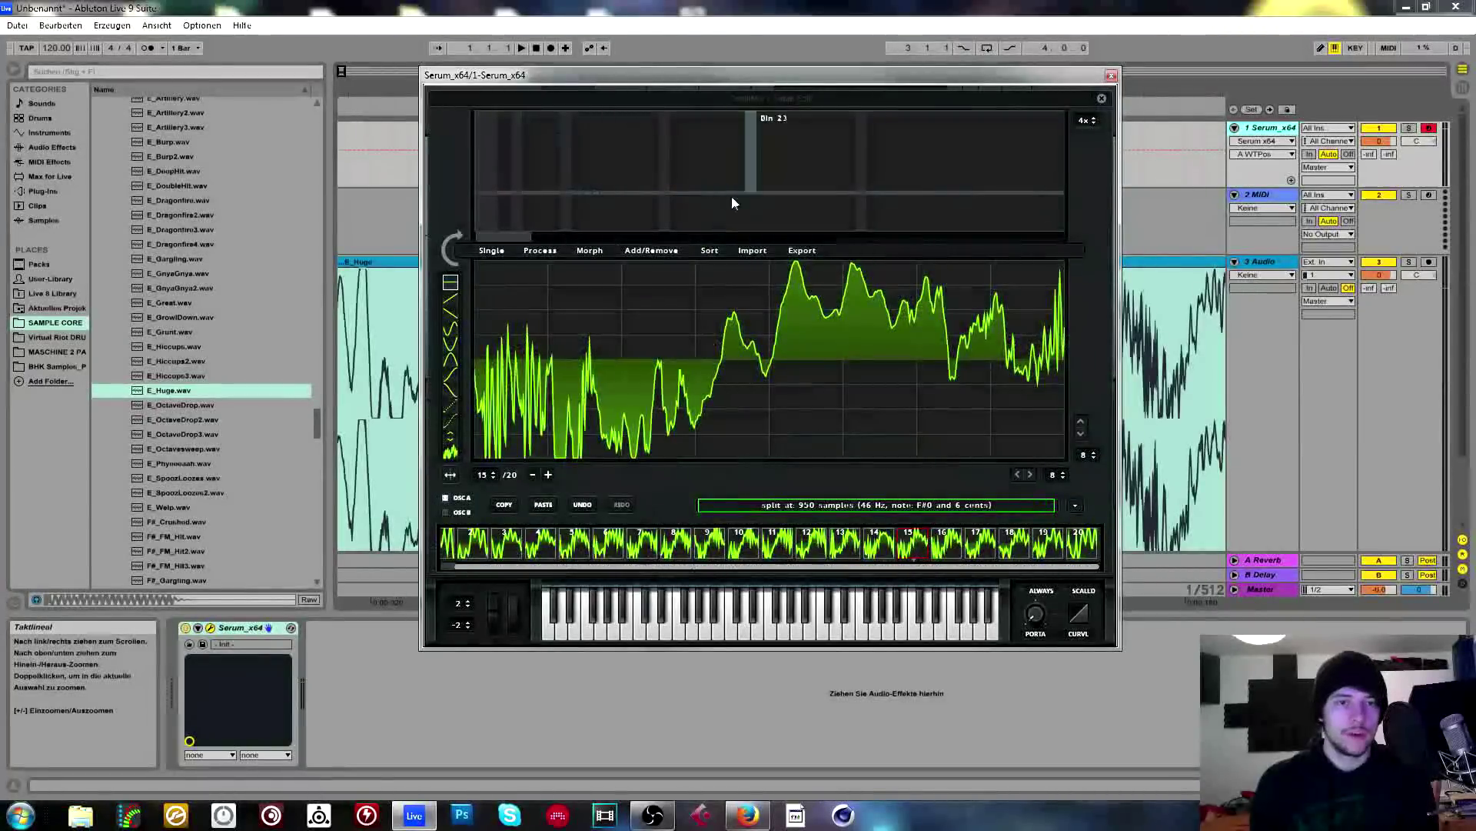
left_click(590, 253)
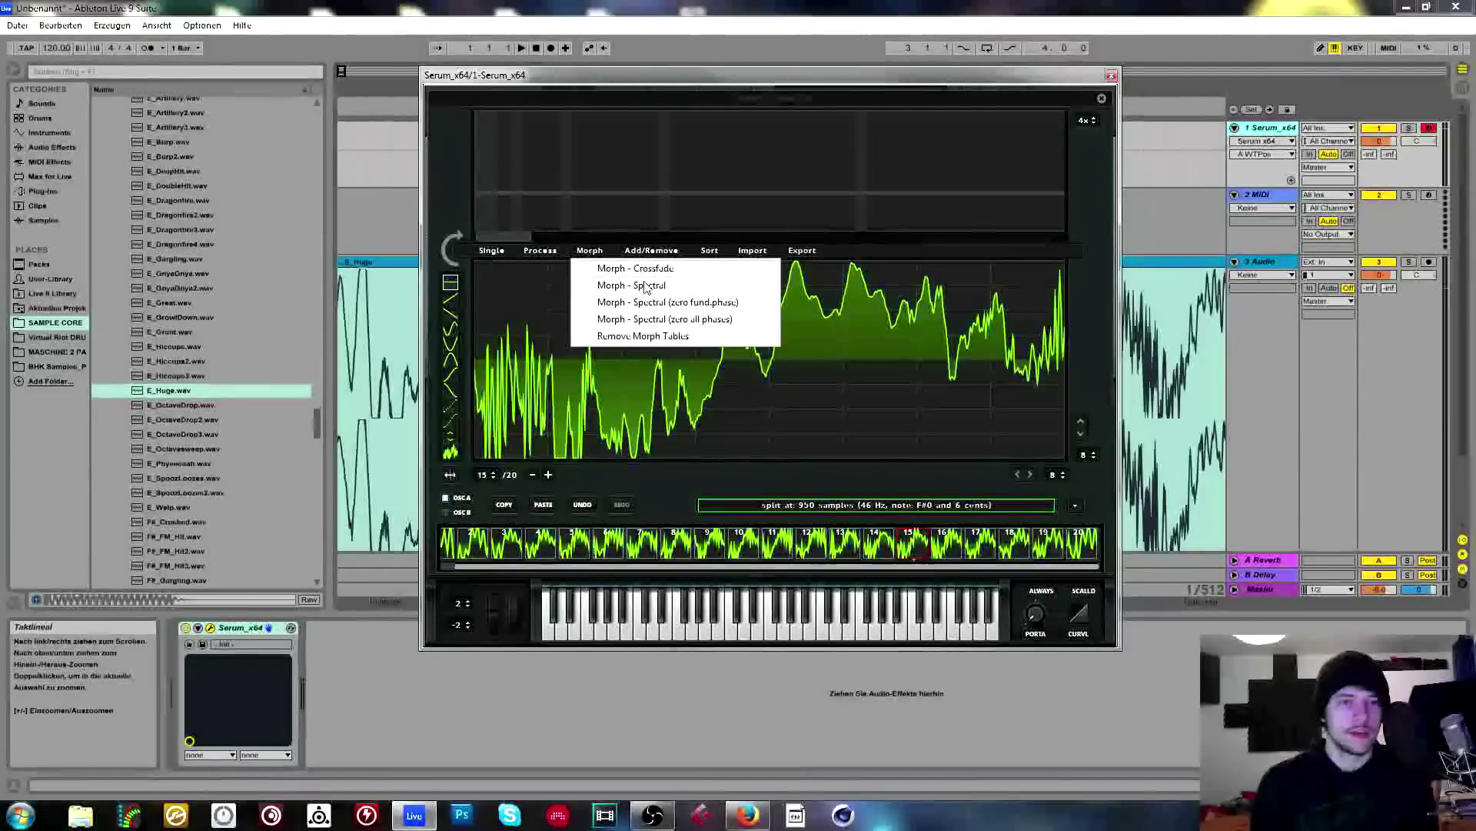
left_click(1103, 100)
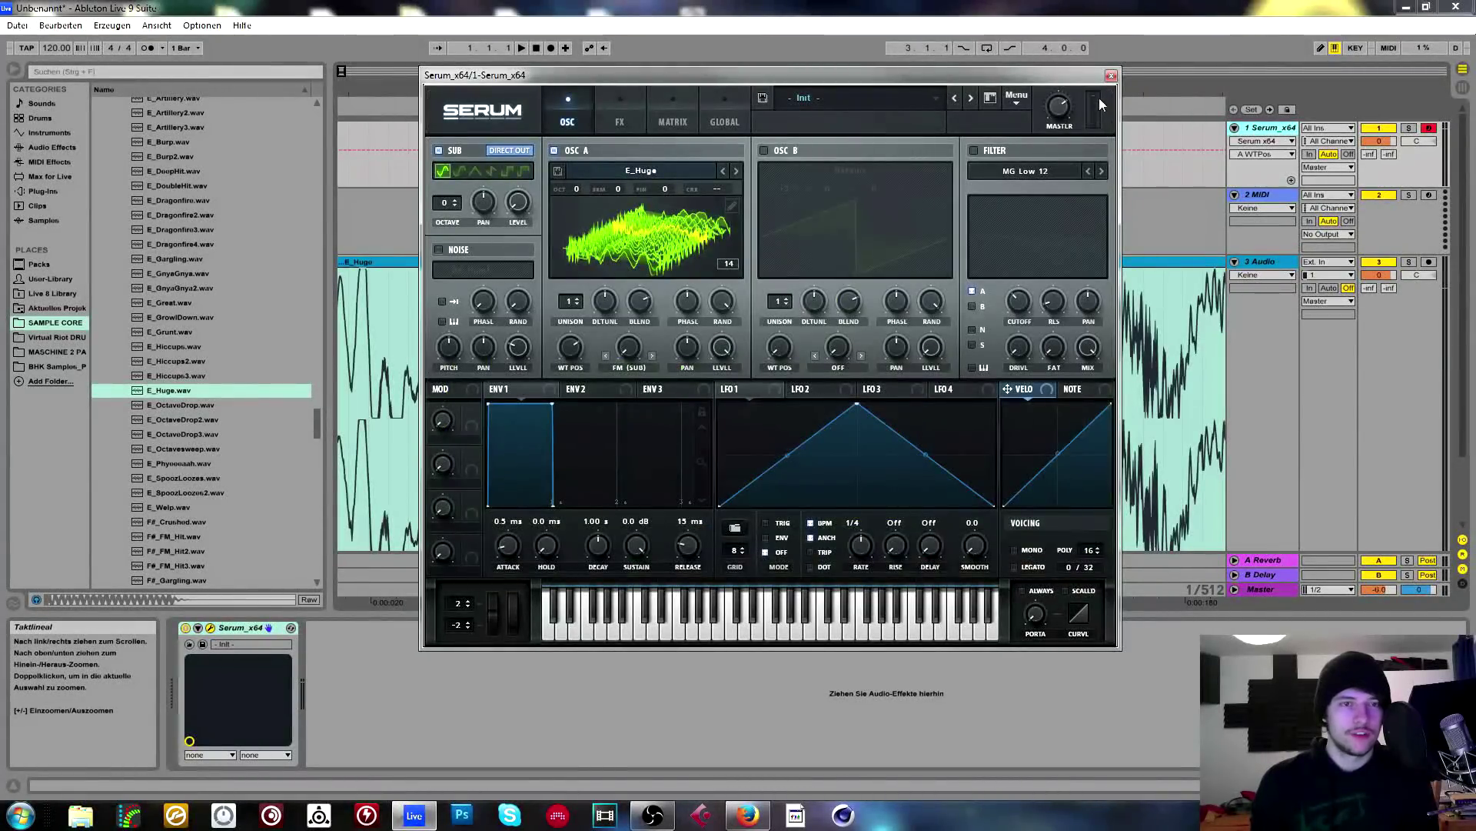
left_click(698, 208)
left_click_drag(592, 372, 614, 419)
Try a crossfade morph on oscillator A's wavetable and audition it by sweeping the wavetable position.
left_click(731, 206)
left_click(590, 250)
left_click(612, 268)
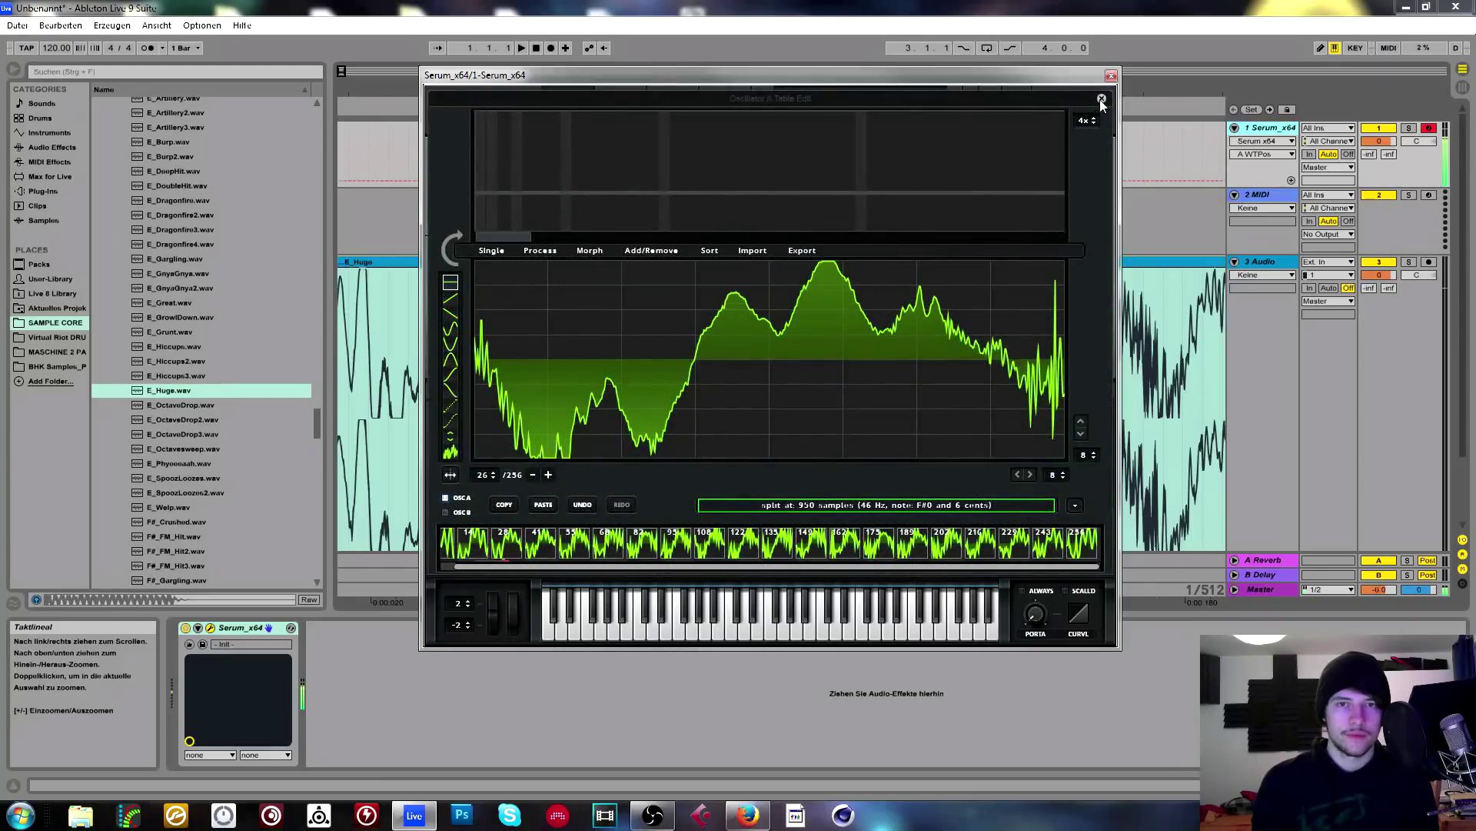
left_click(1101, 98)
mouse_move(582, 347)
left_mouse_down()
mouse_move(582, 312)
mouse_move(581, 338)
mouse_move(567, 338)
left_mouse_up()
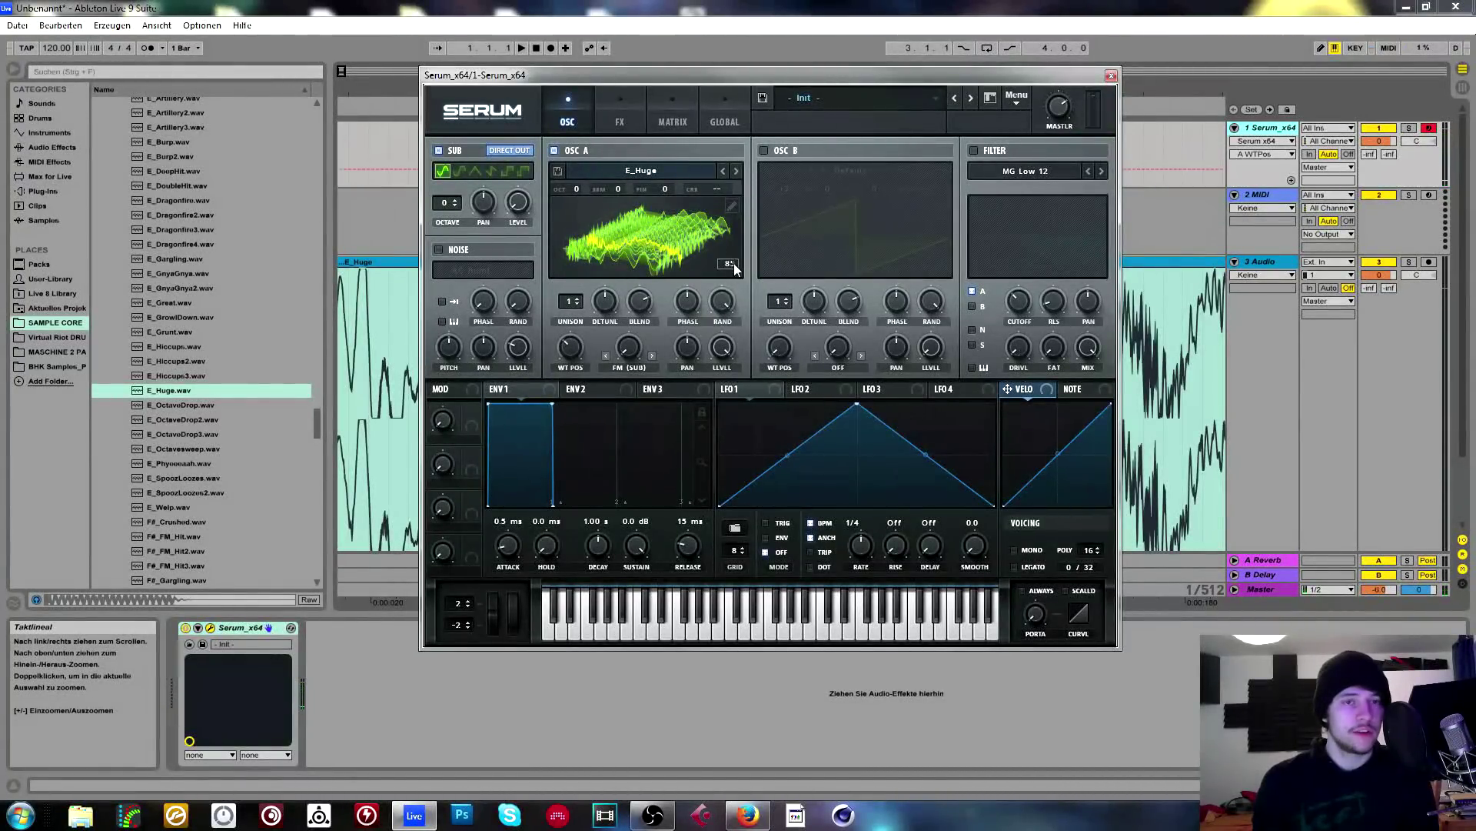
left_click_drag(577, 350, 731, 303)
Undo the crossfade morph in oscillator A's wavetable editor and return to the oscillator view.
left_click(732, 205)
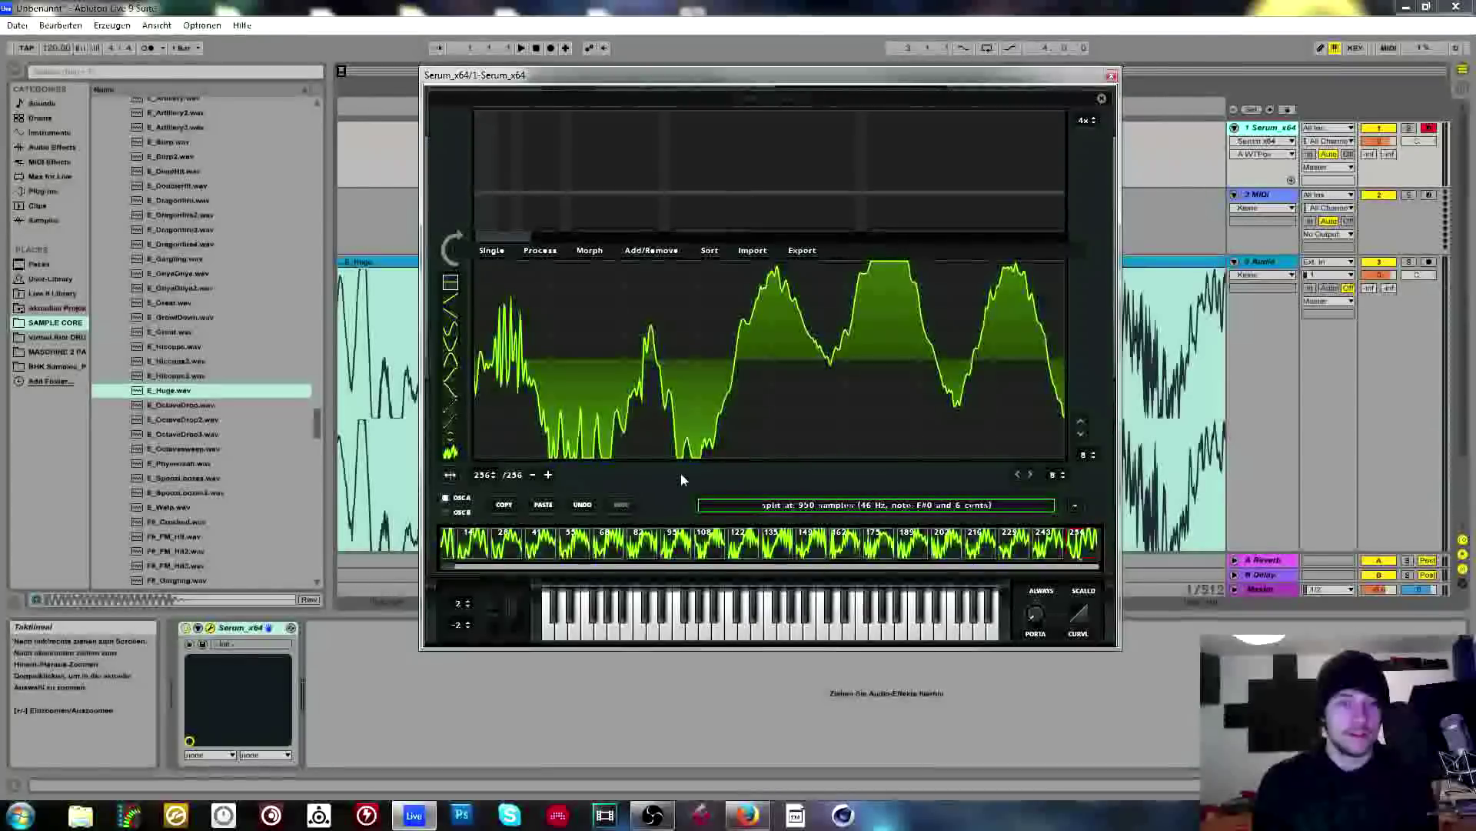
left_click(1102, 98)
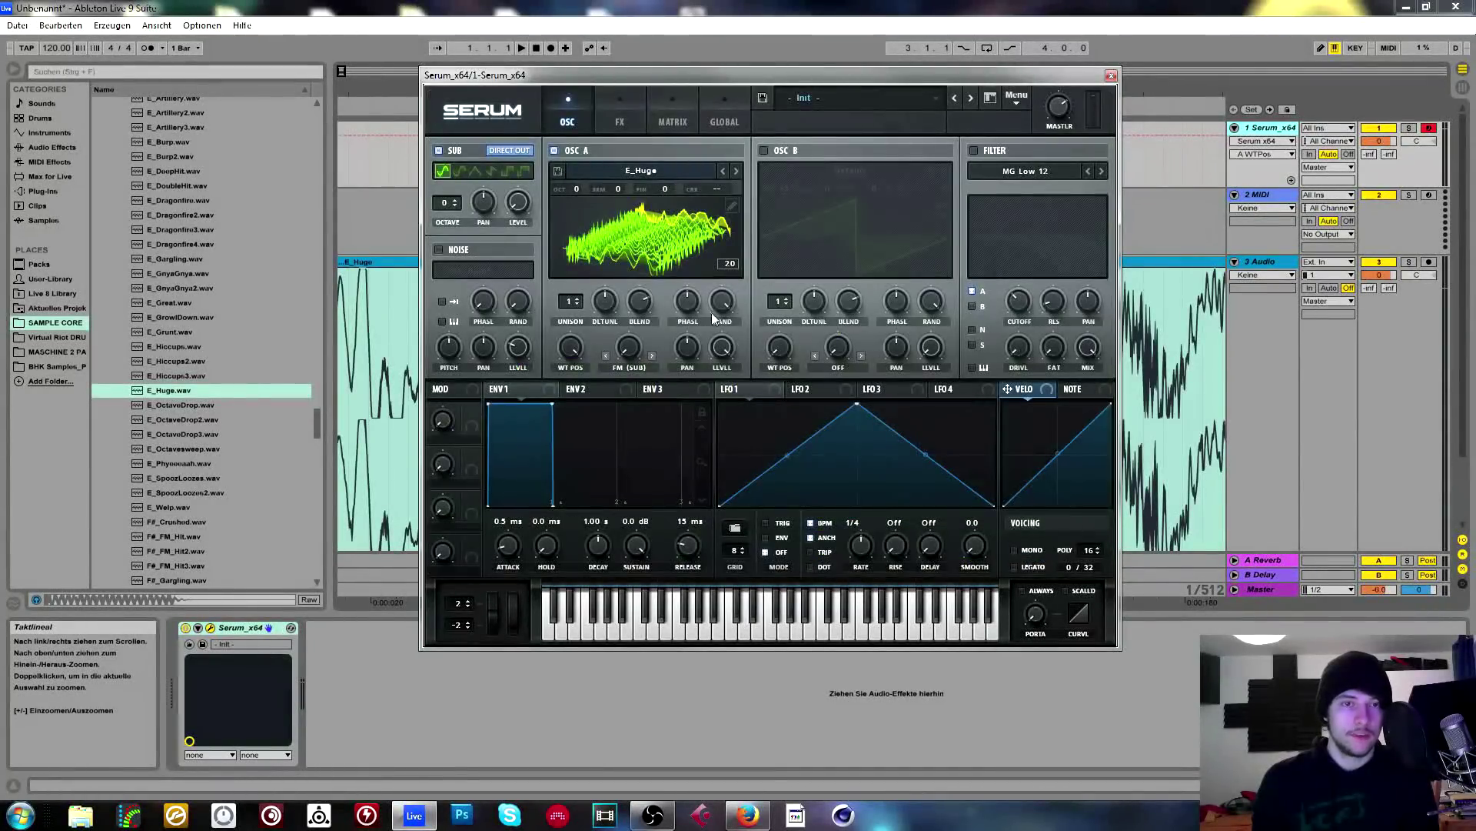
Apply the Spectral (zero fund. phase) morph to oscillator A's wavetable and audition it by sweeping the wavetable position.
left_click(736, 205)
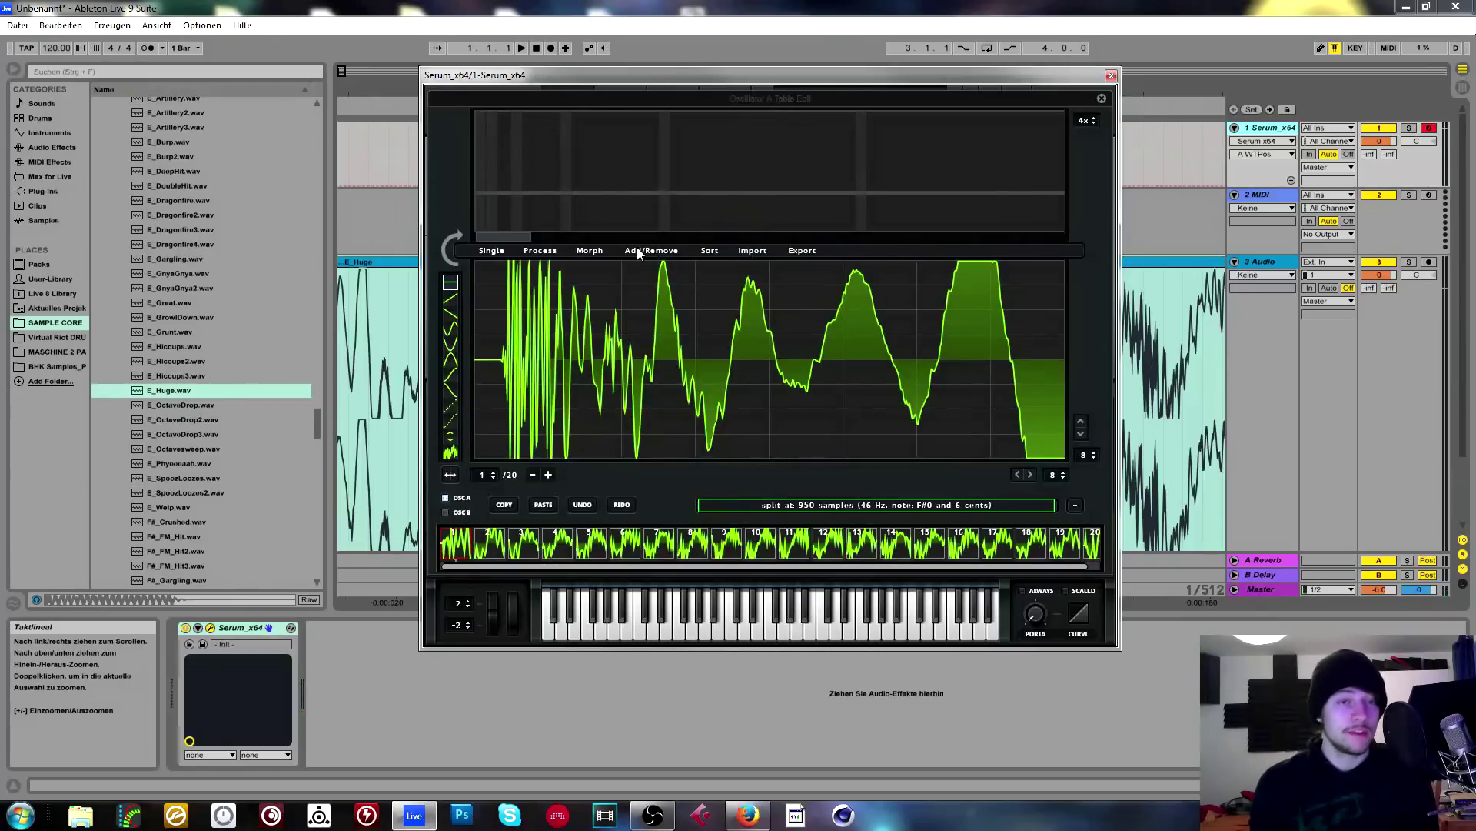
left_click(588, 251)
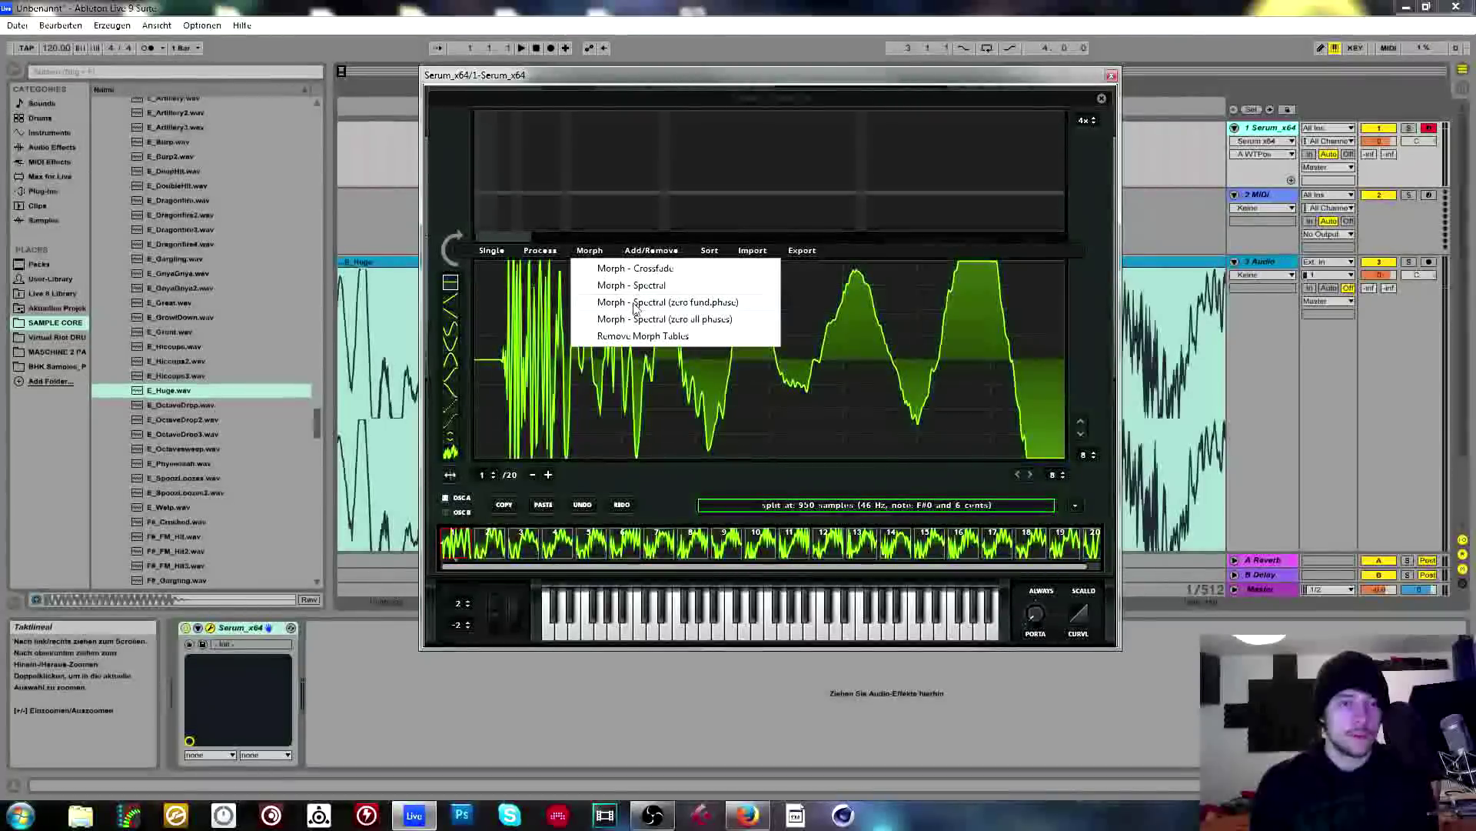
left_click(690, 307)
left_click(1101, 99)
left_click_drag(575, 354, 678, 226)
left_click_drag(570, 347, 546, 442)
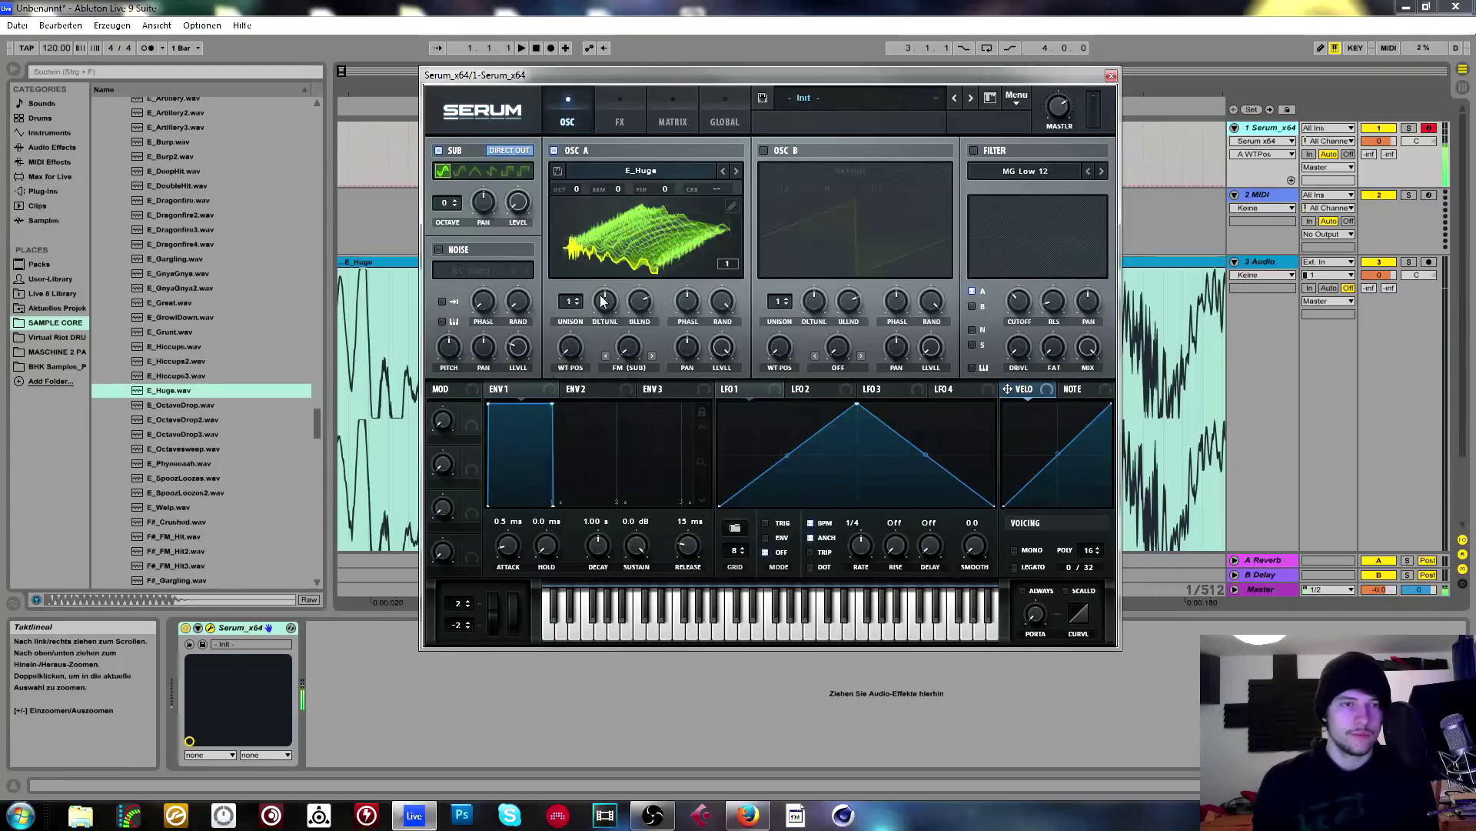
left_click(591, 243)
left_click(592, 243)
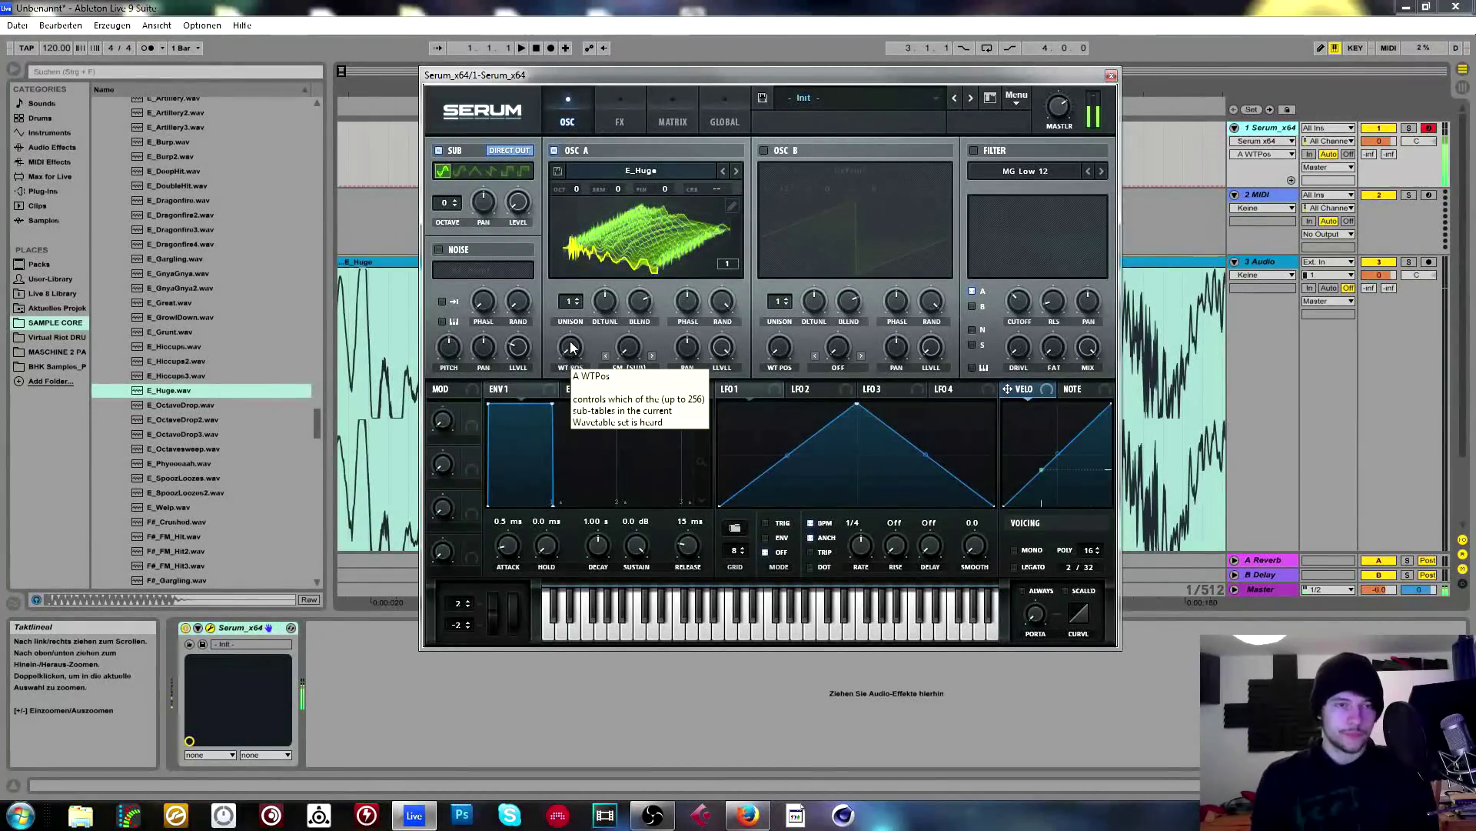
left_click_drag(574, 361, 623, 368)
Try the Bend +/- warp mode on oscillator A and sweep the warp amount.
left_click(629, 367)
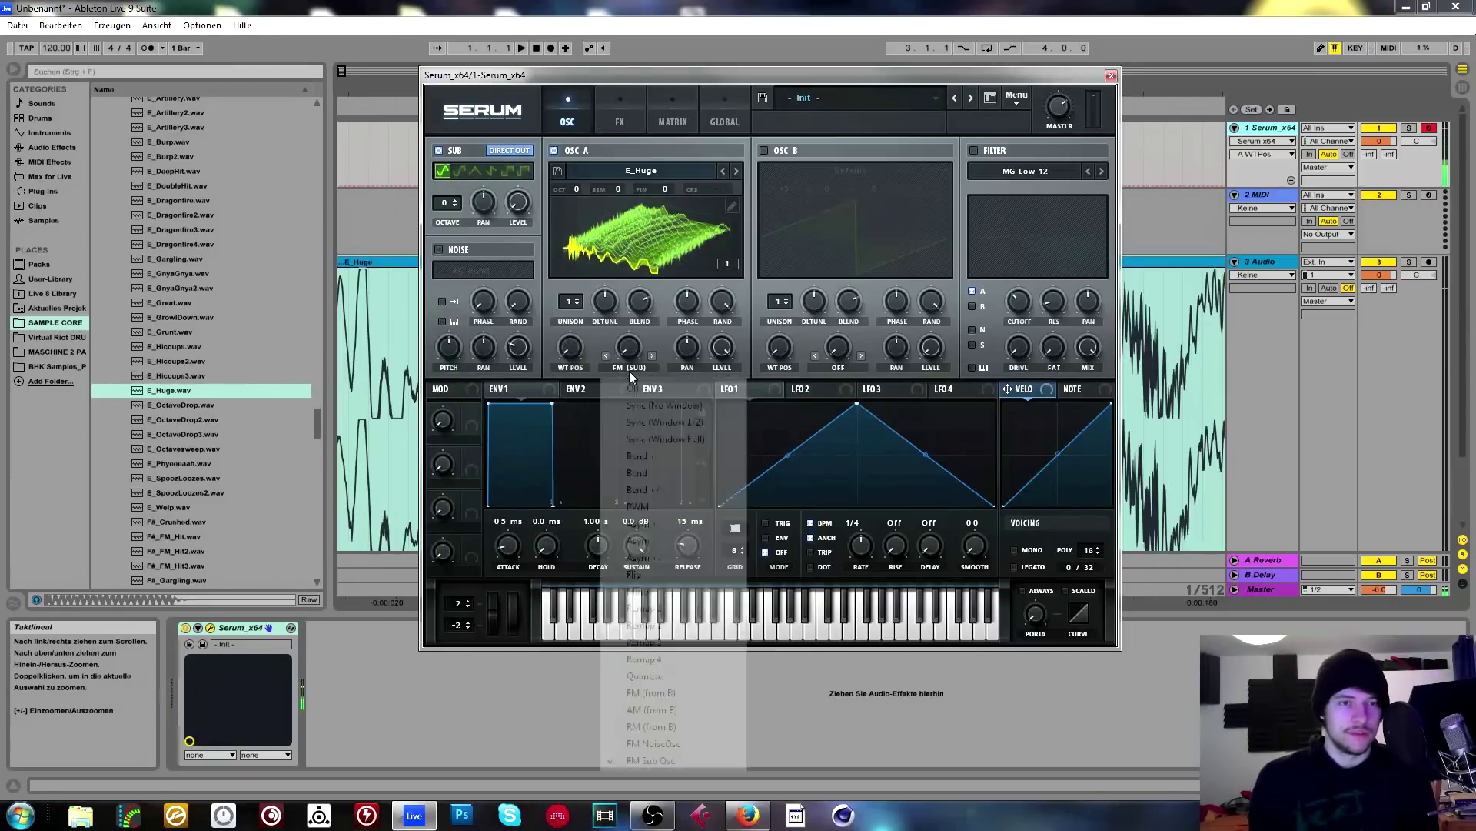
left_click(659, 490)
left_click_drag(629, 348, 635, 303)
mouse_move(633, 282)
left_mouse_down()
mouse_move(635, 326)
mouse_move(639, 273)
left_mouse_up()
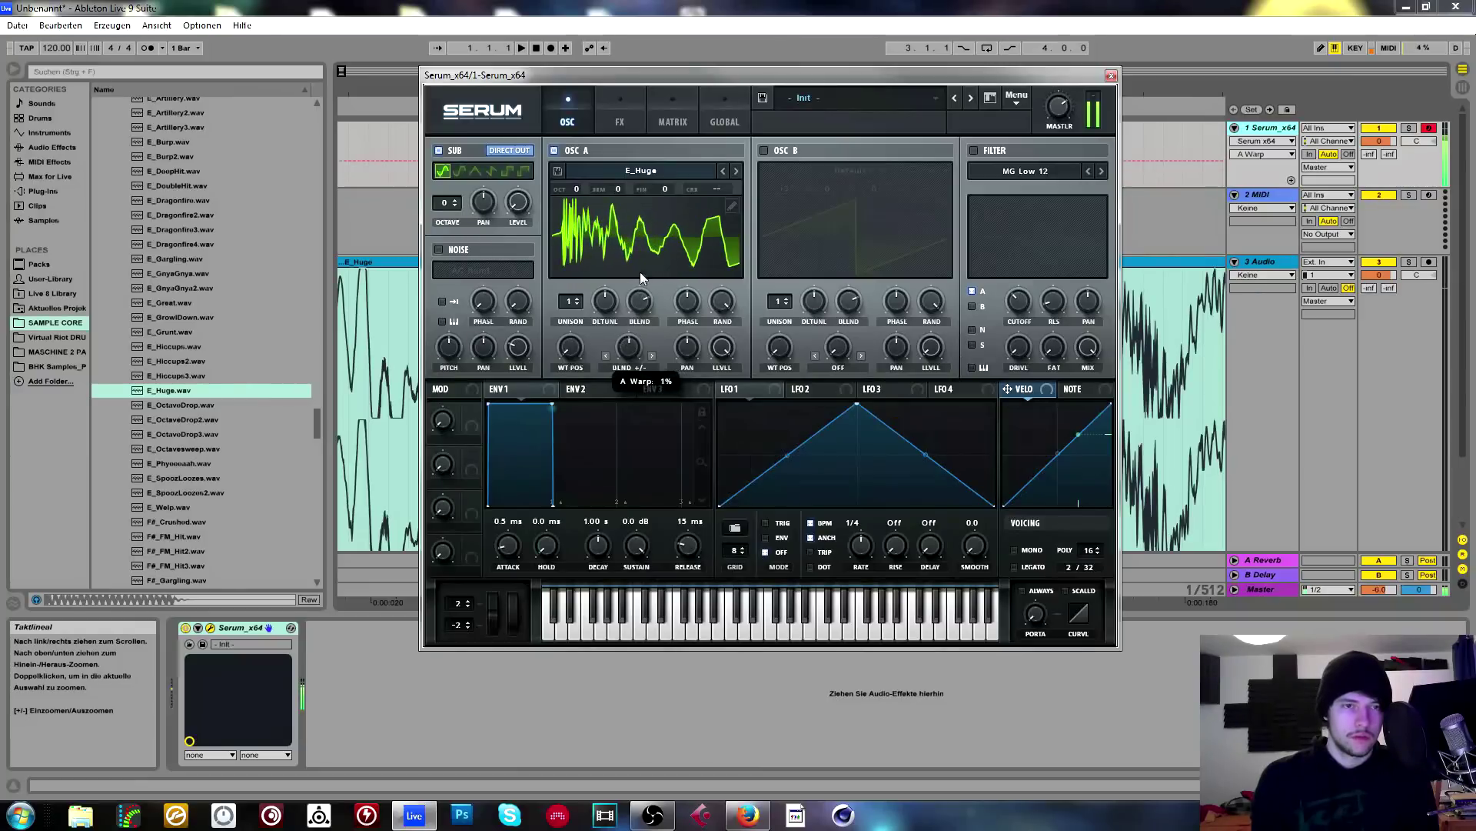
Switch oscillator A's warp mode to Bend + and modulate the warp amount with LFO 1.
left_click(606, 355)
left_click(606, 355)
left_click_drag(626, 348, 610, 388)
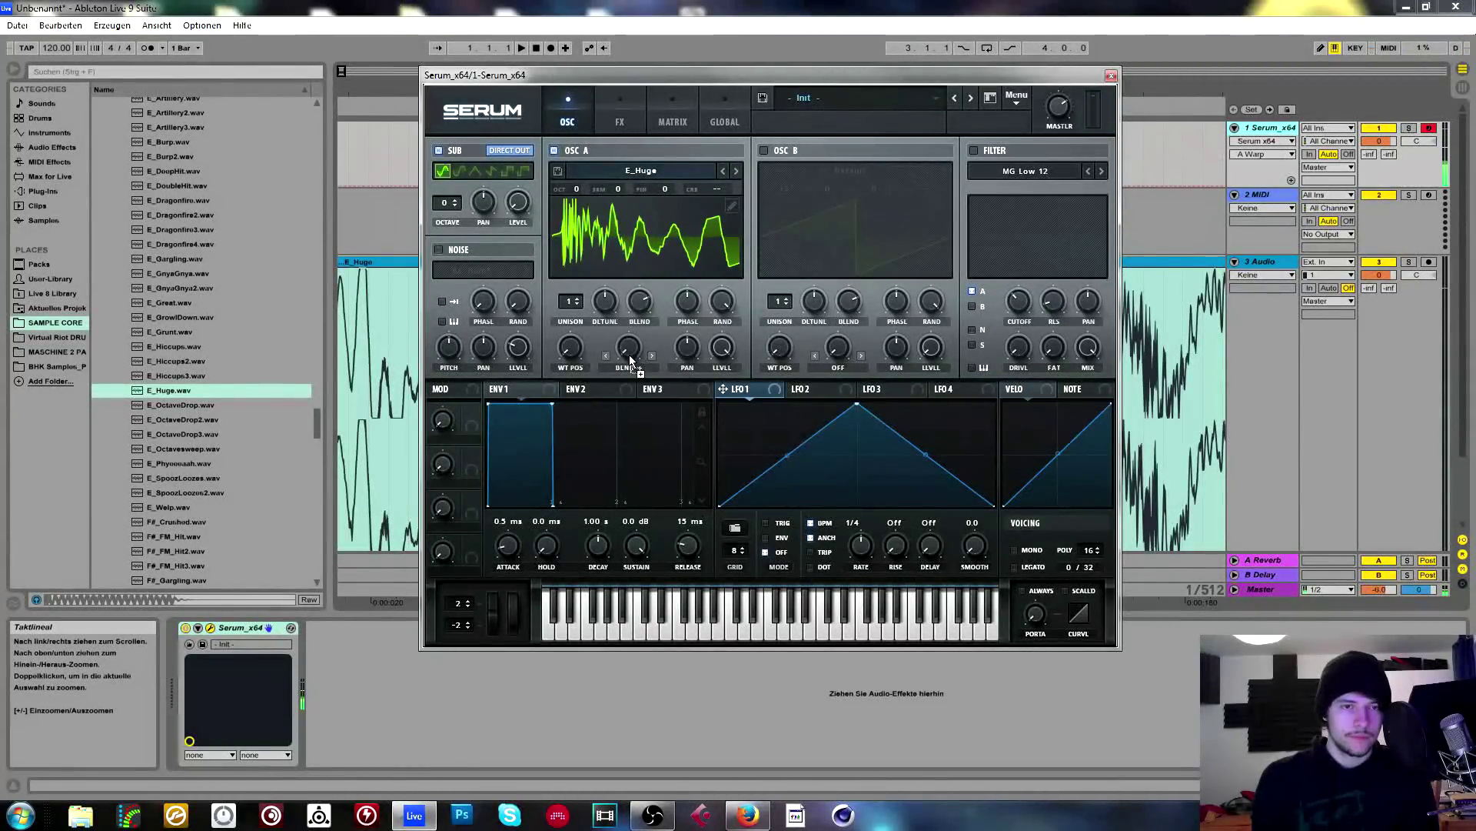
left_click_drag(630, 354, 623, 354)
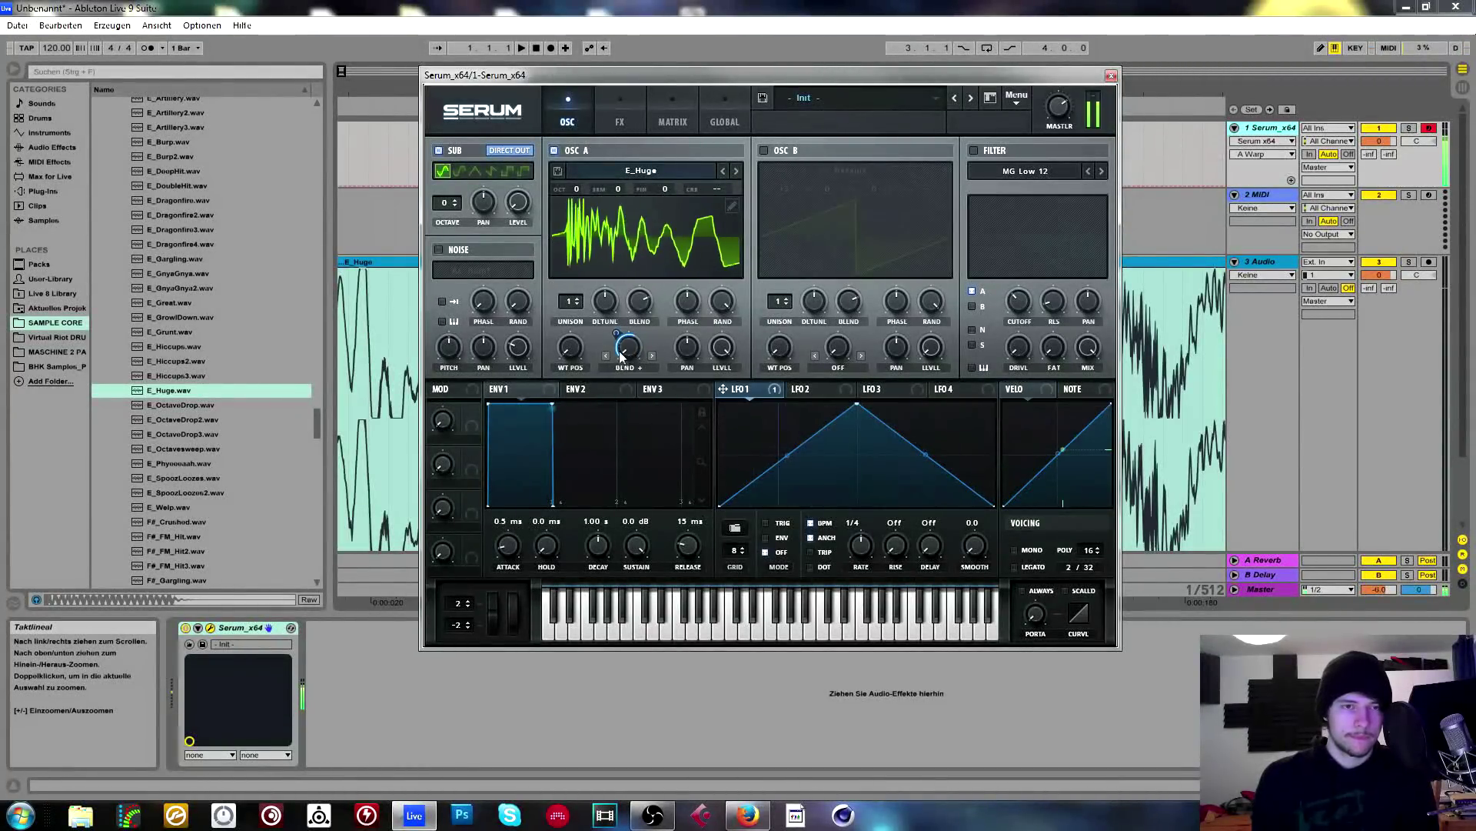
Assign LFO 1 to oscillator A's wavetable position and level, and adjust the modulation amounts on the warp and wavetable position.
left_click_drag(572, 356, 577, 327)
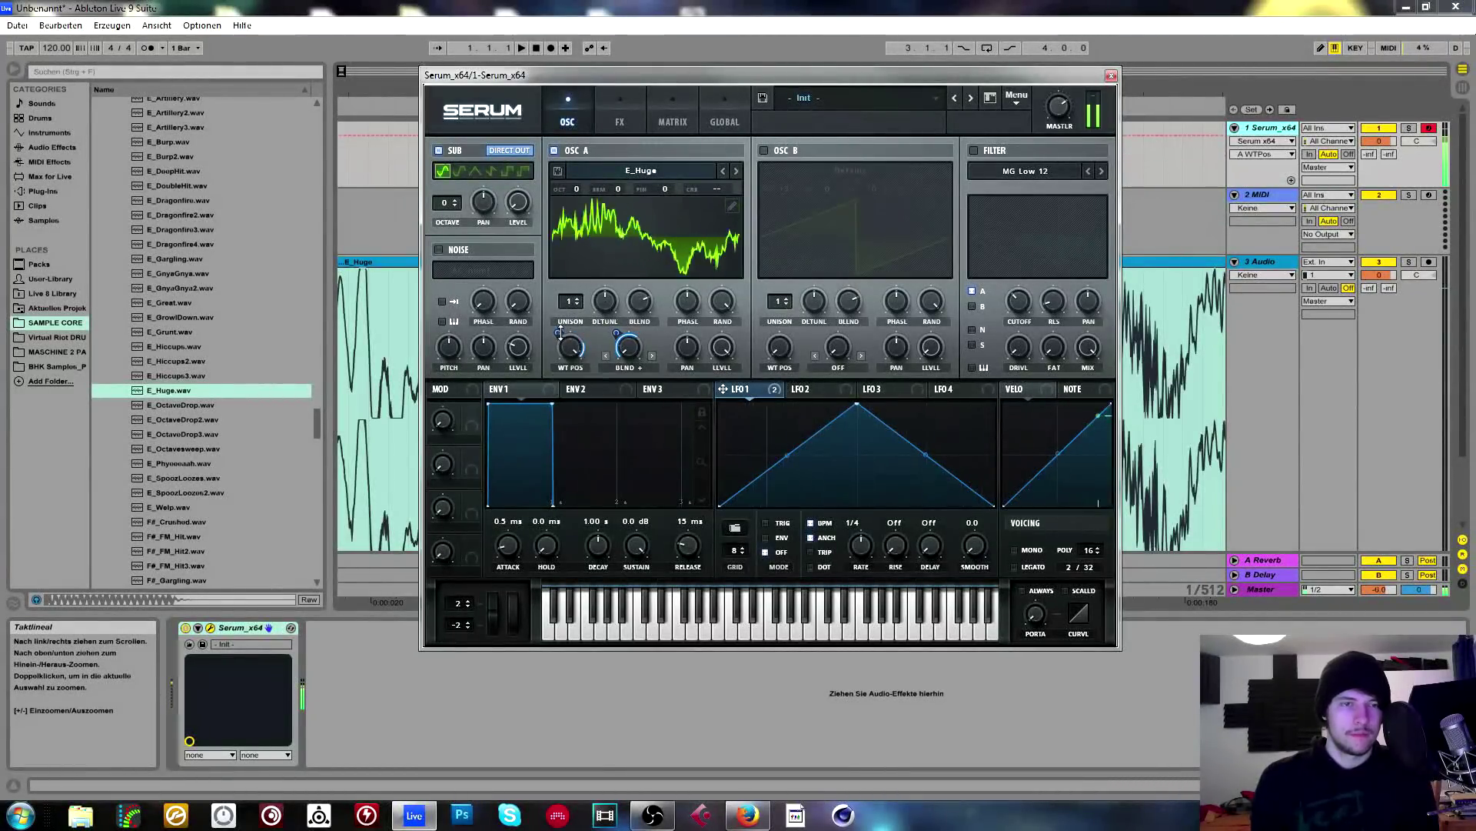
mouse_move(722, 367)
left_mouse_down()
mouse_move(722, 348)
mouse_move(726, 371)
left_mouse_up()
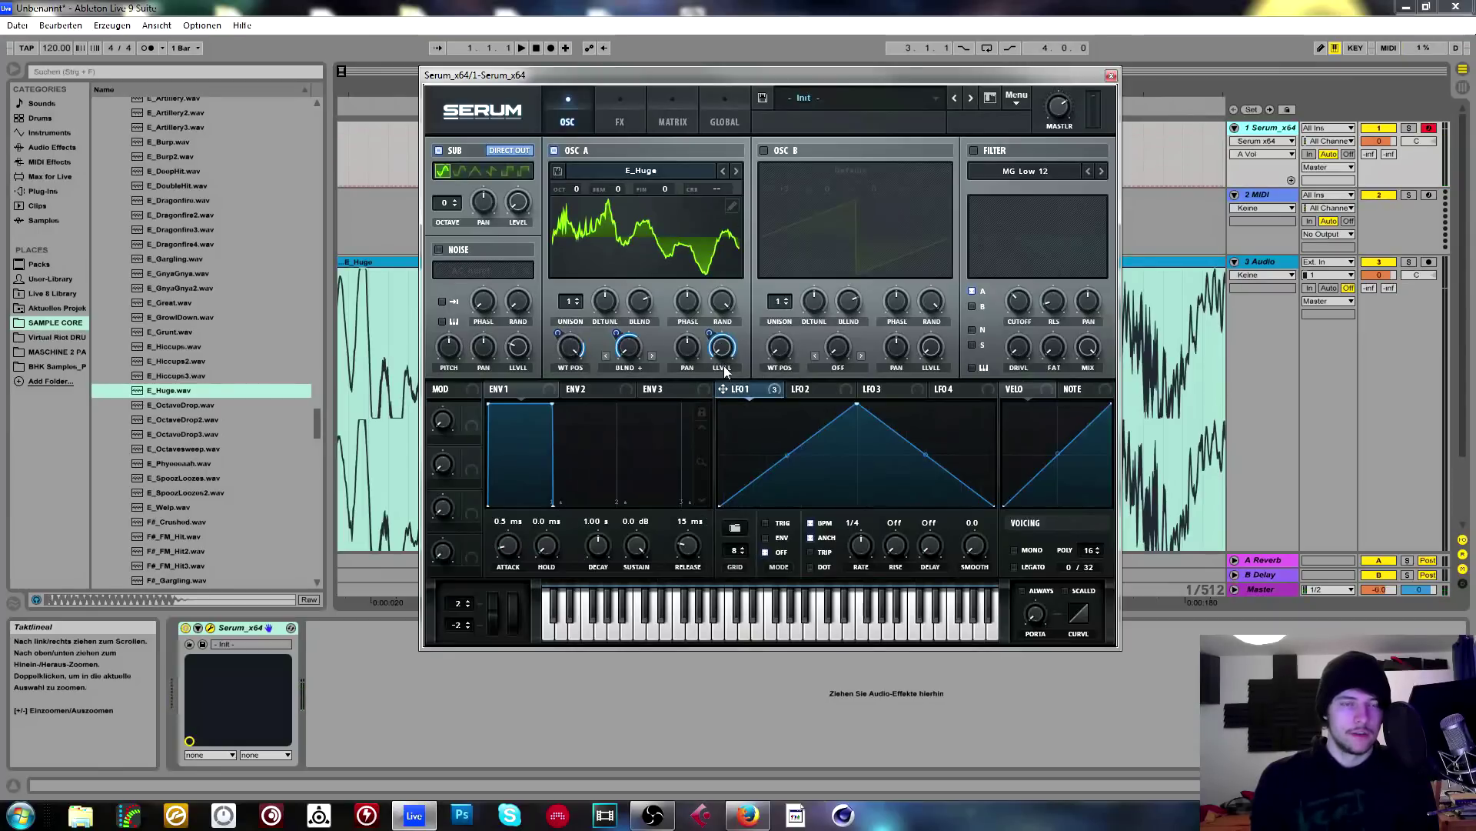
left_click_drag(616, 334, 562, 331)
Curve LFO 1's rising segment upward and its falling segment downward.
left_click_drag(787, 455, 787, 413)
left_click_drag(924, 460, 878, 509)
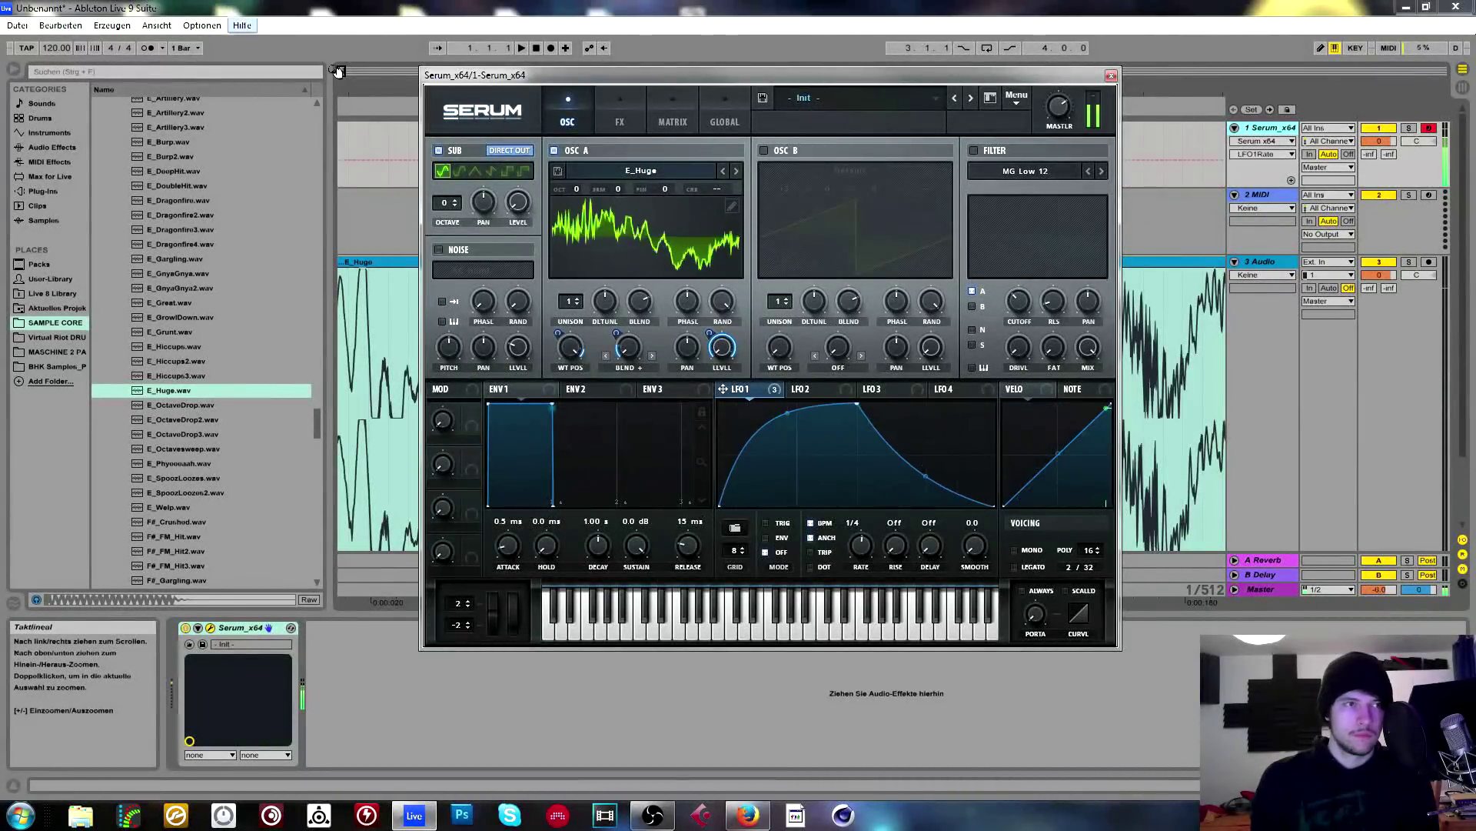
Set the project tempo to 141 BPM and oscillator A's wavetable position to 79, with the wavetable shown in 3D.
left_click(27, 48)
left_click_drag(55, 48, 55, 31)
left_click_drag(570, 346, 563, 391)
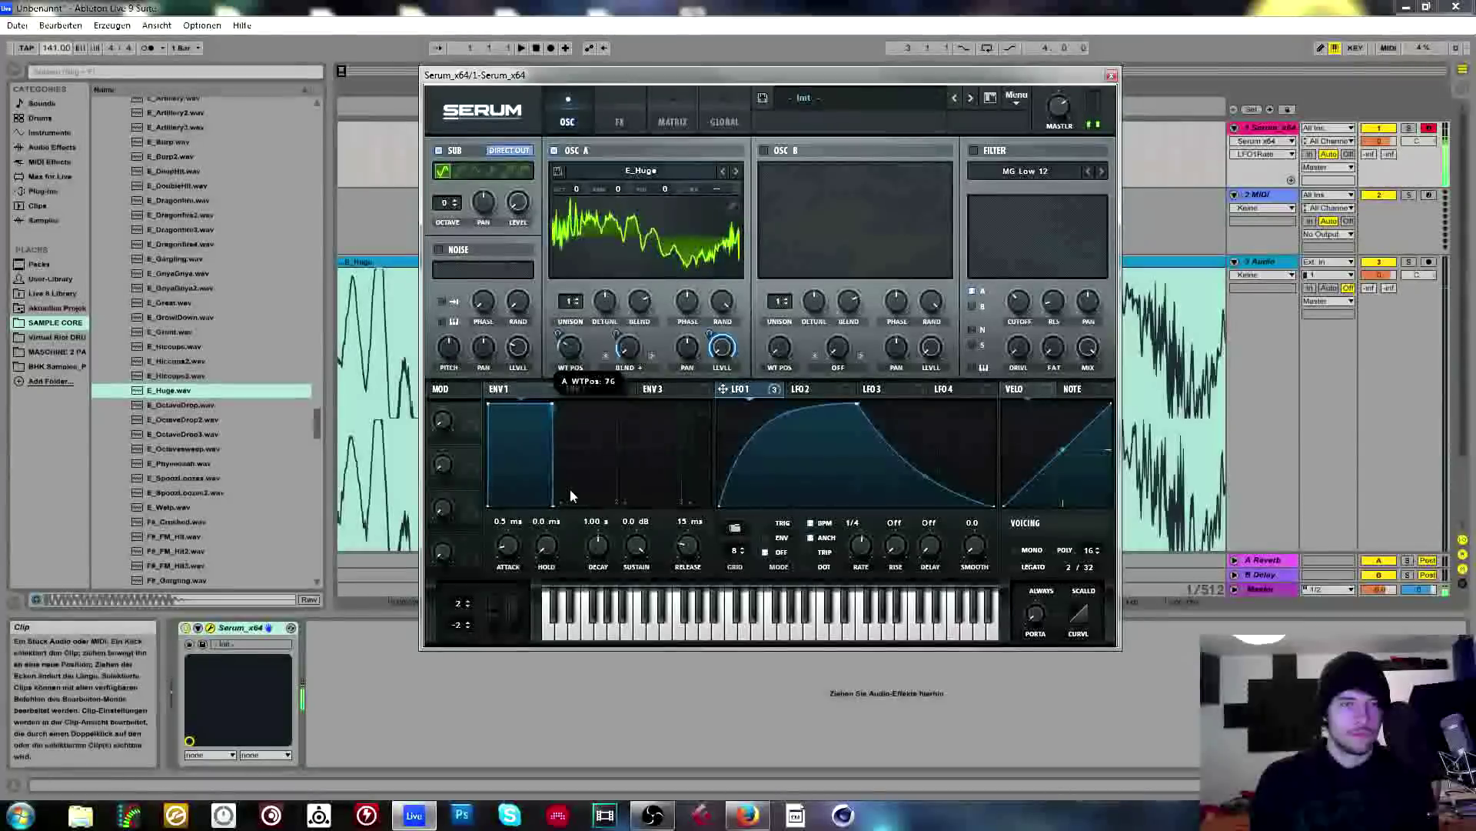
left_click(661, 265)
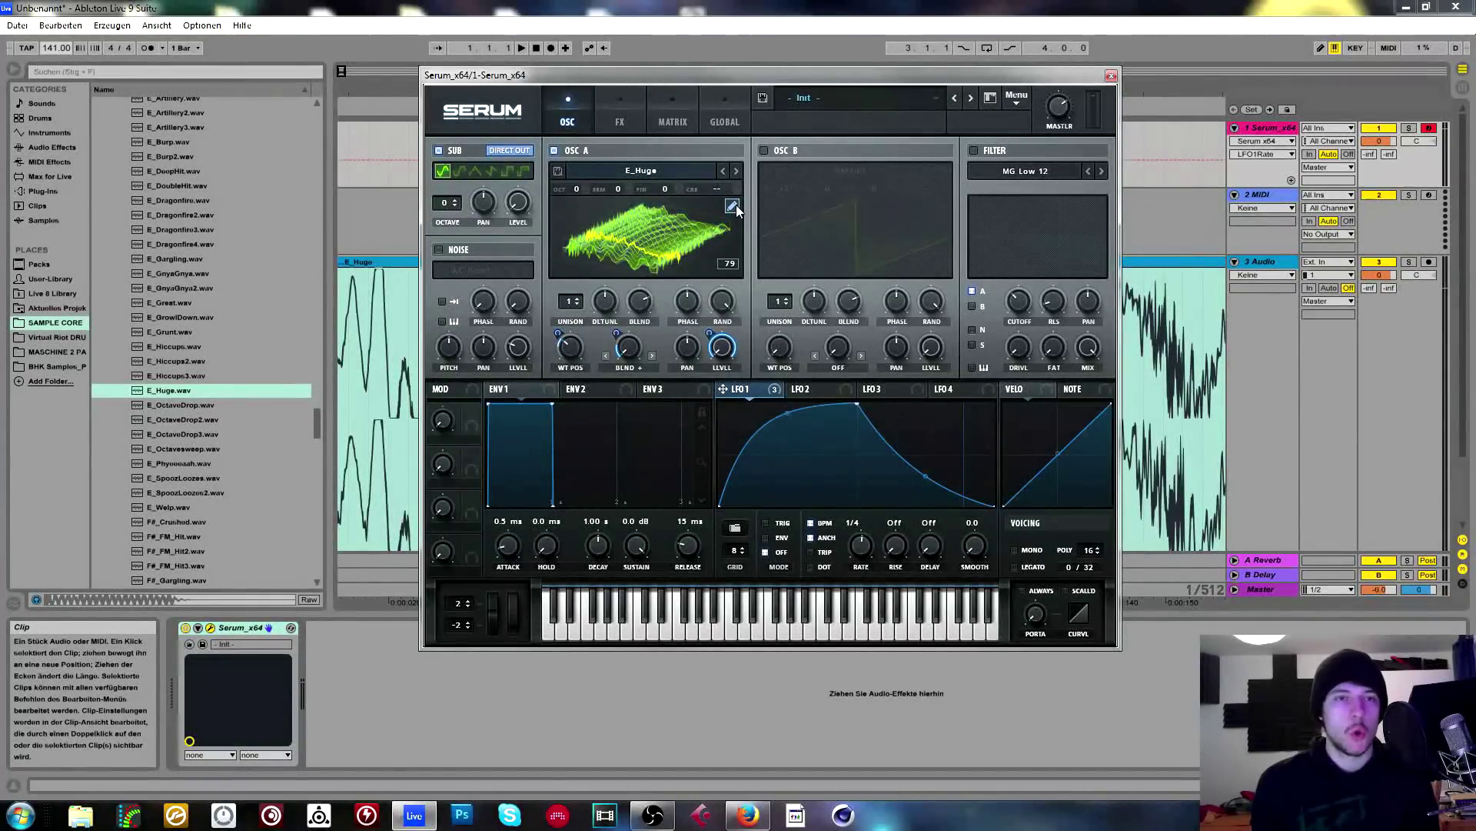
Initialize the Serum preset, and check the import options in oscillator A's wavetable editor without importing anything.
left_click(1016, 97)
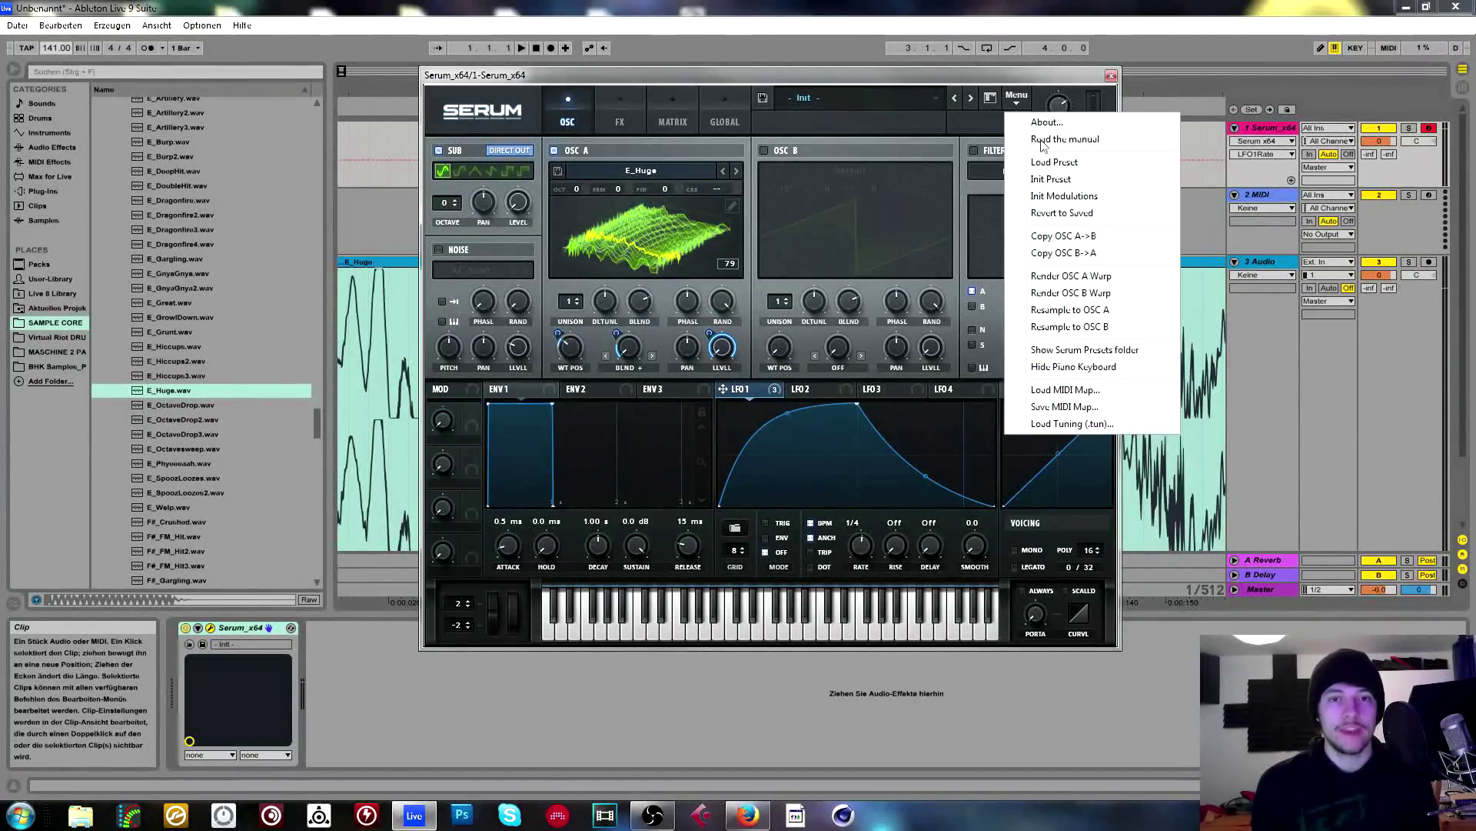
left_click(1054, 179)
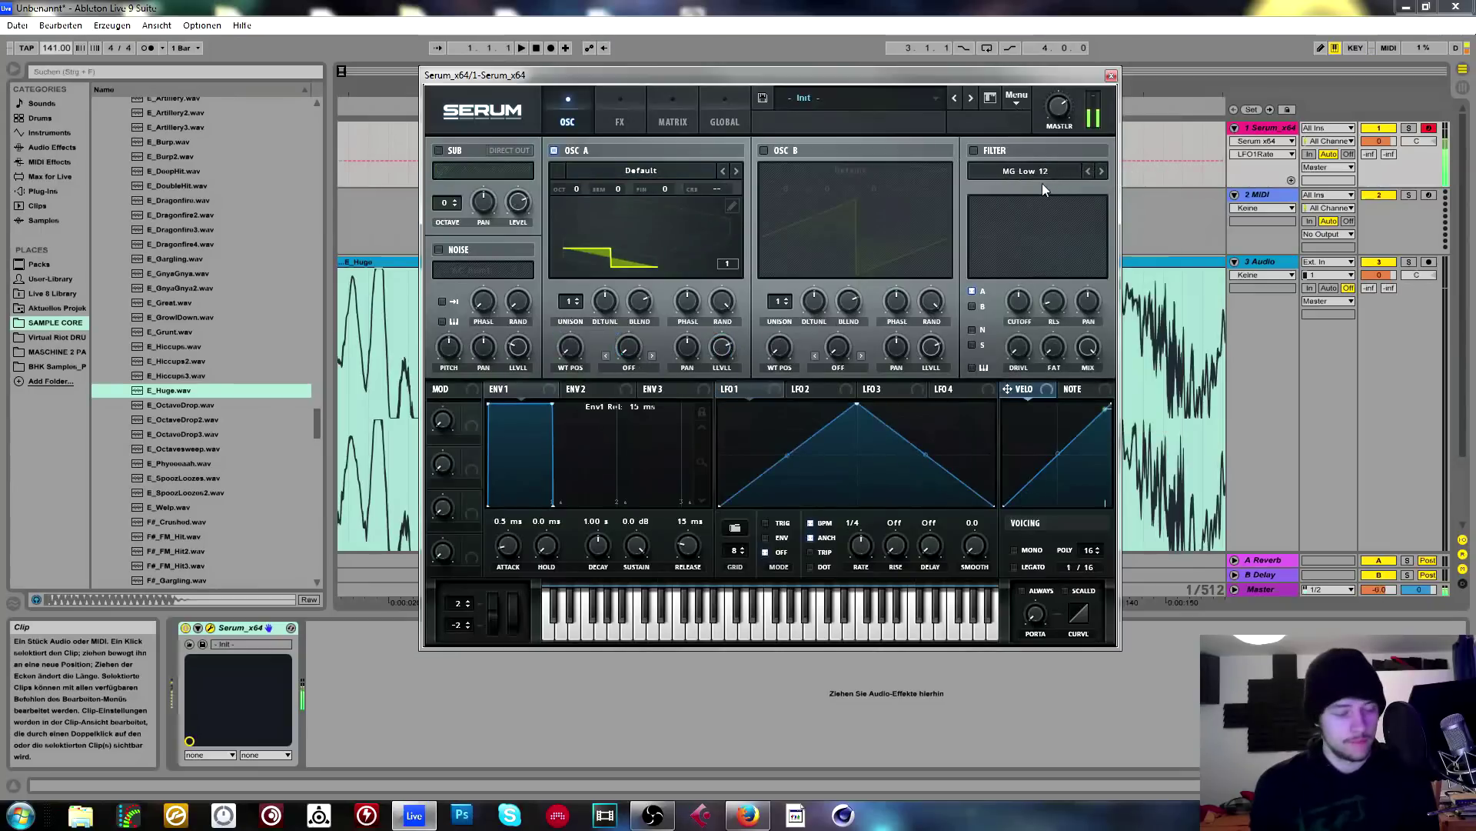
left_click(733, 209)
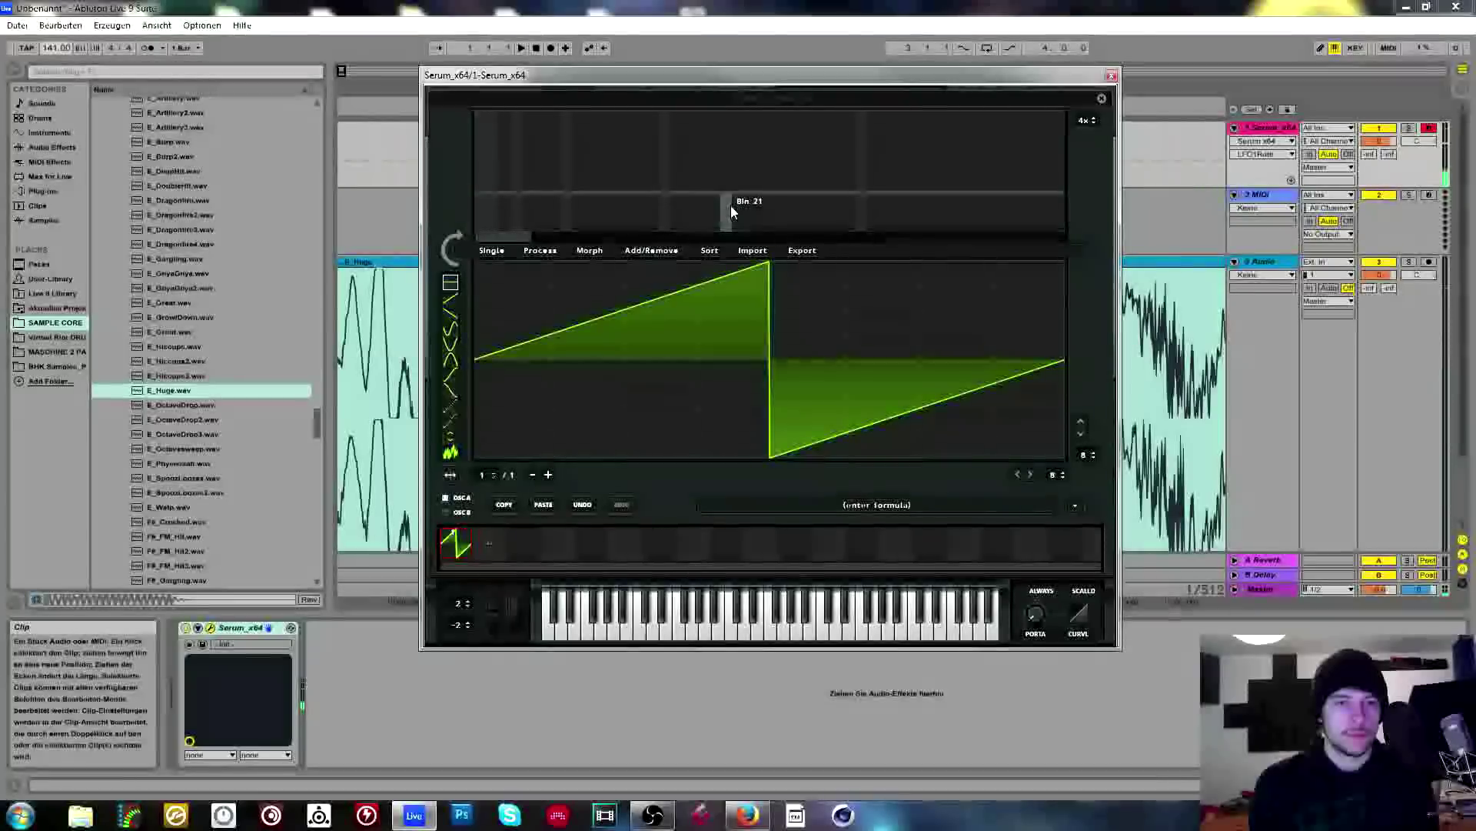
left_click(753, 251)
left_click(1101, 98)
left_click(1101, 98)
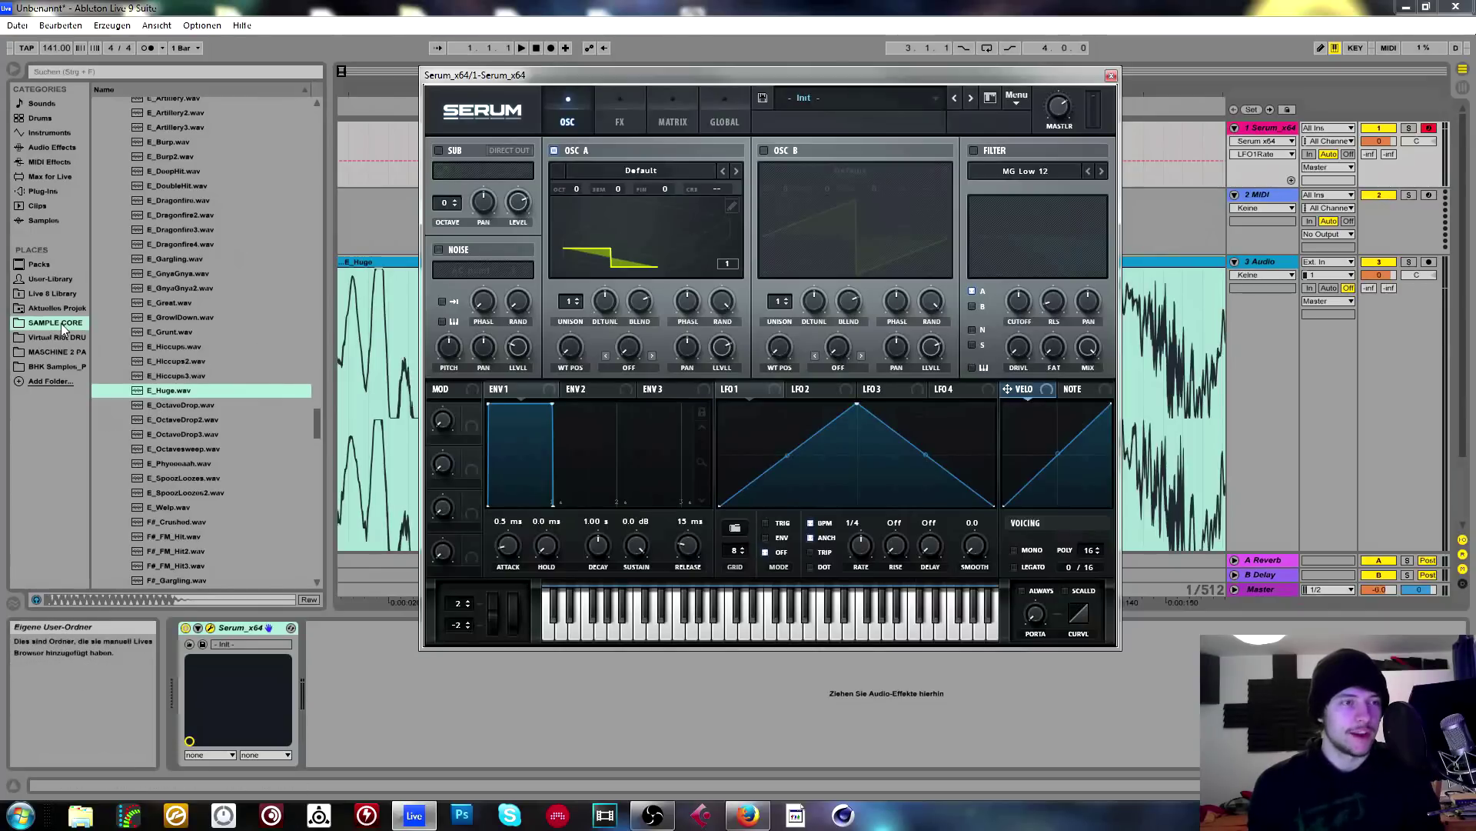
Browse to the Virtual Riot drum samples and expand the Percussion Layered folder.
left_click(49, 307)
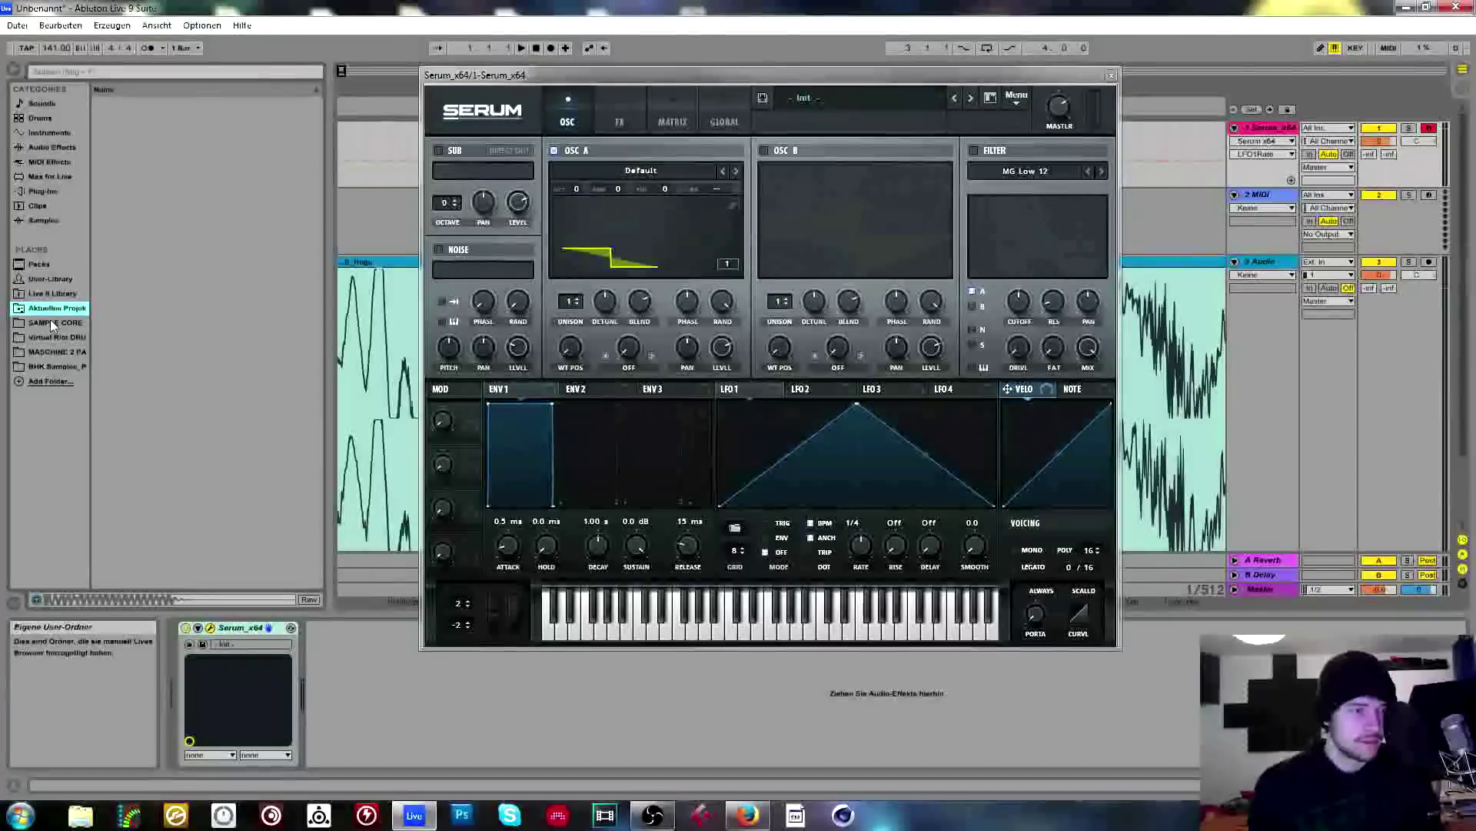
left_click(49, 321)
left_click(57, 338)
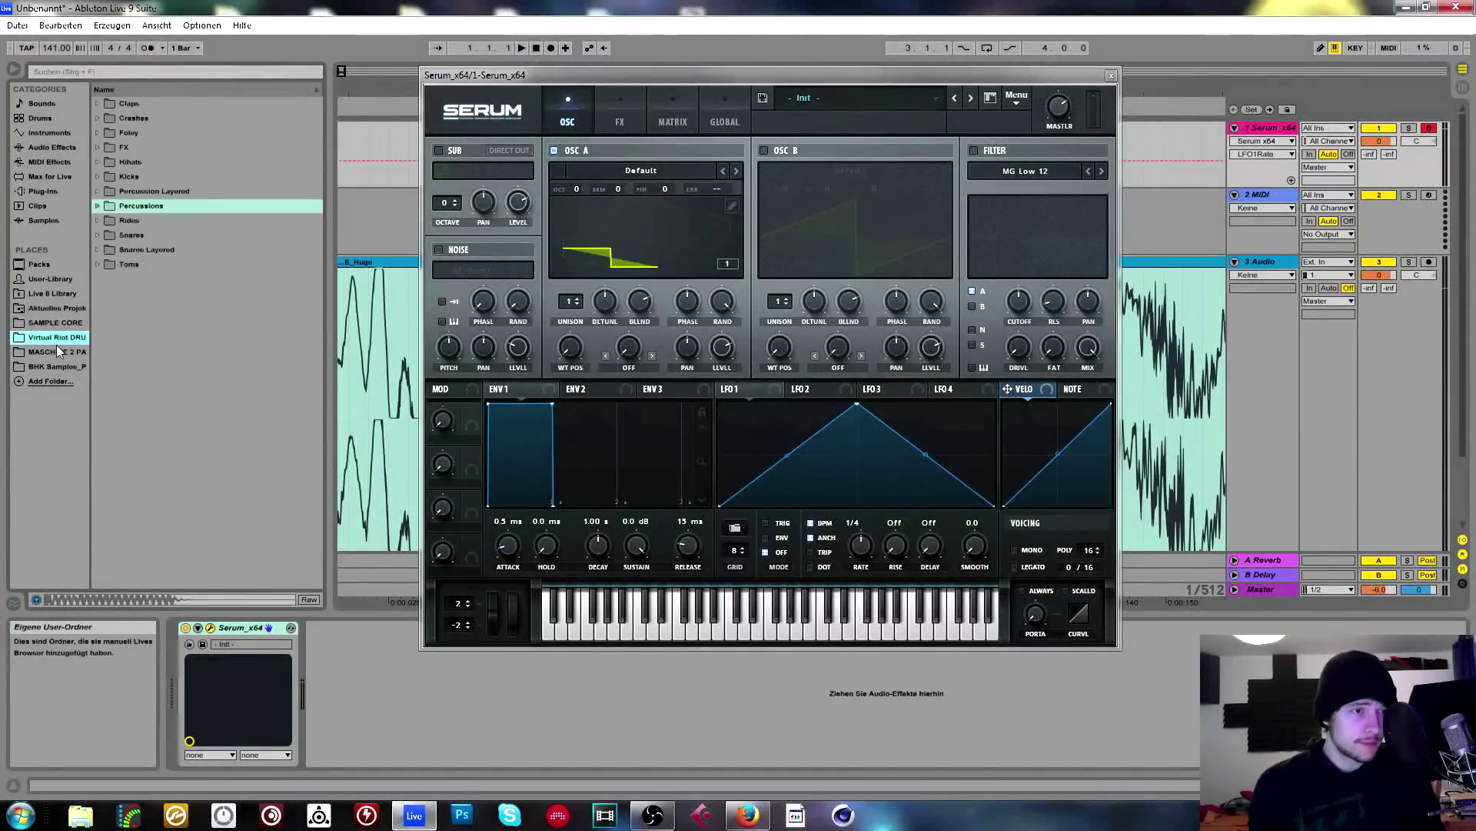
left_click(99, 191)
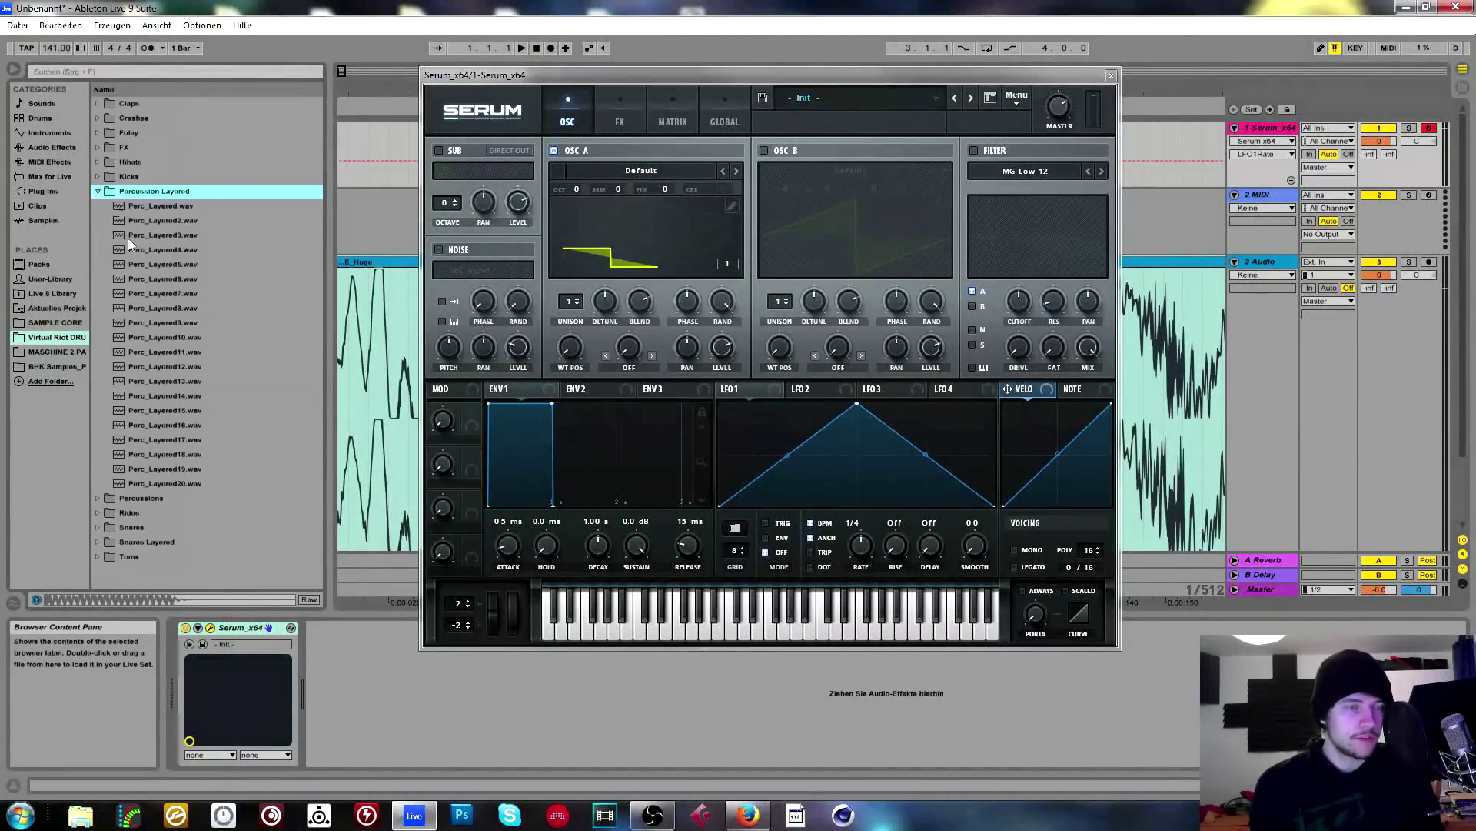
Audition the layered percussion samples and select Perc_Layered18.wav.
left_click(169, 293)
key("Up")
key("Up")
key("Down")
left_click(174, 365)
key("Down")
key("Down")
key("Down")
key("Down")
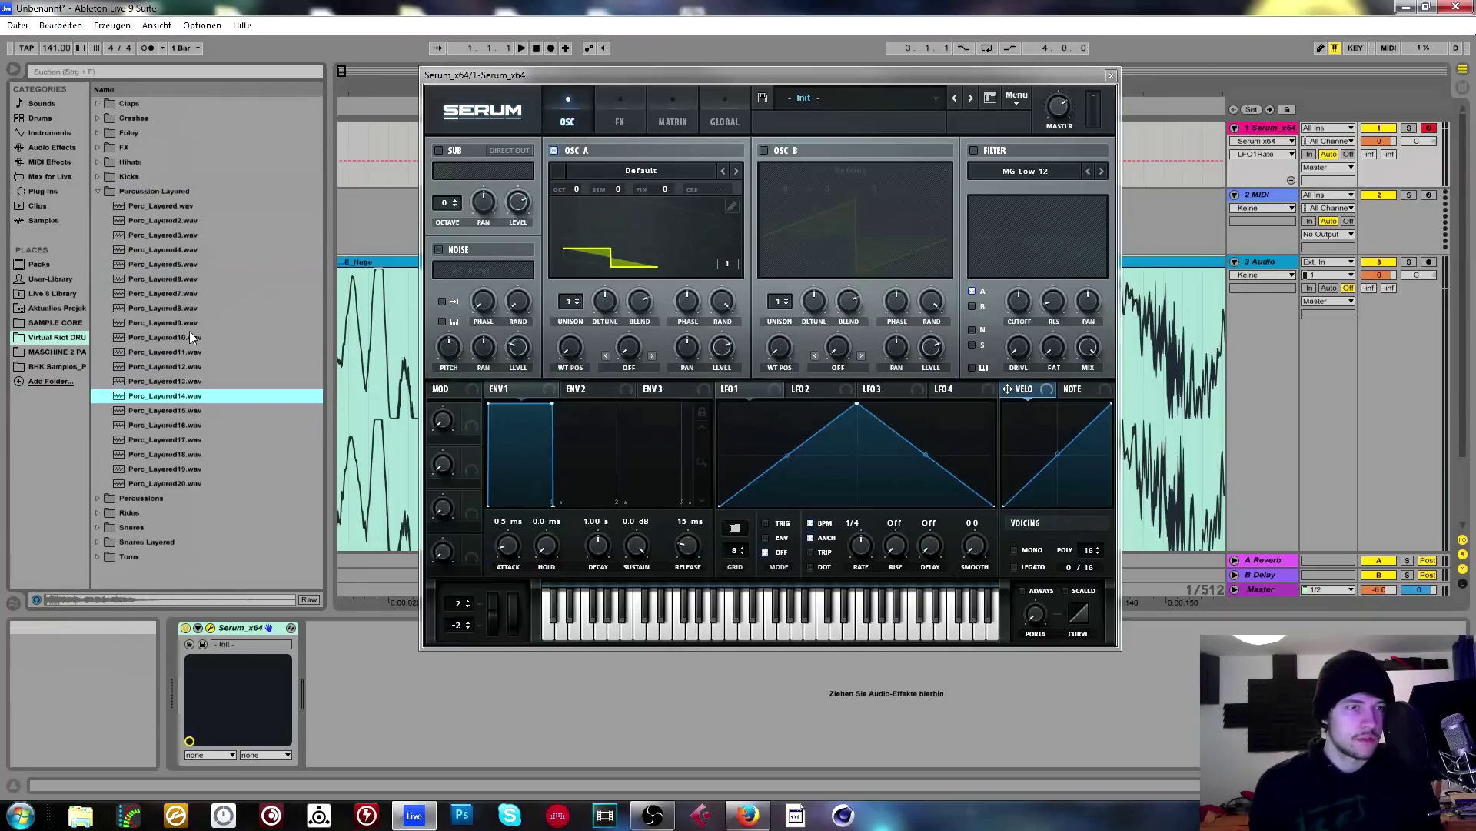
key("Down")
key("Down")
key("Down")
key("Down")
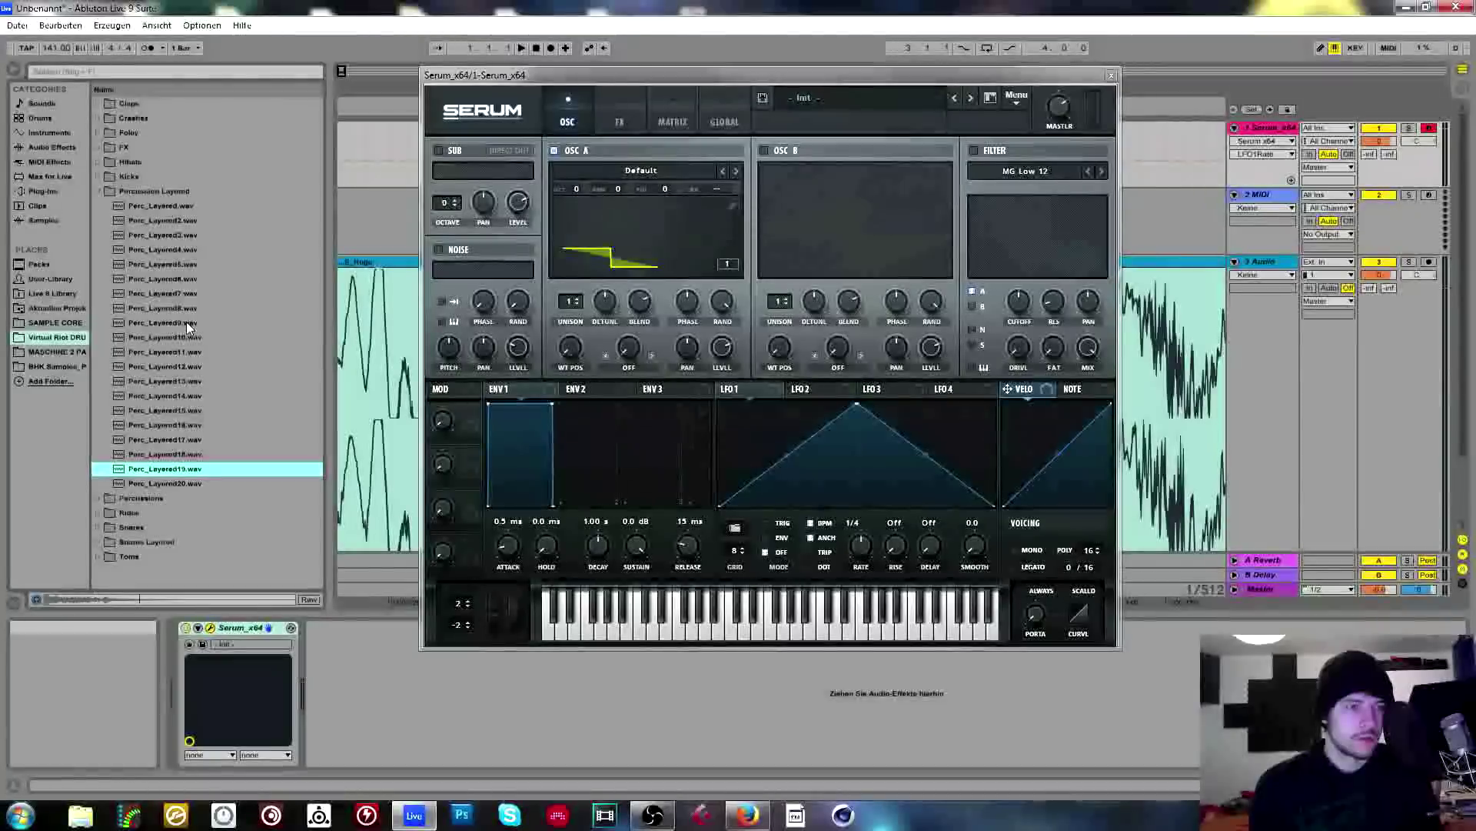
key("Up")
key("Up")
key("Up")
left_click(174, 454)
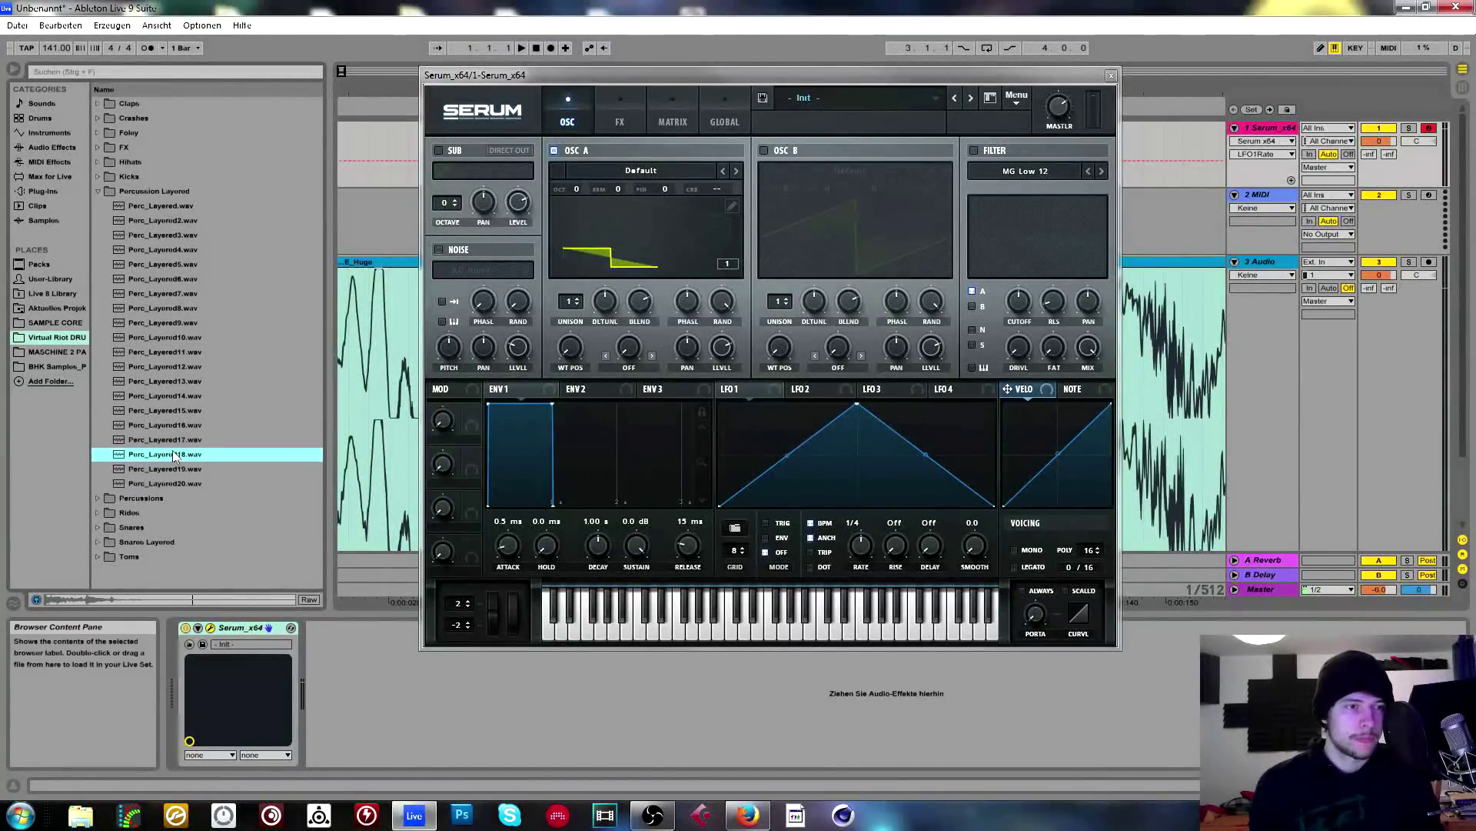
Import Perc_Layered18.wav into oscillator A with the FFT 2048 option and sweep through the wavetable positions.
left_click_drag(135, 457, 574, 275)
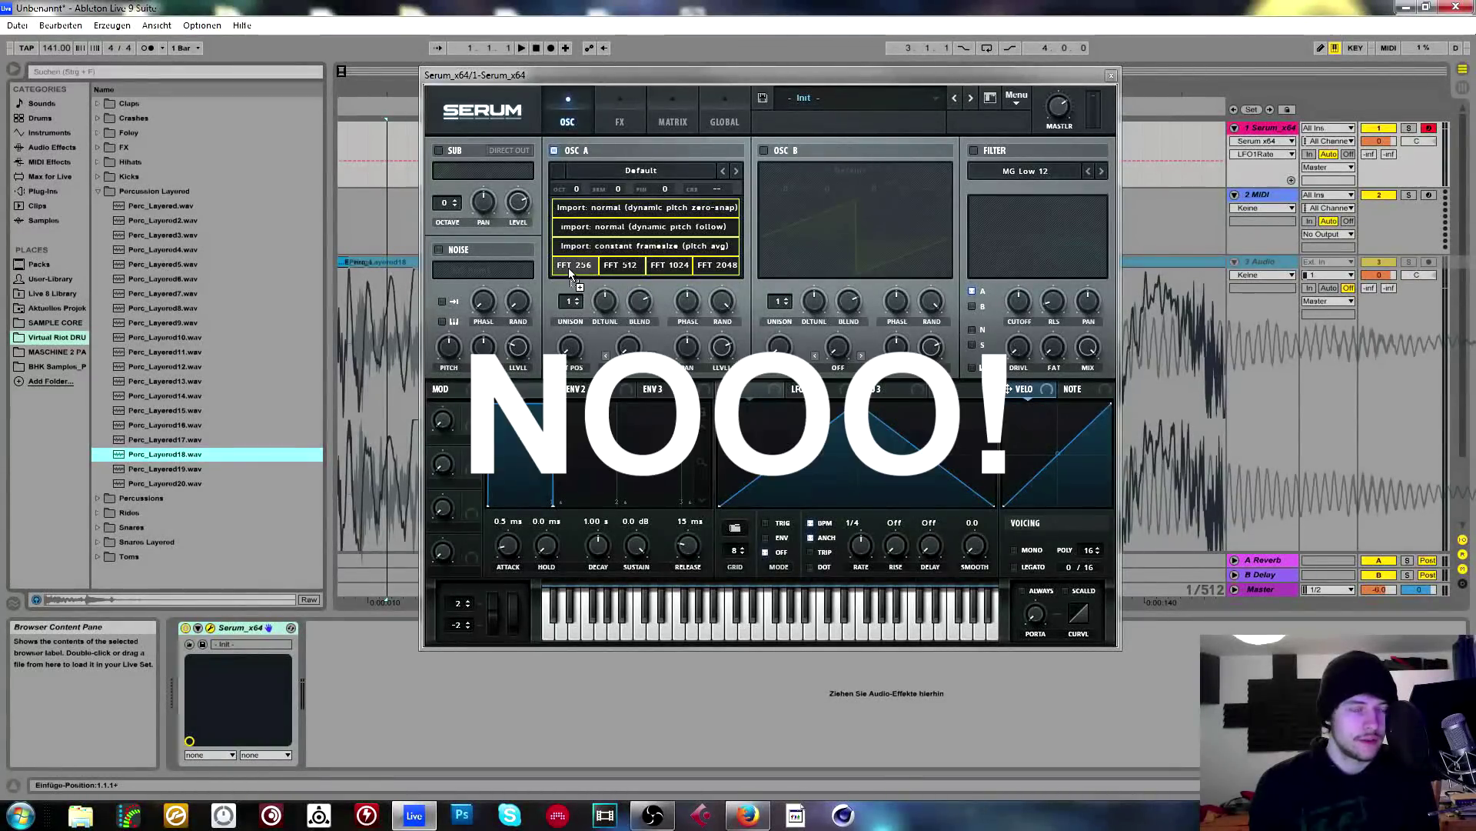
left_click_drag(569, 267, 721, 272)
left_click_drag(560, 349, 597, 394)
left_click(650, 231)
left_click(650, 230)
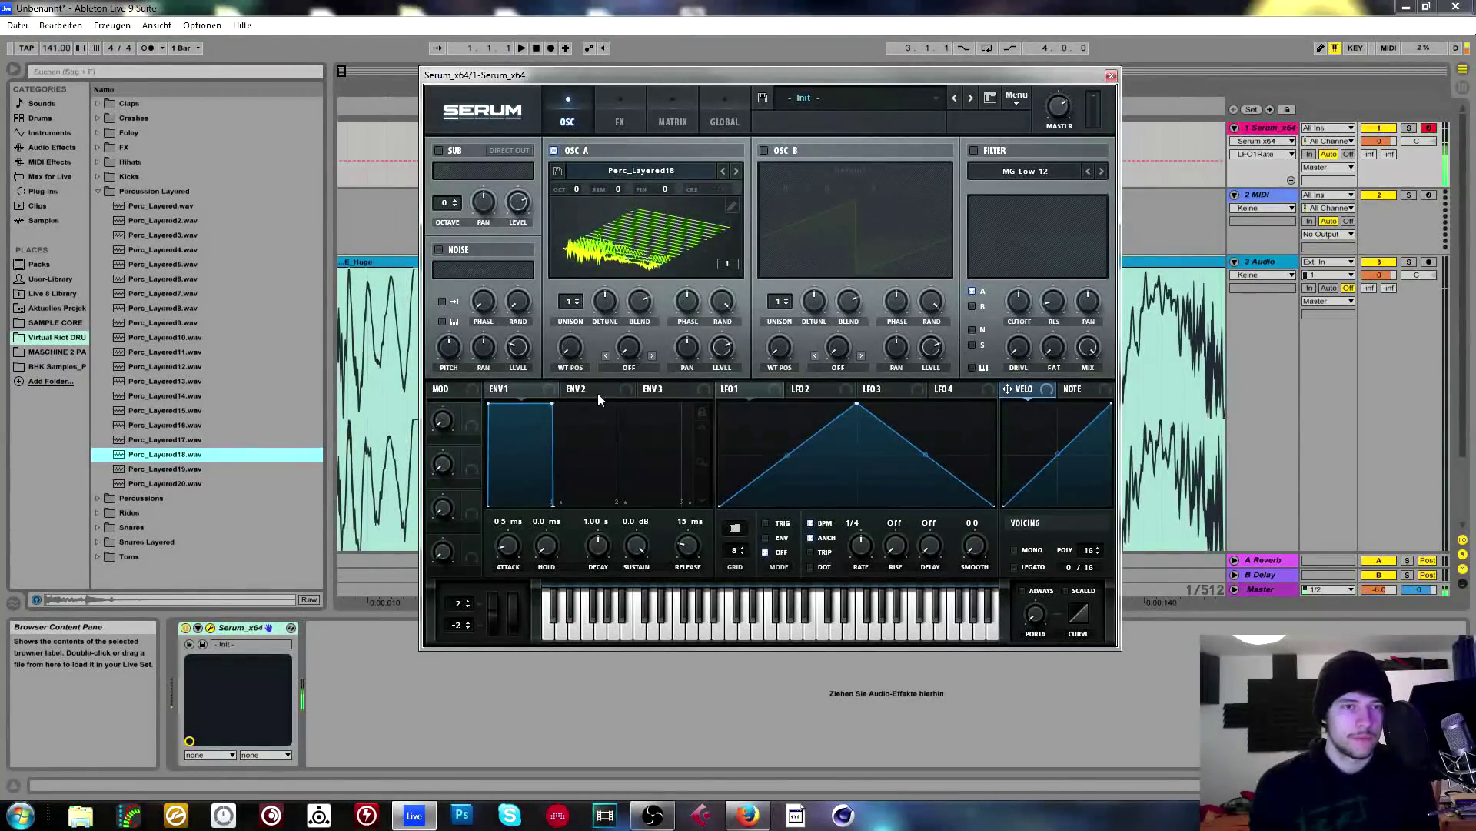
Show oscillator A's wavetable in 2D, choose a Bend warp mode and raise the warp amount.
left_click(669, 244)
left_click_drag(570, 348, 573, 346)
left_click(630, 367)
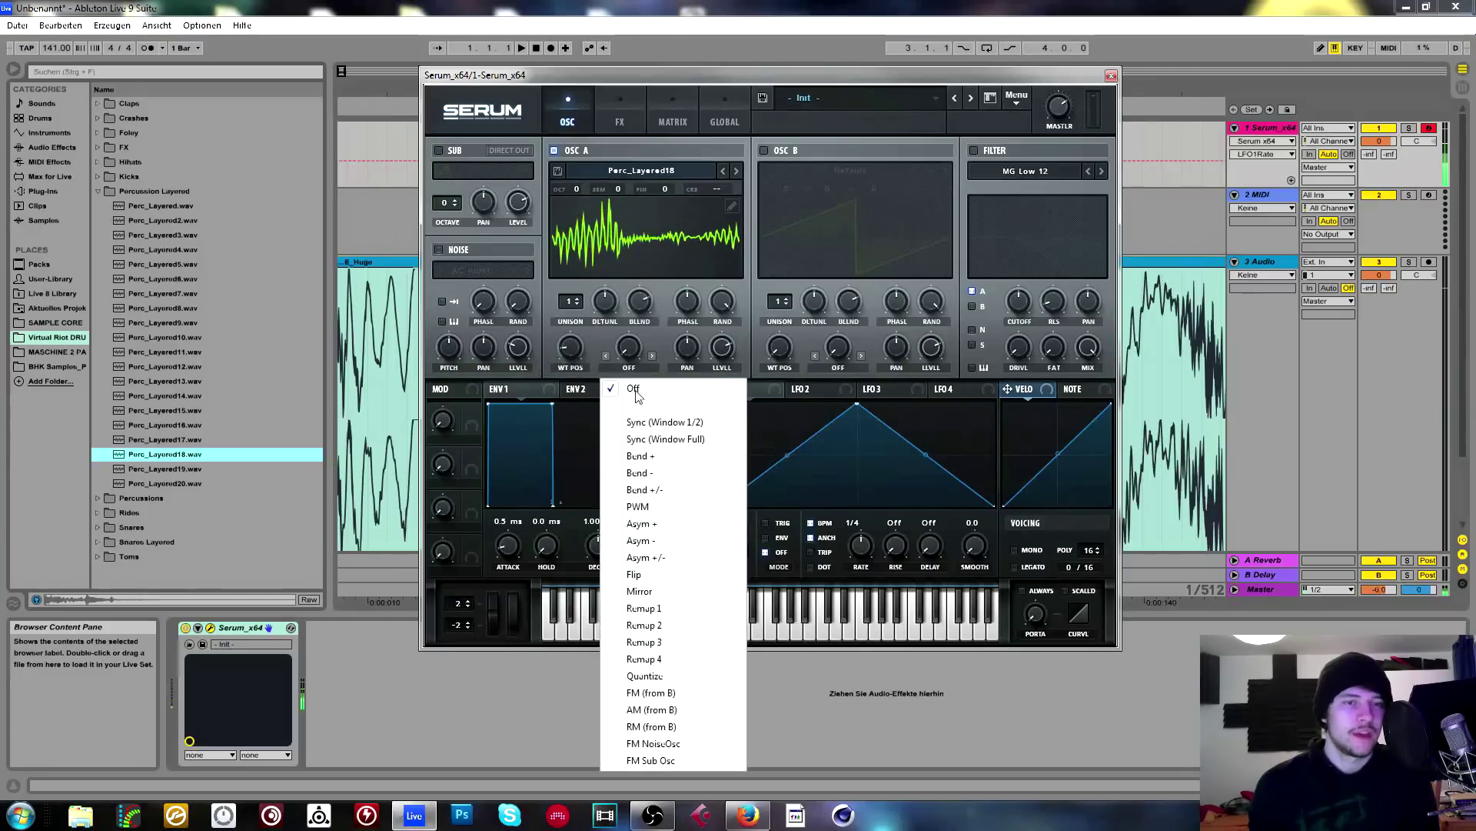
left_click(658, 475)
left_click_drag(629, 350, 627, 223)
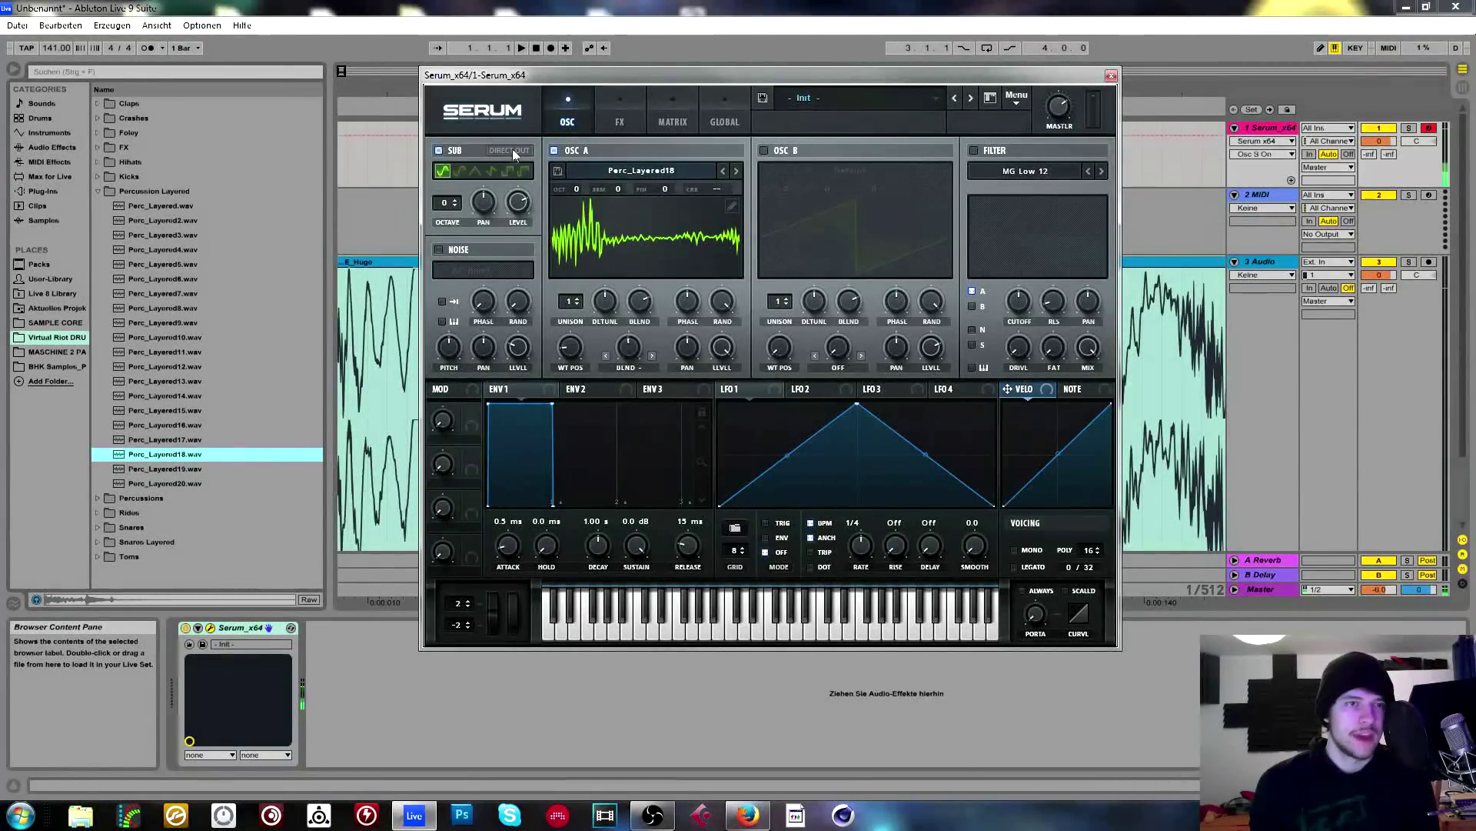
Enable the sub oscillator with Direct Out, lower oscillator A's warp amount and return to the 3D wavetable view.
left_click(514, 152)
left_click_drag(627, 350, 633, 395)
left_click(649, 213)
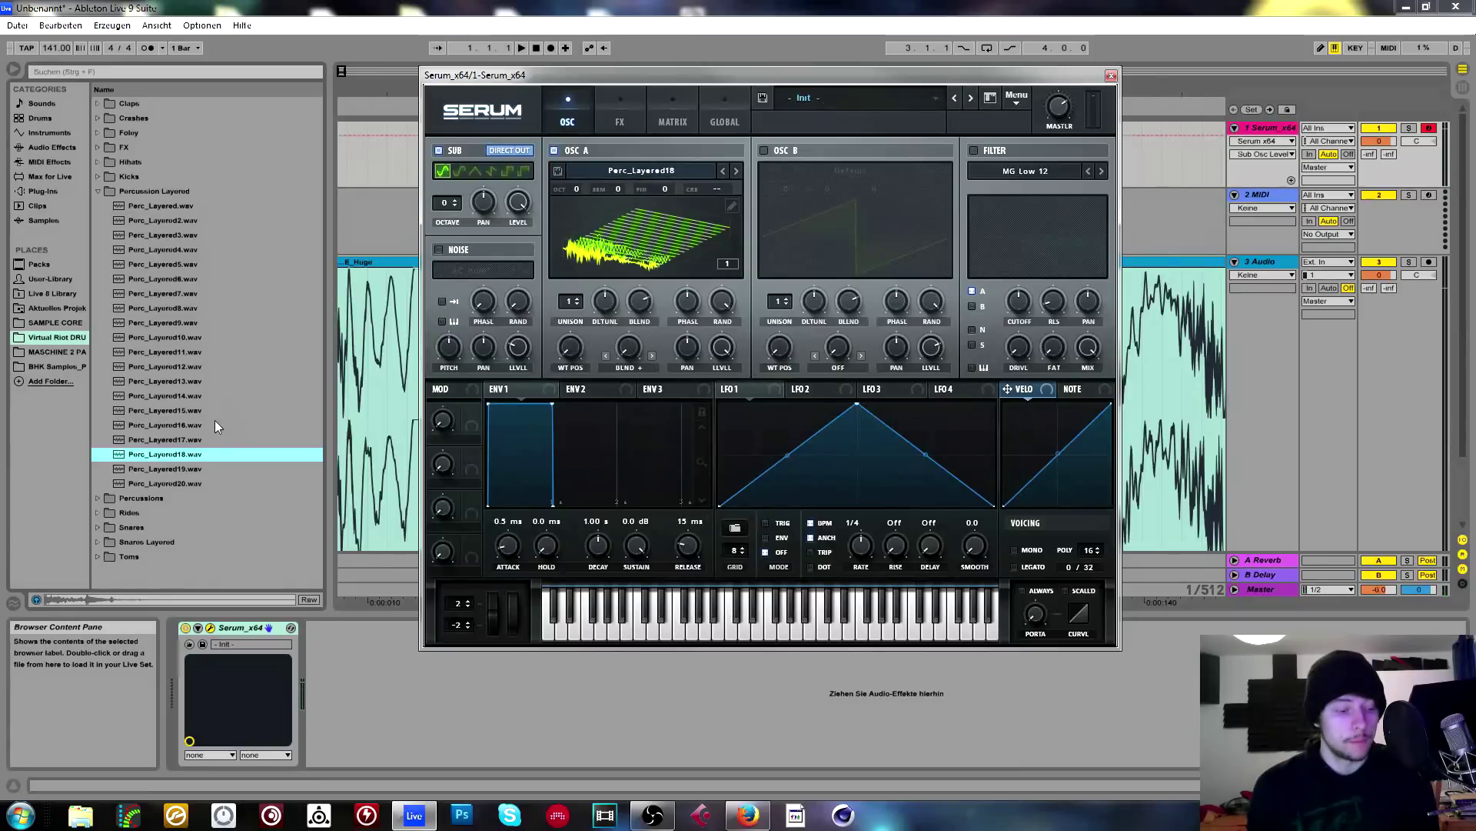
Import an audio file from the My Book Duo (Z:) drive into oscillator A's wavetable editor with a fixed frame size of 1000 samples.
left_click(732, 206)
left_click(752, 250)
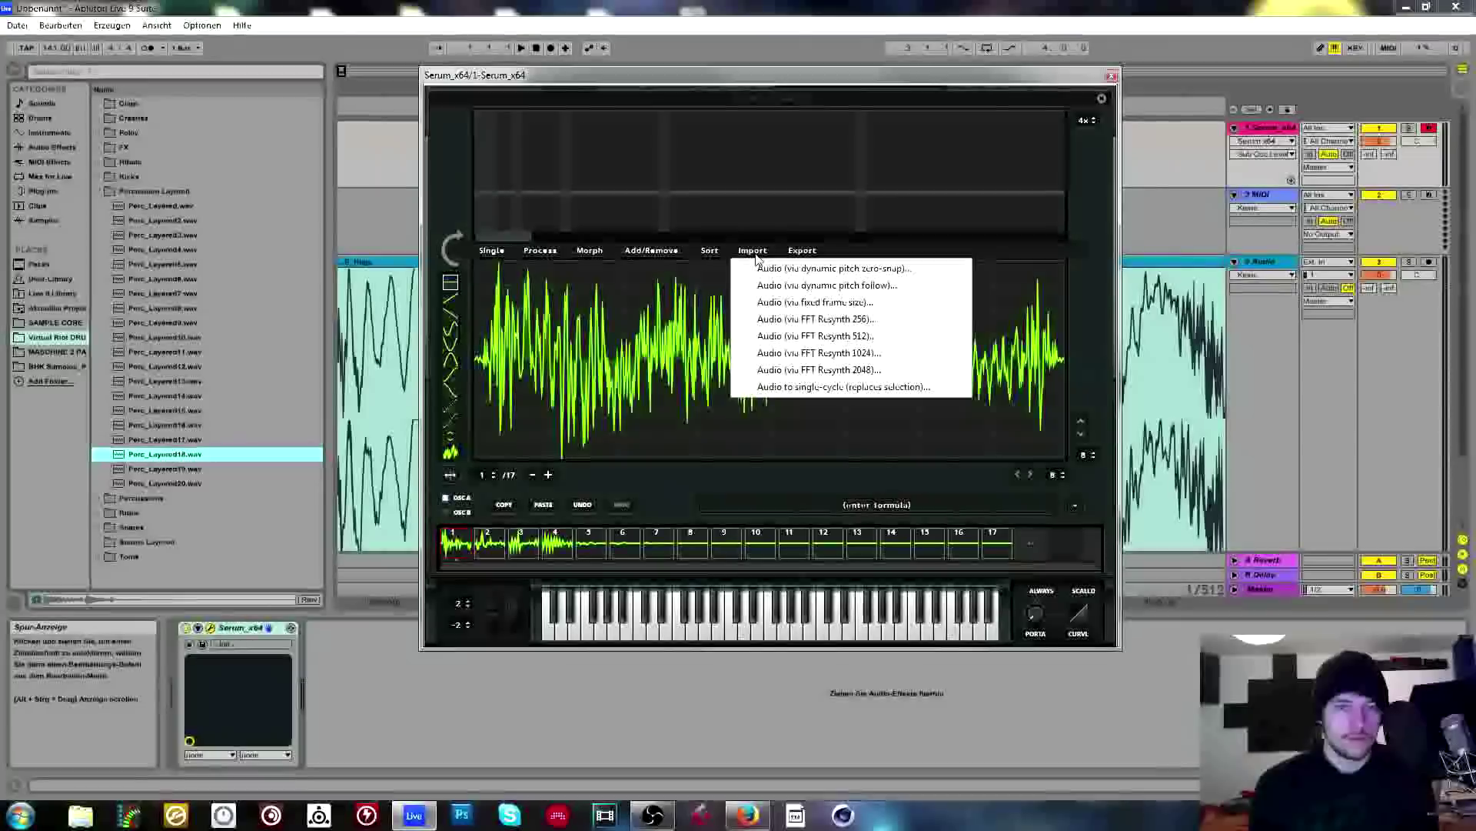
left_click(826, 308)
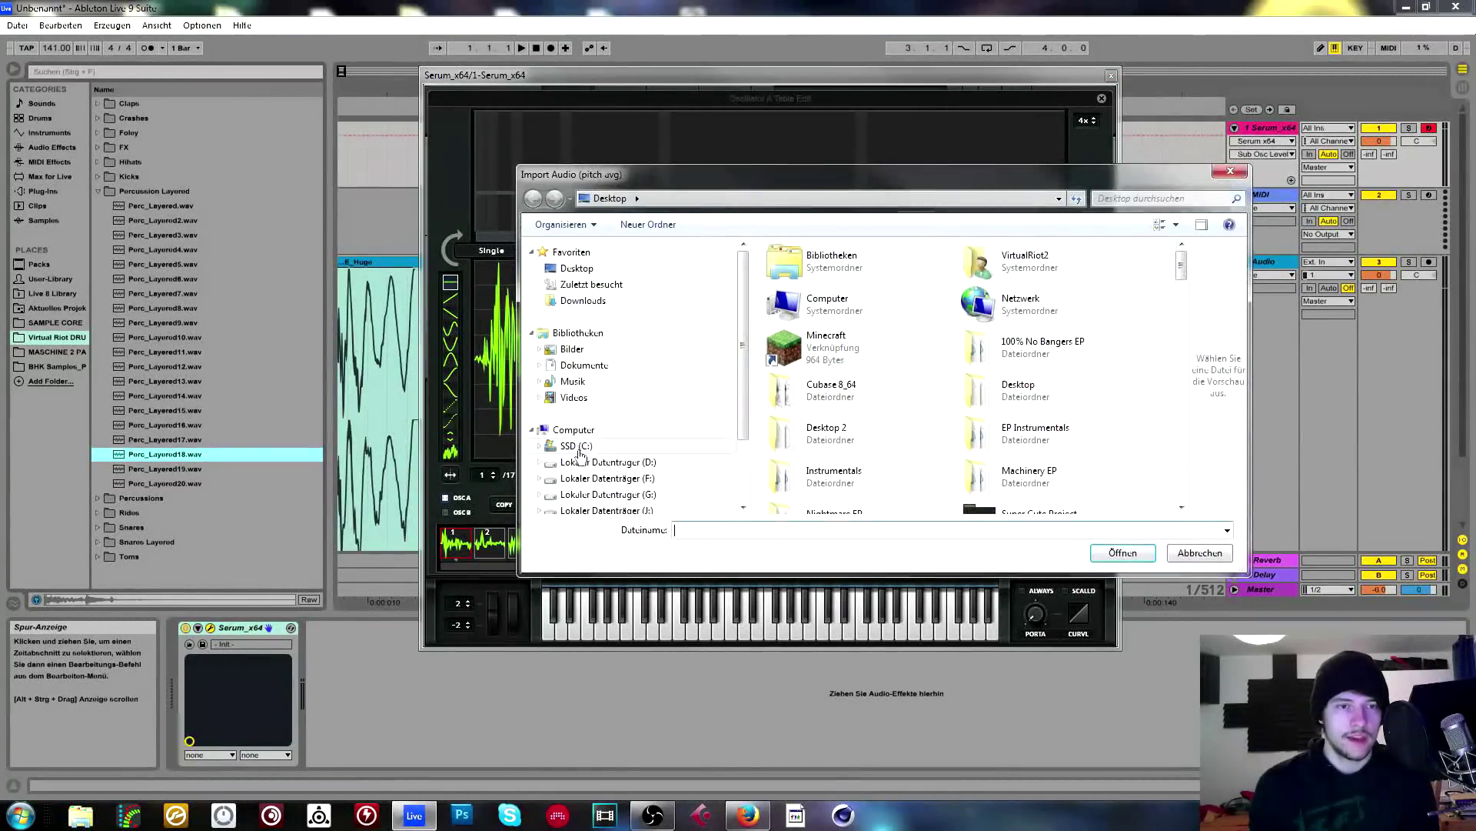
scroll(736, 375, "down", 2)
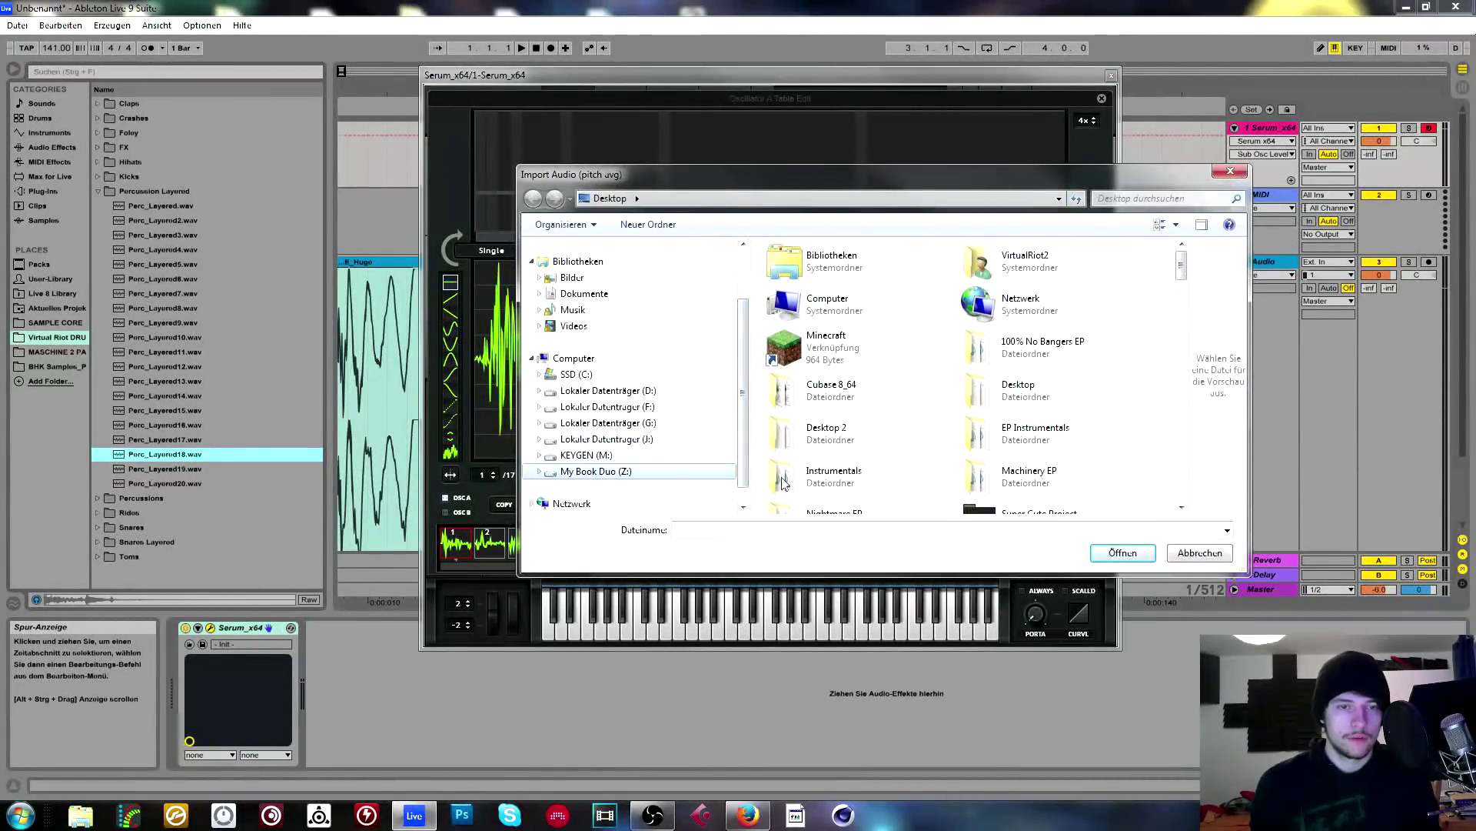
left_click(592, 472)
left_click(831, 369)
double_click(830, 377)
double_click(858, 457)
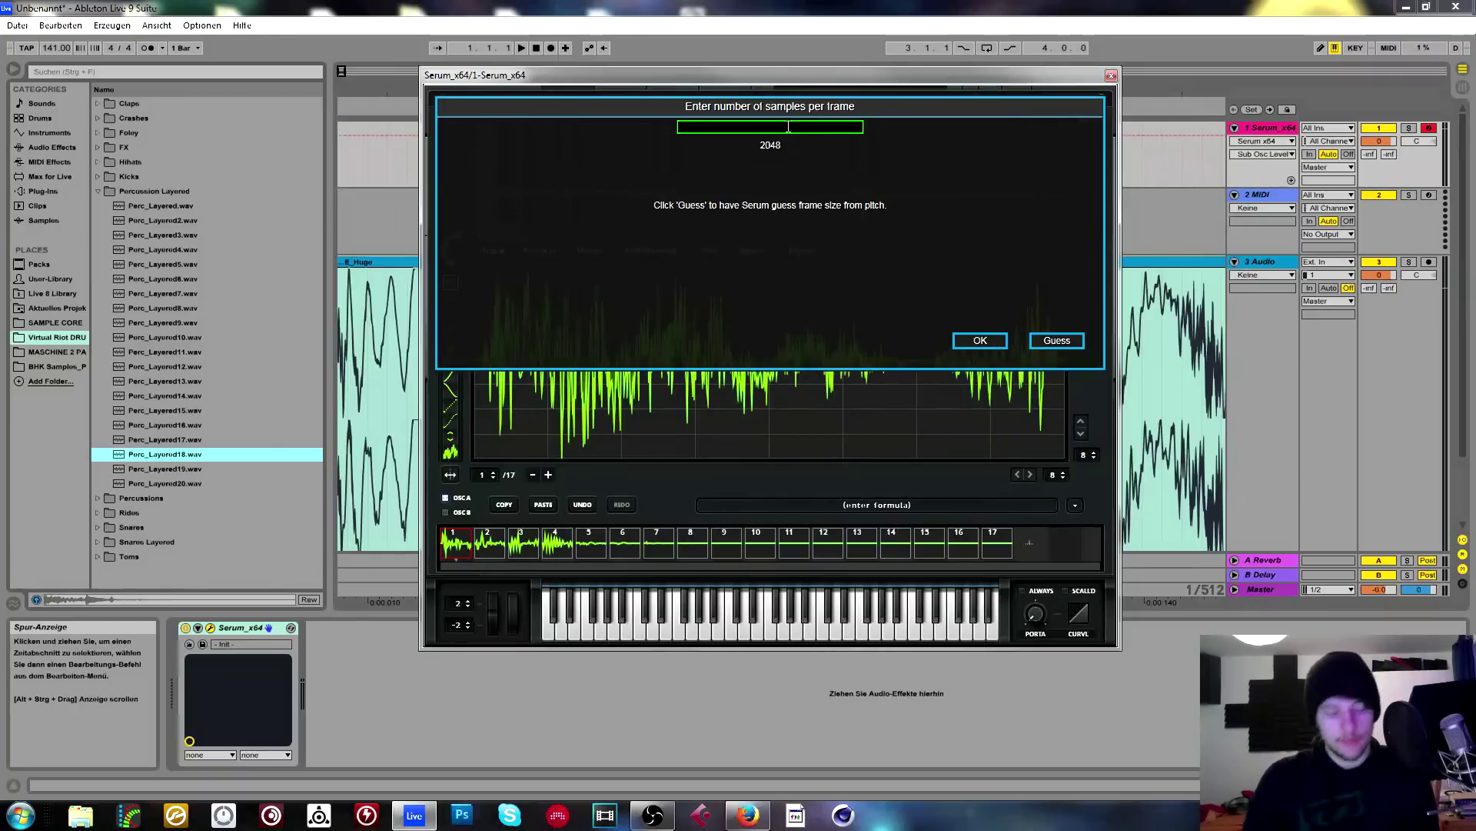
type("1000")
left_click(978, 338)
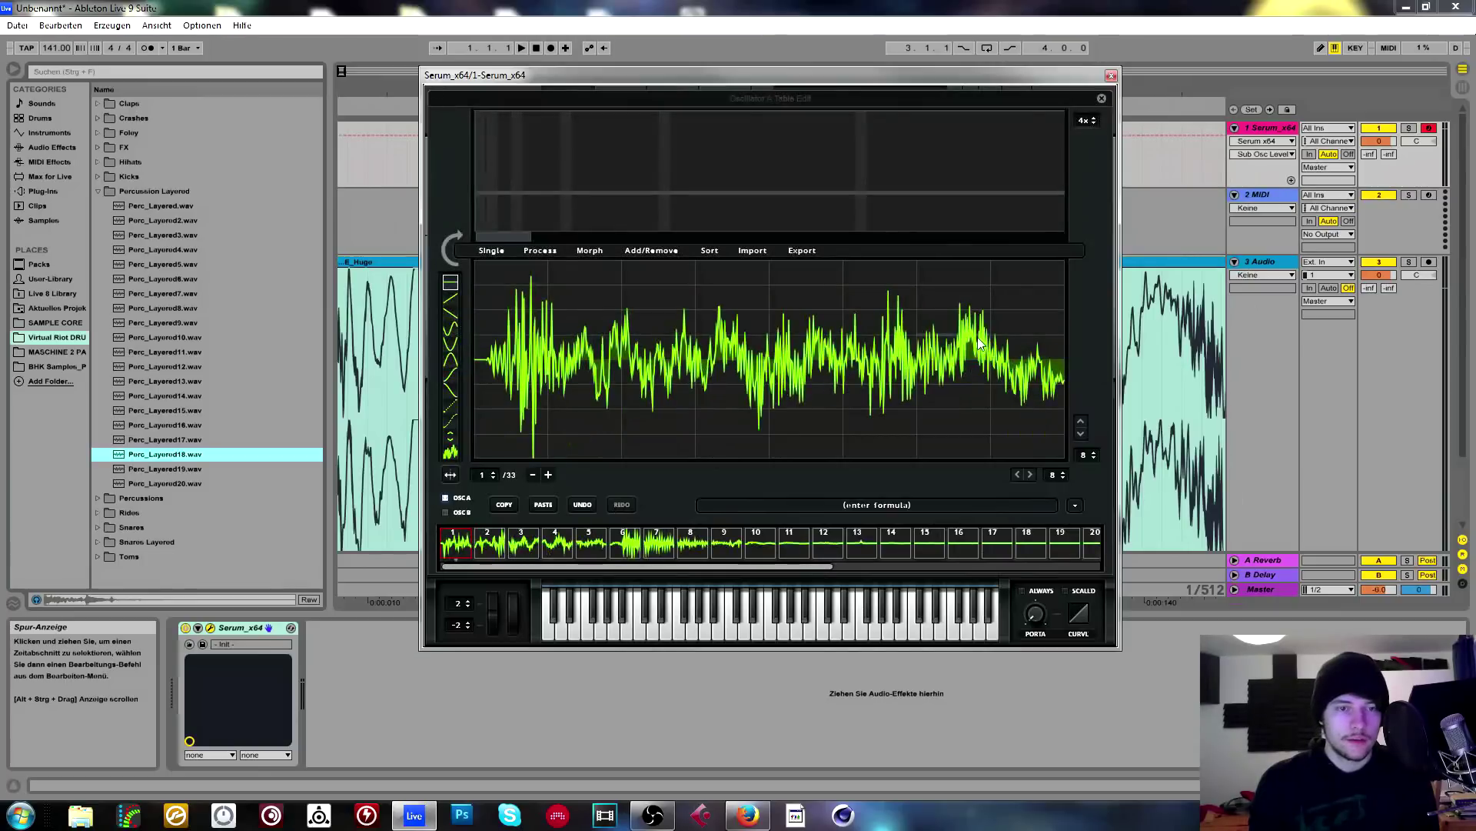
left_click_drag(512, 560, 731, 544)
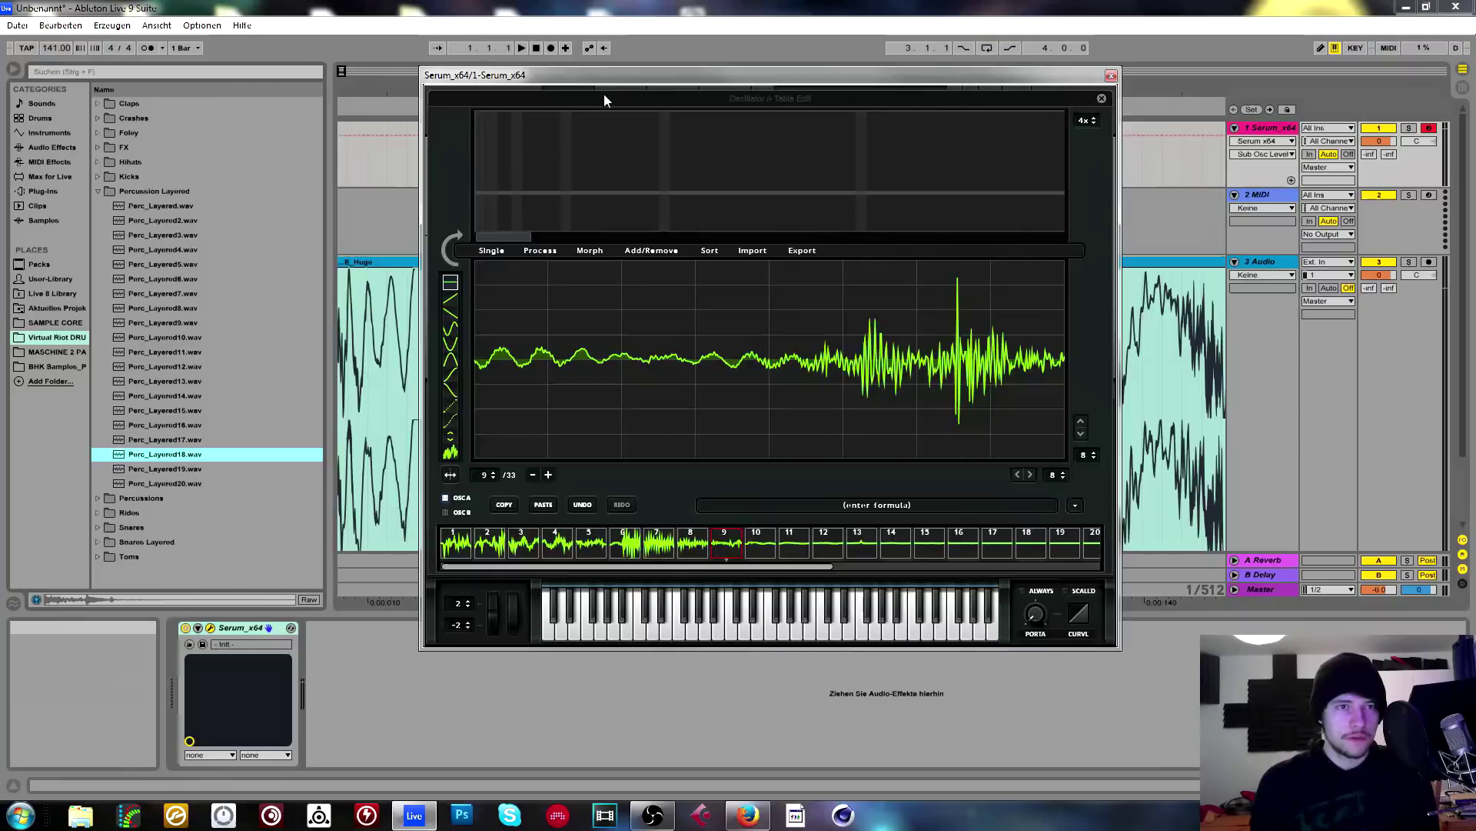
Replace the clip on the Audio track with Perc_Layered18.wav.
left_click_drag(587, 80, 972, 132)
left_click(588, 264)
key("Delete")
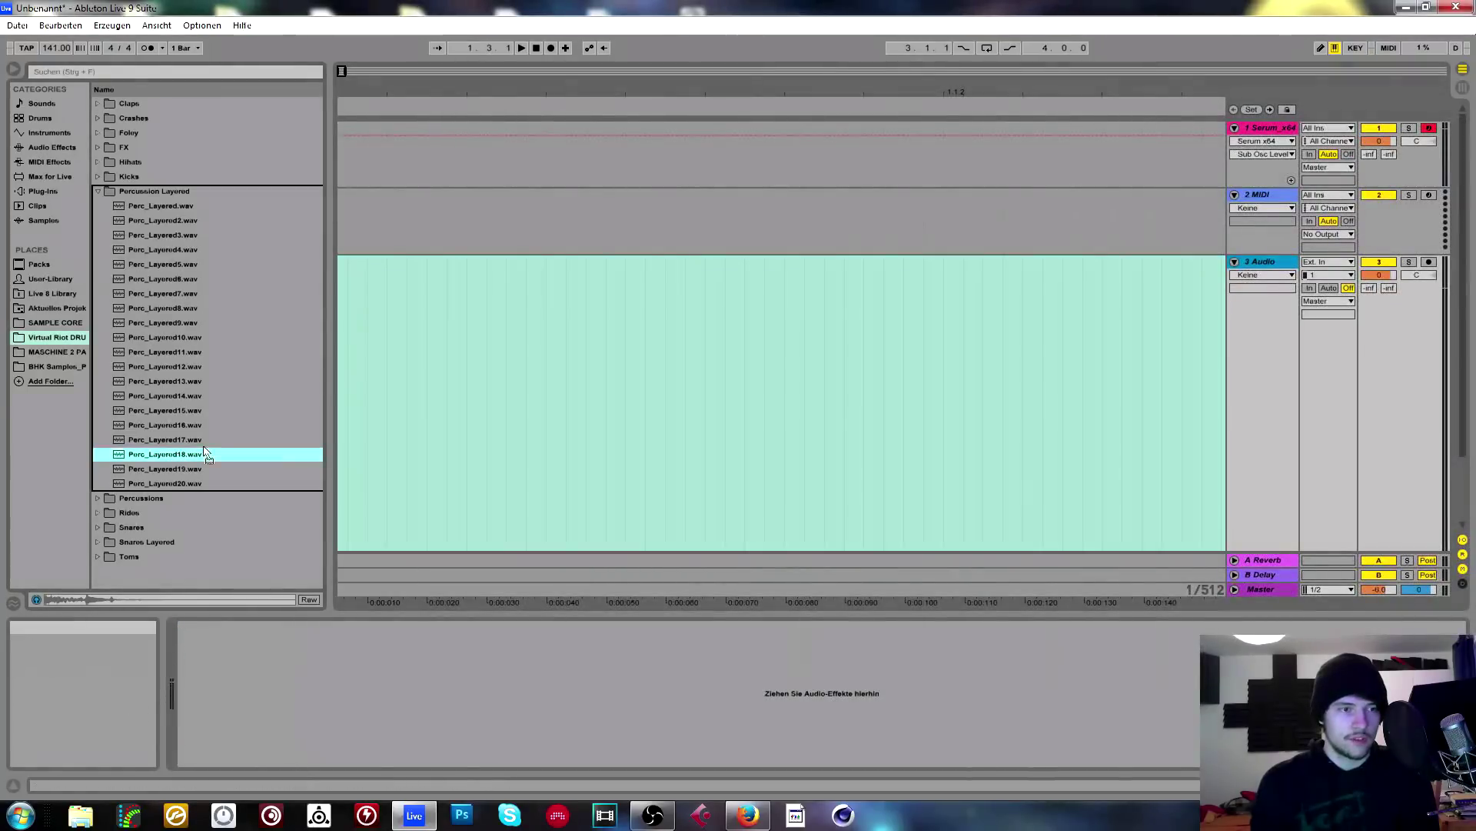
left_click_drag(206, 454, 348, 391)
left_click_drag(879, 99, 879, 46)
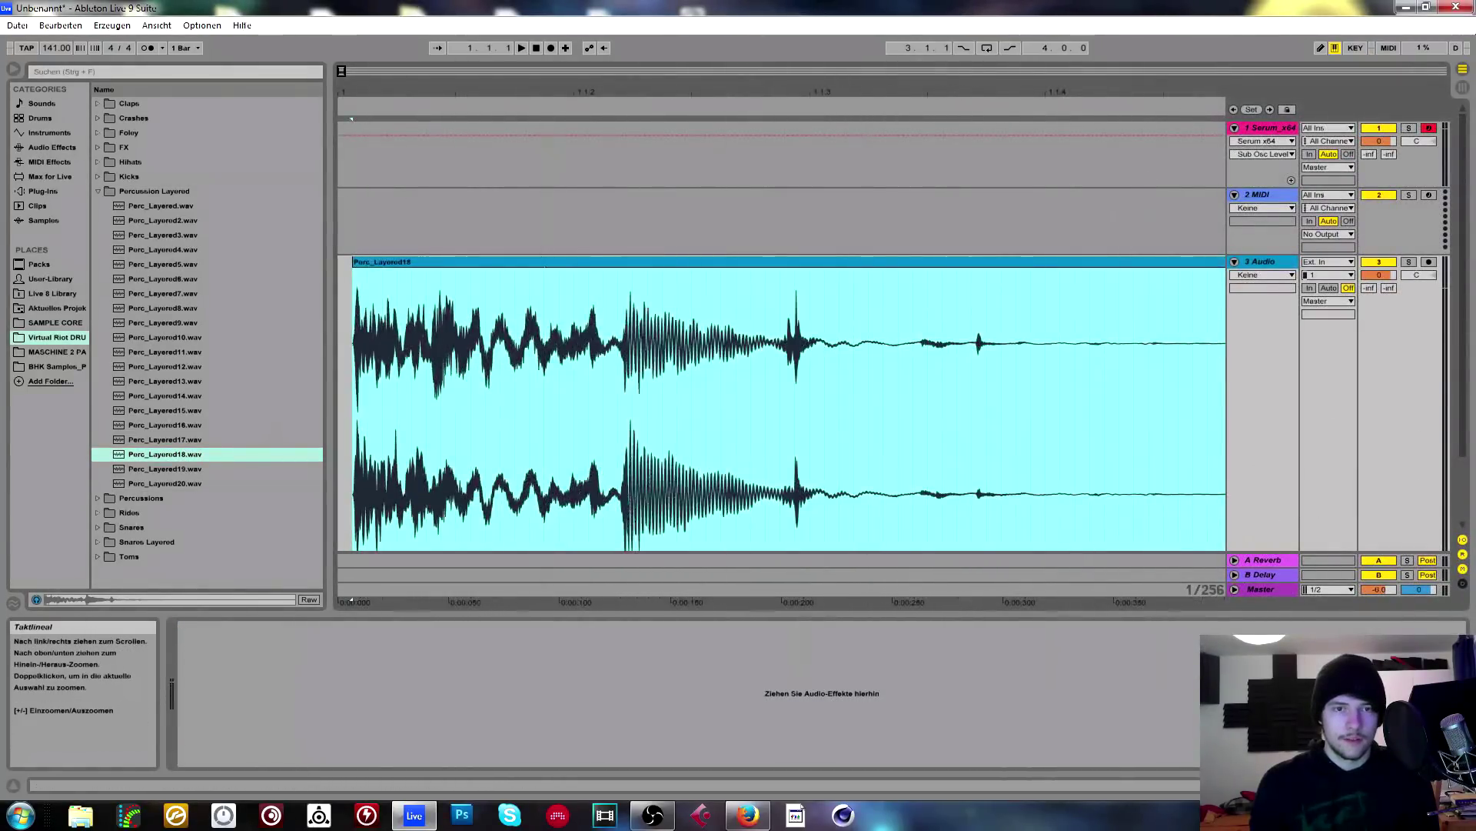
Compare oscillator A's wavetable frames with the Perc_Layered18 clip waveform, examining frames 2, 9 and 10.
left_click(1257, 129)
left_click_drag(850, 136, 977, 69)
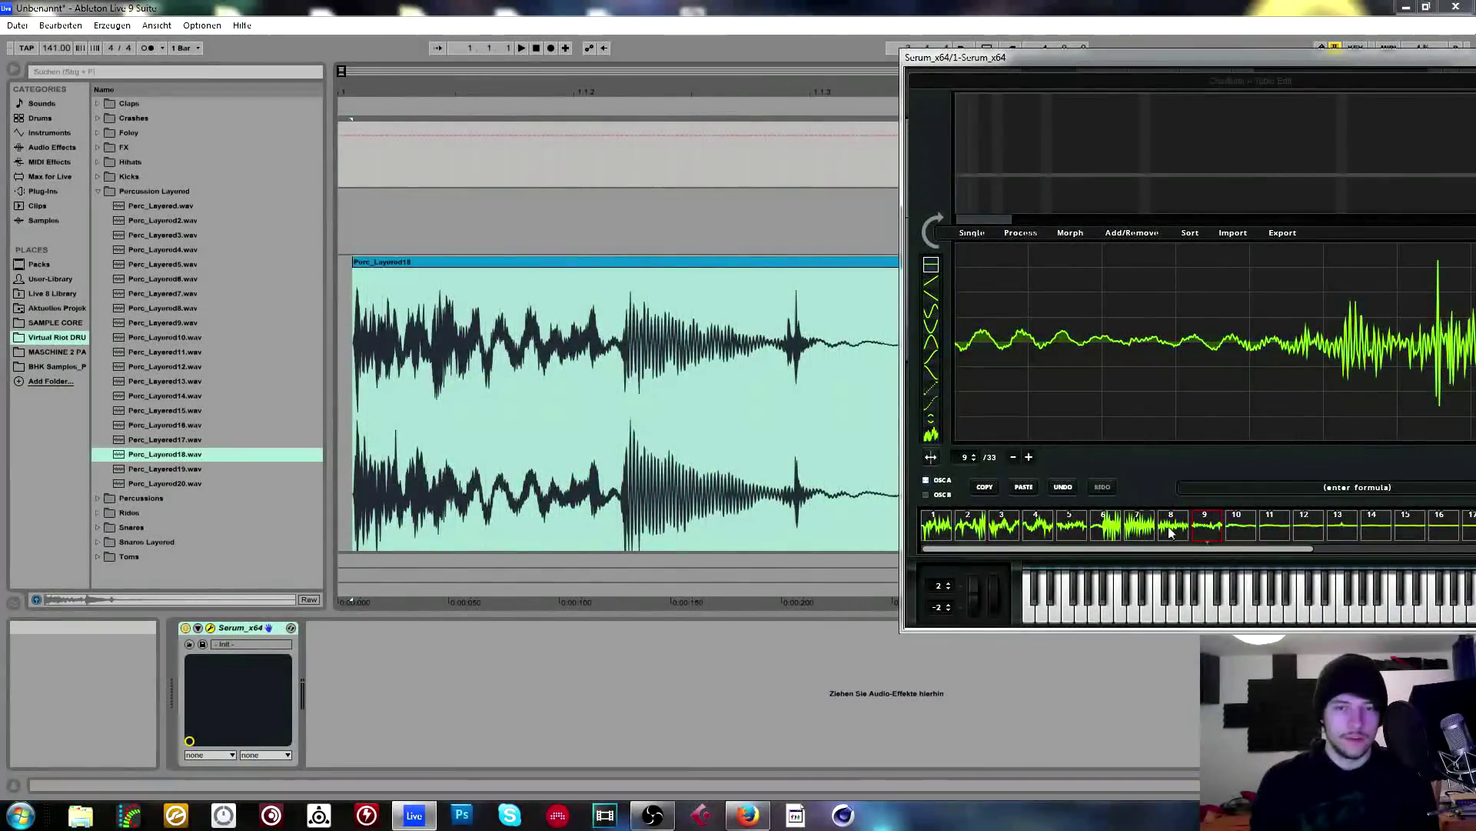
left_click(969, 529)
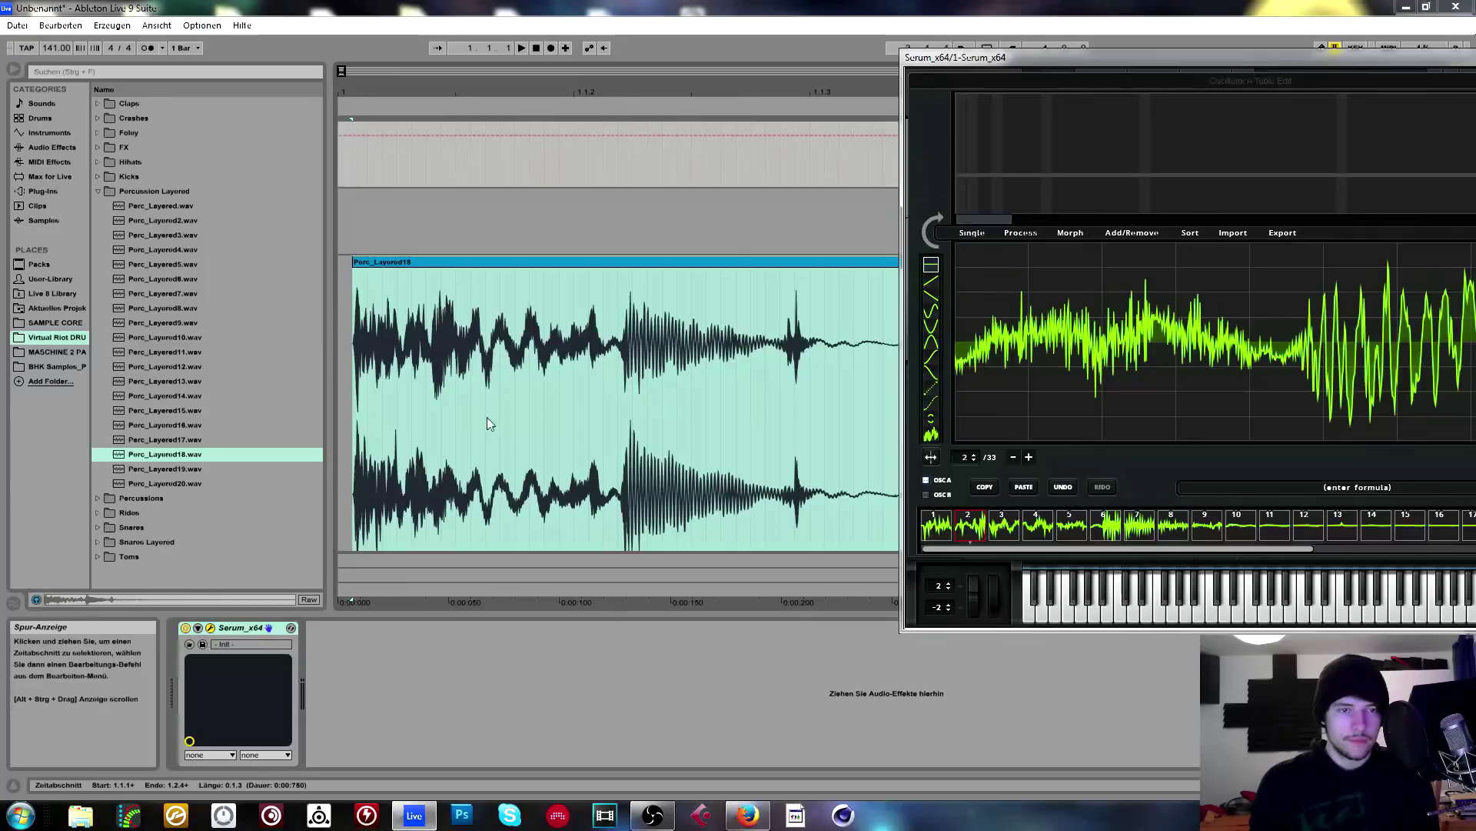
left_click_drag(932, 60, 364, 80)
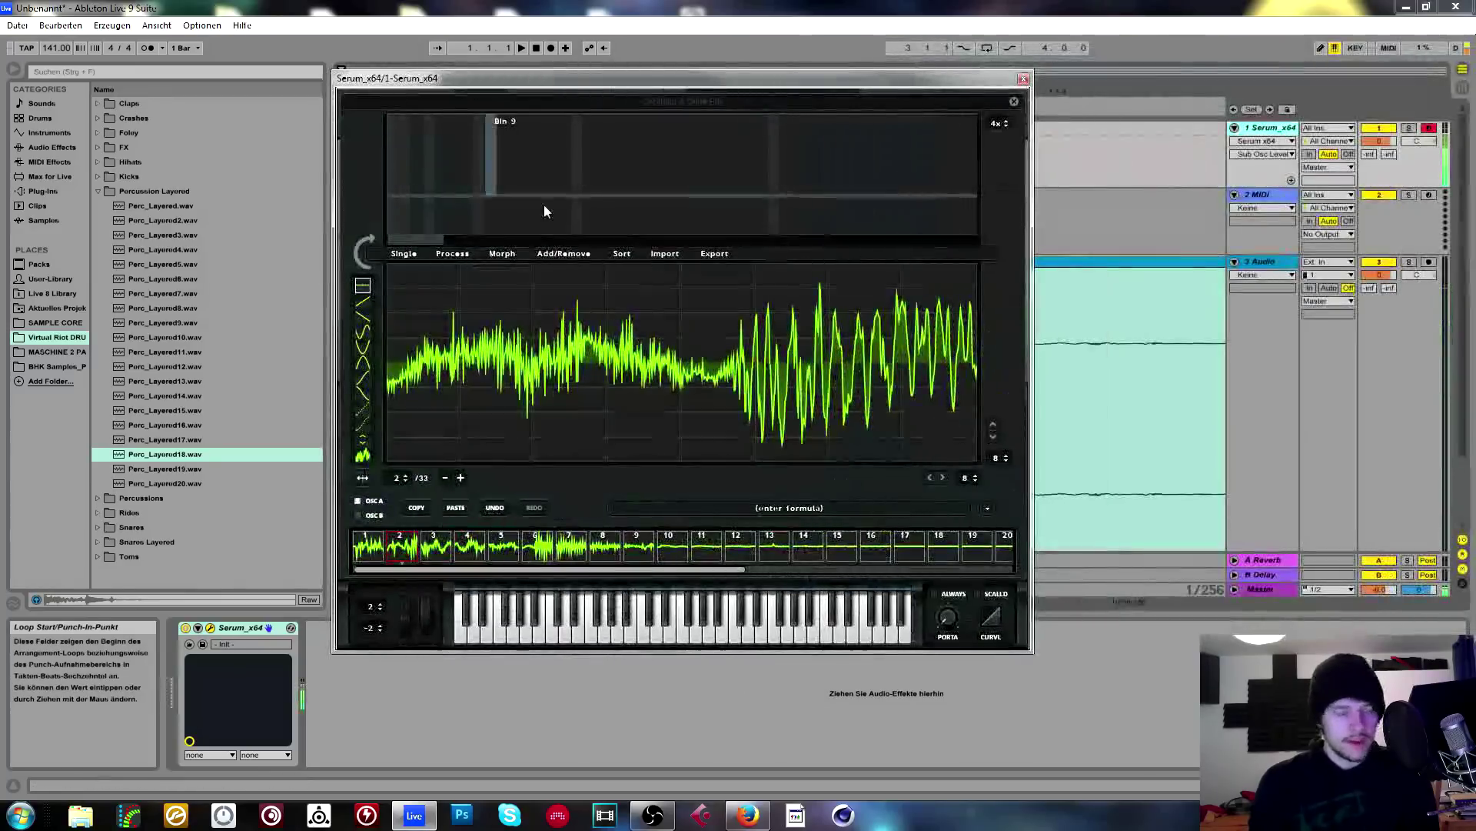
left_click(629, 549)
left_click(617, 545)
left_click(666, 547)
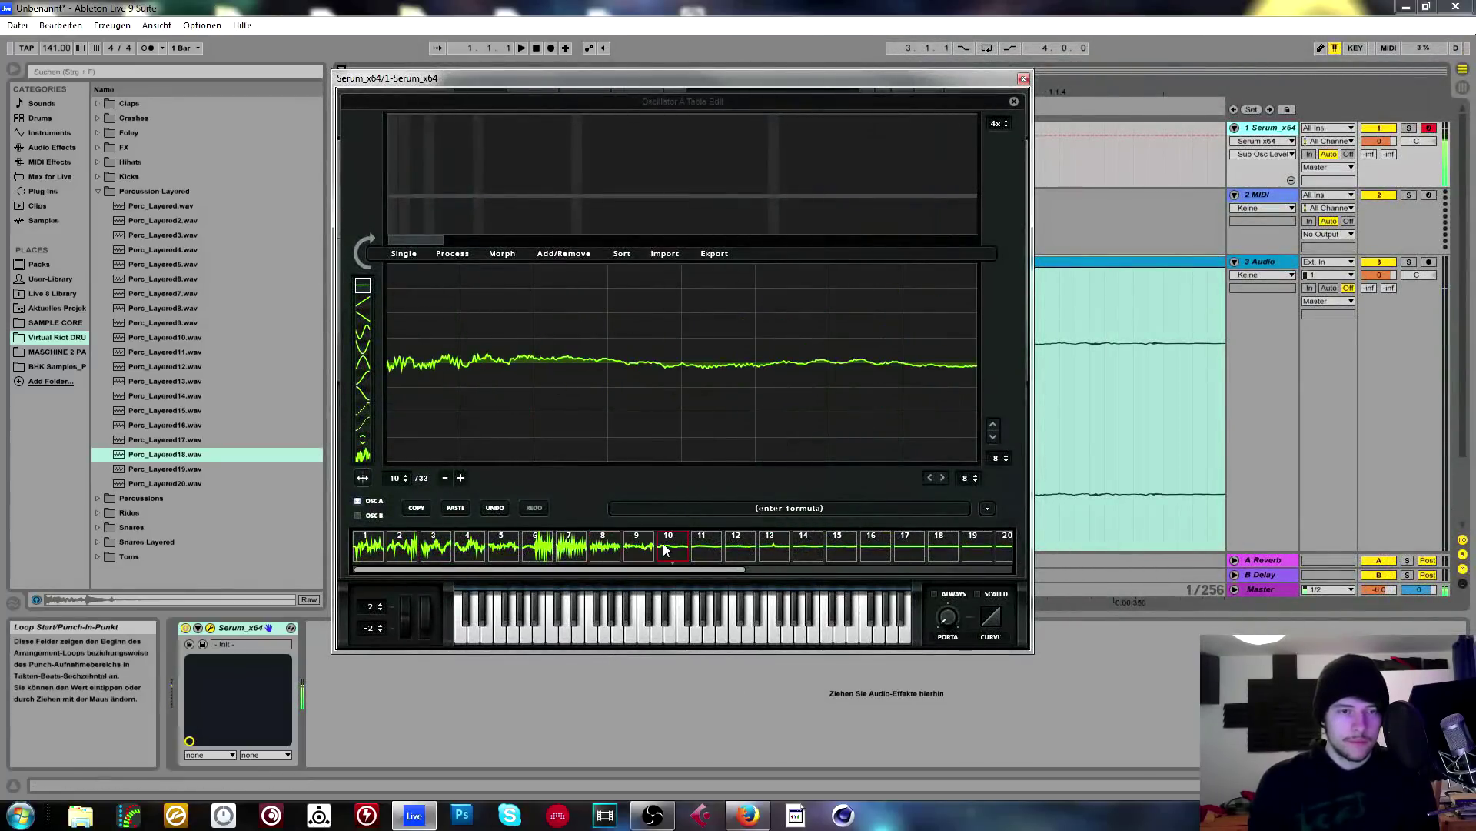
left_click(648, 546)
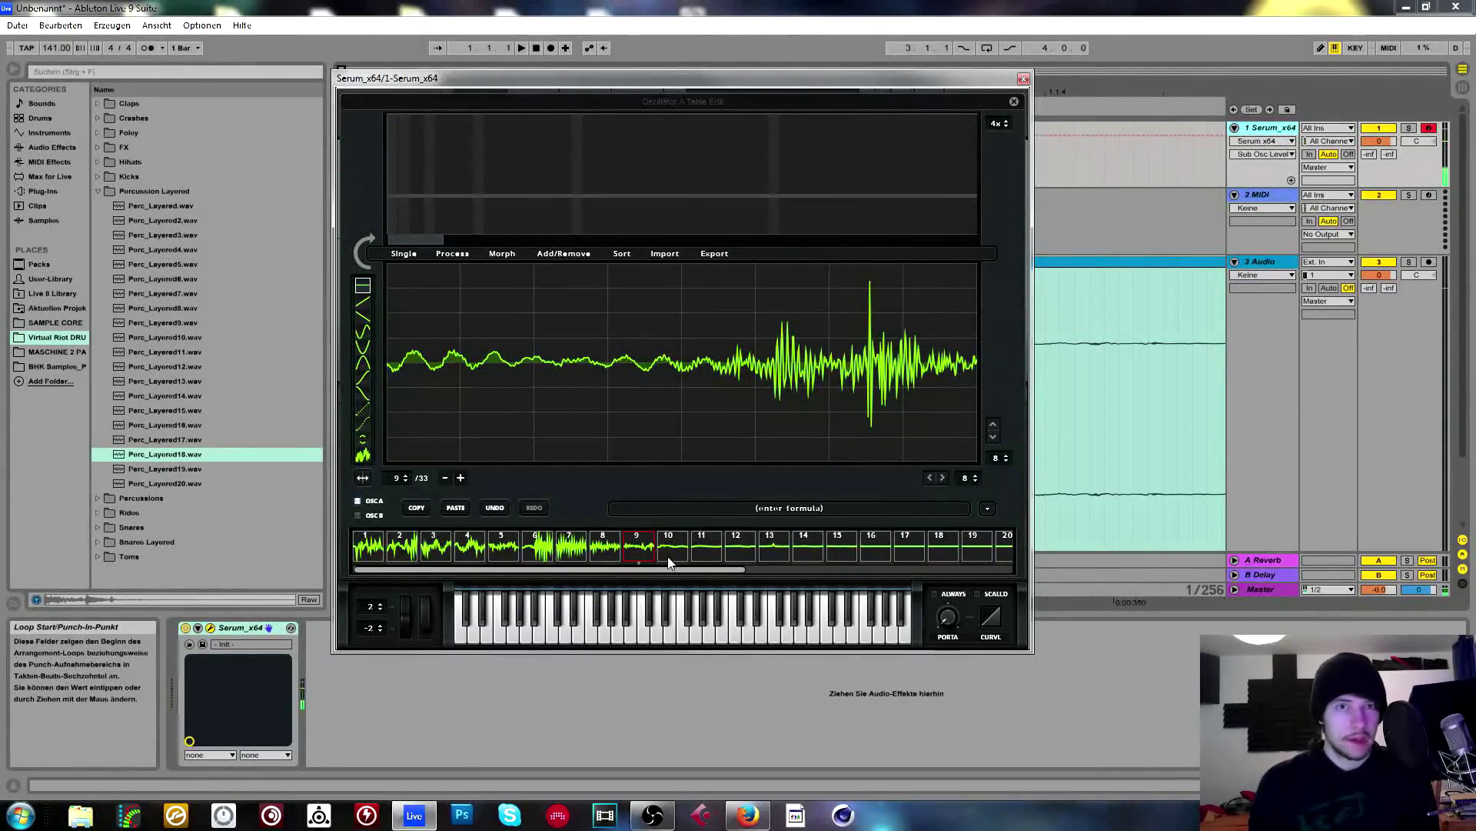
Remove frame 10 and all frames after it from oscillator A's wavetable.
left_click(667, 555)
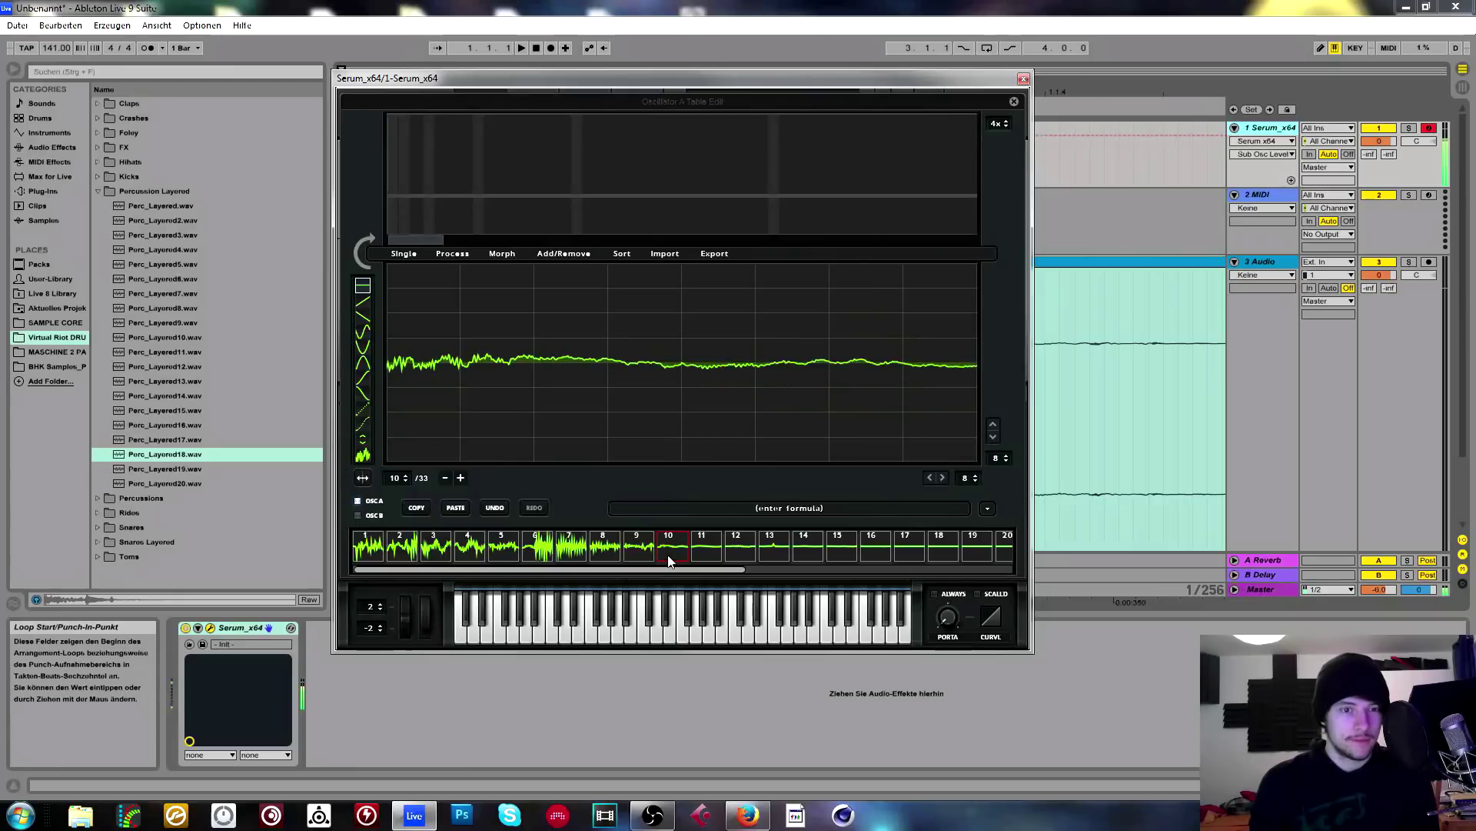
left_click(564, 253)
left_click(593, 356)
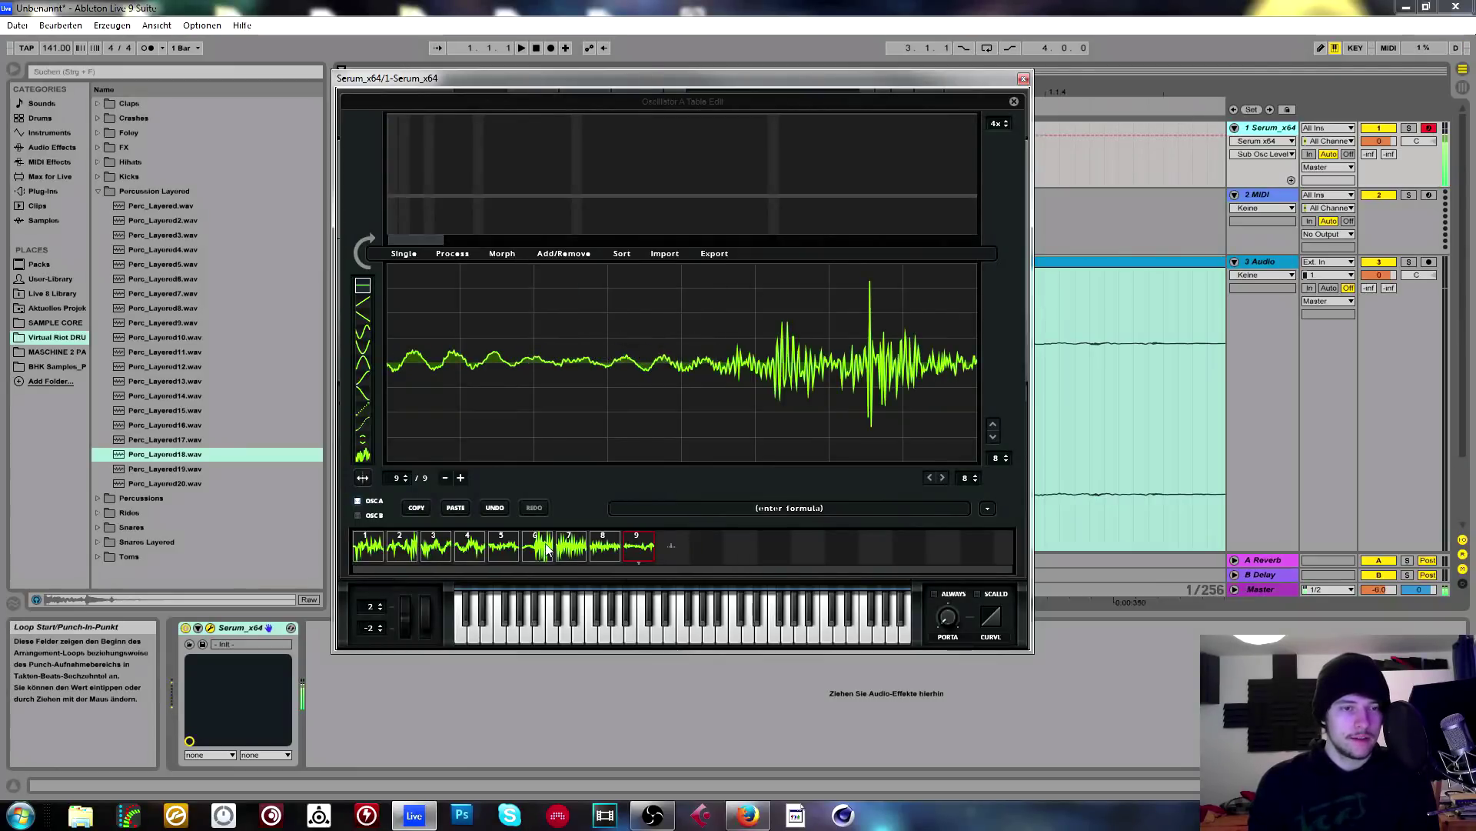
Normalize each wavetable frame separately, checking individual frames before and after.
left_click(369, 548)
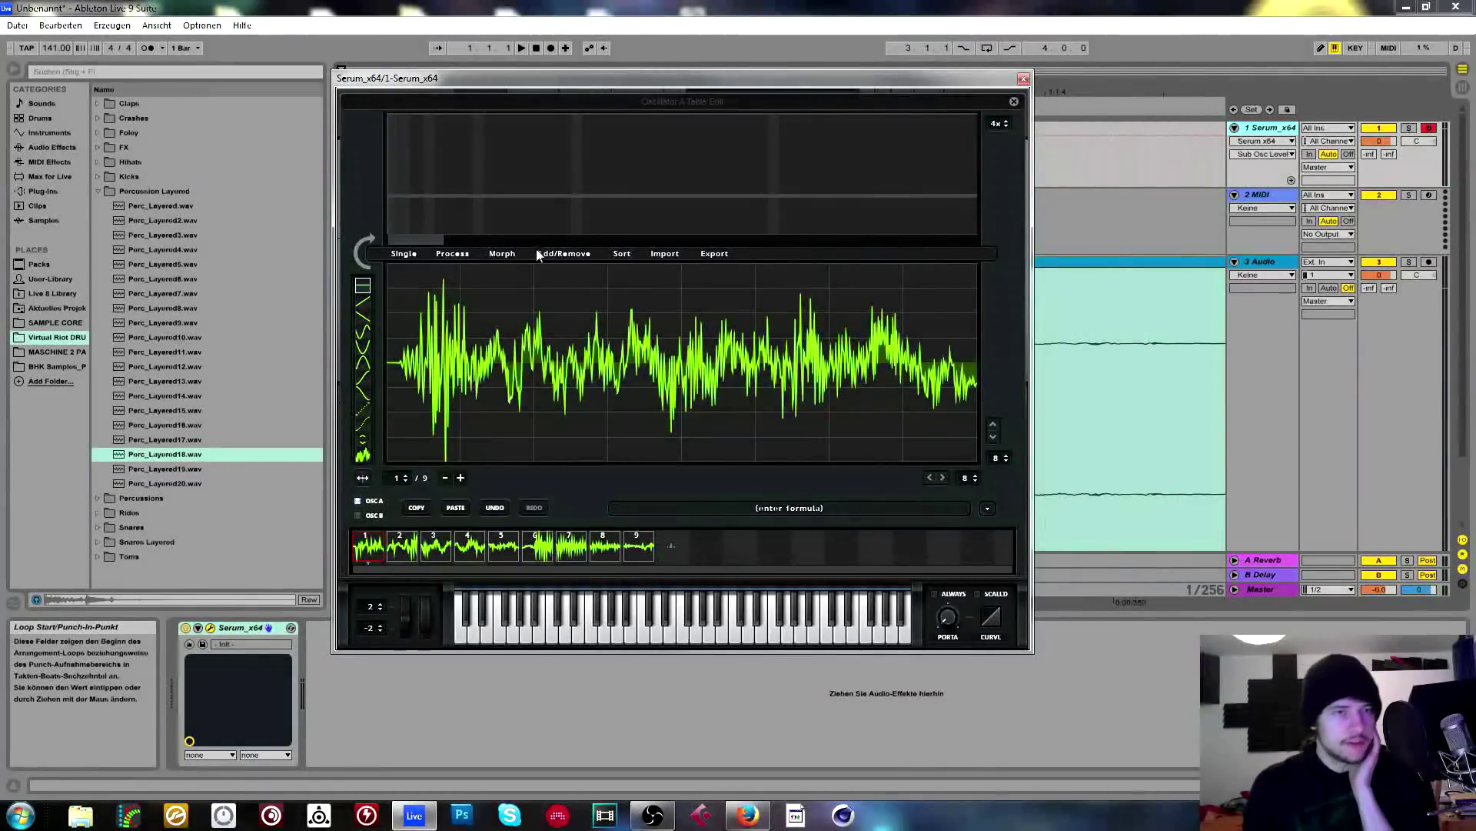
left_click(501, 547)
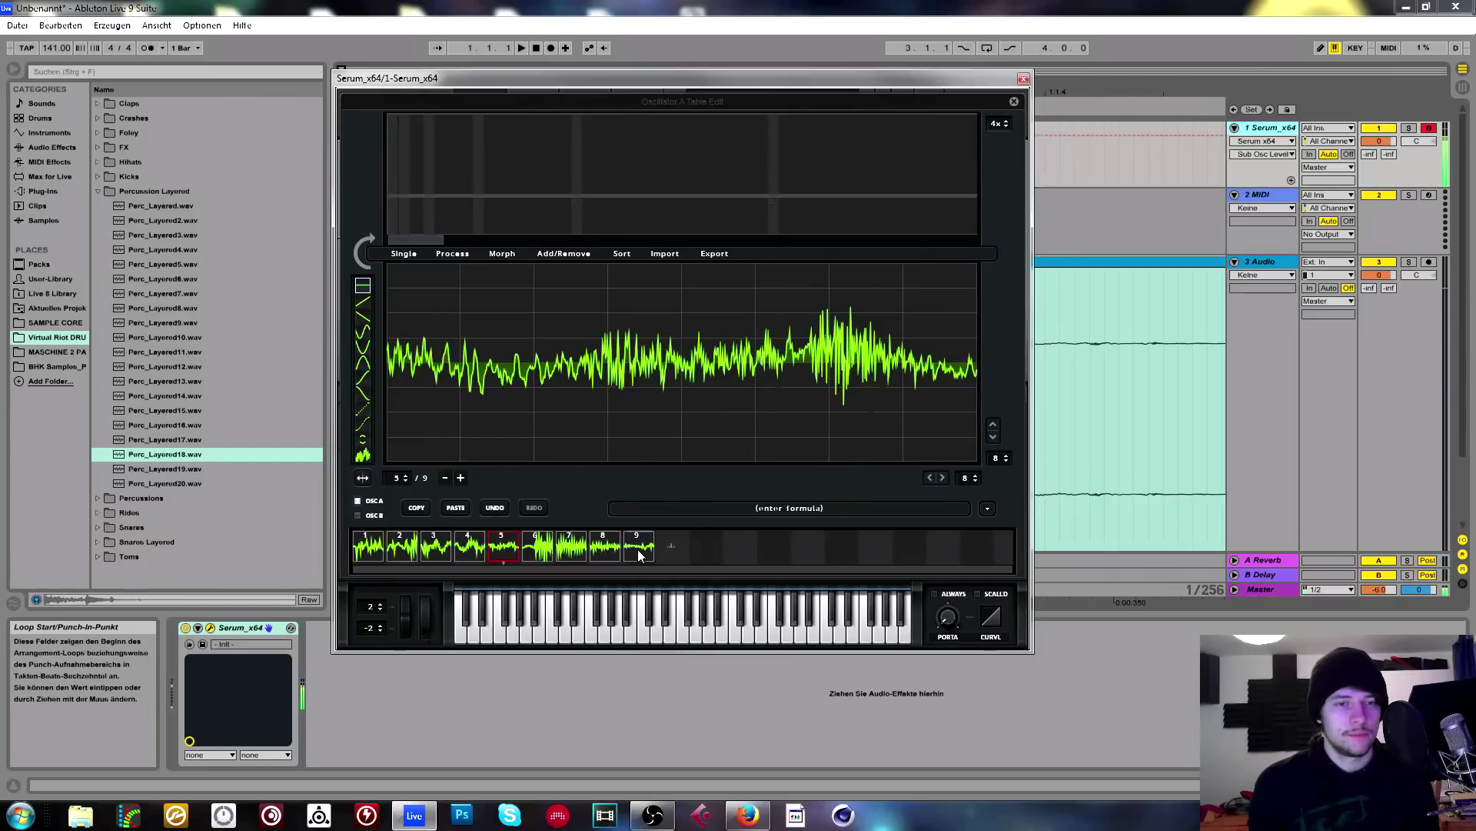
left_click(459, 260)
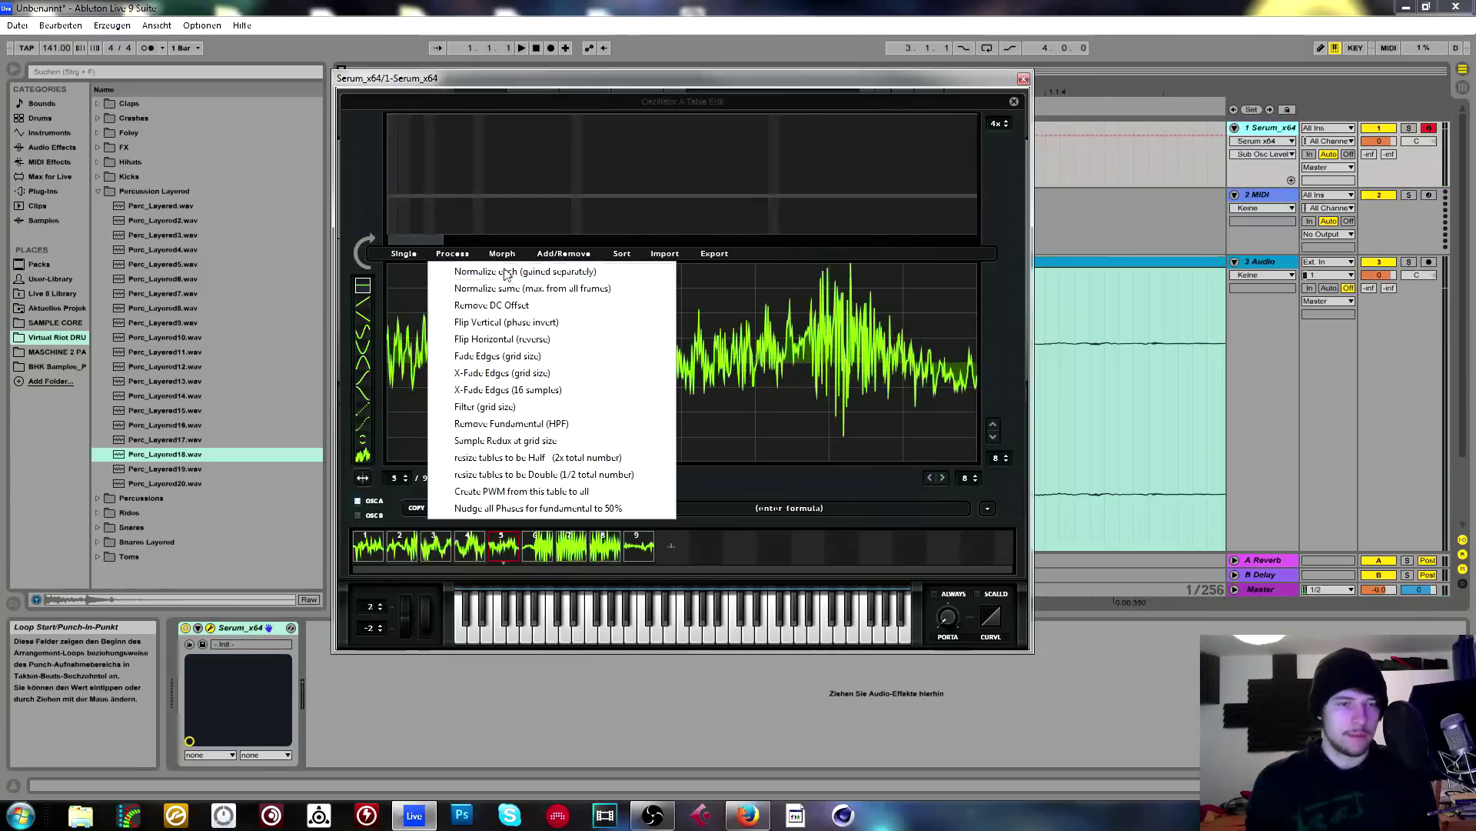
left_click(508, 272)
left_click(606, 549)
left_click(640, 548)
Crossfade the edges of the wavetable frames with X-Fade Edges (16 samples).
left_click(369, 548)
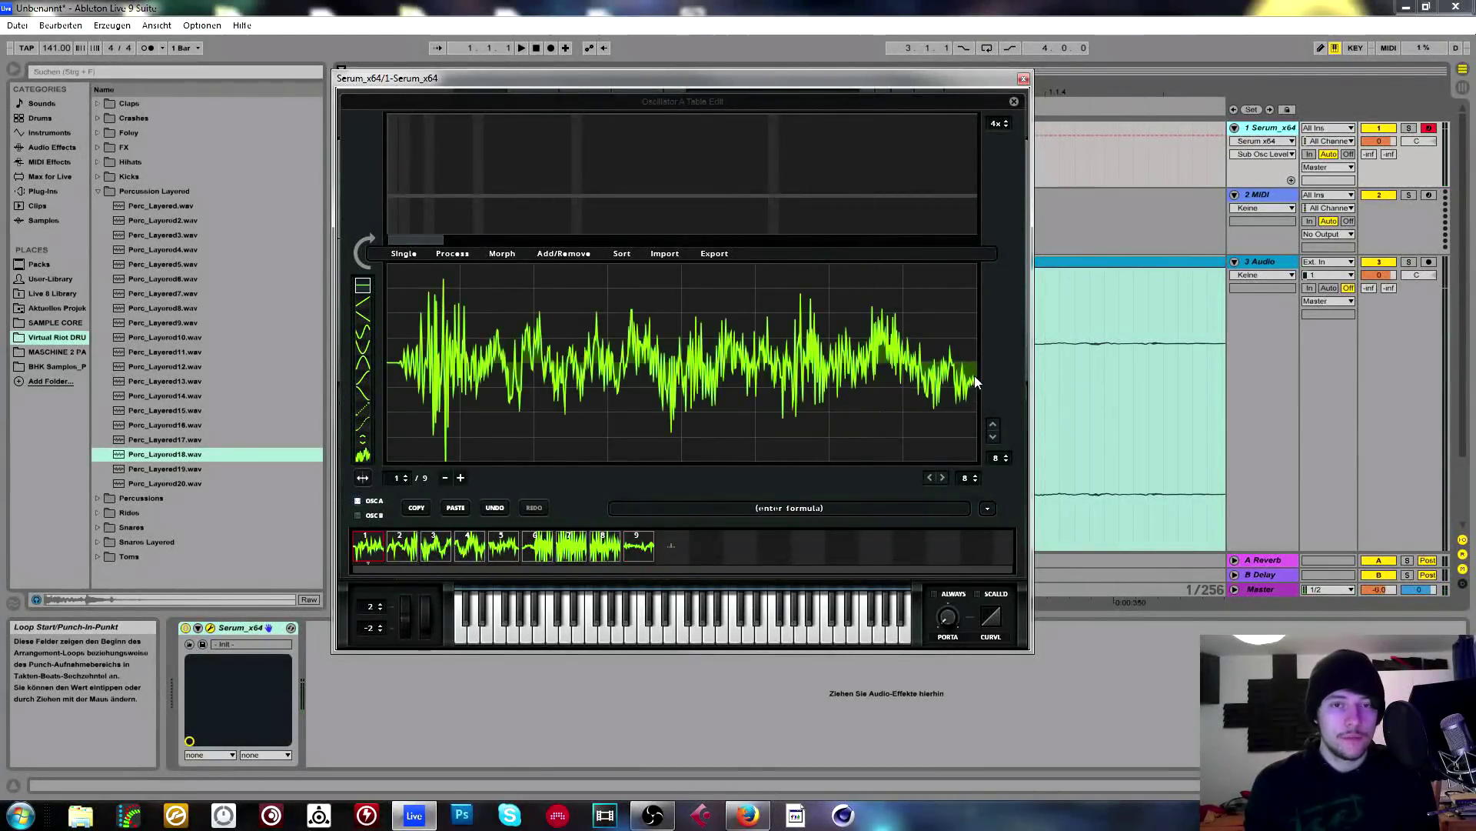
left_click(461, 253)
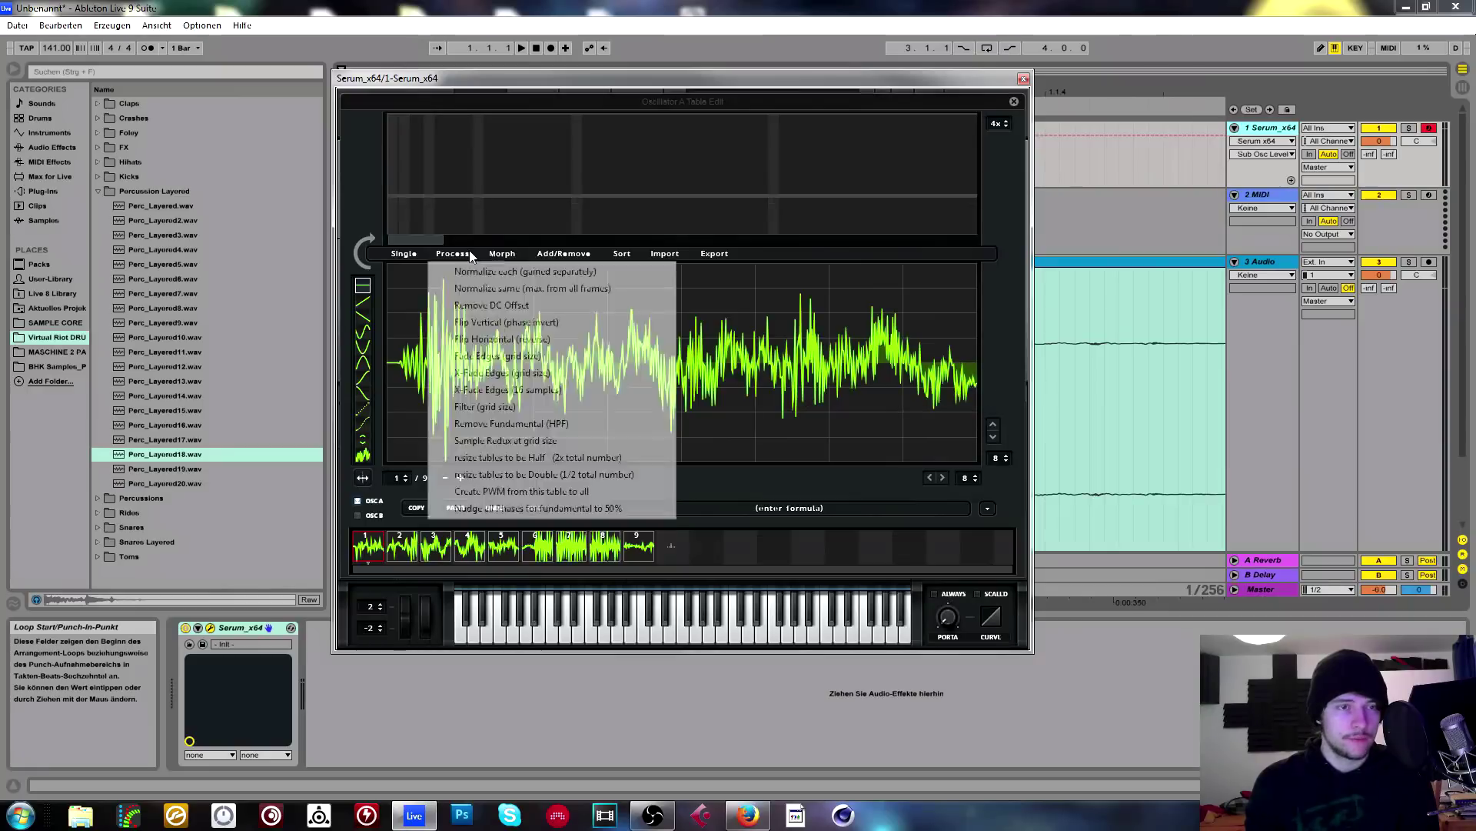
left_click(506, 390)
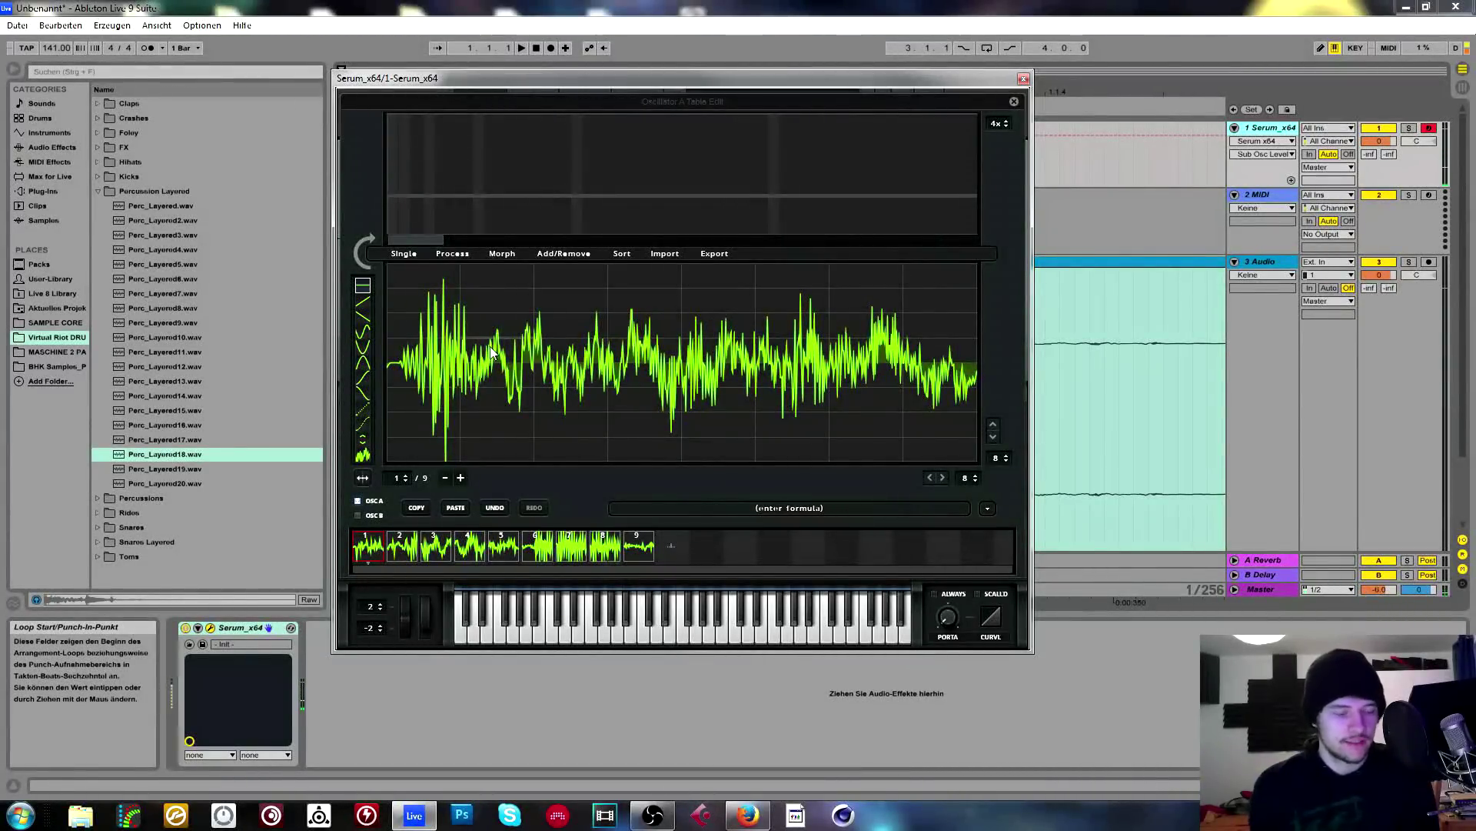
Morph the wavetable frames with the Spectral (zero fund. phase) option.
left_click(452, 254)
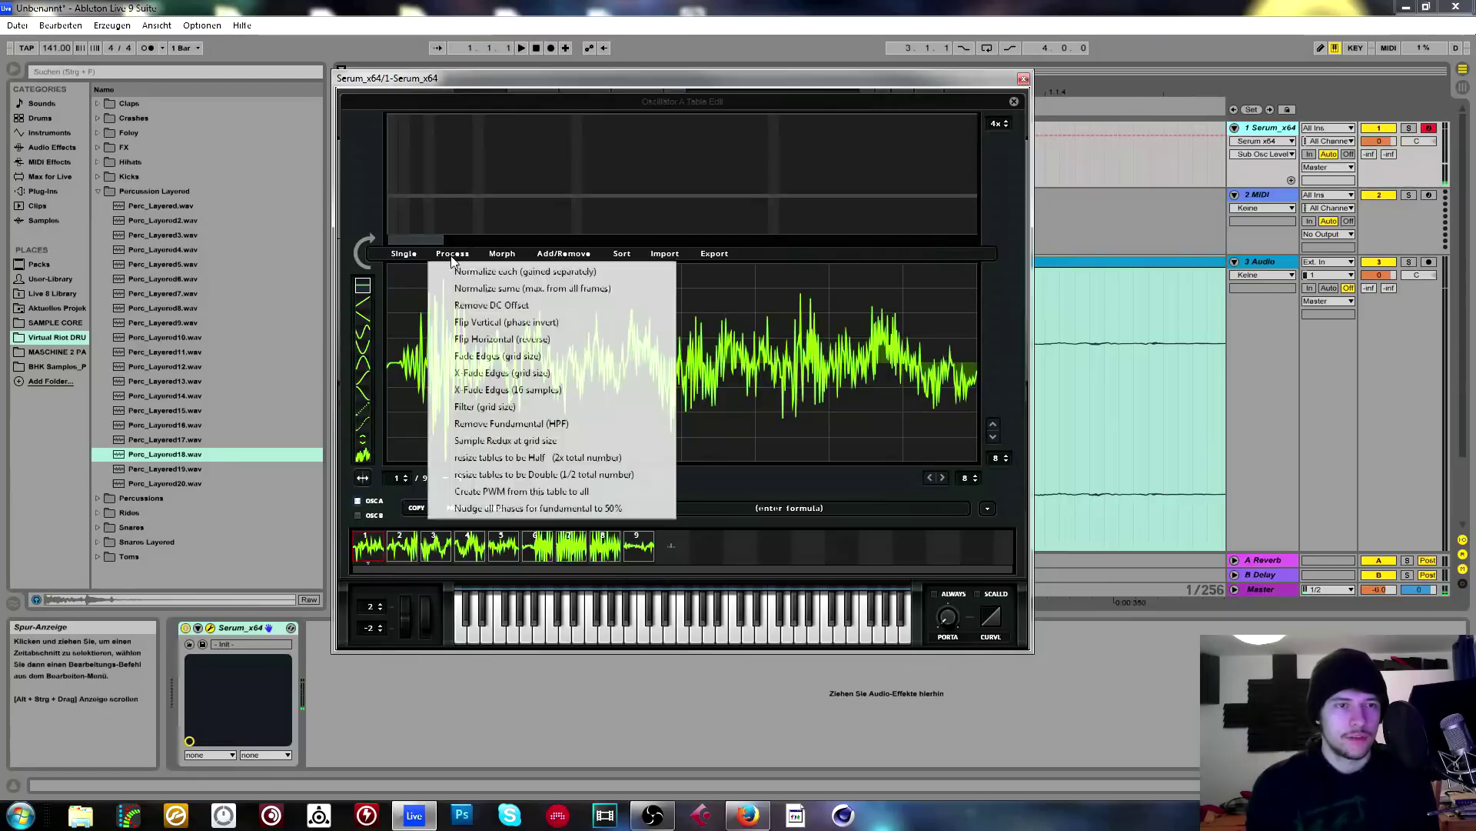
left_click(504, 254)
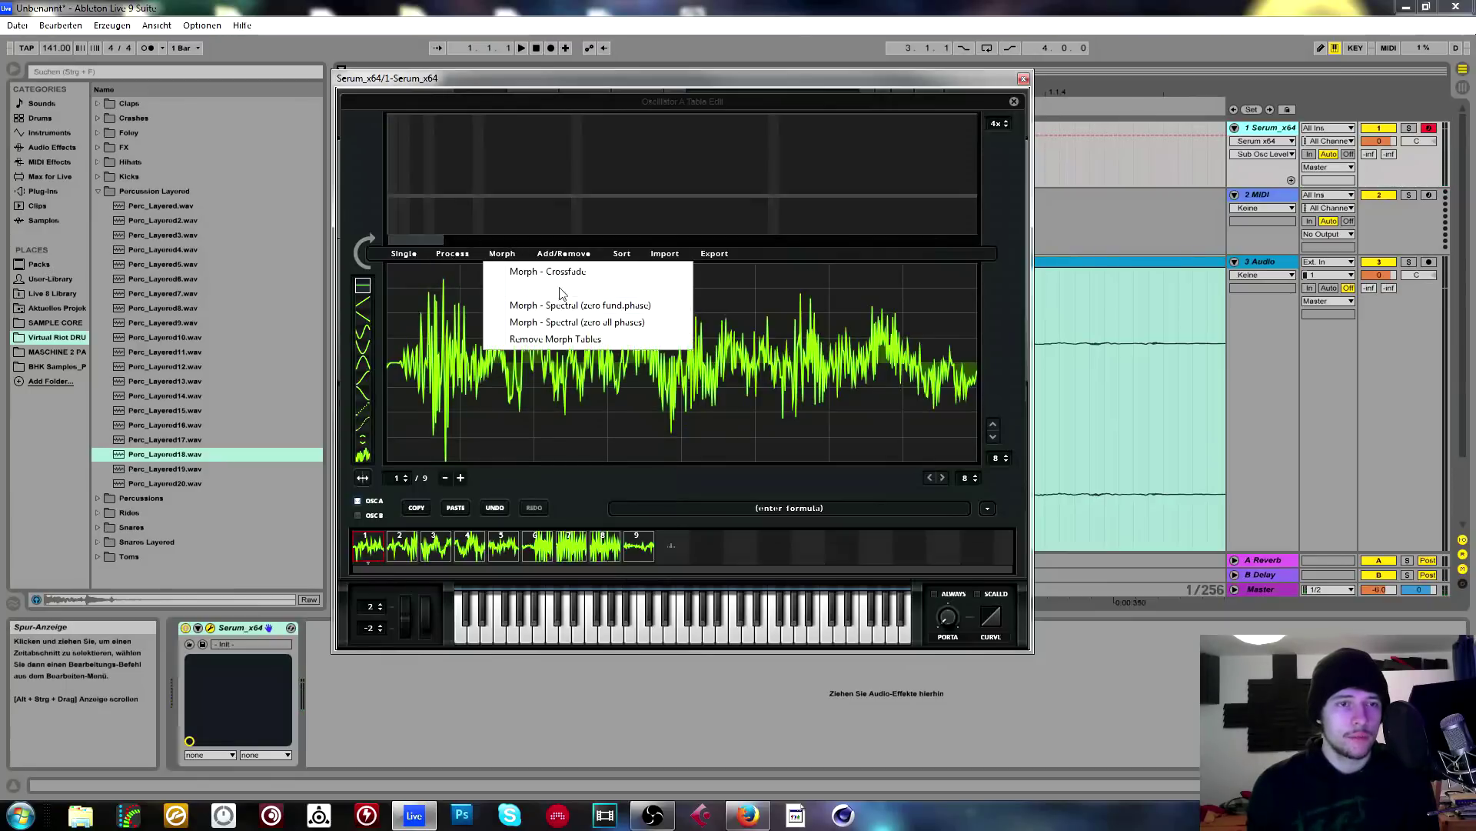
left_click(567, 306)
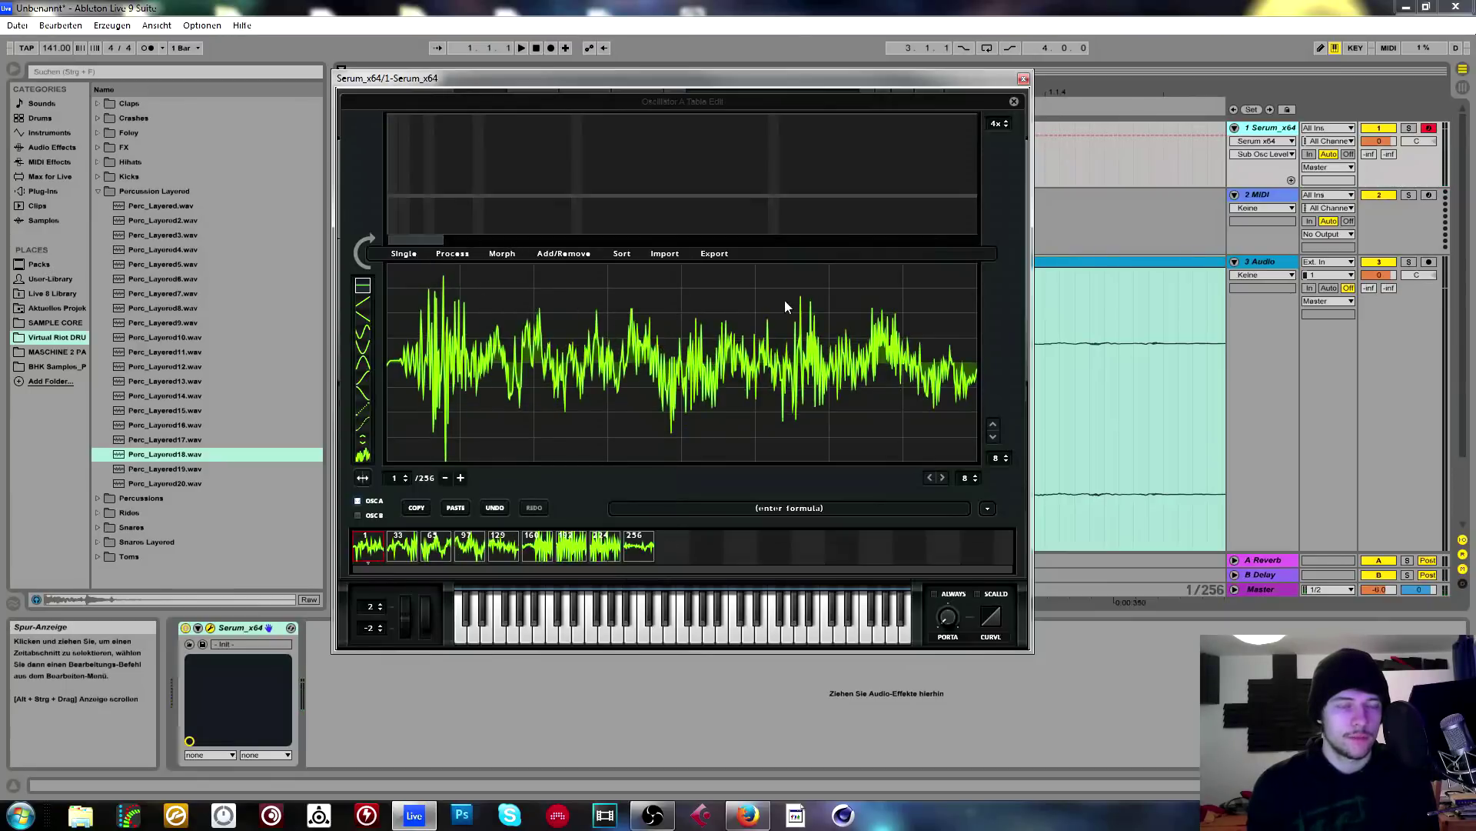
Close the wavetable editor and raise oscillator A's wavetable position to move through the morphed table.
left_click(1013, 102)
mouse_move(483, 355)
left_mouse_down()
mouse_move(519, 216)
mouse_move(493, 367)
left_mouse_up()
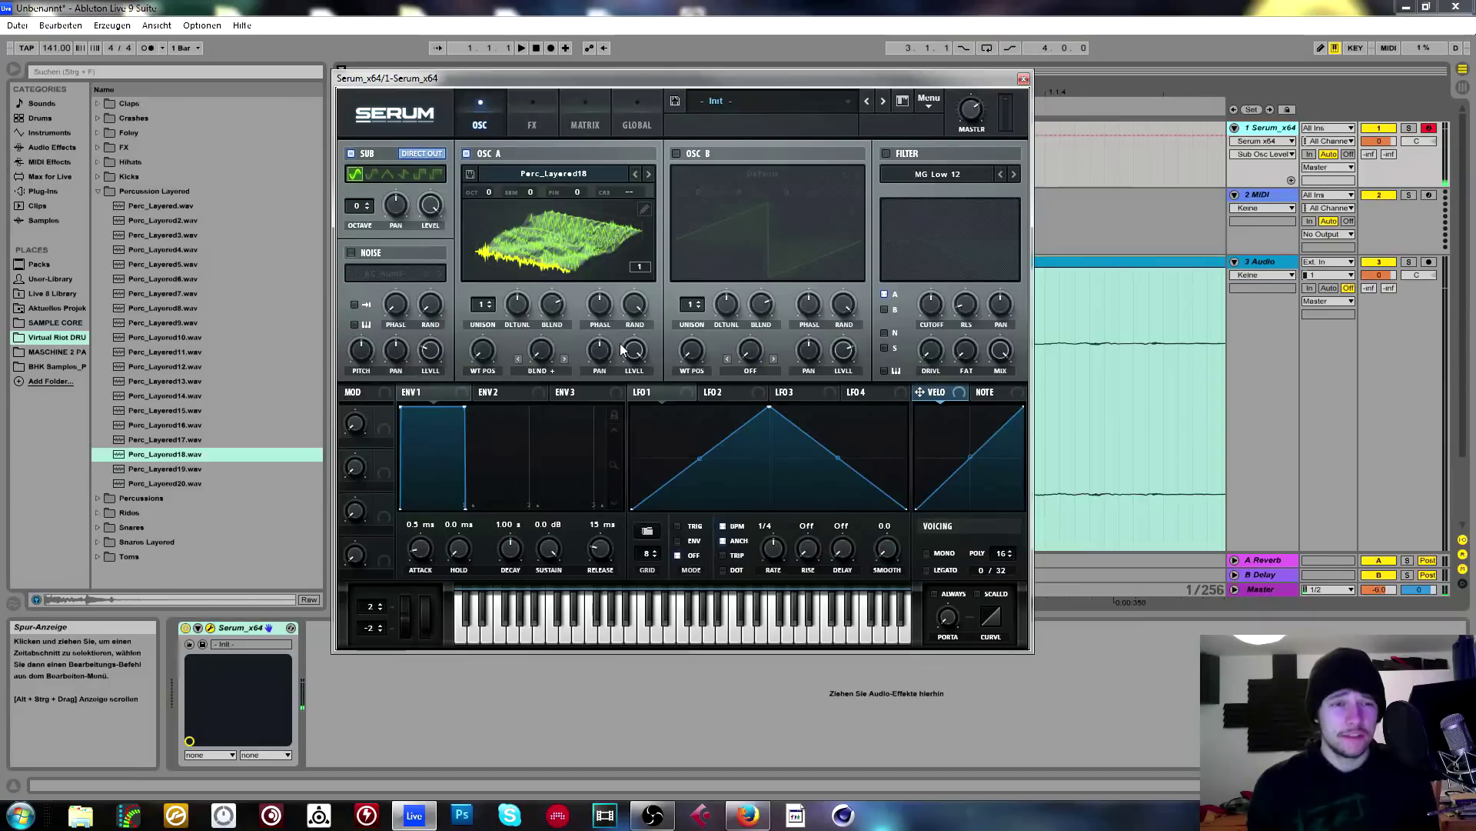
left_click_drag(493, 355, 588, 215)
Examine the Tables folder where wavetables are saved and oscillator A's list of wavetable categories, without saving or loading anything.
left_click(470, 174)
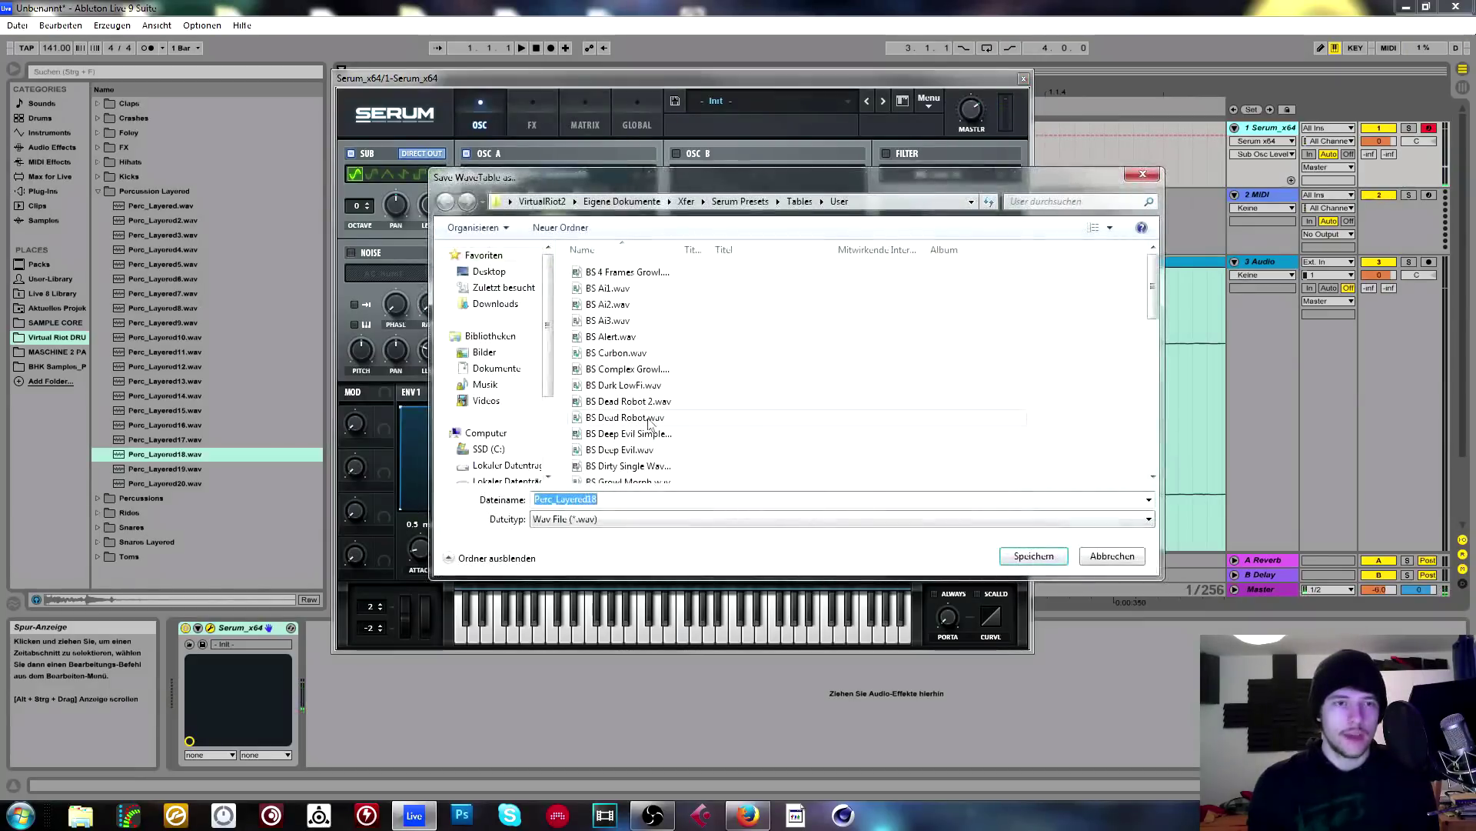
left_click(796, 202)
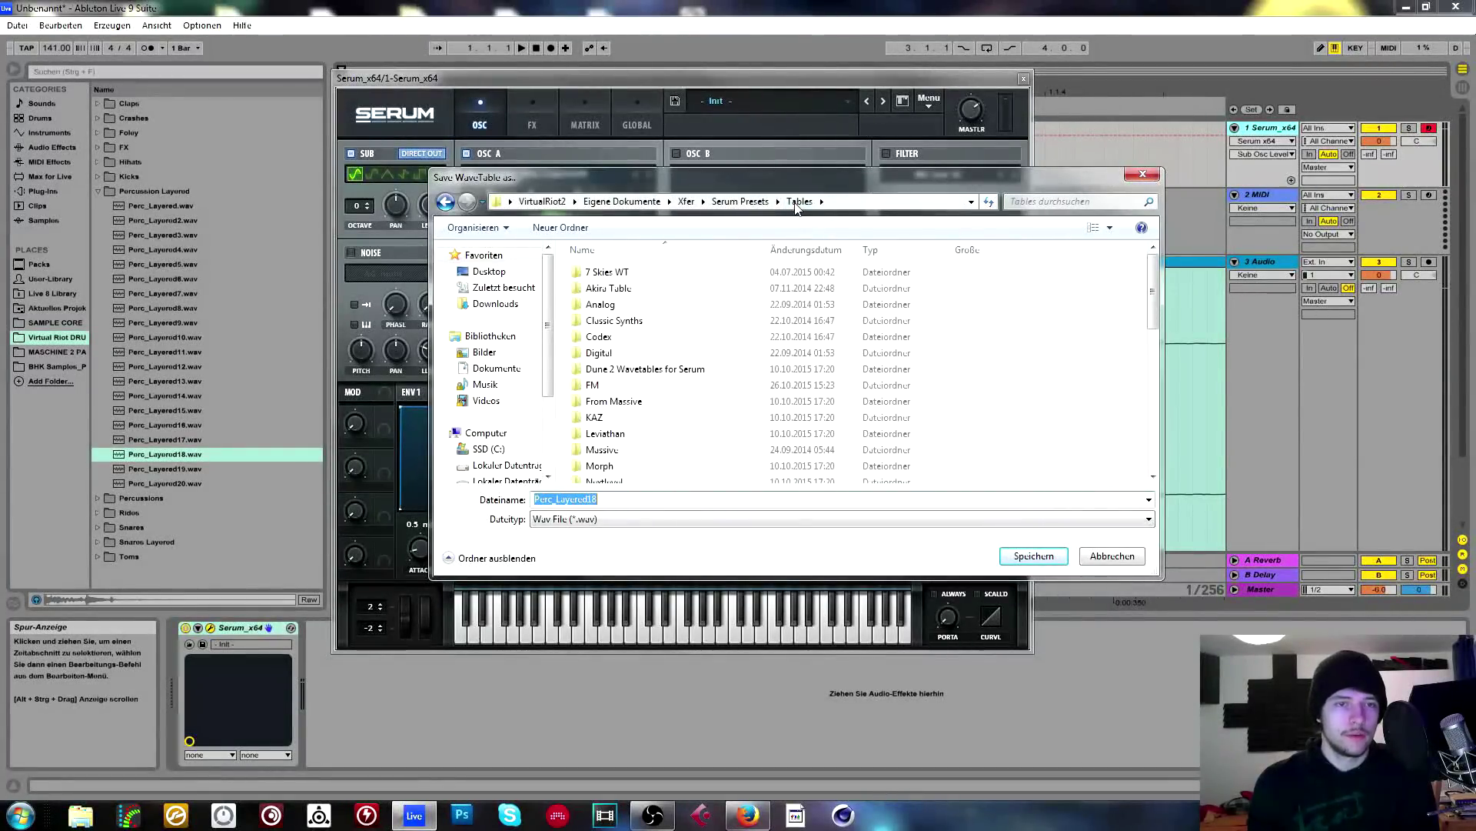
left_click(1151, 177)
left_click(566, 174)
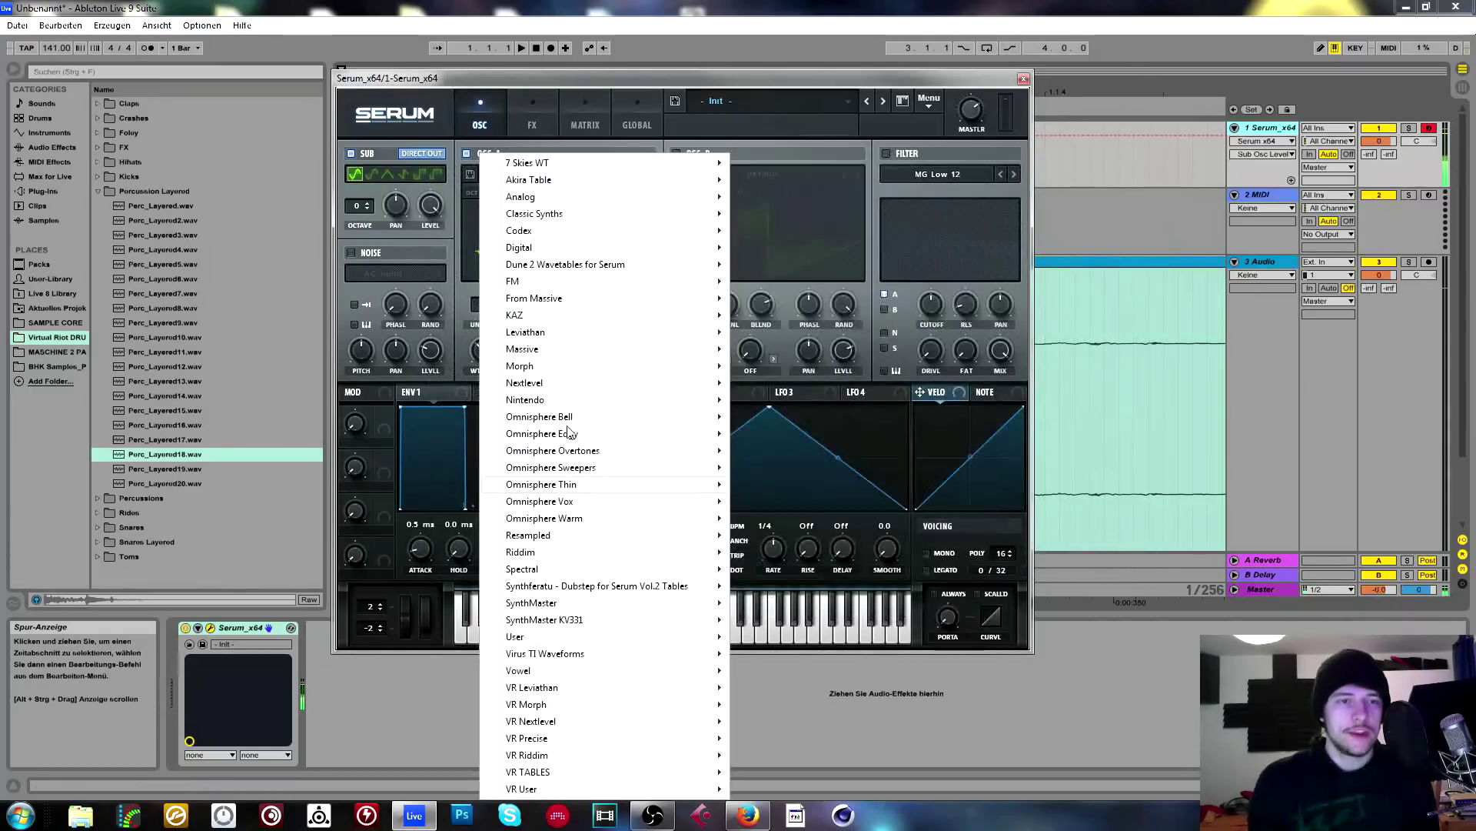
left_click(671, 145)
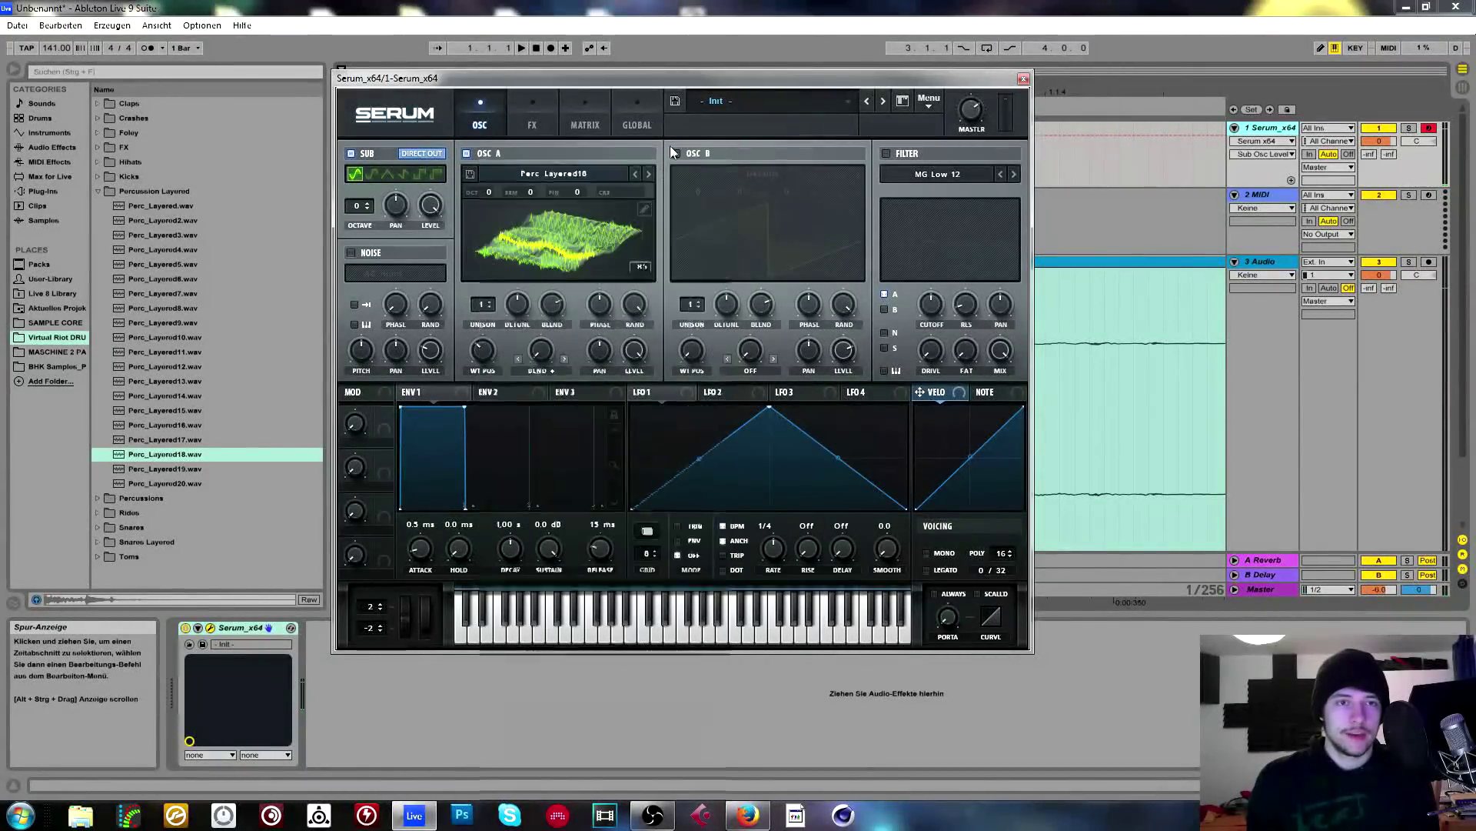
Turn oscillator B on and oscillator A off, and load the Clean Bells wavetable from Omnisphere Bell into oscillator B.
left_click(677, 154)
left_click(466, 154)
left_click(735, 174)
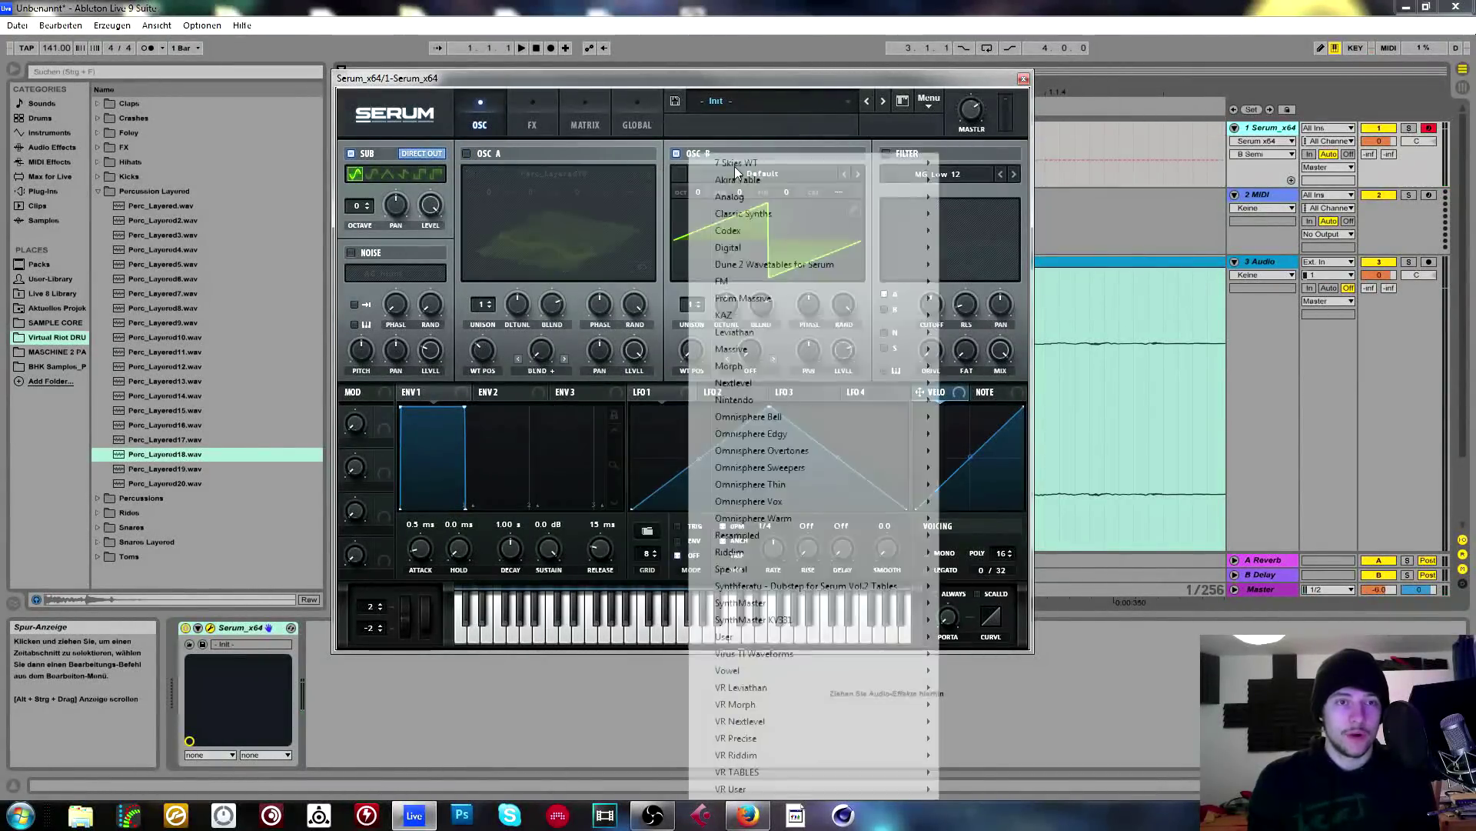
mouse_move(767, 433)
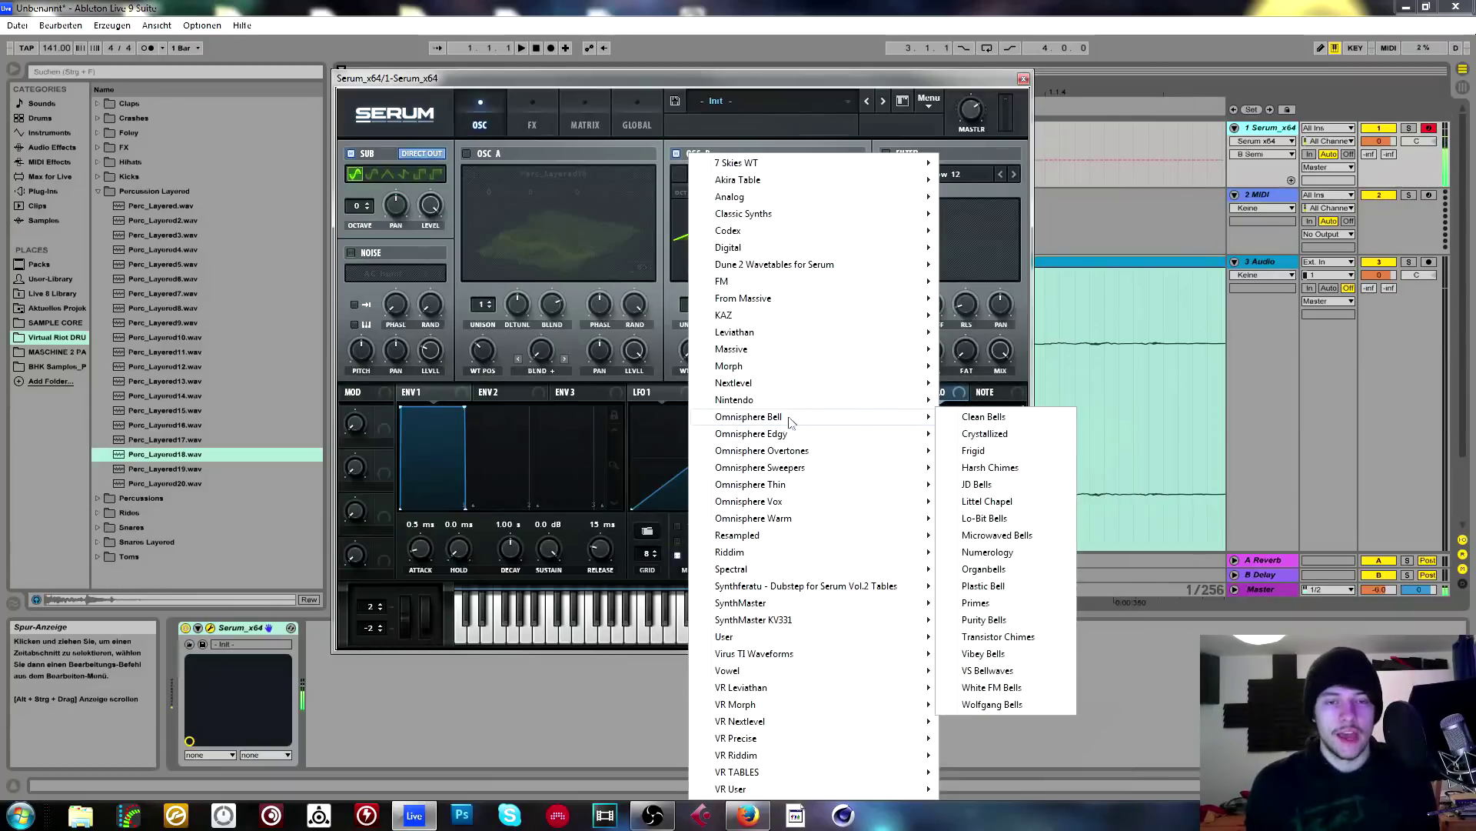
left_click(996, 422)
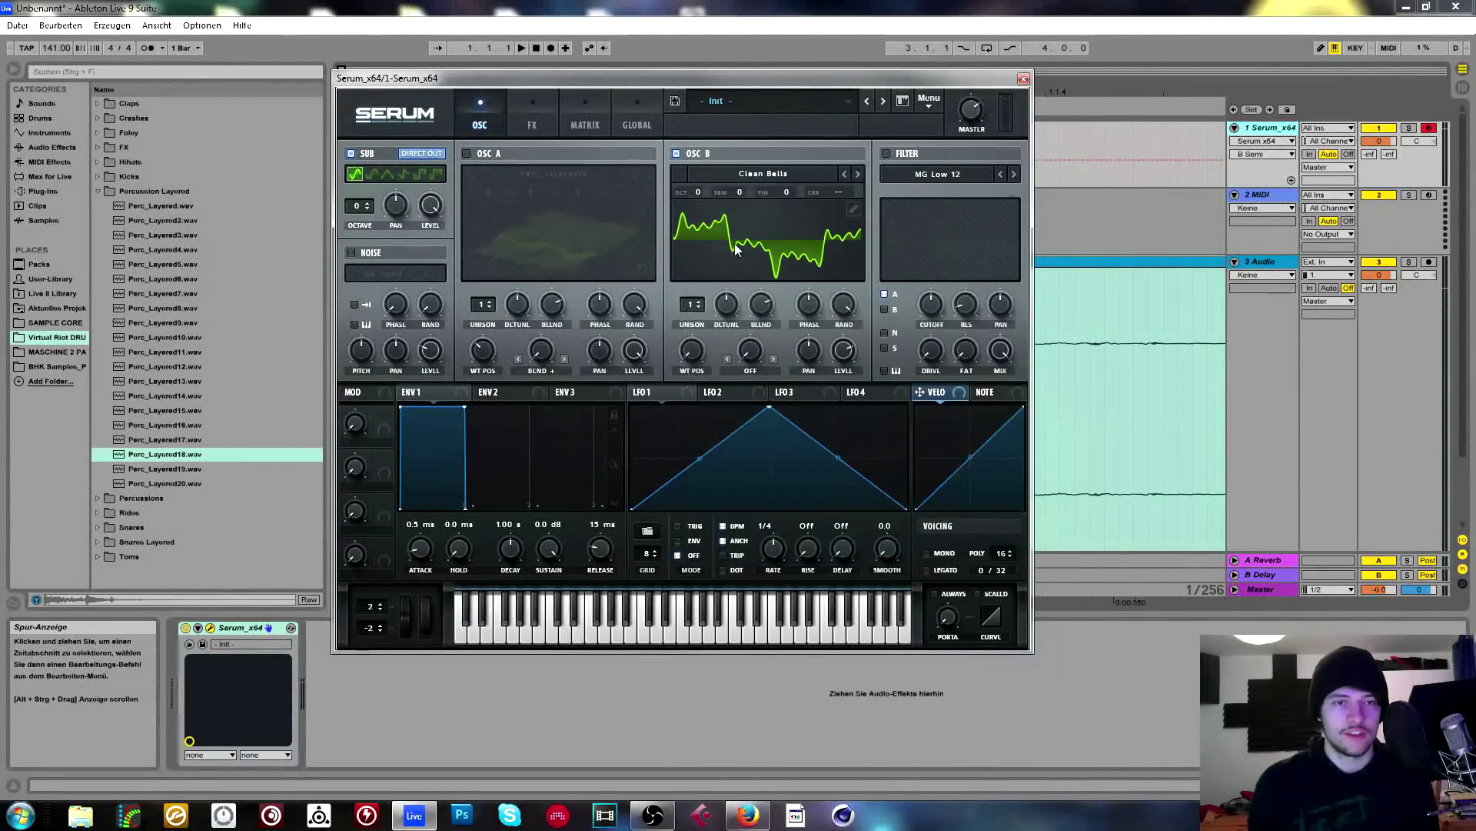
Sweep oscillator B's wavetable position, raise its level and toggle its waveform display between 2D and 3D.
left_click(776, 244)
mouse_move(689, 357)
left_mouse_down()
mouse_move(716, 269)
mouse_move(715, 369)
left_mouse_up()
left_click_drag(846, 357, 861, 283)
left_click(745, 228)
left_click(761, 213)
Load the Crystallized wavetable into oscillator B and sweep its wavetable position.
left_click(773, 174)
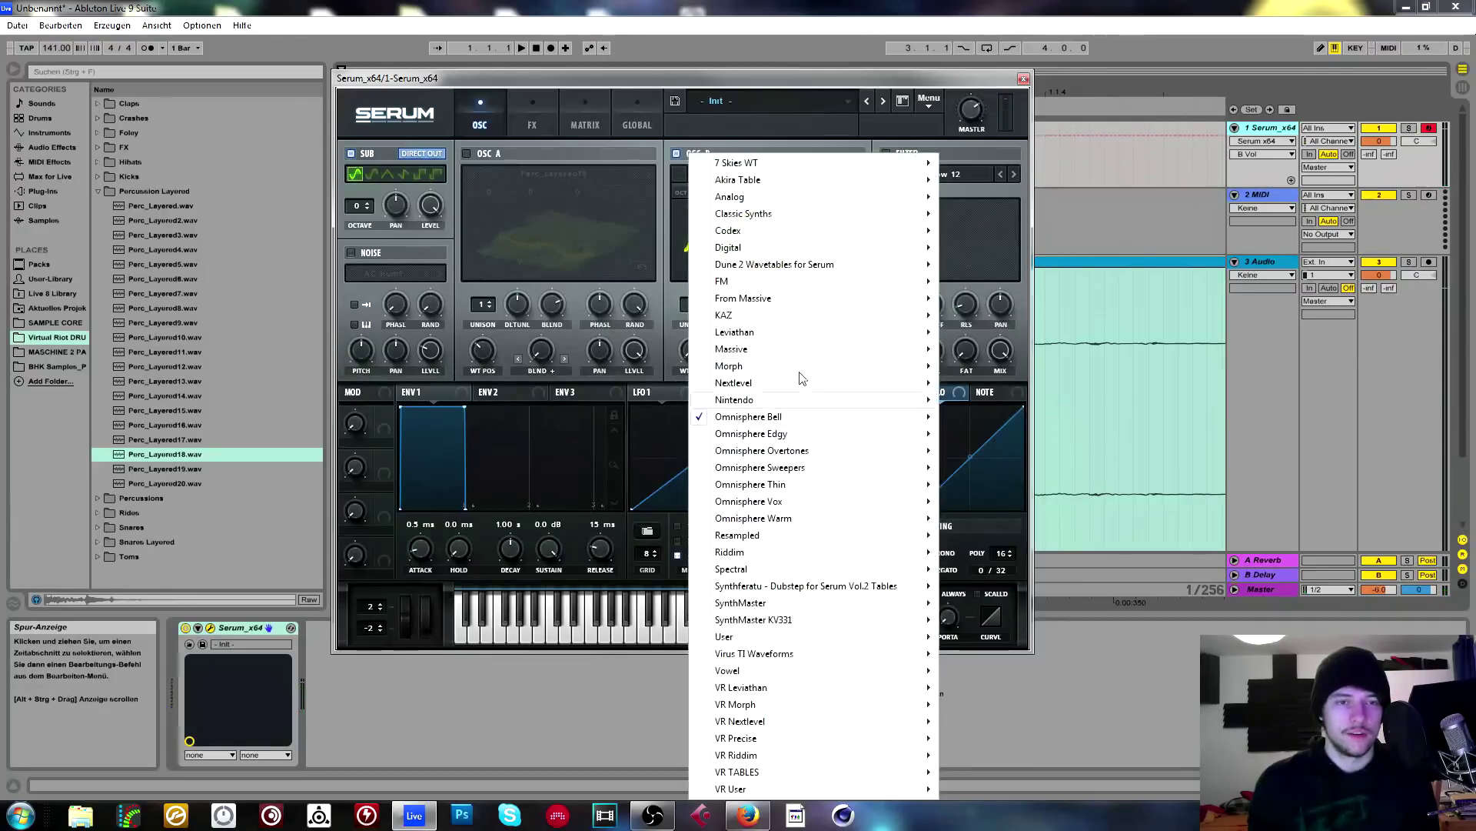
left_click(700, 357)
left_click_drag(700, 357, 824, 164)
left_click(858, 174)
mouse_move(694, 352)
left_mouse_down()
mouse_move(687, 477)
mouse_move(707, 327)
left_mouse_up()
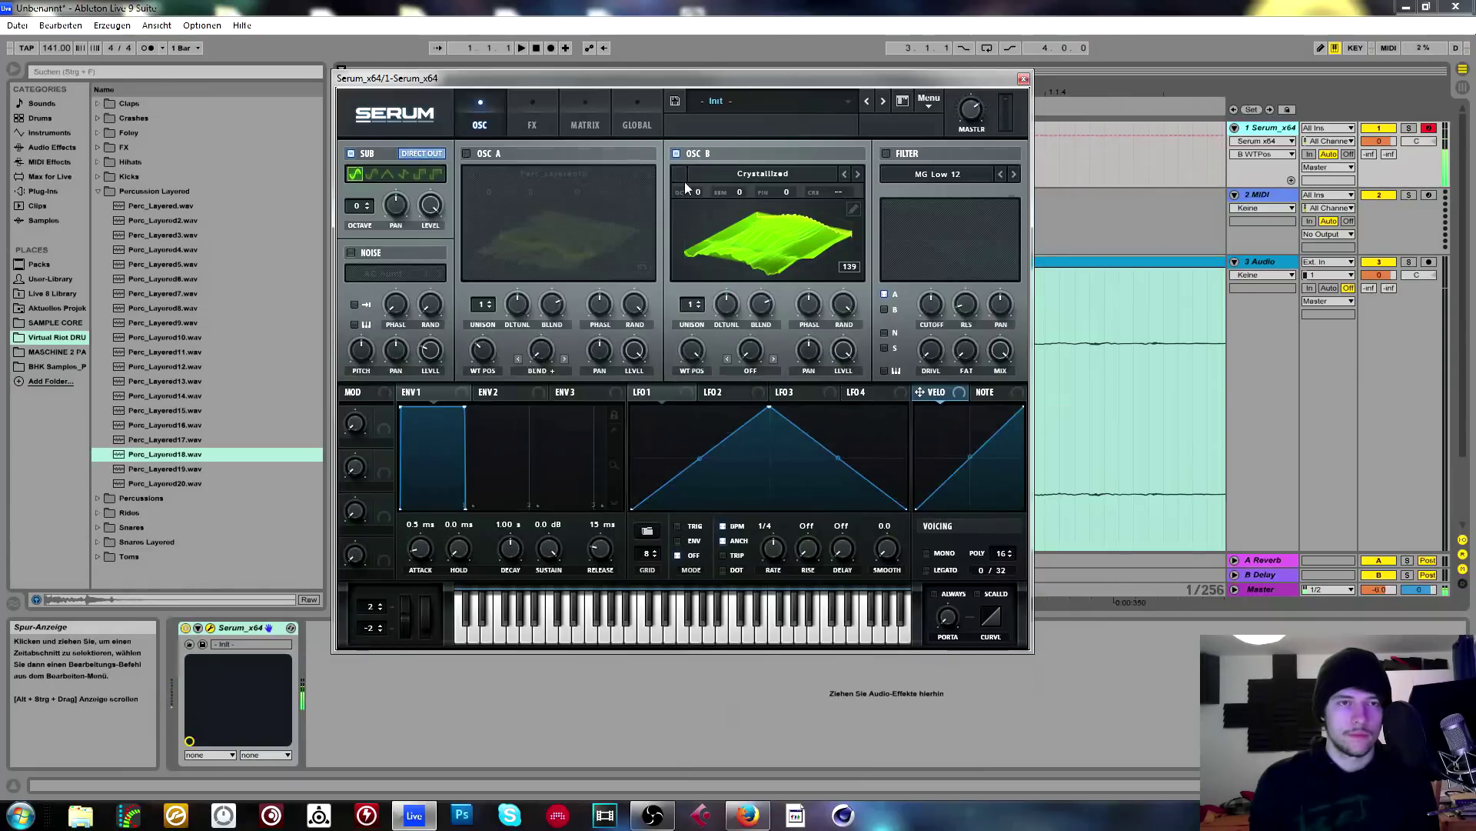
Turn oscillator B off and oscillator A back on, and vary oscillator A's wavetable position and Bend + warp amount.
left_click(676, 153)
left_click(467, 154)
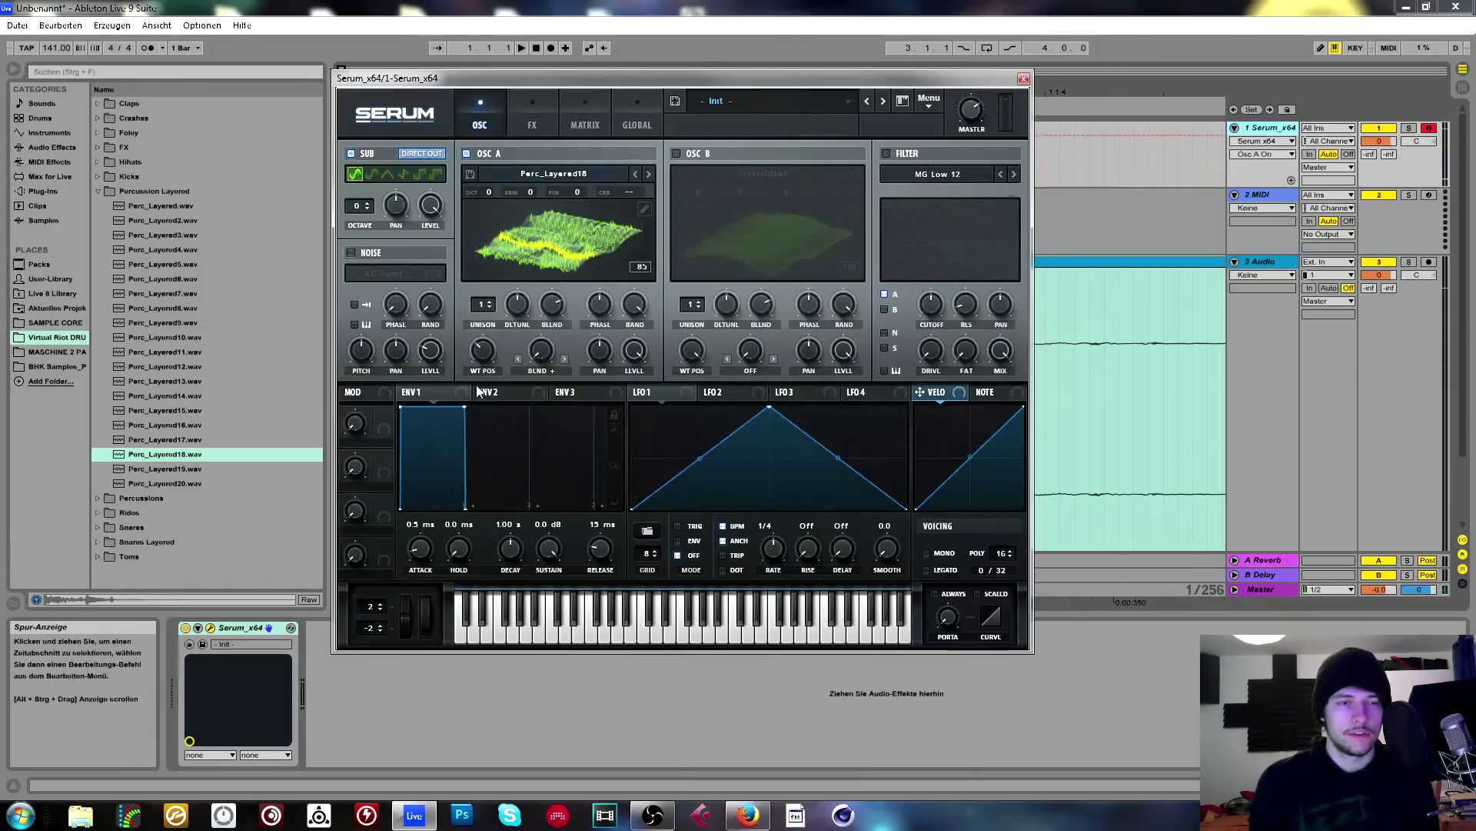
left_click_drag(485, 362, 485, 354)
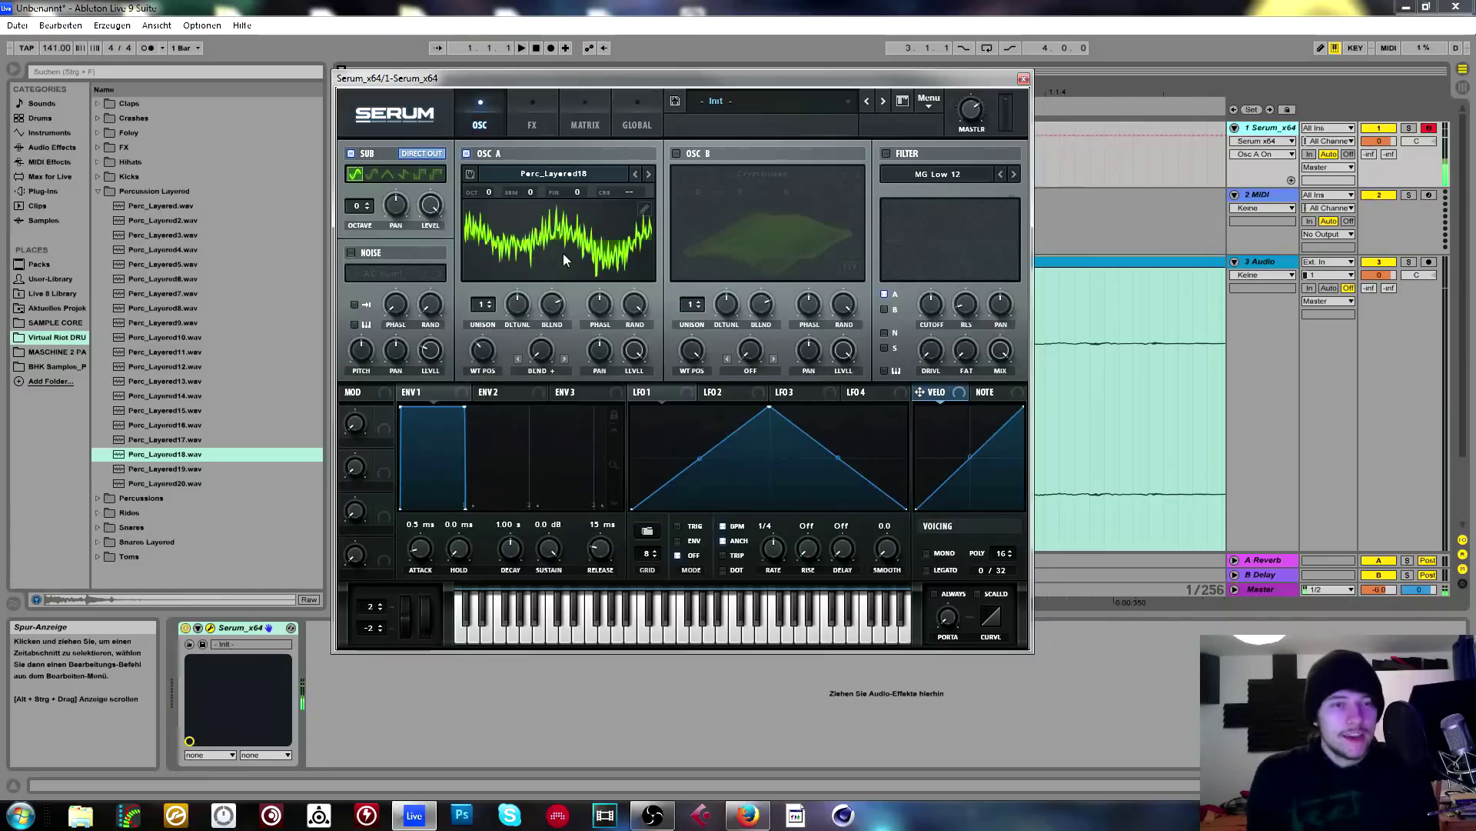
left_click_drag(541, 365, 547, 329)
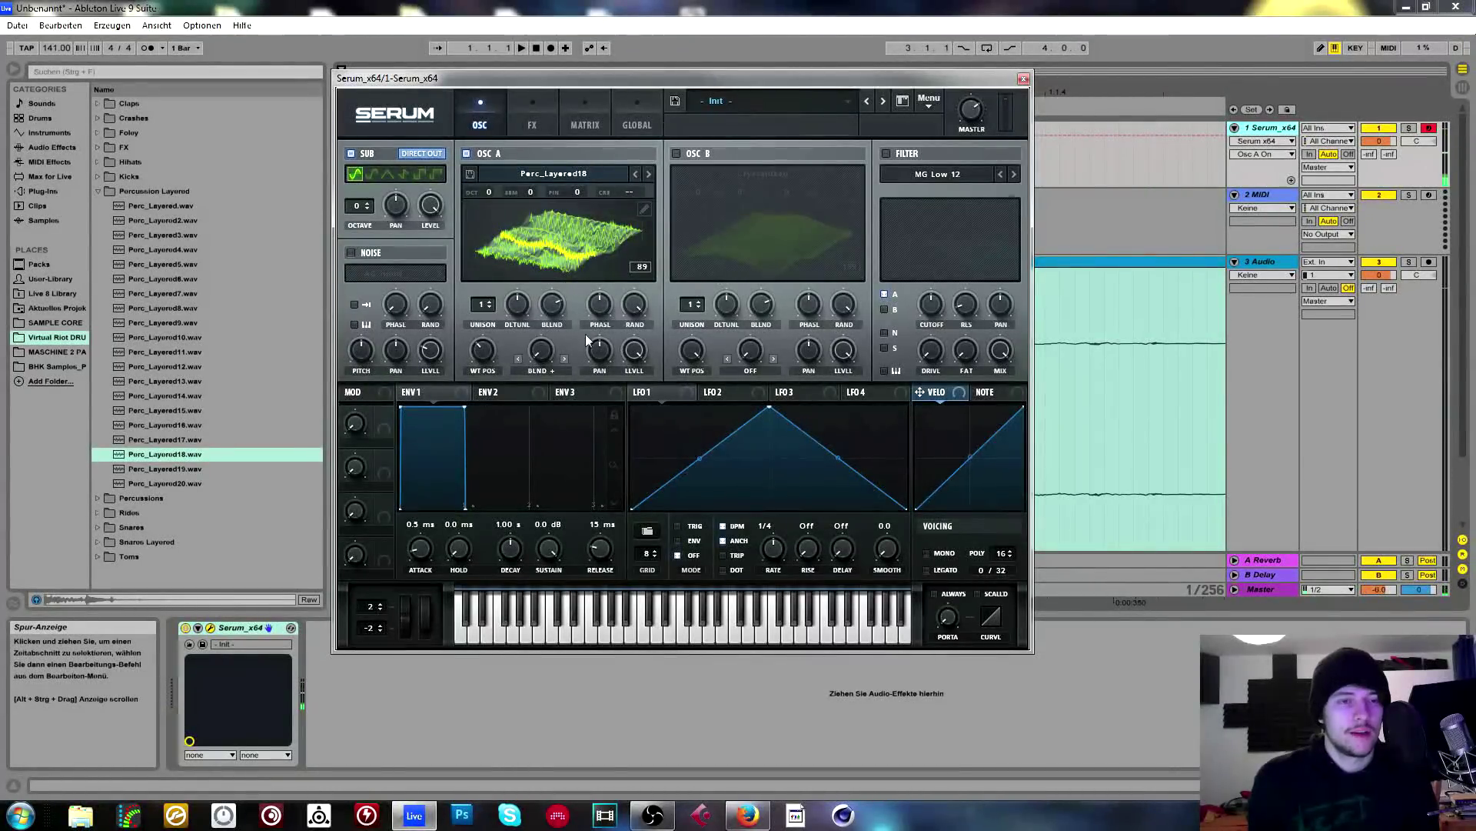
View oscillator A's current frame in the wavetable editor and close the editor again.
left_click(643, 209)
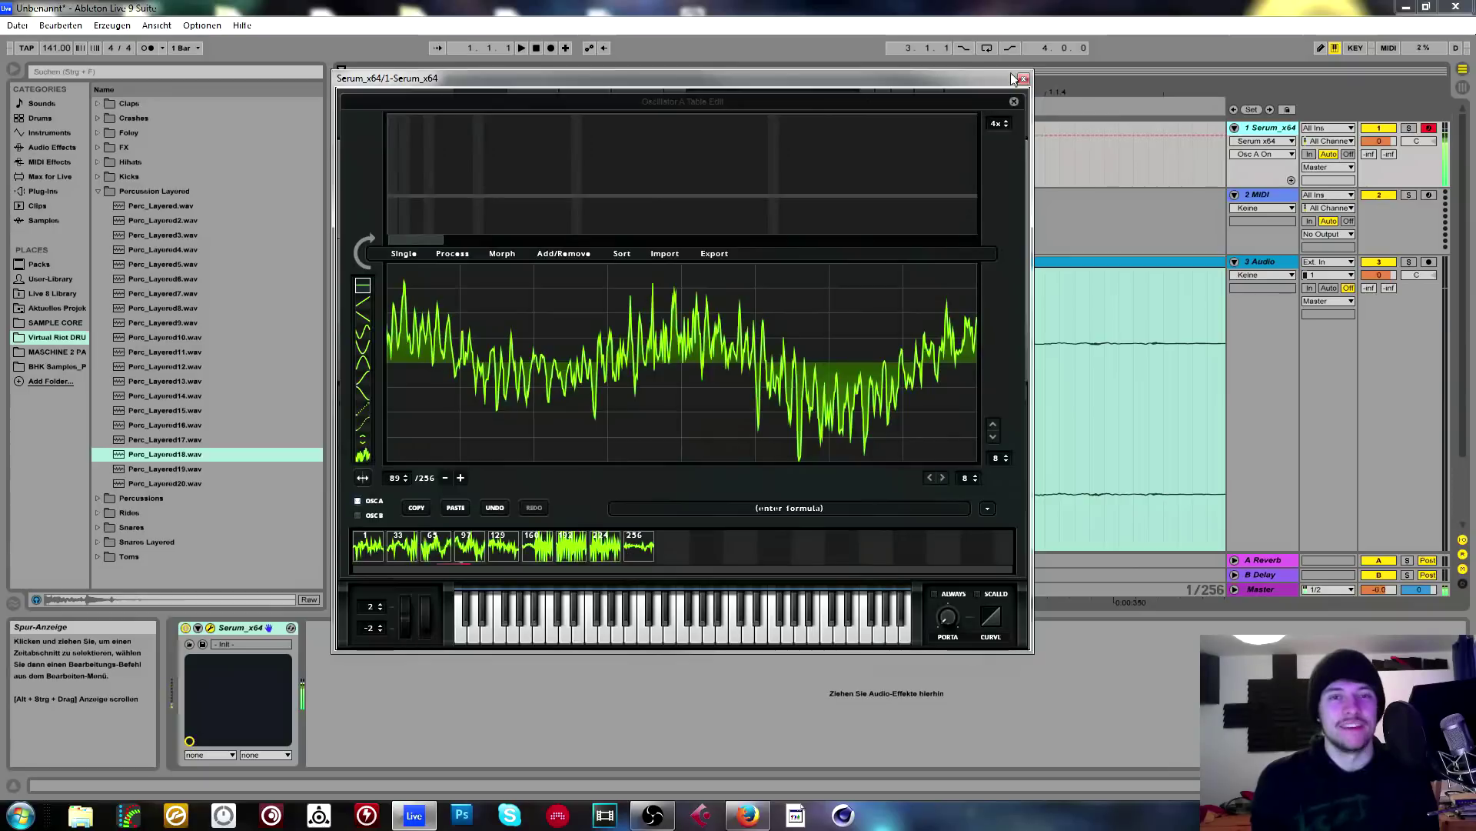
left_click(1013, 101)
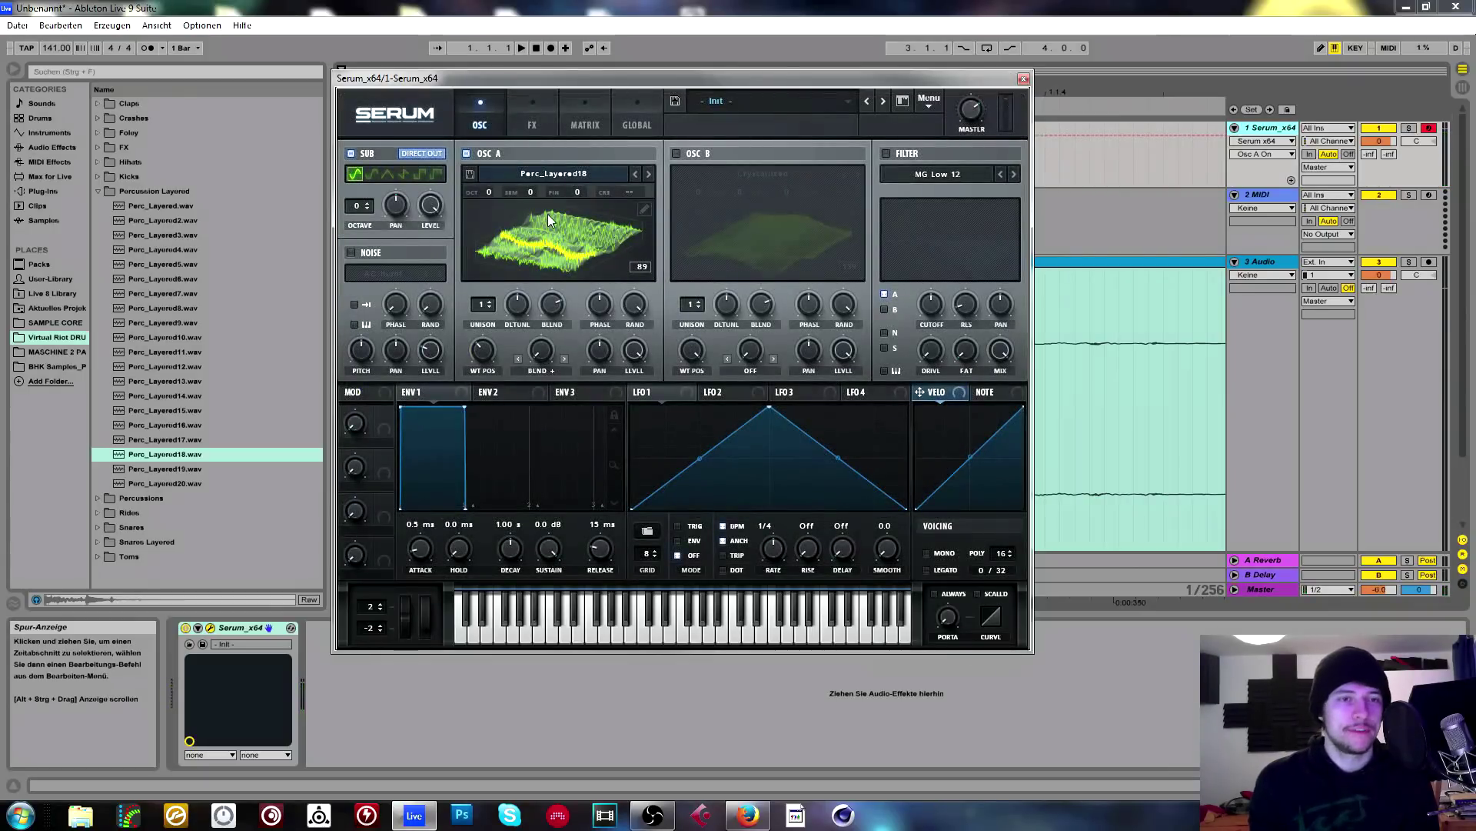
Set oscillator A's unison to 16 voices and sweep its detune.
left_click_drag(493, 297, 472, 572)
left_click_drag(490, 303, 555, 5)
left_click_drag(515, 311, 509, 370)
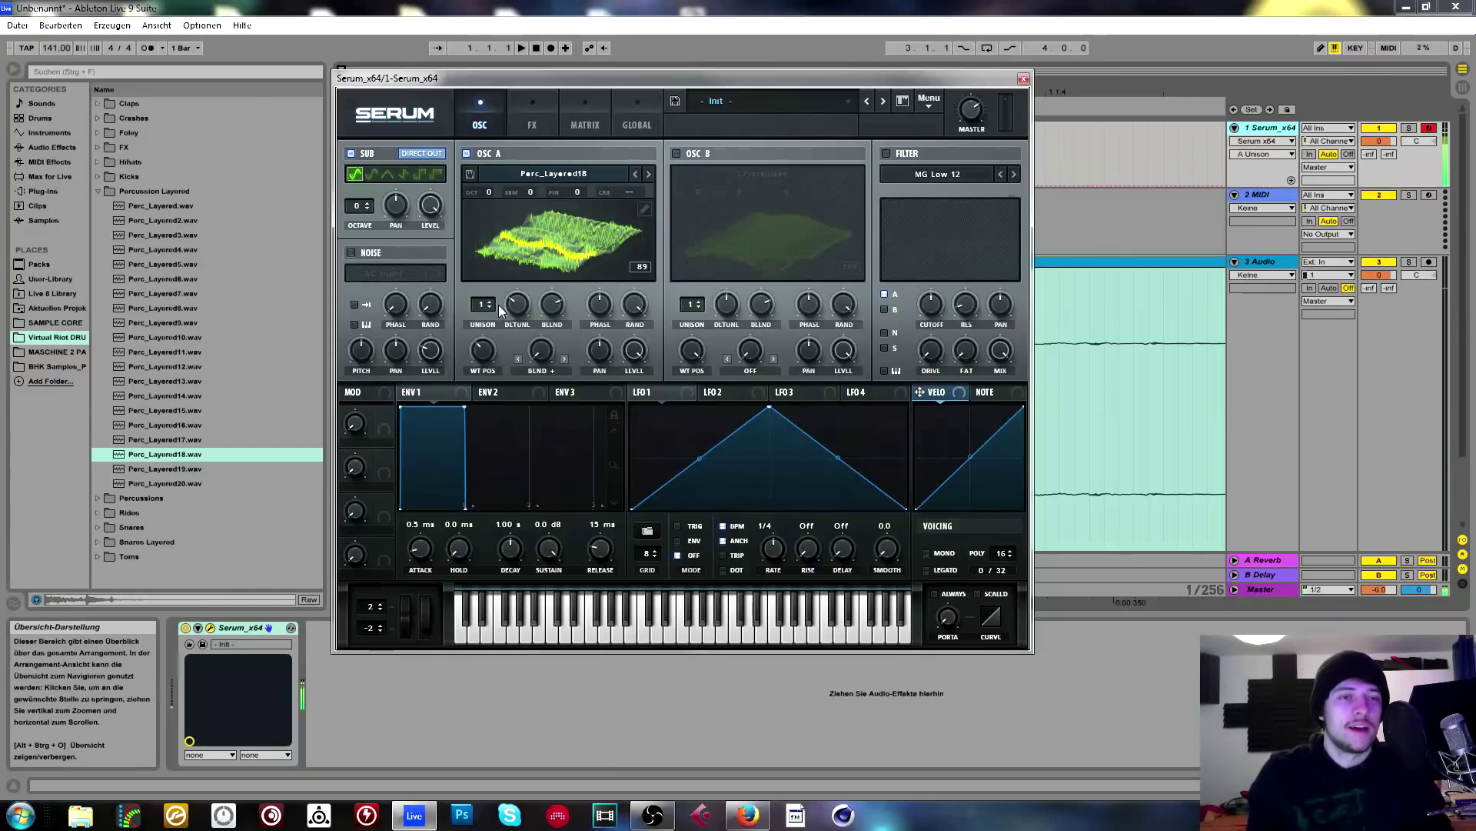
left_click_drag(496, 307, 513, 74)
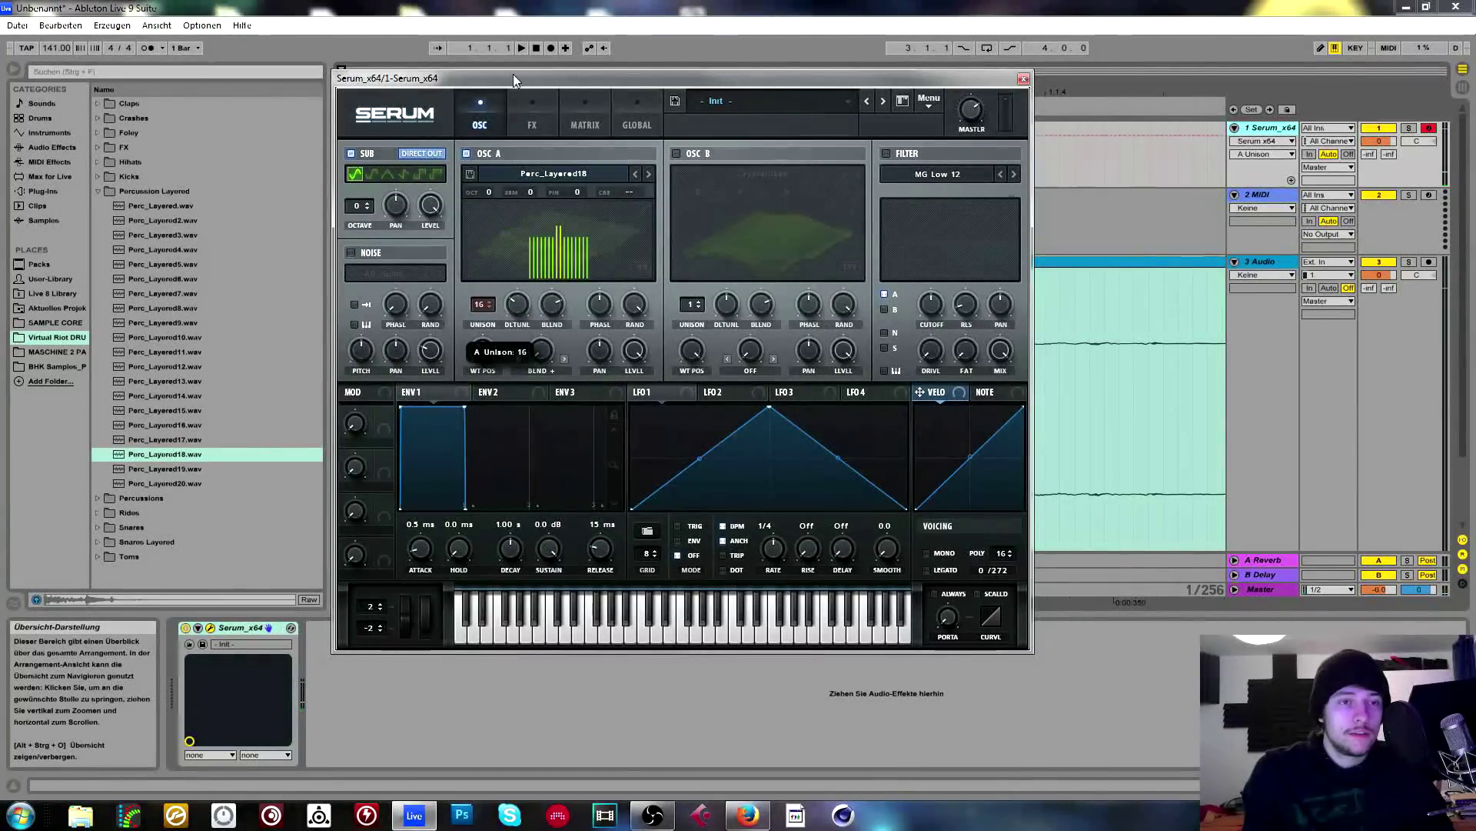
left_click_drag(512, 304, 538, 223)
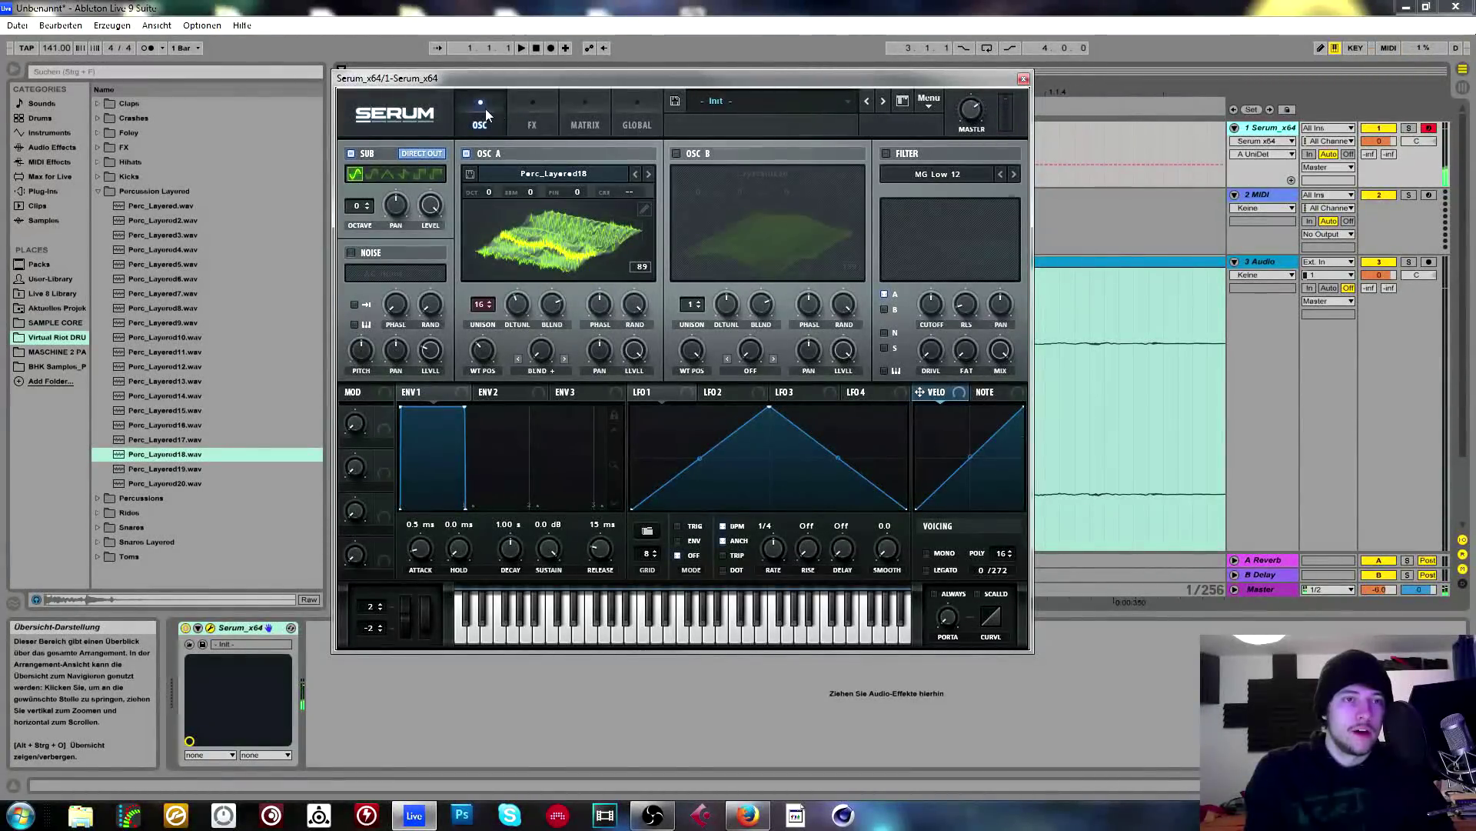
Examine the global unison settings and sweep oscillator A's detune in Linear mode.
left_click(636, 115)
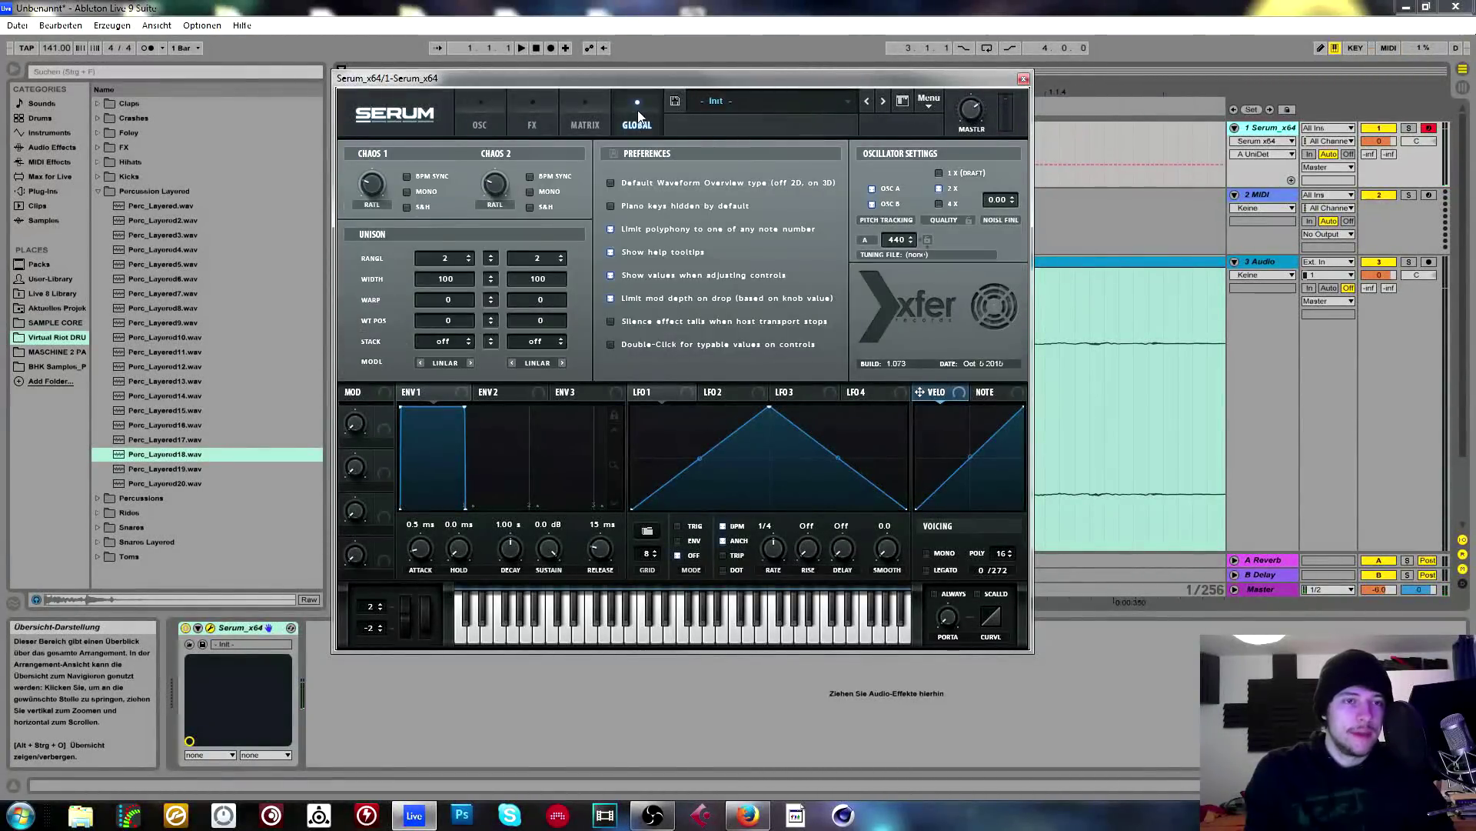
left_click(481, 114)
left_click_drag(517, 304, 509, 273)
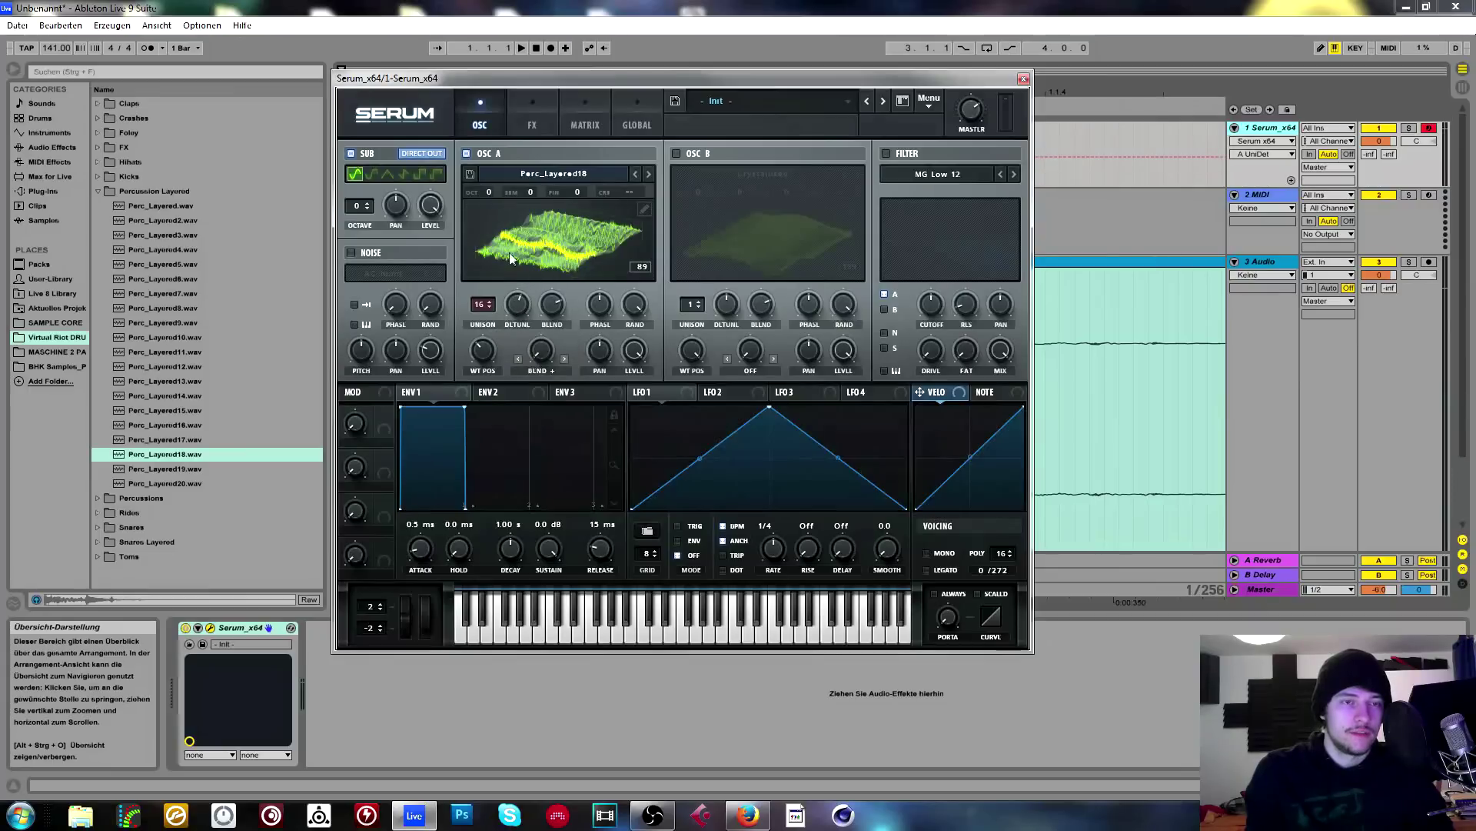
Set oscillator A's unison mode to Super and sweep the detune to show how the voices spread.
left_click(629, 120)
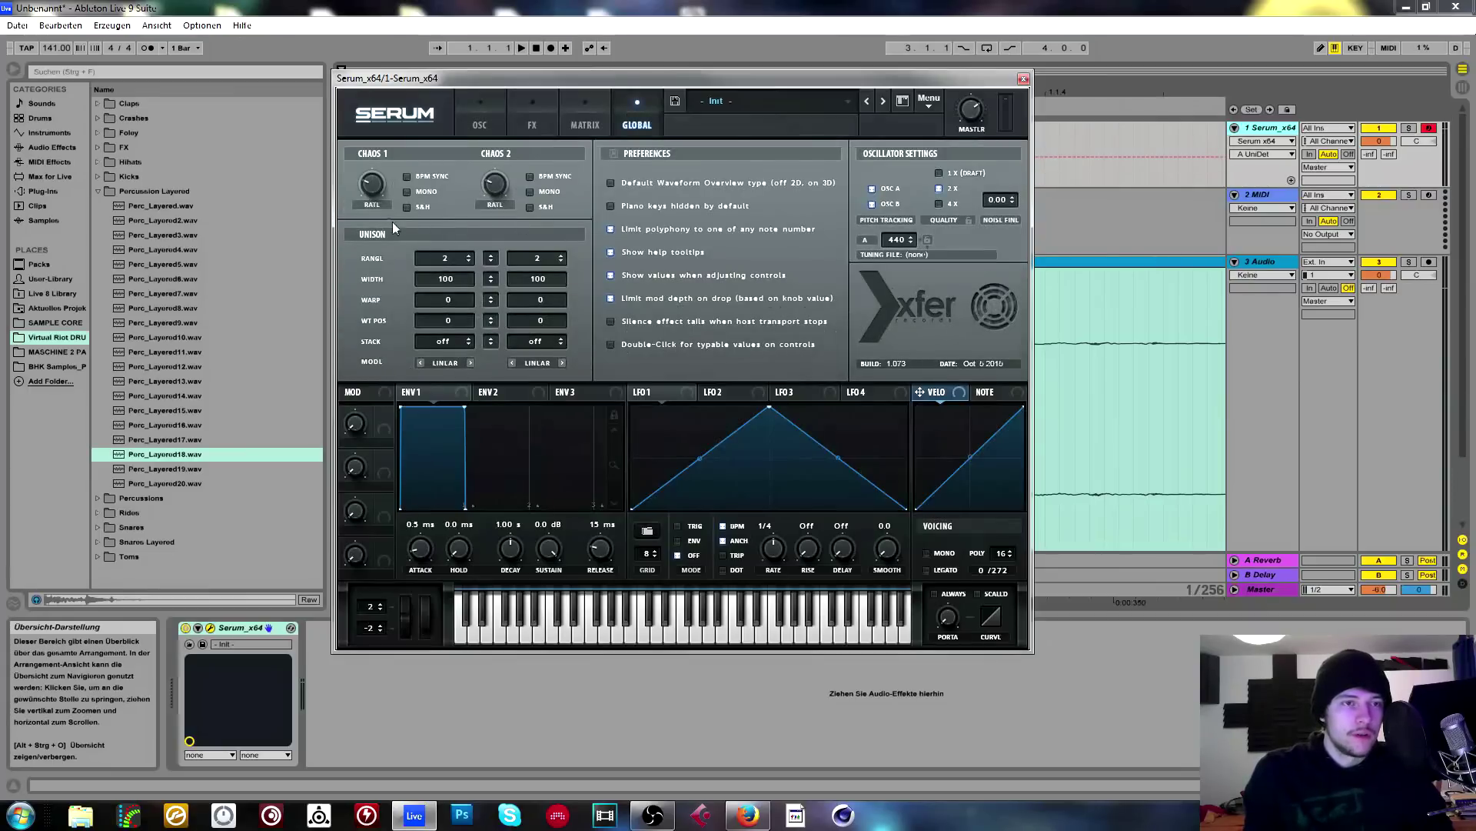
left_click(457, 364)
left_click(470, 397)
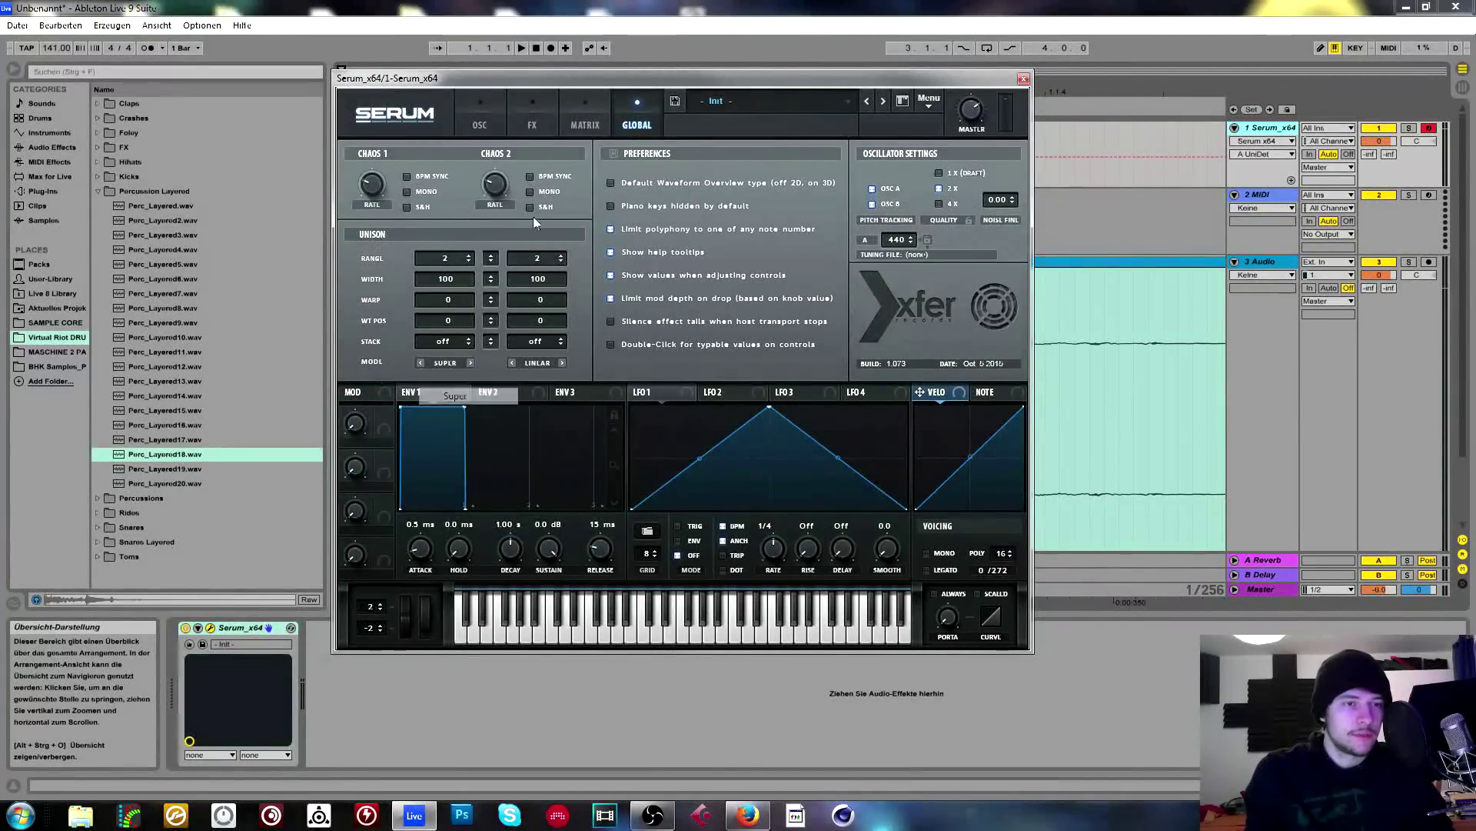
left_click(499, 117)
mouse_move(511, 322)
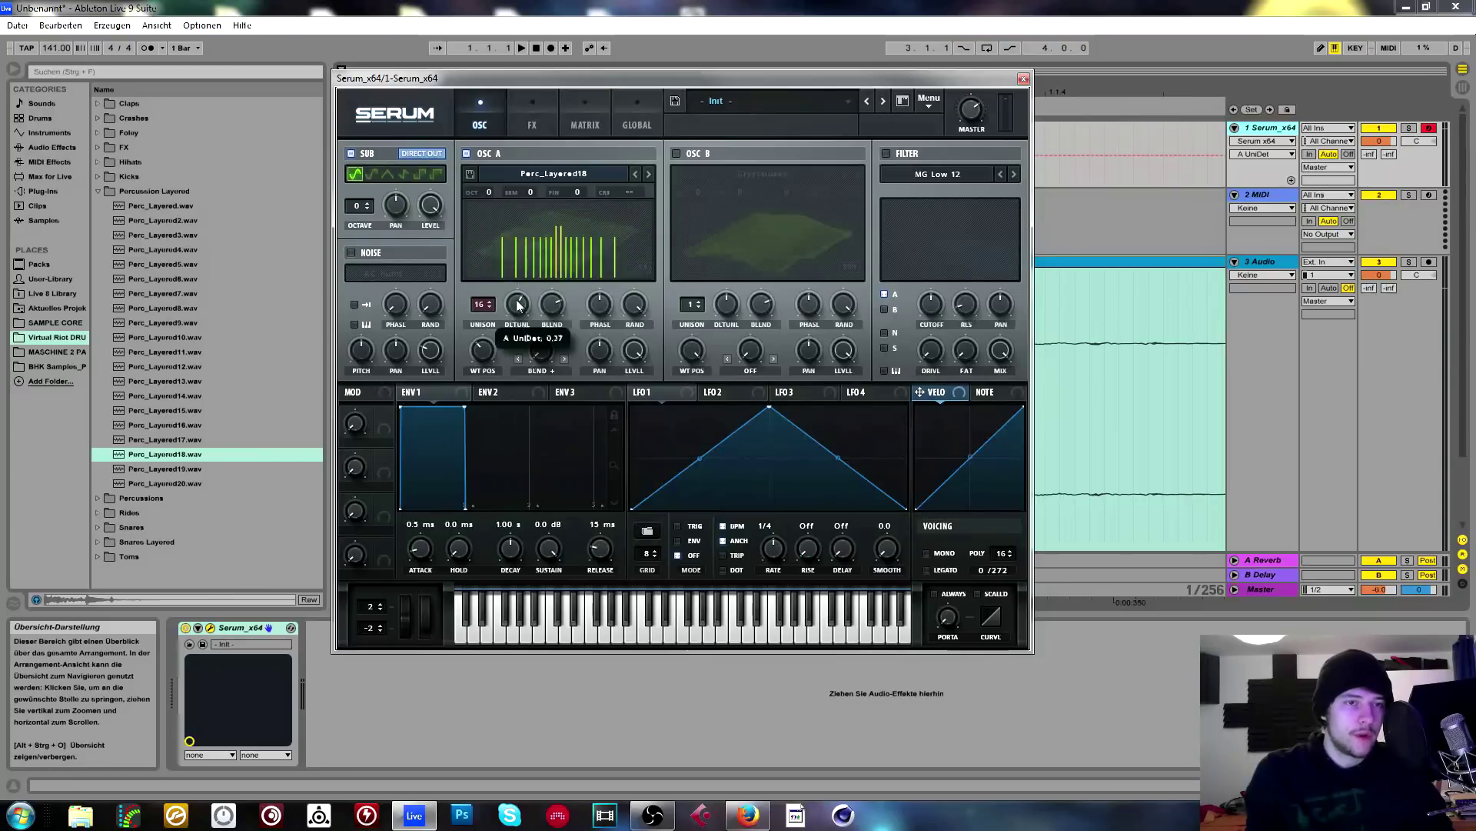
left_click_drag(514, 310, 534, 275)
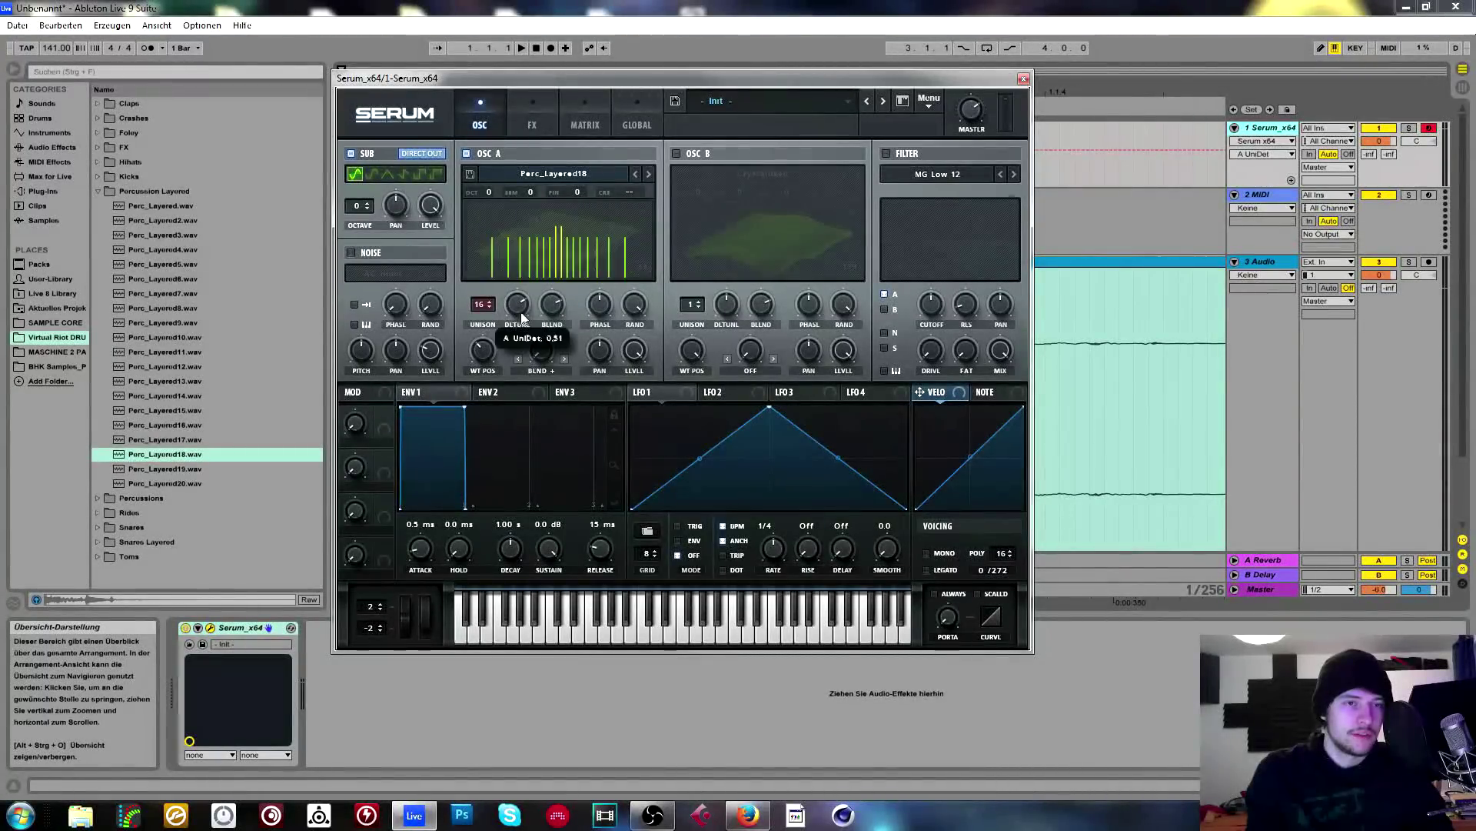
left_click_drag(521, 312, 522, 348)
Set oscillator A's unison mode to Exp and sweep the detune upward.
left_click(619, 123)
left_click(444, 363)
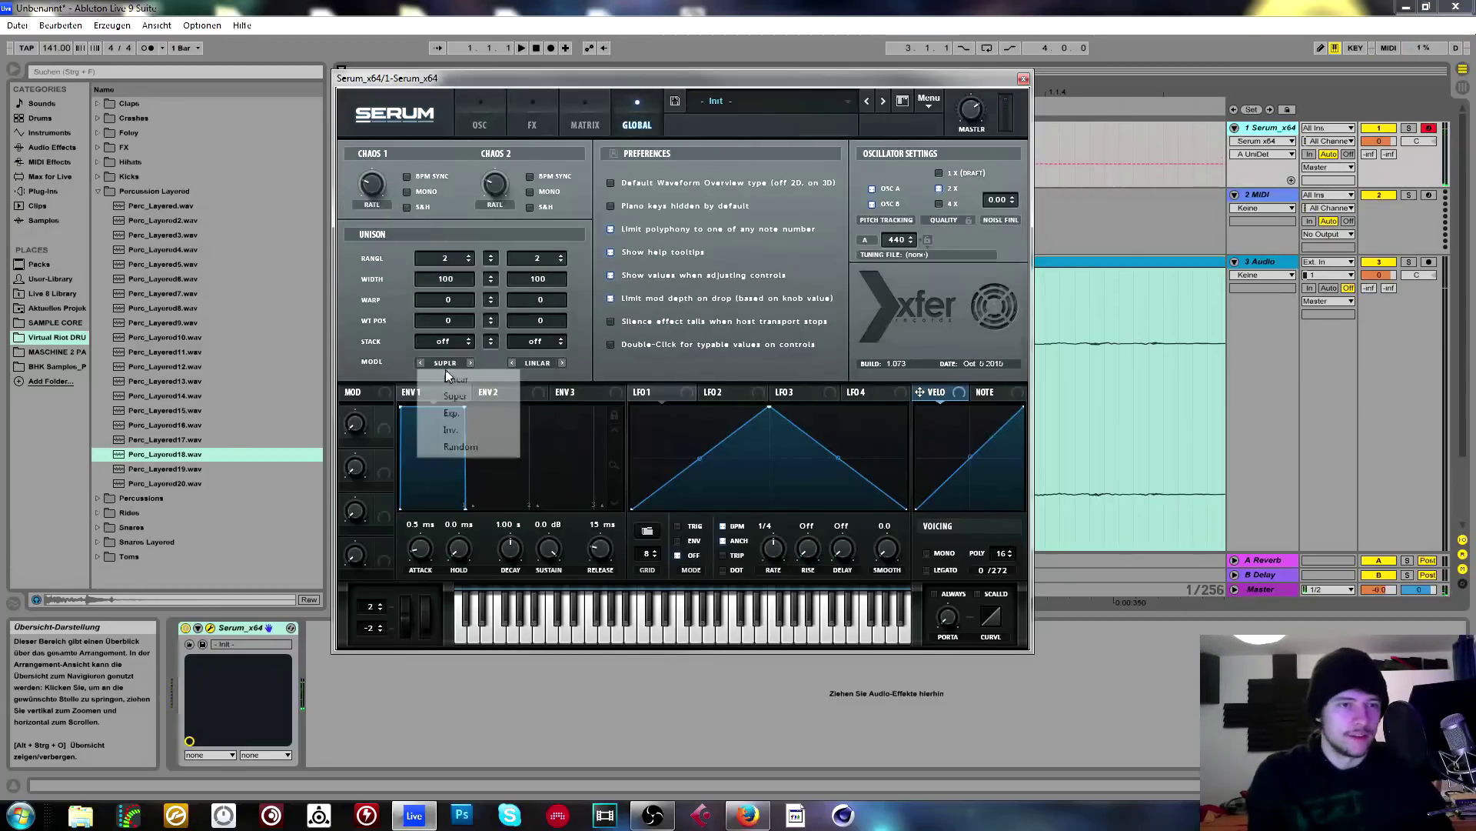
left_click(464, 414)
left_click(479, 123)
left_click_drag(517, 306, 524, 270)
Step through the remaining unison modes up to Random while sweeping oscillator A's detune, and leave the detune at 0.10.
left_click(637, 117)
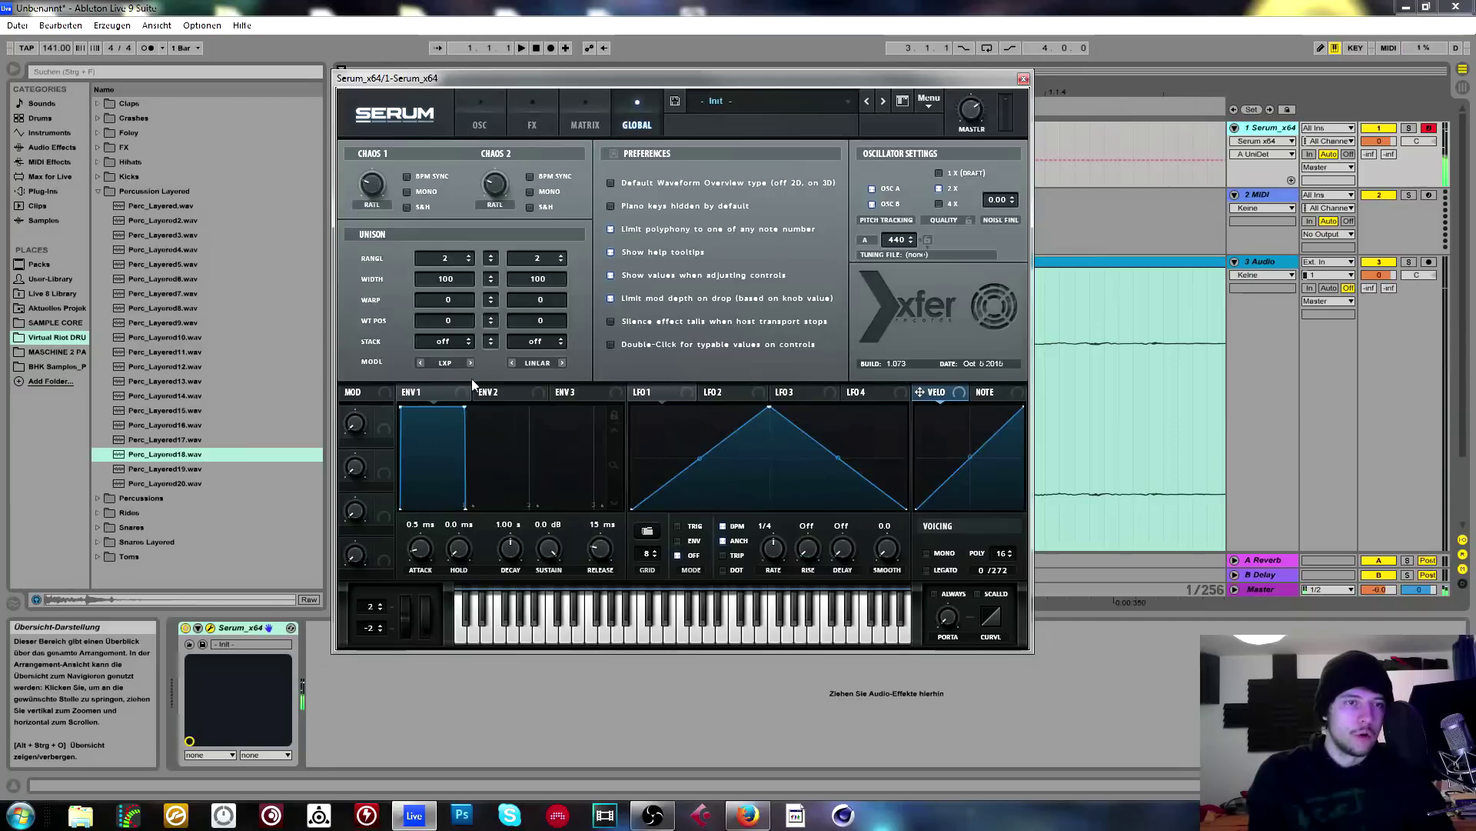
left_click(480, 116)
mouse_move(517, 304)
left_mouse_down()
mouse_move(524, 285)
mouse_move(525, 306)
left_mouse_up()
left_click(636, 117)
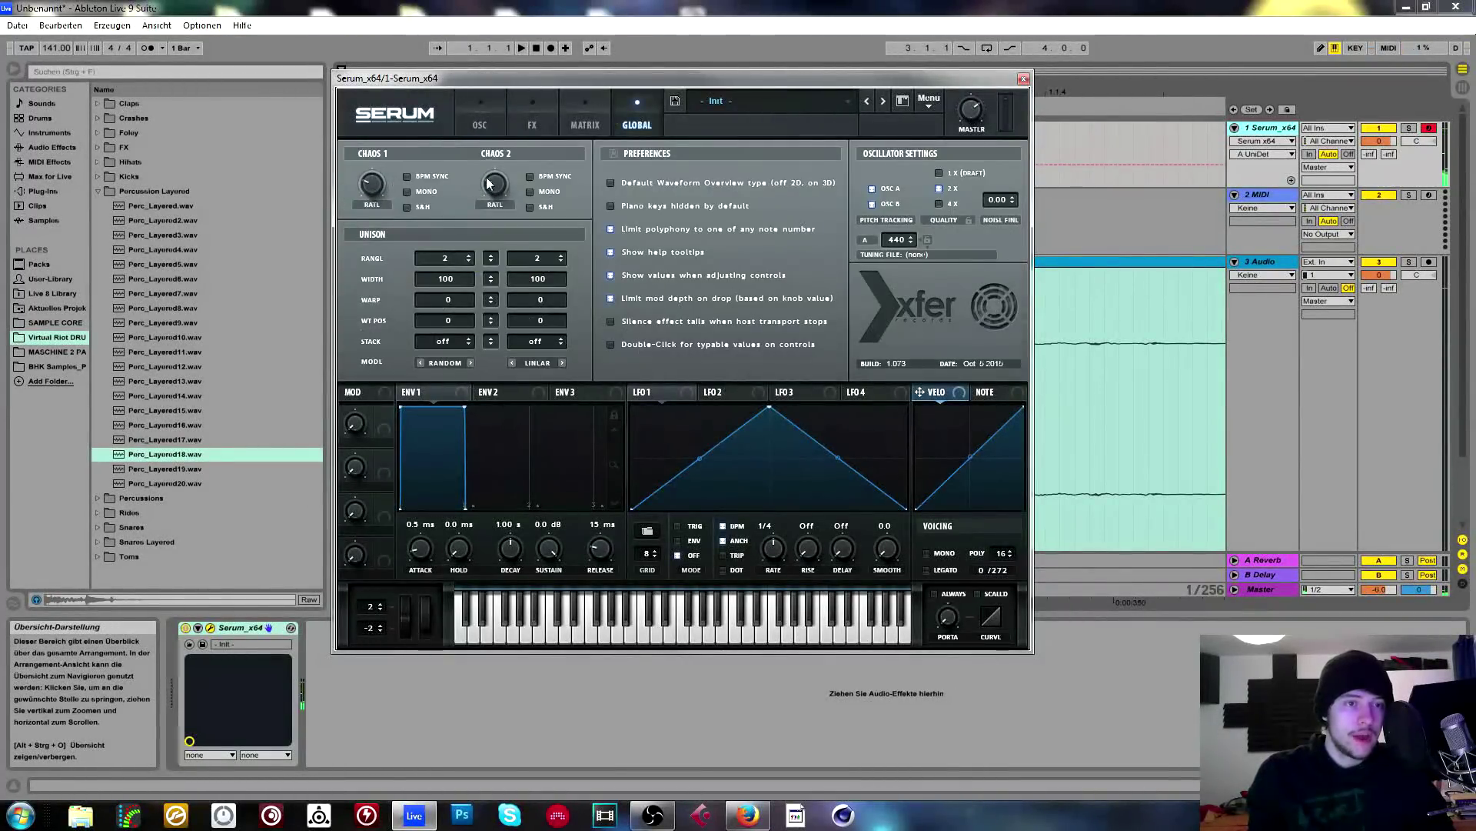
left_click(479, 119)
left_click_drag(520, 315, 528, 330)
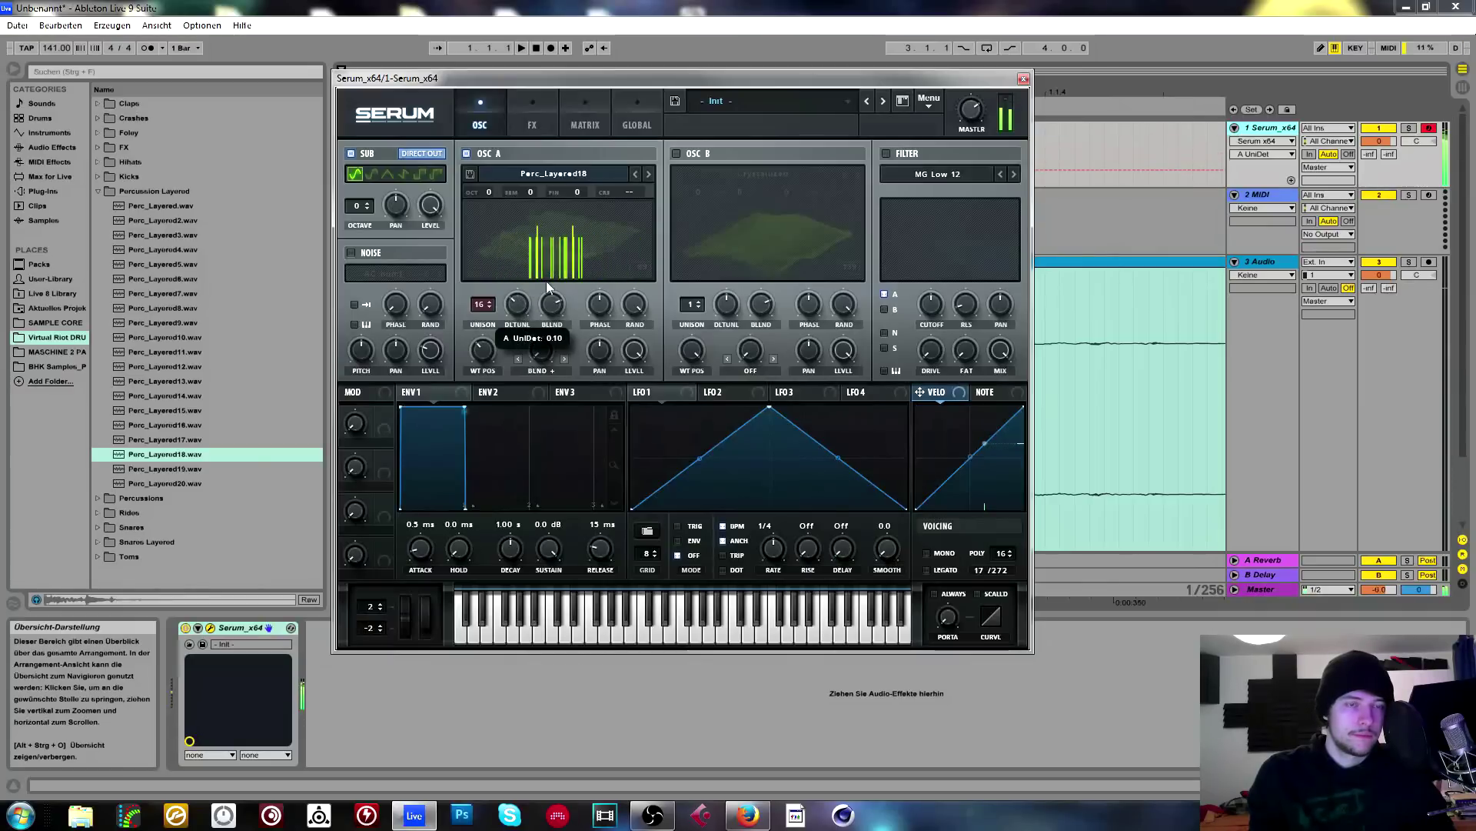
Set oscillator A's unison mode back to Linear and return to the oscillator page.
left_click(636, 117)
left_click(447, 363)
left_click(450, 379)
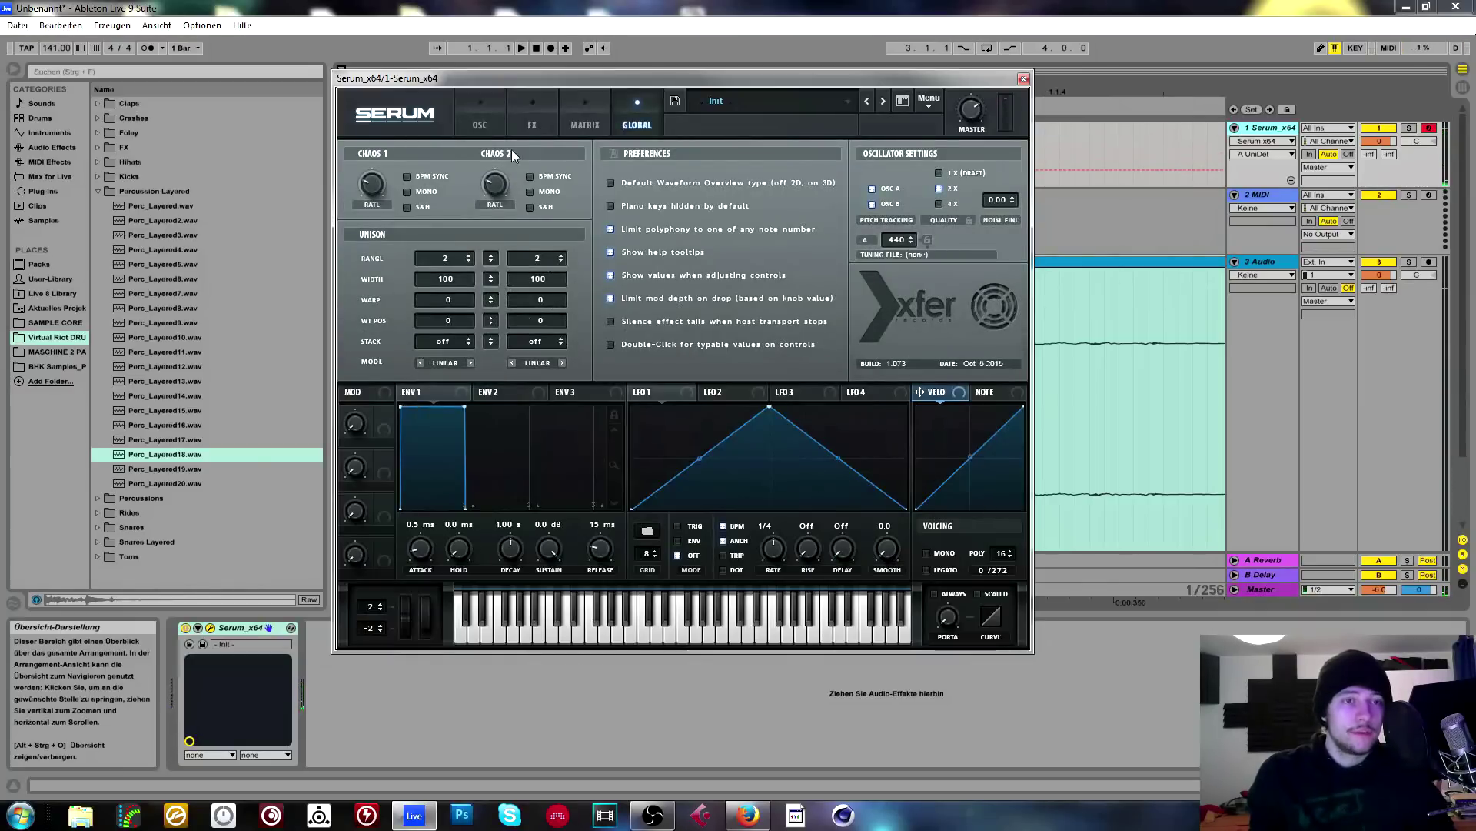
left_click(487, 103)
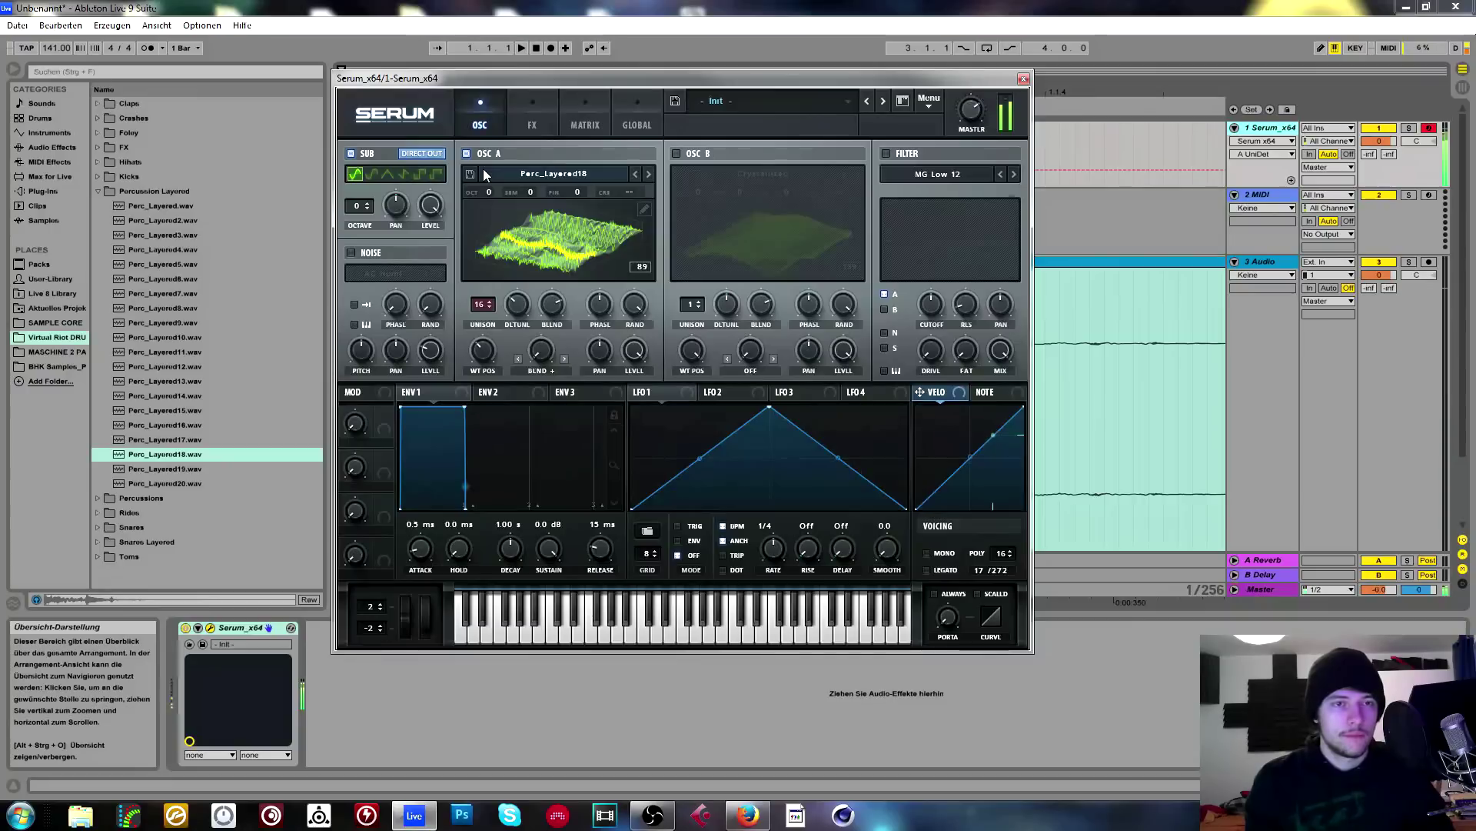
Turn oscillator A's random phase amount all the way down and play a note to hear it.
left_click(639, 307)
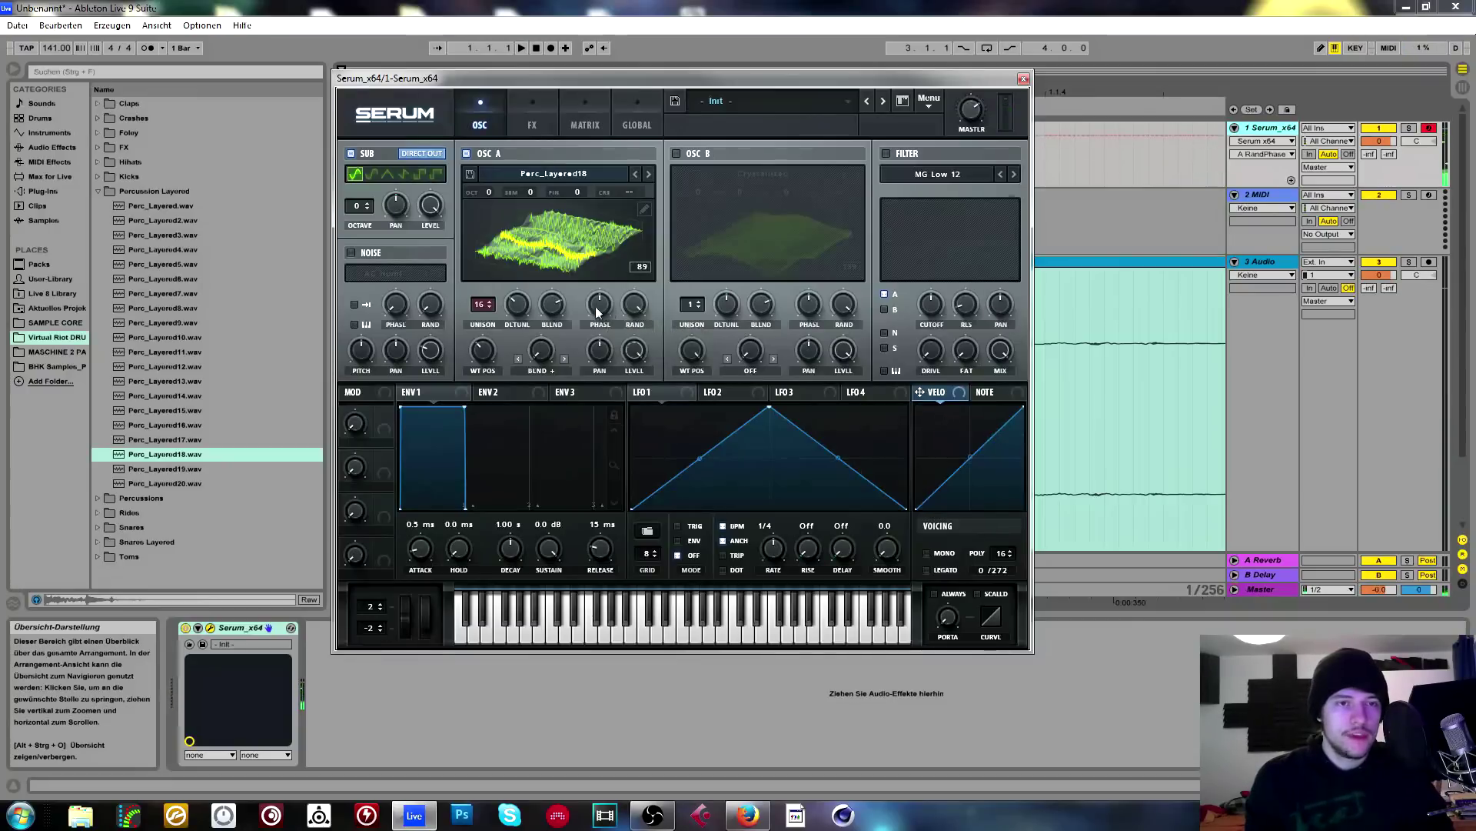
left_click_drag(629, 311, 633, 391)
mouse_move(630, 361)
left_mouse_down()
mouse_move(614, 483)
mouse_move(610, 364)
mouse_move(613, 479)
left_mouse_up()
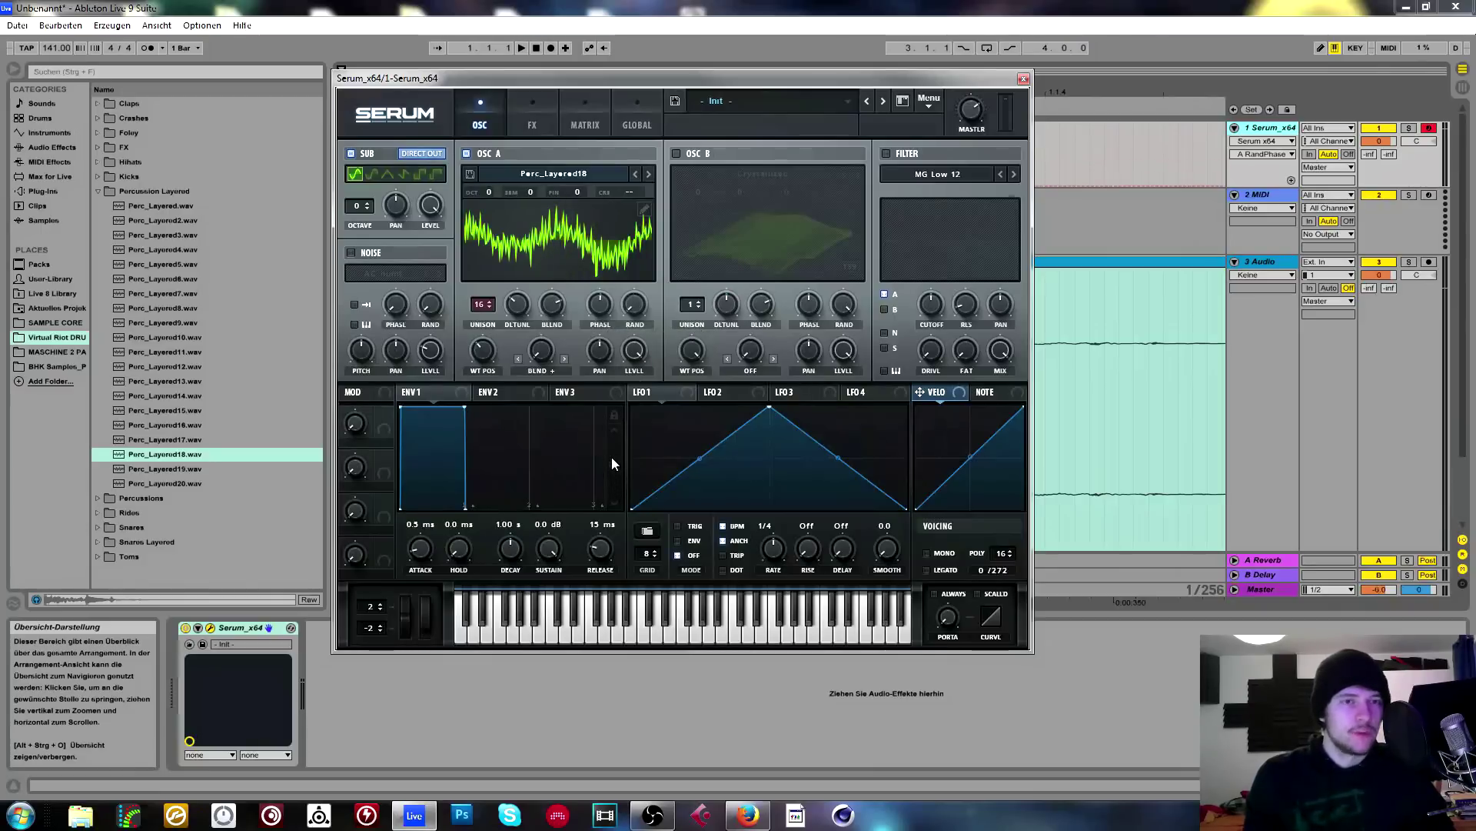
key("a")
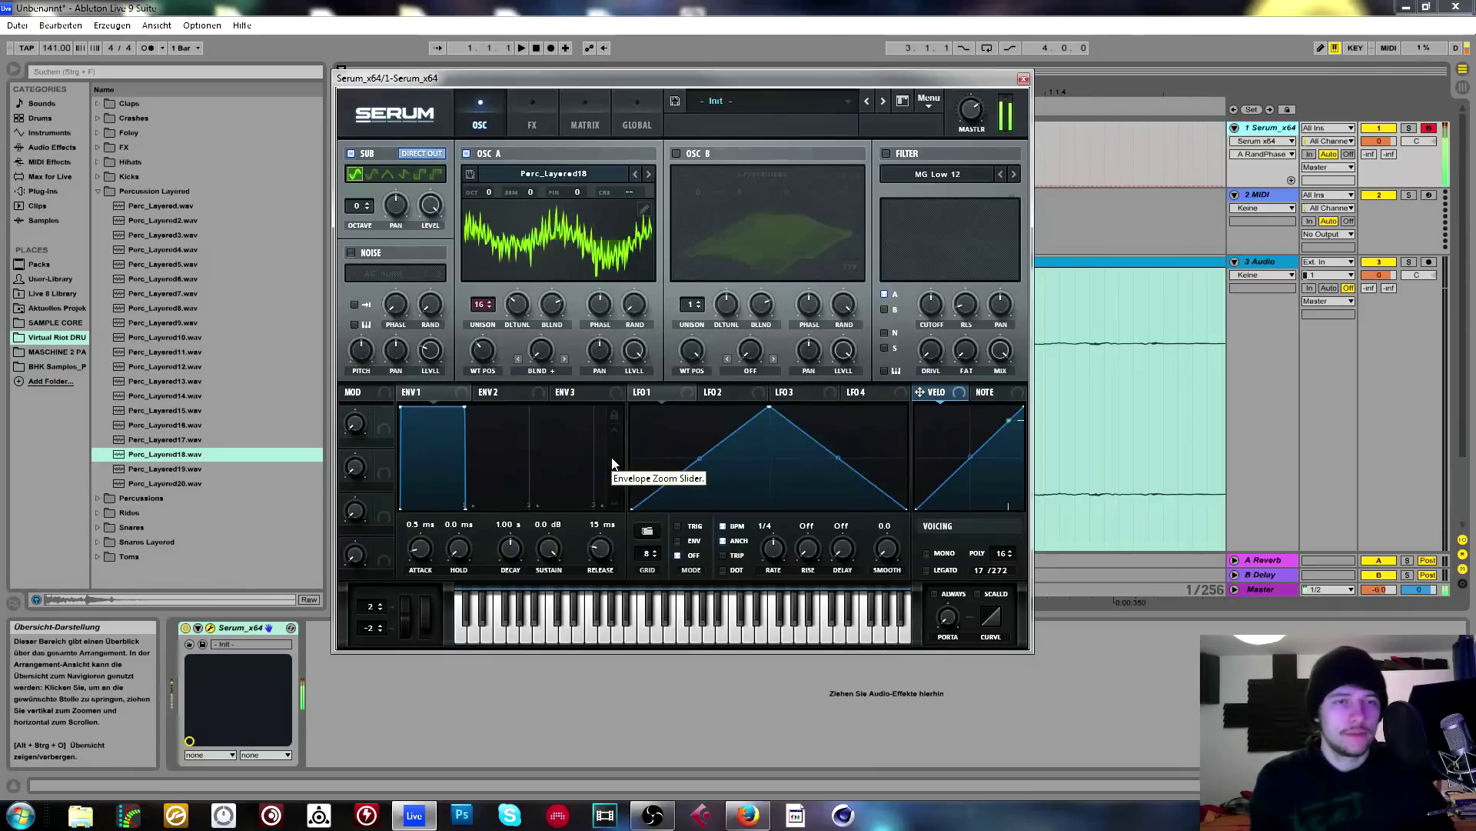
Adjust oscillator A's start phase, reduce its unison to 1 voice and move its wavetable position.
left_click_drag(483, 306, 607, 299)
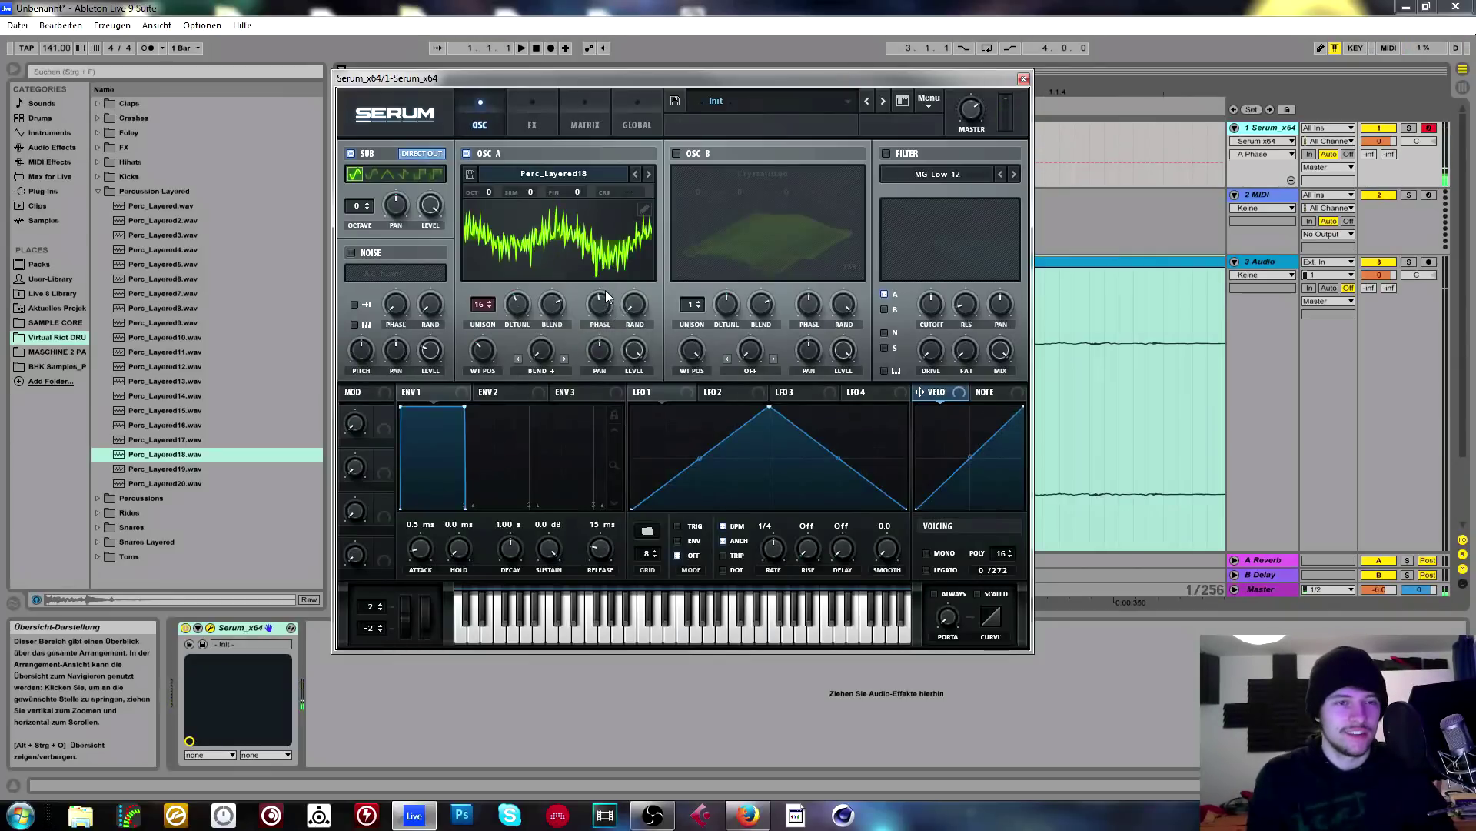
left_click_drag(484, 304, 479, 455)
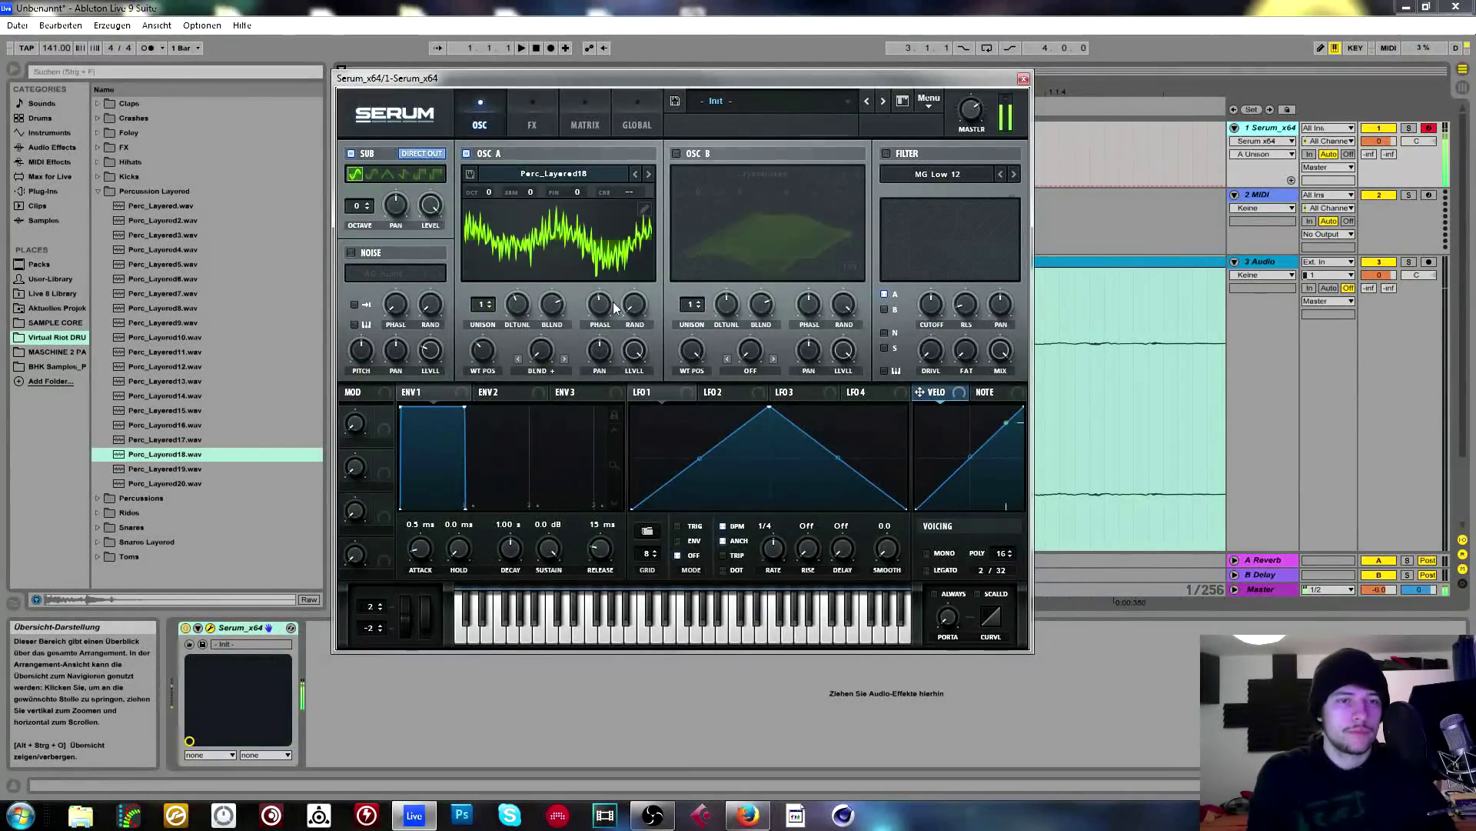
left_click_drag(483, 348, 494, 312)
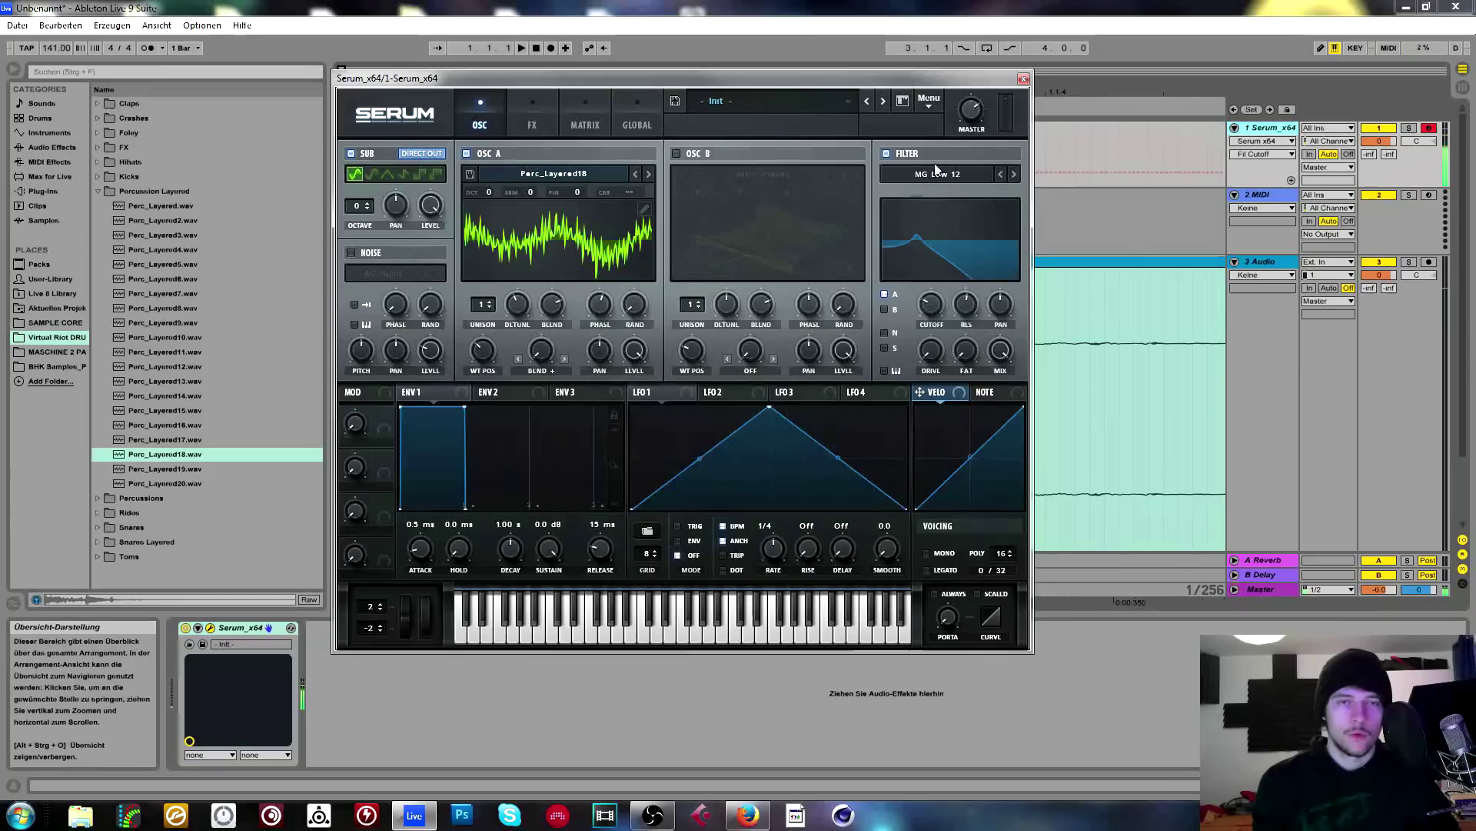
Audition the Notch 12 and Notch 24 filter types on oscillator A while adjusting the cutoff and resonance.
left_click(940, 175)
mouse_move(946, 191)
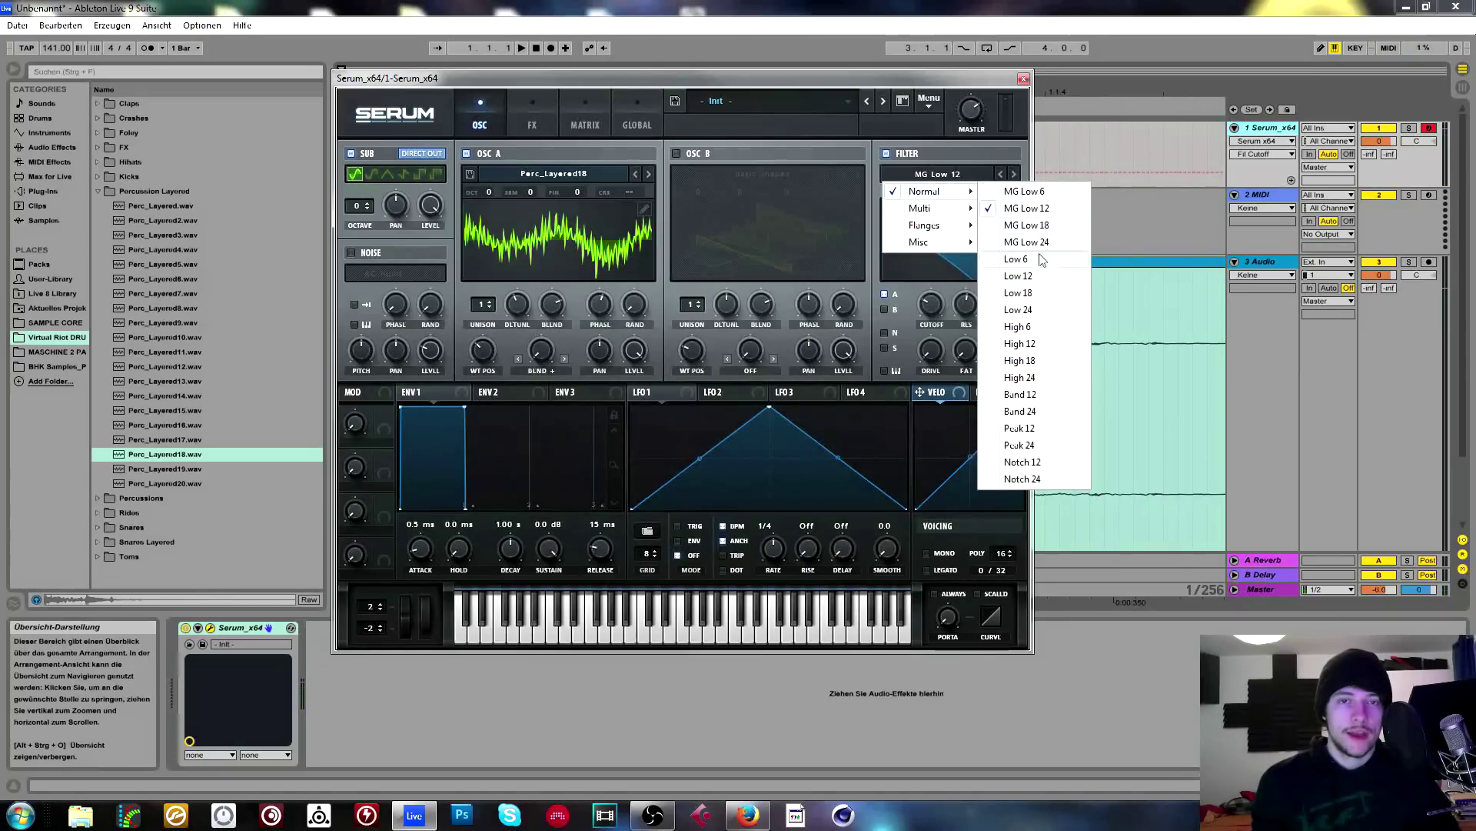
left_click(1031, 464)
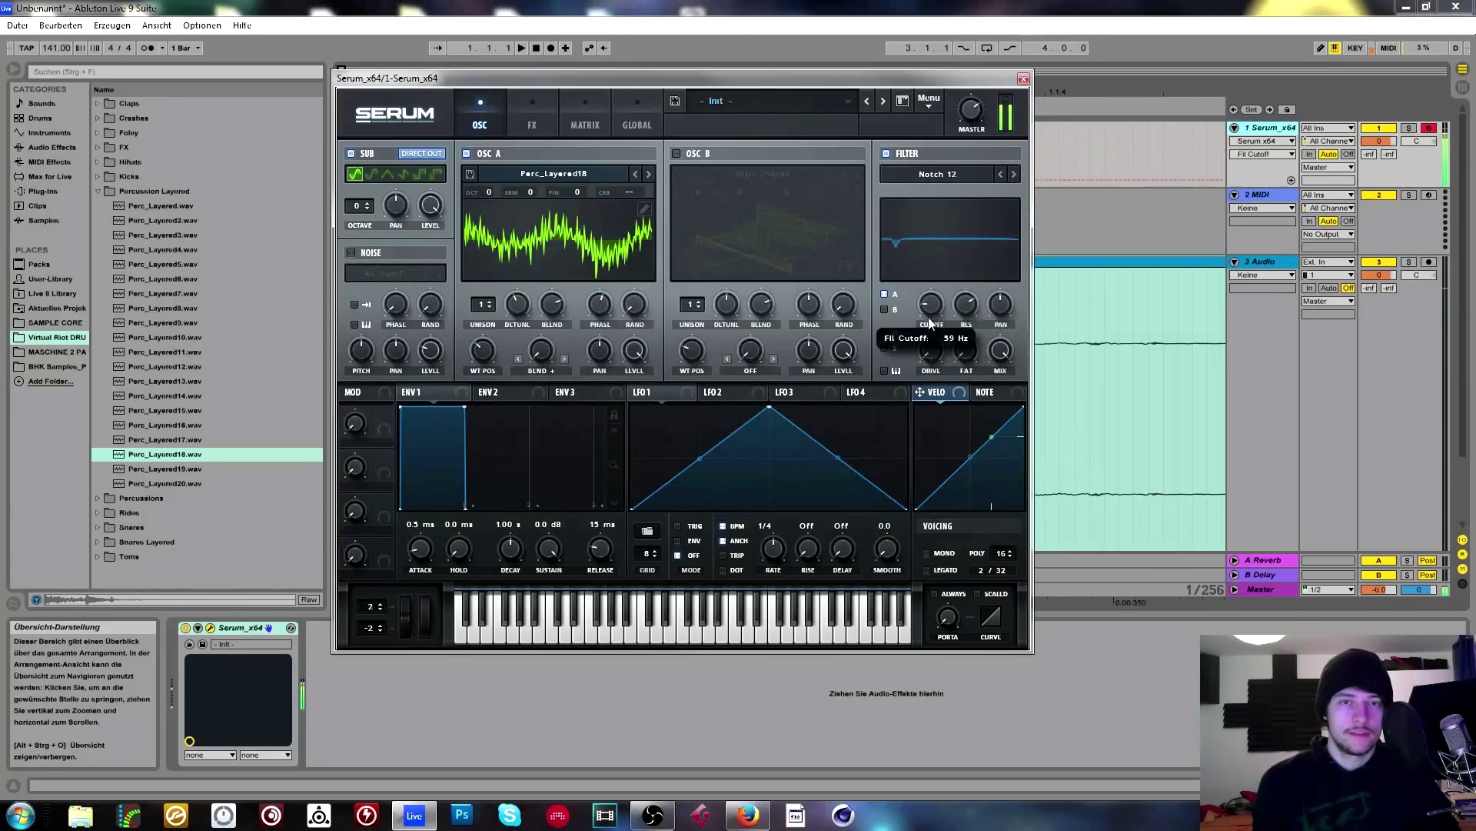
mouse_move(964, 304)
left_mouse_down()
mouse_move(966, 350)
mouse_move(949, 278)
mouse_move(944, 298)
left_mouse_up()
Switch the filter to the Multi type HP 12 and adjust its cutoff, second frequency and resonance while playing notes.
left_click(955, 189)
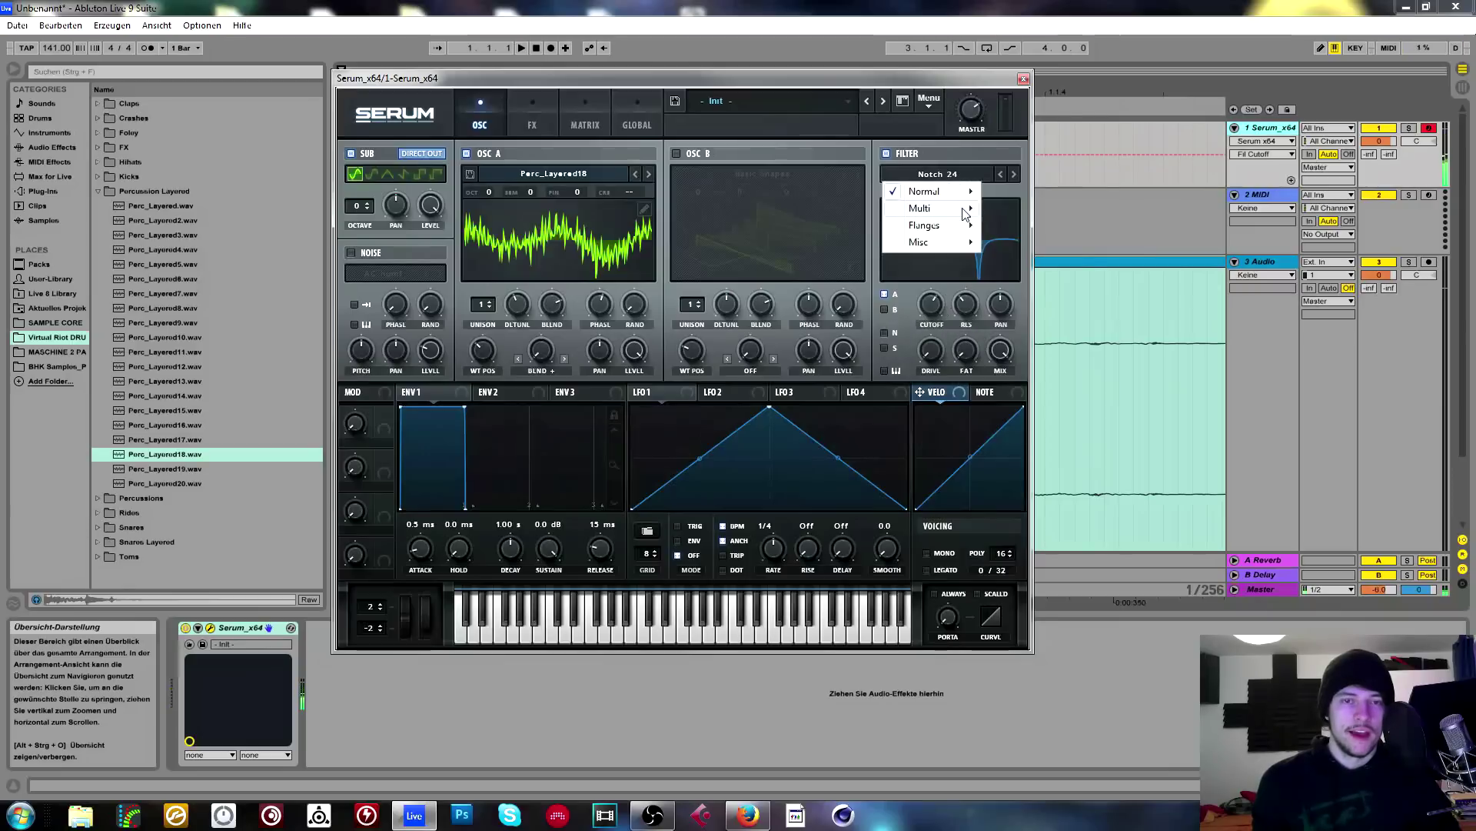
mouse_move(965, 215)
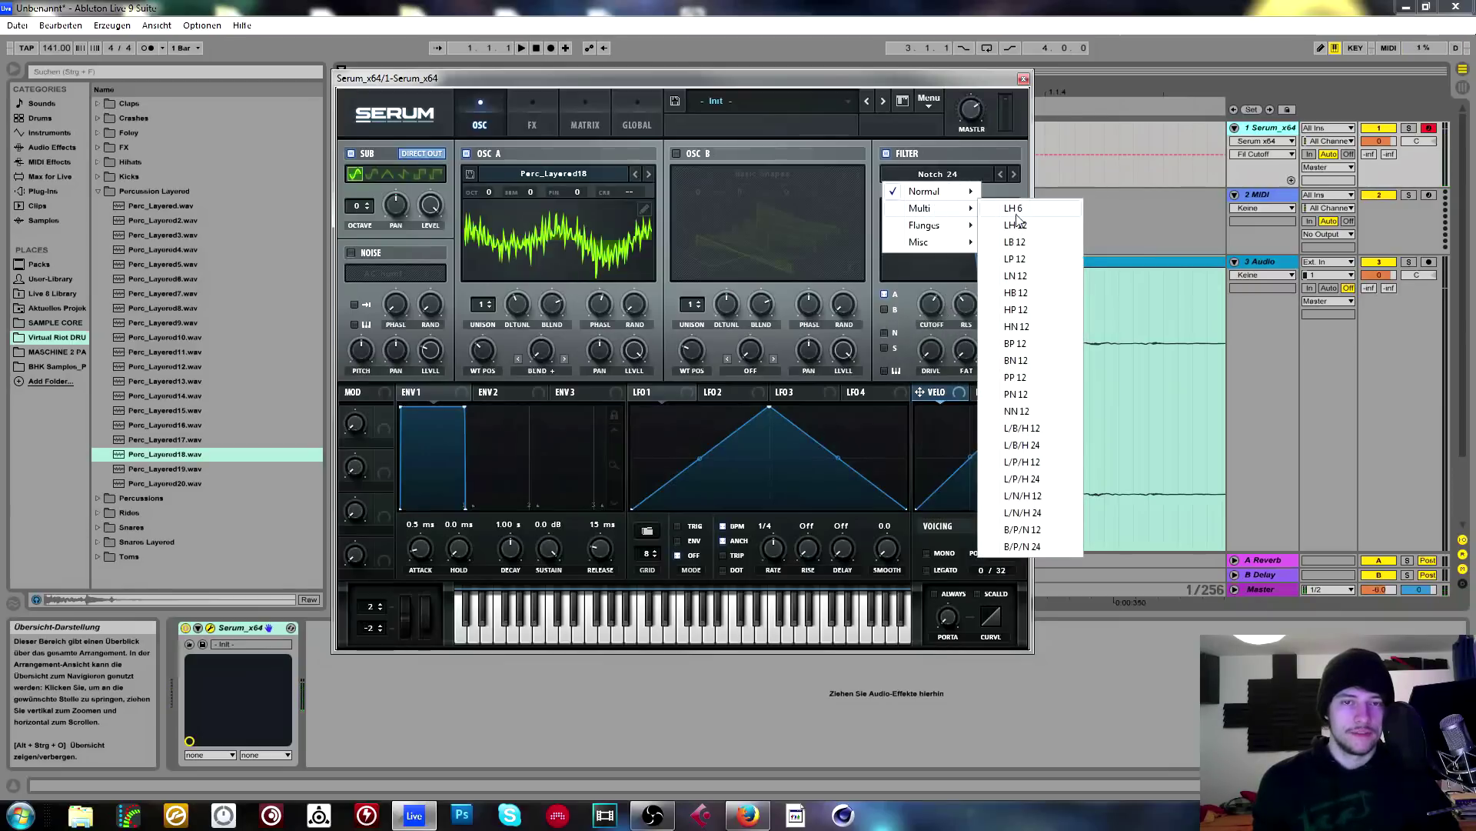
left_click(1020, 313)
left_click_drag(943, 305, 978, 253)
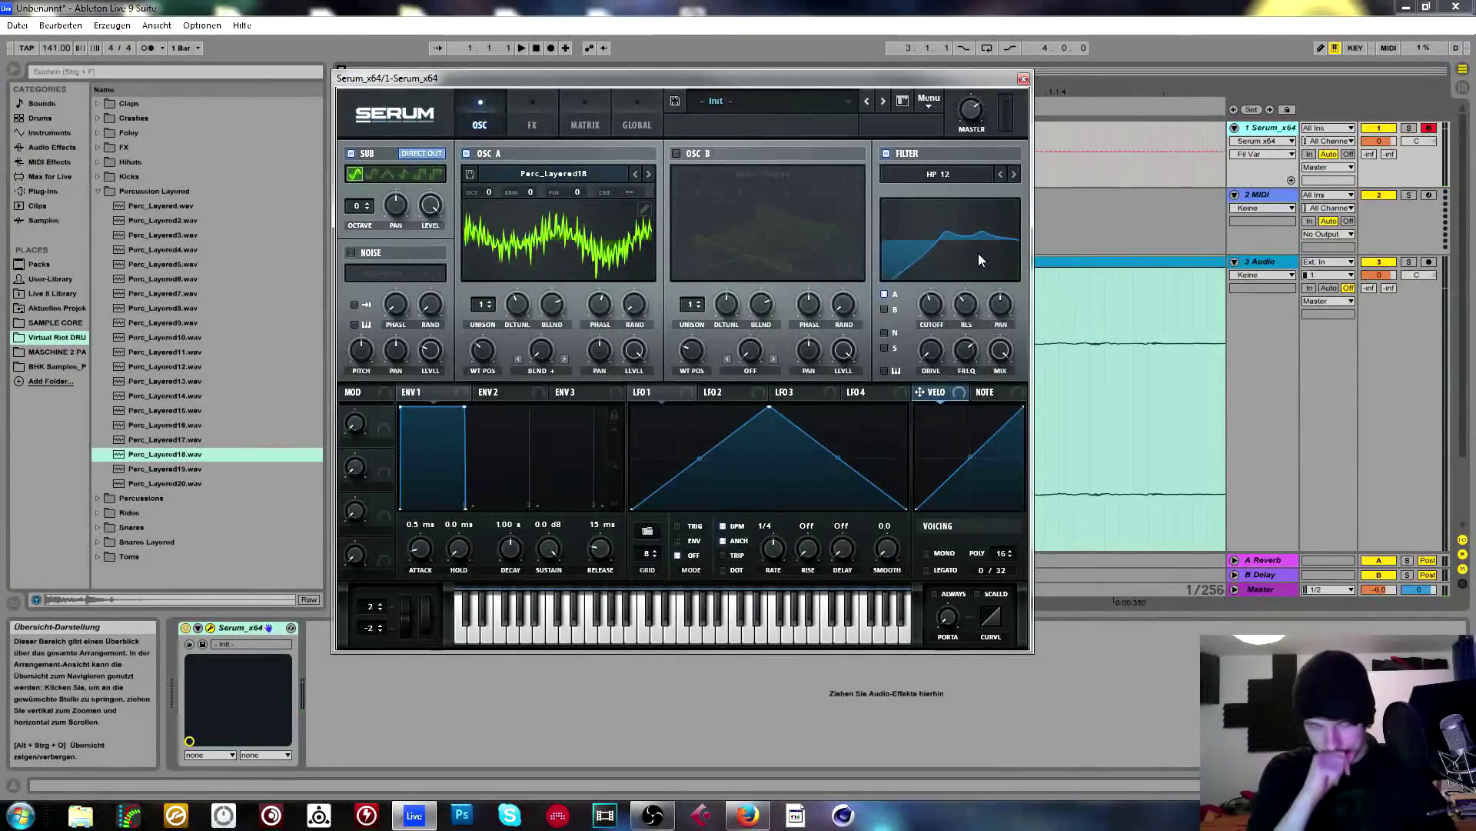
left_click(931, 303)
mouse_move(966, 351)
left_mouse_down()
mouse_move(961, 374)
mouse_move(975, 340)
left_mouse_up()
left_click_drag(966, 313, 937, 320)
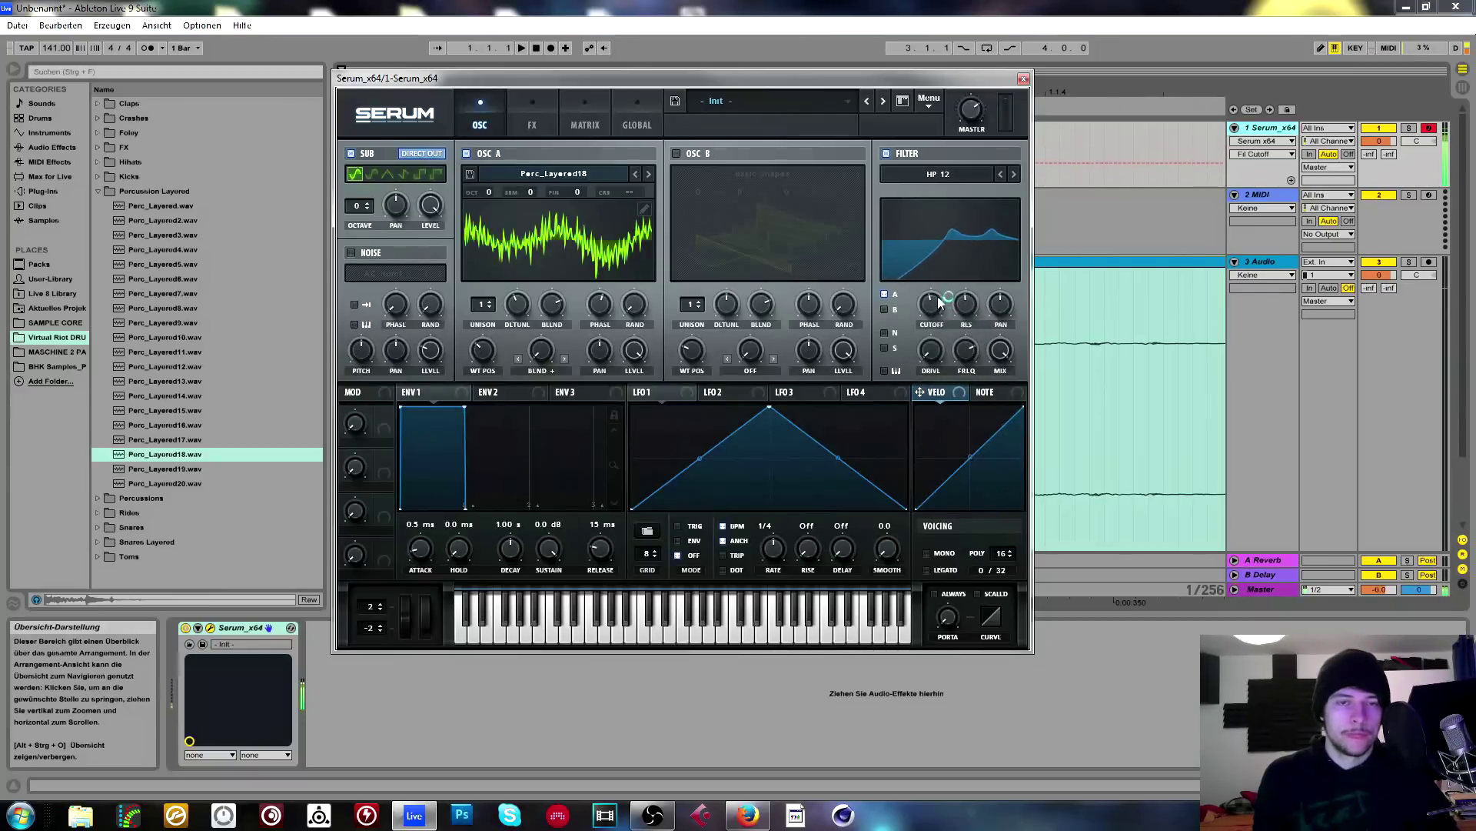
Assign LFO 1 to the filter cutoff, adjust the modulation depth and bend both segments of the LFO curve.
left_click_drag(655, 391, 928, 308)
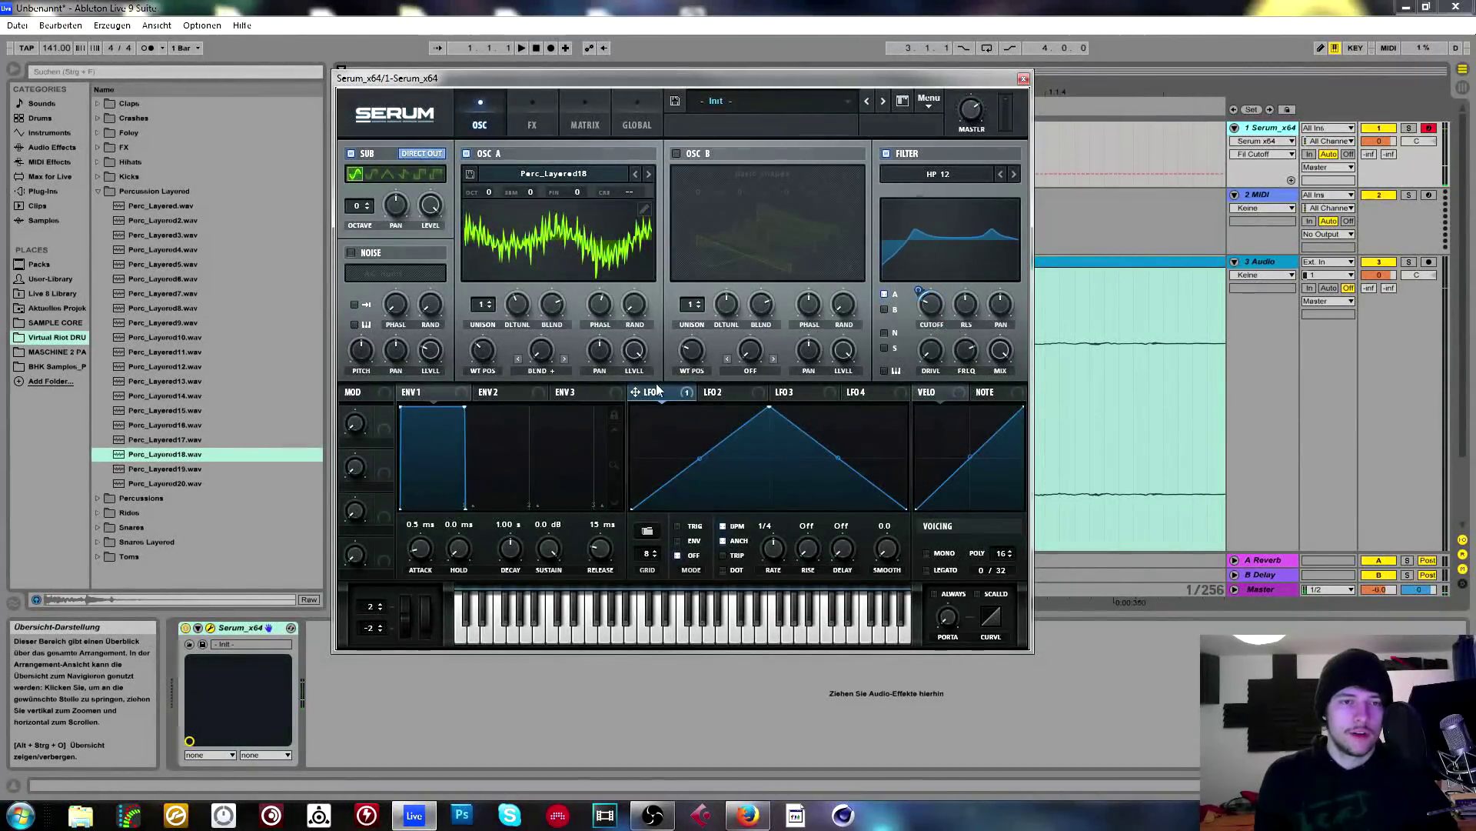
left_click_drag(919, 291, 932, 308)
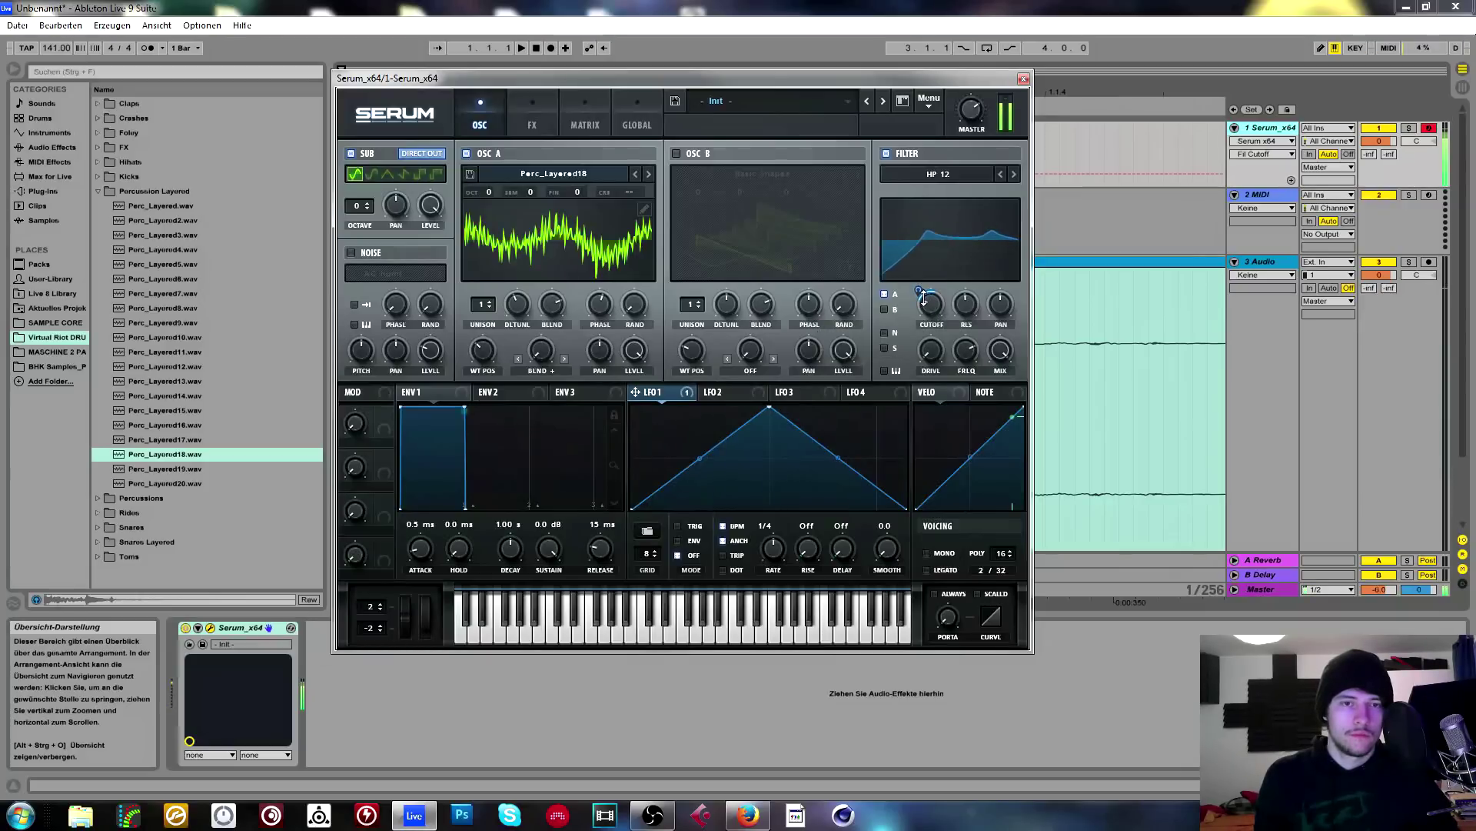
left_click_drag(700, 459, 699, 420)
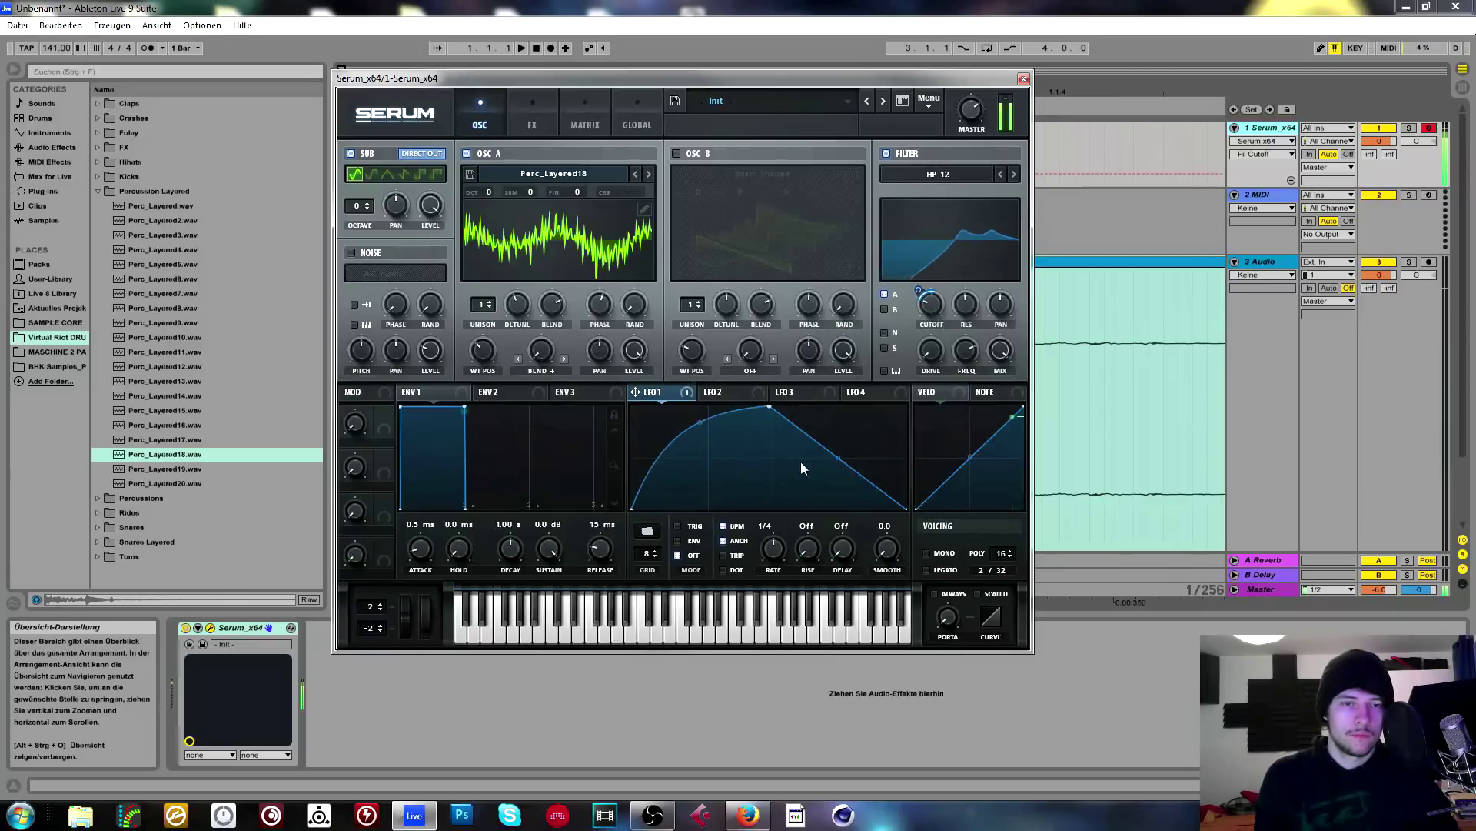
left_click_drag(832, 463, 832, 484)
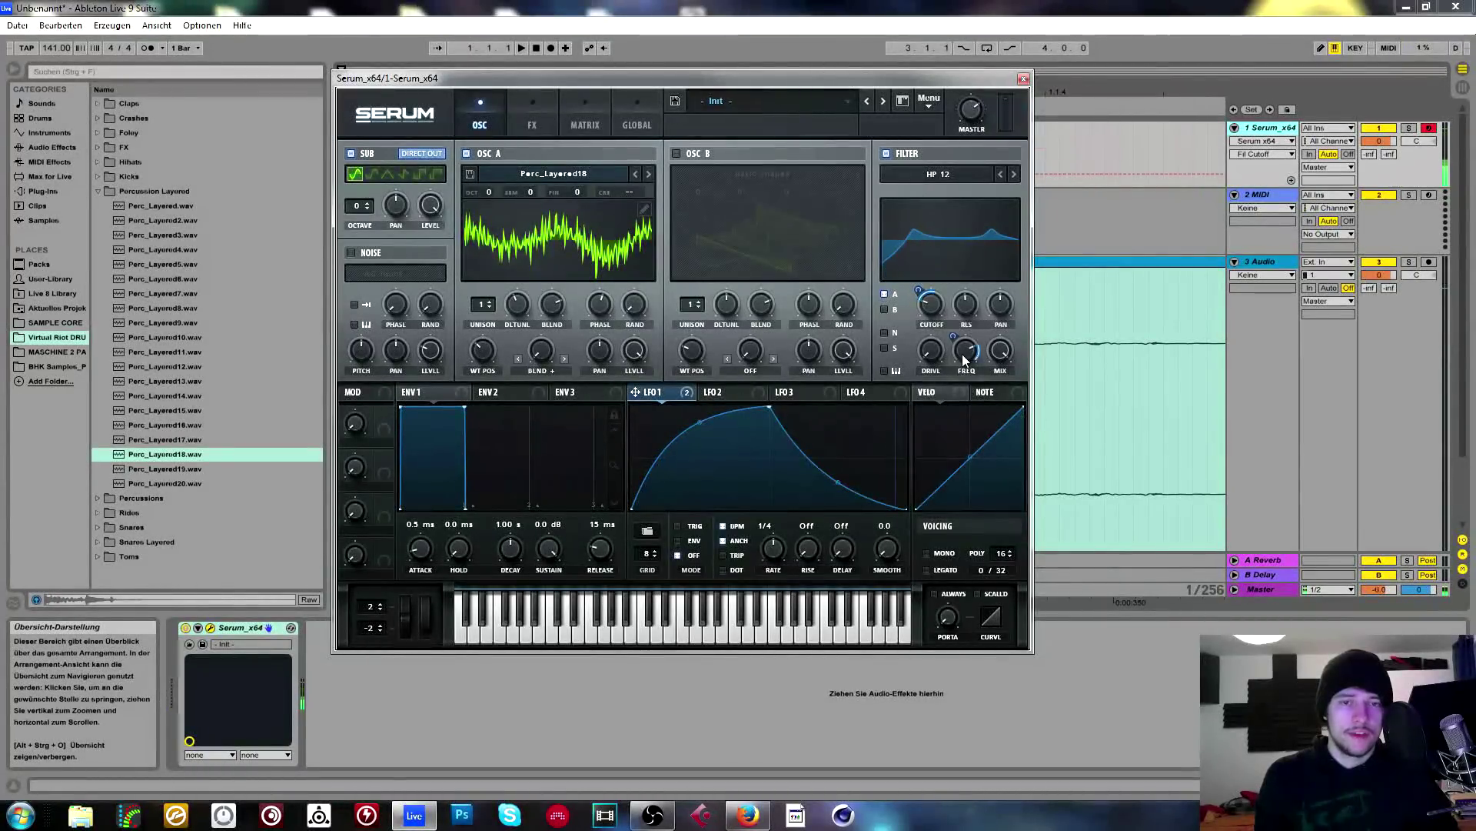
Modulate the filter's second frequency with LFO 1, and assign it to oscillator A's warp amount and wavetable position too.
left_click_drag(961, 384, 962, 377)
left_click_drag(966, 356, 954, 327)
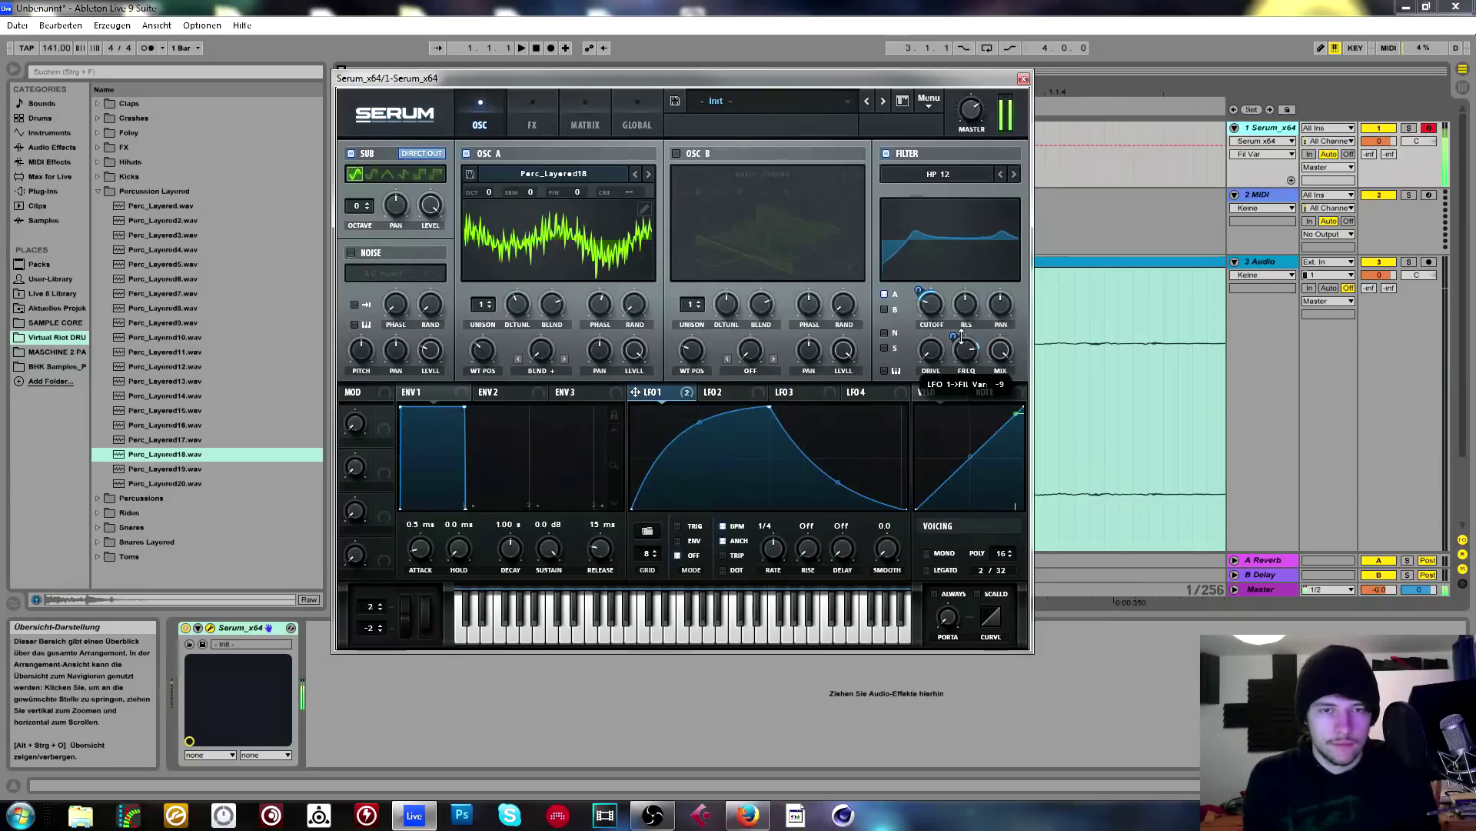
left_click_drag(972, 354, 964, 383)
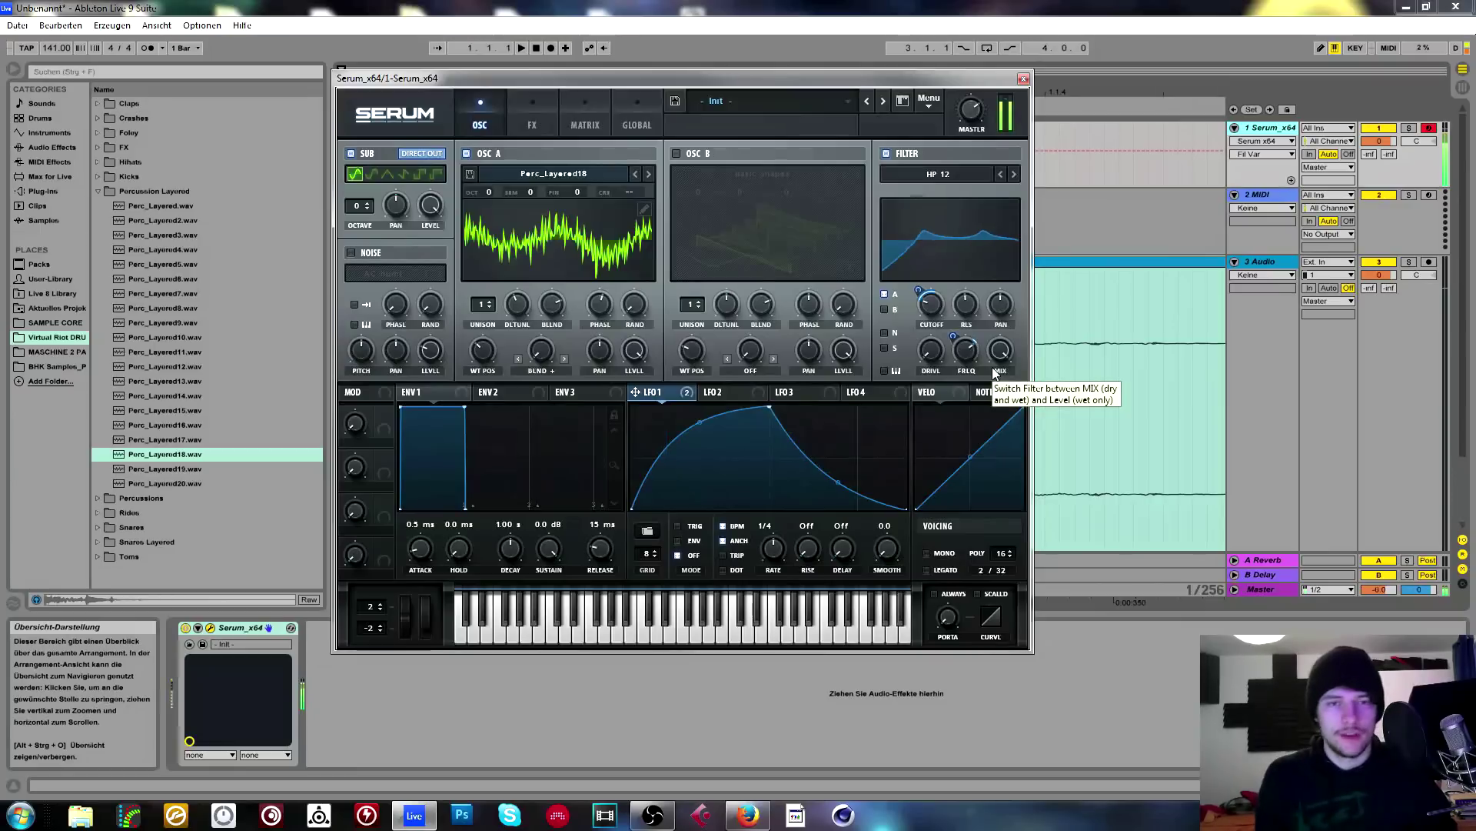
left_click_drag(588, 392, 543, 433)
mouse_move(485, 353)
left_mouse_down()
mouse_move(471, 387)
mouse_move(470, 352)
left_mouse_up()
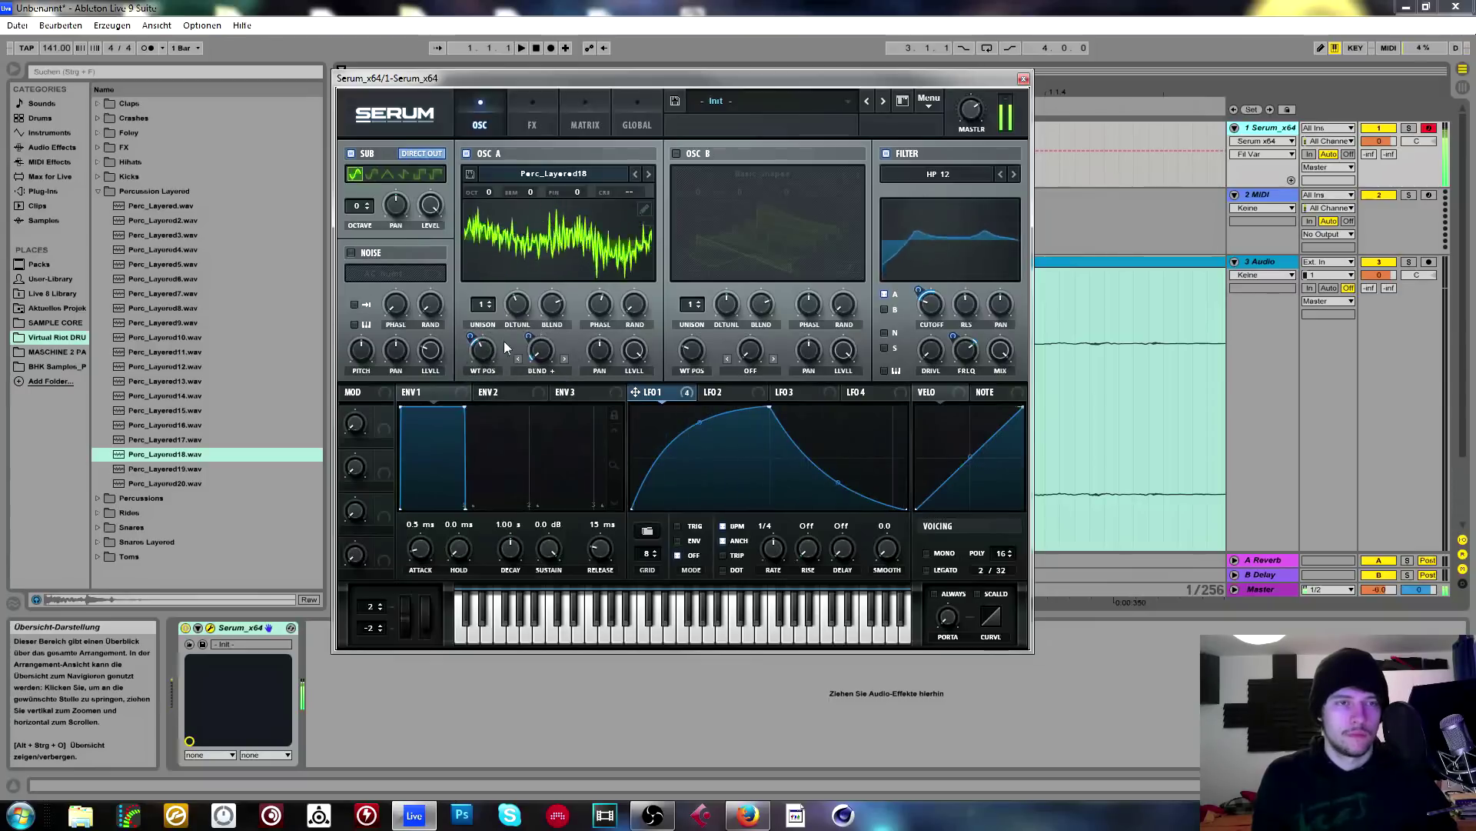
Change the filter to the Multi type L/B/H 24.
left_click(982, 178)
mouse_move(968, 209)
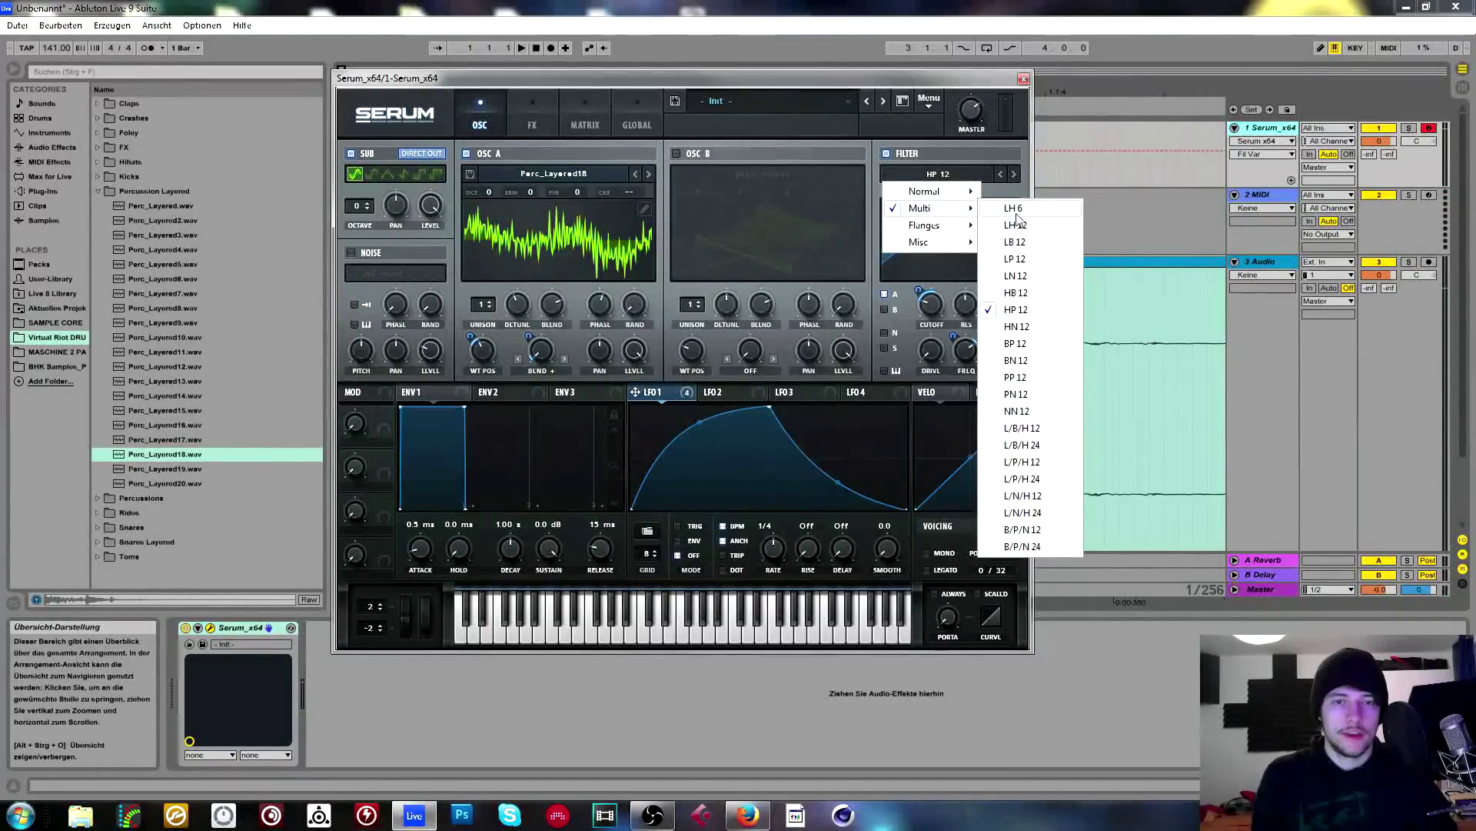
left_click(1029, 446)
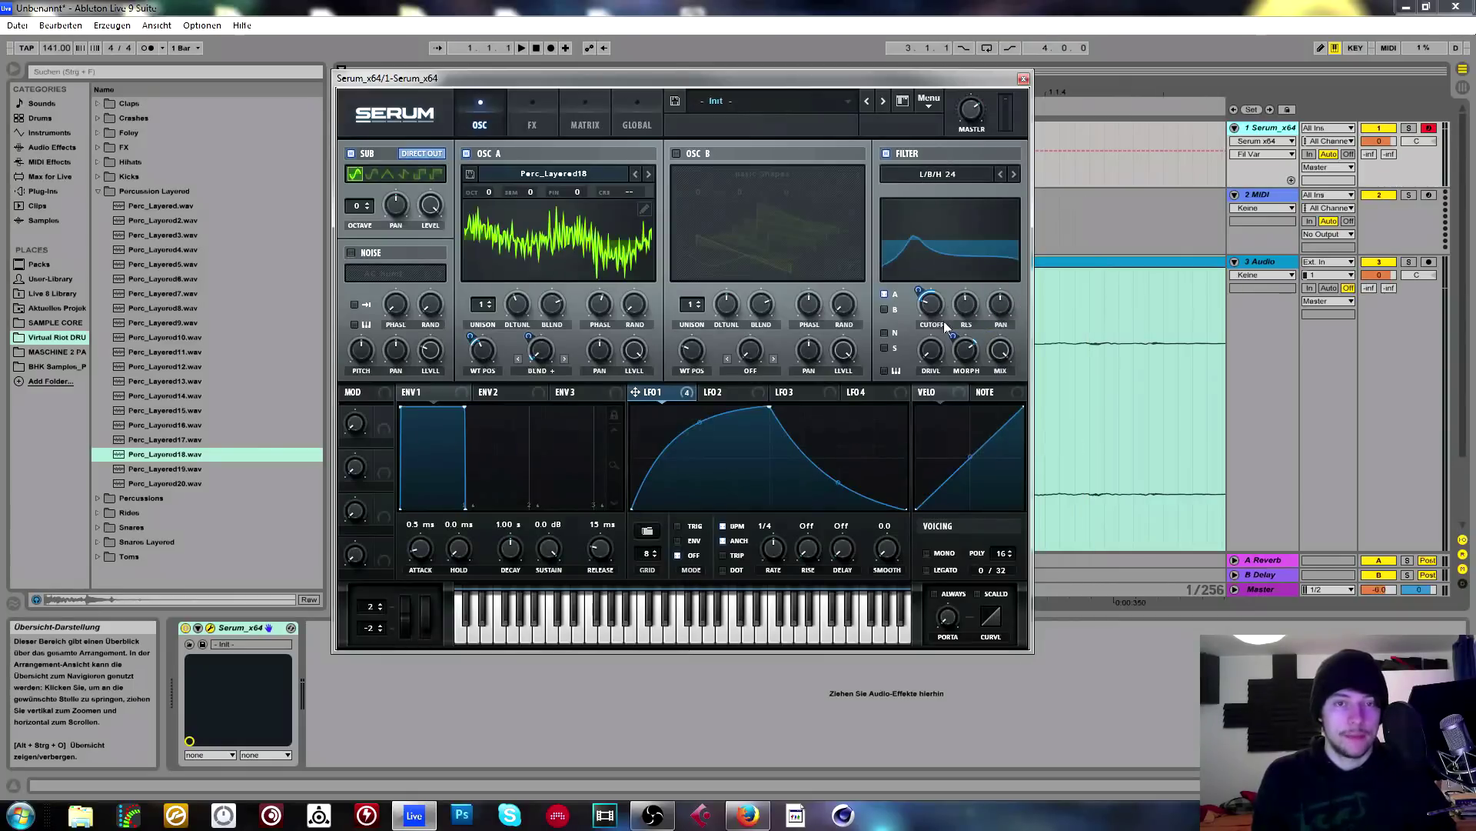
Remove all modulators from the filter's cutoff and morph controls, adjusting the morph amount in between.
right_click(930, 304)
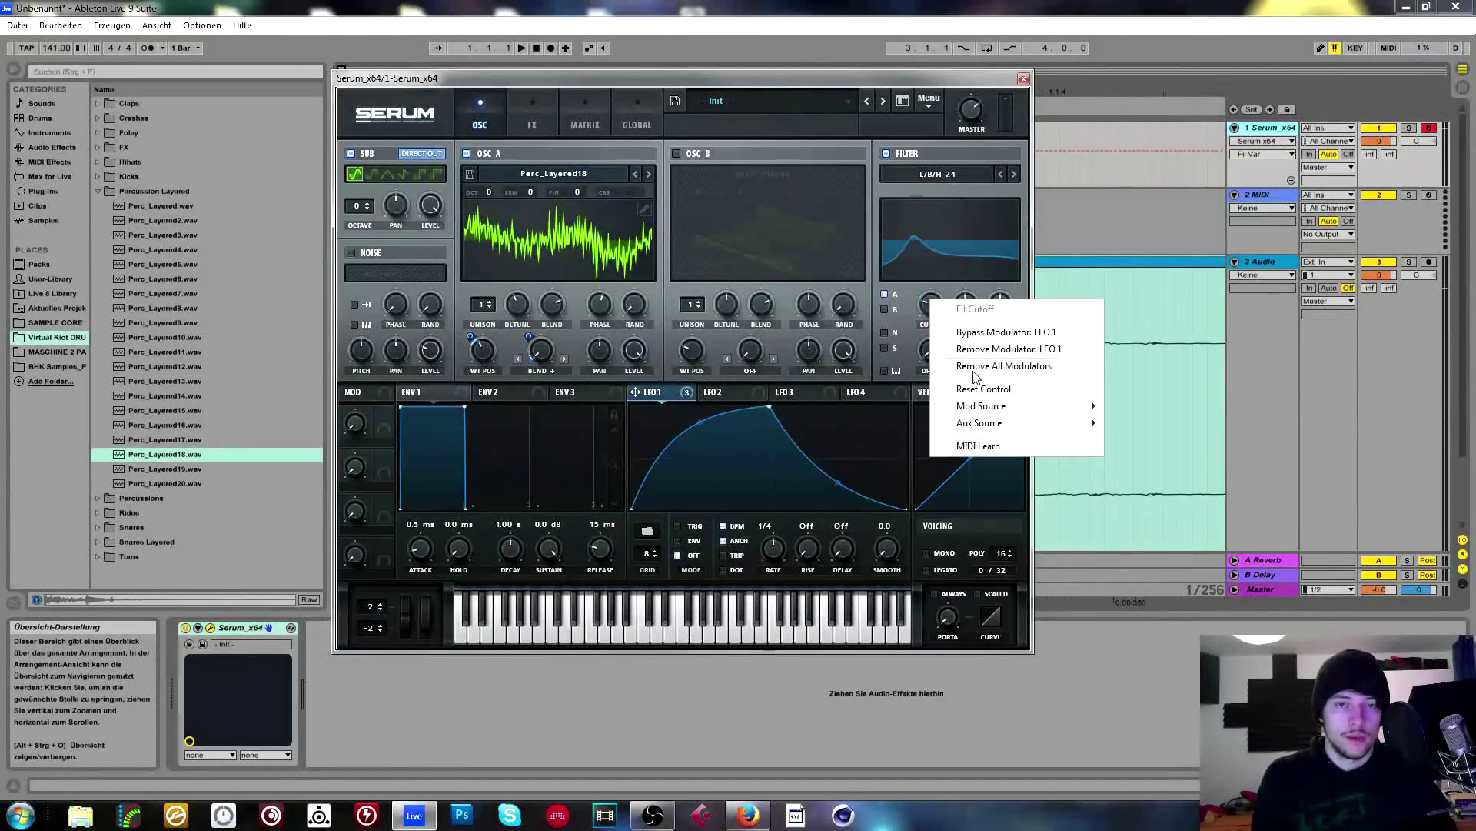
left_click(973, 369)
left_click_drag(974, 422, 958, 266)
left_click_drag(970, 361, 966, 440)
right_click(965, 343)
left_click(988, 411)
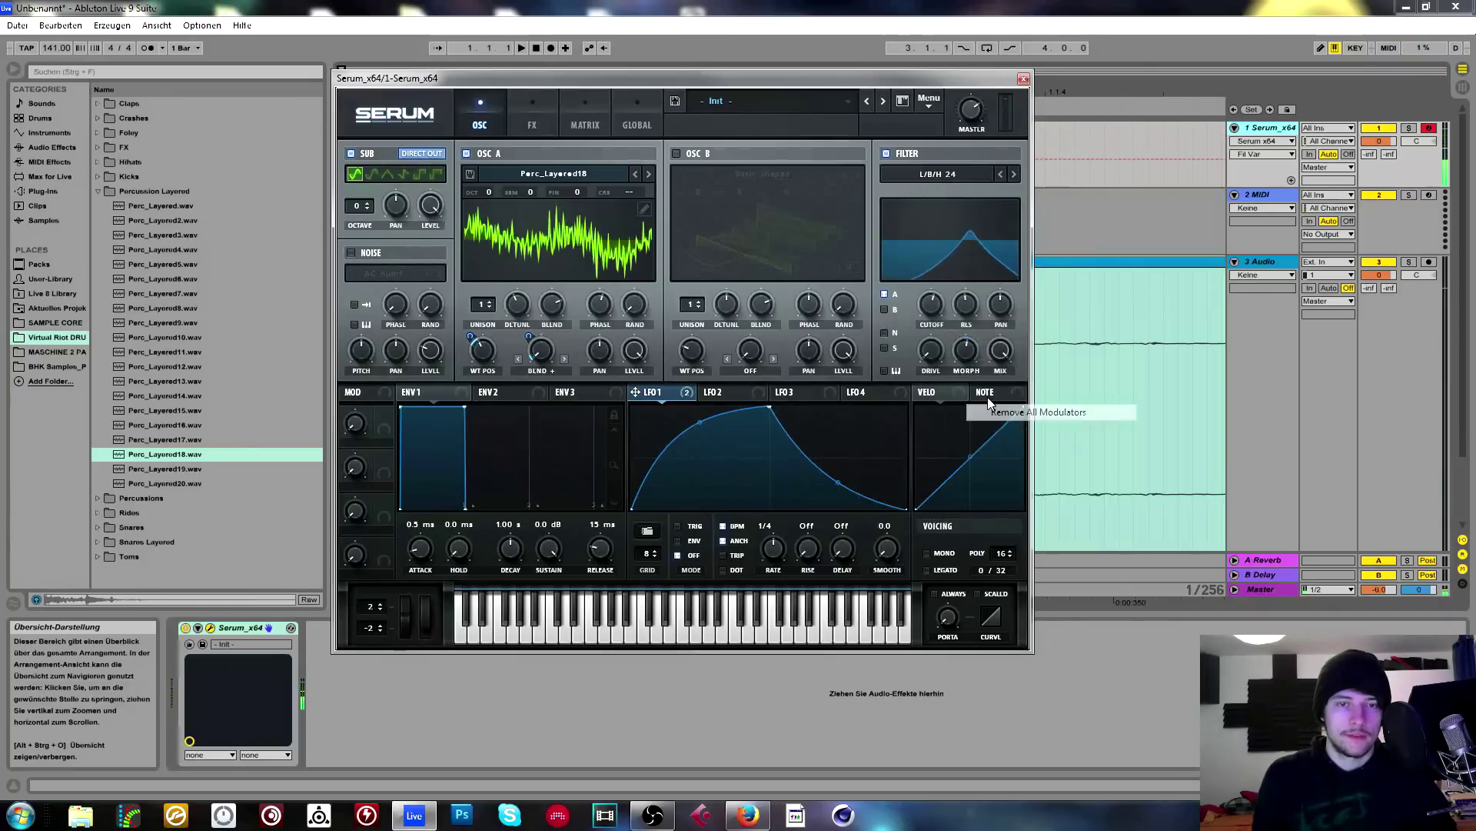
left_click(1000, 411)
Compare the filter's frequency response and phase displays while adjusting the L/B/H 24 cutoff and morph.
mouse_move(931, 304)
left_mouse_down()
mouse_move(916, 353)
mouse_move(929, 275)
mouse_move(932, 305)
left_mouse_up()
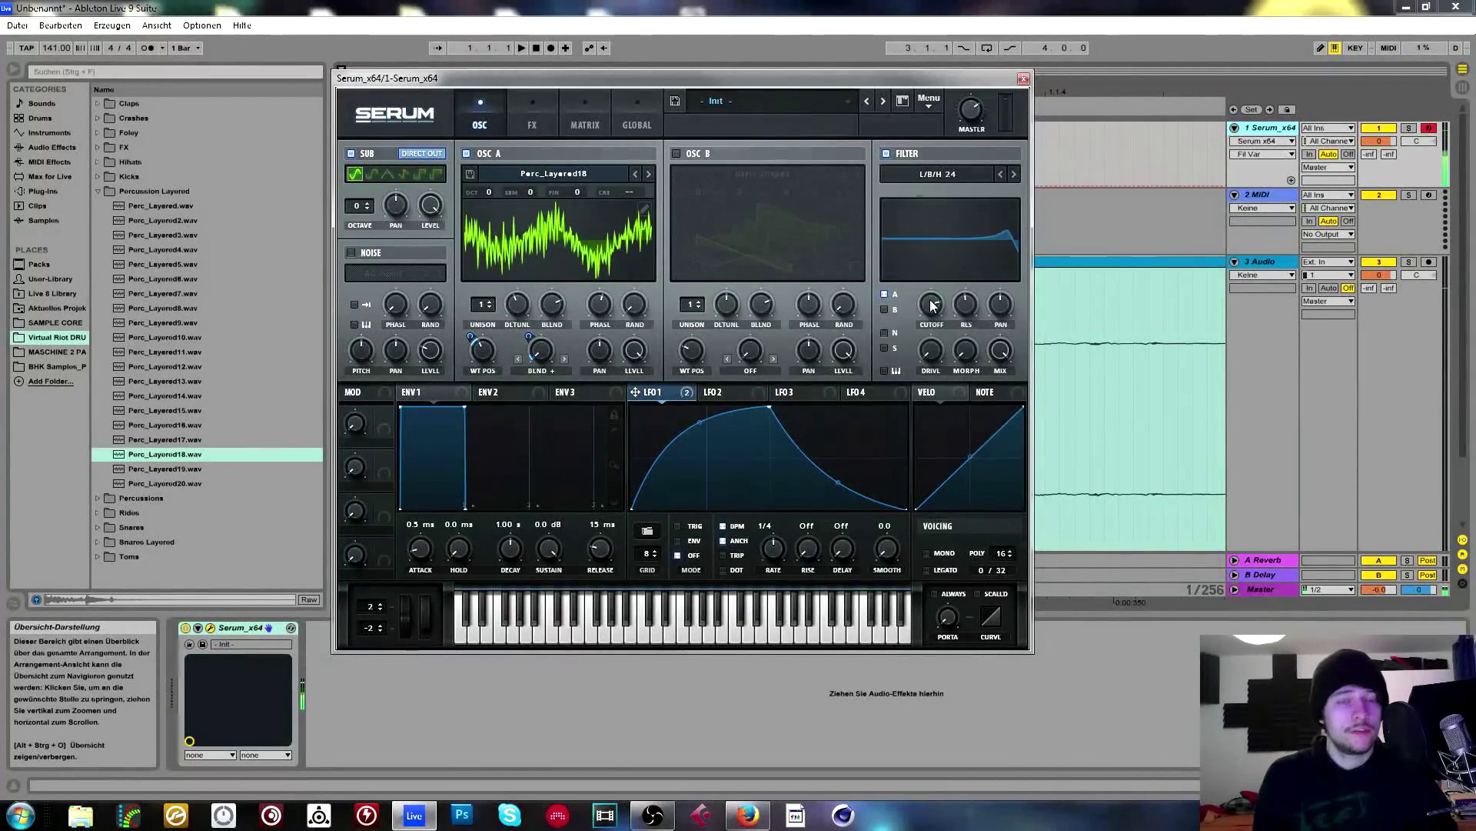
left_click(949, 253)
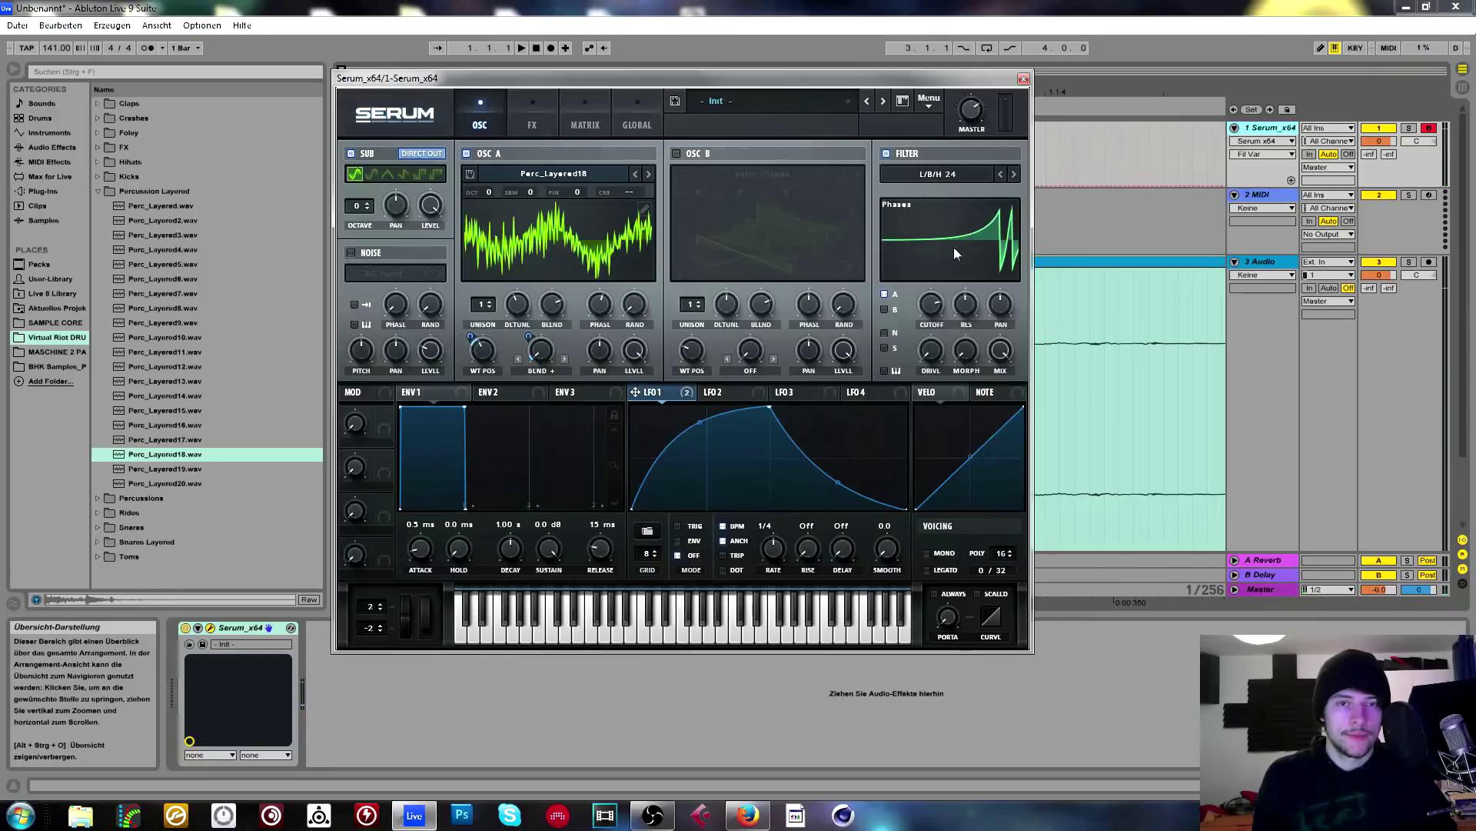
mouse_move(930, 304)
left_mouse_down()
mouse_move(929, 346)
mouse_move(933, 260)
mouse_move(930, 304)
left_mouse_up()
left_click(952, 234)
left_click(952, 234)
left_click_drag(932, 305, 933, 327)
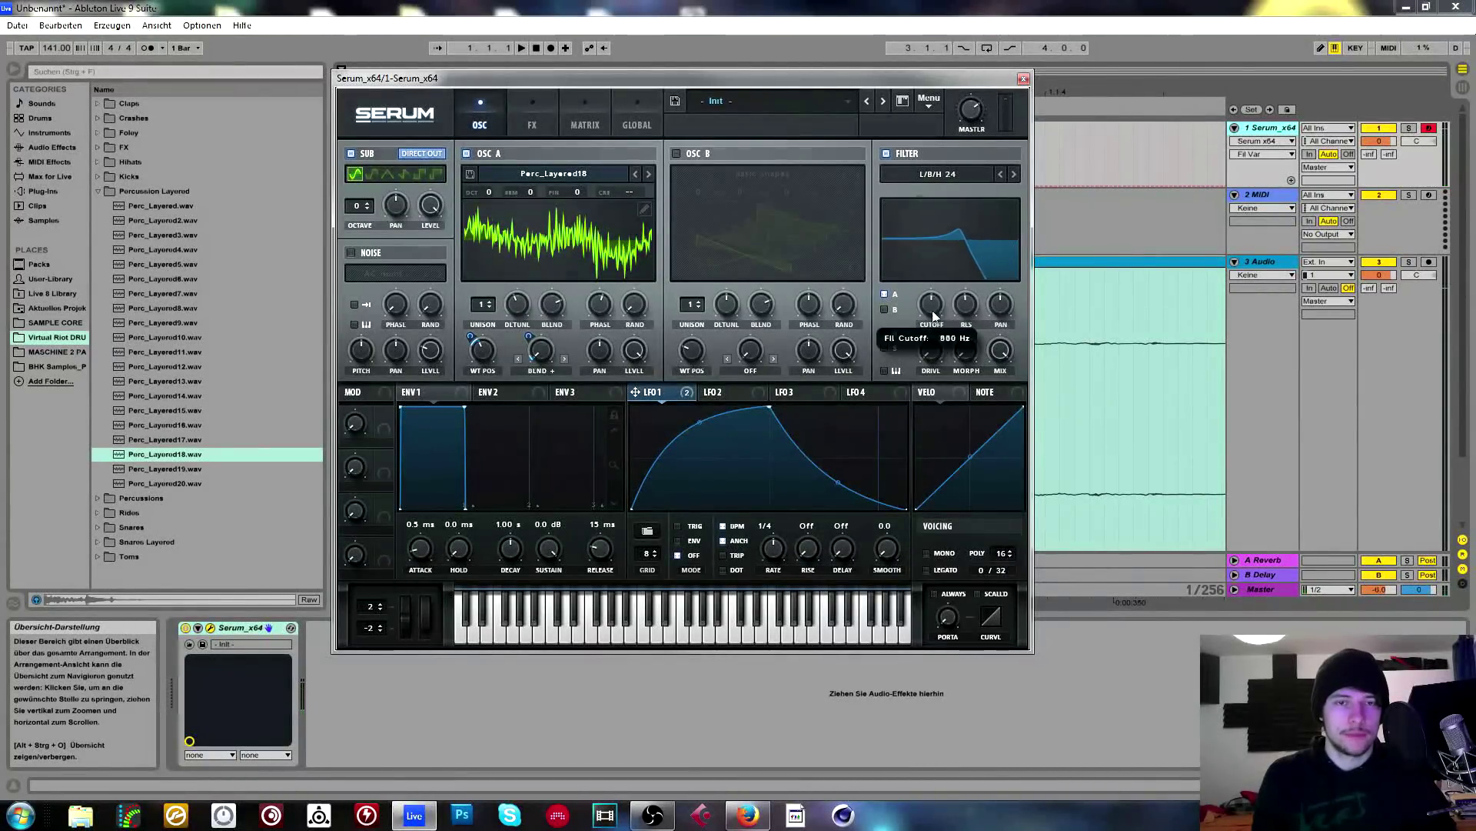
left_click(961, 240)
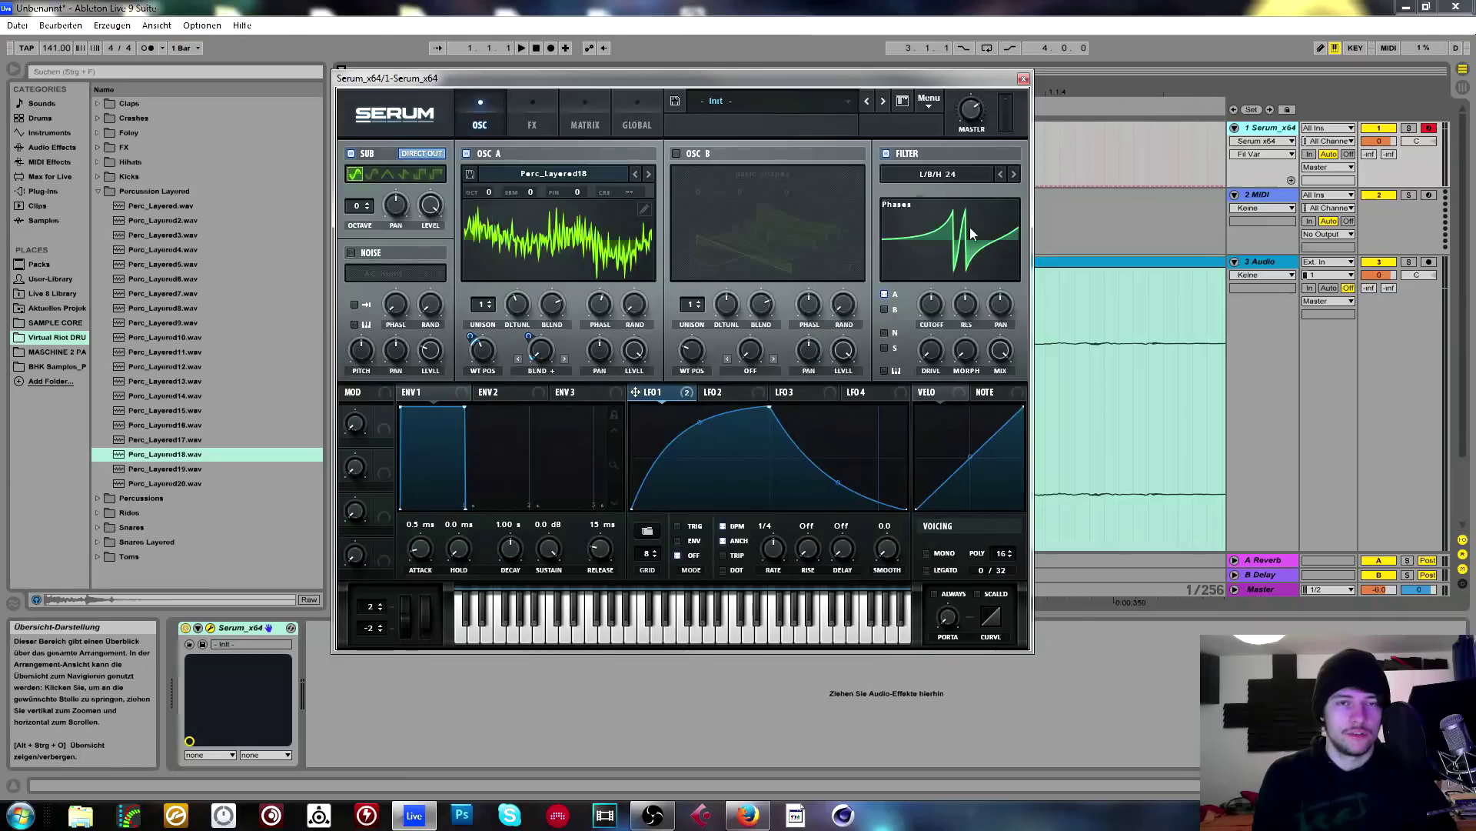
left_click_drag(966, 350, 986, 195)
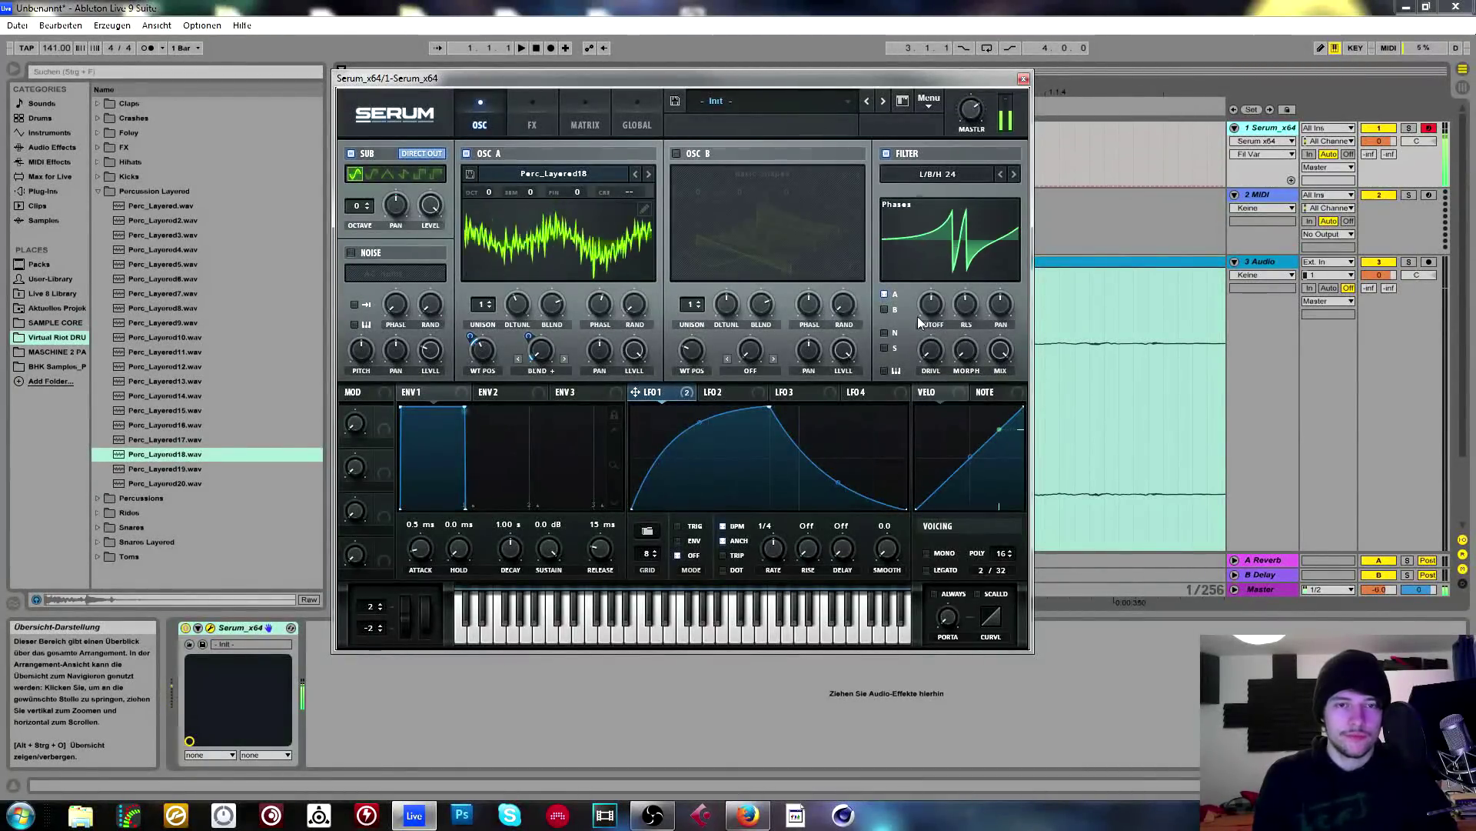
Switch the filter to the Flanges type Phs 48+, sweep its cutoff and modulate the cutoff with LFO 1 at 12.
left_click(946, 176)
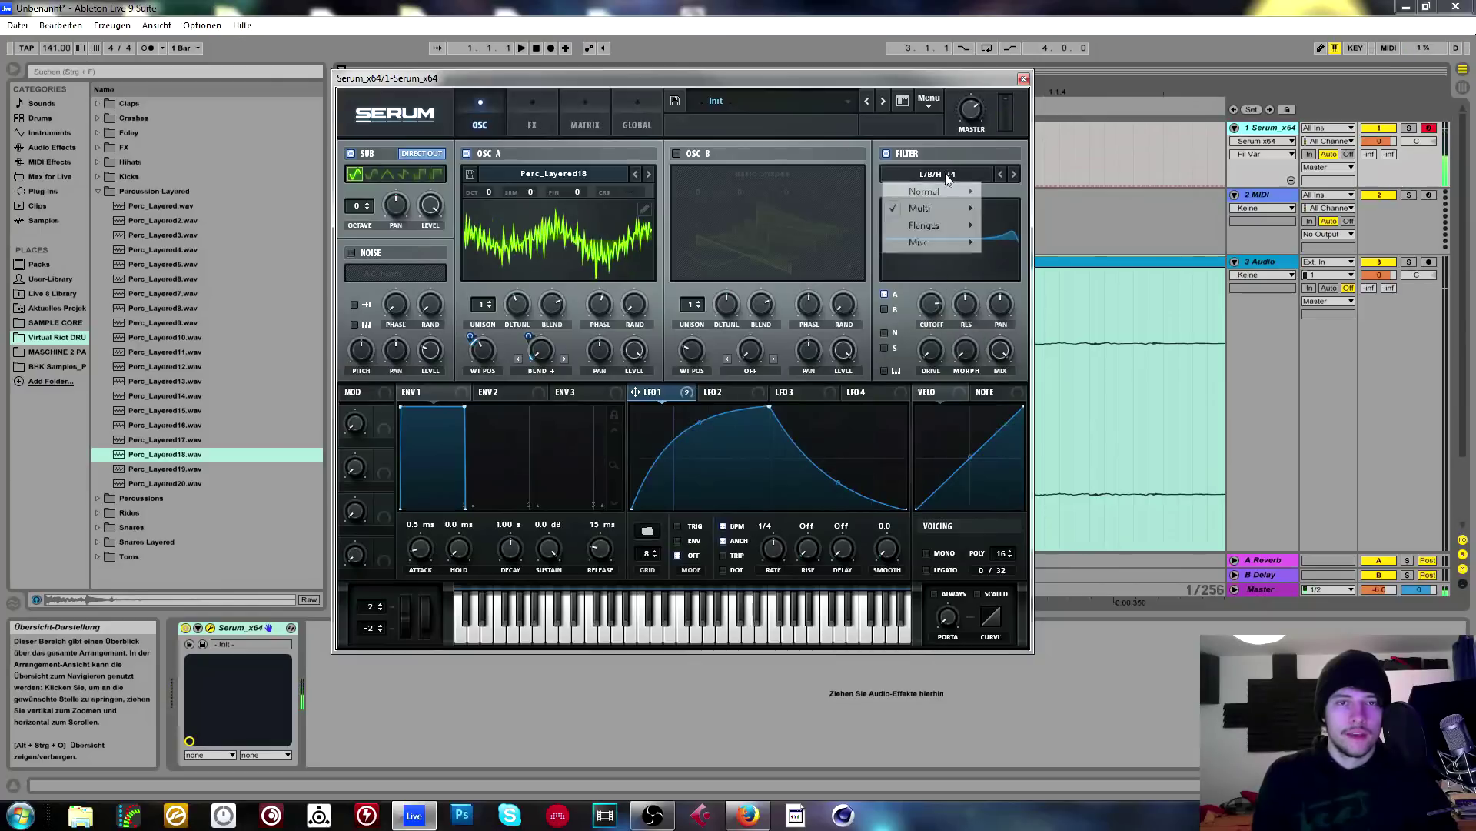
mouse_move(961, 228)
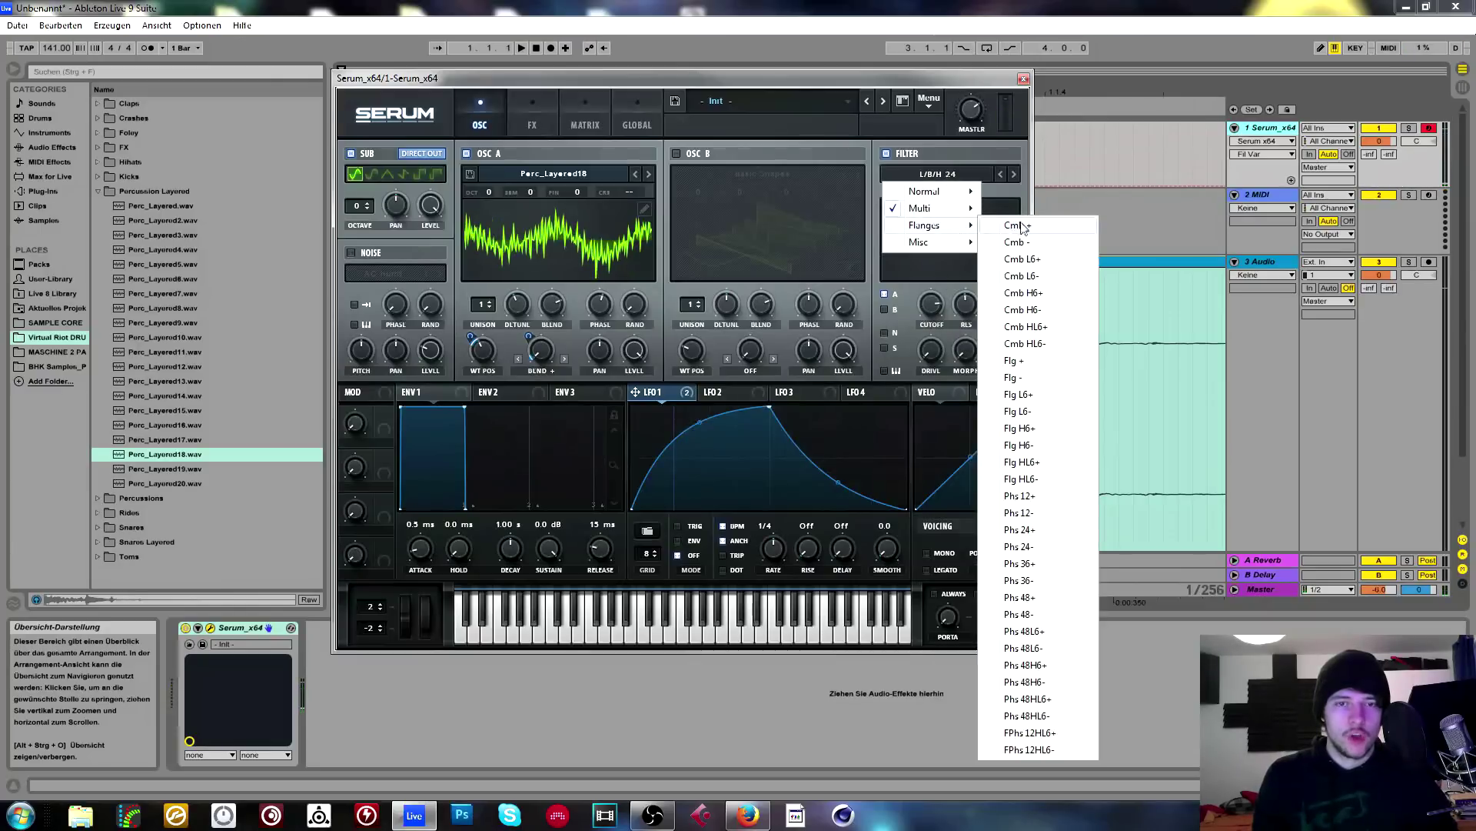
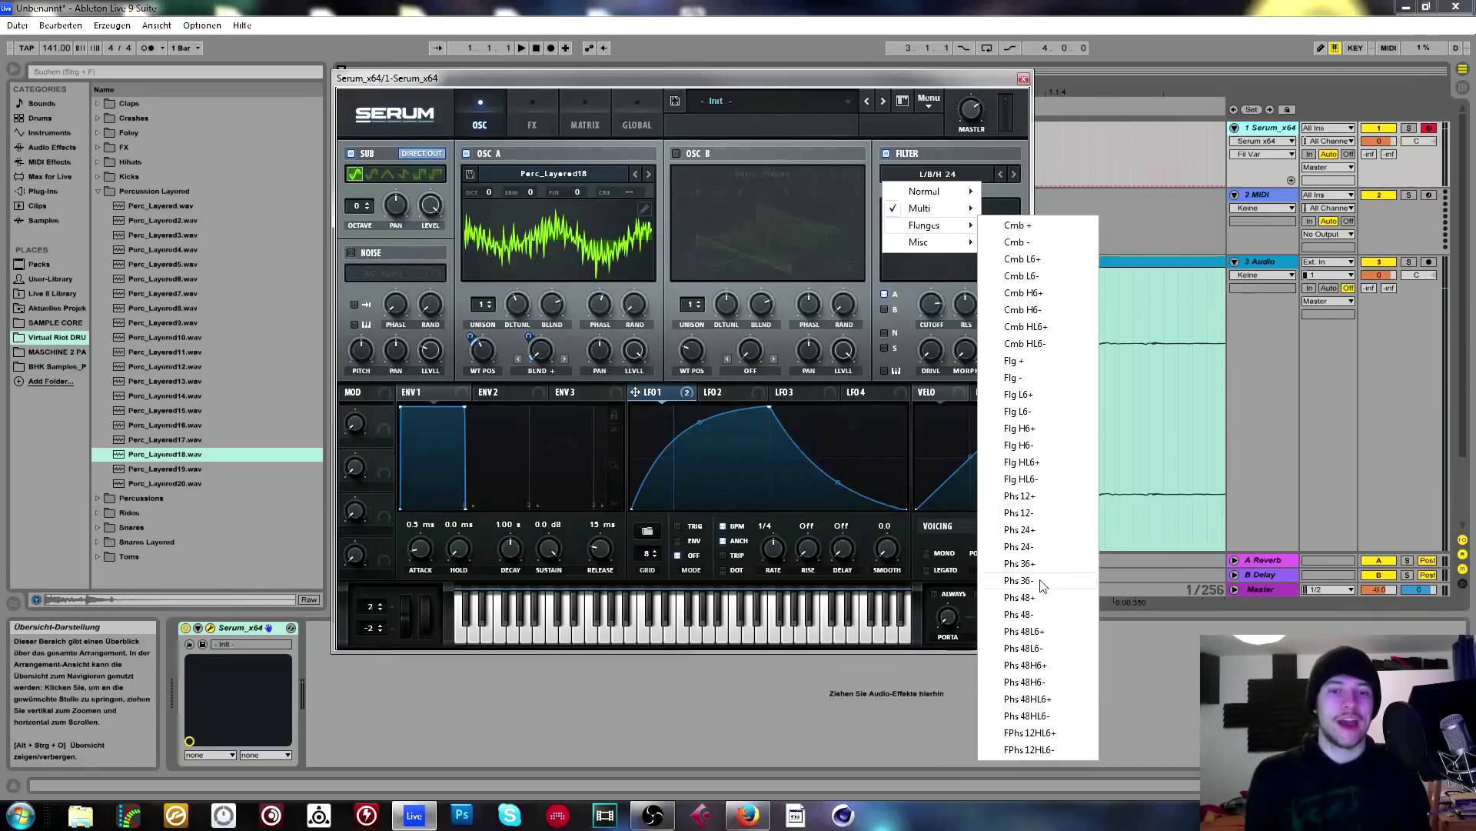
left_click(1035, 597)
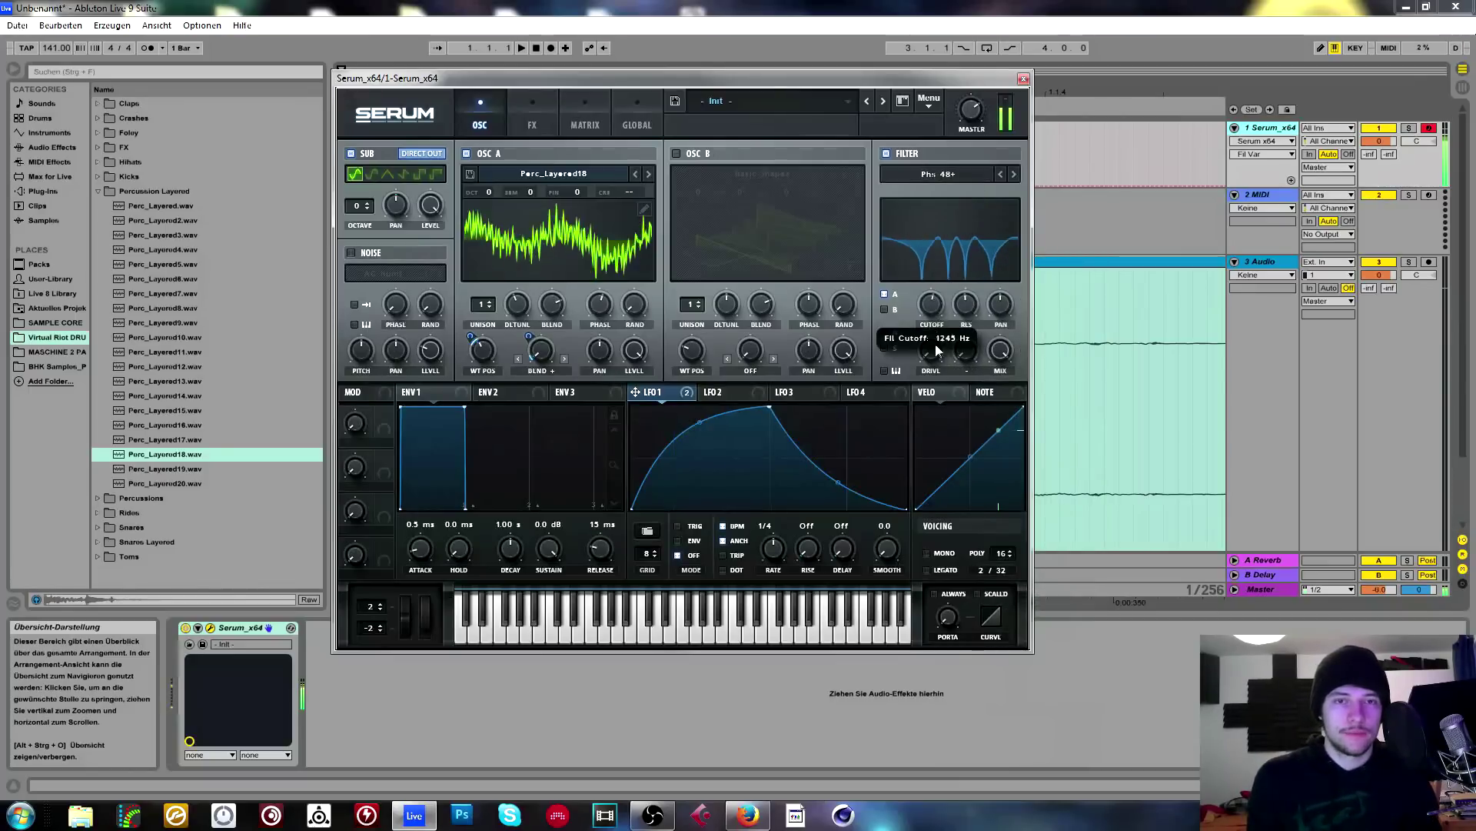
scroll(931, 346, "down", 8)
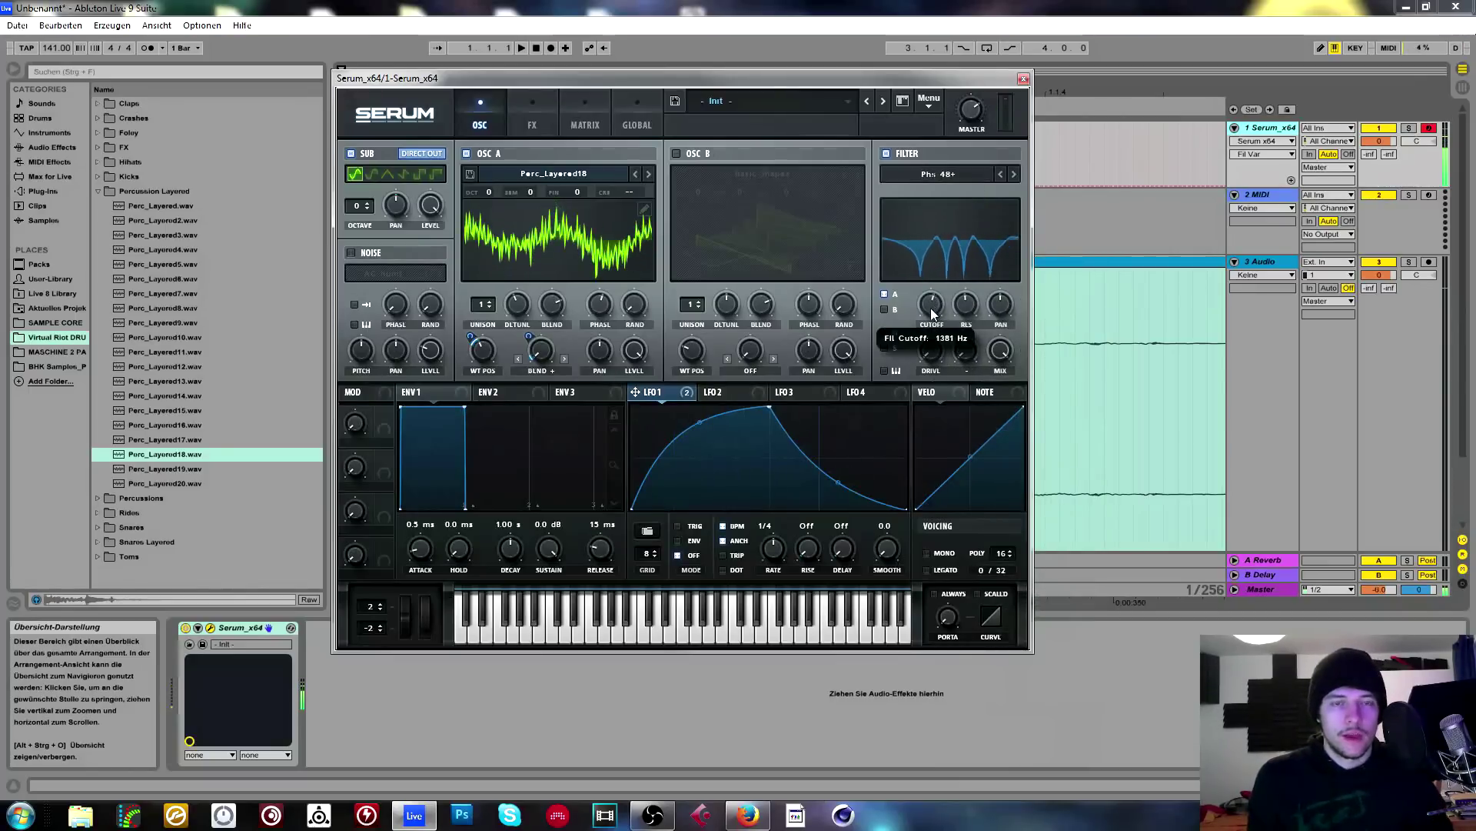
scroll(930, 343, "up", 3)
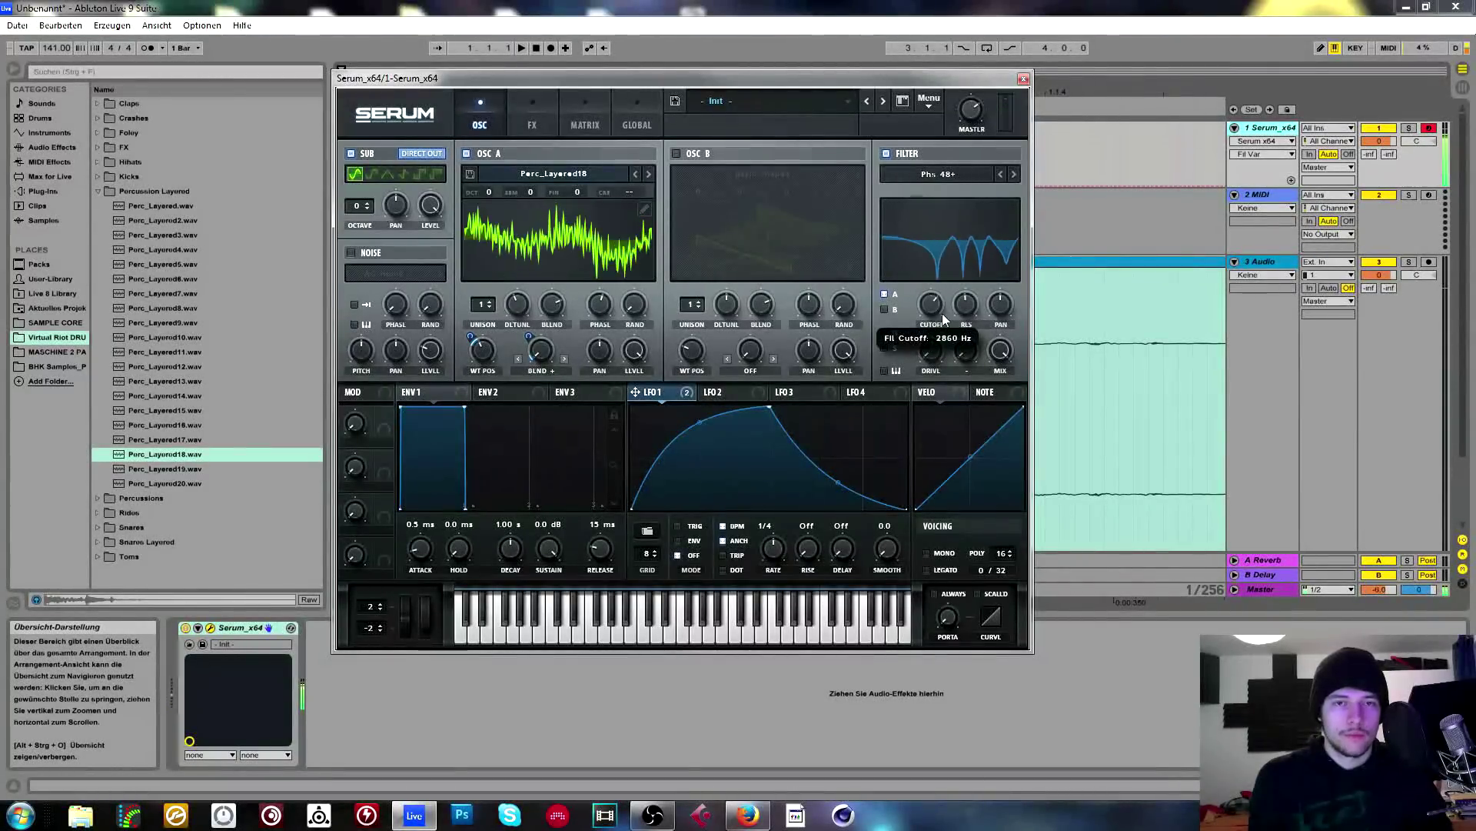
left_click_drag(673, 403, 931, 305)
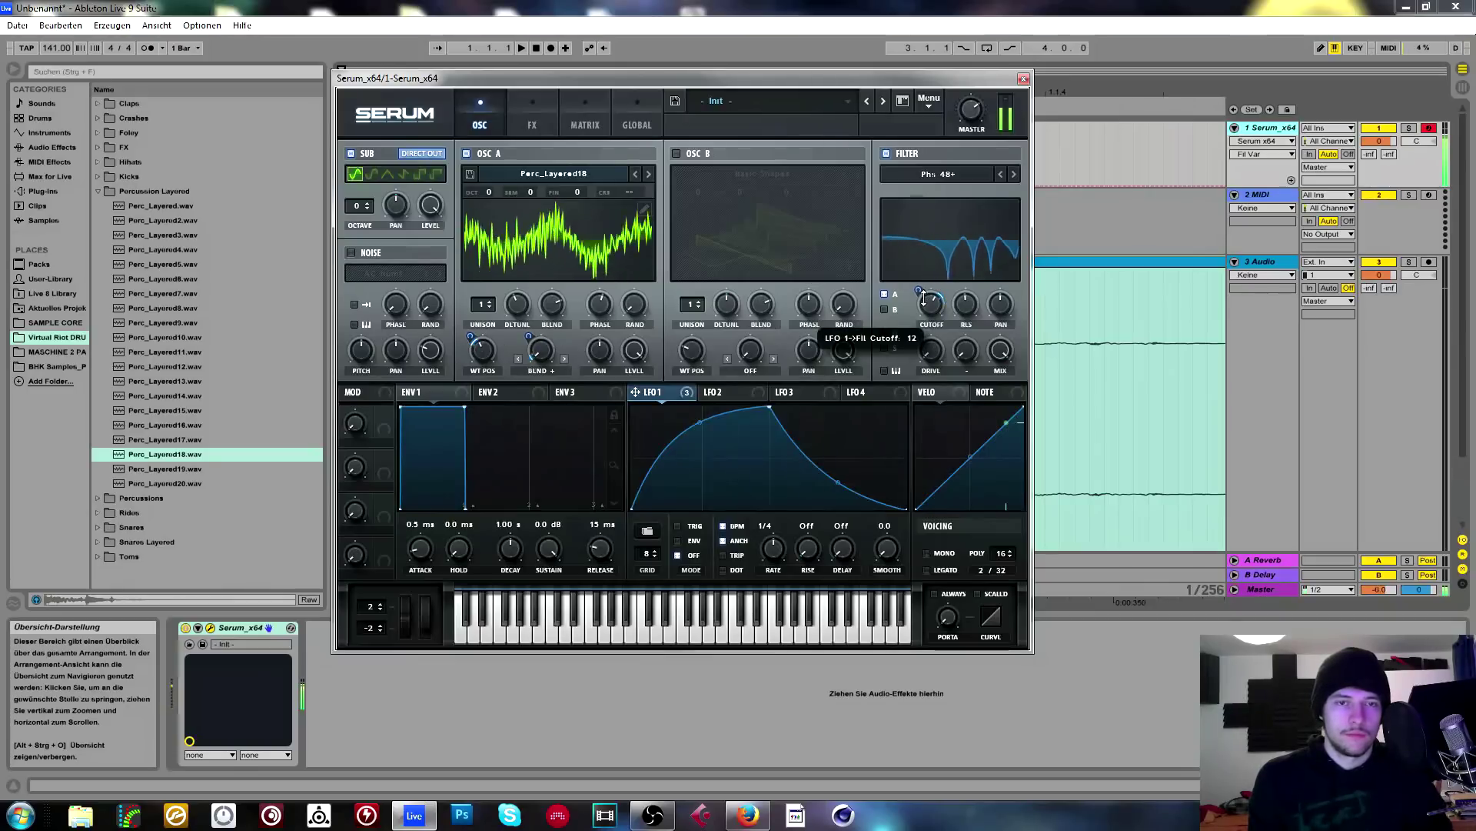
Step the filter back through the phaser and flanger types to Flg + and adjust the cutoff to audition it.
left_click(1001, 174)
left_click(1002, 173)
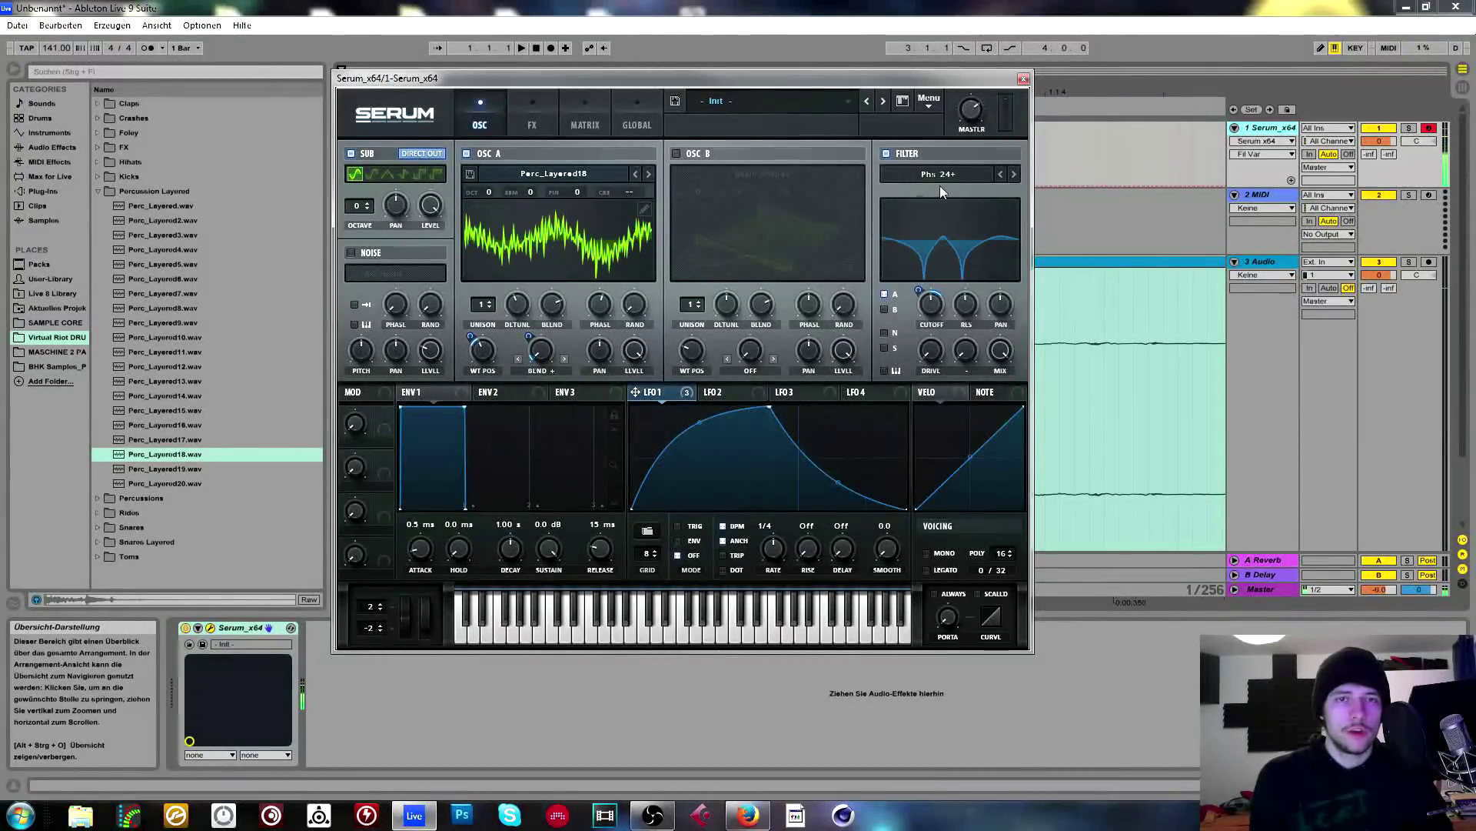
left_click(1001, 174)
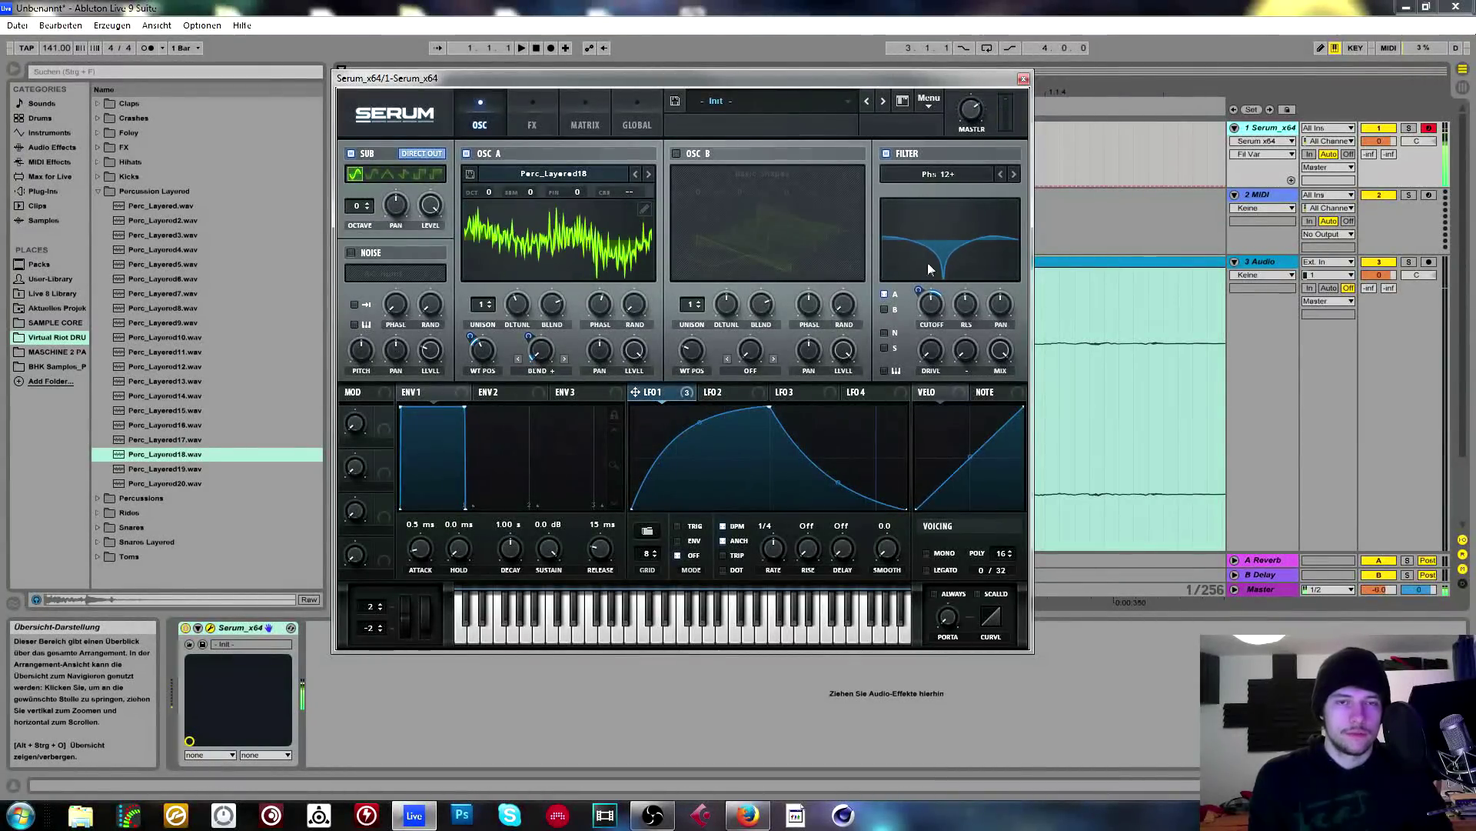
left_click(1002, 173)
left_click(1002, 175)
left_click(1001, 175)
left_click(1002, 175)
left_click(1001, 175)
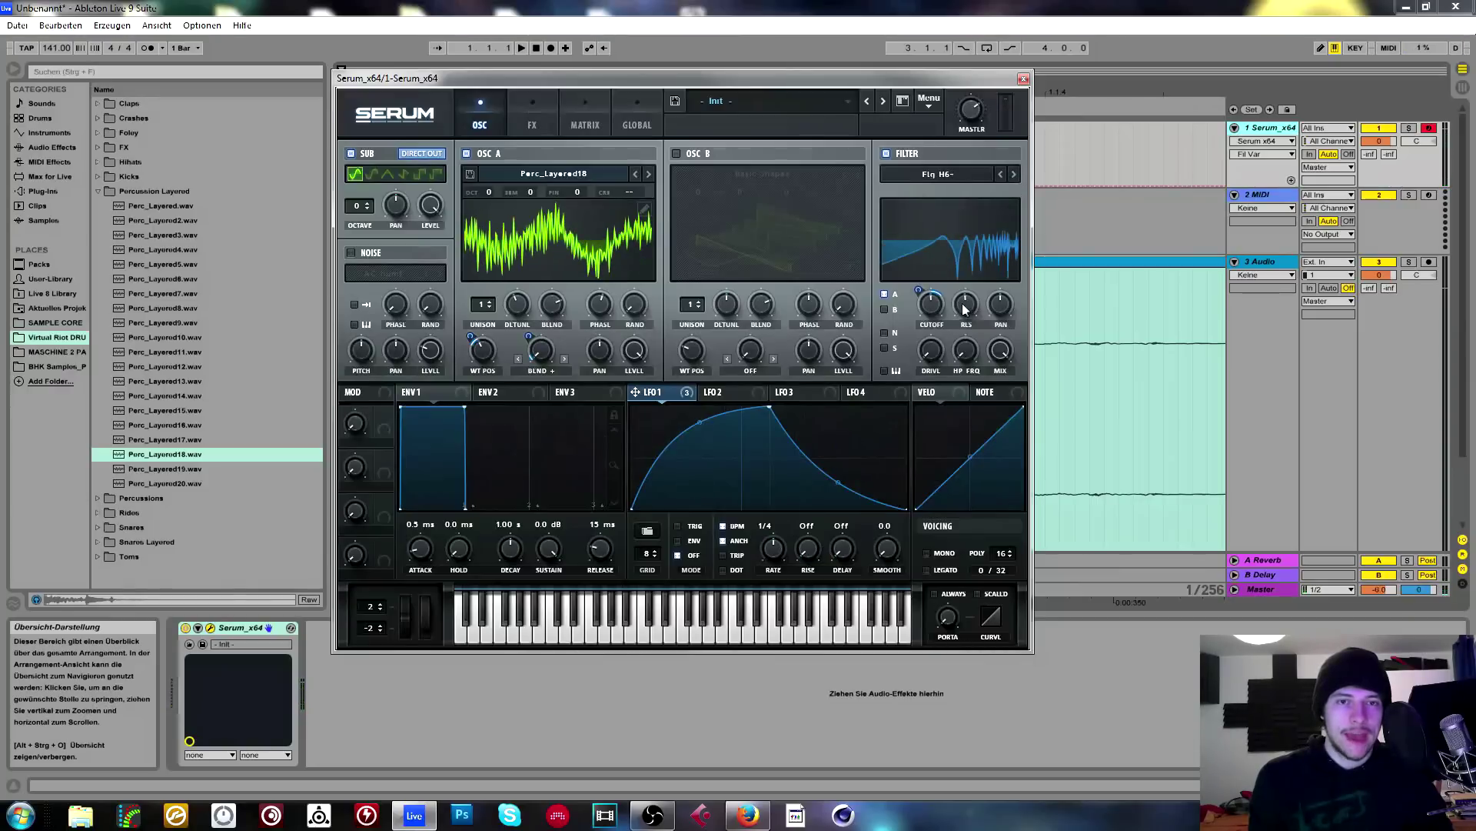
left_click(1002, 174)
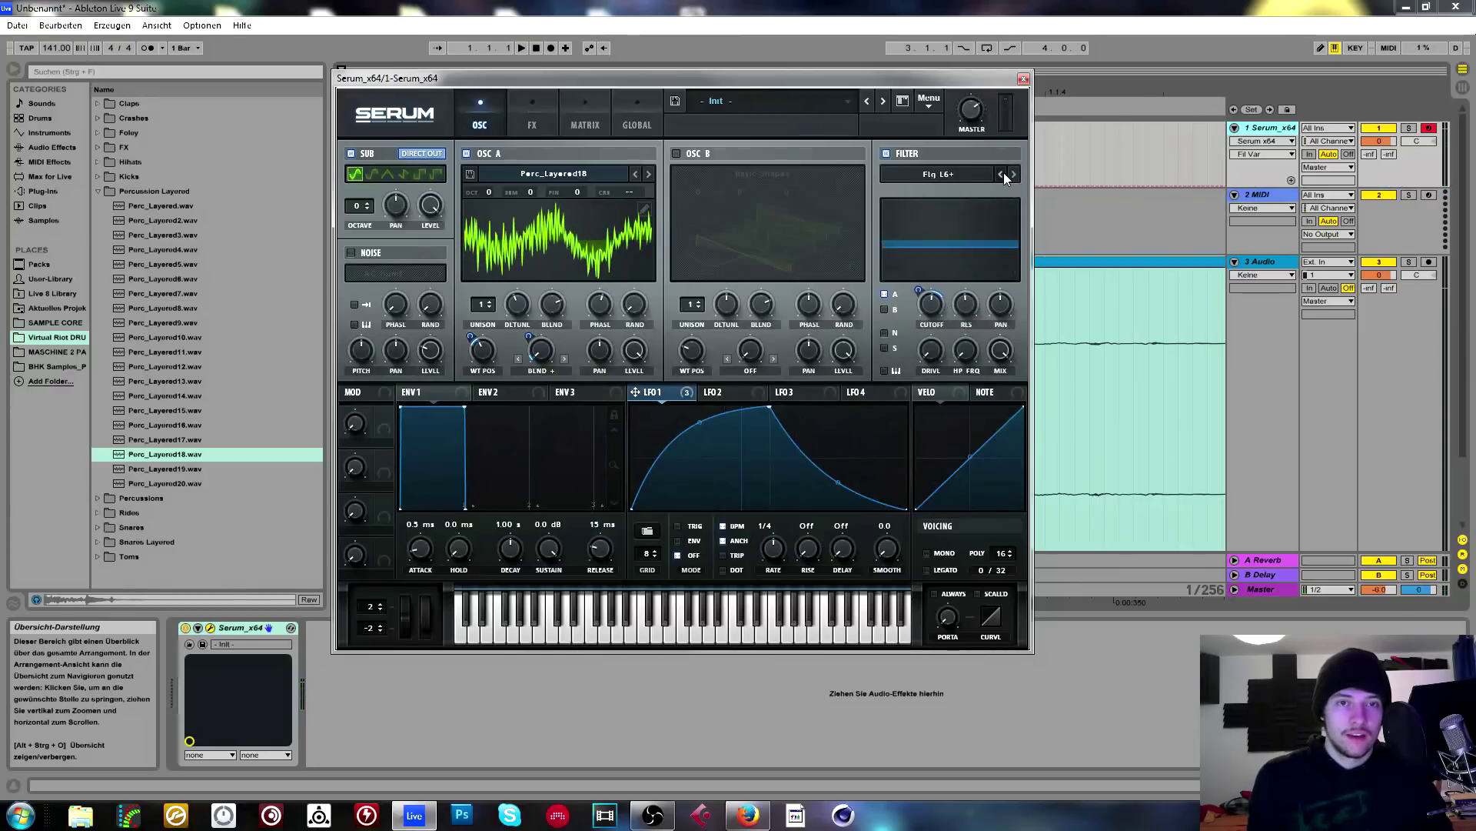
left_click(999, 174)
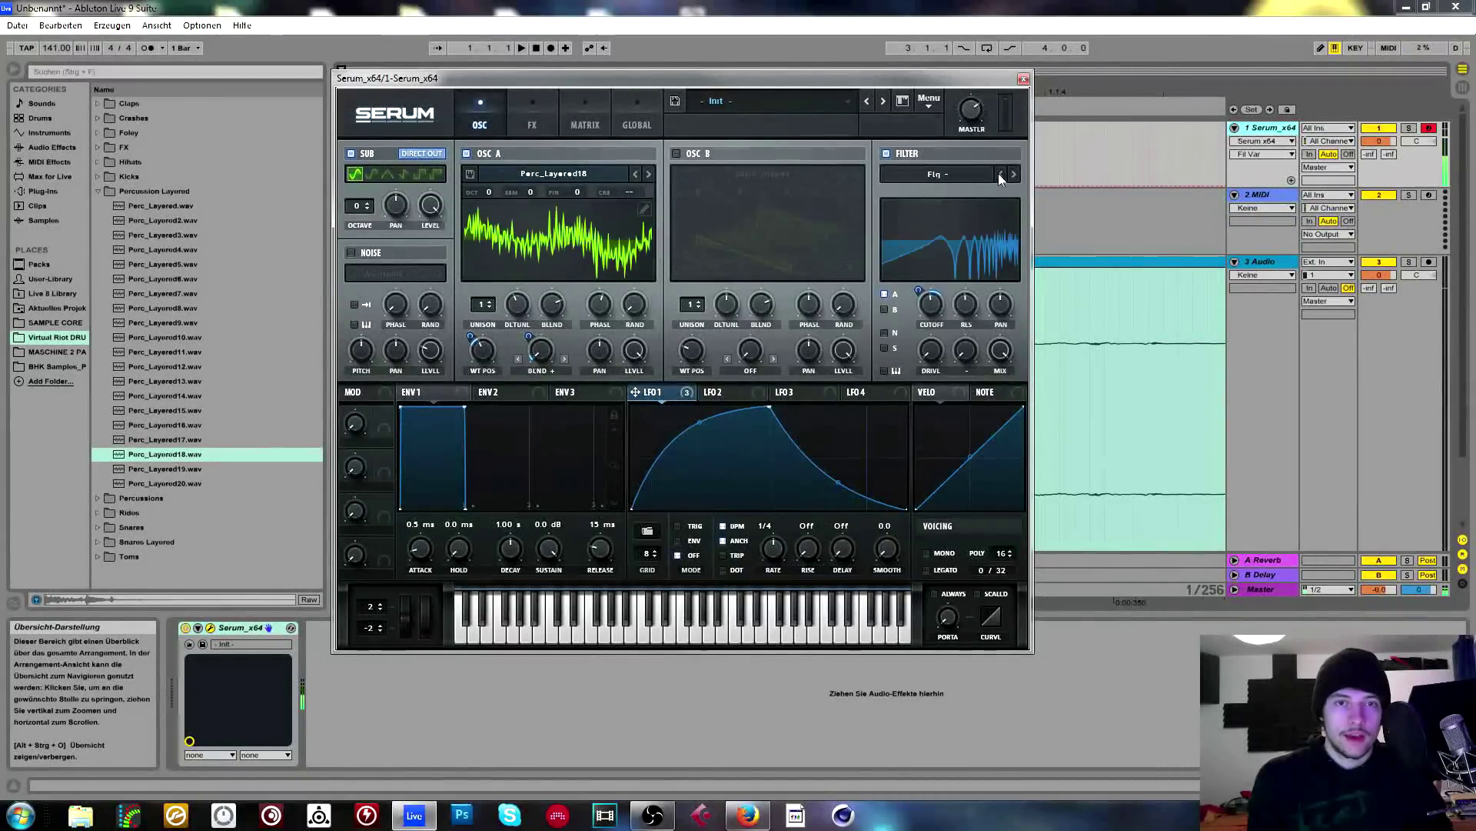
left_click(998, 174)
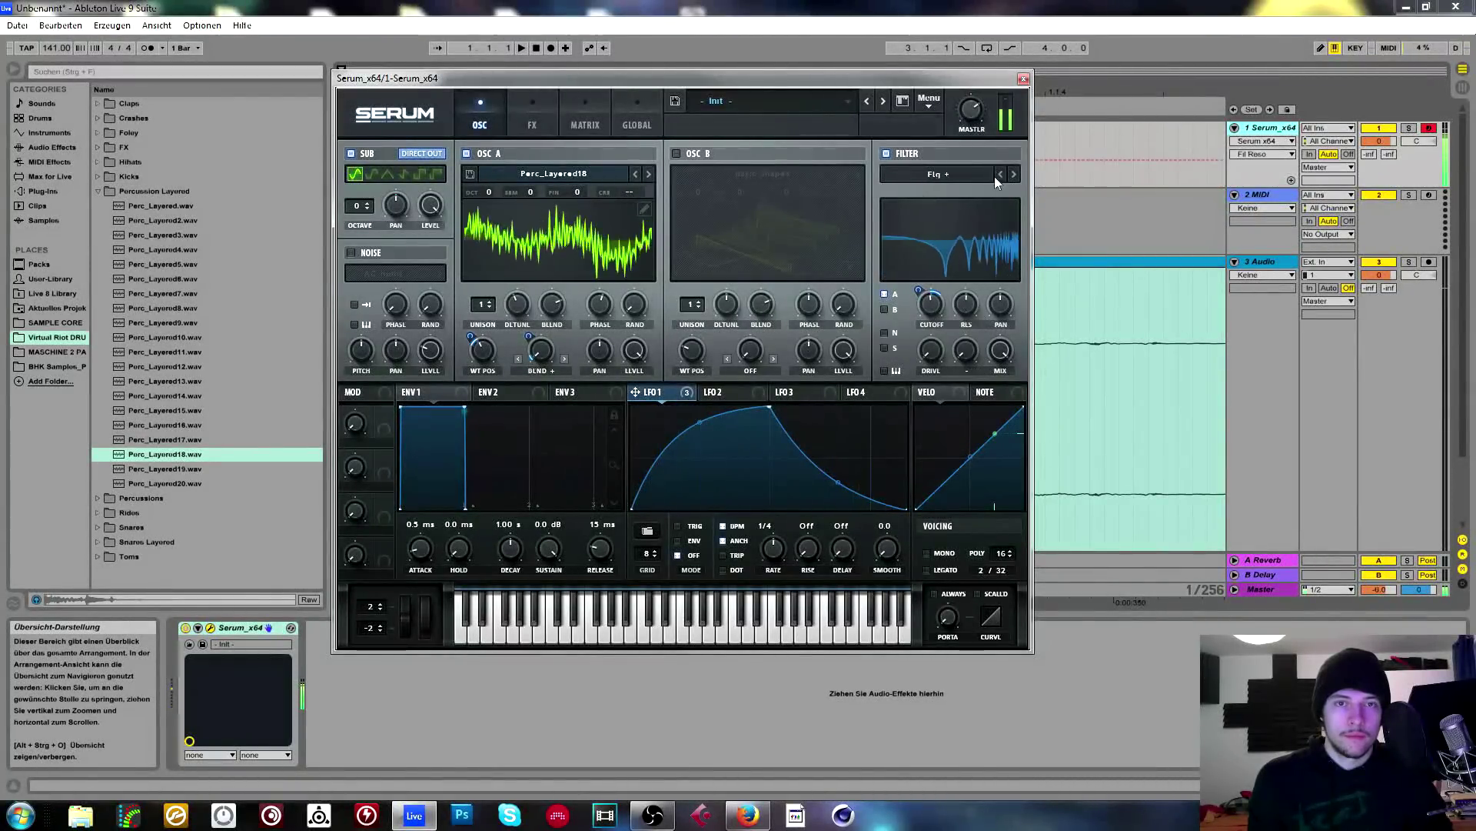
left_click_drag(932, 316, 935, 296)
Step the filter back through the remaining flanger and comb types to Cmb + while playing notes.
left_click(1000, 174)
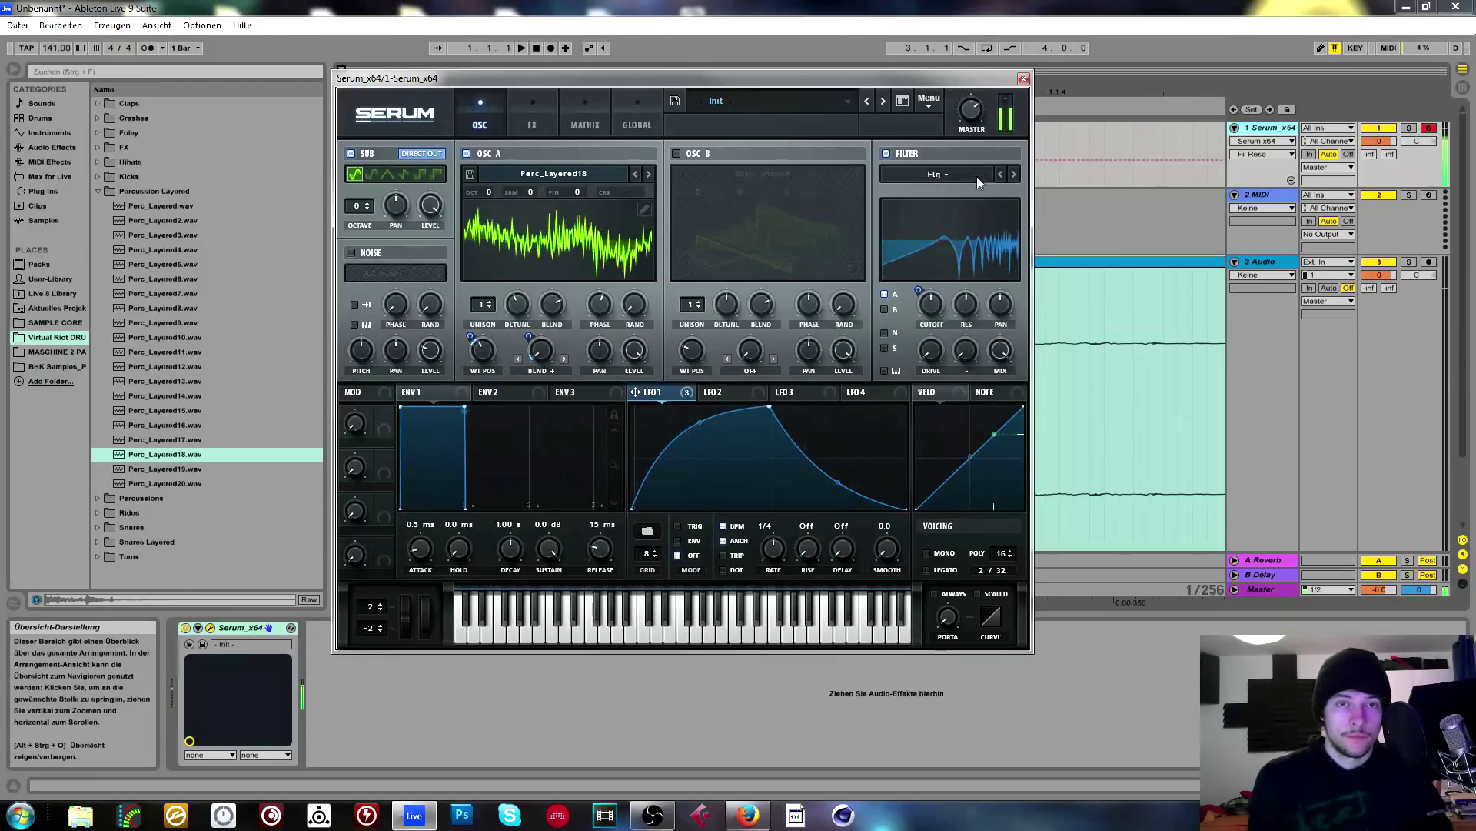
left_click(999, 174)
left_click(999, 174)
left_click(999, 174)
left_click(998, 175)
left_click(999, 176)
left_click(998, 175)
left_click(998, 175)
left_click(998, 176)
left_click(998, 177)
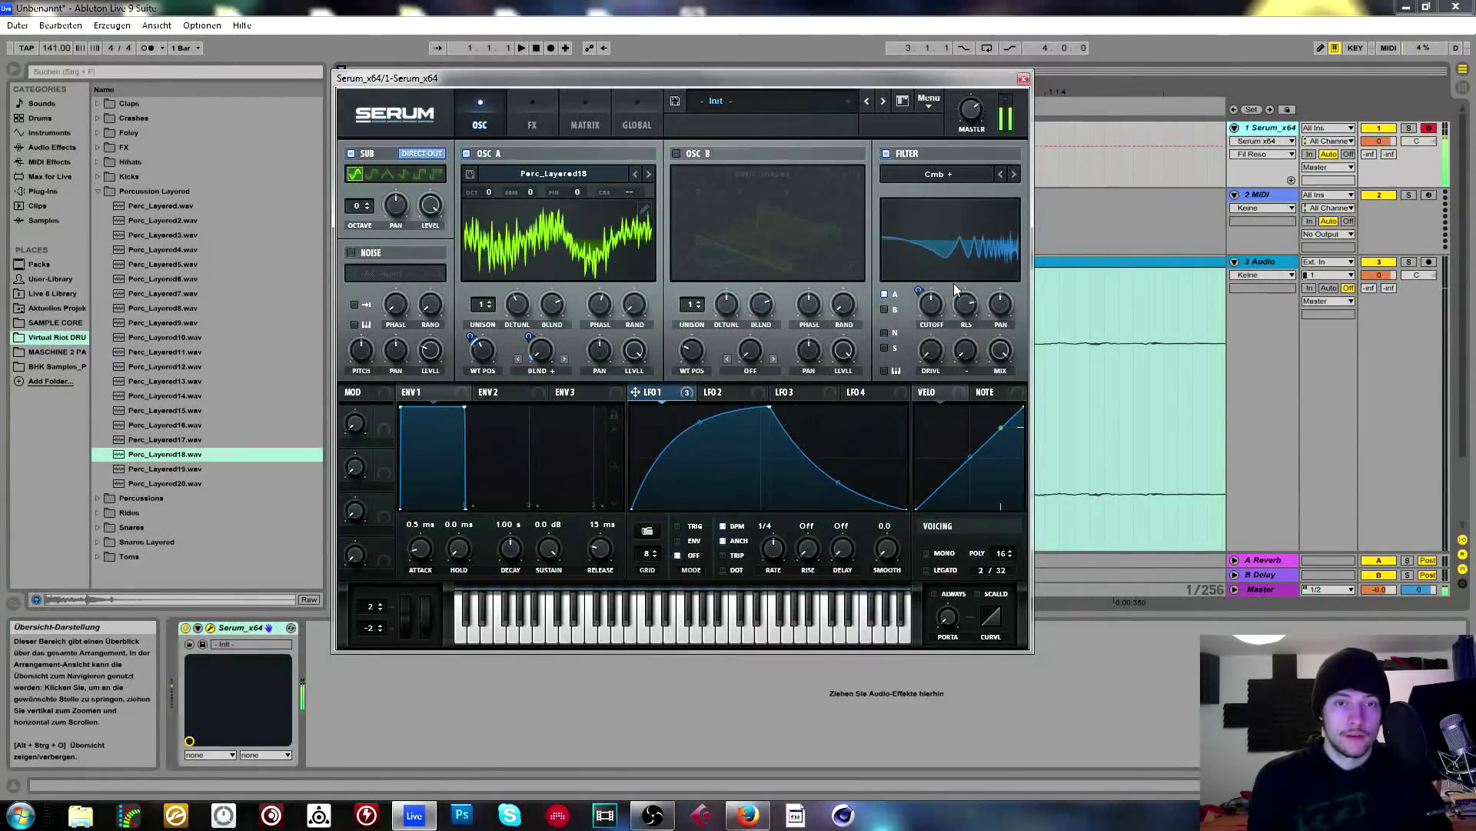
Remove the LFO 1 modulation from the filter cutoff, and audition the Cmb - and Cmb L6+ types before returning to Cmb +.
right_click(928, 308)
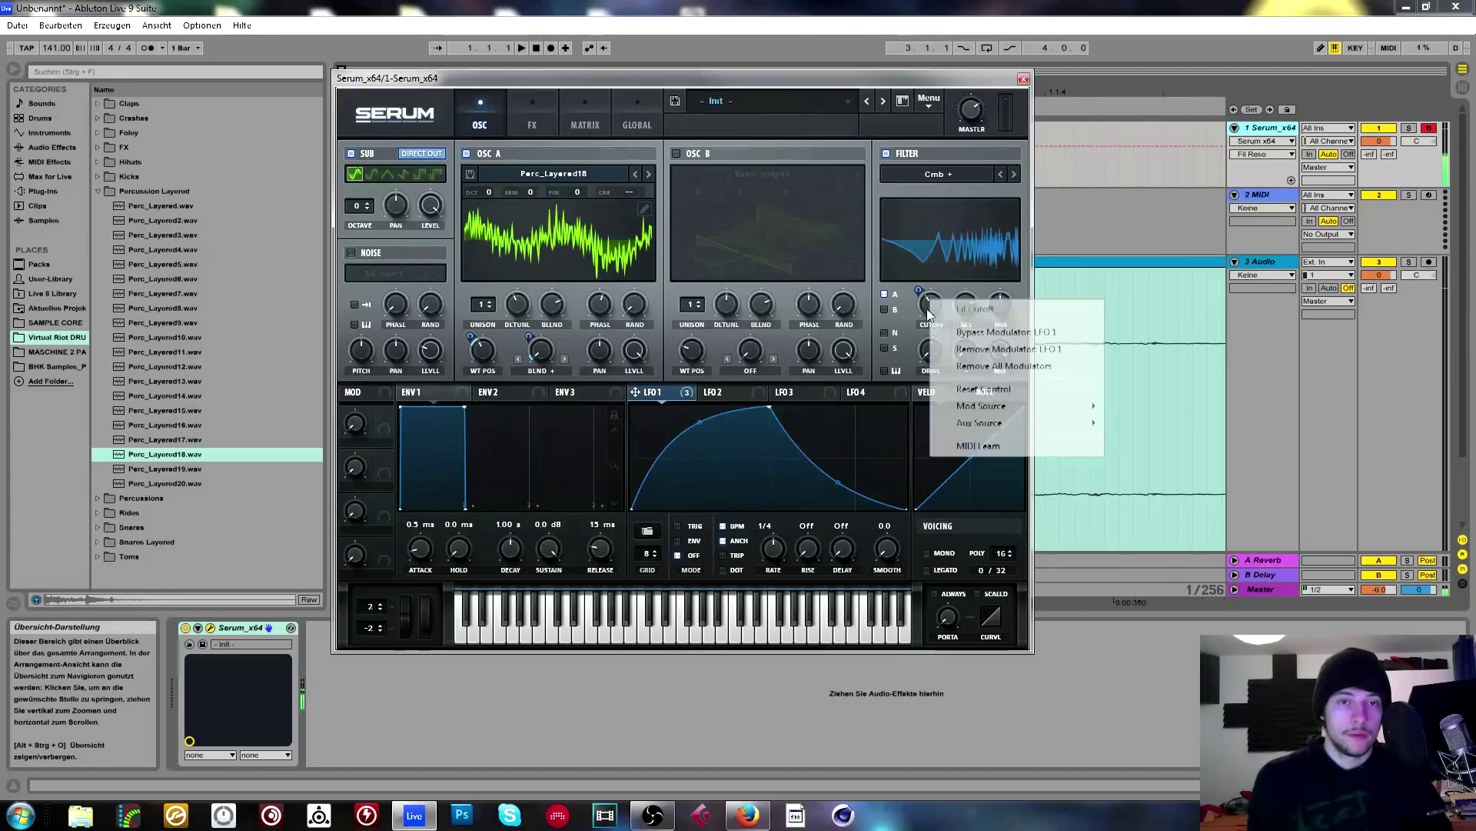
left_click(1008, 348)
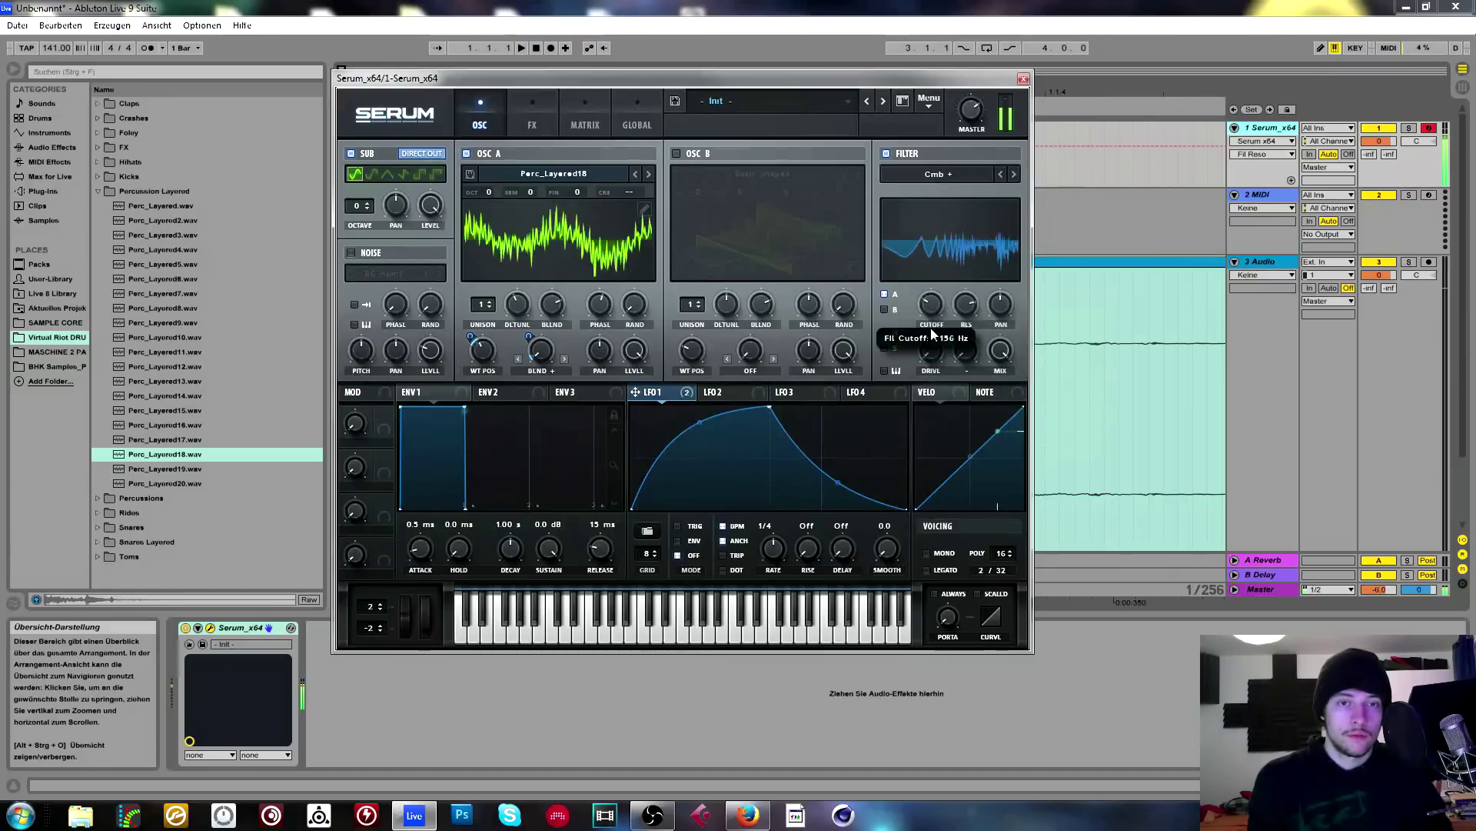
left_click(1013, 177)
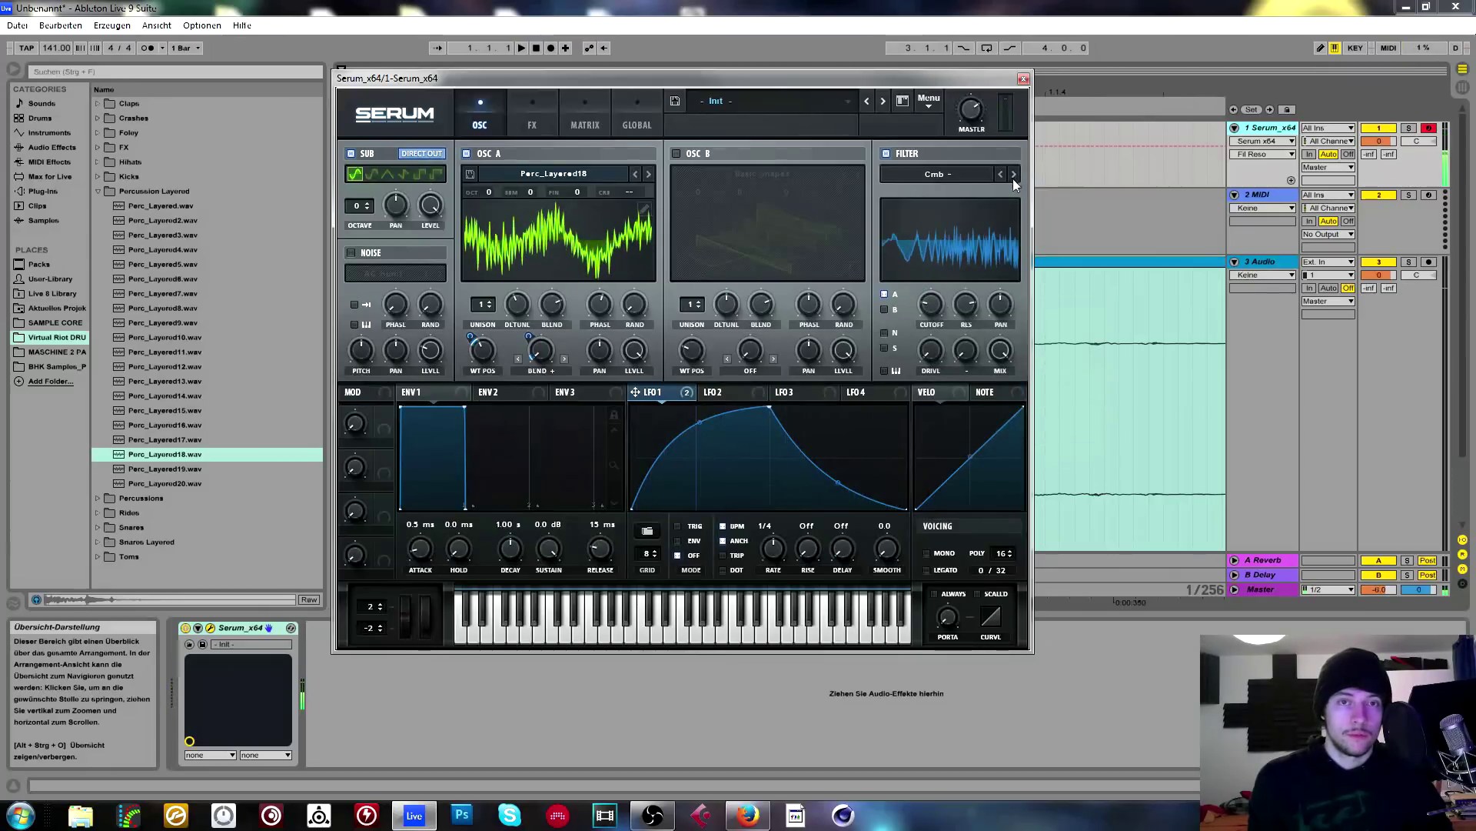
left_click_drag(935, 307, 937, 297)
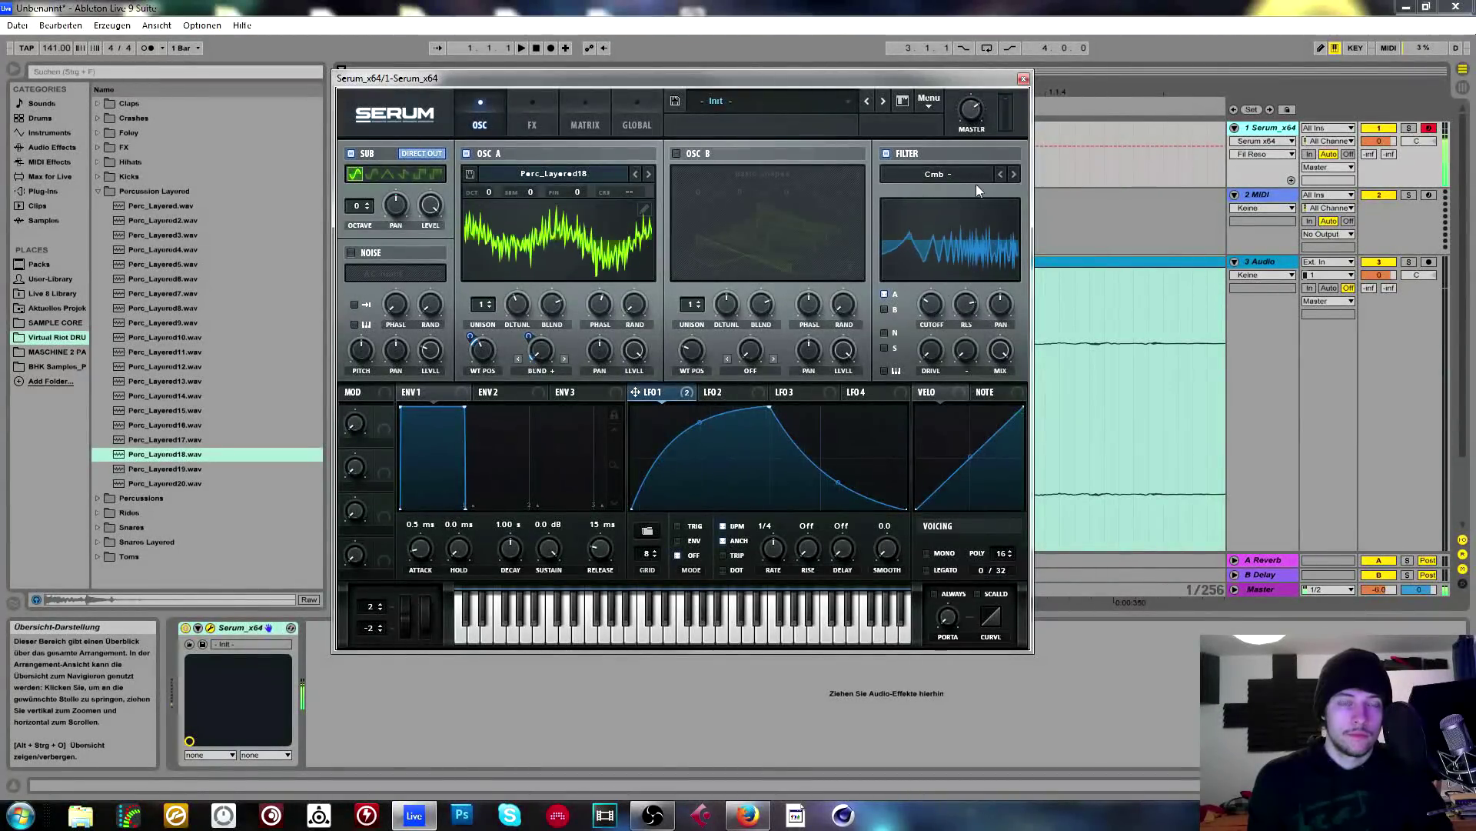
left_click(1014, 174)
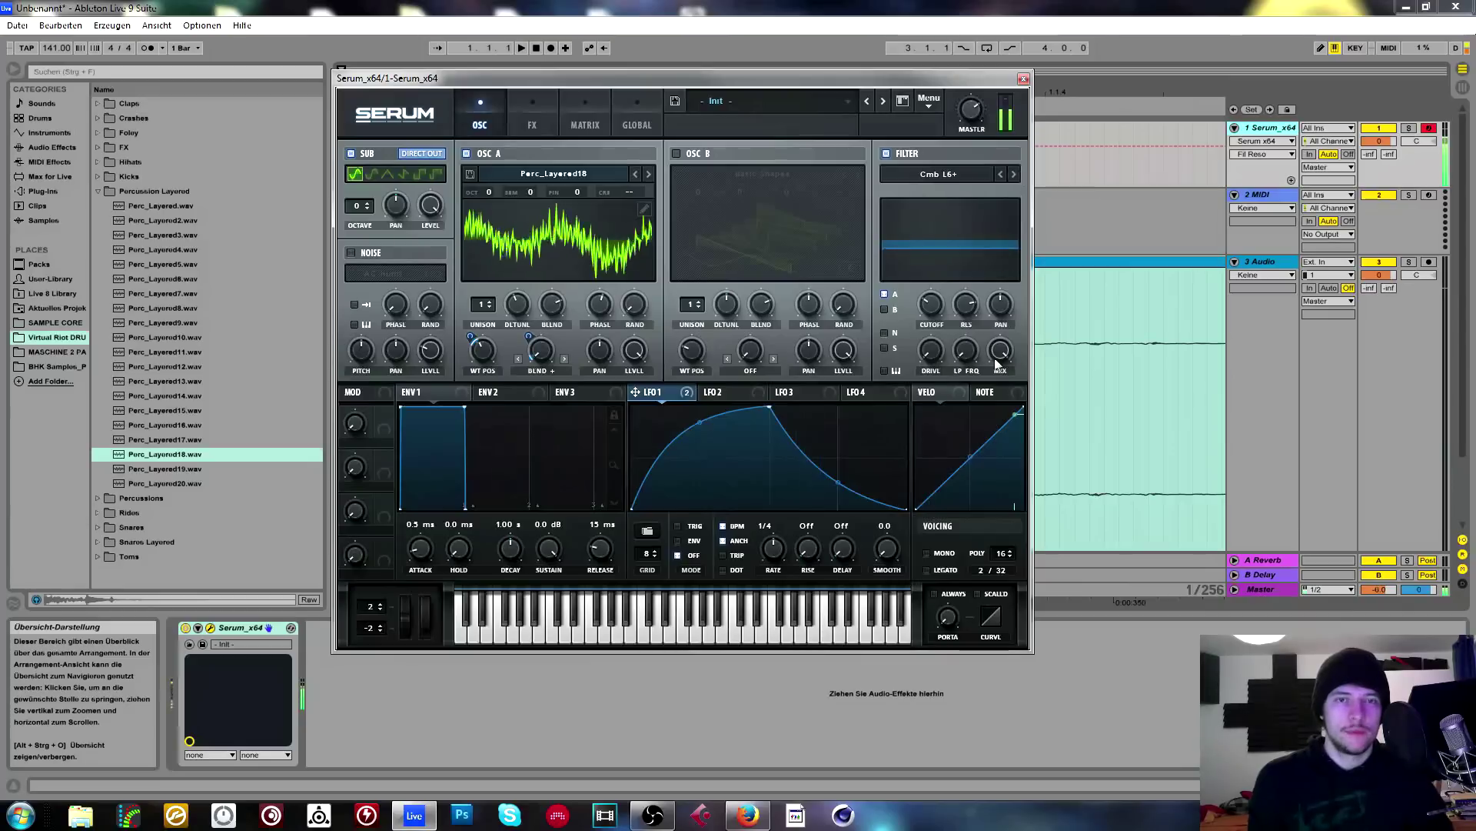
left_click(1001, 175)
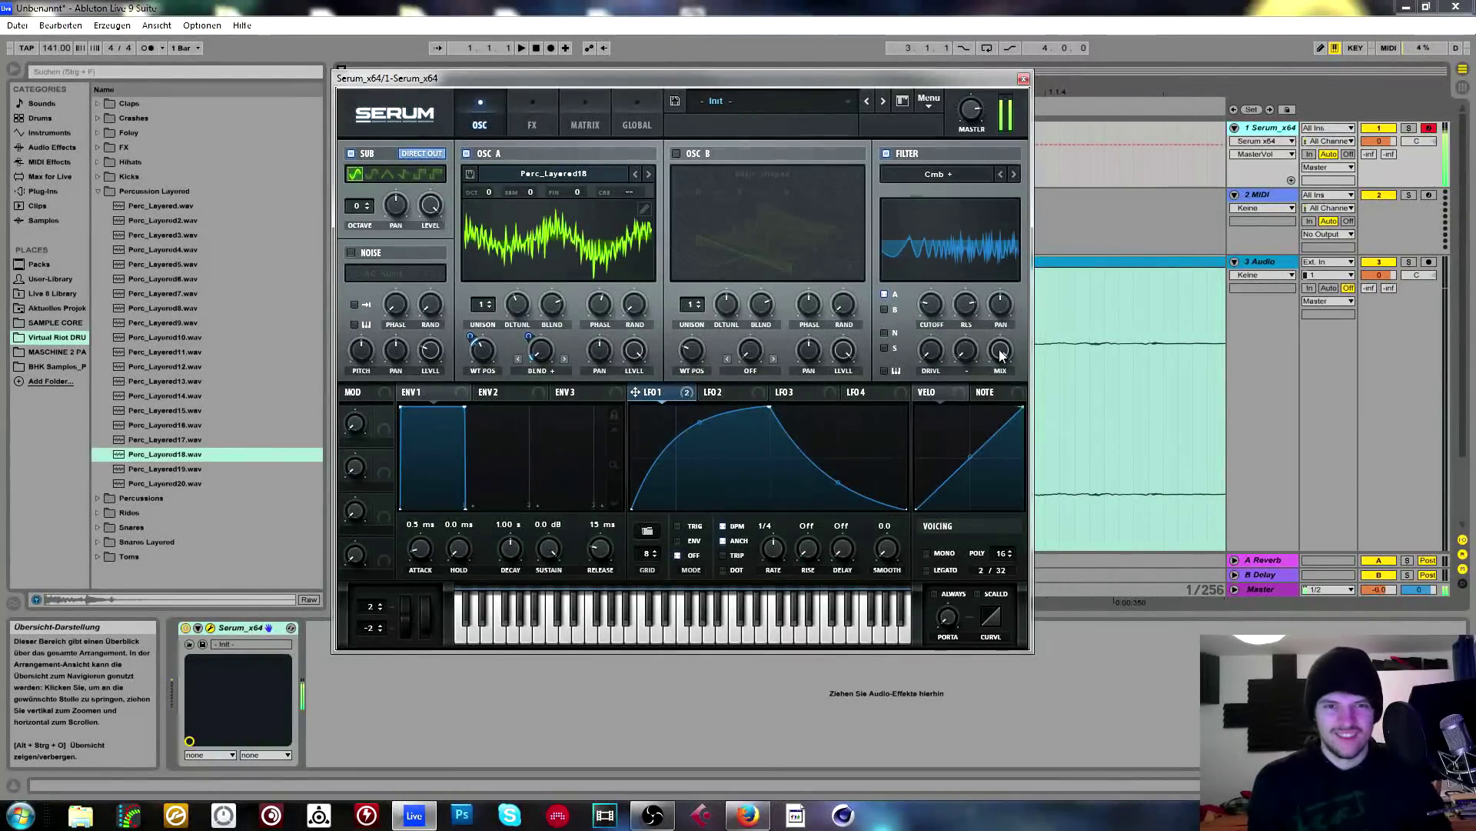
Modulate the filter mix with LFO 1 at -100 and the filter resonance with LFO 1 at 53.
left_click_drag(681, 393, 1000, 351)
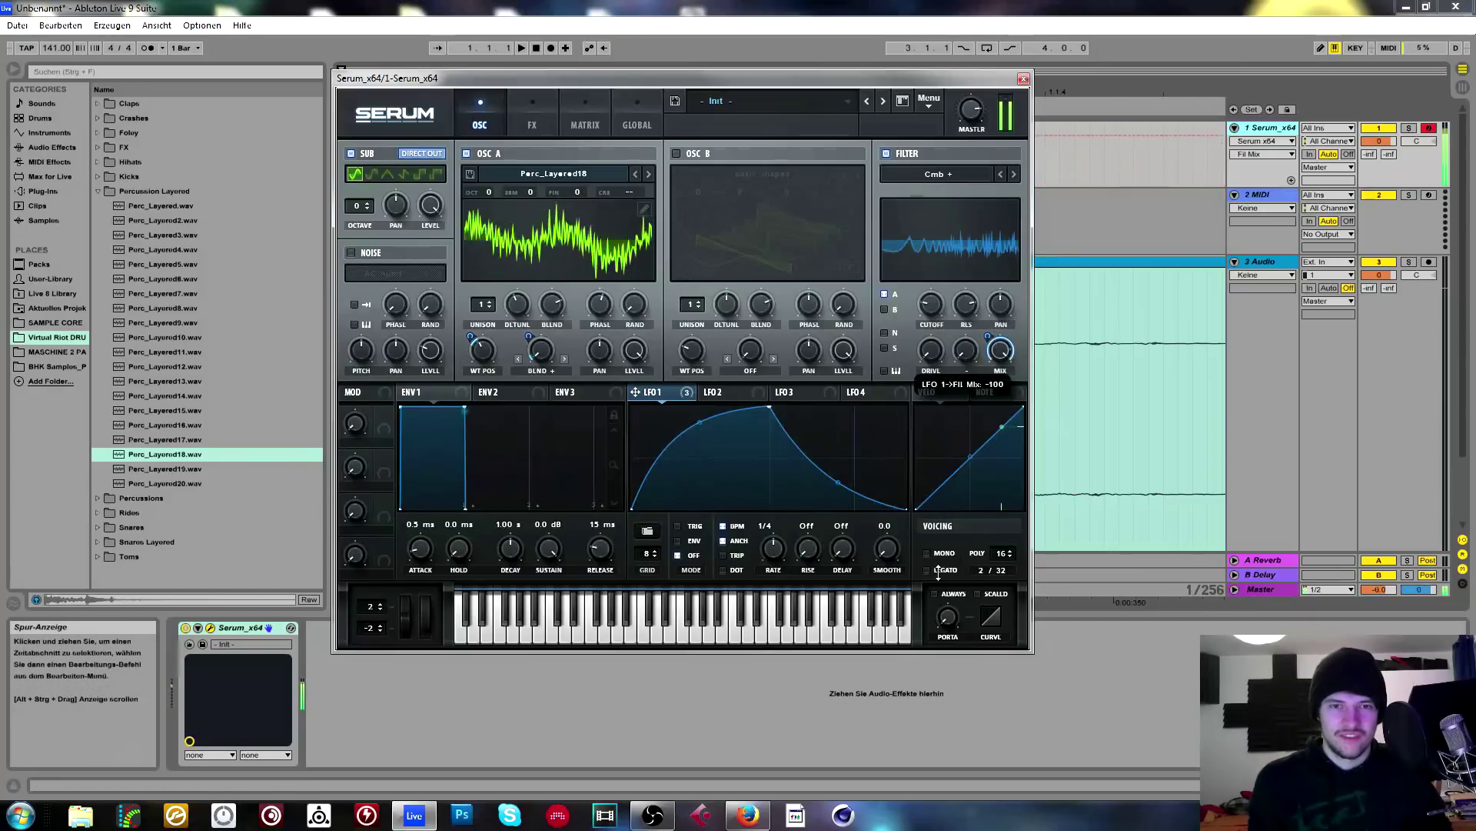
left_click_drag(969, 305, 961, 407)
left_click_drag(661, 394, 965, 305)
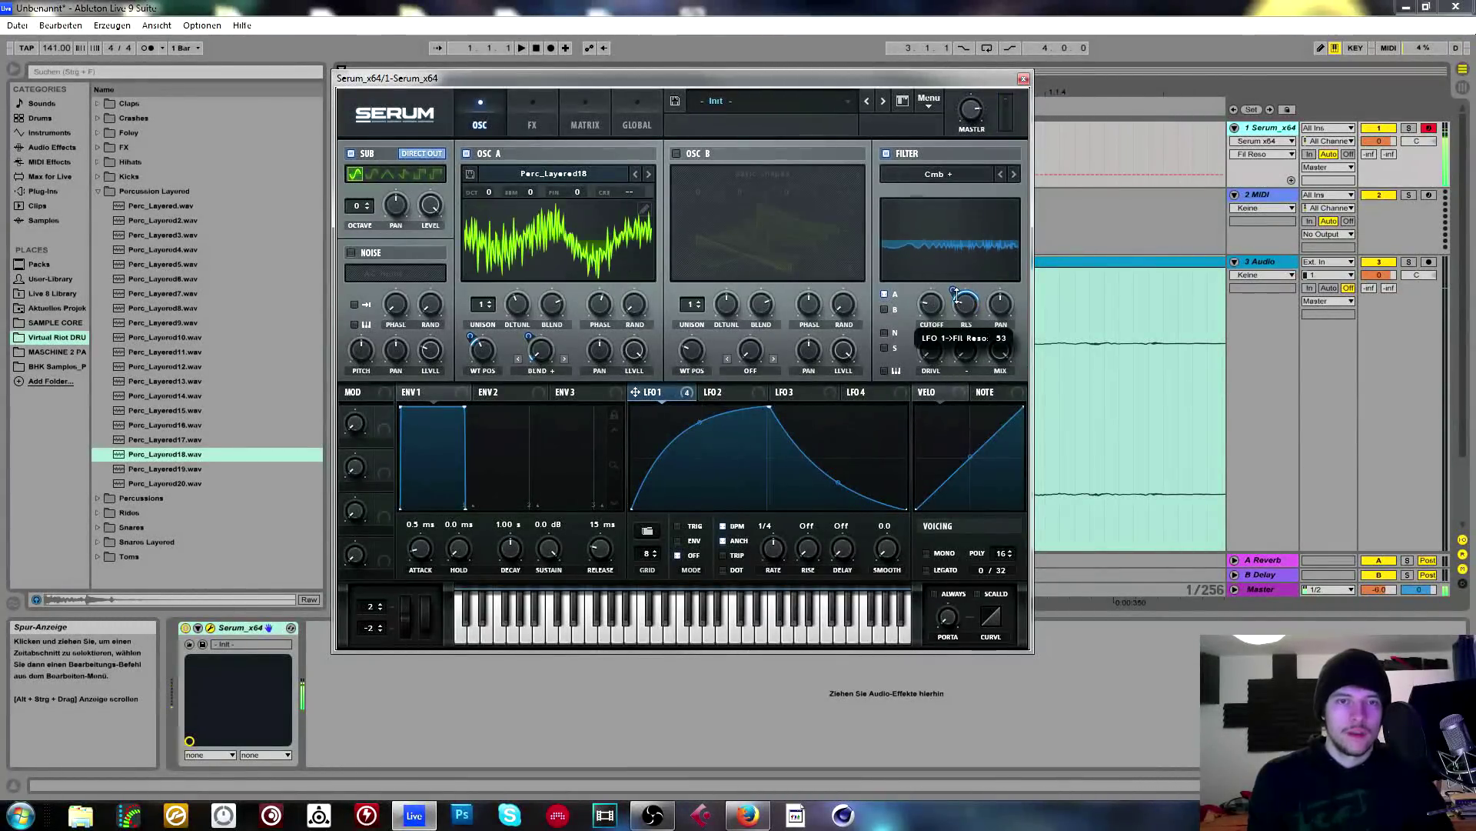
left_click_drag(967, 312, 968, 303)
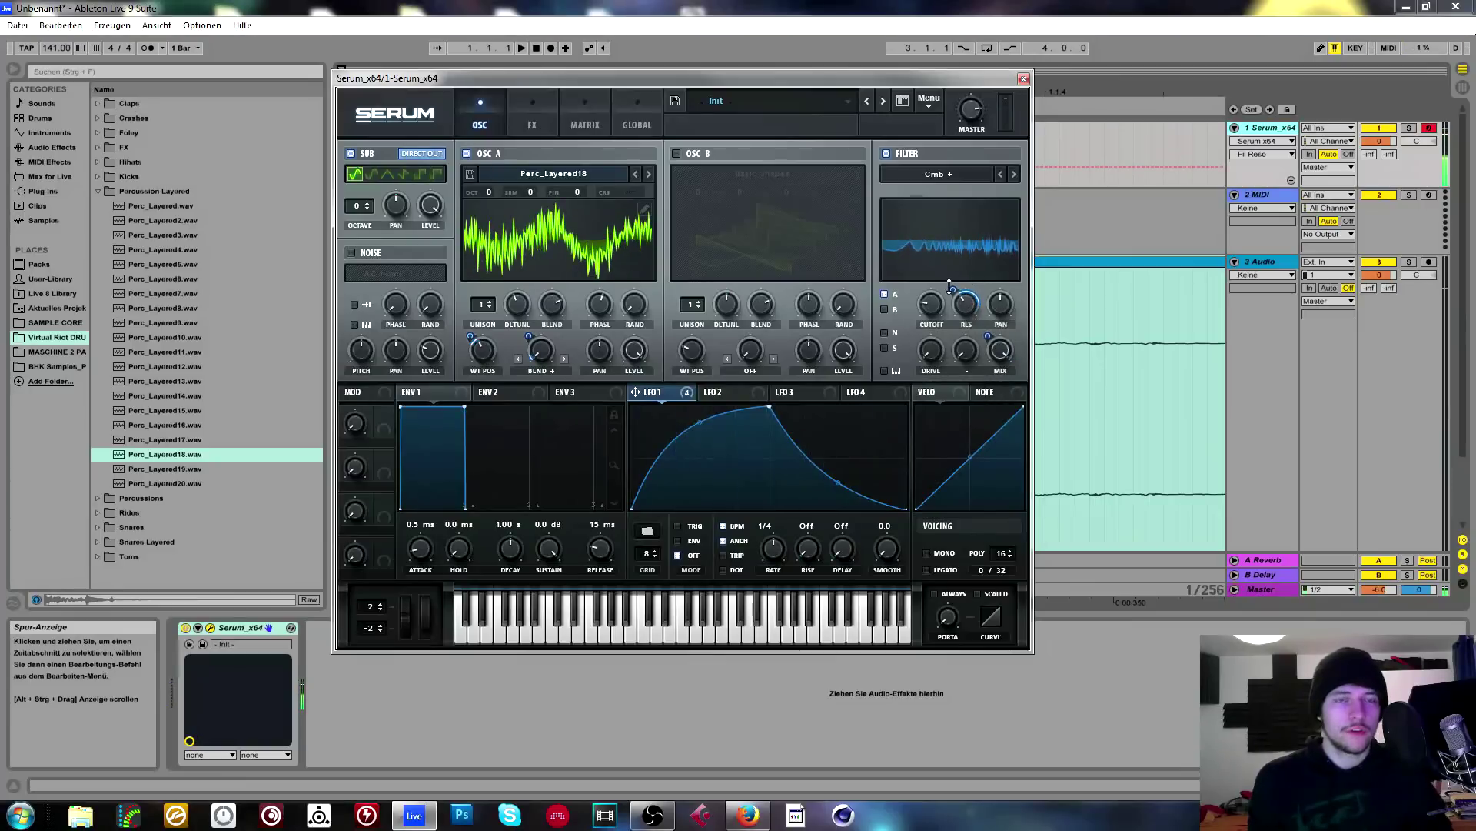
Save the patch as a user preset named Positive Flanger Madness.
left_click(674, 100)
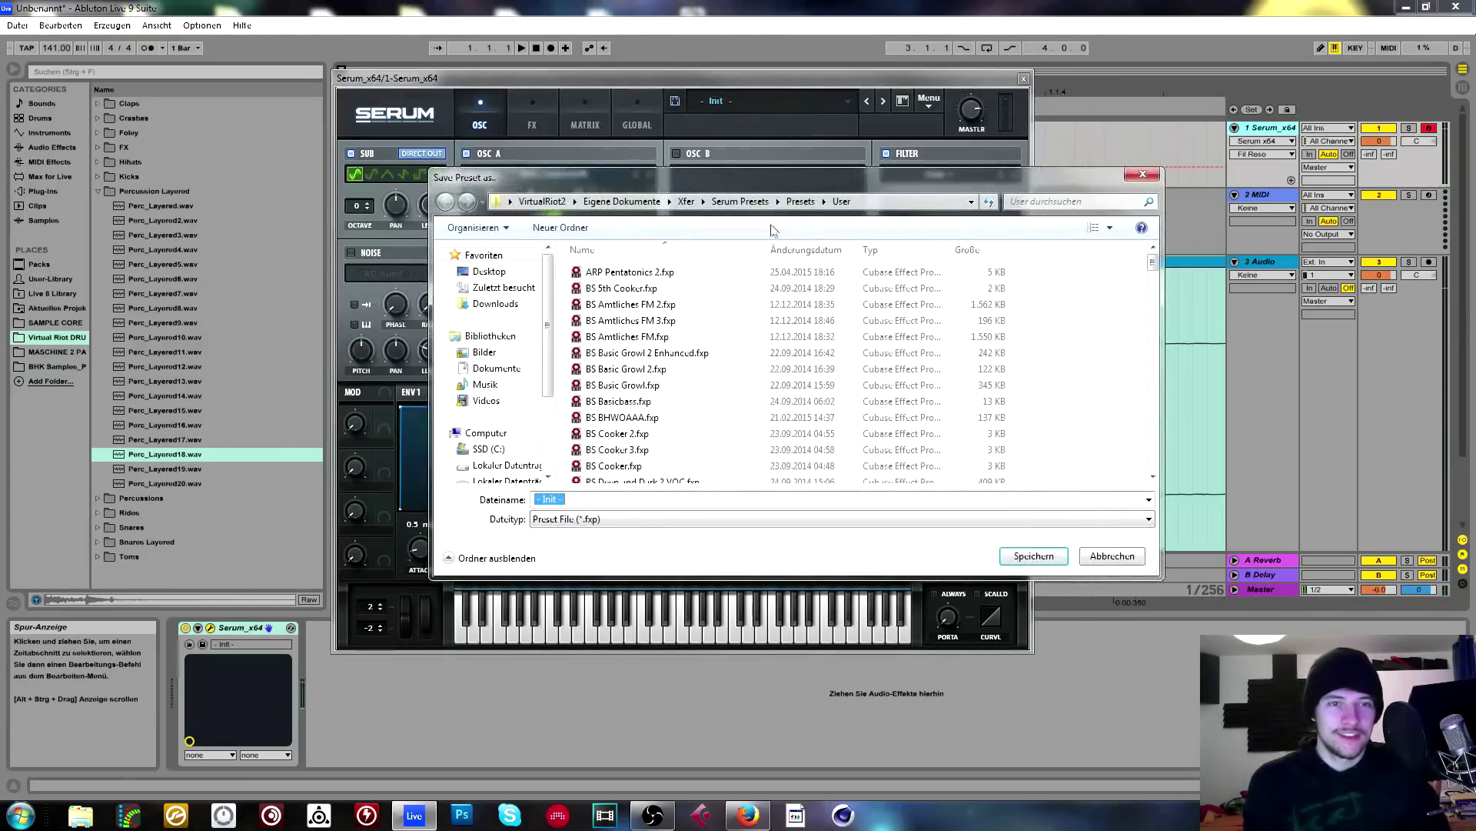
type("Positive Flanger Madness")
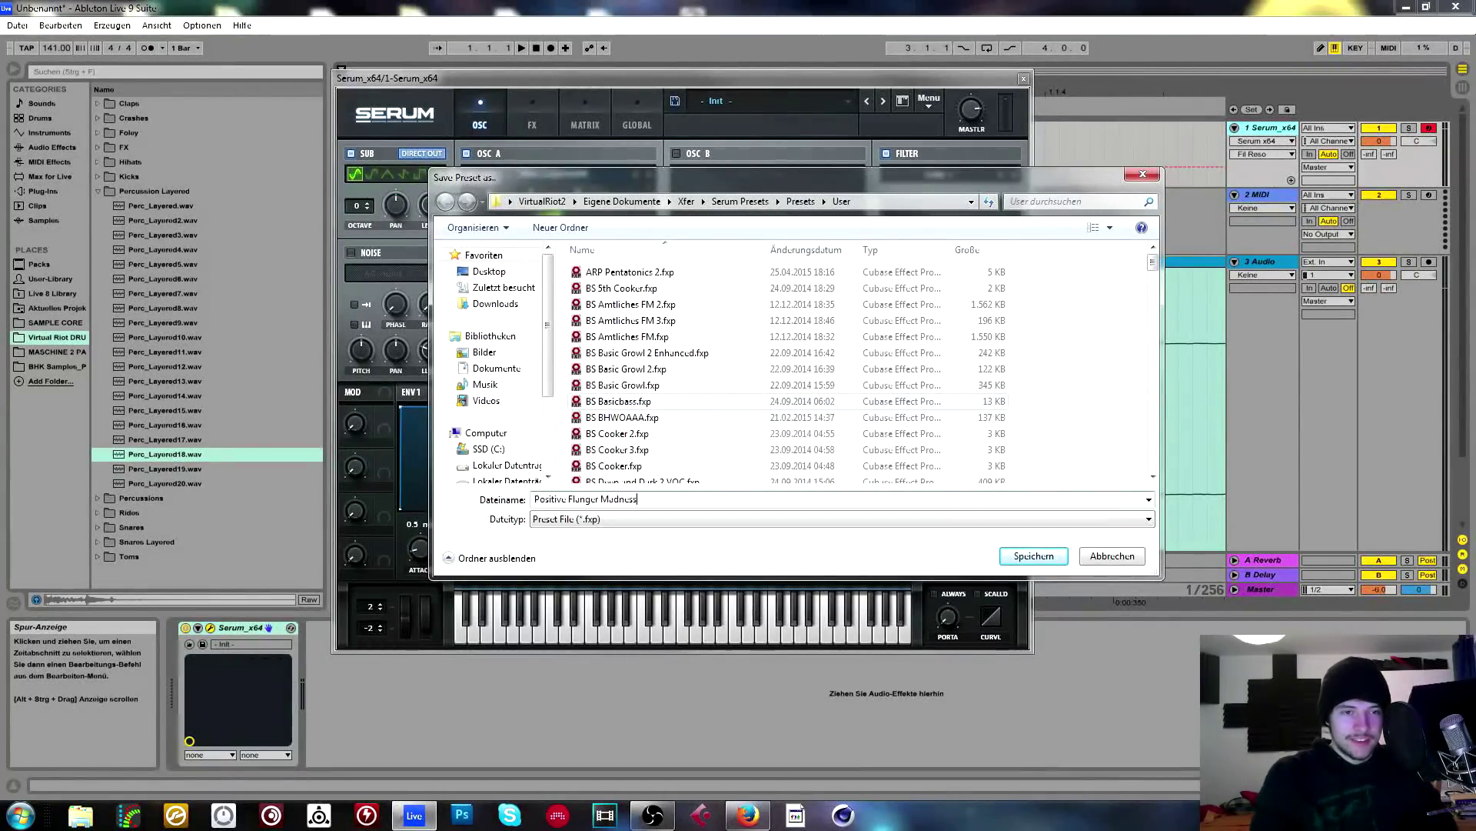
key("Return")
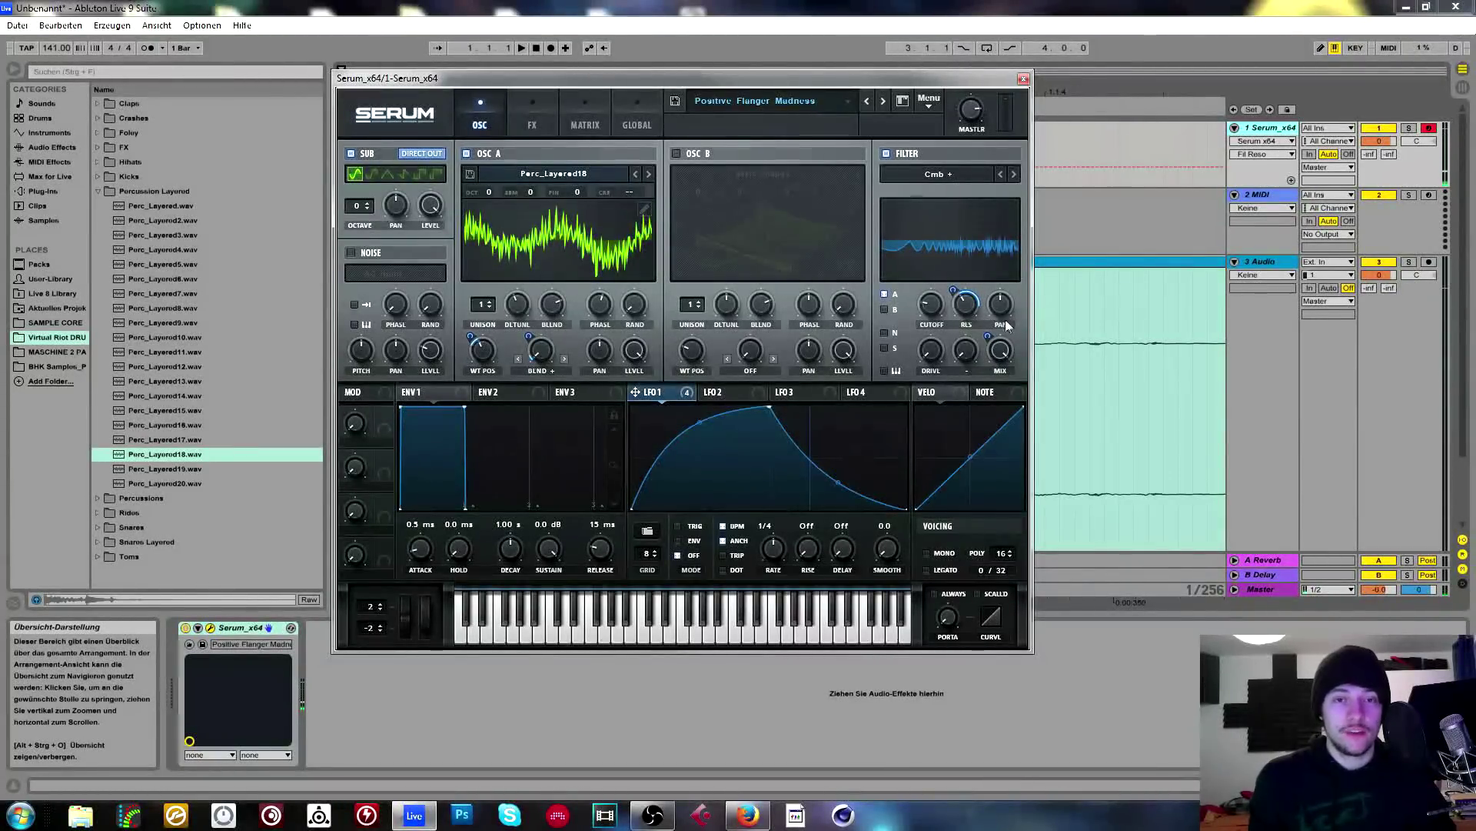
Remove the LFO 1 modulation from the filter resonance, and adjust the comb filter's cutoff and pan to audition them.
right_click(969, 308)
left_click(1026, 369)
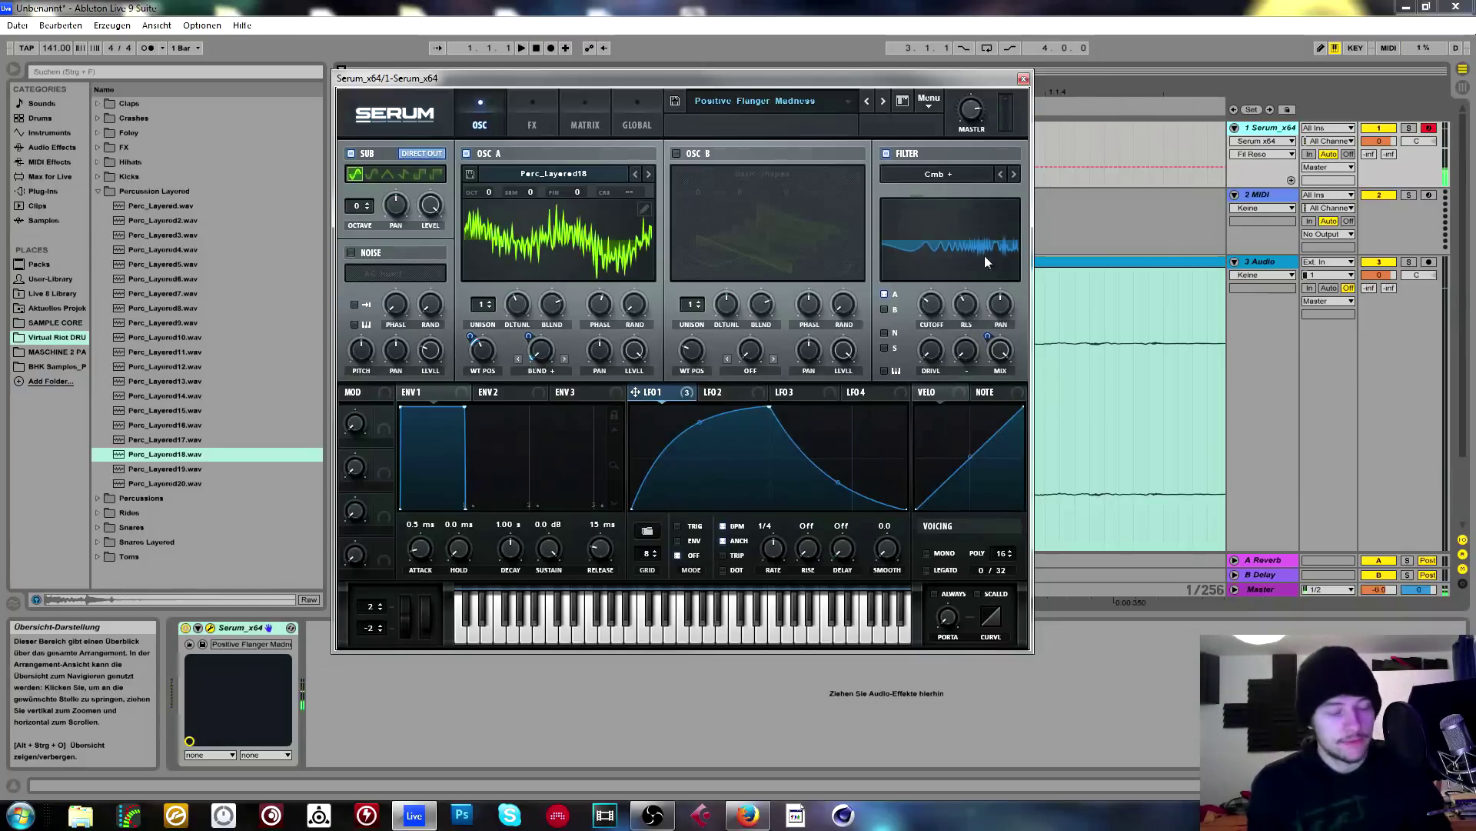
mouse_move(935, 307)
left_mouse_down()
mouse_move(939, 279)
mouse_move(937, 312)
left_mouse_up()
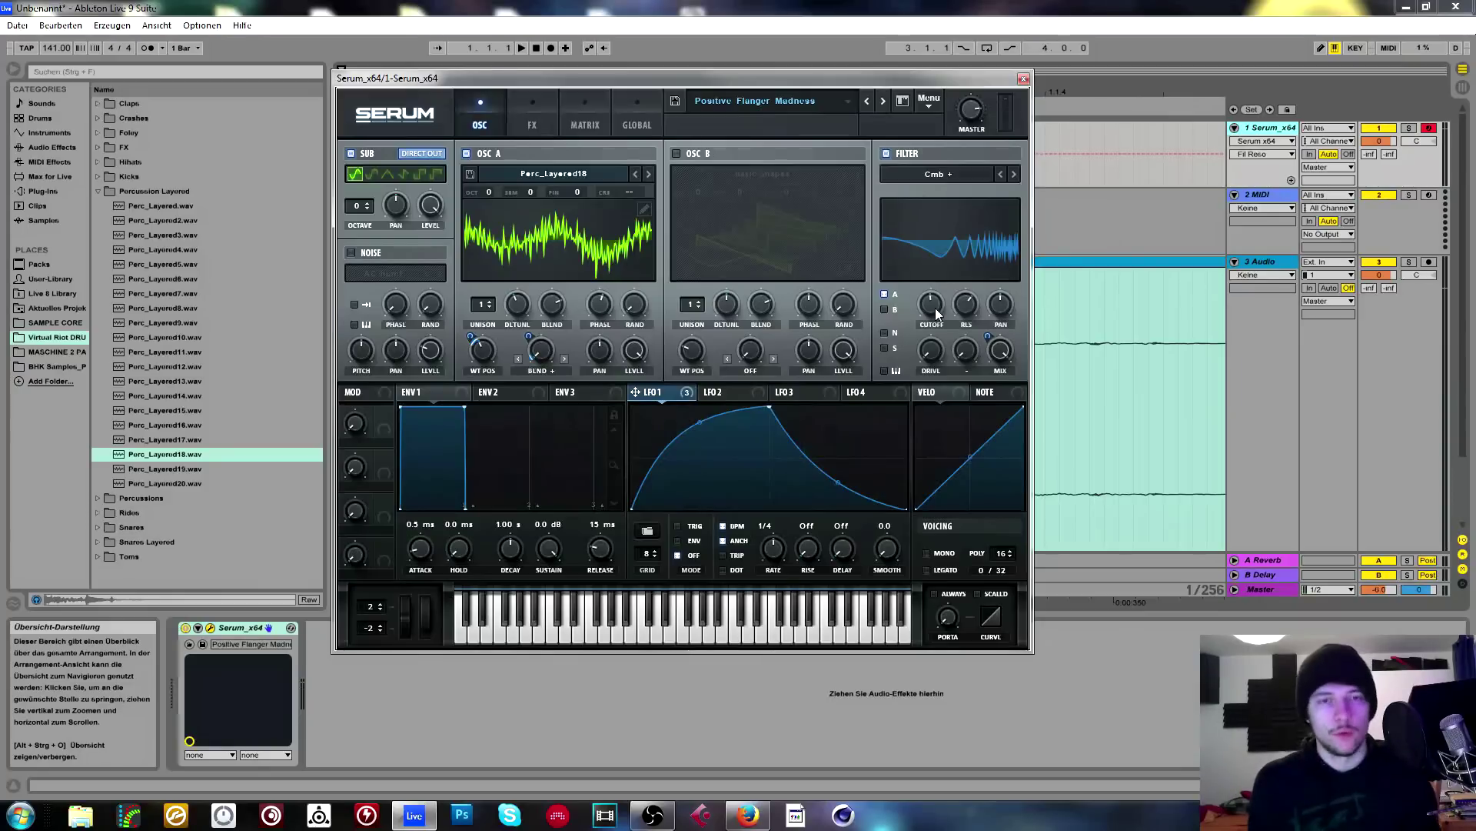
left_click_drag(1006, 300, 1004, 259)
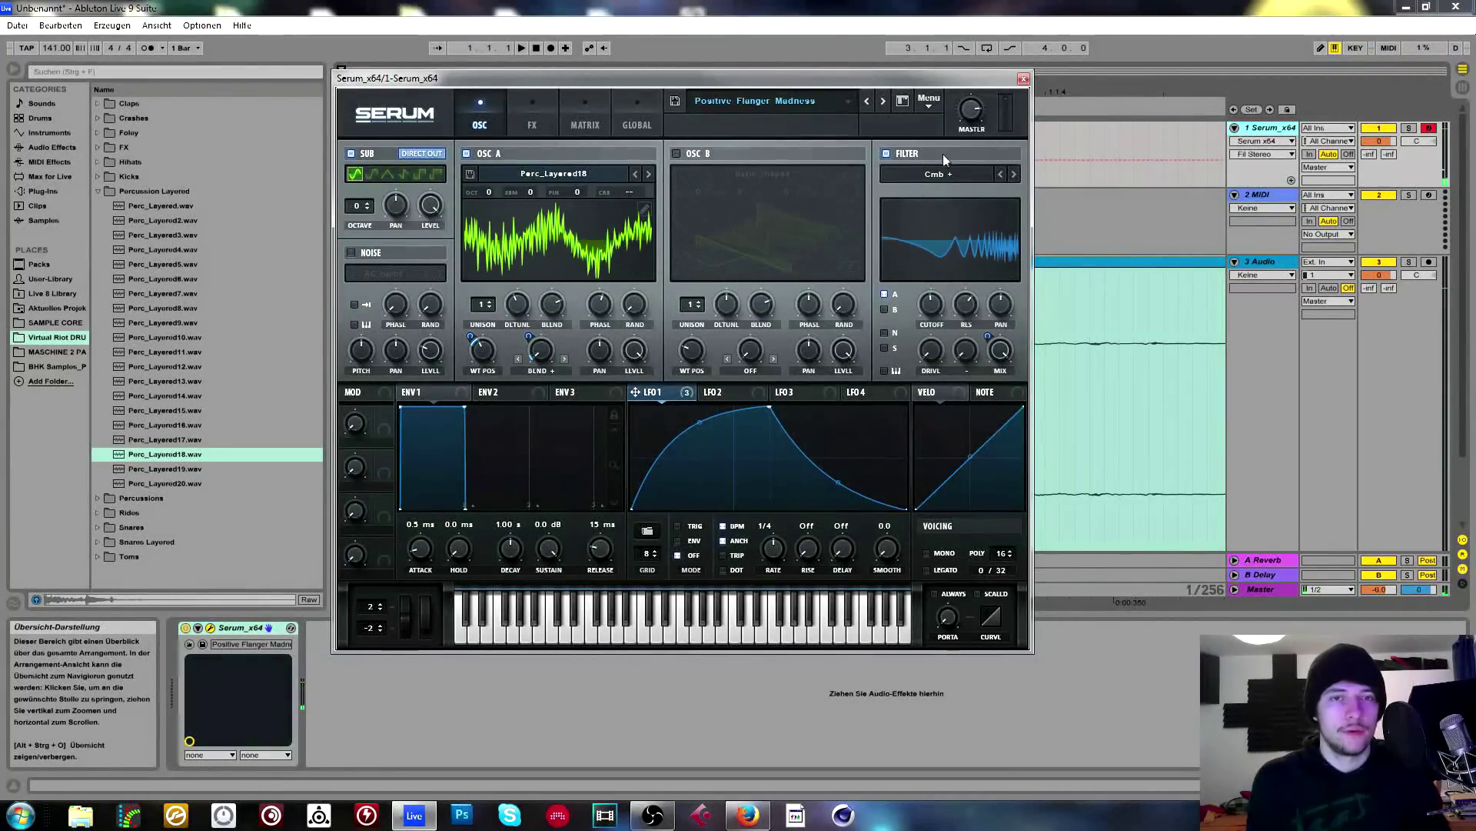
Switch the filter to the Flanges type Flg +.
left_click(938, 174)
mouse_move(946, 228)
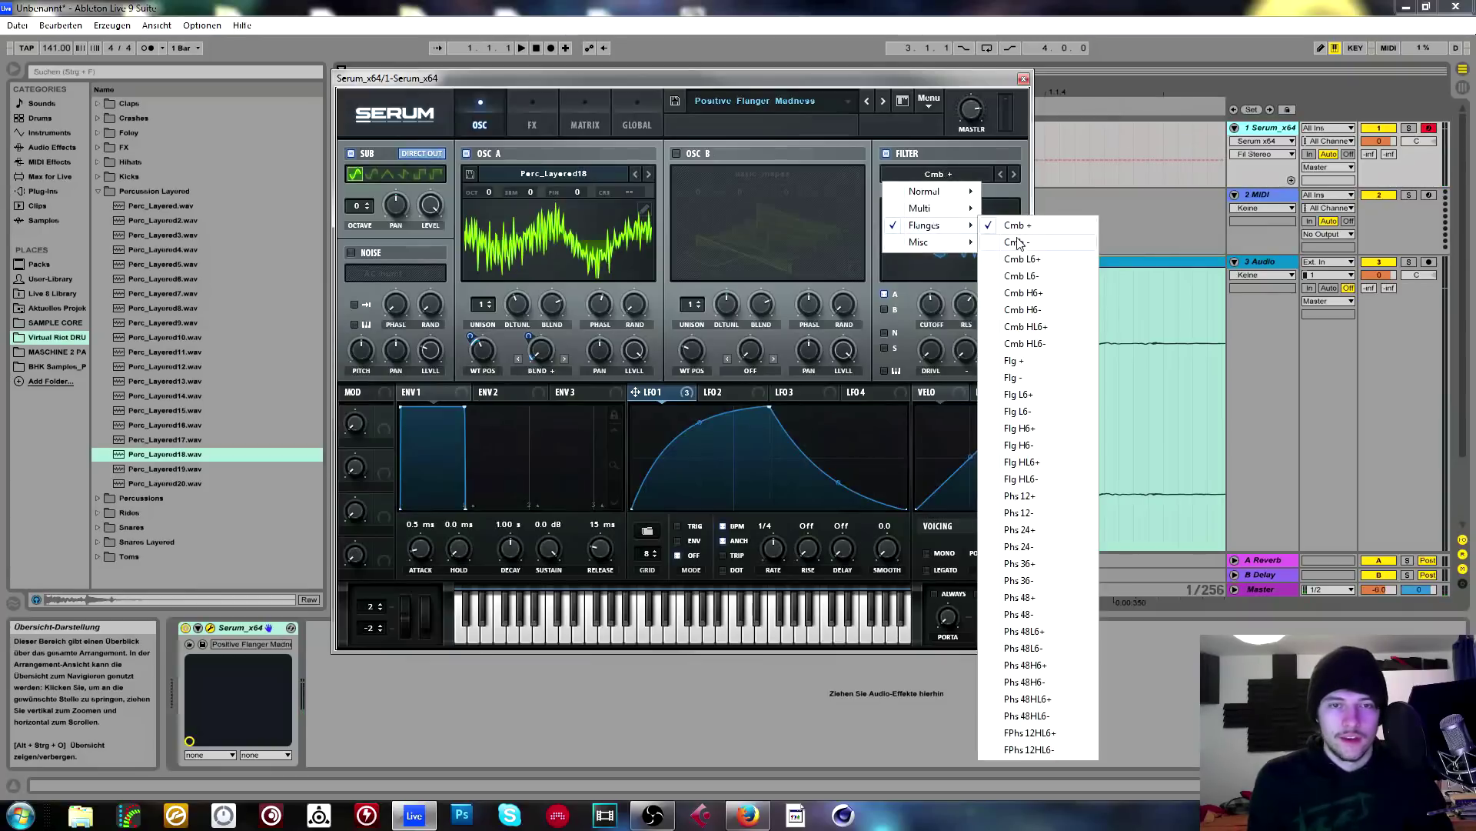
left_click(1027, 362)
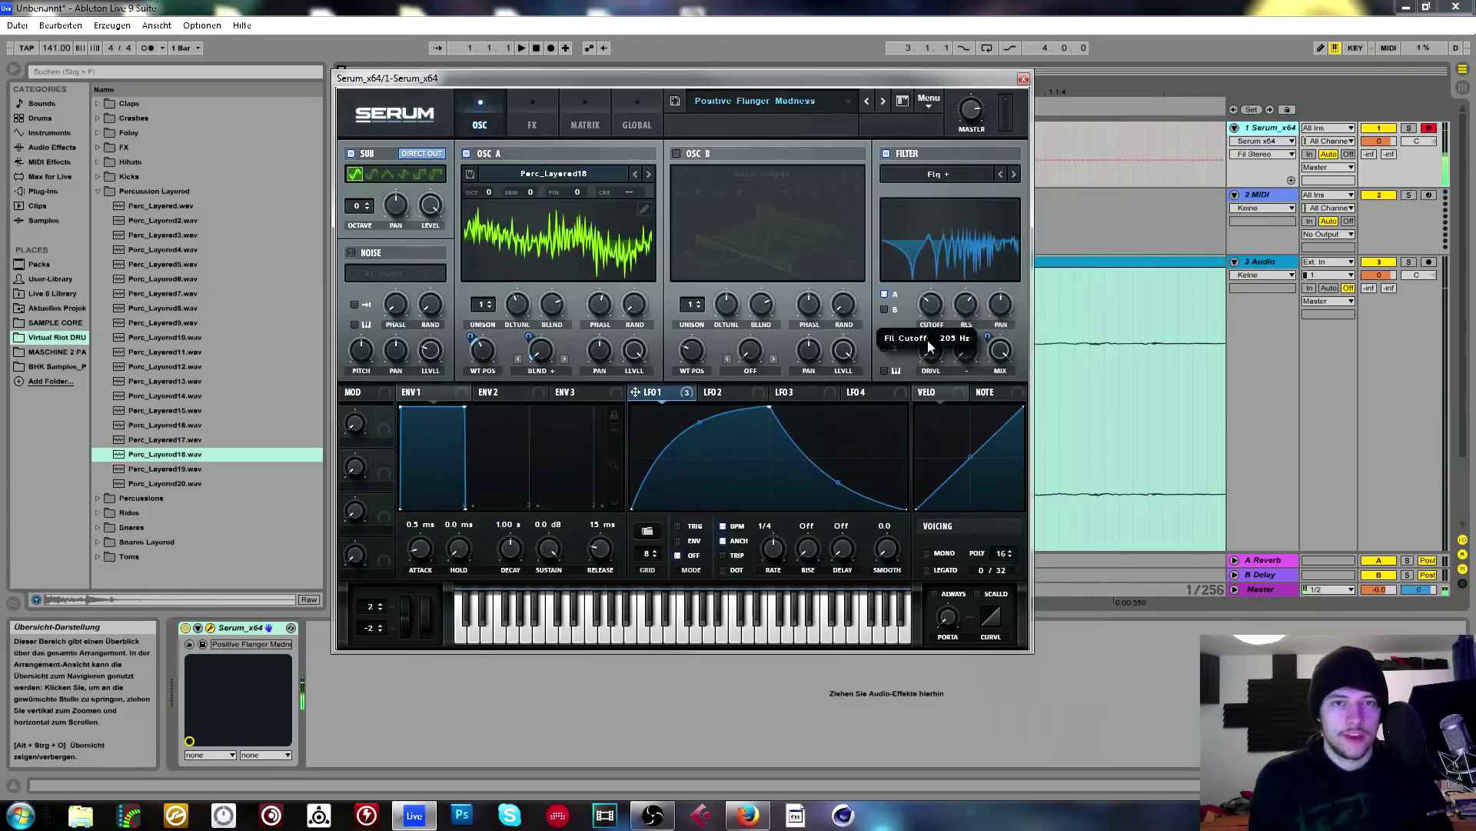
Try modulating the filter pan with LFO 1 while adjusting its stereo offset, and remove that modulation again.
mouse_move(1002, 306)
left_mouse_down()
mouse_move(1016, 260)
mouse_move(1014, 285)
left_mouse_up()
left_click_drag(635, 393, 991, 314)
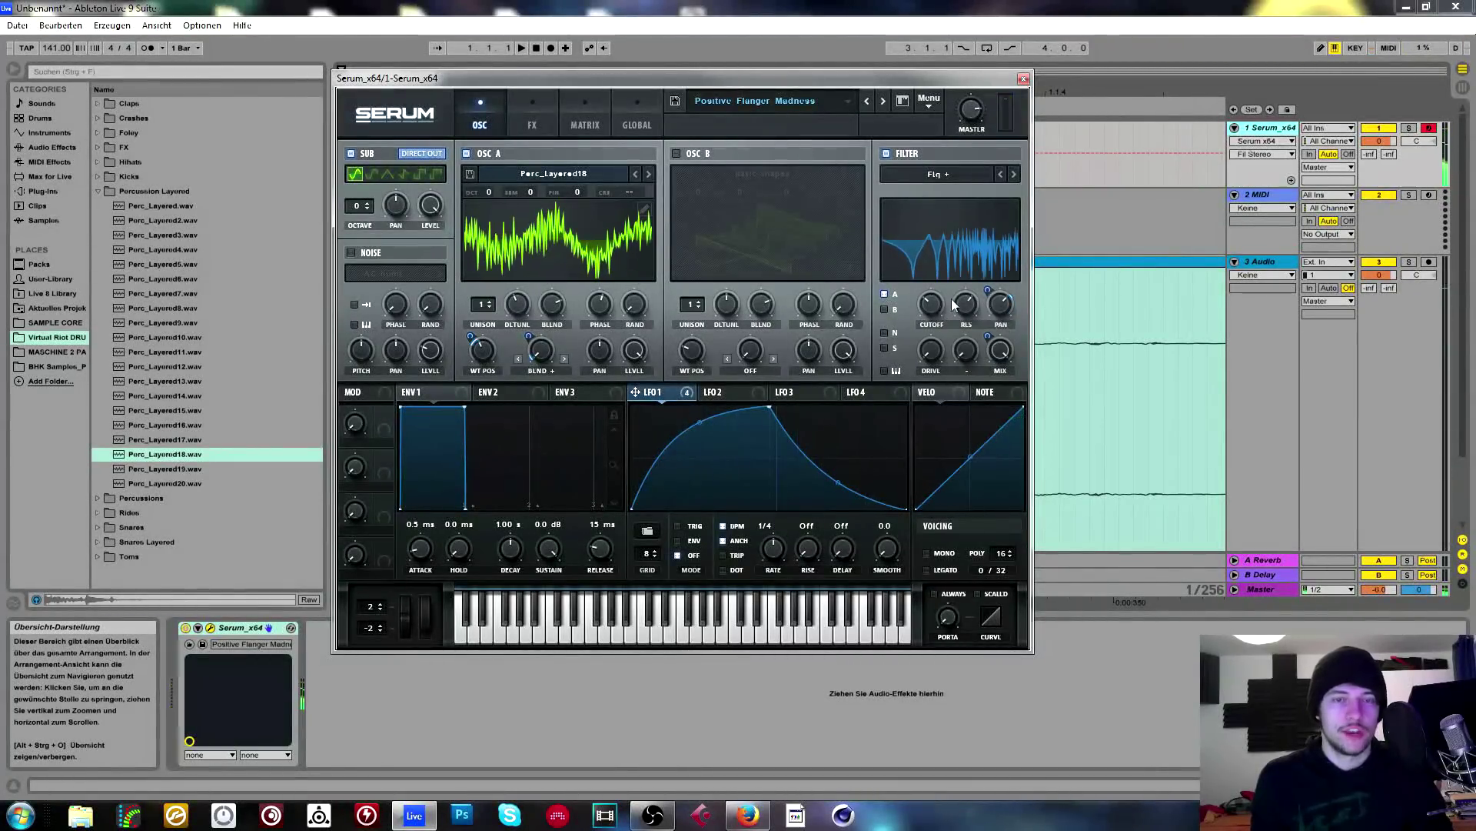
right_click(992, 305)
left_click_drag(988, 290, 996, 284)
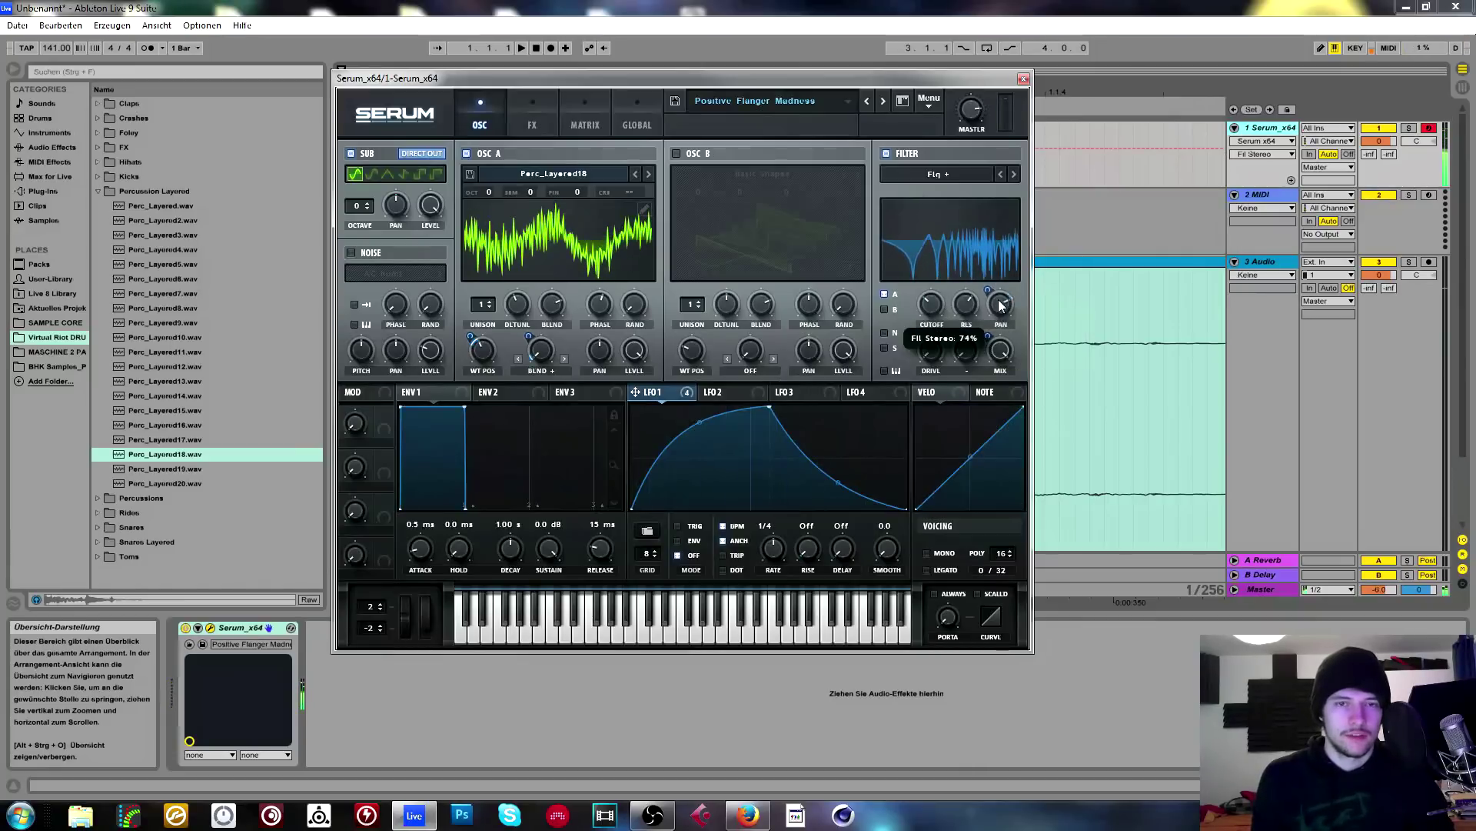
right_click(992, 307)
left_click(1000, 329)
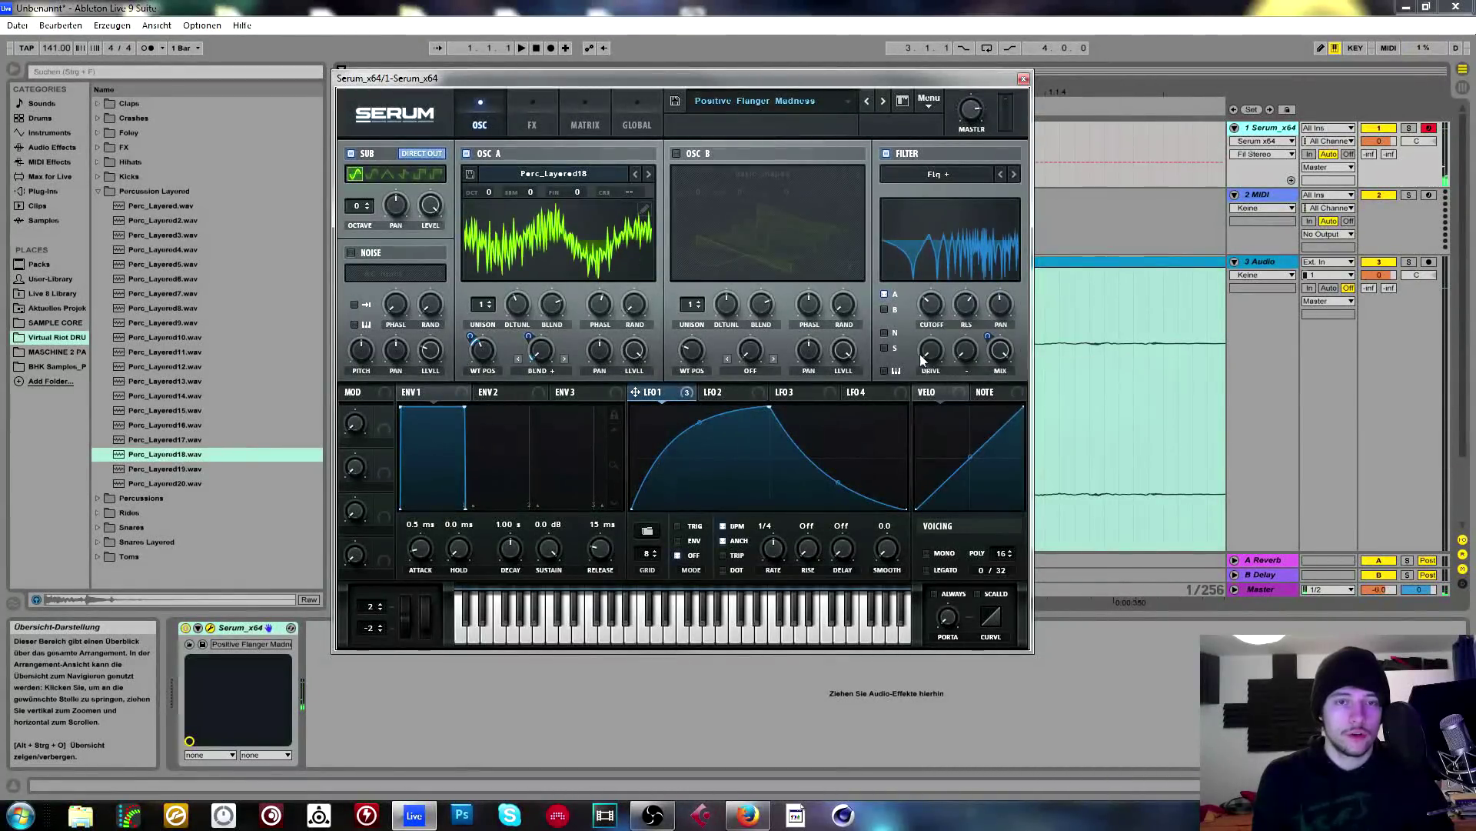
Step the filter to Flg - for comparison, and switch it to the Misc type SampHold.
left_click(1015, 174)
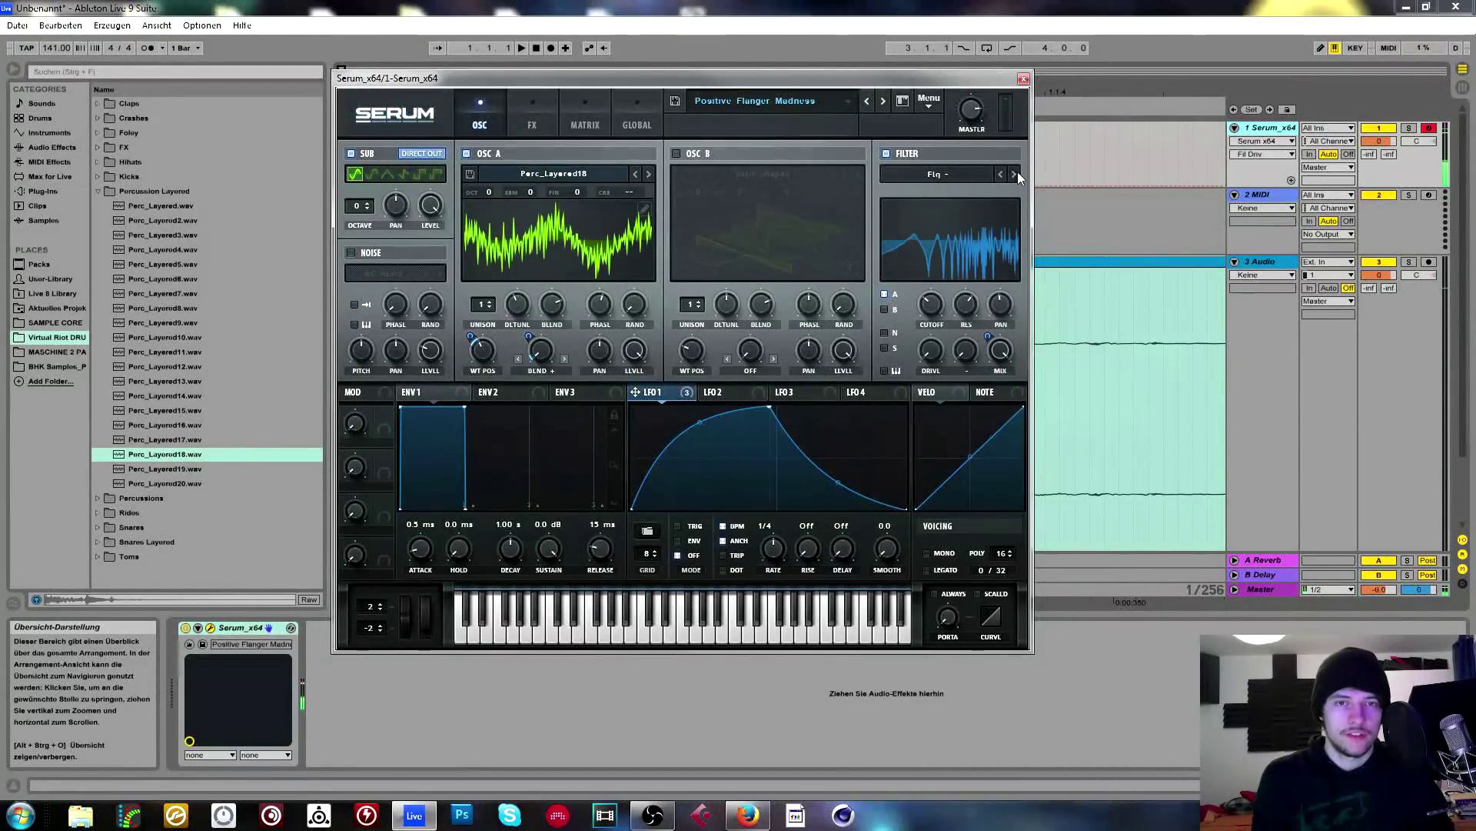
left_click(968, 175)
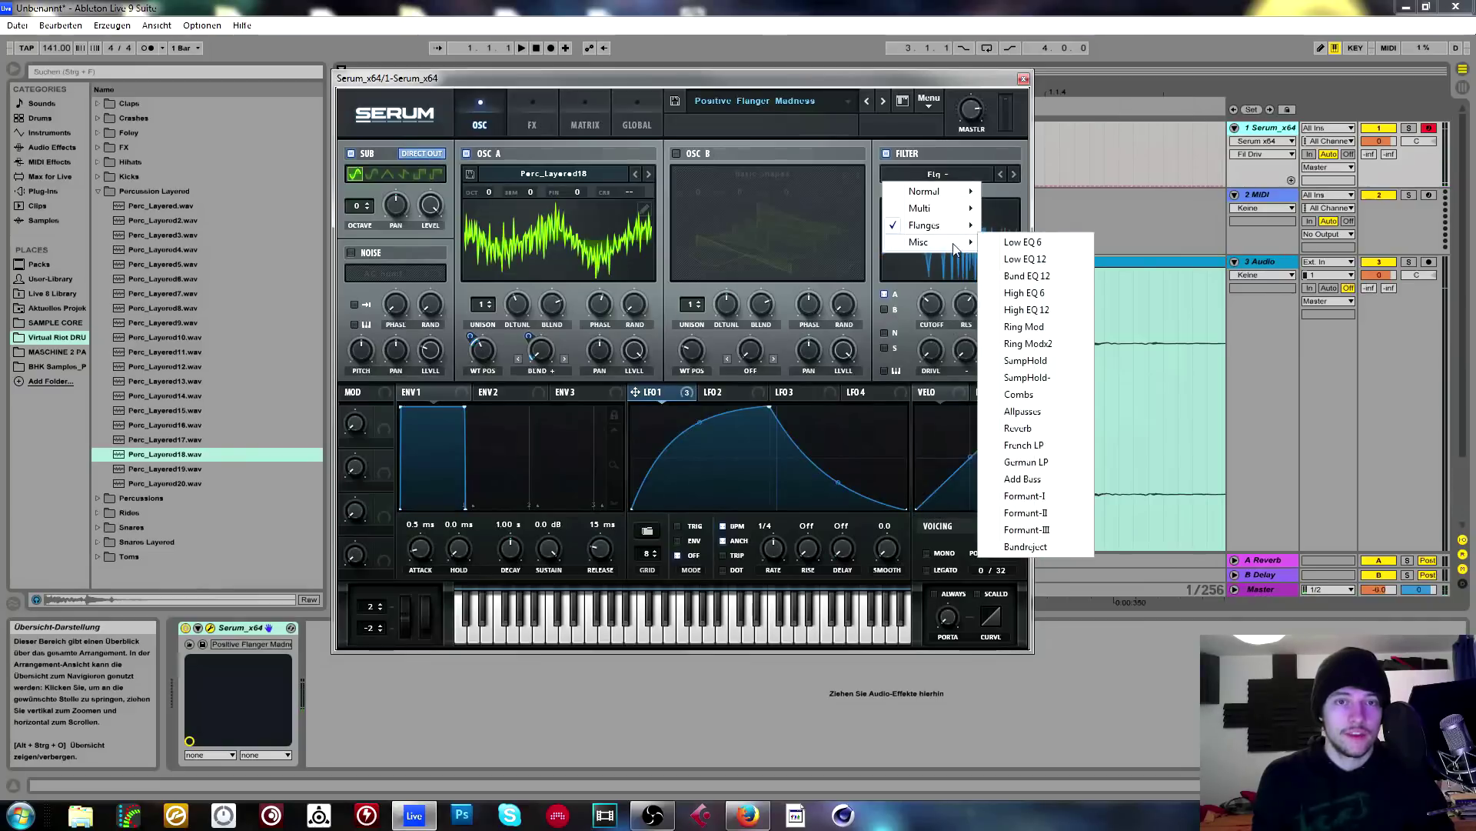
mouse_move(962, 248)
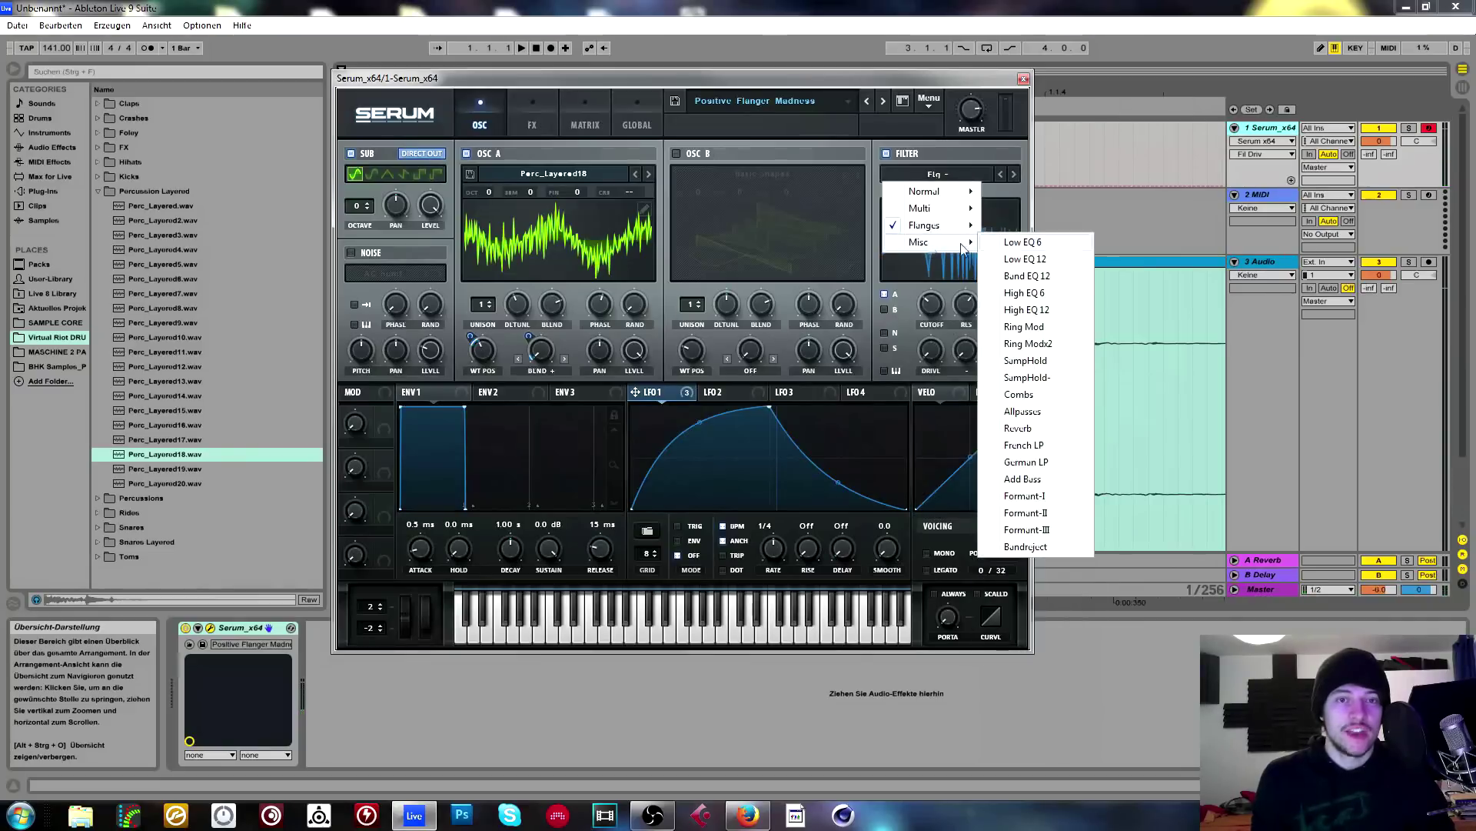
left_click(1026, 360)
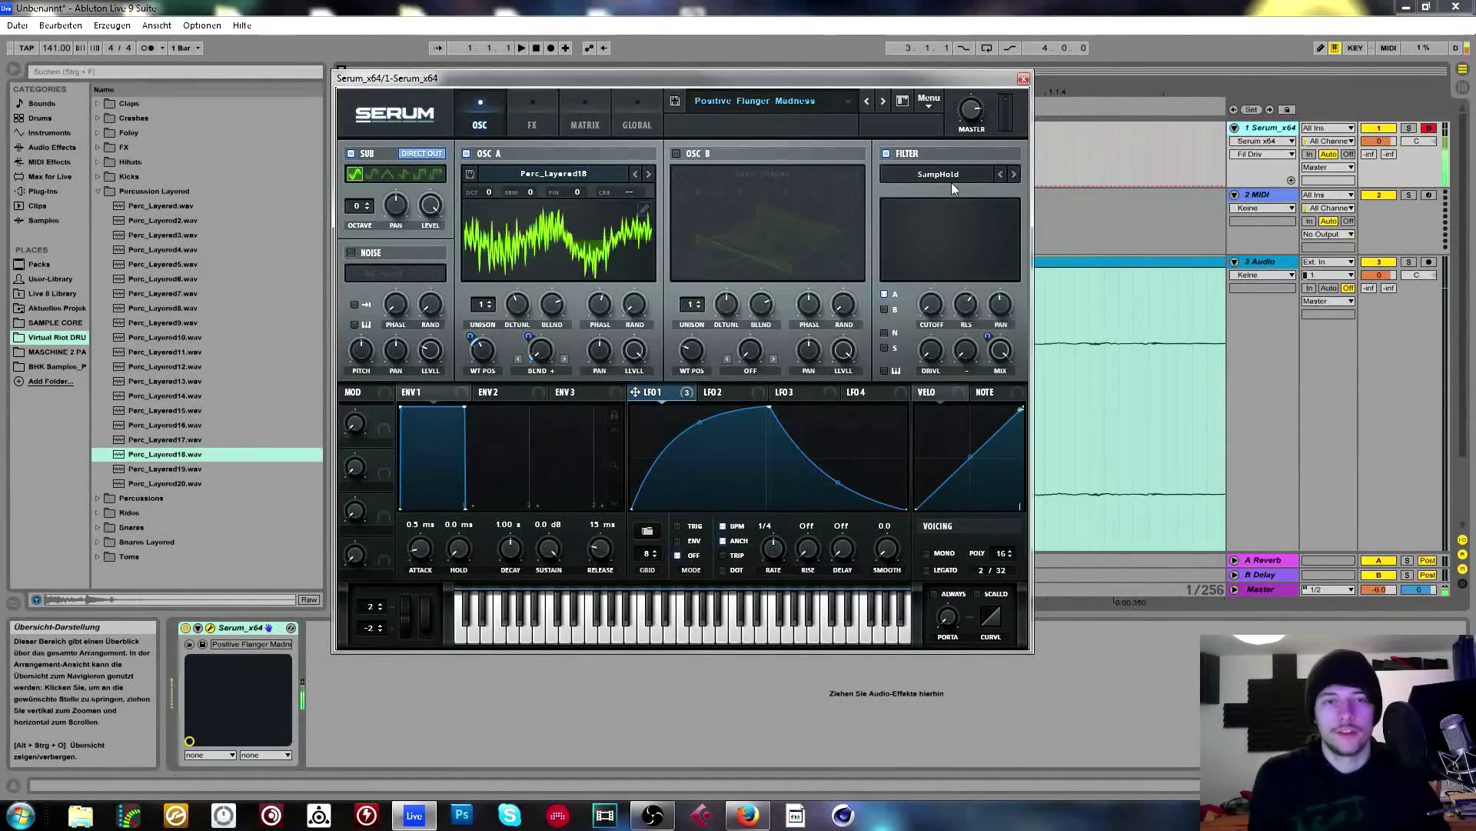
Turn off oscillator A, turn on oscillator B with Basic Shapes, and set its wavetable position to 1.
left_click(467, 153)
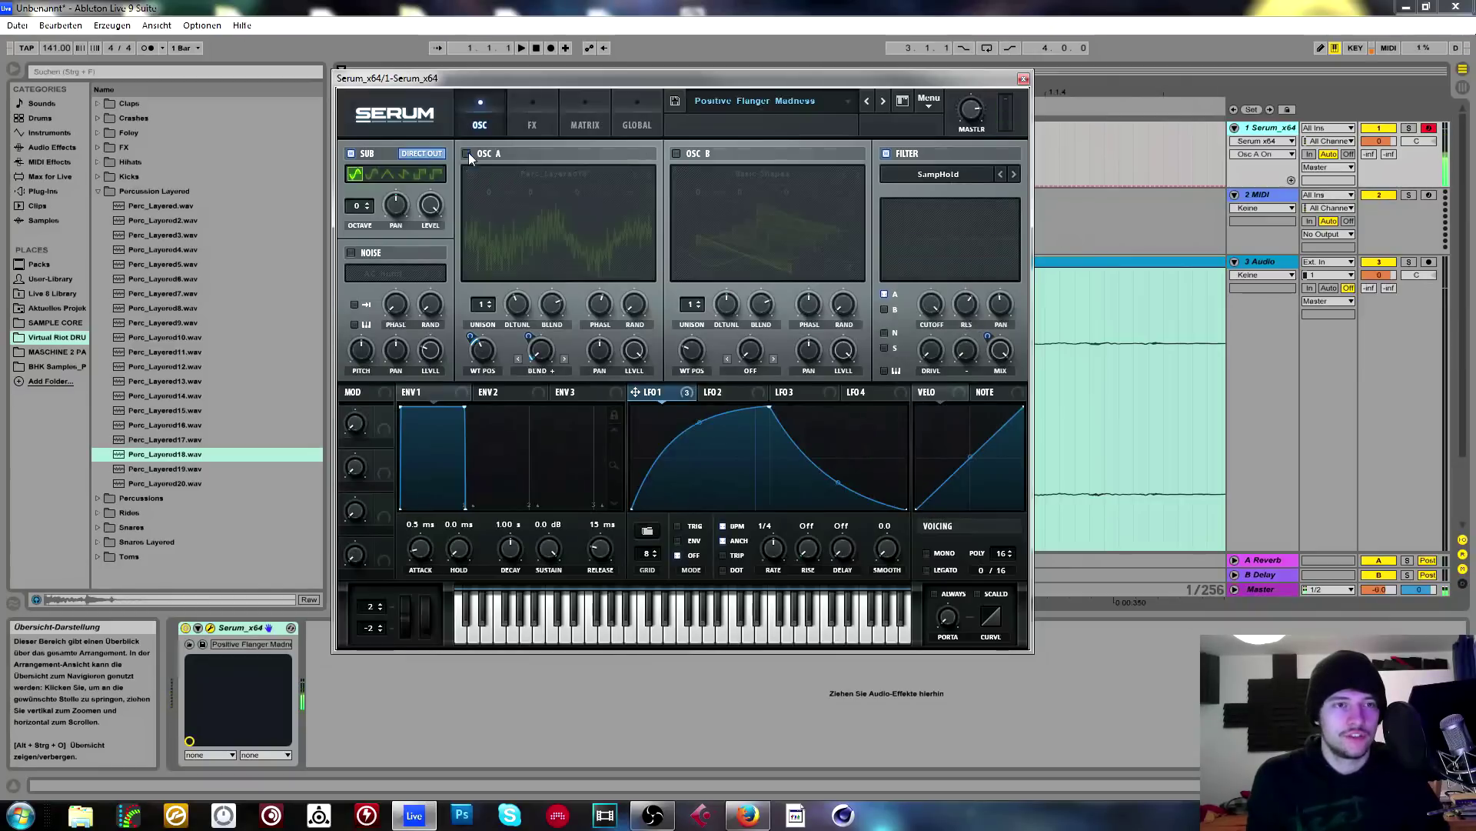
left_click(676, 153)
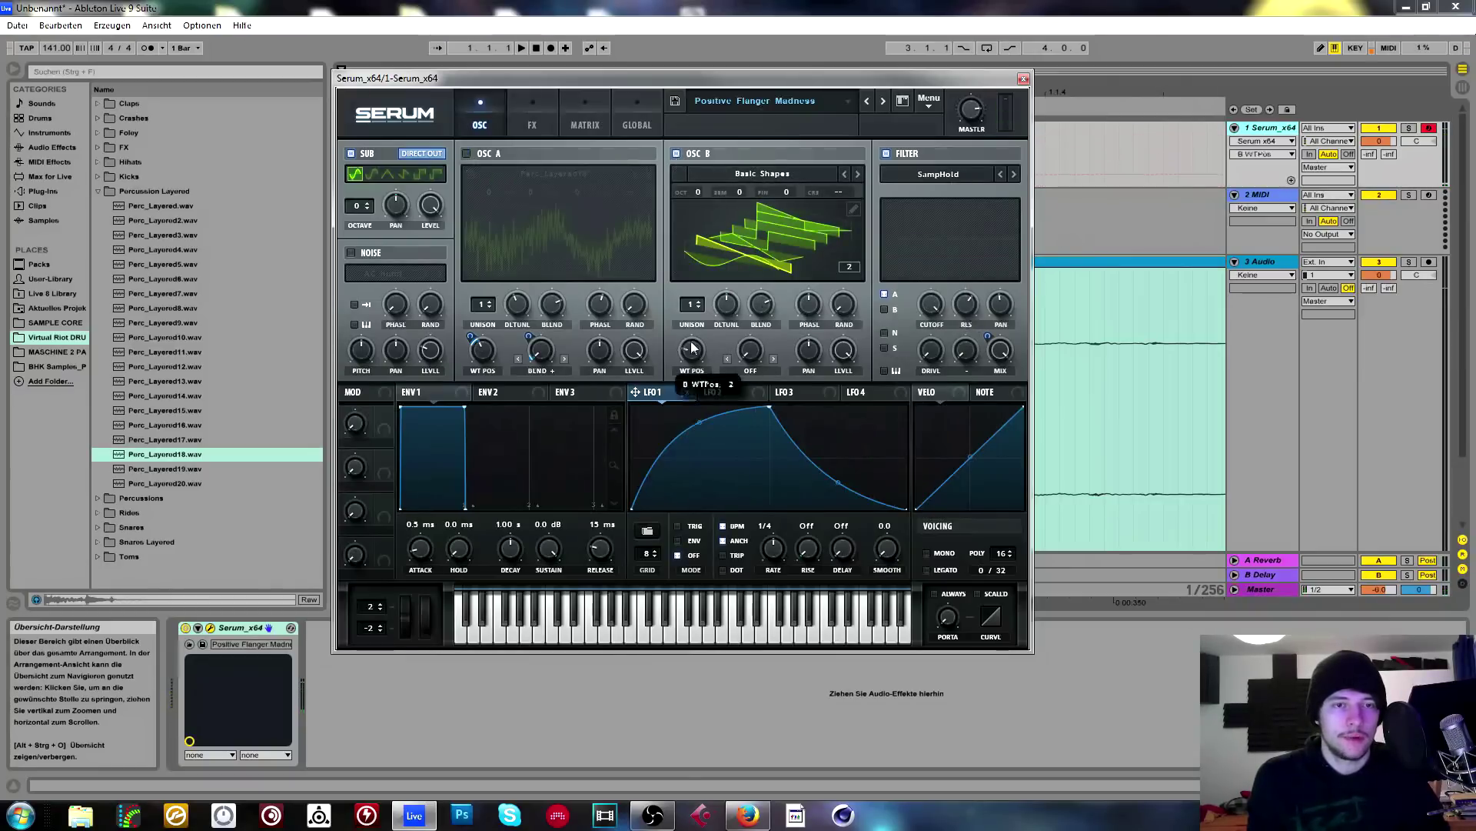
left_click_drag(693, 346, 792, 377)
left_click(949, 175)
left_click(1044, 367)
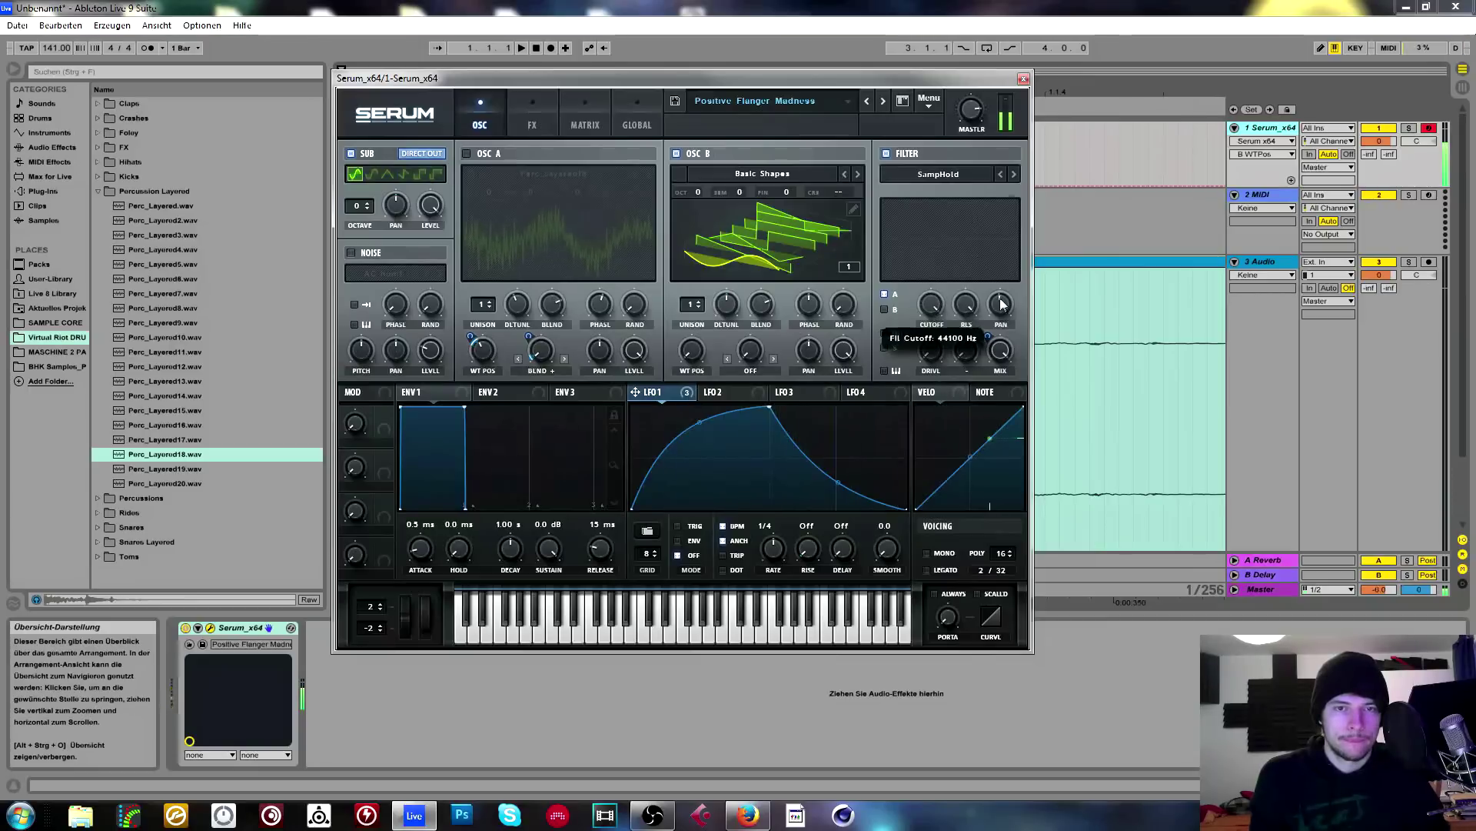
Route oscillator B into the SampHold filter and raise its octave to +2 while sweeping the filter cutoff.
right_click(1001, 348)
left_click(1060, 415)
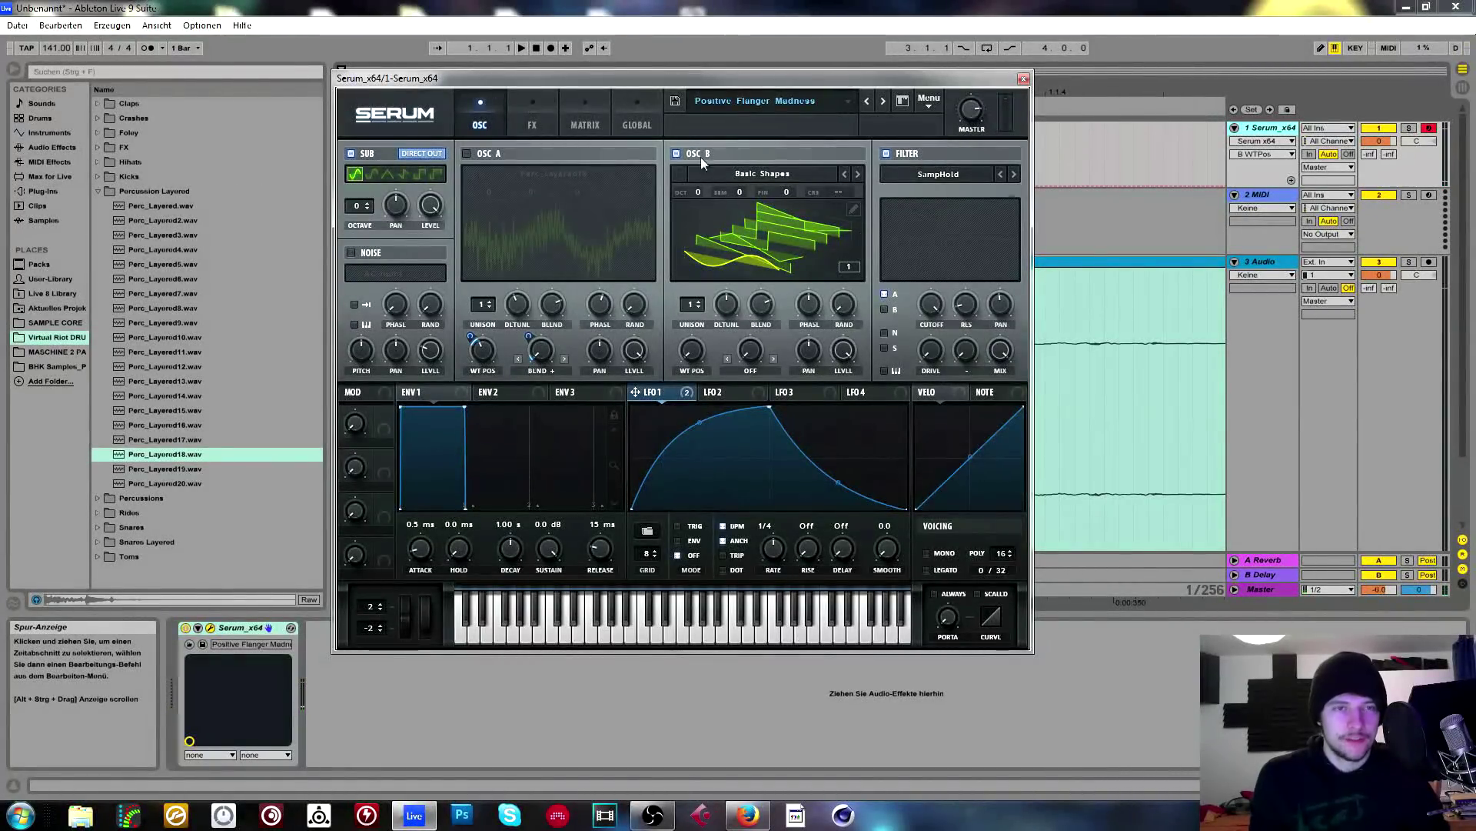
left_click(884, 309)
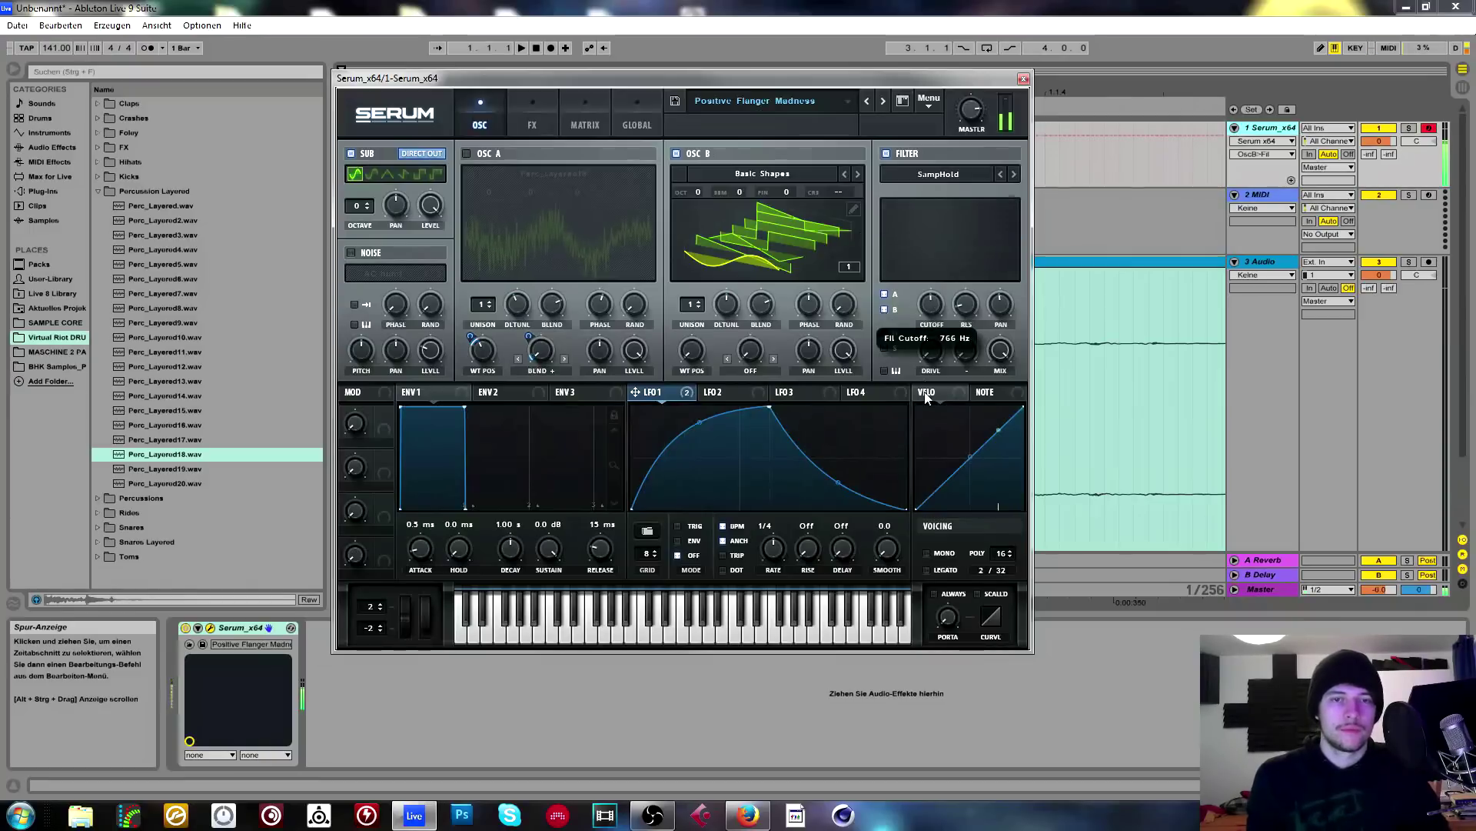
left_click_drag(926, 307, 931, 374)
left_click_drag(696, 191, 715, 159)
left_click_drag(934, 302, 933, 278)
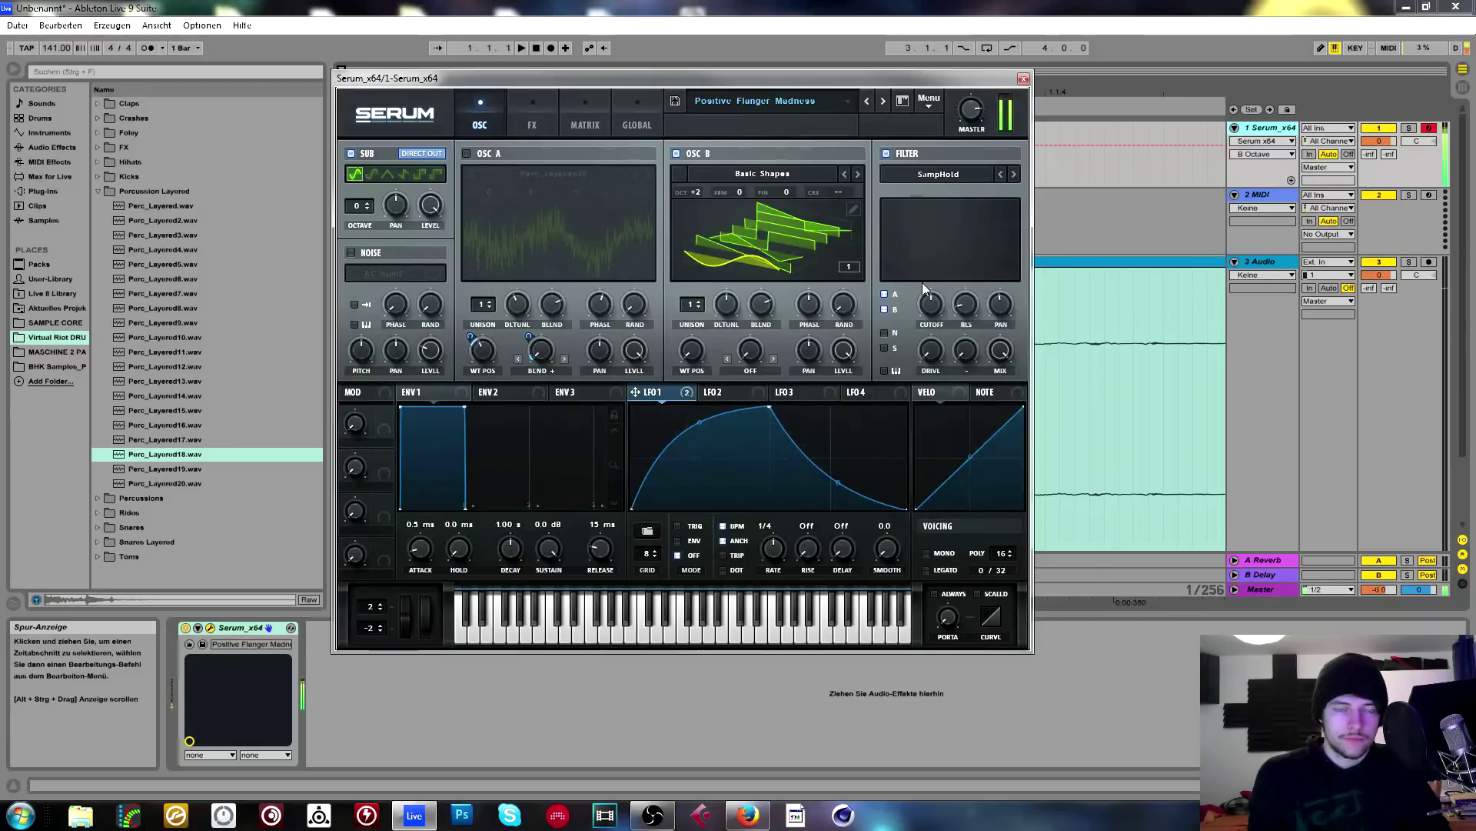
Load the FM Growl wavetable from the FM category into oscillator B and sweep the filter cutoff.
left_click(759, 173)
mouse_move(901, 288)
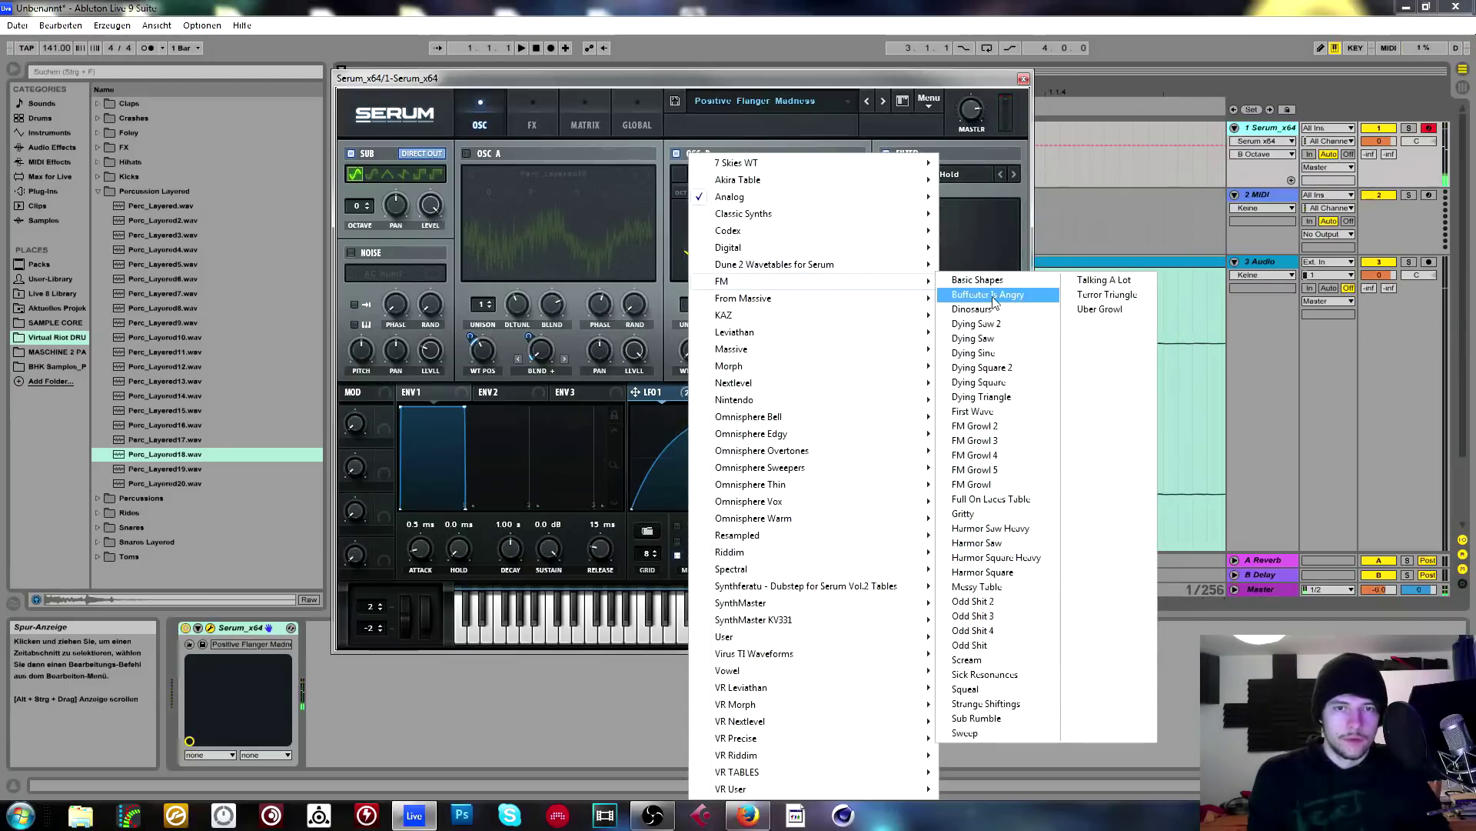
left_click(990, 484)
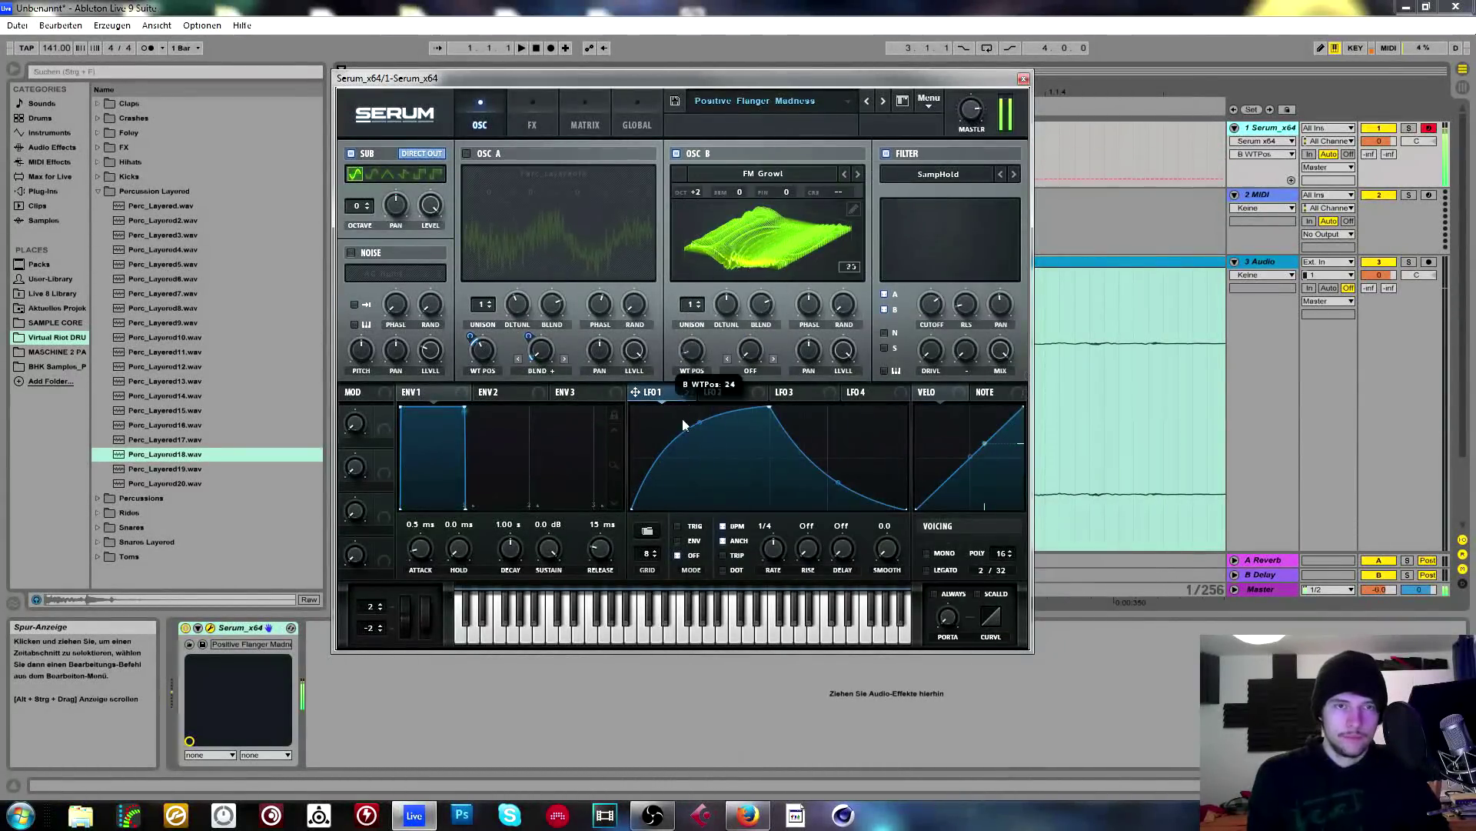
left_click_drag(939, 310, 981, 218)
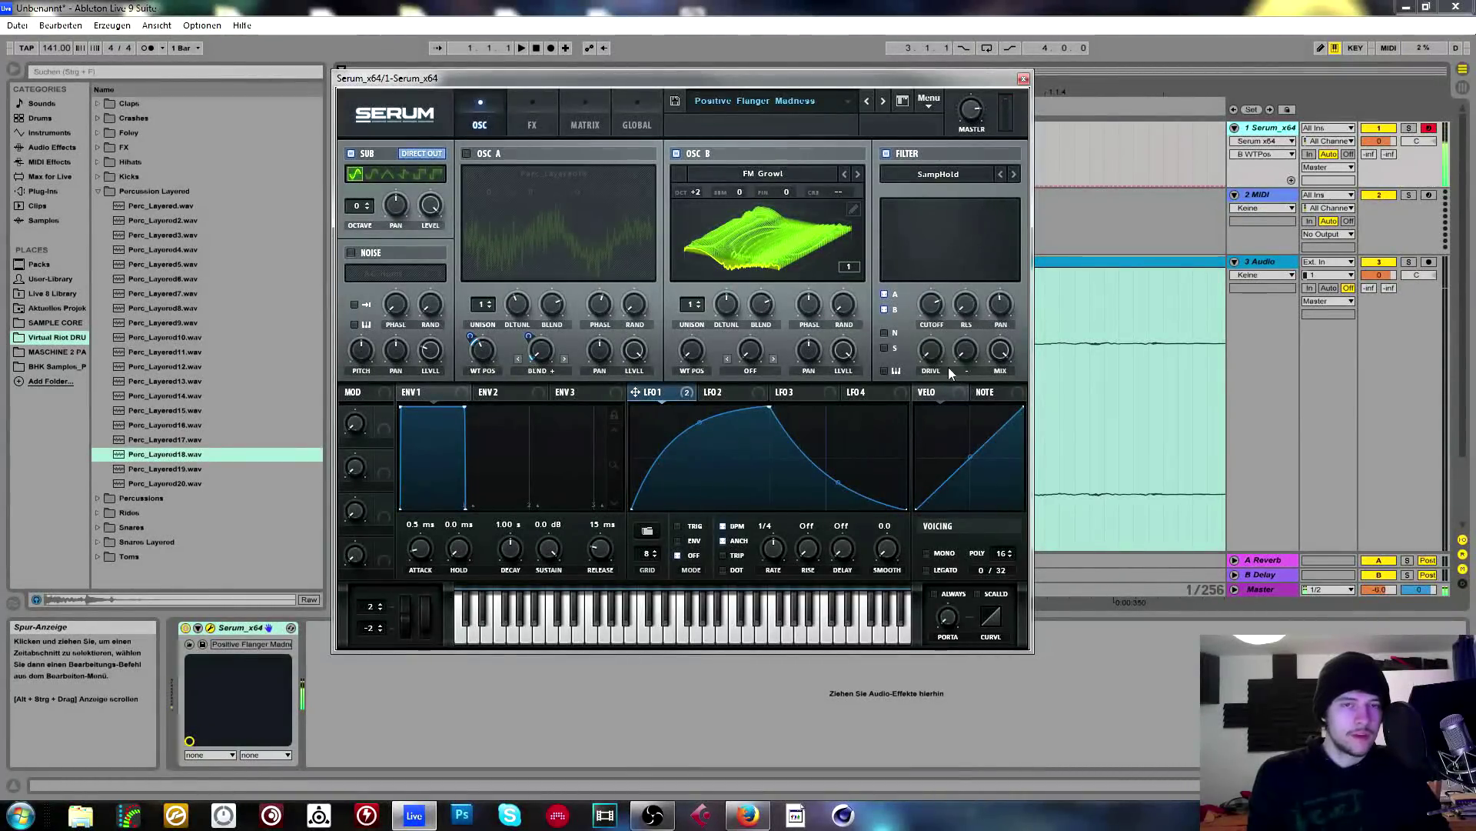
Change the filter type to Reverb and swap the active oscillator from B back to A.
left_click(953, 175)
mouse_move(955, 246)
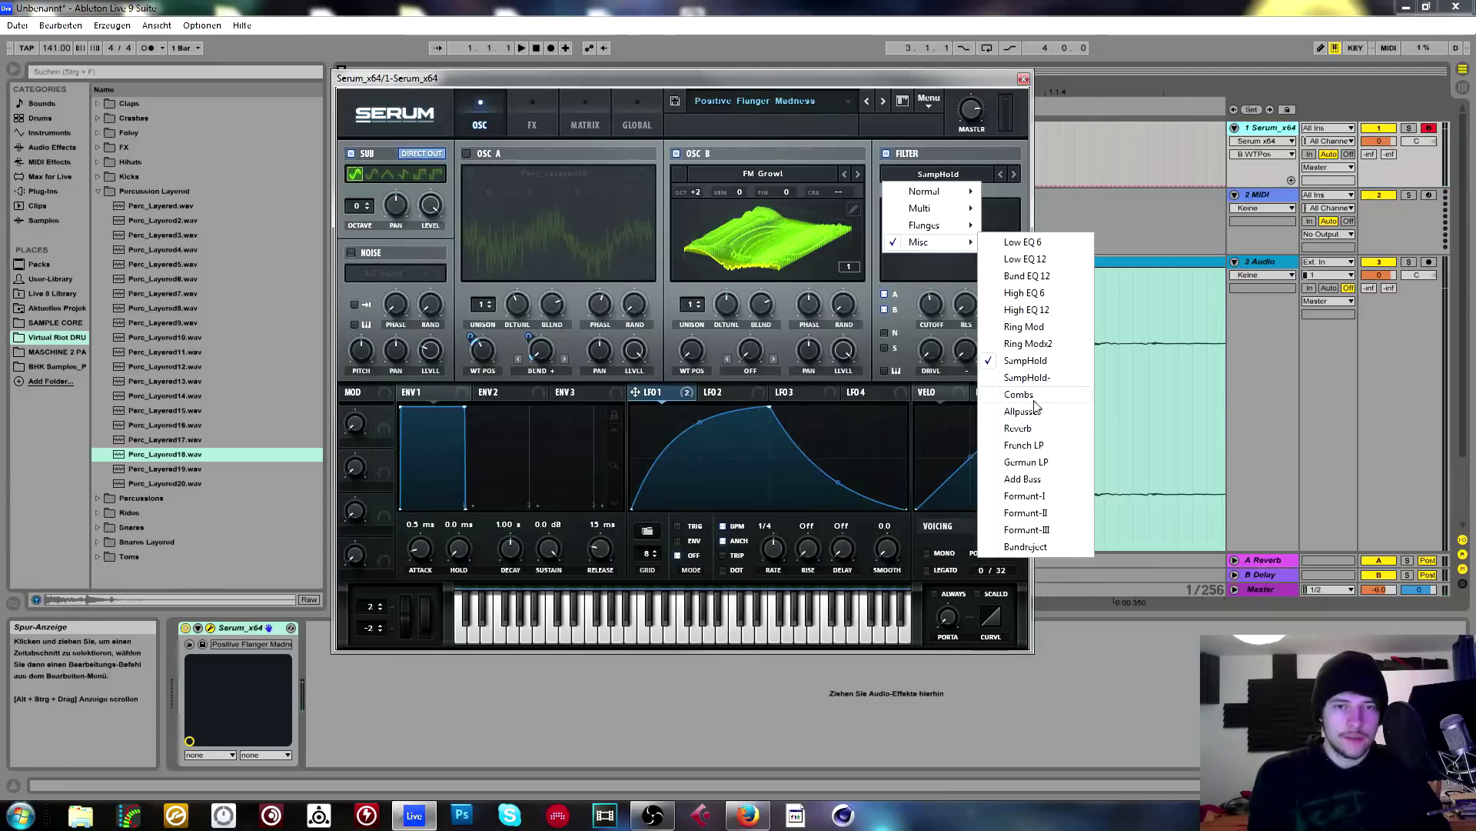
left_click(1022, 428)
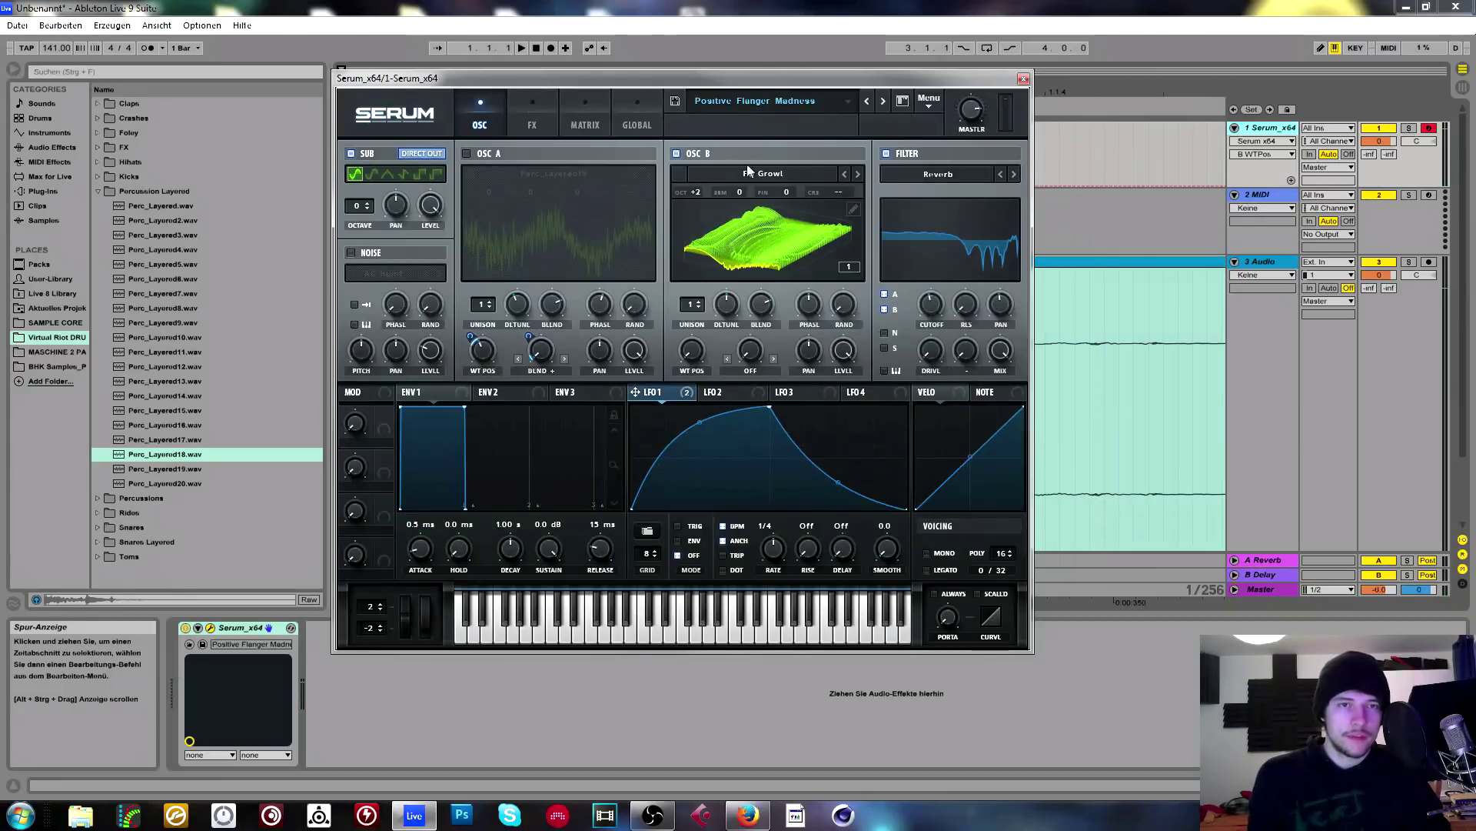
left_click(677, 154)
left_click(467, 153)
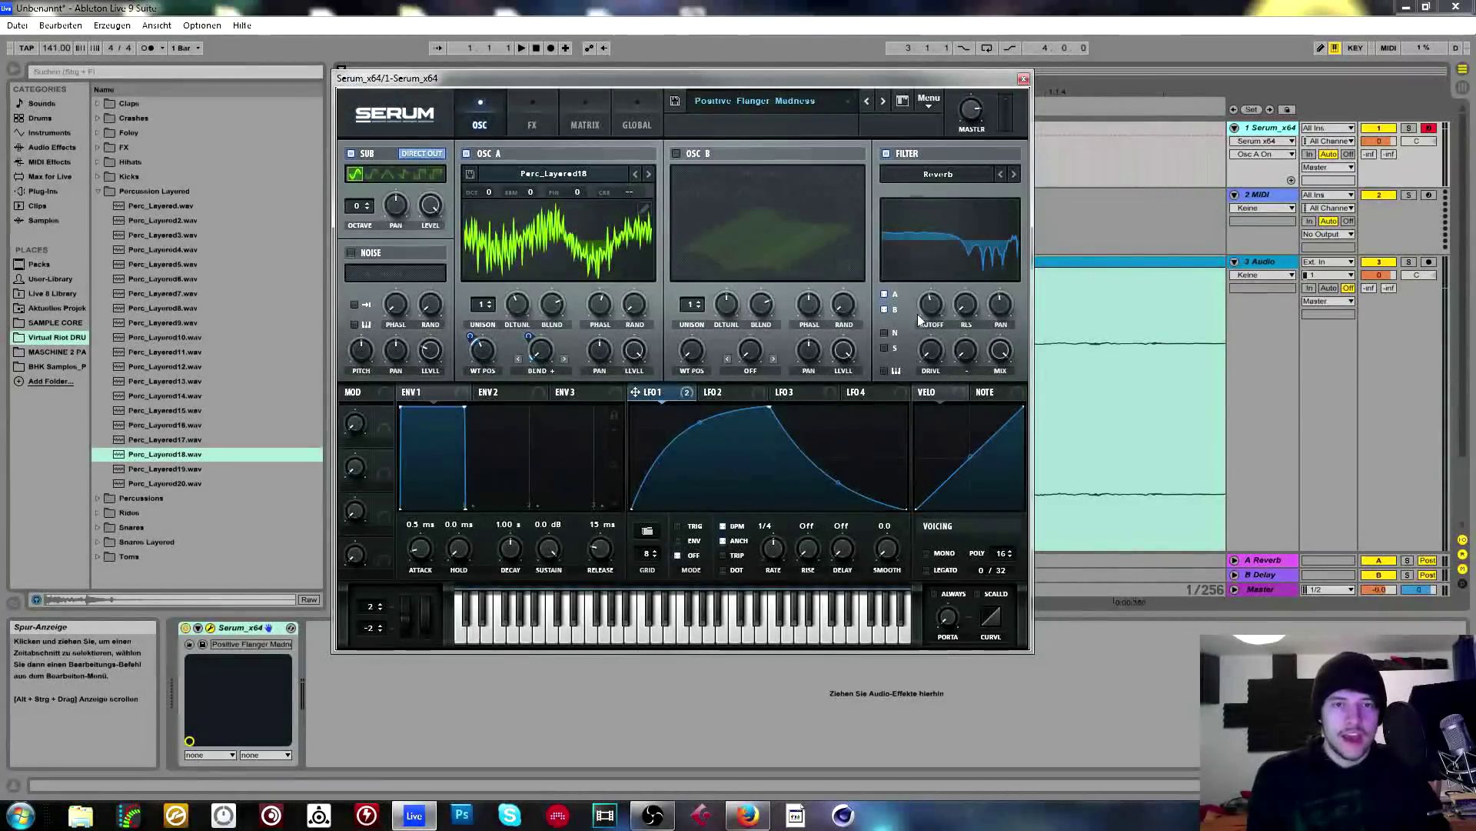
Try the Reverb filter's drive and cutoff on oscillator A and reset its stereo pan control.
left_click_drag(925, 363, 922, 339)
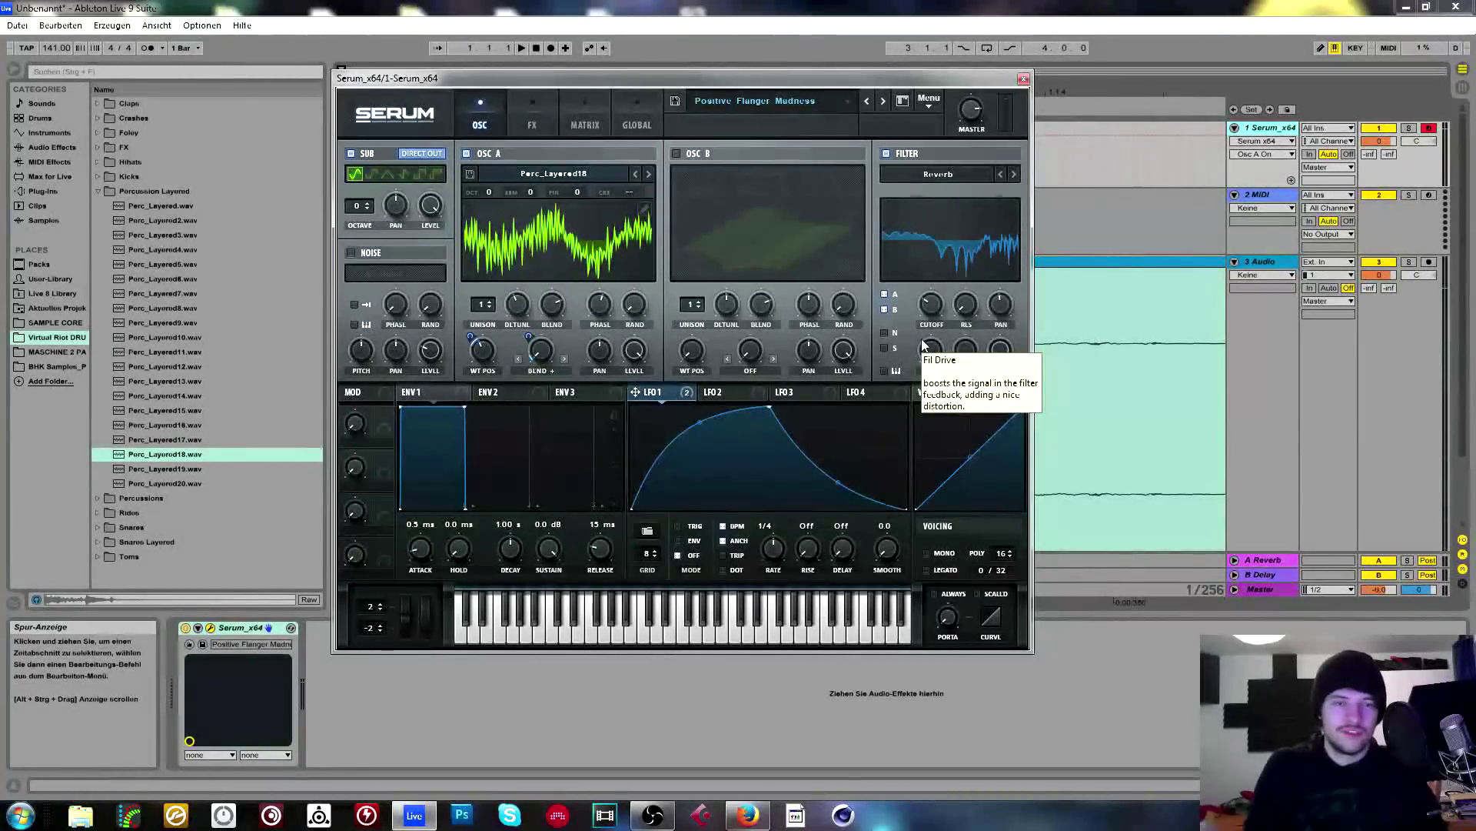
mouse_move(930, 308)
left_mouse_down()
mouse_move(935, 344)
mouse_move(959, 194)
mouse_move(943, 329)
left_mouse_up()
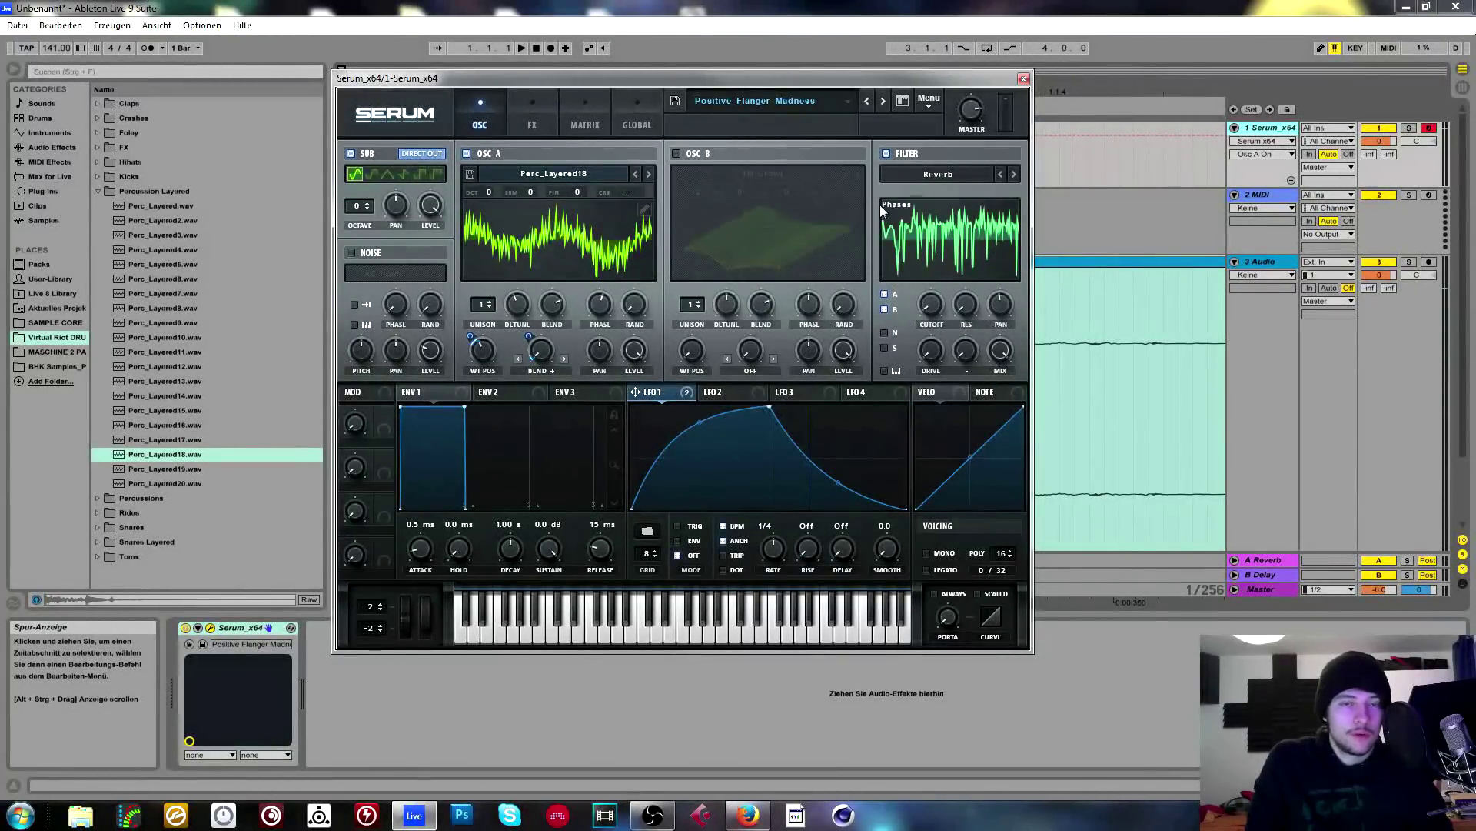
left_click_drag(932, 306, 939, 276)
right_click(999, 299)
left_click(991, 269)
right_click(1000, 303)
left_click(1052, 390)
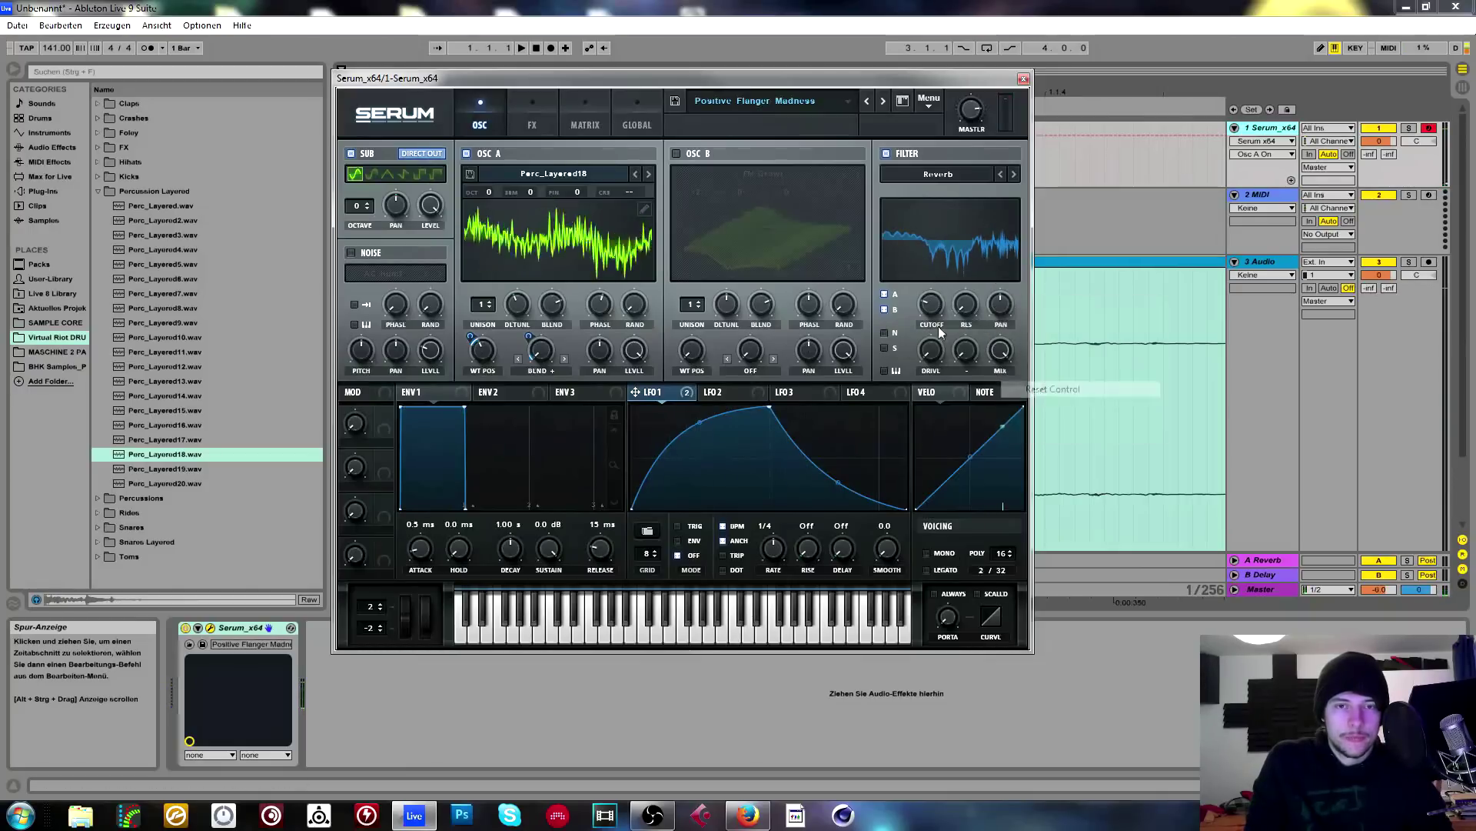
Sweep the Reverb filter's cutoff up and down while trying its resonance and stereo pan offset.
left_click_drag(965, 313, 950, 252)
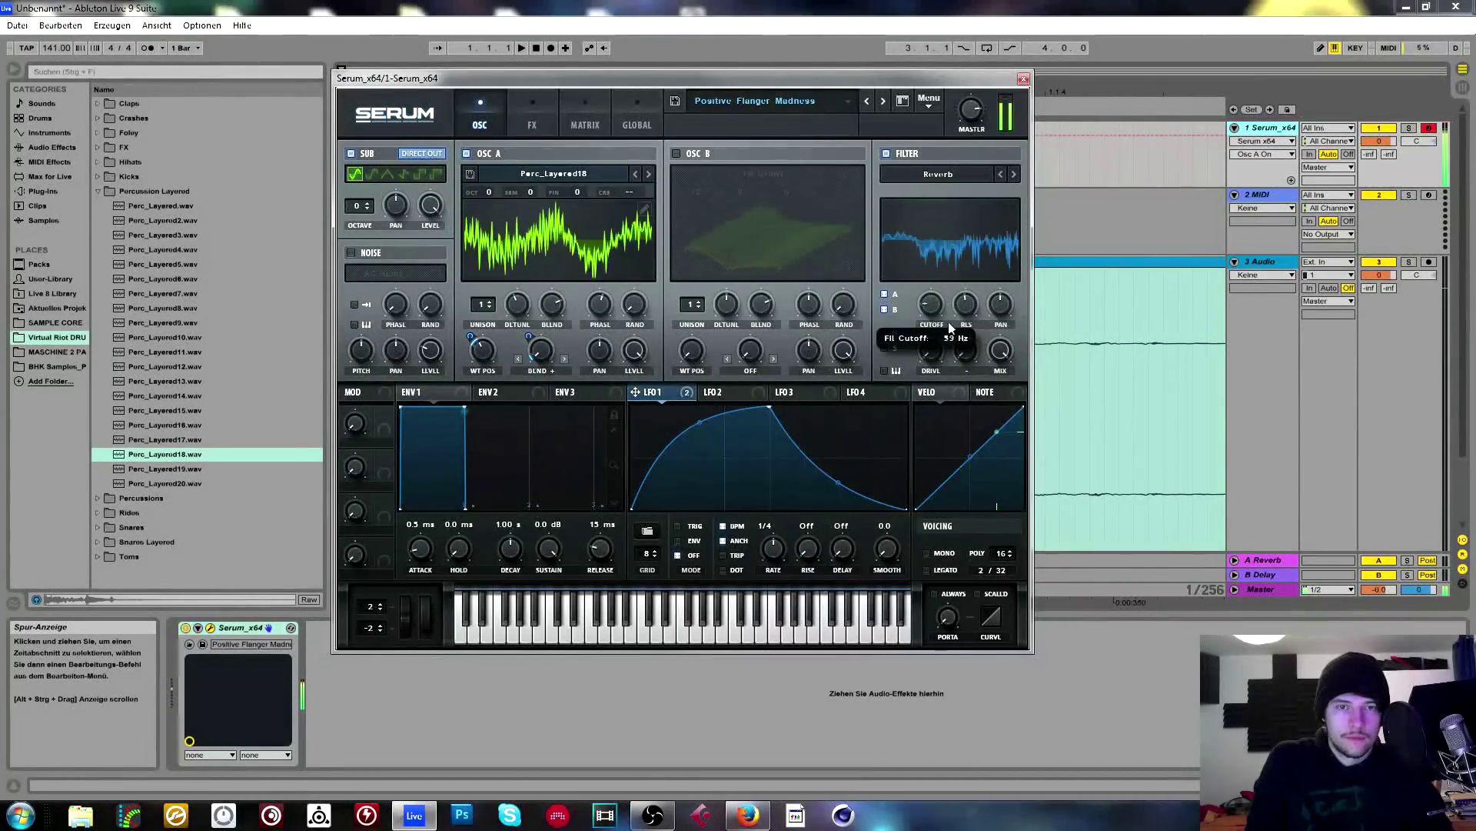
left_click(949, 208)
left_click_drag(934, 306, 970, 328)
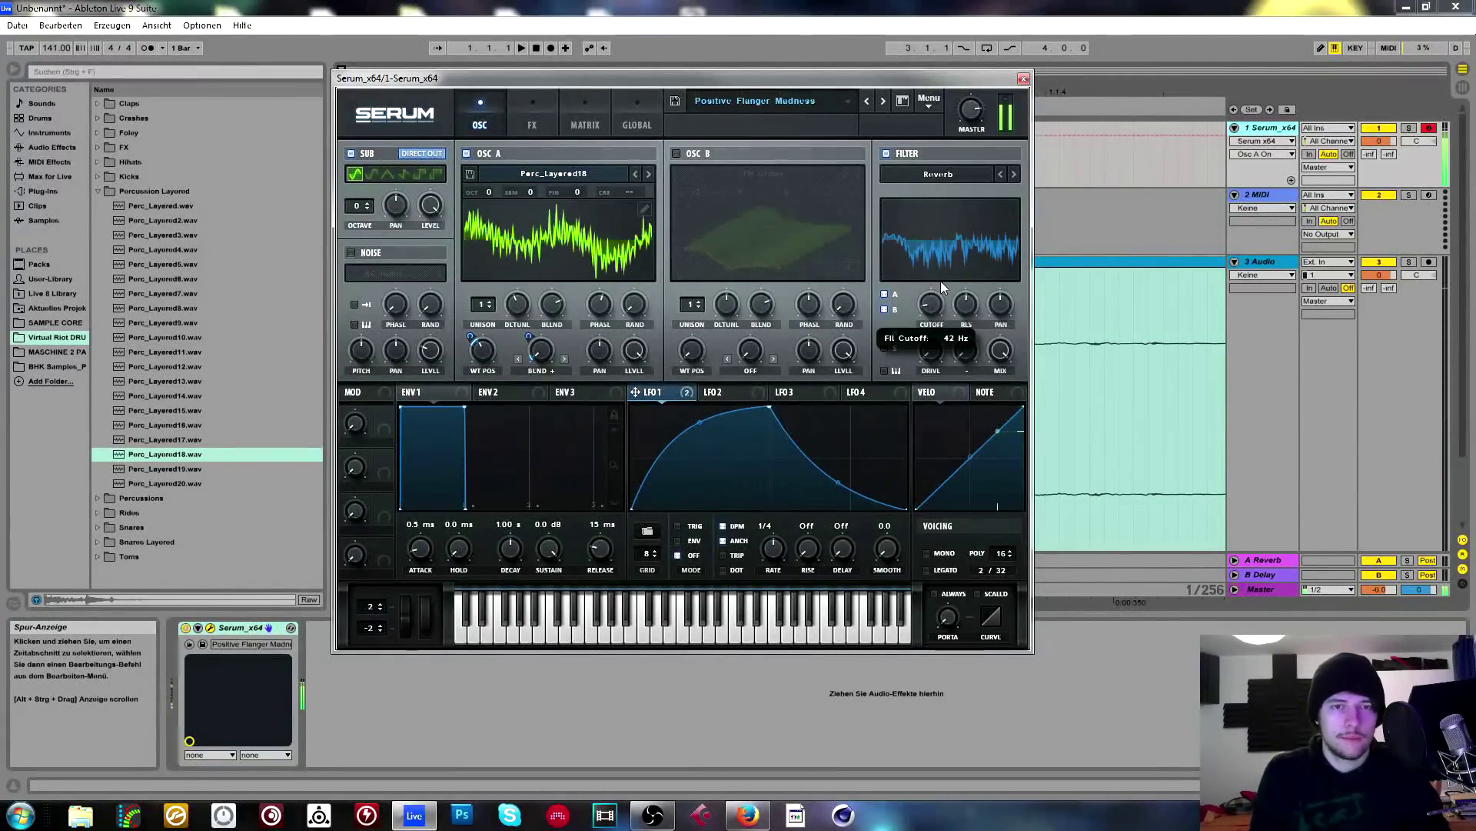
left_click_drag(932, 306, 921, 293)
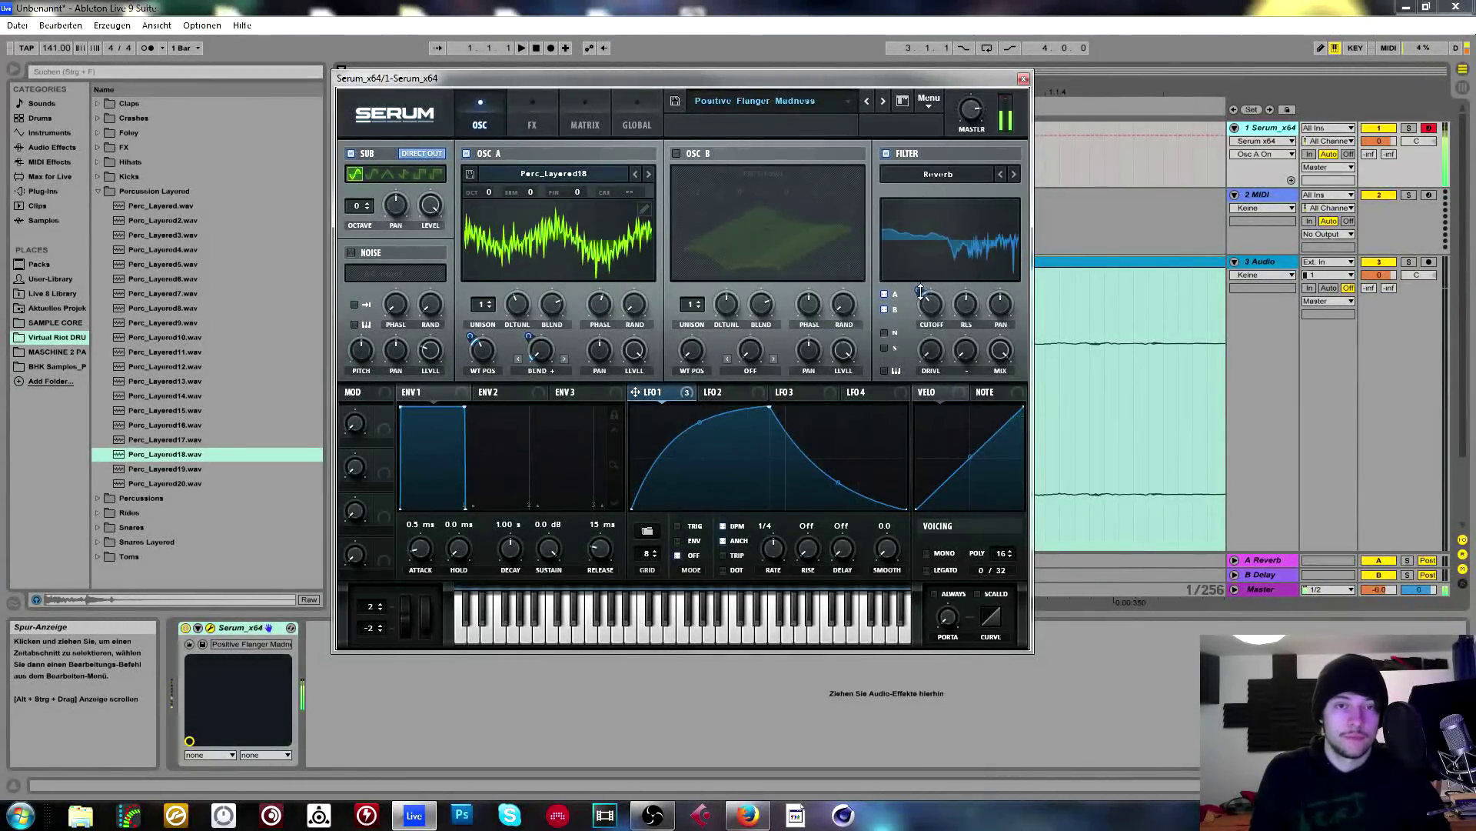
right_click(932, 311)
left_click(939, 315)
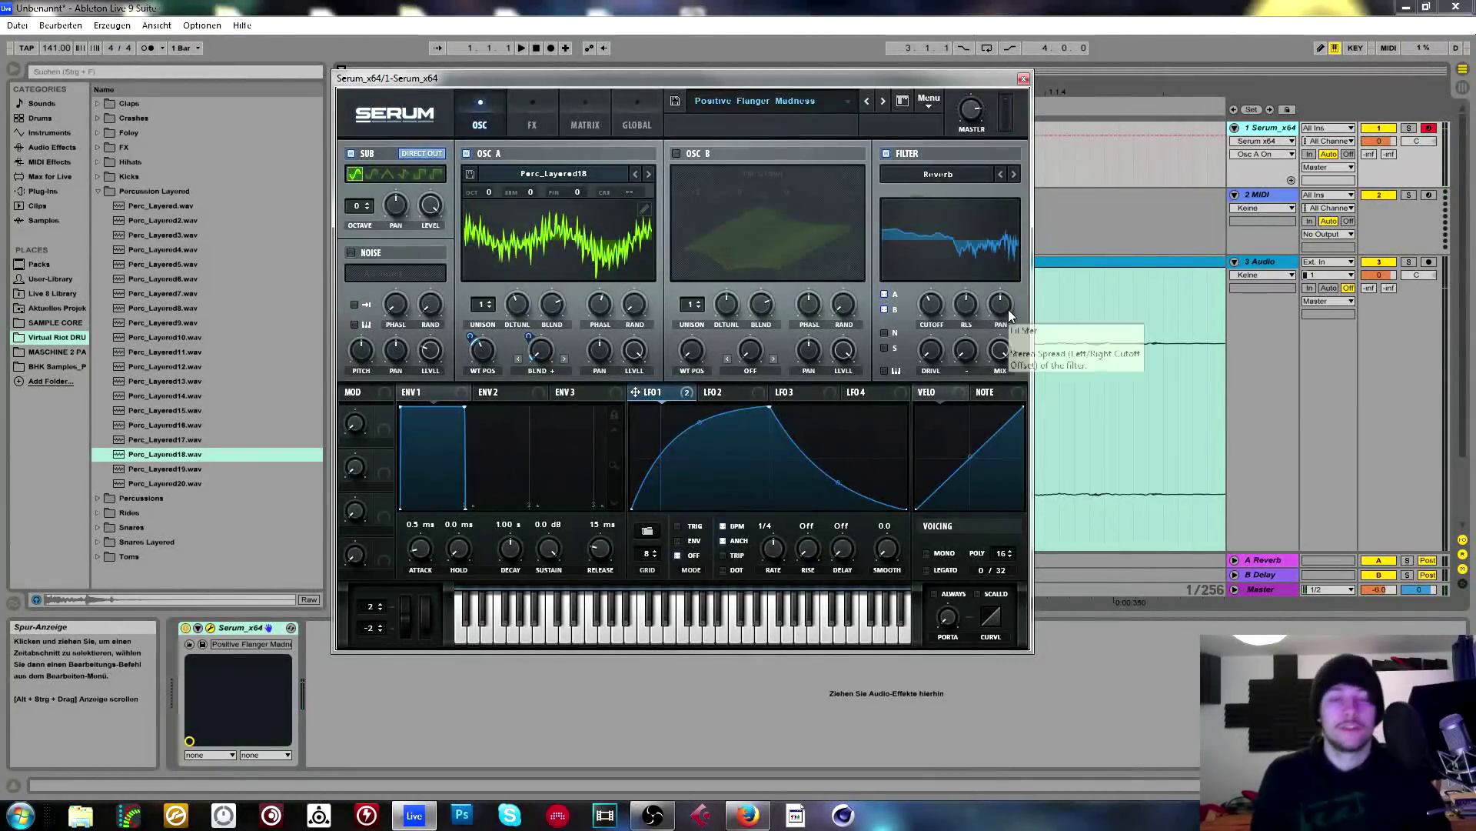
left_click_drag(1008, 309, 1001, 283)
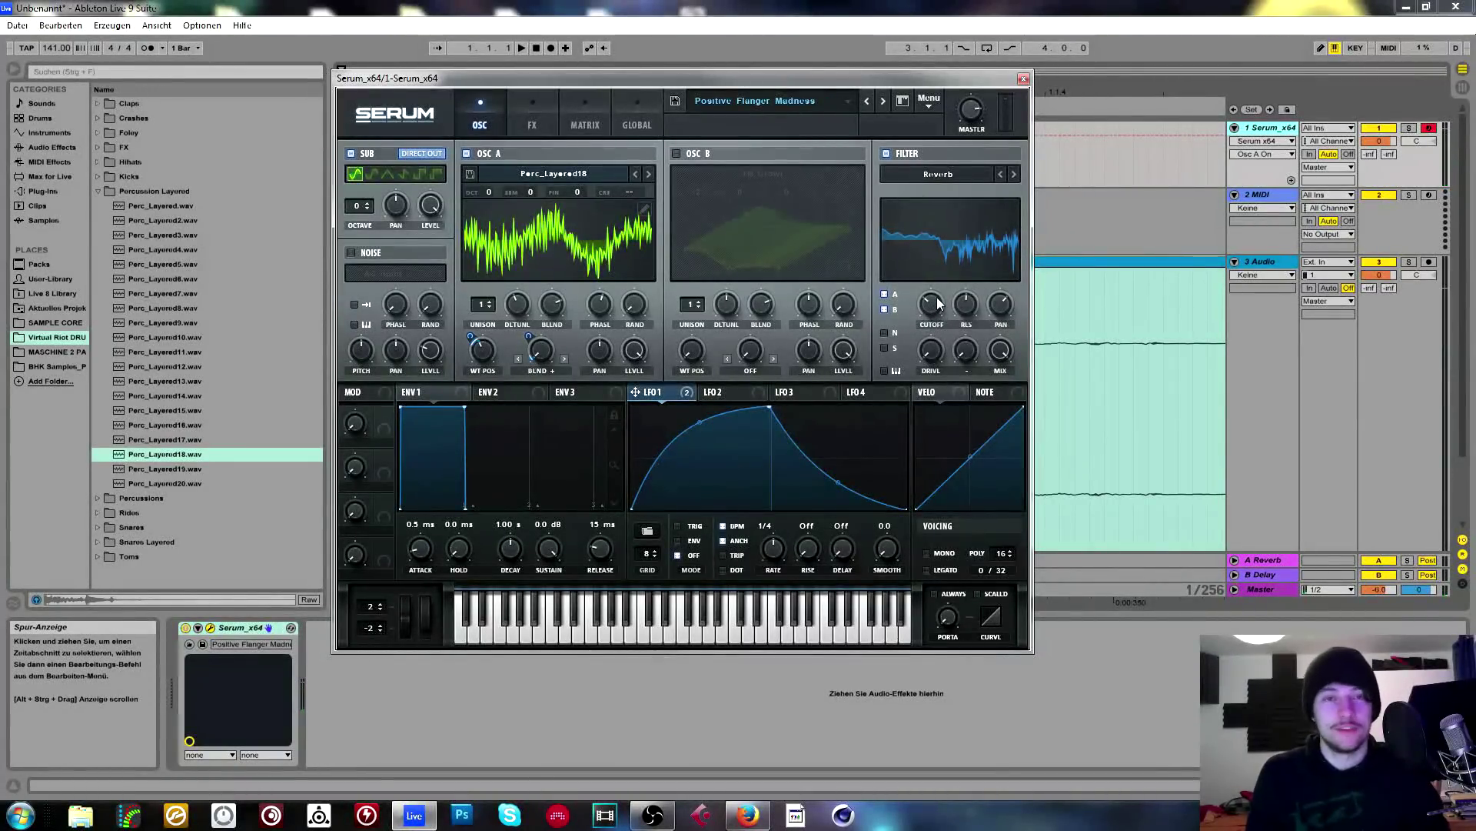
left_click_drag(936, 306, 951, 216)
Change the filter type to Formant-I from the Misc category and sweep its cutoff.
left_click(969, 168)
mouse_move(965, 241)
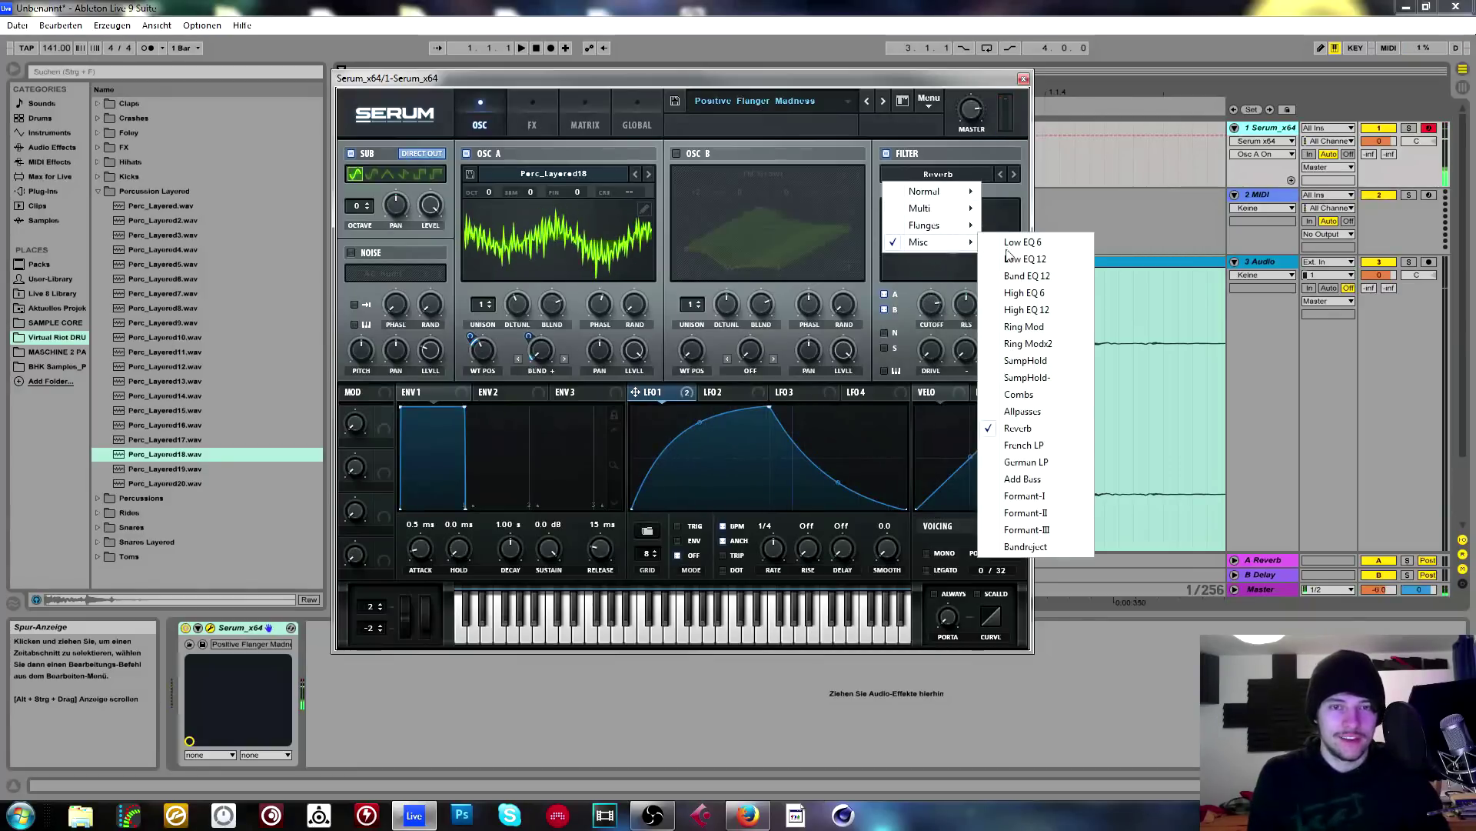
left_click(1025, 495)
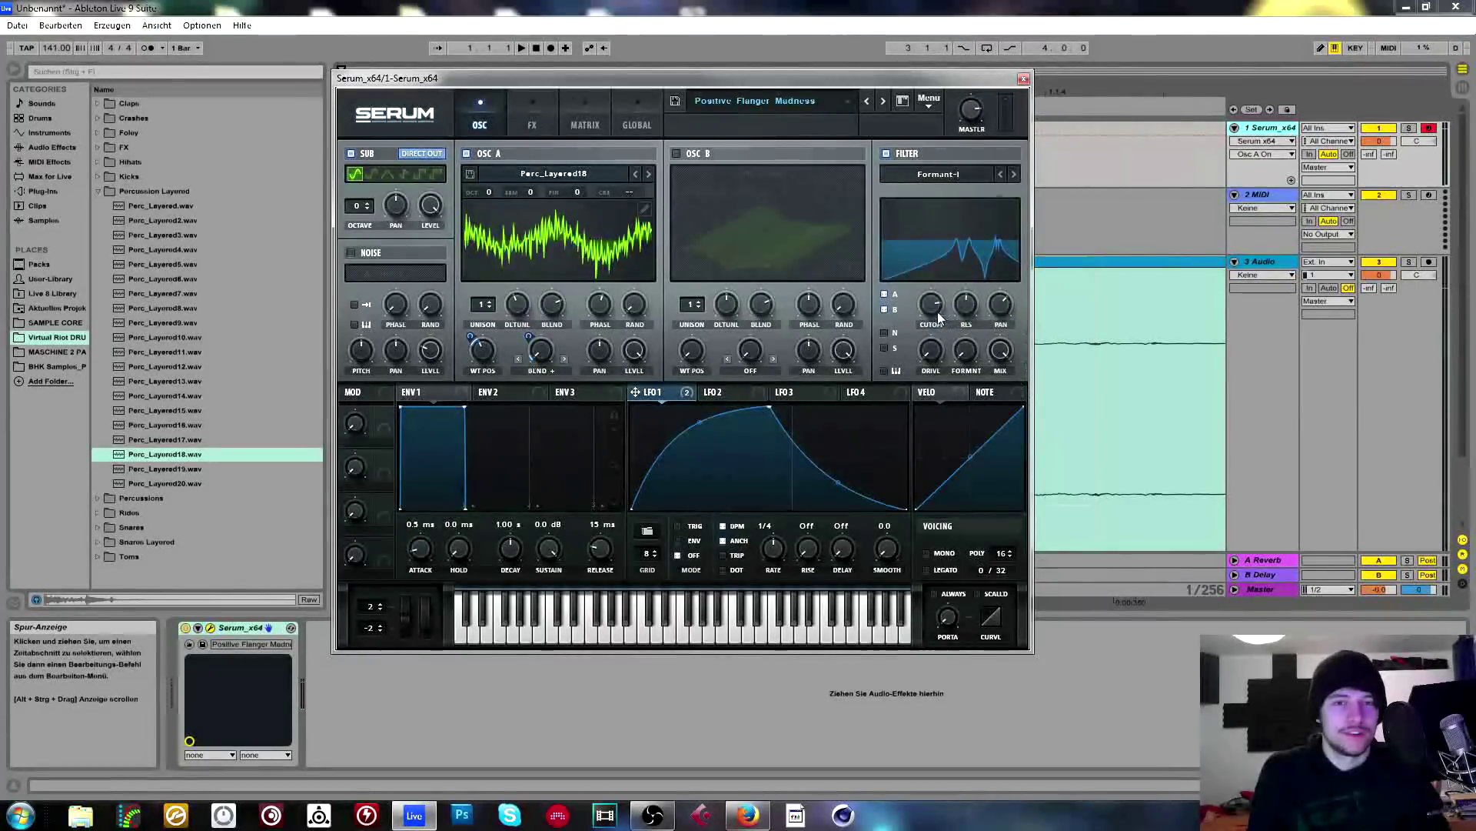
left_click_drag(950, 302, 941, 412)
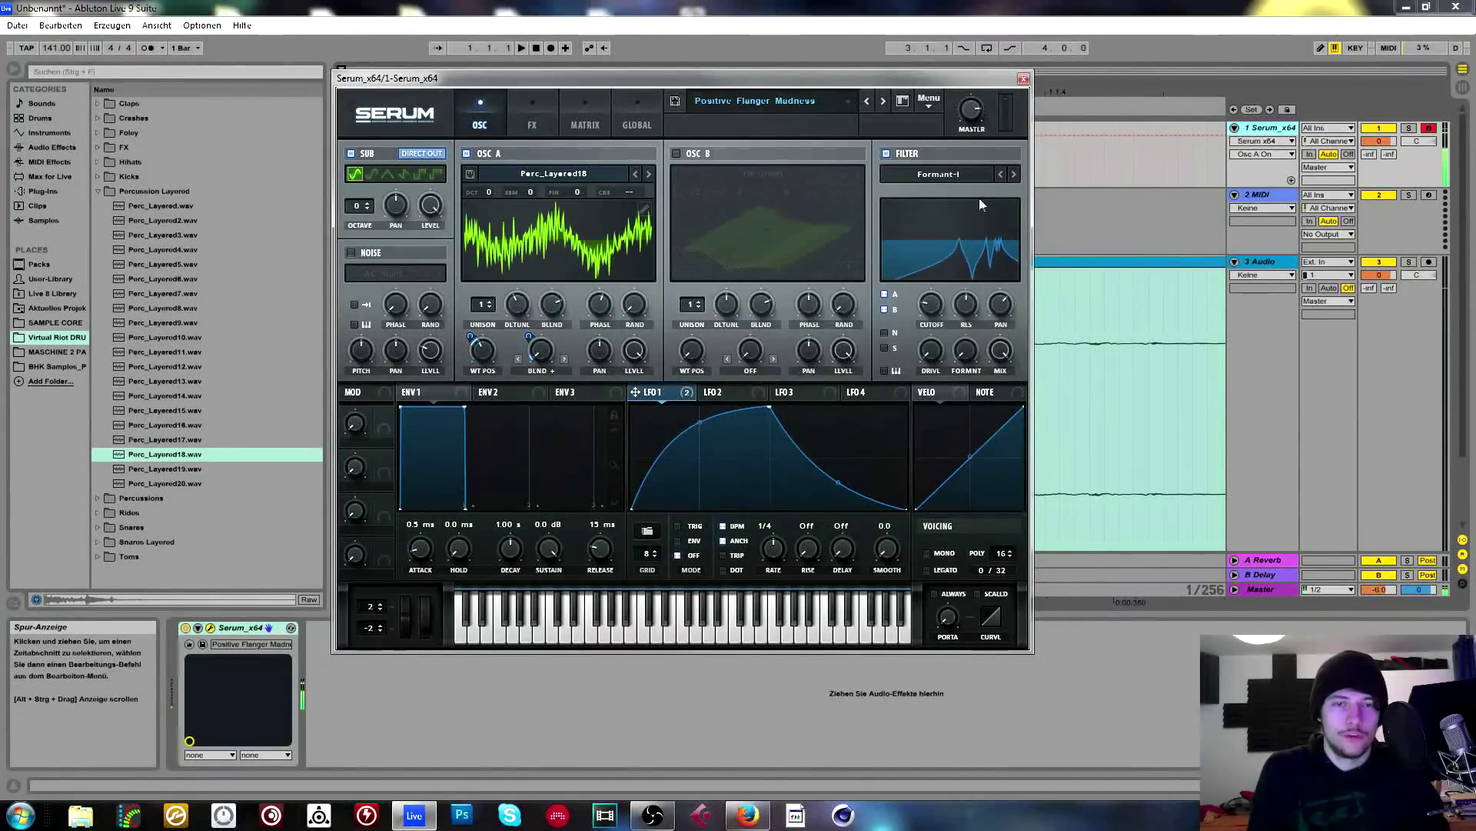
Step the filter type through Formant-II to Formant-III and try its formant and pan controls.
left_click(1016, 173)
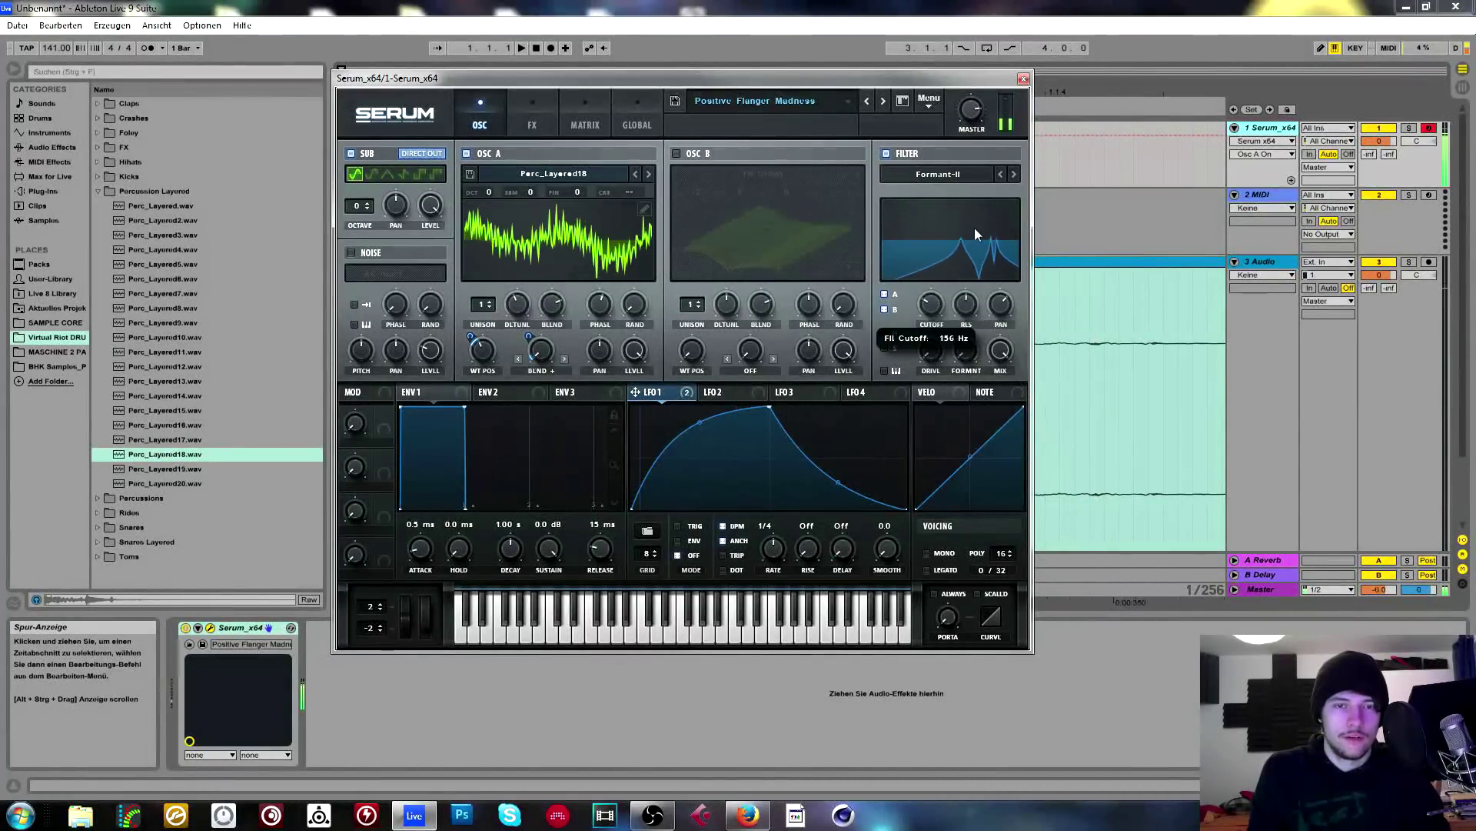
left_click(1013, 175)
left_click_drag(967, 350, 975, 280)
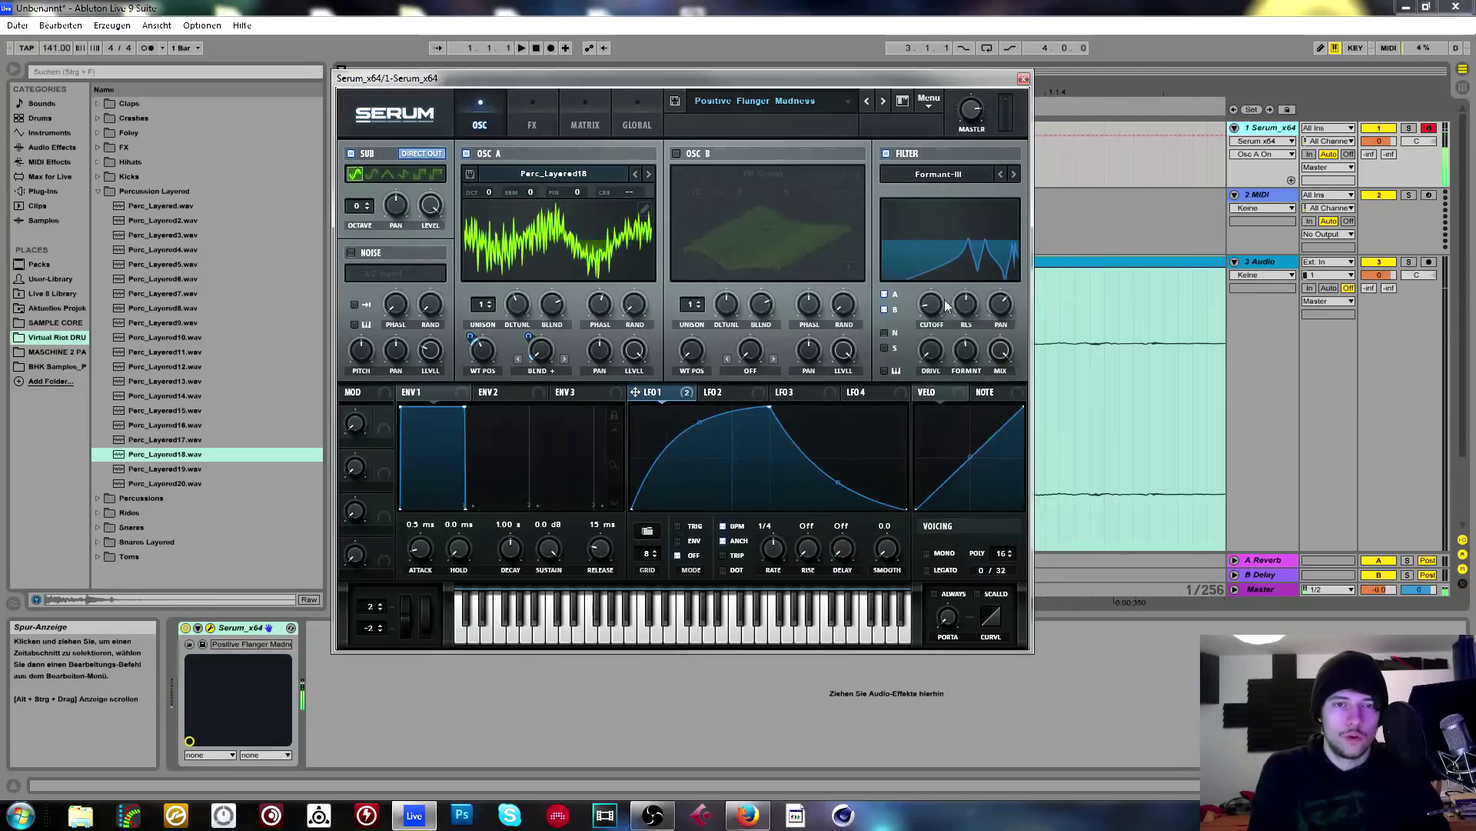
left_click_drag(966, 346, 968, 361)
left_click_drag(1000, 302, 952, 263)
Swap oscillator A for oscillator B, load the Analog Basic Shapes wavetable into it, and sweep the filter cutoff.
left_click(466, 154)
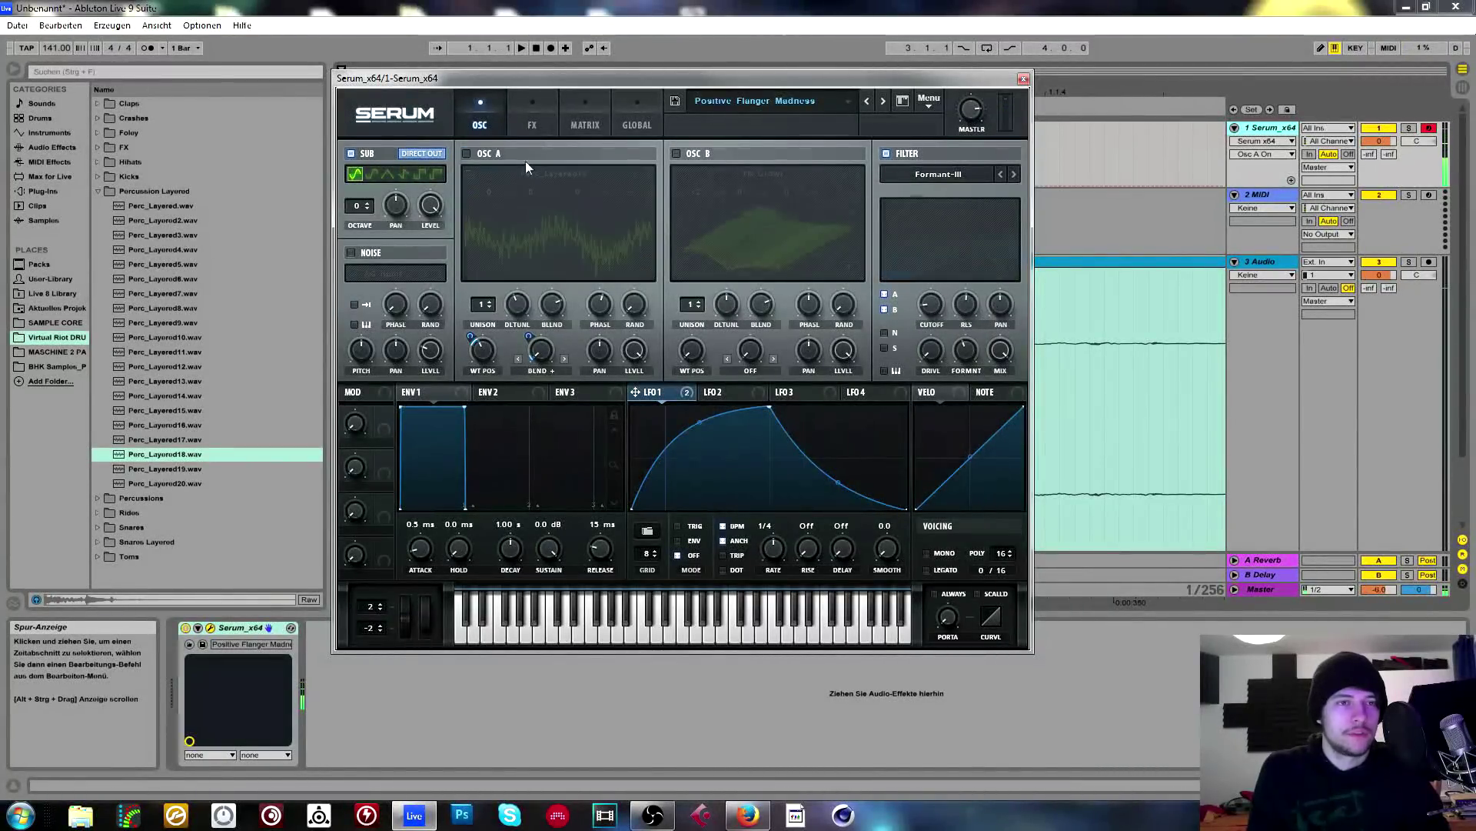
left_click(677, 154)
left_click(729, 175)
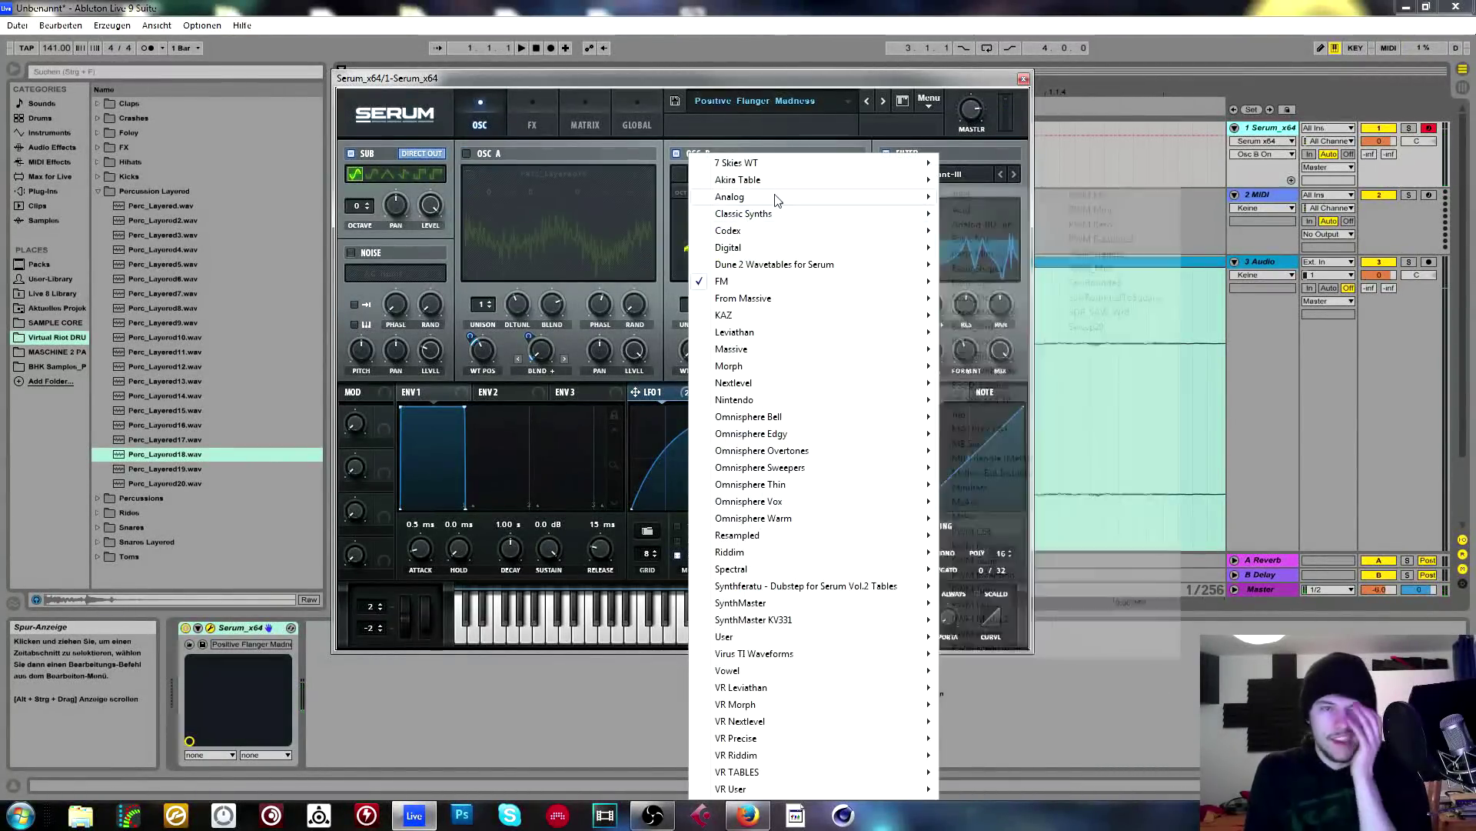
mouse_move(782, 197)
left_click(977, 268)
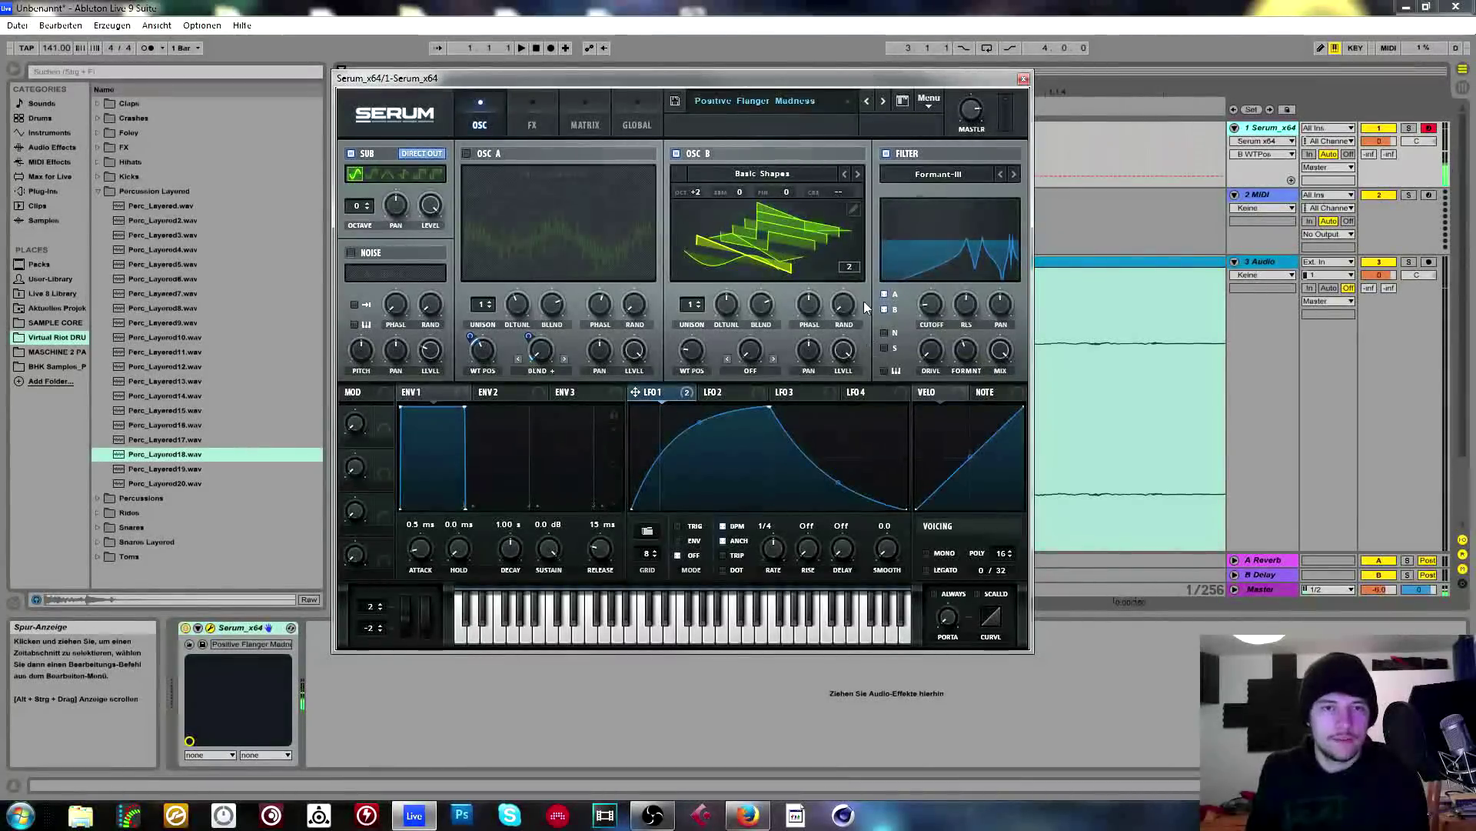
left_click_drag(938, 308, 944, 284)
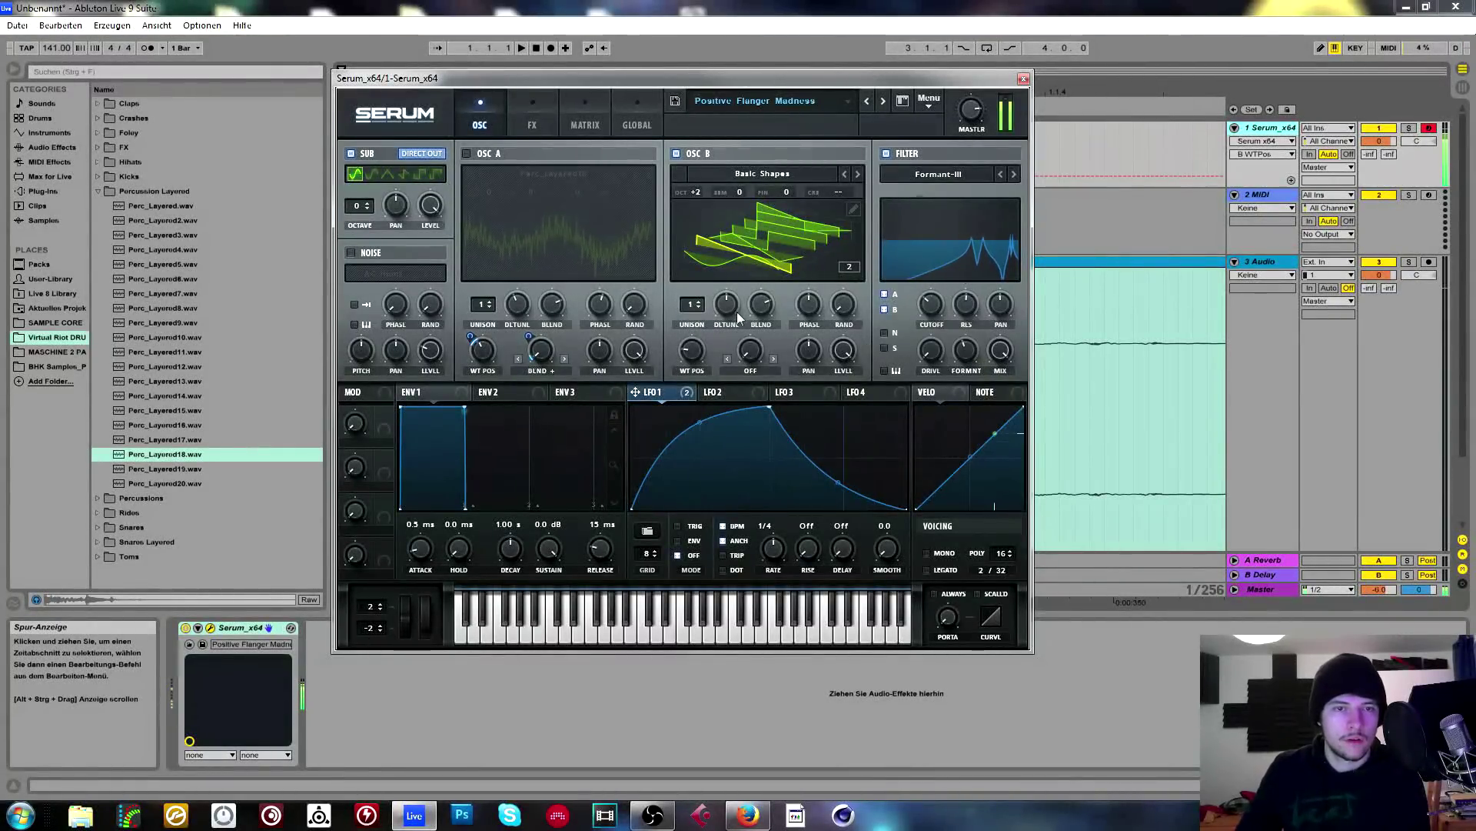
Turn off the sub oscillator and reset oscillator B's octave to 0, testing the filter cutoff.
left_click(352, 153)
double_click(696, 194)
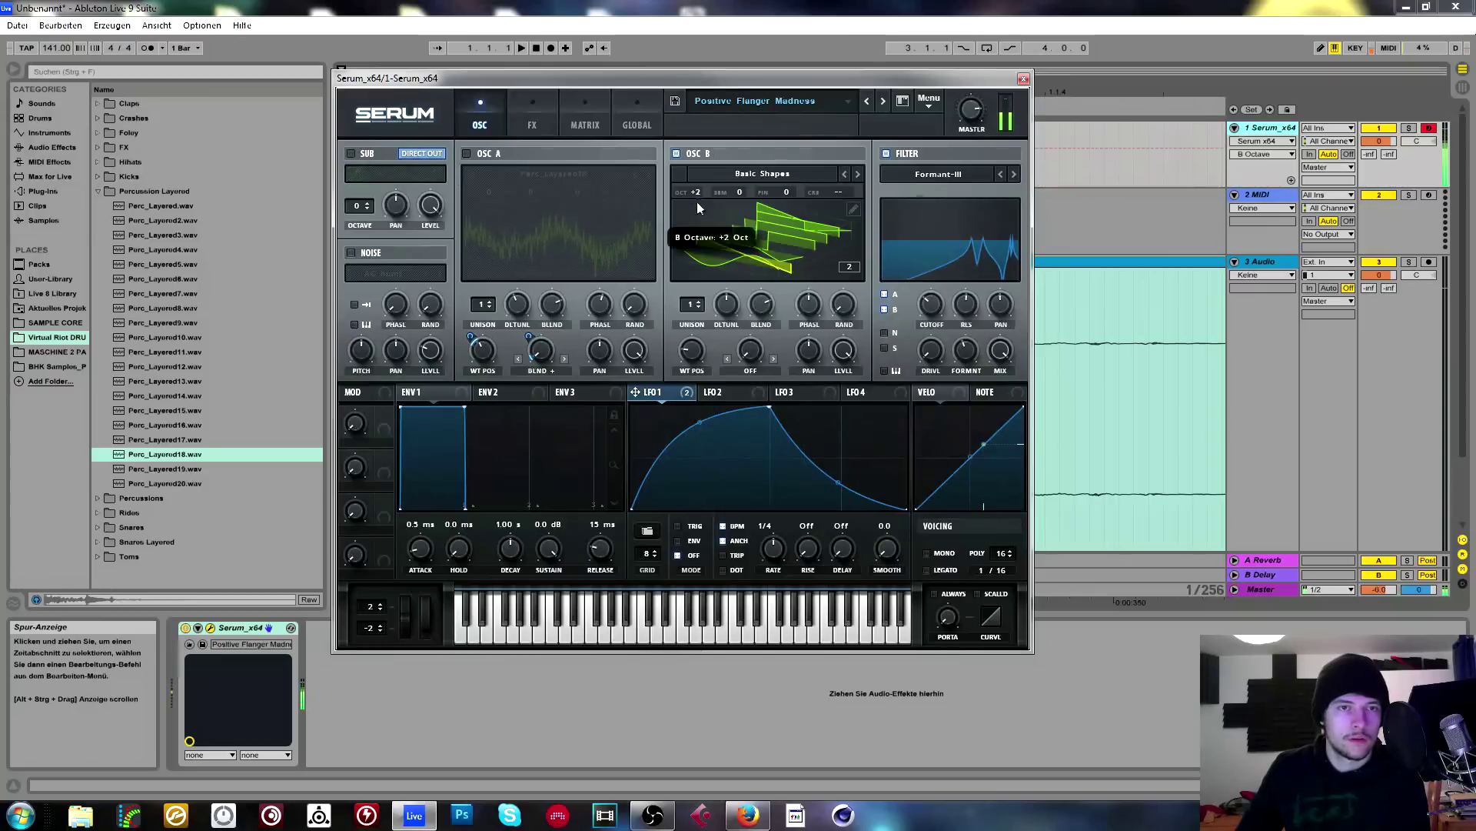
left_click_drag(932, 309, 934, 323)
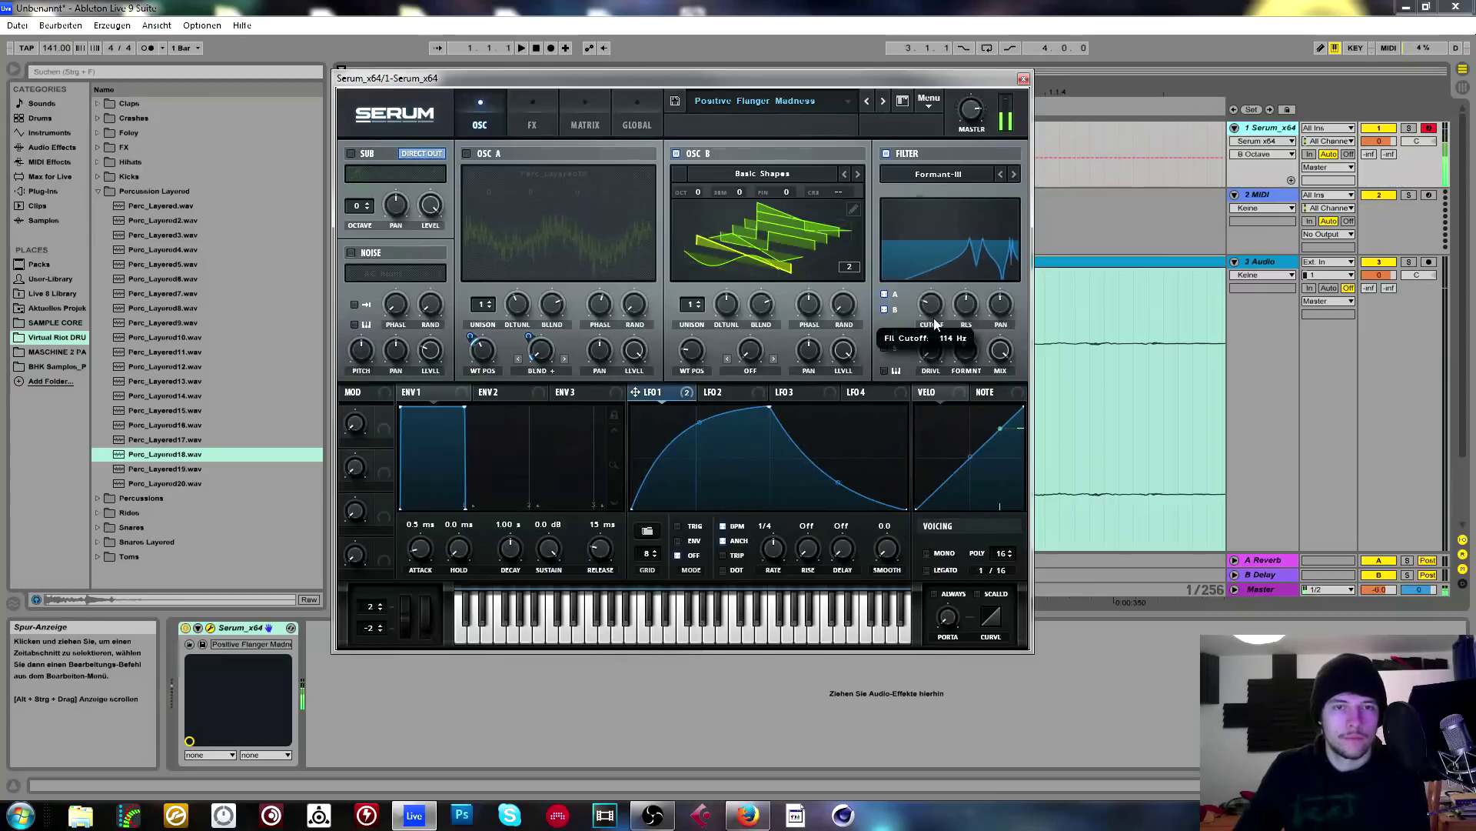
Step the filter type back to Formant-I and sweep its cutoff with oscillator B.
left_click(1000, 174)
left_click(999, 173)
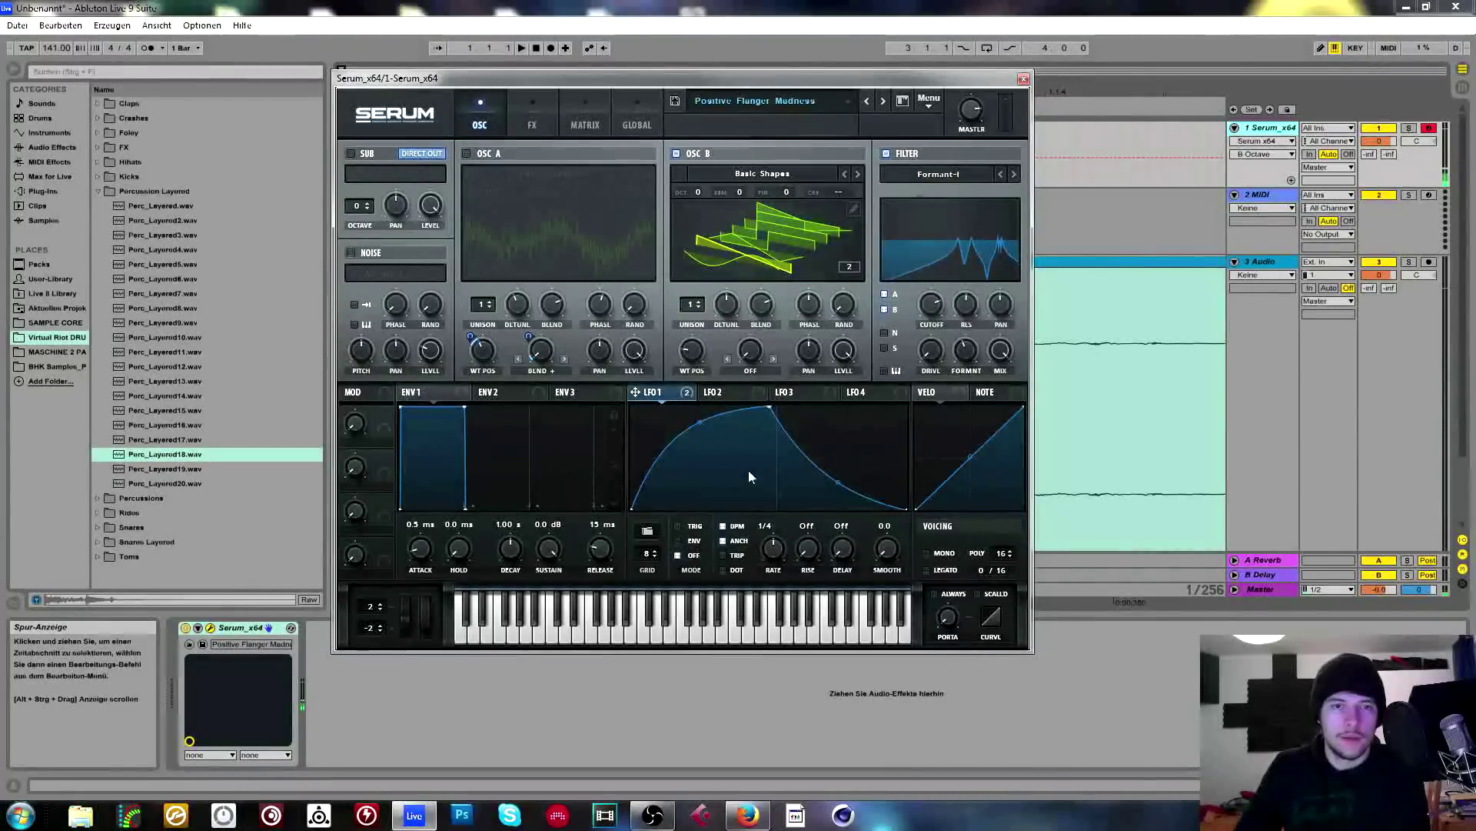
left_click_drag(921, 405, 934, 318)
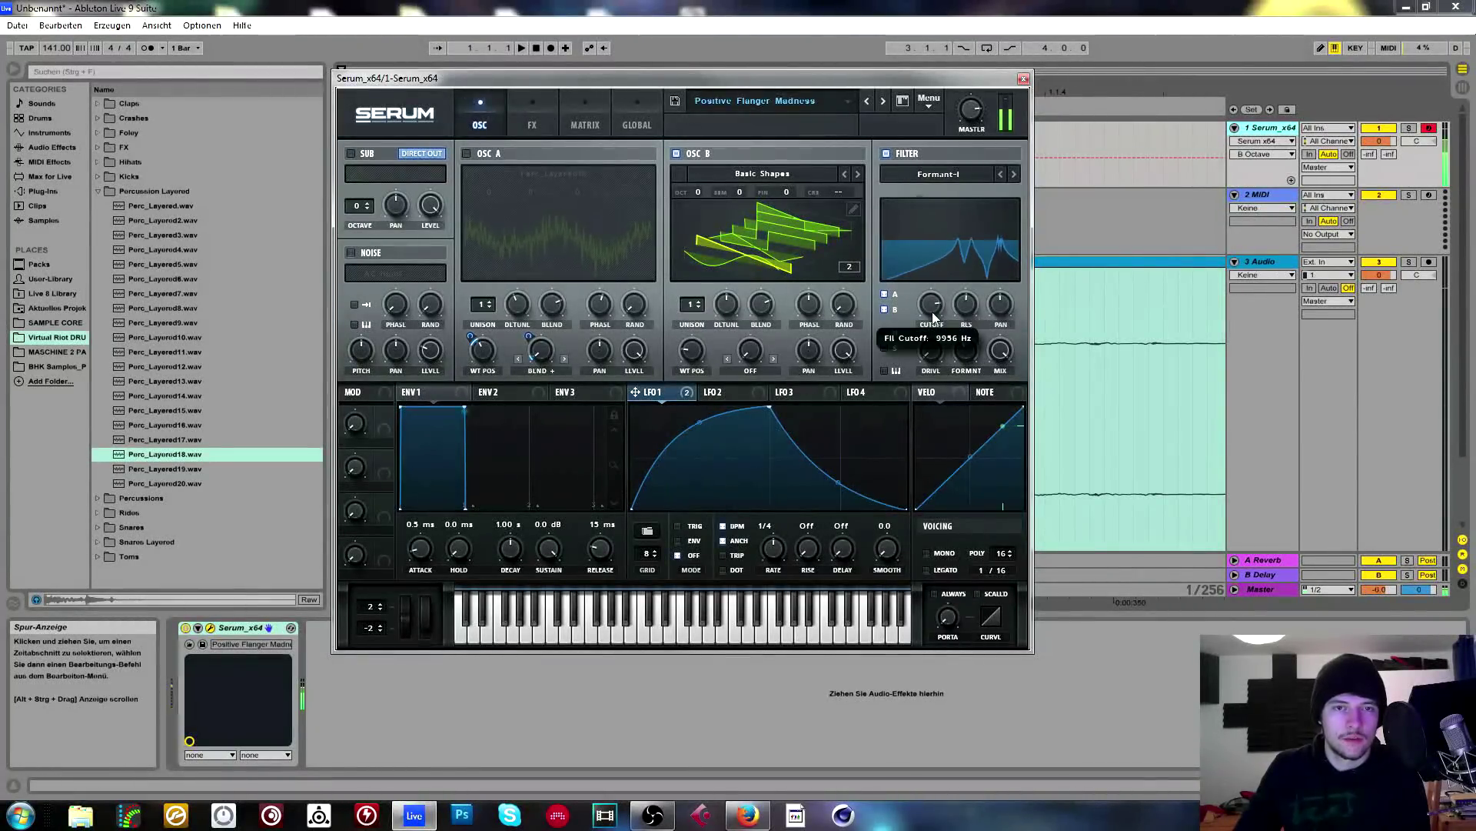
Assign LFO 2 to modulate the filter cutoff and set the LFO rate to one bar.
left_click(720, 393)
left_click_drag(929, 307, 930, 308)
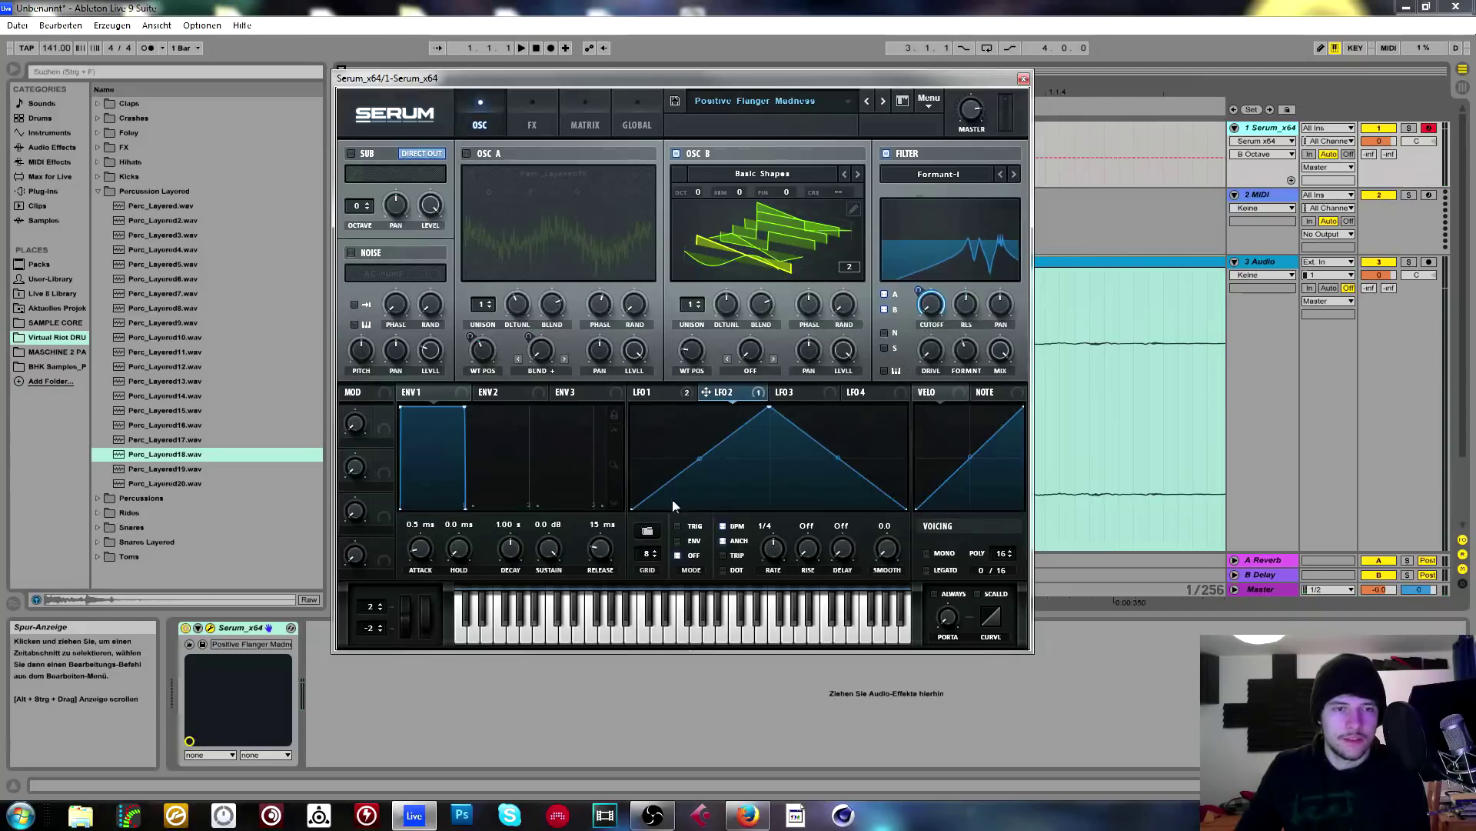
left_click_drag(772, 547, 772, 568)
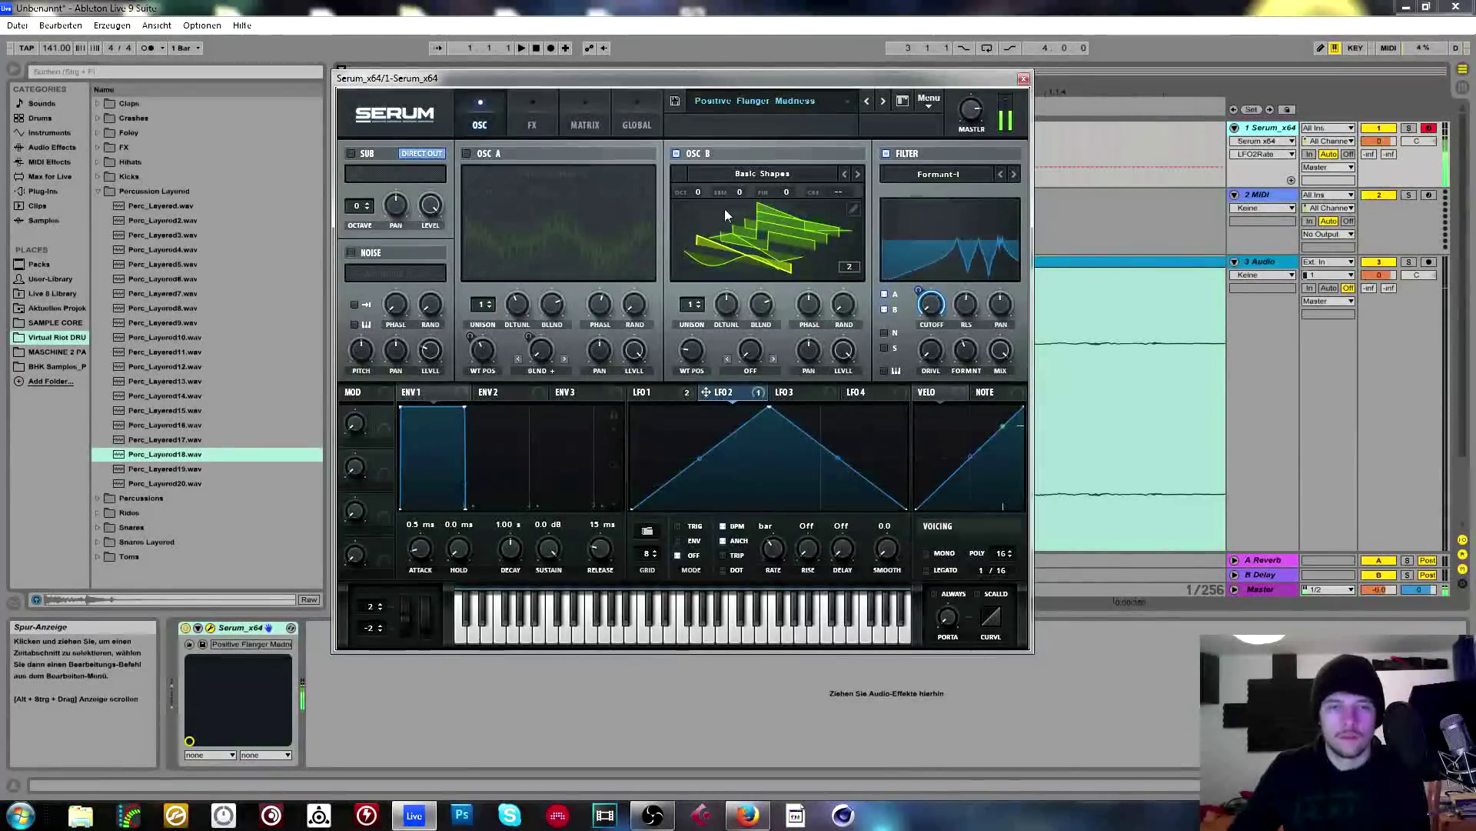
Enable the Distortion effect and raise its drive to about 78%.
left_click(524, 128)
left_click(512, 122)
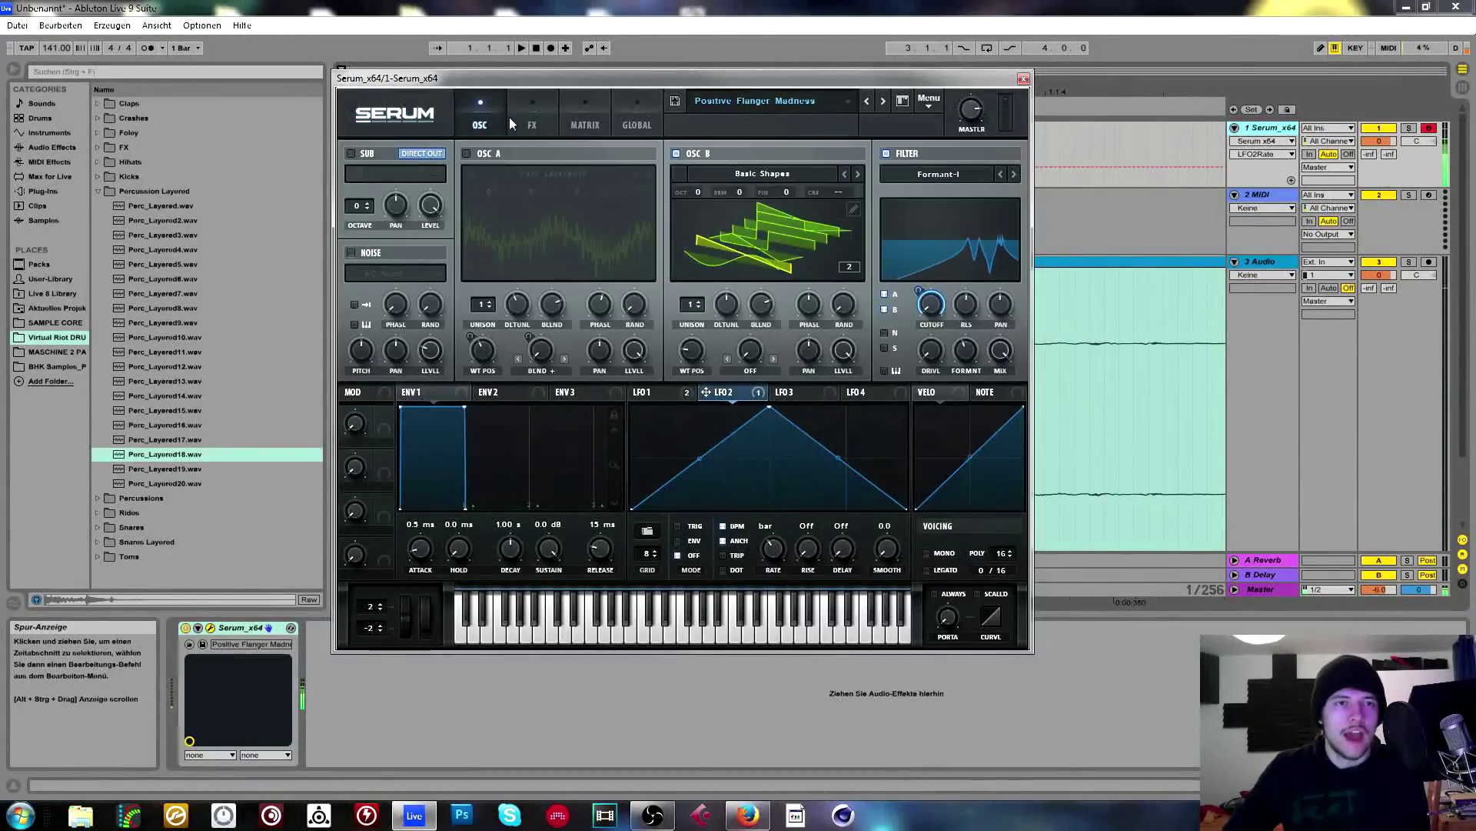
left_click(533, 115)
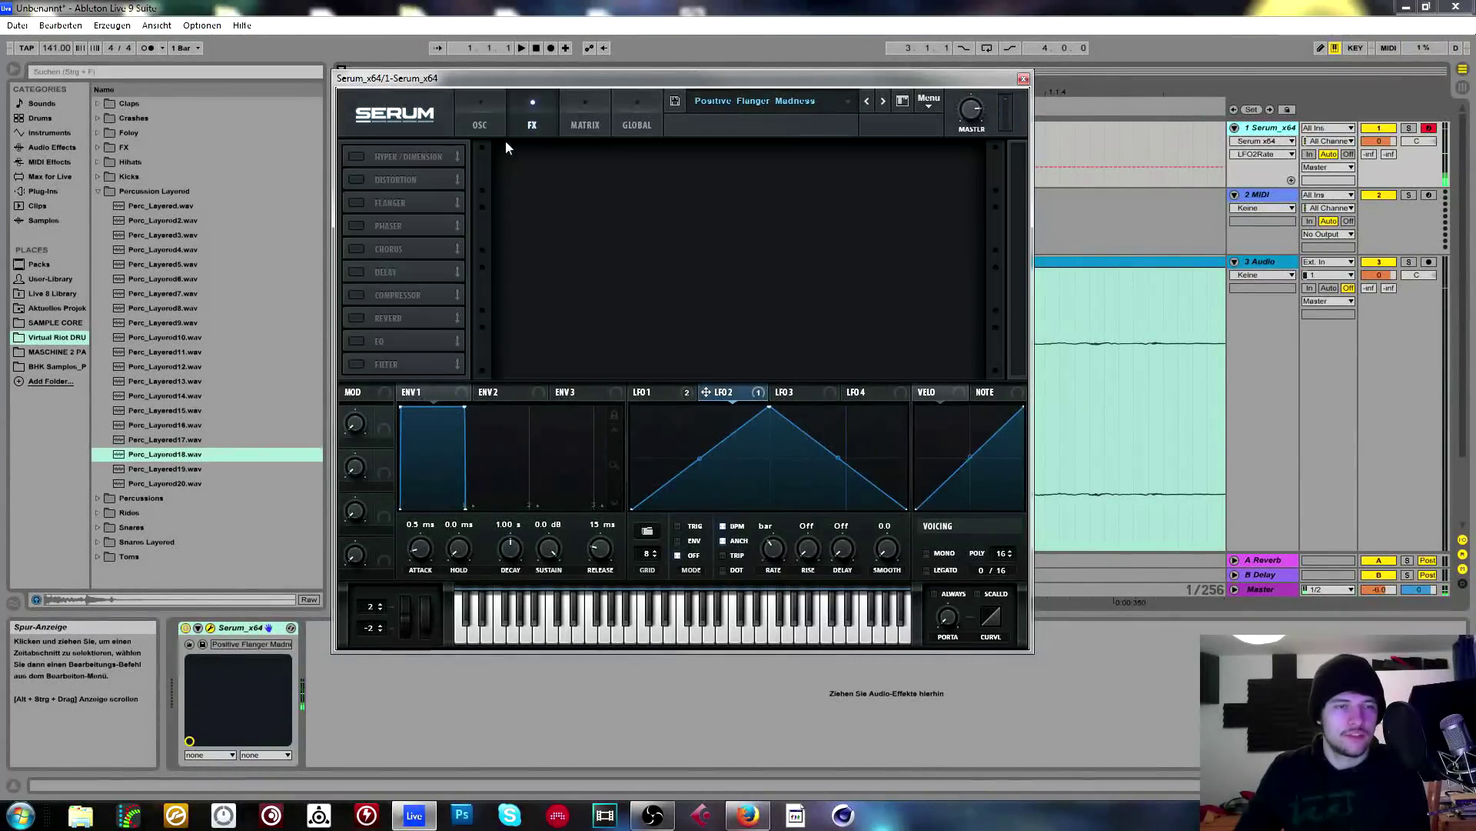
left_click(352, 182)
left_click(846, 163)
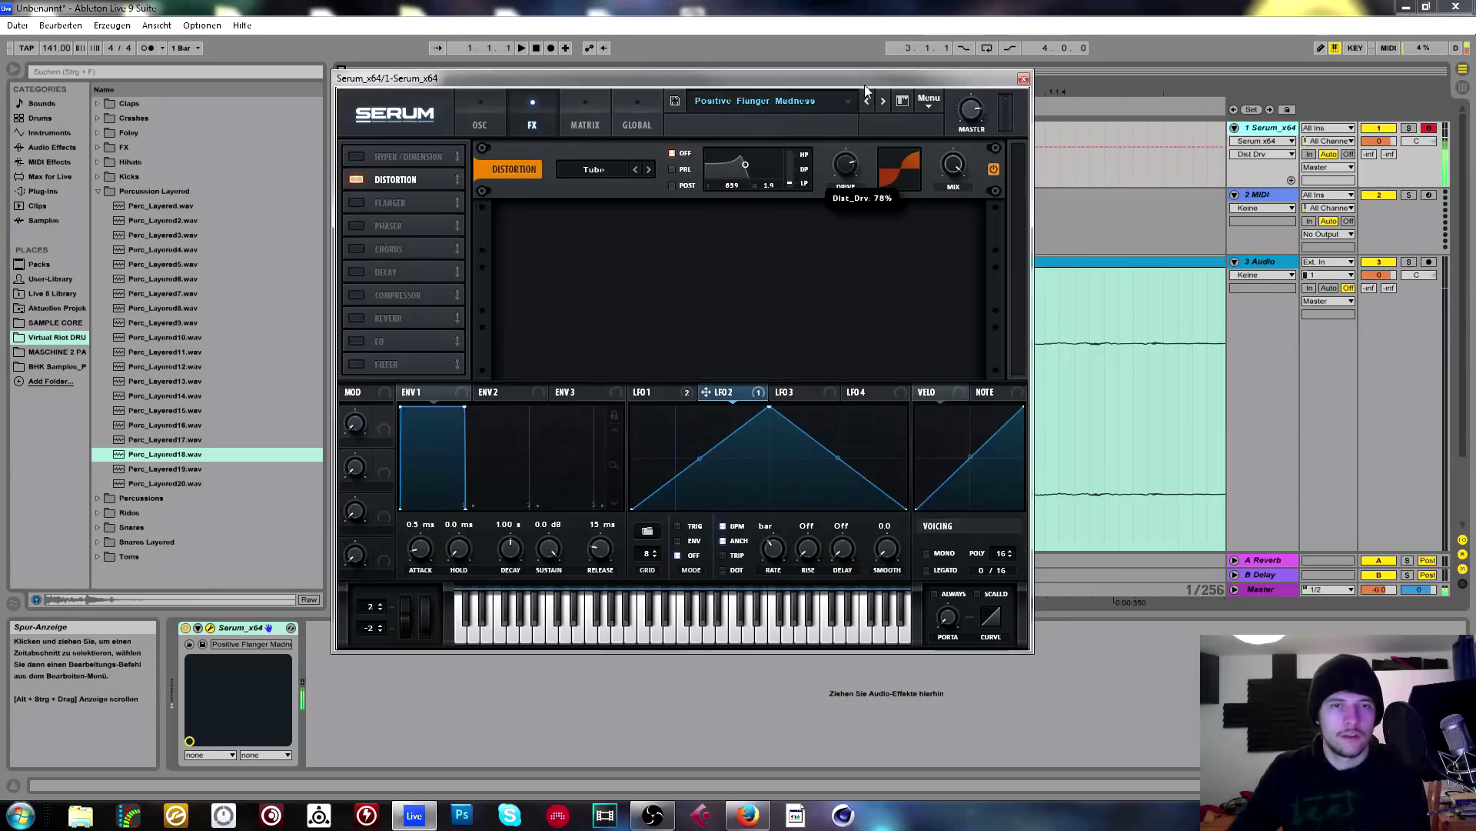
Enable mono legato voicing with 65 ms portamento and adjust the Formant-I filter's formant and drive amounts.
left_click(479, 123)
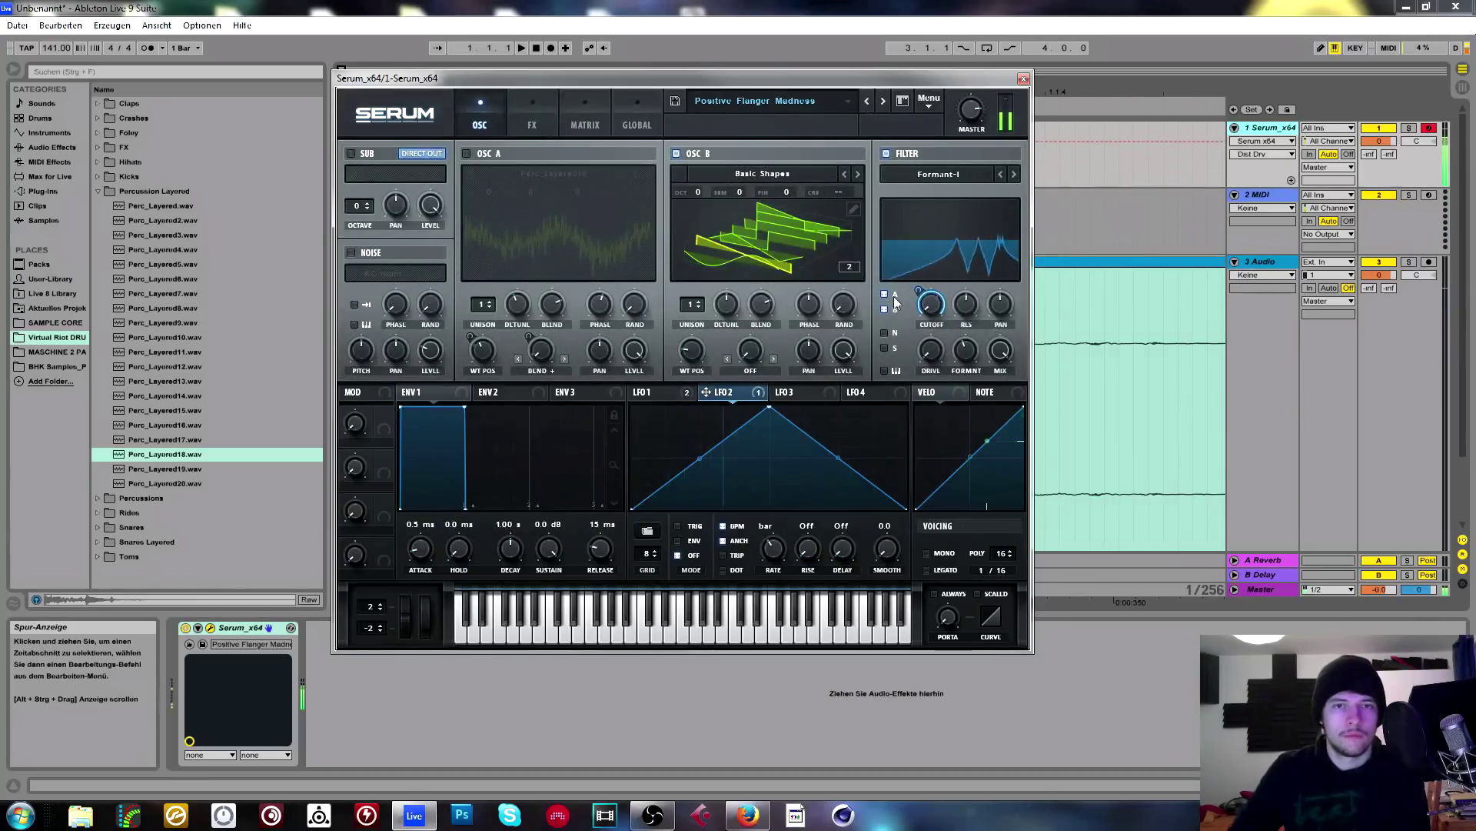
left_click_drag(966, 352, 938, 409)
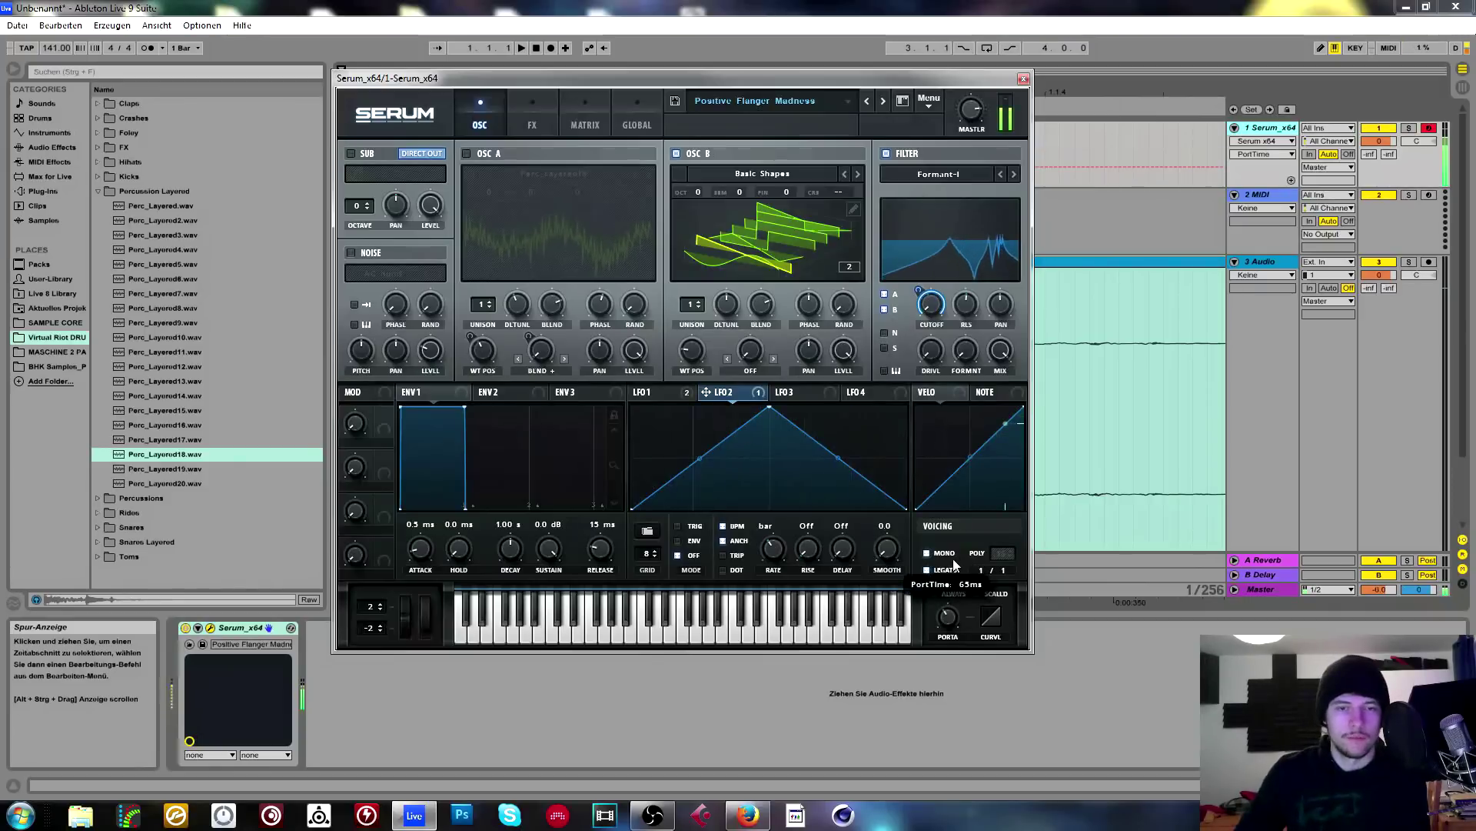
mouse_move(932, 356)
left_mouse_down()
mouse_move(946, 279)
mouse_move(931, 342)
left_mouse_up()
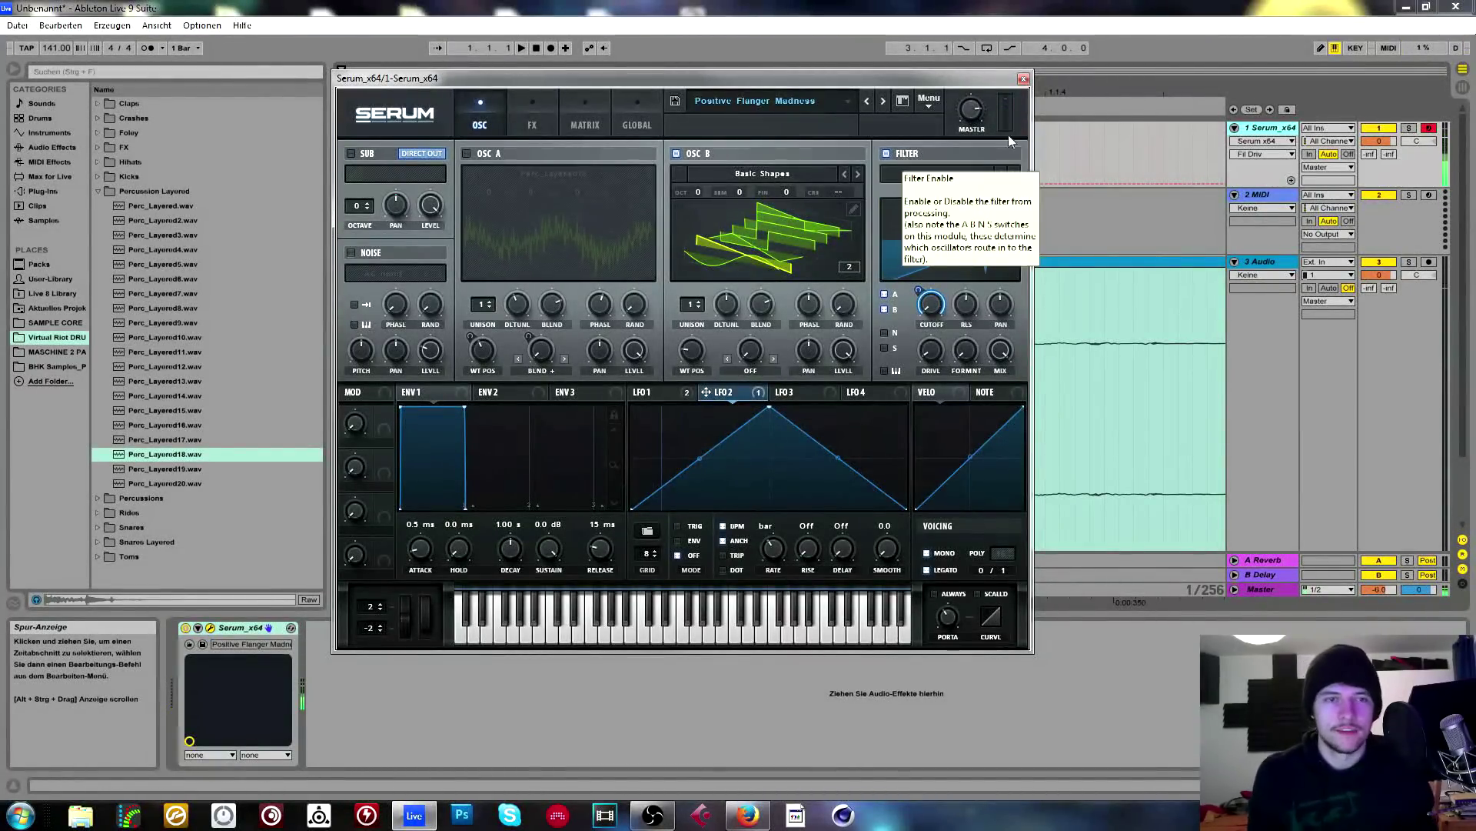
Move oscillator B's wavetable position to frame 4 and change the filter type to the Misc type Bandreject.
left_click_drag(691, 350, 703, 312)
left_click(938, 181)
mouse_move(935, 241)
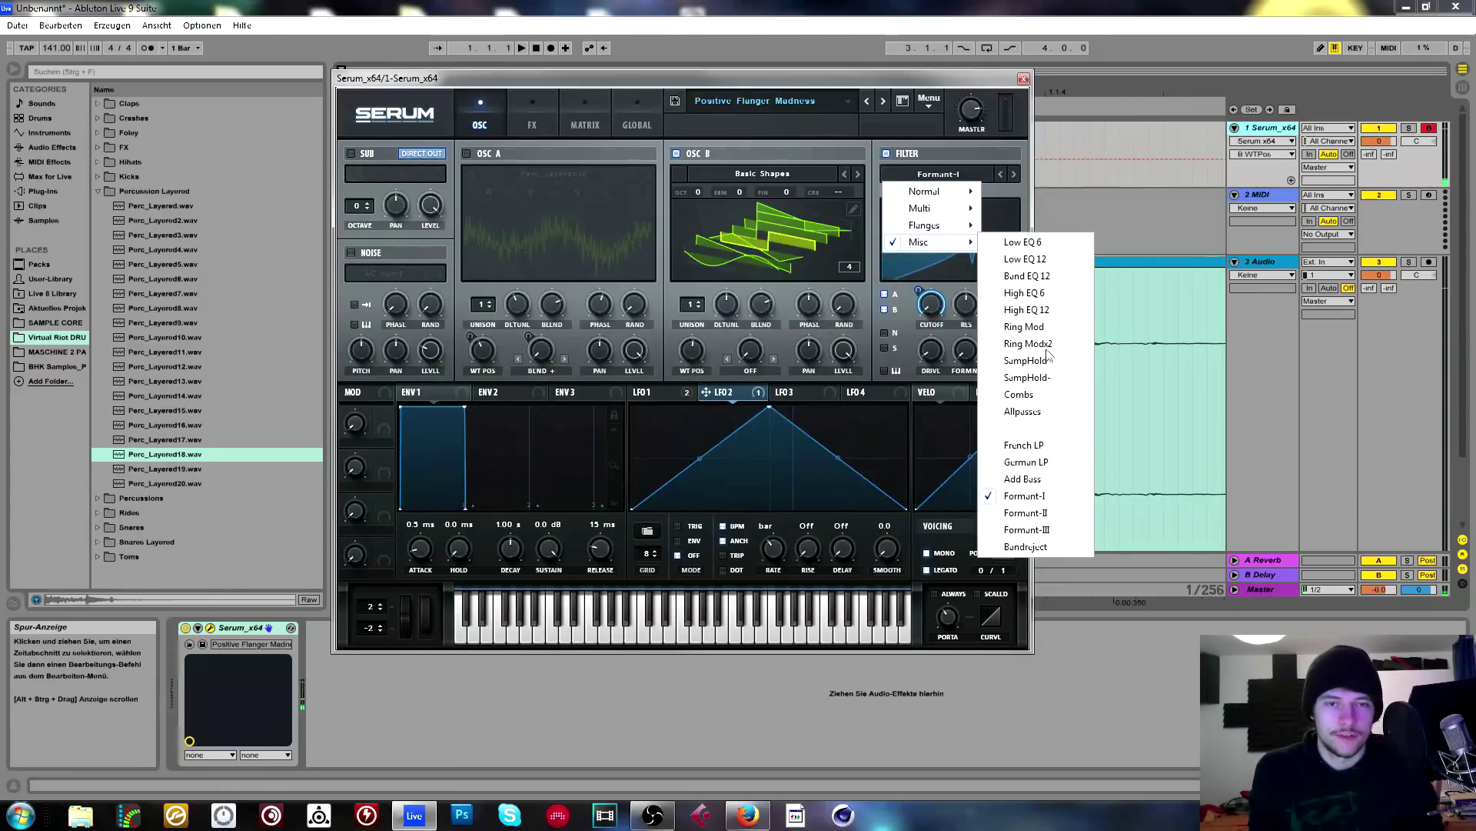
left_click(1025, 546)
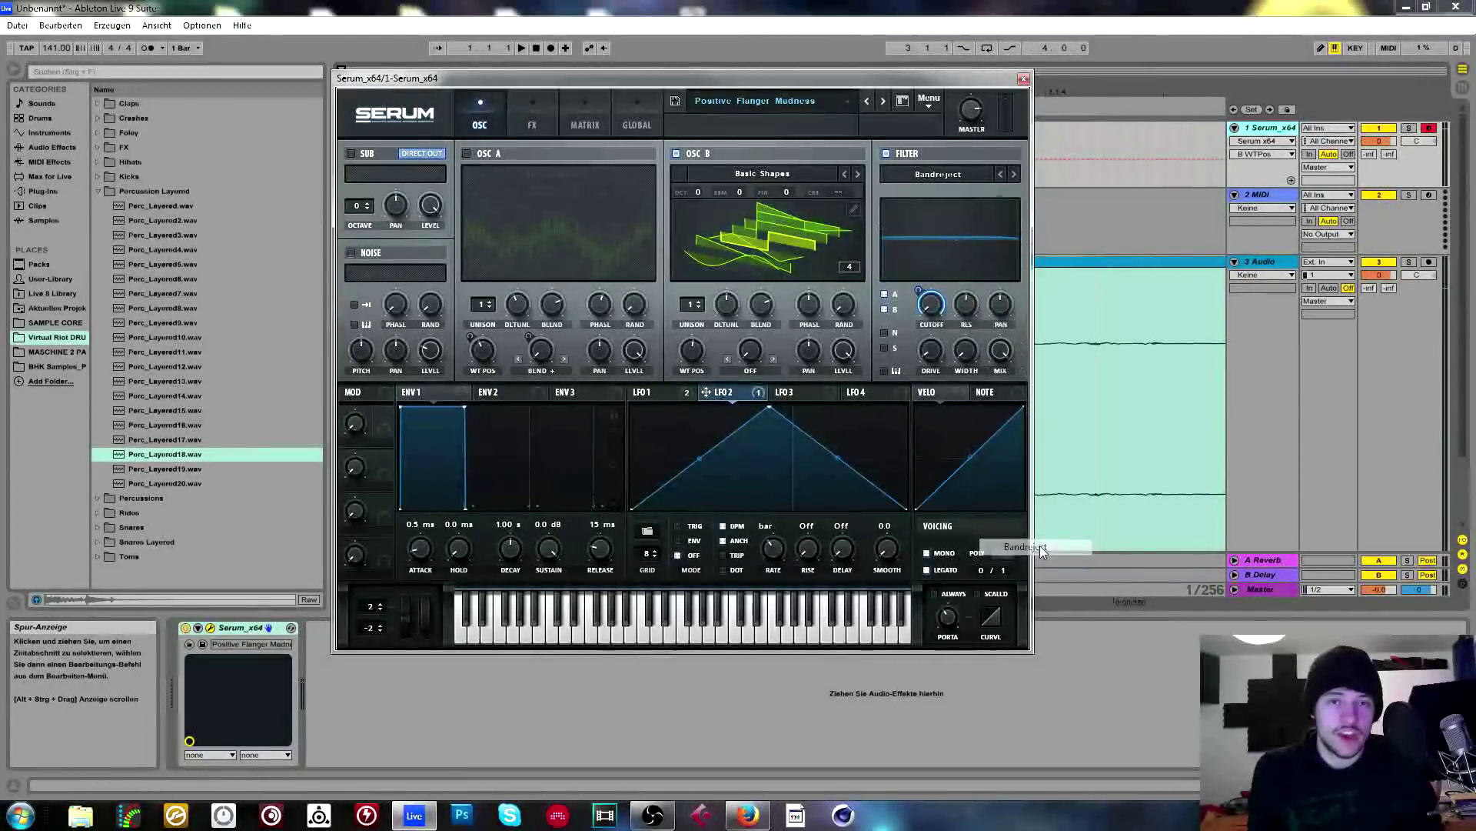
Remove the LFO 2 modulation from the filter cutoff and sweep the Bandreject filter's width and cutoff by hand.
right_click(932, 309)
left_click(934, 338)
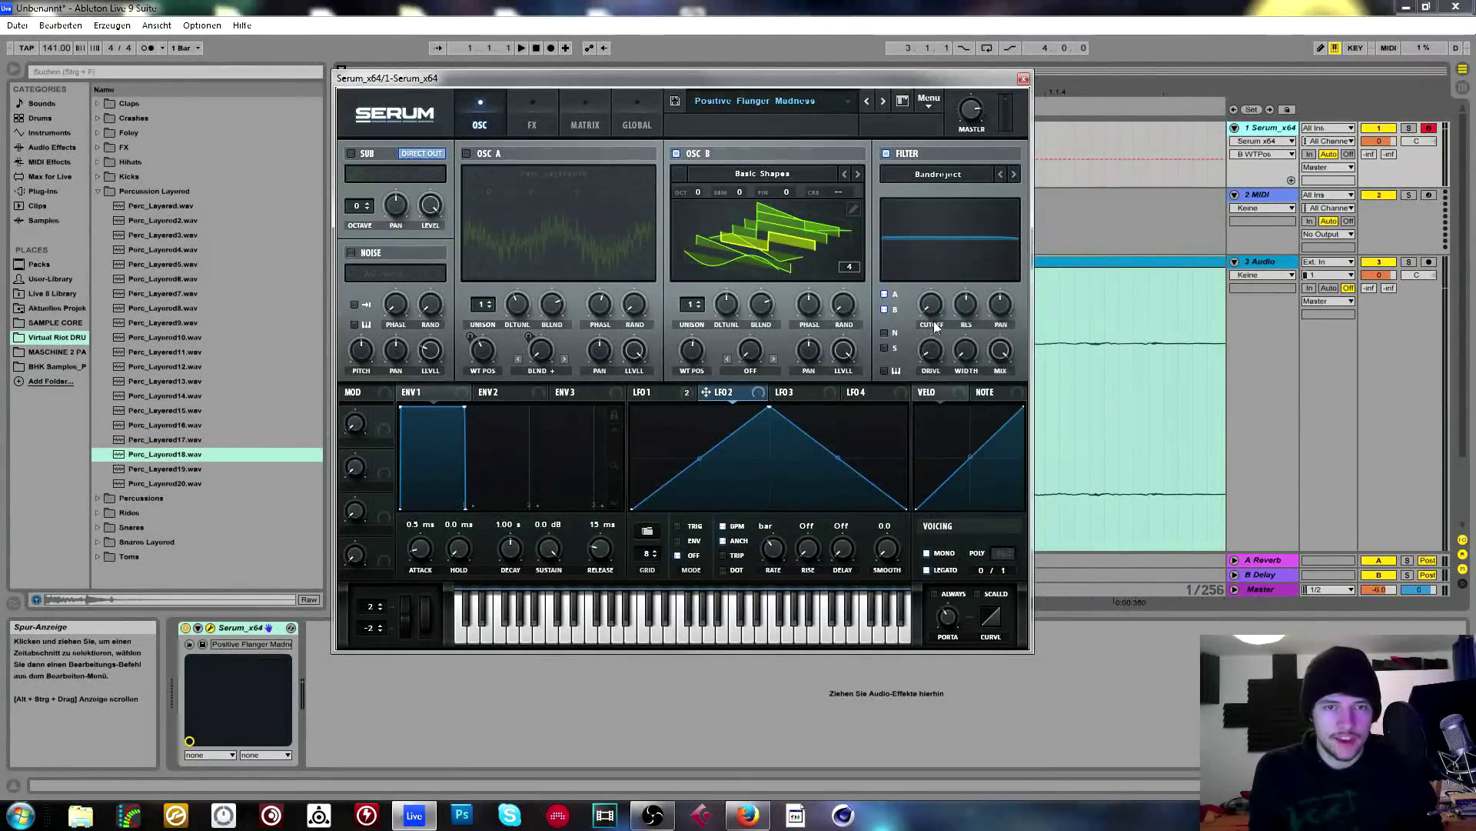
left_click_drag(961, 363, 937, 308)
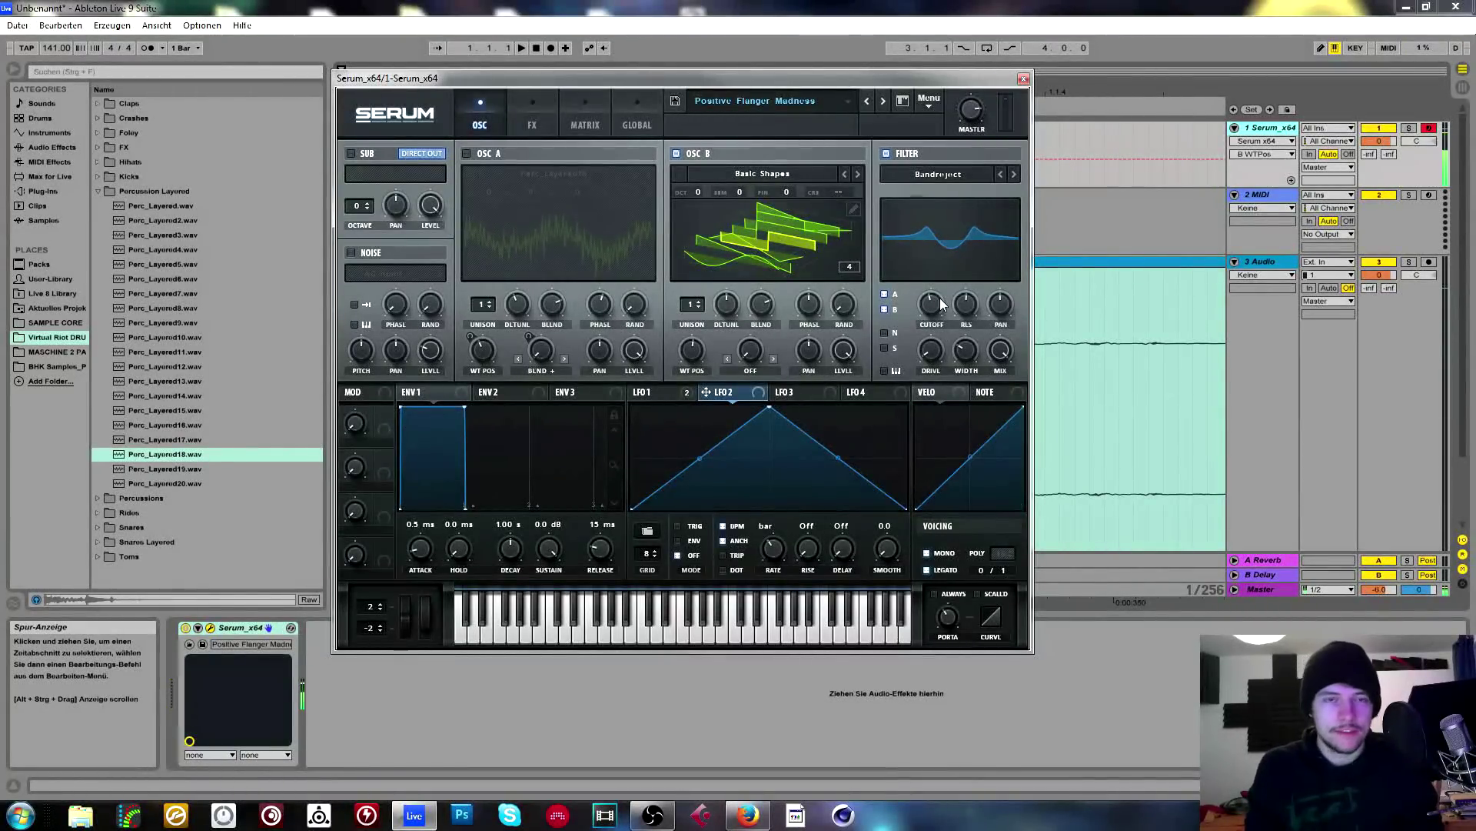
left_click_drag(933, 306, 932, 292)
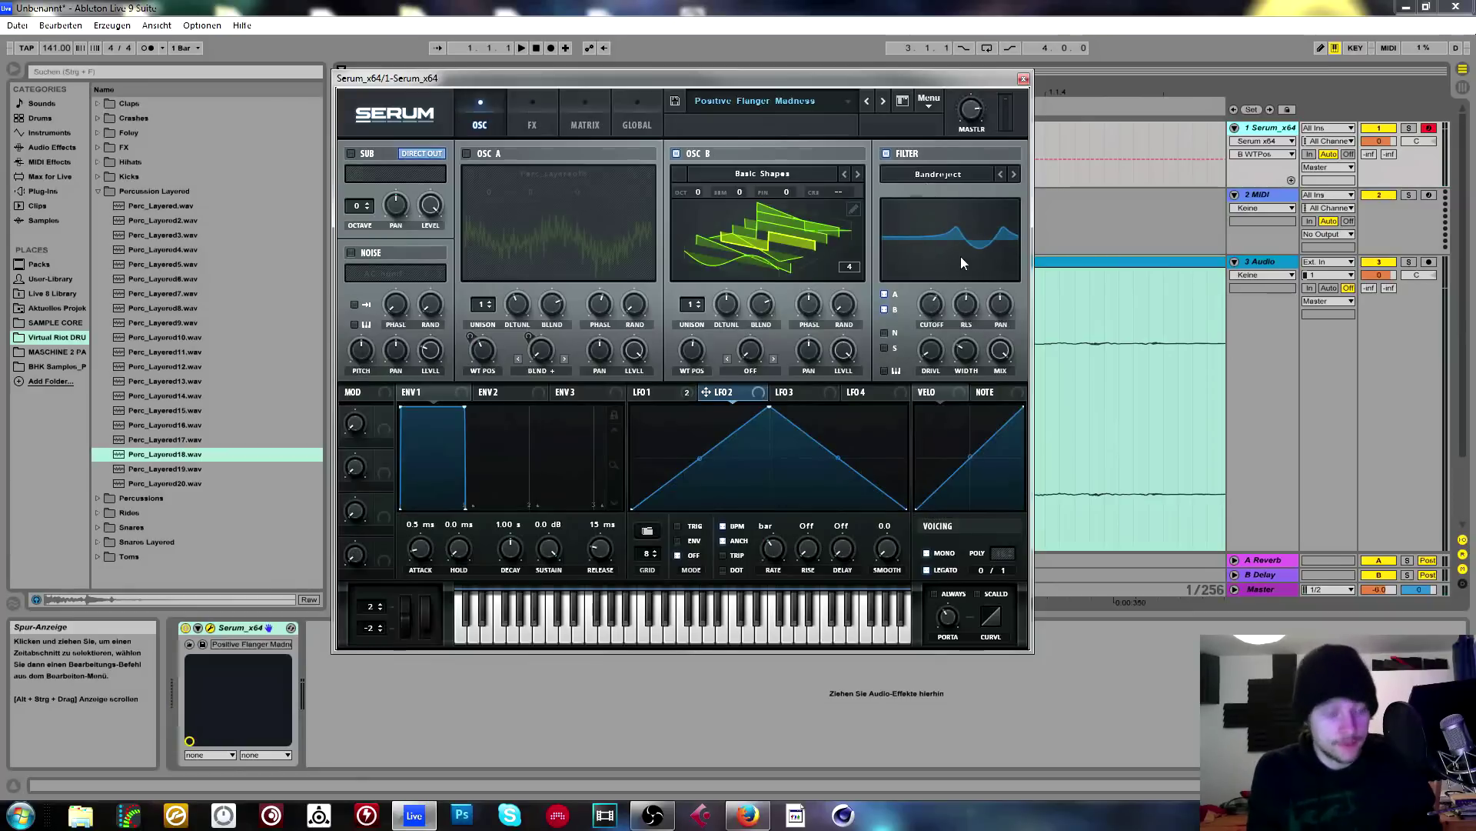
mouse_move(935, 312)
left_mouse_down()
mouse_move(943, 358)
mouse_move(947, 313)
left_mouse_up()
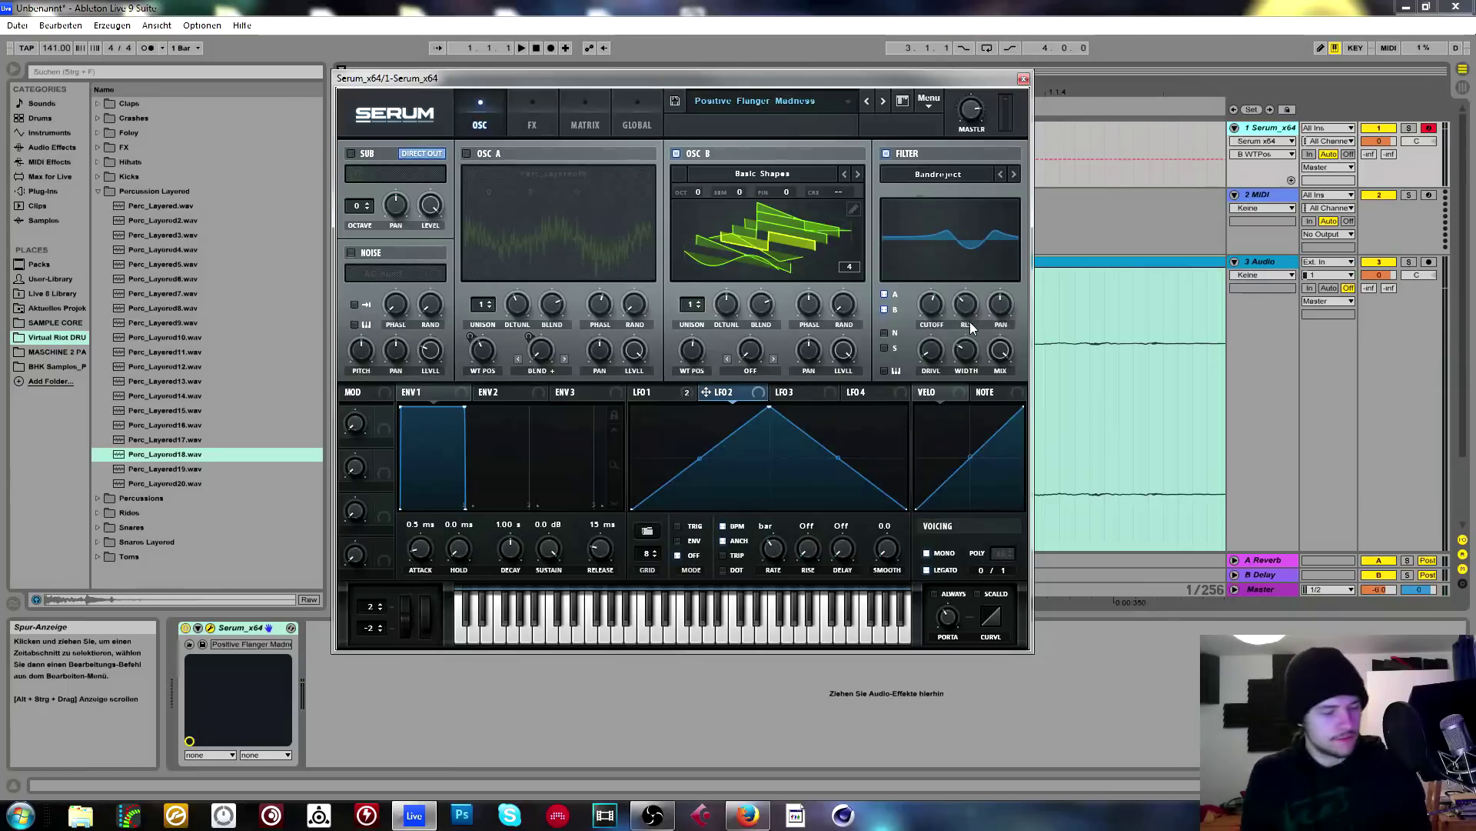
Turn on the sub oscillator, set oscillator B's wavetable position to frame 2, and adjust the filter's resonance and width.
left_click(351, 153)
left_click_drag(692, 350, 690, 412)
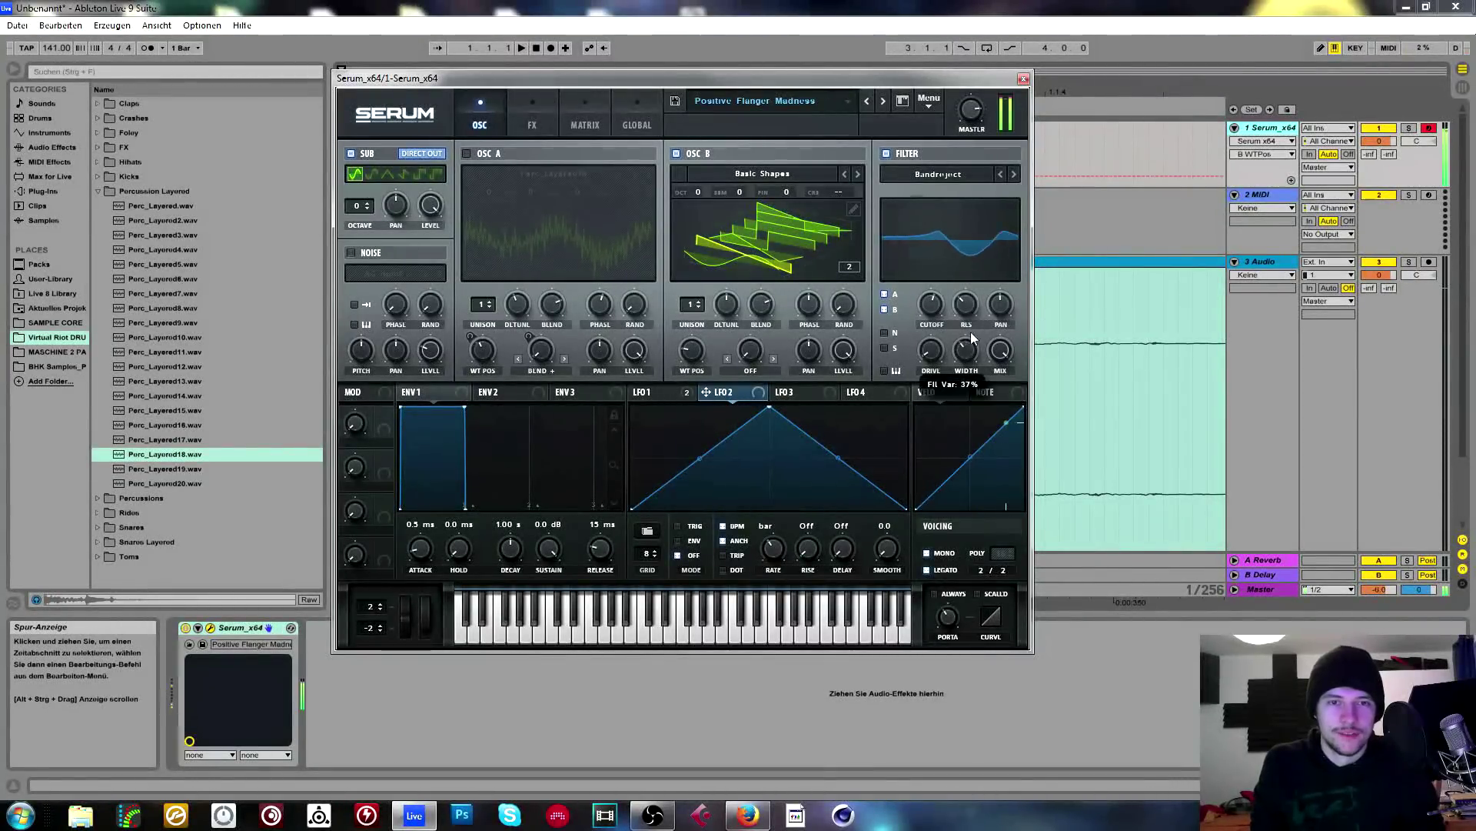
mouse_move(939, 310)
left_click_drag(975, 314, 981, 290)
left_click_drag(972, 358, 952, 389)
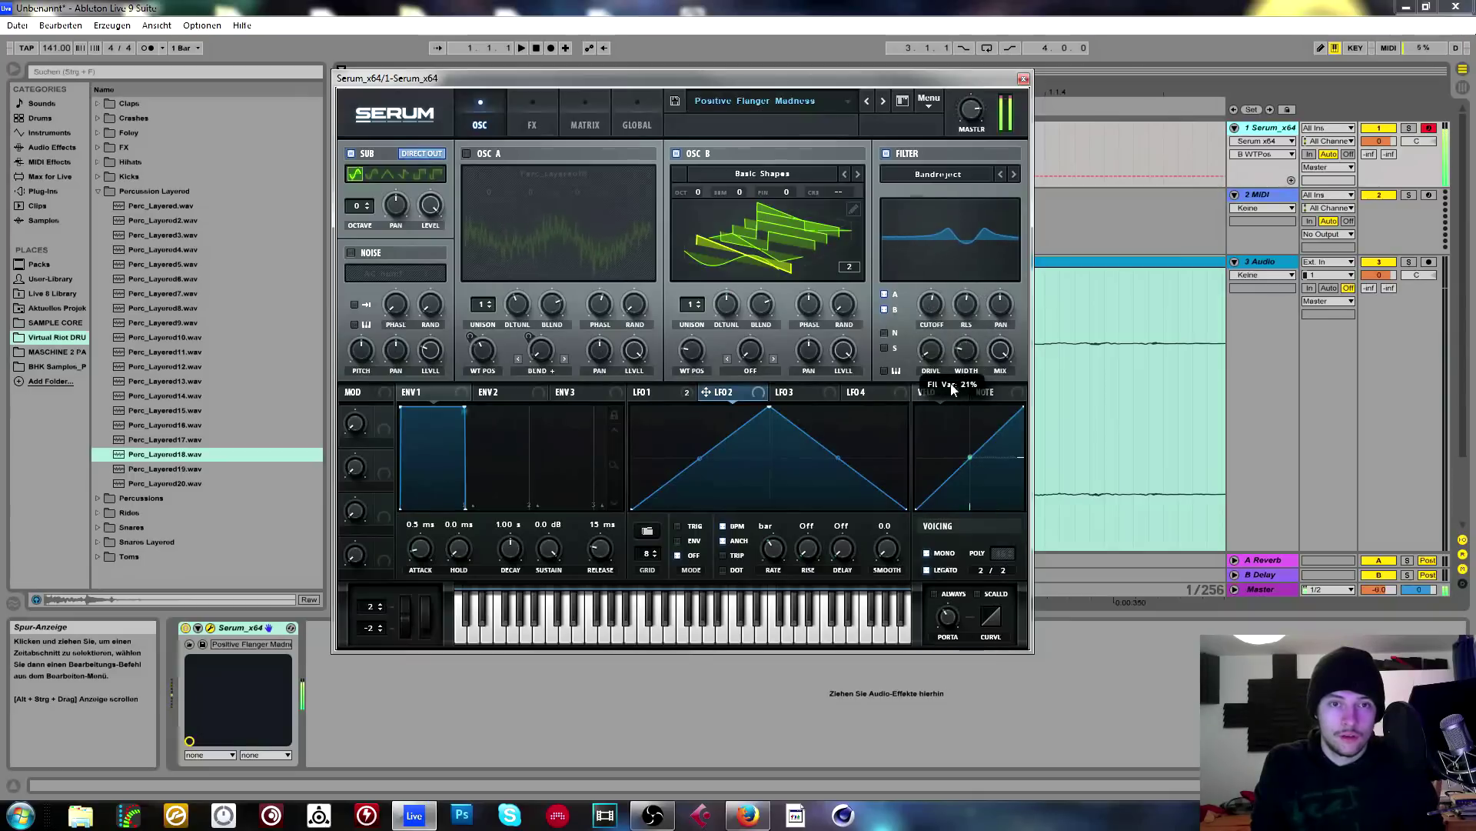
Turn off the Distortion effect and set the Bandreject filter's width to about 30%.
left_click(532, 122)
left_click(478, 125)
mouse_move(962, 374)
left_click_drag(962, 367, 961, 343)
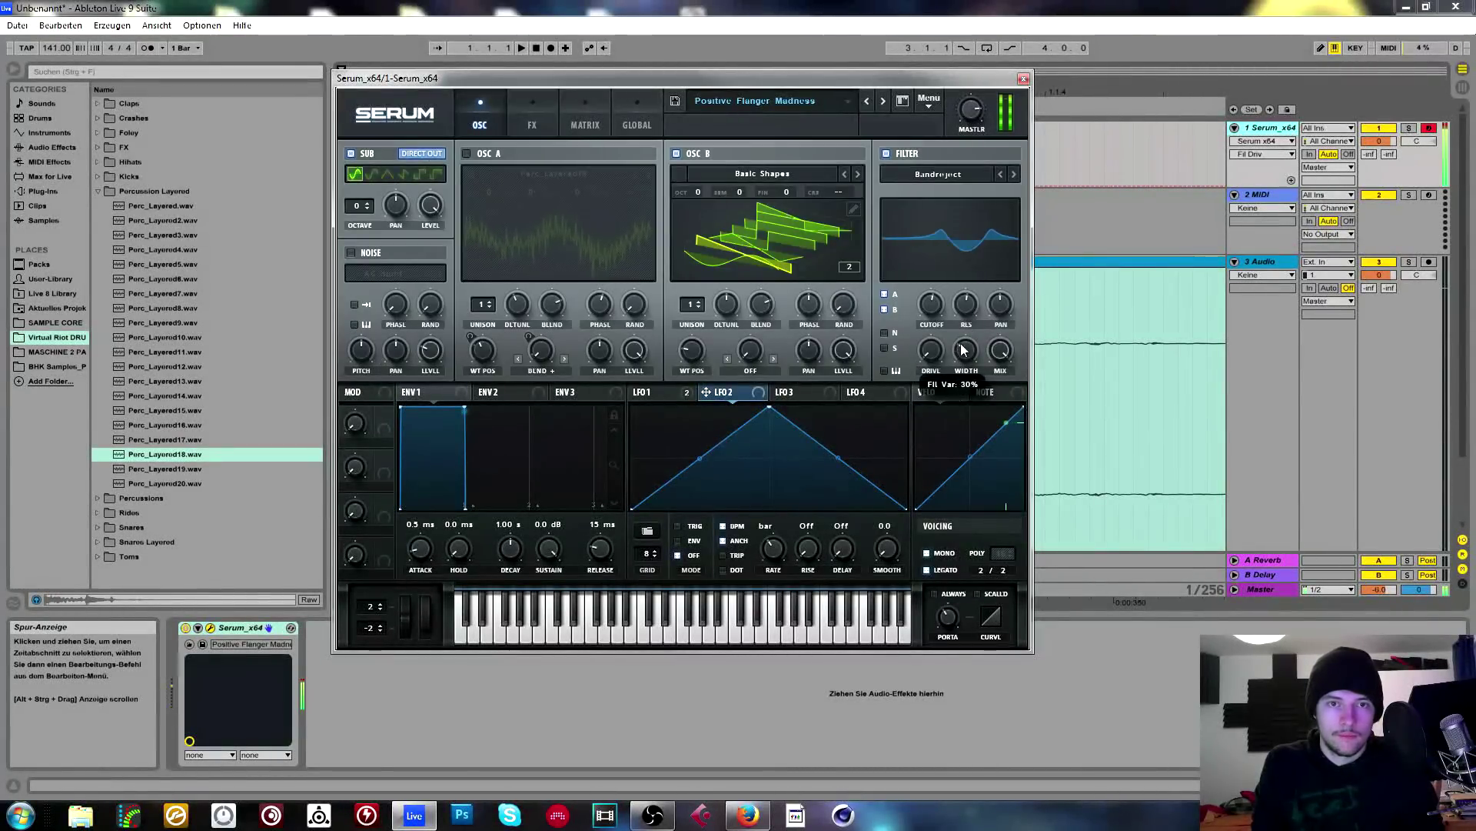
Swap oscillator B for oscillator A with its Perc_Layered18 wavetable and lower the filter width to about 19%.
left_click_drag(165, 454, 460, 161)
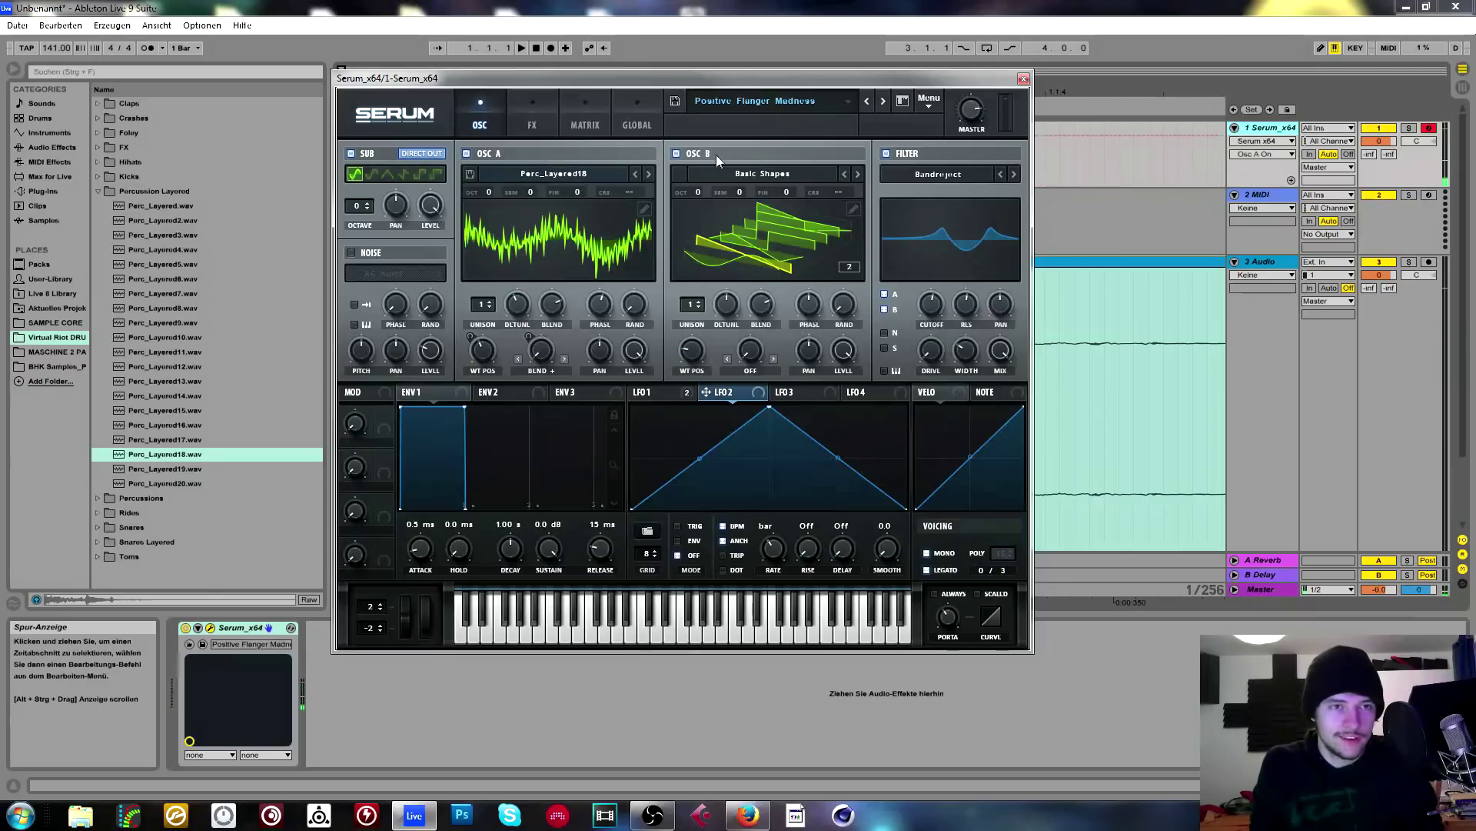
left_click(716, 155)
left_click_drag(965, 348, 969, 354)
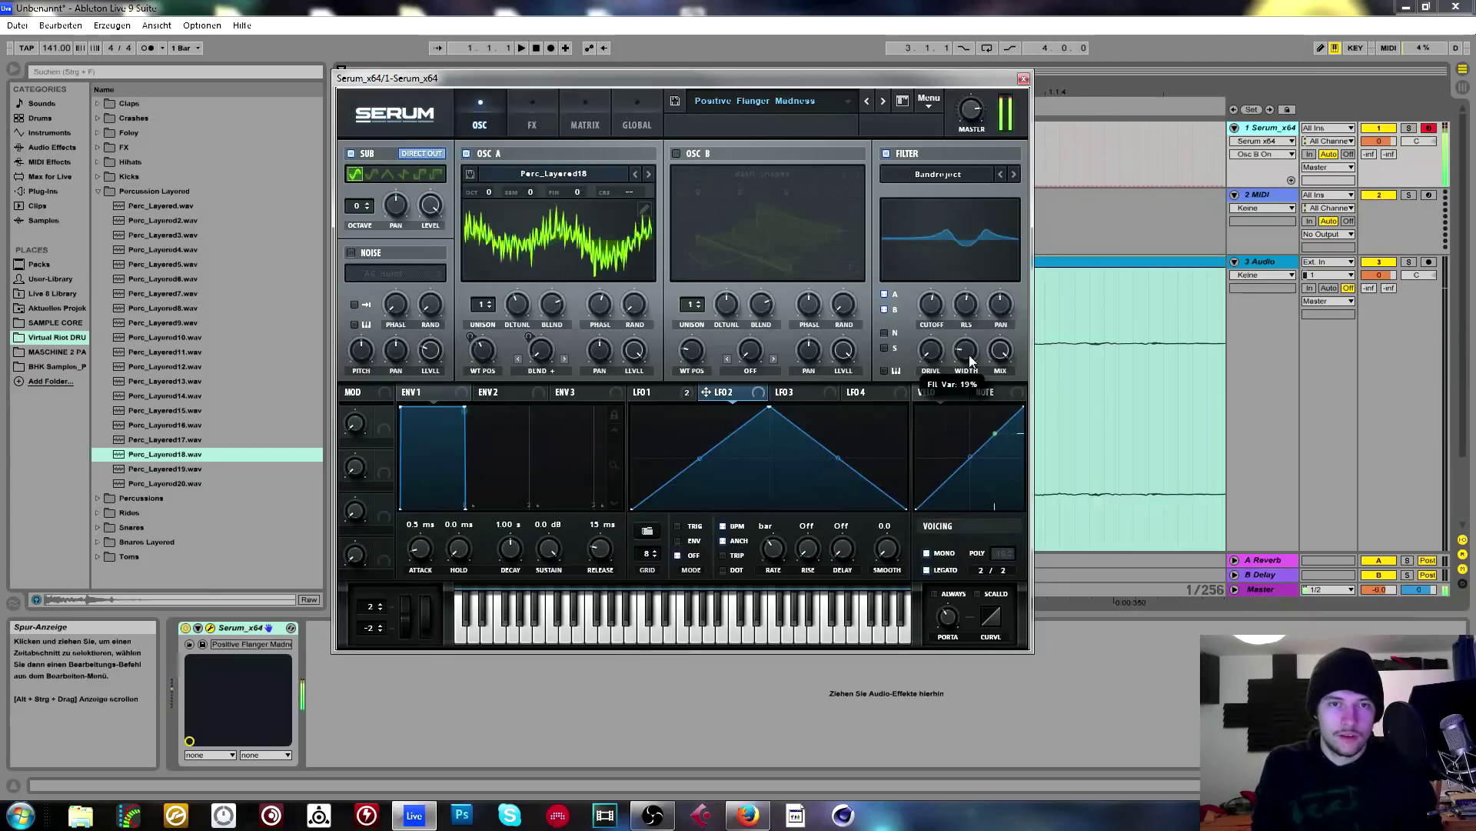
Assign LFO 1 to modulate the Bandreject filter's width, adjust the modulation amount, and sweep the cutoff.
left_click_drag(636, 391, 968, 352)
left_click_drag(966, 350, 940, 451)
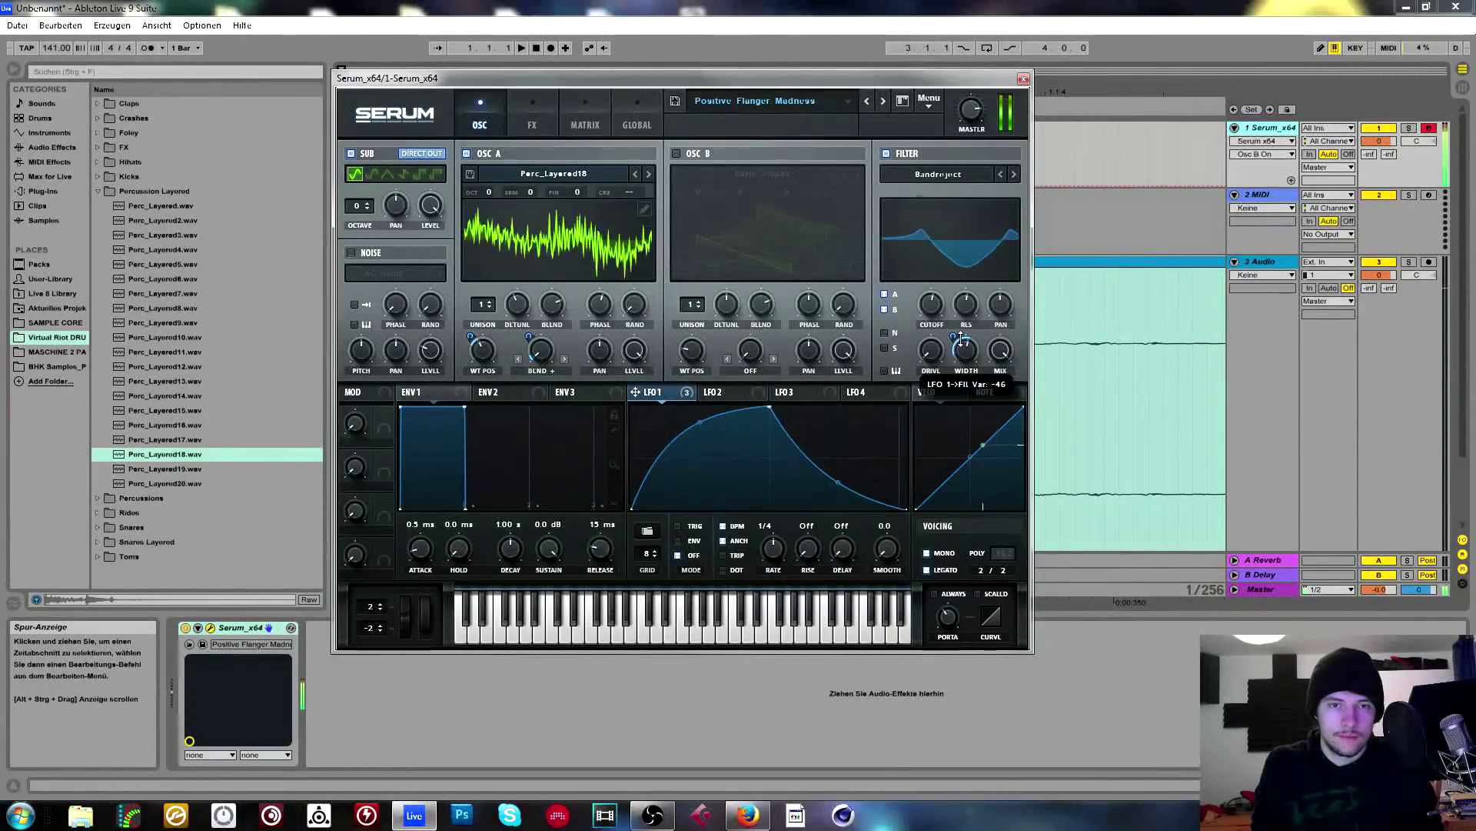
left_click_drag(966, 346, 965, 373)
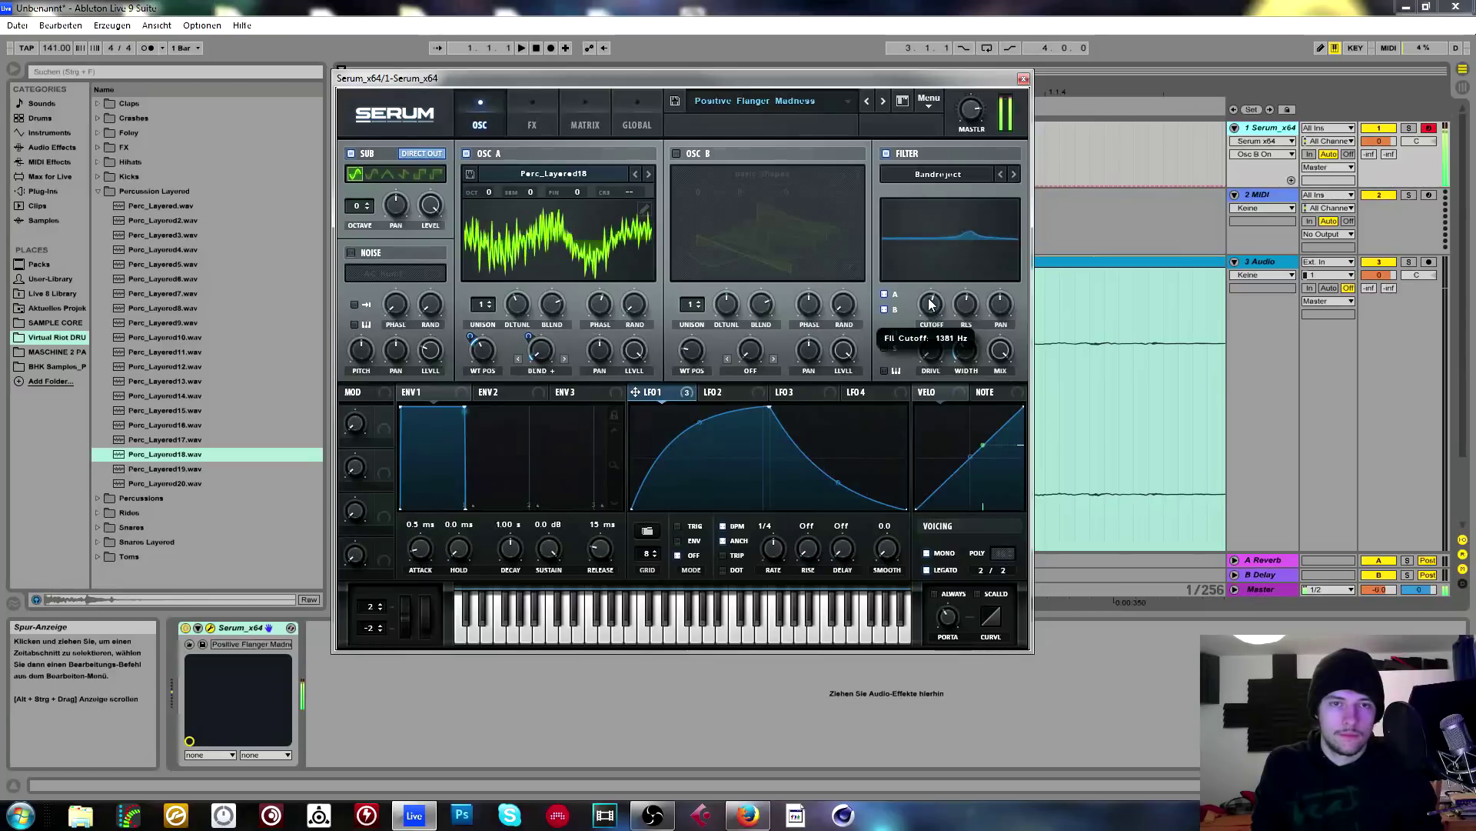
left_click_drag(992, 343, 1000, 306)
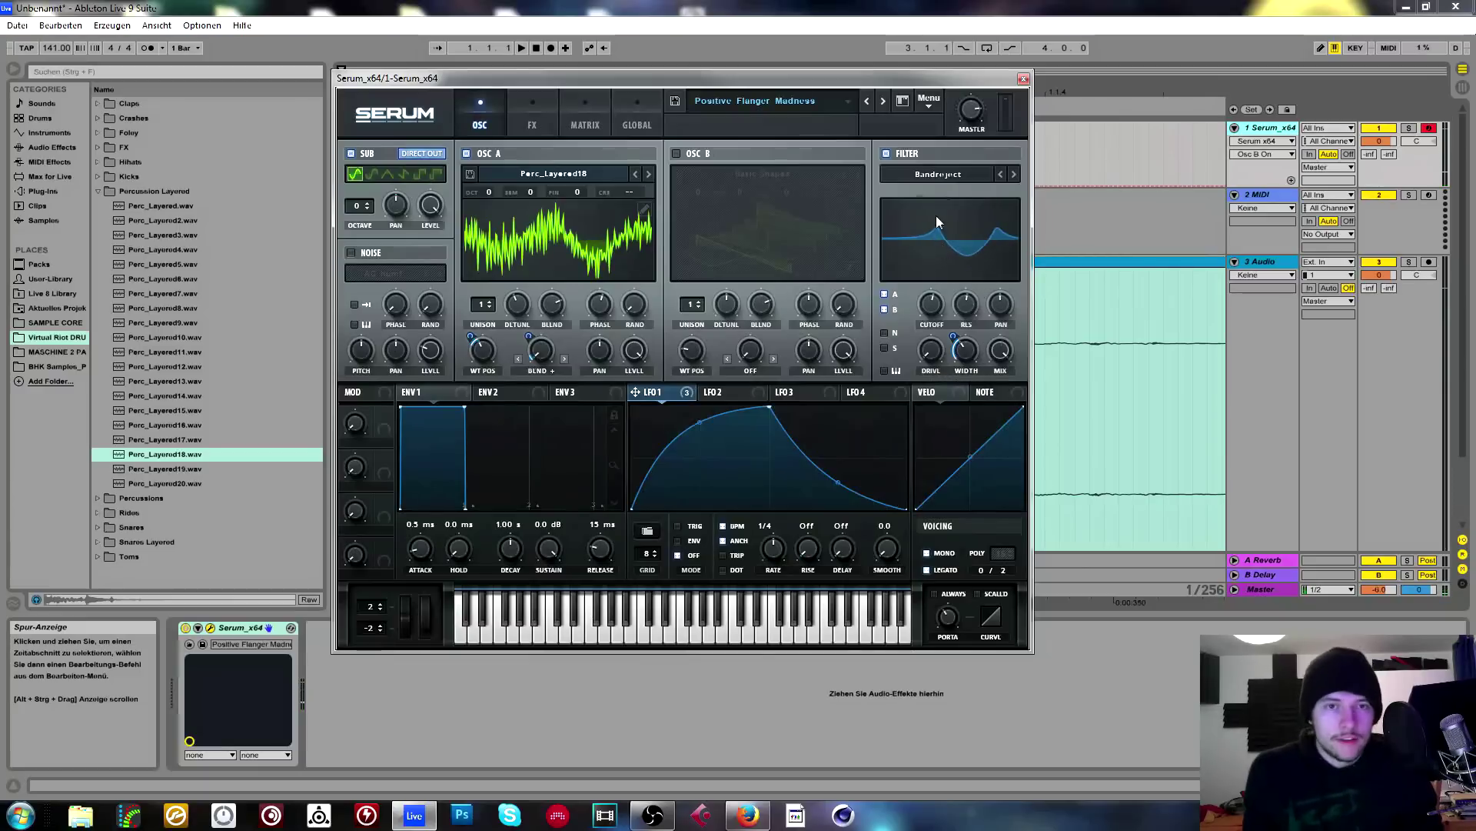
Enable the Filter effect and move it to the start of the effects chain.
left_click(936, 175)
left_click(818, 74)
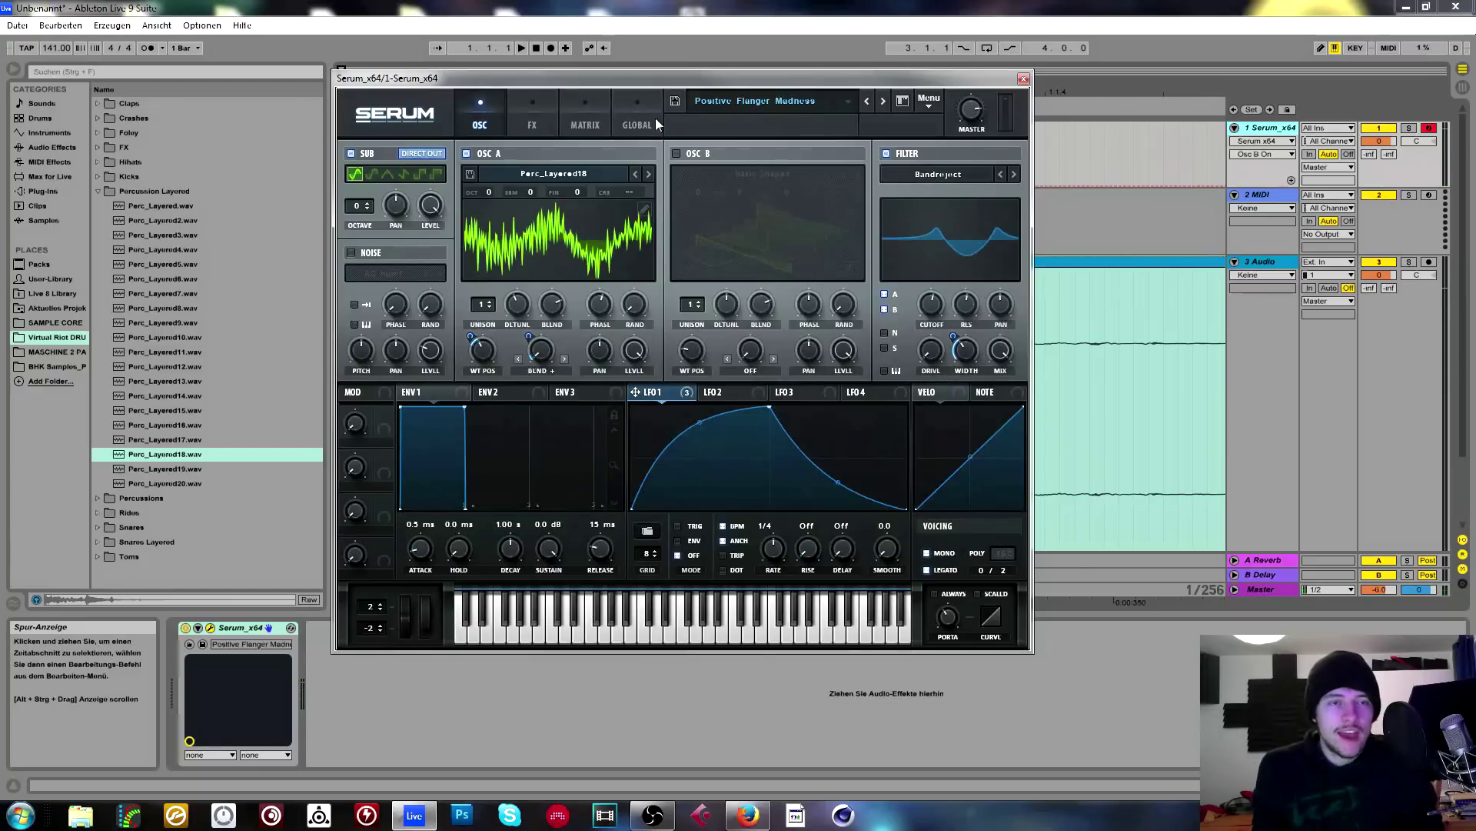
left_click(534, 103)
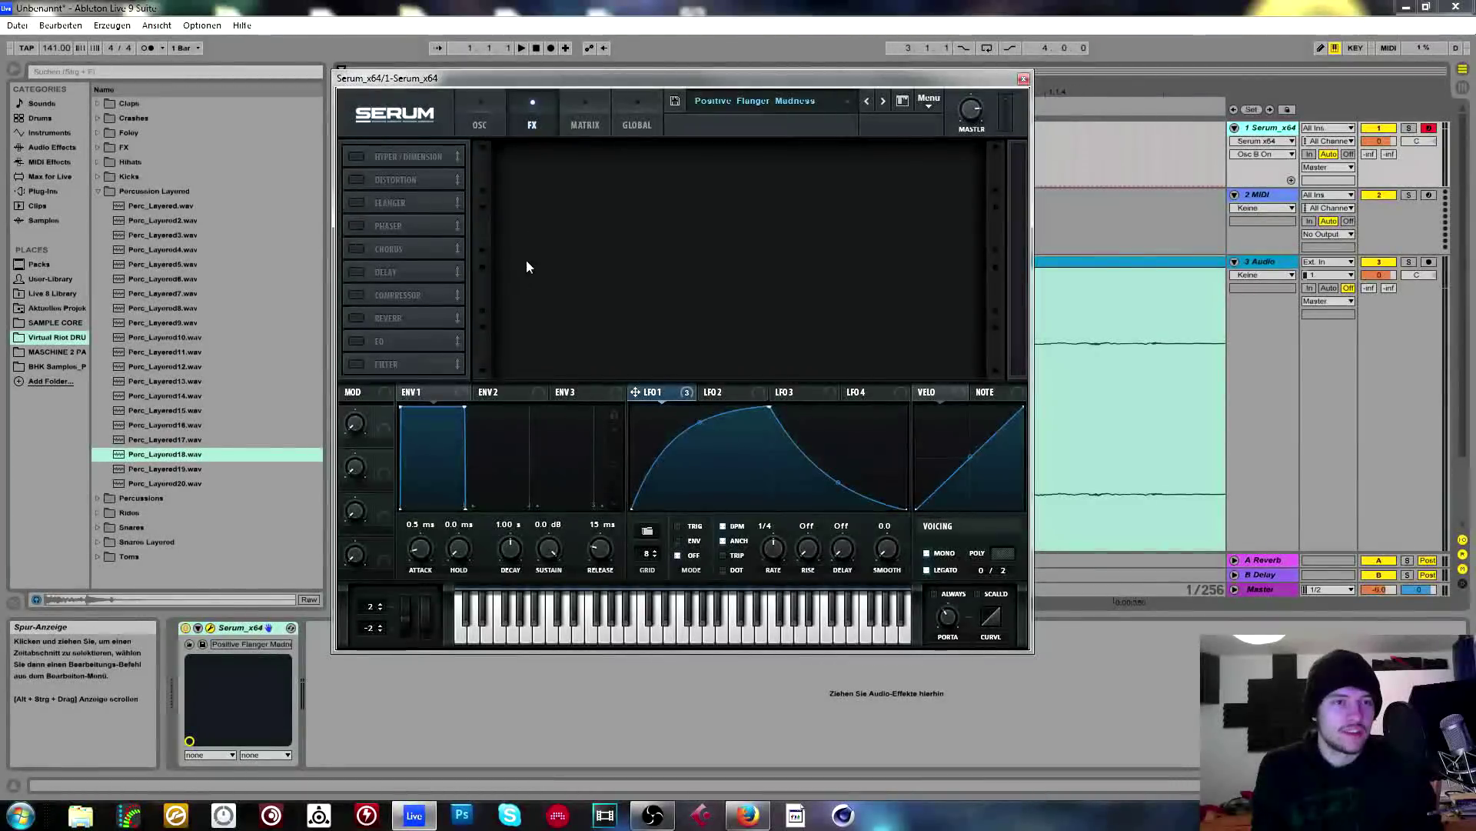
left_click(356, 365)
left_click_drag(358, 366, 418, 152)
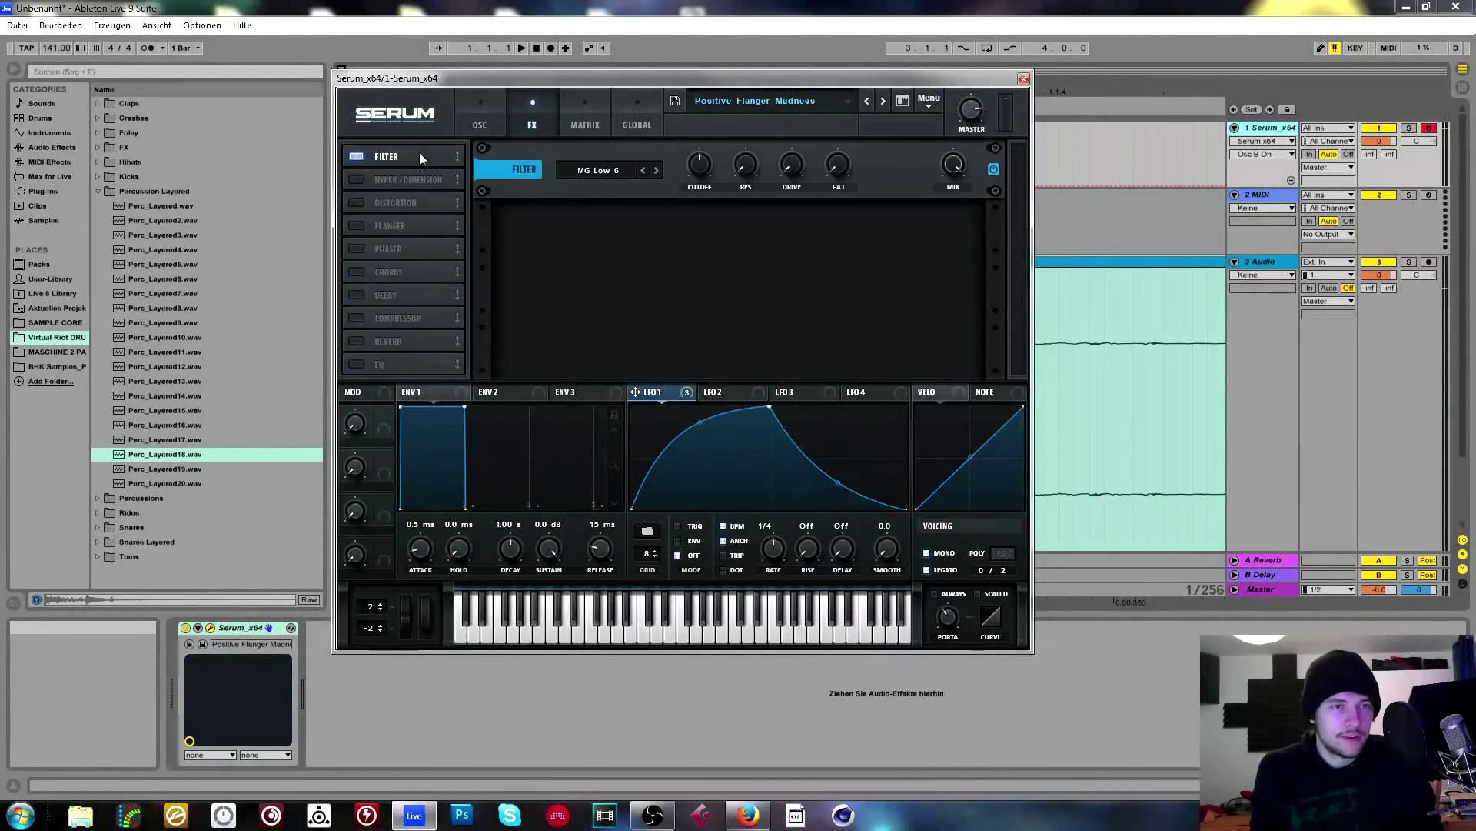
Browse the effect filter's Normal, Multi, Flanges and Misc types and compare it with the oscillator section's filter.
left_click(594, 169)
left_click(487, 182)
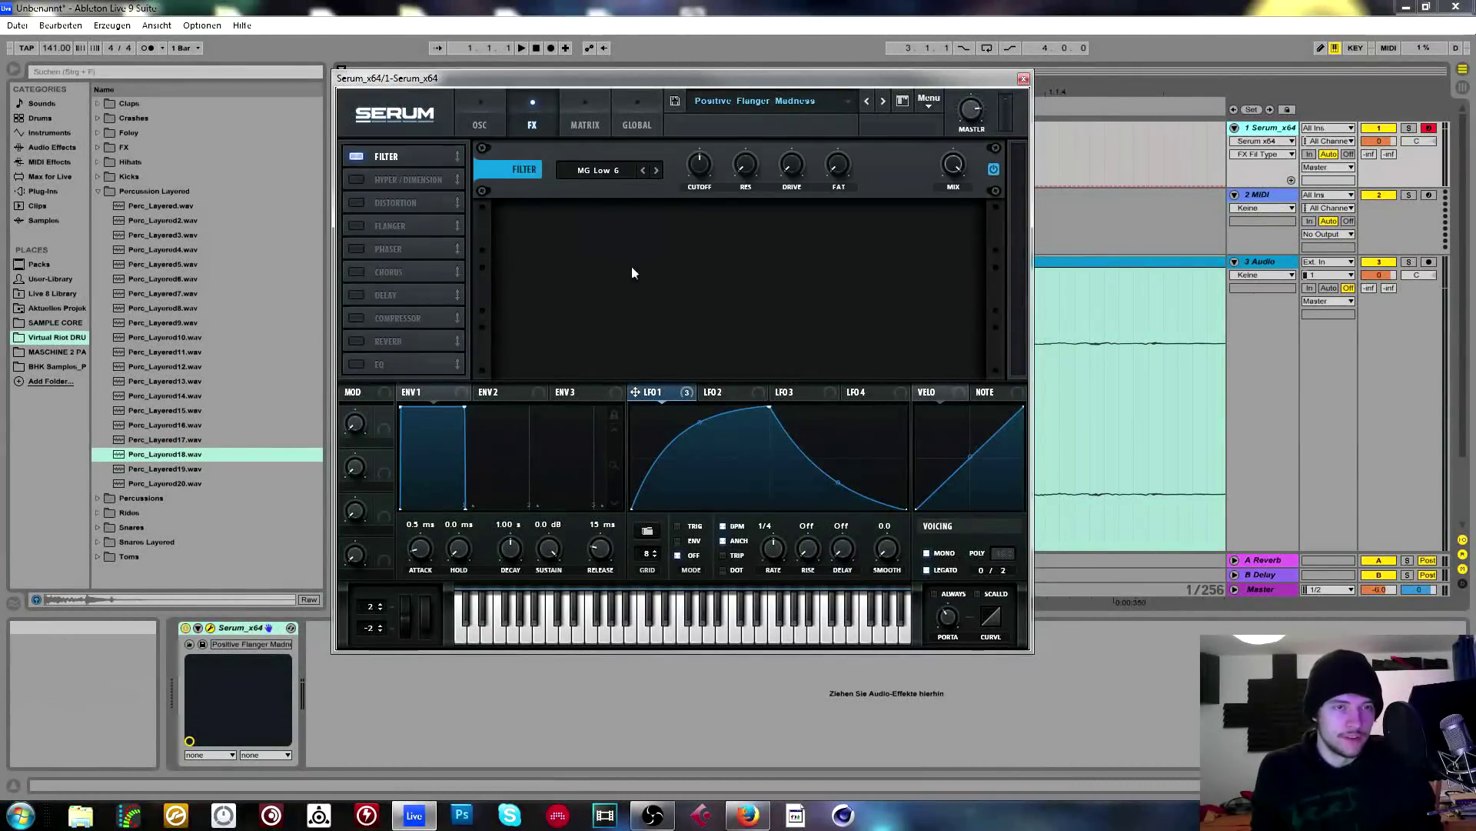
left_click(622, 171)
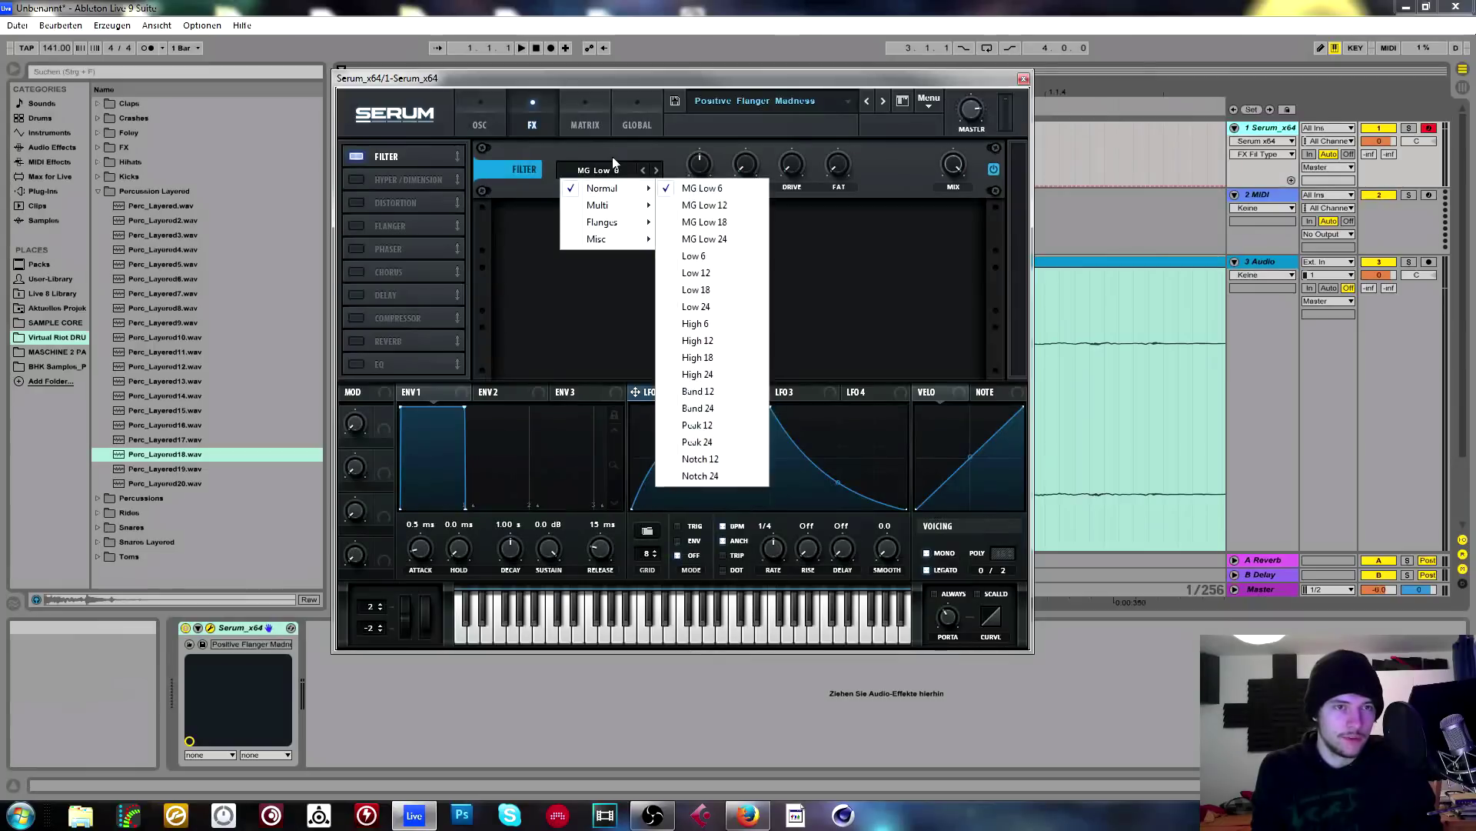
left_click(492, 122)
left_click(528, 123)
left_click(472, 115)
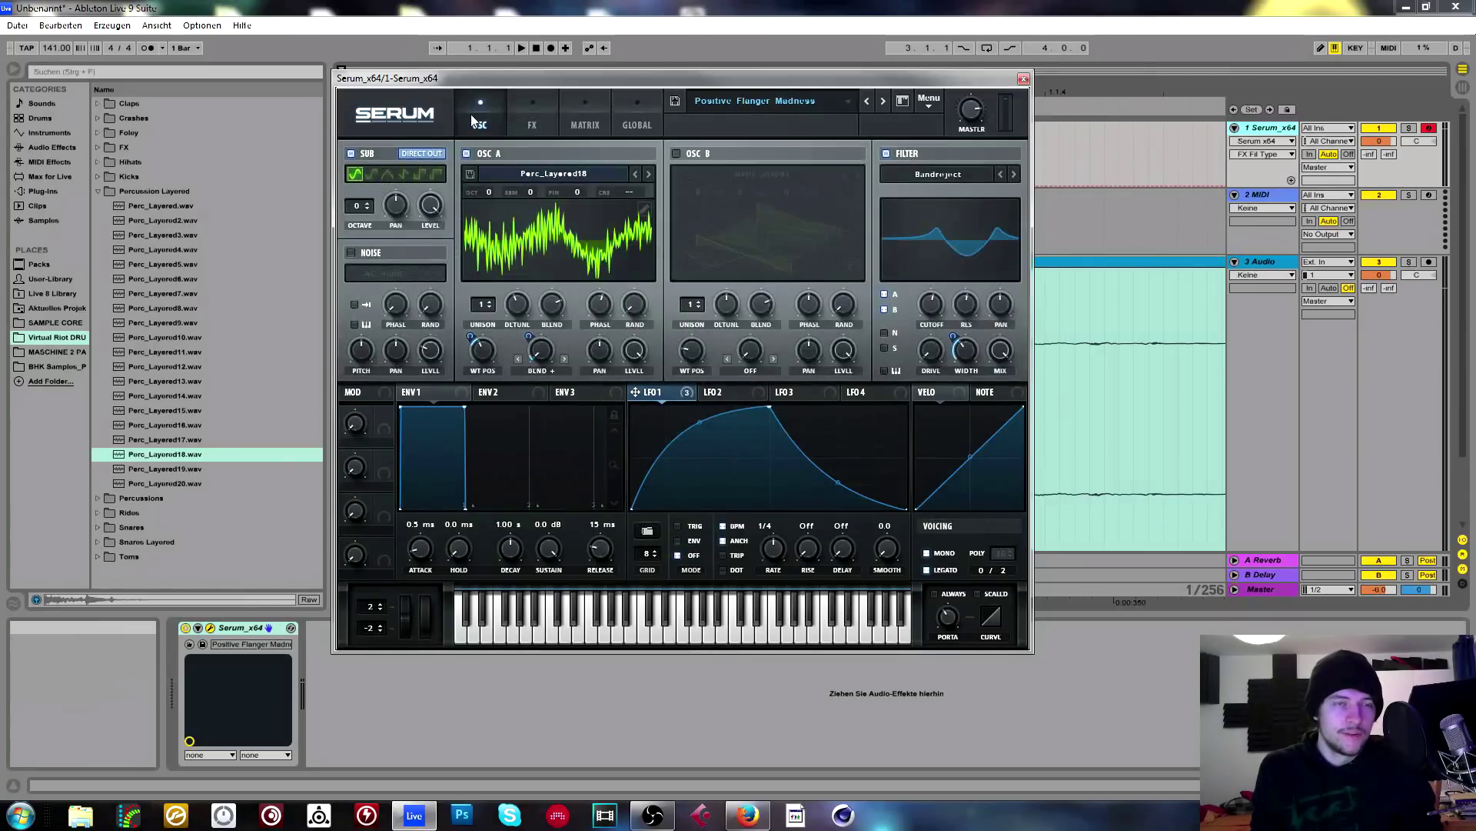
left_click(528, 114)
left_click(599, 170)
mouse_move(607, 188)
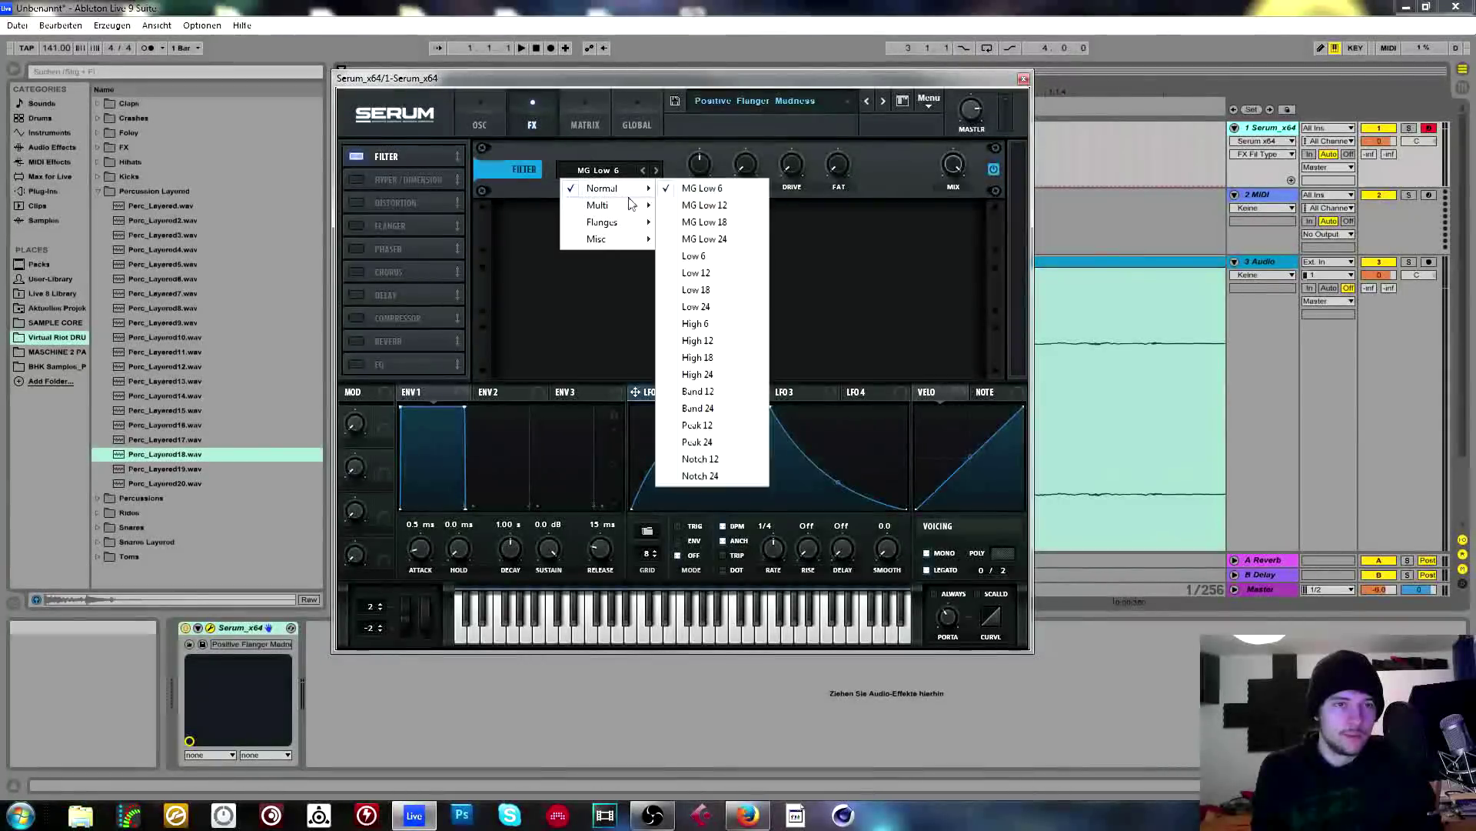
mouse_move(632, 240)
left_click(739, 250)
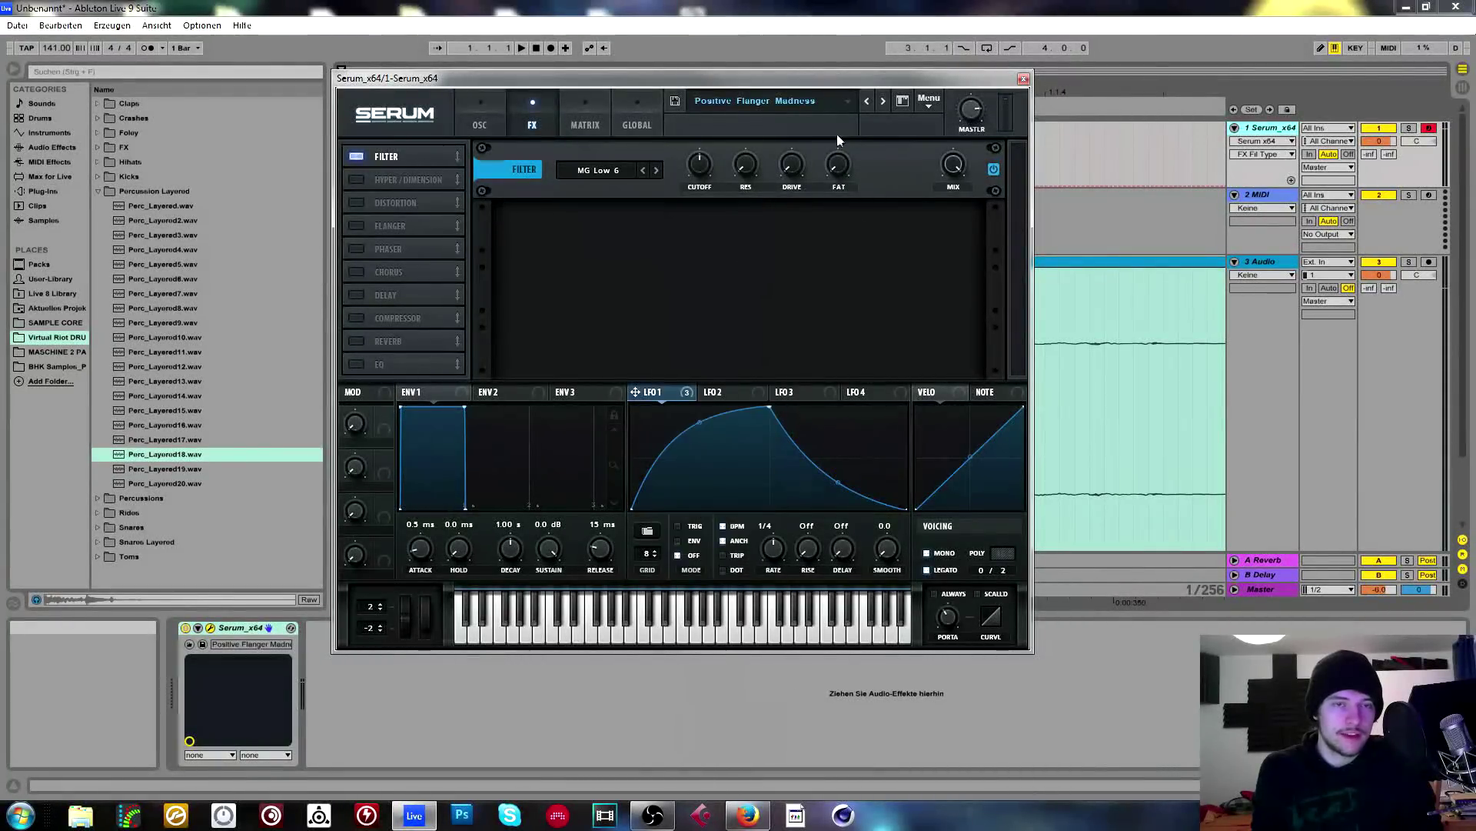
left_click(484, 119)
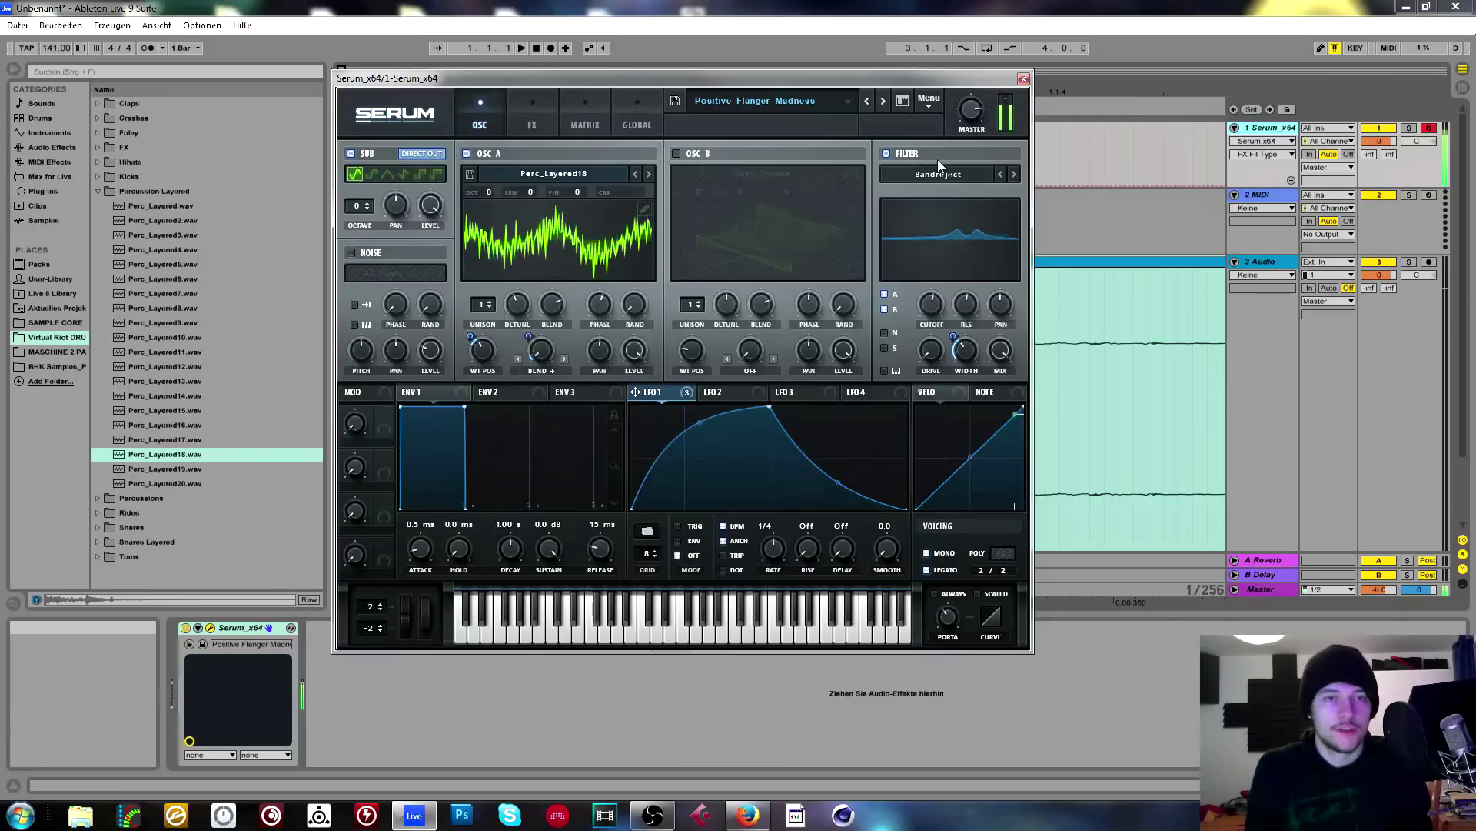
Turn off the Filter effect and move Hyper/Dimension to the start of the effects chain.
left_click(533, 119)
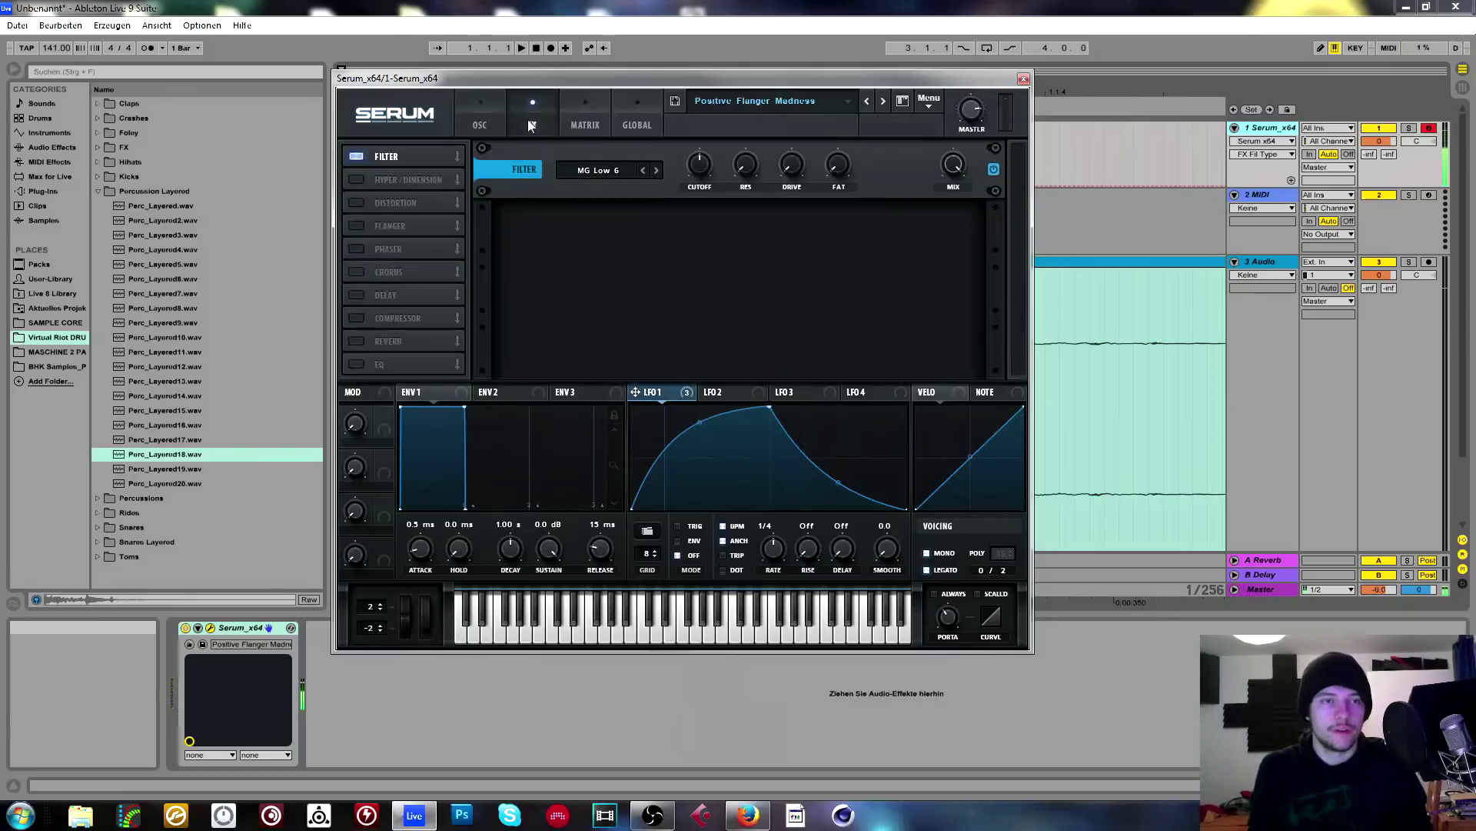
left_click(356, 156)
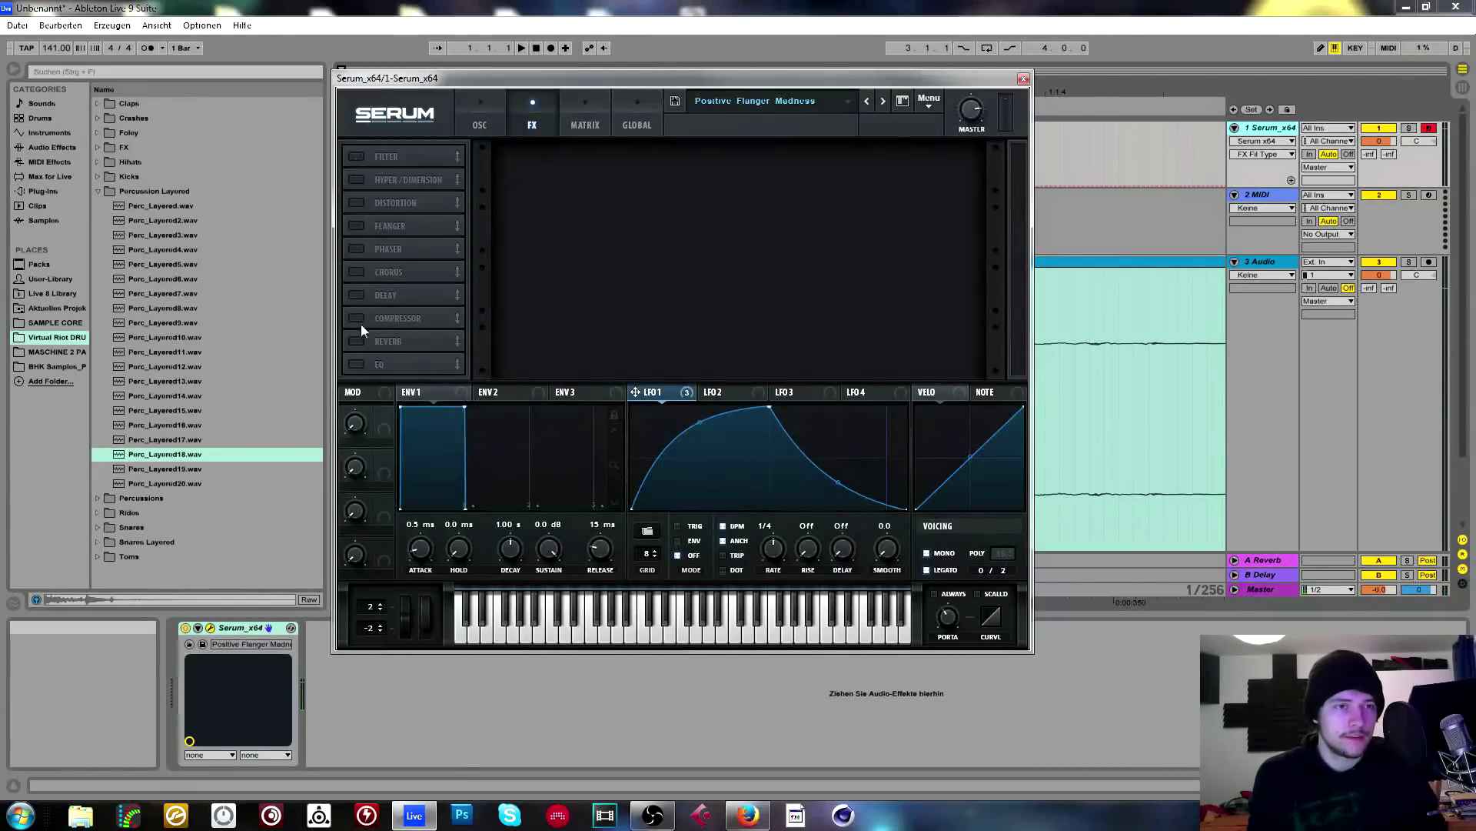
left_click_drag(394, 174, 399, 140)
Enable the Hyper/Dimension effect and adjust the Hyper mix while playing the sound.
left_click(356, 157)
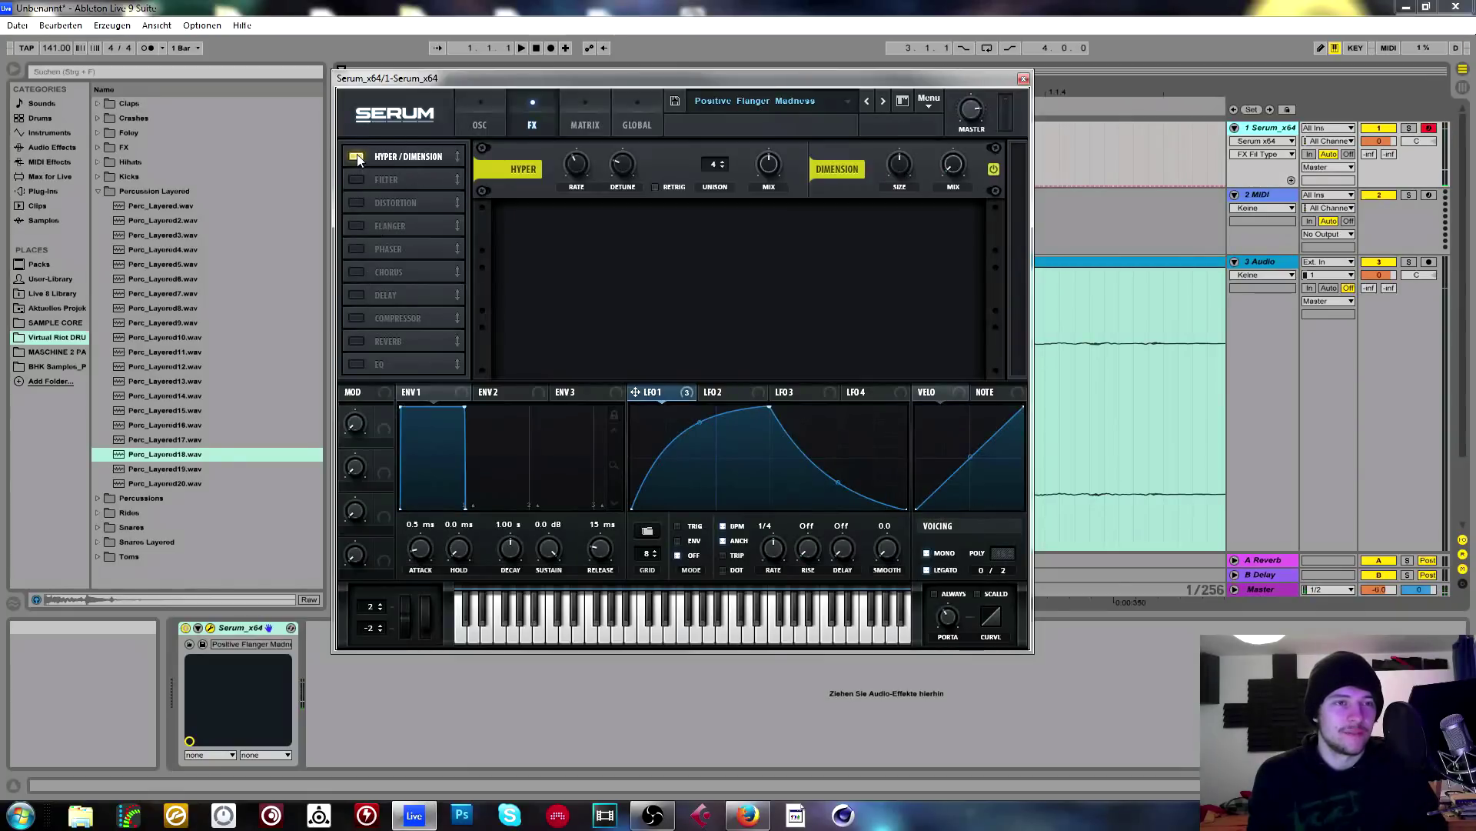
left_click(357, 156)
left_click(357, 155)
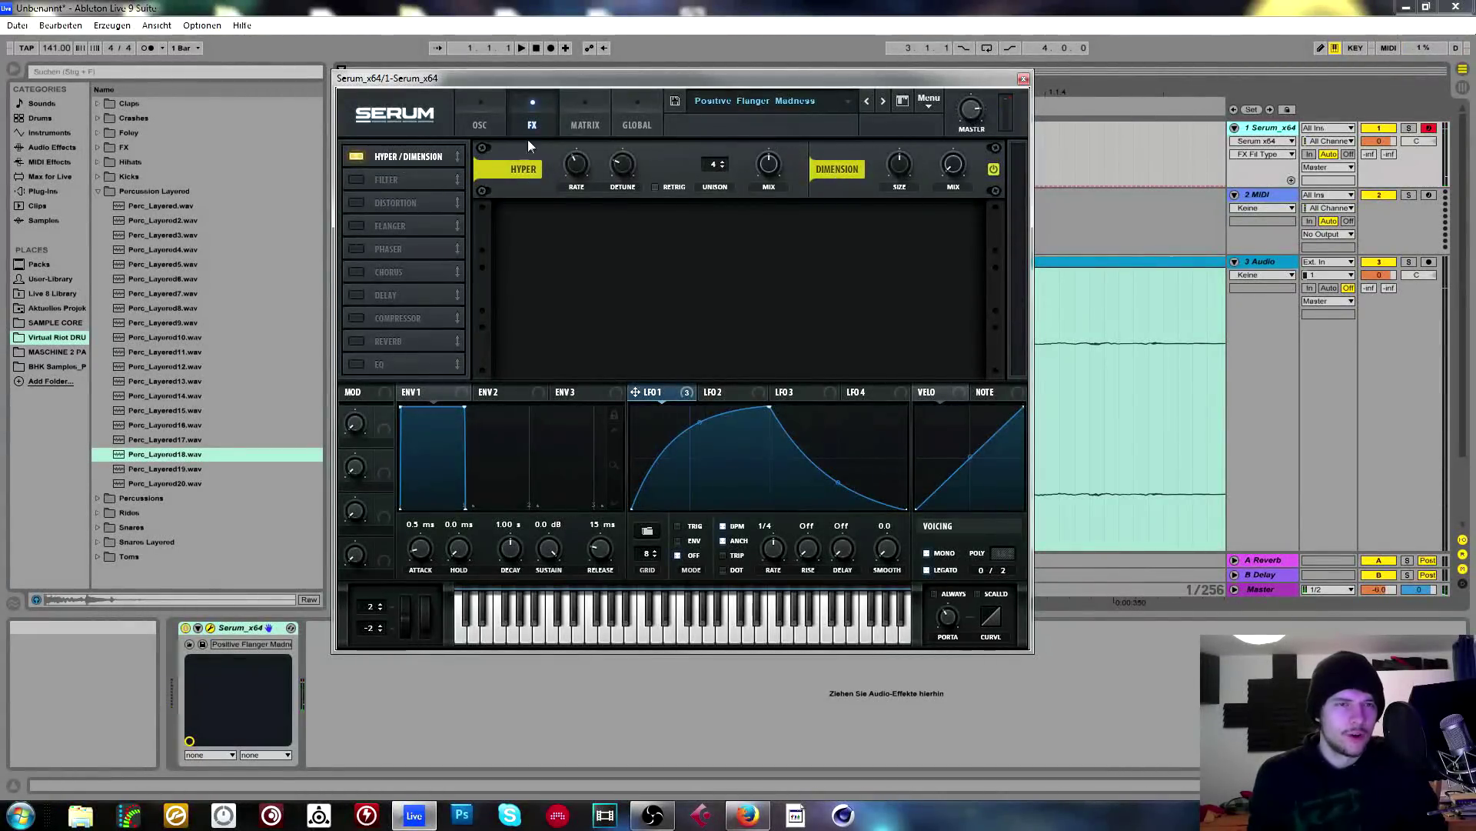
mouse_move(768, 164)
left_mouse_down()
mouse_move(759, 228)
mouse_move(763, 130)
mouse_move(764, 237)
mouse_move(764, 162)
left_mouse_up()
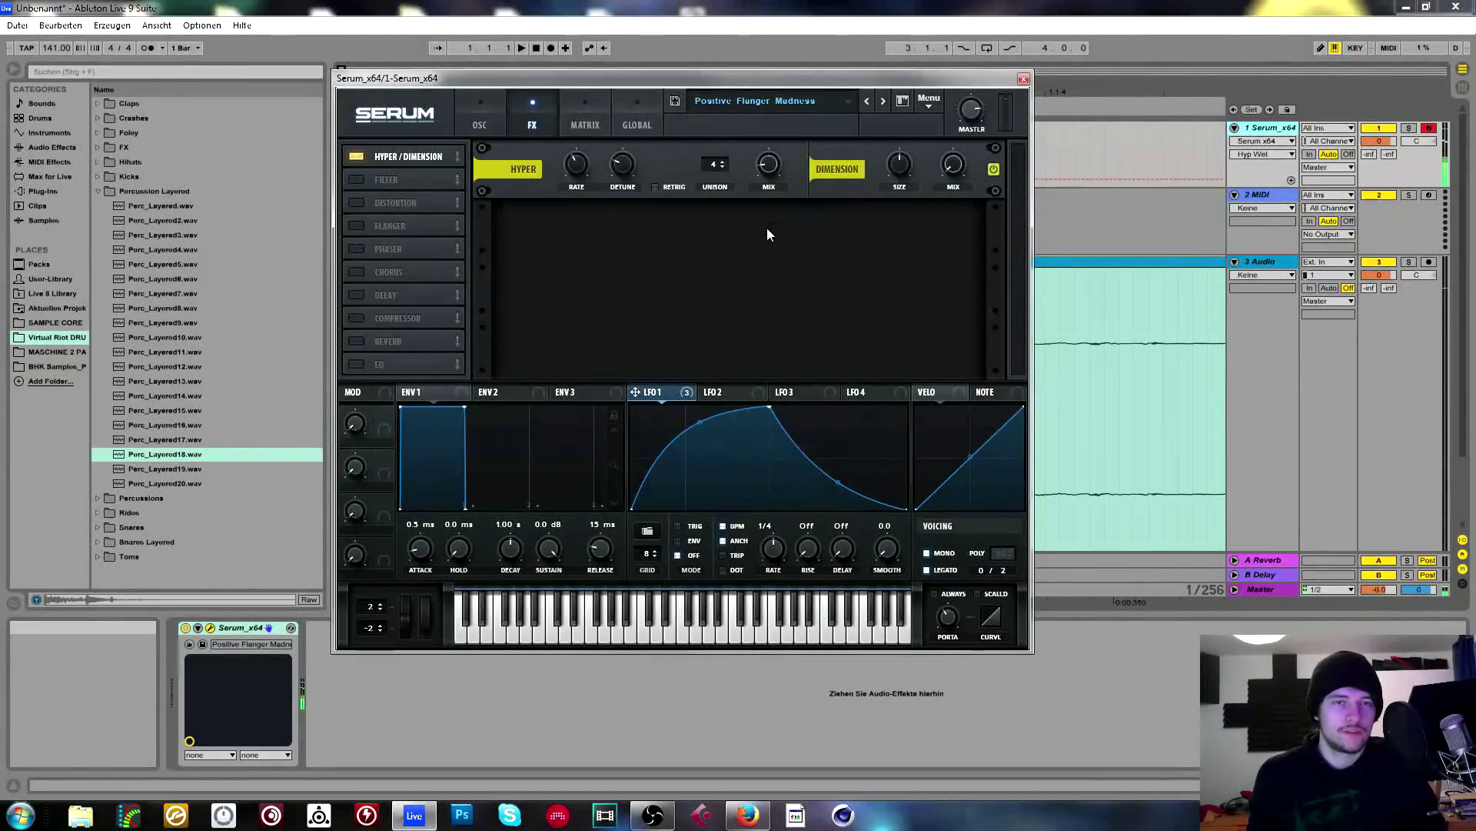
mouse_move(767, 164)
left_mouse_down()
mouse_move(763, 202)
mouse_move(769, 112)
mouse_move(769, 170)
left_mouse_up()
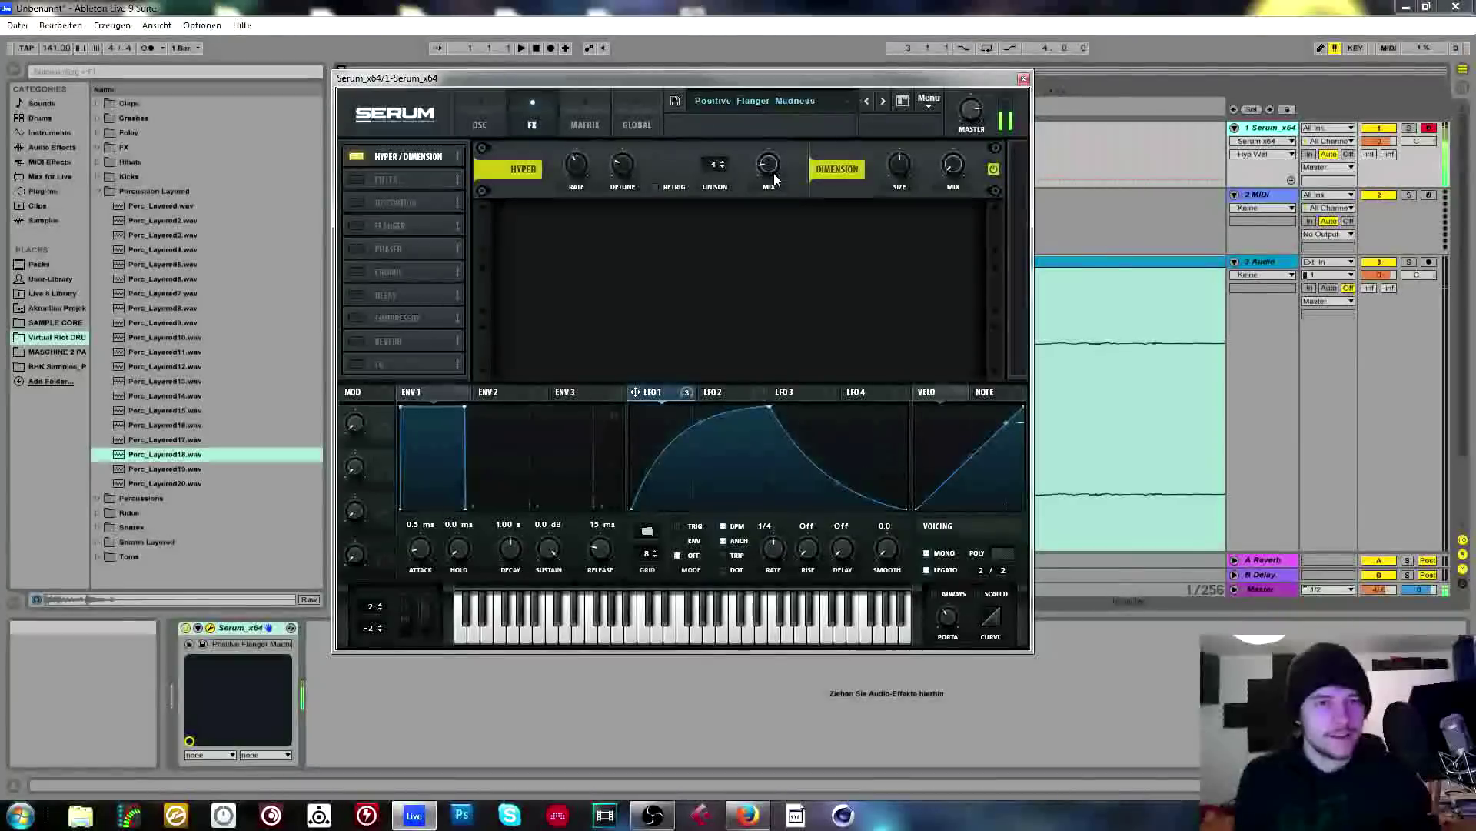
Adjust the Hyper mix and assign LFO 1 to modulate it.
left_click_drag(774, 174, 792, 132)
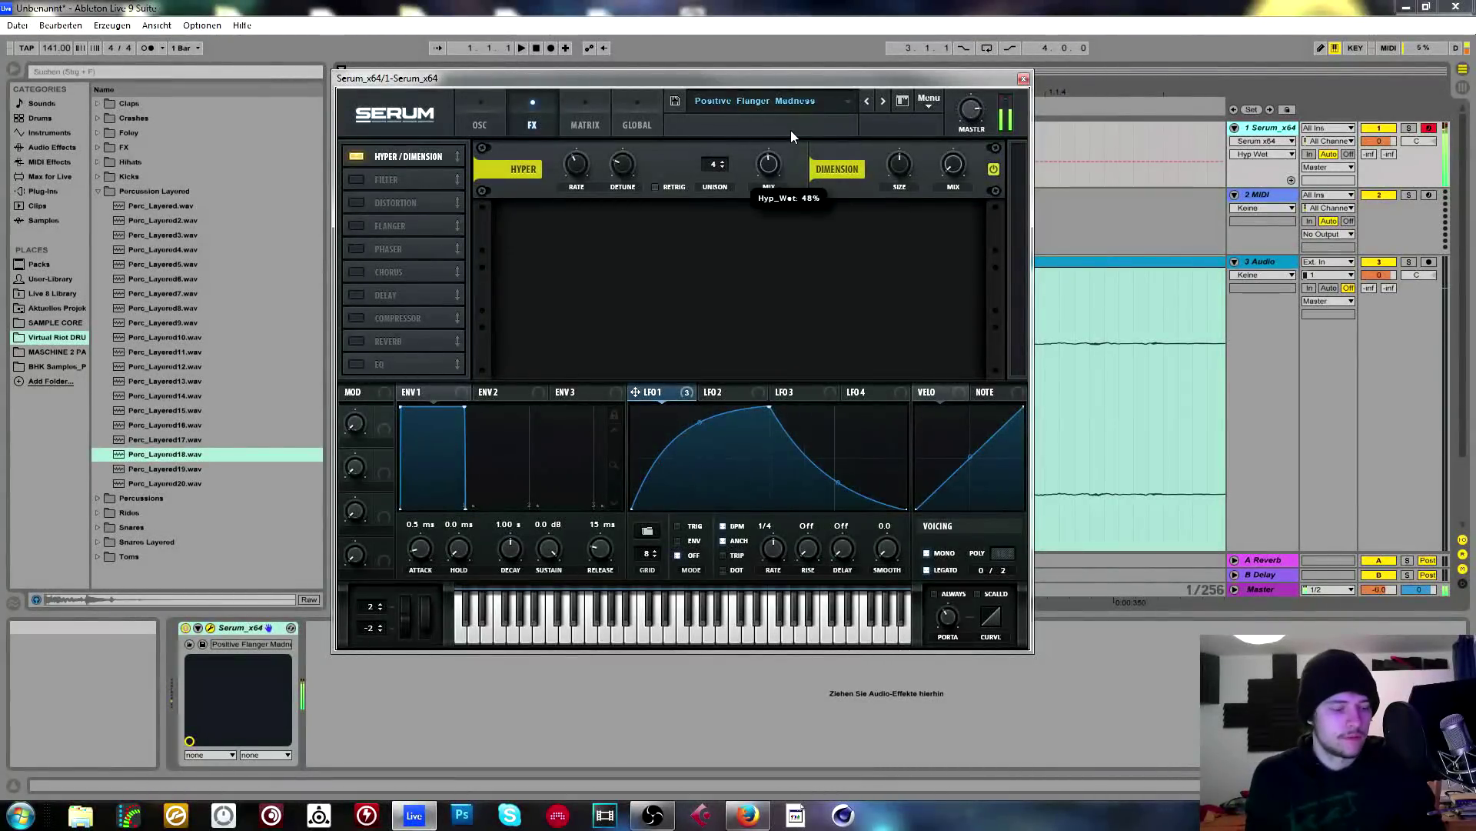
left_click_drag(790, 131, 723, 308)
left_click_drag(764, 171, 761, 204)
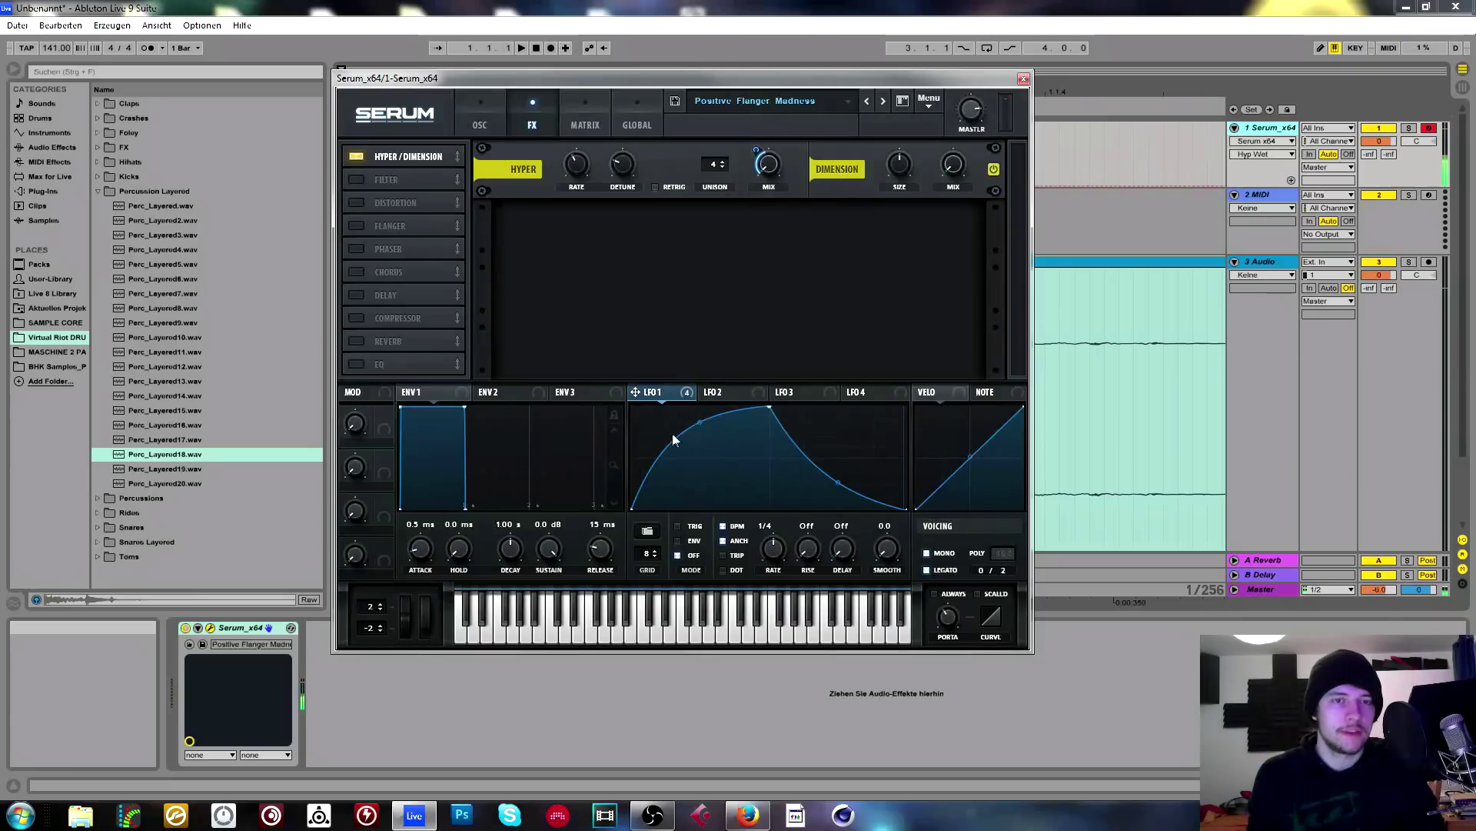
Adjust the Dimension size, assign LFO 1 to the Dimension mix, and play a note to hear it.
left_click_drag(898, 165, 900, 215)
left_click_drag(953, 166, 723, 292)
left_click_drag(972, 139, 952, 163)
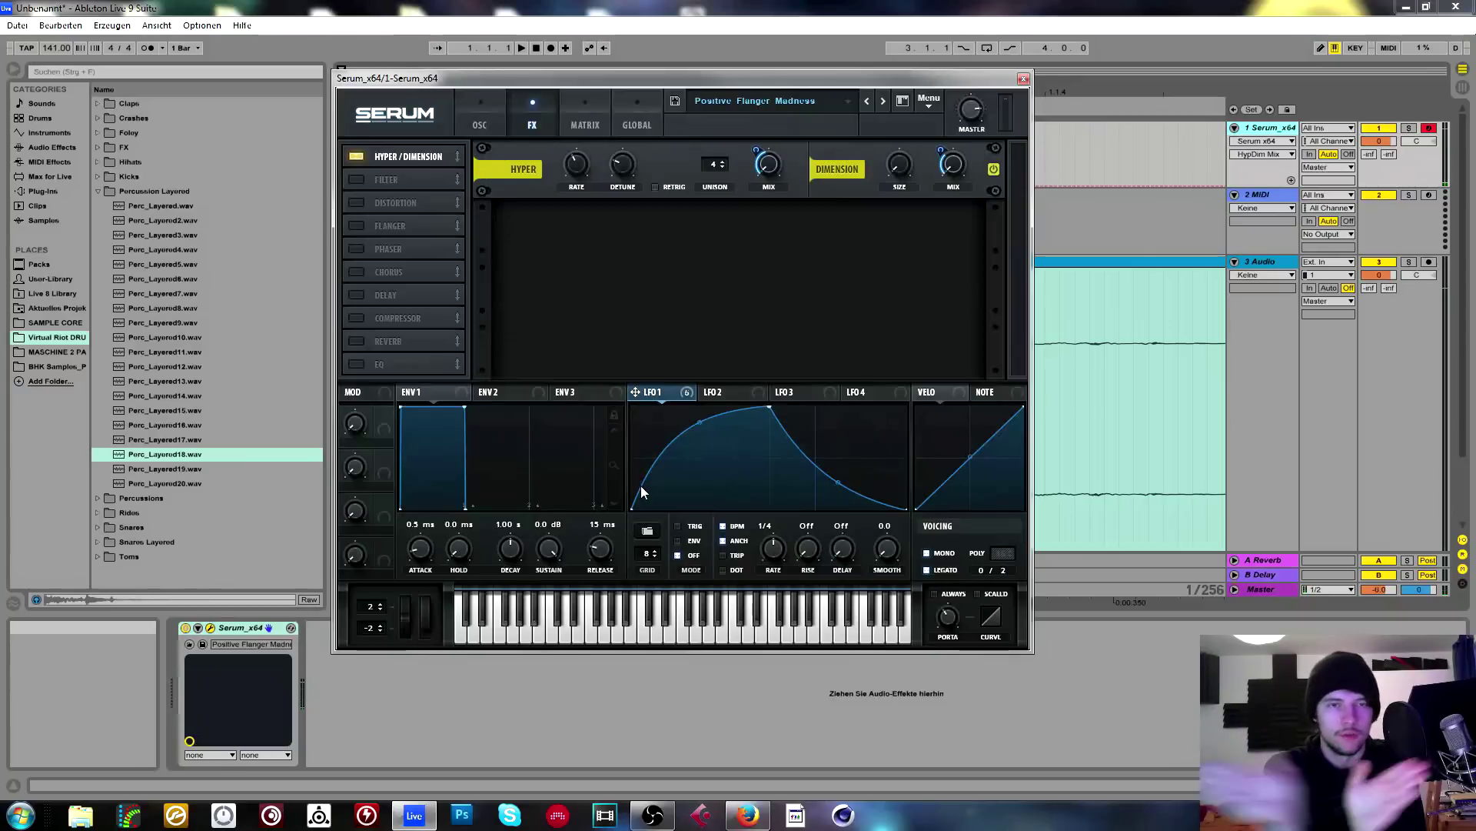
key("a")
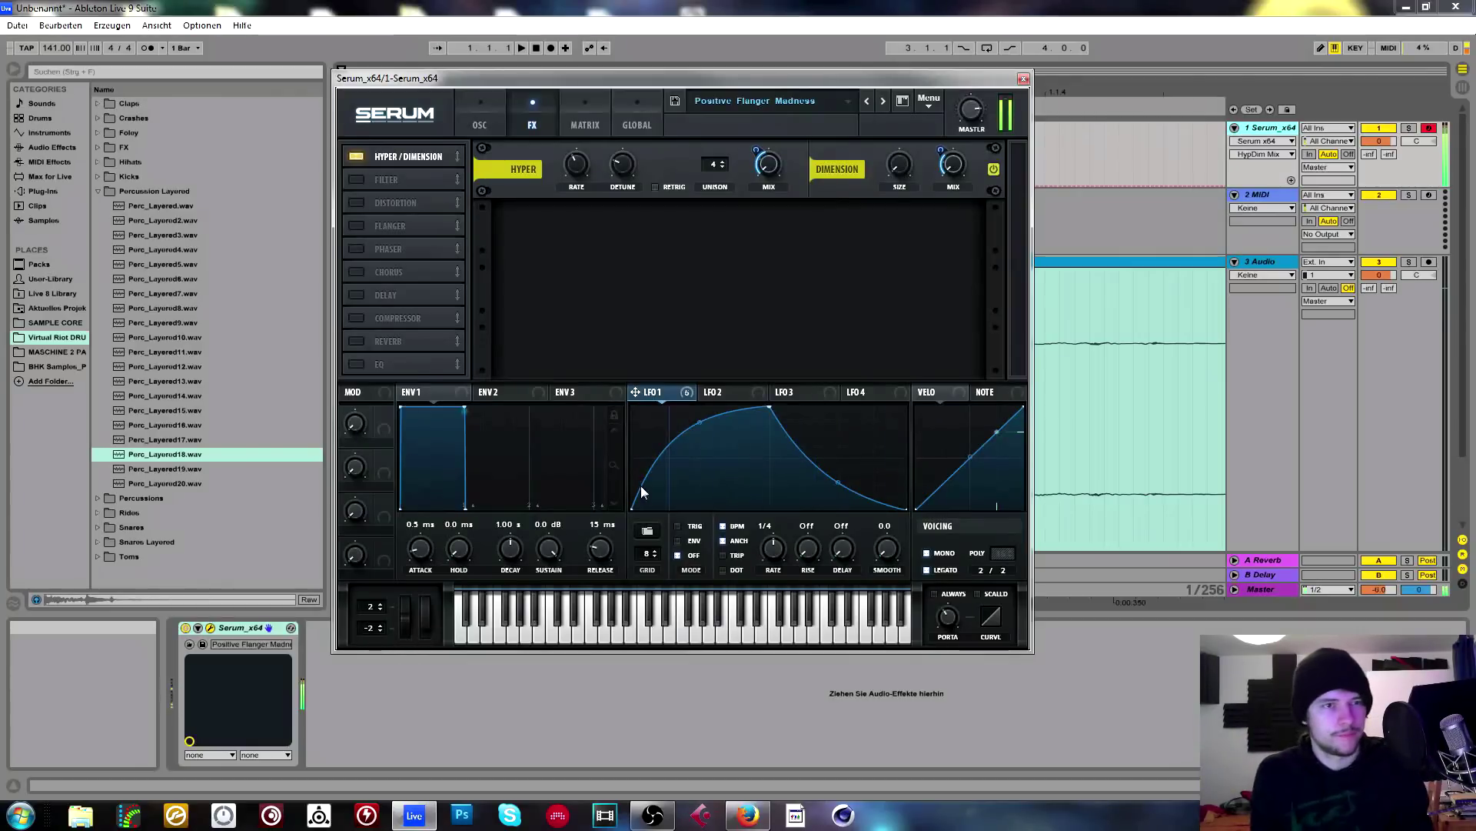
Enable the Distortion effect, vary its drive and switch its type to SoftClip.
left_click(354, 179)
left_click(354, 178)
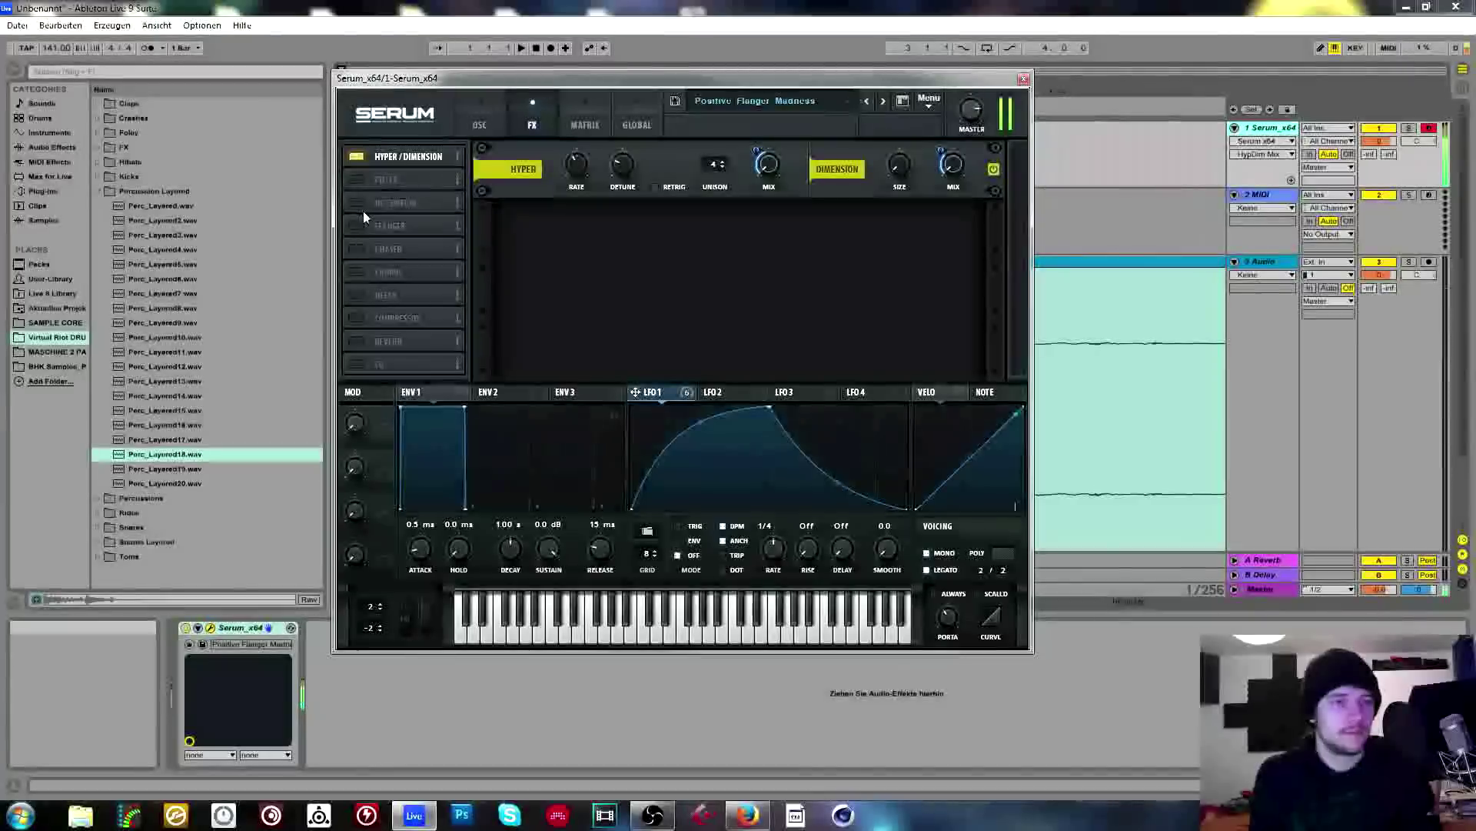
left_click(355, 203)
left_click_drag(853, 224, 852, 326)
left_click(593, 227)
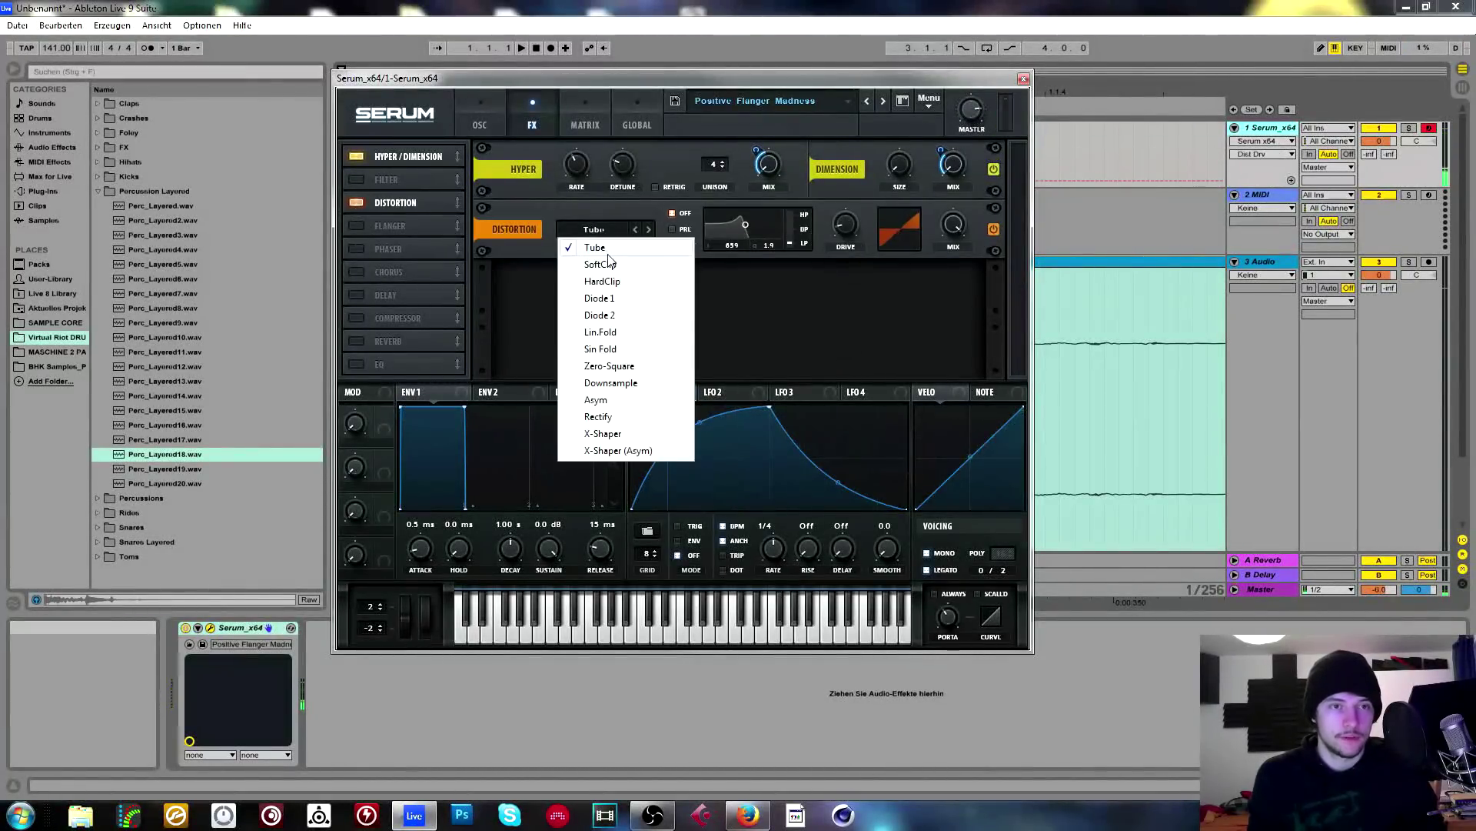
left_click(601, 264)
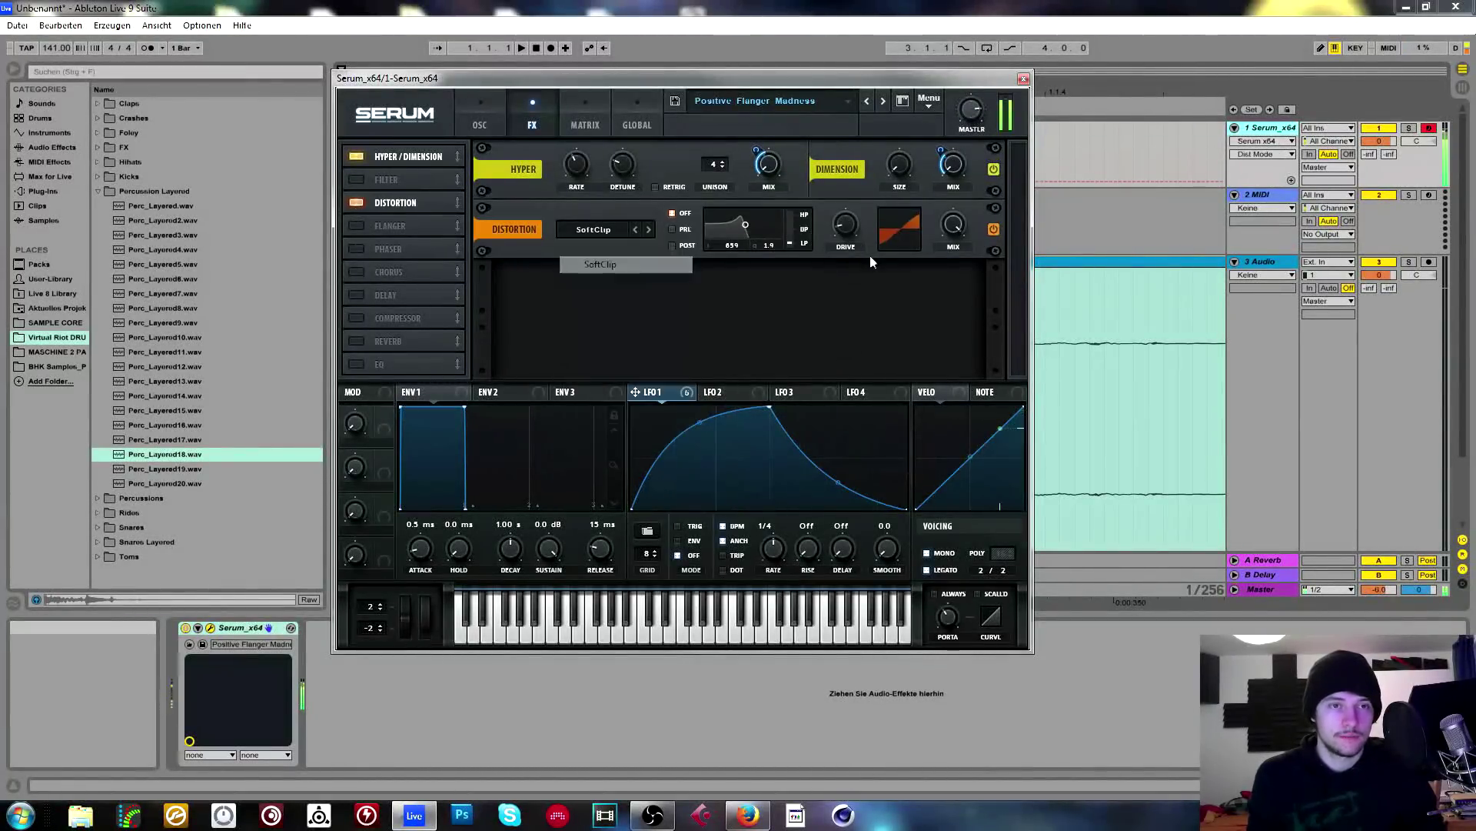
Switch the distortion type to X-Shaper, try bending the shaper A curve and reset it, and open shaper B briefly.
left_click(601, 232)
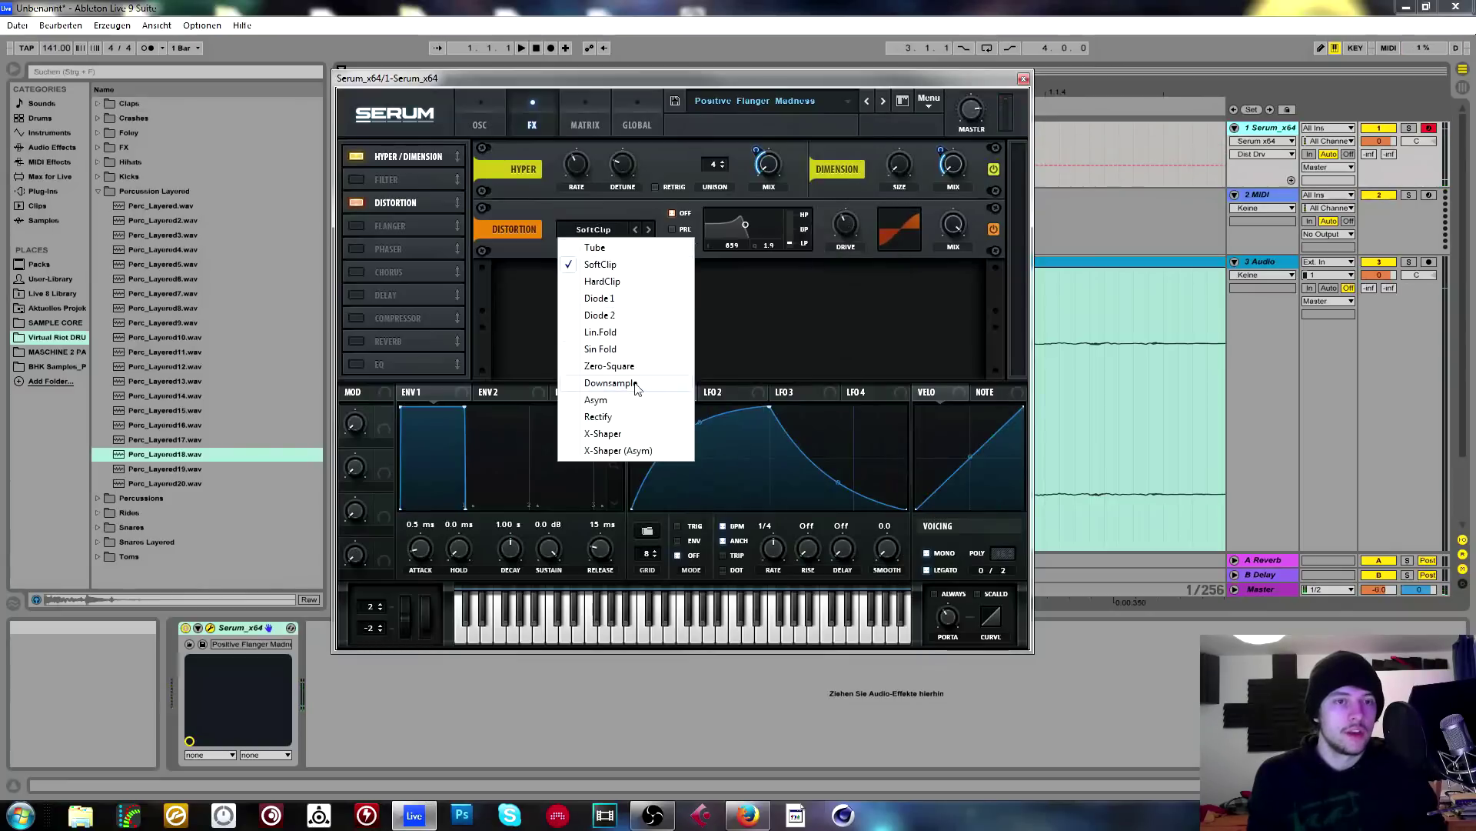
left_click(666, 433)
left_click(589, 248)
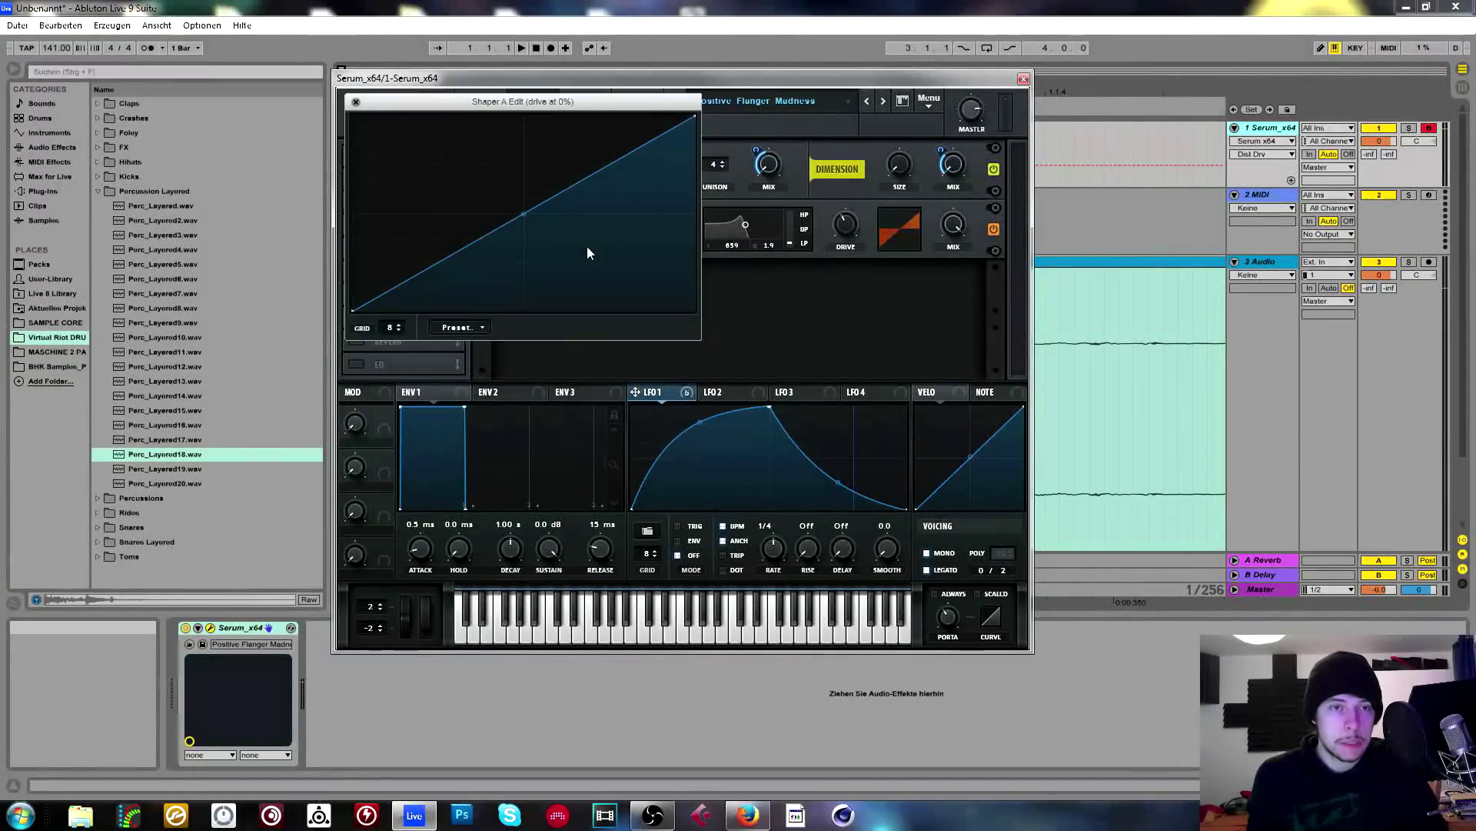
left_click_drag(523, 218, 534, 178)
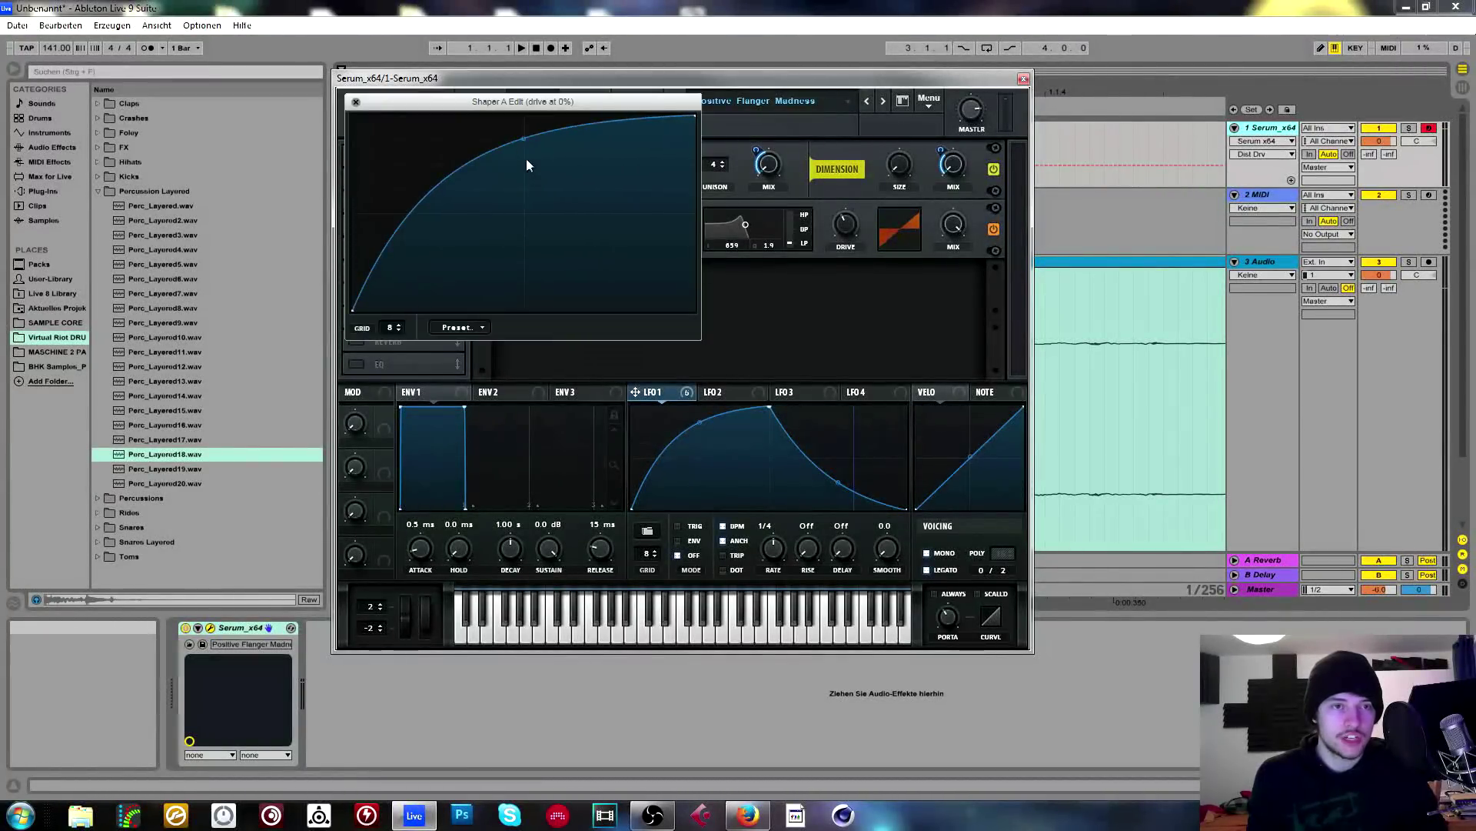
double_click(524, 142)
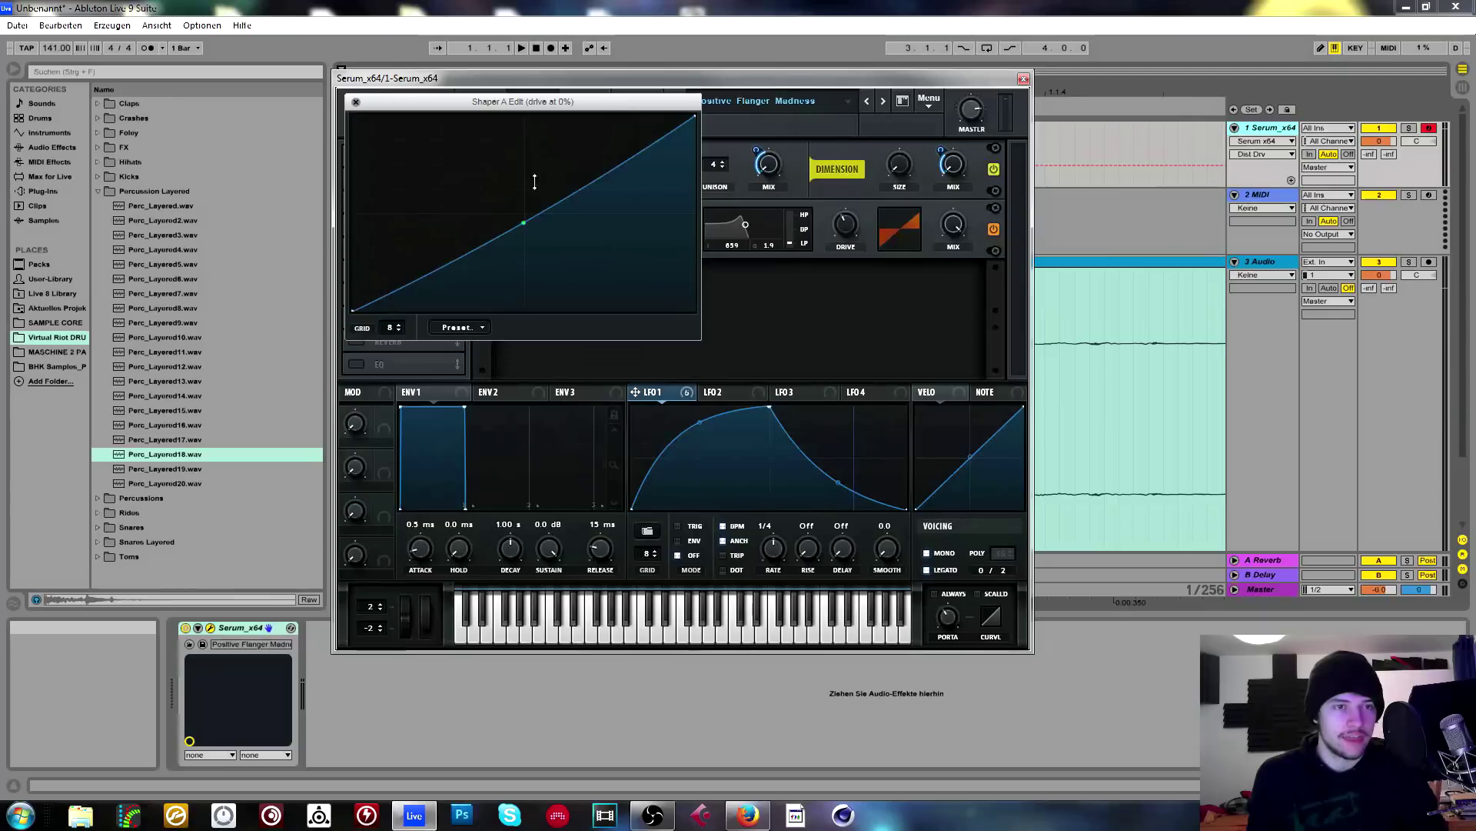
left_click(355, 101)
left_click(625, 248)
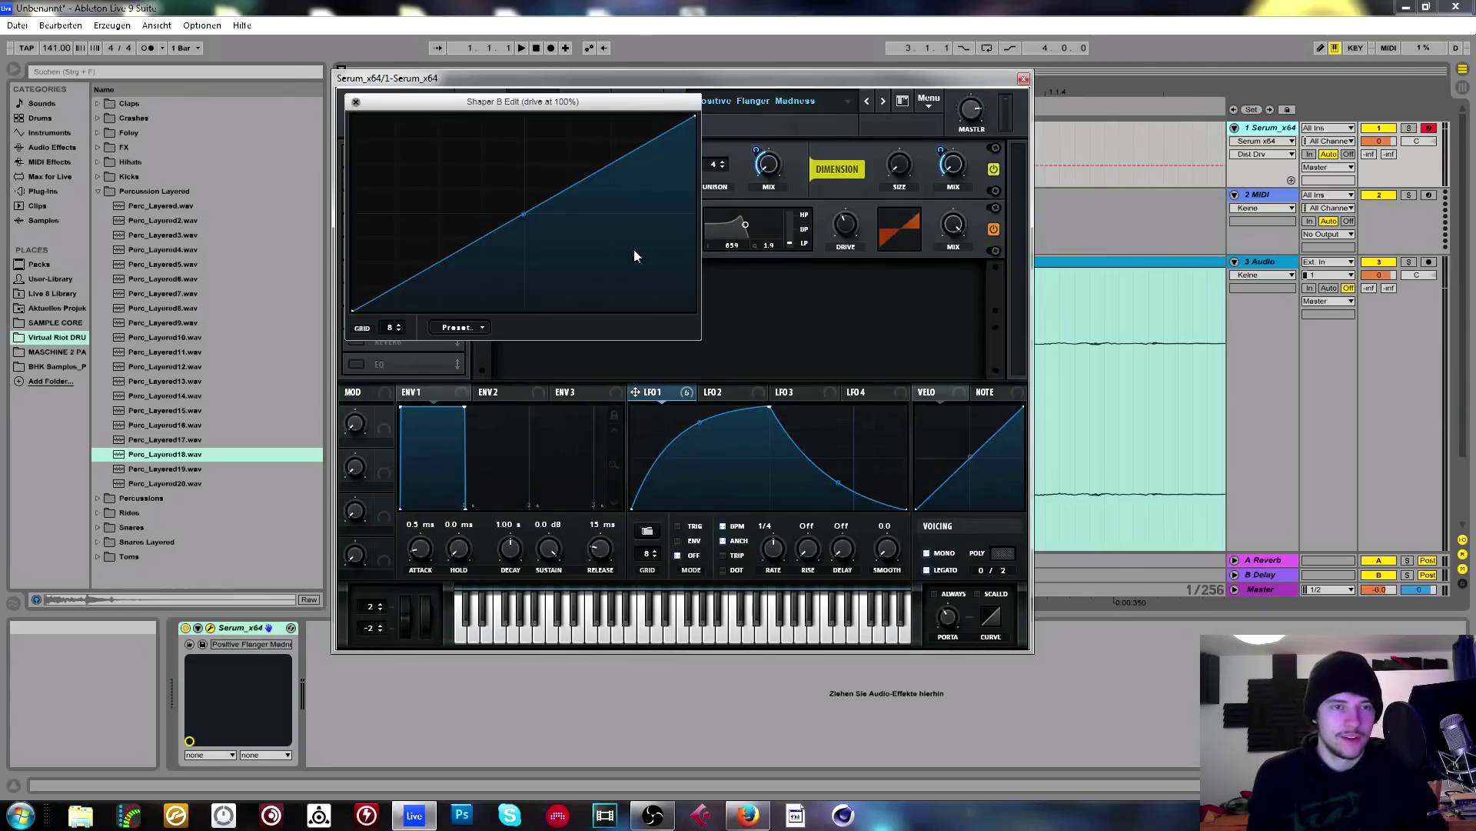
left_click(356, 102)
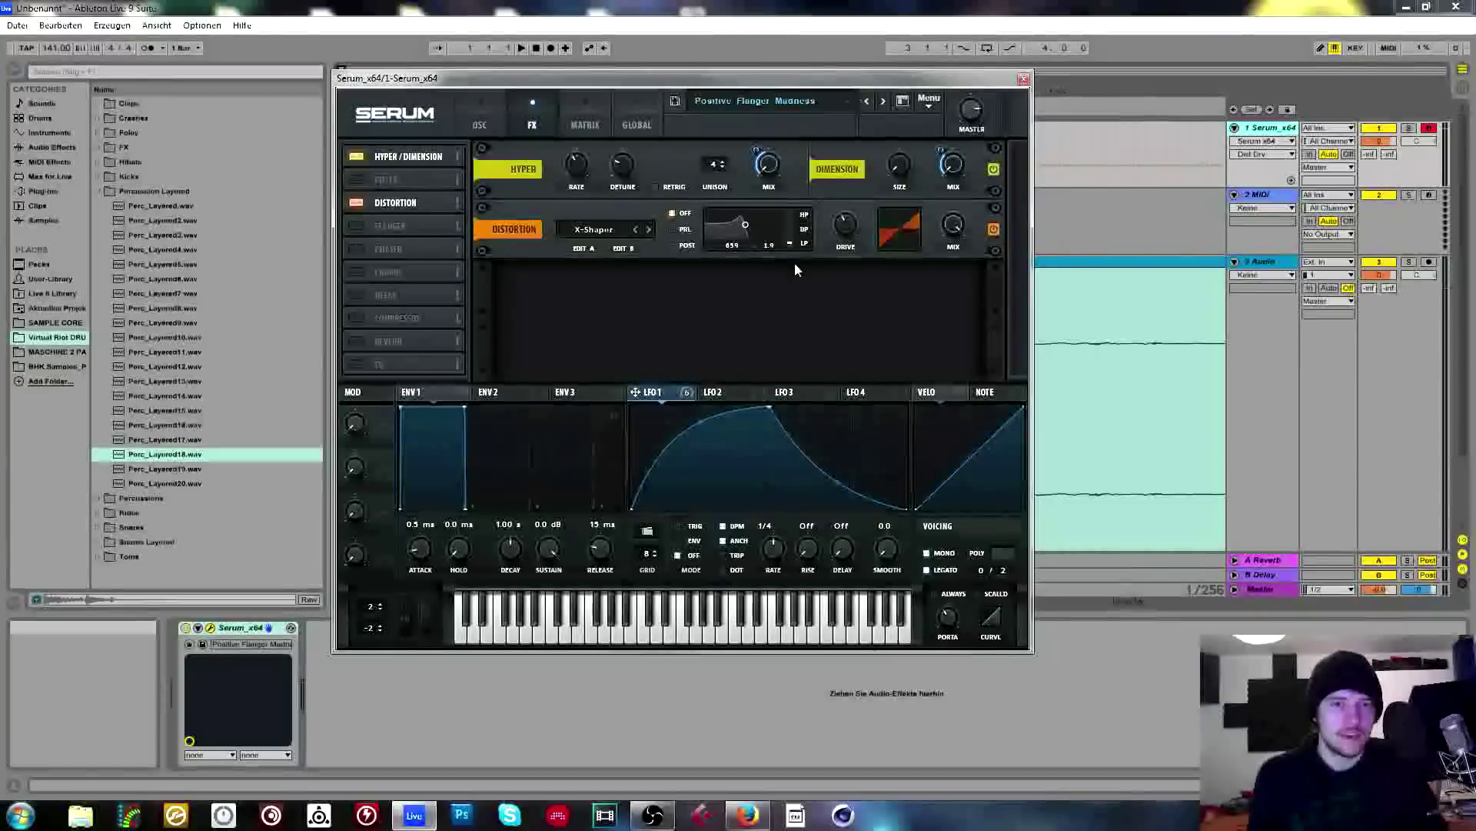
Bend the shaper B curve, add three points to form a deep notch, and sweep the distortion drive.
left_click(623, 249)
left_click_drag(523, 215, 520, 164)
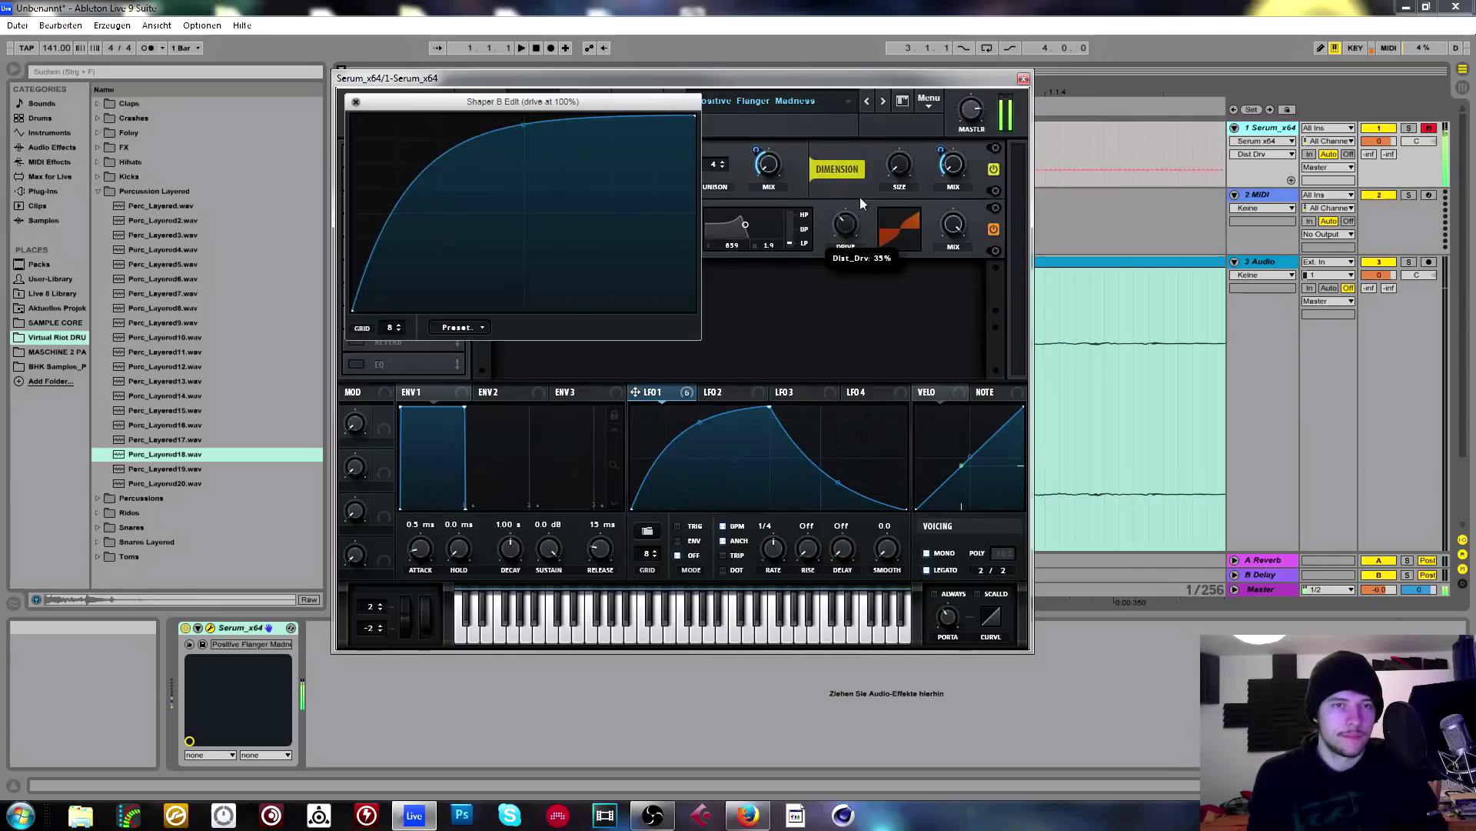
left_click_drag(524, 123, 520, 160)
double_click(466, 166)
double_click(502, 261)
double_click(551, 165)
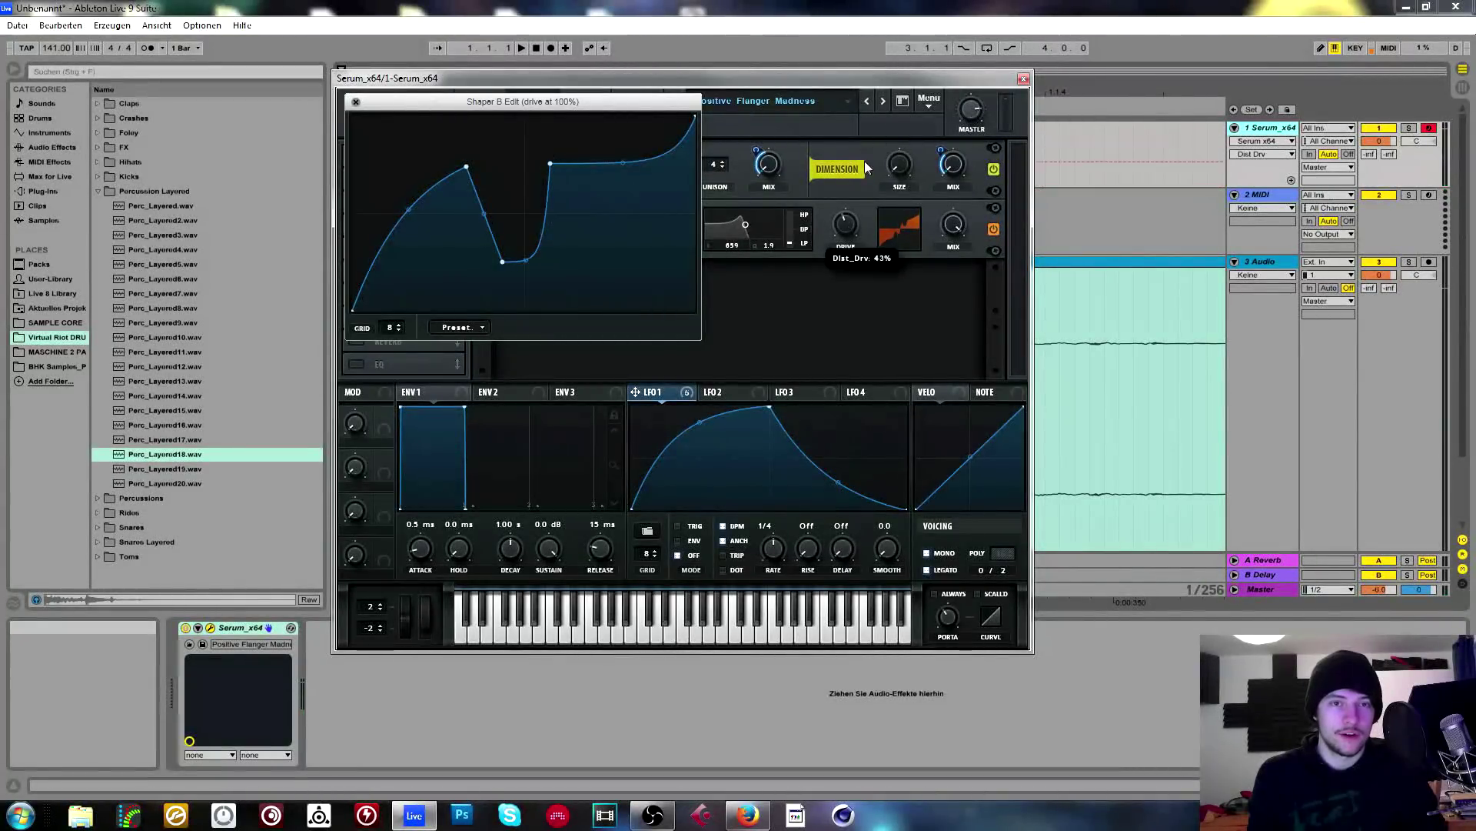
left_click_drag(874, 98, 810, 279)
Remove the added points from the shaper B curve, close its editor and turn off the Distortion effect.
double_click(501, 263)
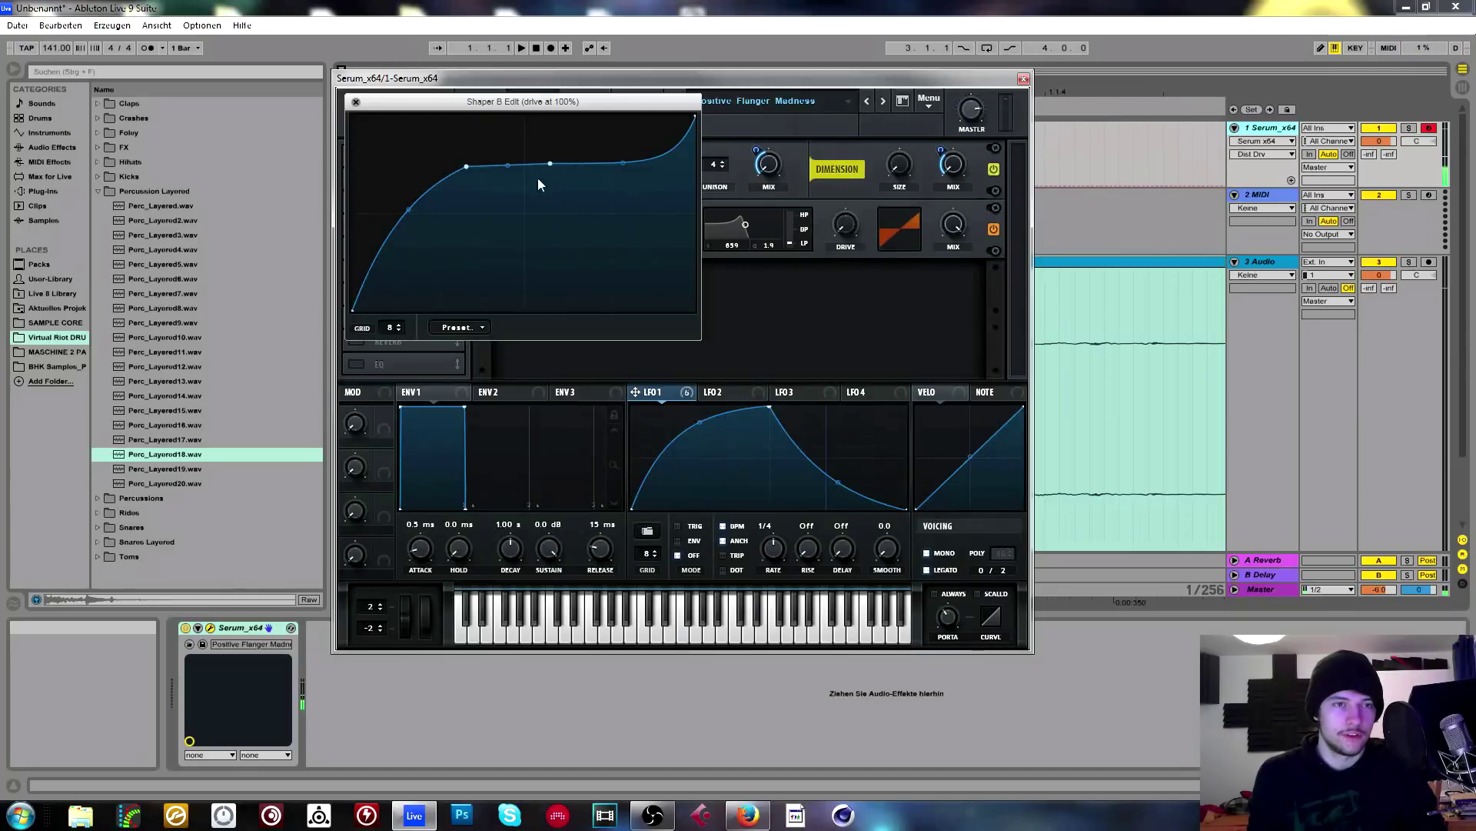
double_click(546, 167)
double_click(466, 167)
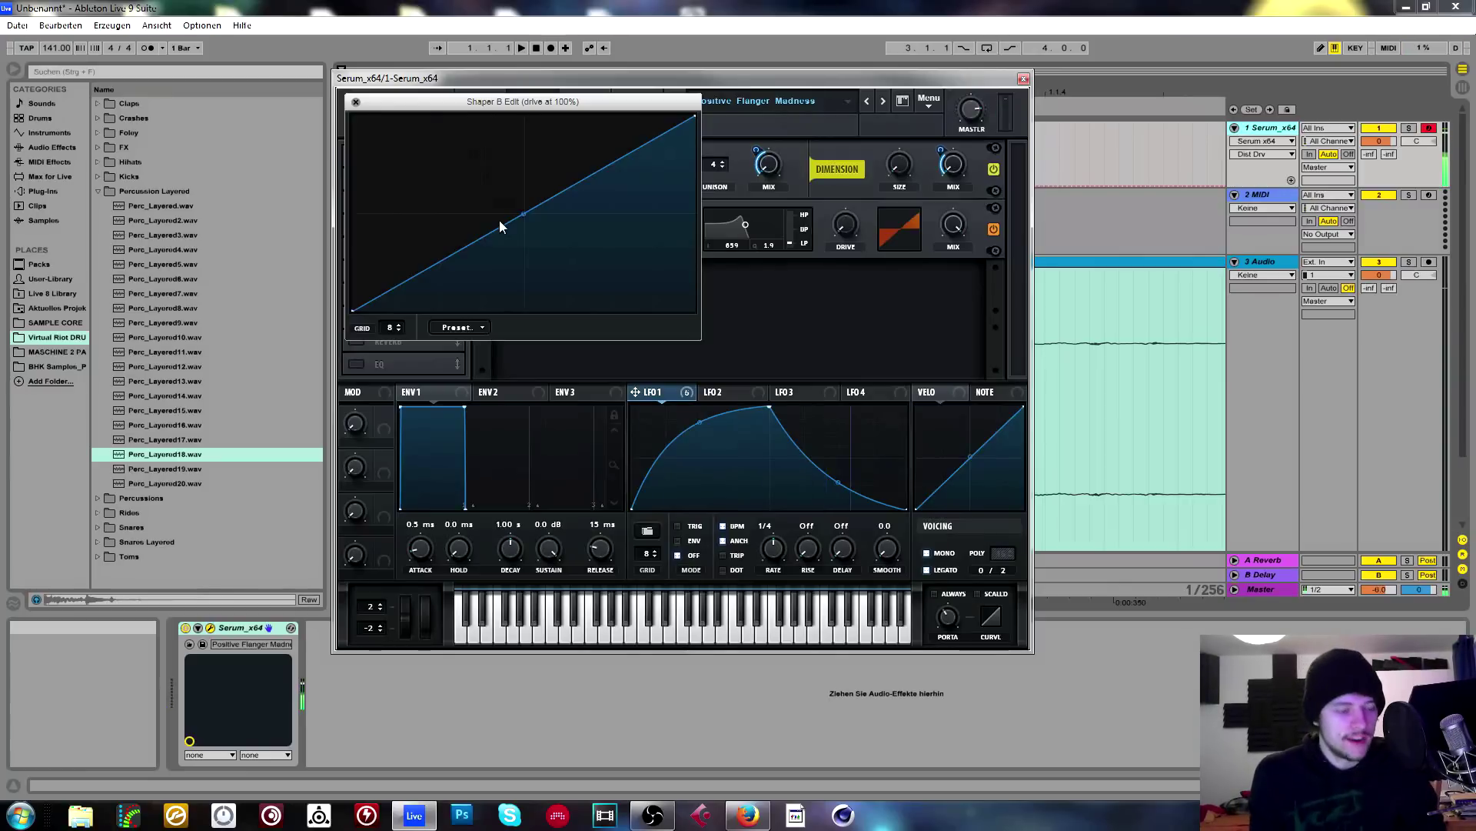
left_click(357, 101)
left_click(356, 201)
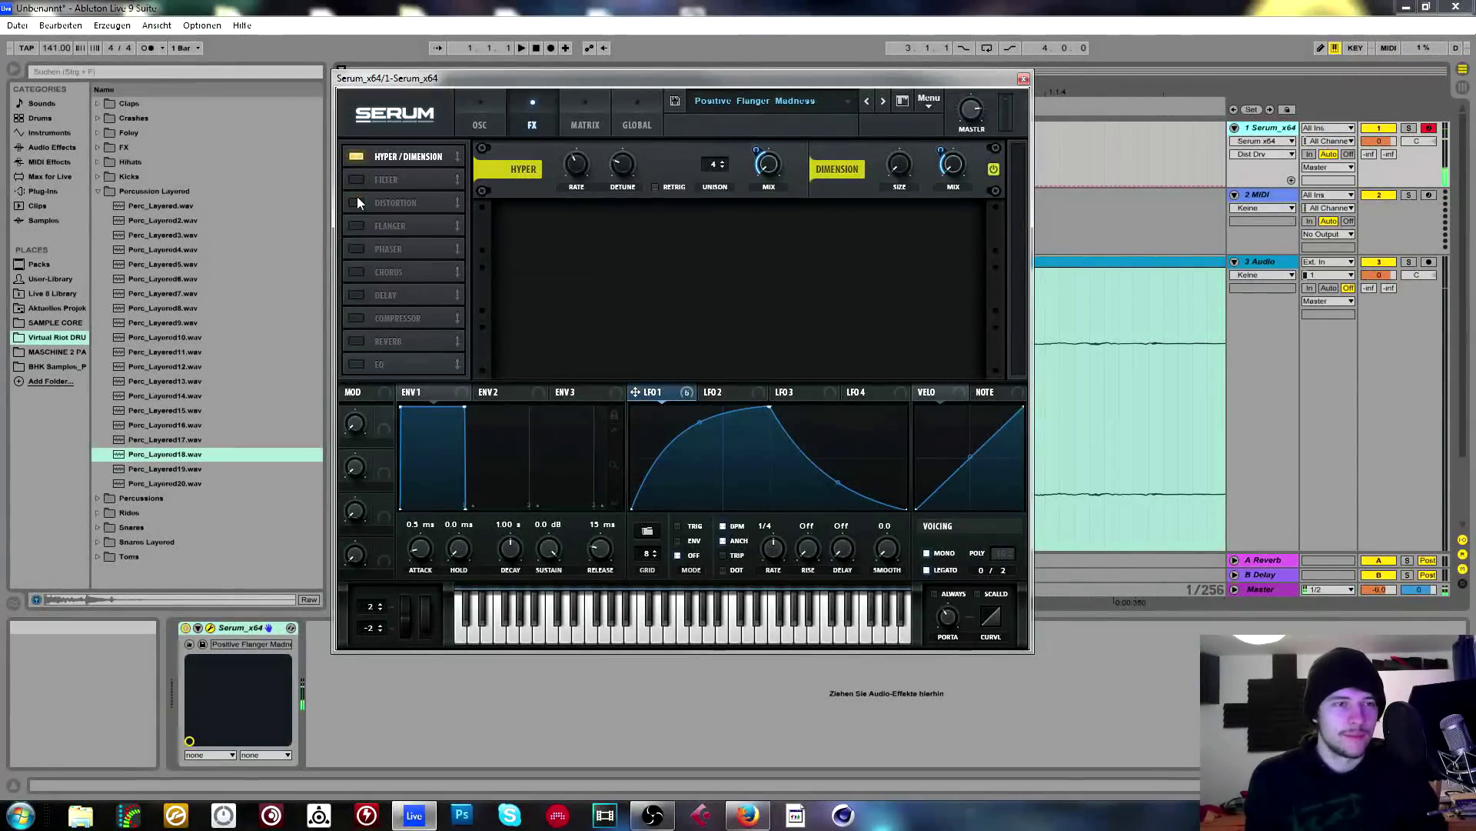
Enable the Flanger effect and try different mix and rate amounts.
left_click(354, 225)
left_click_drag(960, 224, 940, 303)
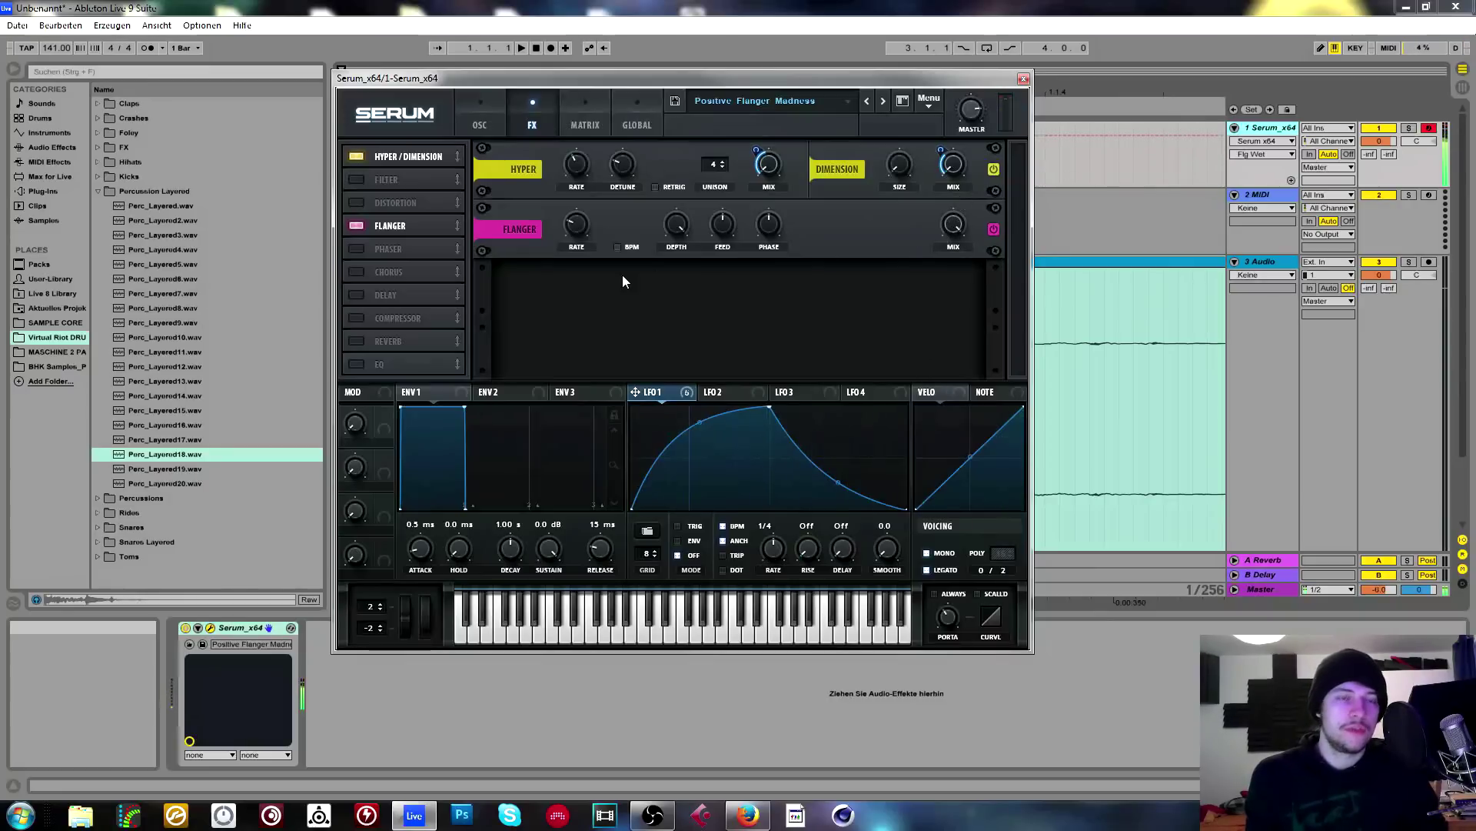
left_click(582, 227)
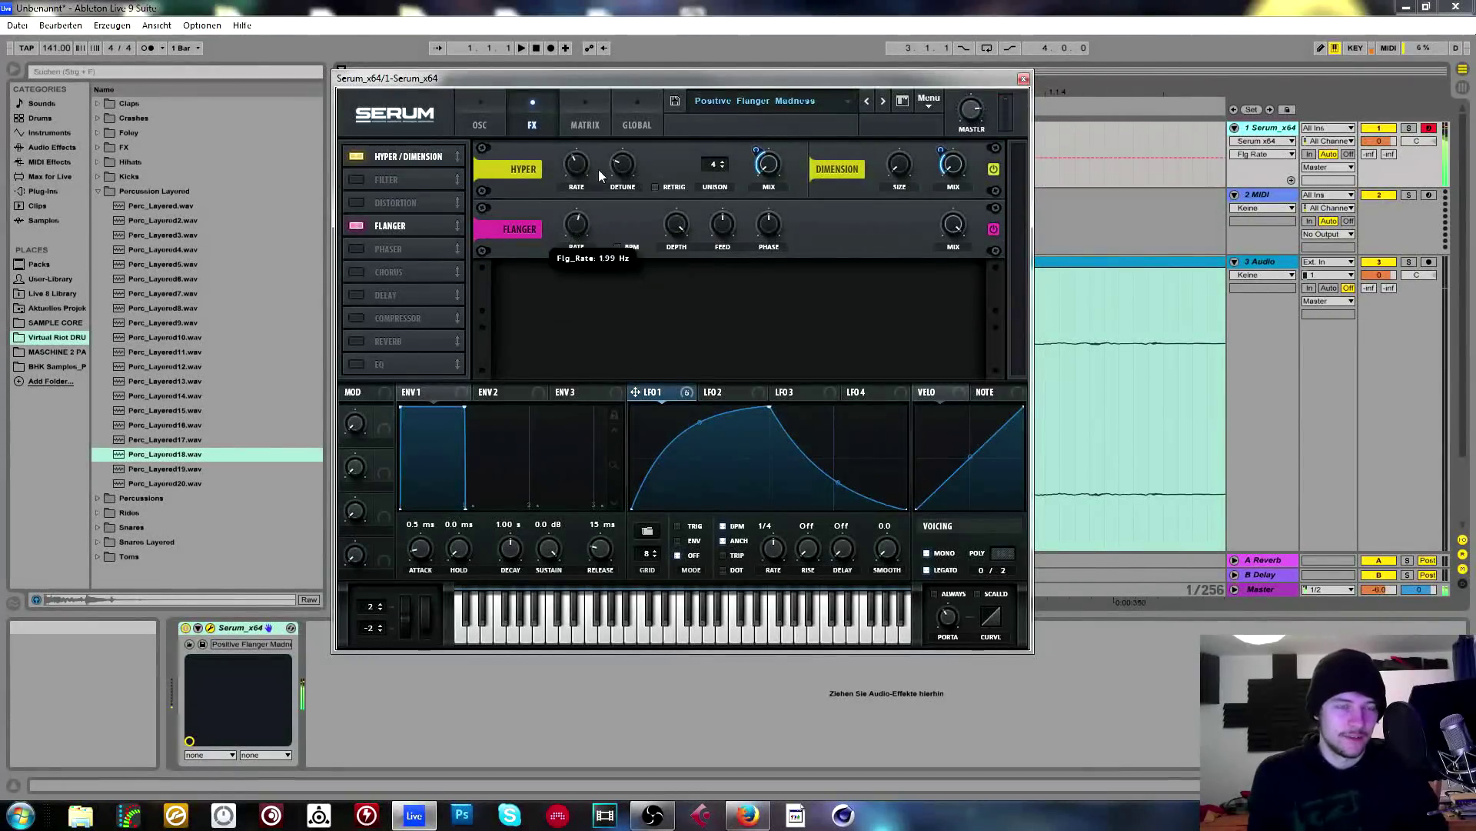
left_click_drag(593, 170, 590, 145)
mouse_move(581, 228)
left_mouse_down()
mouse_move(570, 302)
mouse_move(579, 198)
left_mouse_up()
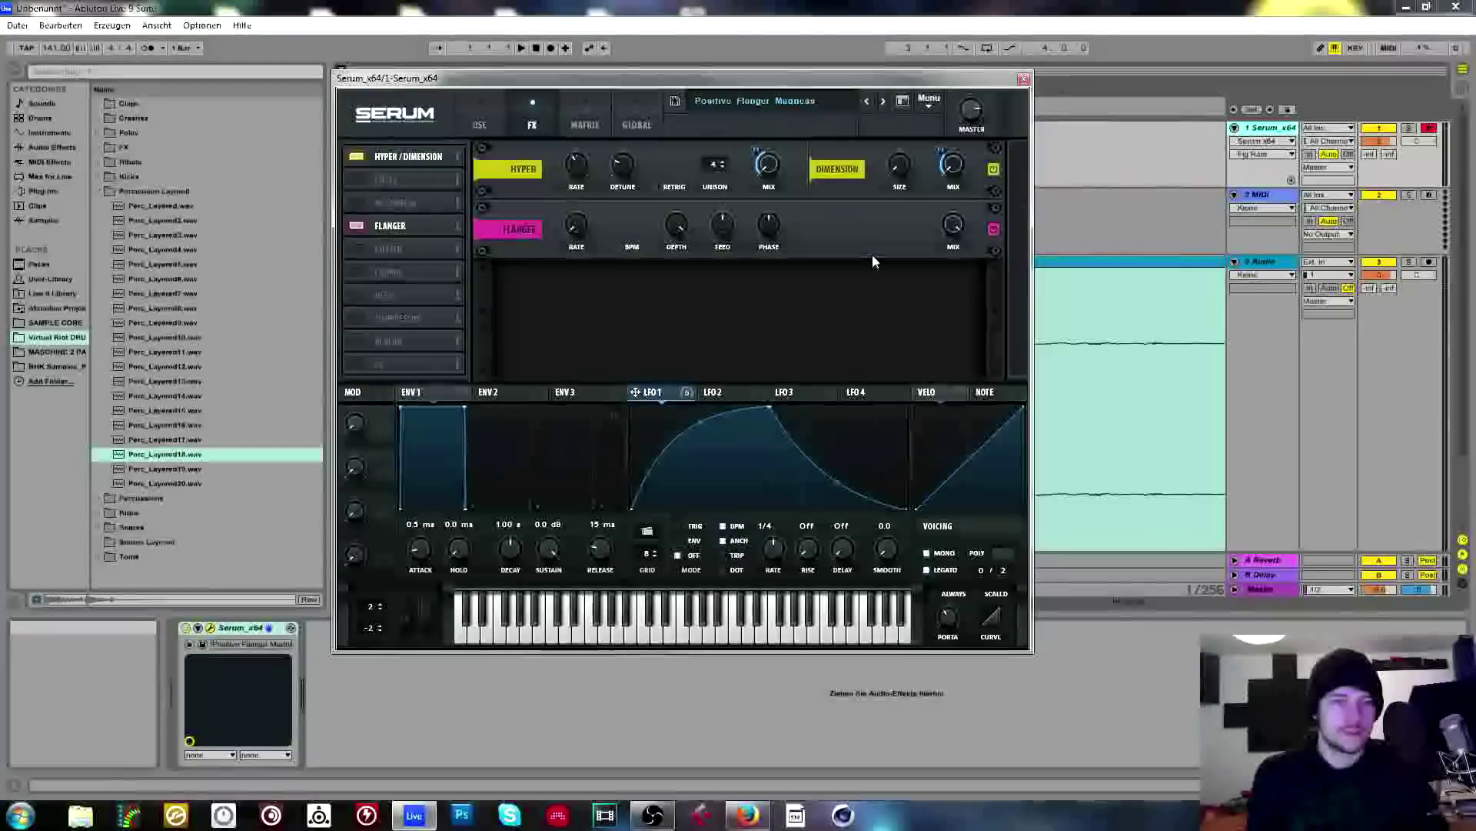
Adjust the Flanger's feedback and depth, and assign LFO 1 to its mix.
mouse_move(678, 229)
left_click_drag(720, 244, 742, 192)
left_click_drag(677, 227, 673, 355)
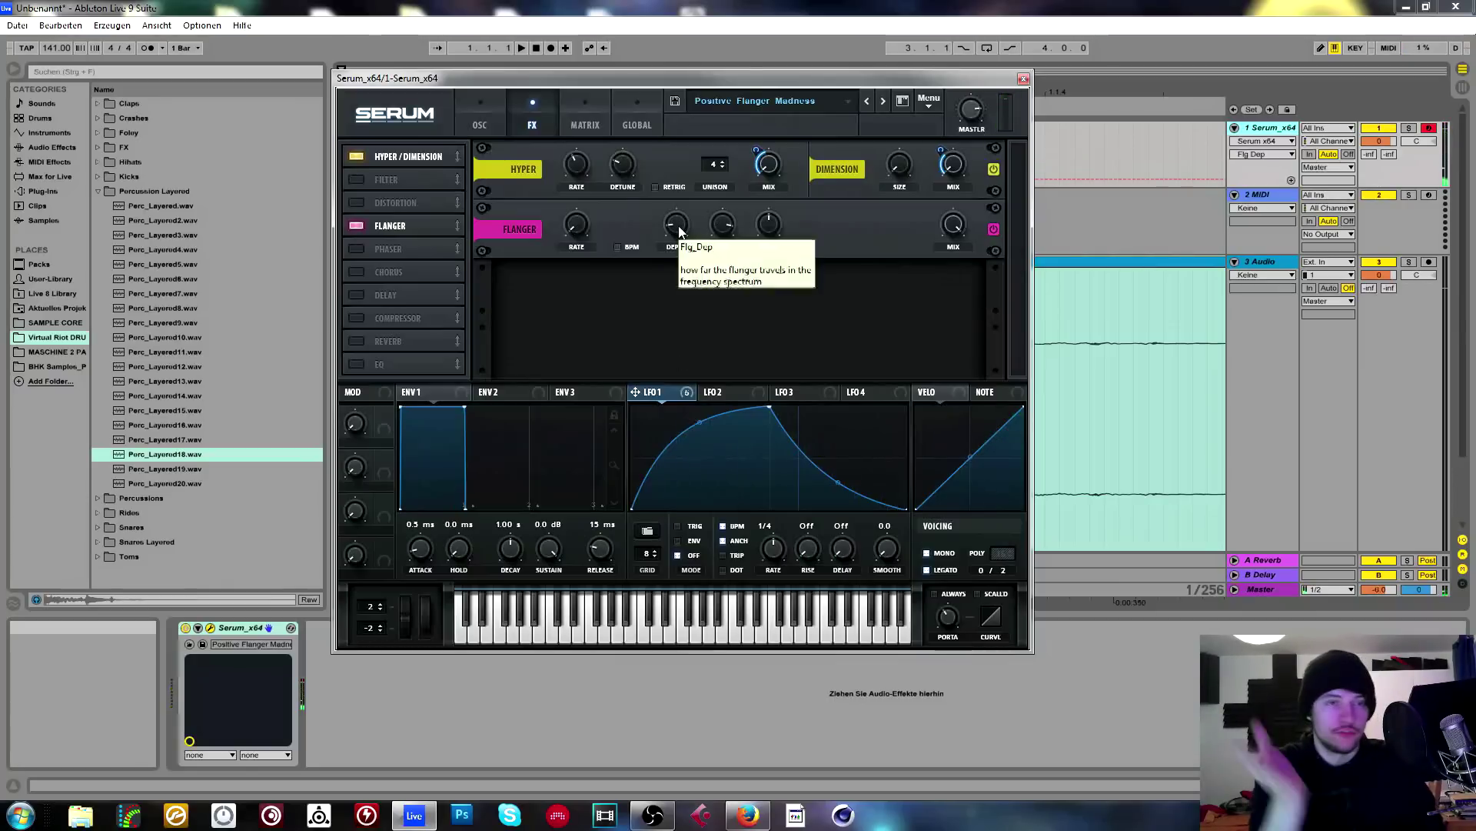
left_click_drag(680, 230, 708, 289)
left_click_drag(680, 391, 898, 450)
left_click_drag(941, 210, 993, 70)
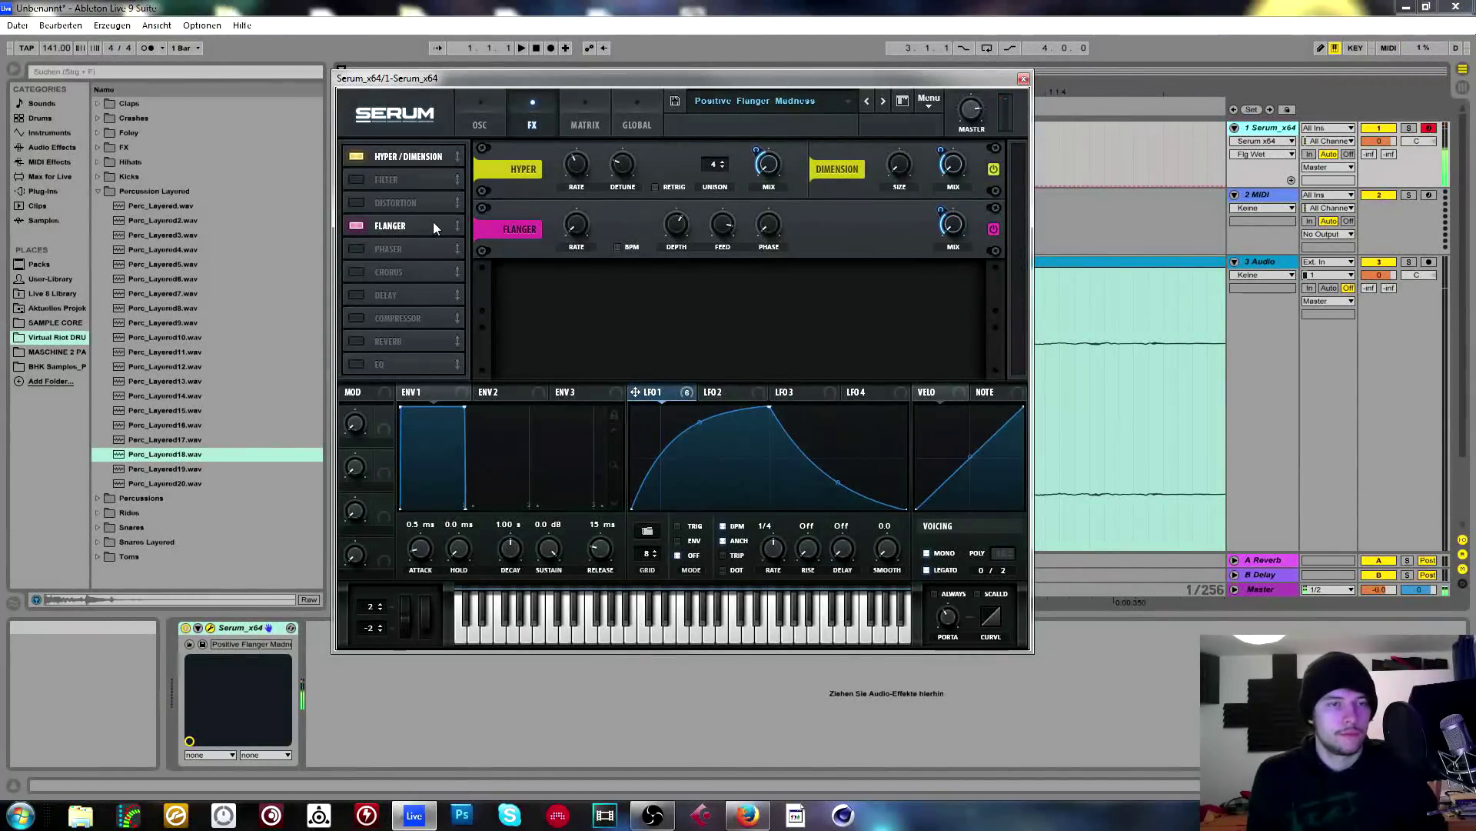
Turn the Distortion effect back on, set its type to Tube and modulate its drive with LFO 1.
left_click(360, 203)
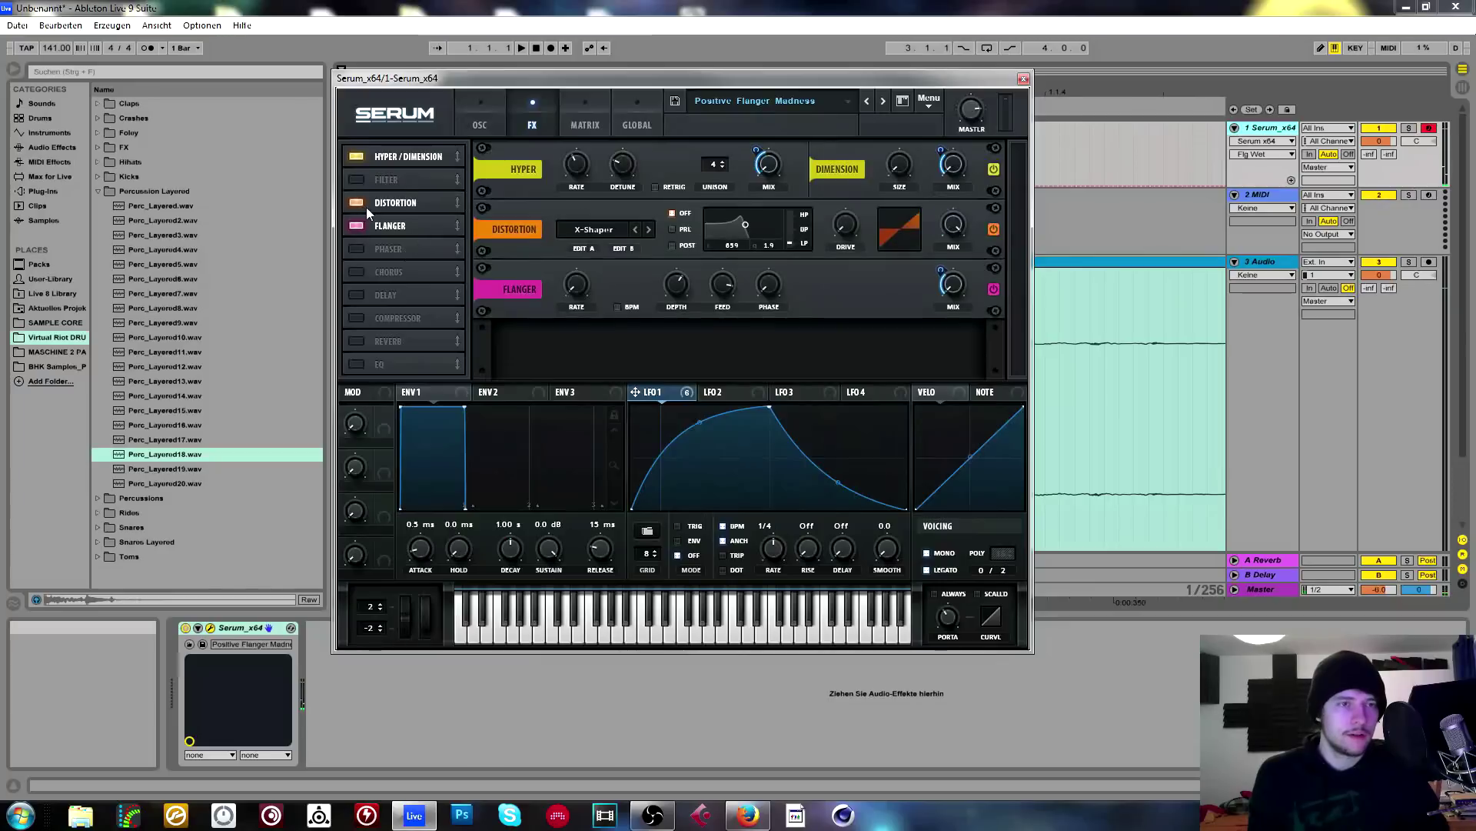
left_click(616, 229)
left_click(619, 265)
mouse_move(817, 229)
left_mouse_down()
mouse_move(845, 224)
mouse_move(834, 241)
left_mouse_up()
left_click(594, 229)
left_click(596, 234)
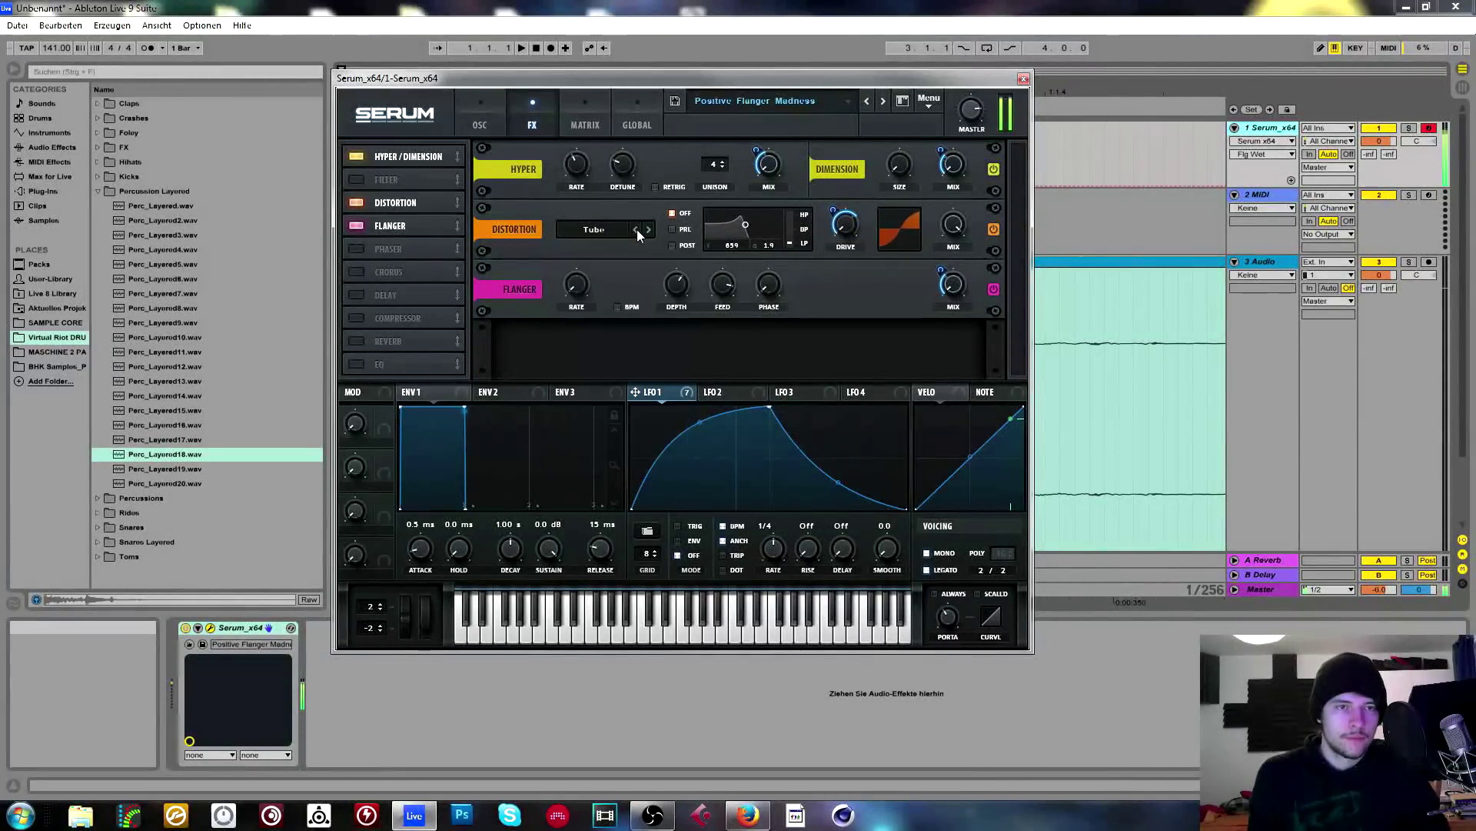
Enable the Phaser effect and vary its rate, trying BPM sync before switching back to a free rate.
left_click(356, 249)
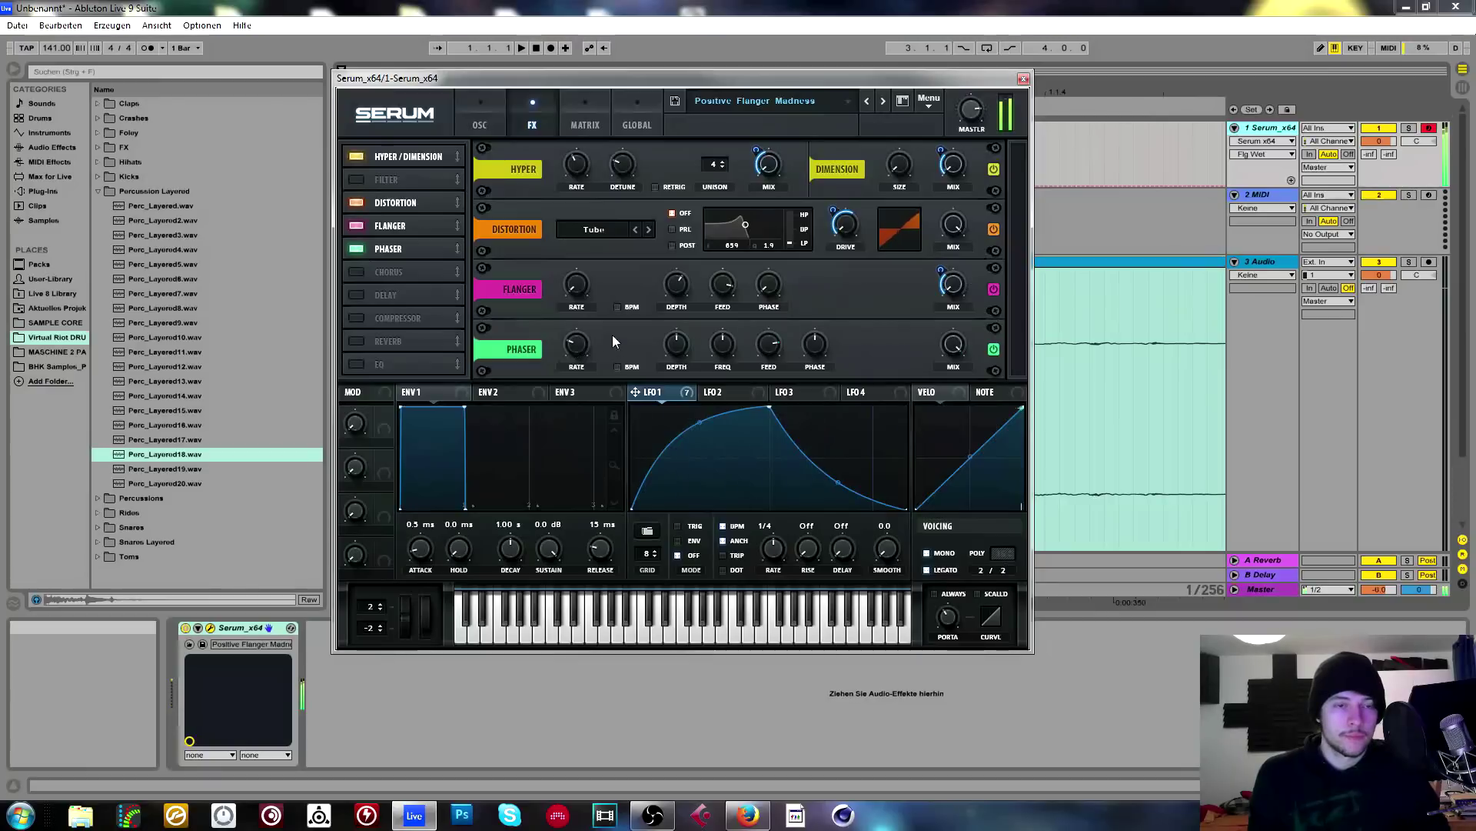
left_click(582, 356)
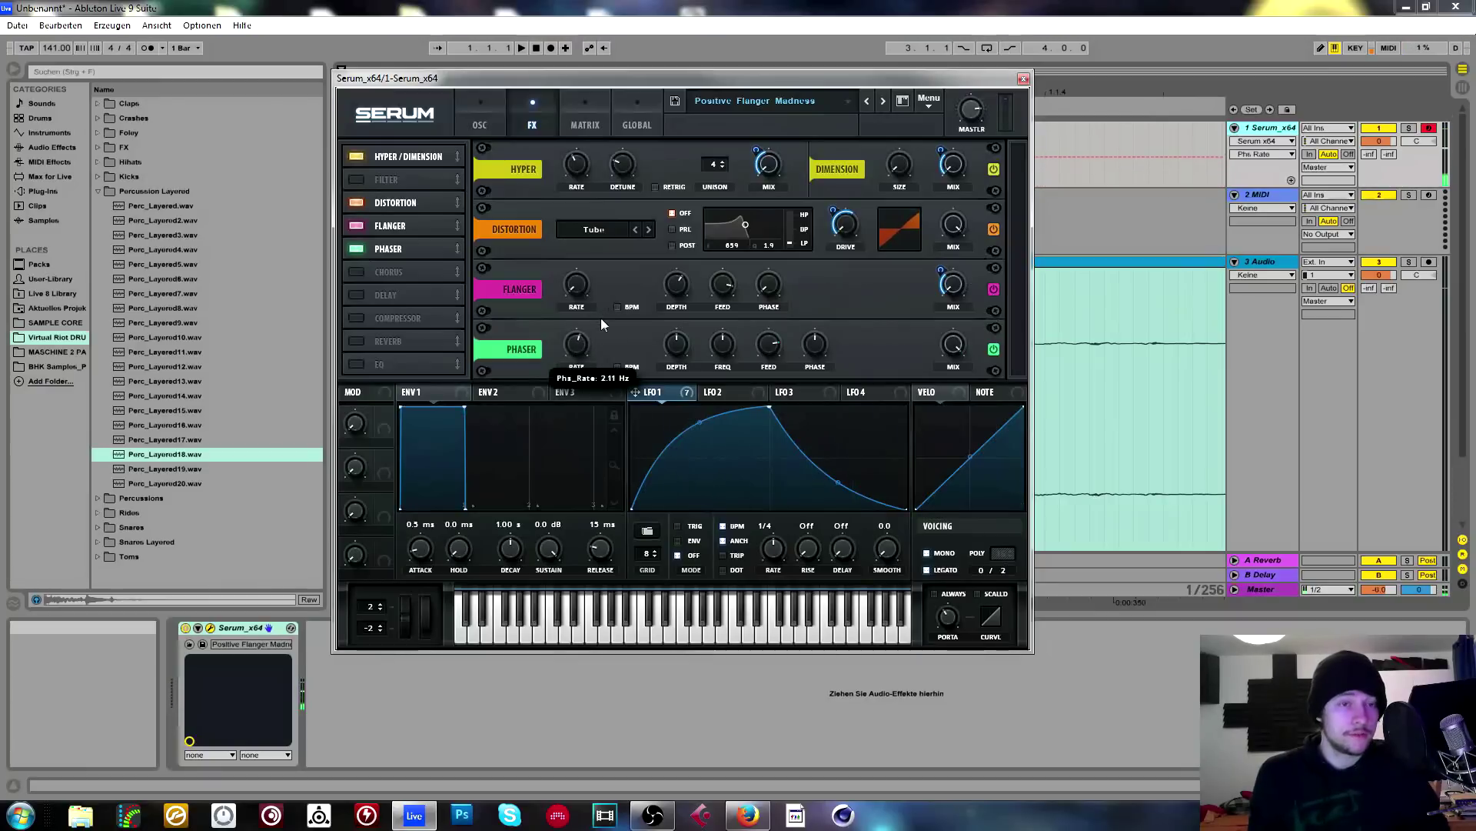
left_click_drag(594, 343, 593, 391)
left_click(618, 367)
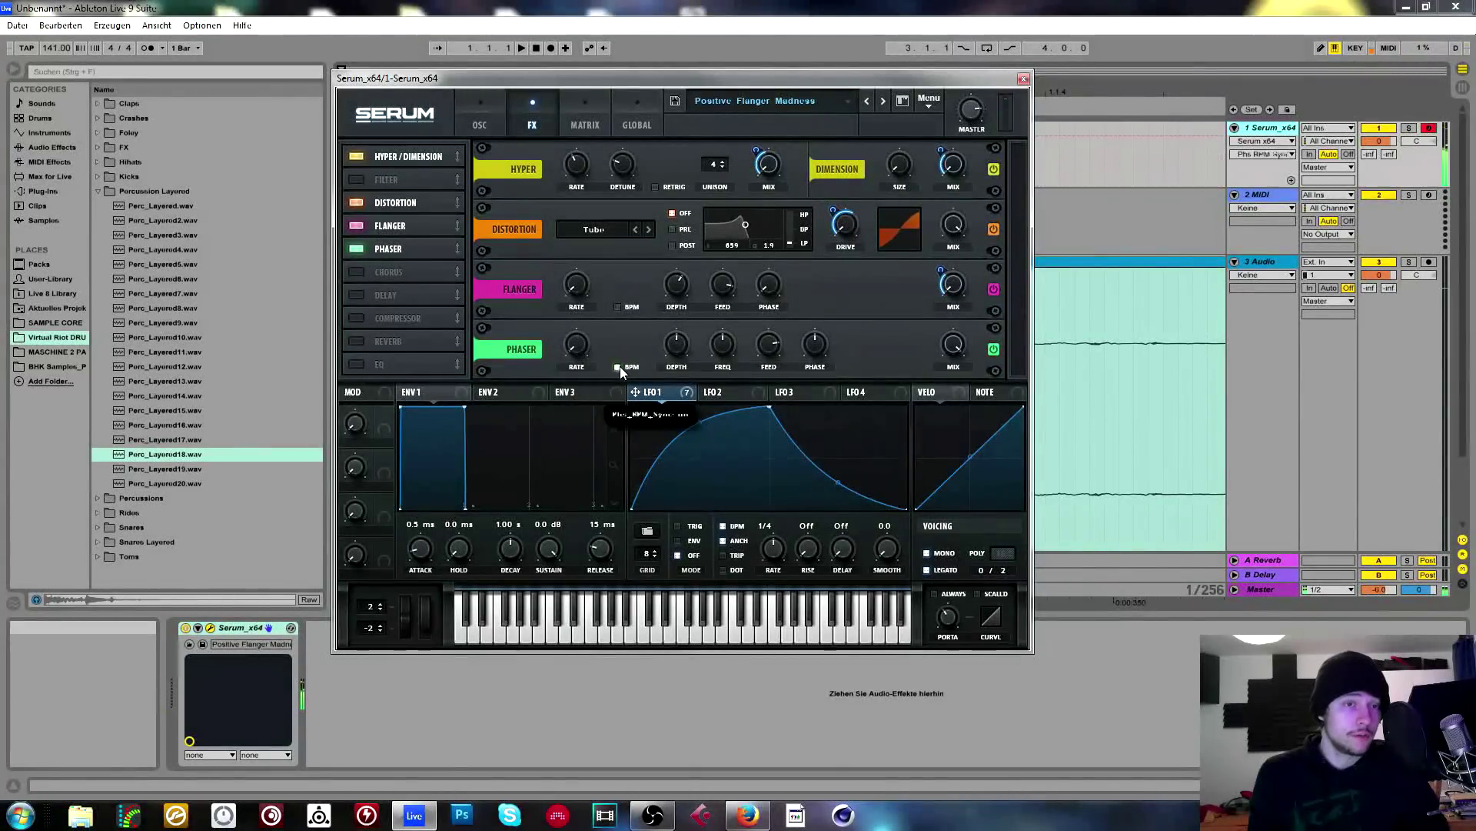
left_click_drag(582, 308, 602, 270)
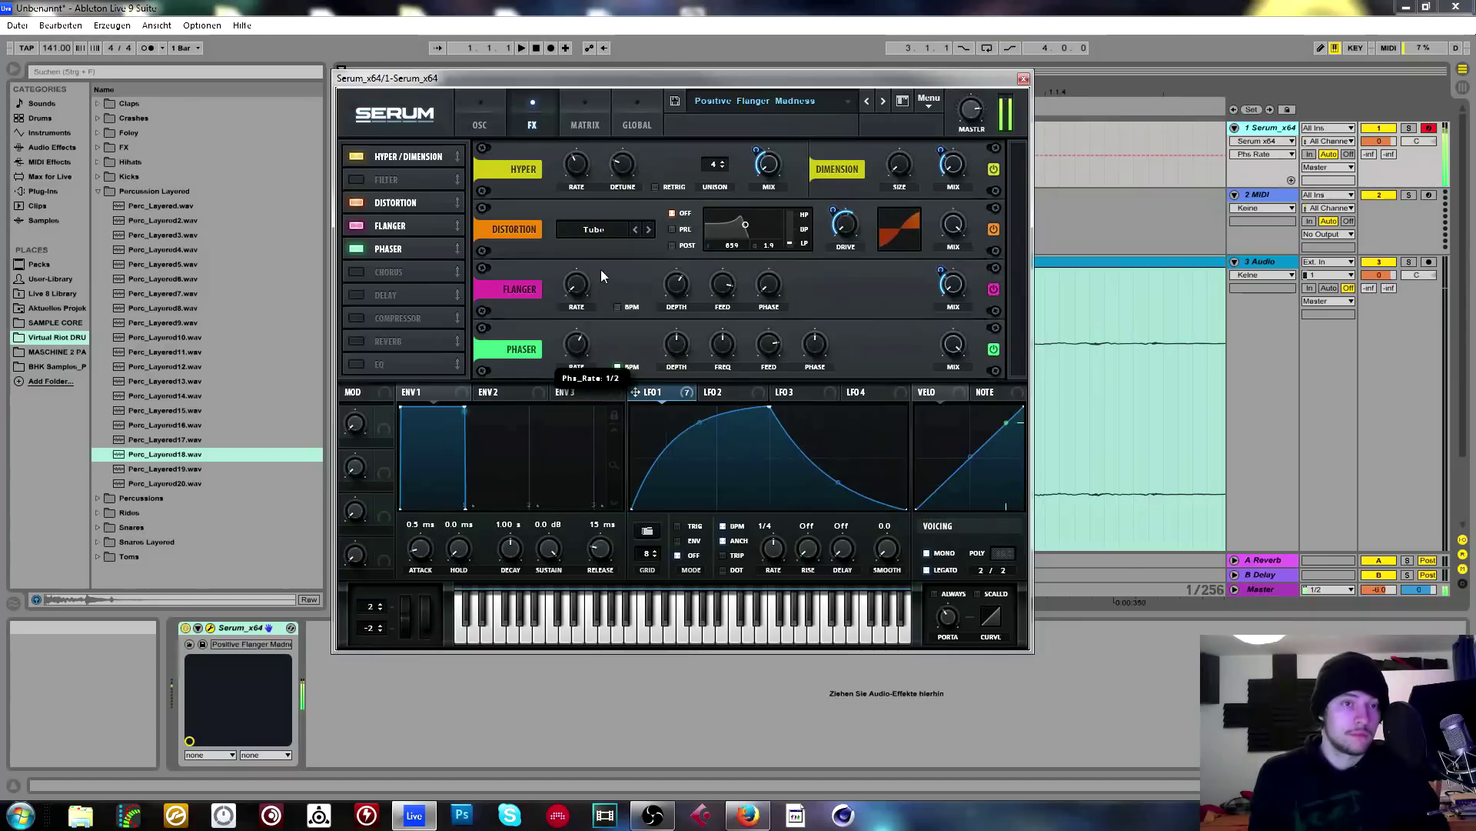
left_click(613, 368)
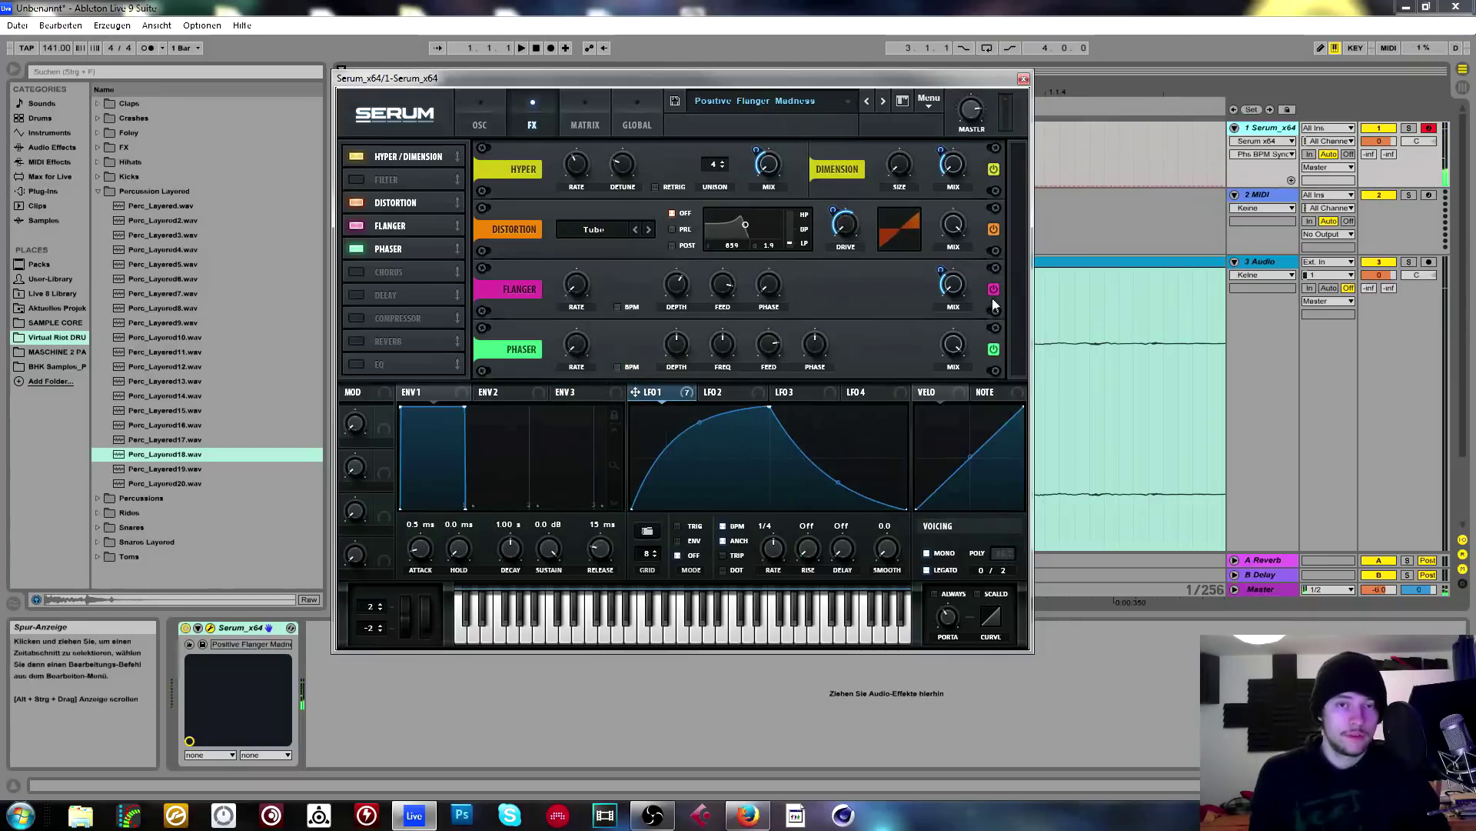
Adjust the Phaser's frequency and assign LFO 1 to its mix.
left_click_drag(729, 355, 714, 388)
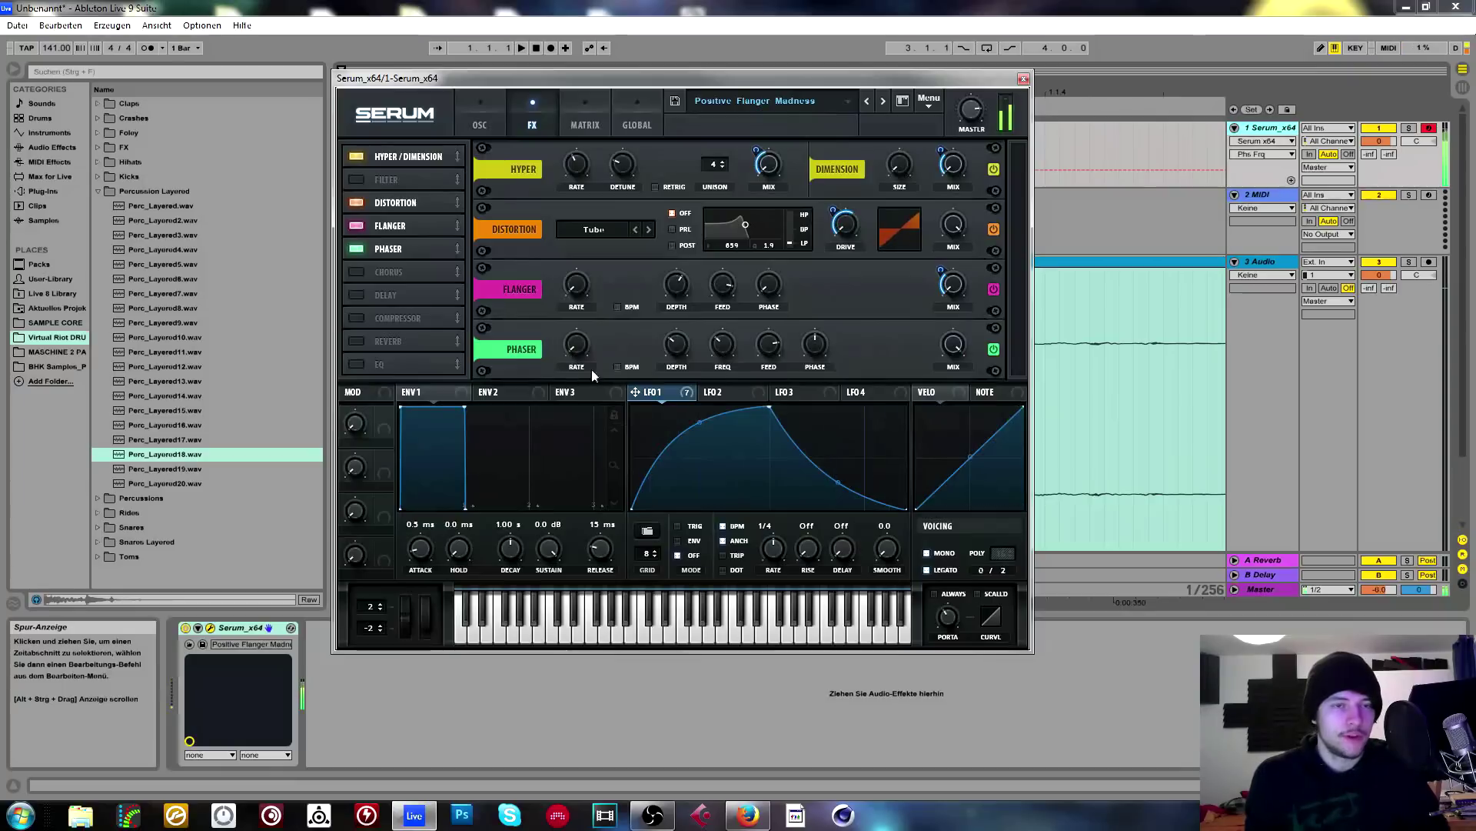
left_click_drag(729, 346, 722, 348)
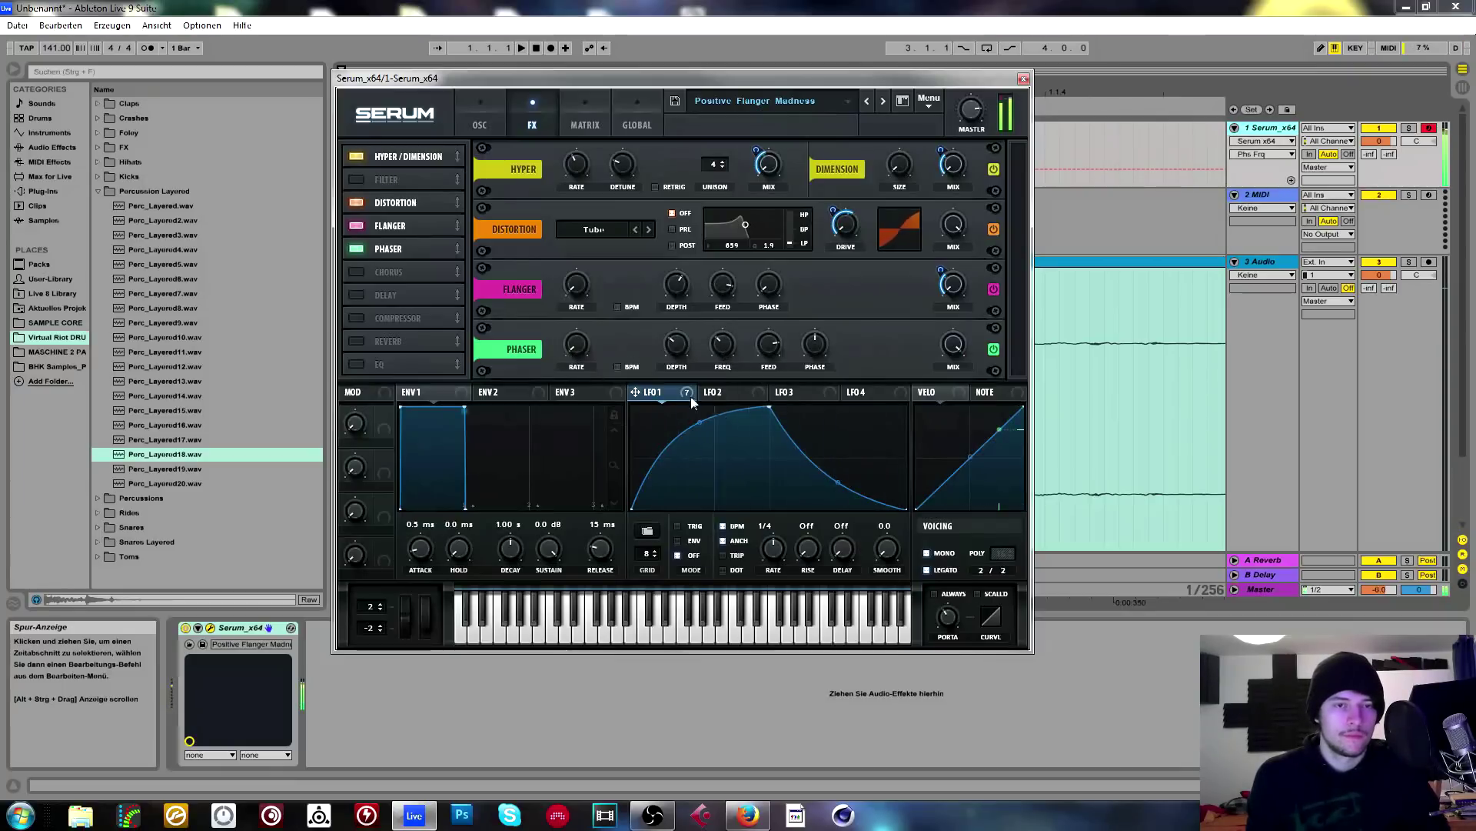
mouse_move(953, 345)
left_mouse_down()
mouse_move(951, 407)
mouse_move(952, 346)
left_mouse_up()
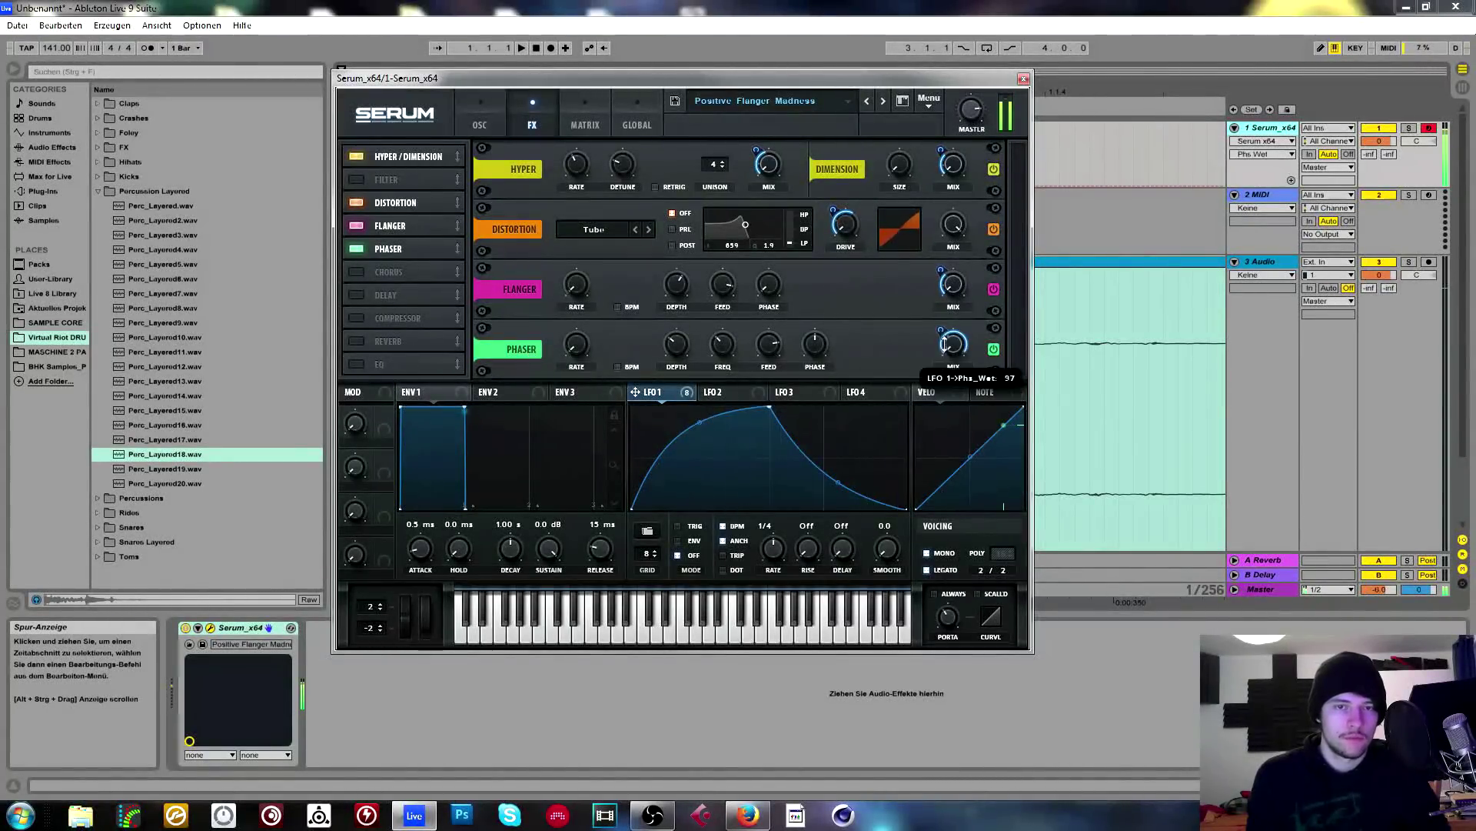
left_click_drag(946, 335, 946, 346)
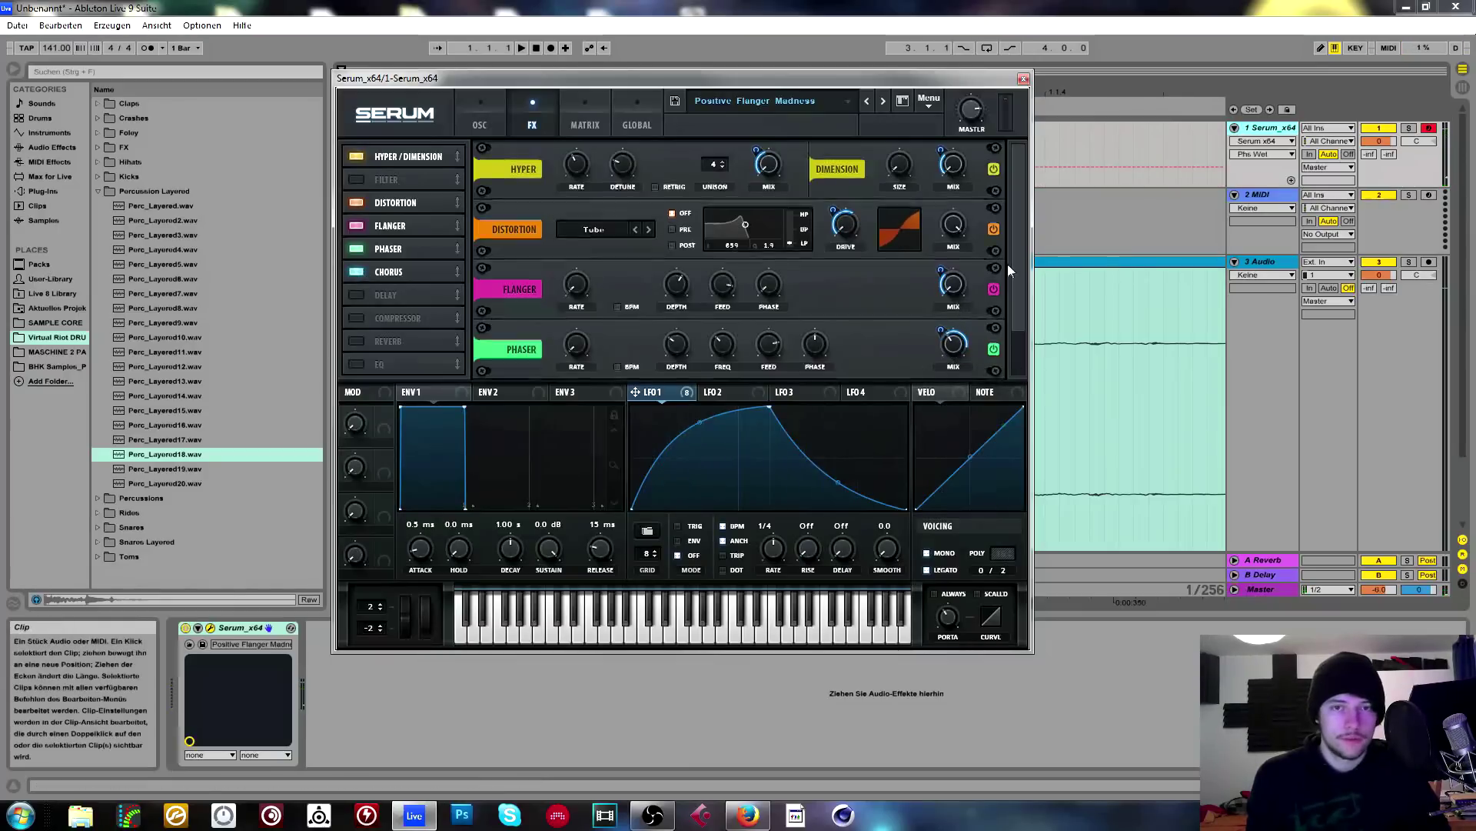
Enable the Chorus effect and adjust its feedback, depth and delay times.
left_click(357, 271)
mouse_move(677, 368)
left_mouse_down()
mouse_move(676, 388)
mouse_move(684, 359)
left_mouse_up()
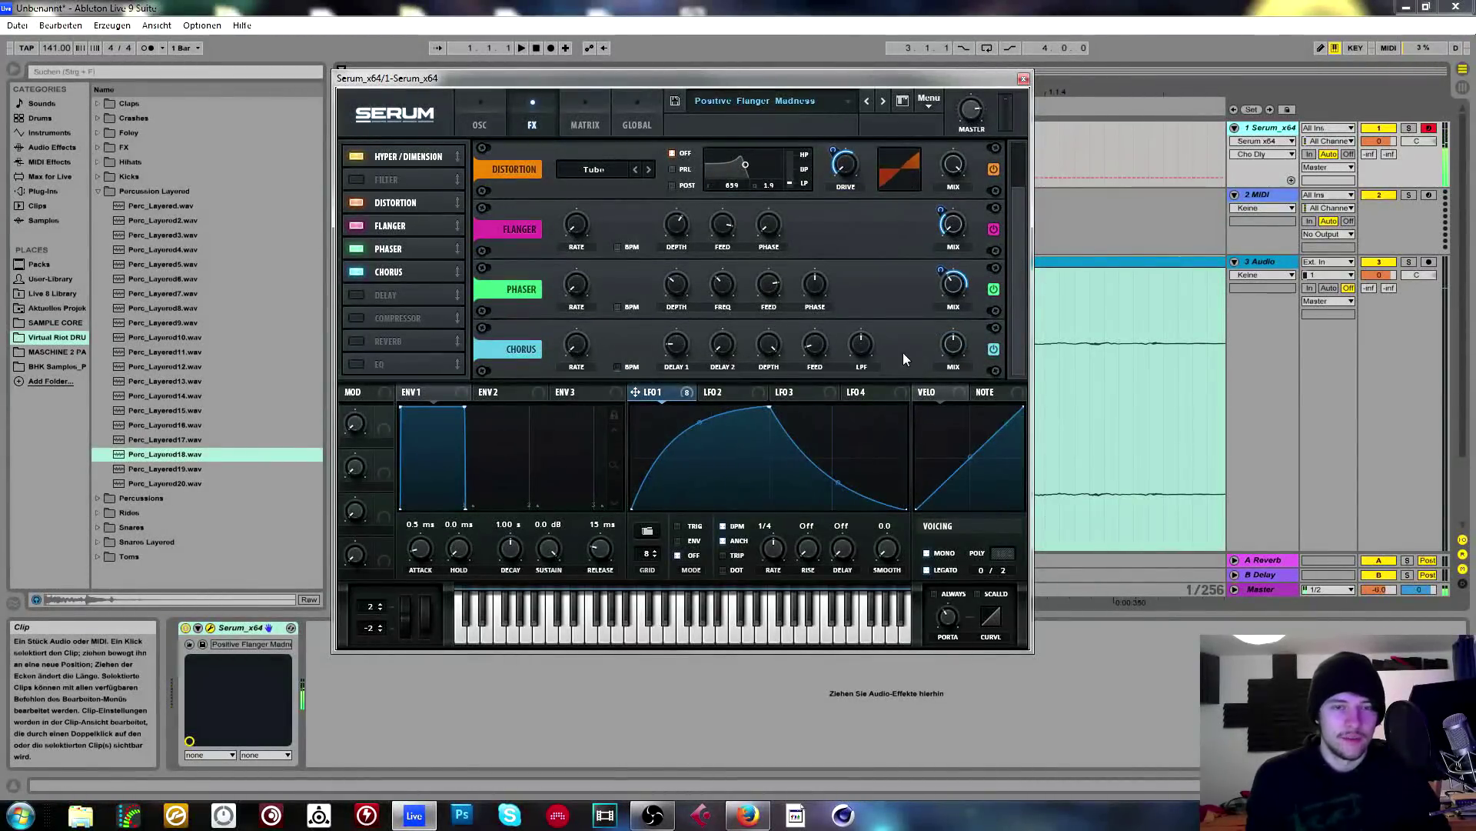
left_click(815, 344)
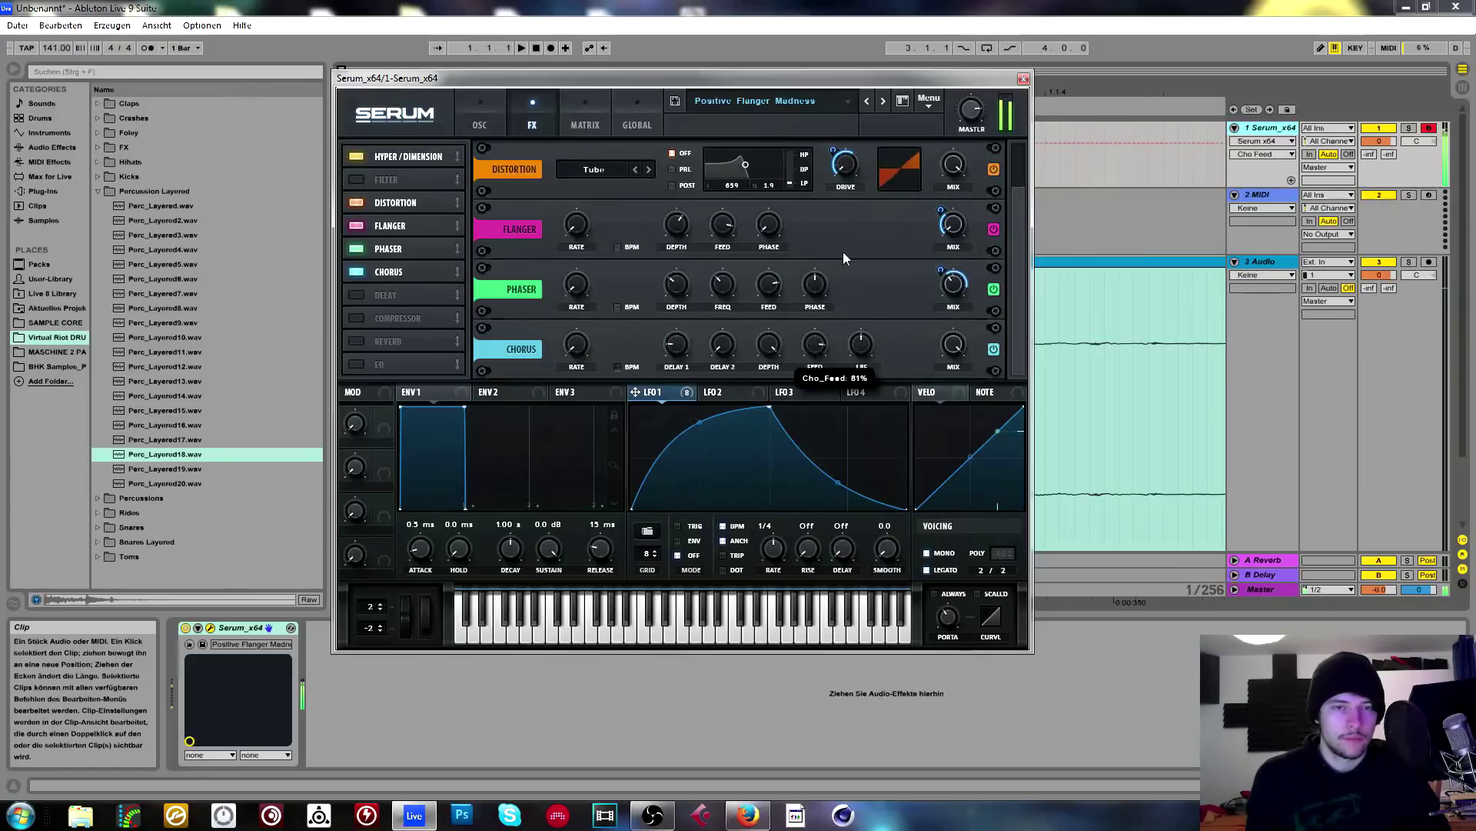
left_click(769, 344)
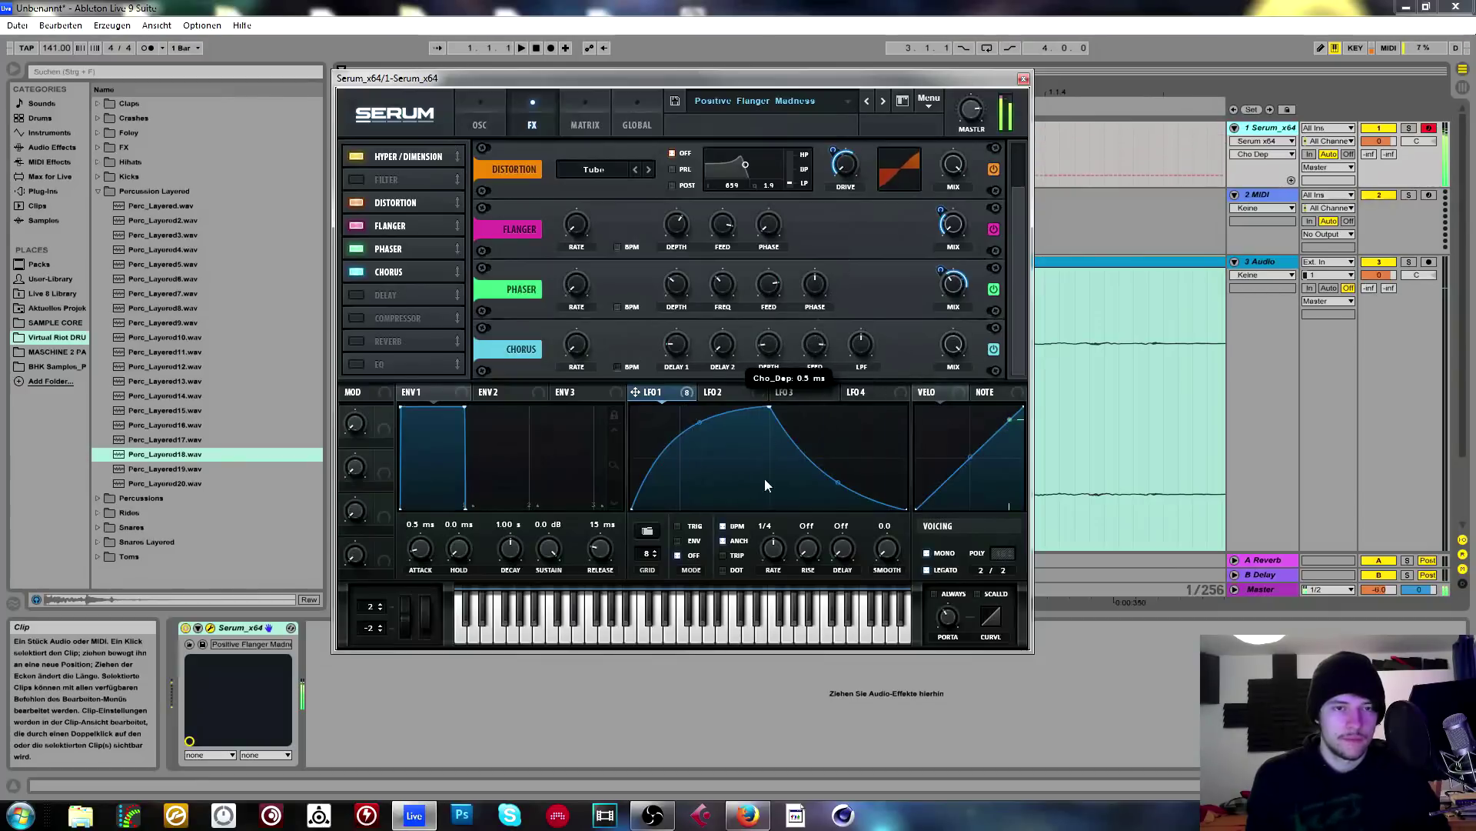
left_click_drag(685, 344, 695, 322)
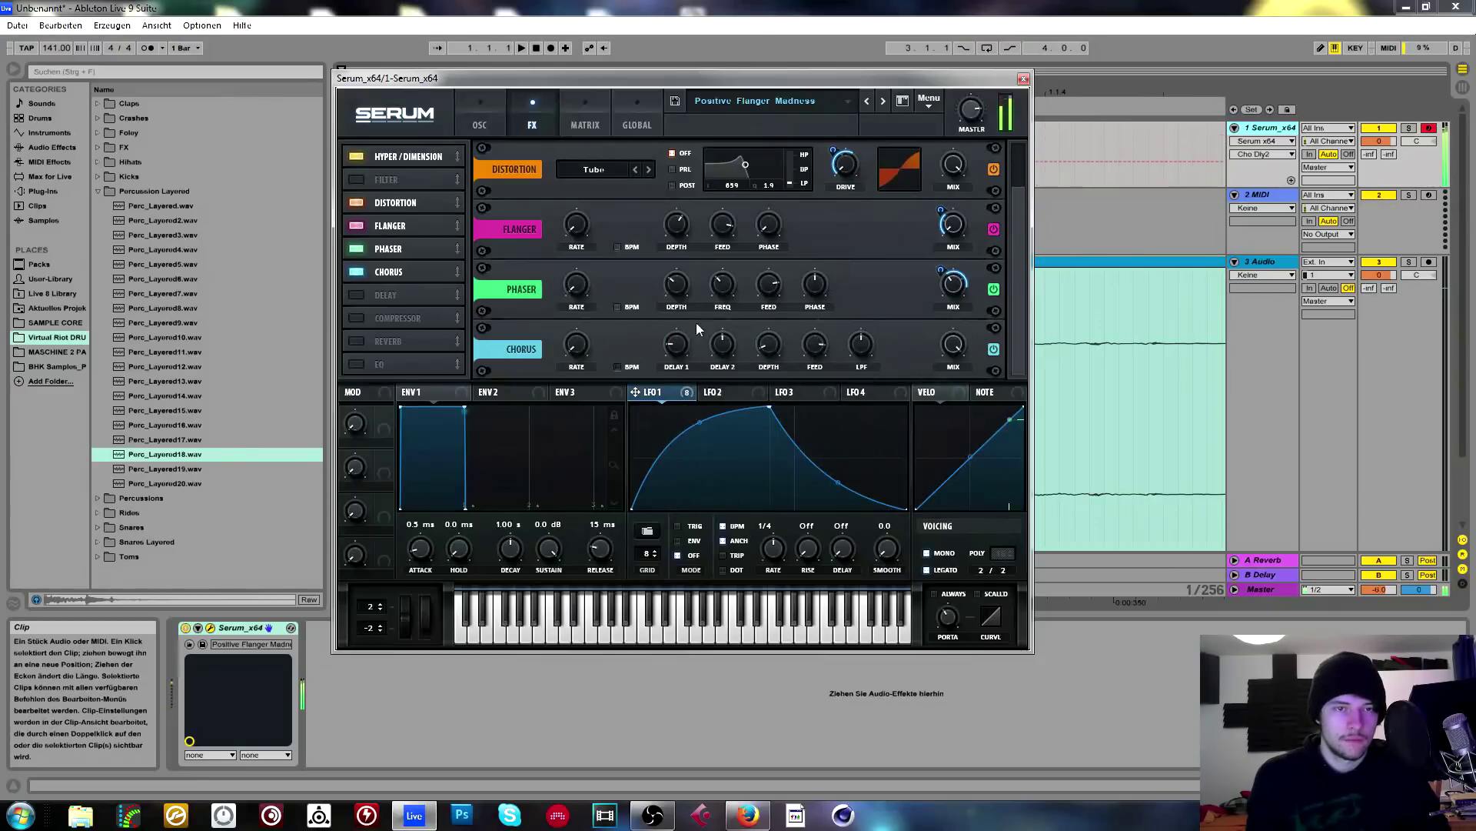
Readjust the Chorus feedback, modulate its mix with LFO 1, and turn the Chorus off.
left_click(822, 343)
left_click_drag(657, 393, 965, 430)
left_click_drag(941, 330, 965, 281)
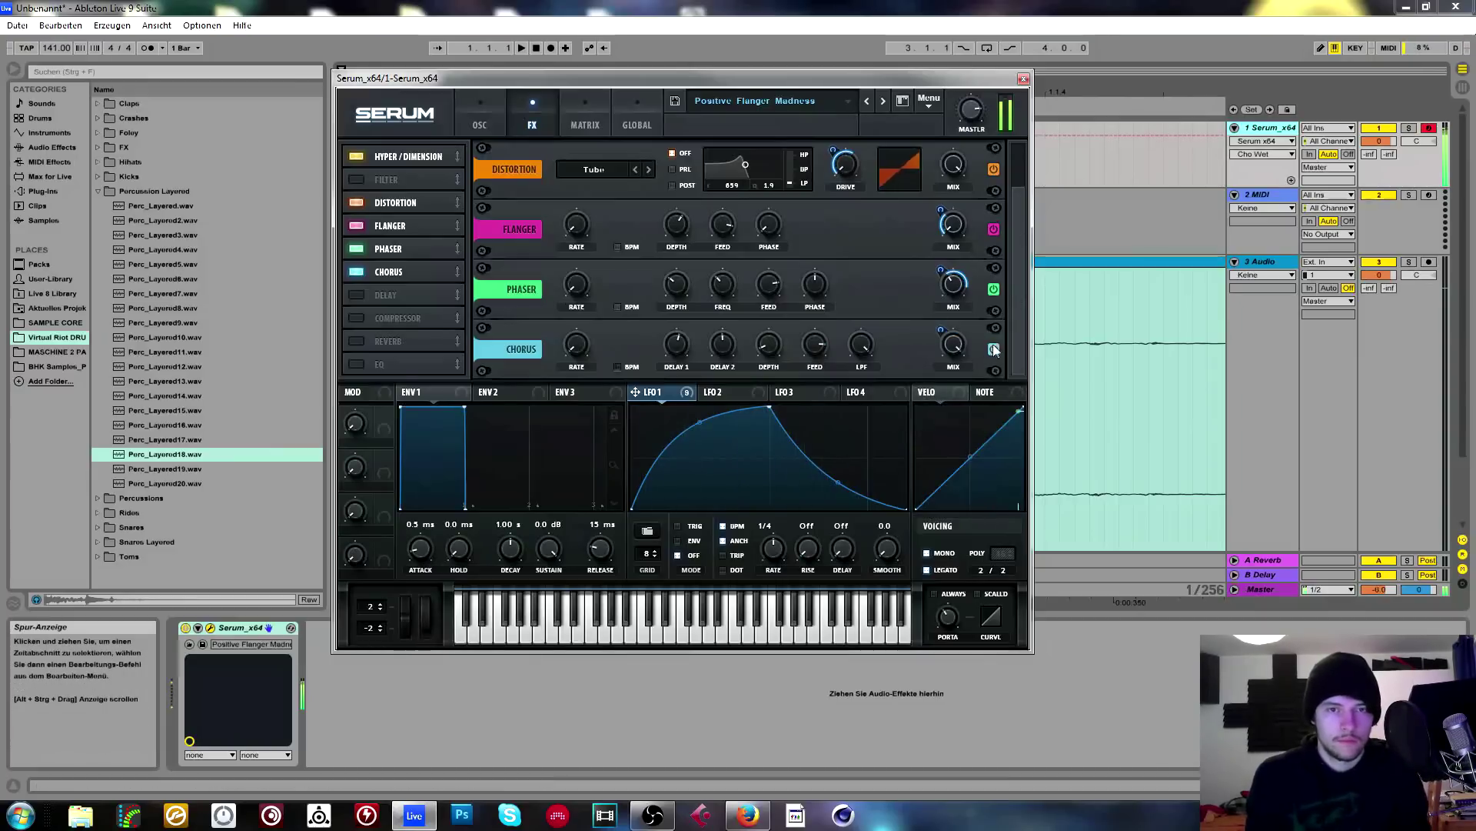
left_click(355, 272)
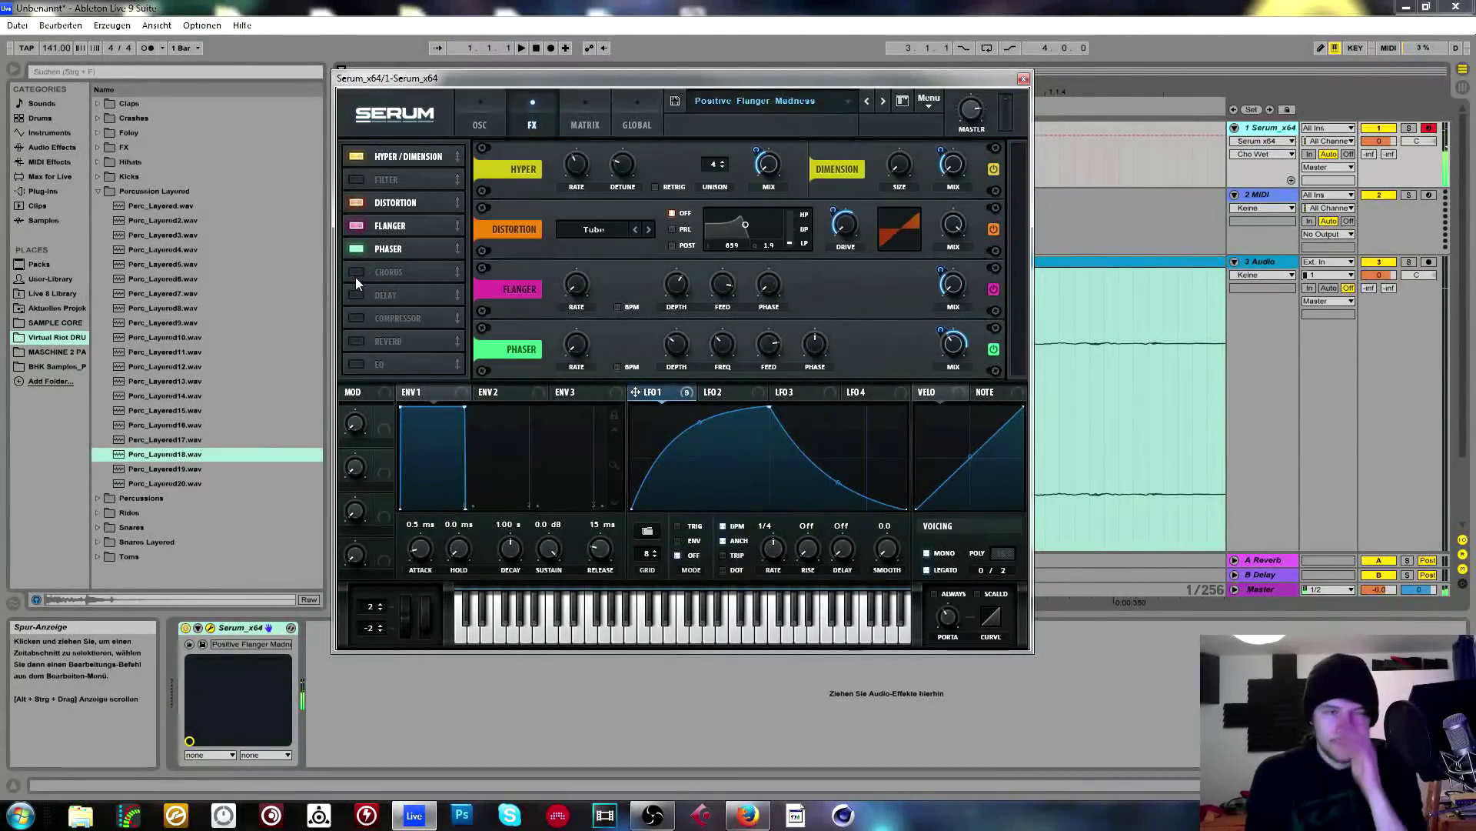
Enable the Delay effect, narrow its filter, and set both delay times to 1/8 with the right one dotted.
left_click(357, 295)
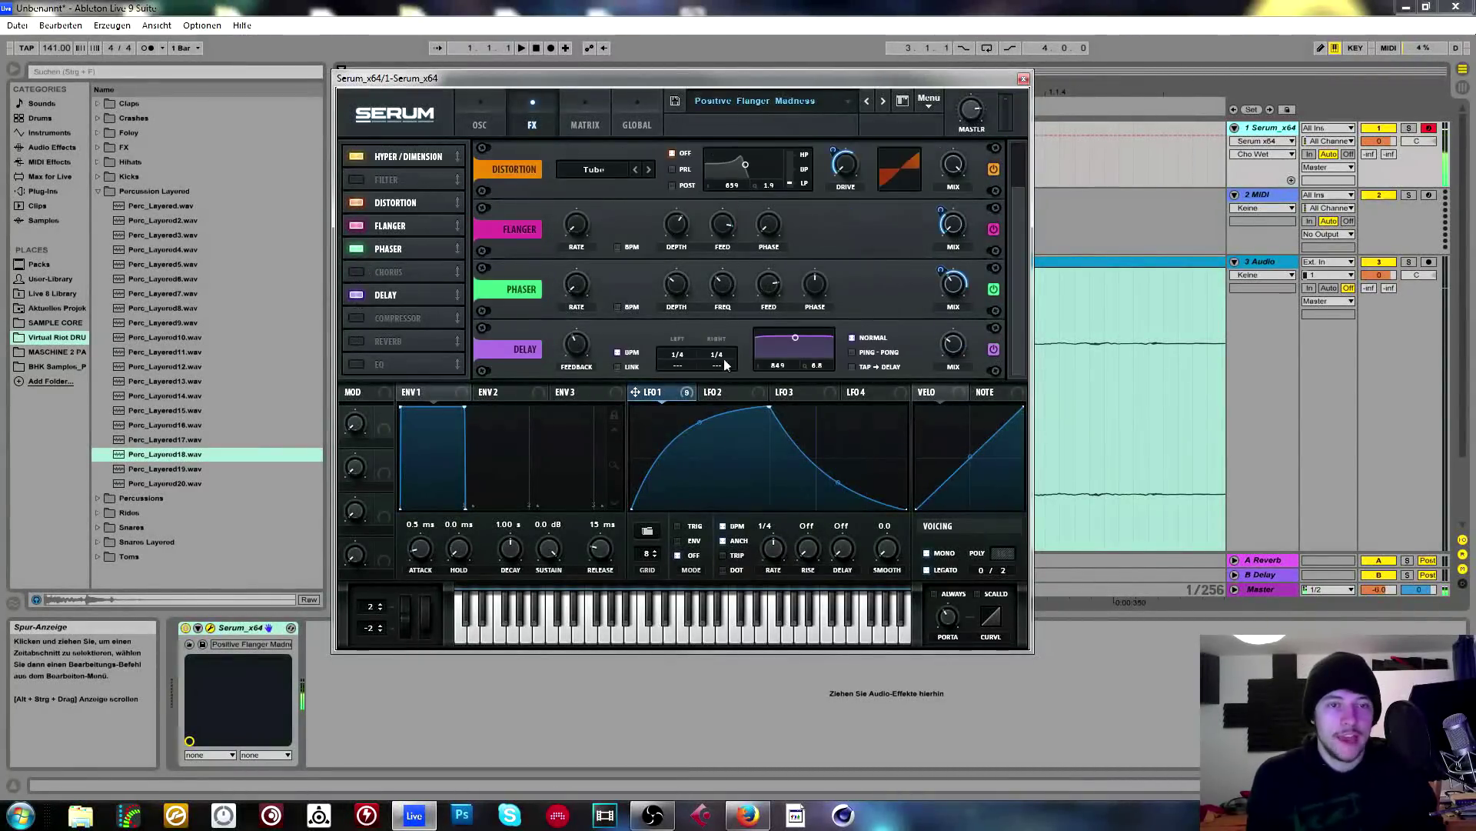
left_click_drag(796, 339, 793, 357)
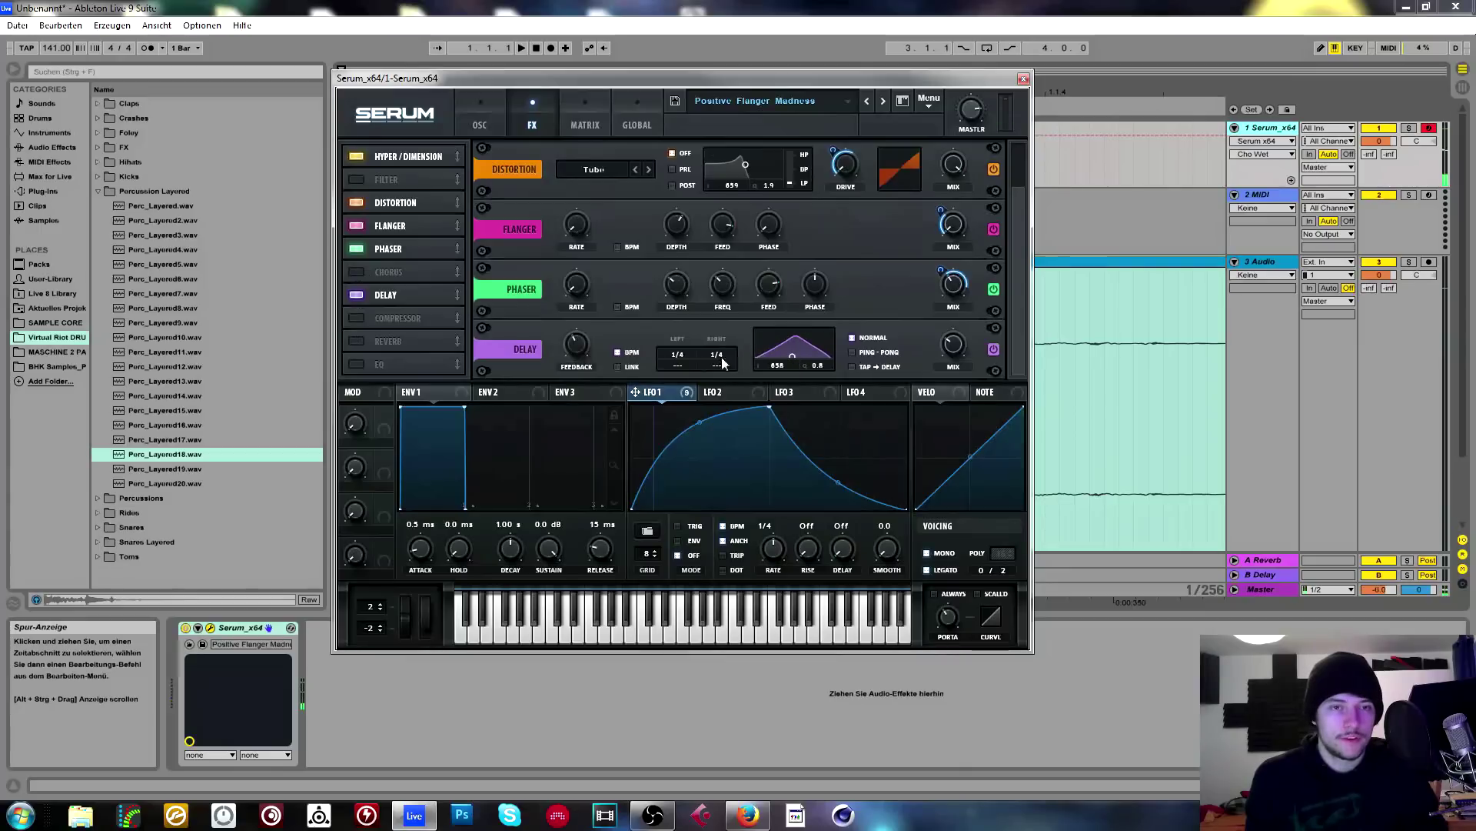
left_click_drag(690, 362, 719, 367)
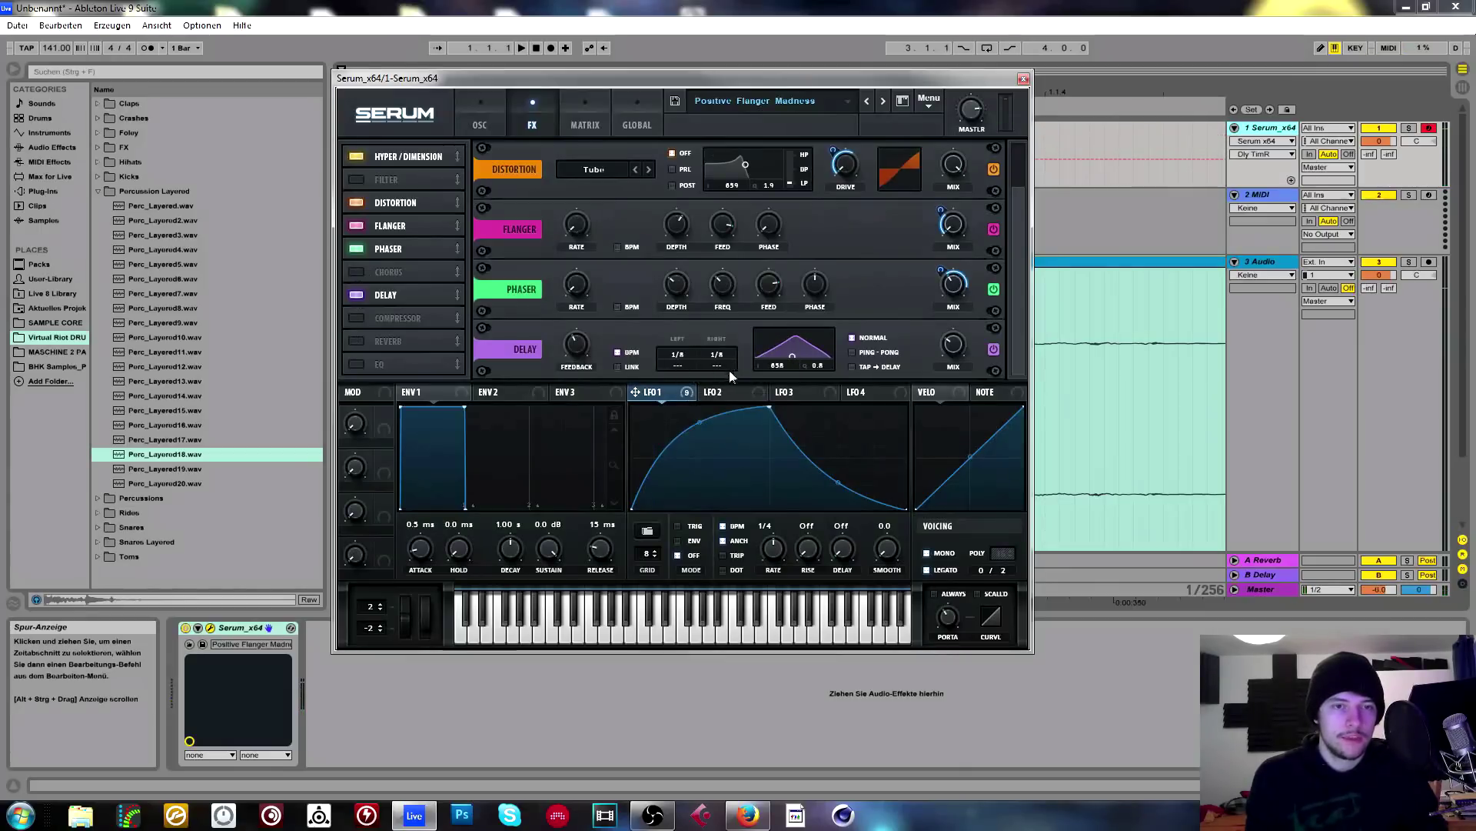
scroll(715, 366, "down", 1)
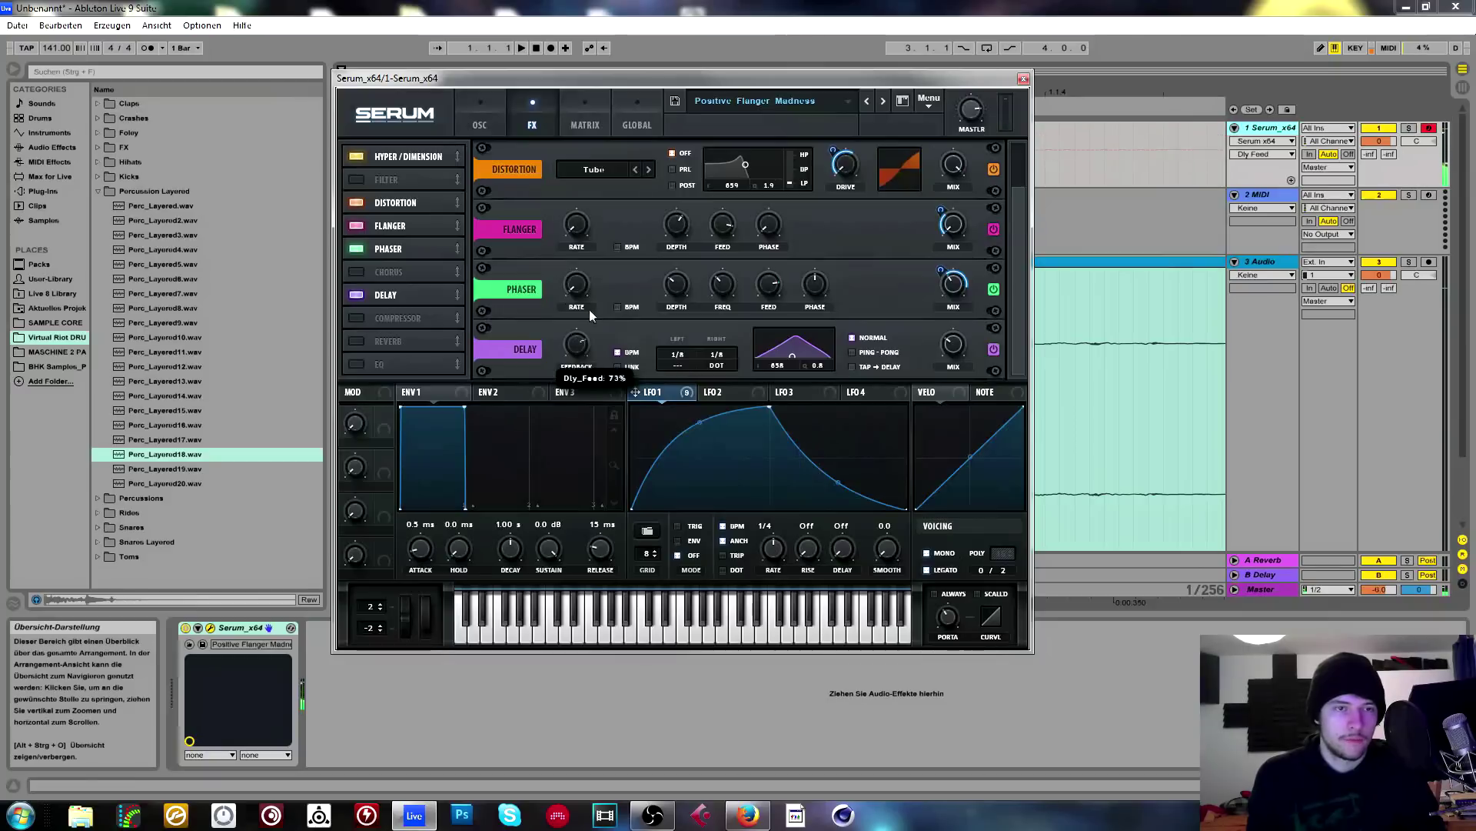
Widen the Delay's filter, switch it to Ping-Pong mode, and turn the Delay off.
left_click_drag(792, 355, 792, 335)
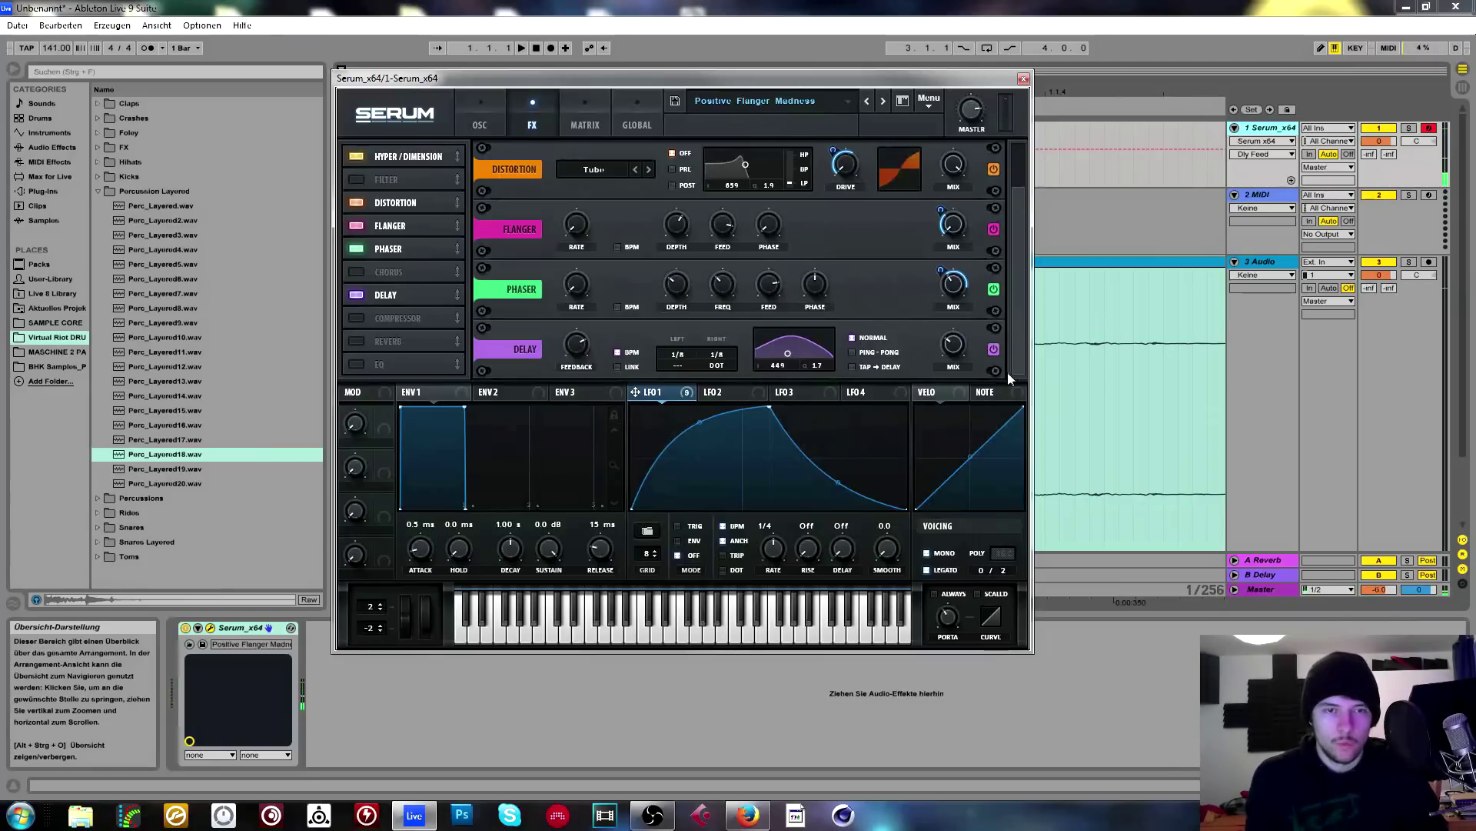
left_click(859, 350)
left_click(357, 294)
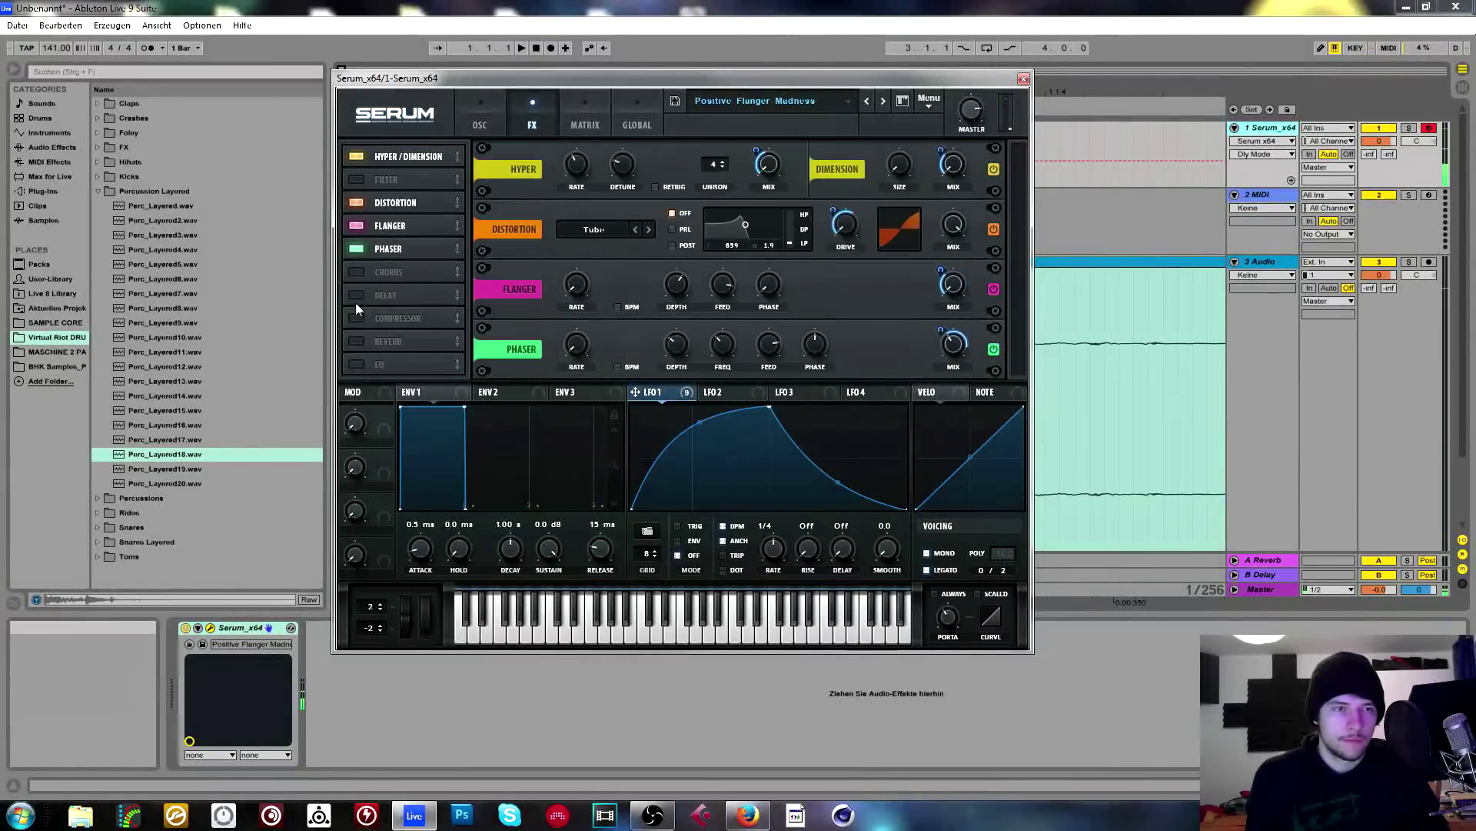
Enable the Compressor effect, raise its gain and switch it to multiband mode.
left_click(357, 318)
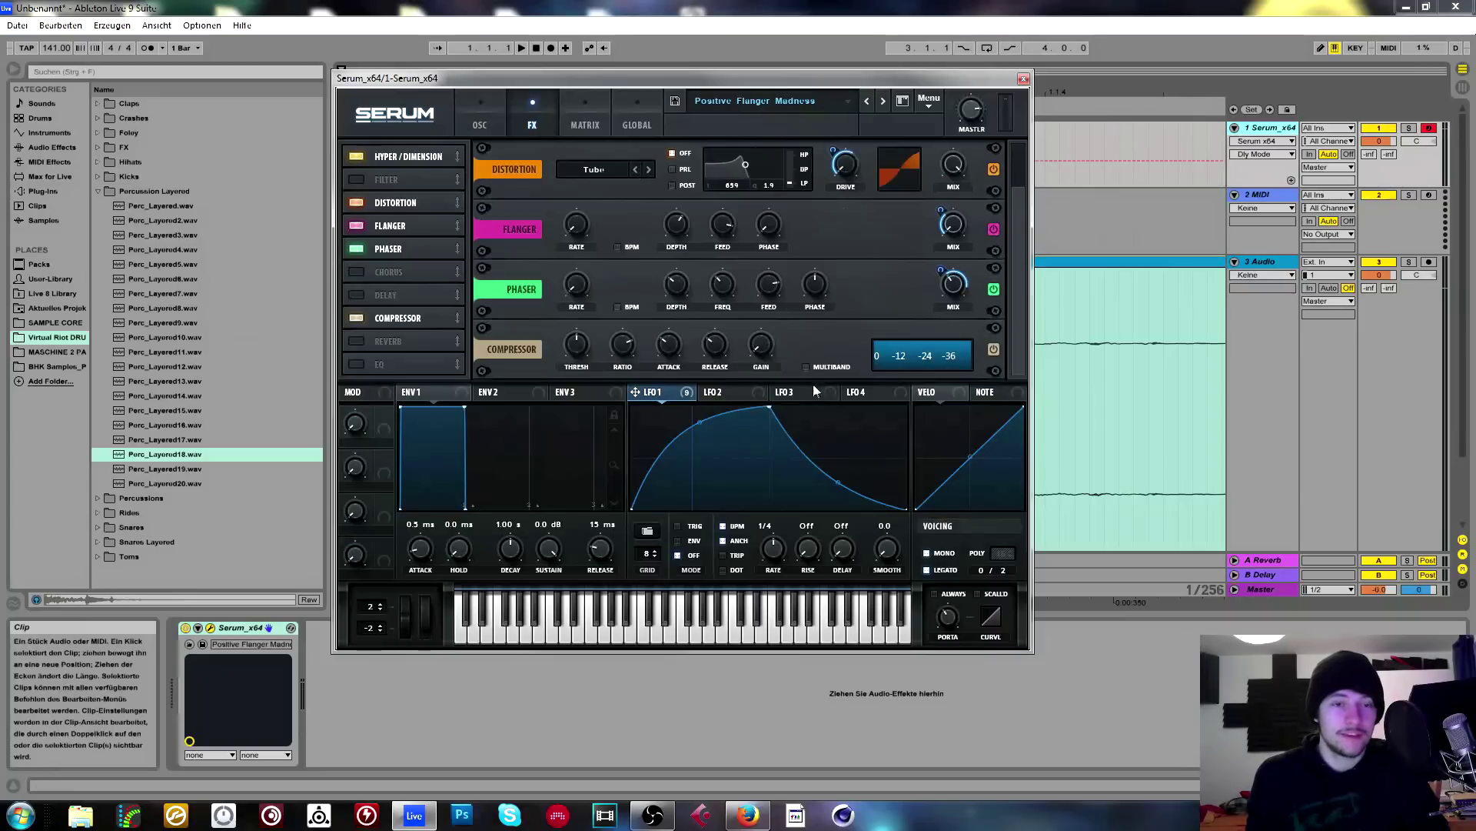
left_click_drag(764, 349, 774, 333)
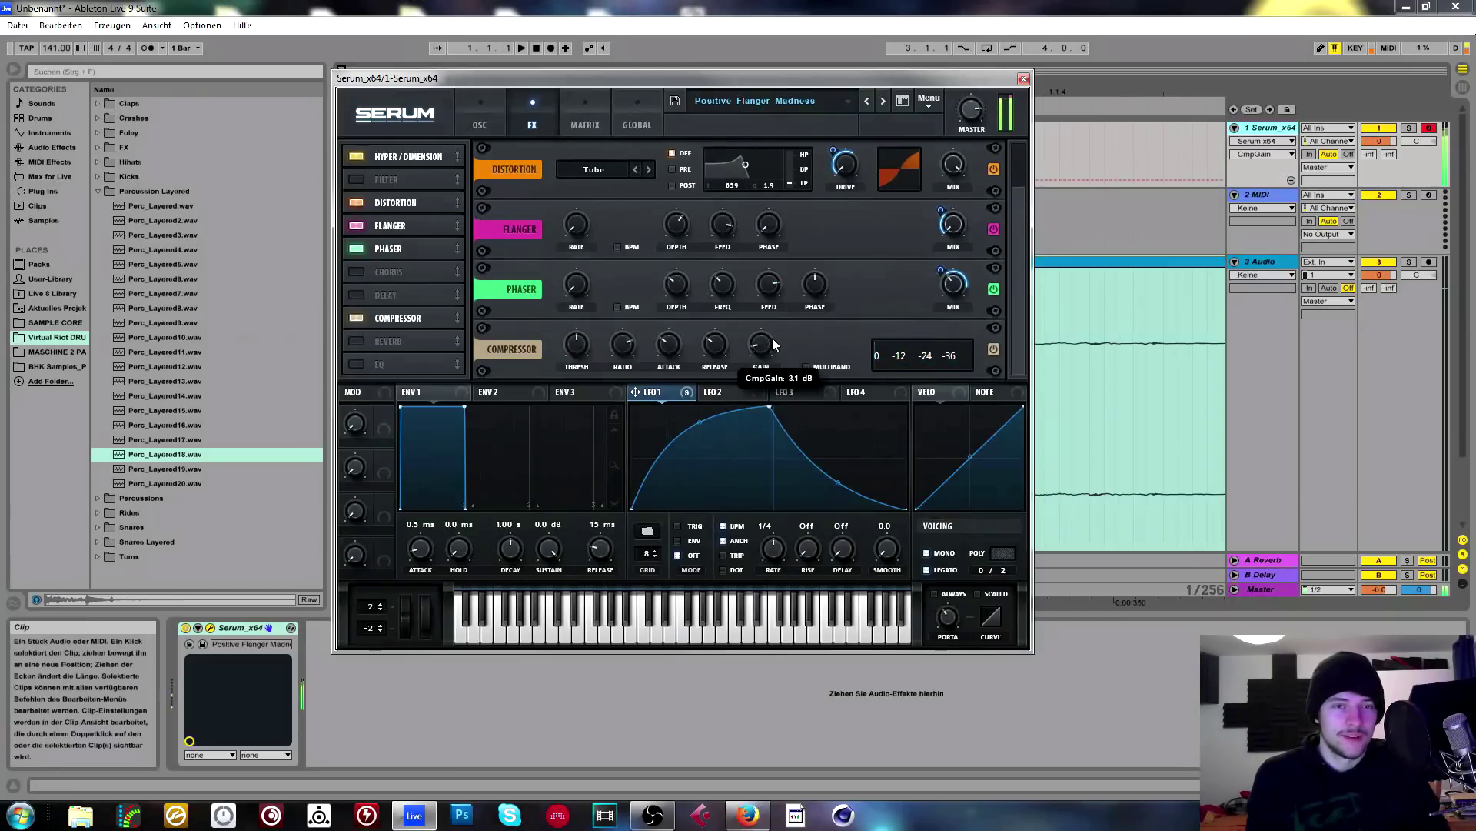
left_click(829, 366)
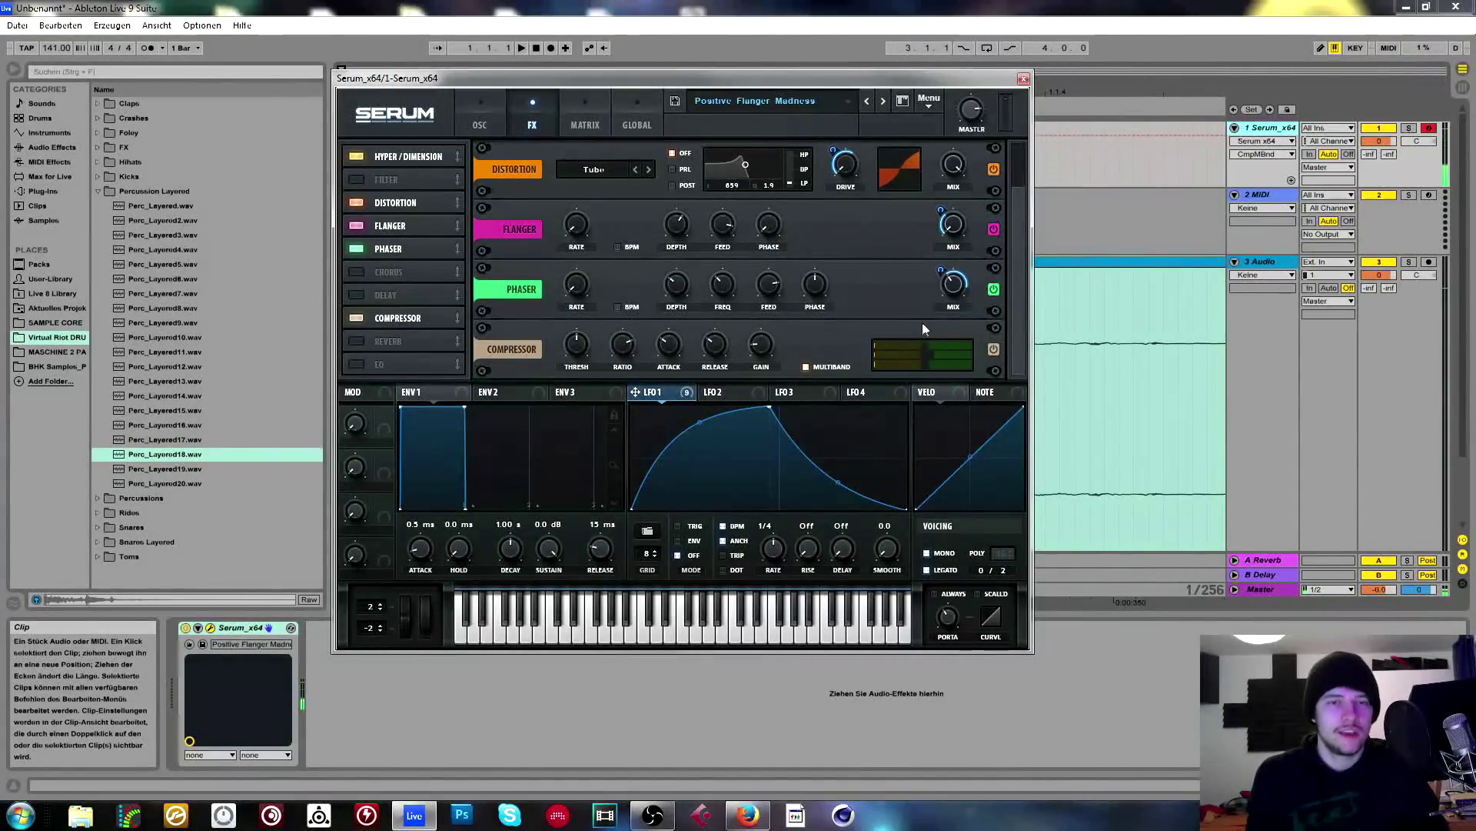
Load the OTT preset of Ableton's Multiband Dynamics after Serum on its track and move the Serum window clear of it.
left_click(48, 147)
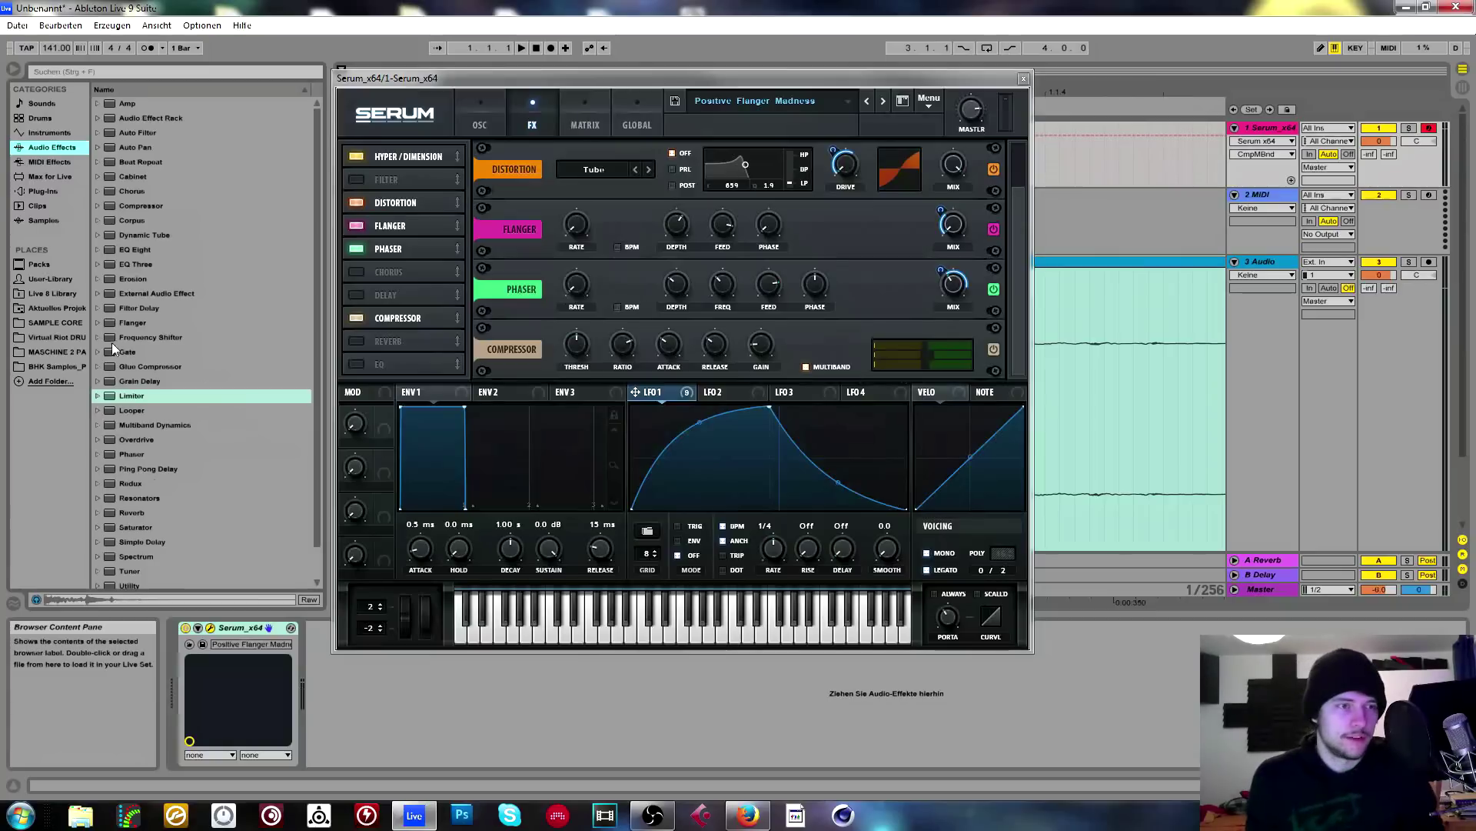
scroll(192, 360, "down", 1)
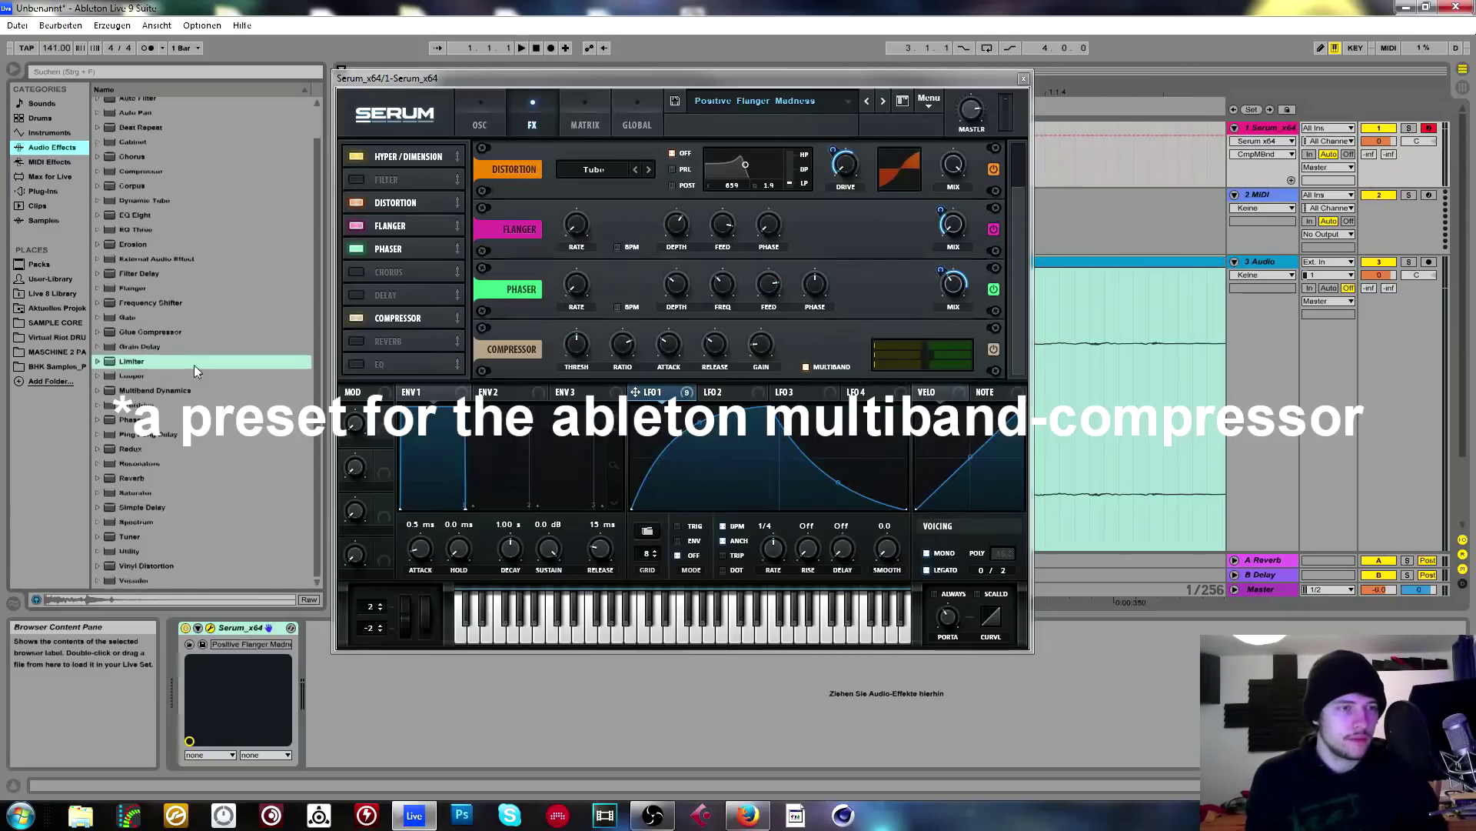
left_click(99, 390)
left_click_drag(143, 493, 412, 703)
left_click_drag(530, 79, 536, 23)
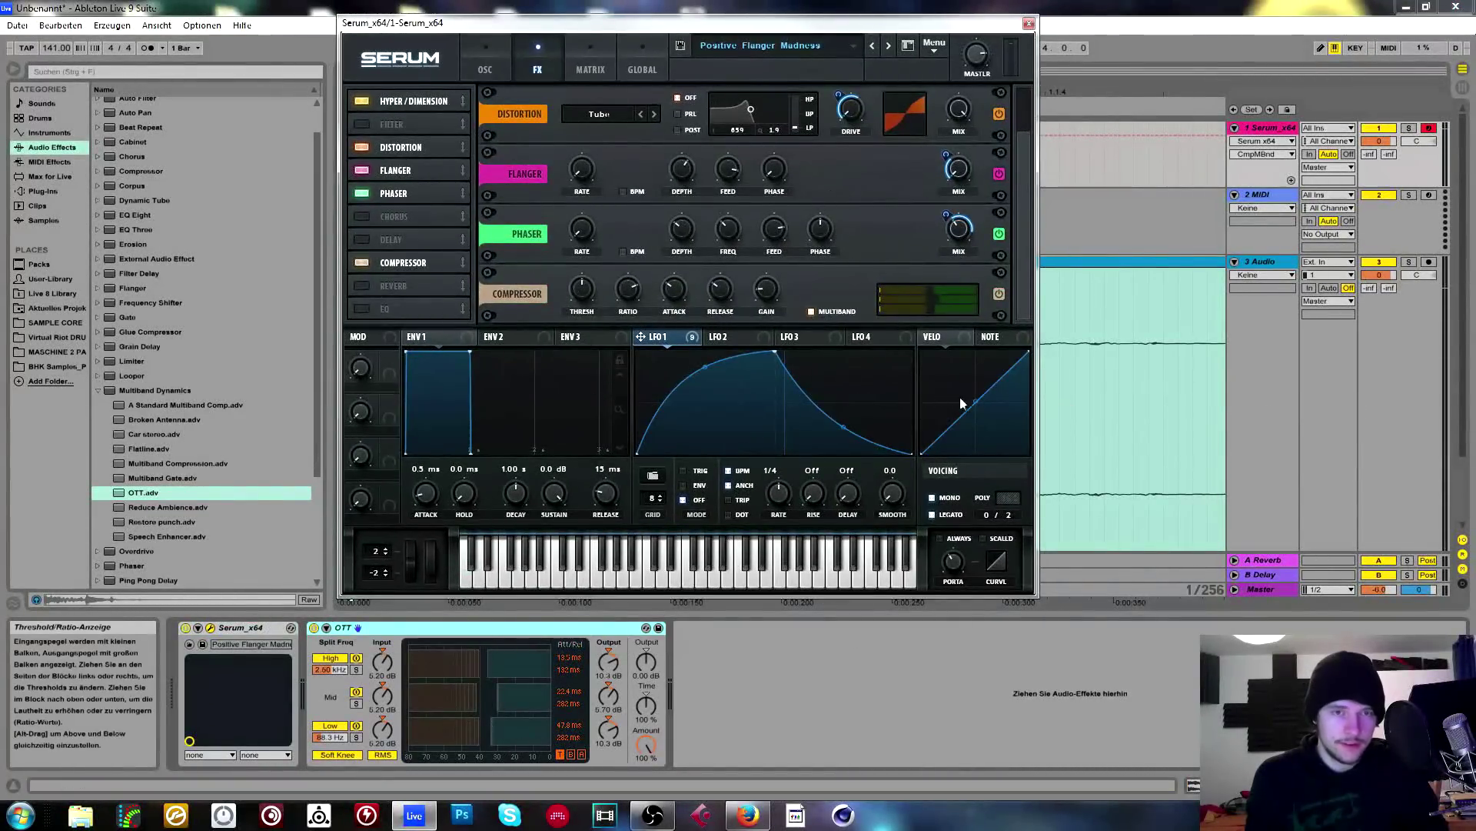
Delete the OTT device from the Serum track and move the Serum window back down.
left_click(464, 629)
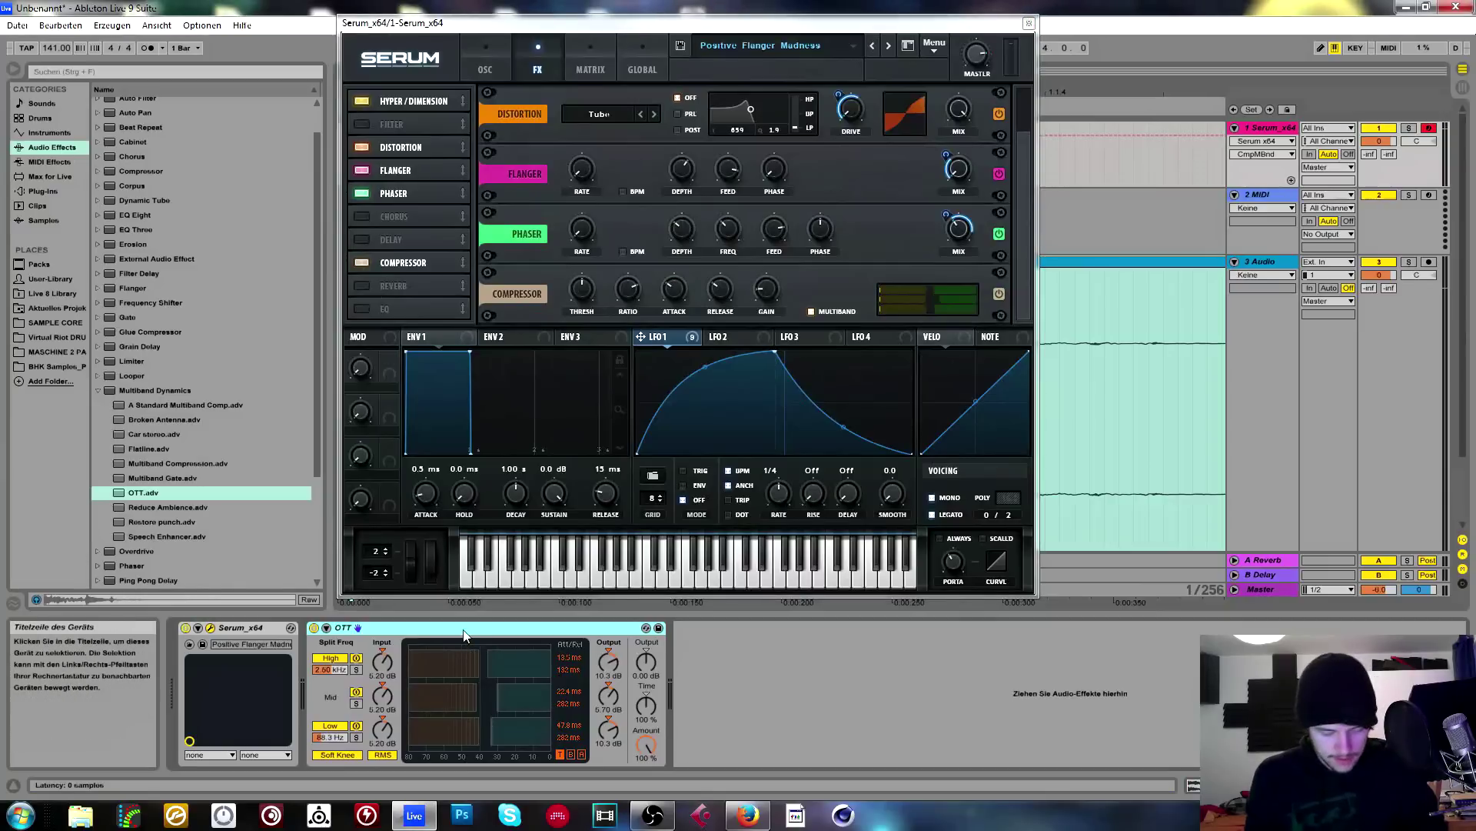
key("Delete")
left_click_drag(777, 23, 792, 145)
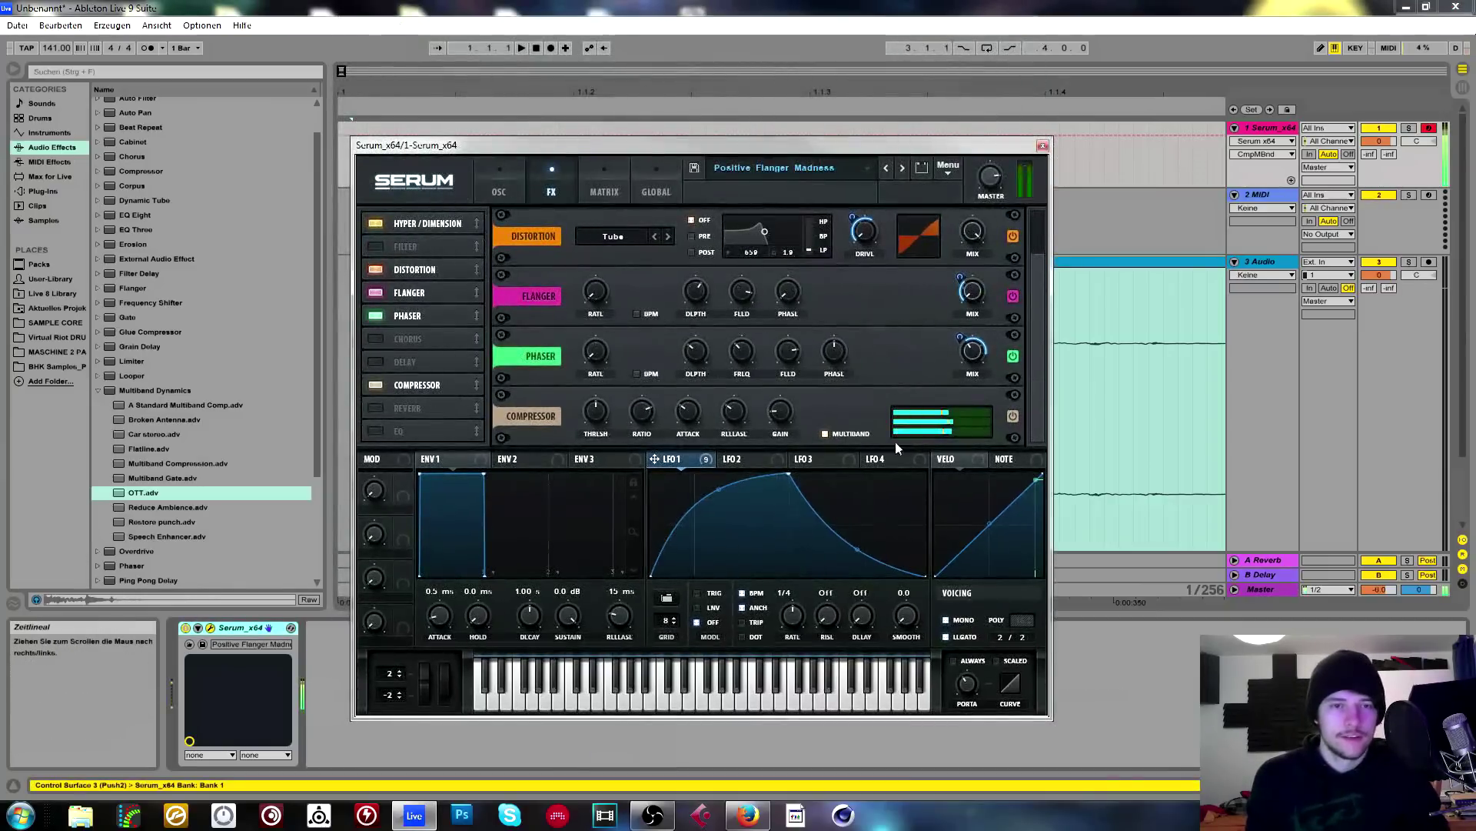
Adjust the Compressor's threshold and reposition the Serum window.
left_click(600, 412)
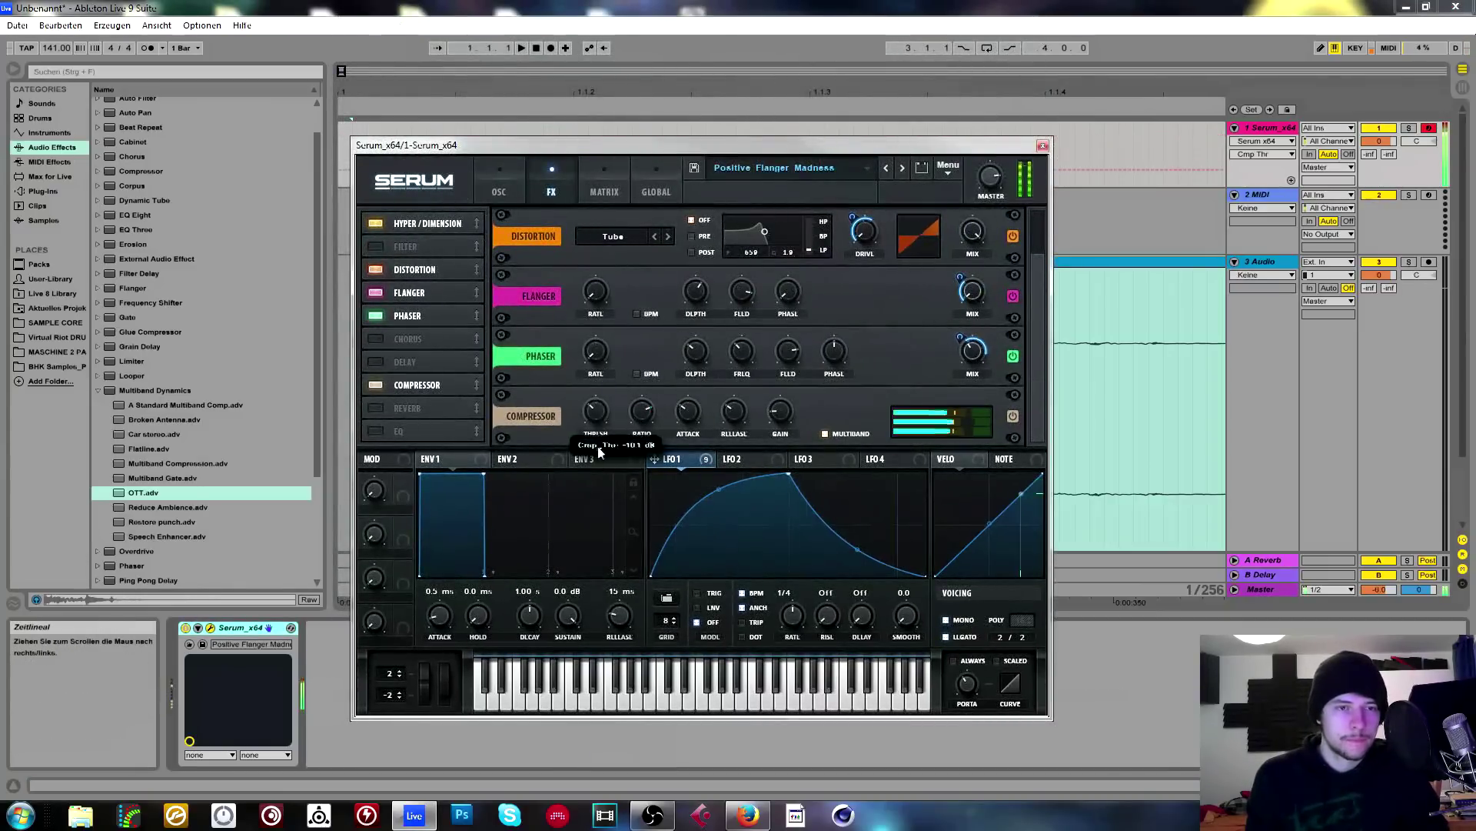
left_click_drag(600, 413, 600, 422)
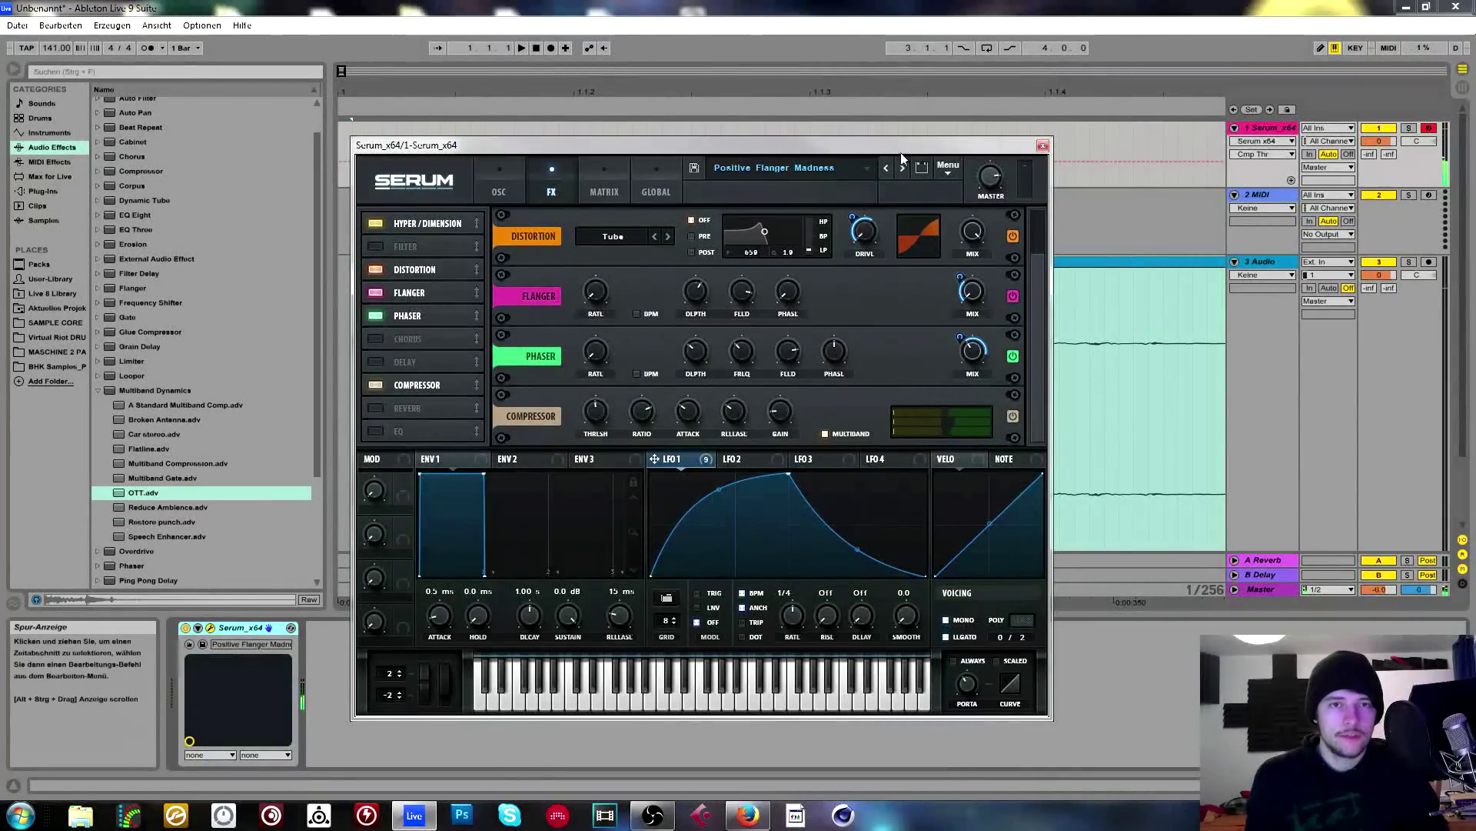
left_click_drag(902, 146, 911, 73)
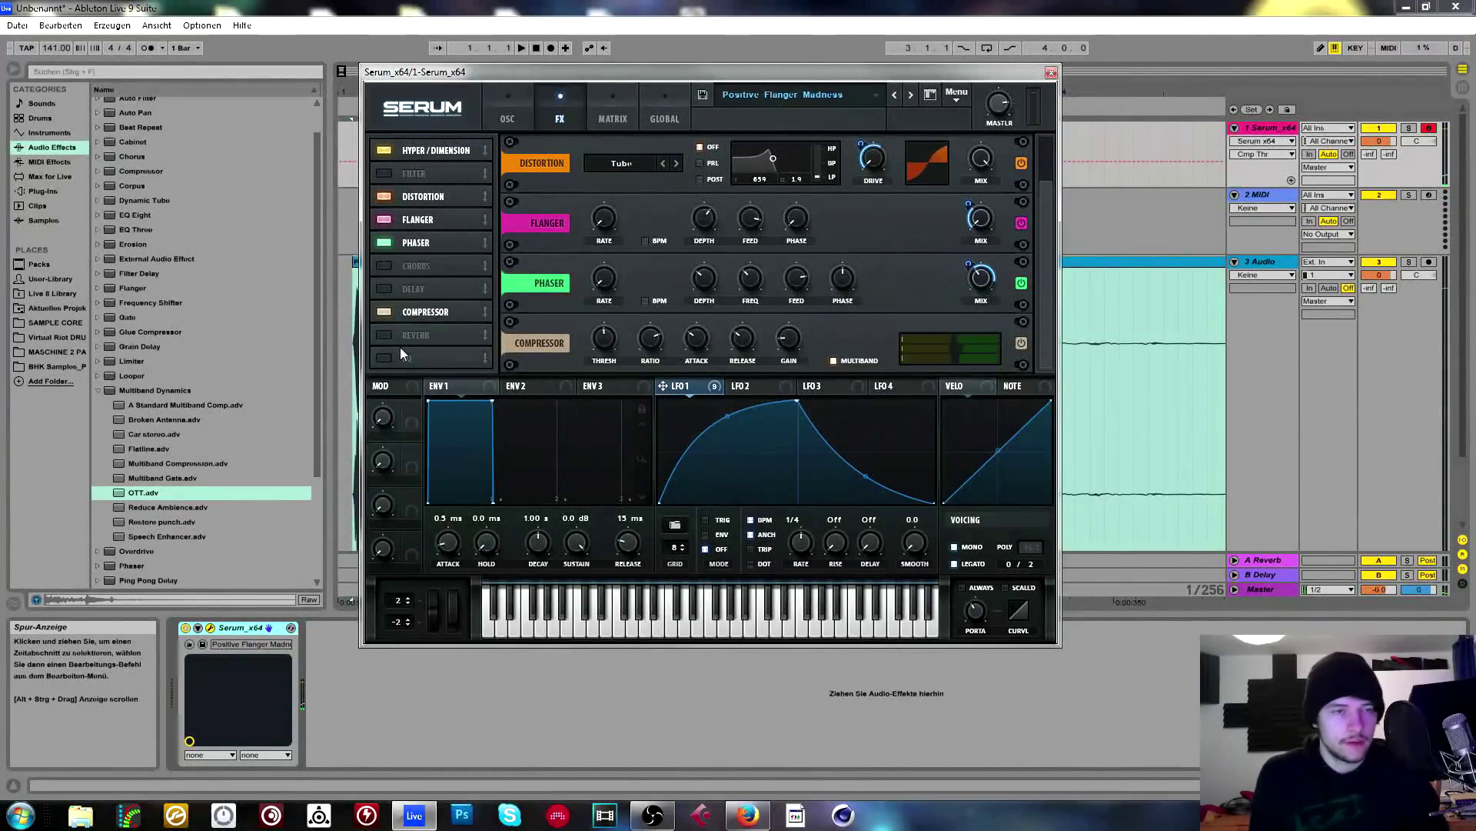
Enable the Reverb effect and move it ahead of the Compressor in the effects chain.
left_click(383, 335)
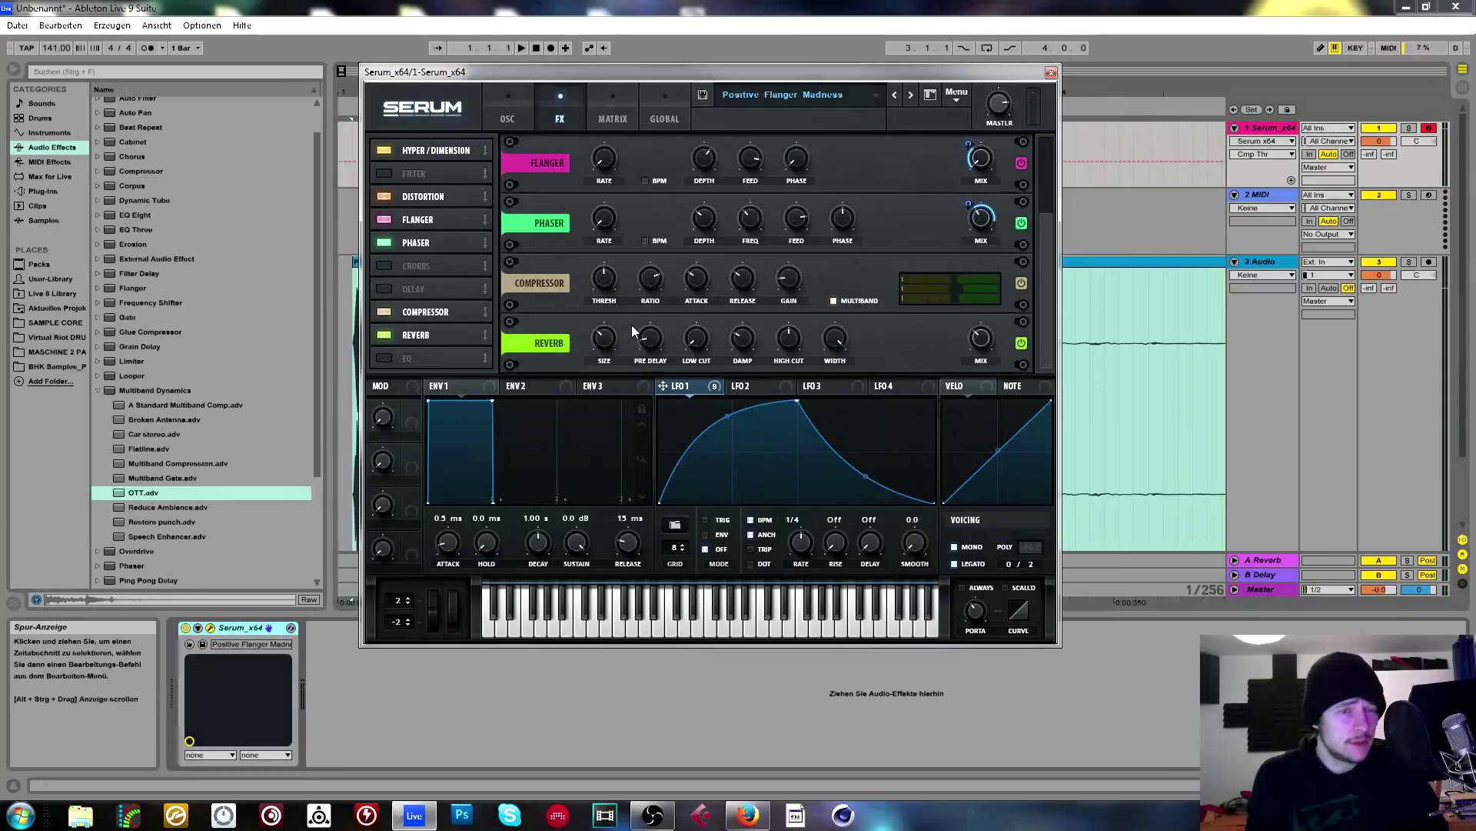
left_click_drag(385, 336, 432, 335)
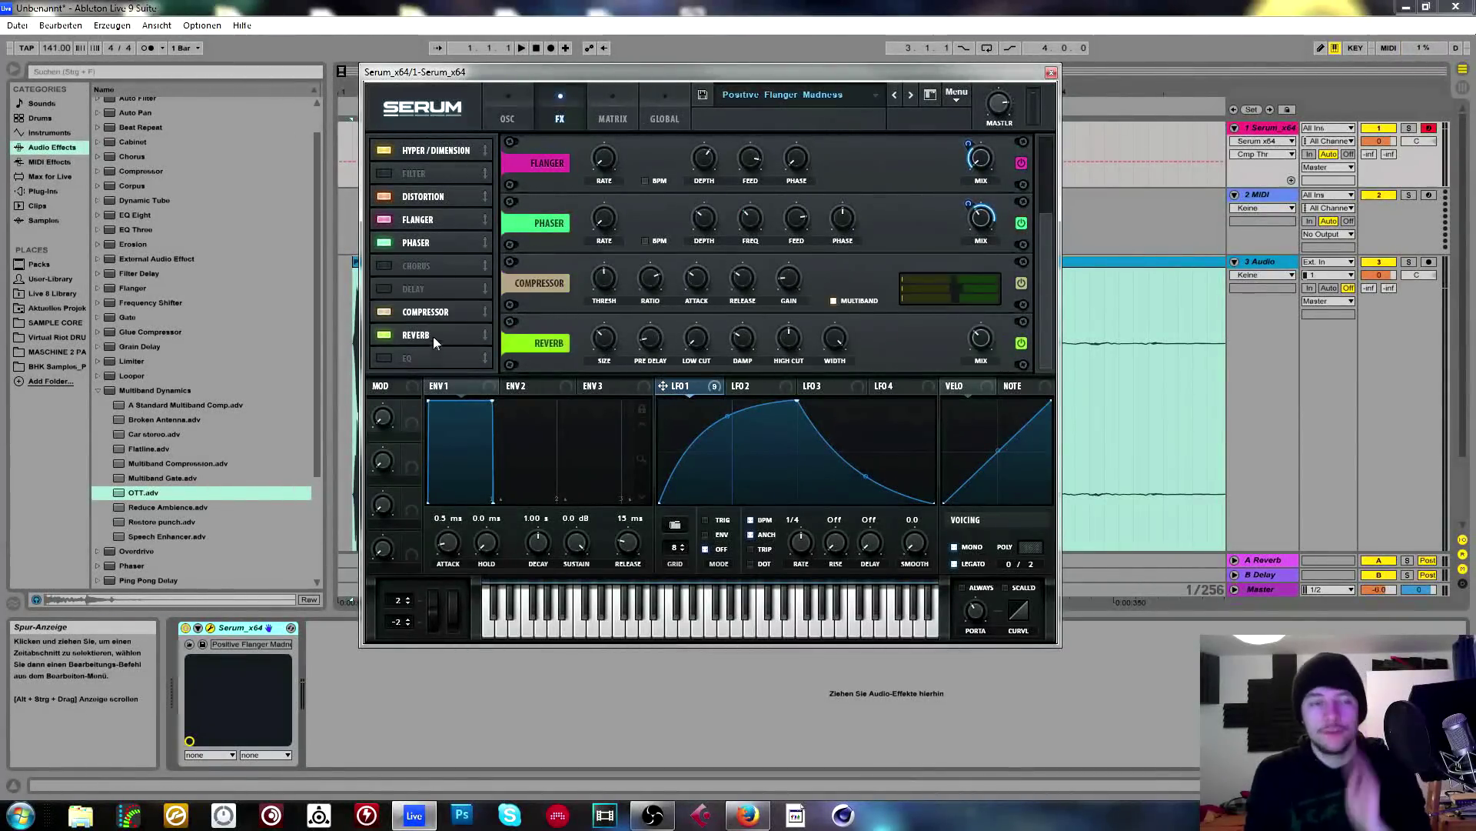
left_click(832, 300)
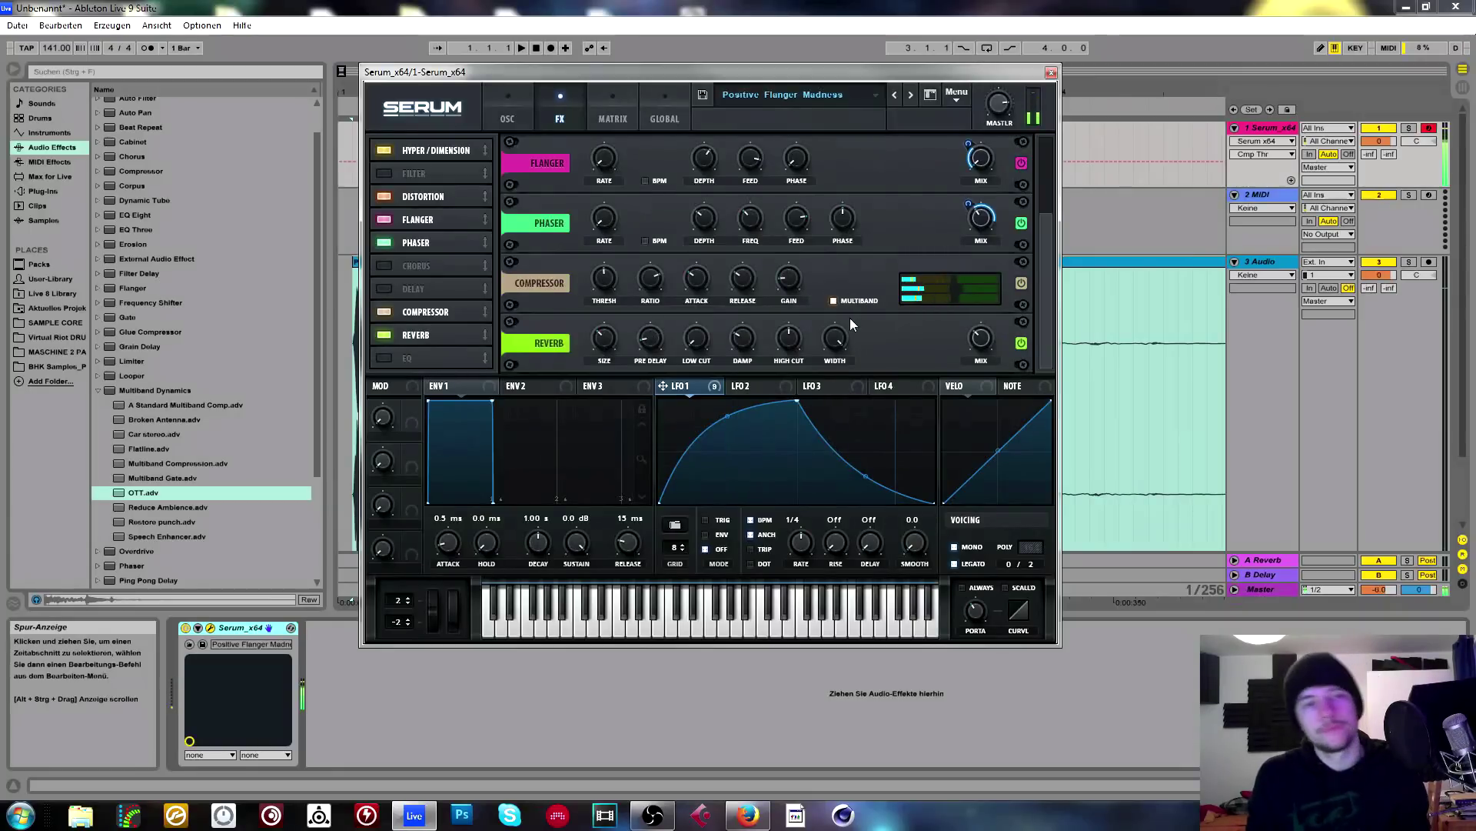
left_click_drag(441, 338, 435, 307)
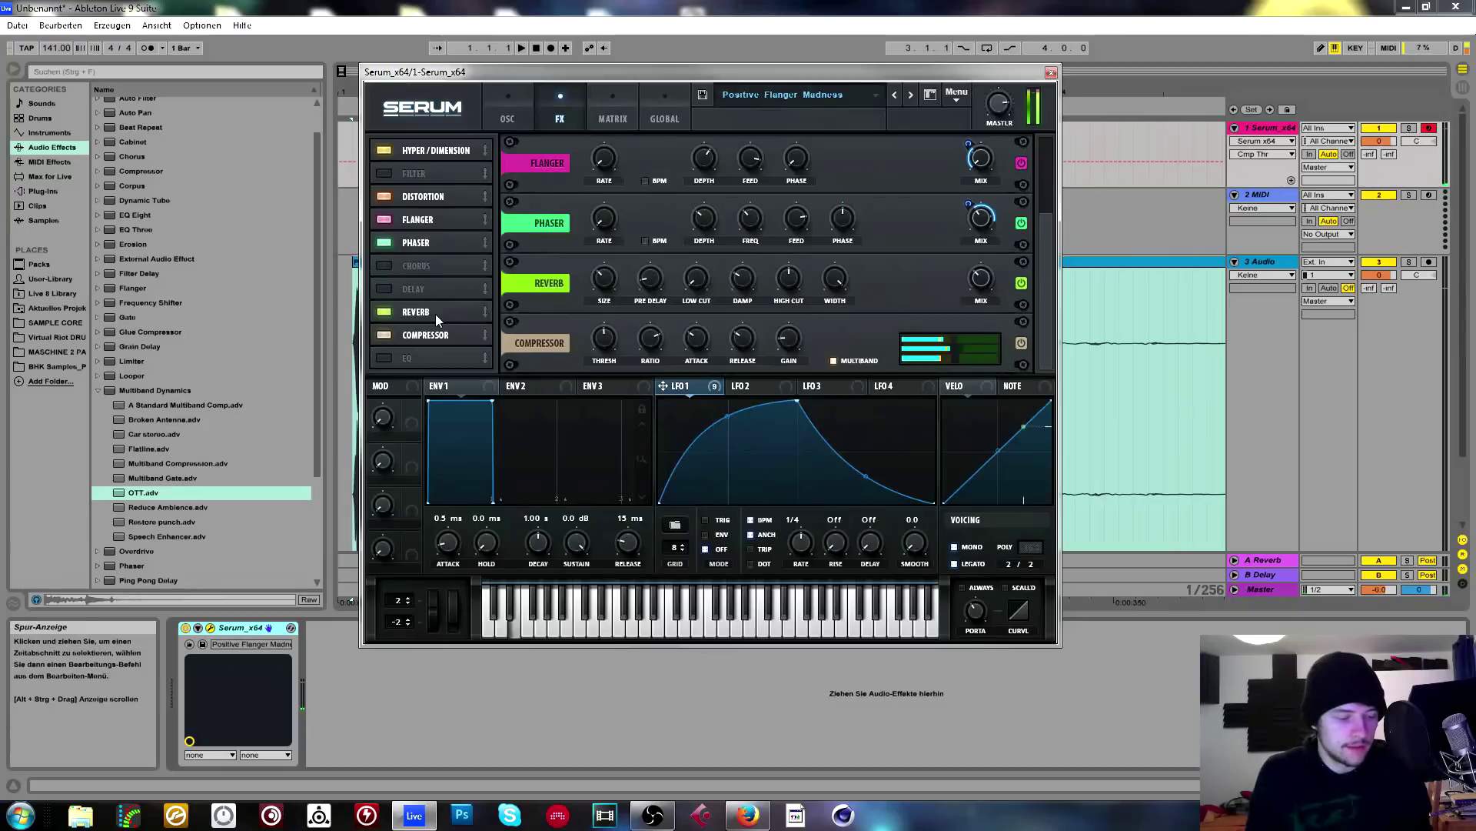
Reorder the chain so the Compressor sits before the Delay and Reverb, and turn the Delay back on.
left_click_drag(395, 307, 464, 297)
left_click(389, 288)
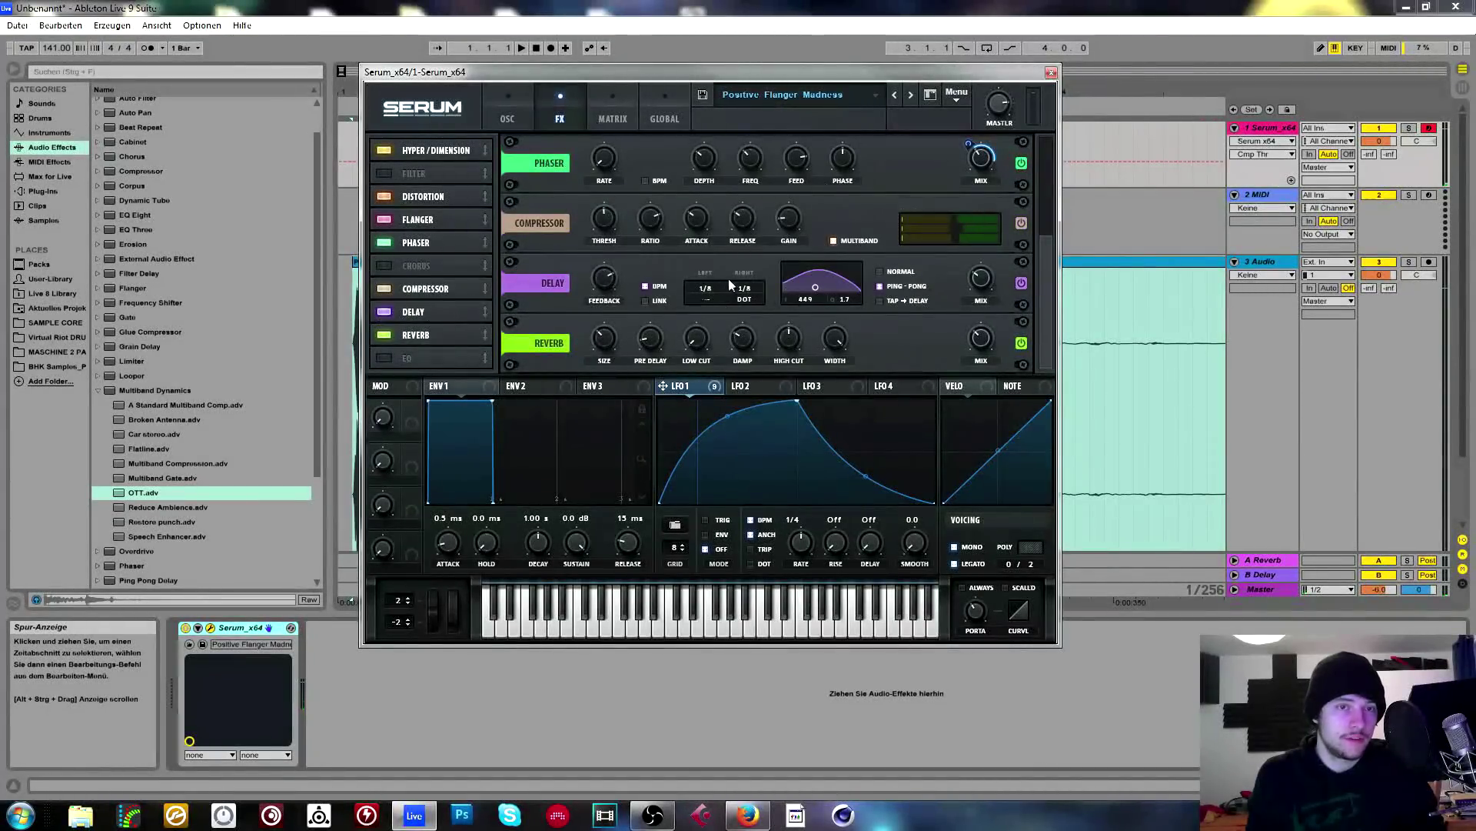
Narrow the Delay's filter, adjust its mix and set it to Normal mode, with the Reverb turned off.
left_click_drag(818, 296, 810, 293)
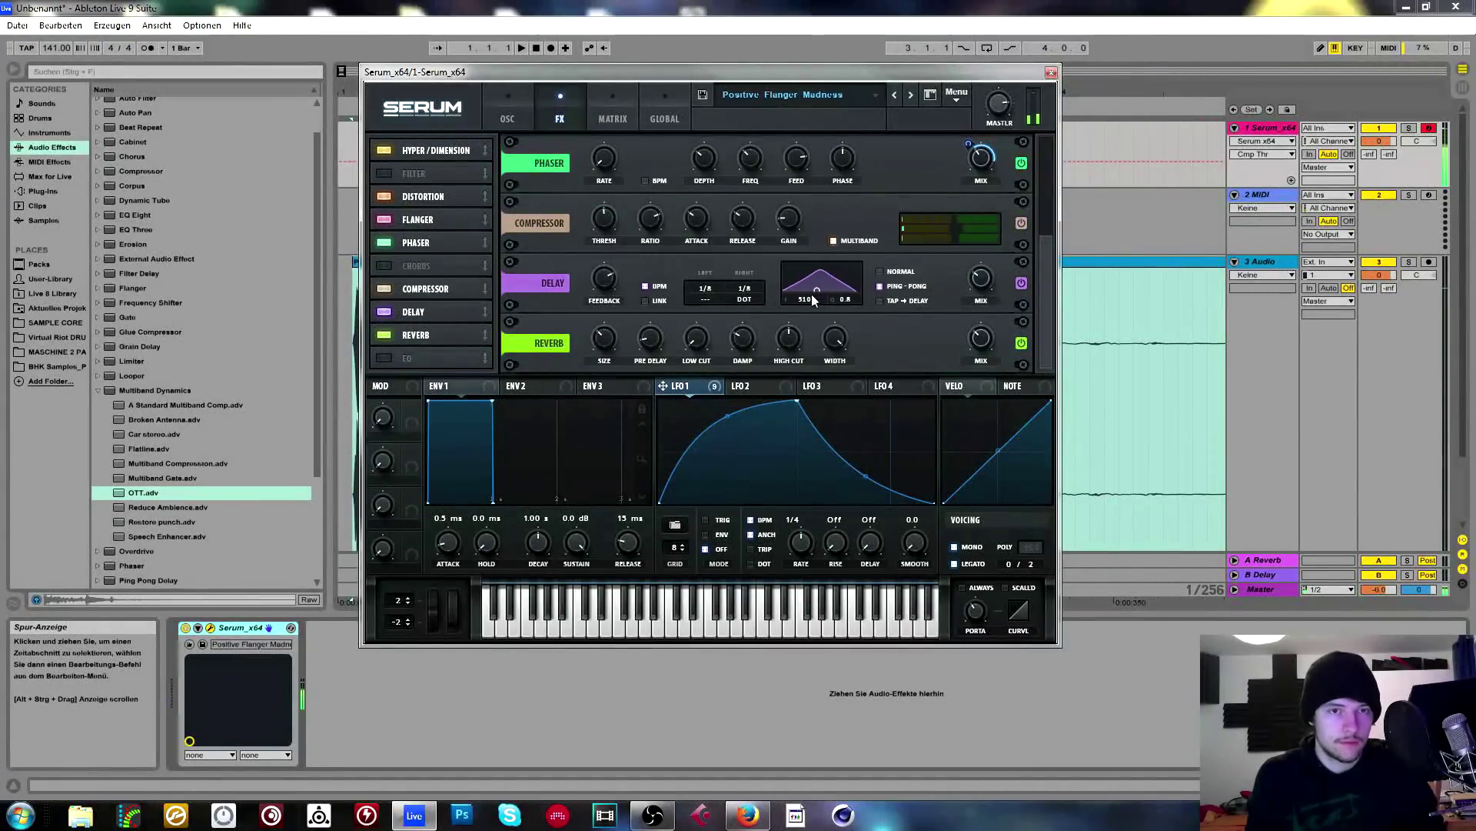
left_click_drag(980, 278, 978, 272)
left_click(384, 335)
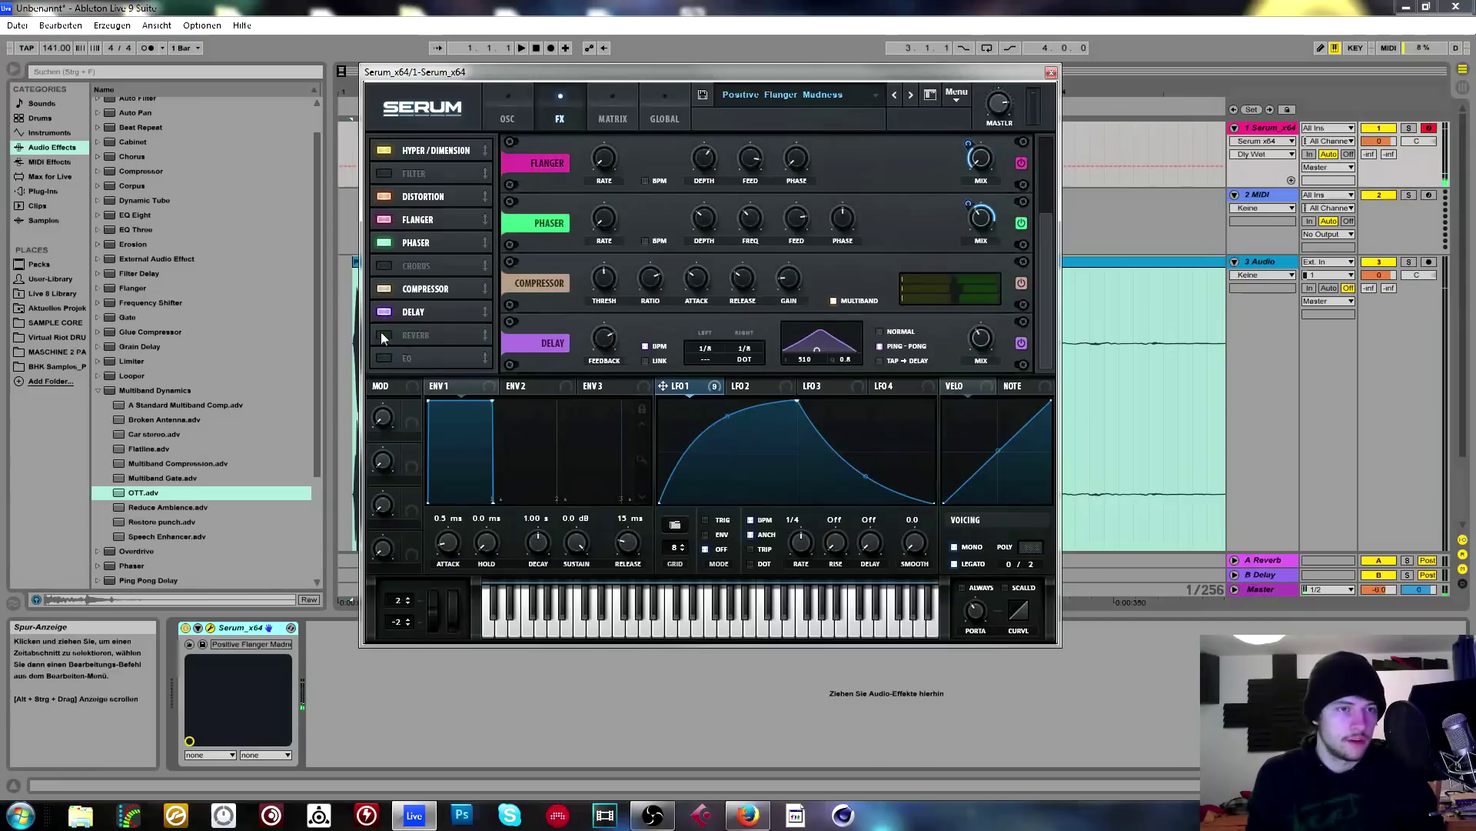
left_click(888, 334)
Try the Delay ahead of the Compressor, return it behind the Compressor, and turn the Delay off.
left_click_drag(414, 312, 437, 284)
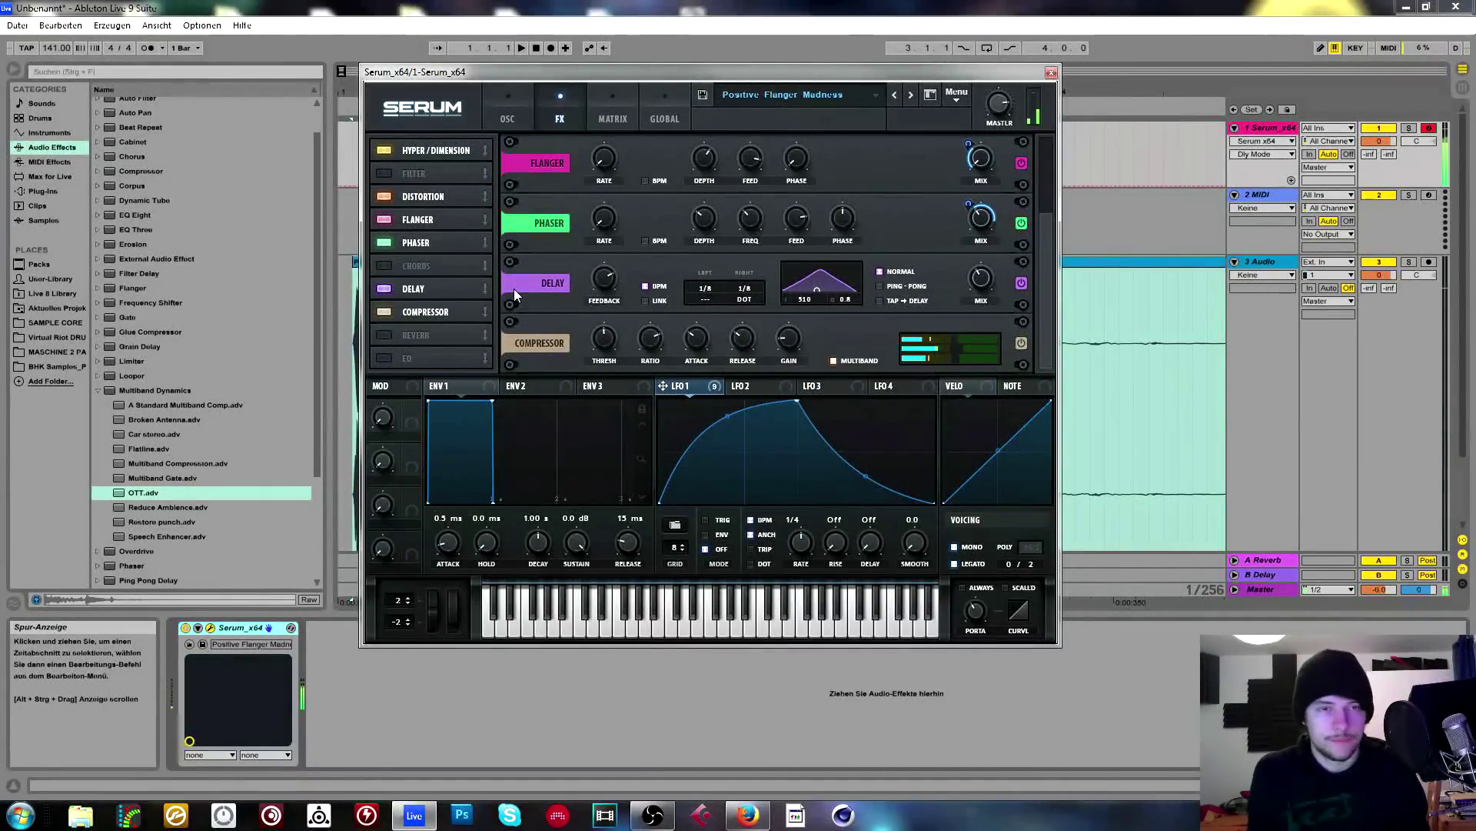
left_click_drag(511, 288, 369, 314)
left_click(384, 311)
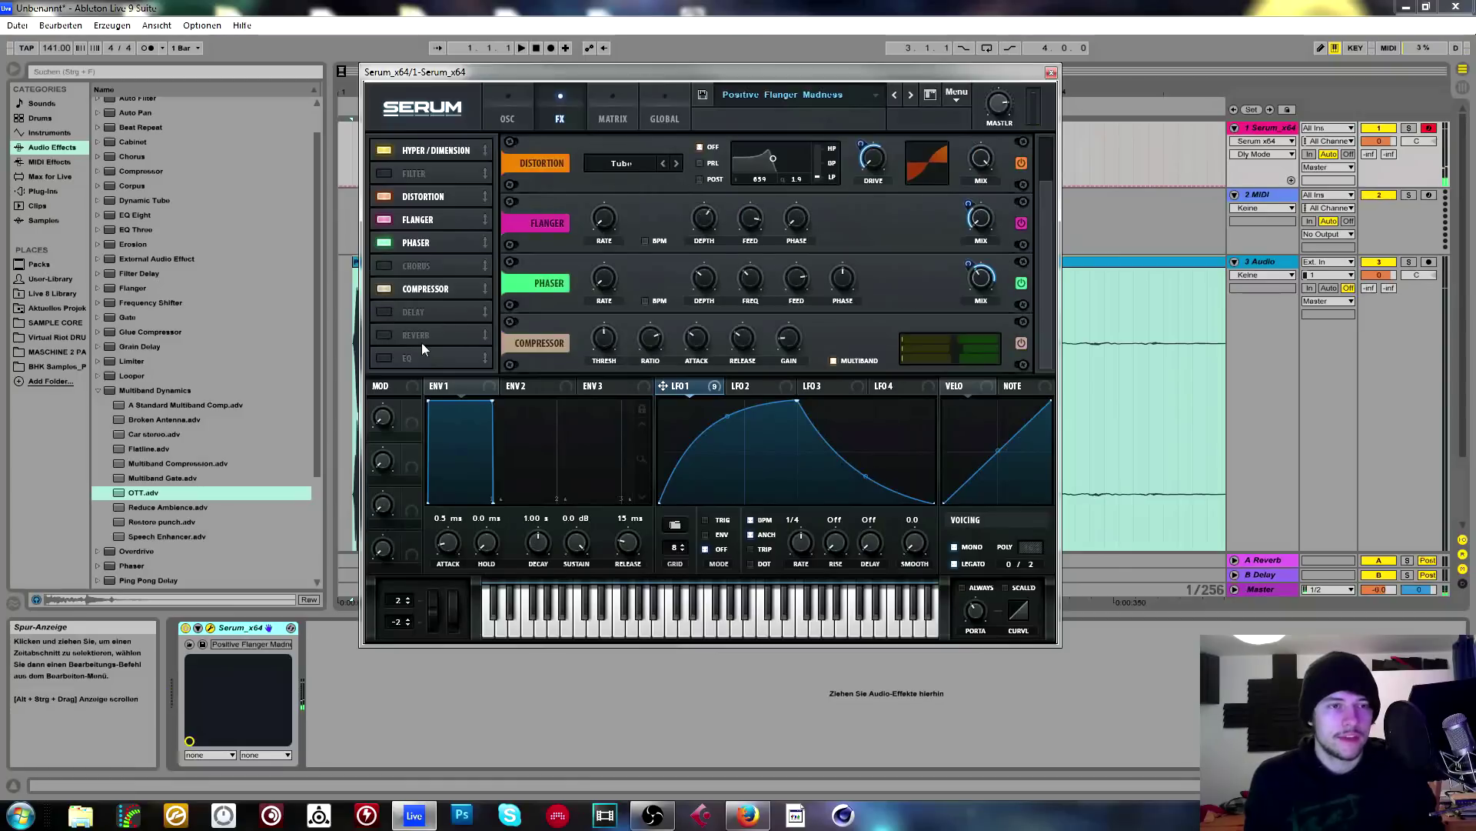
Enable the EQ effect and move it ahead of the Compressor in the effects chain.
left_click(385, 358)
left_click_drag(404, 359, 437, 287)
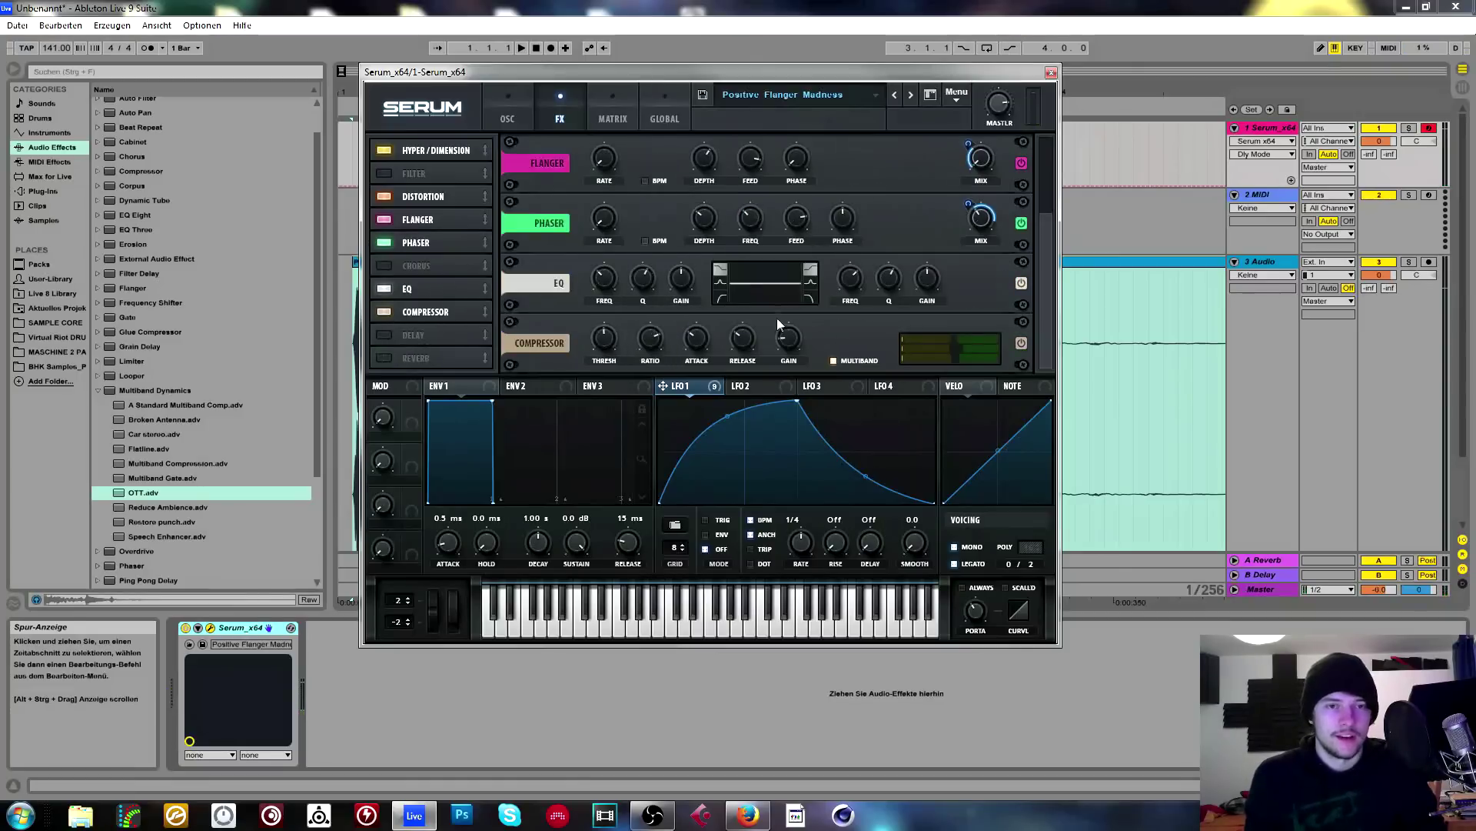
Boost both EQ bands, set the high band's shape to Peak and adjust its frequency.
left_click_drag(680, 278, 690, 249)
left_click(810, 283)
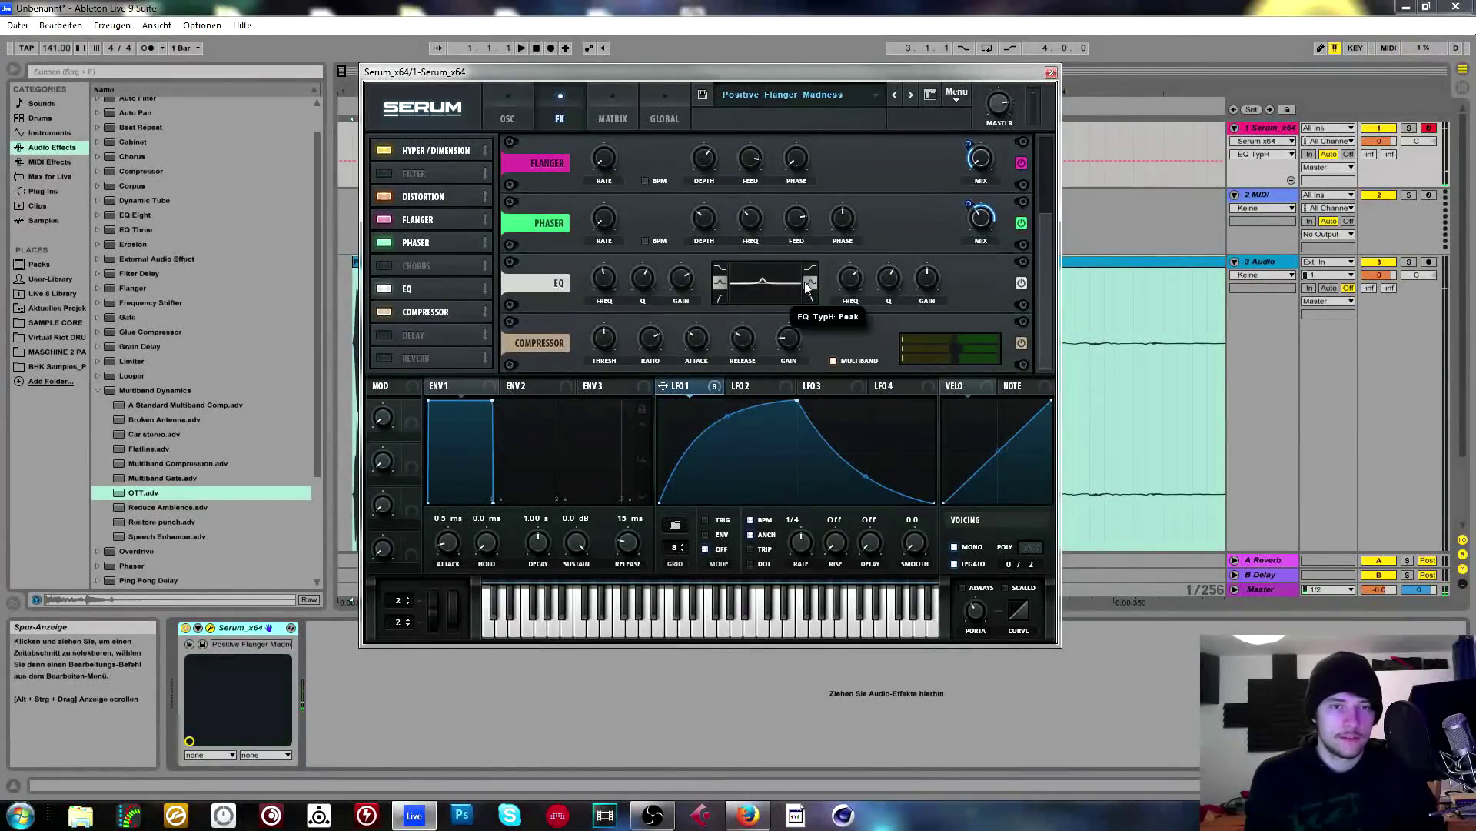
left_click_drag(923, 279, 924, 242)
mouse_move(849, 285)
left_mouse_down()
mouse_move(869, 248)
mouse_move(842, 332)
mouse_move(849, 269)
left_mouse_up()
Try the shelf shape on the EQ's high band and the shelf, peak and pass shapes on its low band.
left_click(811, 271)
left_click(720, 268)
left_click(719, 283)
left_click(721, 298)
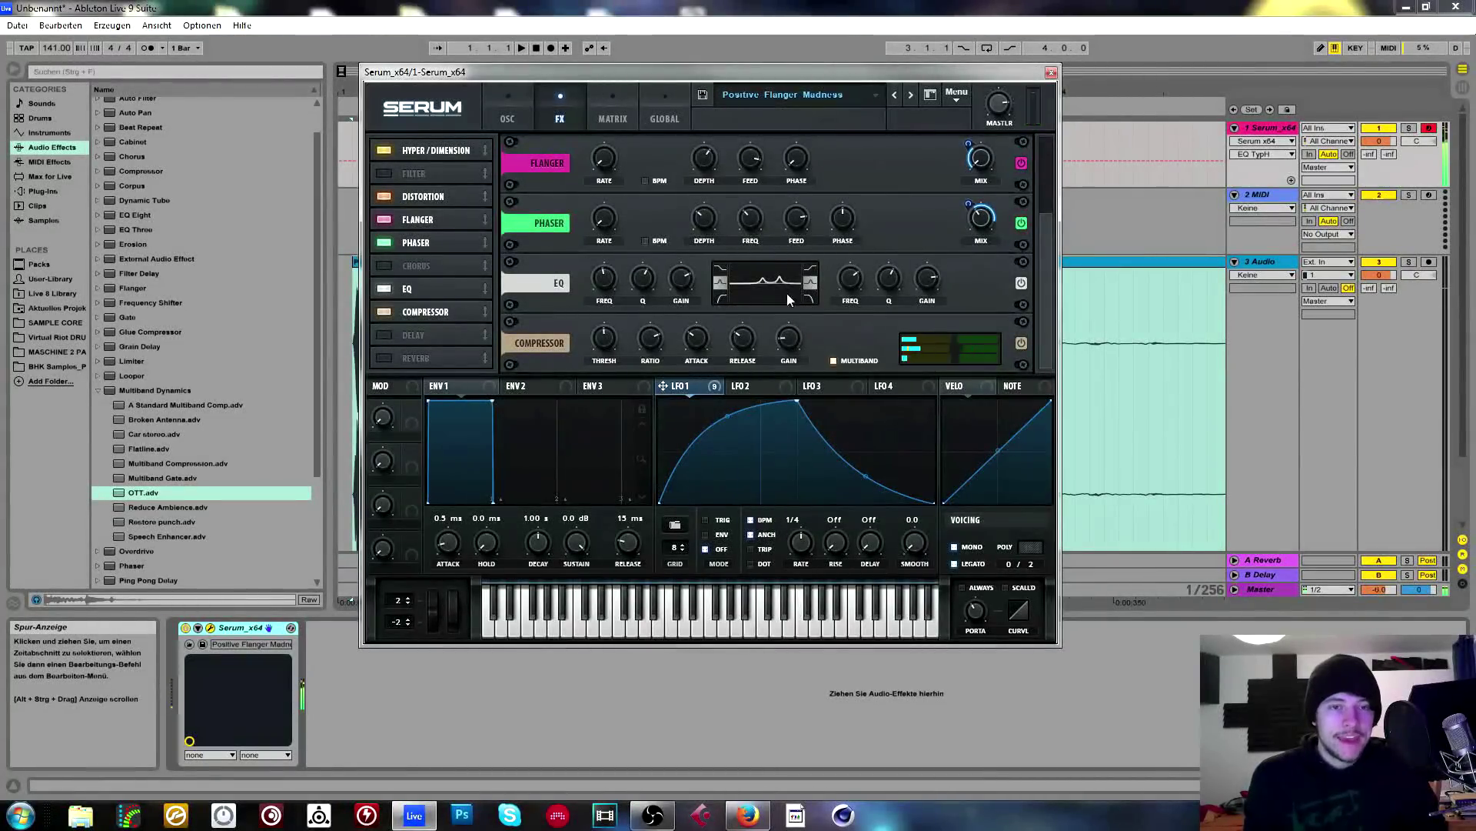
Lower the gain of both EQ bands to flatten the curve and briefly check the oscillator page.
left_click_drag(920, 288, 927, 320)
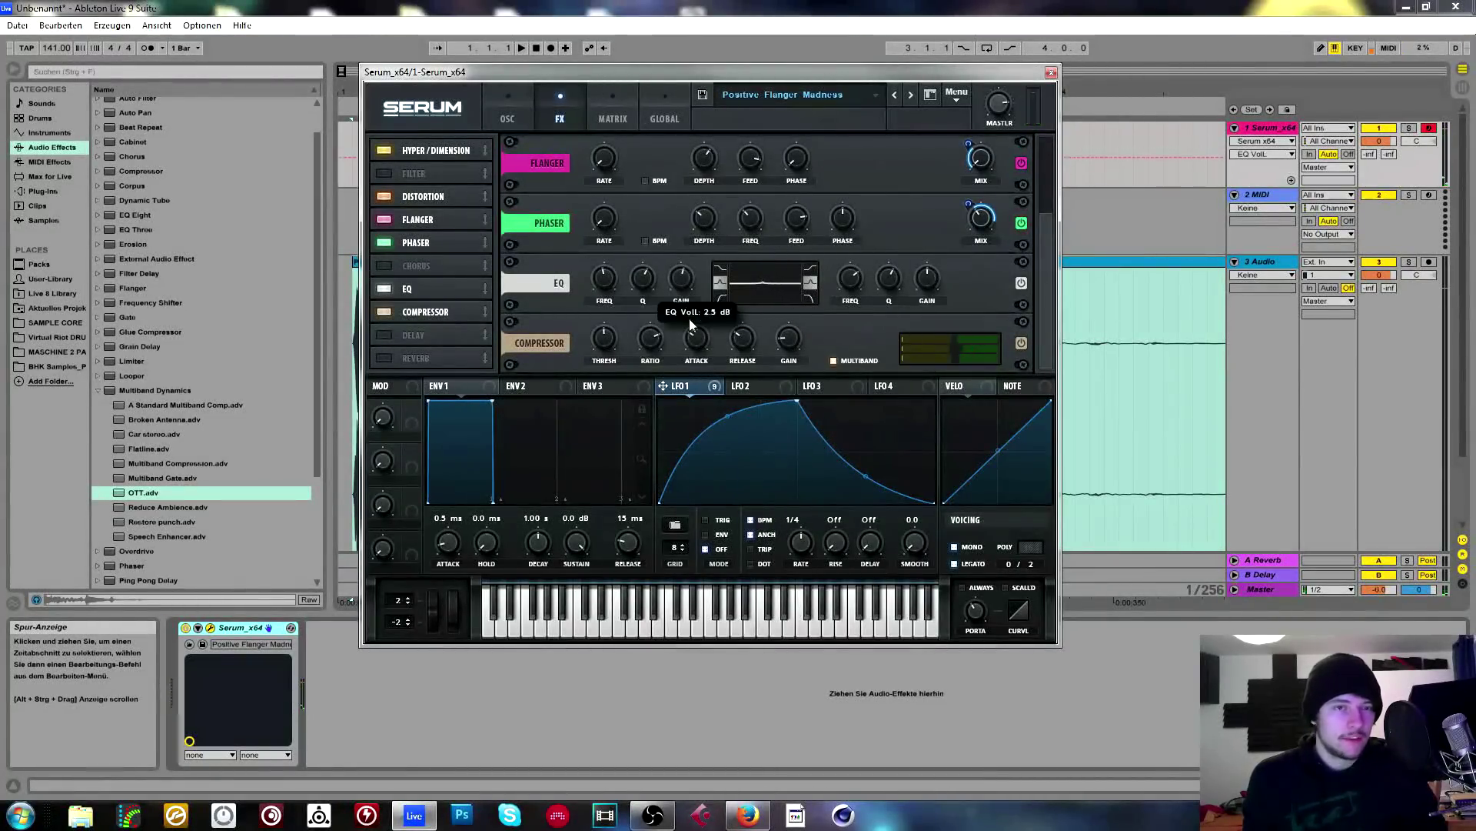
left_click(509, 119)
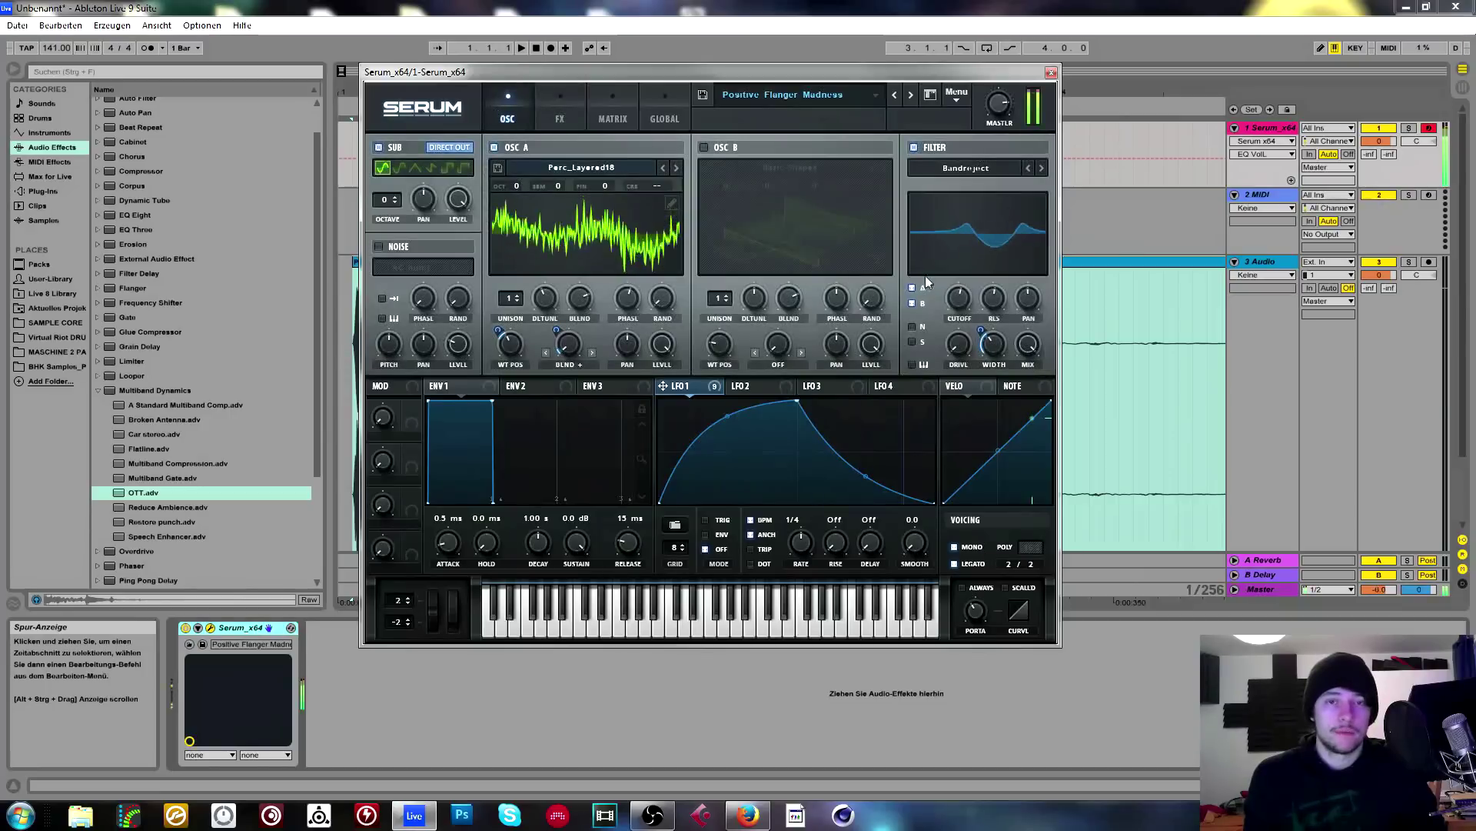
left_click(560, 117)
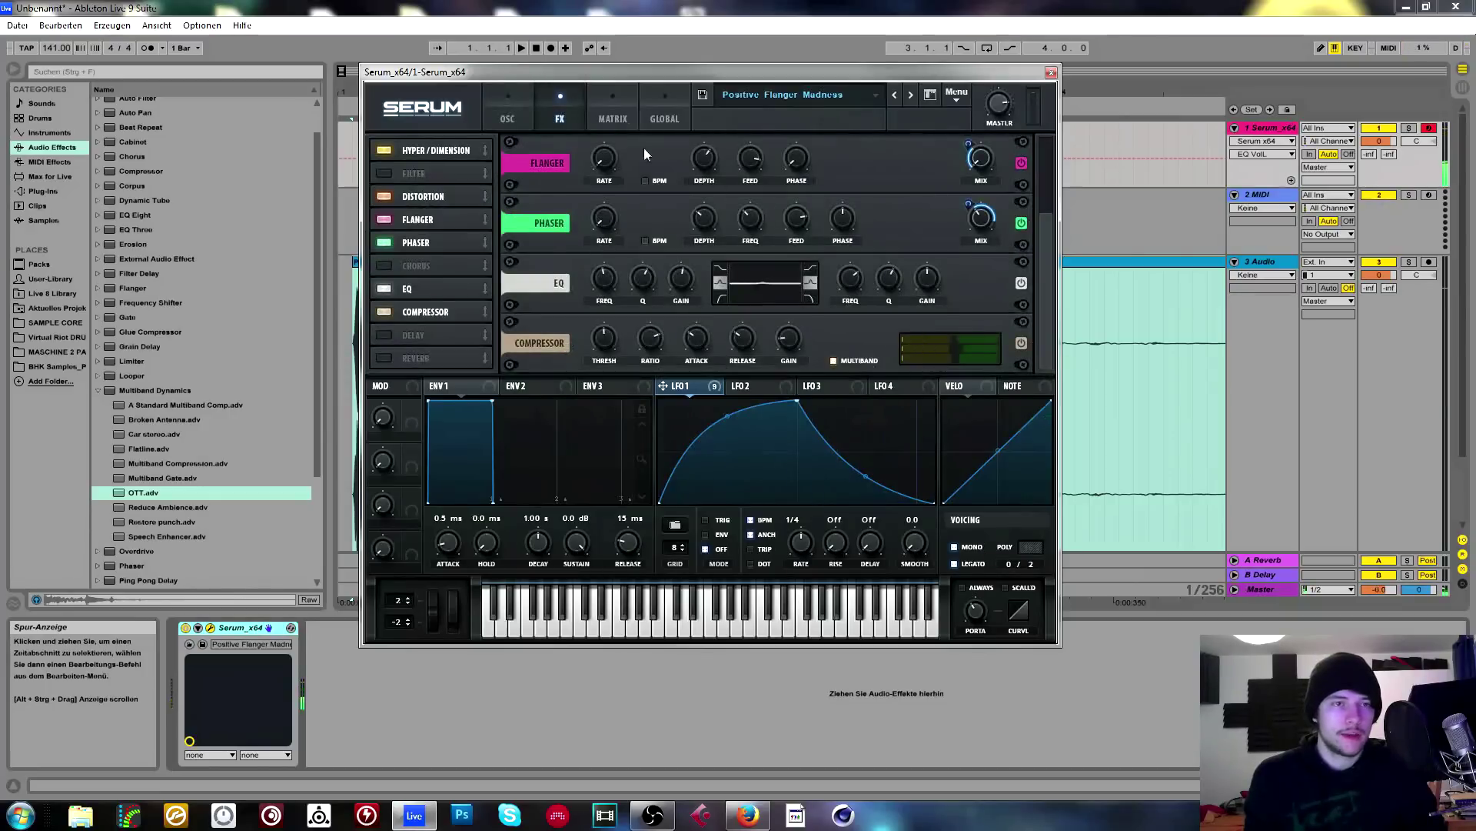
left_click(509, 117)
left_click(565, 119)
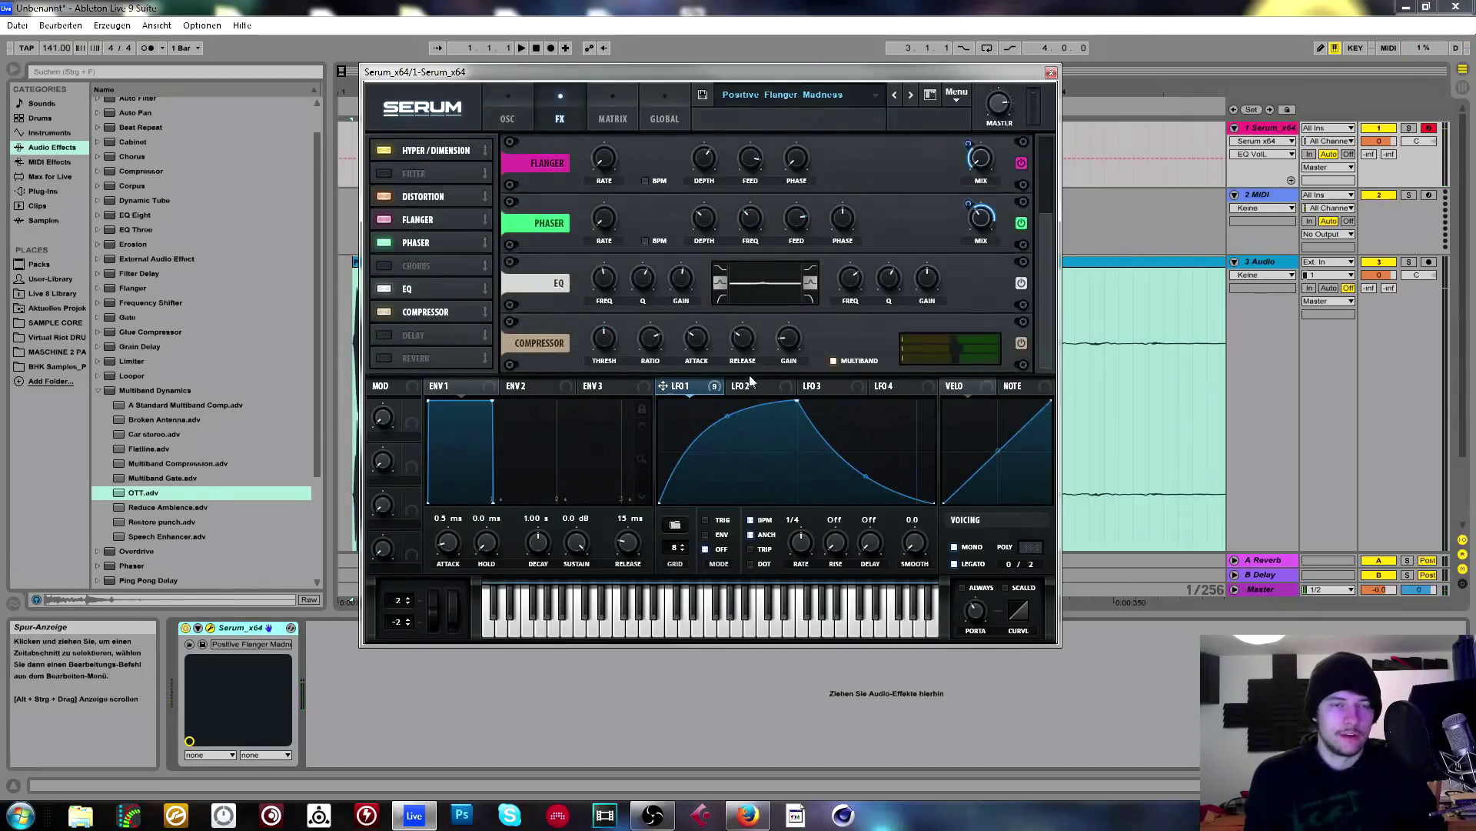
Modulate the EQ low band's frequency with LFO 1, boost that band's gain and lower its base frequency.
left_click_drag(689, 389, 604, 279)
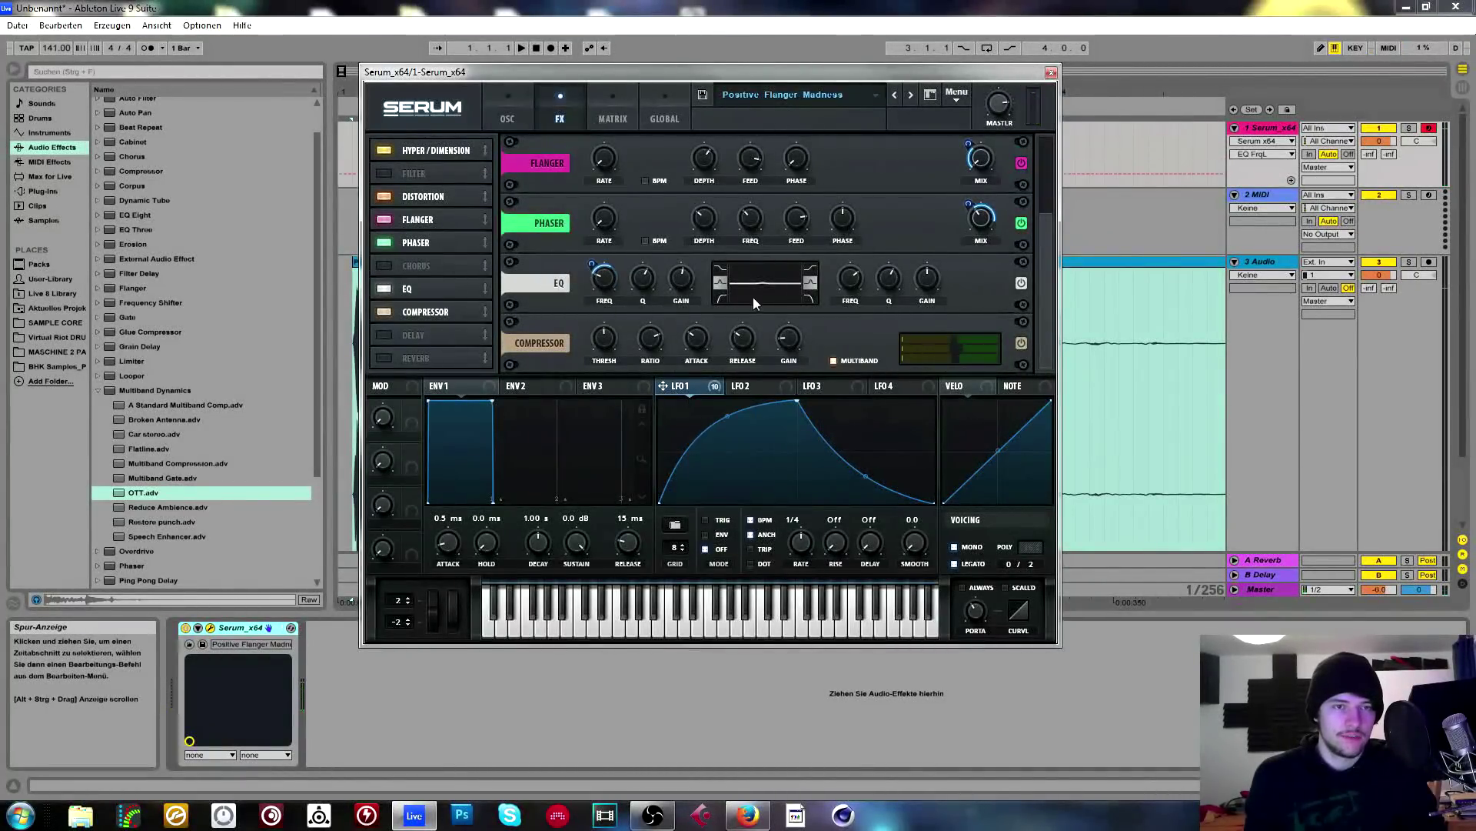
left_click_drag(681, 280, 690, 245)
left_click_drag(606, 283, 608, 296)
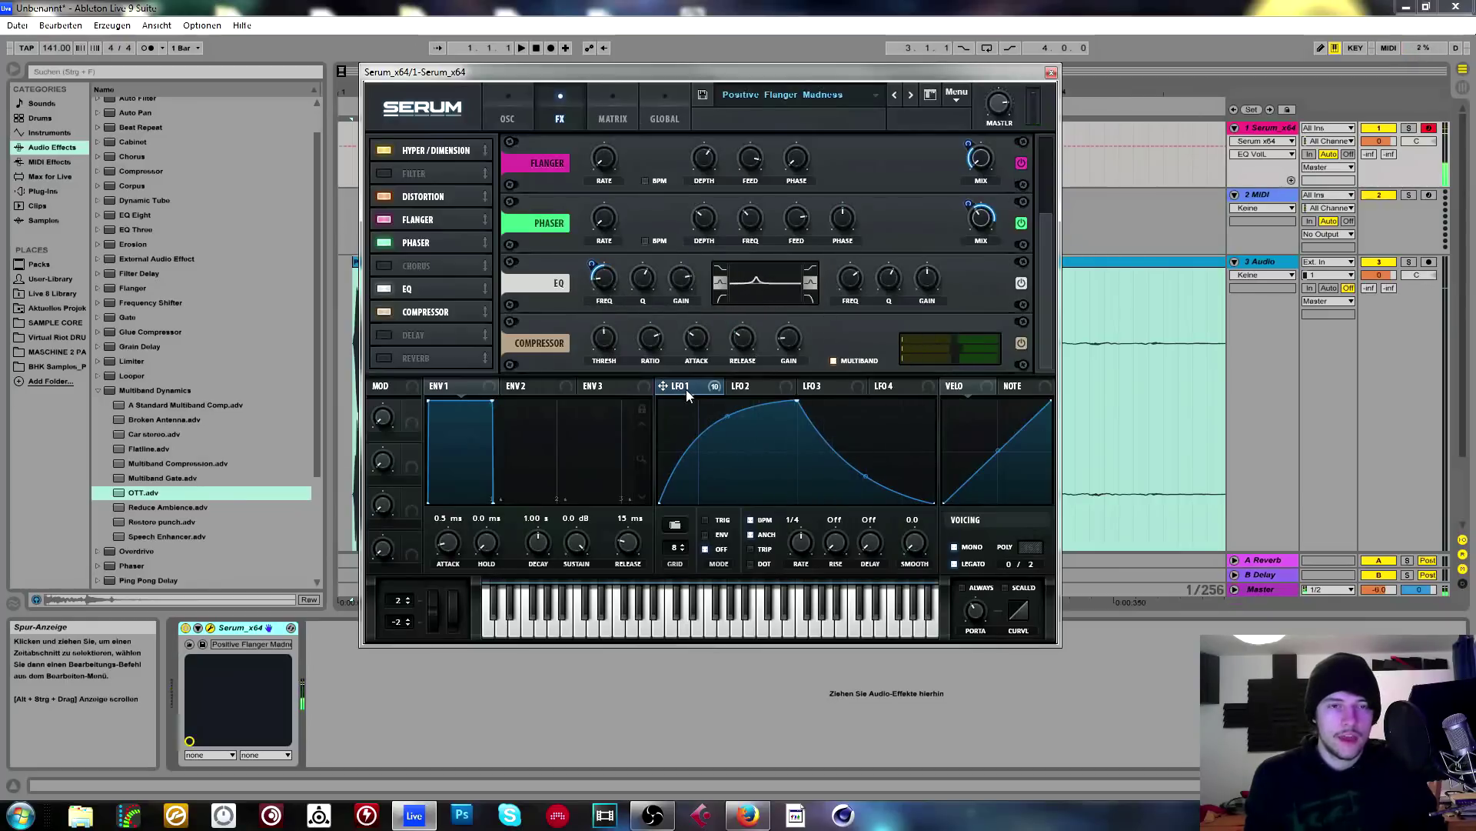
Modulate the EQ high band's frequency with LFO 1 and adjust that band's frequency and gain.
mouse_move(686, 390)
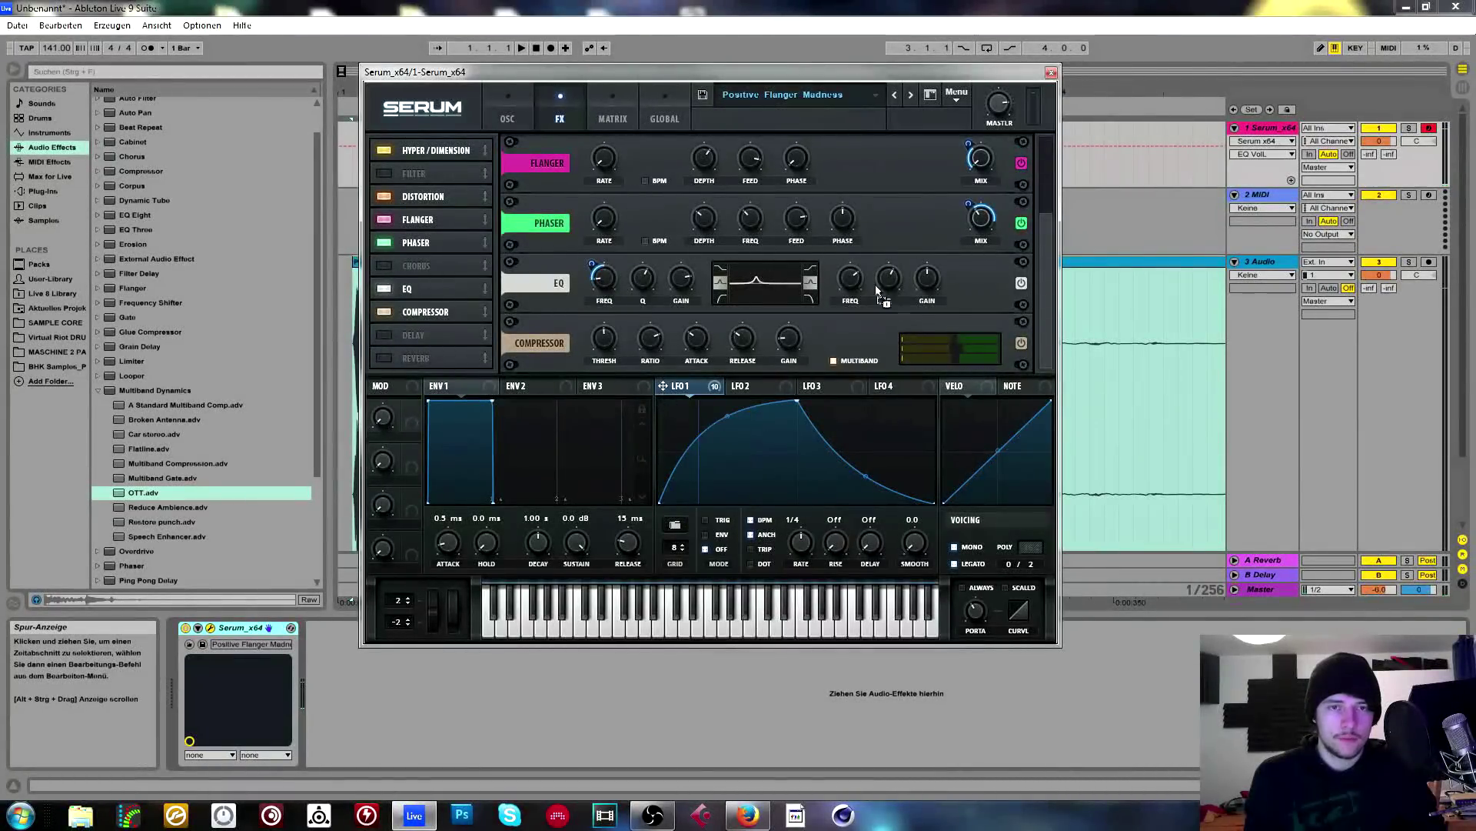
left_click_drag(839, 265, 840, 306)
left_click_drag(927, 276, 921, 321)
mouse_move(851, 280)
left_mouse_down()
mouse_move(849, 325)
mouse_move(847, 301)
left_mouse_up()
left_click_drag(937, 294, 943, 244)
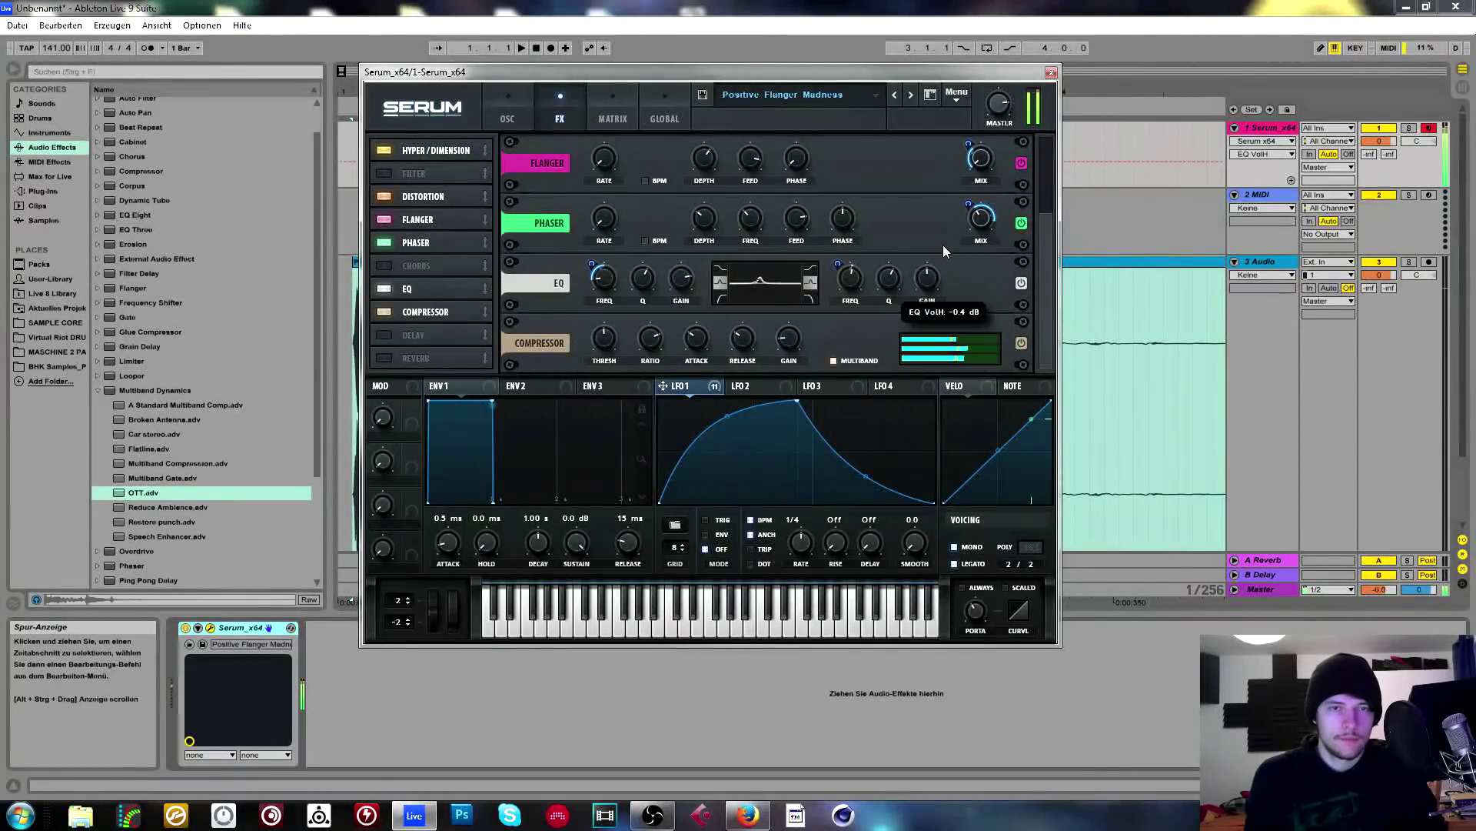
Modulate the gain of both EQ bands with LFO 1, using an amount of about -24 on the high band.
left_click_drag(680, 386, 913, 274)
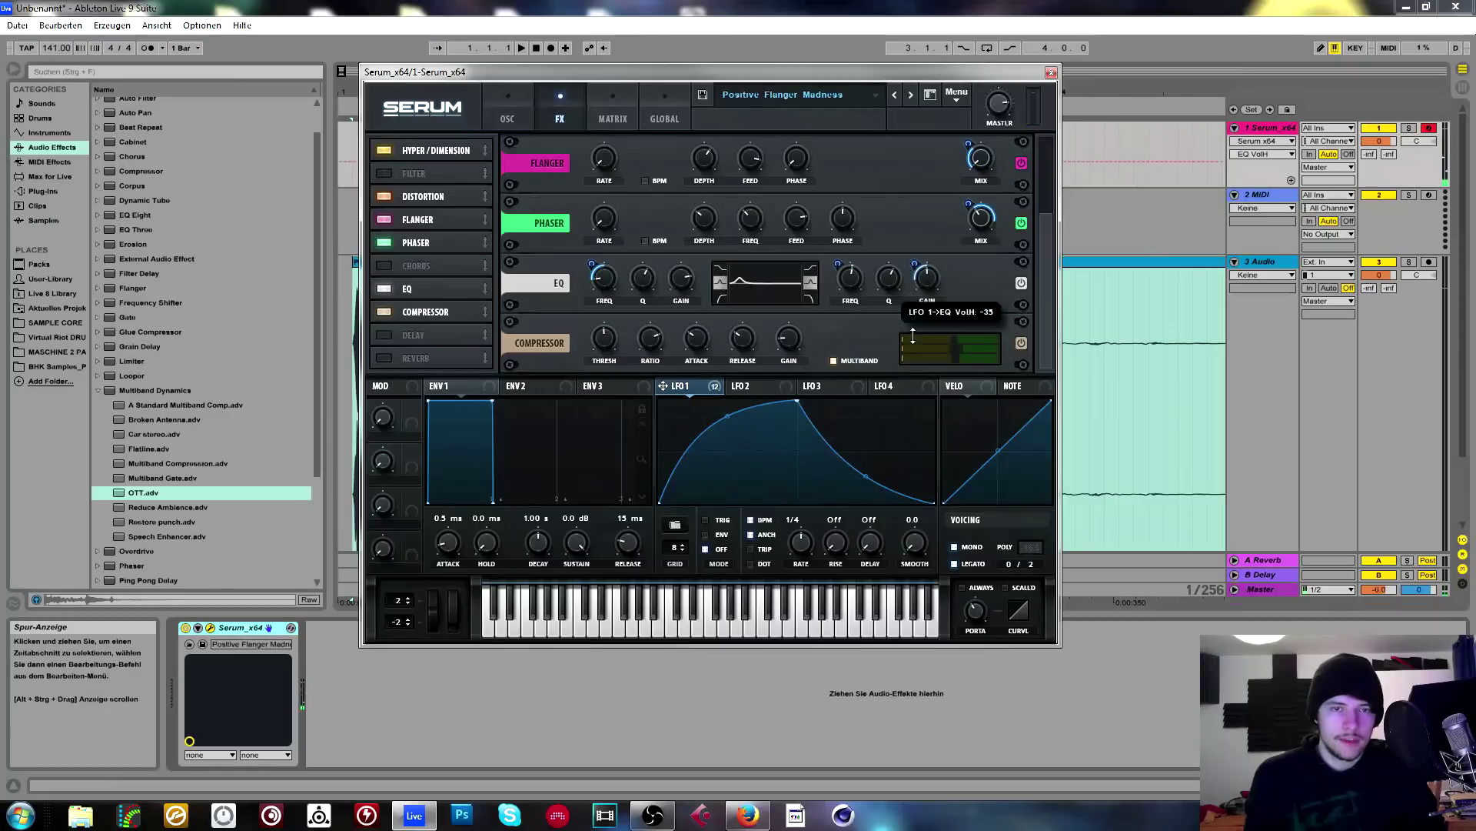
left_click_drag(913, 335, 915, 331)
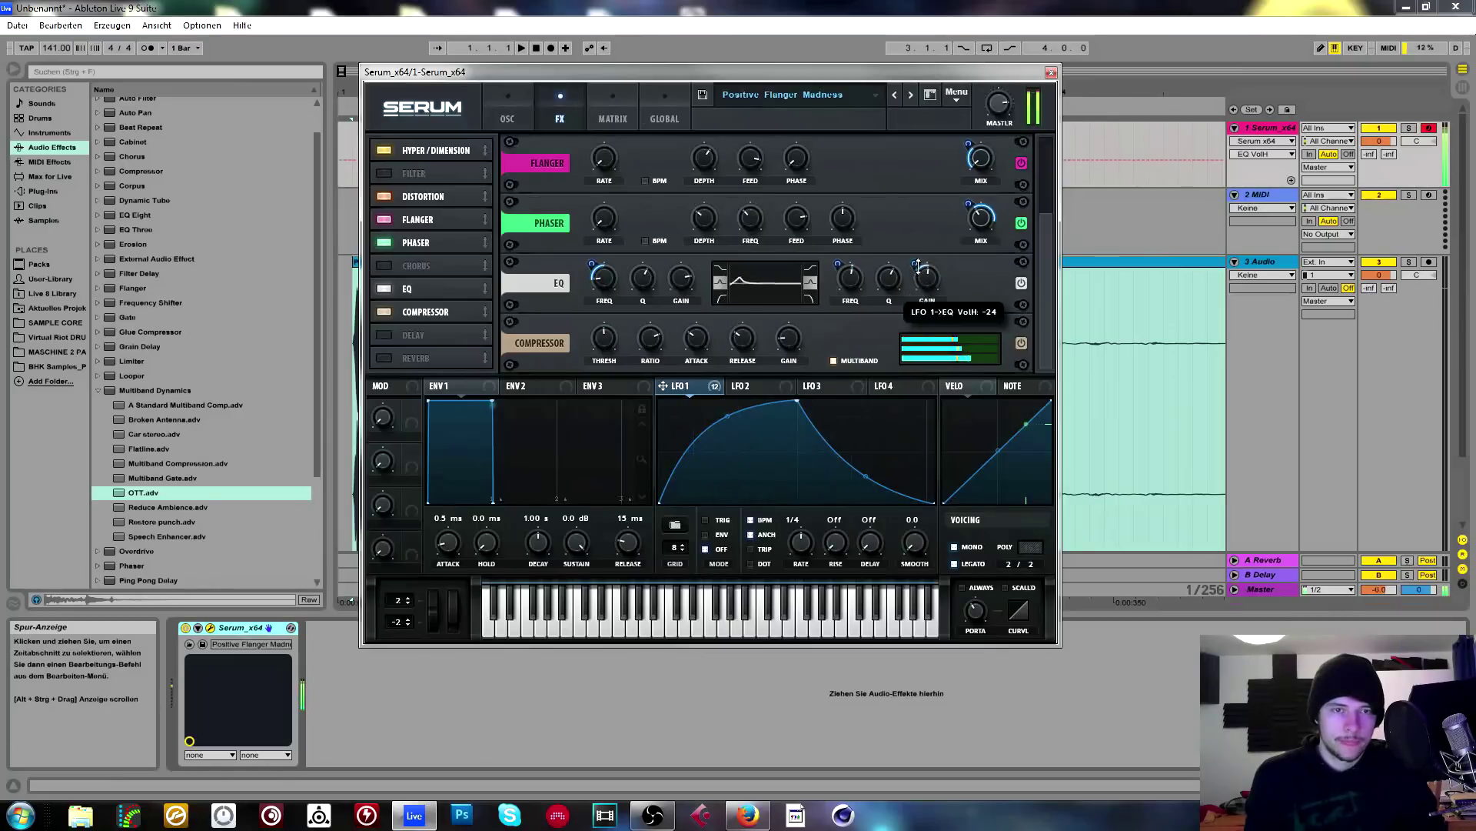
mouse_move(680, 280)
left_mouse_down()
mouse_move(682, 315)
mouse_move(681, 284)
left_mouse_up()
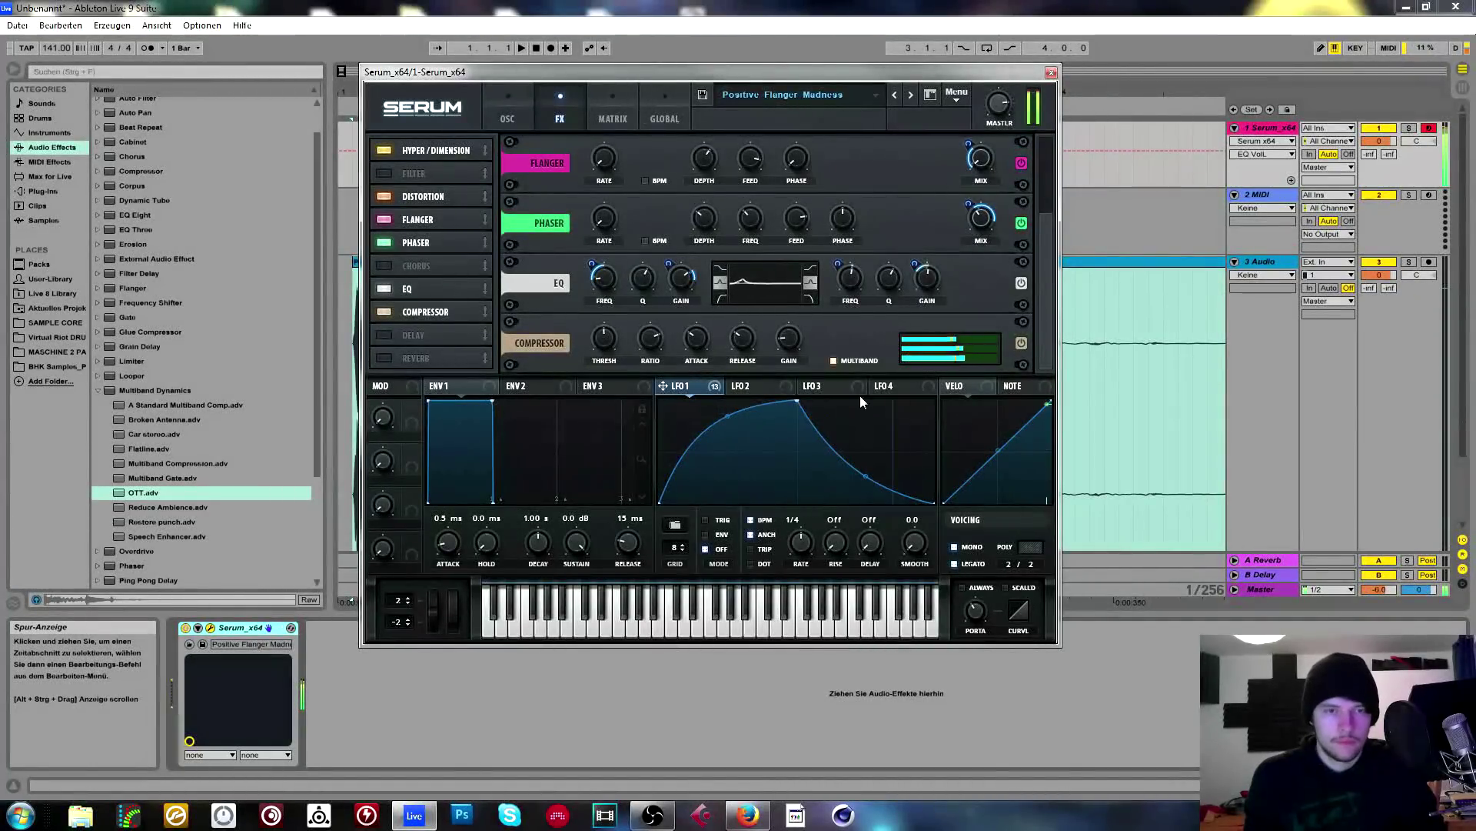
Compare the sound with the Flanger on and off, leave it off, and adjust the Phaser's mix and its LFO 1 modulation.
left_click_drag(1045, 247, 1035, 136)
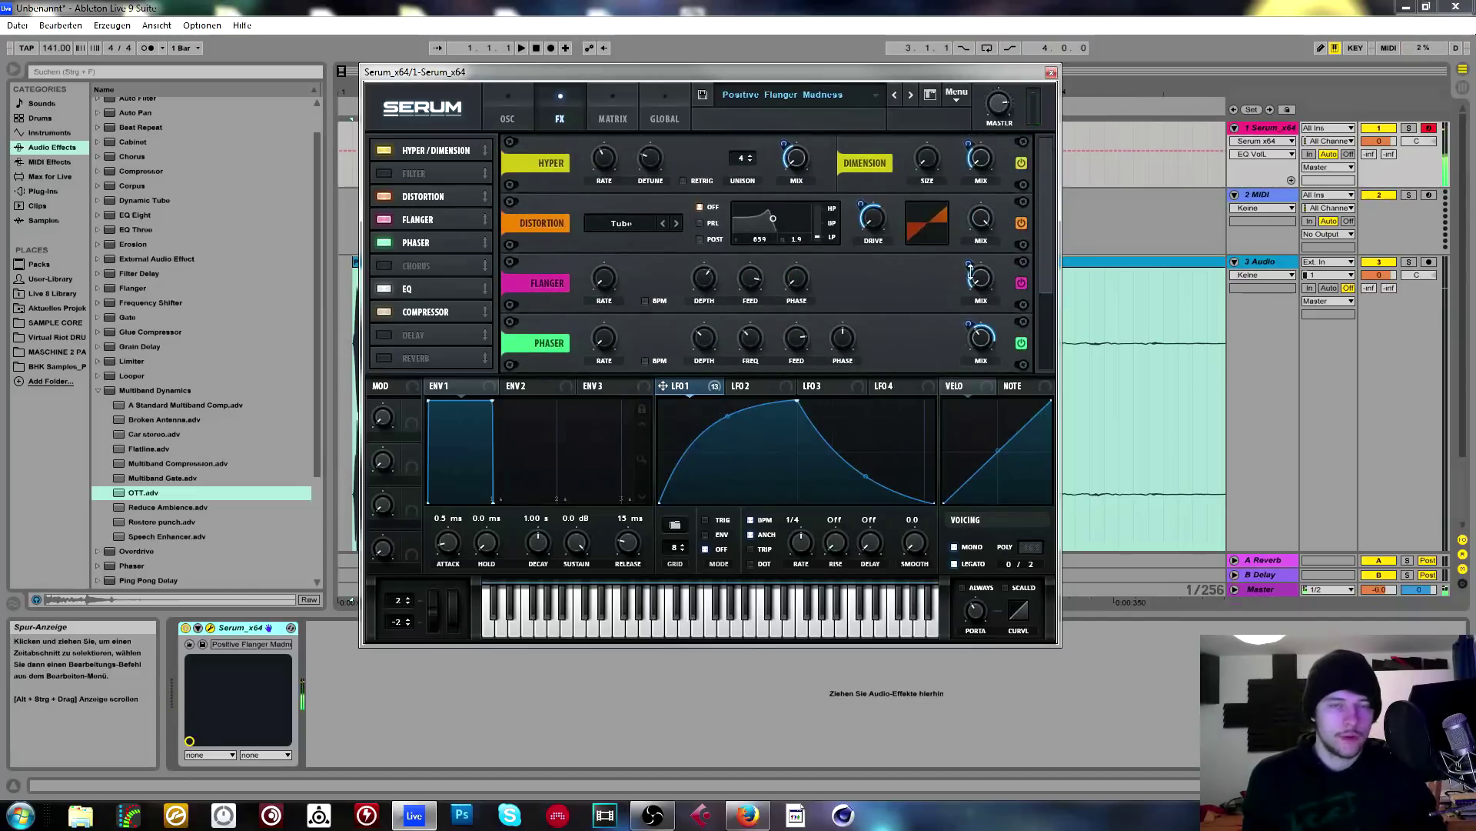
left_click(378, 220)
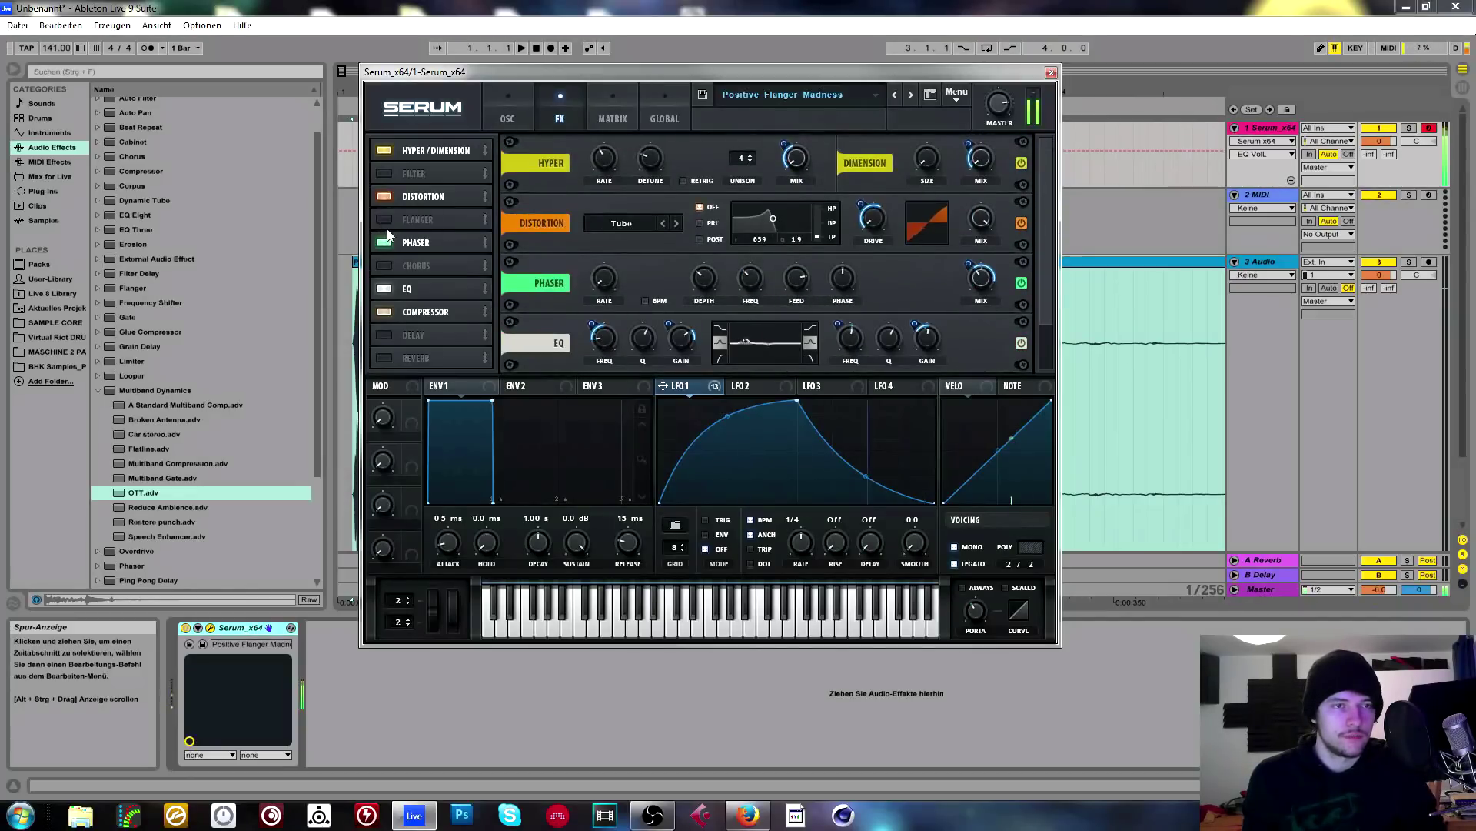
left_click(376, 217)
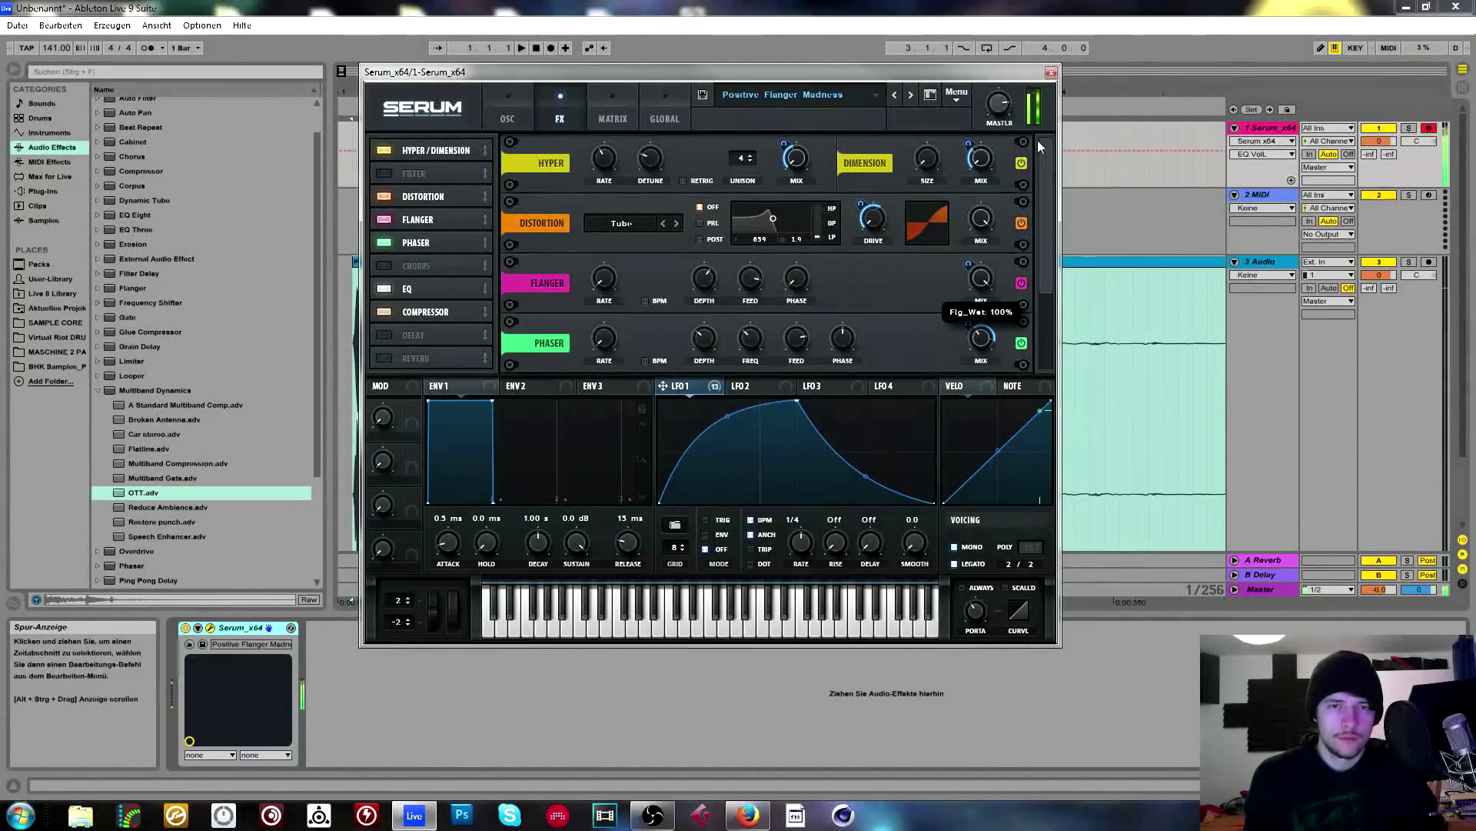
left_click(383, 219)
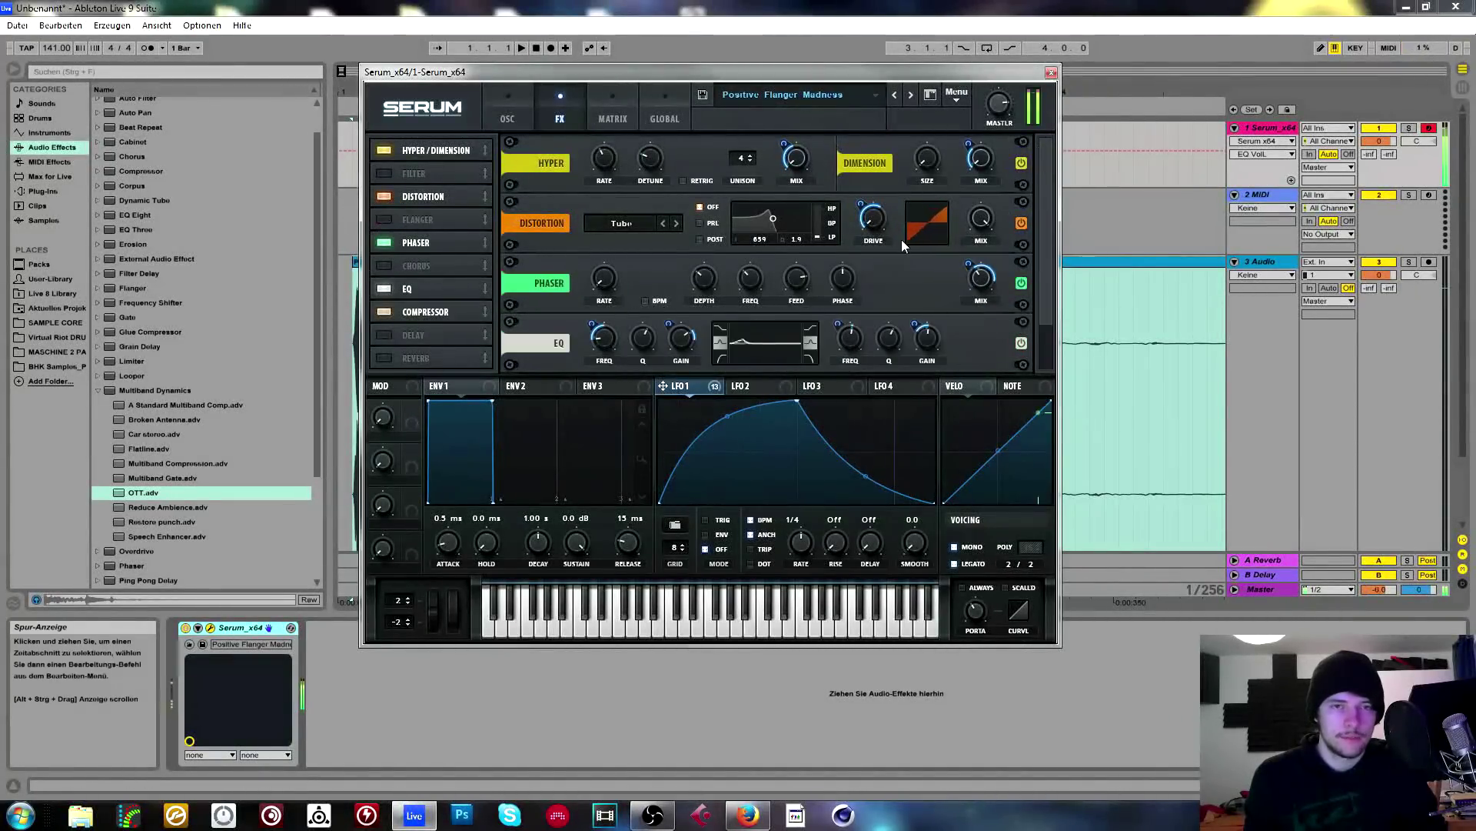
left_click_drag(987, 283, 983, 219)
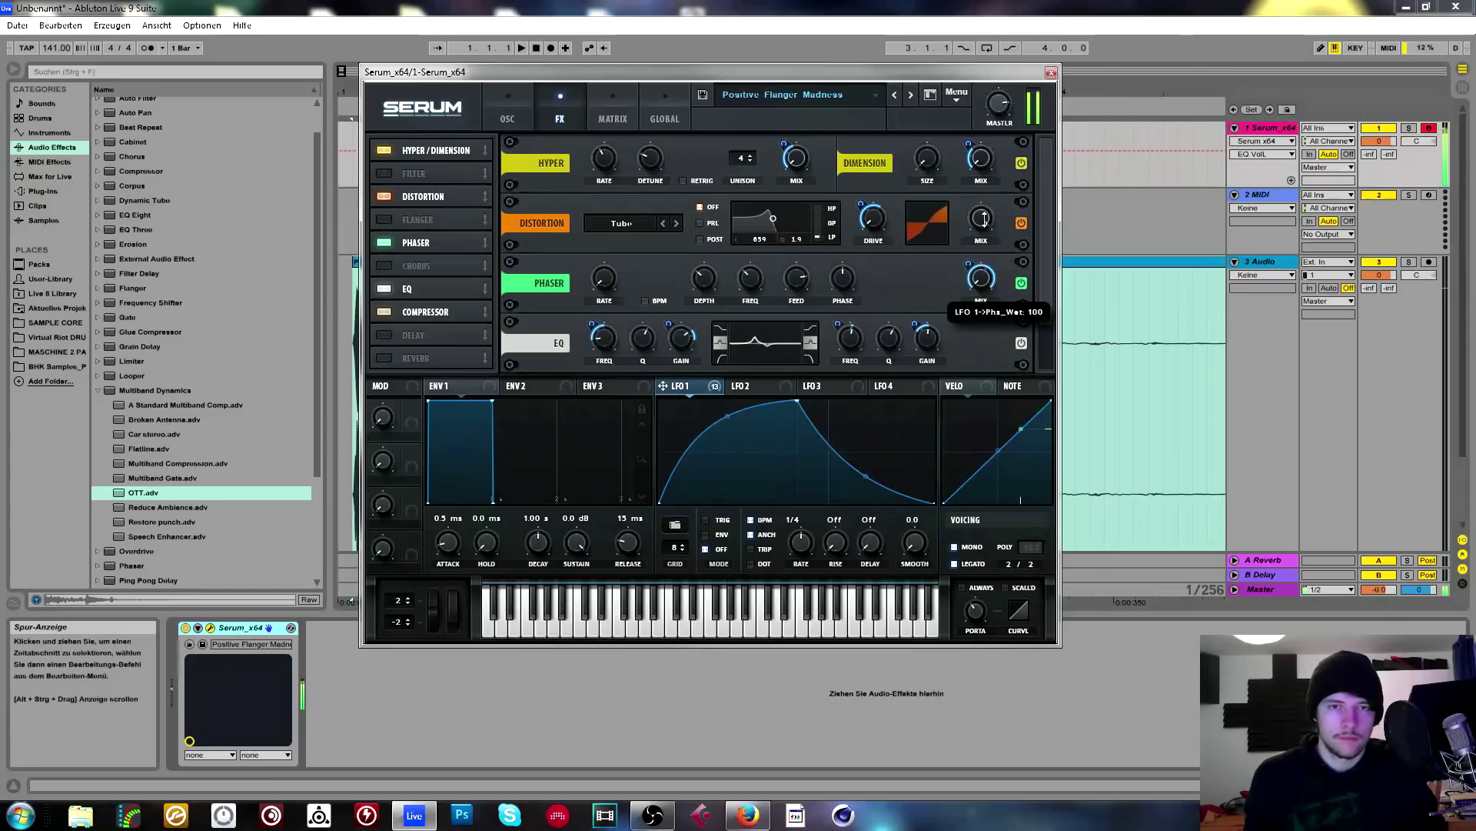
left_click_drag(979, 277, 980, 283)
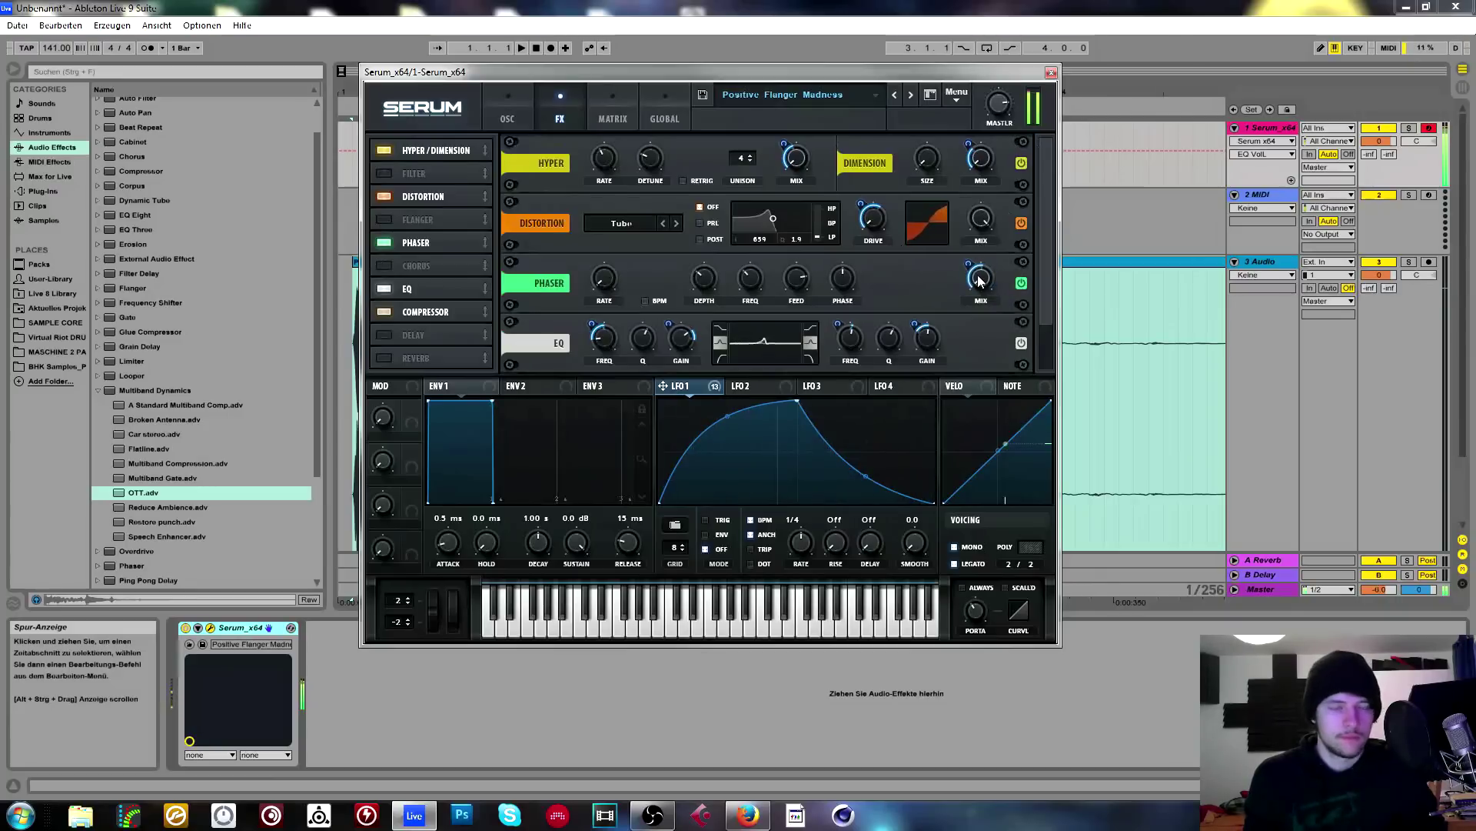
Set oscillator A's warp mode to FM (from B) and turn on oscillator B.
left_click(514, 113)
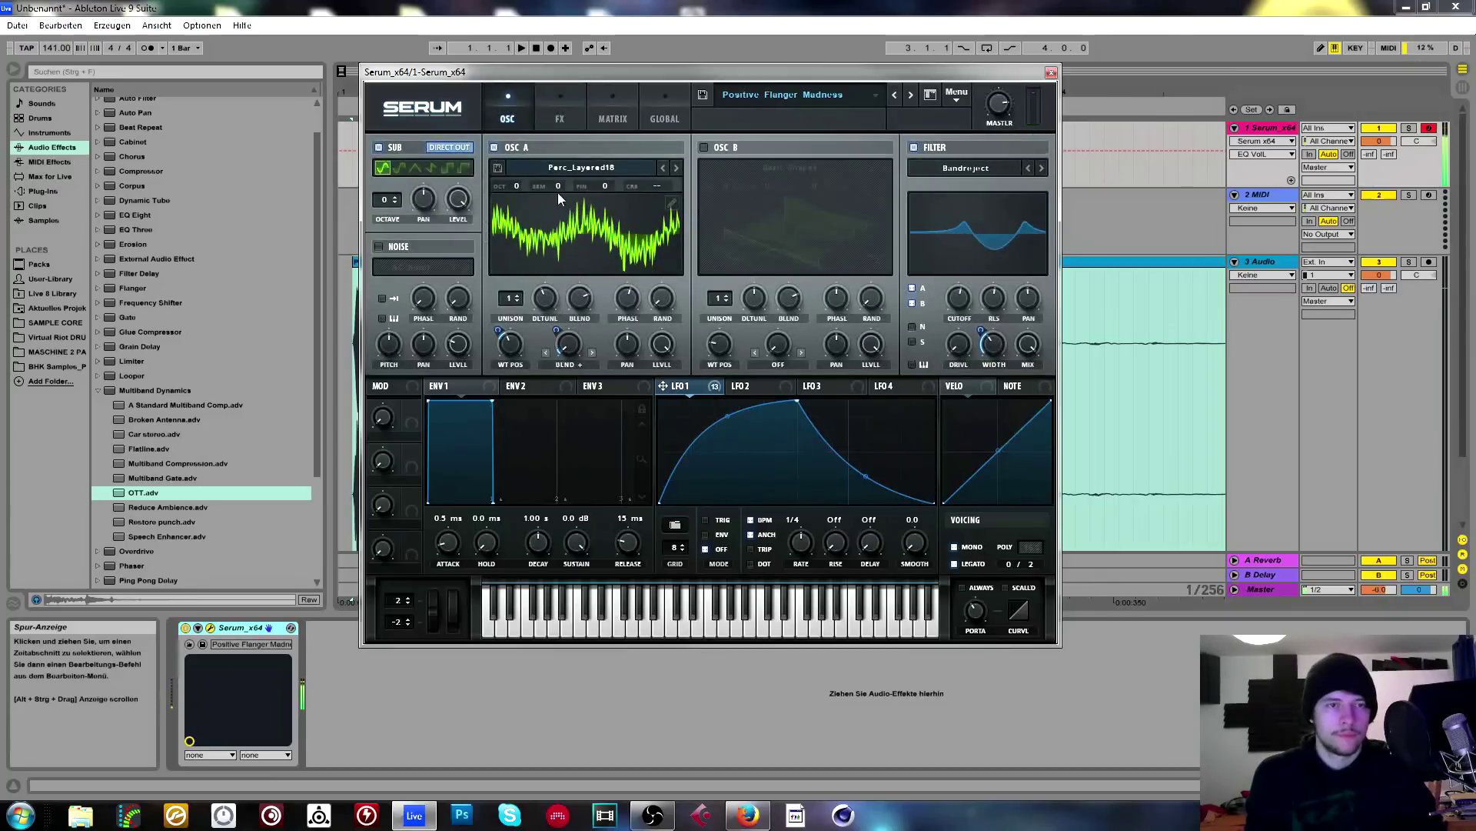
mouse_move(558, 332)
left_mouse_down()
mouse_move(562, 312)
mouse_move(556, 358)
mouse_move(558, 332)
left_mouse_up()
left_click(569, 365)
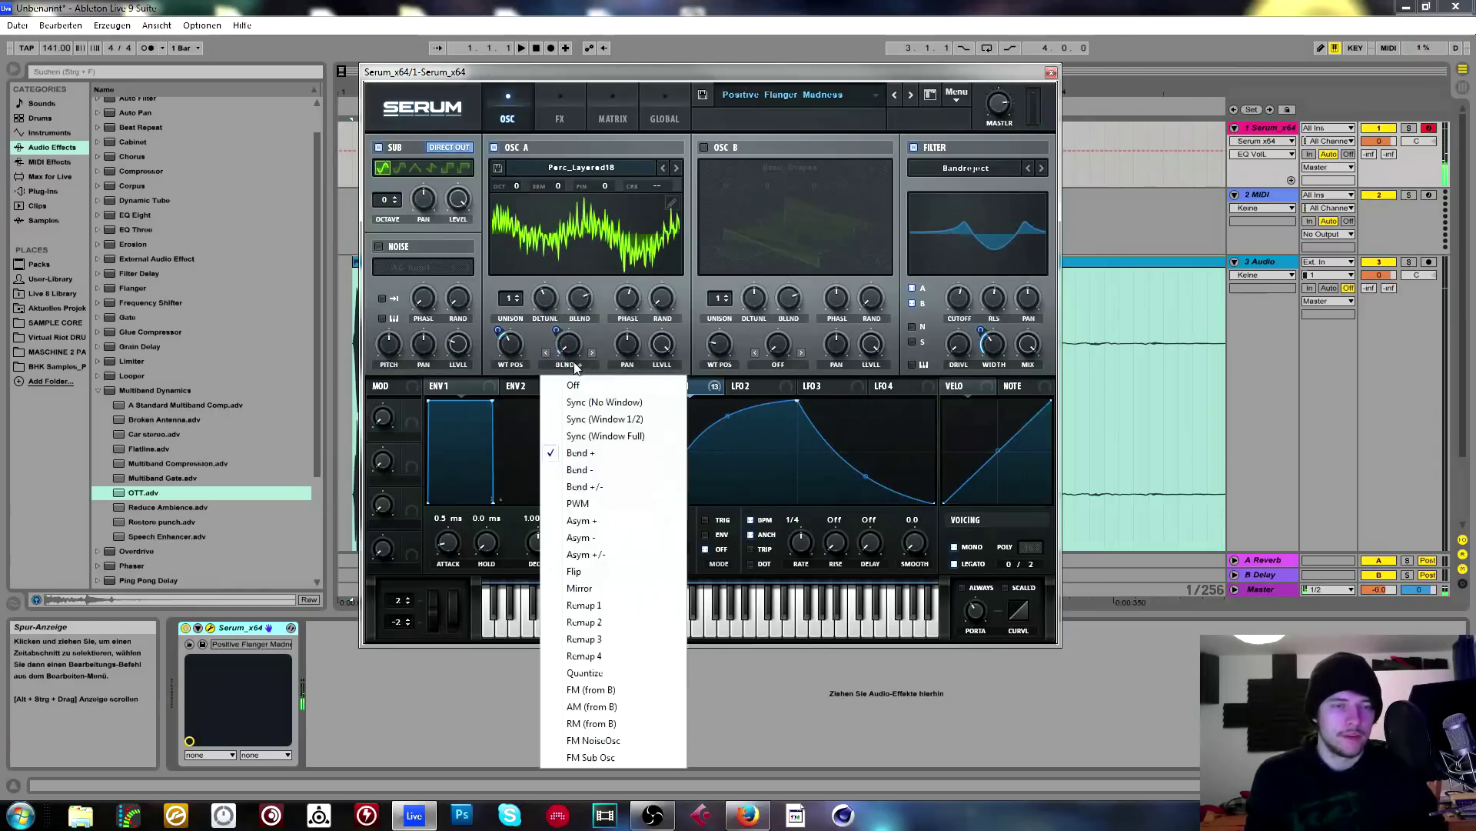
left_click(596, 690)
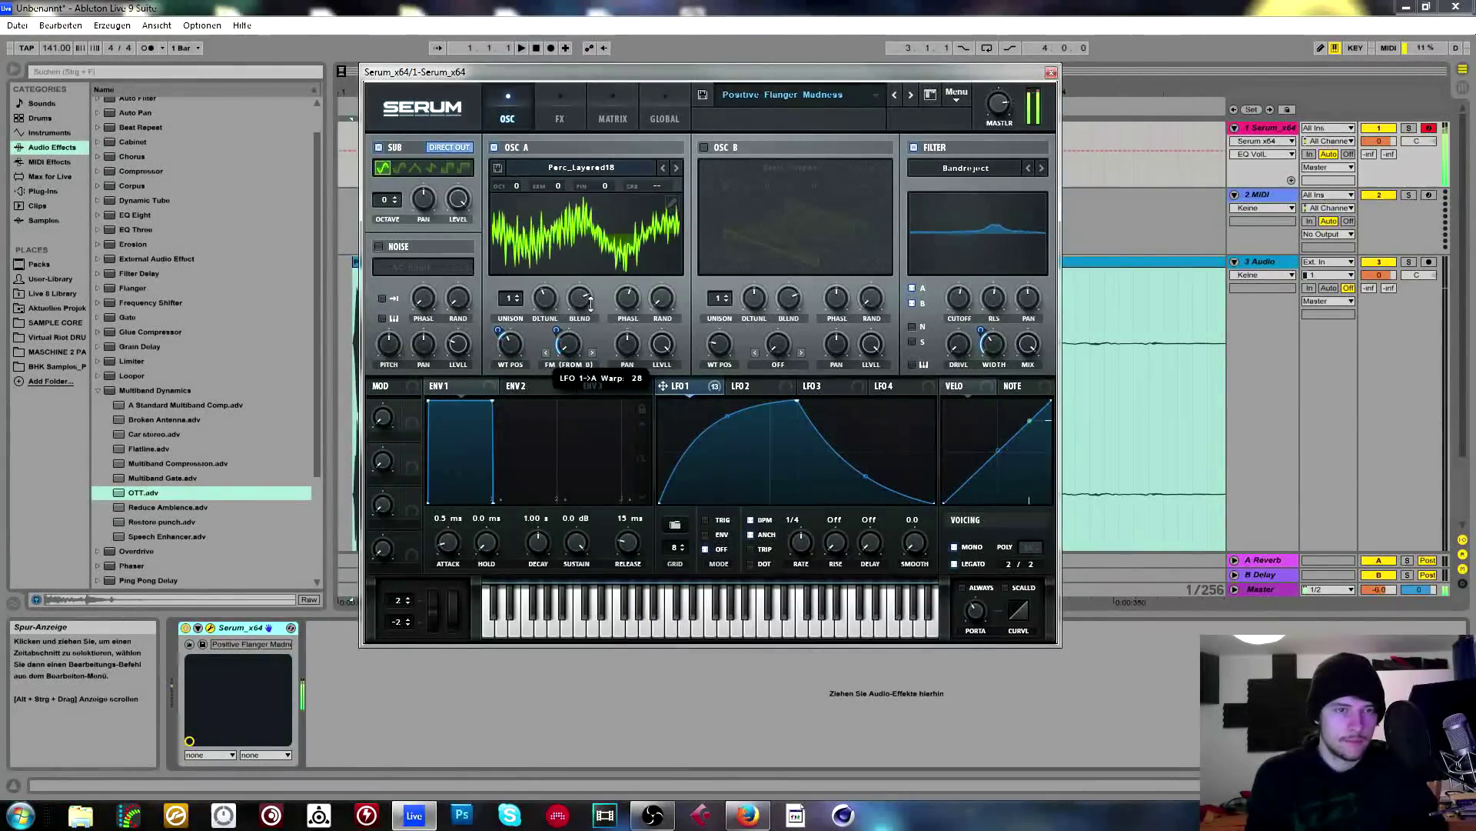
left_click(715, 148)
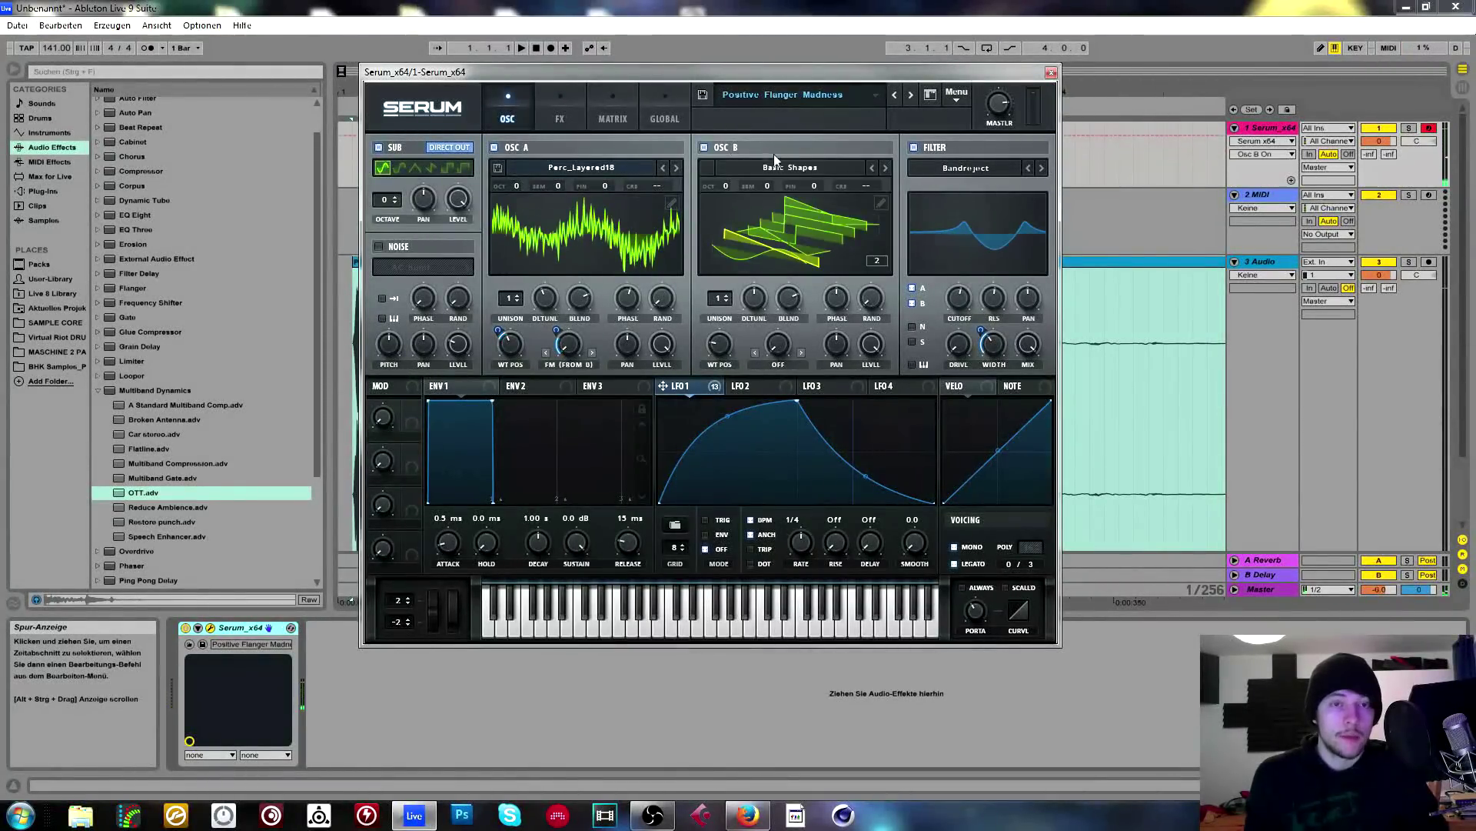
Turn off oscillator A and choose the Basic Shapes wavetable from the Analog category for oscillator B.
left_click(494, 148)
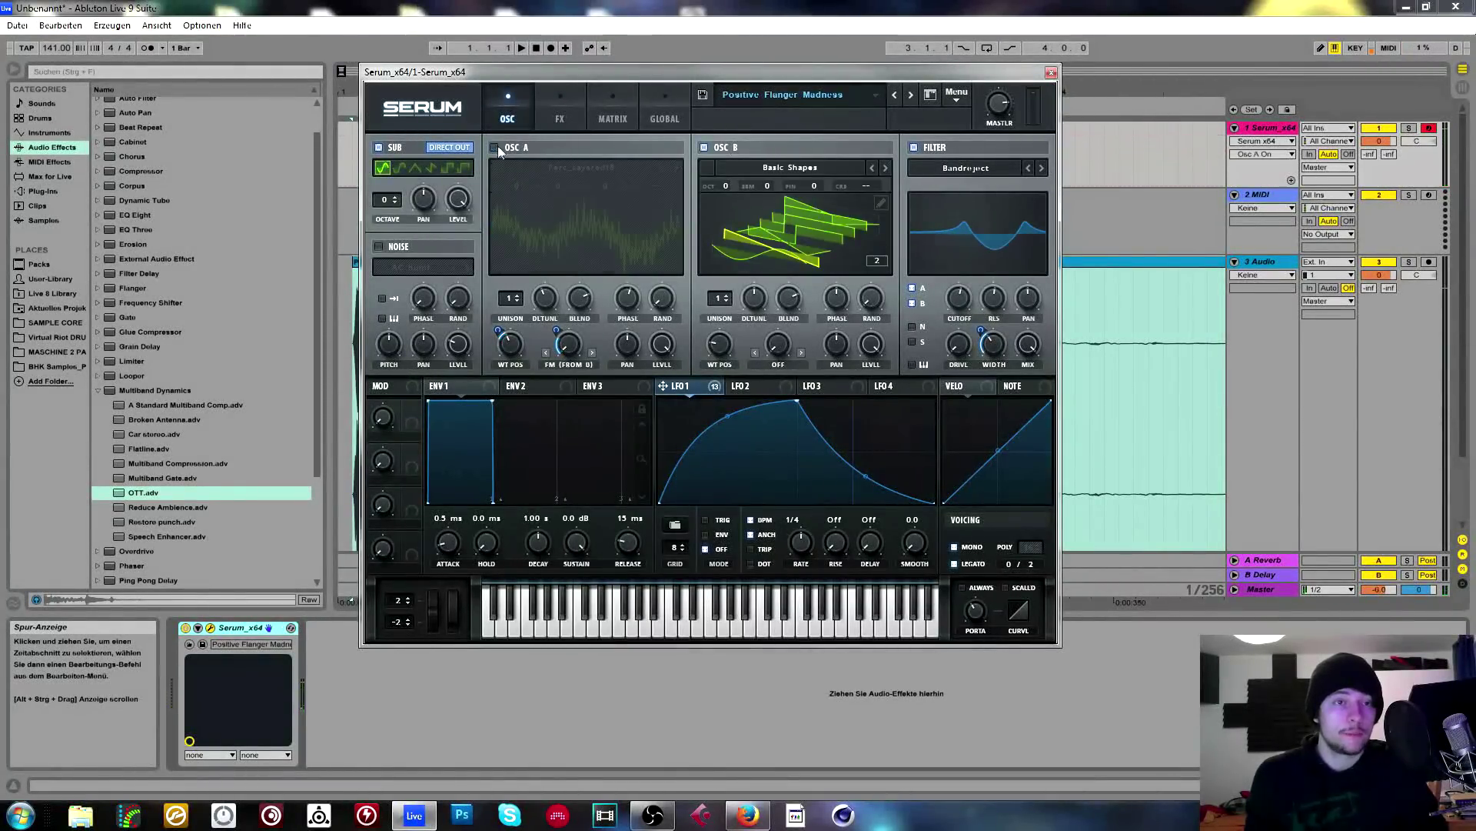
left_click(755, 172)
mouse_move(769, 197)
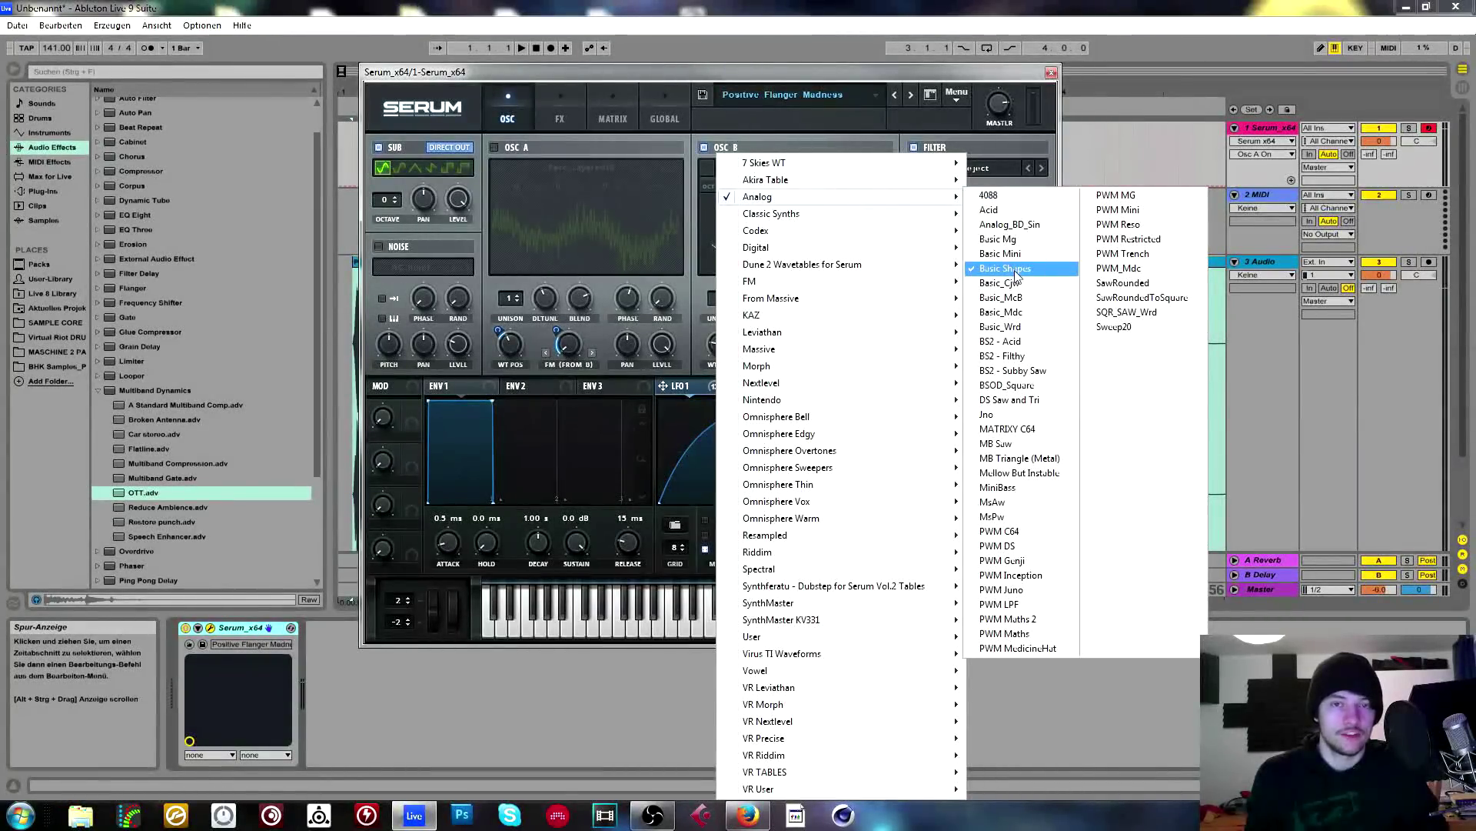
left_click(1015, 268)
Audition oscillator B's wavetable frames by sweeping its position up to 7 and back to 1.
left_click_drag(713, 347, 759, 261)
left_click(735, 258)
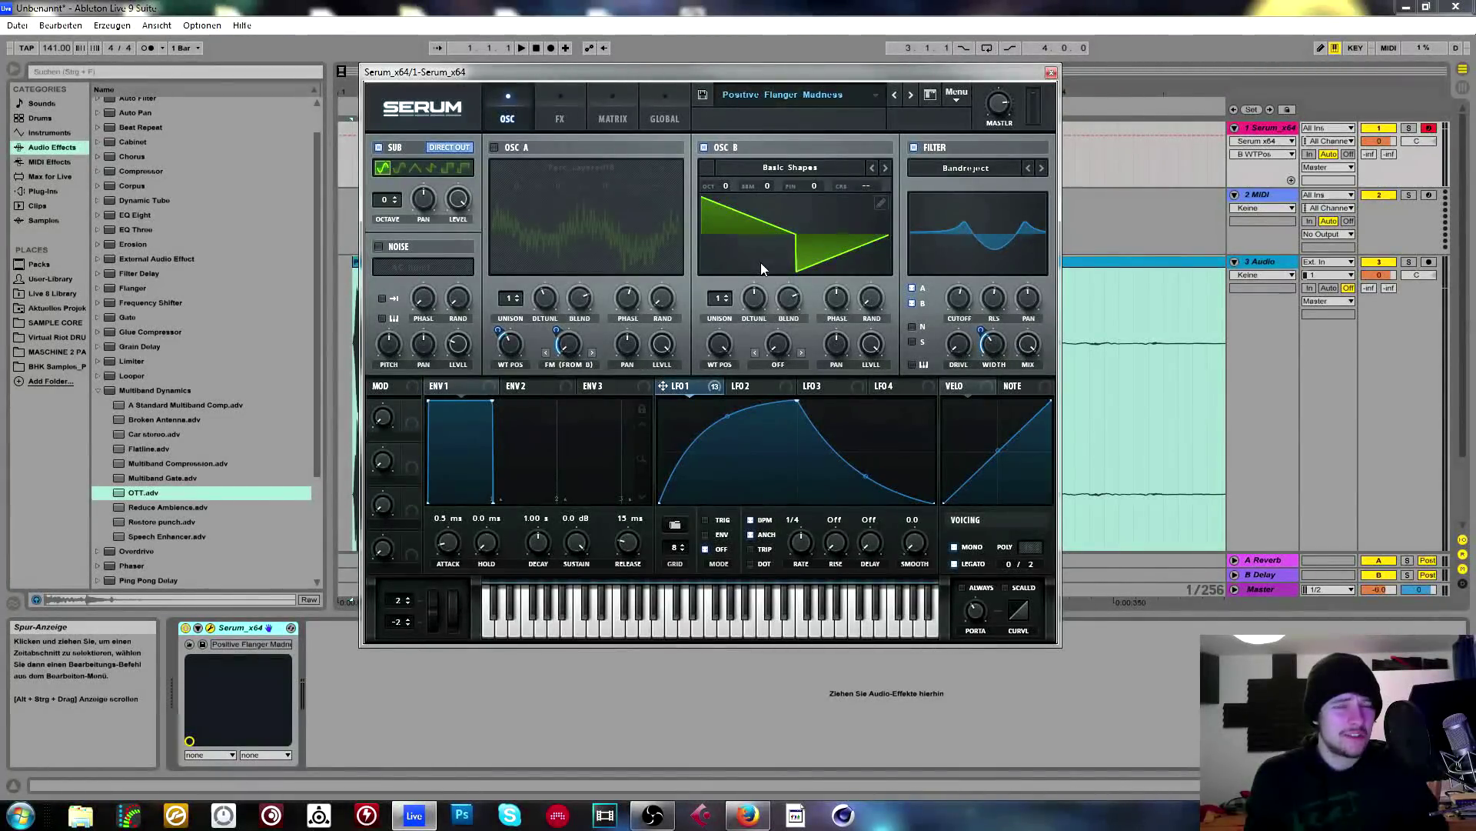
left_click(760, 263)
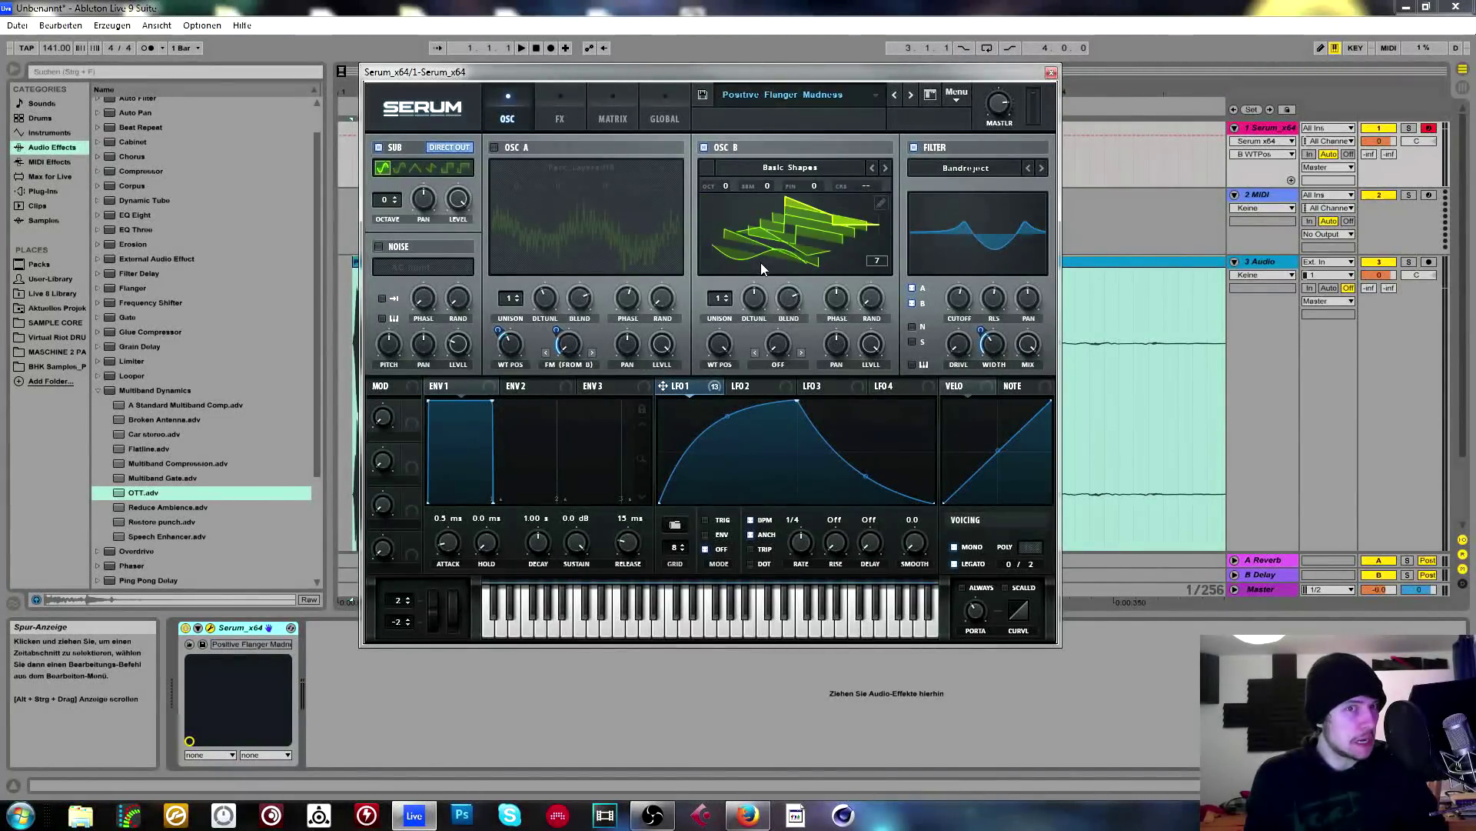
mouse_move(714, 371)
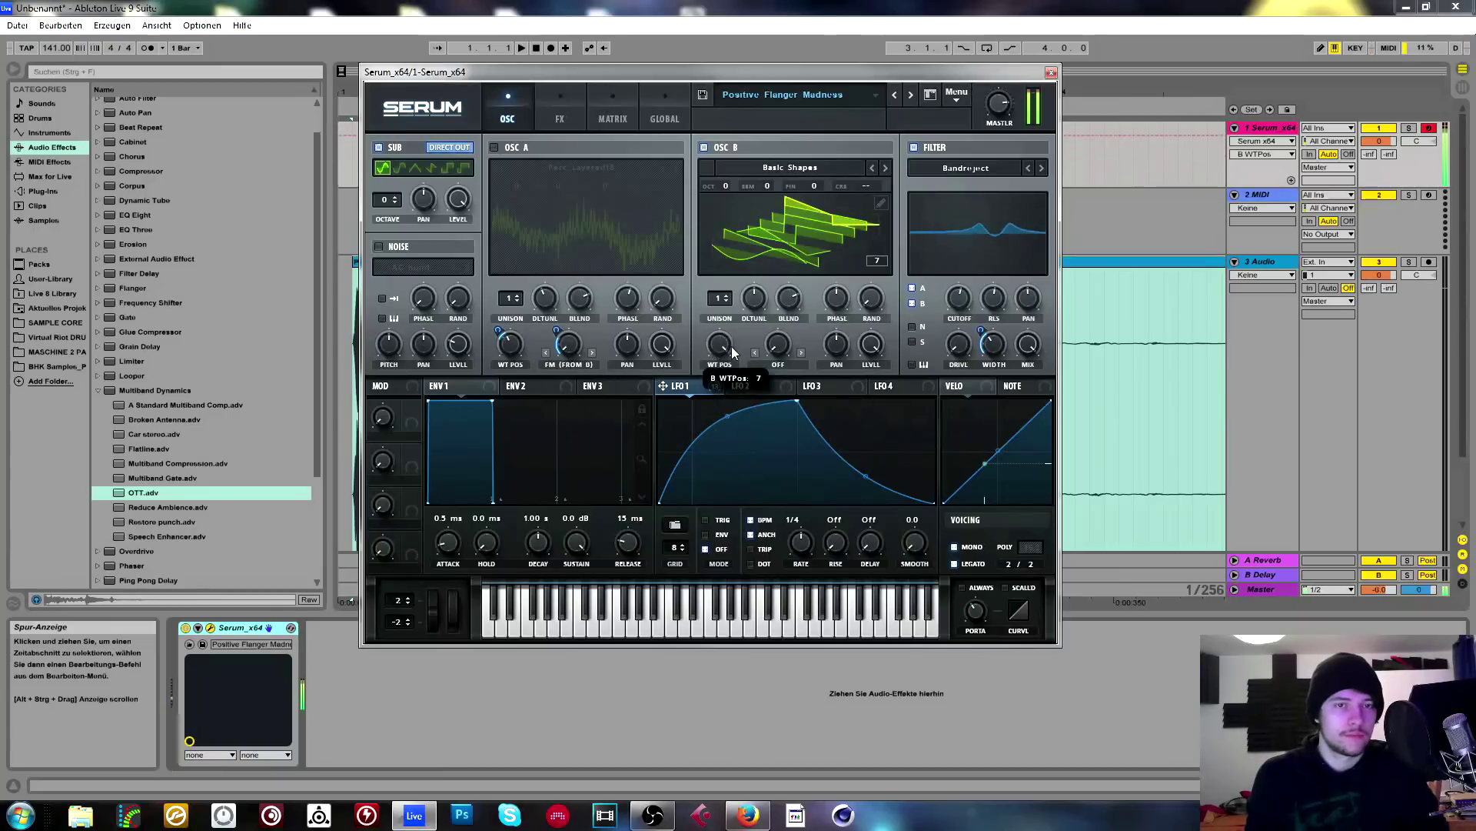
left_click_drag(732, 352, 715, 492)
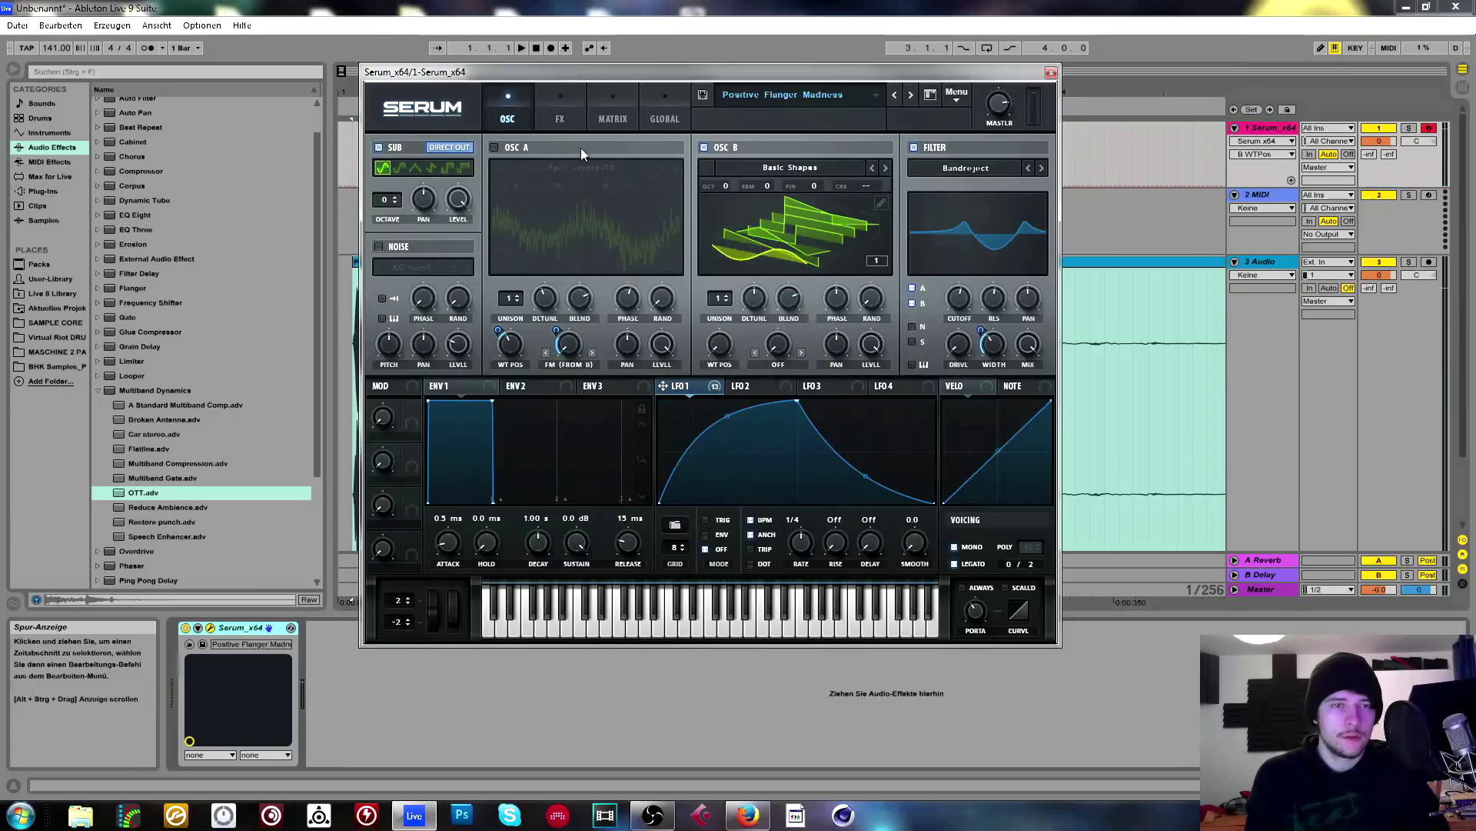
Turn oscillator A back on, with oscillator B at wavetable position 3 and its level turned down.
left_click(493, 147)
left_click_drag(706, 352, 726, 280)
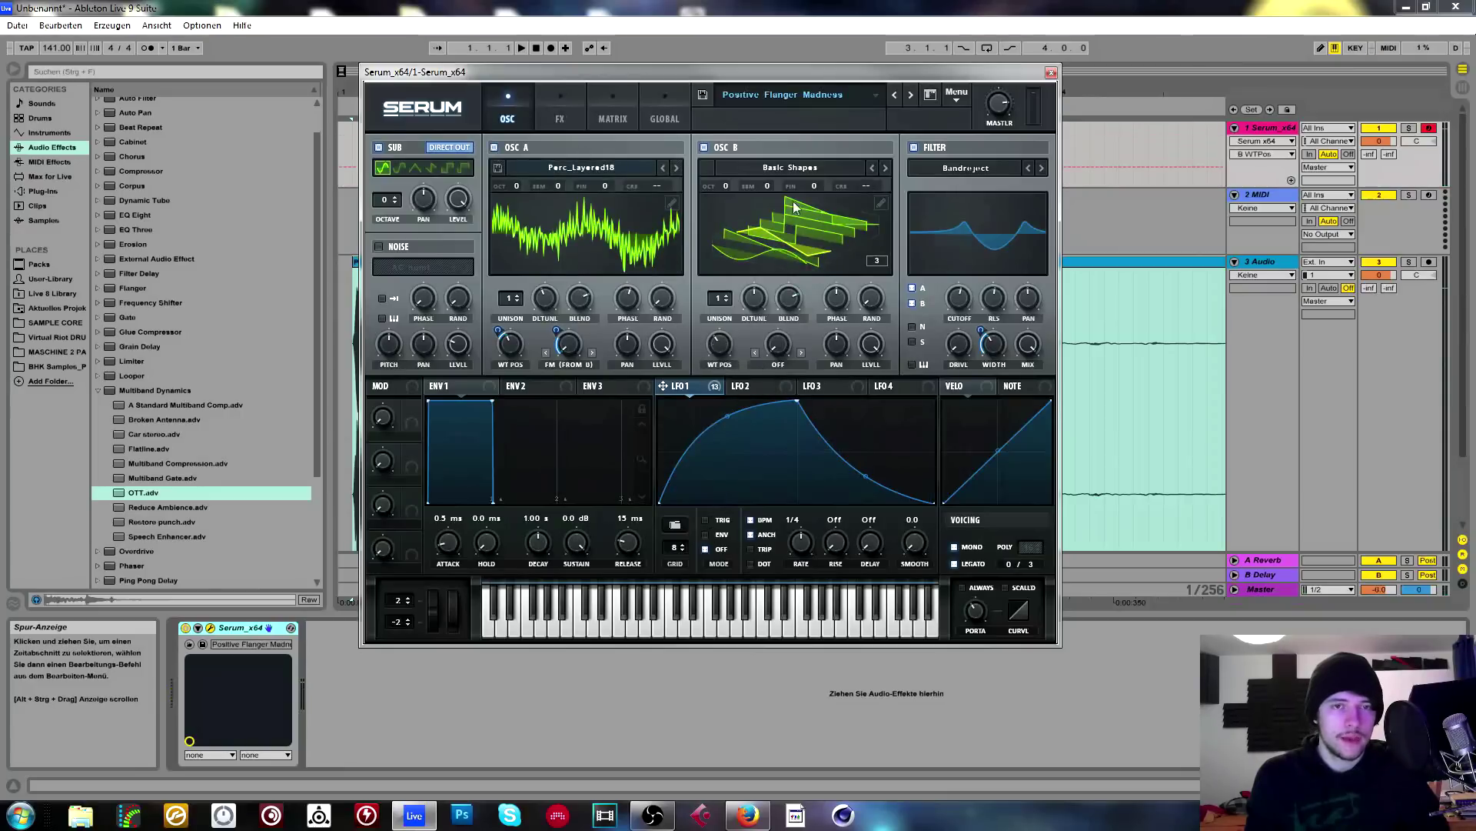
left_click_drag(862, 332, 850, 446)
Raise oscillator B's octave to +3 and adjust the LFO 1 modulation of oscillator A's FM warp.
mouse_move(556, 329)
left_mouse_down()
mouse_move(556, 349)
mouse_move(575, 343)
left_mouse_up()
left_click_drag(725, 185, 742, 151)
left_click_drag(574, 344, 571, 369)
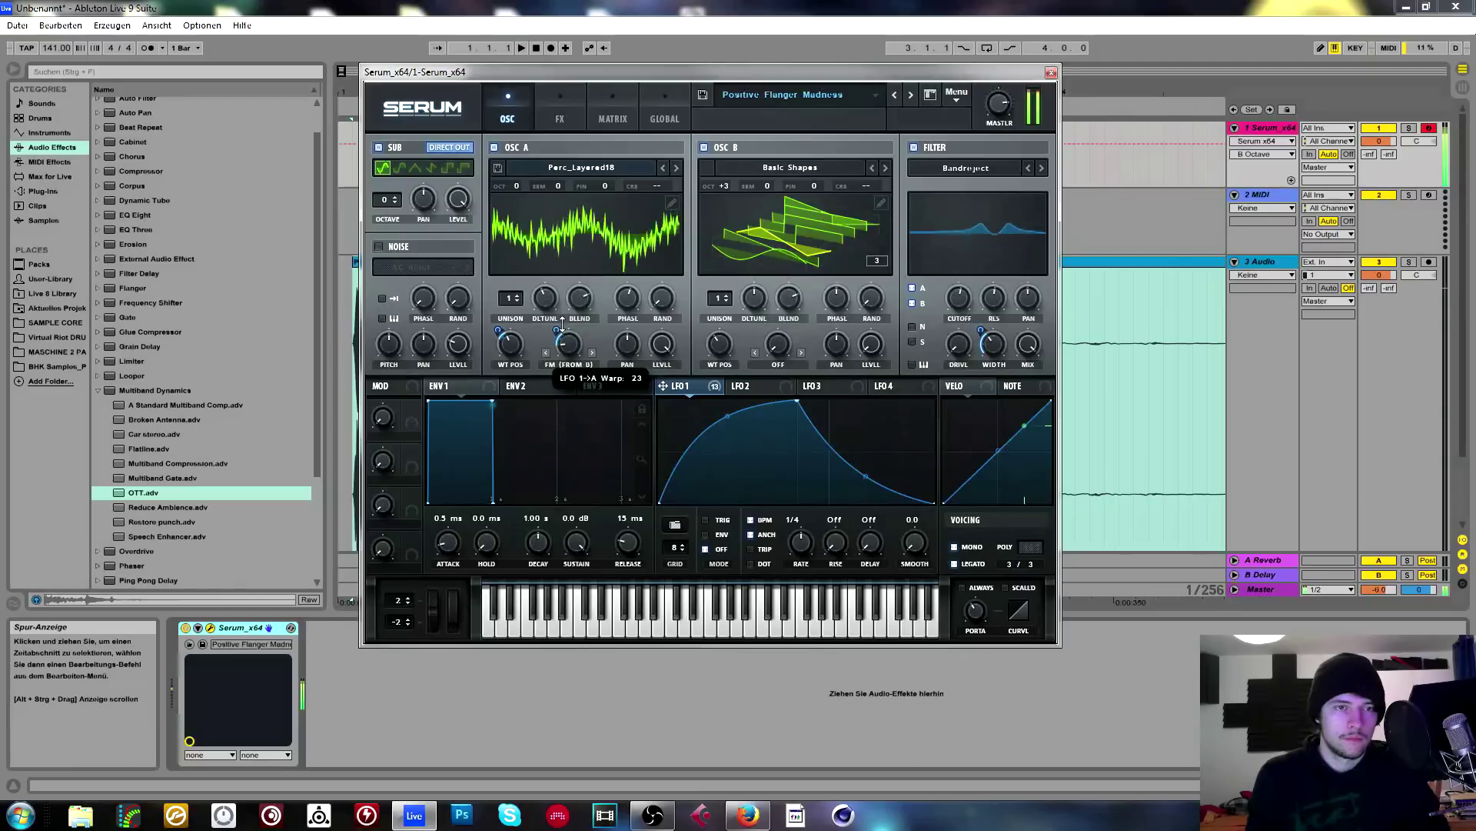
Lower oscillator B's wavetable position to 1 while varying the FM warp amount on oscillator A.
left_click_drag(734, 360, 727, 371)
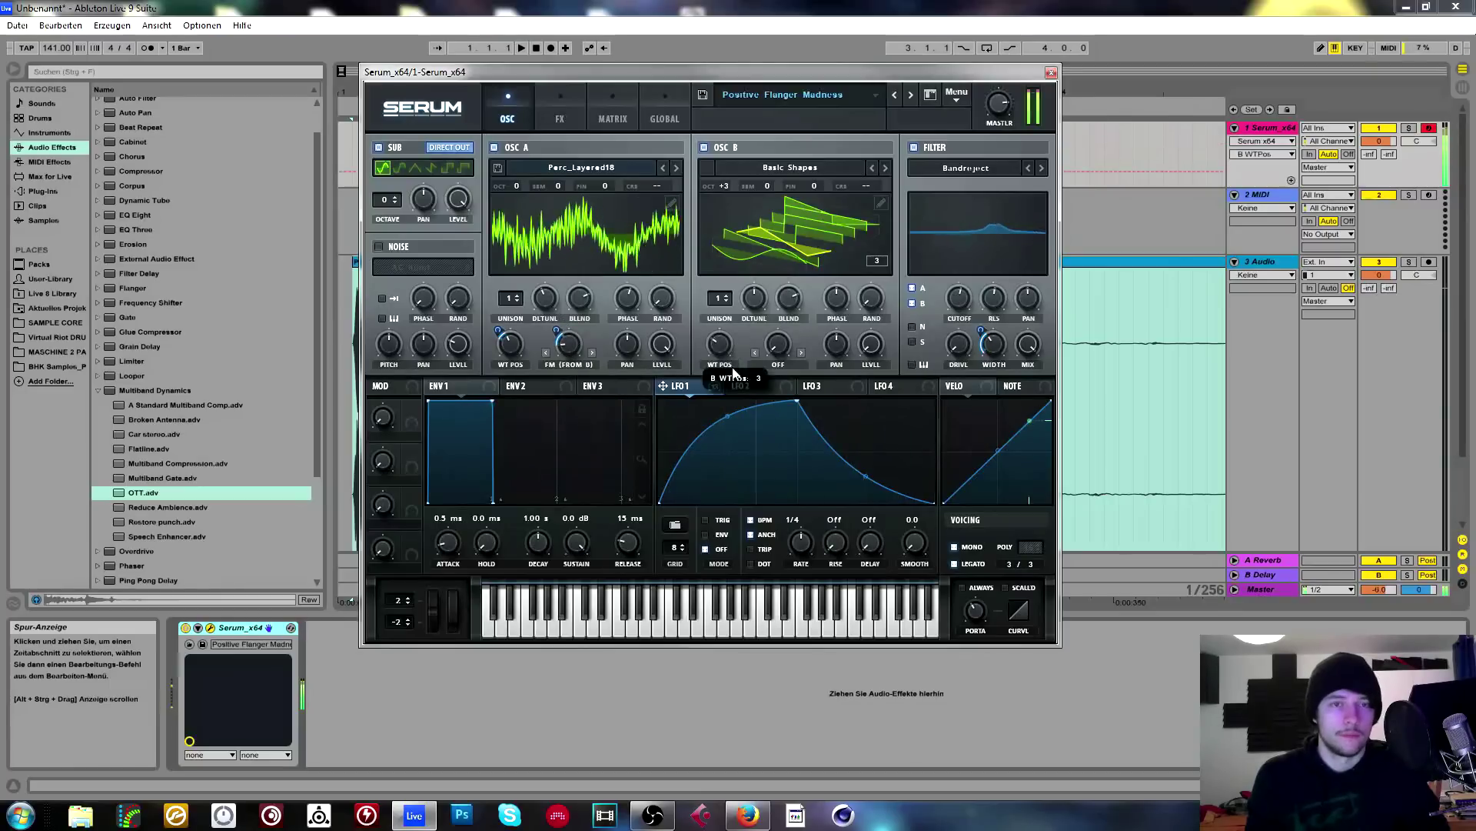
mouse_move(572, 337)
left_click_drag(571, 334, 571, 315)
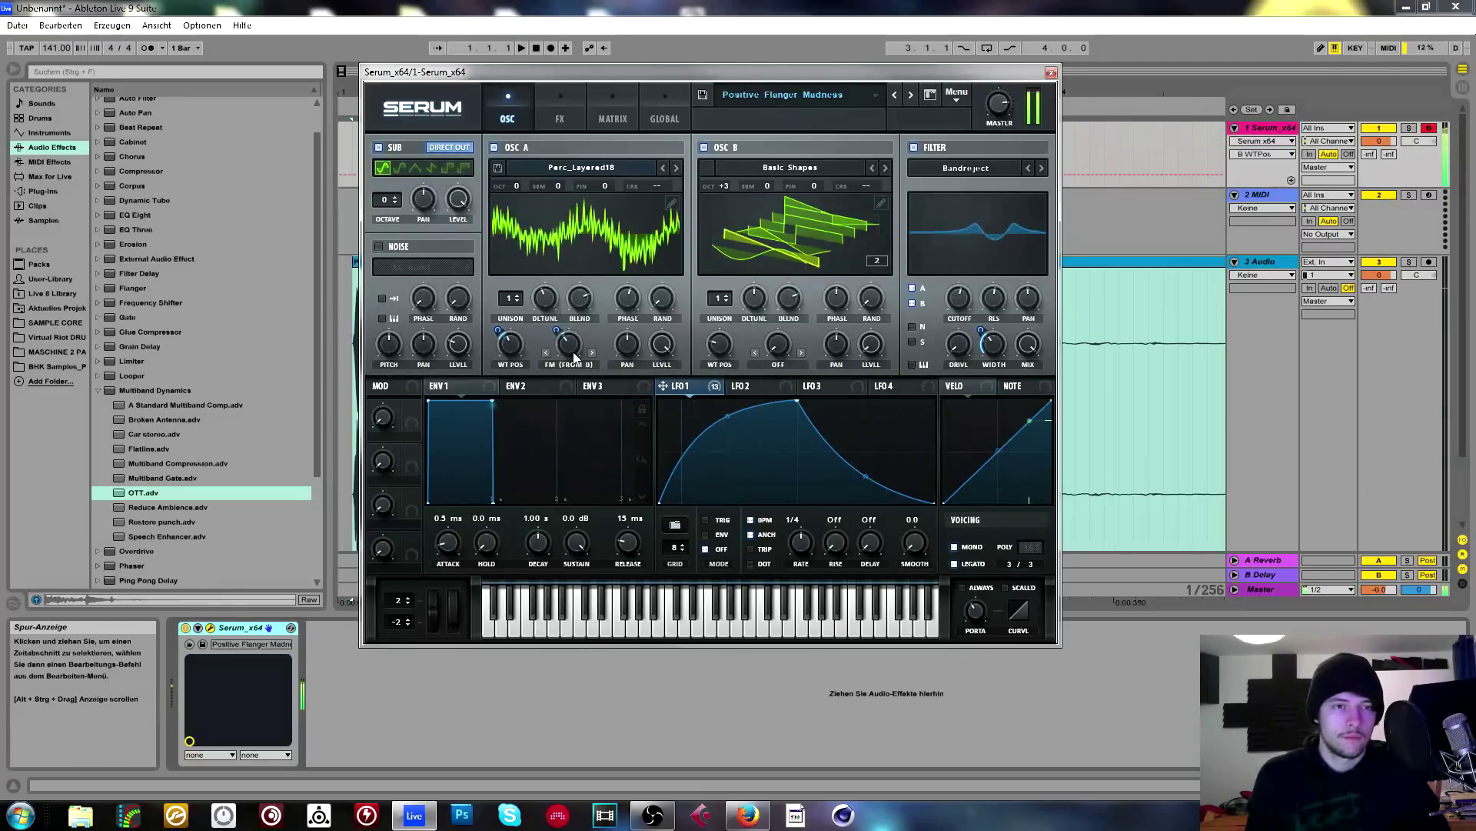
left_click_drag(726, 346, 712, 394)
left_click_drag(570, 338, 572, 374)
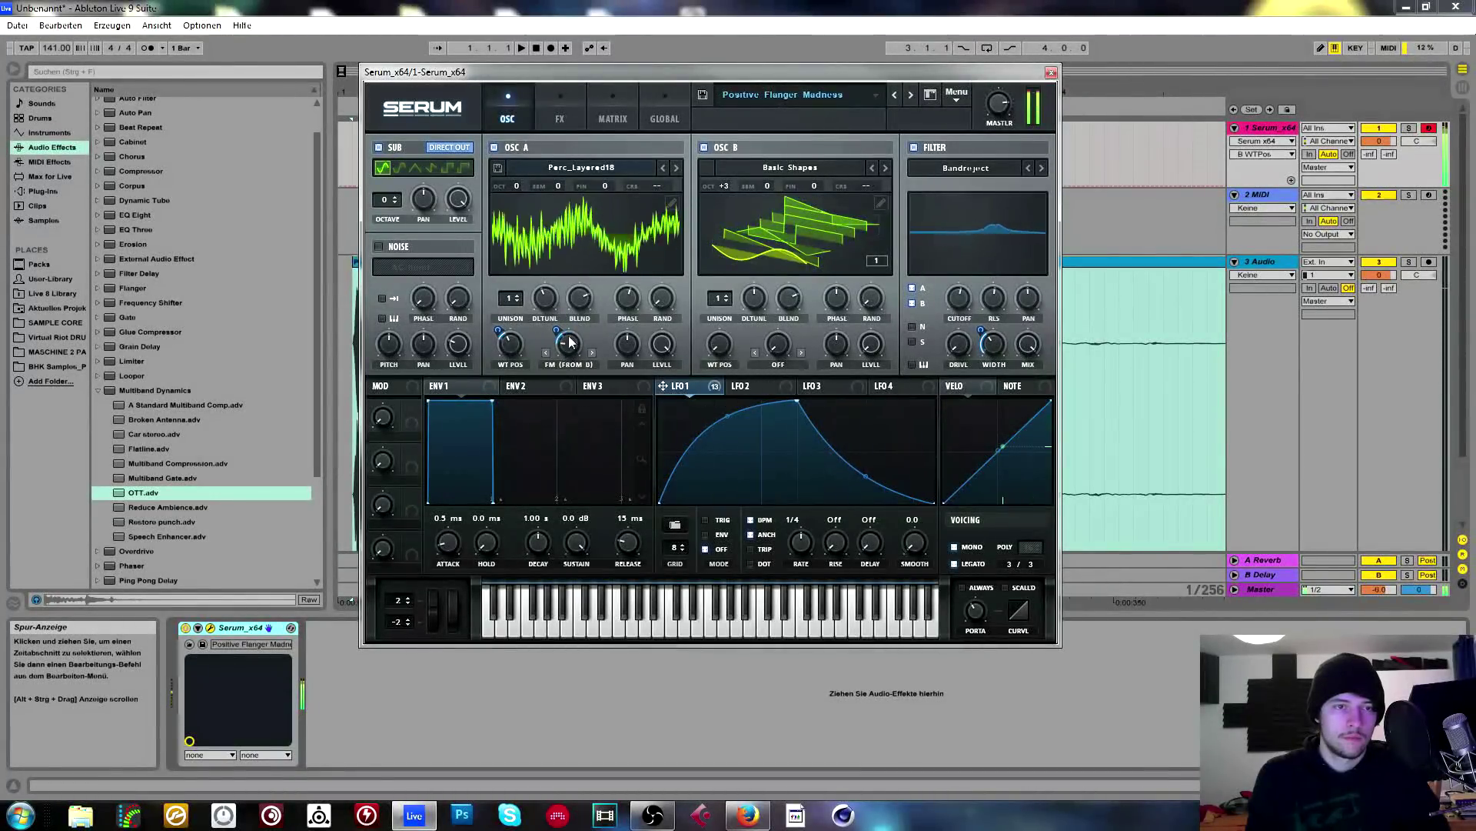
Try a higher wavetable position on oscillator A, then return it to the start.
left_click(590, 237)
left_click(591, 237)
left_click_drag(503, 356, 522, 306)
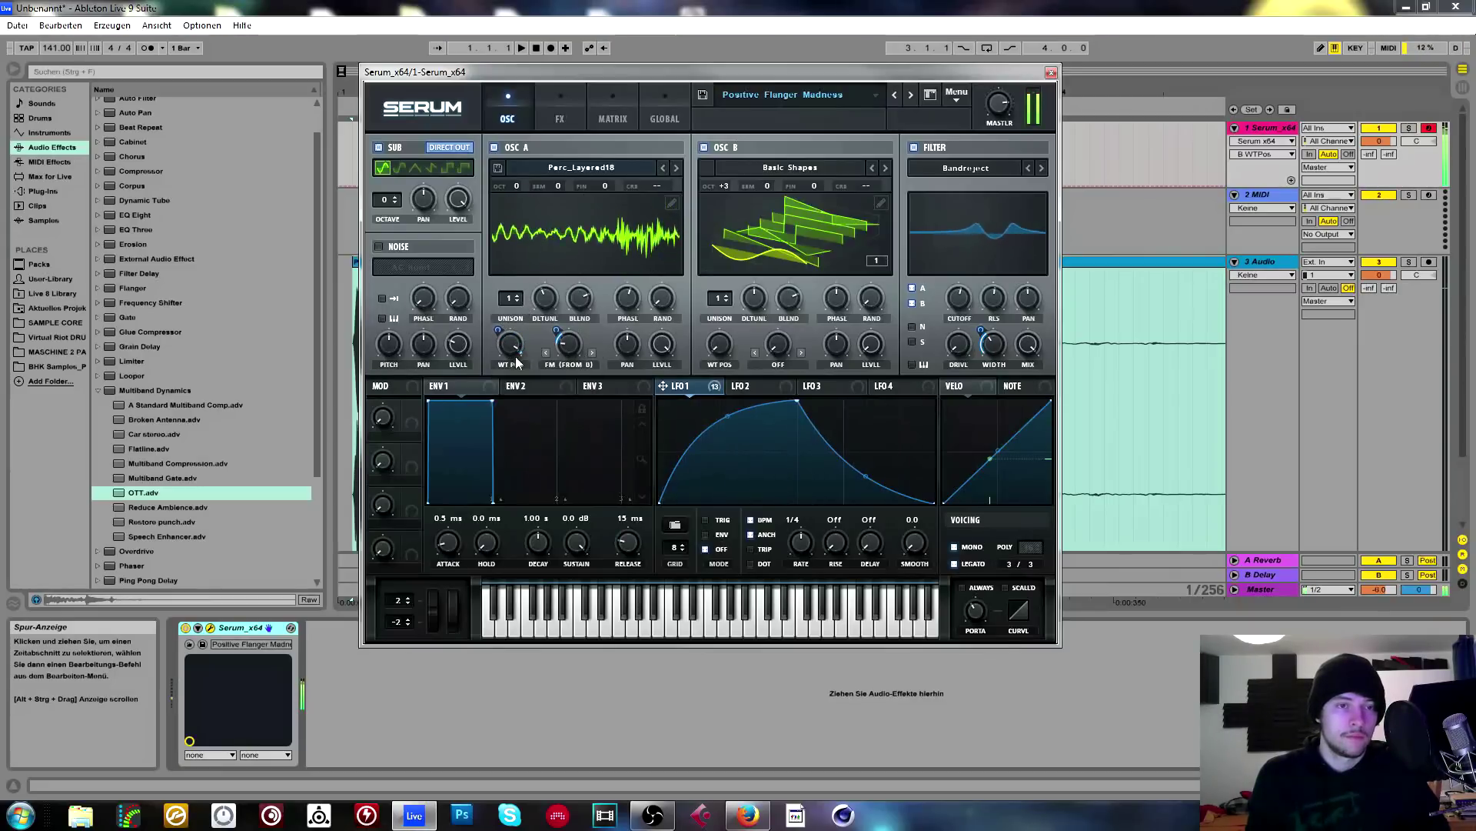
left_click_drag(515, 358, 509, 431)
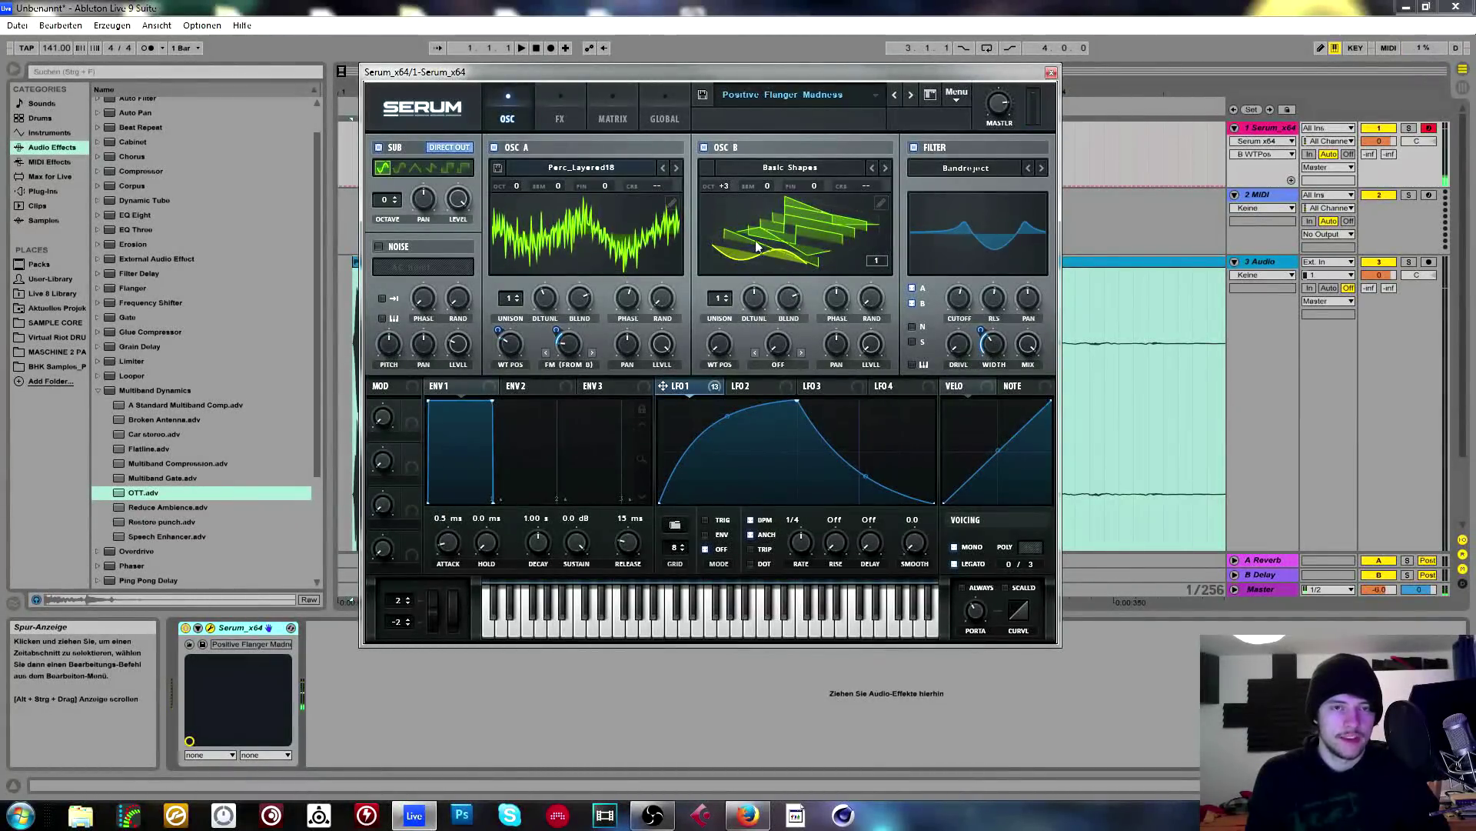
Open oscillator B's wavetable editor and draw several low harmonics into frame 1, varying the phases of the first and upper bins.
left_click(881, 202)
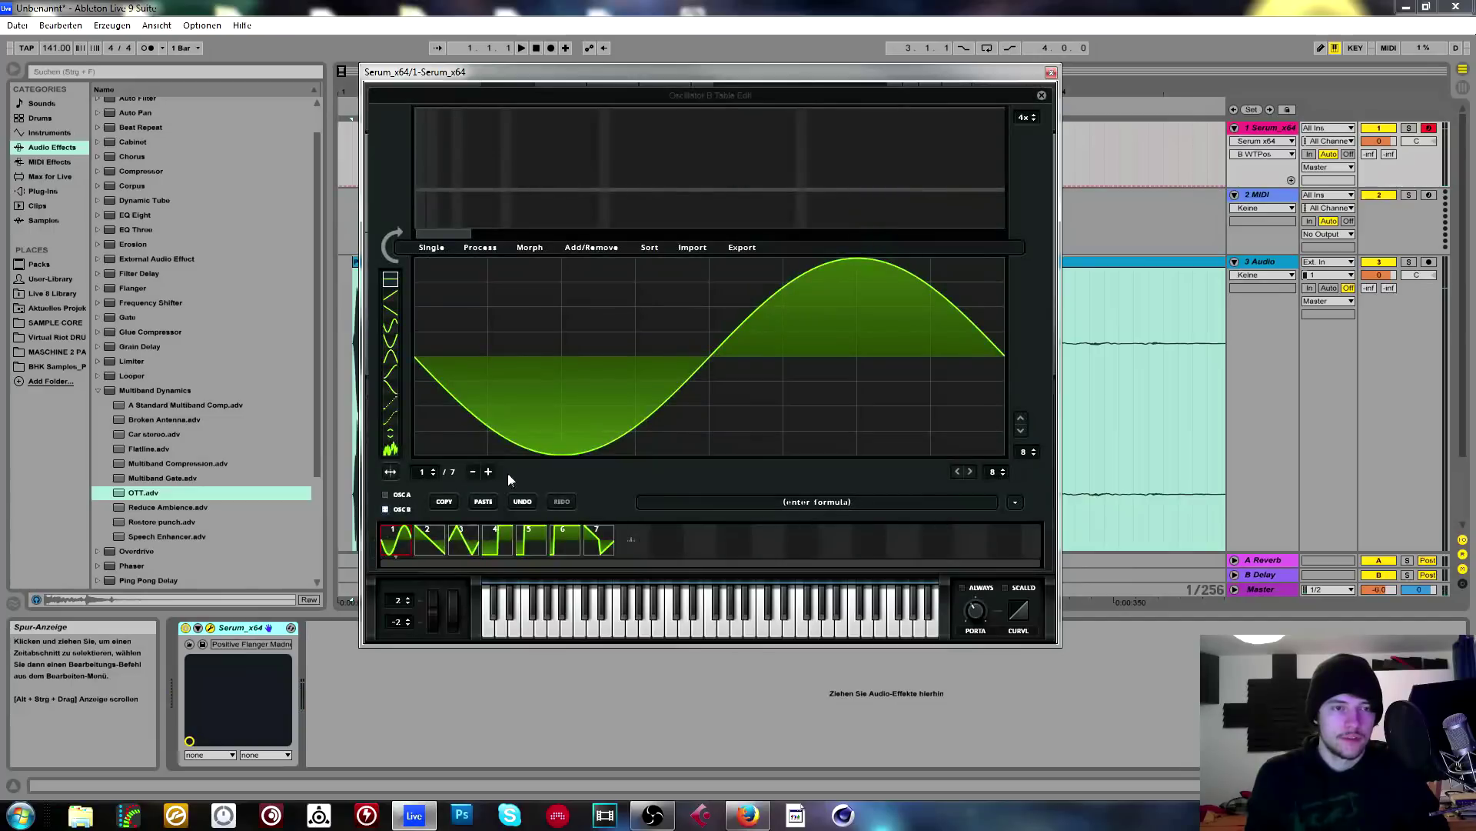
left_click(424, 531)
left_click(390, 546)
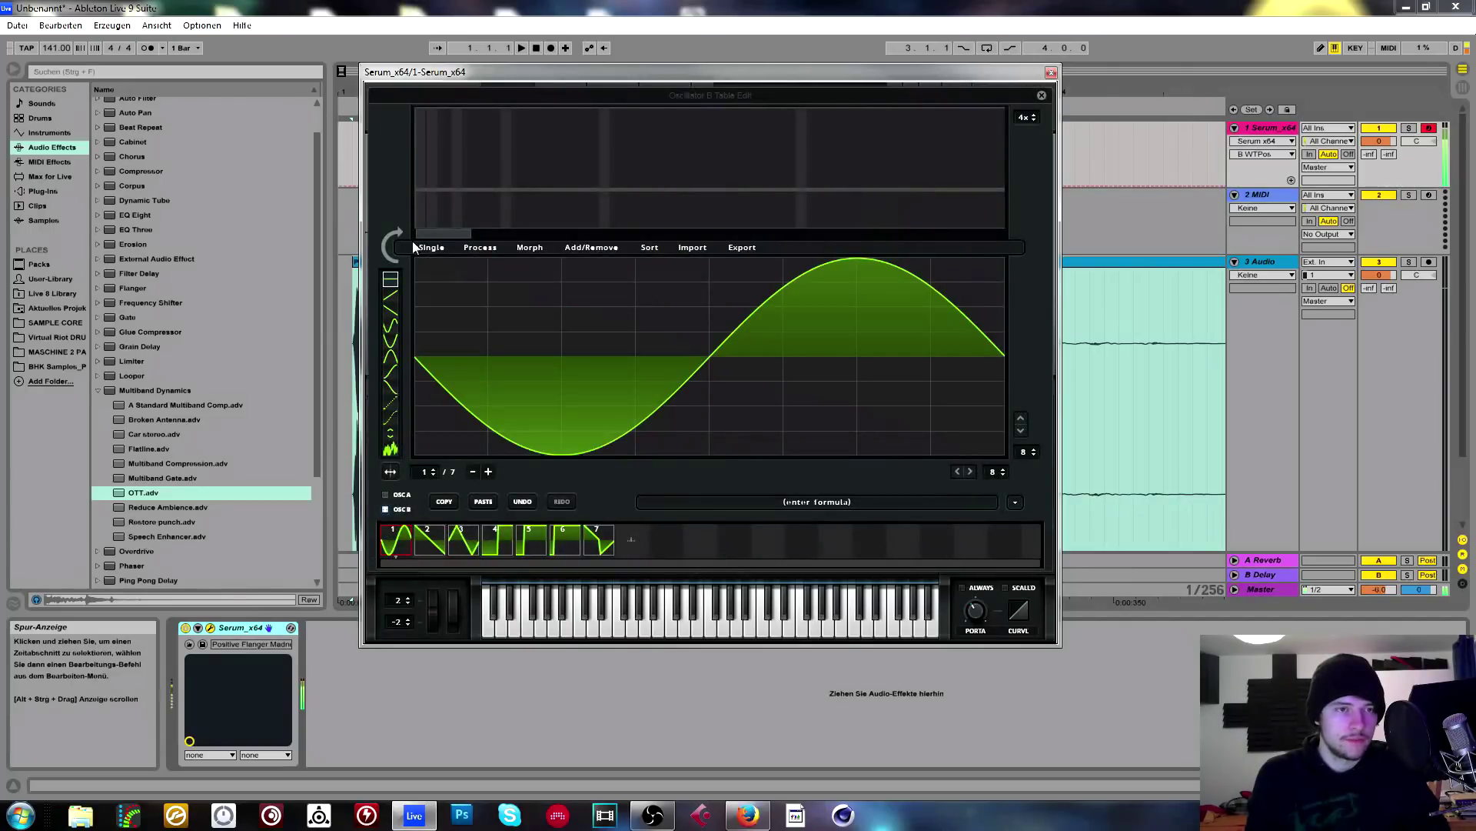
left_click(389, 245)
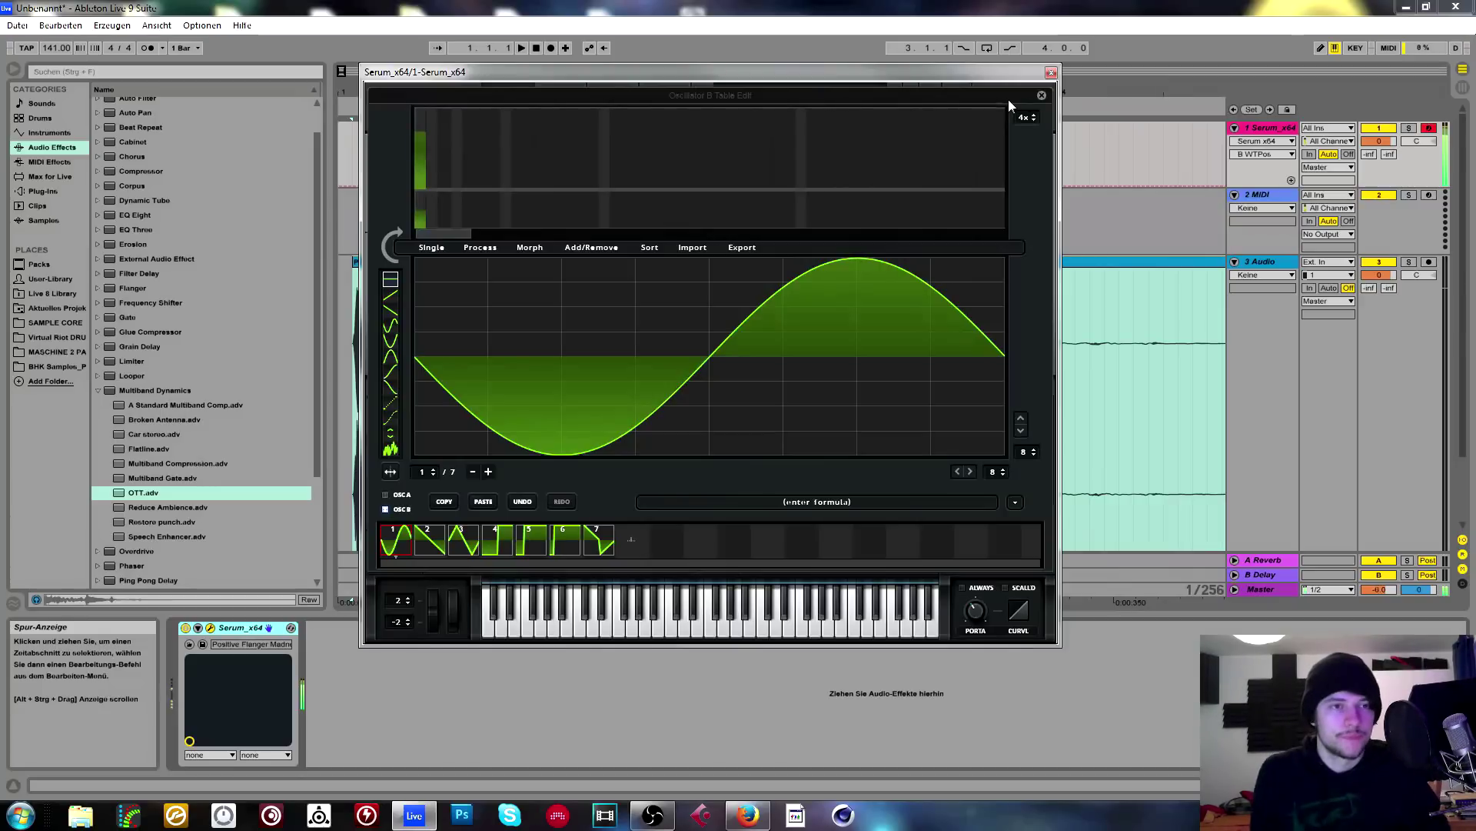
left_click(437, 143)
left_click(445, 121)
left_click_drag(459, 140, 534, 150)
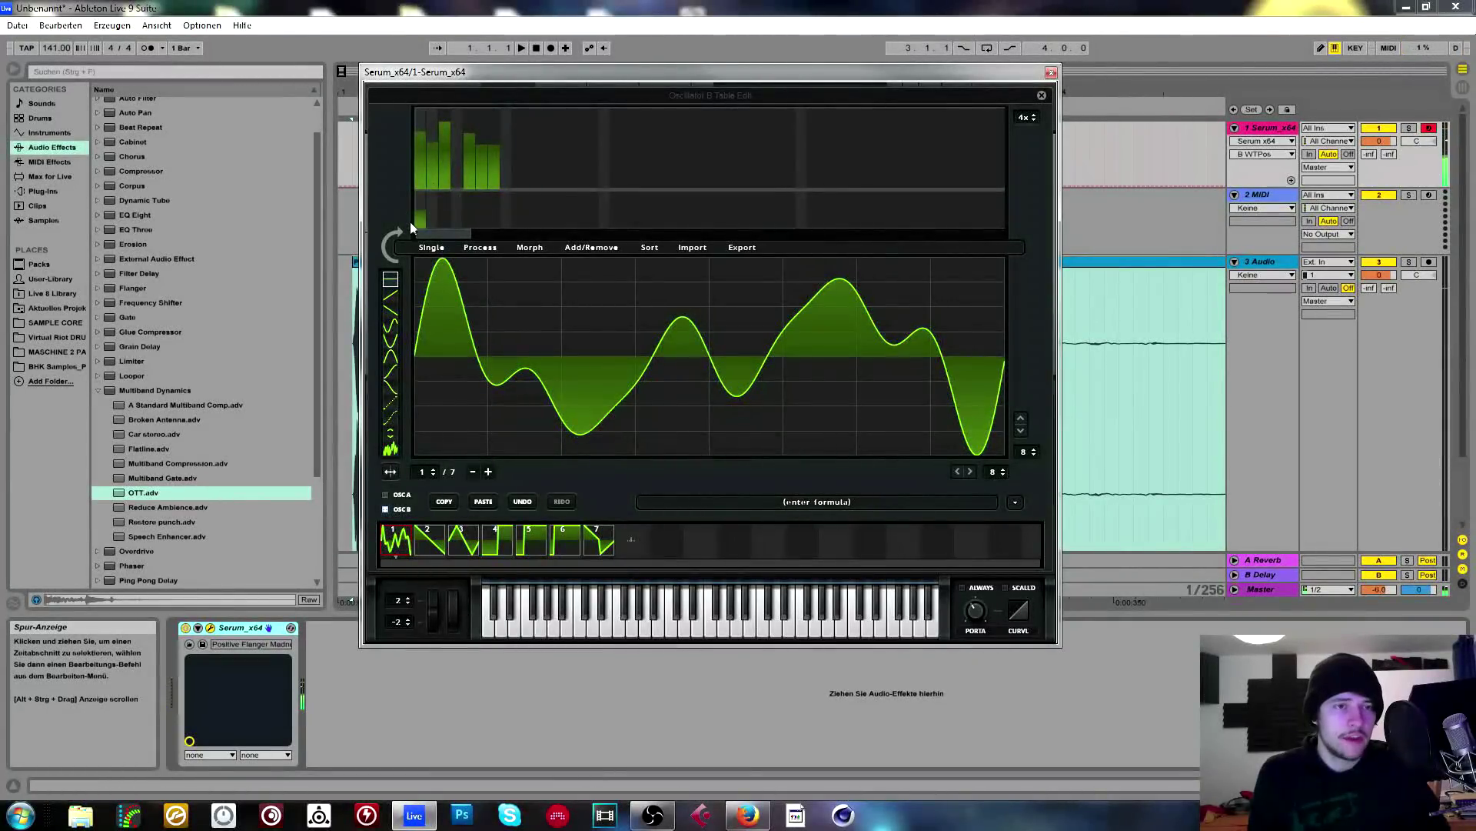
left_click_drag(417, 220, 421, 243)
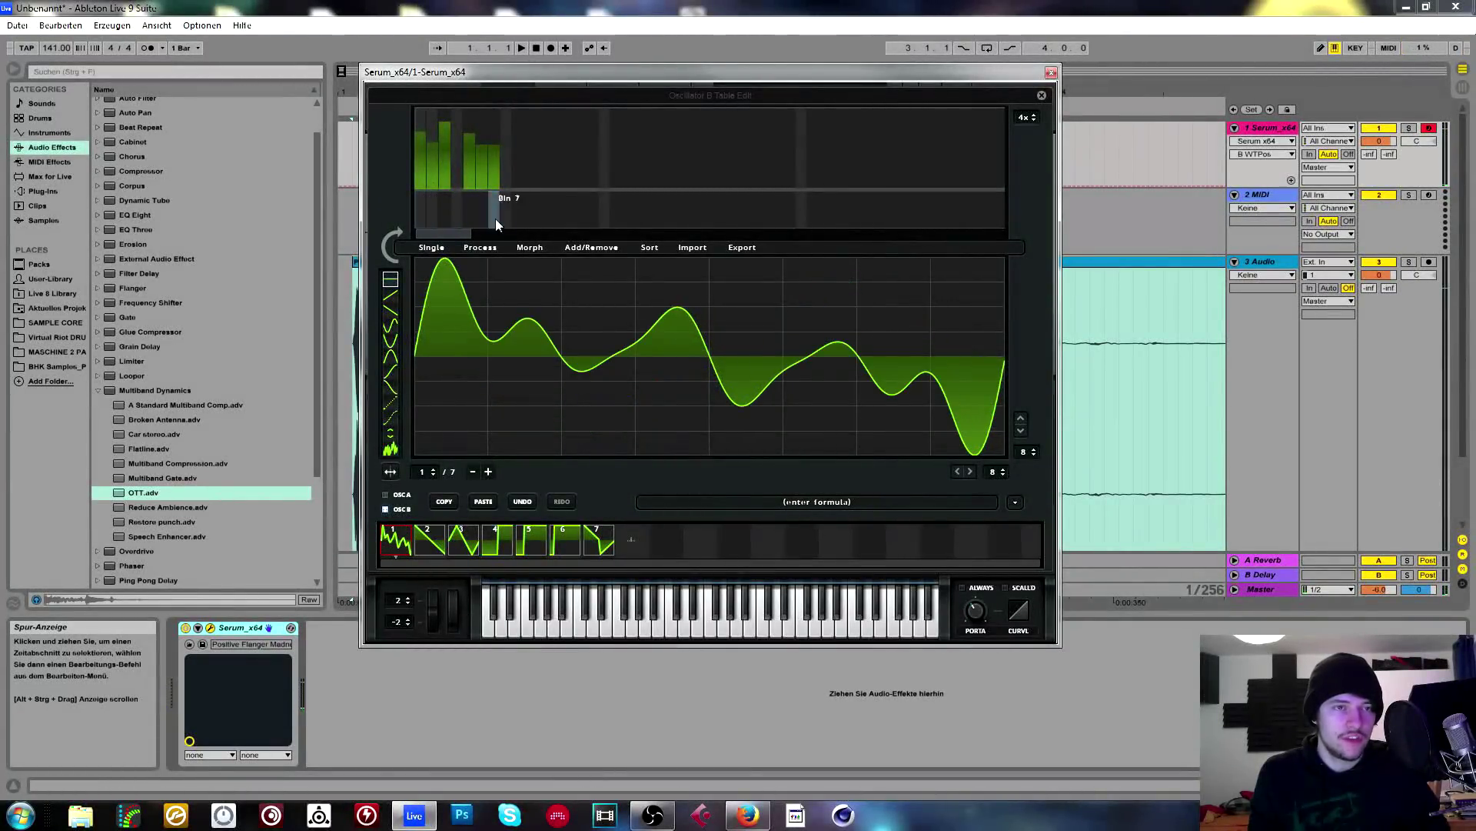
mouse_move(498, 206)
left_mouse_down()
mouse_move(395, 196)
mouse_move(537, 254)
left_mouse_up()
Clear frame 1's harmonics, raise bins 1, 2, 4, 7, 8 and 13 instead, and close oscillator B's wavetable editor.
mouse_move(446, 160)
left_mouse_down()
mouse_move(505, 220)
mouse_move(423, 203)
left_mouse_up()
left_click(421, 133)
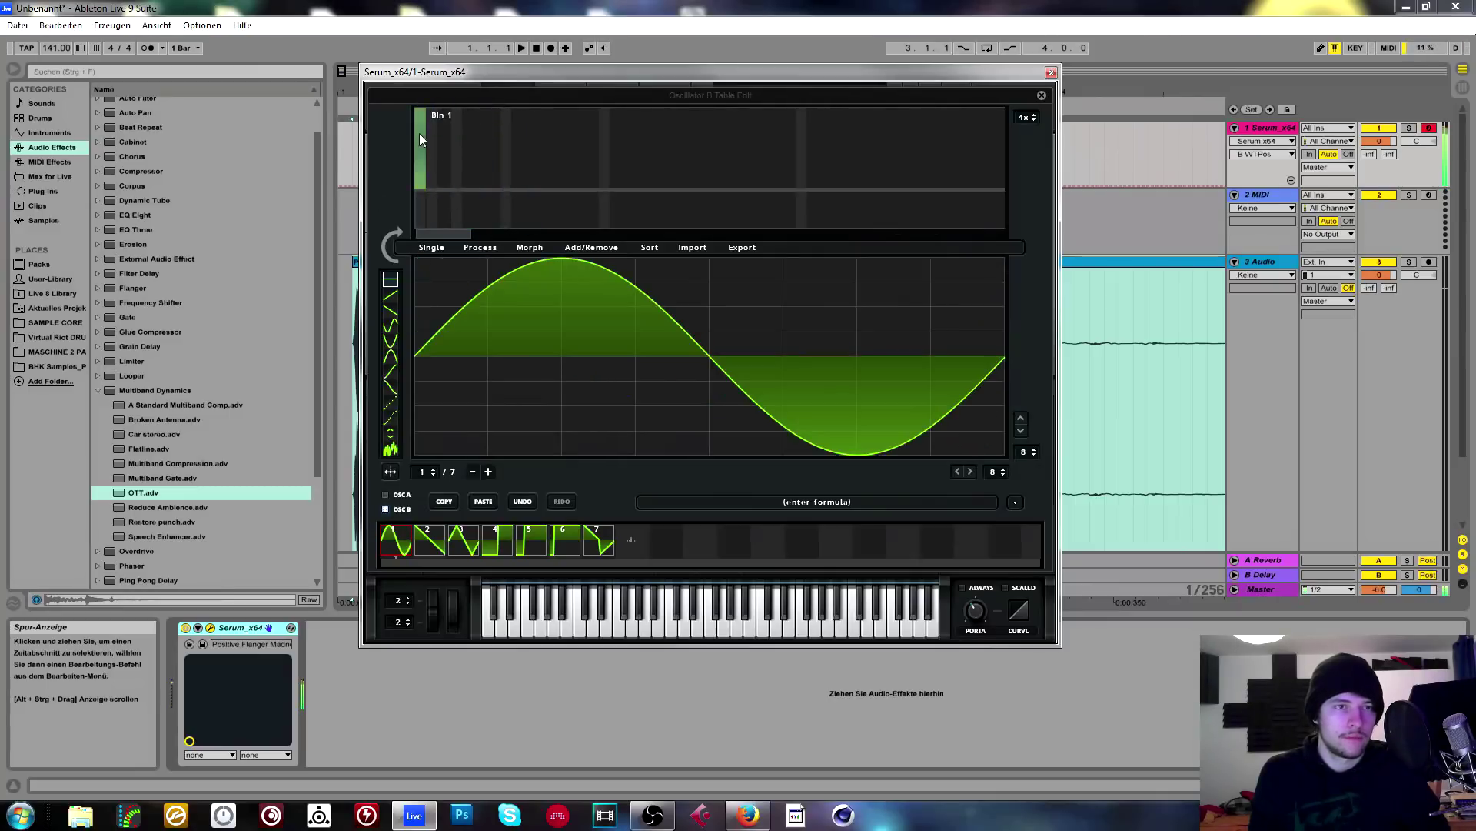
left_click(433, 126)
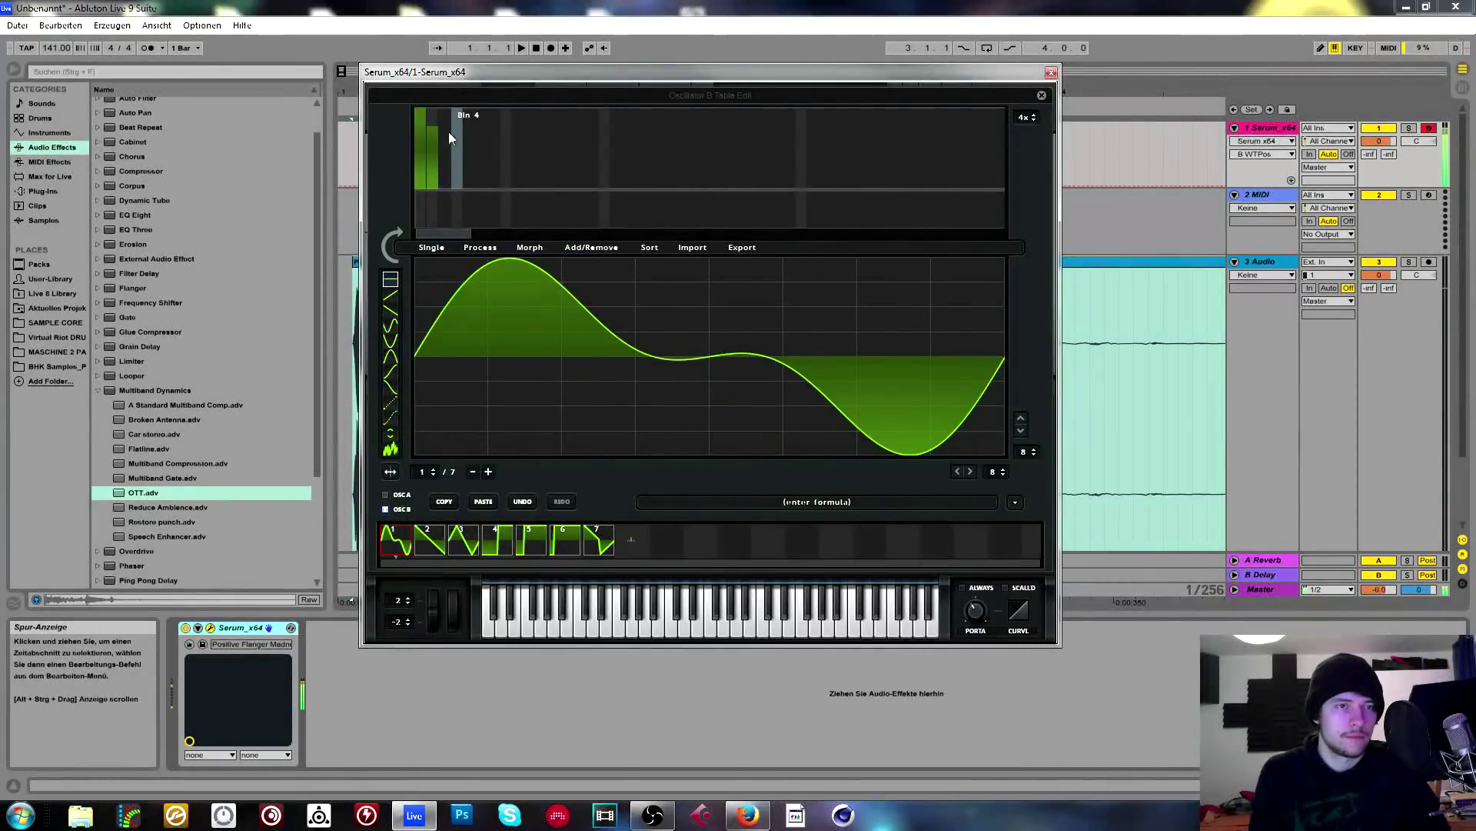
left_click(455, 127)
left_click_drag(494, 125, 505, 125)
left_click(568, 119)
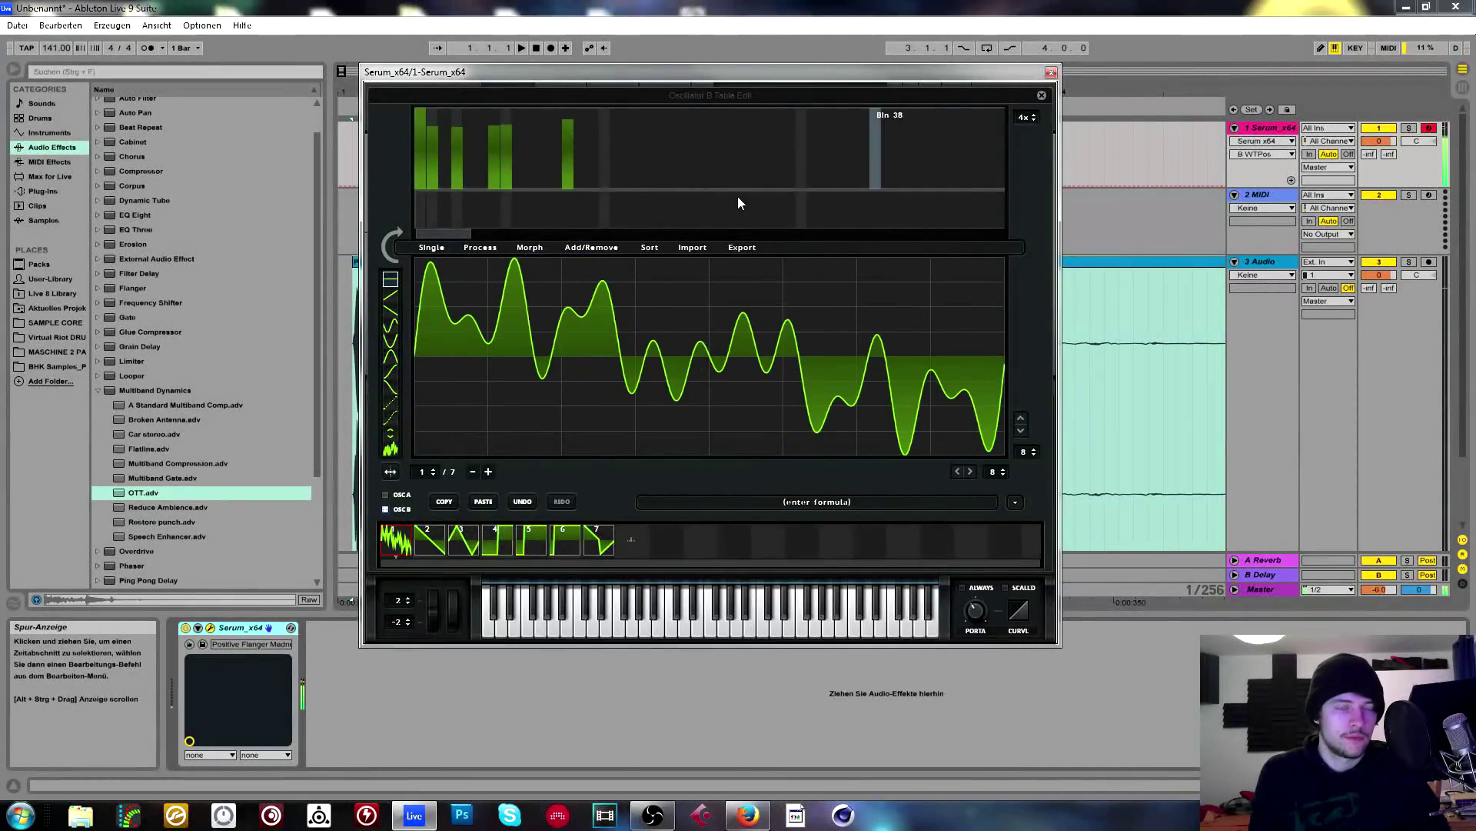
left_click(1041, 95)
Remove all modulators from oscillator A's FM warp and redraw frame 1 of oscillator B's wavetable using mainly the first four harmonics.
right_click(569, 341)
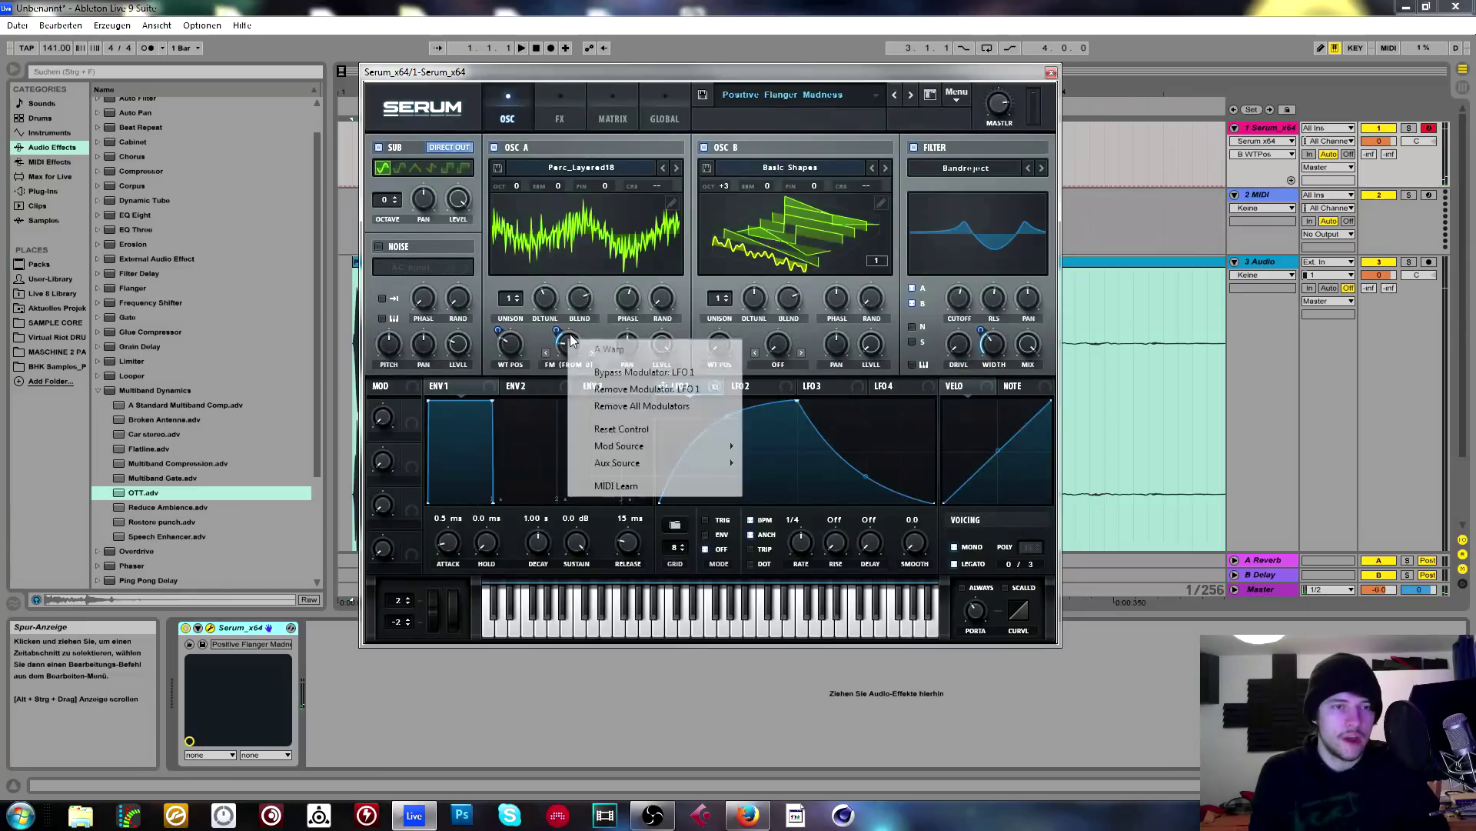
left_click(621, 405)
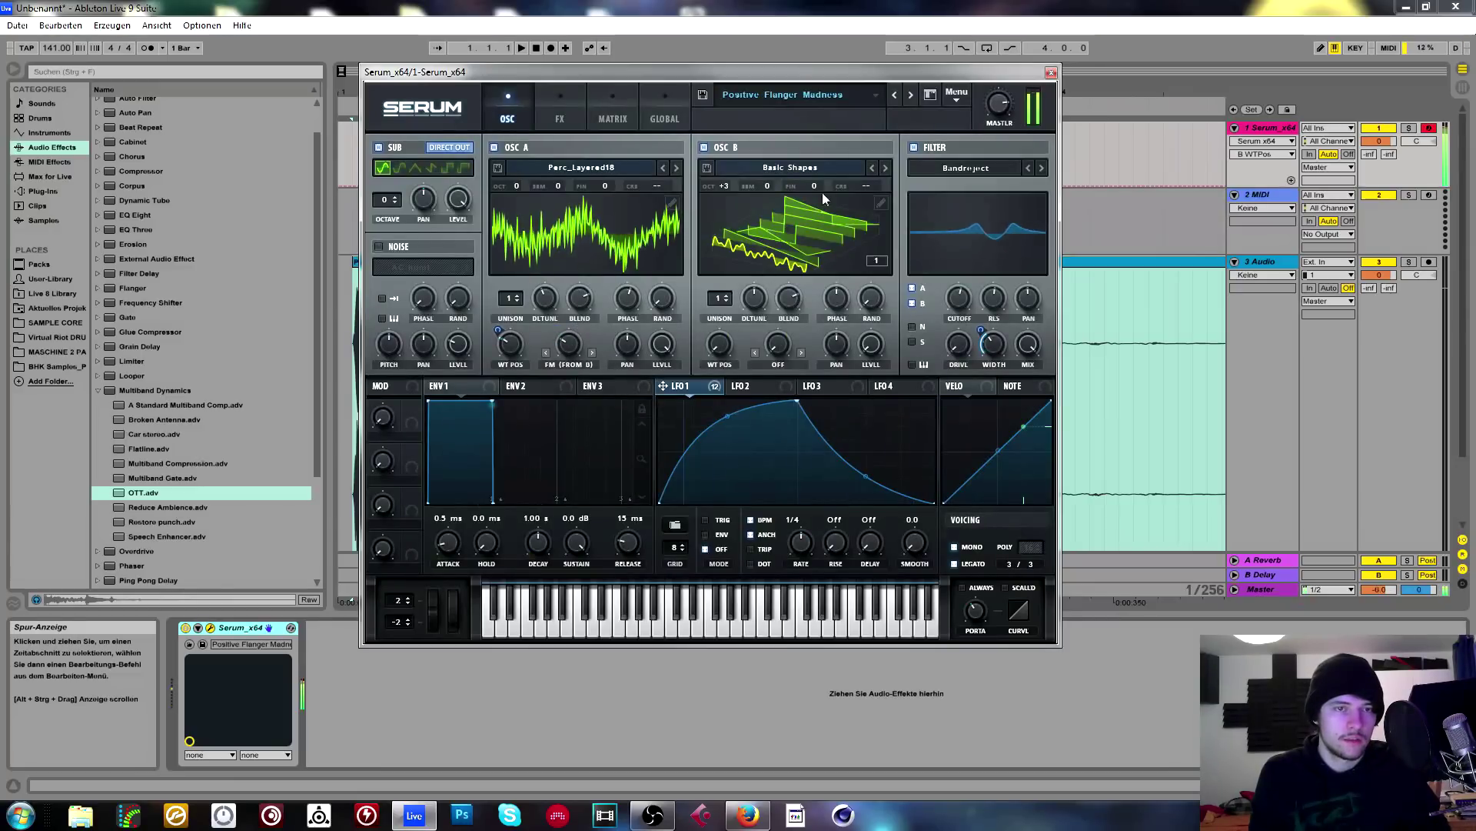
left_click(880, 202)
mouse_move(467, 195)
left_mouse_down()
mouse_move(440, 169)
mouse_move(460, 182)
mouse_move(525, 156)
mouse_move(494, 189)
mouse_move(600, 201)
mouse_move(441, 164)
mouse_move(448, 125)
mouse_move(462, 156)
mouse_move(420, 160)
mouse_move(438, 123)
mouse_move(421, 157)
left_mouse_up()
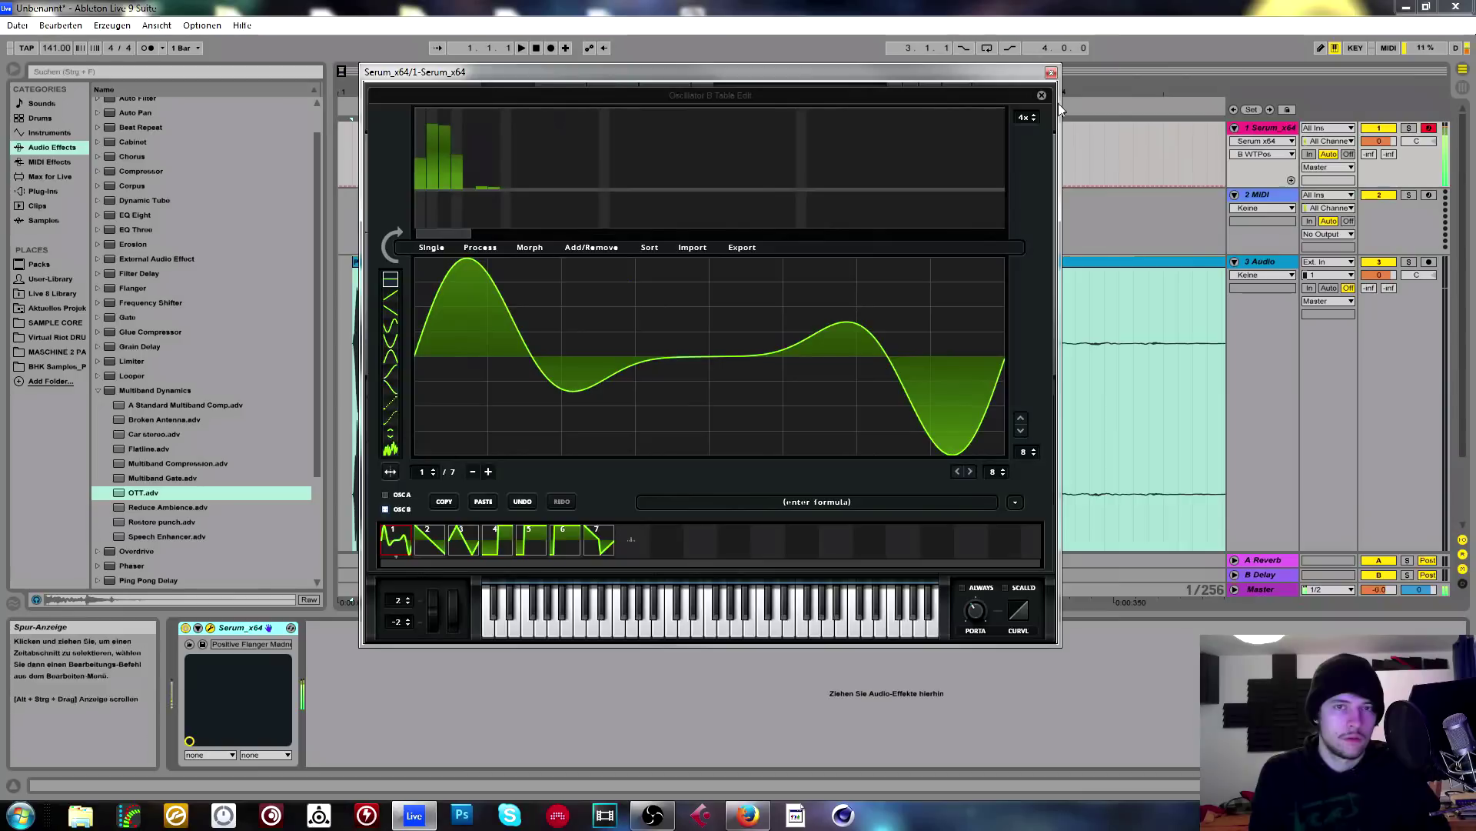
left_click(1041, 95)
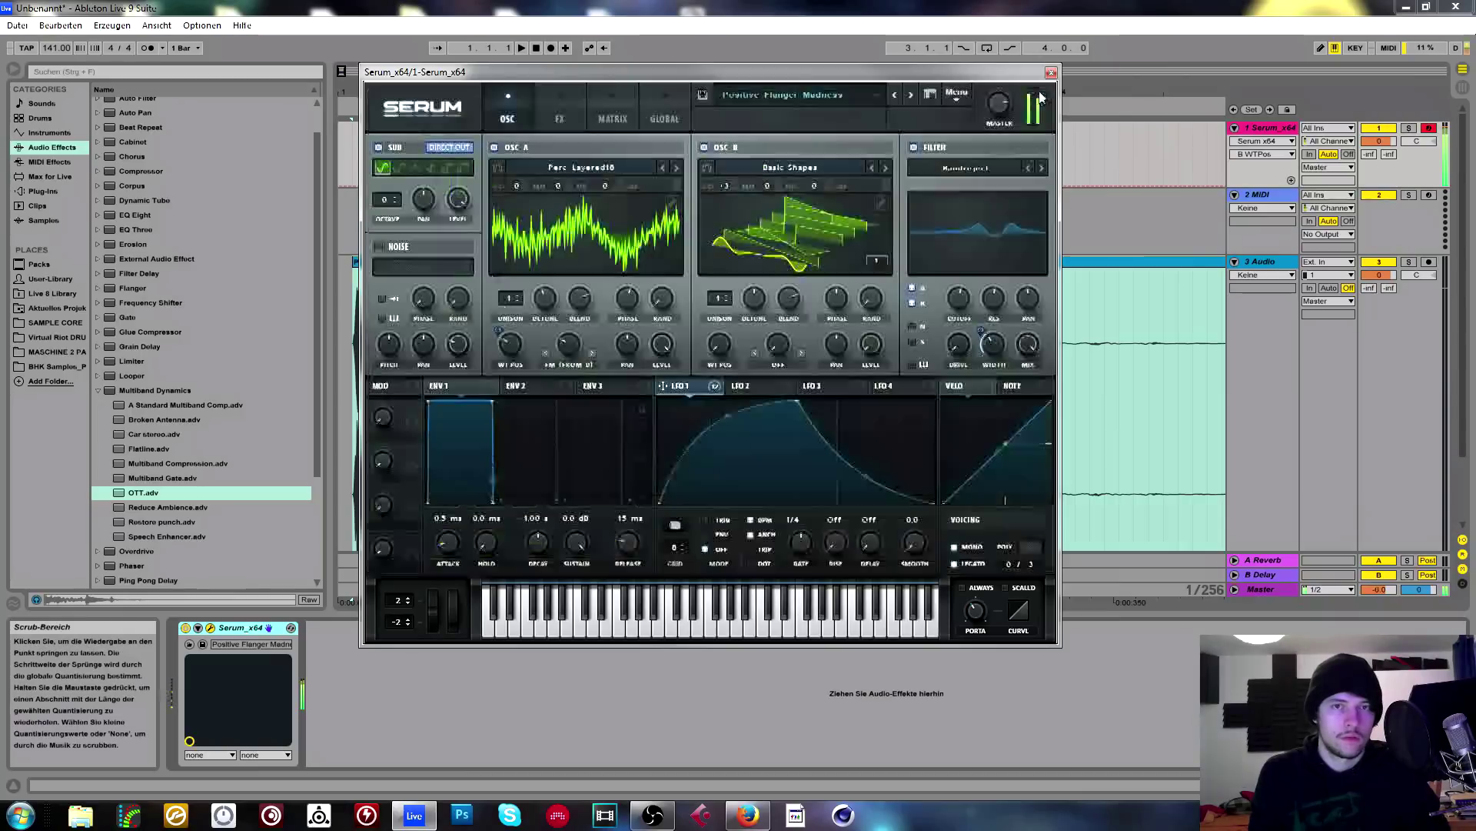
Assign LFO 1 to oscillator A's FM warp and set the upward pitch bend range to 10.
left_click_drag(646, 376, 565, 347)
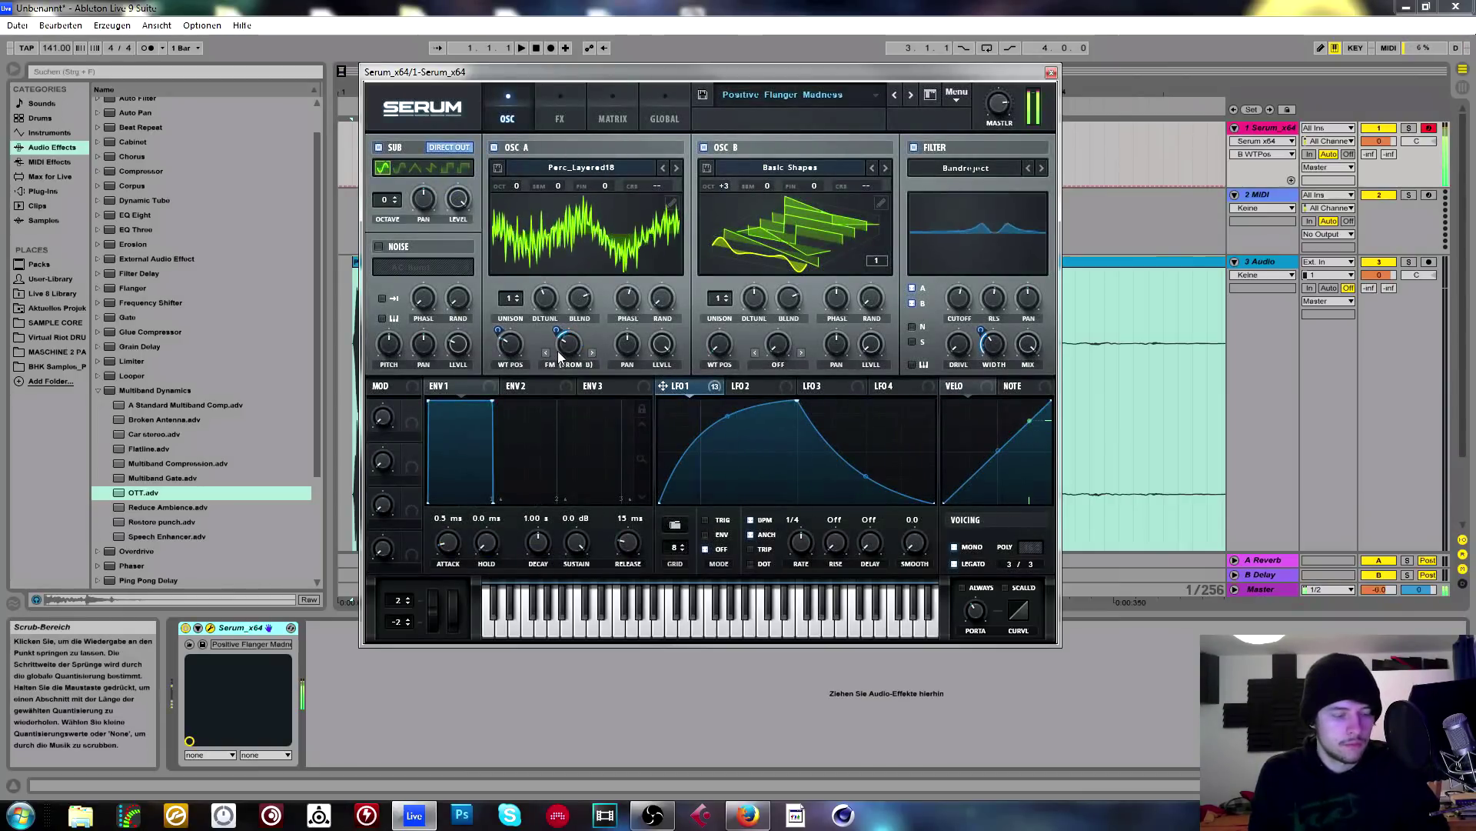
left_click_drag(398, 600, 441, 570)
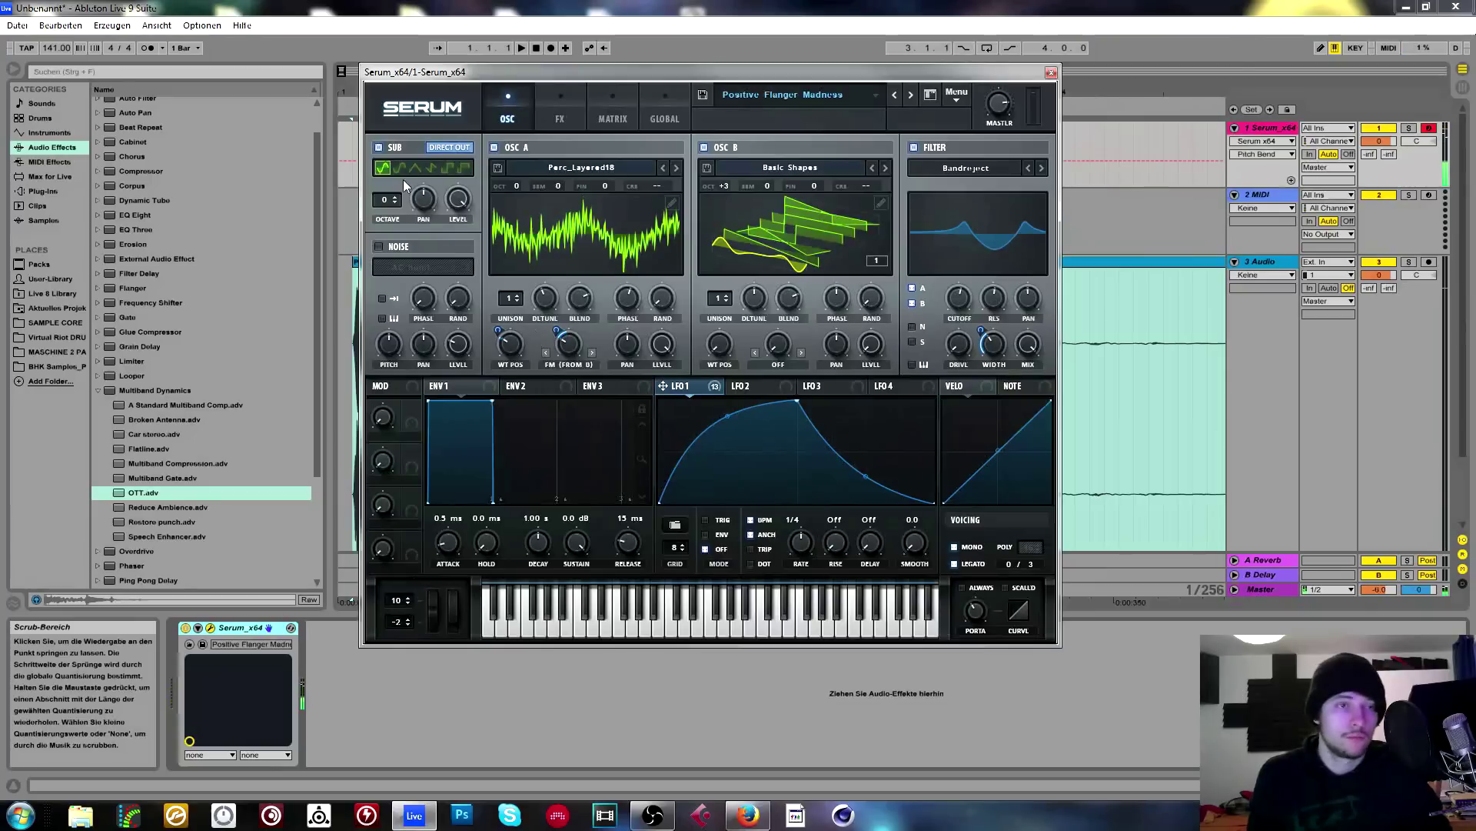
mouse_move(524, 369)
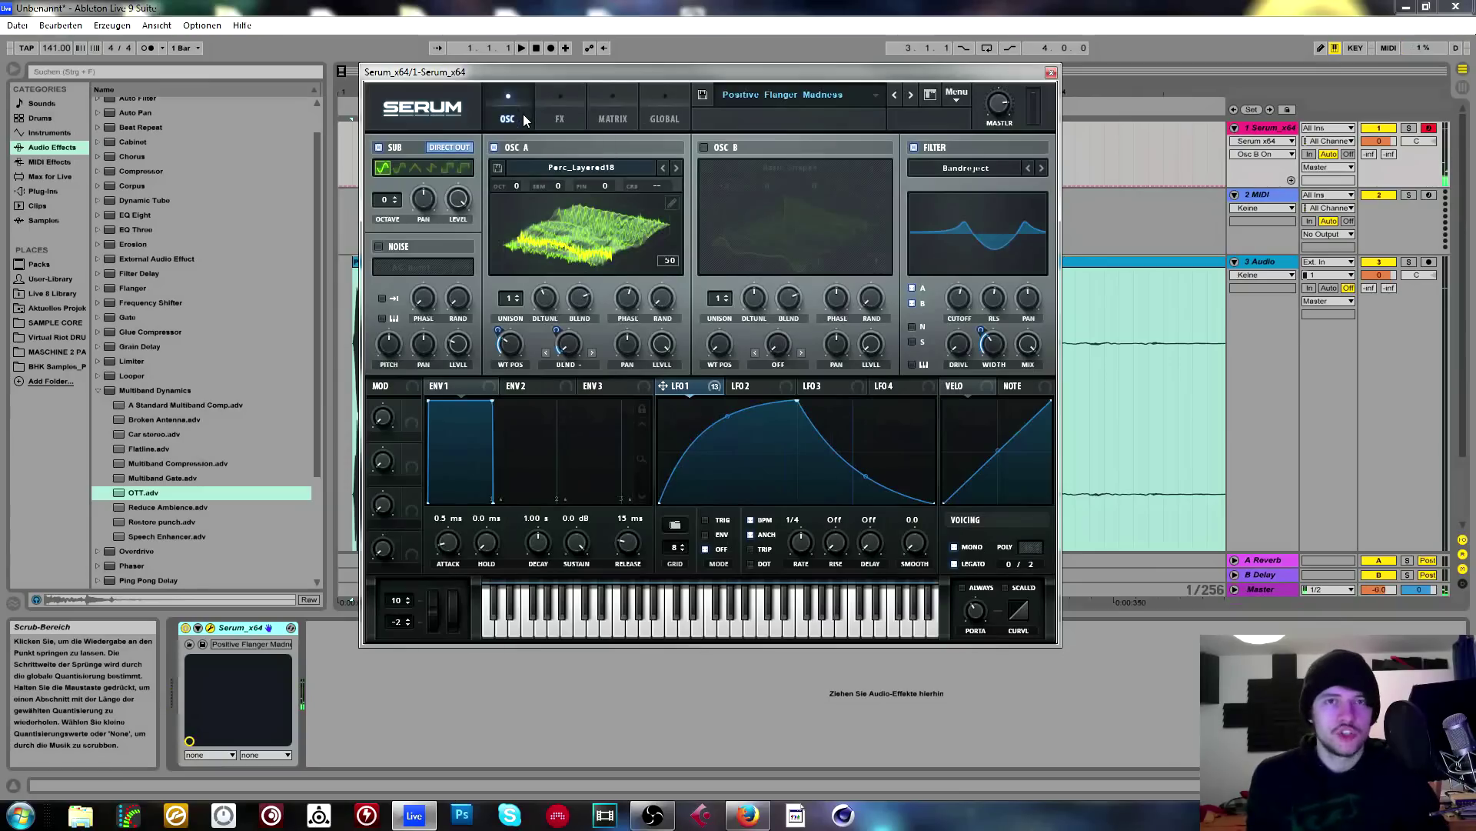
Look through LFO 1 to LFO 4 and assign LFO 1 as a modulator of oscillator A's pan.
left_click_drag(686, 388, 690, 380)
left_click(758, 390)
left_click(823, 389)
left_click(885, 389)
left_click(691, 389)
left_click_drag(691, 388, 790, 276)
left_click_drag(708, 371, 600, 369)
left_click_drag(677, 394, 628, 346)
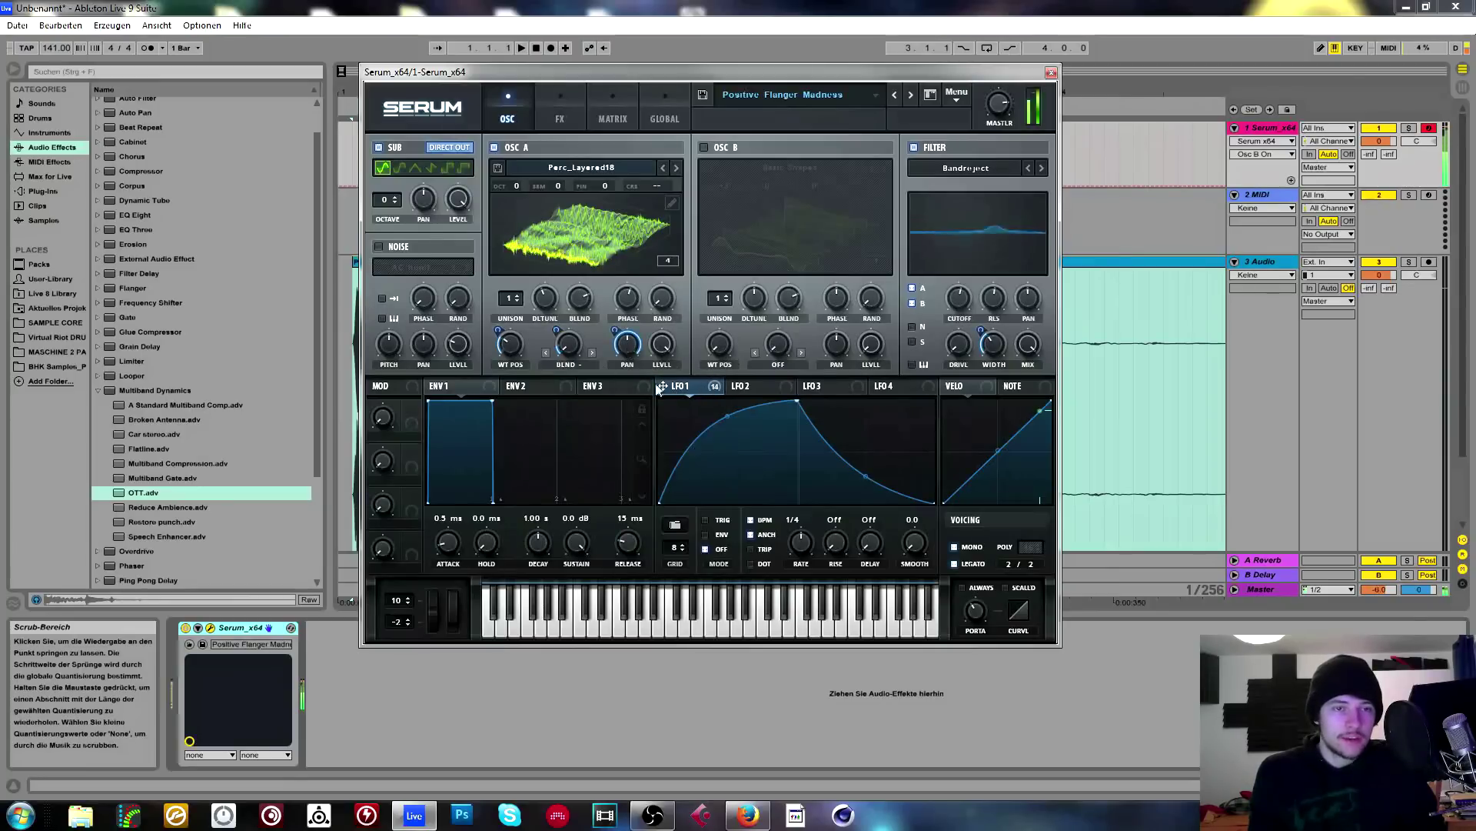
Check the modulation options of oscillator A's pan and add LFO 2 as a second modulator.
right_click(628, 354)
left_click(628, 354)
right_click(629, 351)
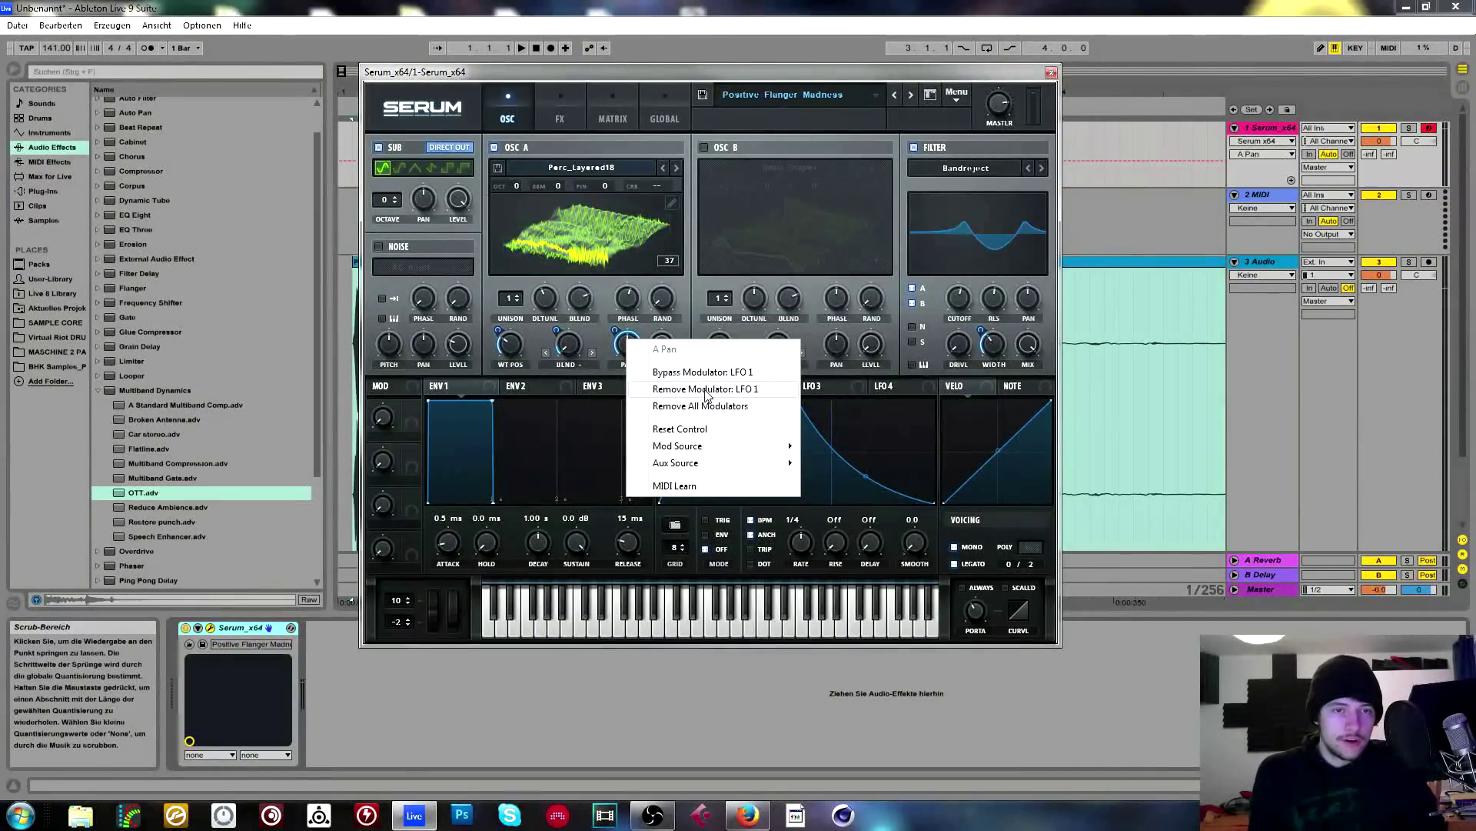
left_click(751, 386)
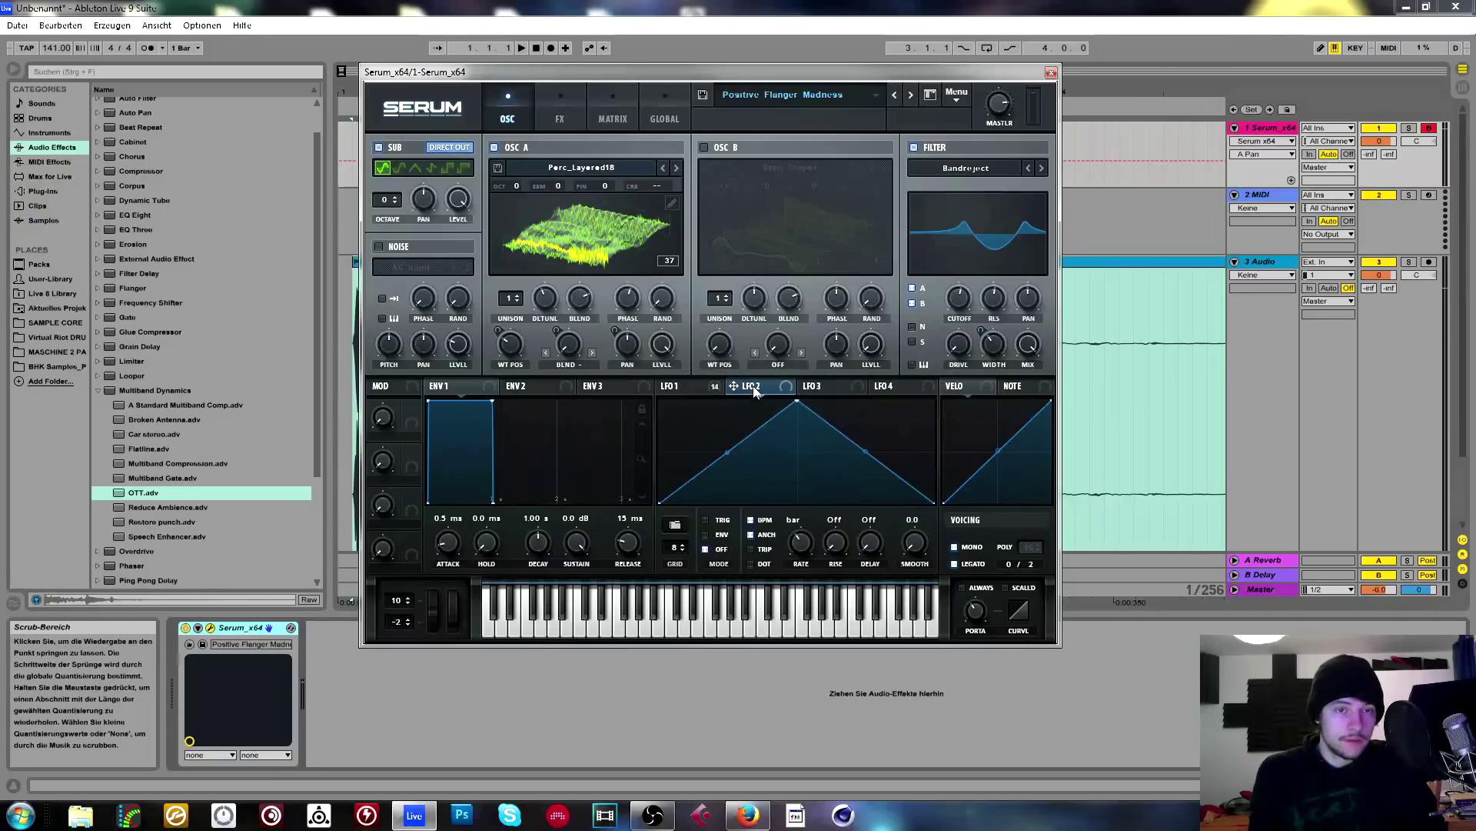
left_click_drag(634, 356, 627, 349)
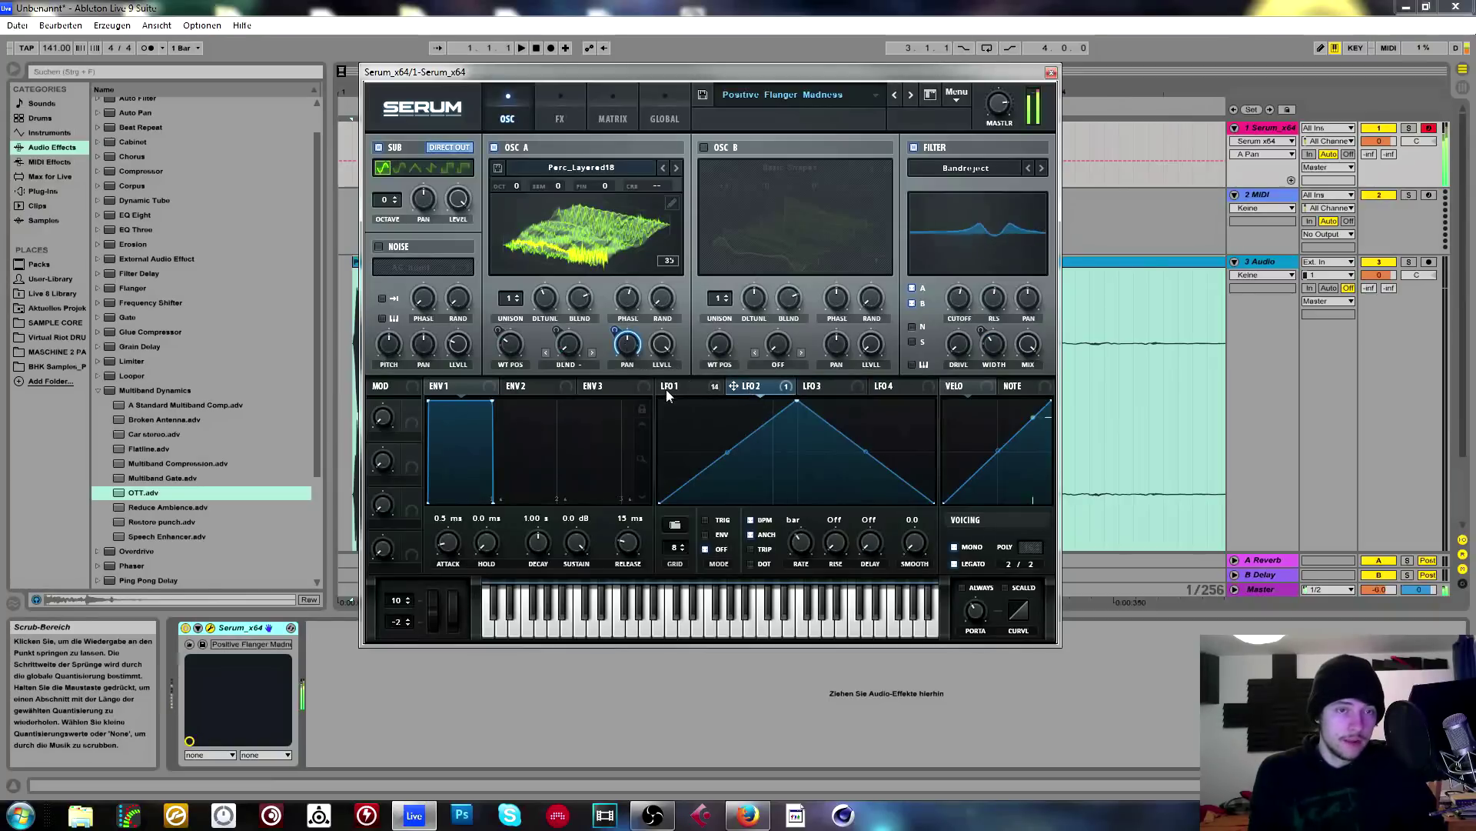
Inspect the pan's modulator options for LFO 2, view envelope 3 and return to LFO 1.
right_click(621, 349)
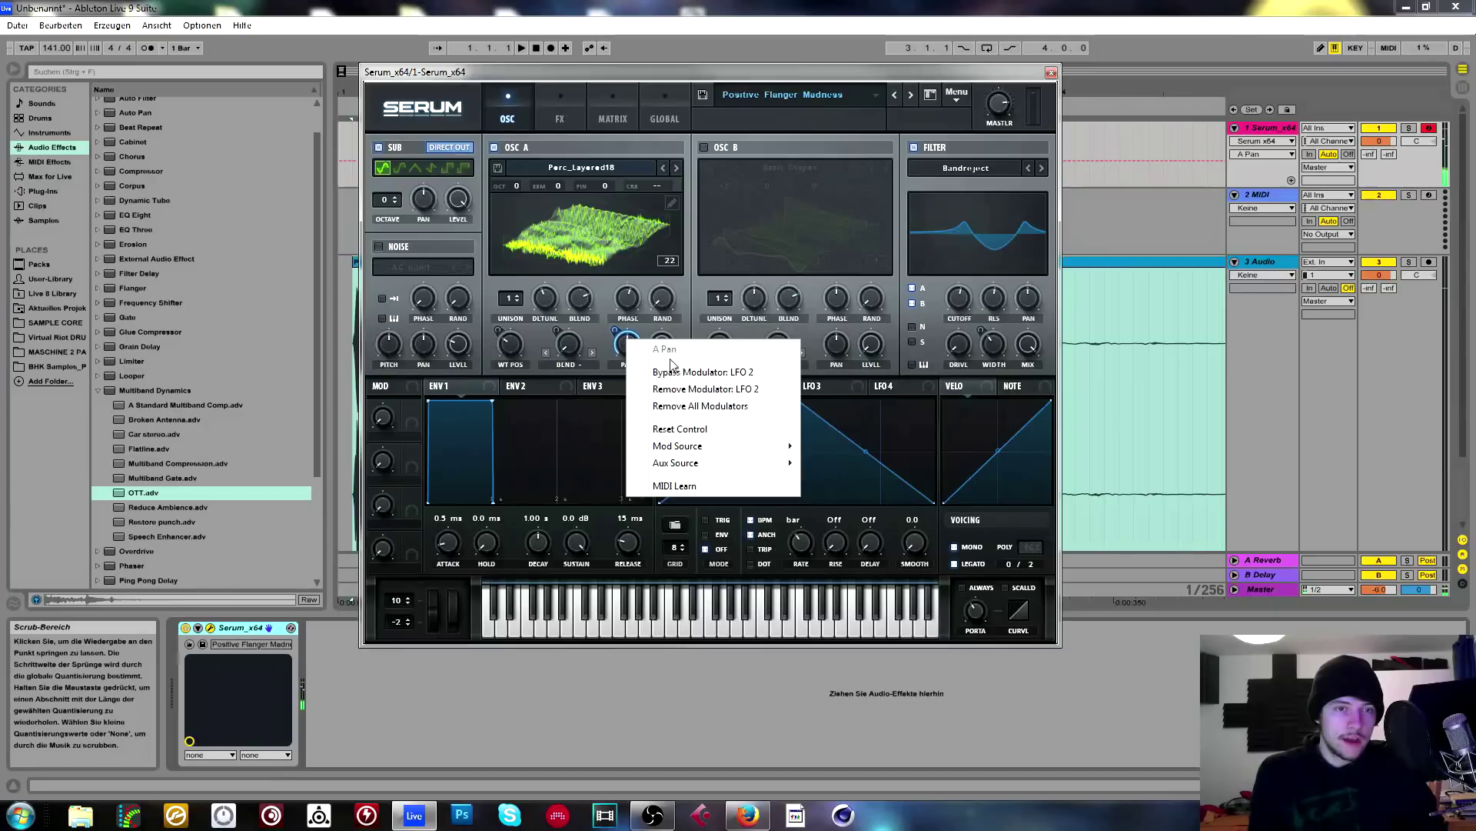
left_click(523, 392)
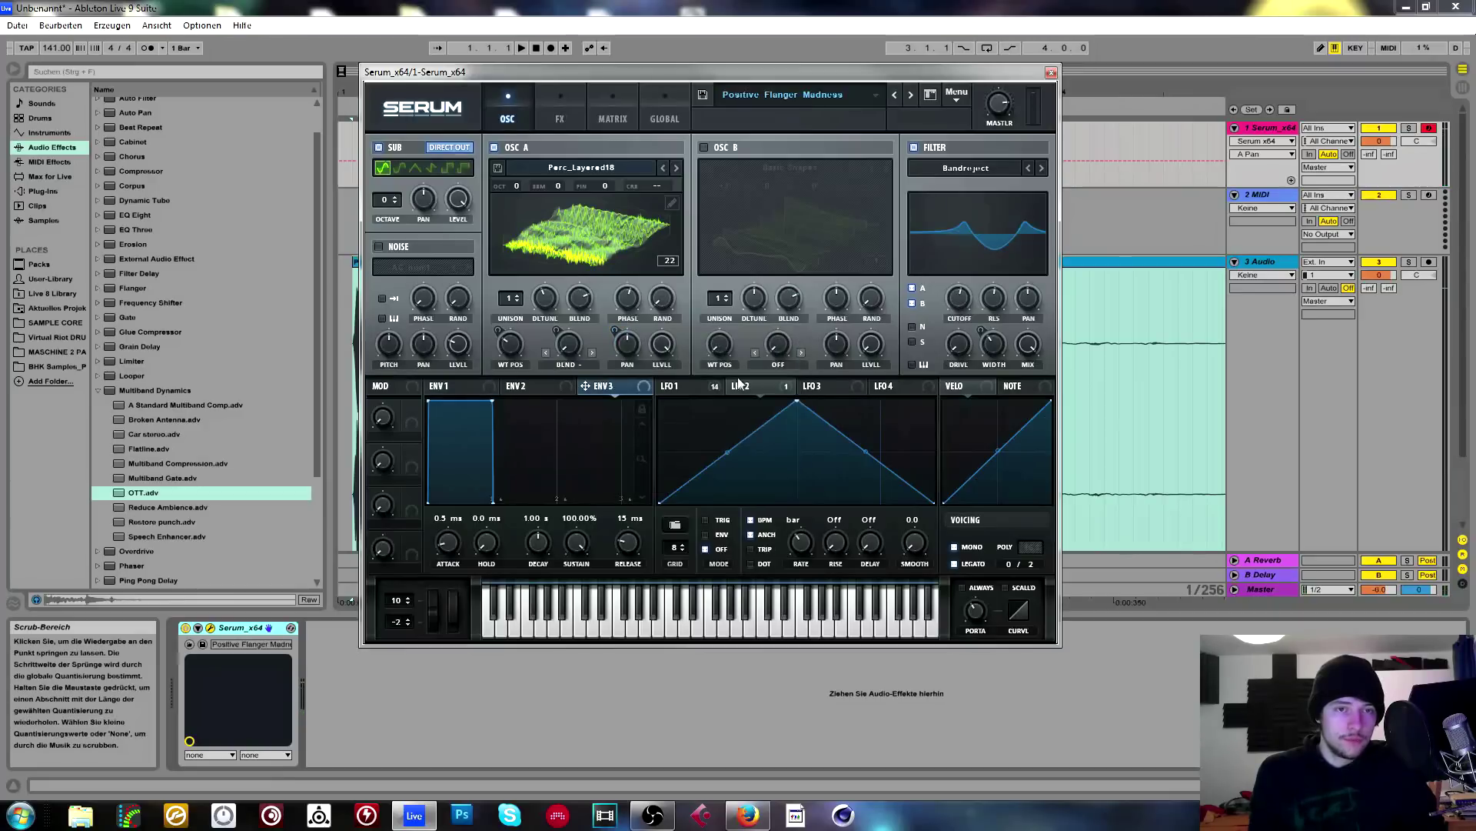
right_click(612, 352)
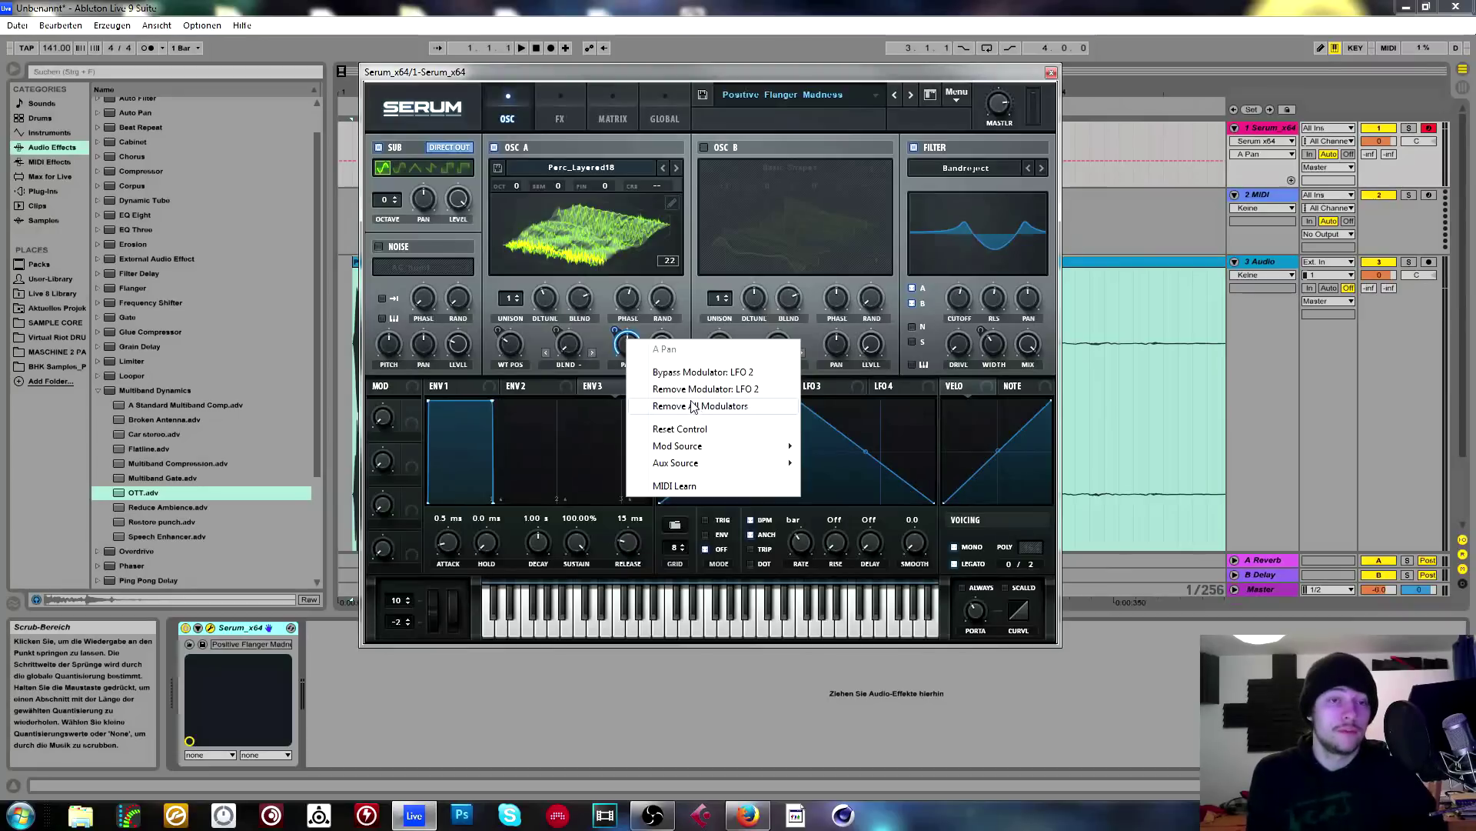
left_click(658, 299)
left_click(695, 390)
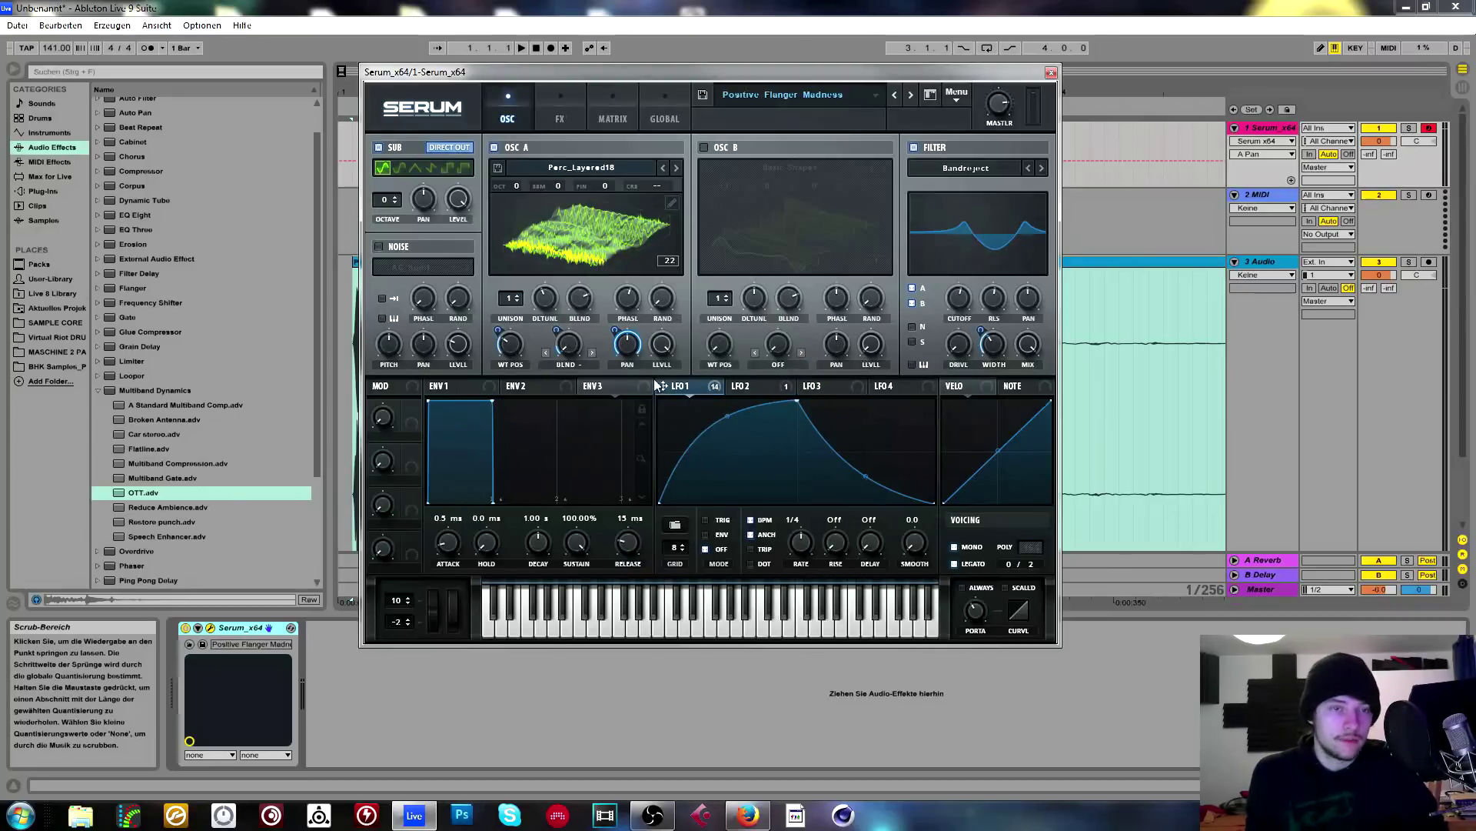
Remove the LFO 1 modulator and all remaining modulators from oscillator A's pan.
right_click(631, 352)
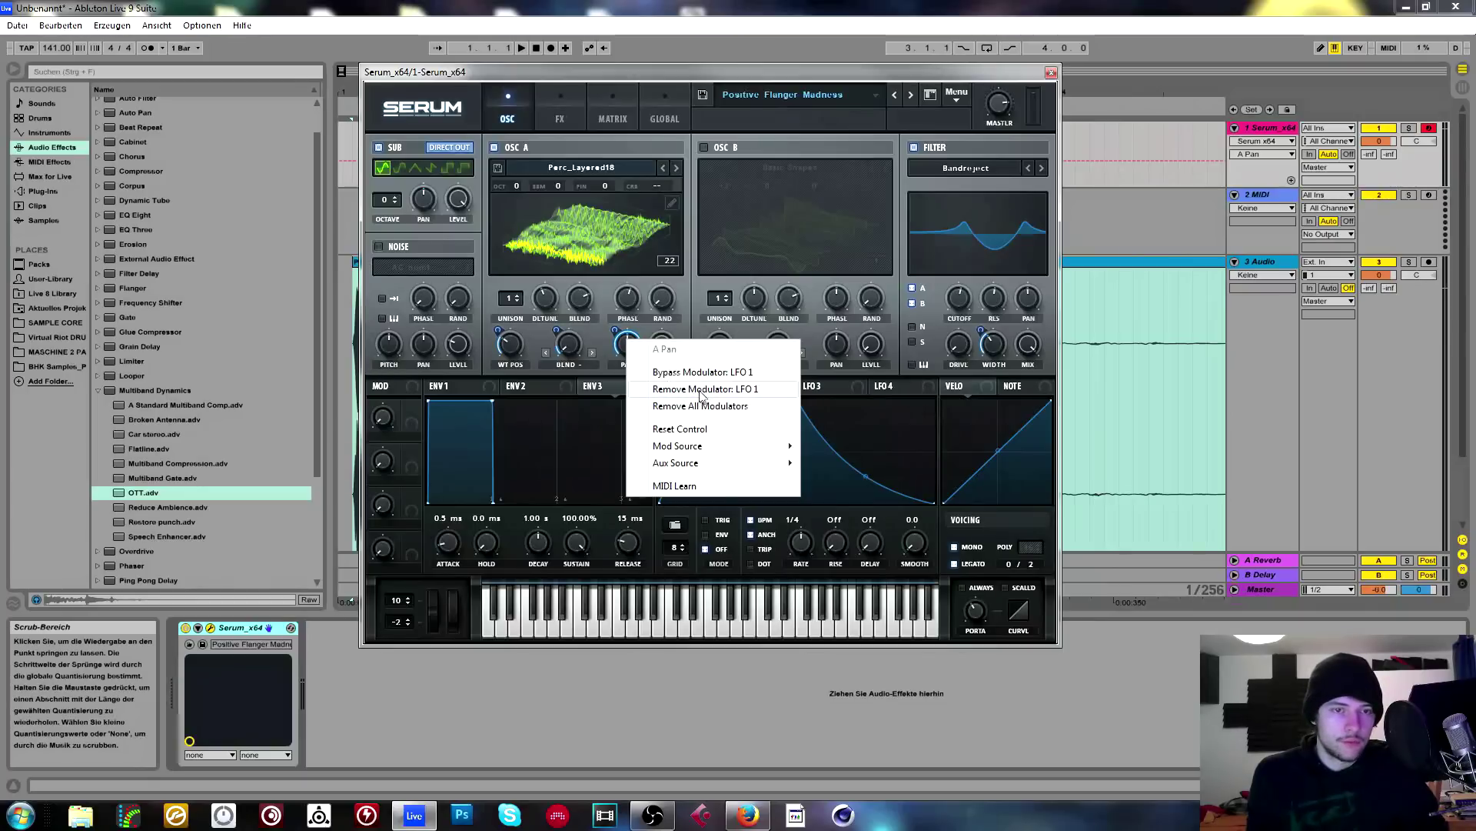
left_click(701, 391)
right_click(629, 348)
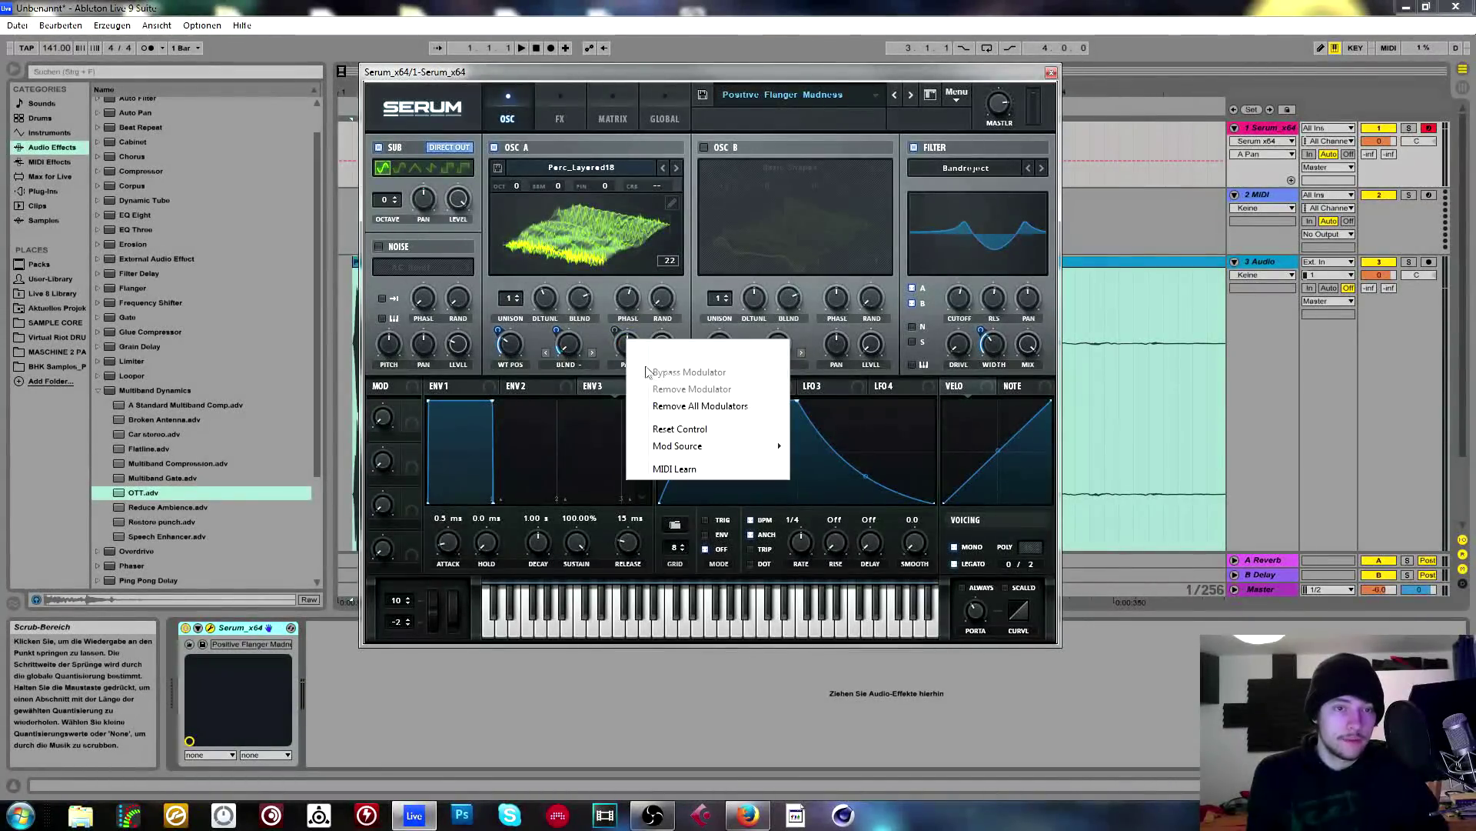
left_click(611, 340)
right_click(626, 339)
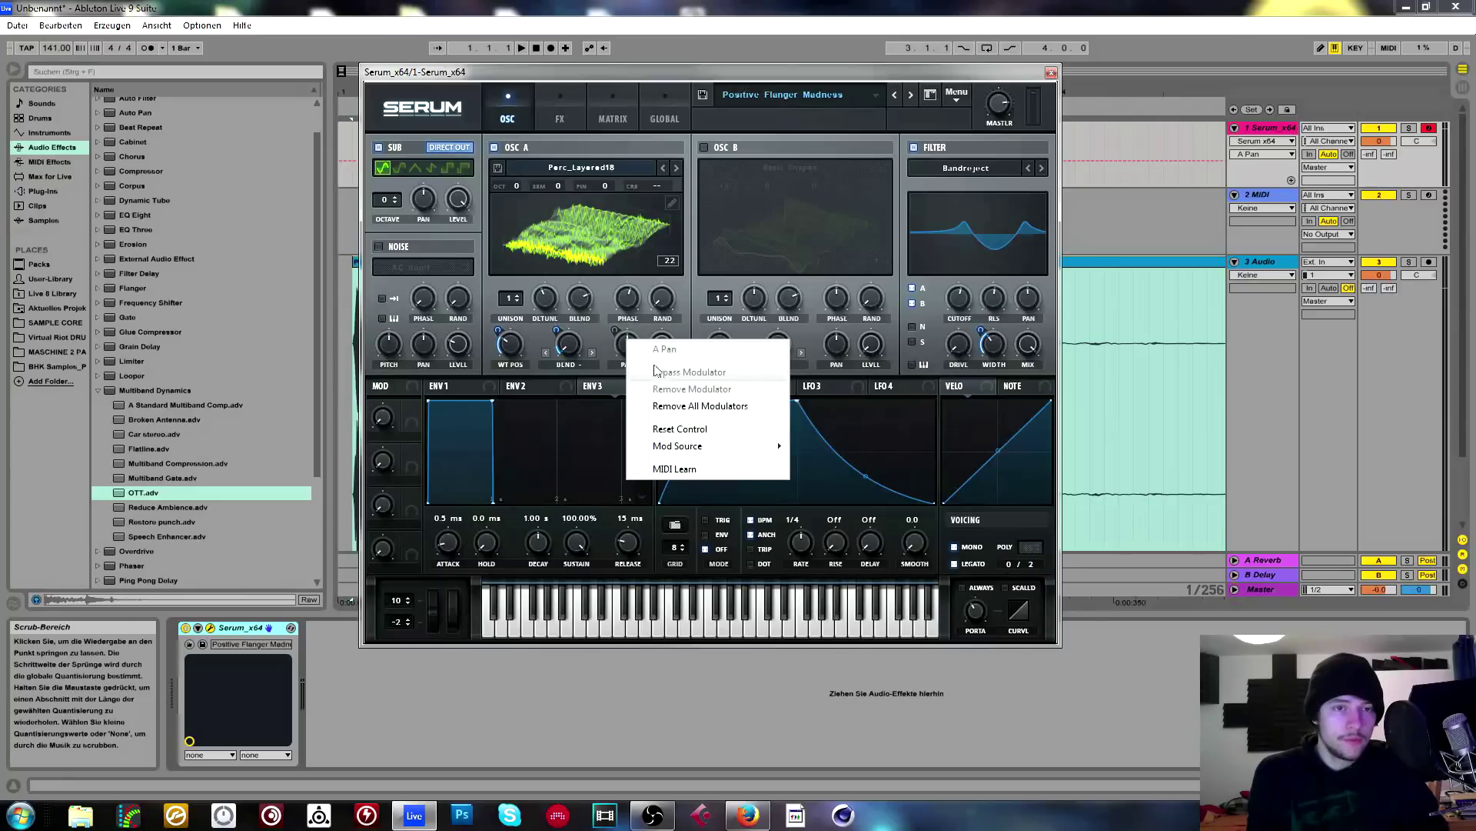
left_click(694, 413)
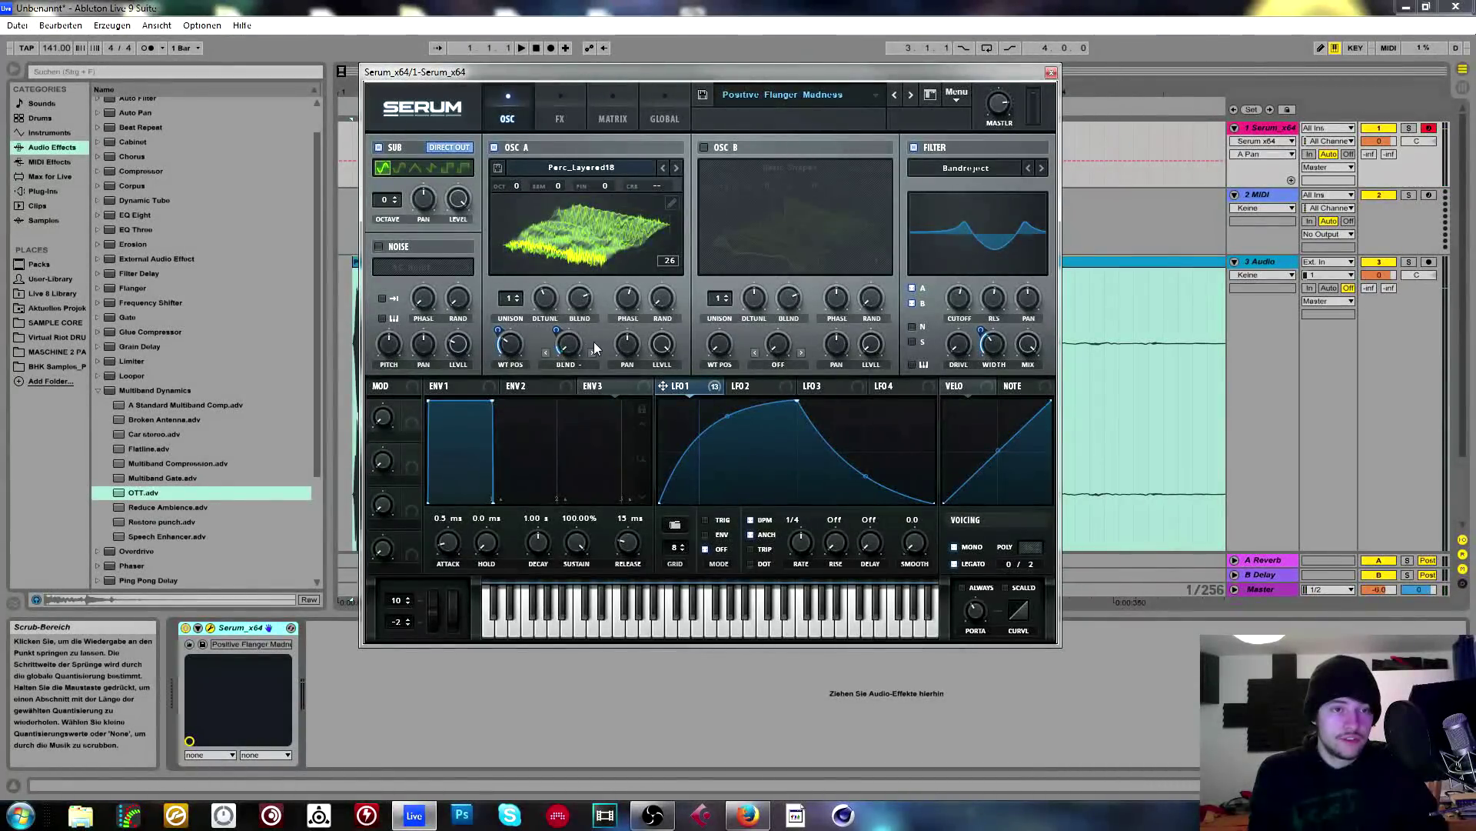
Compare which controls envelopes 2 and 3 and LFOs 1 and 2 modulate, ending on LFO 1.
left_click(535, 383)
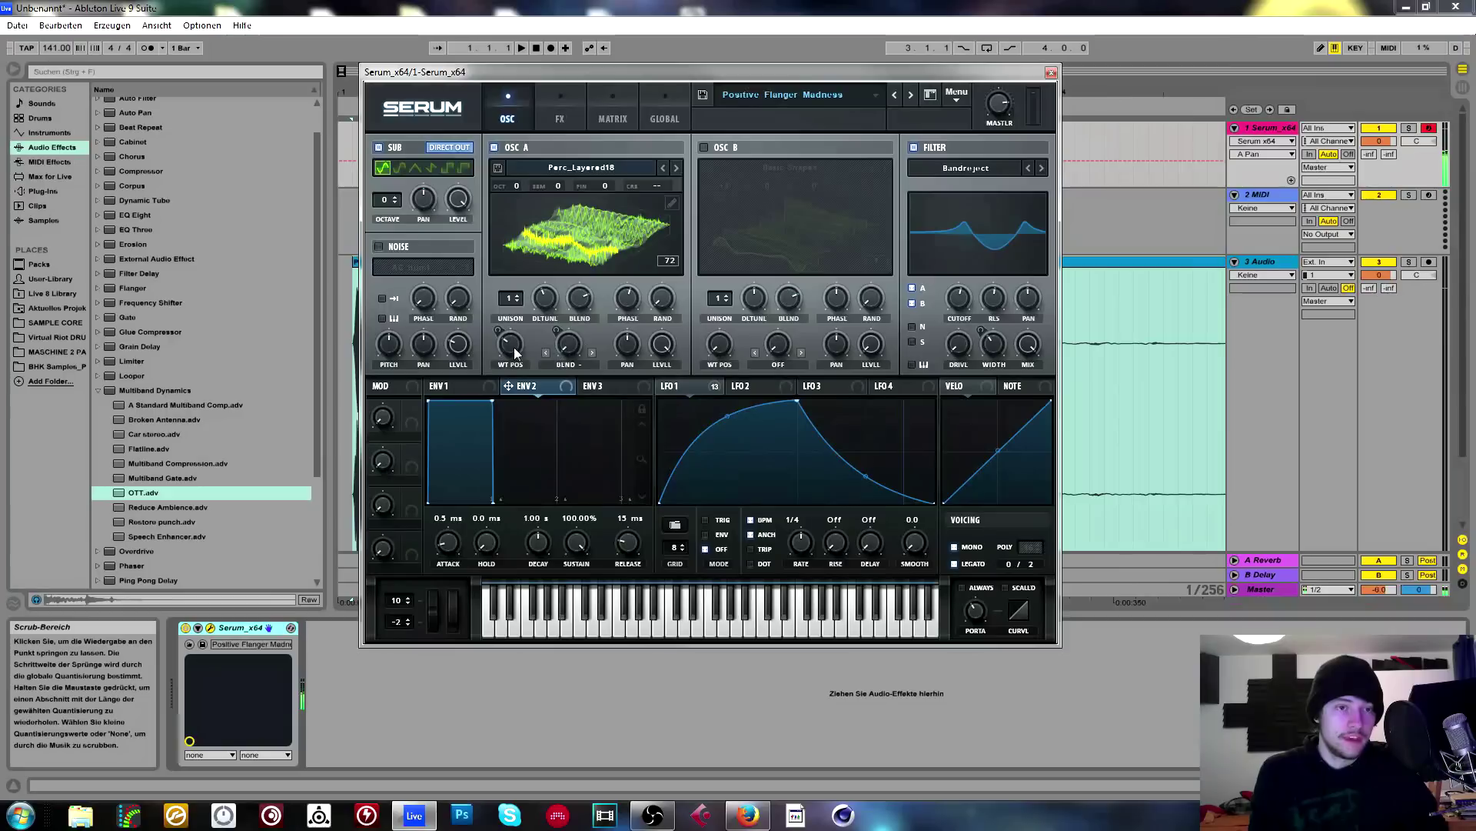
left_click(621, 382)
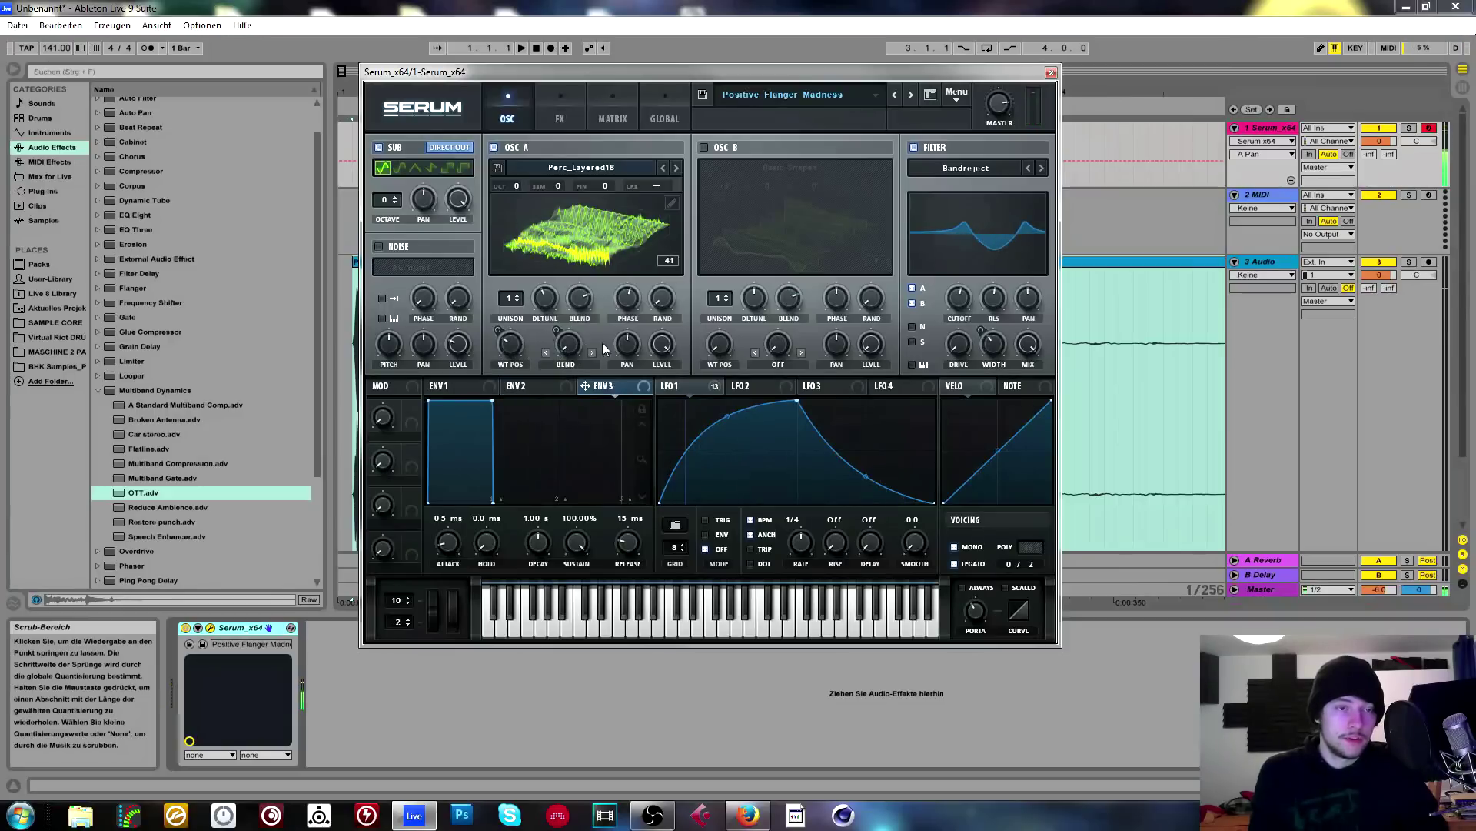
left_click(688, 388)
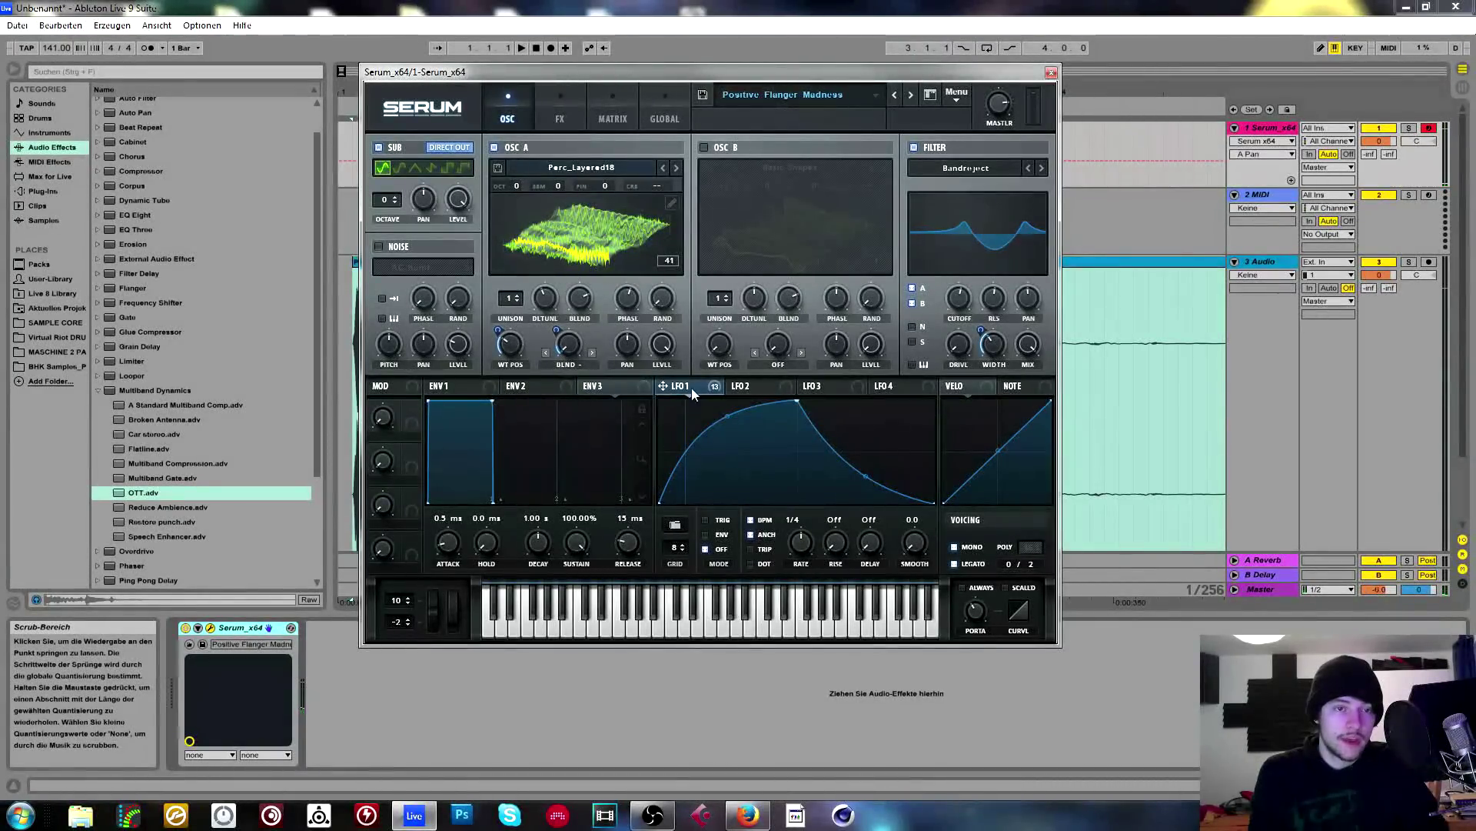
left_click(761, 384)
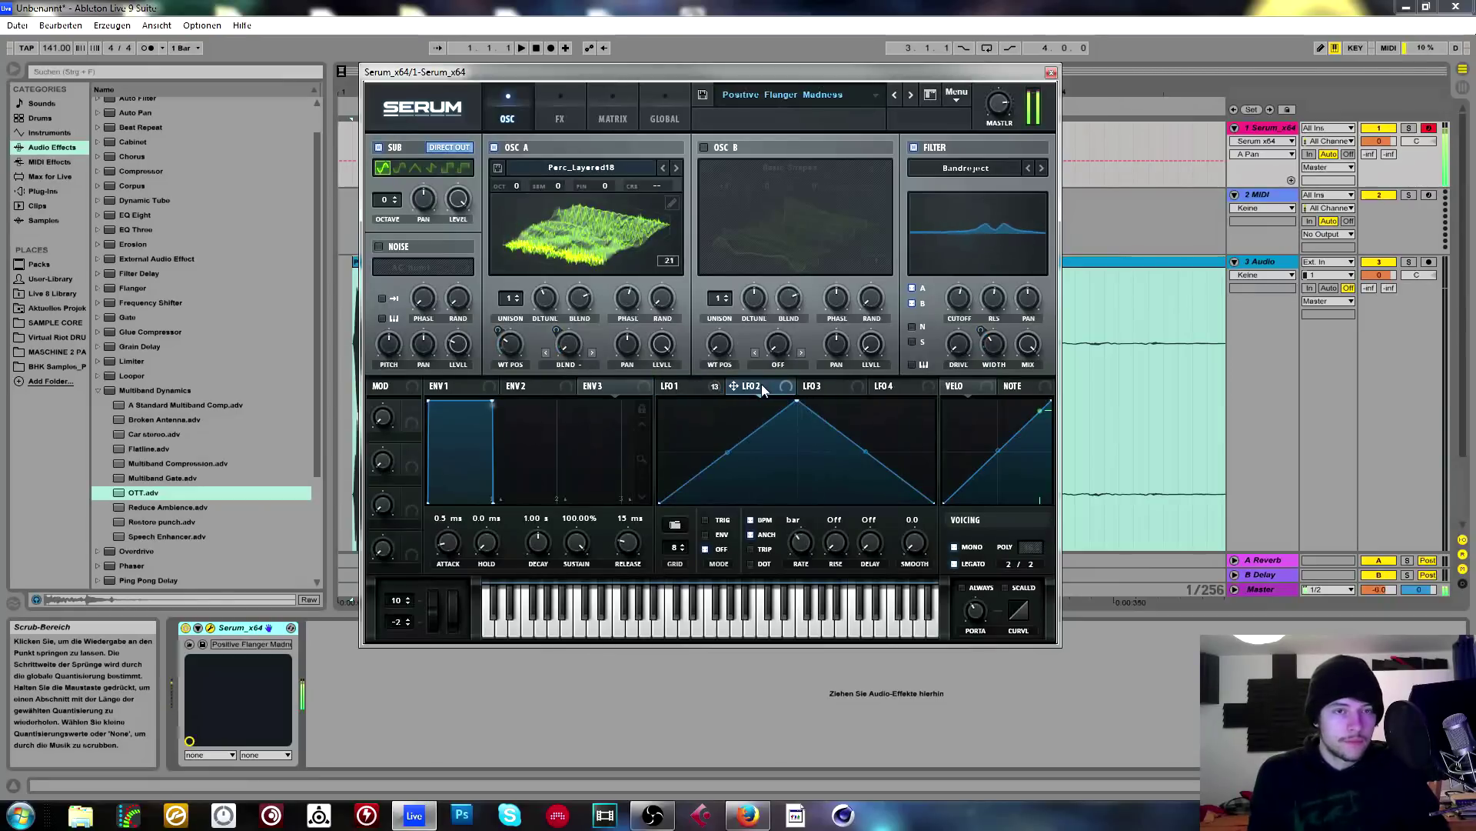
left_click(696, 390)
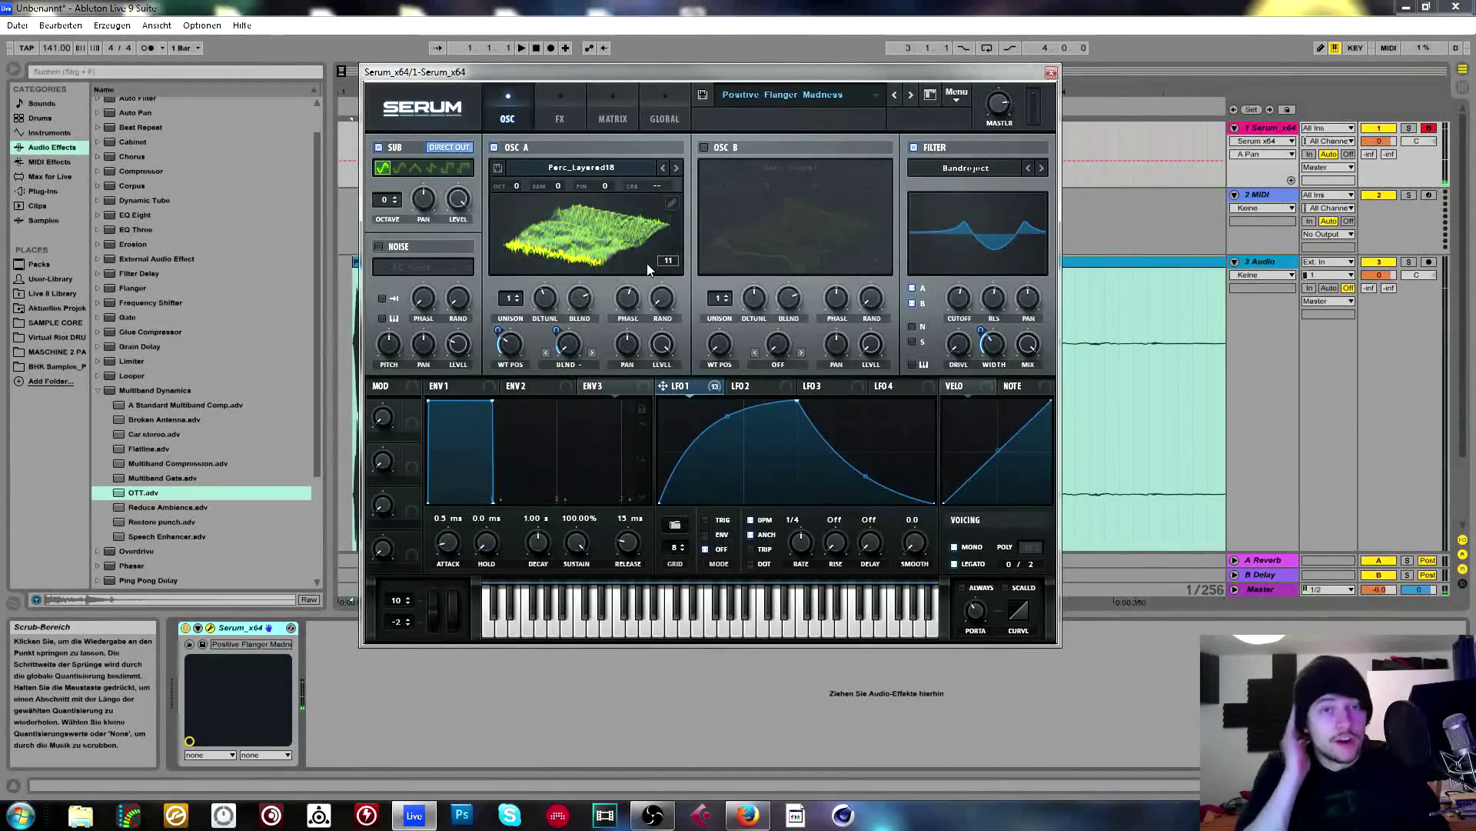
Review the LFO 1 assignments in the modulation matrix and return to the oscillator view.
left_click(614, 120)
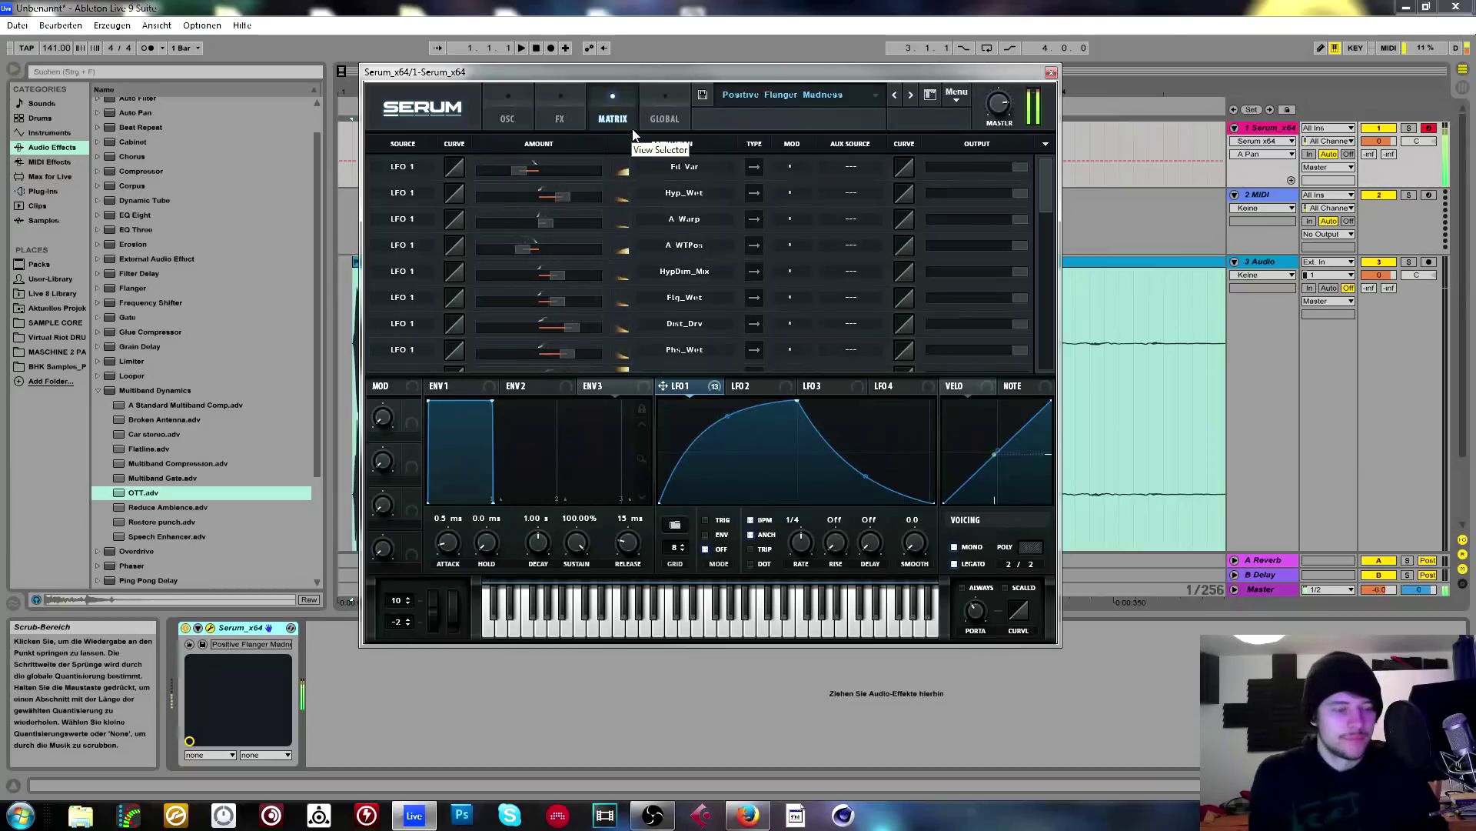
left_click_drag(1049, 170, 1057, 185)
scroll(1056, 157, "up", 1)
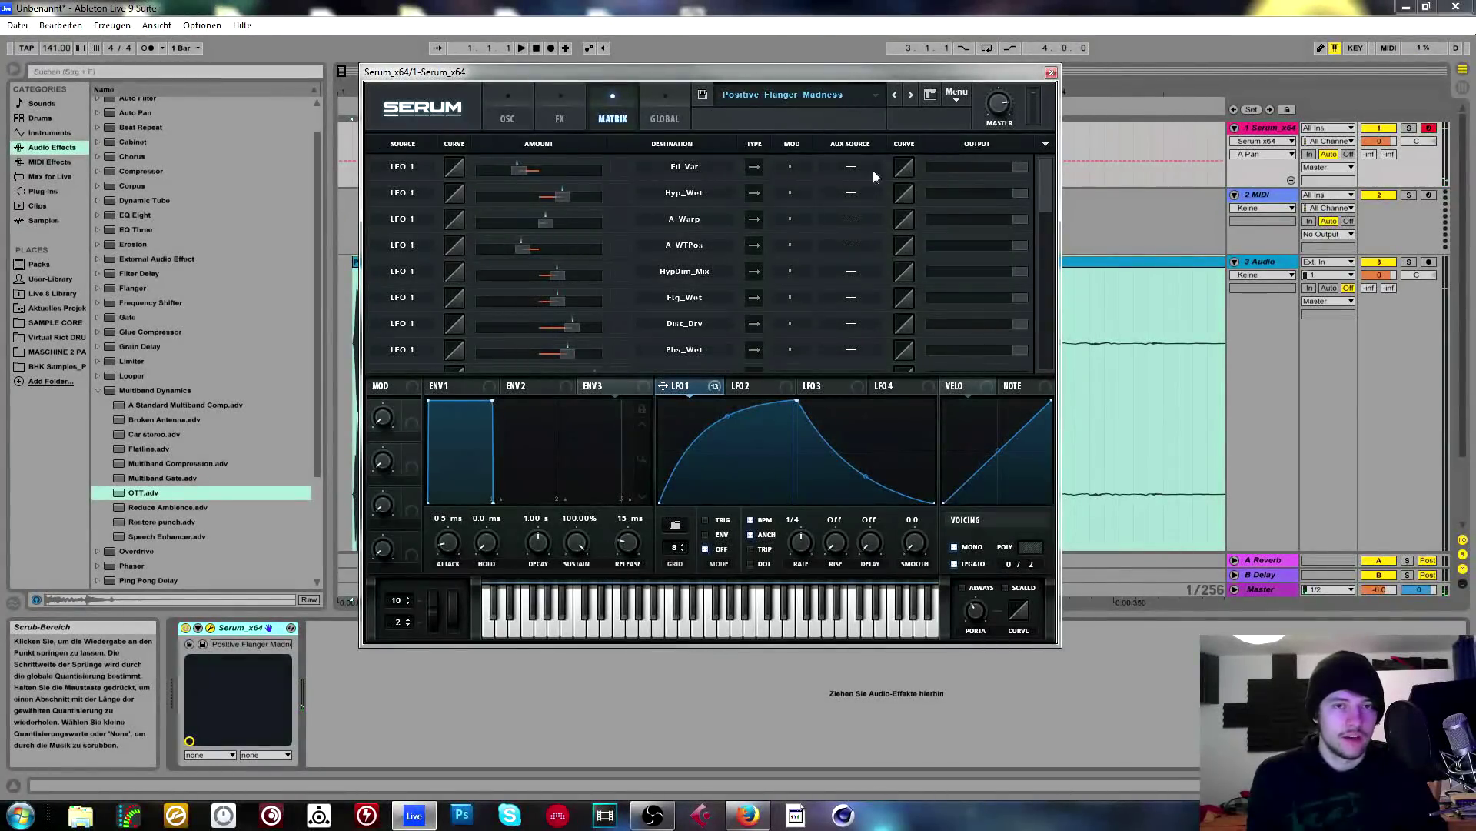
left_click(499, 112)
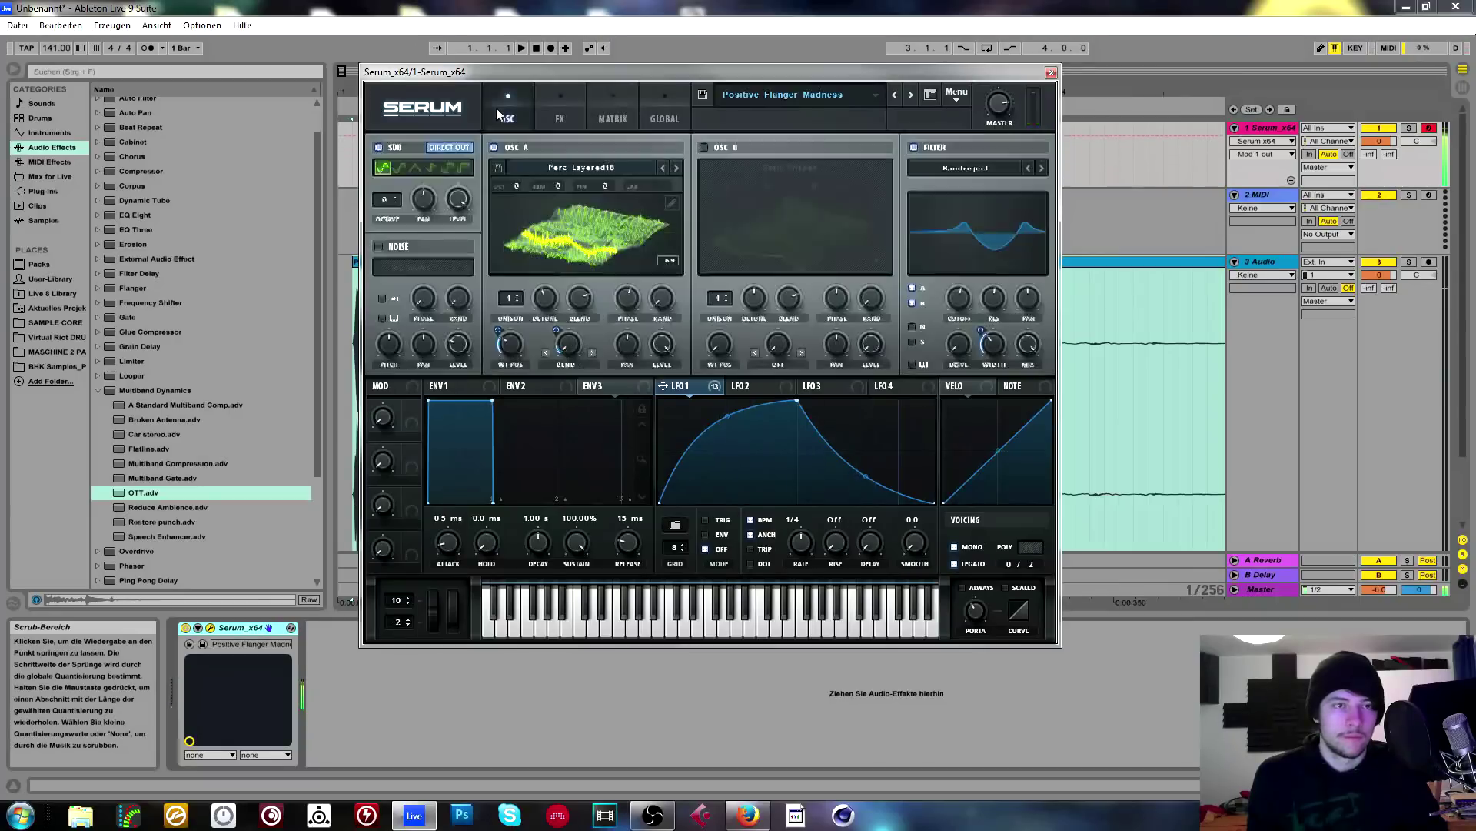
In the modulation matrix, sweep the output of the LFO 1 to Fil Var row down and back up to full.
left_click(560, 111)
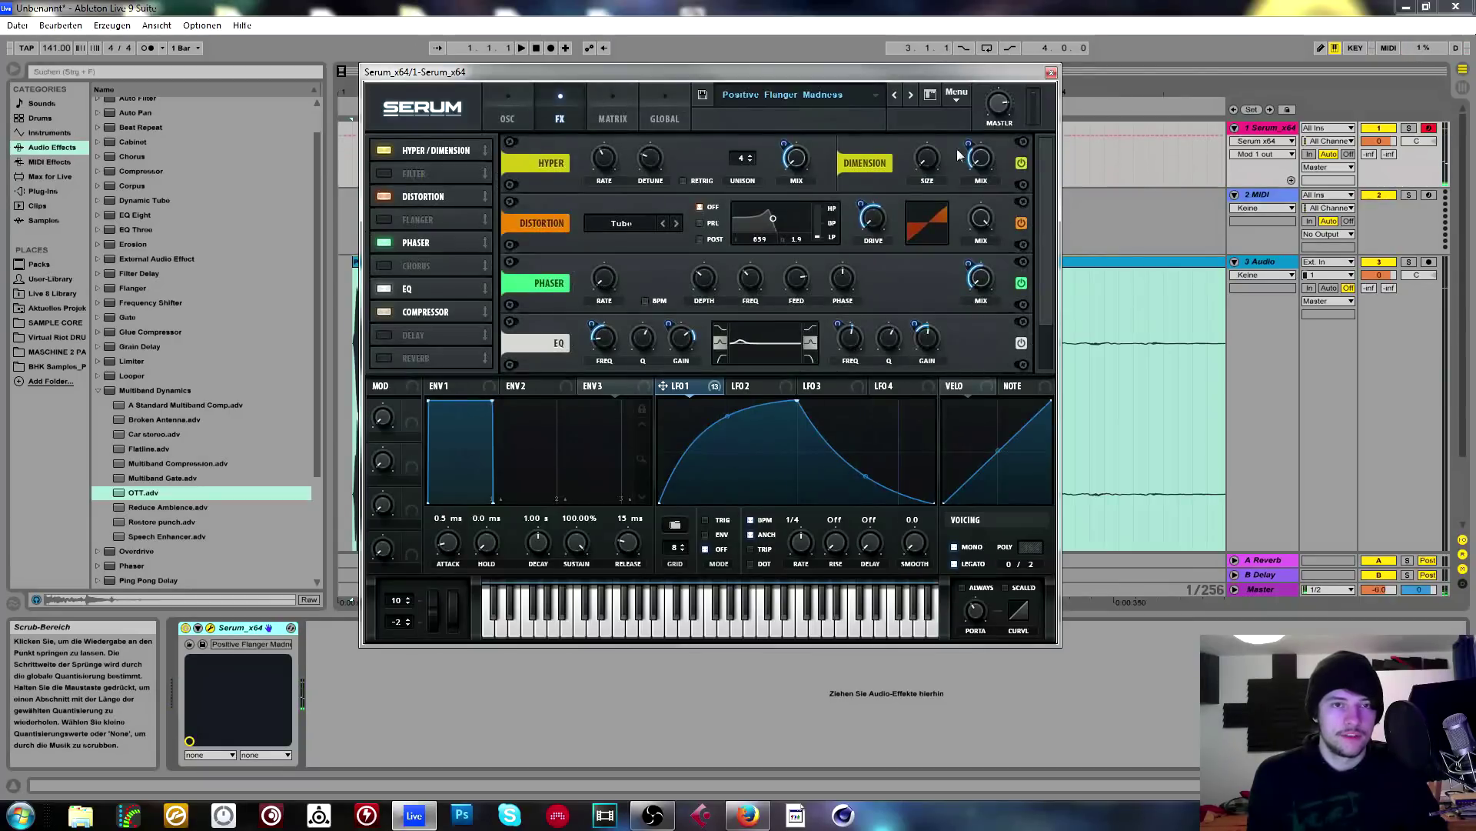
left_click(613, 112)
left_click_drag(885, 160, 534, 174)
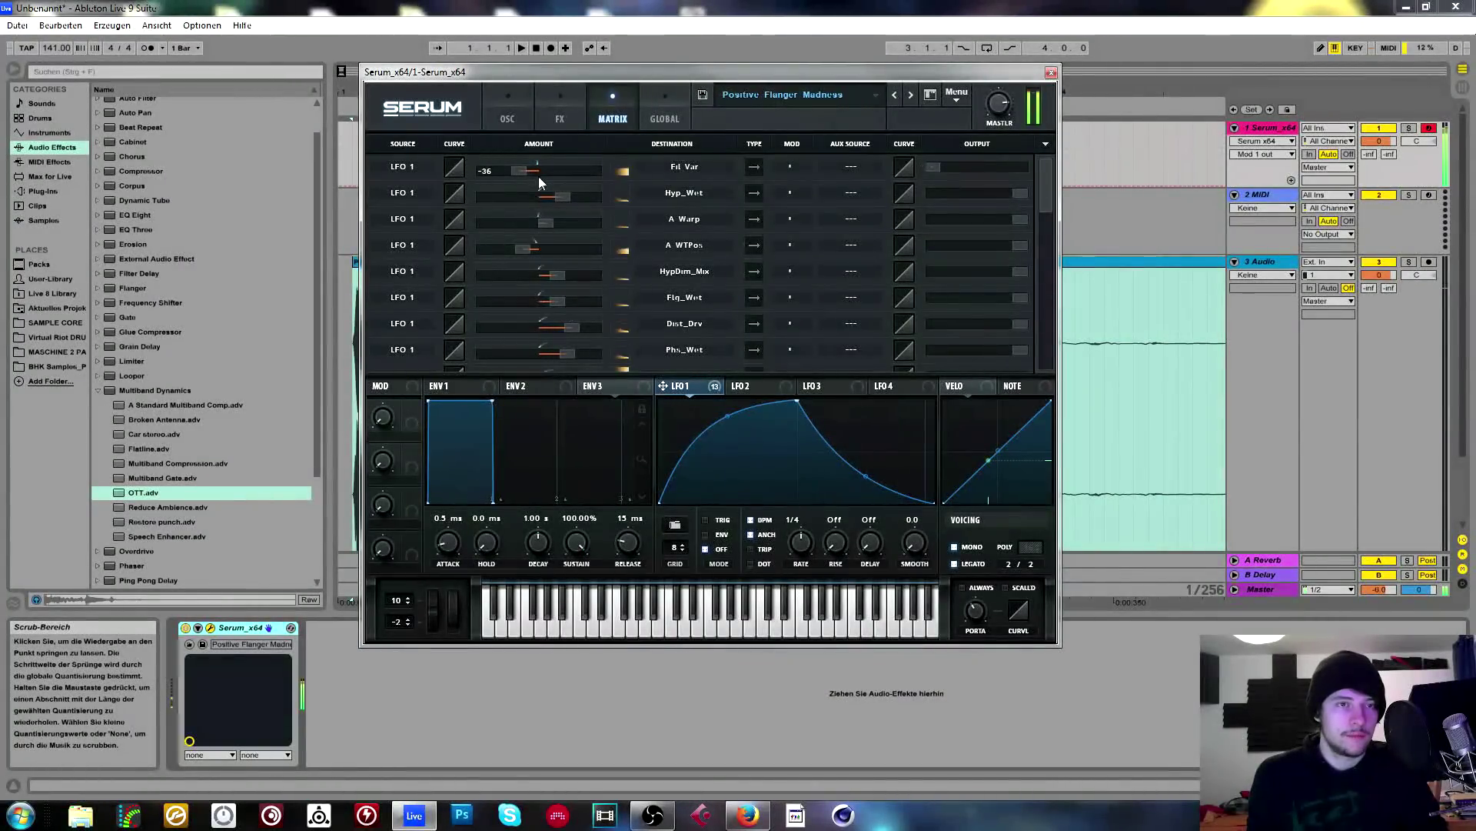
left_click_drag(944, 158, 999, 169)
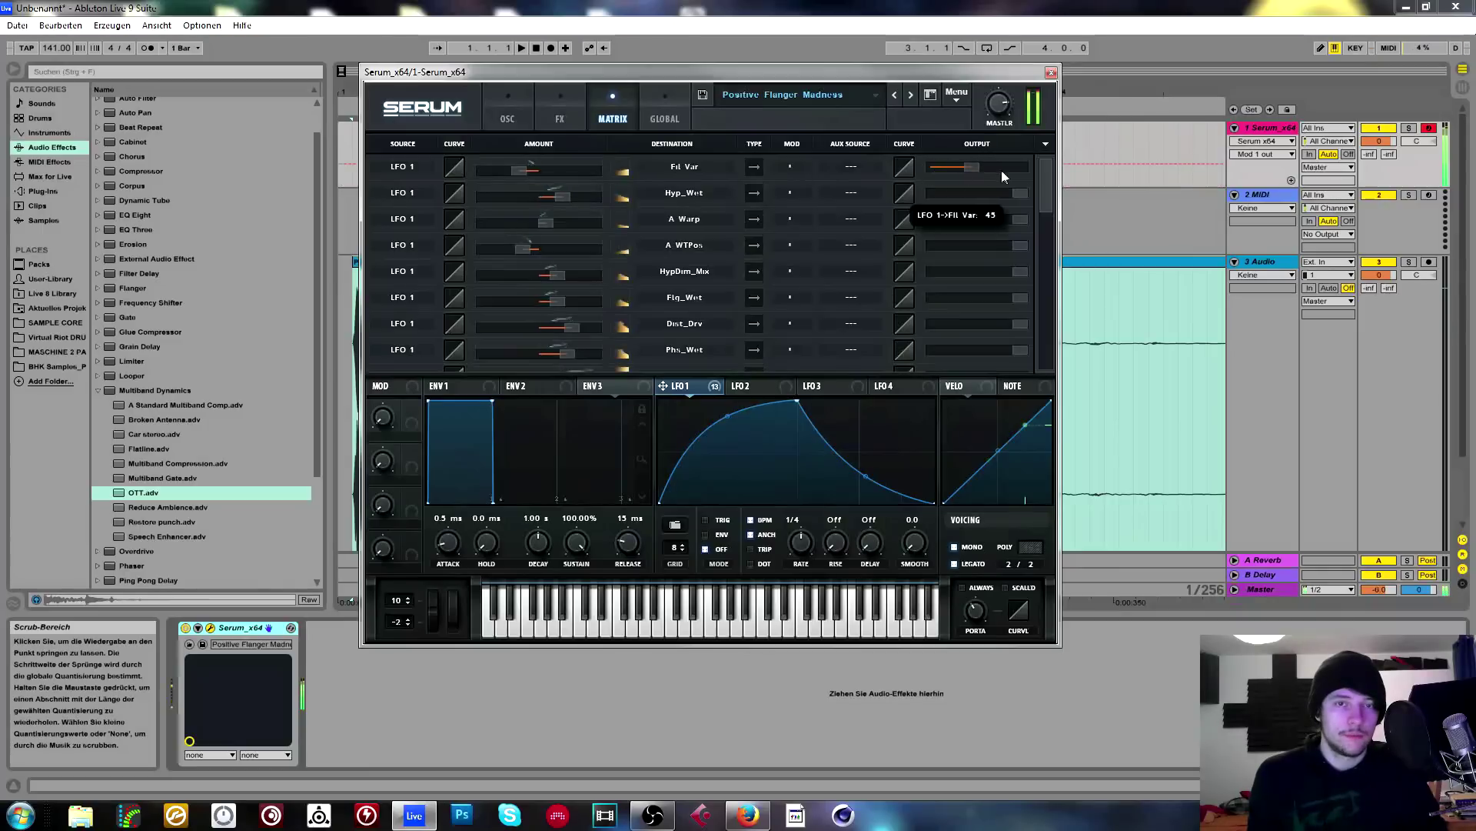
left_click_drag(972, 164, 1080, 168)
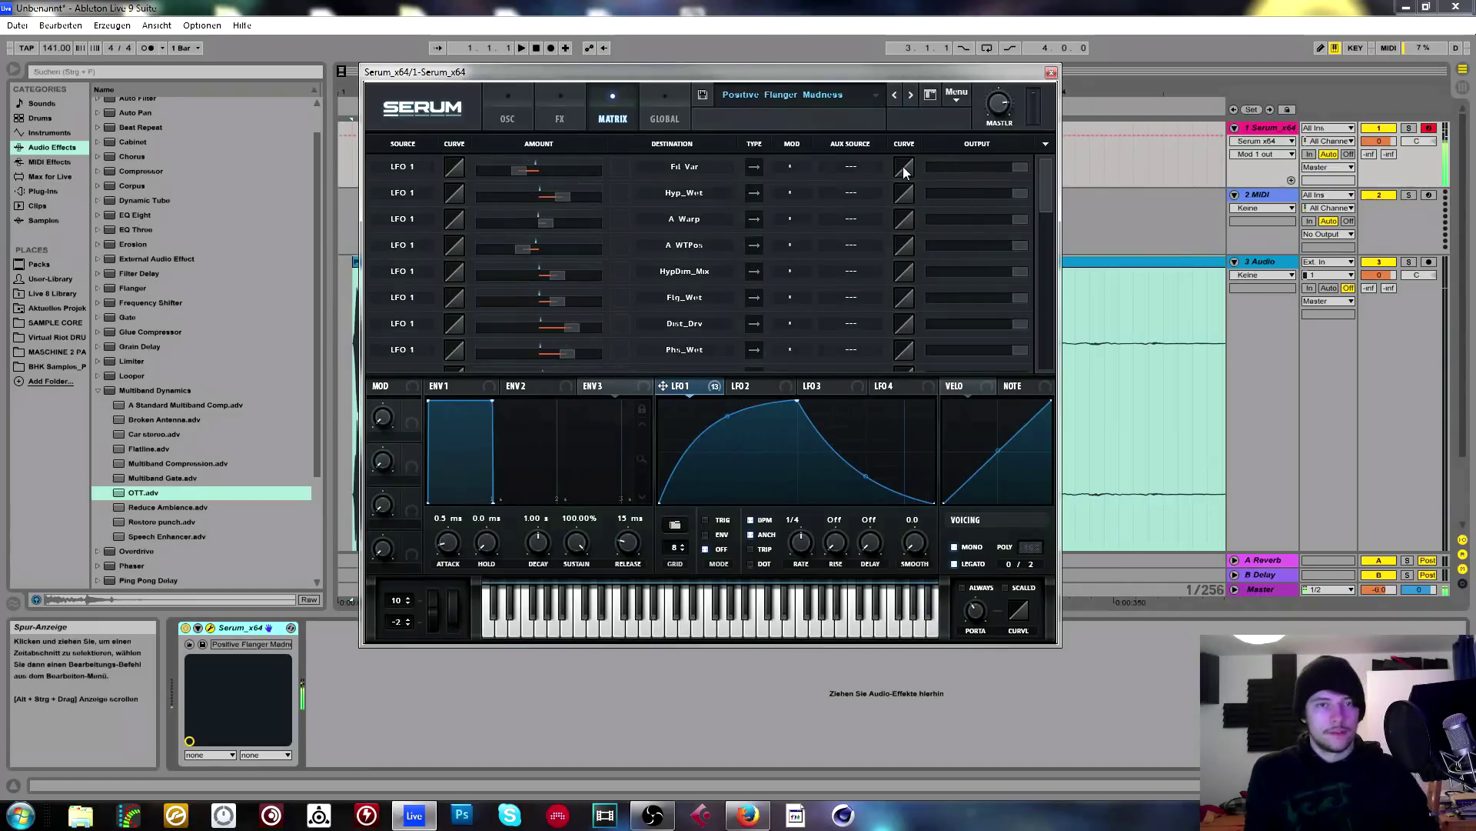
Set Macro 1 as the aux source of the LFO 1 to Fil Var row and raise Macro 1 to 100%.
left_click(864, 165)
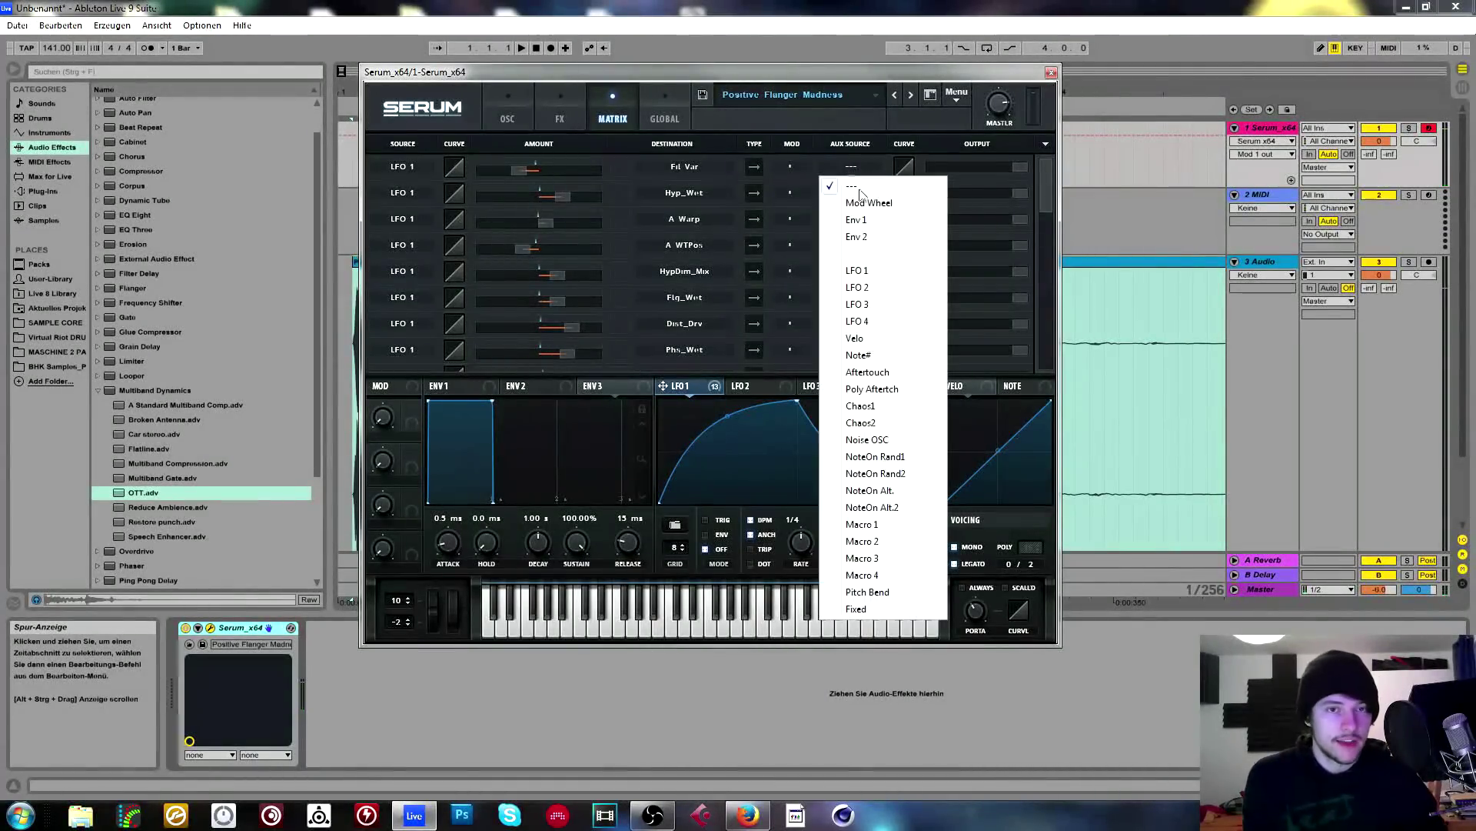
left_click(862, 523)
left_click_drag(385, 436, 405, 285)
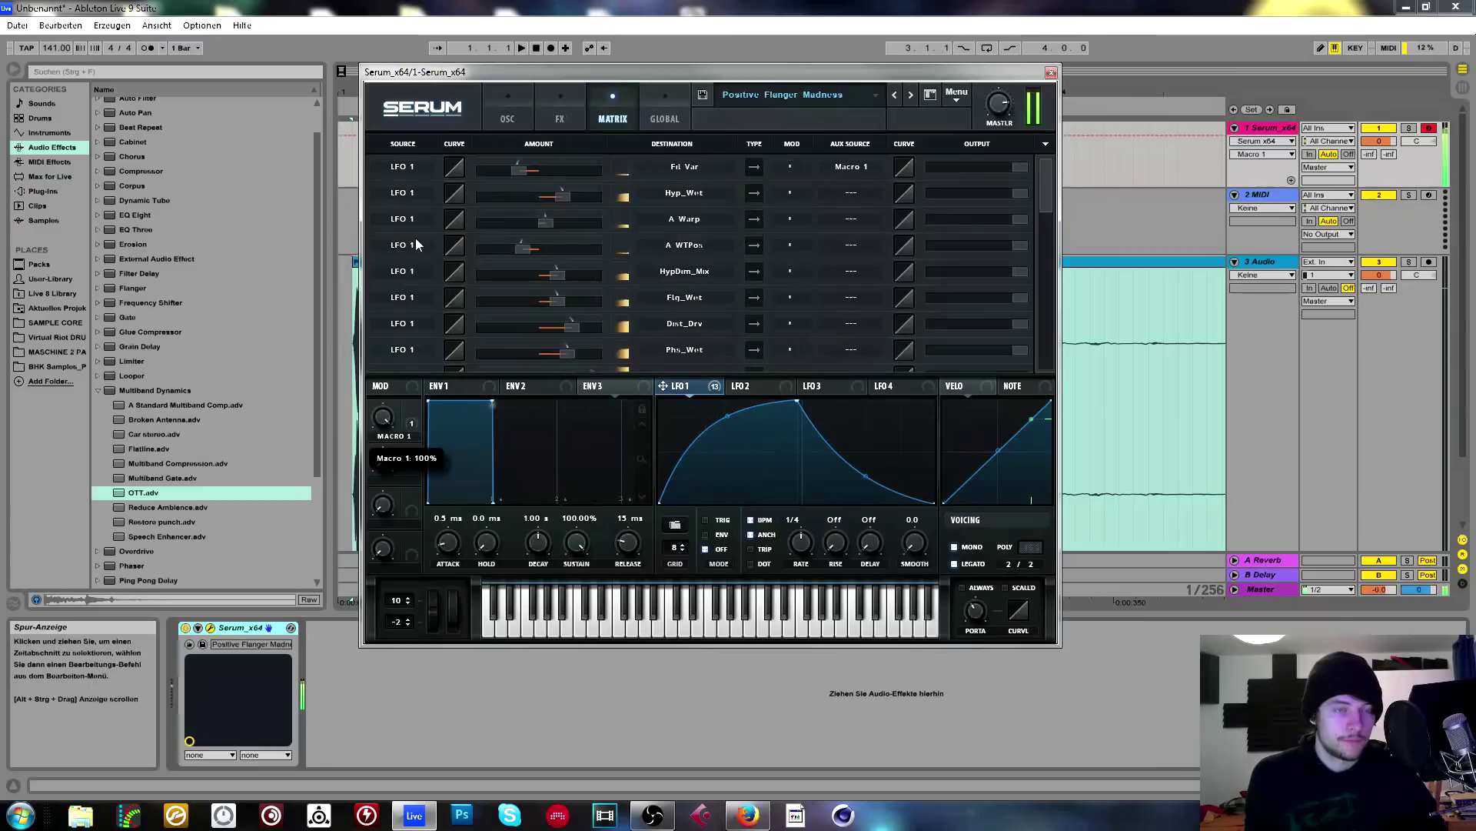
Assign Macro 1 to the filter cutoff in the oscillator view and turn Macro 1 to 14%.
left_click(508, 115)
left_click_drag(504, 378, 951, 301)
left_click_drag(382, 419, 389, 391)
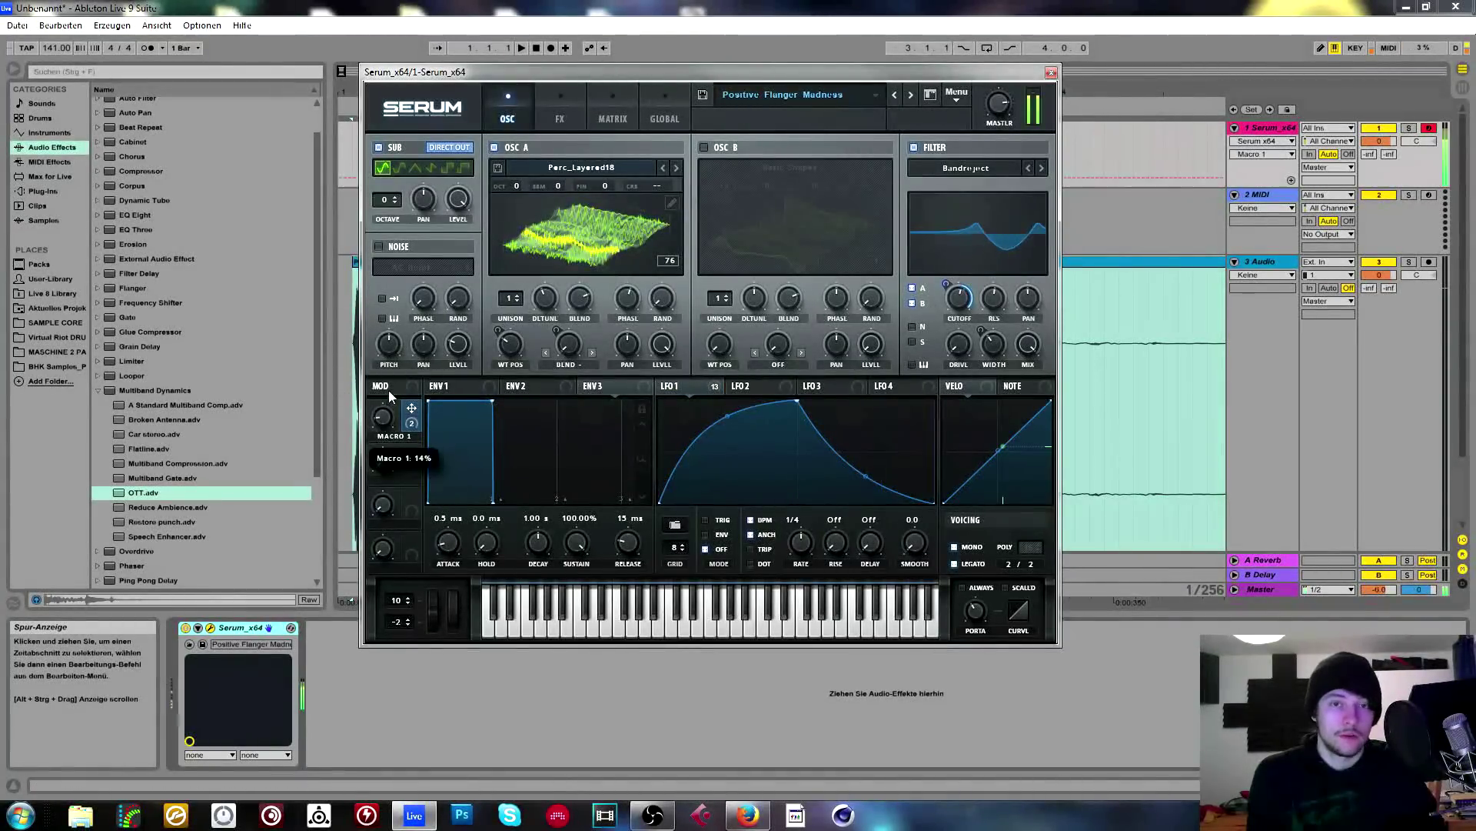
Review the modulation options of Macro 1 and the filter cutoff, and remove all Macro 1 destinations.
right_click(411, 409)
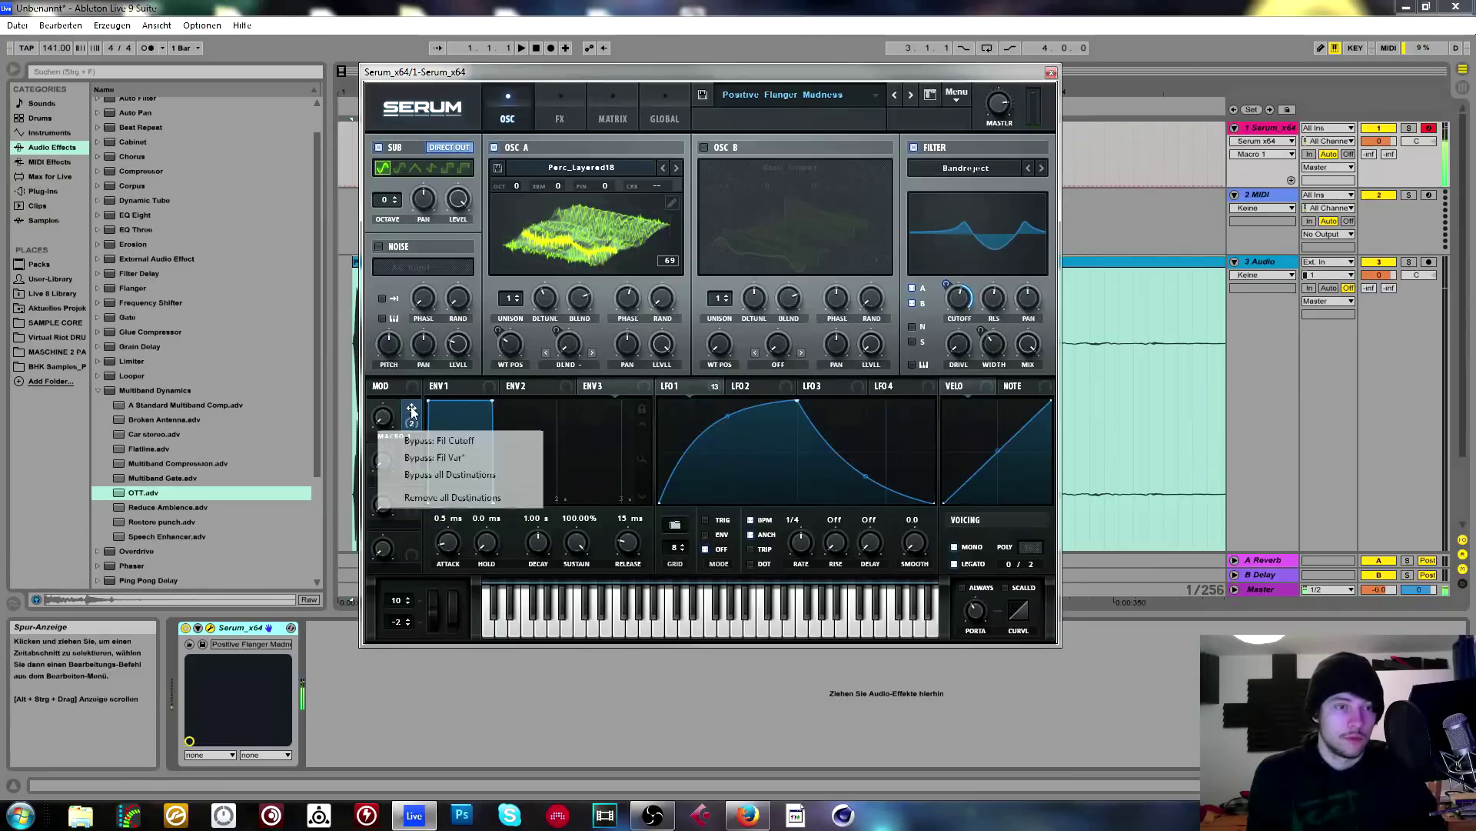
right_click(412, 415)
left_click(408, 409)
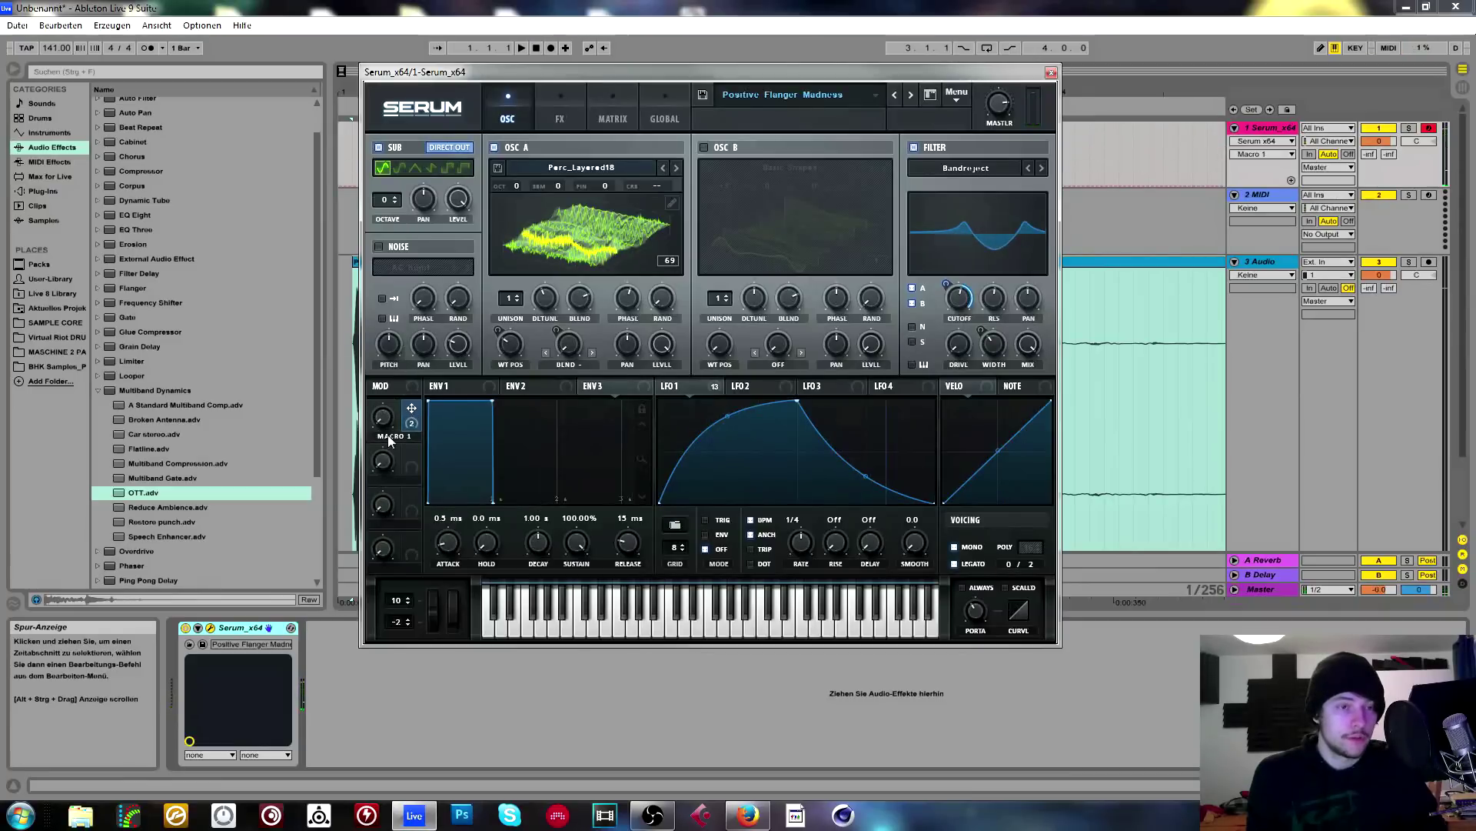
right_click(951, 308)
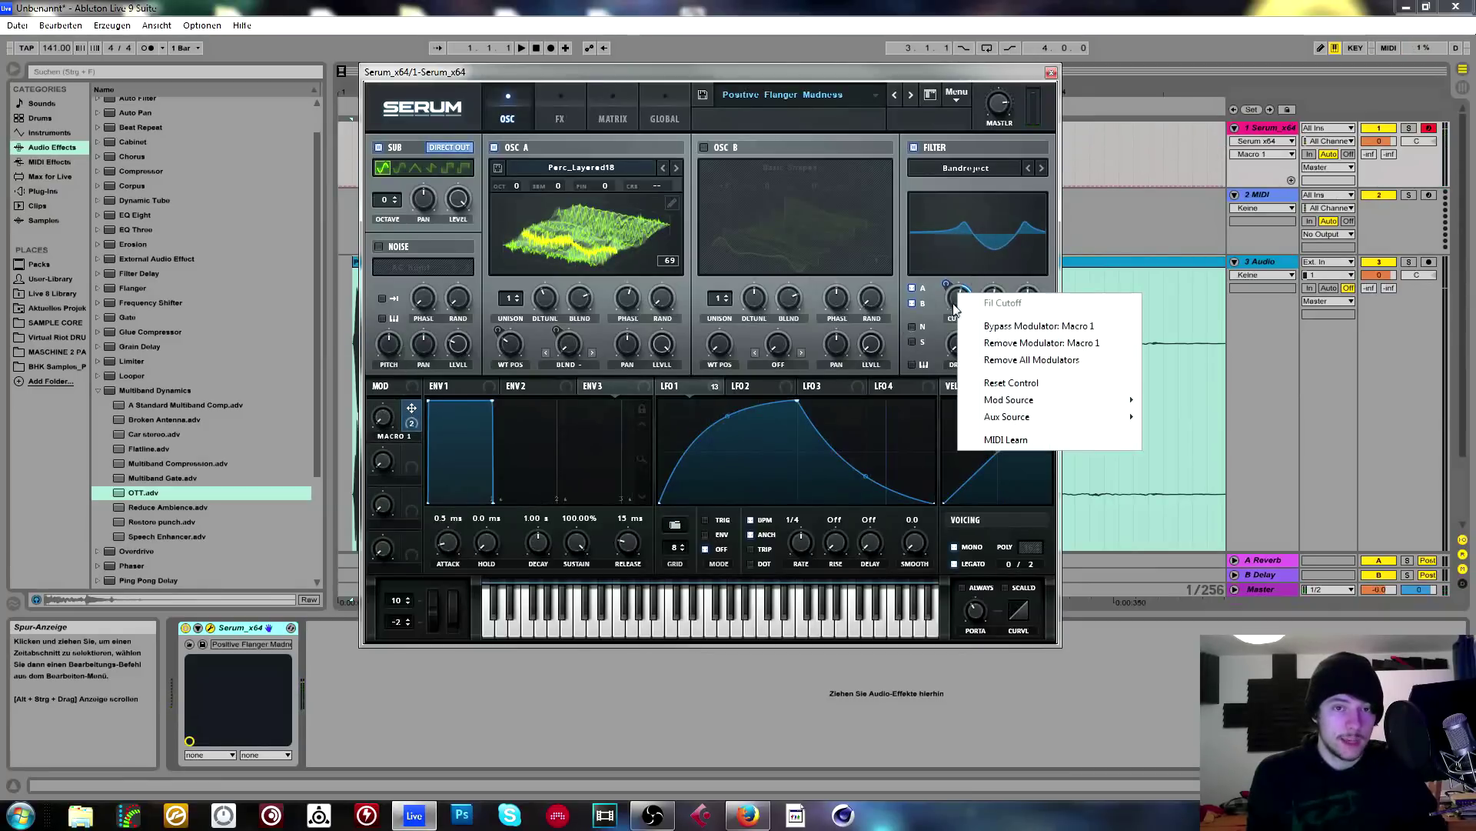
left_click(413, 420)
right_click(413, 420)
left_click(411, 421)
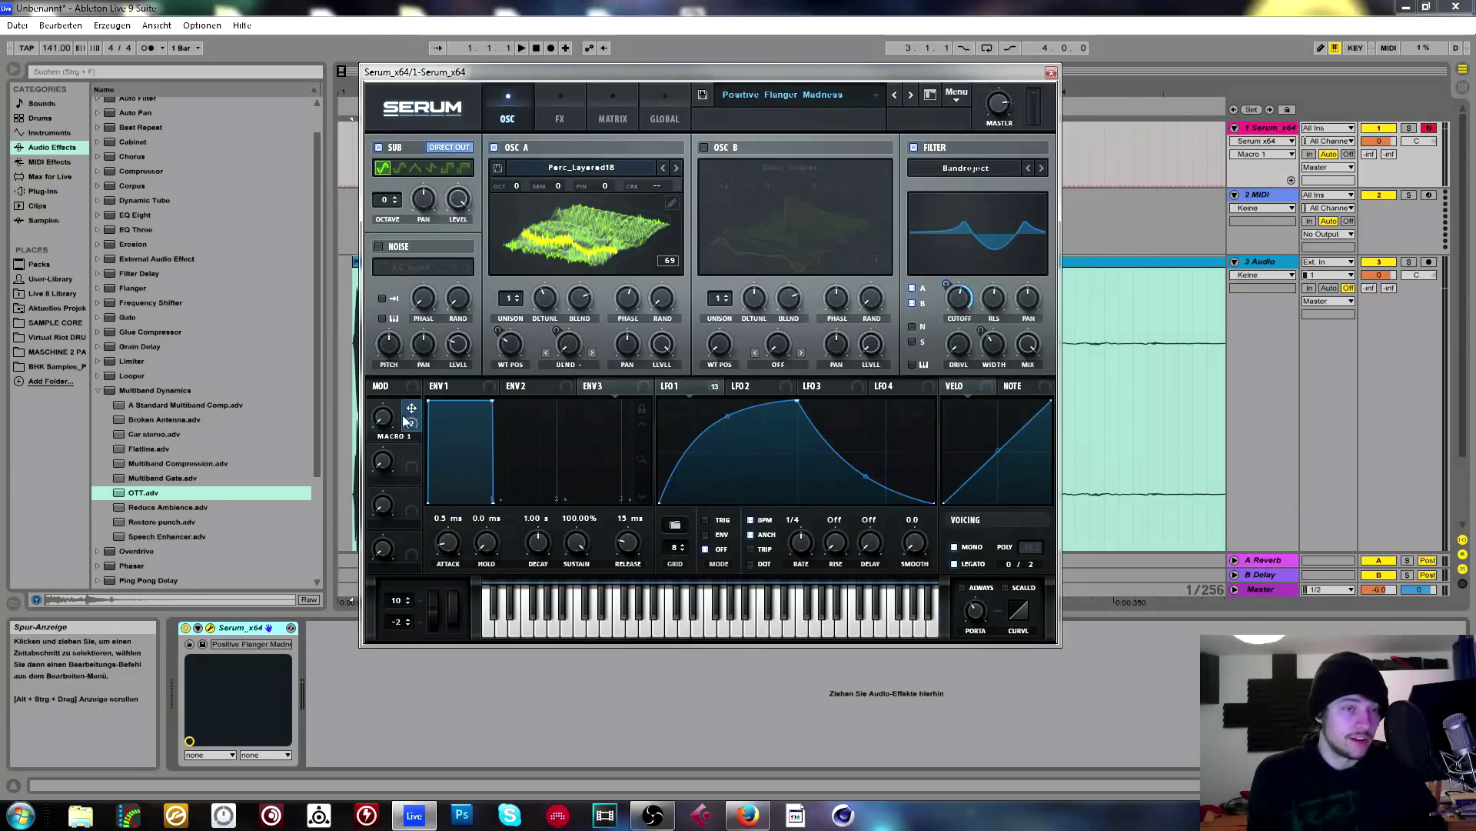
right_click(411, 423)
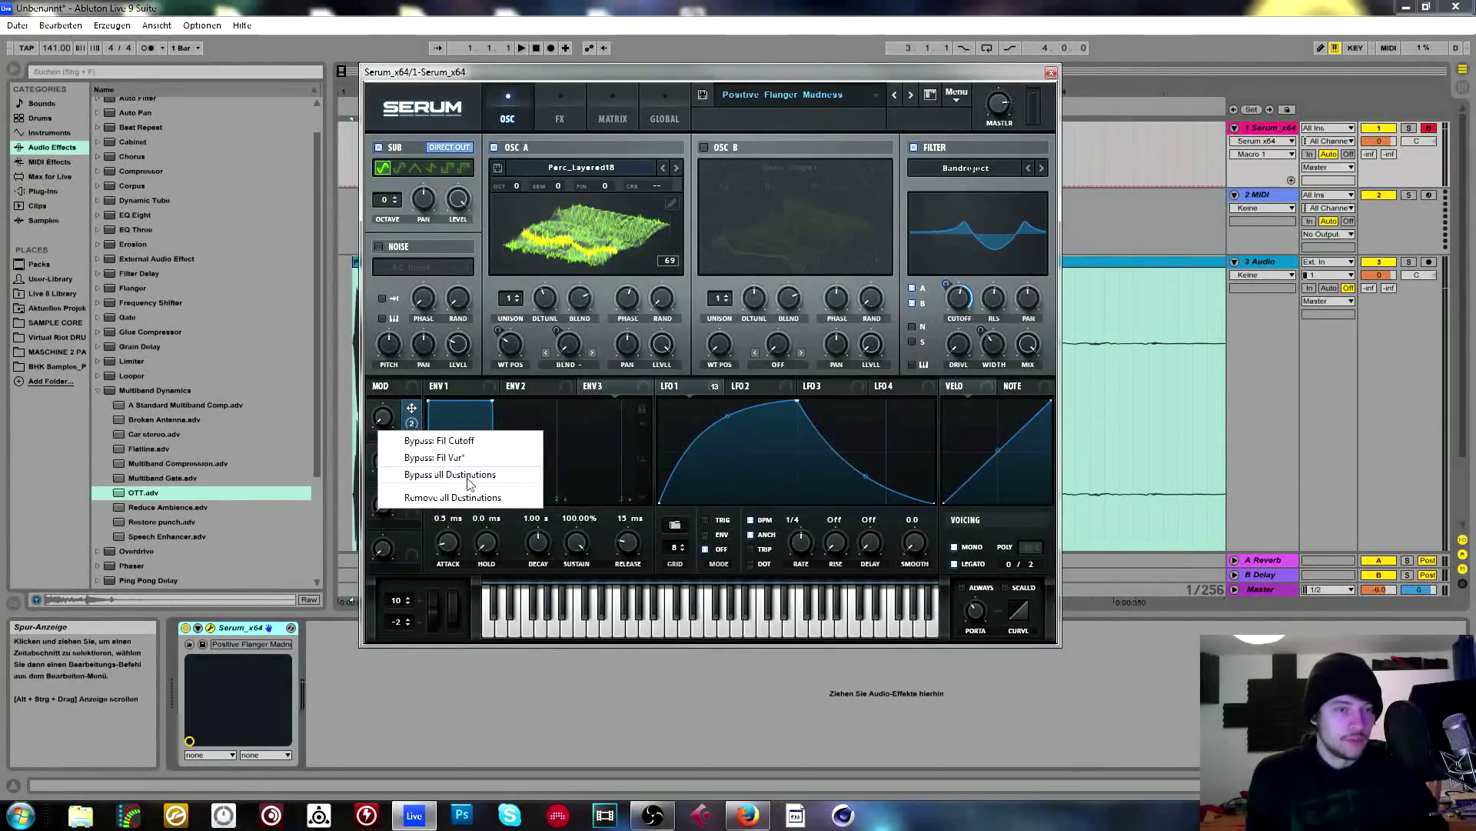
left_click(453, 497)
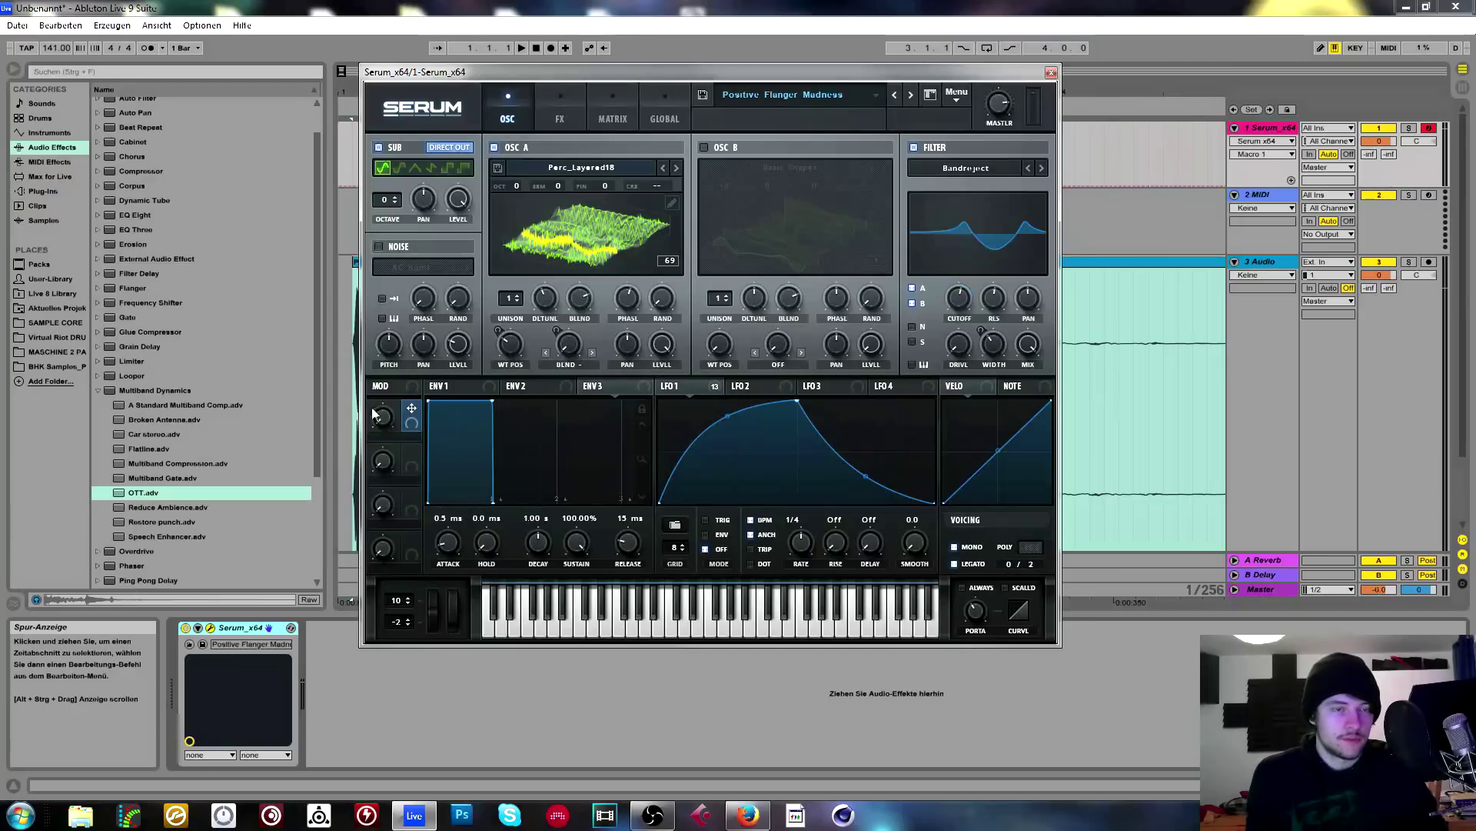
Return to the modulation matrix and sweep the Fil Var row's output amount again, ending at full.
left_click(565, 112)
left_click(615, 111)
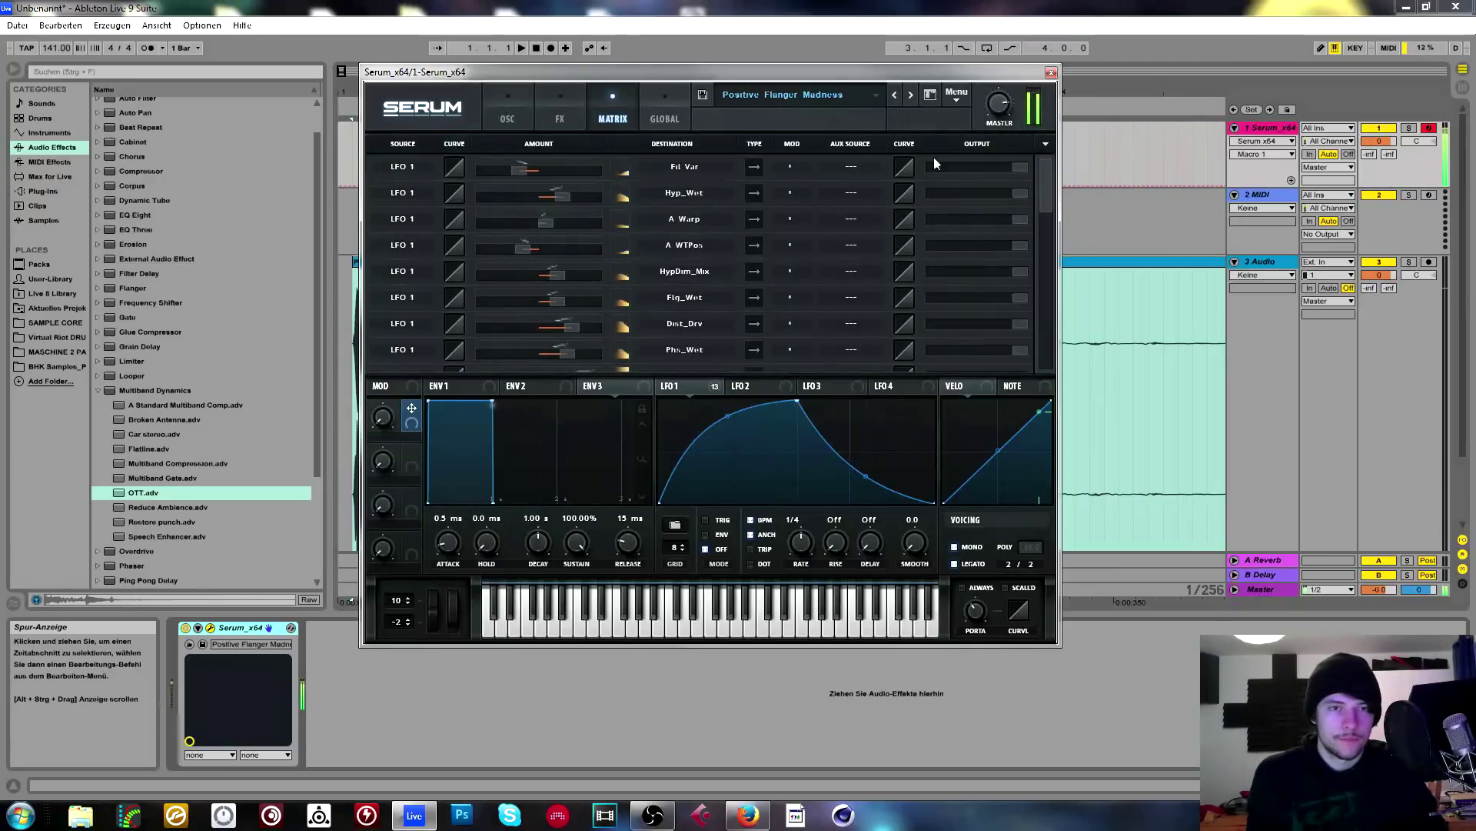
left_click_drag(1022, 164, 932, 160)
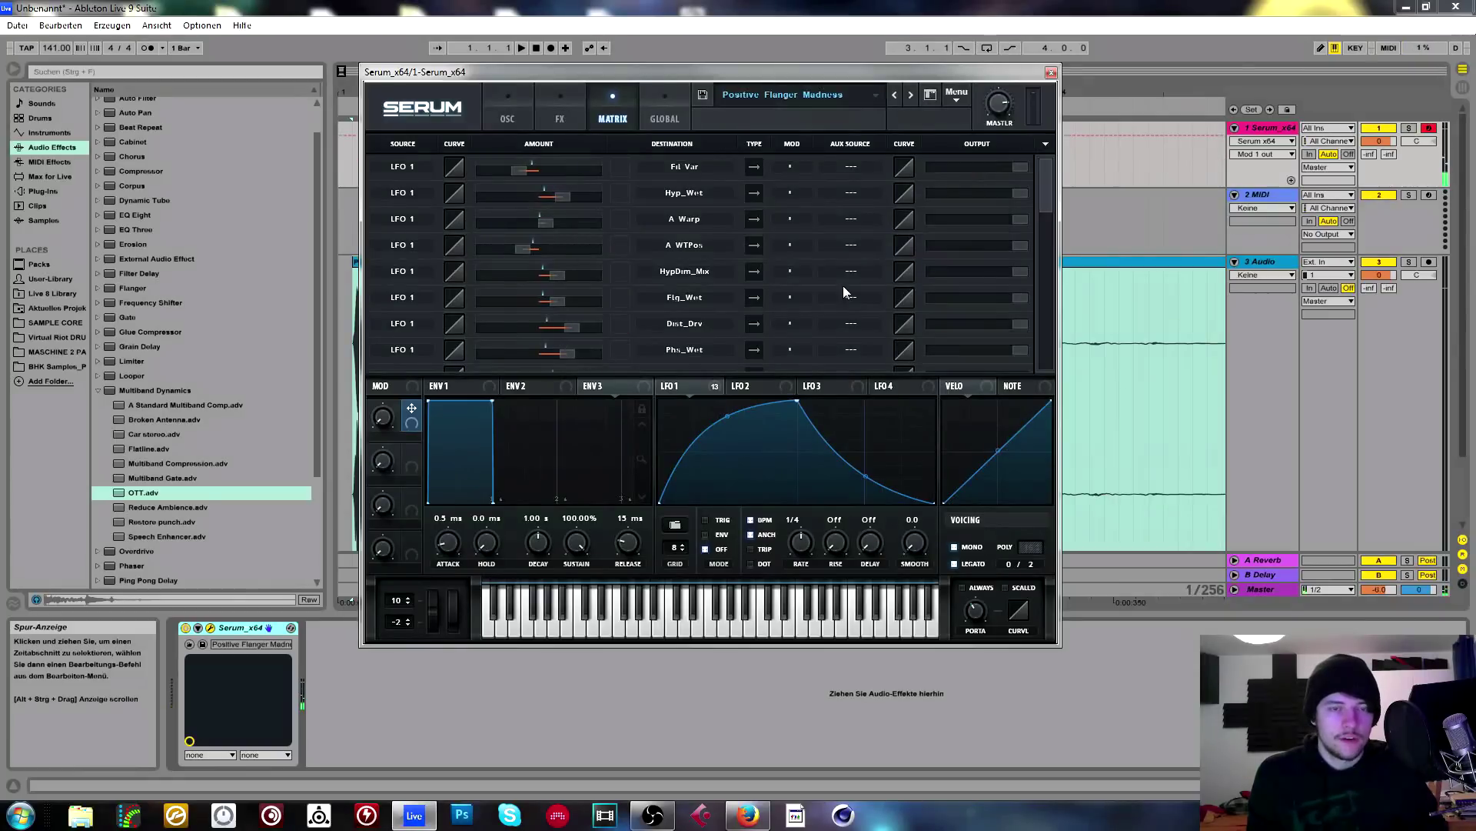
Set LFO 2 as the aux source of the LFO 1 to Fil Var row and set the LFO 2 rate to 1/2.
left_click(775, 388)
left_click(826, 175)
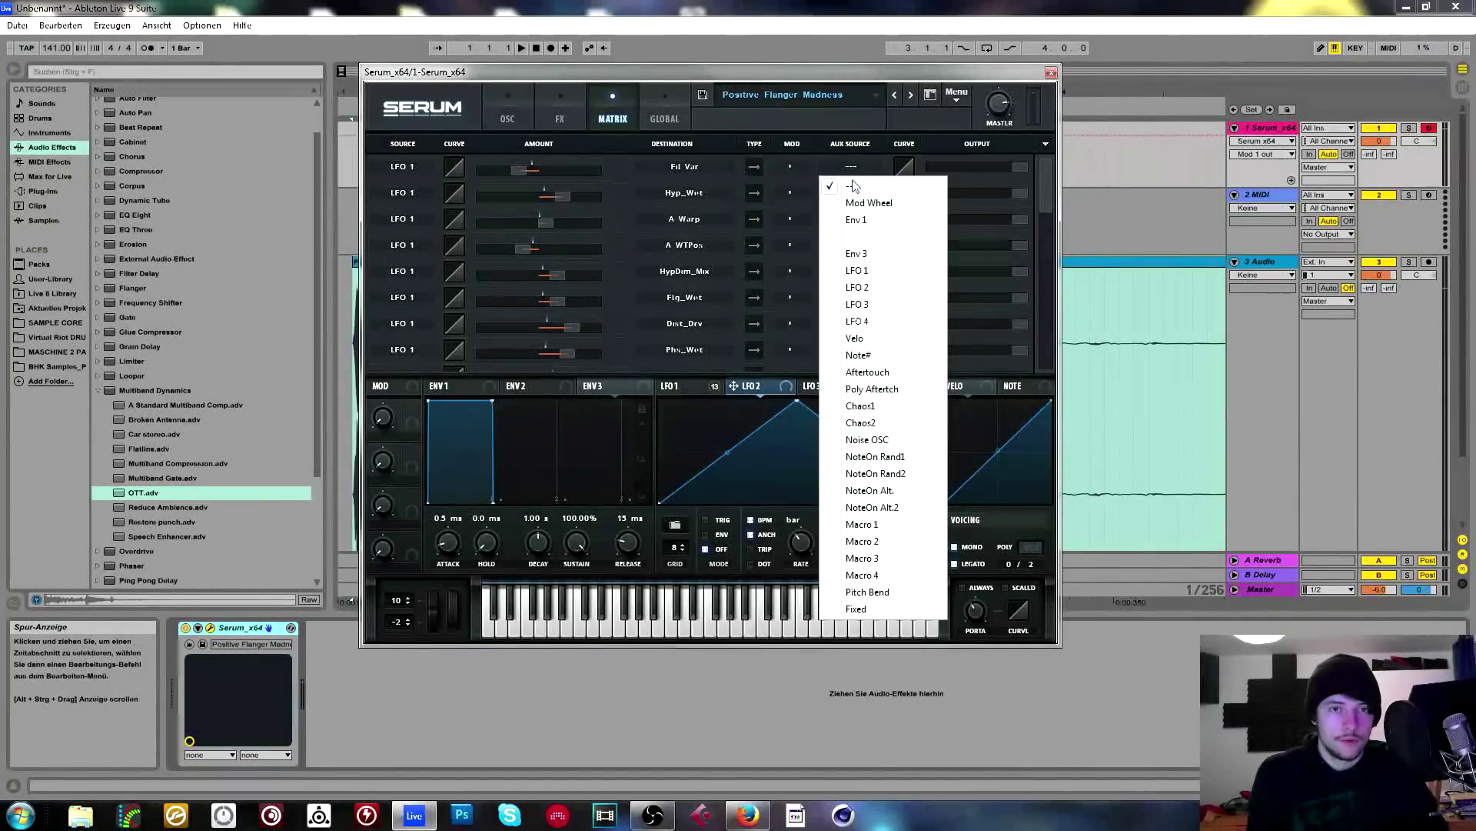
left_click(886, 289)
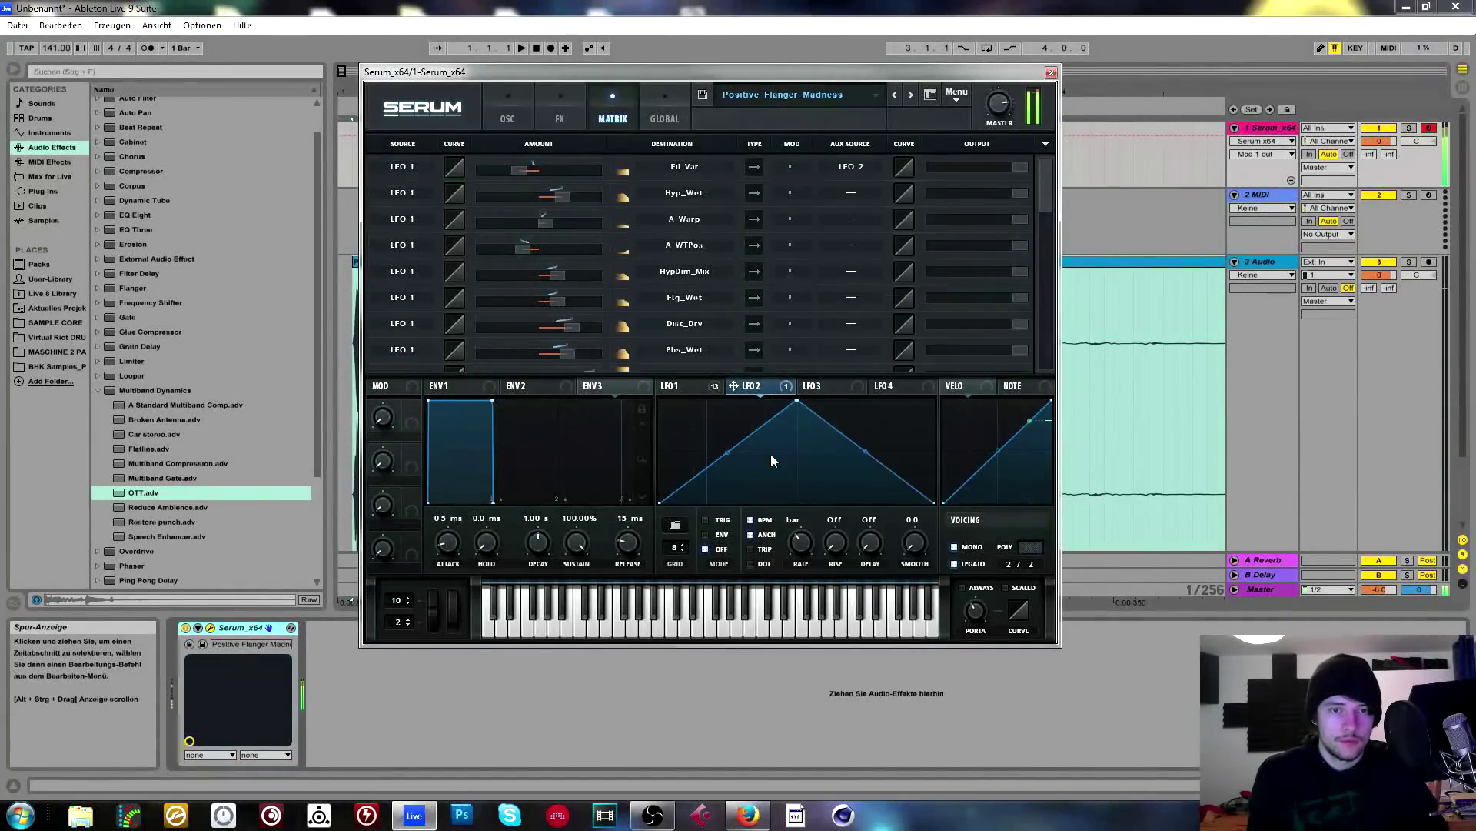
left_click_drag(807, 546, 813, 541)
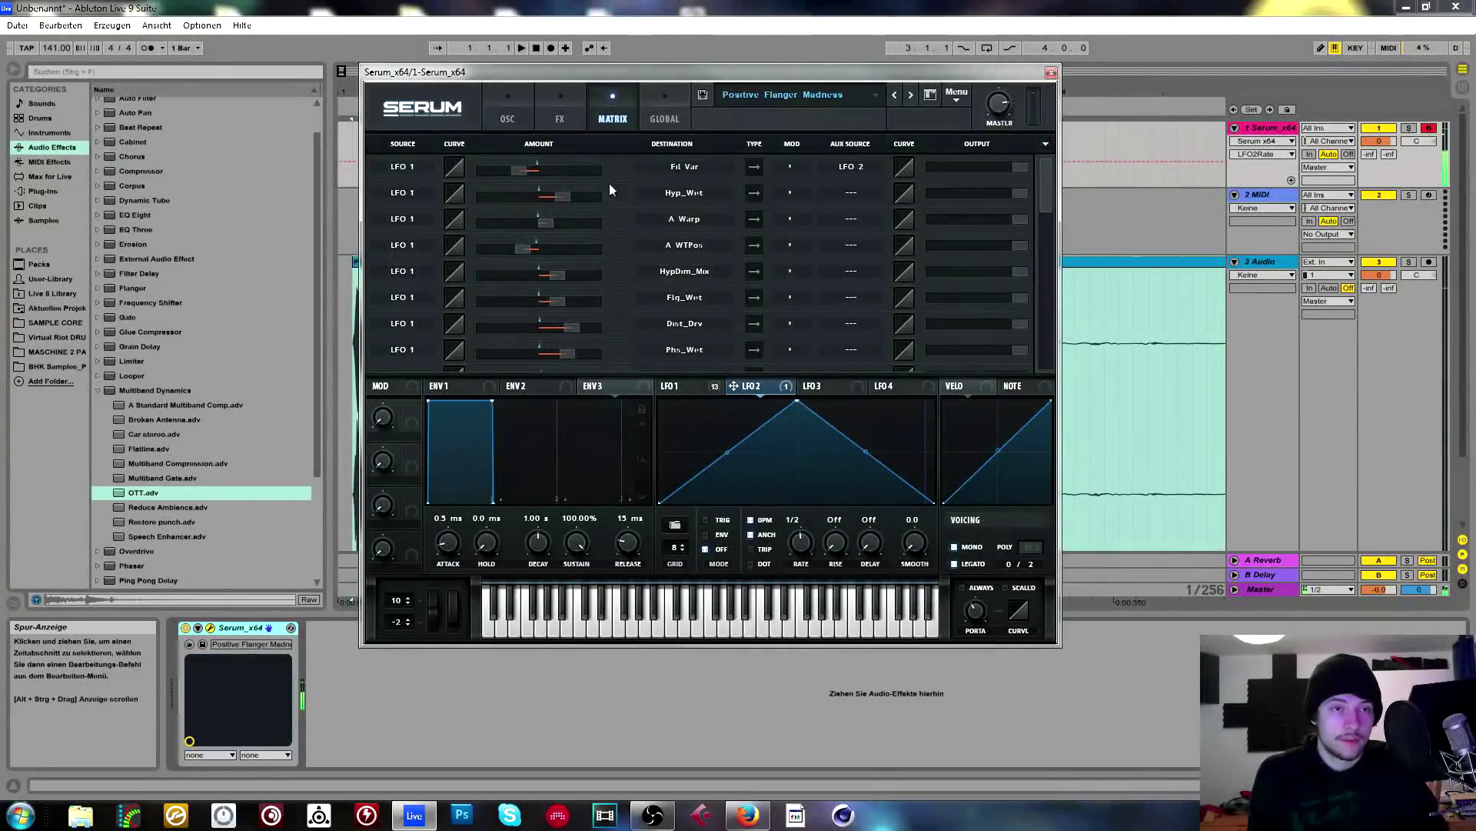
Reshape the LFO 2 curve in the oscillator view to hold full level until about mid-cycle and drop sharply to zero.
left_click(512, 111)
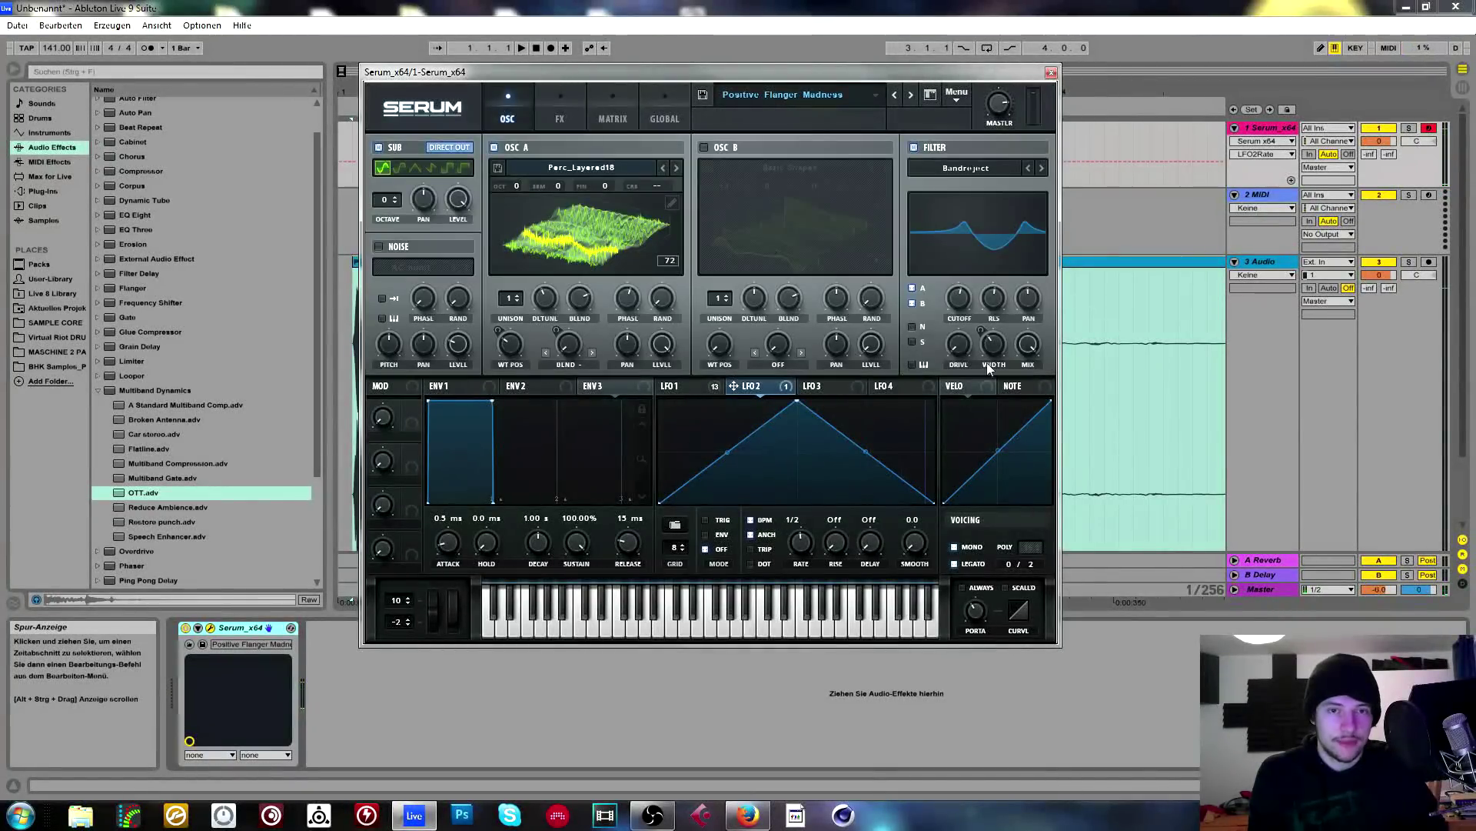
left_click_drag(797, 401, 795, 439)
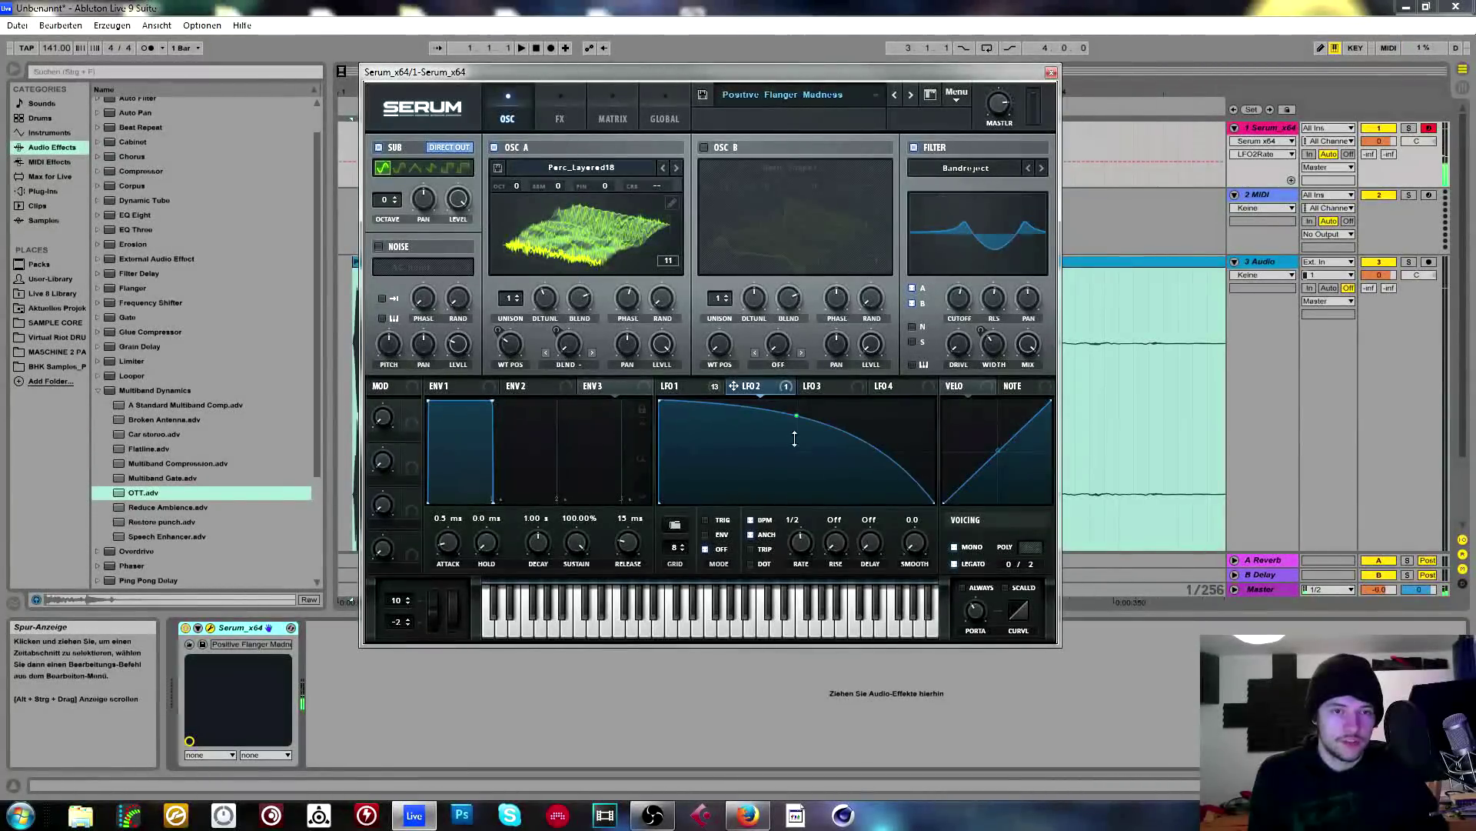
left_click_drag(658, 401, 805, 391)
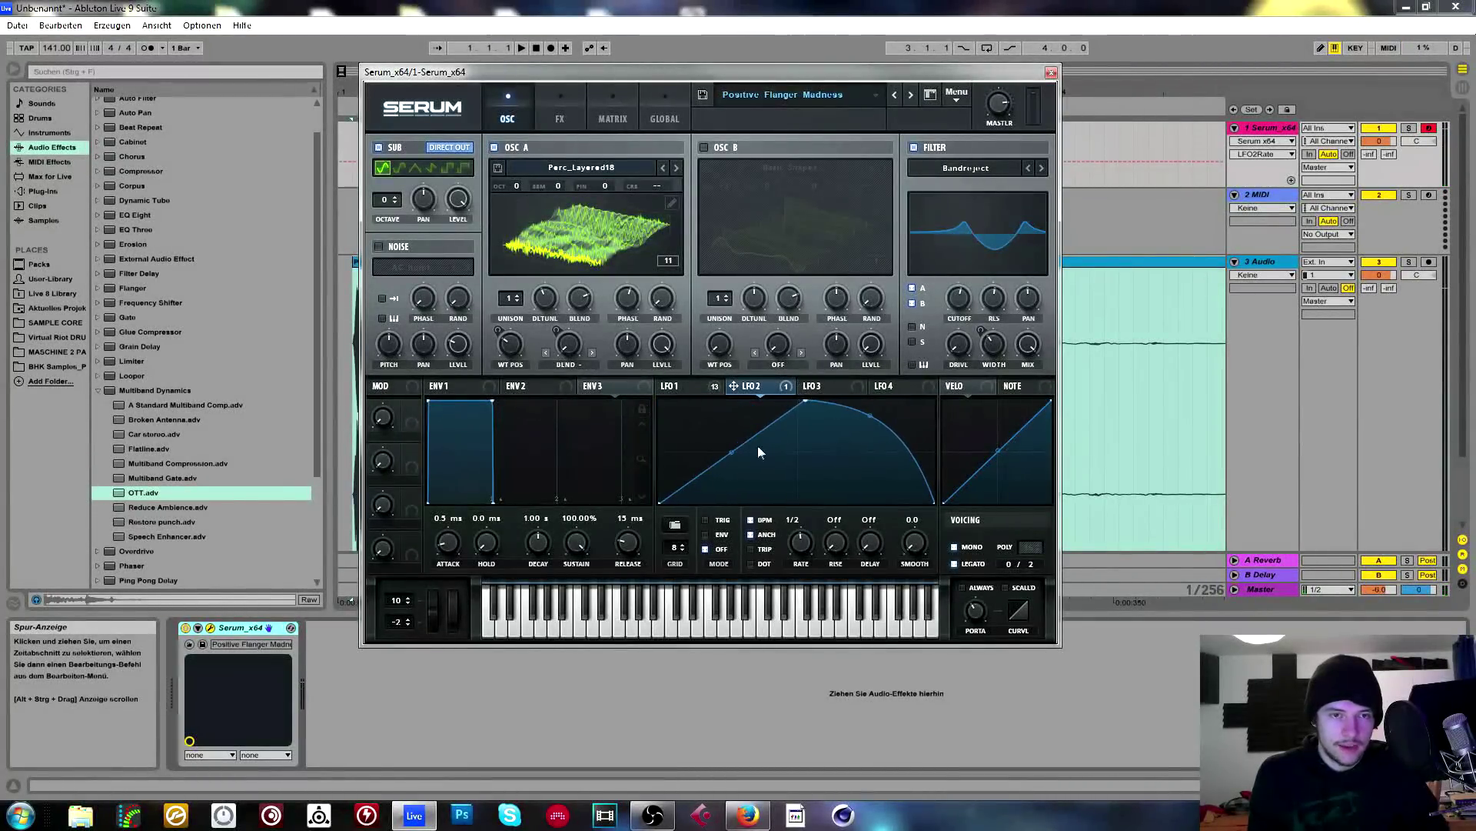
left_click_drag(731, 451, 739, 427)
left_click_drag(875, 420, 836, 543)
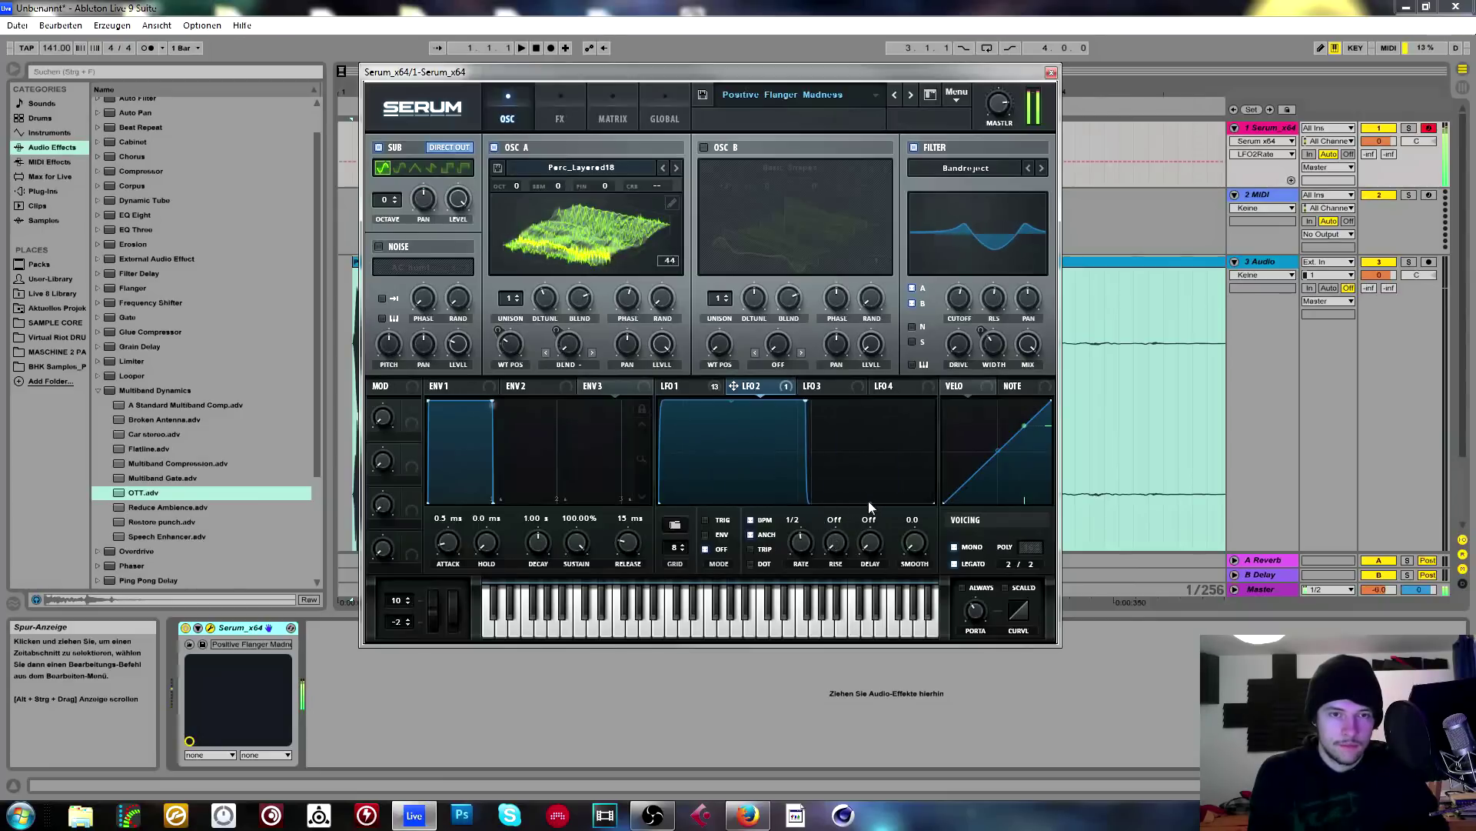
Raise the second half of the LFO 2 curve to a flat line at about half level.
left_click_drag(869, 501, 792, 446)
left_click_drag(870, 501, 800, 455)
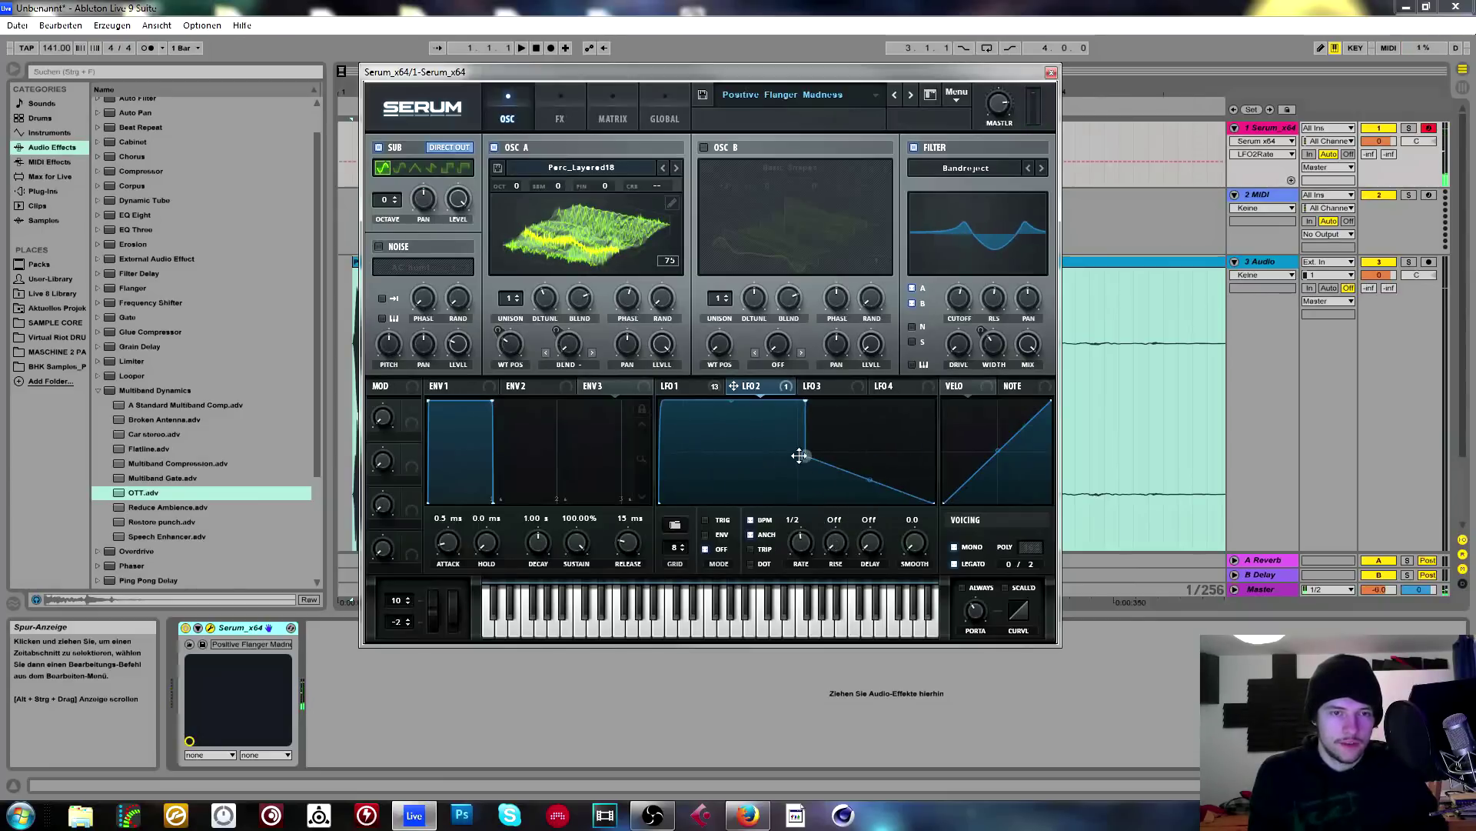
double_click(900, 459)
left_click_drag(900, 460, 962, 454)
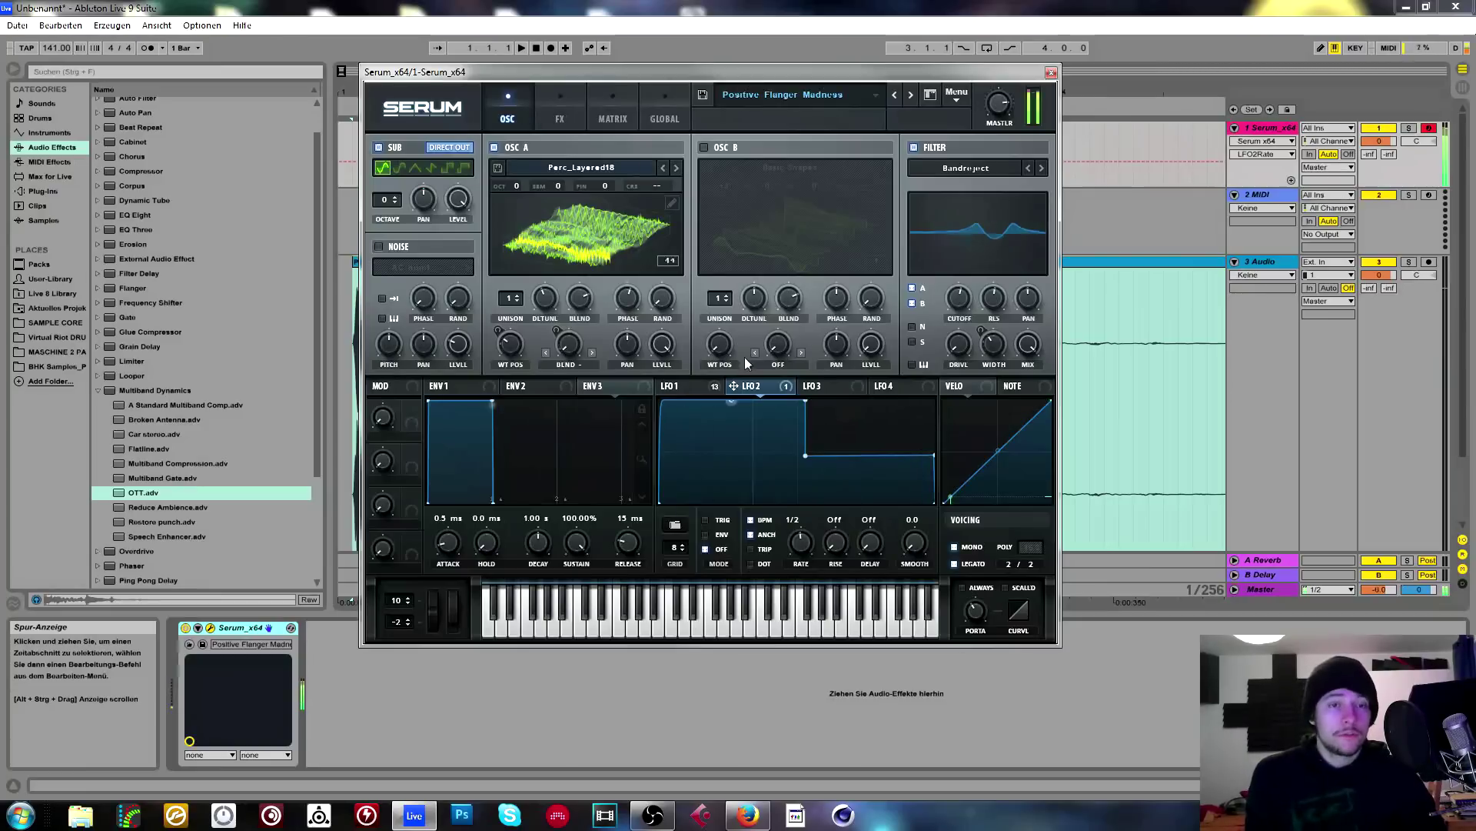
Switch between LFO 1 and LFO 2 and set both to Env mode.
left_click(675, 385)
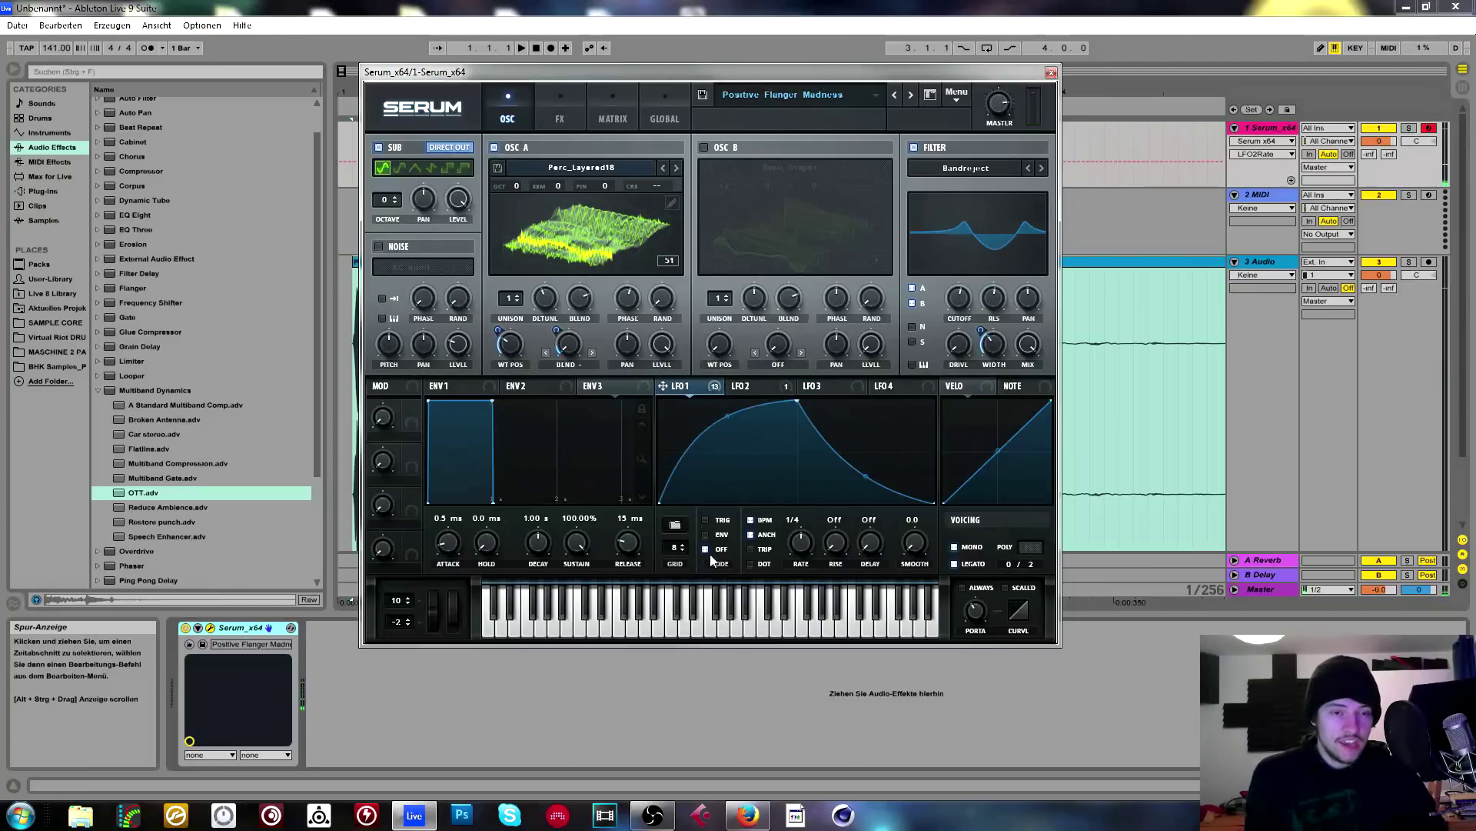
mouse_move(720, 555)
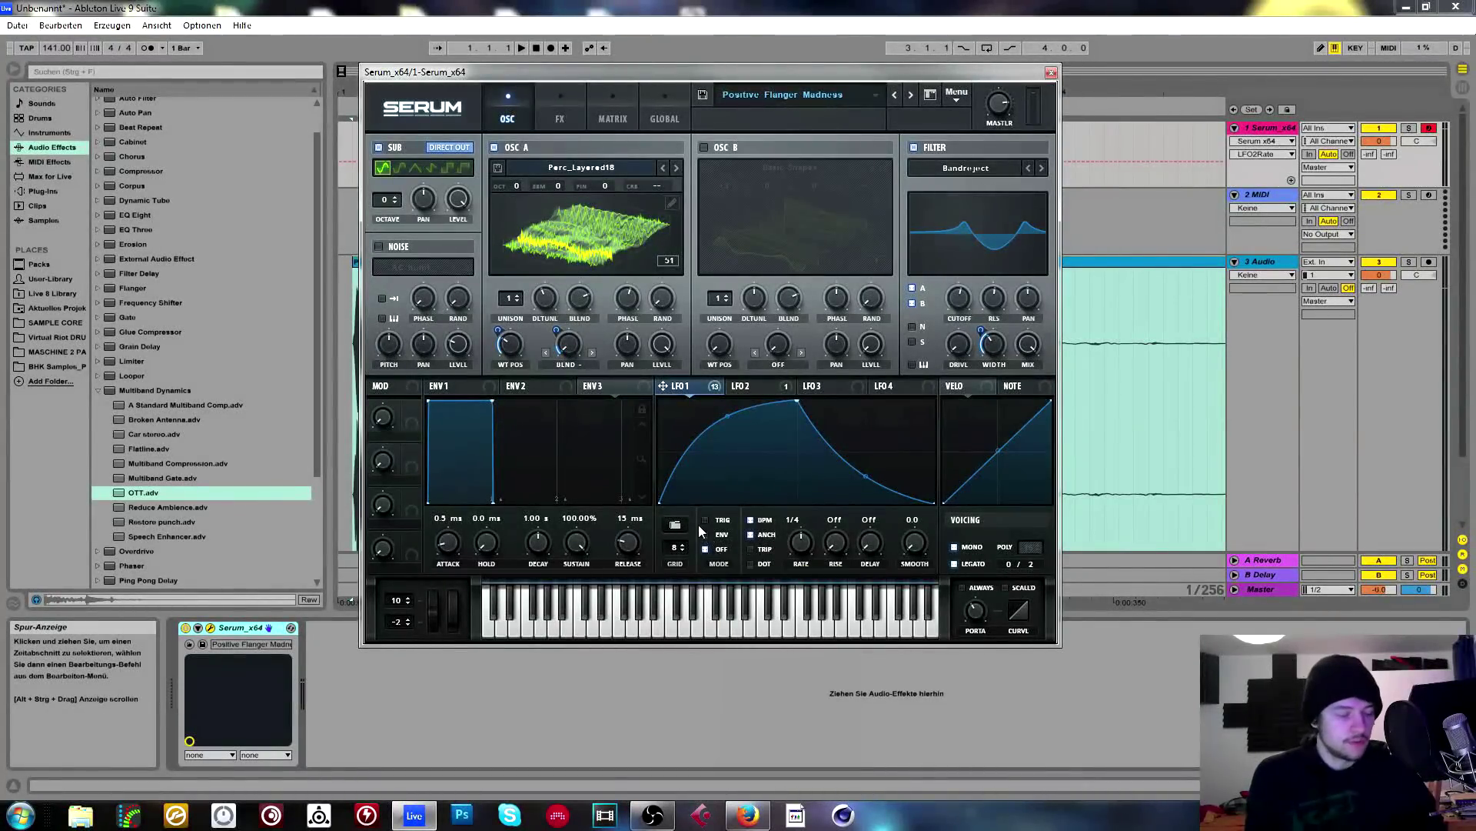
left_click(752, 385)
left_click(680, 386)
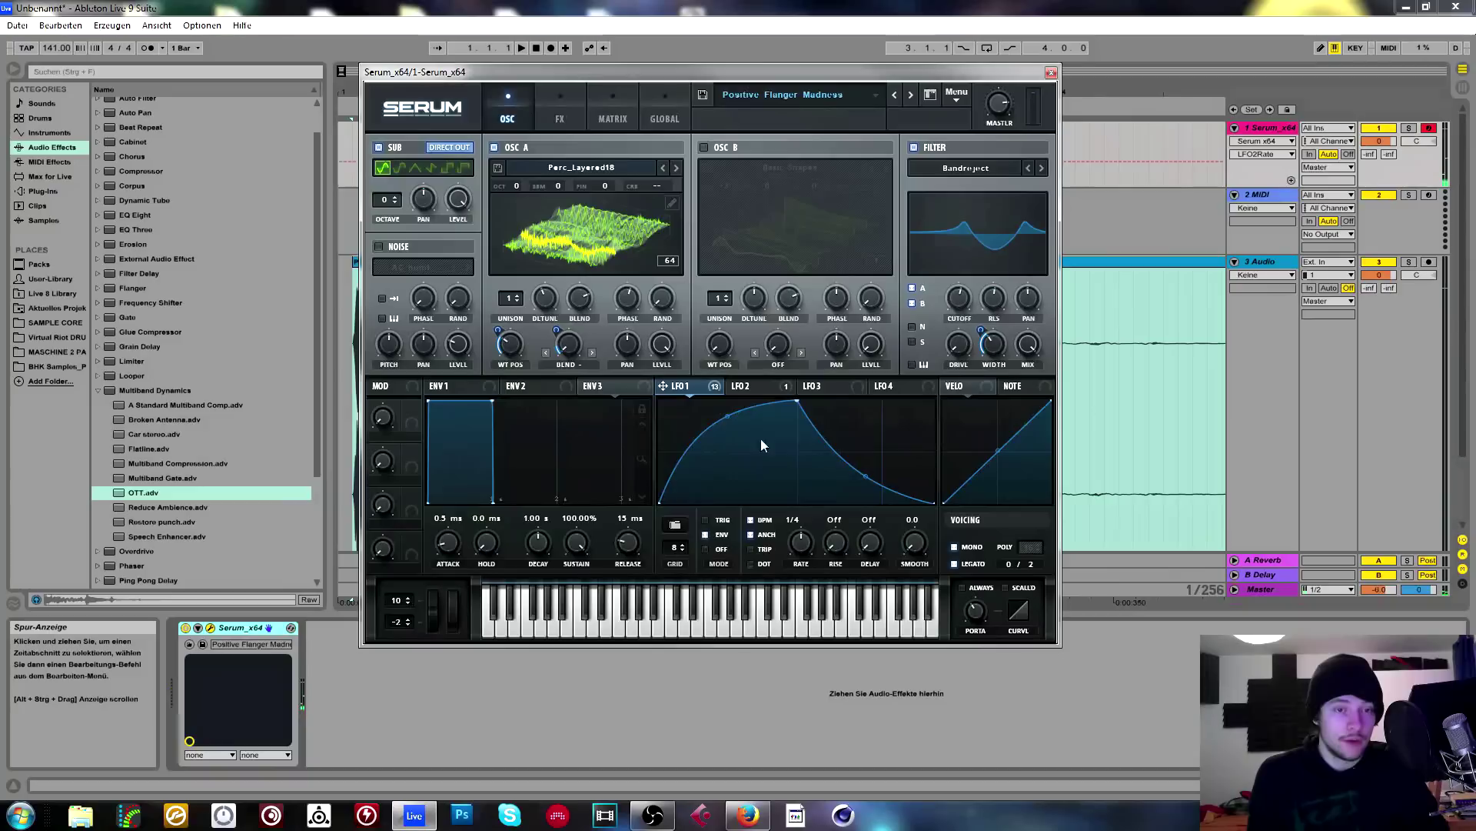
left_click(751, 386)
left_click(680, 386)
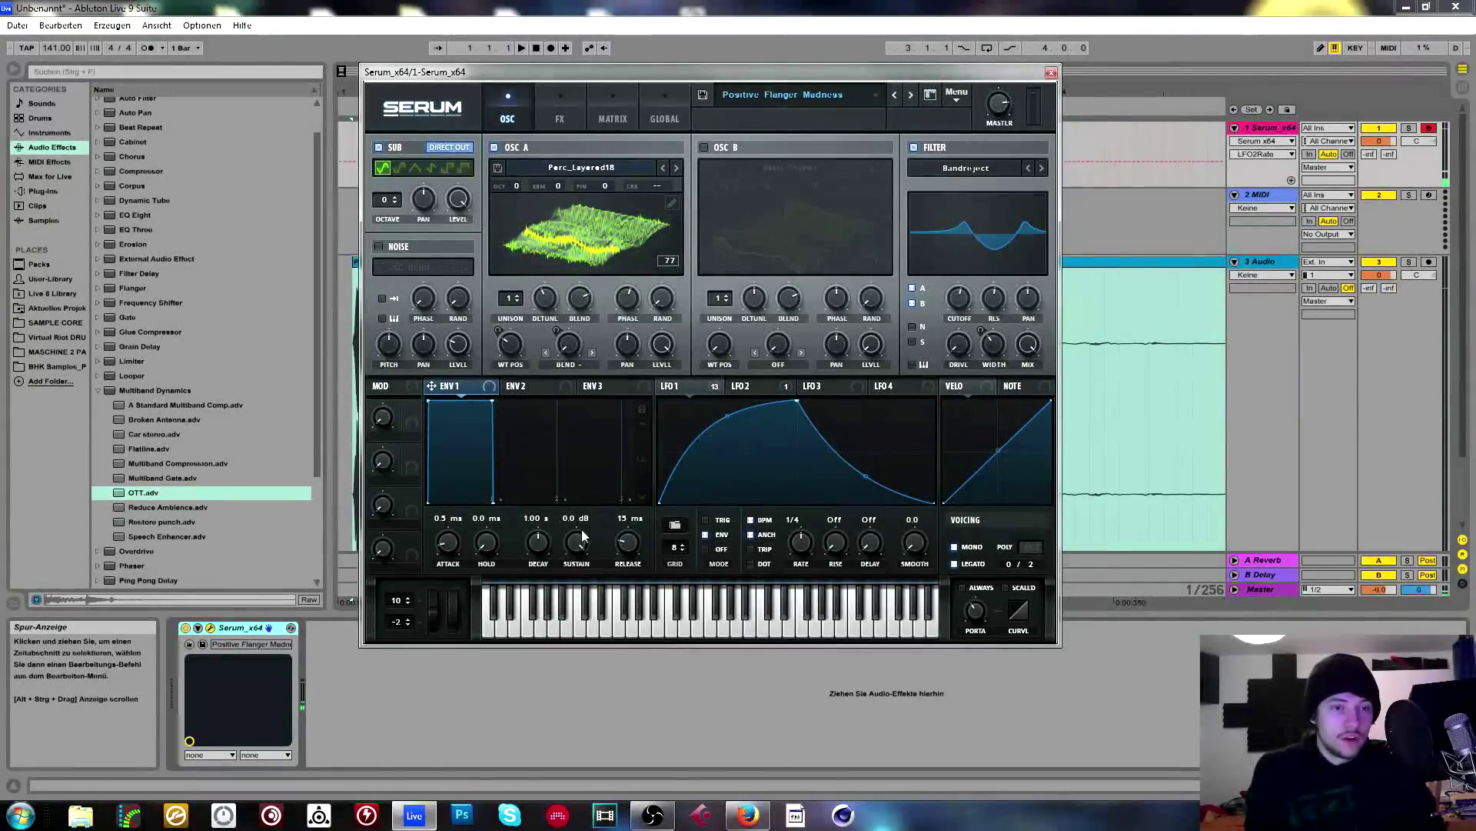
Set envelope 1 to 381 ms hold, 40 ms decay and 0.0 dB sustain, and set LFO 1 to Trig mode.
left_click_drag(582, 534, 580, 669)
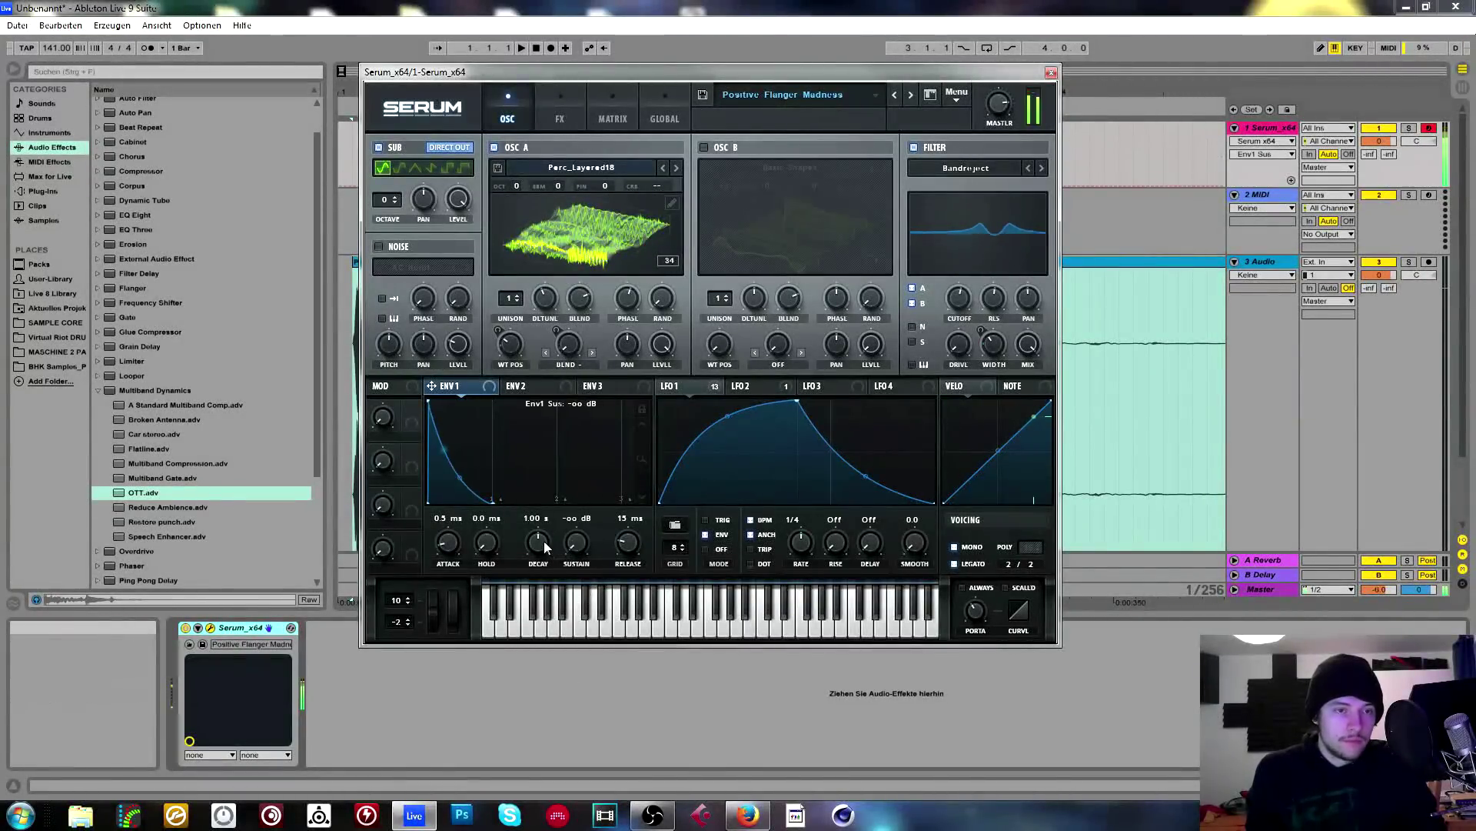
left_click_drag(578, 549, 580, 500)
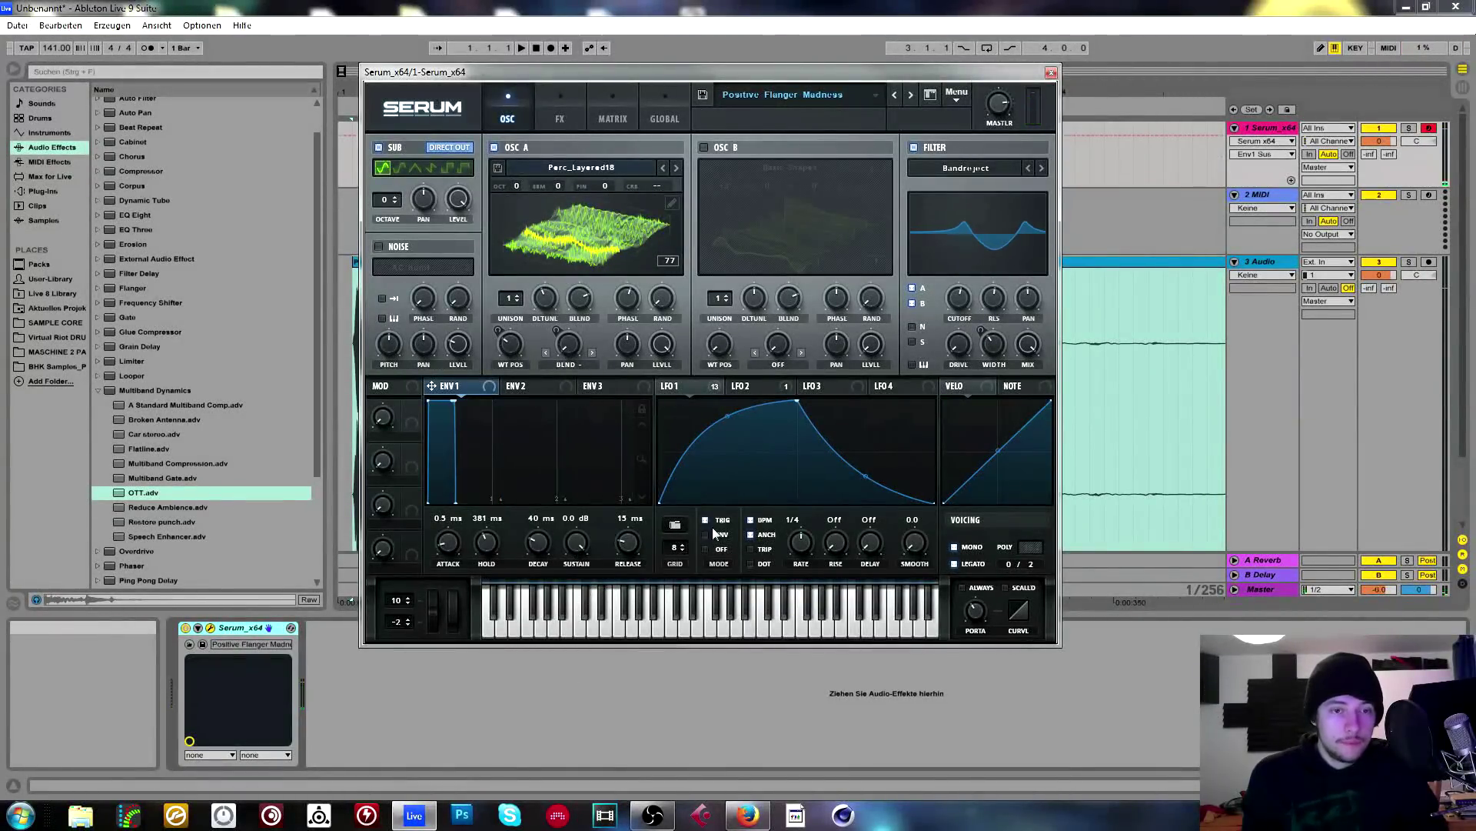
Check LFO 2, try LFO 1 rates such as 1/16 and 1/8 triplet with triplet and dotted timing enabled, and return the rate to 1/4.
left_click(743, 386)
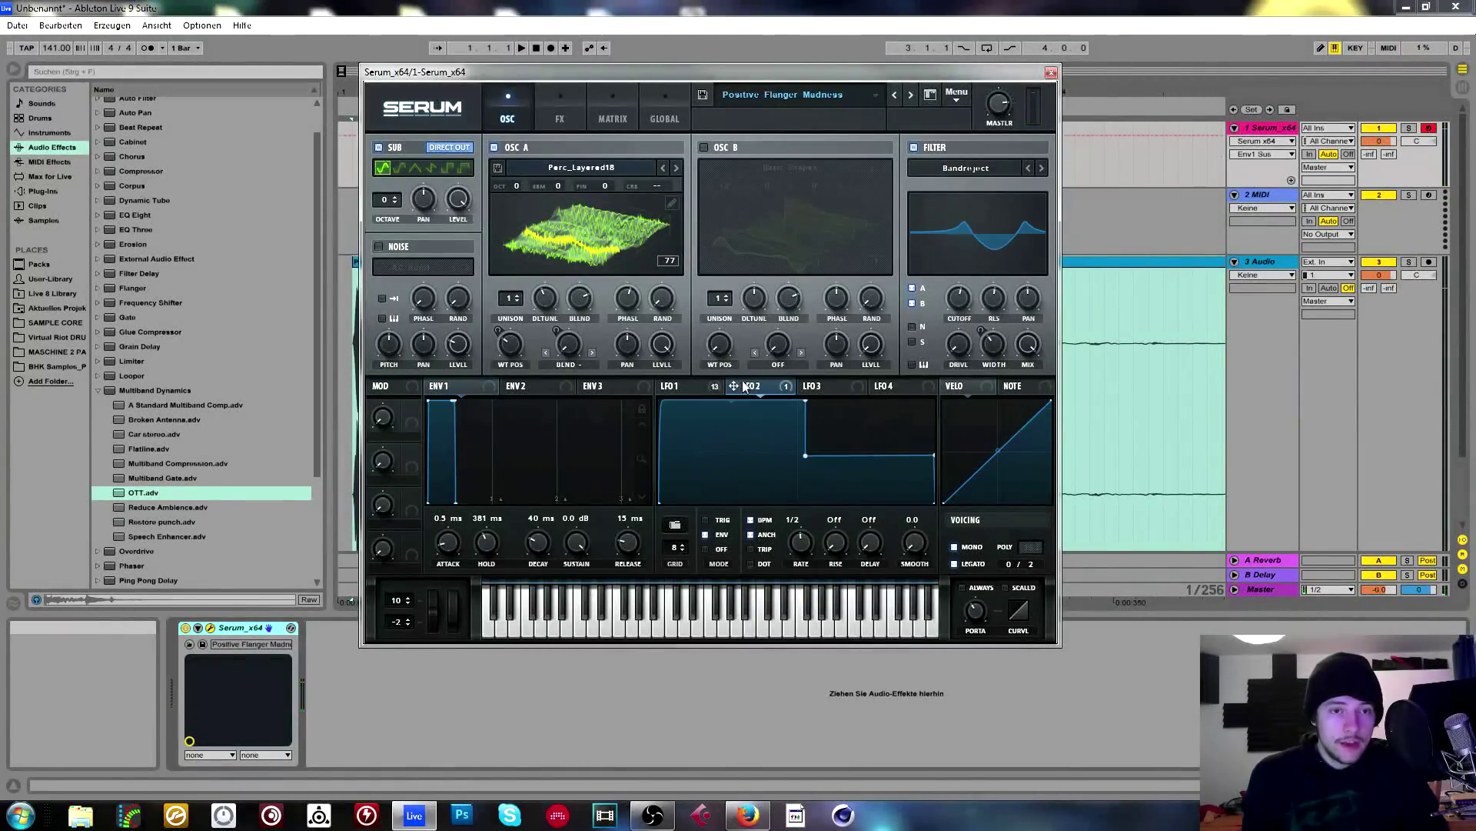
left_click(677, 386)
left_click(801, 543)
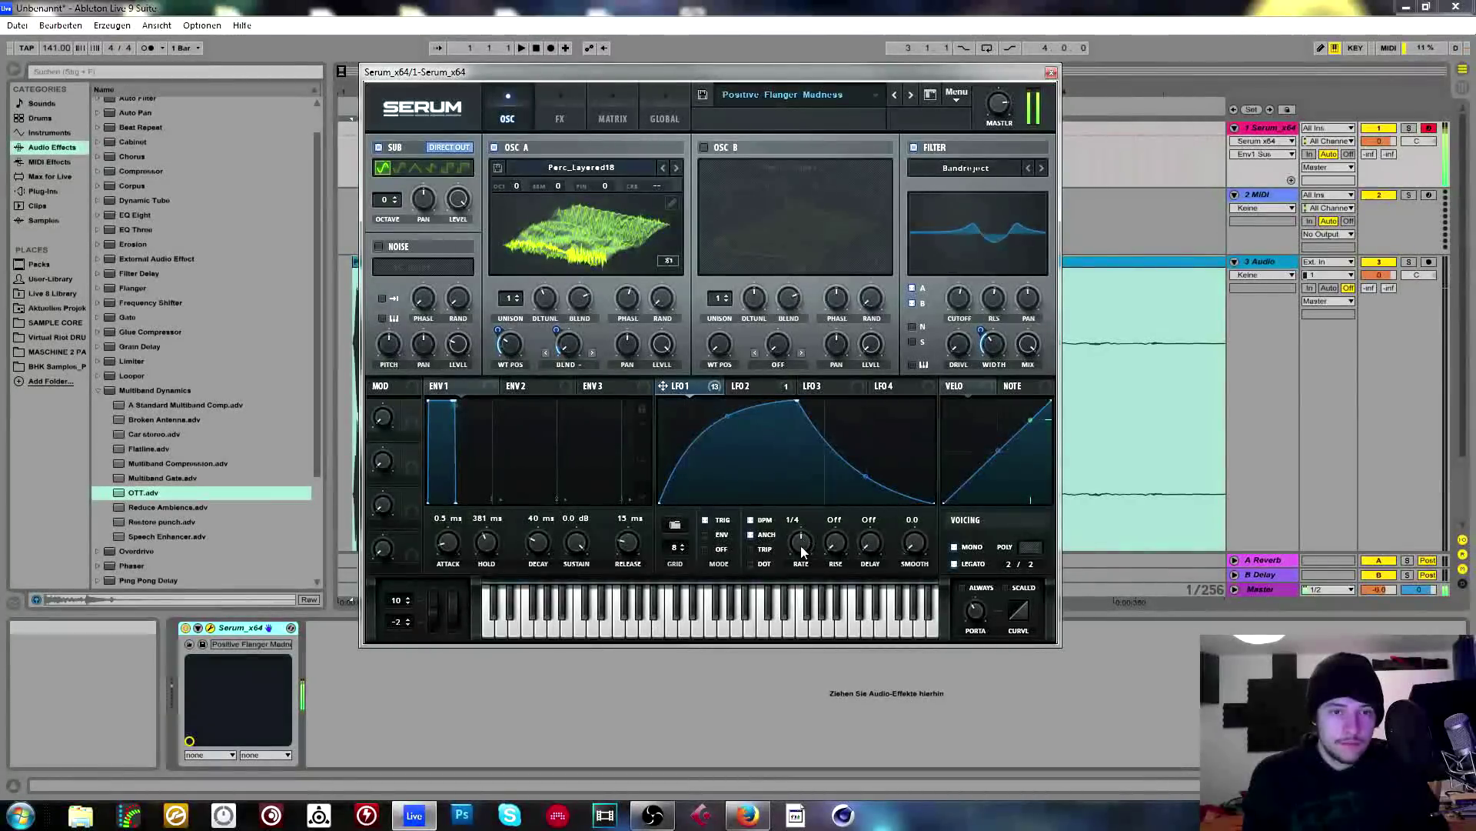
mouse_move(801, 543)
left_mouse_down()
mouse_move(803, 520)
mouse_move(801, 536)
left_mouse_up()
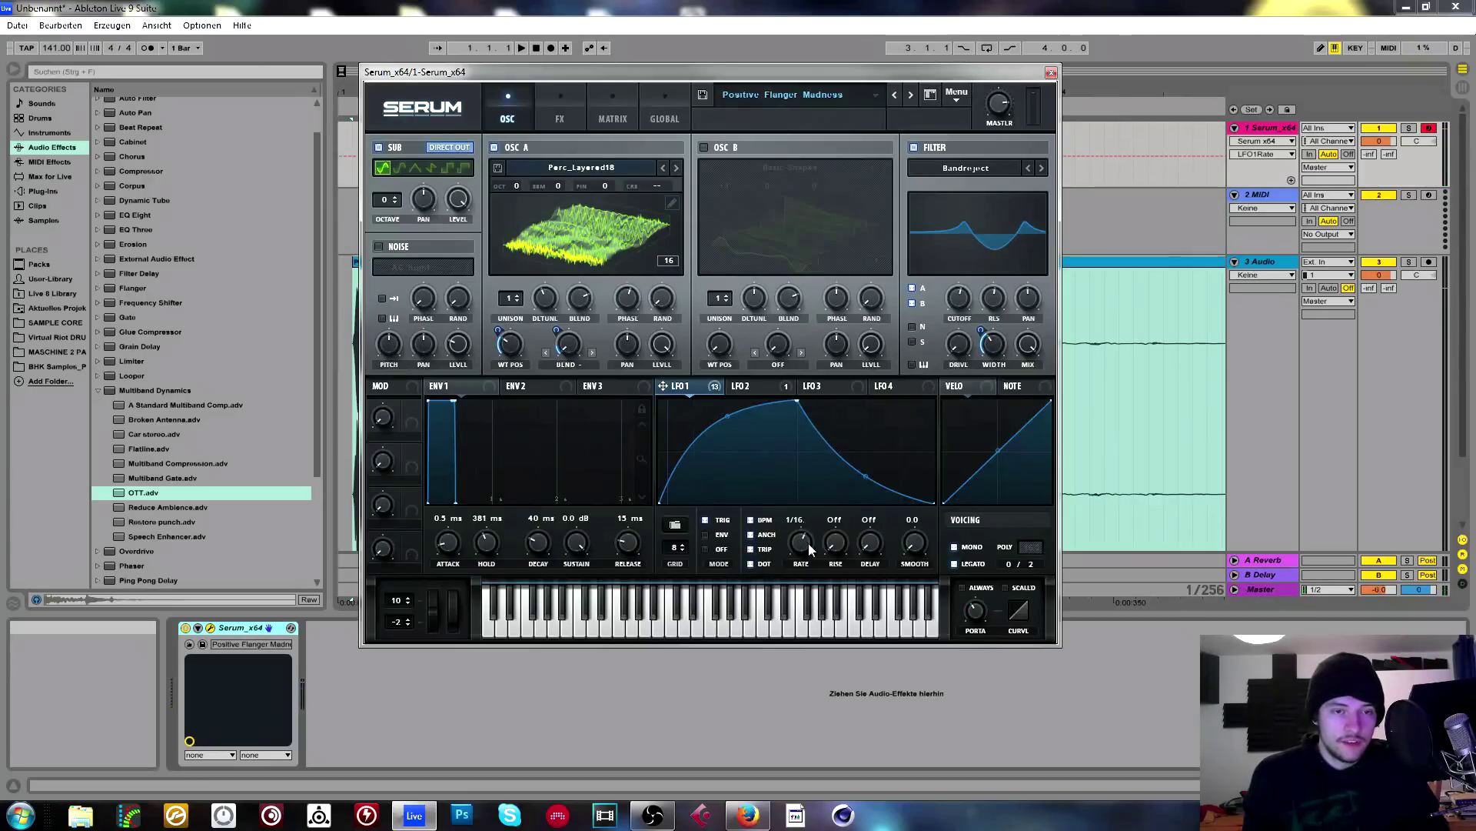
left_click_drag(799, 549, 801, 557)
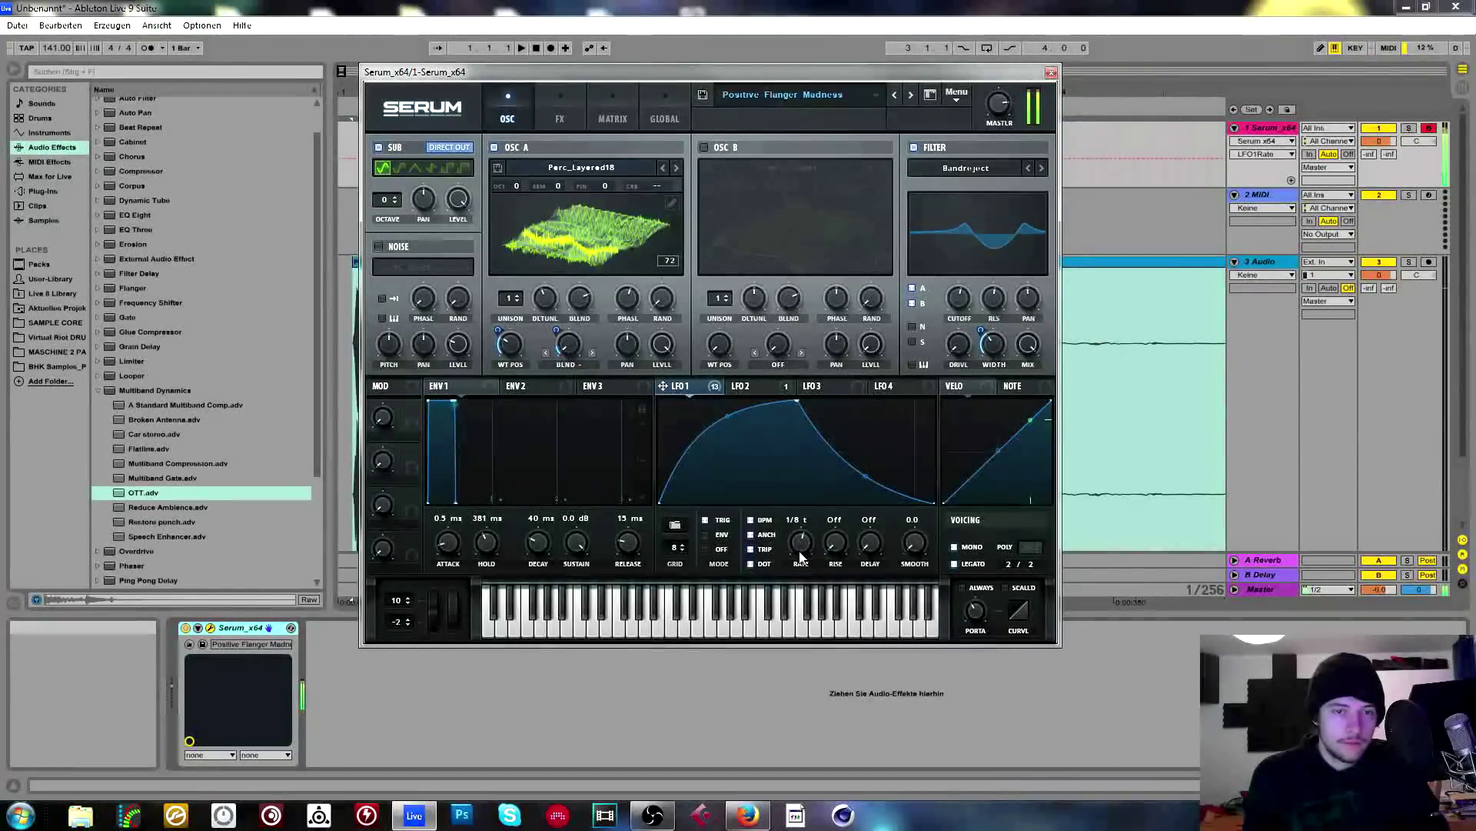
left_click(751, 549)
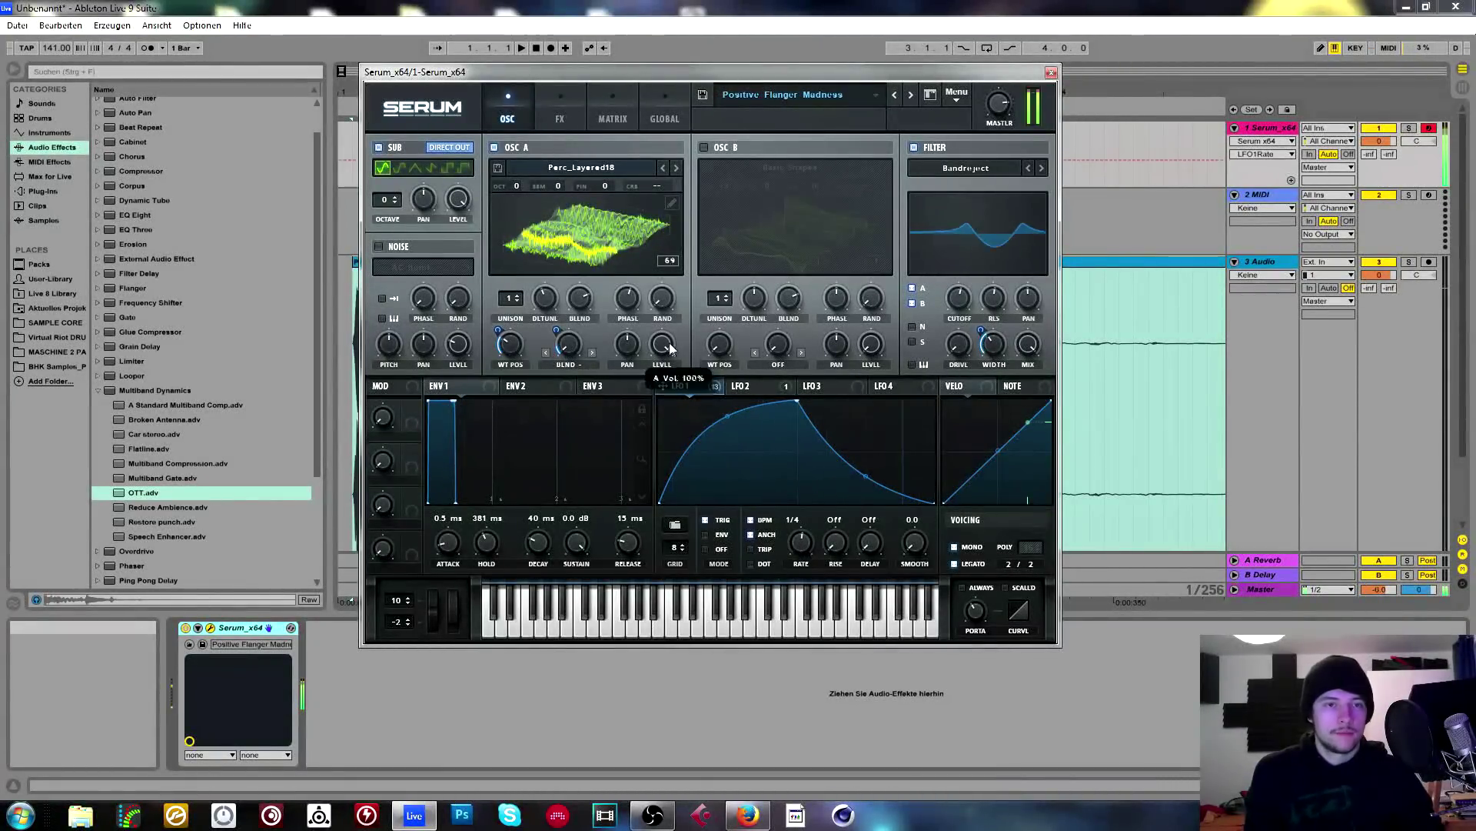
Assign LFO 1 to oscillator A's level and the sub oscillator's level, and check LFO 2 and LFO 3.
left_click_drag(684, 386, 664, 351)
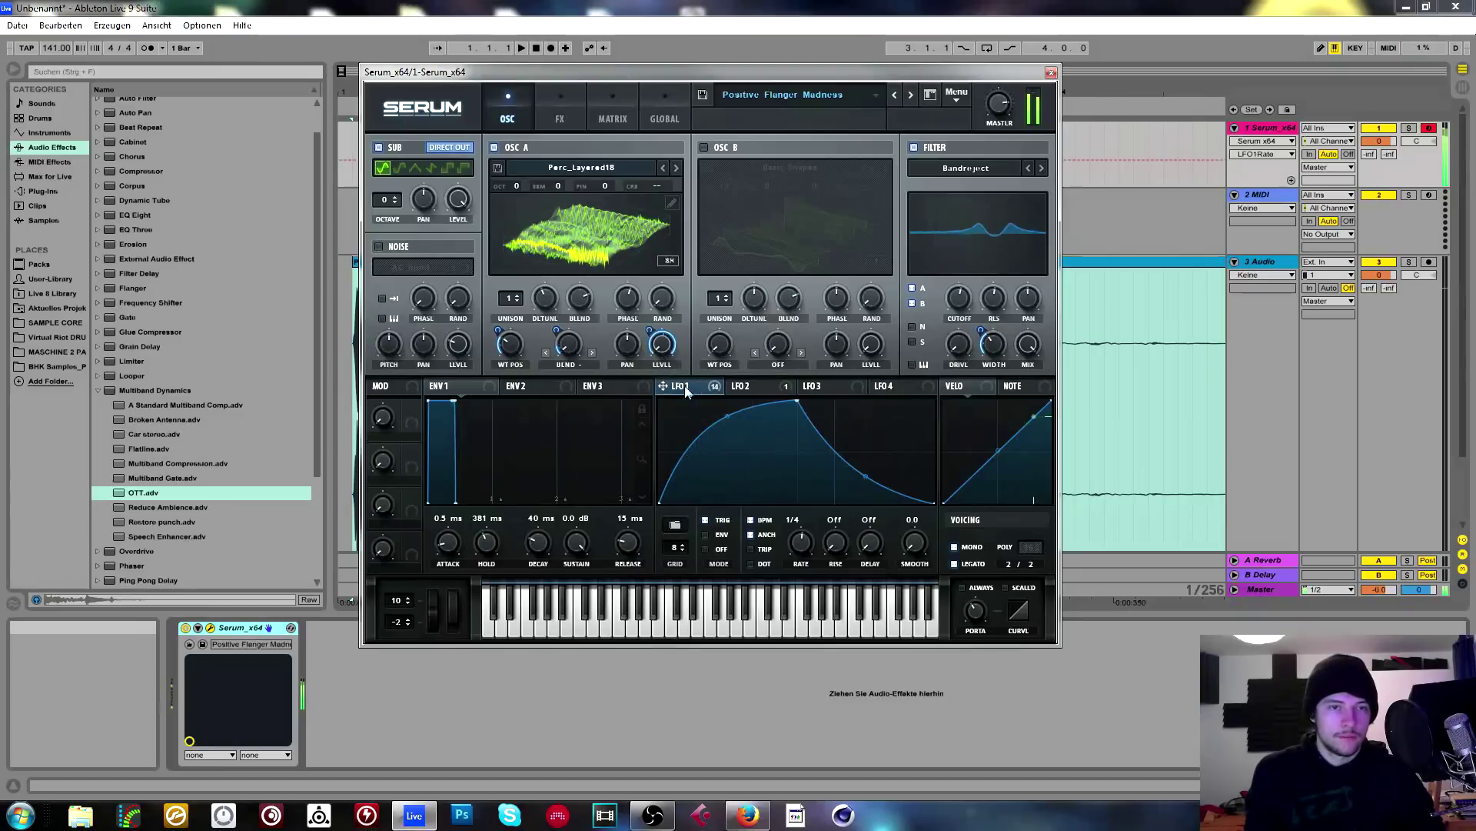
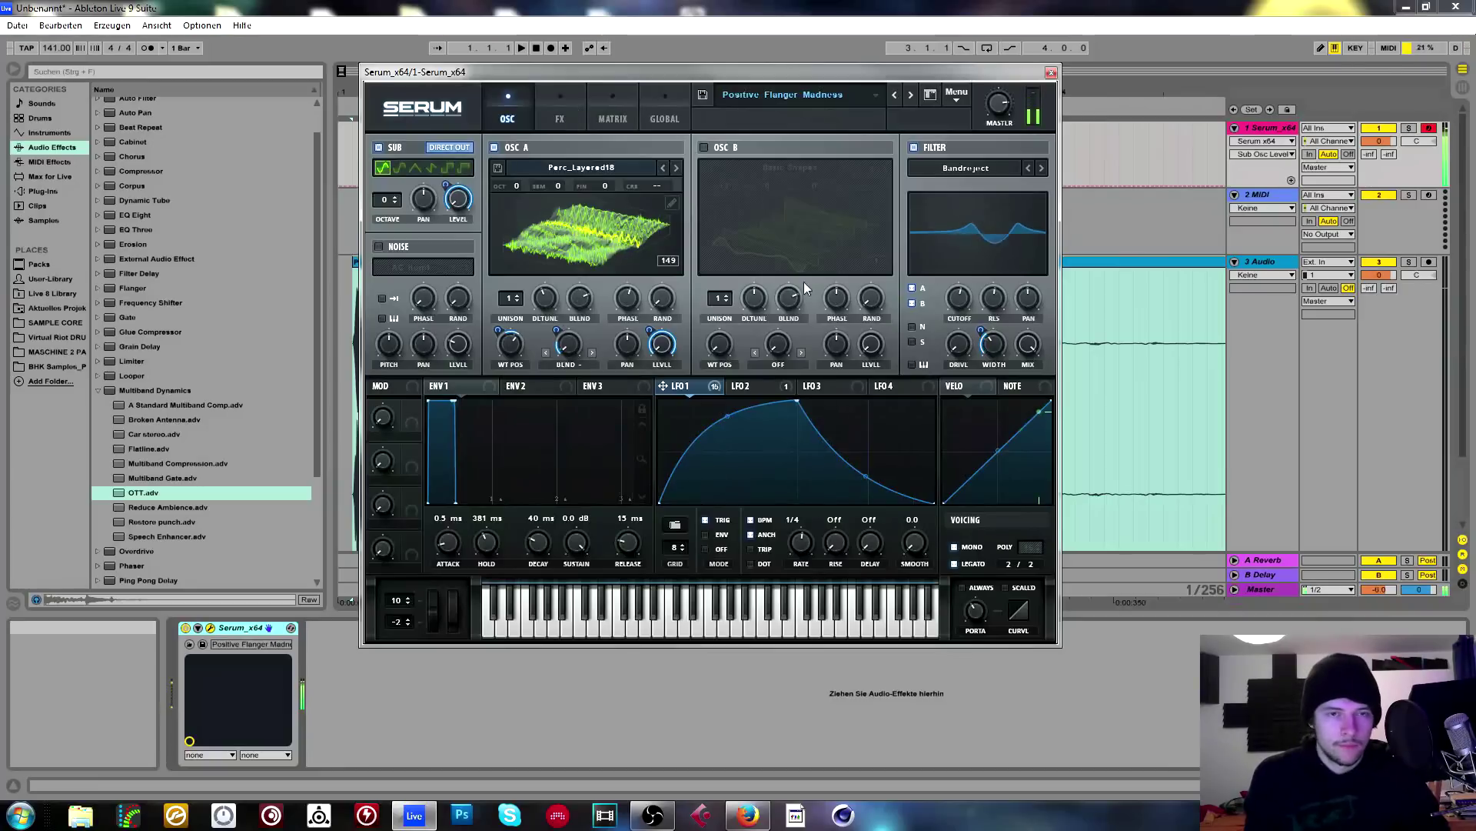
left_click(744, 386)
left_click(815, 386)
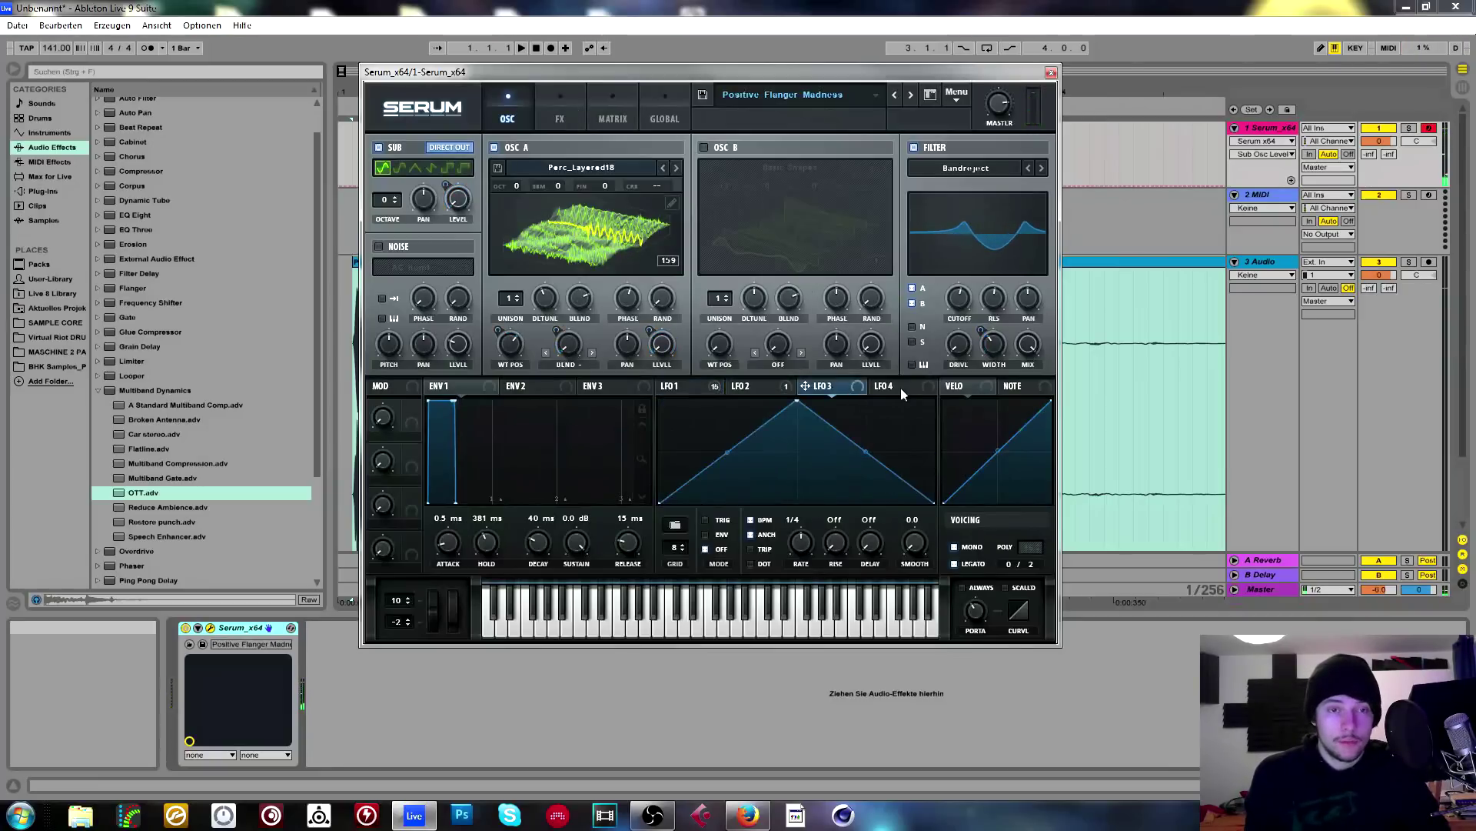
Try velocity as a modulator of the filter cutoff, bend its curve steeply up and down, and remove the assignment.
left_click(906, 391)
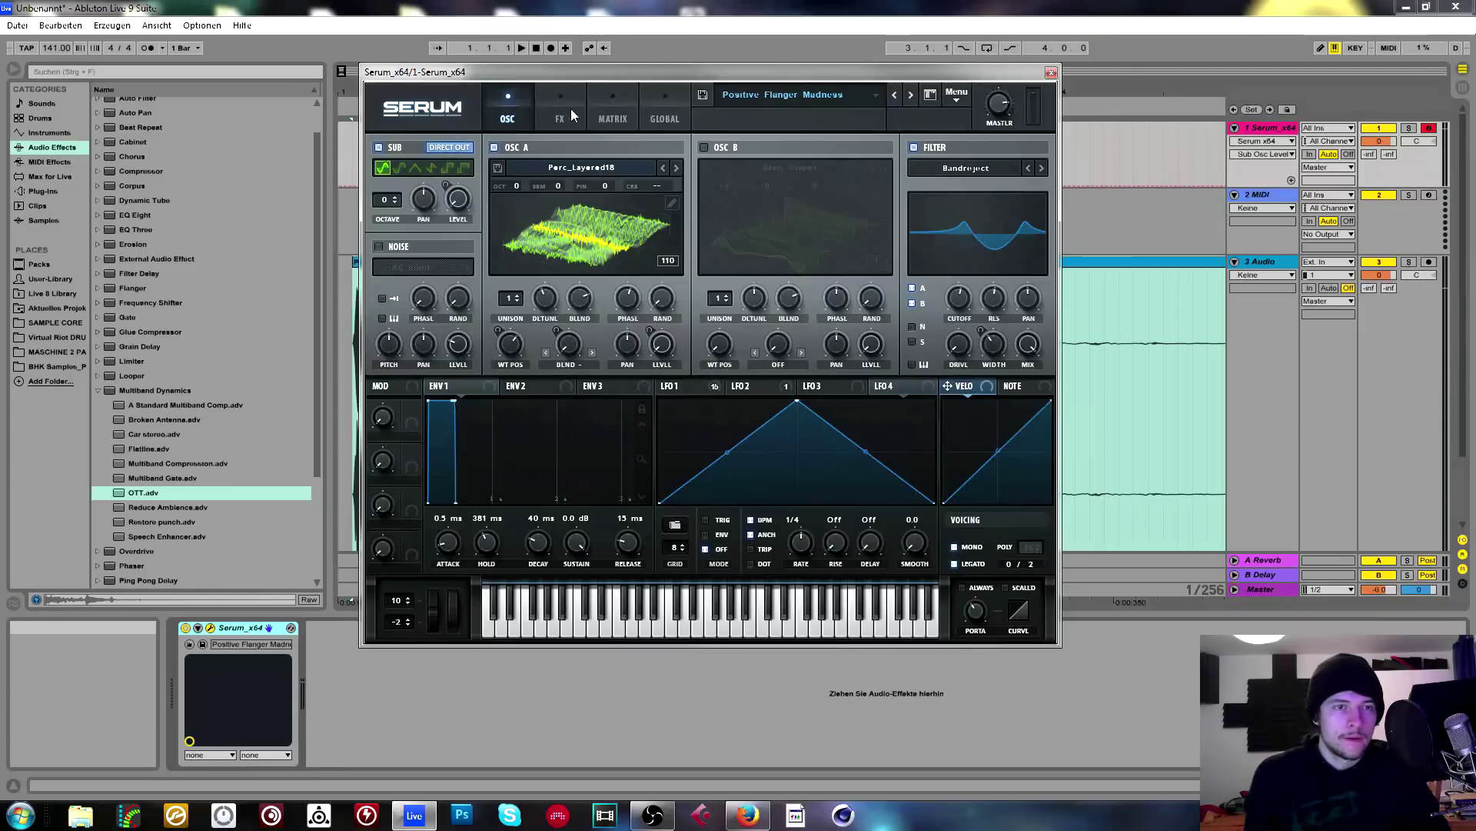
left_click_drag(955, 314, 957, 307)
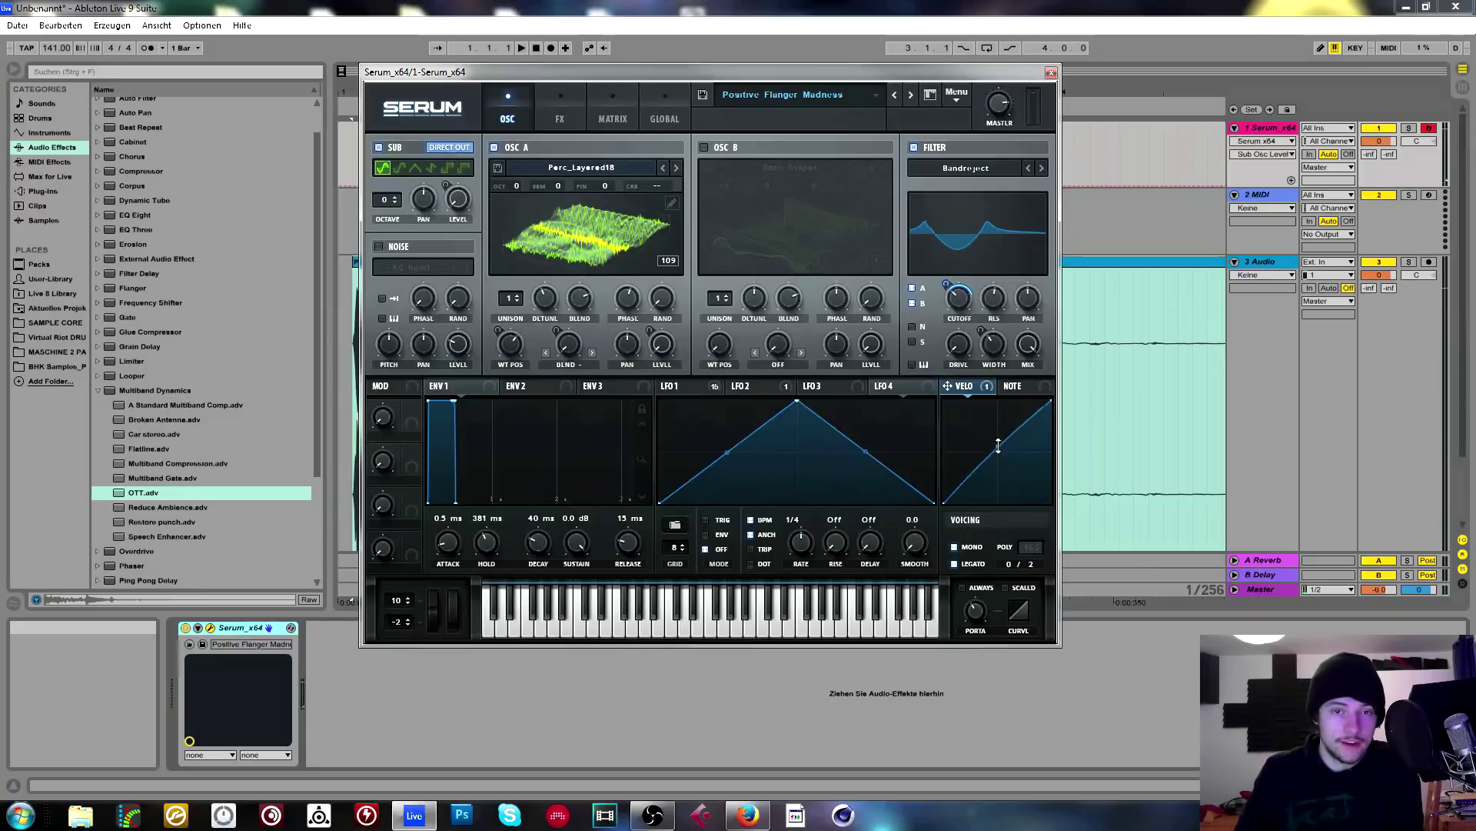
left_click_drag(998, 446, 1001, 409)
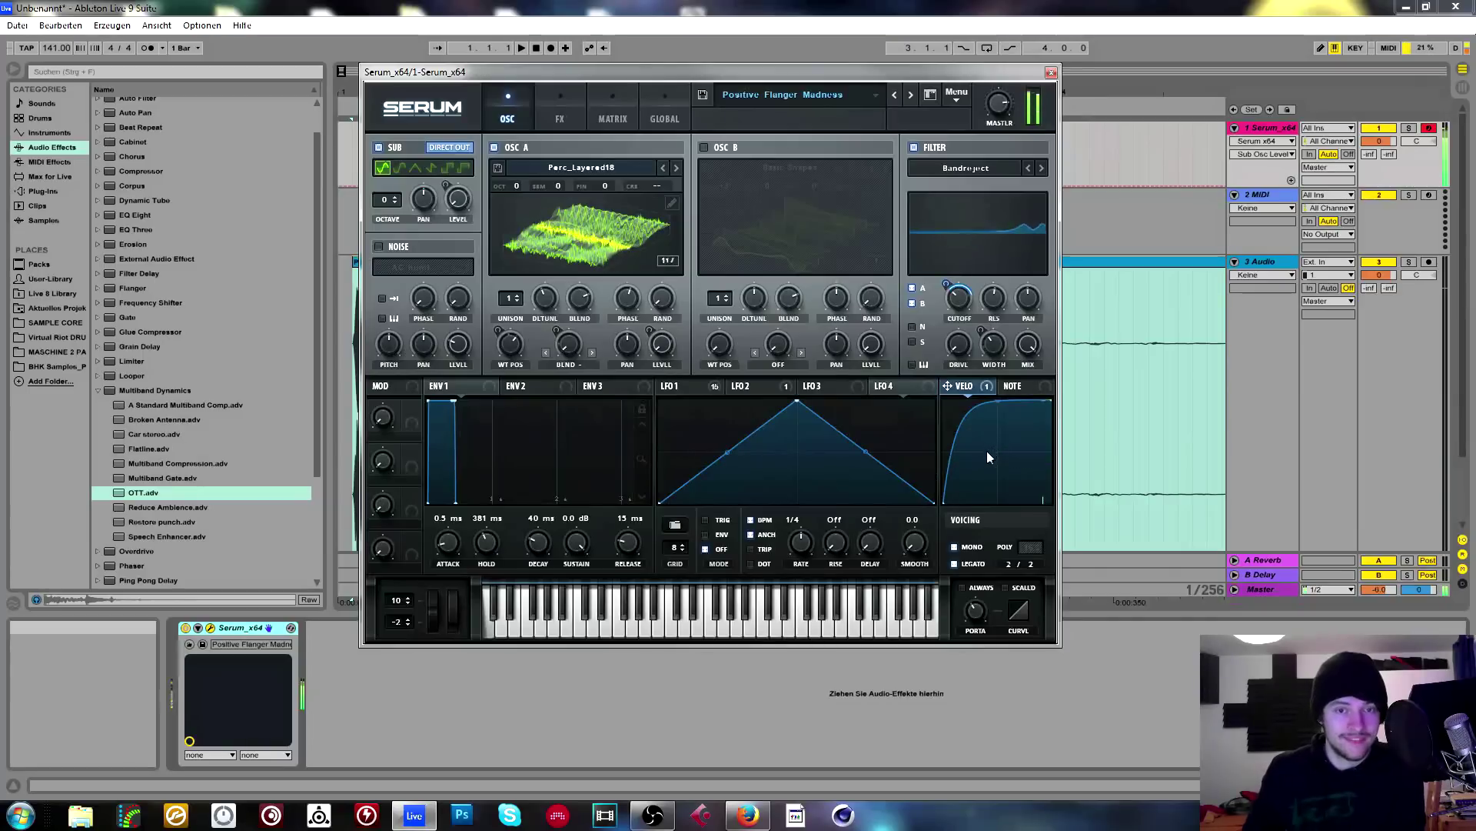
left_click_drag(1000, 413, 997, 466)
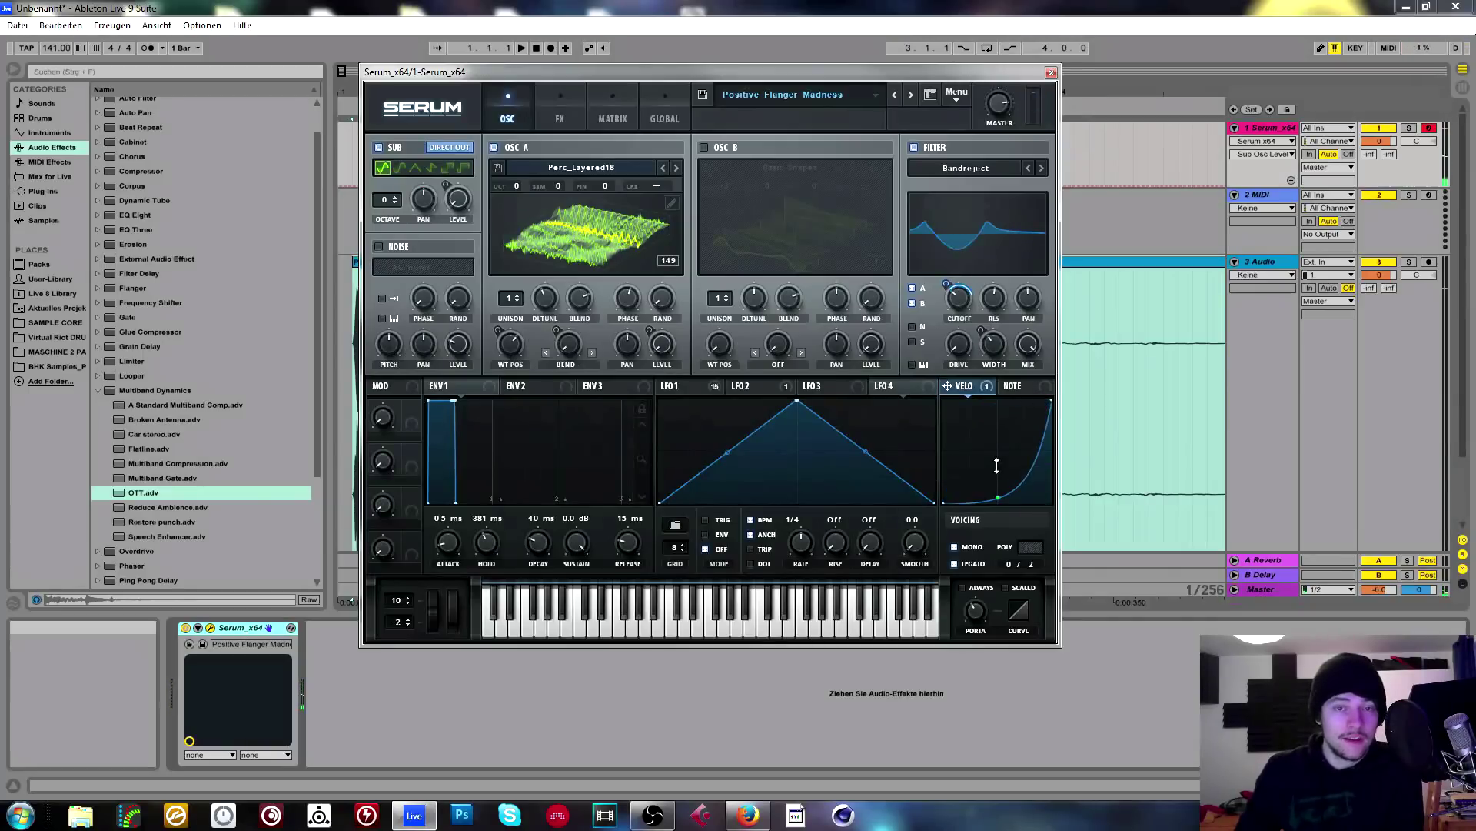
right_click(1000, 391)
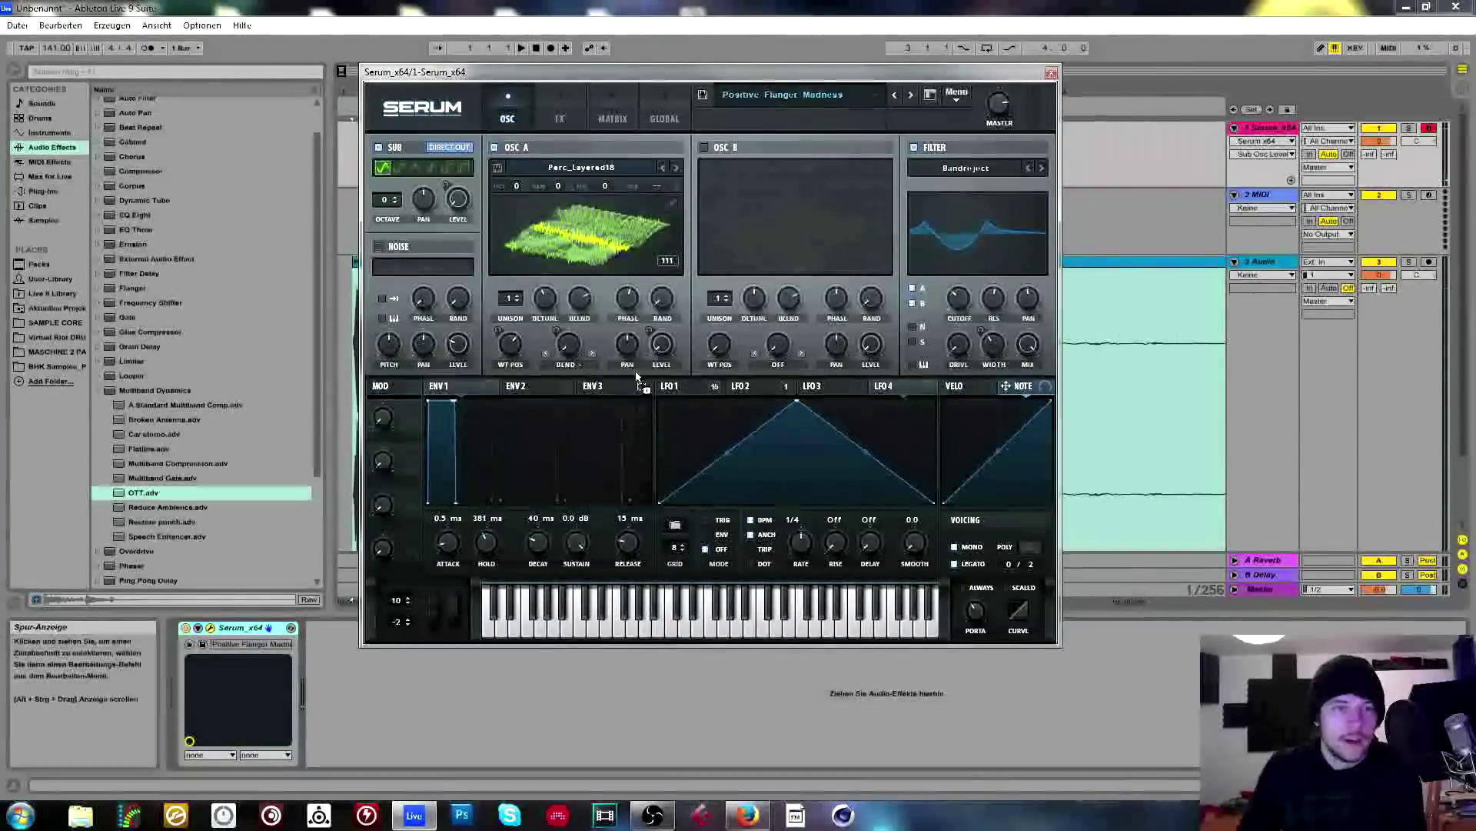
Try Note as a modulator of oscillator A's wavetable position with a shifted, near-vertical curve, and remove all its destinations.
left_click_drag(638, 376, 840, 336)
left_click_drag(515, 351, 514, 348)
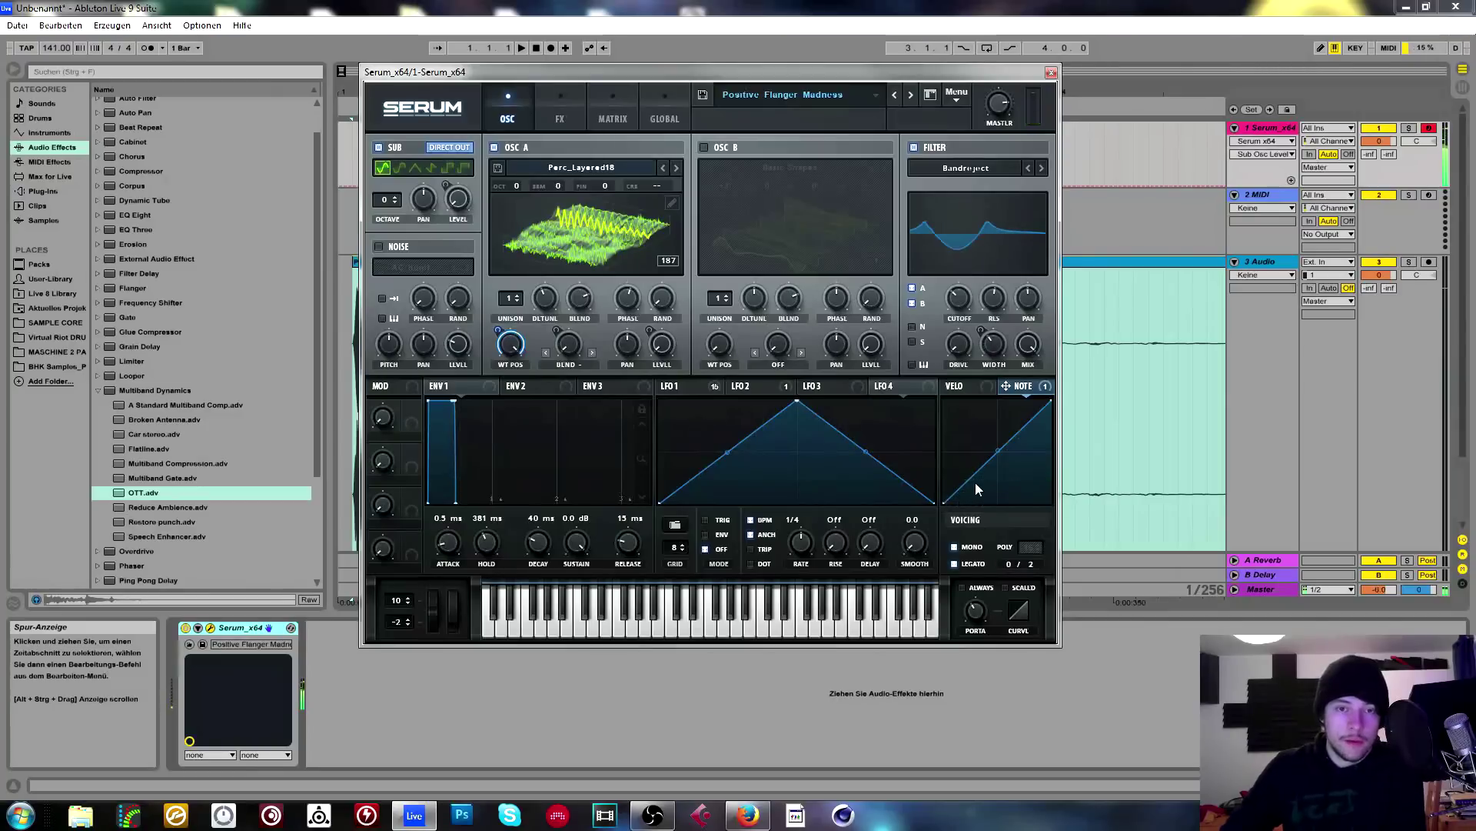
left_click_drag(957, 495, 970, 499)
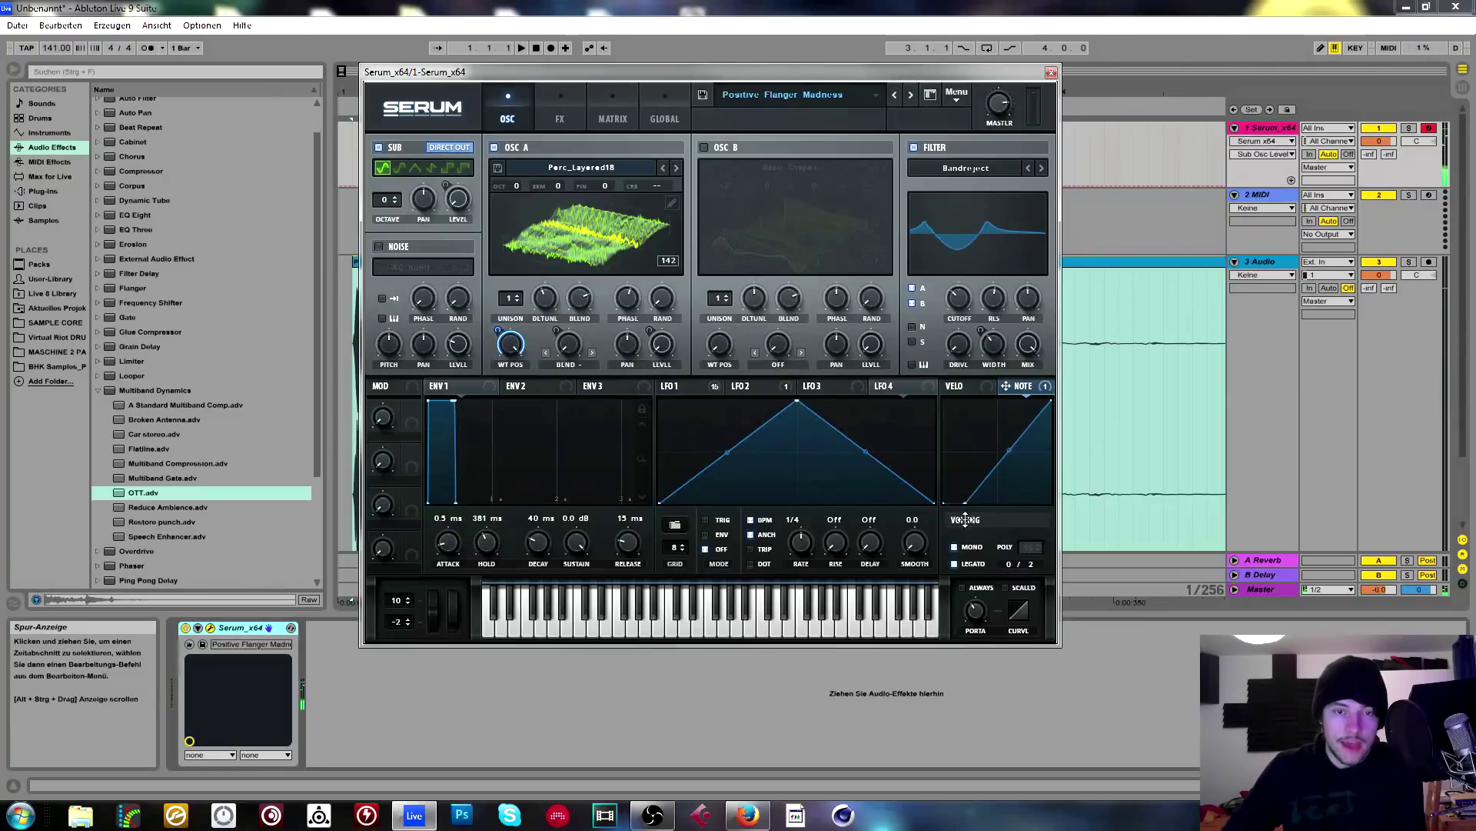
left_click_drag(1008, 437, 980, 385)
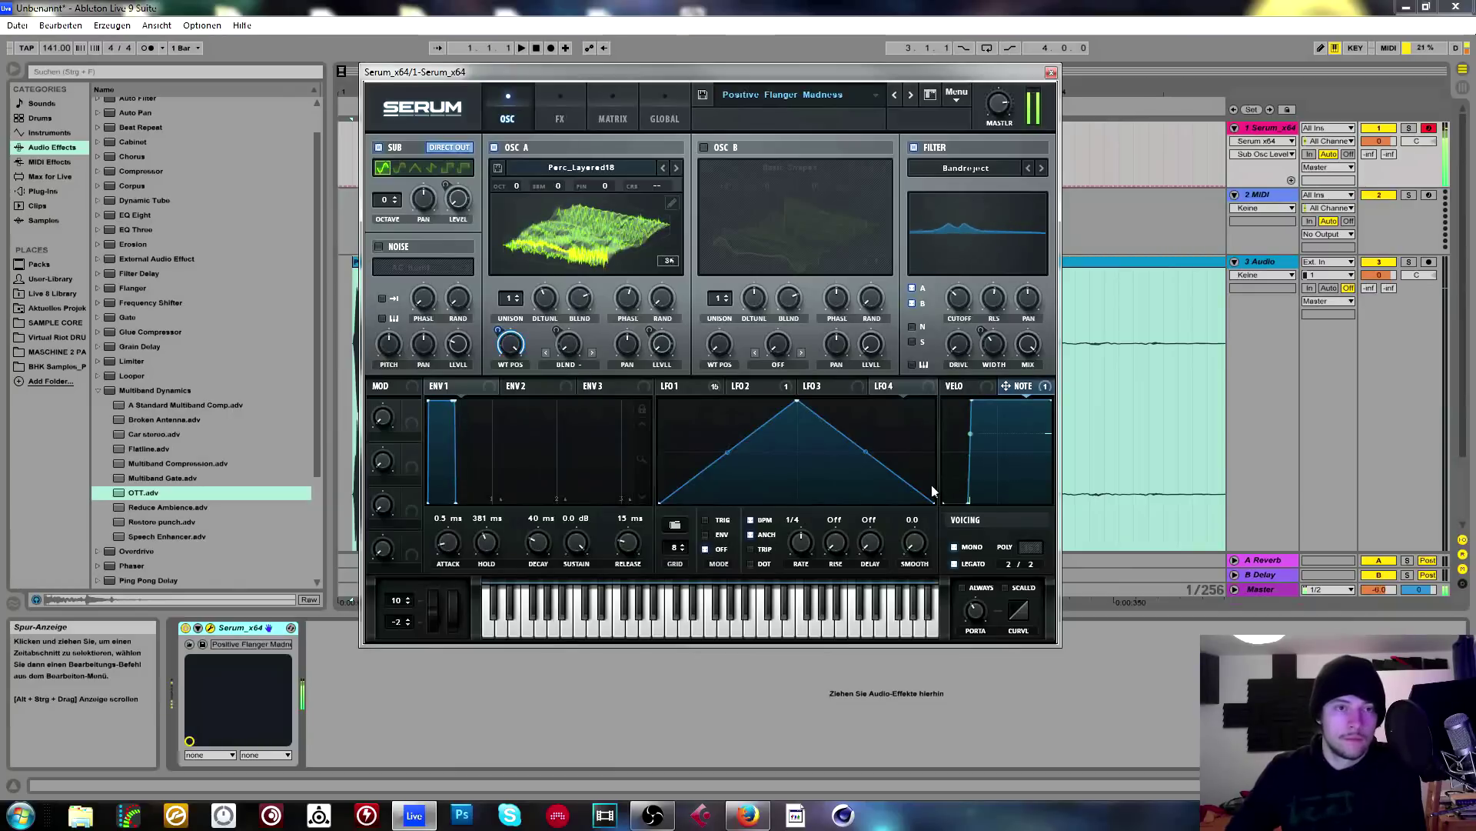
right_click(1047, 386)
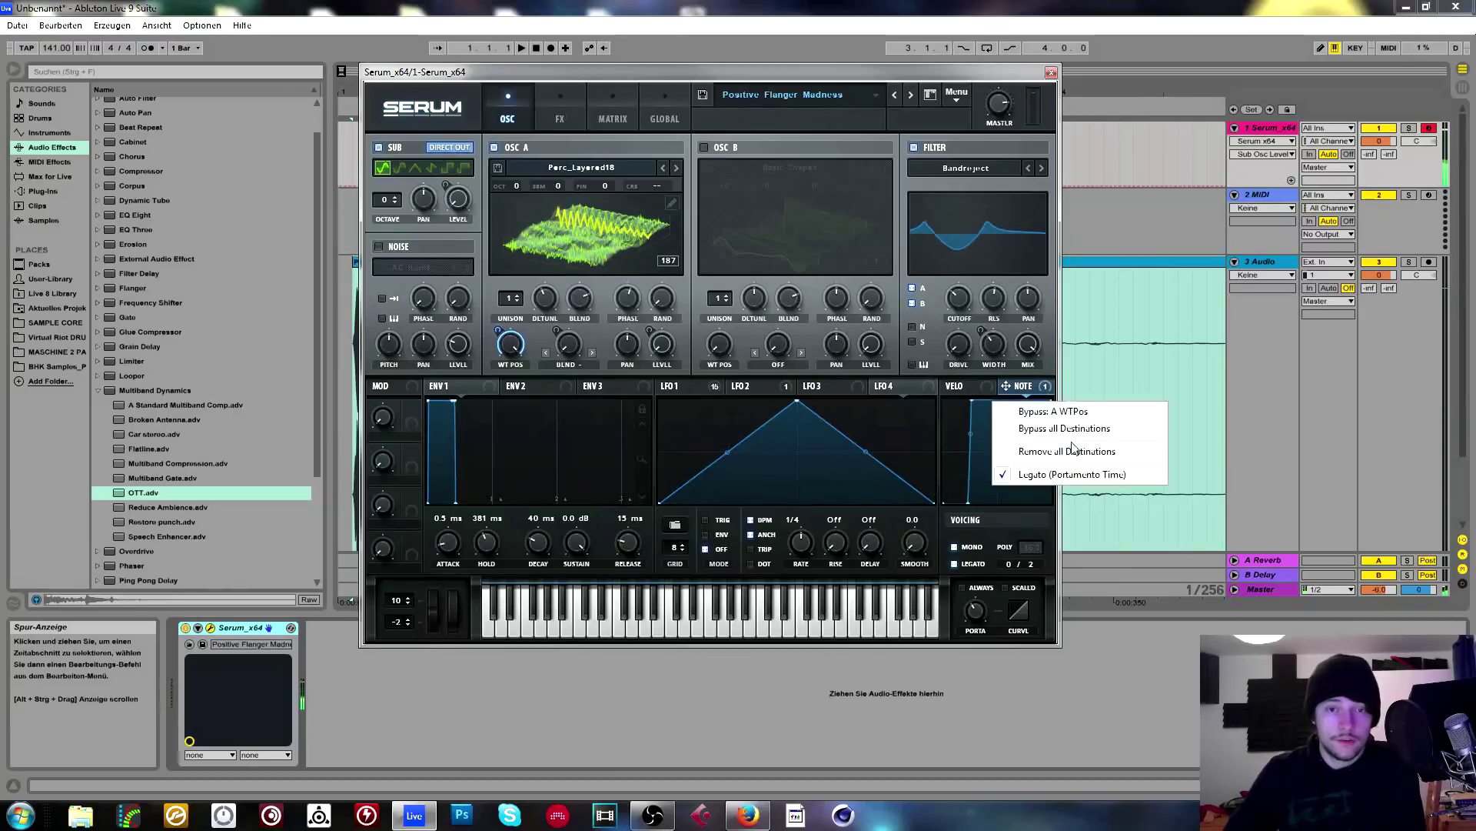
left_click(1057, 451)
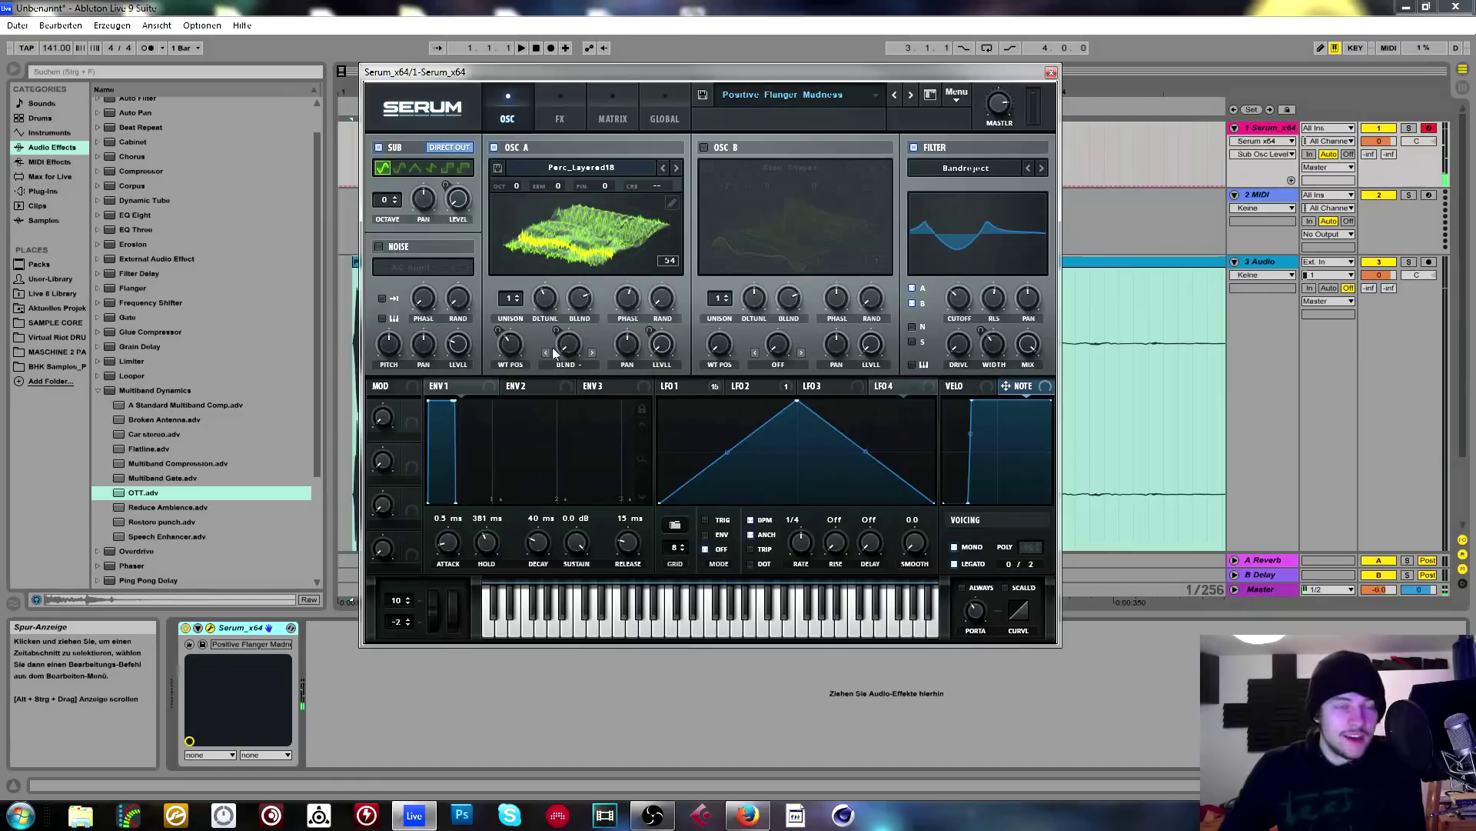
Check the modulator on oscillator A's wavetable position and add NoteOn Rand1 as a further modulation source.
right_click(526, 351)
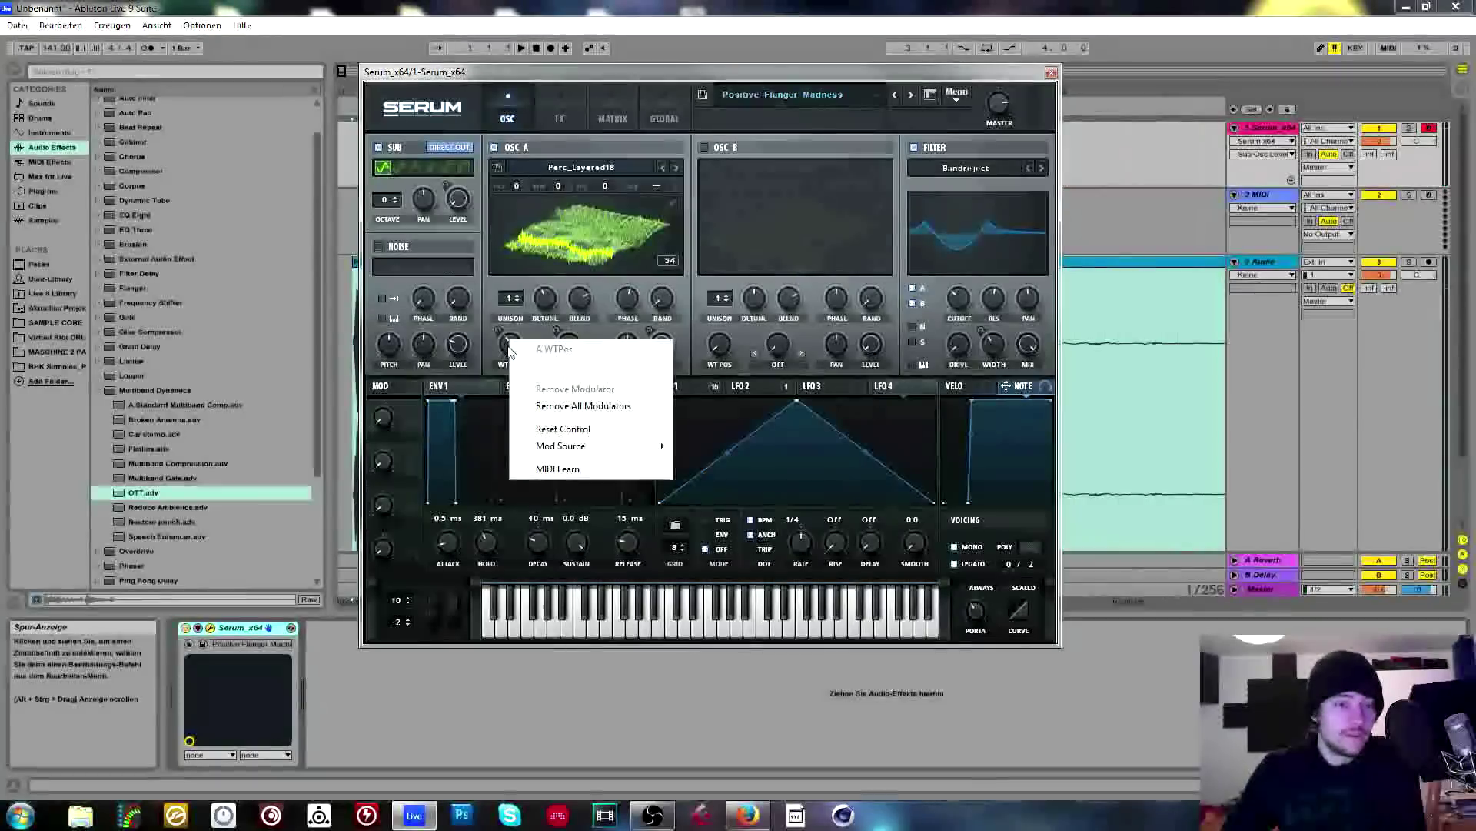
mouse_move(635, 445)
left_click(501, 336)
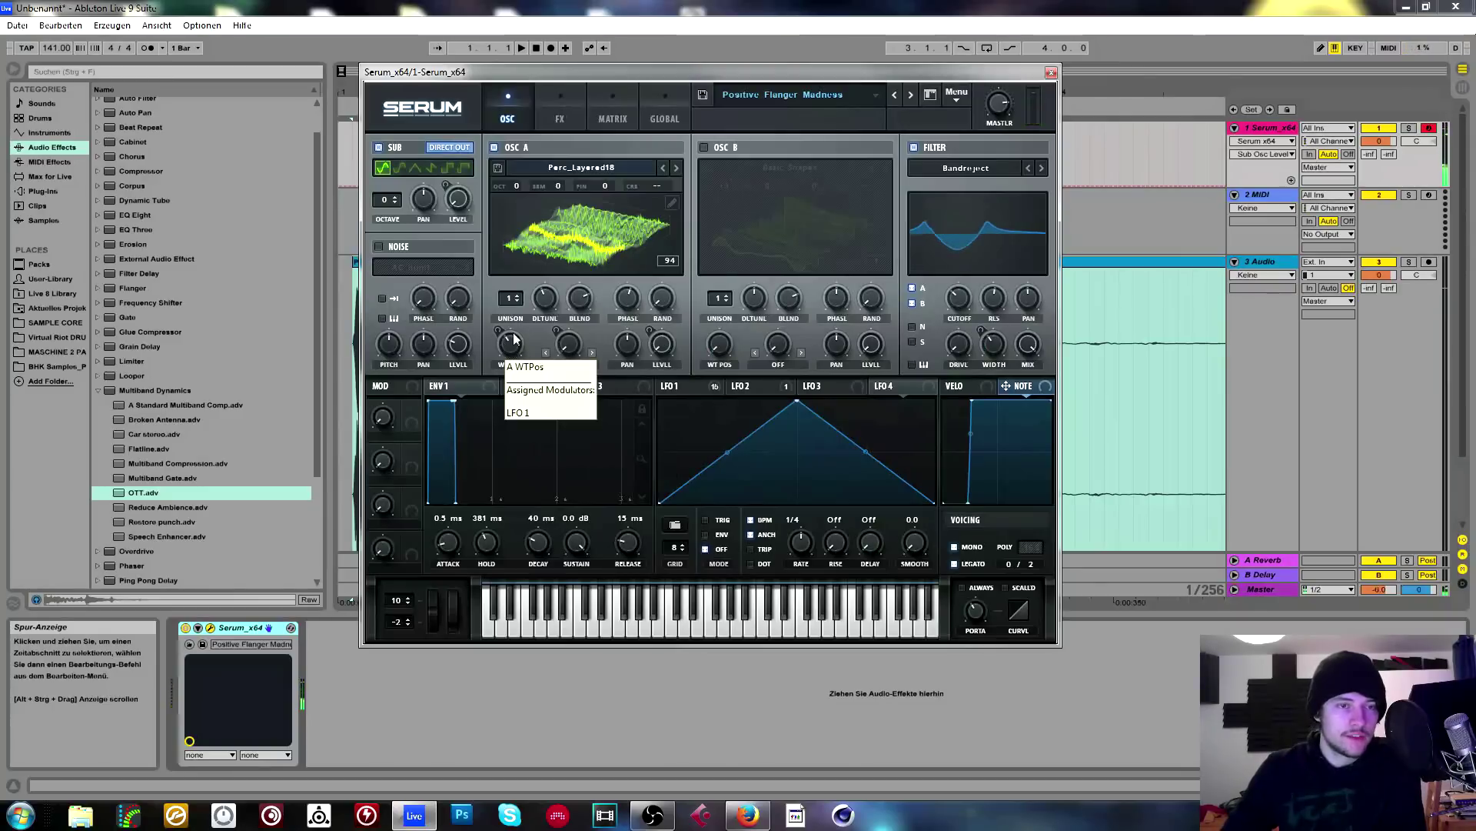
right_click(512, 340)
mouse_move(584, 448)
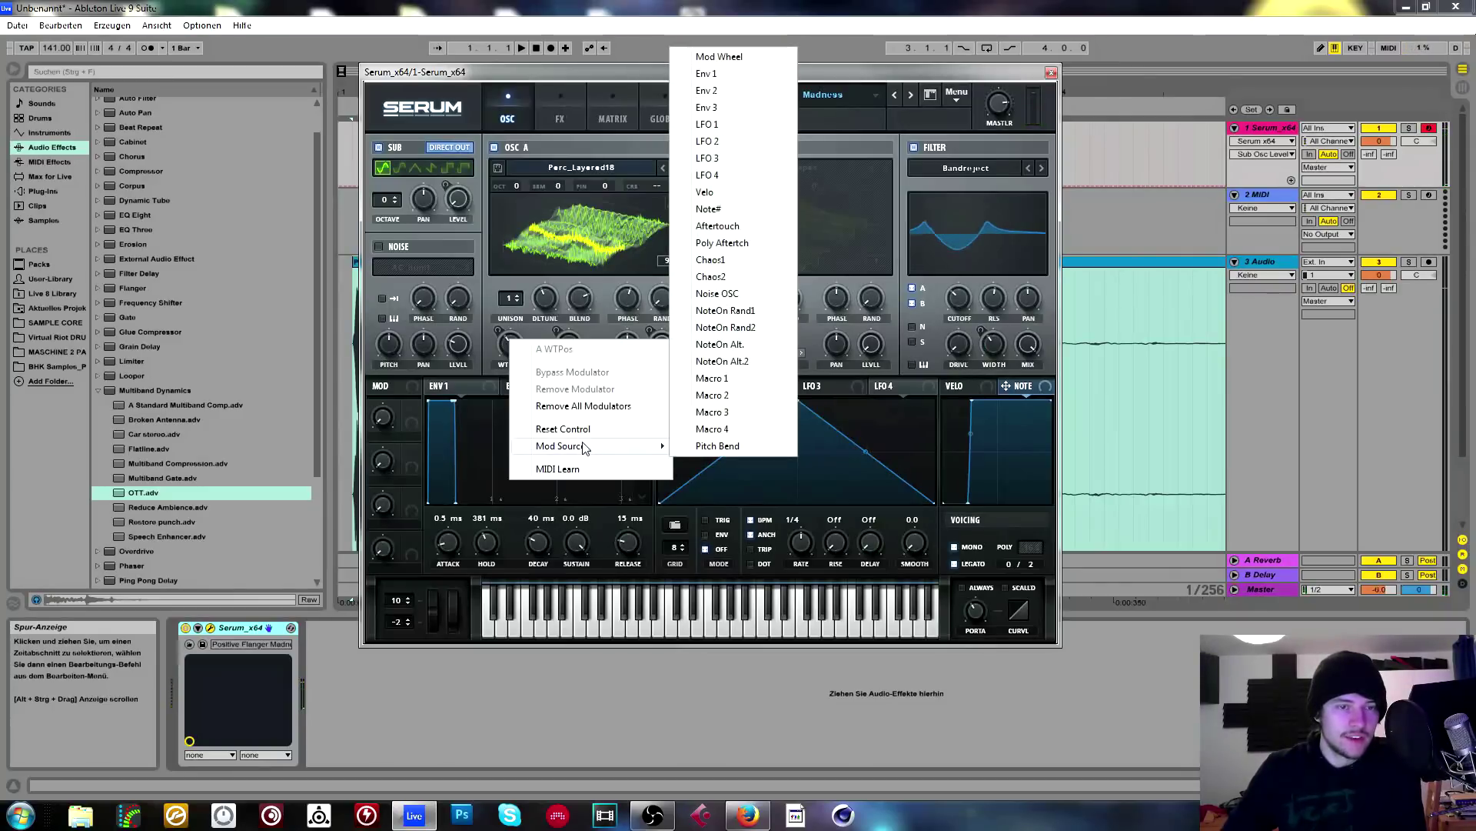
left_click(734, 311)
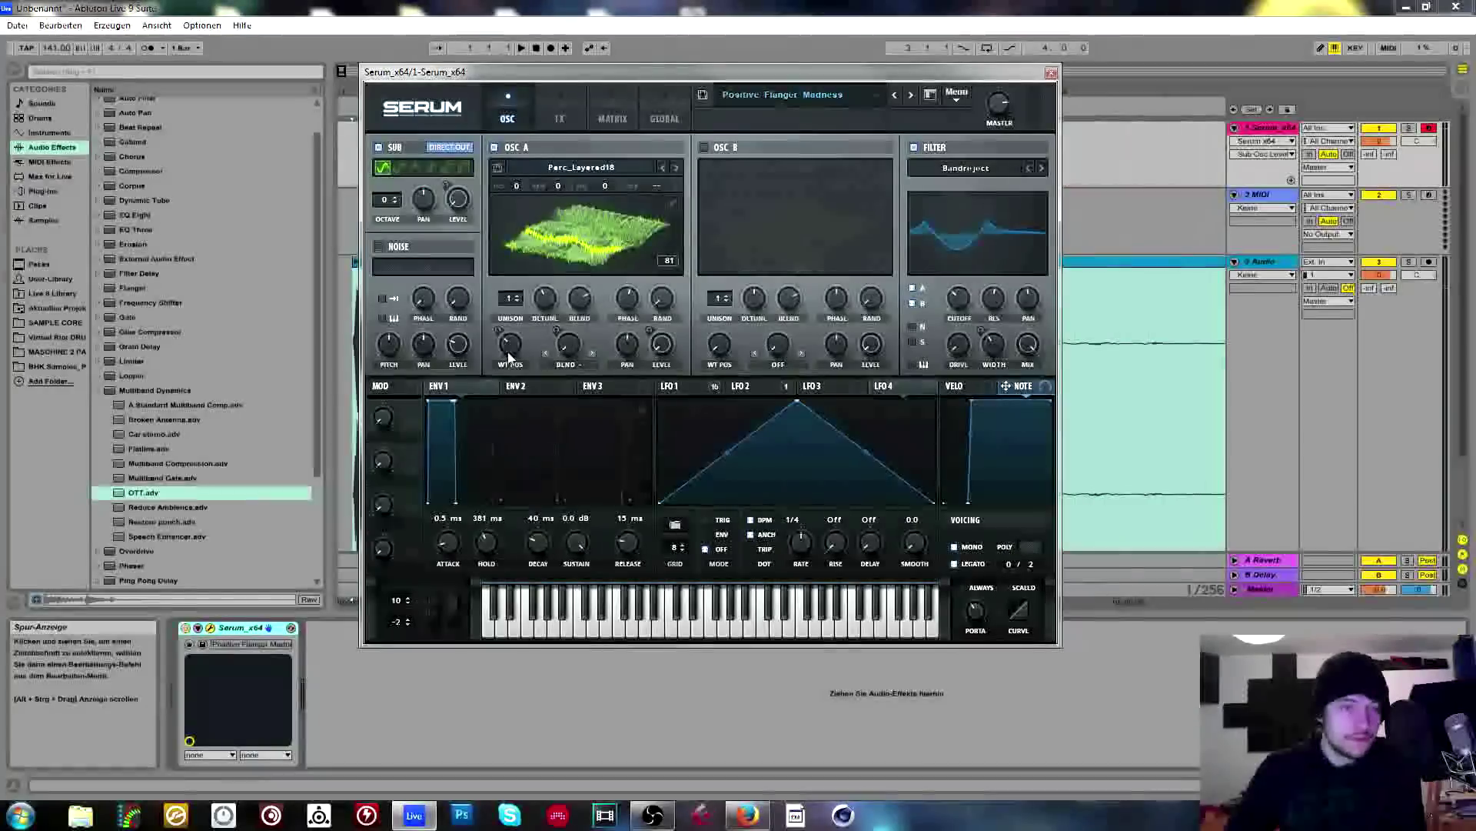
Raise the NoteOn Rand1 amount for A WTPos to maximum in the modulation matrix and return to the oscillators and LFO 1.
left_click(623, 100)
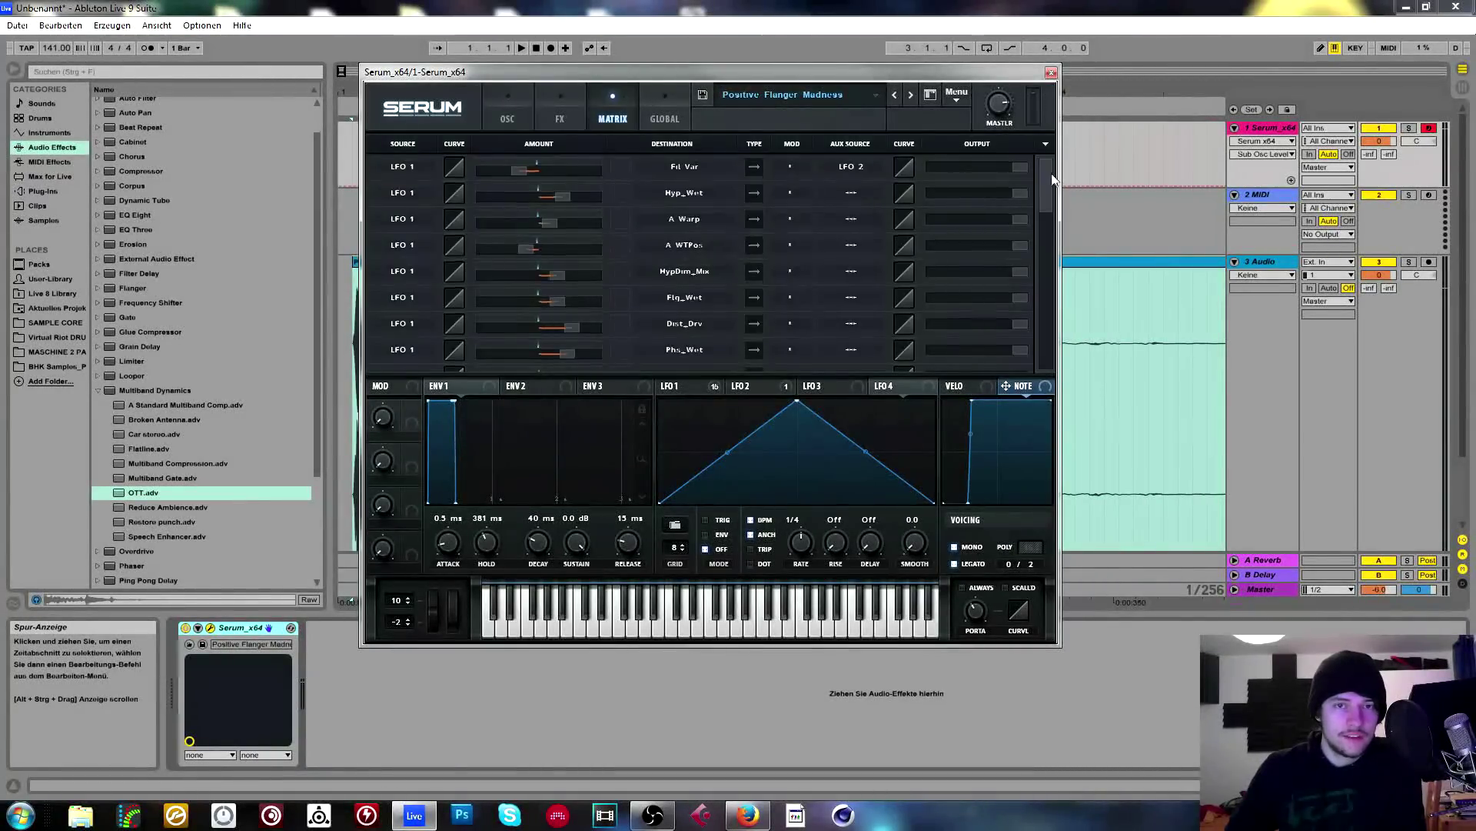
left_click_drag(1048, 182, 1049, 232)
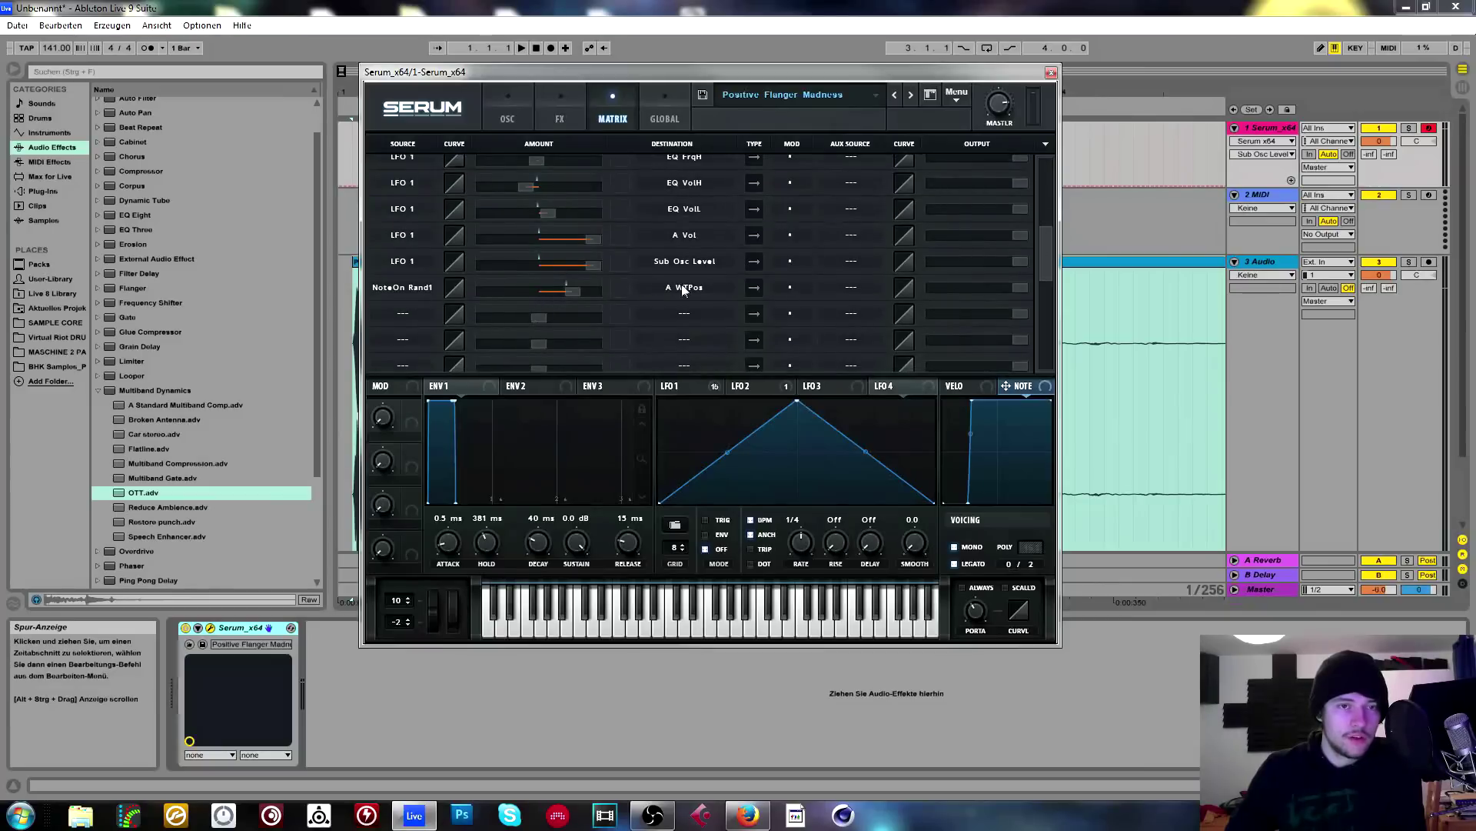
left_click_drag(573, 291, 604, 289)
left_click(507, 108)
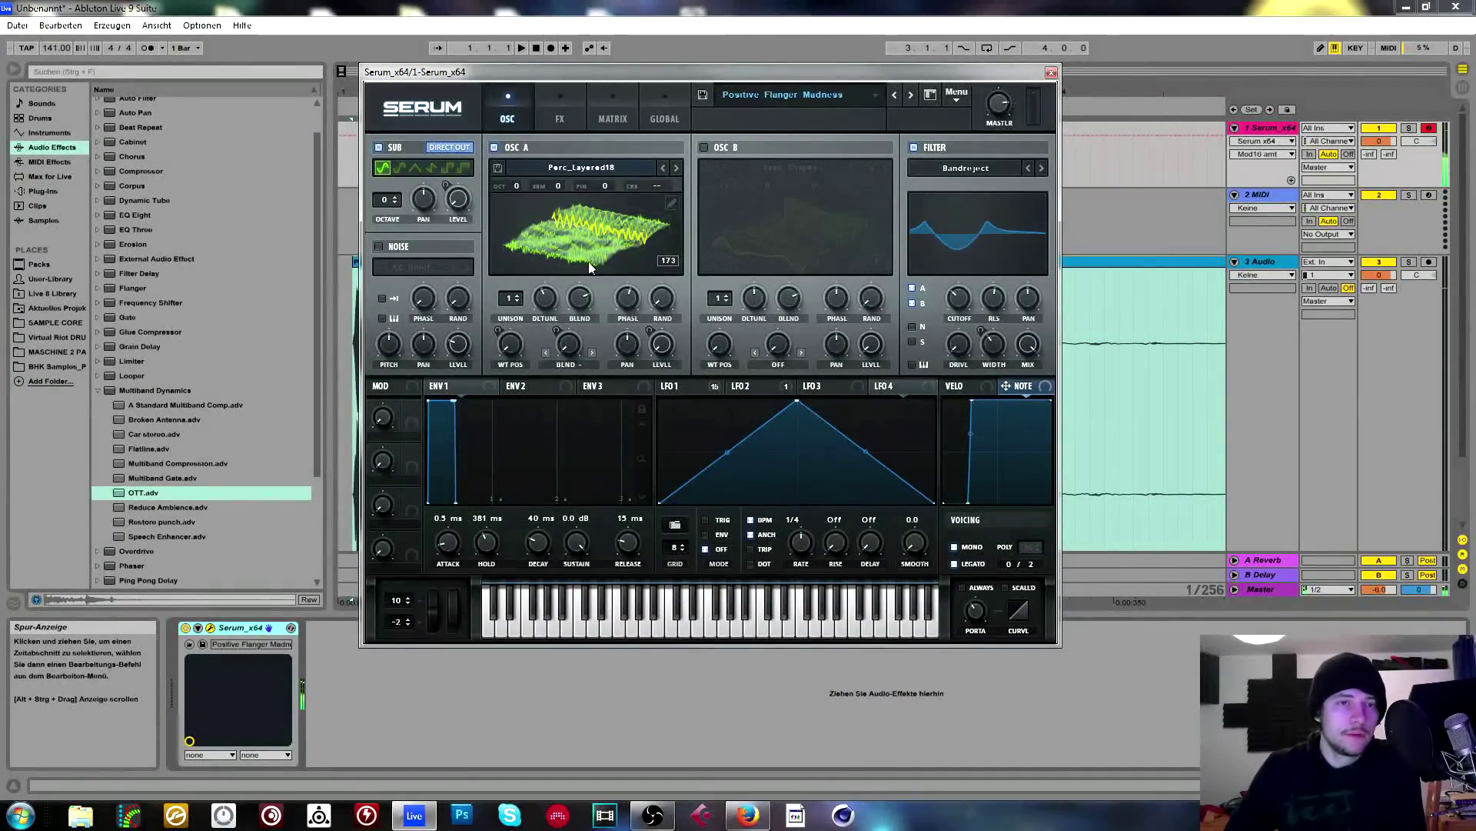
left_click_drag(727, 452, 751, 423)
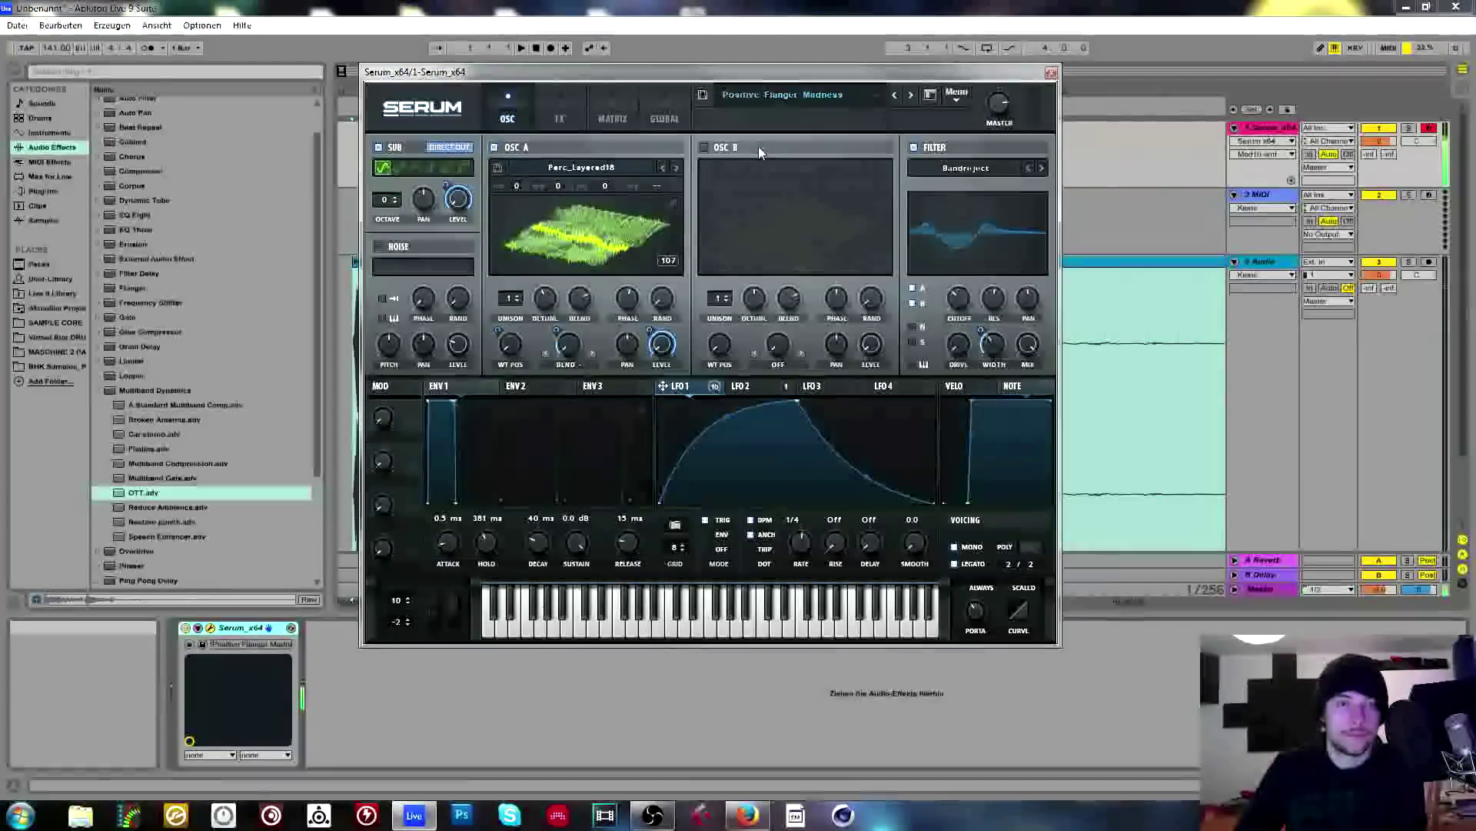
Save the preset as Positive Flanger Madness 2.
left_click(702, 95)
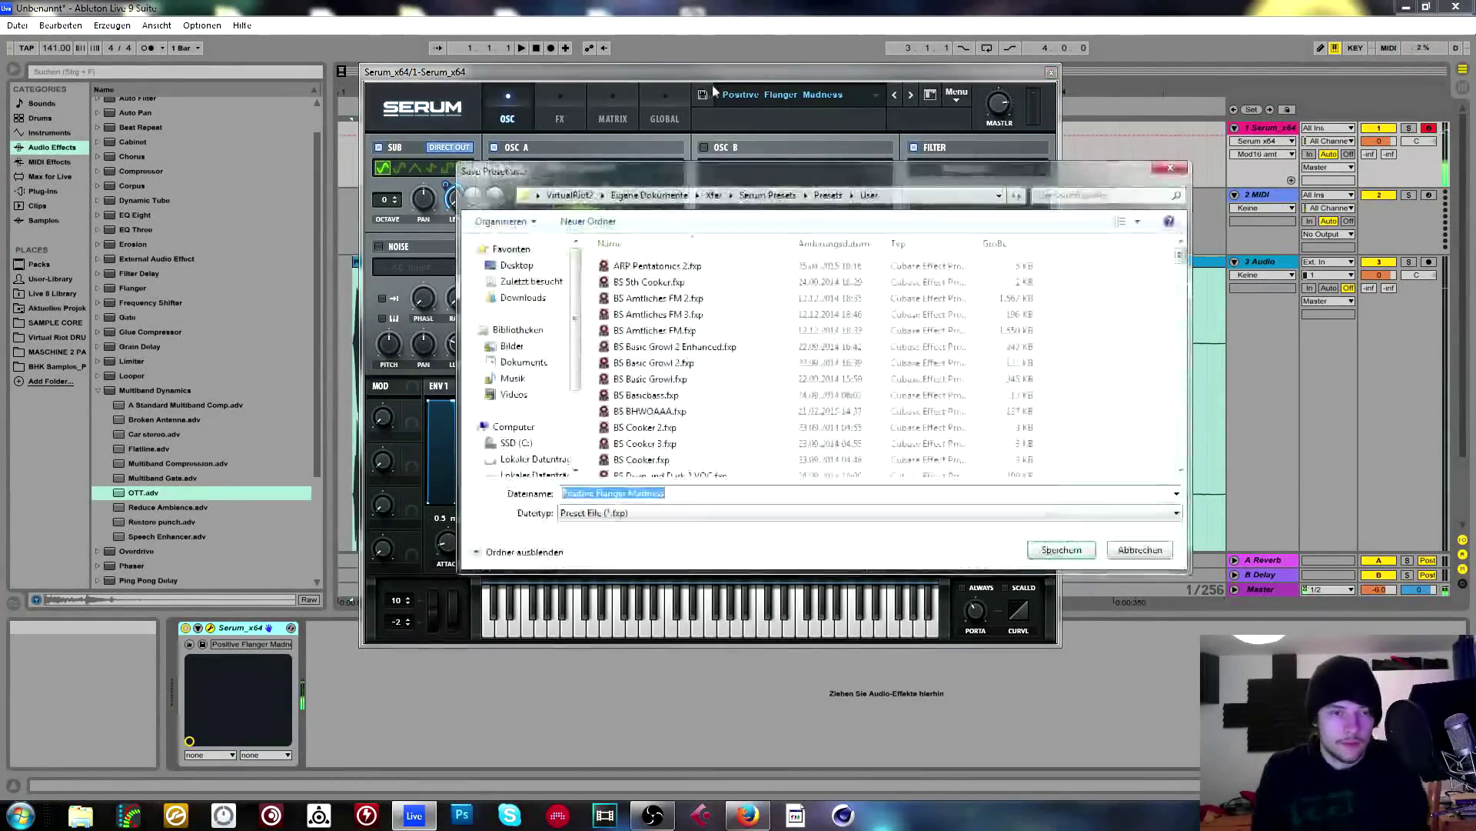
left_click(719, 499)
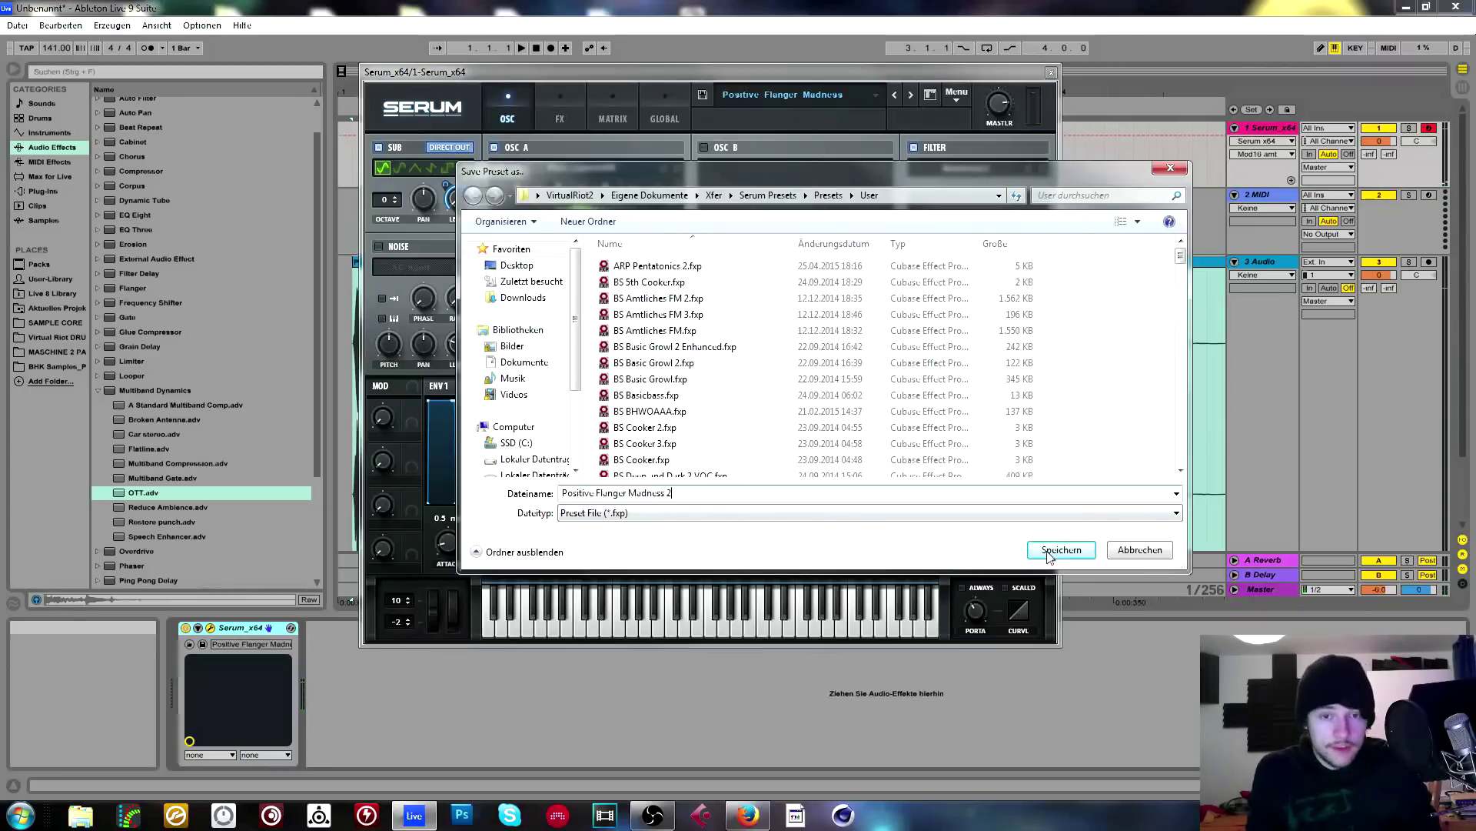
type("2")
key("Return")
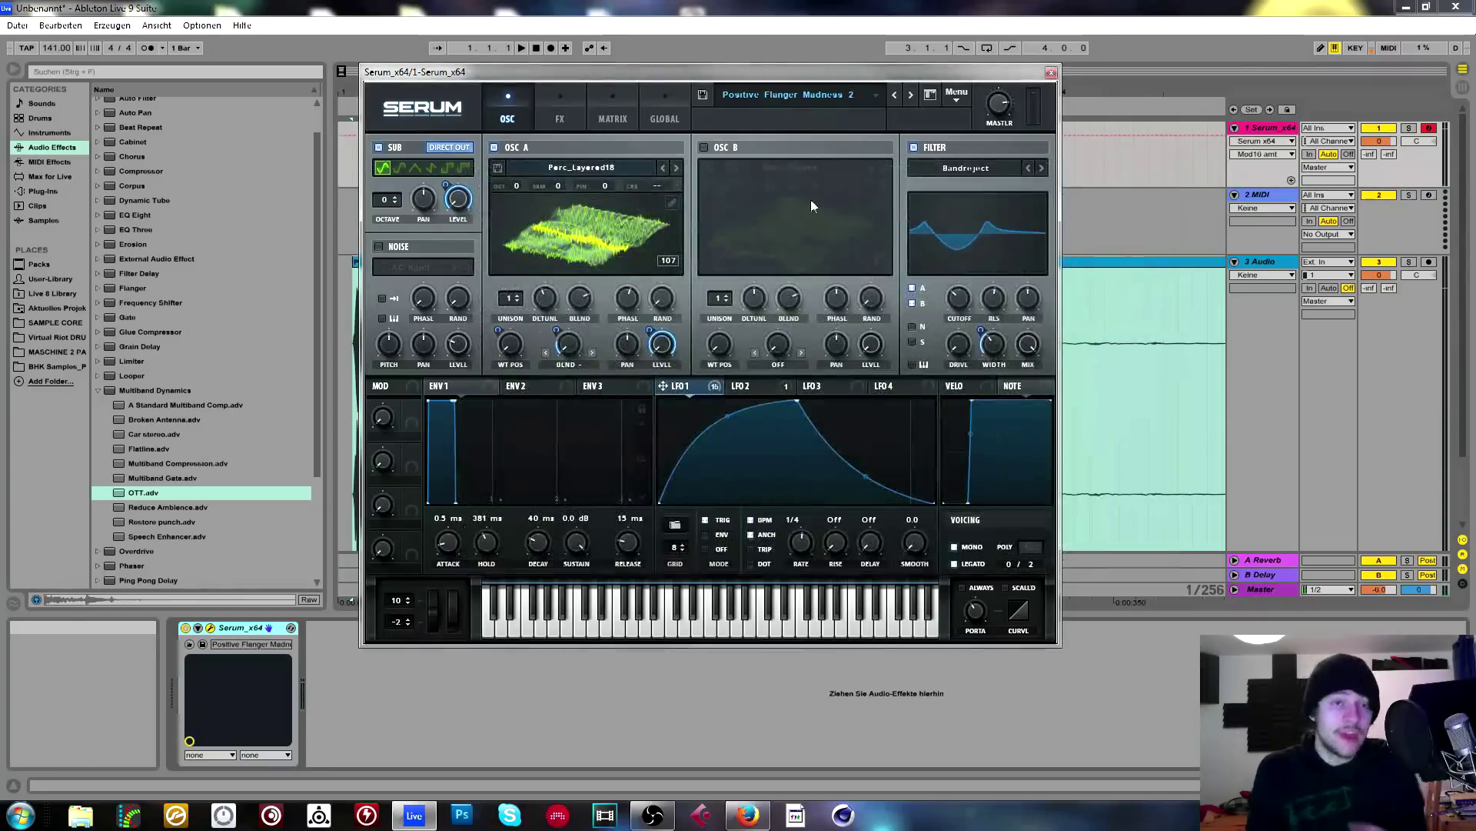
Initialise the preset and load the PROPHET_VS1 wavetable from Classic Synths into oscillator A.
left_click(957, 94)
left_click(984, 173)
key("a")
left_click(577, 167)
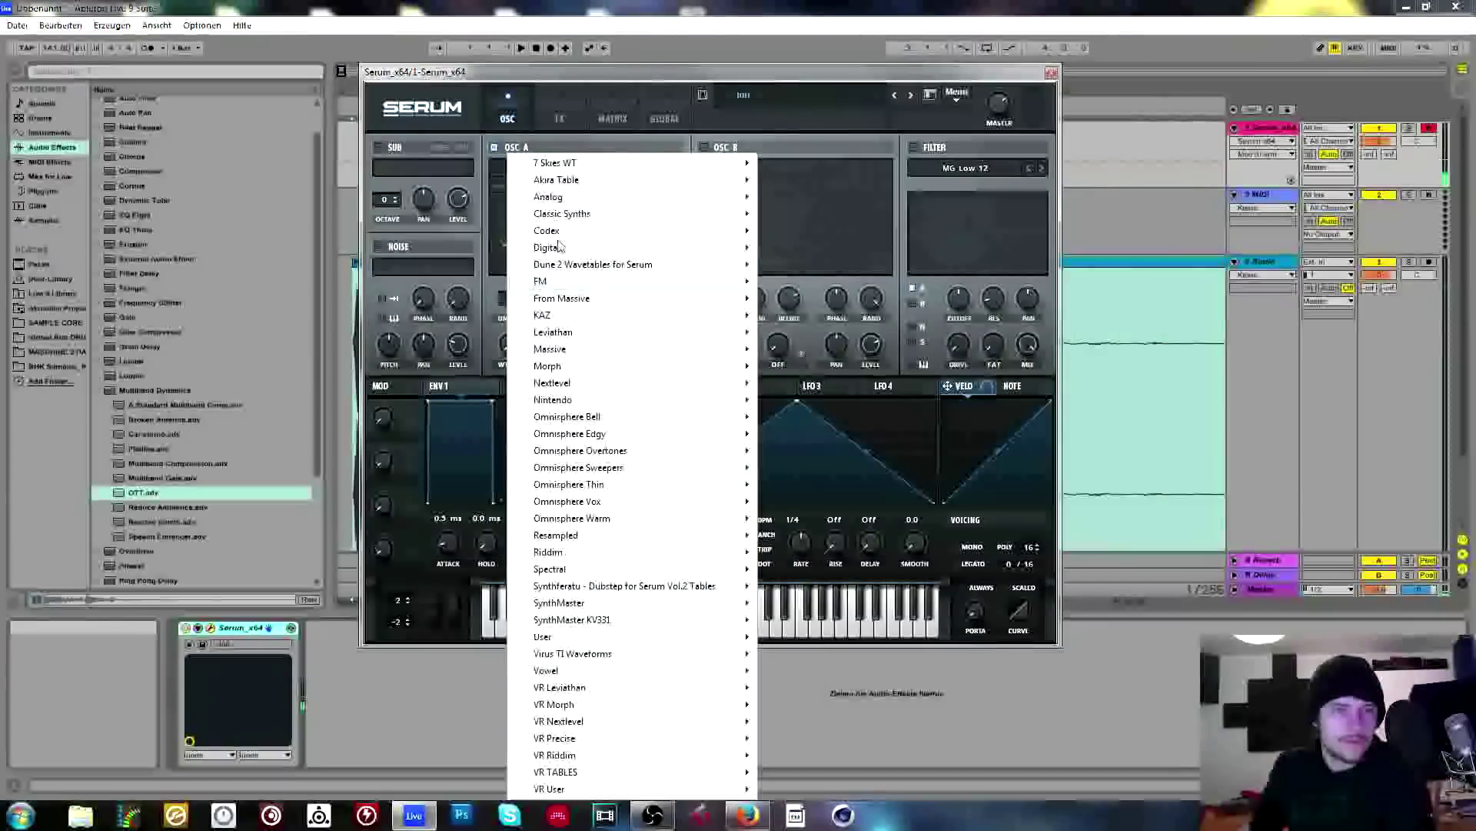
mouse_move(638, 290)
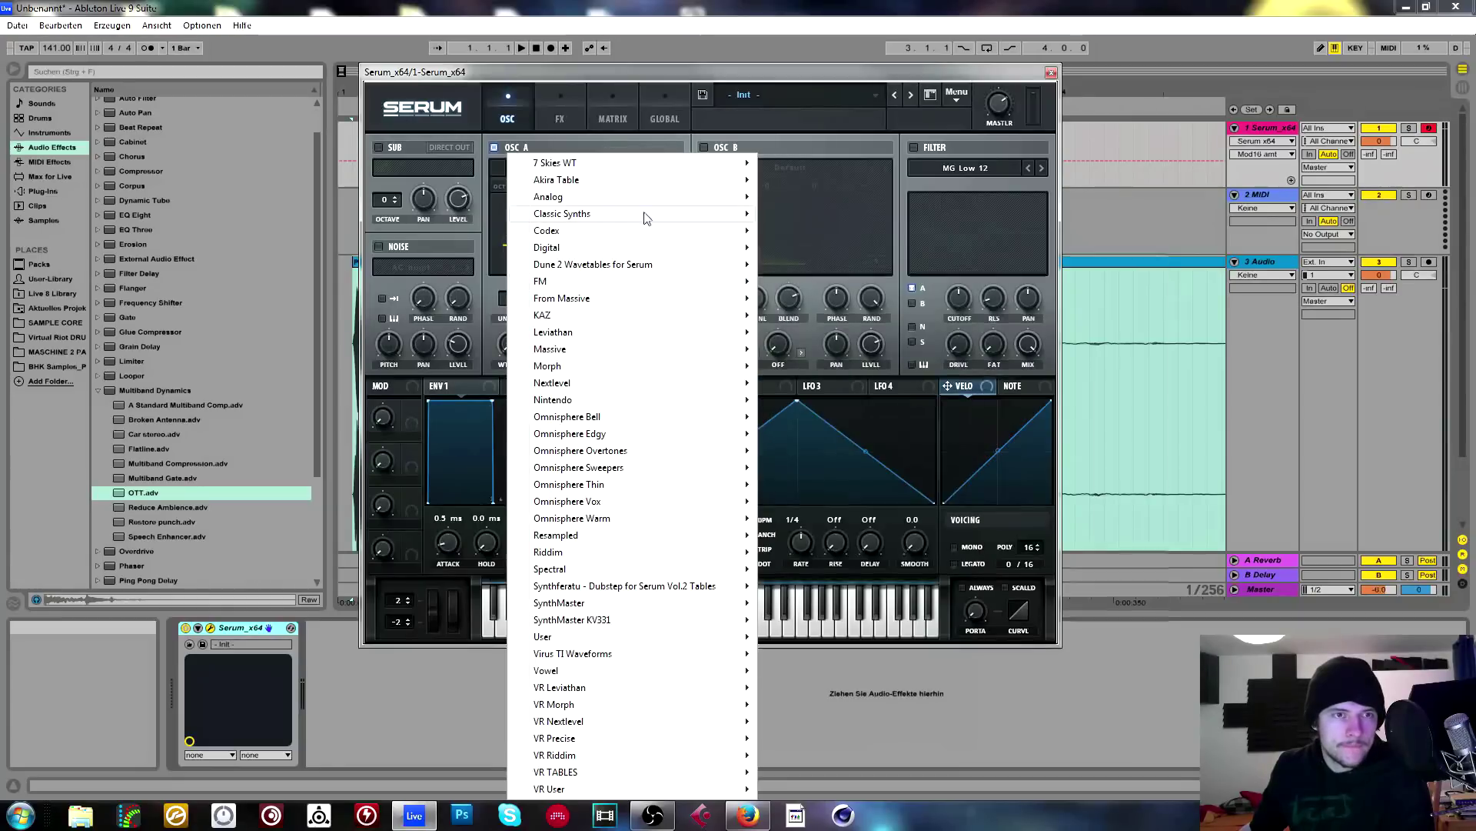
mouse_move(646, 216)
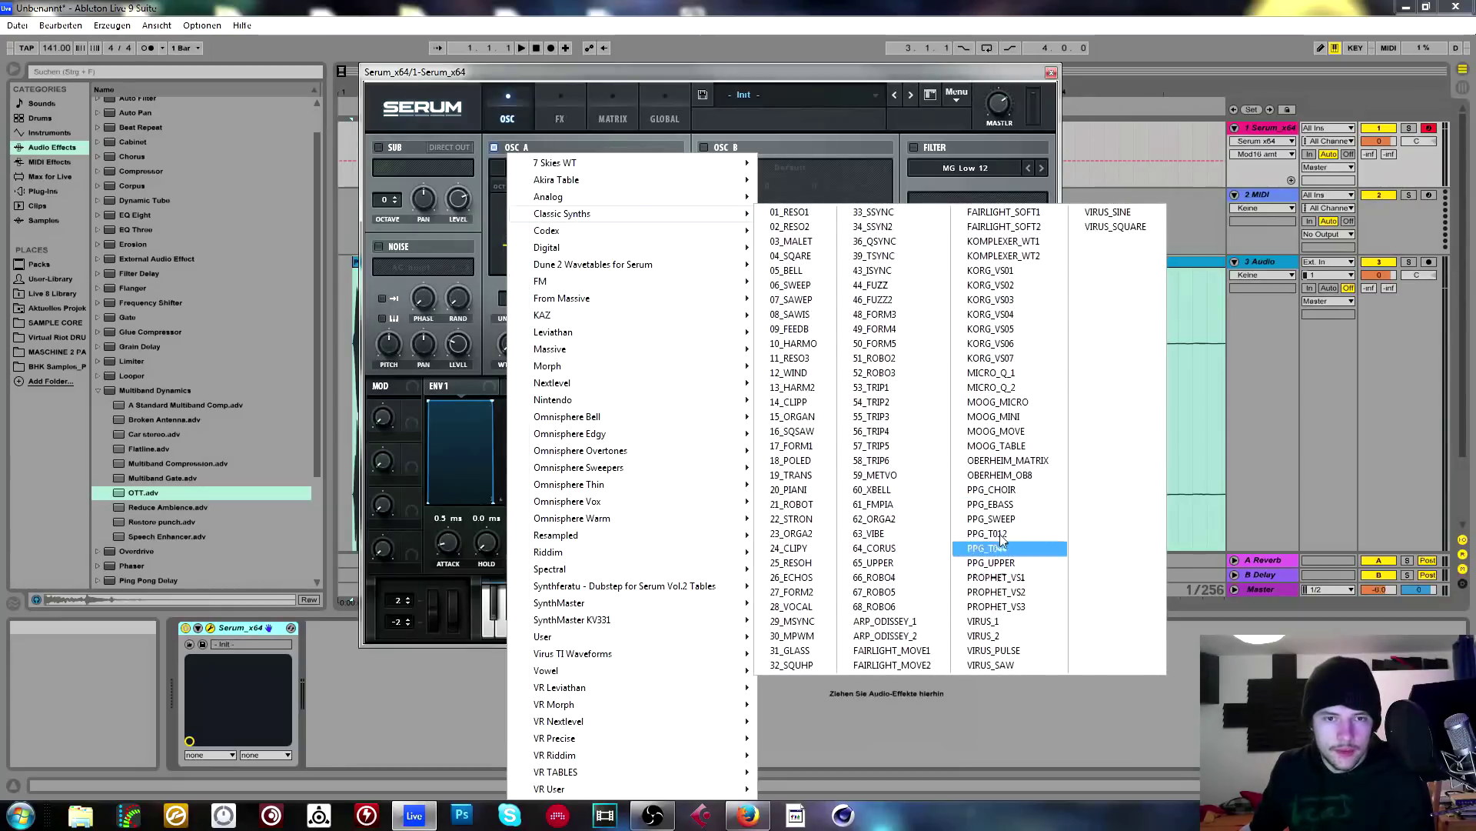
left_click(996, 577)
Sweep oscillator A's wavetable position to 176 and back to 1, and add NoteOn Rand1 as its modulation source.
left_click_drag(509, 344, 565, 270)
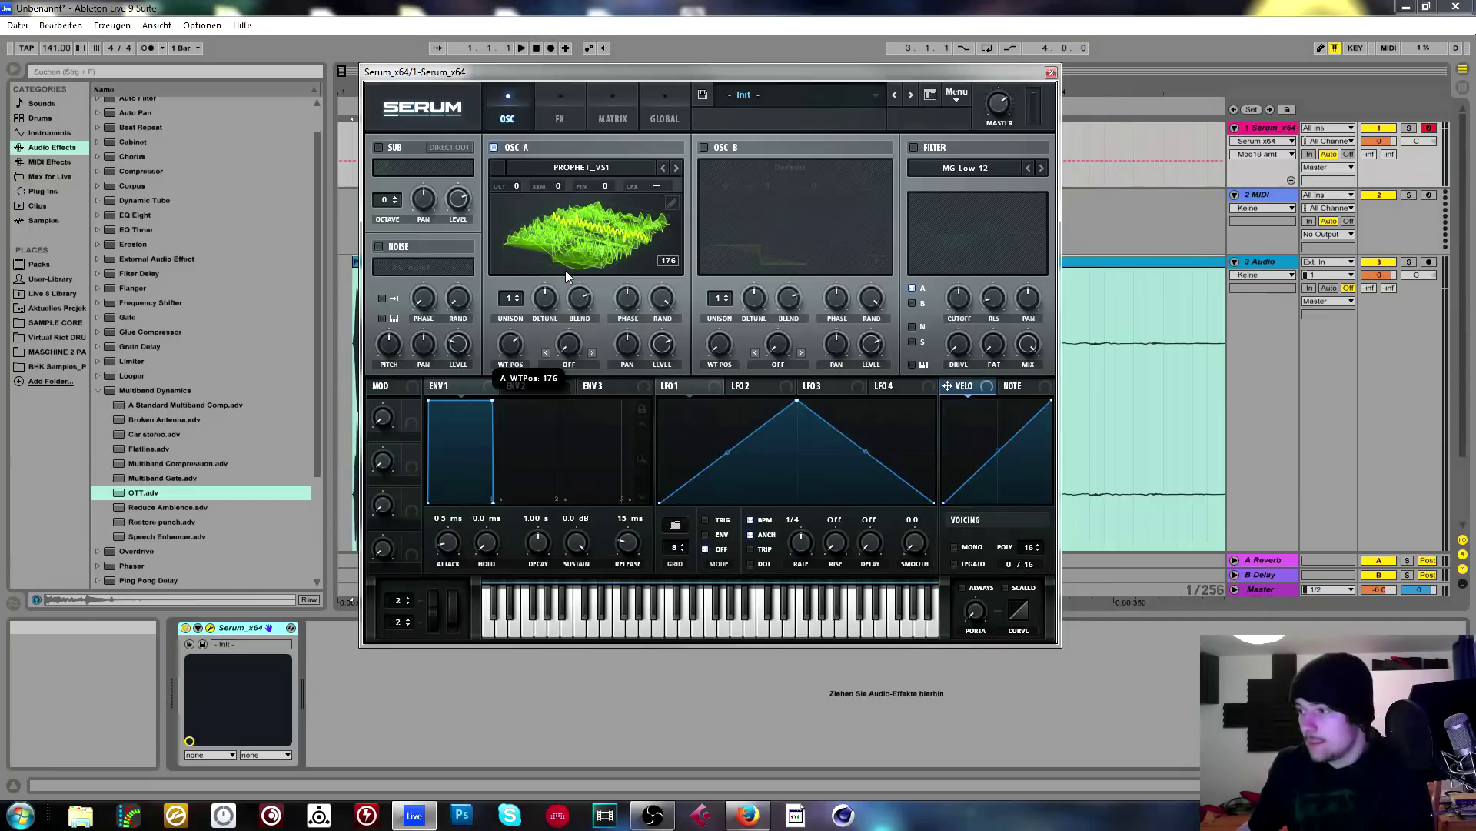
left_click_drag(565, 270, 542, 380)
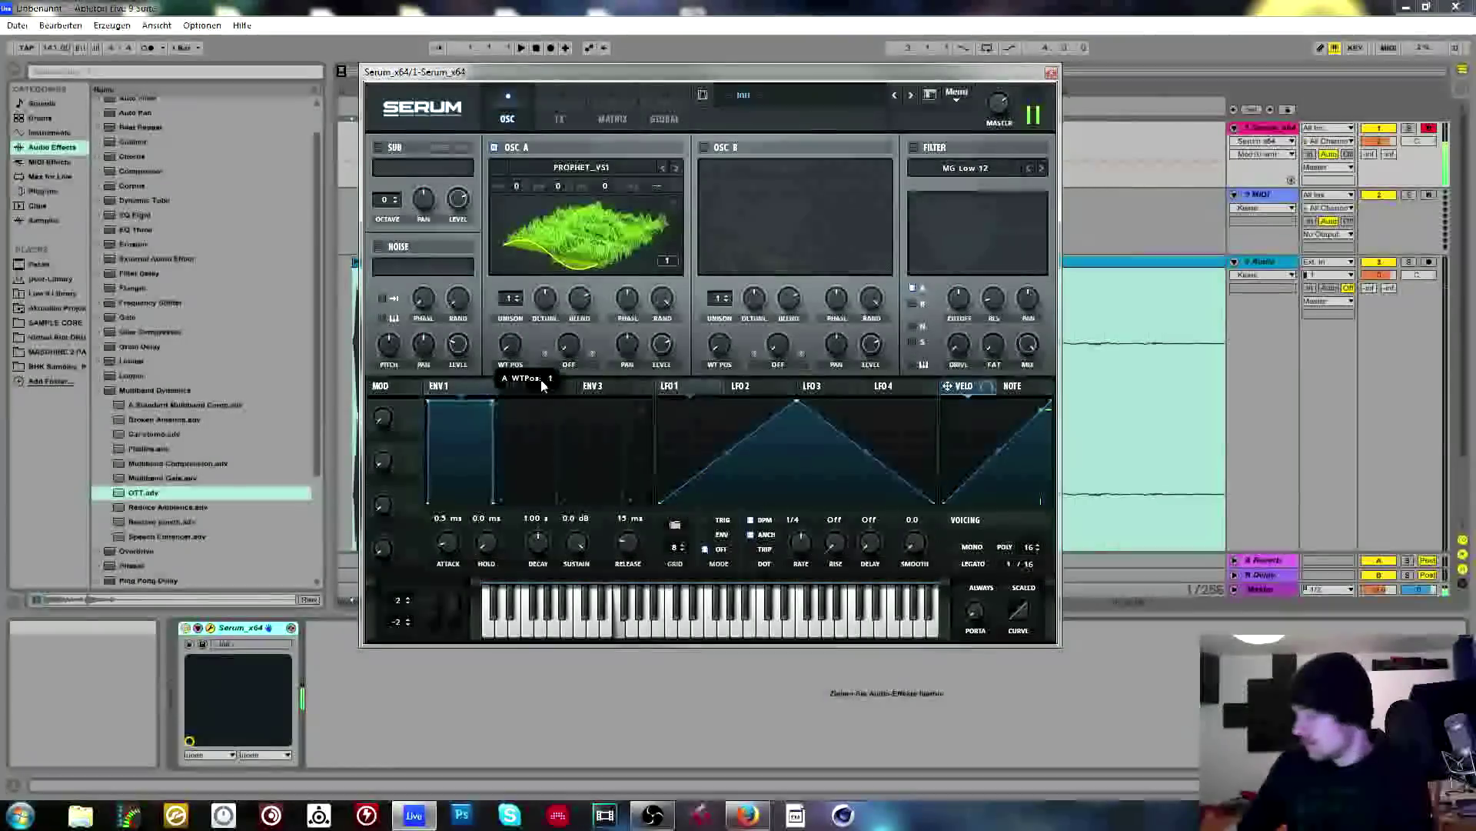
right_click(511, 346)
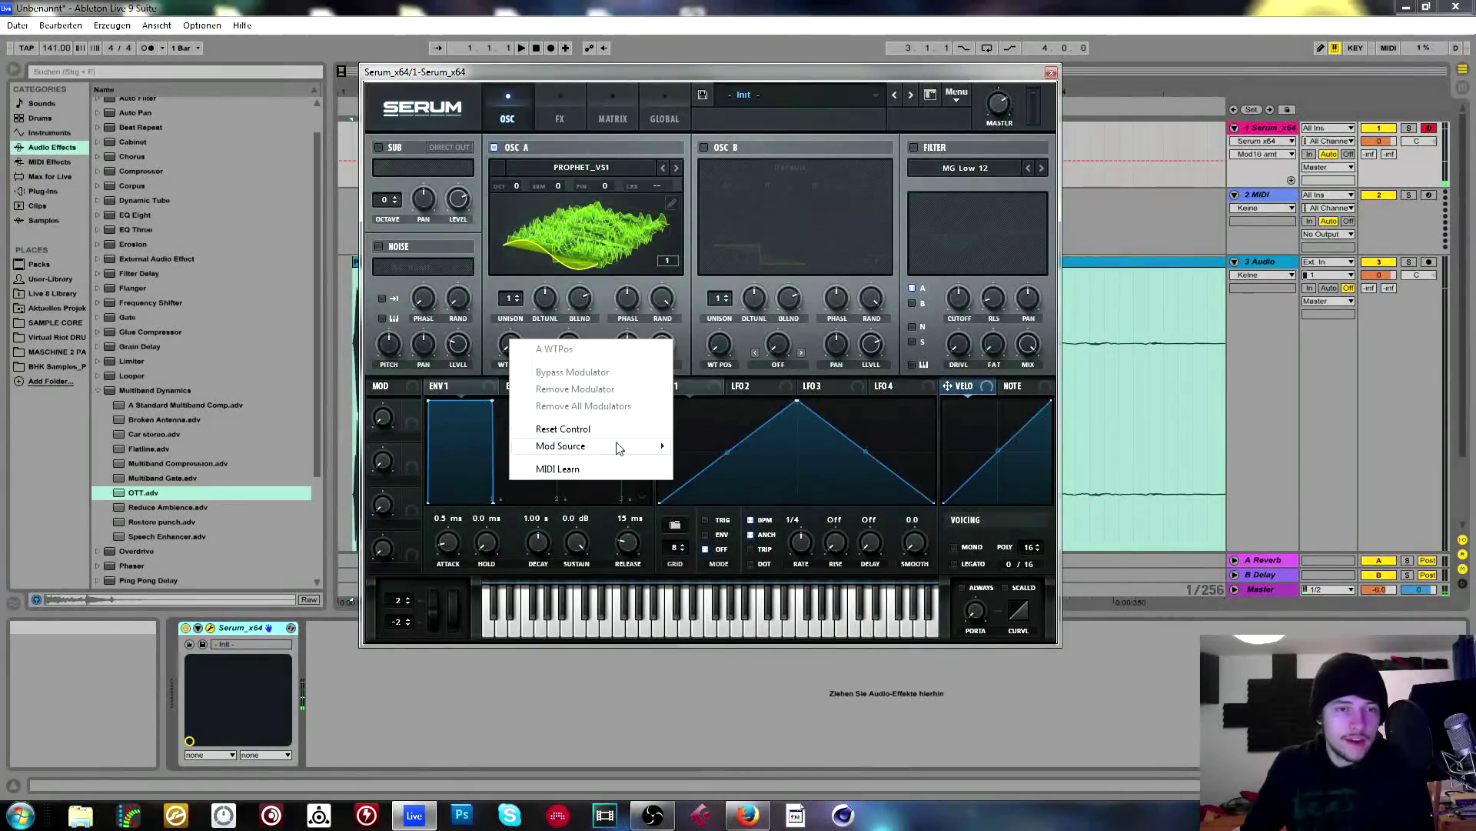
mouse_move(619, 447)
left_click(731, 351)
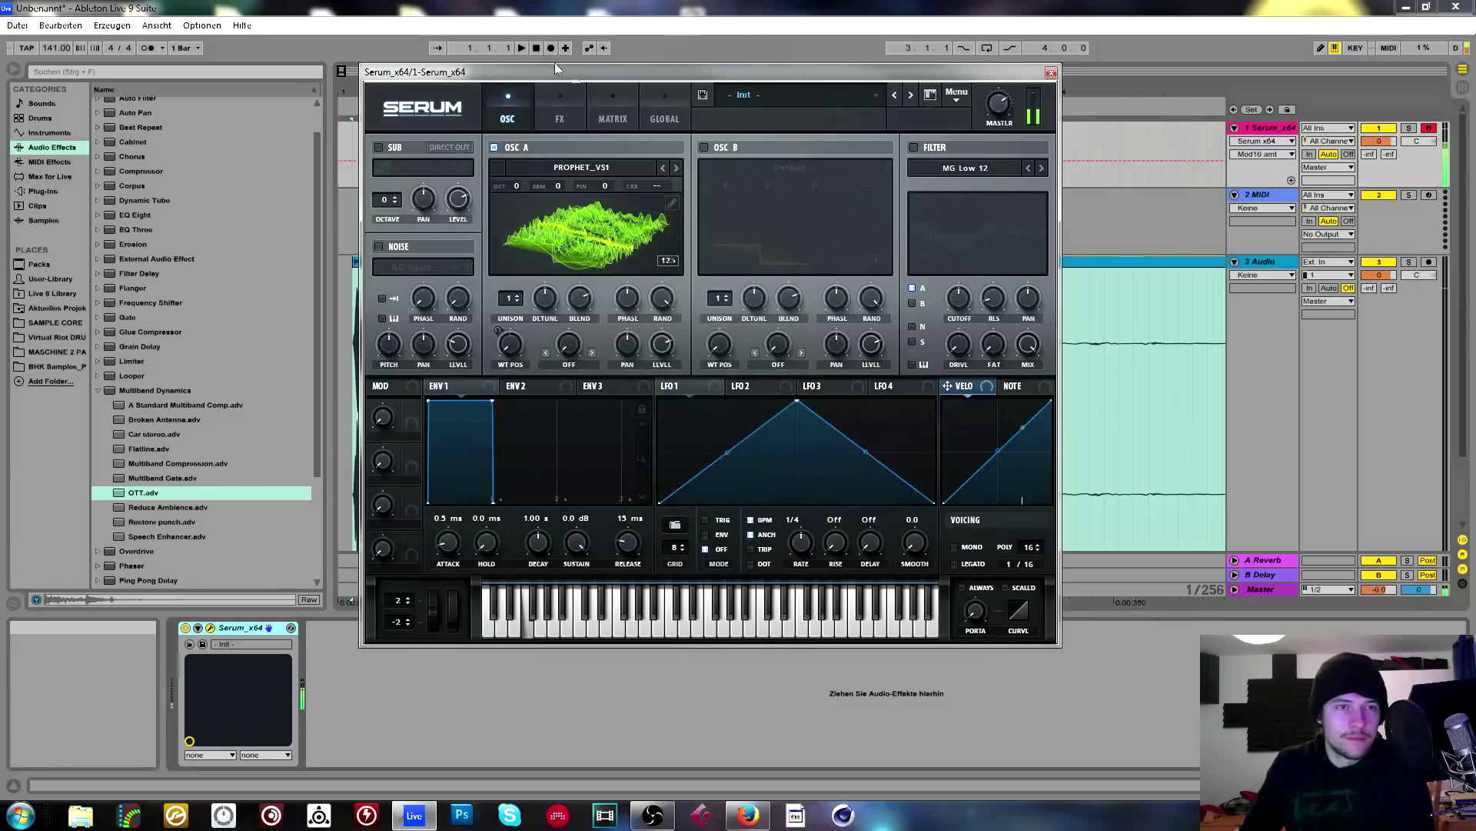
Raise the NoteOn Rand1 amount for A WTPos close to maximum in the modulation matrix and return to the oscillators.
left_click(603, 109)
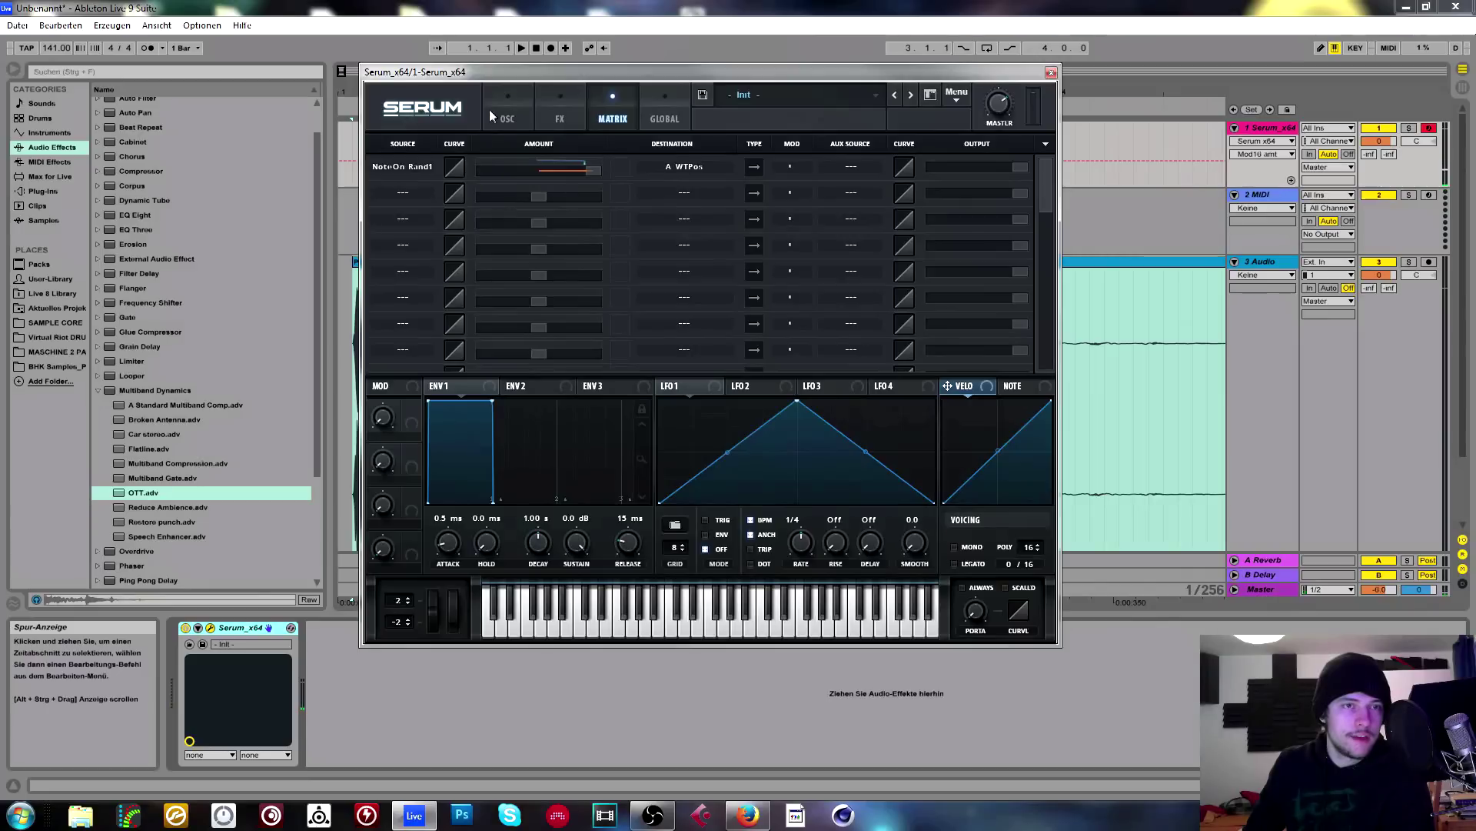
left_click(501, 105)
left_click(609, 121)
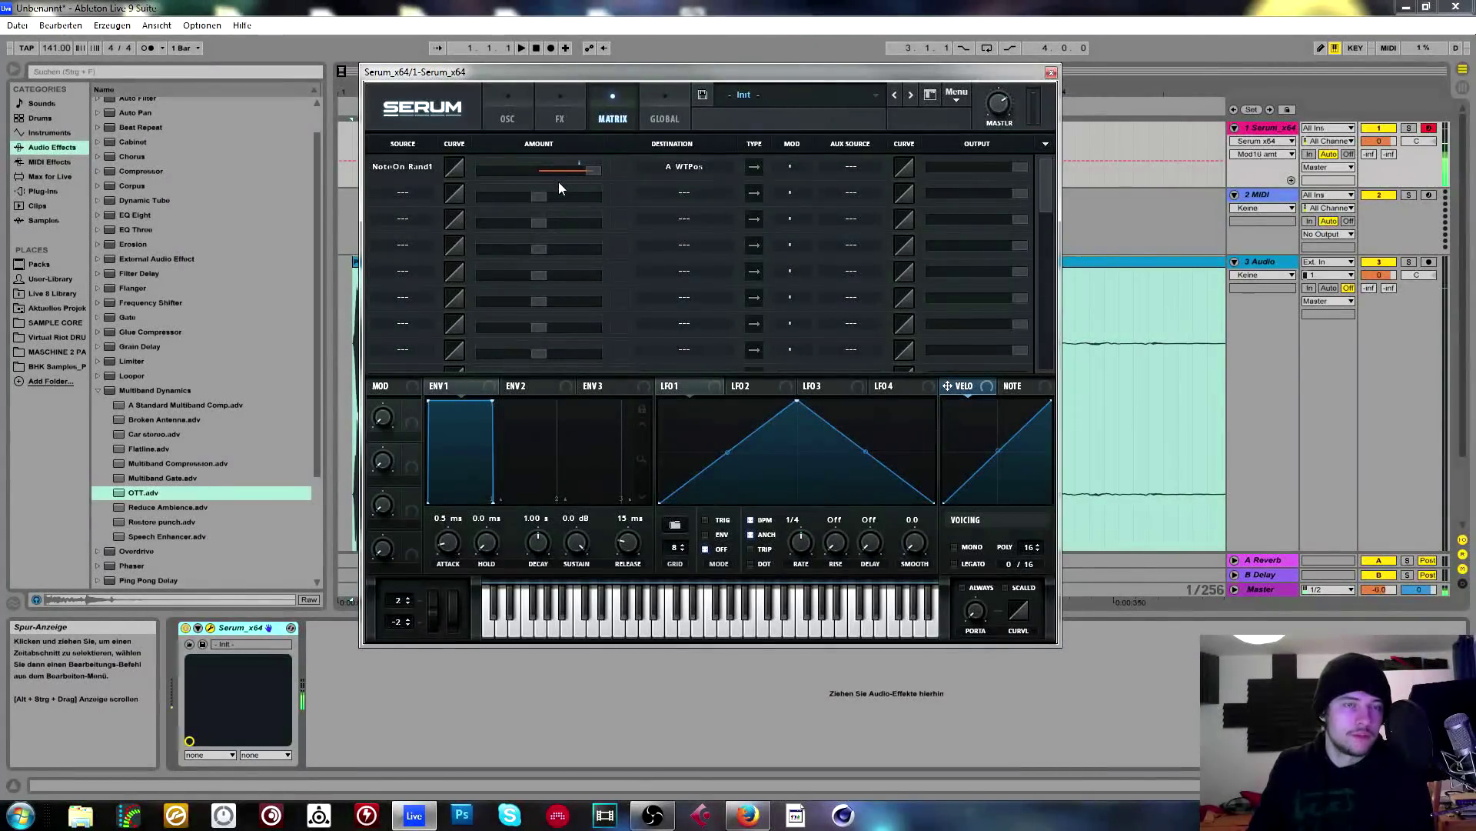
left_click(516, 111)
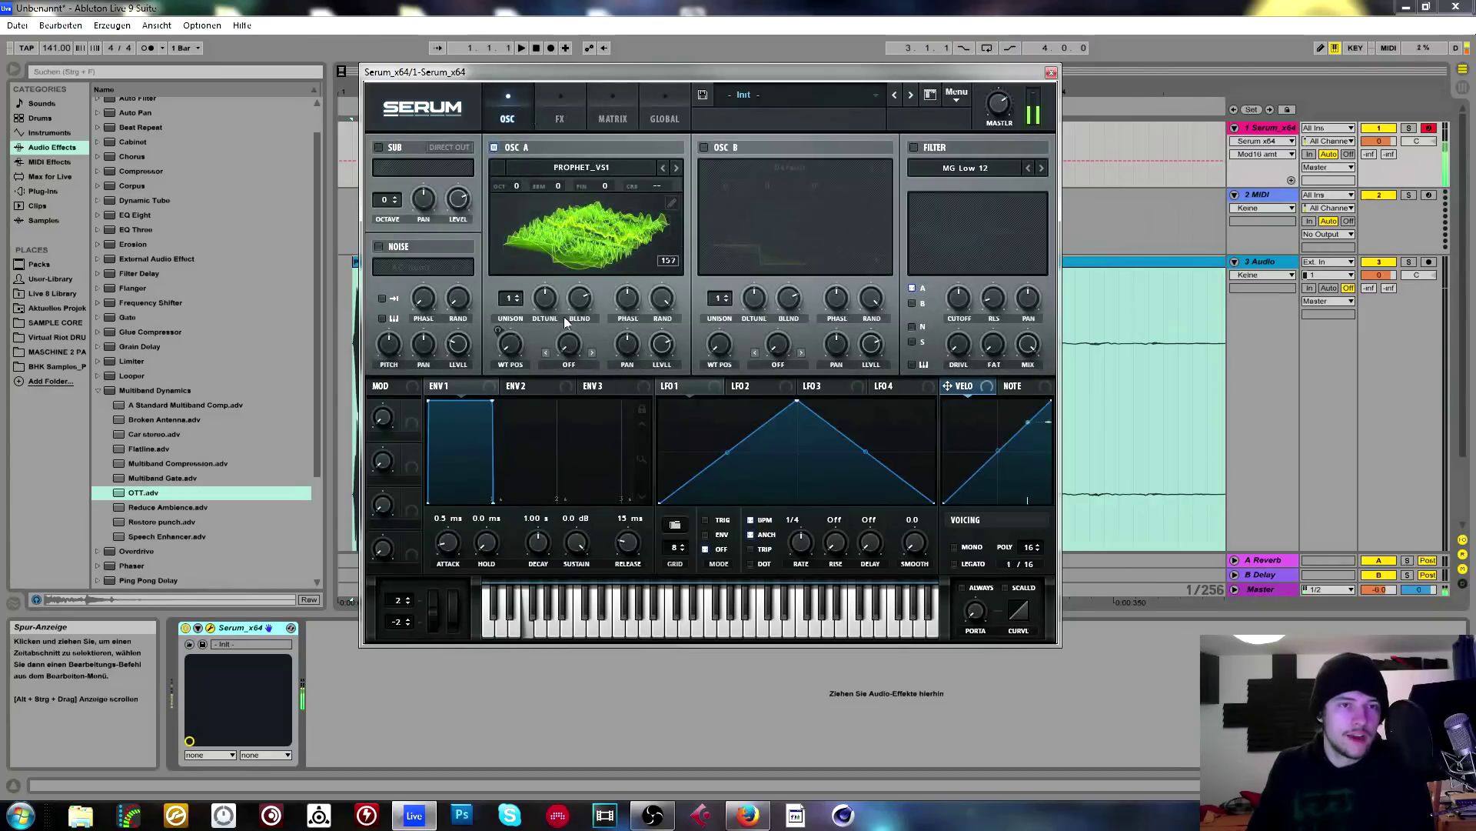
Enable the filter with LFO 1 modulating its cutoff, and reshape LFO 1 into a falling ramp at 1/8 in TRIG mode.
left_click_drag(698, 390, 939, 304)
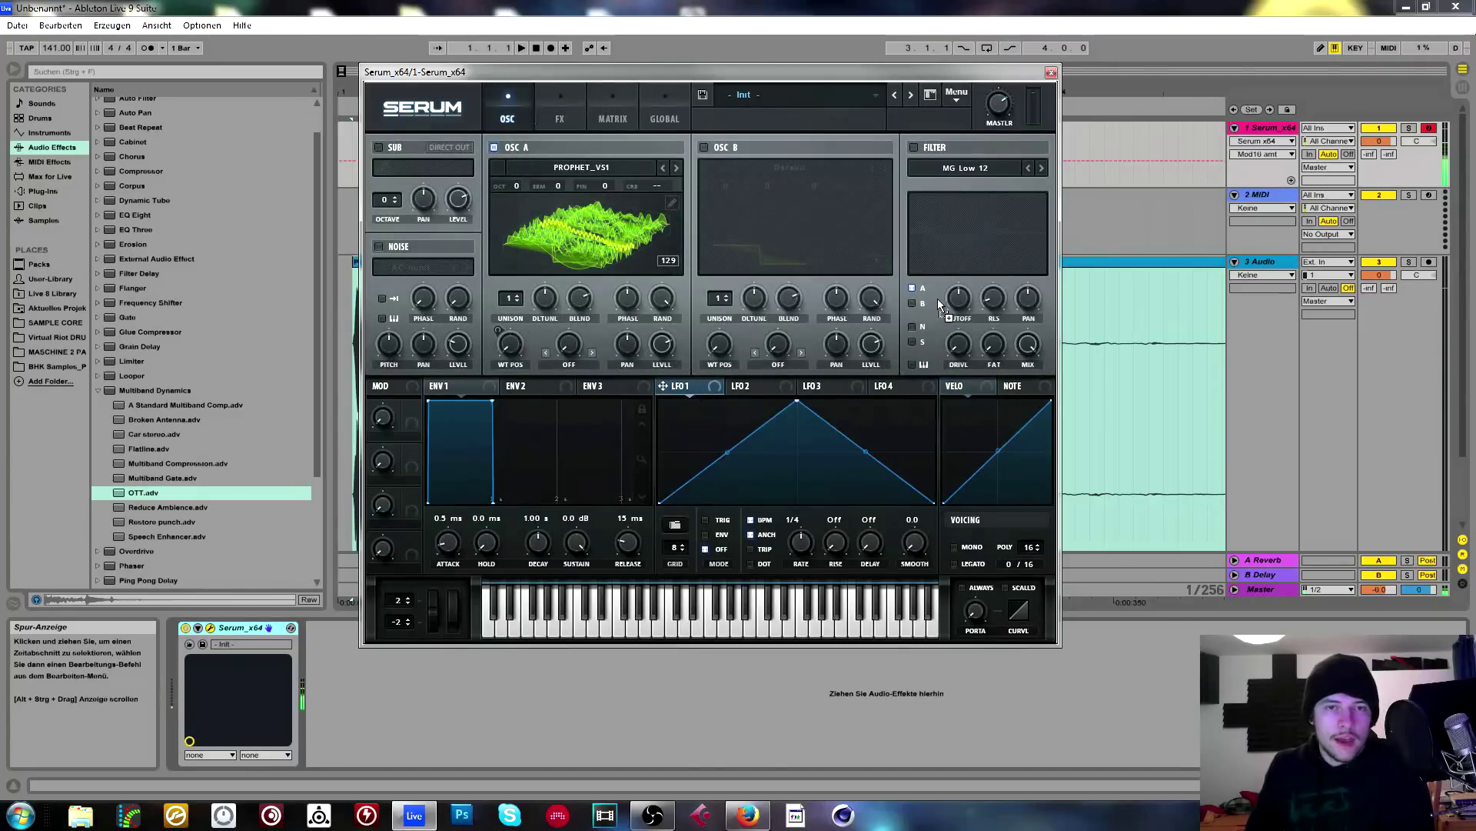
left_click(914, 148)
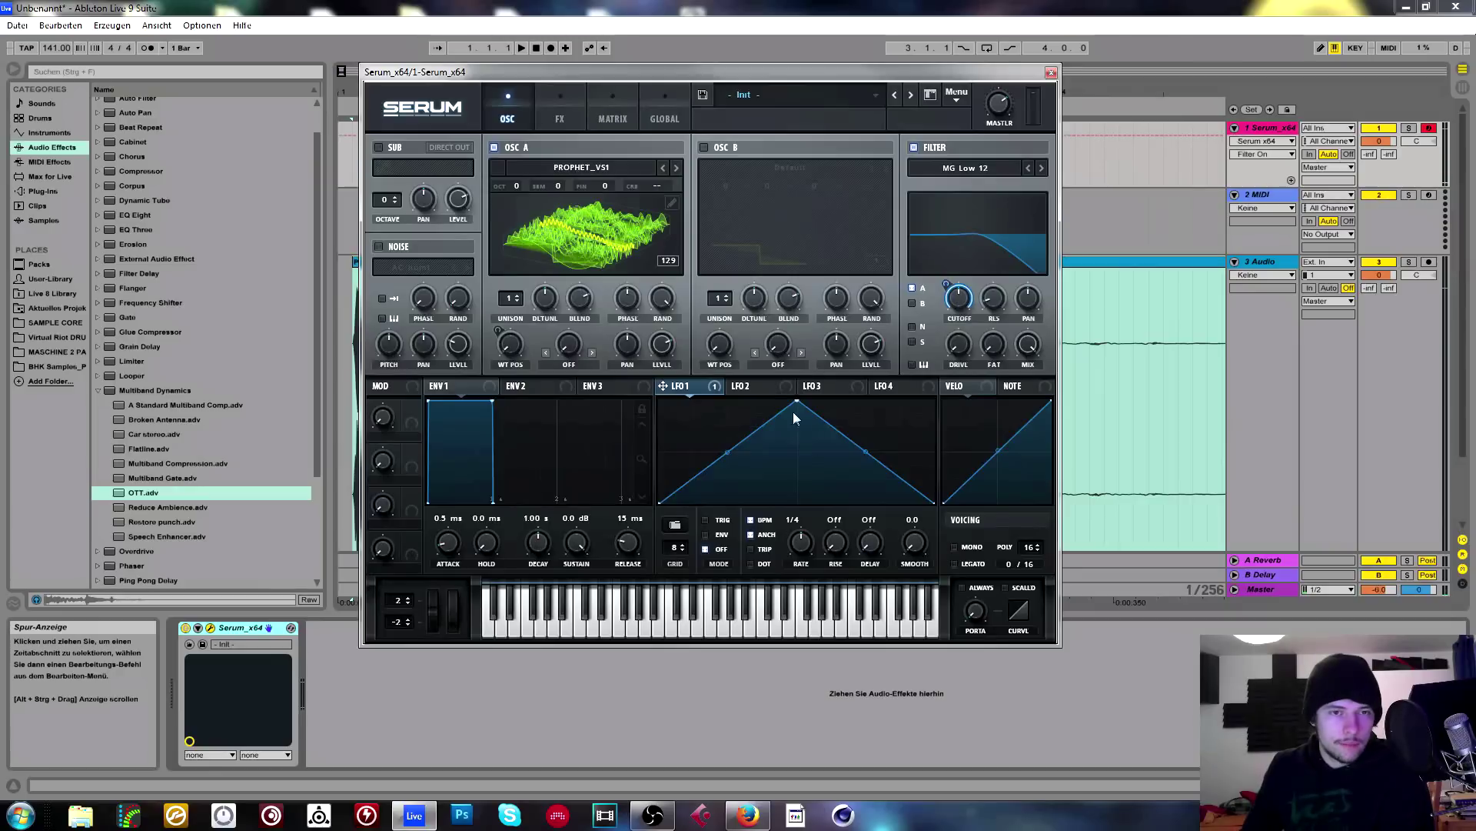
left_click_drag(798, 399, 659, 400)
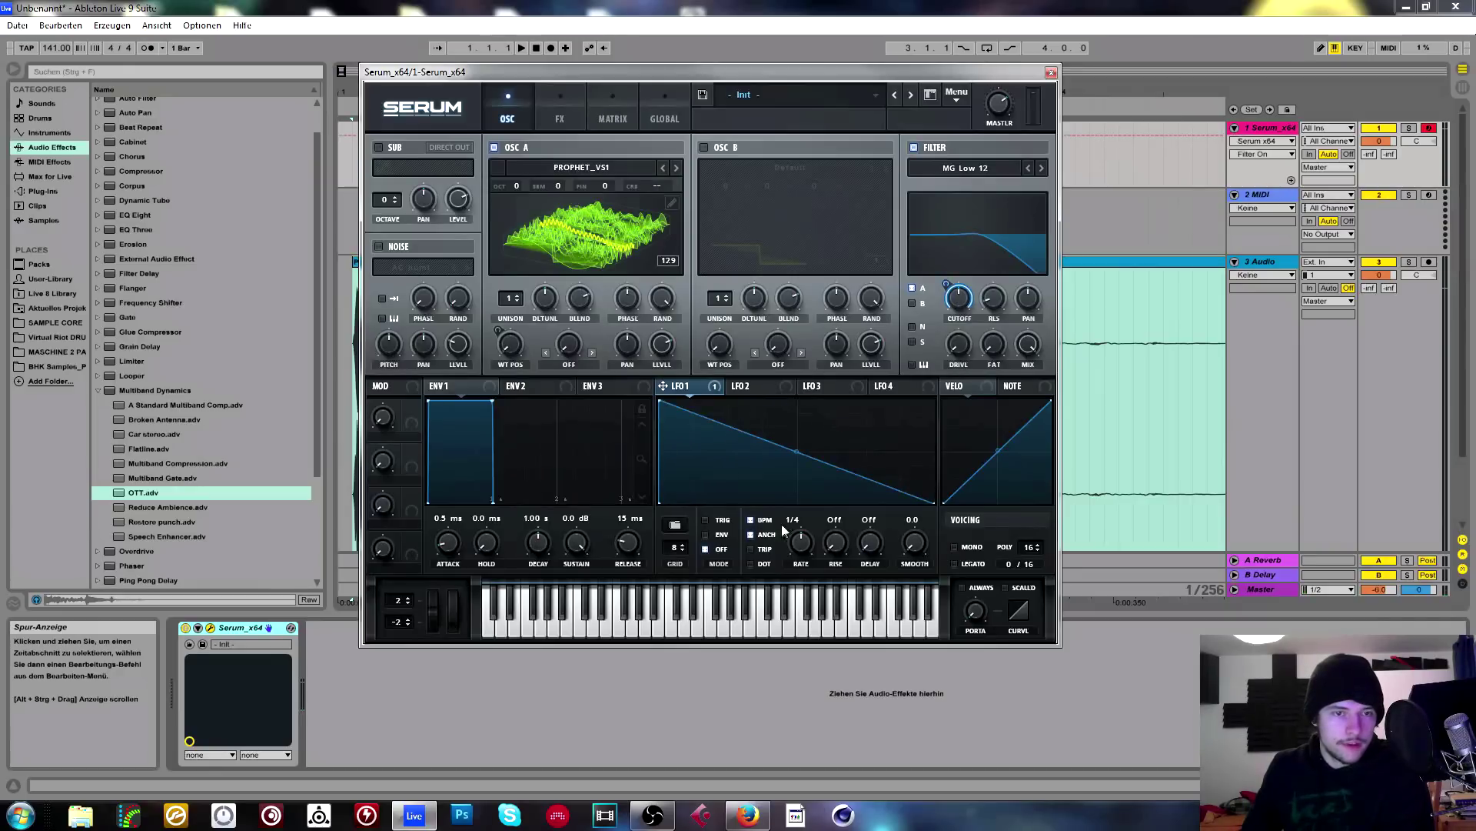
left_click_drag(811, 525, 808, 535)
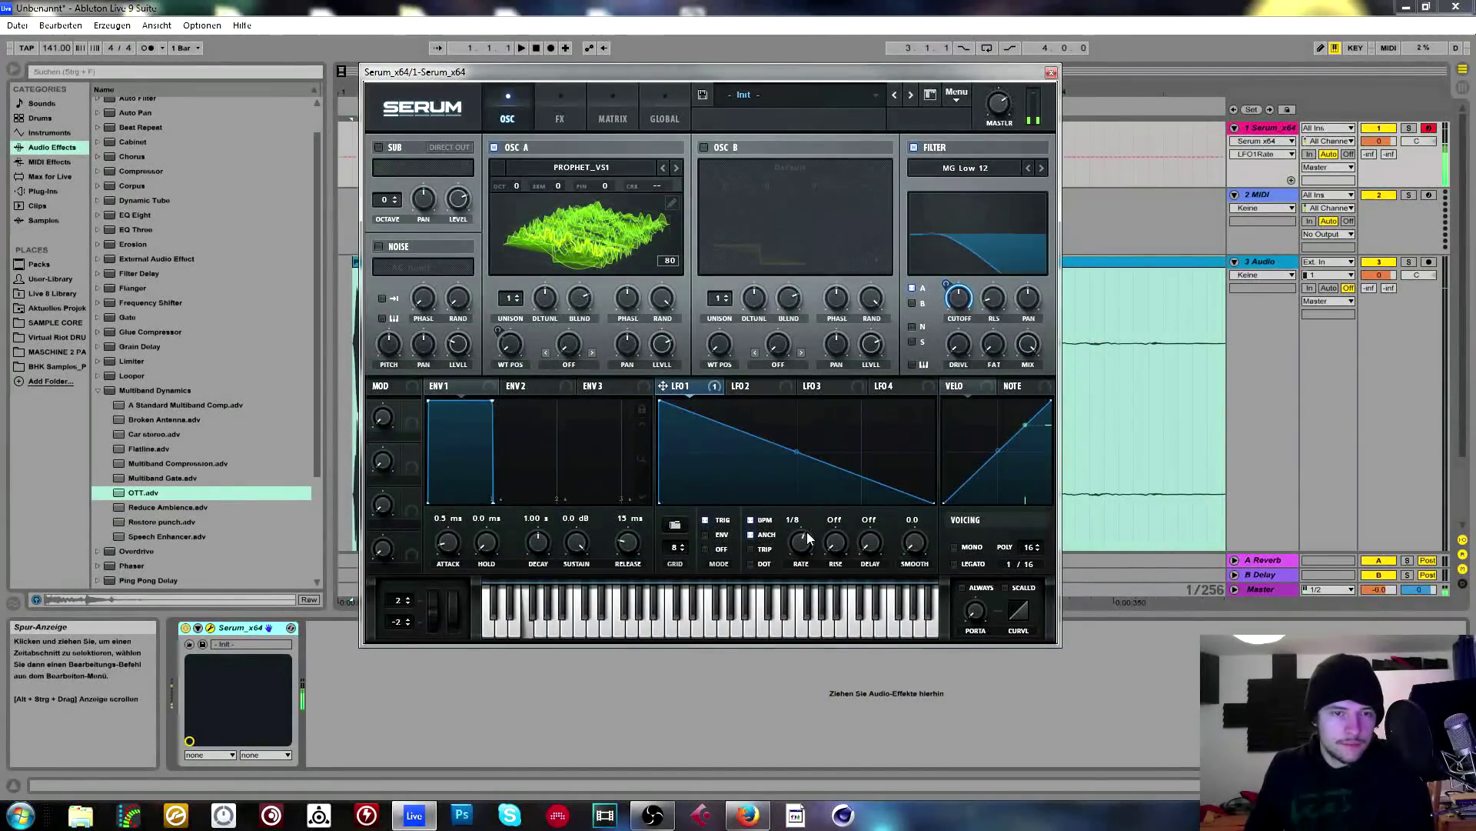
Adjust the filter cutoff and its LFO 1 modulation, and change the filter type to MG Low 24.
left_click_drag(951, 301, 955, 315)
left_click(1041, 170)
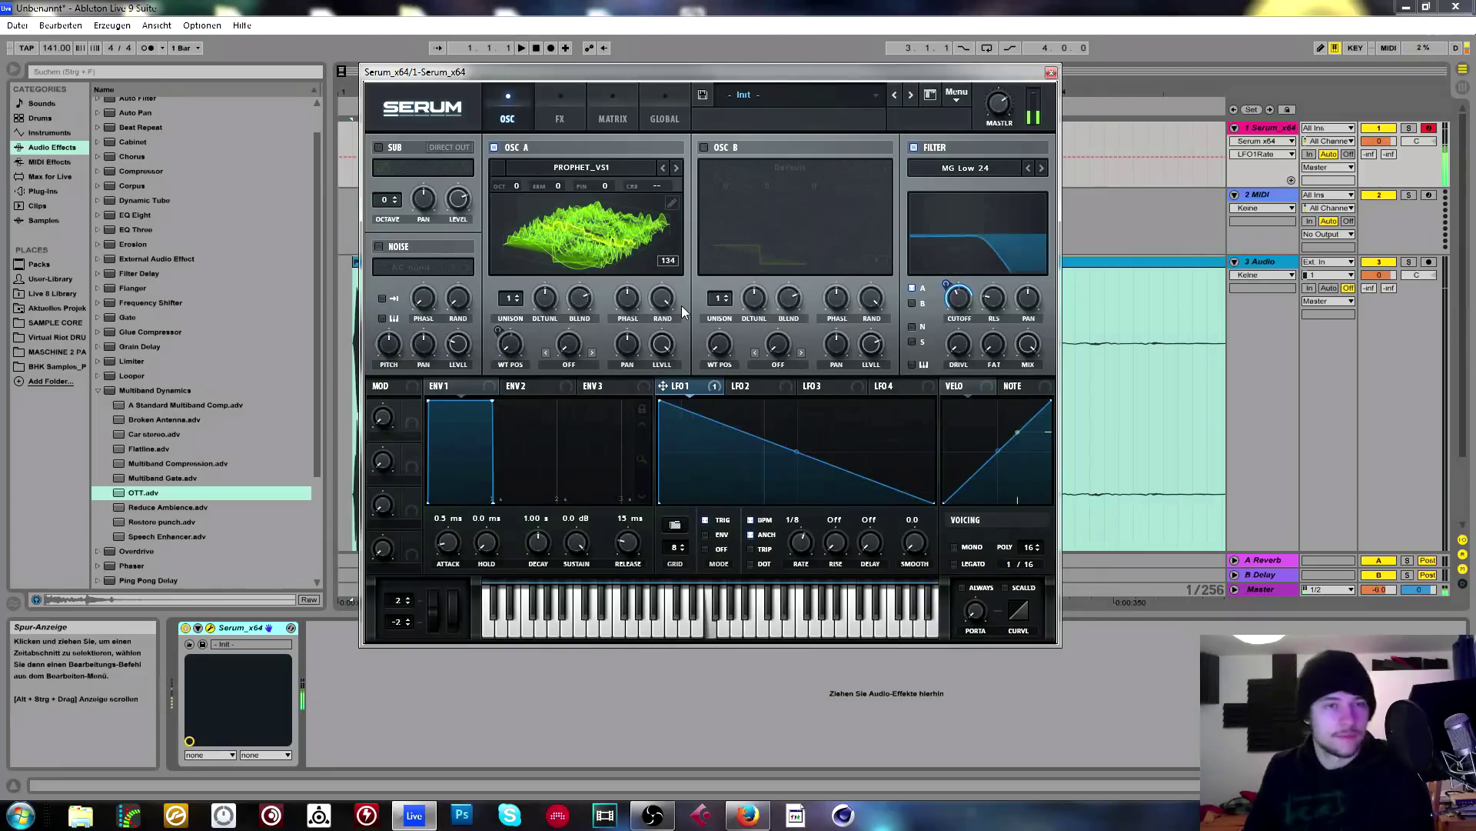
Set oscillator A's warp mode to Bend + with an LFO 1 modulation amount of 64, and switch LFO 1 to ENV mode.
left_click(593, 255)
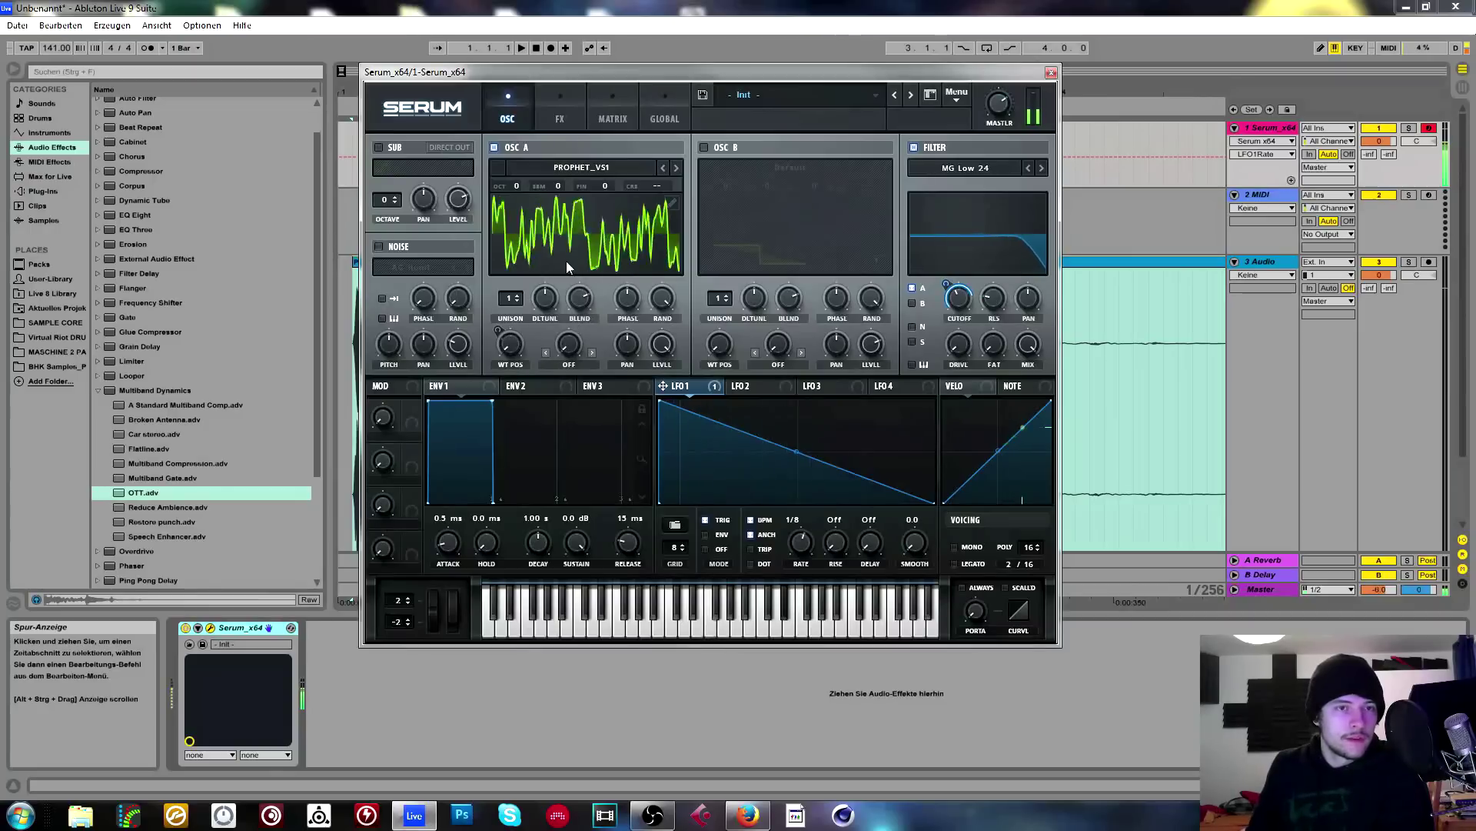
left_click(577, 244)
left_click(547, 246)
left_click(567, 365)
left_click(582, 453)
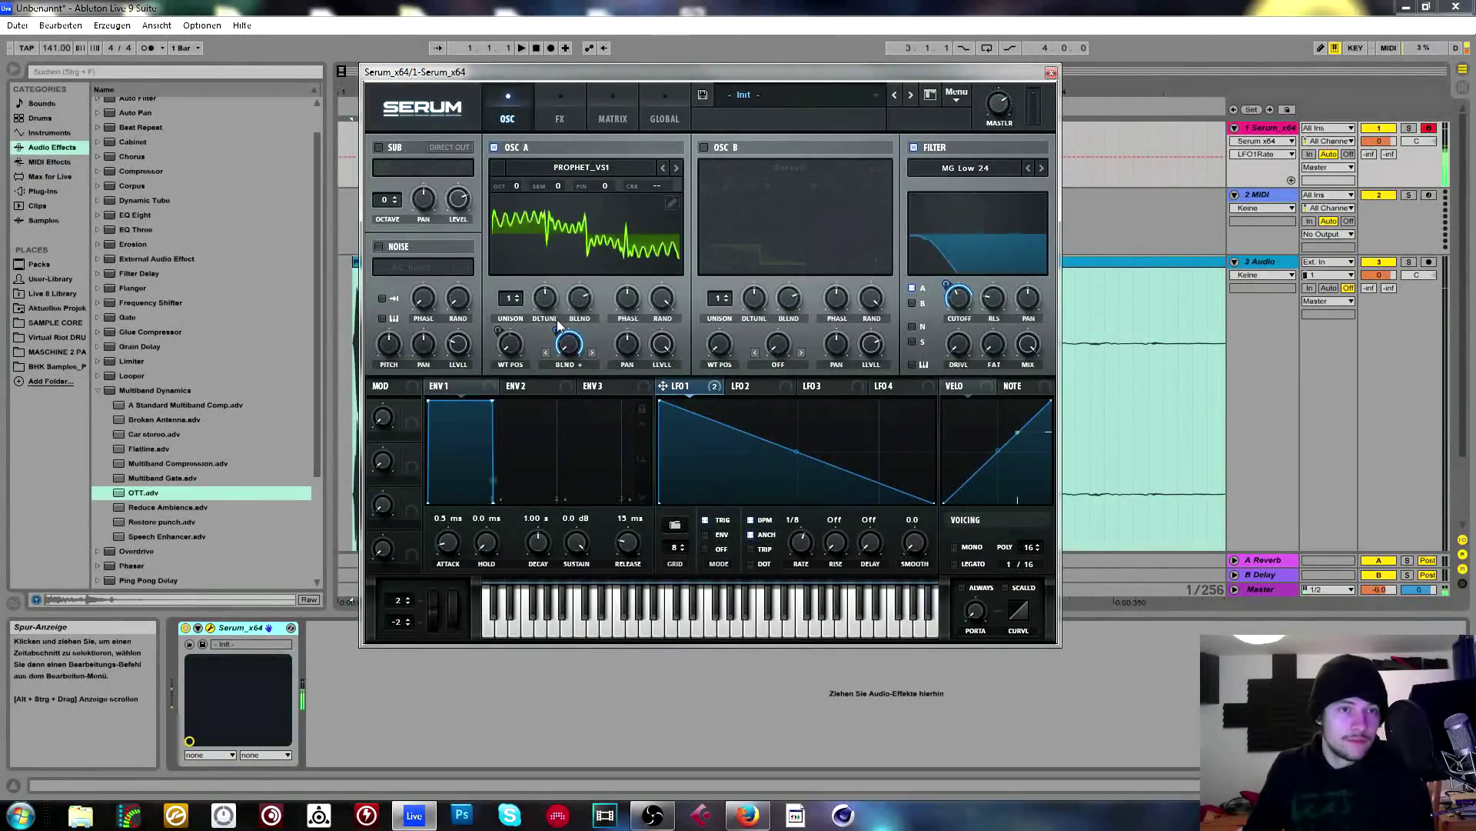
left_click_drag(554, 331, 552, 358)
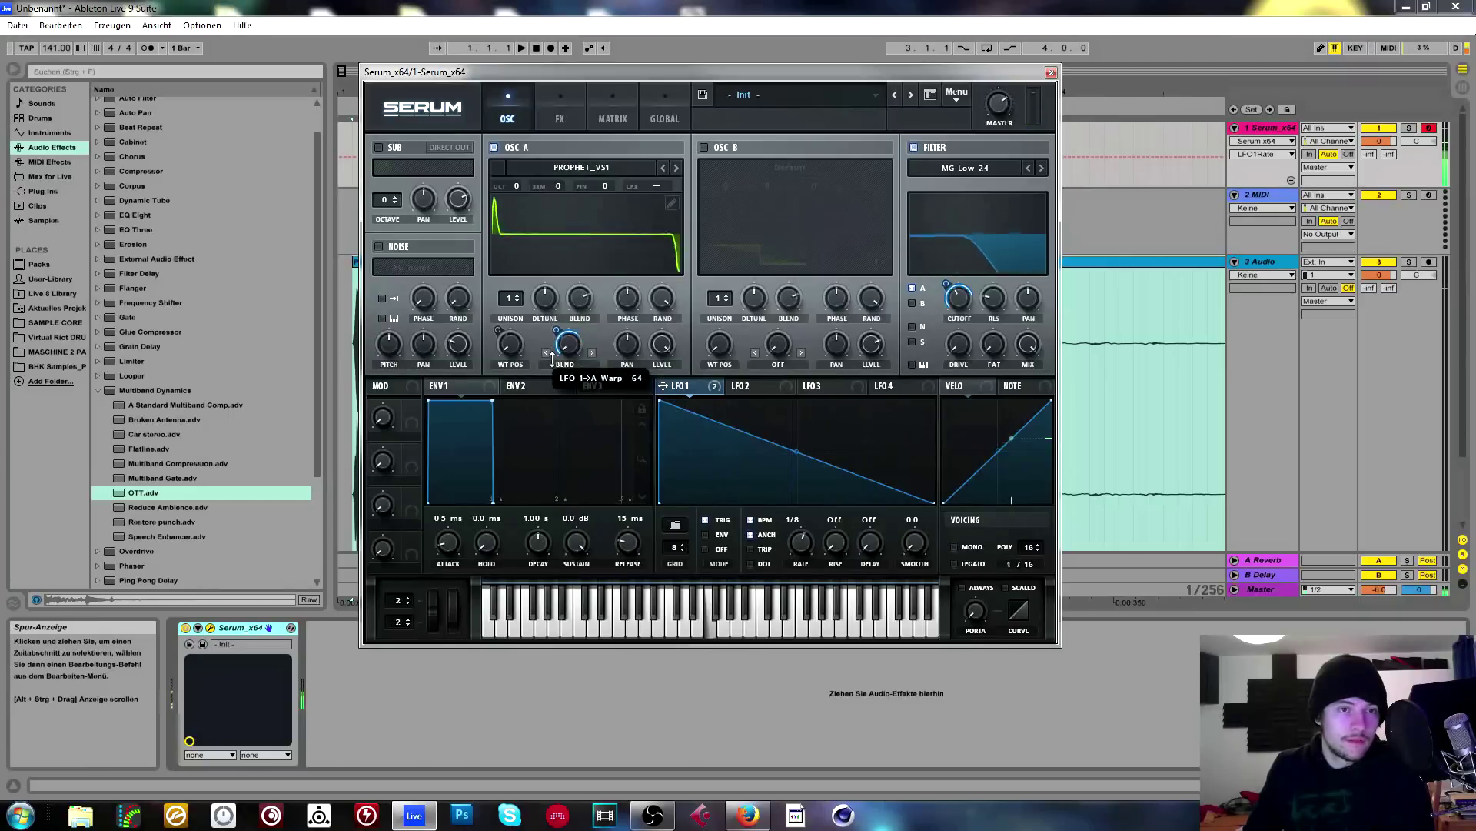
left_click(706, 535)
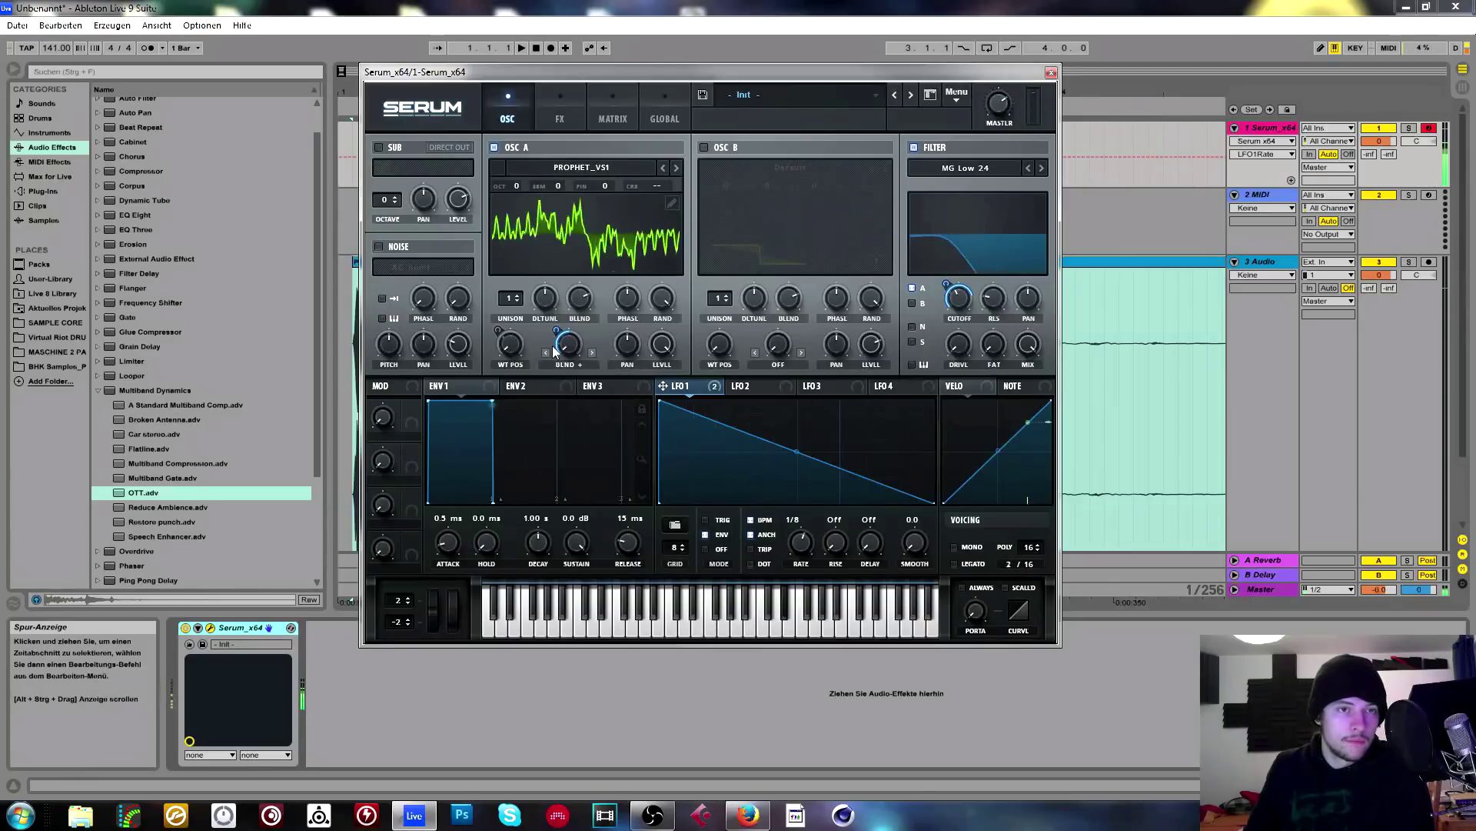
Enable the Hyper/Dimension, Distortion, Compressor, Reverb and Delay effects, and move Delay after Compressor in the effects chain.
left_click(562, 103)
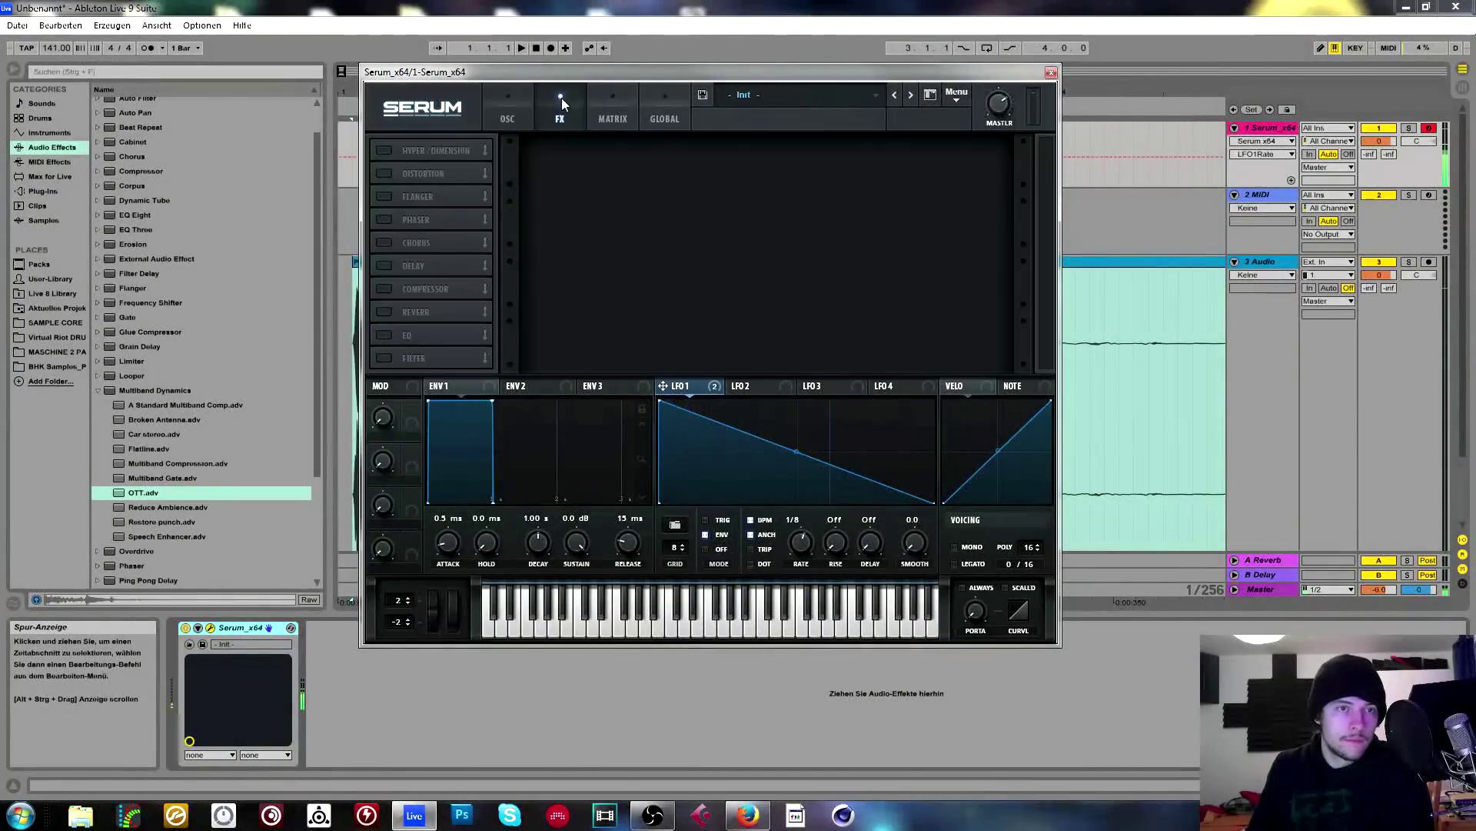
left_click(391, 151)
left_click(386, 174)
left_click(384, 288)
left_click(383, 312)
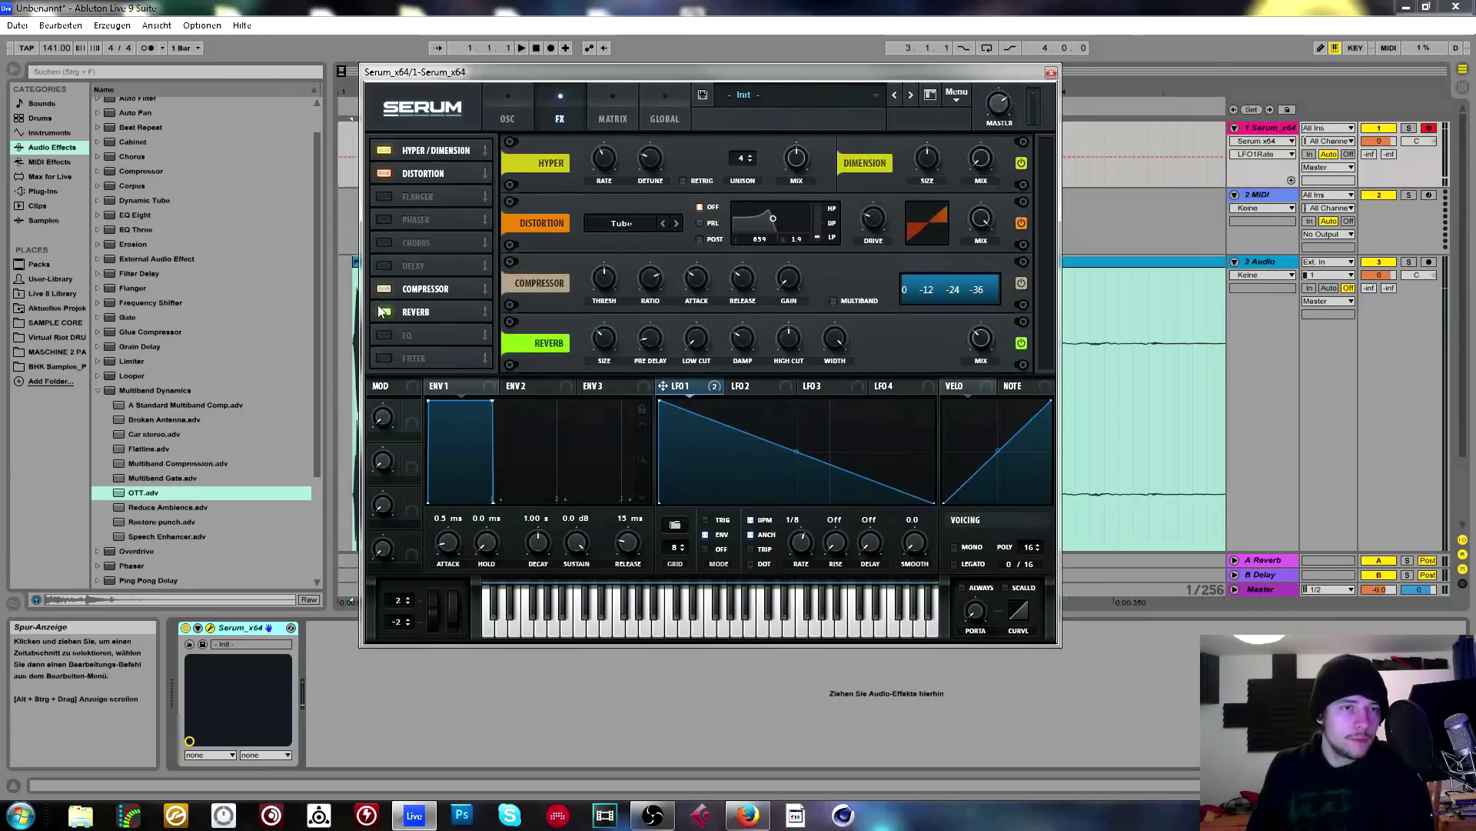
left_click(384, 265)
left_click_drag(418, 266, 421, 289)
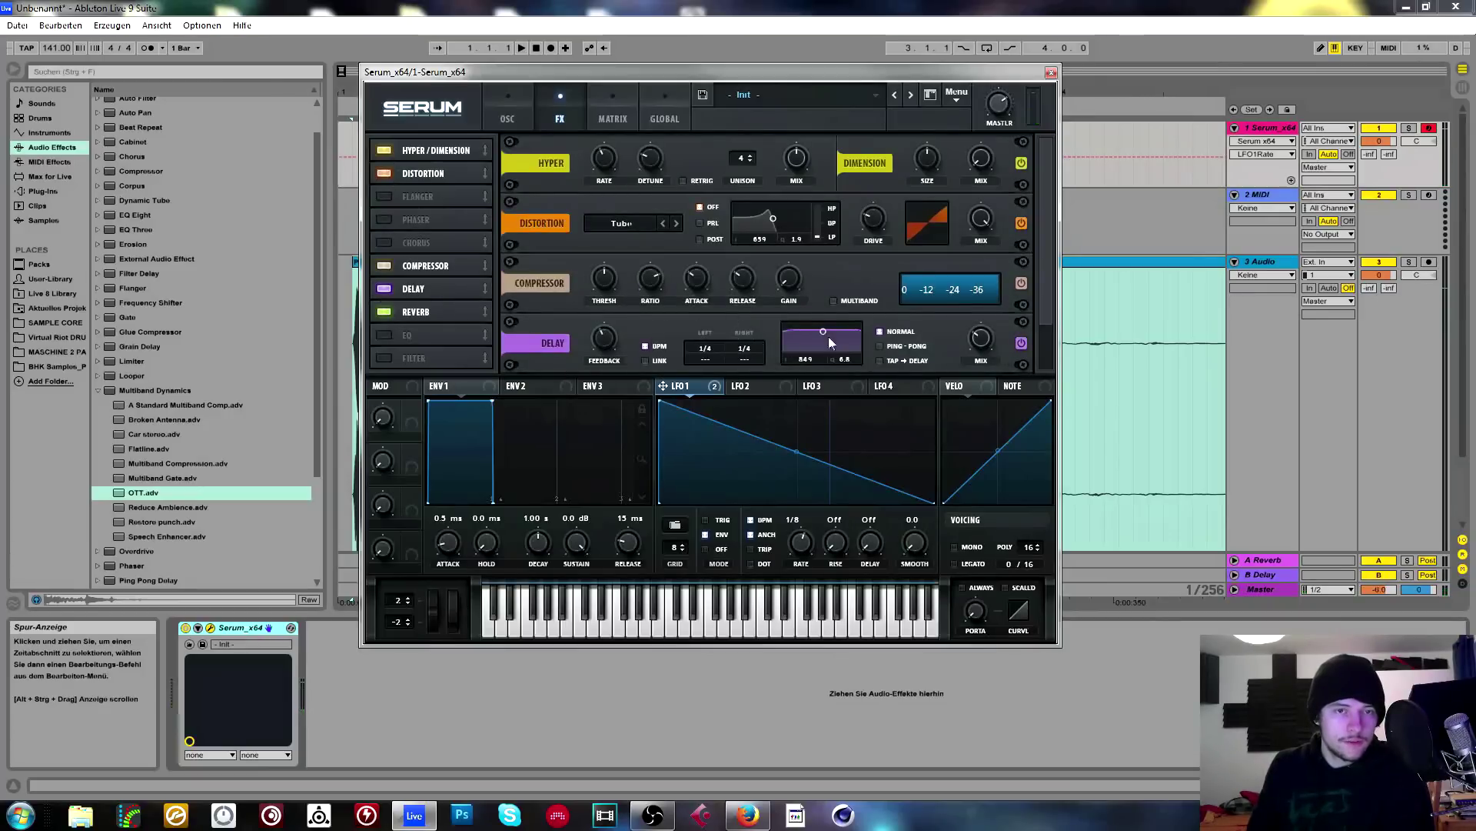
Set the delay to 1/4 left and dotted 1/4 right with its filter at 544, and enable multiband mode on the compressor.
left_click_drag(713, 347, 751, 365)
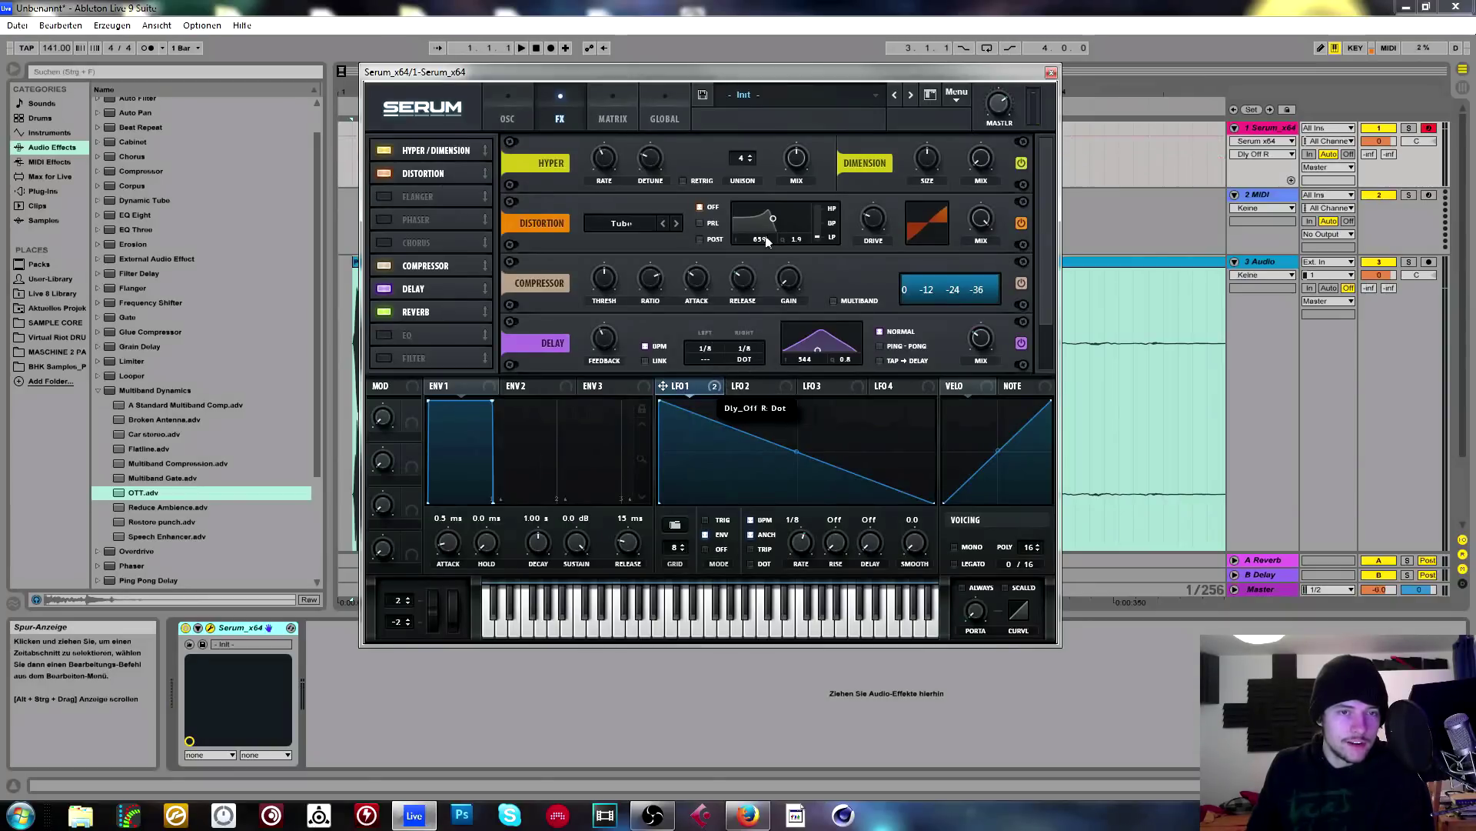
left_click(835, 300)
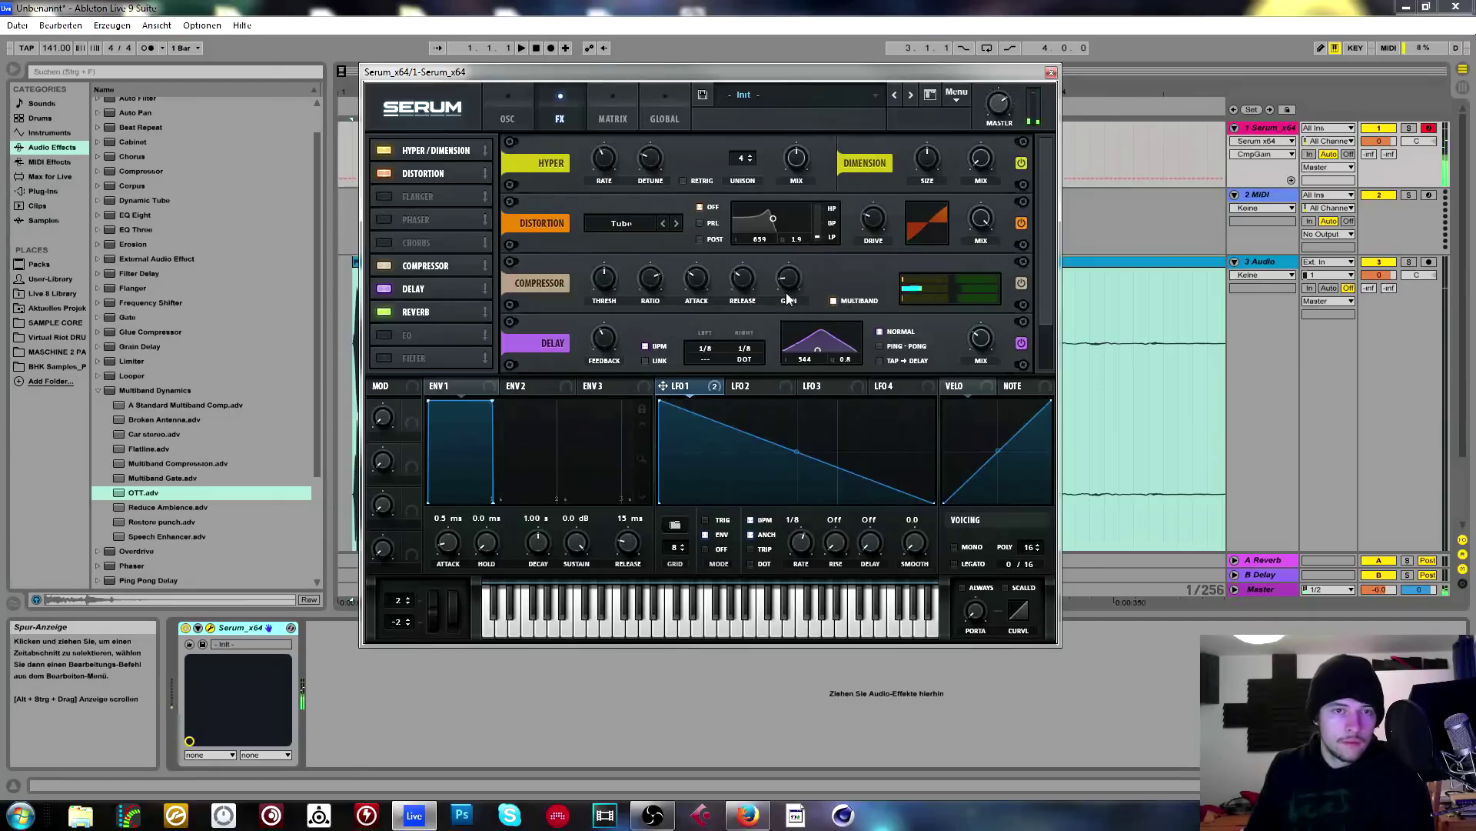
left_click(981, 338)
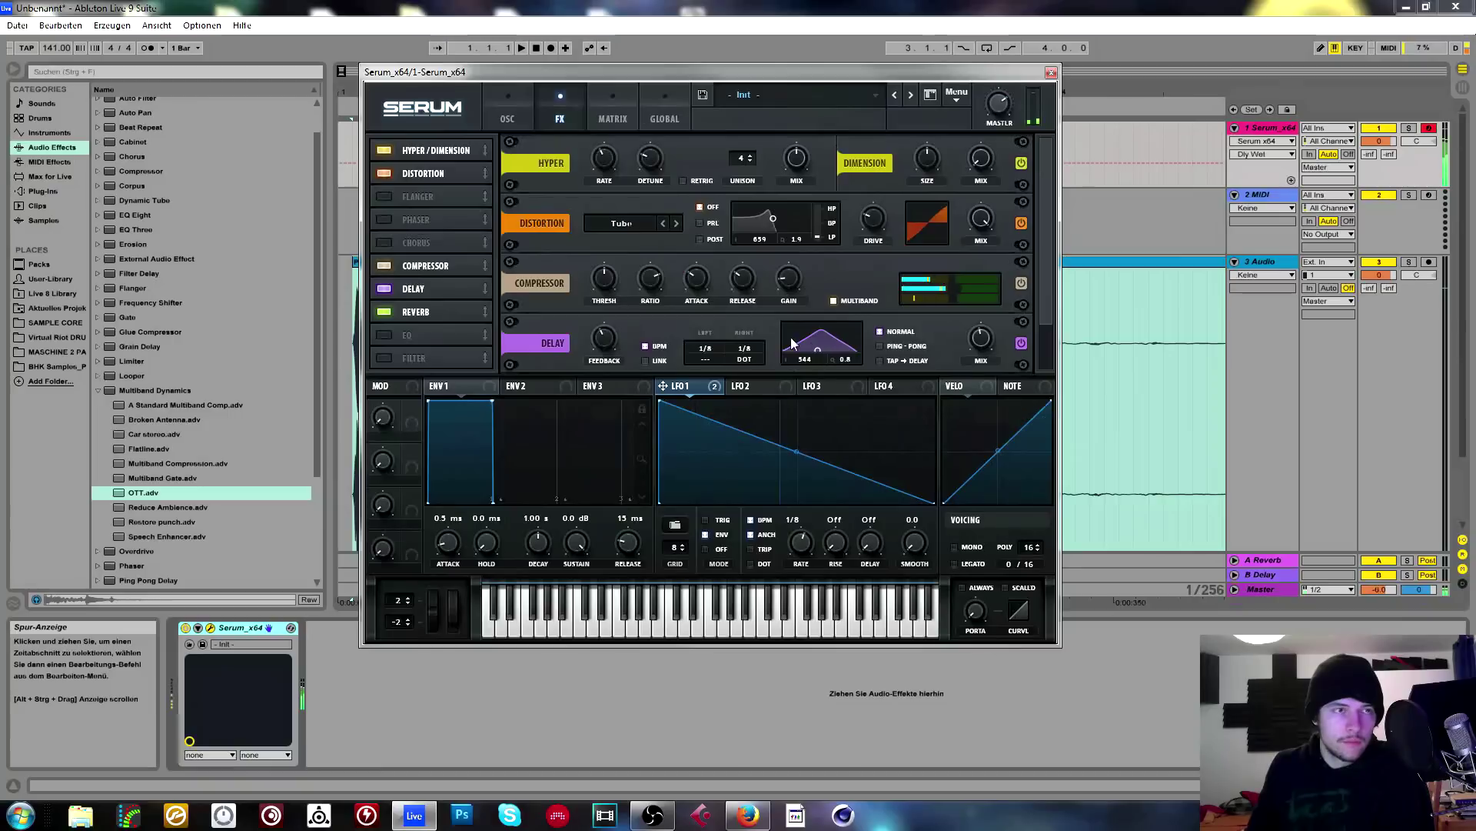
left_click_drag(706, 350, 761, 343)
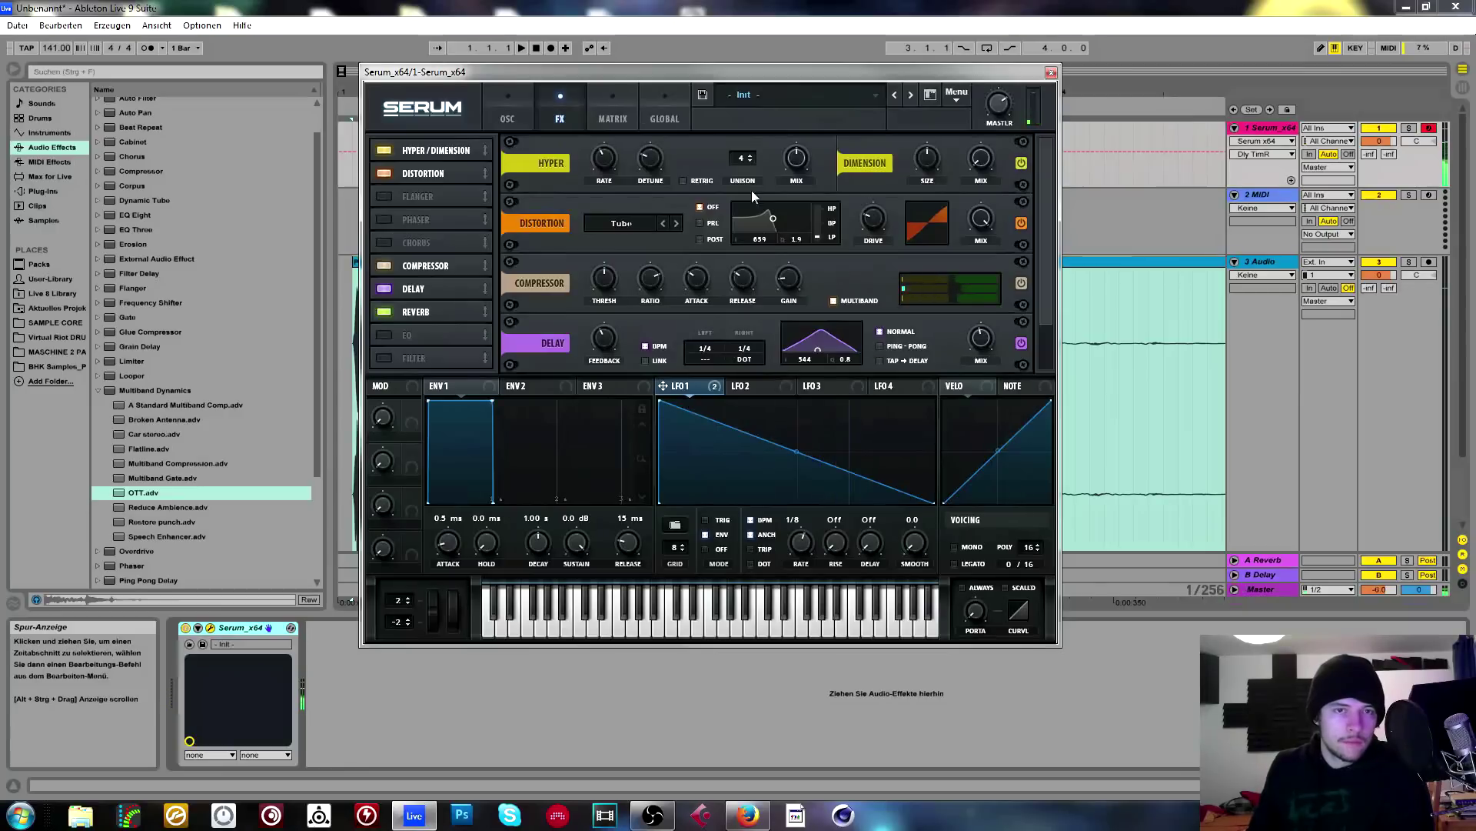
Check the oscillator and filter settings, and remove Distortion from the active effects.
left_click(508, 115)
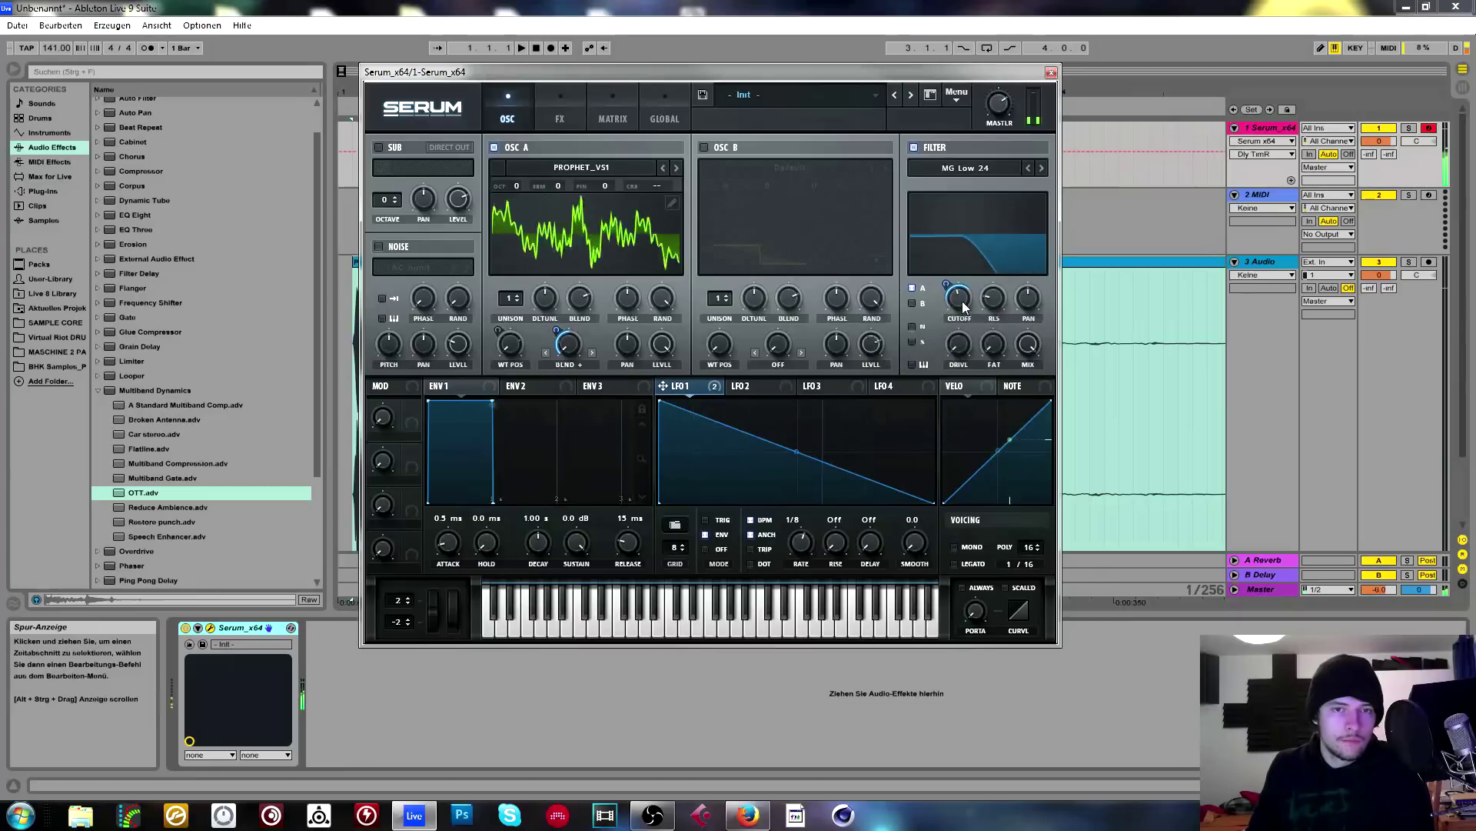
left_click(557, 114)
left_click(386, 172)
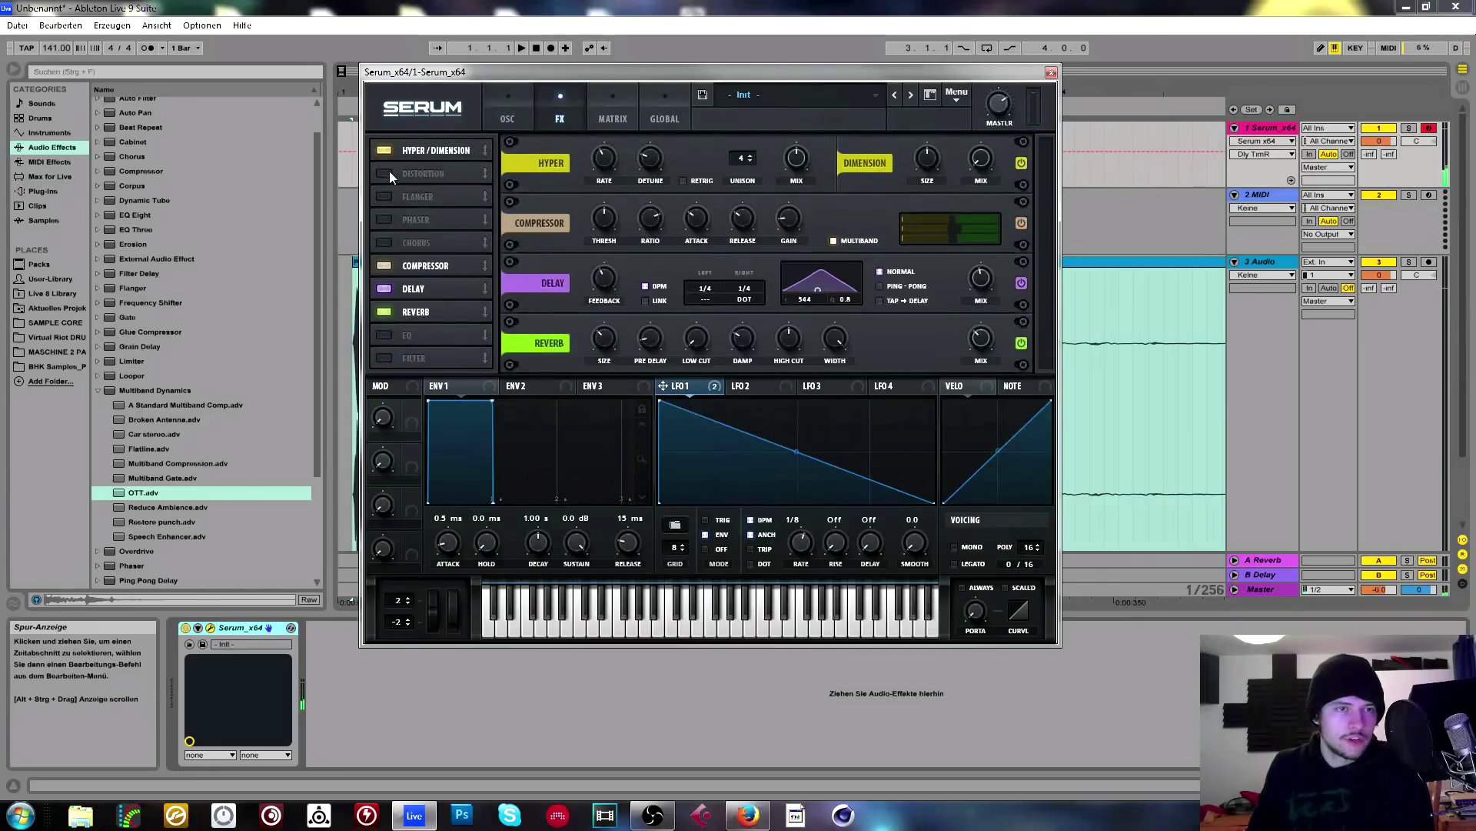
Remove all modulators from oscillator A's warp control and assign NoteOn Rand1 as its modulation source.
left_click(517, 117)
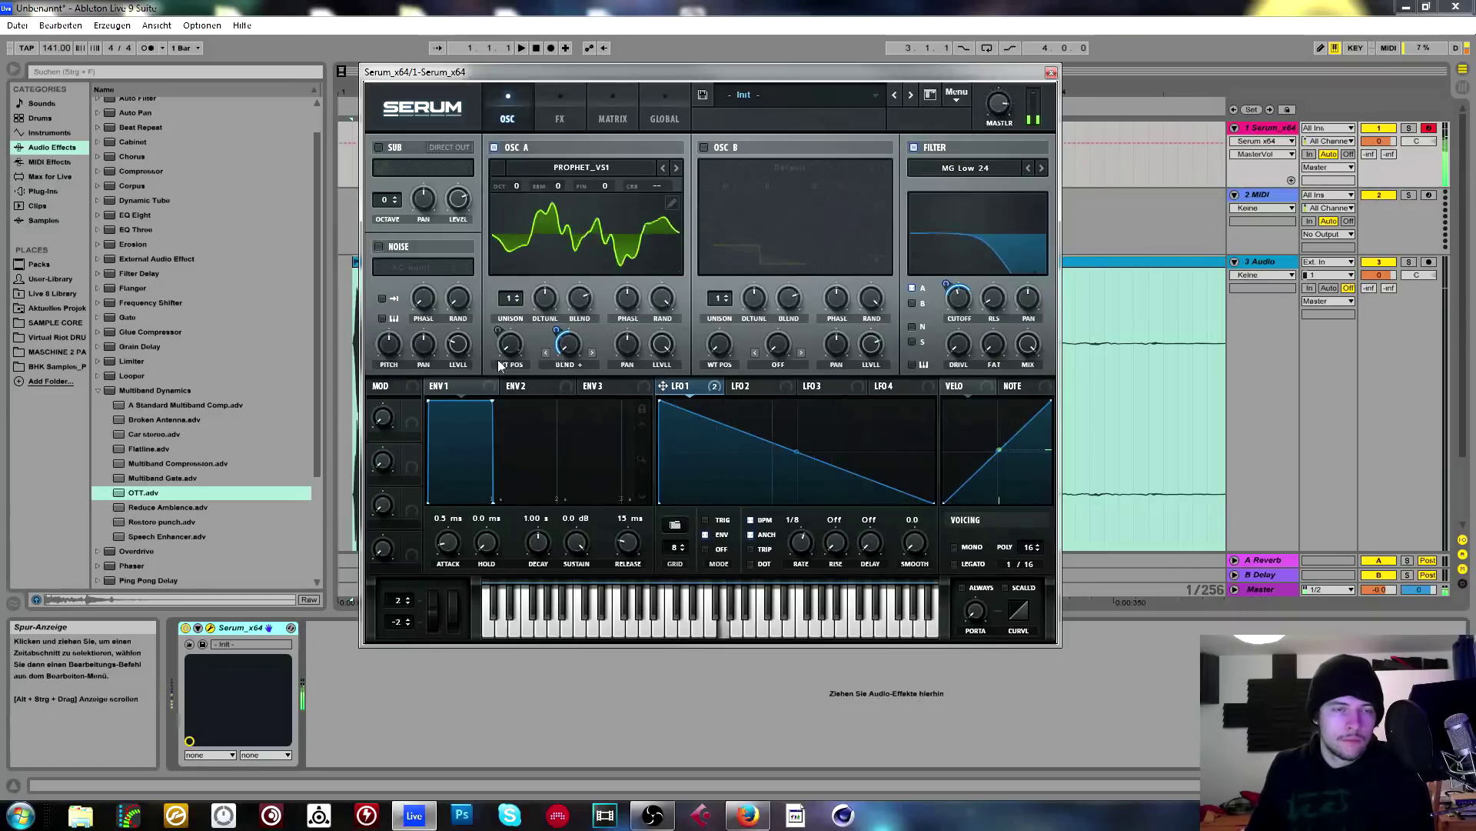
right_click(567, 343)
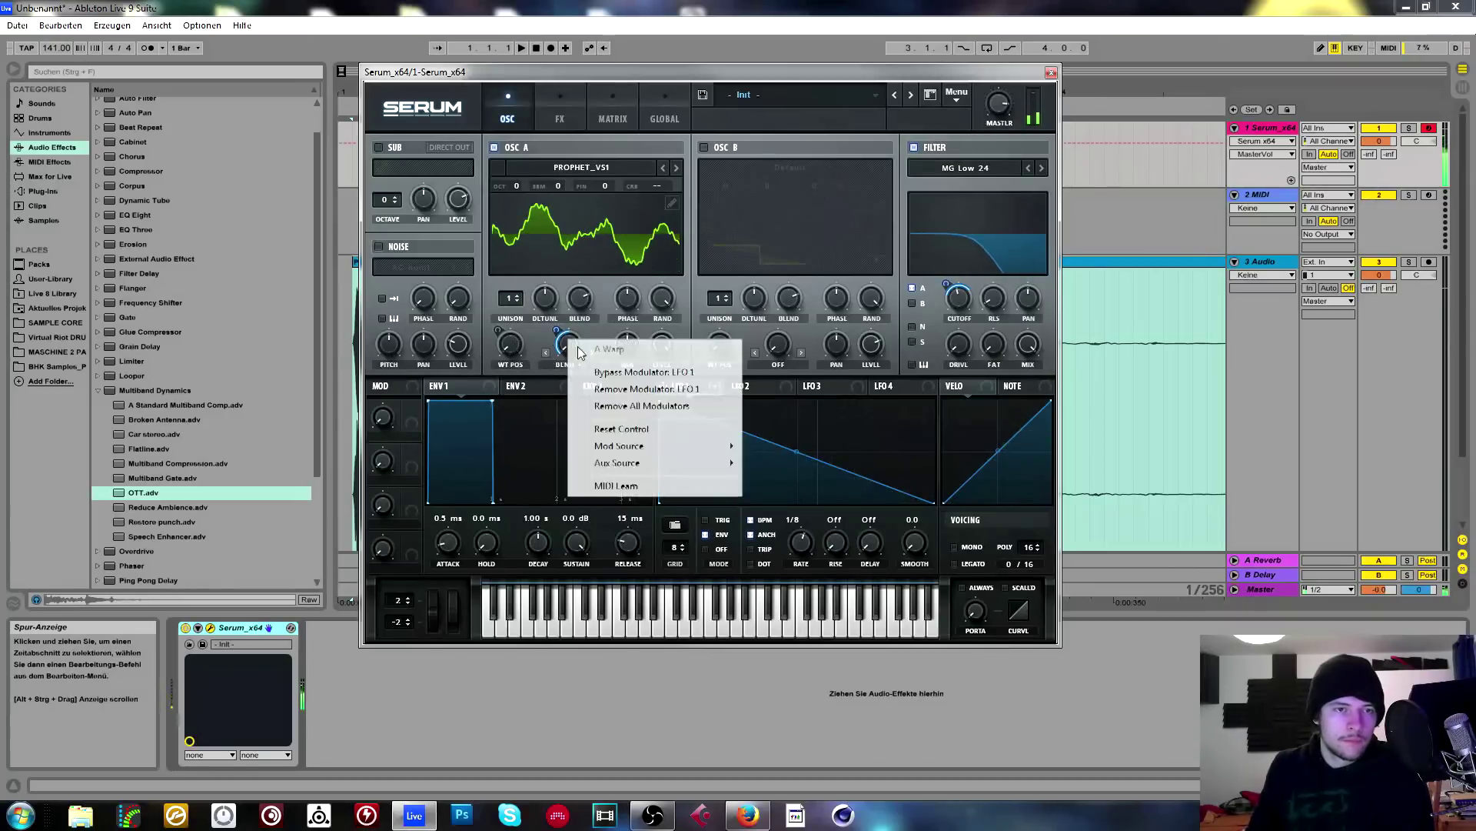
left_click(646, 406)
right_click(570, 345)
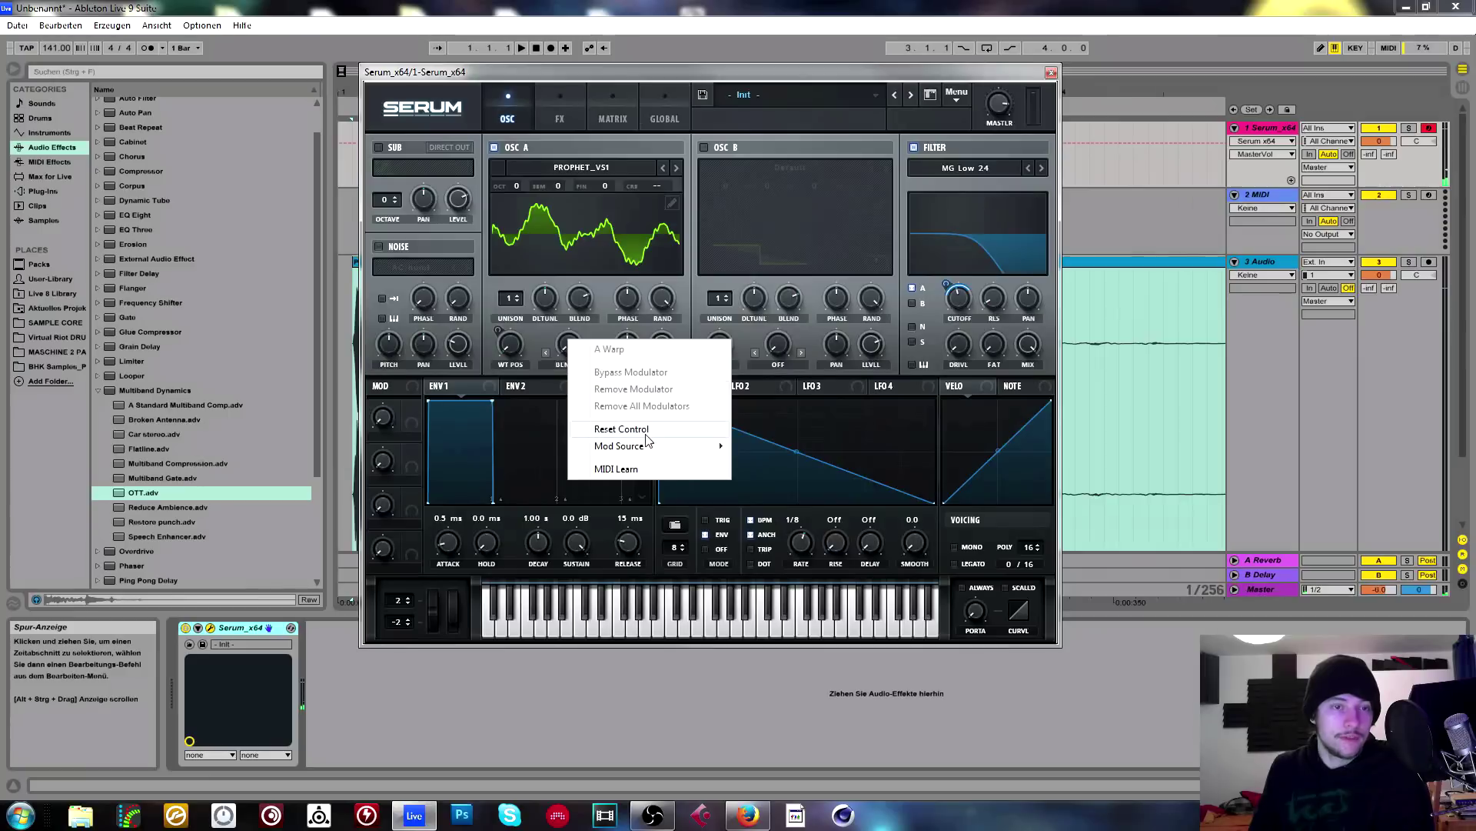
mouse_move(692, 446)
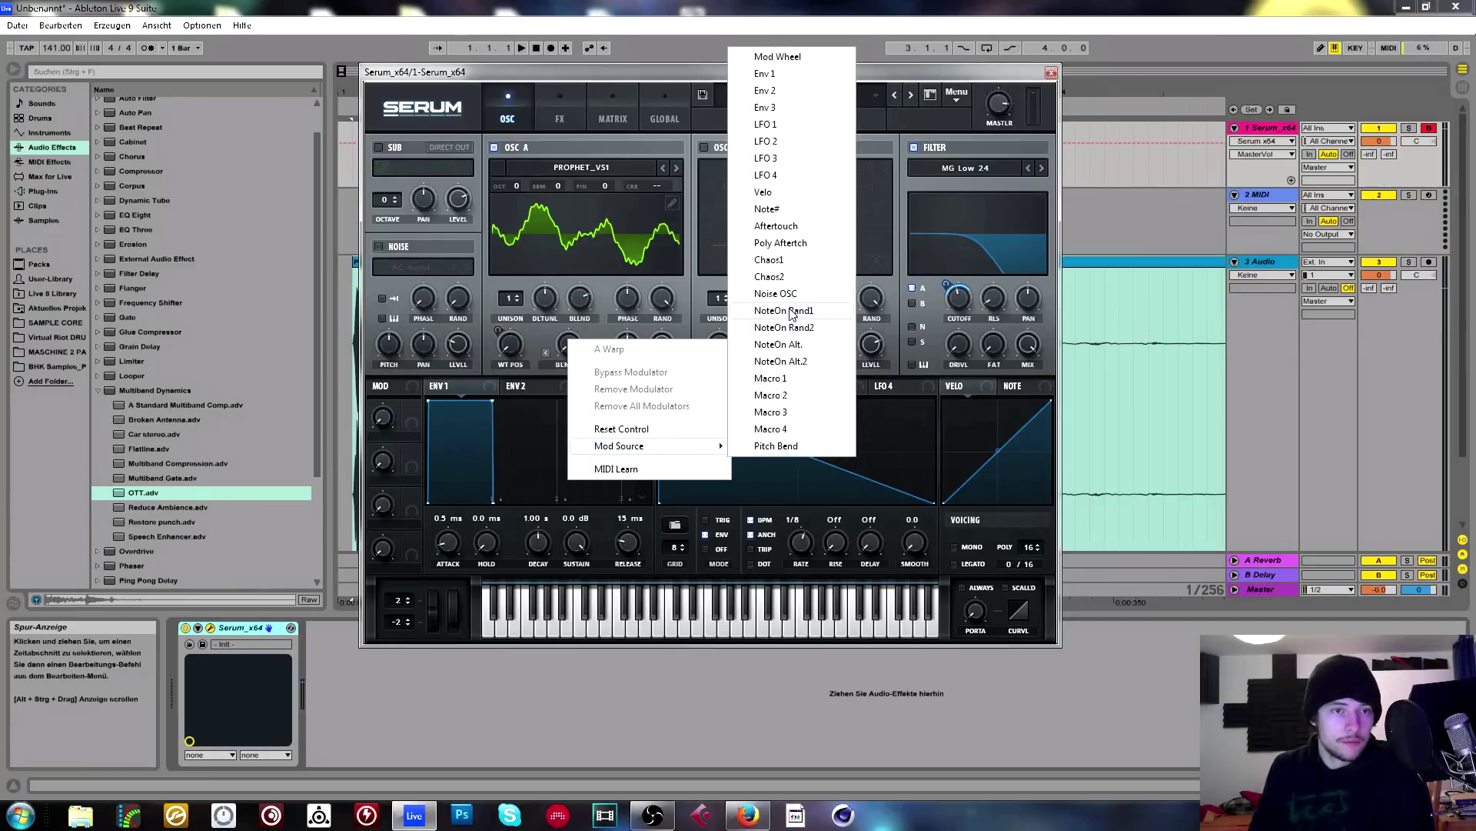
left_click(793, 312)
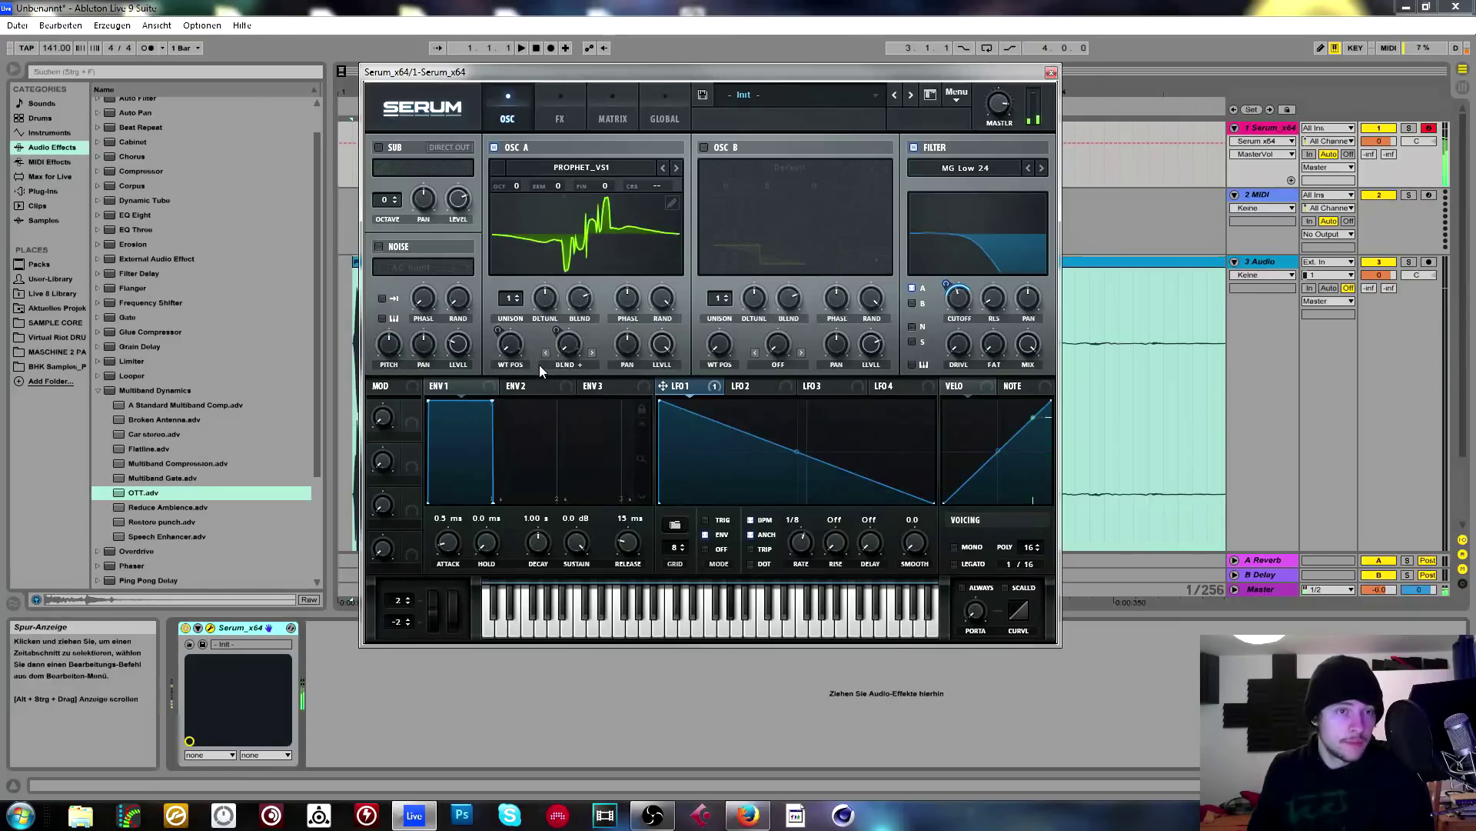
Clear the modulators on oscillator A's warp control and assign NoteOn Rand2 as its modulation source.
right_click(569, 342)
left_click(615, 406)
right_click(567, 348)
mouse_move(619, 446)
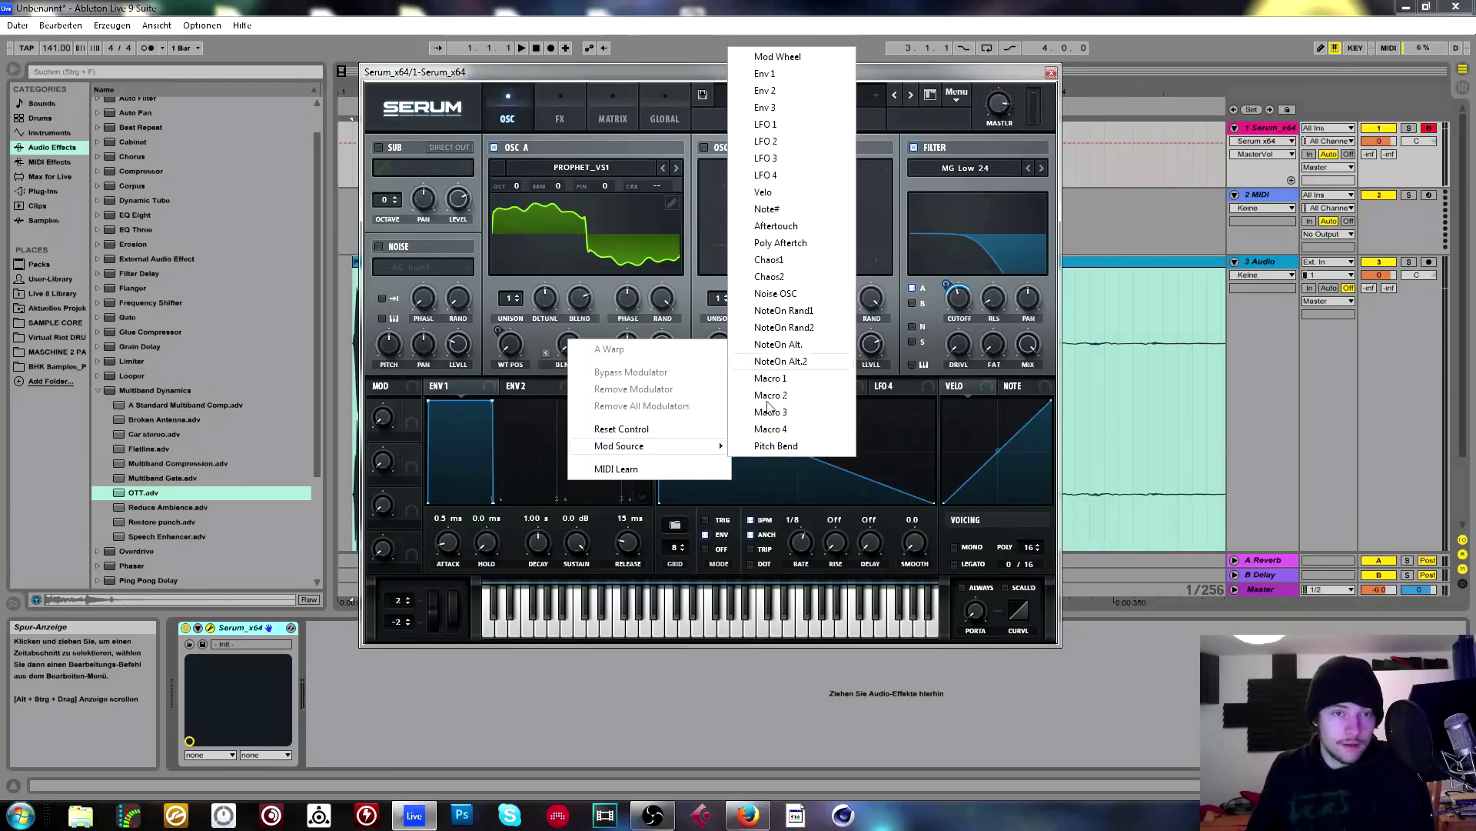
left_click(792, 334)
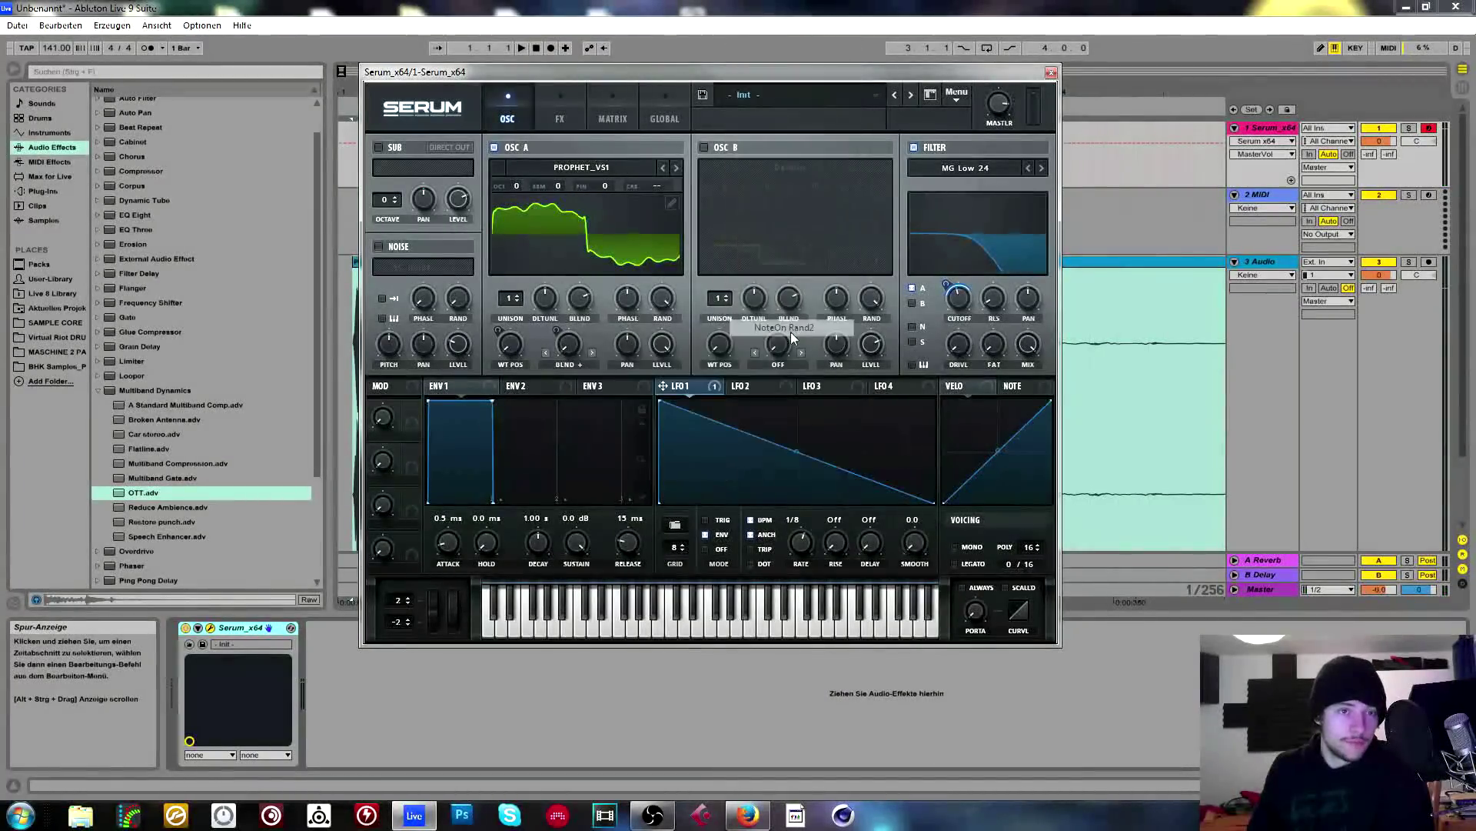
Examine the modulation sources for oscillator A's warp and the sample categories of the noise oscillator, enabling it only while browsing.
right_click(571, 355)
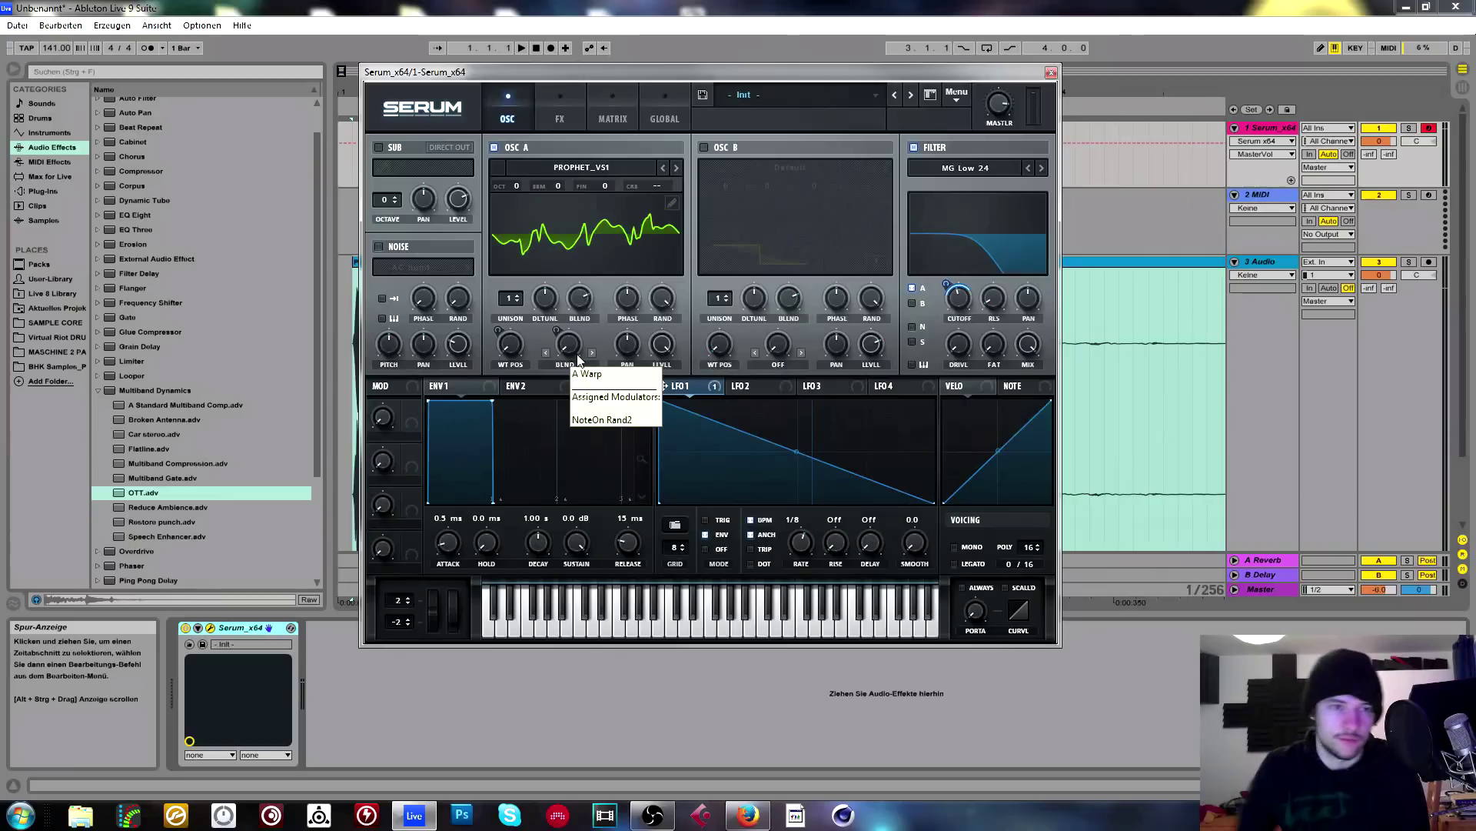
right_click(570, 345)
mouse_move(690, 452)
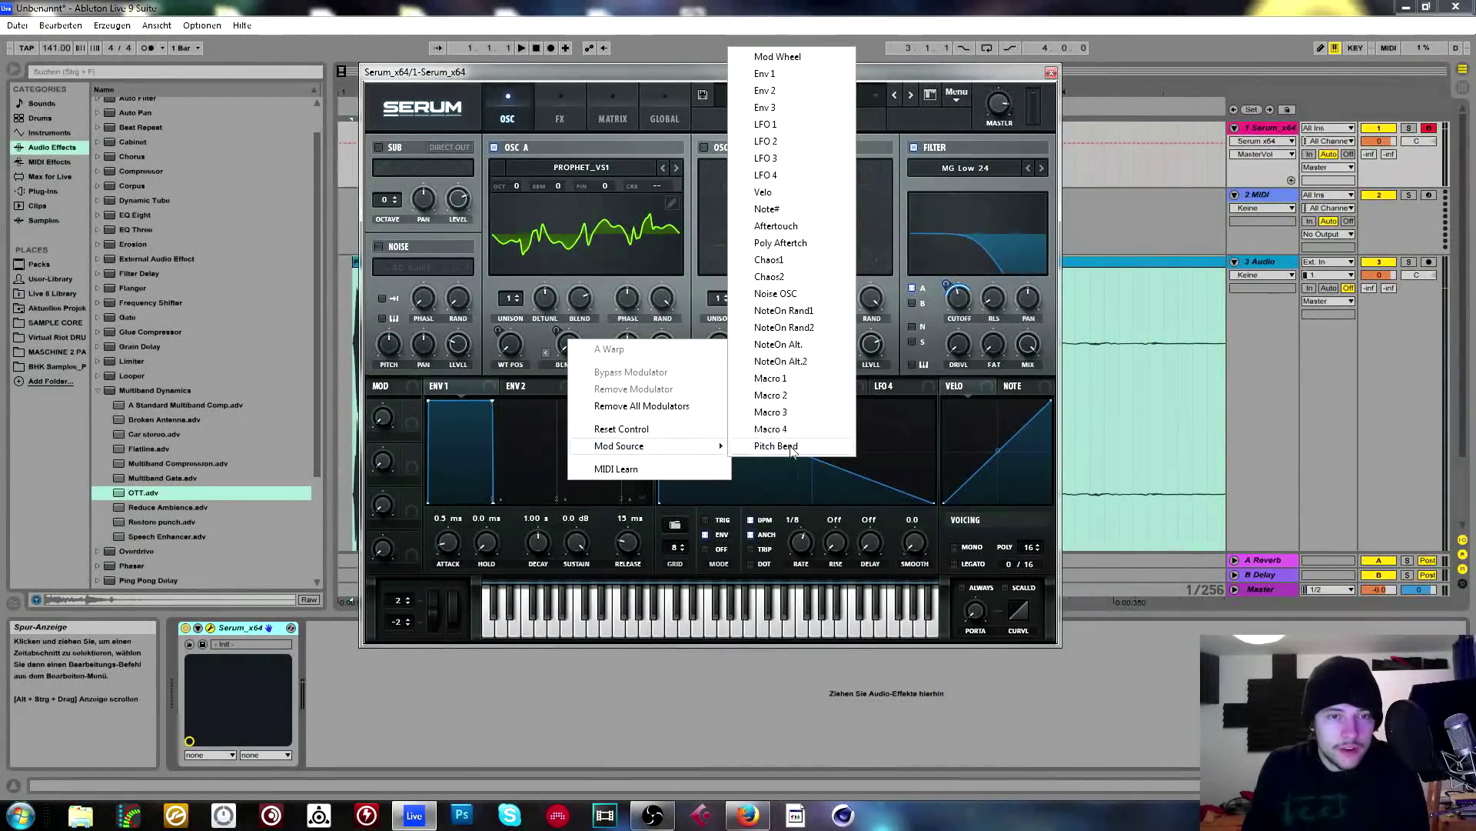
left_click(463, 261)
left_click(378, 246)
left_click(411, 267)
mouse_move(431, 284)
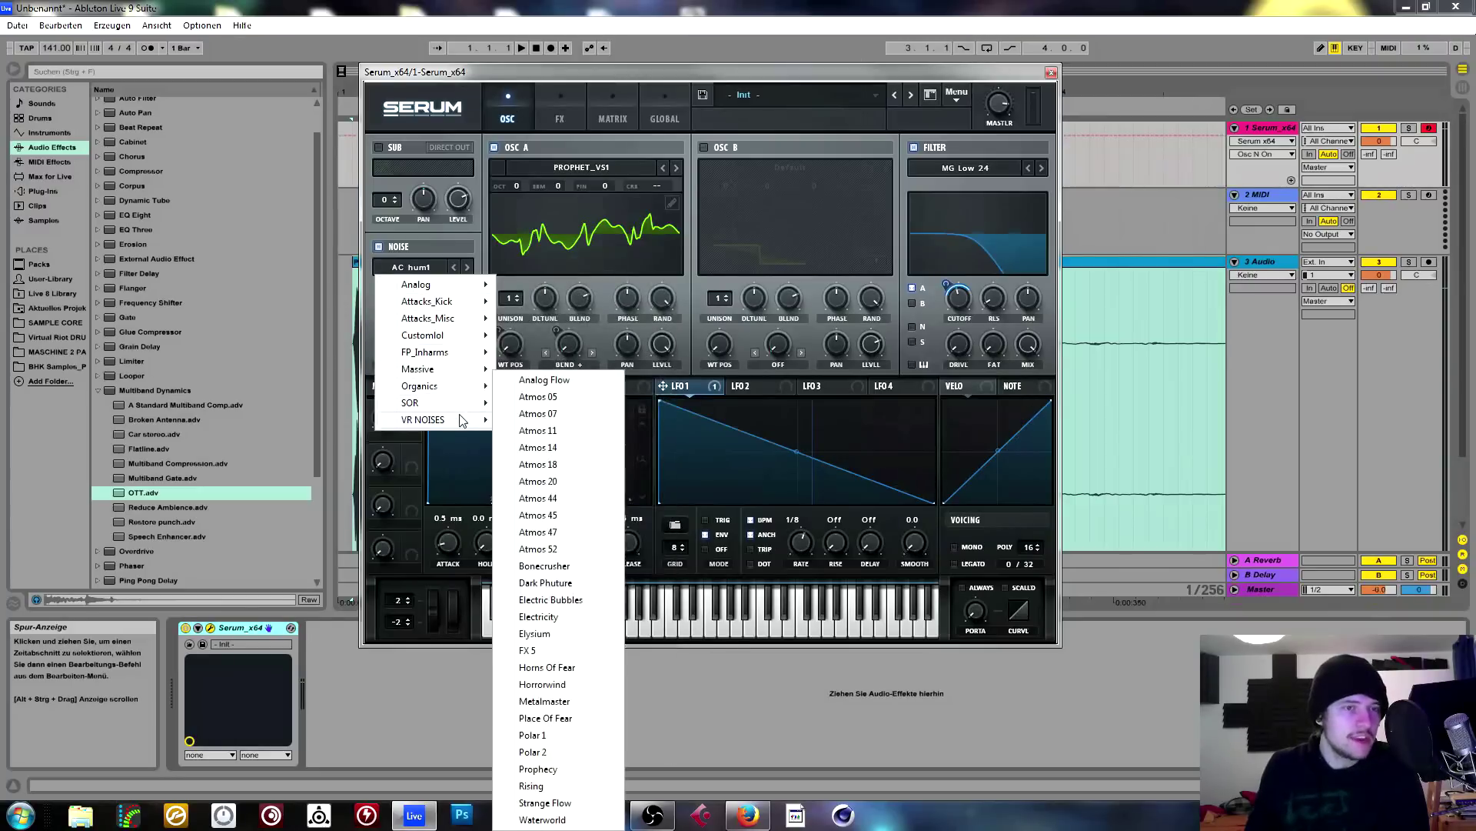
mouse_move(462, 419)
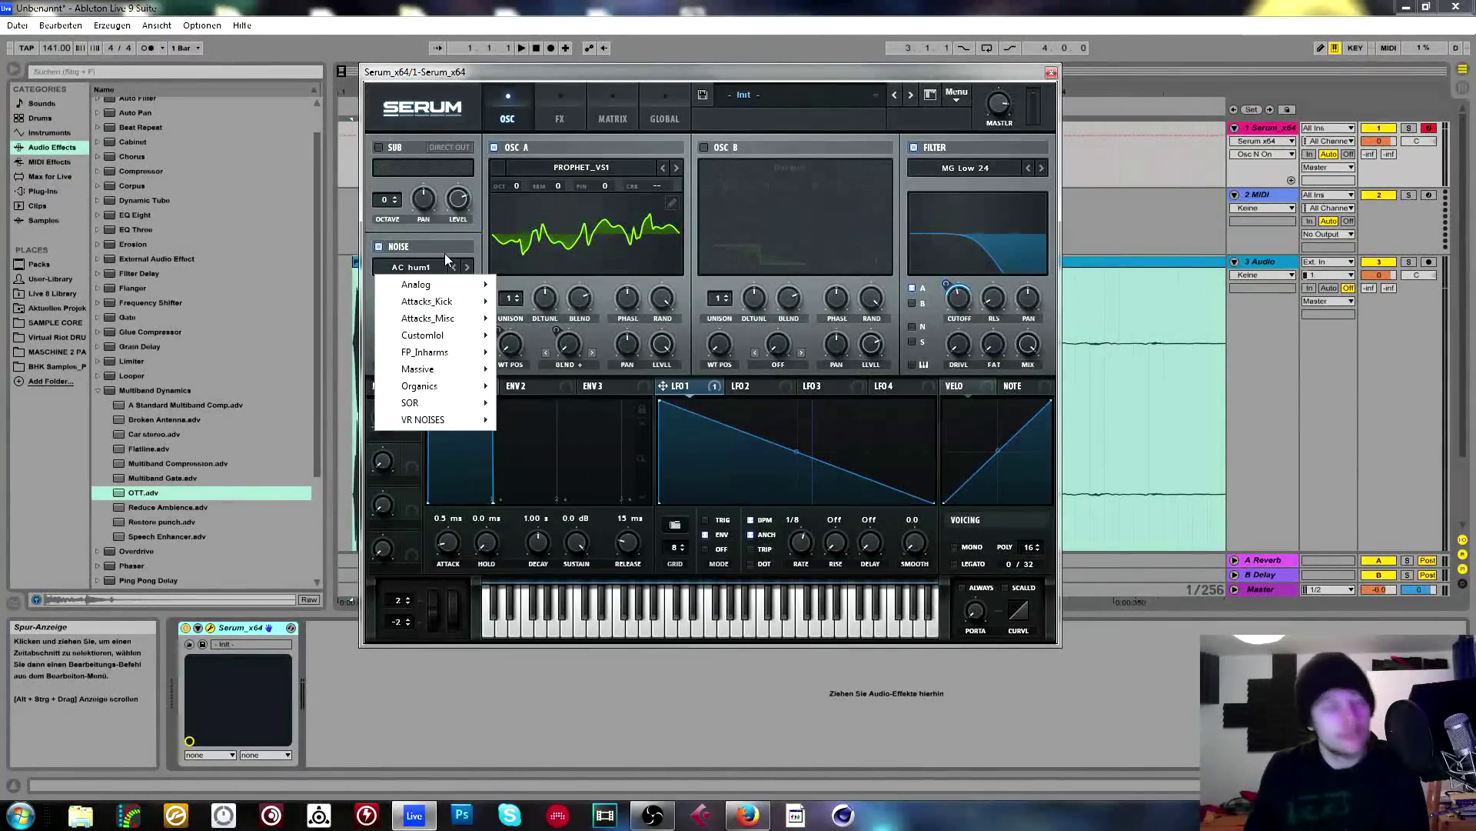
left_click(445, 253)
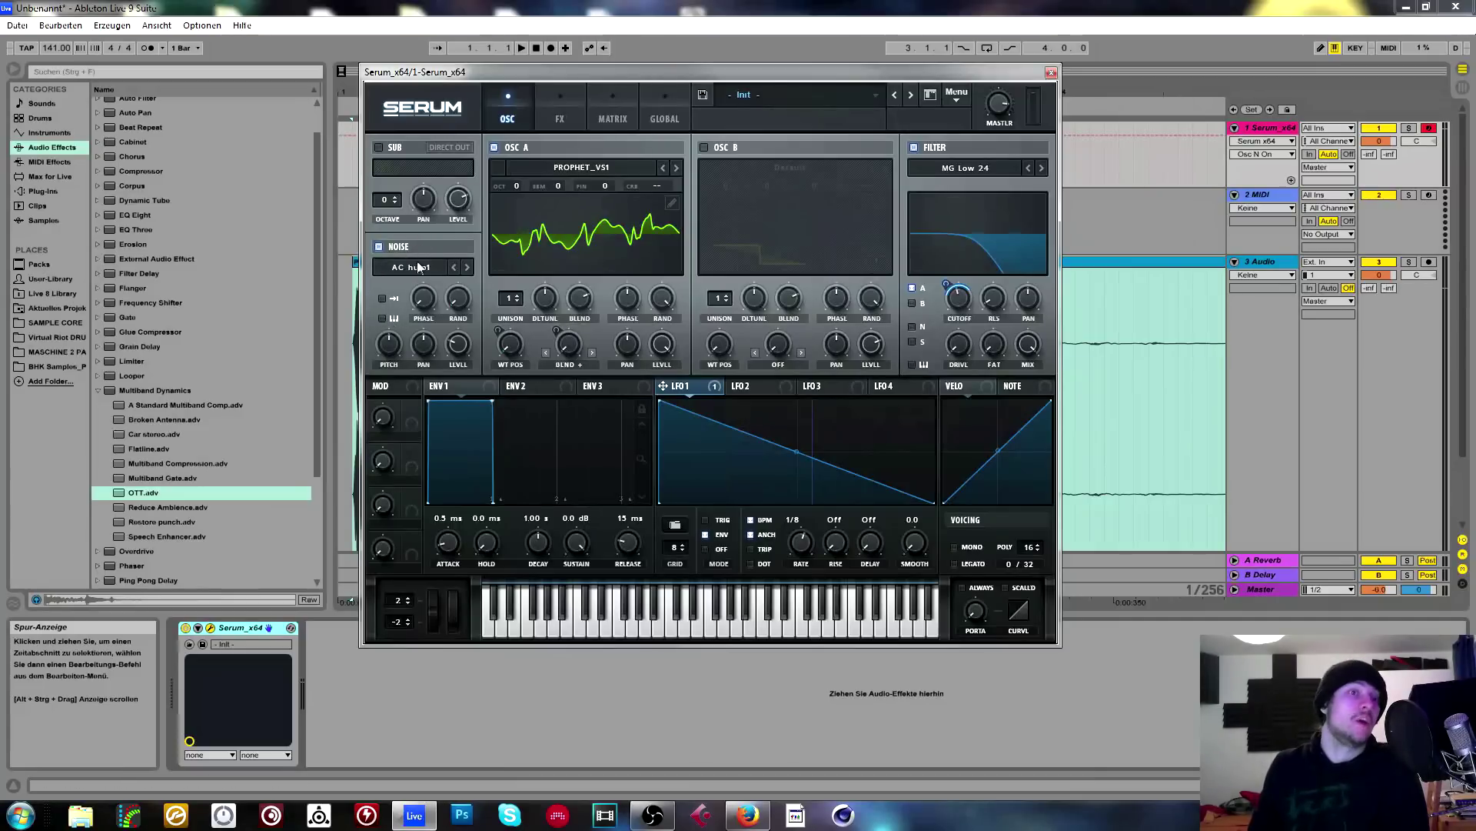
left_click(380, 247)
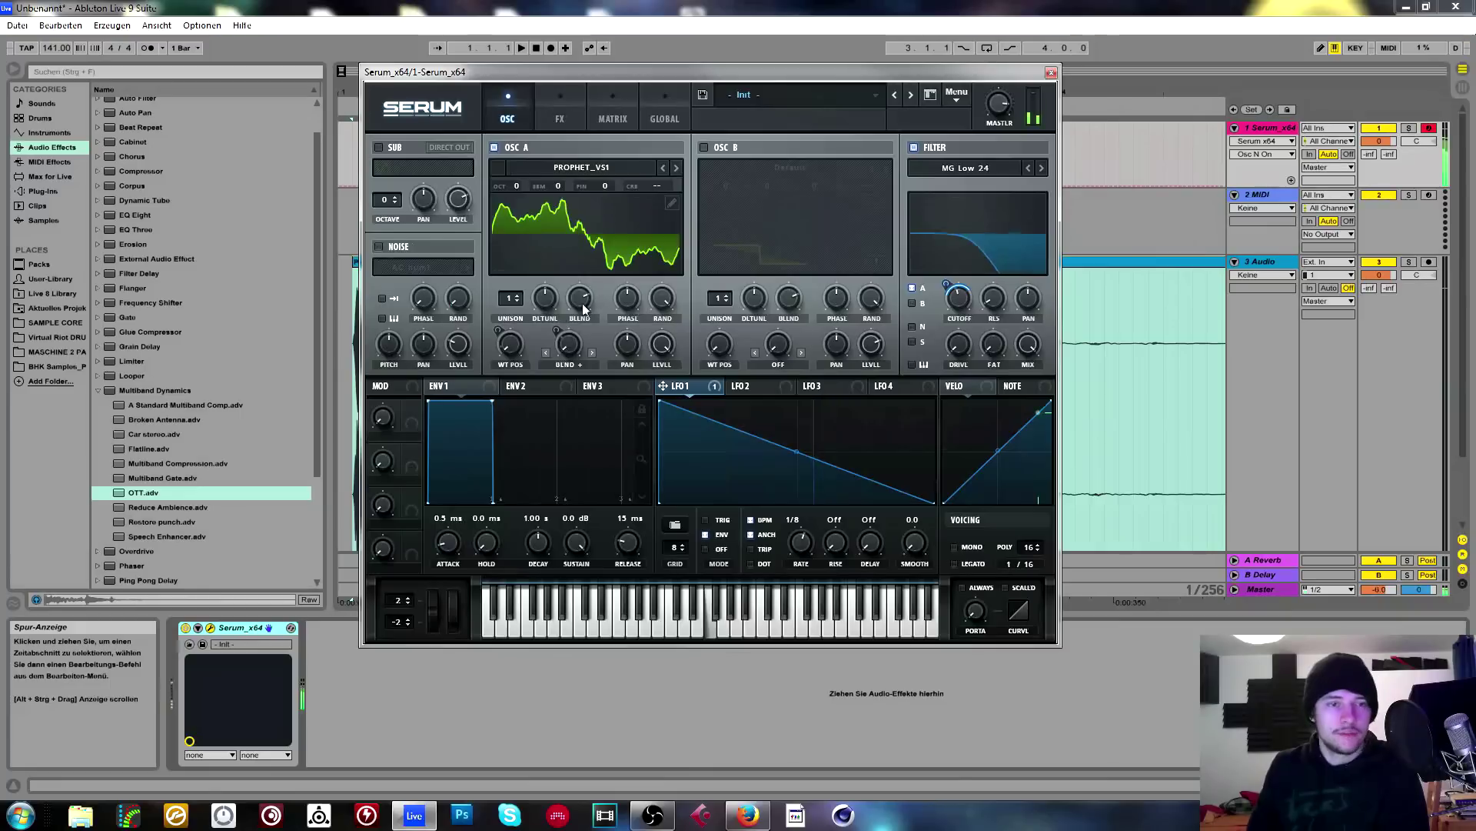
Examine the modulation sources offered for oscillator A's warp, an empty matrix slot and oscillator A's wavetable position.
right_click(569, 342)
mouse_move(653, 446)
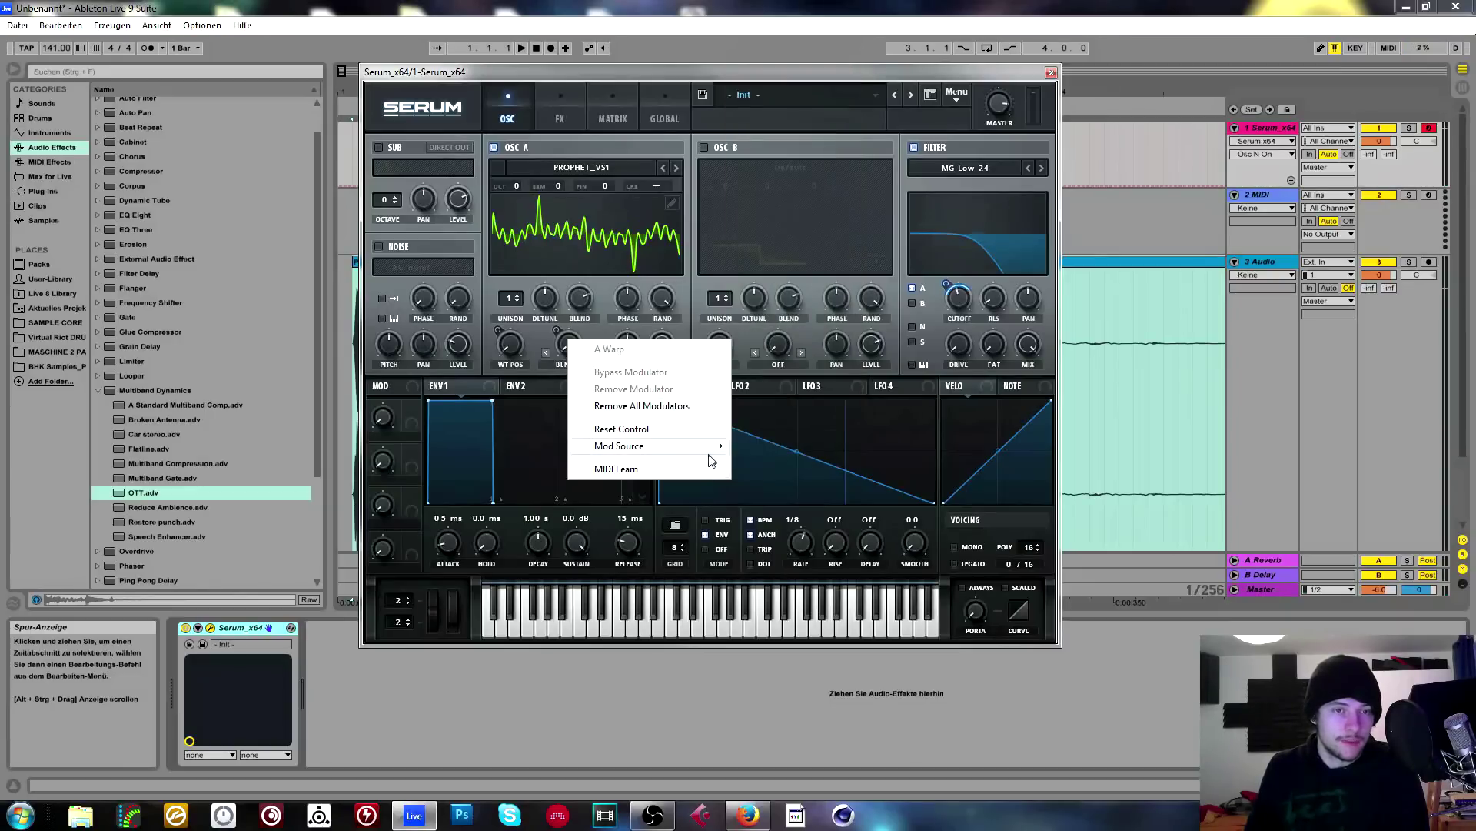
left_click(615, 121)
left_click(426, 247)
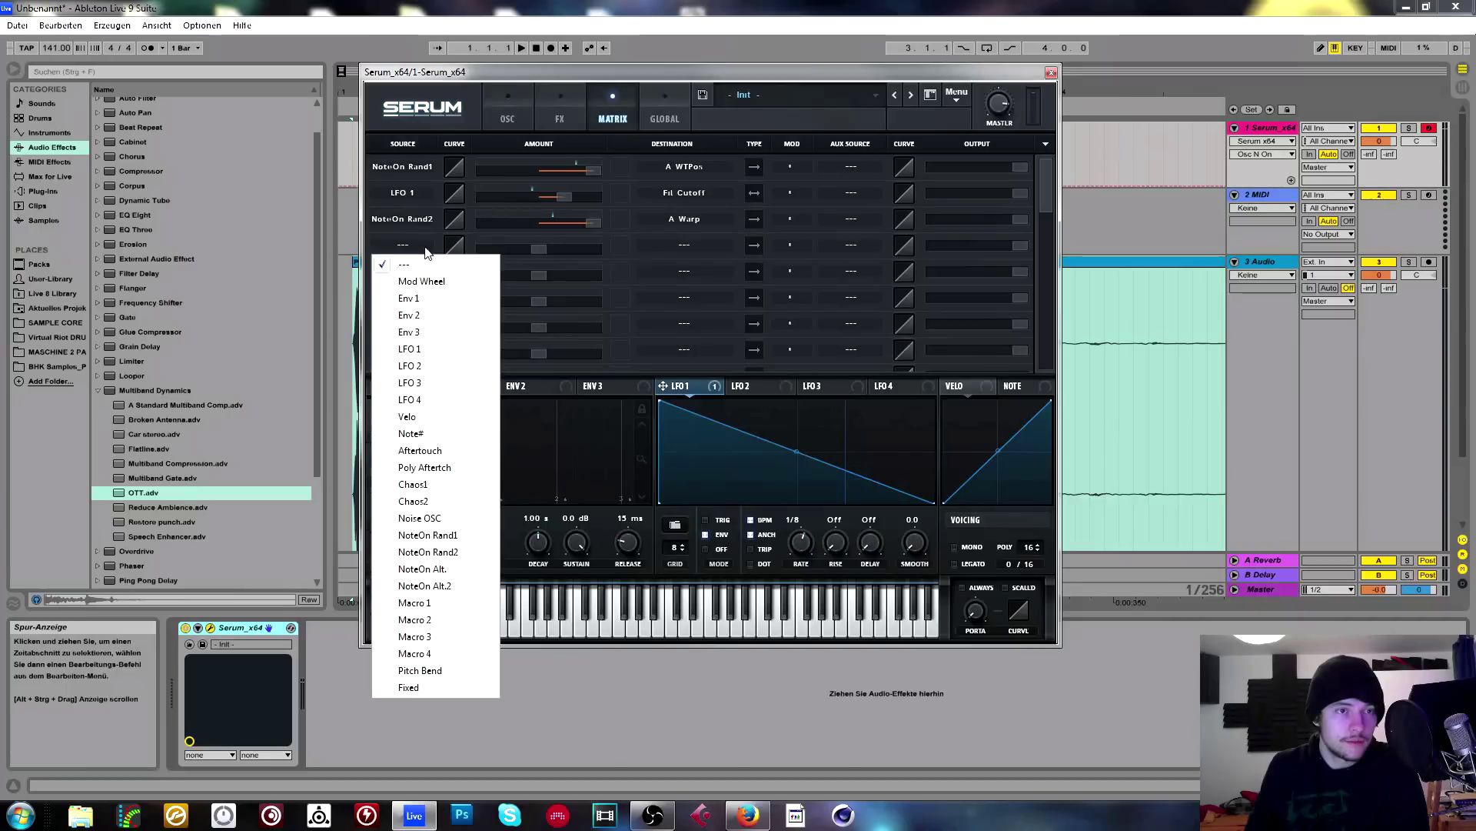
left_click(492, 104)
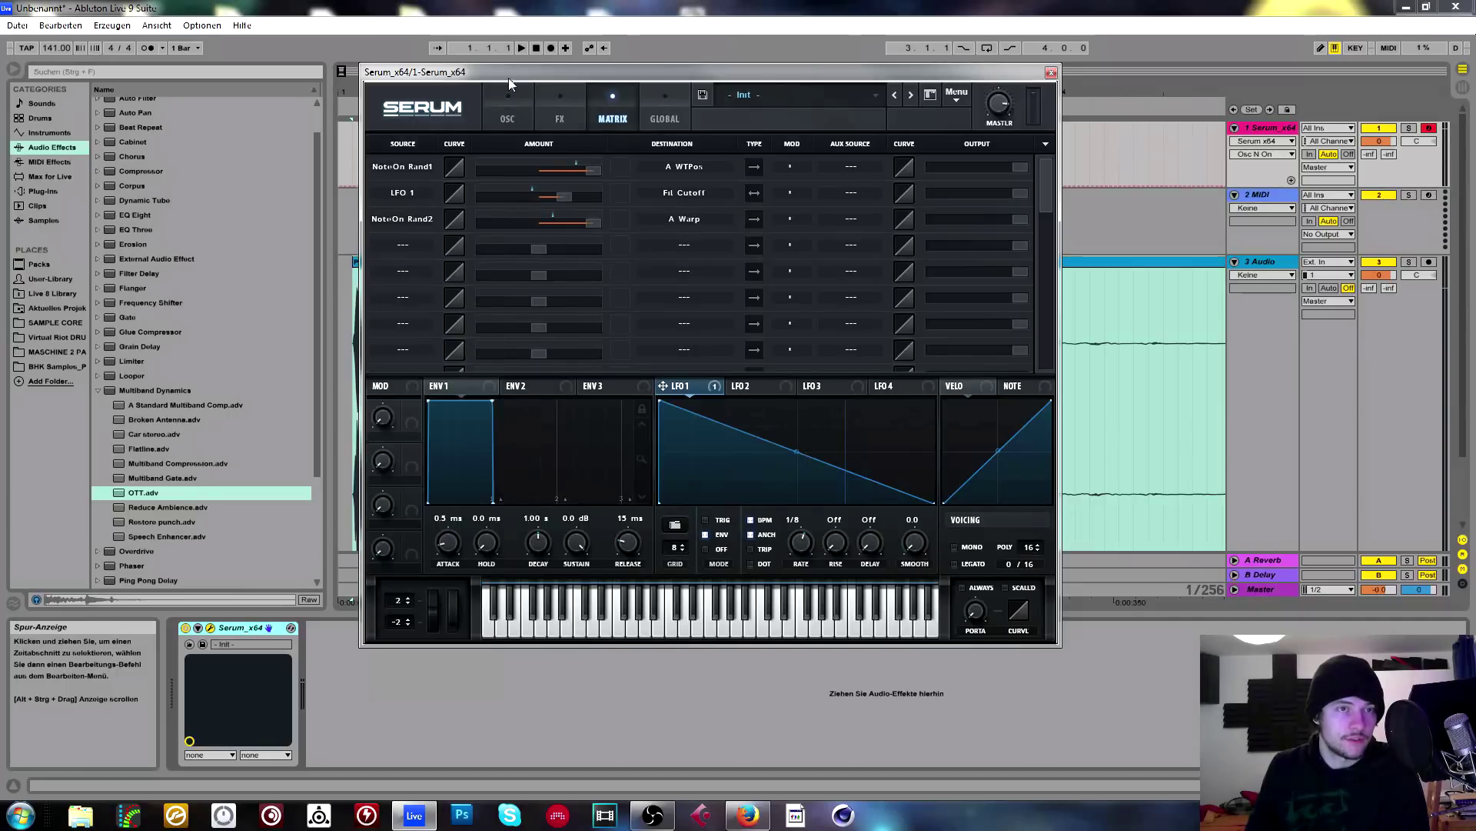
left_click(508, 100)
right_click(509, 343)
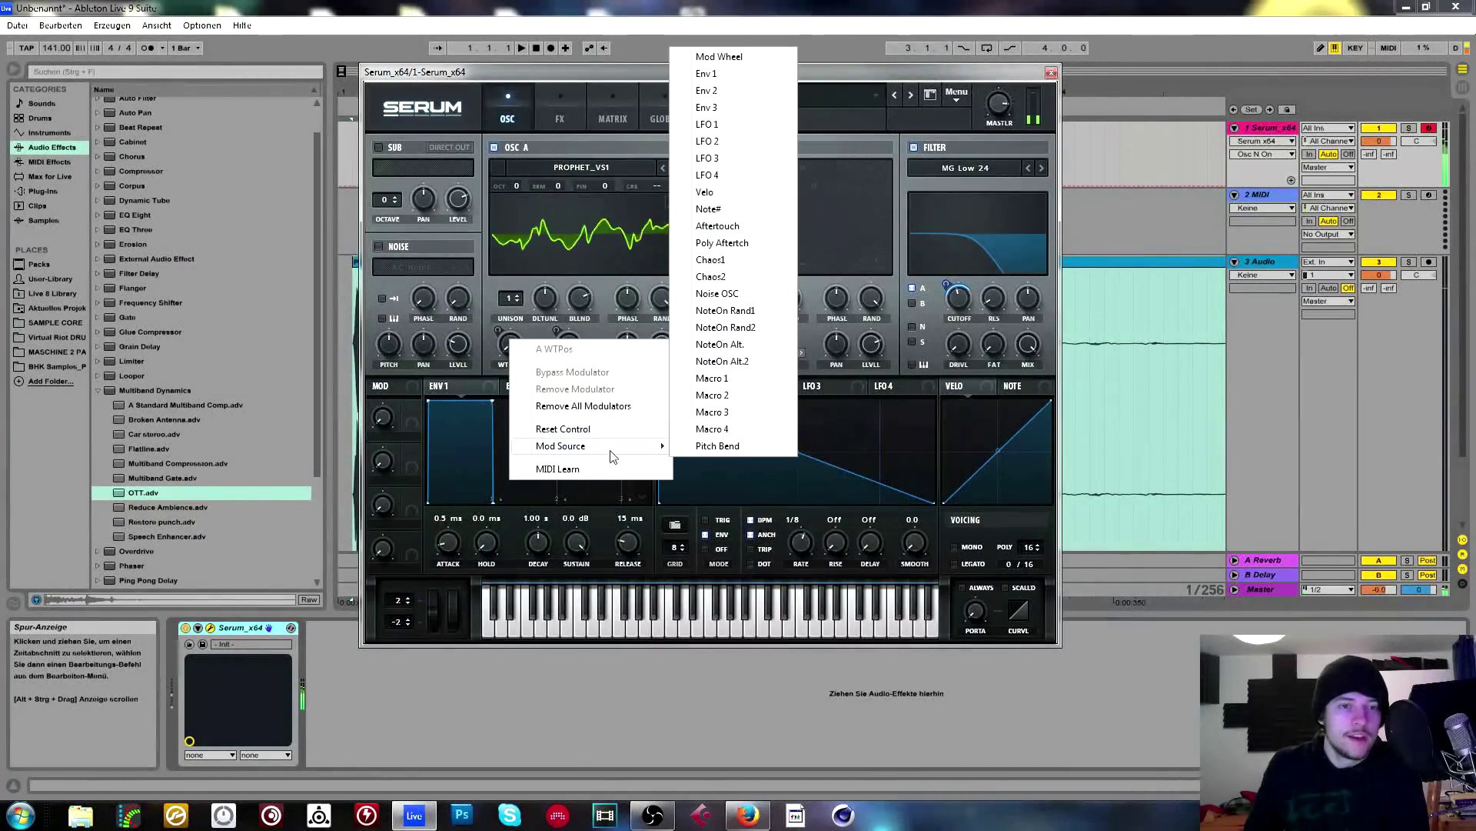
left_click(953, 268)
Remove all modulators from the filter cutoff and assign Chaos1 as its modulation source.
right_click(956, 292)
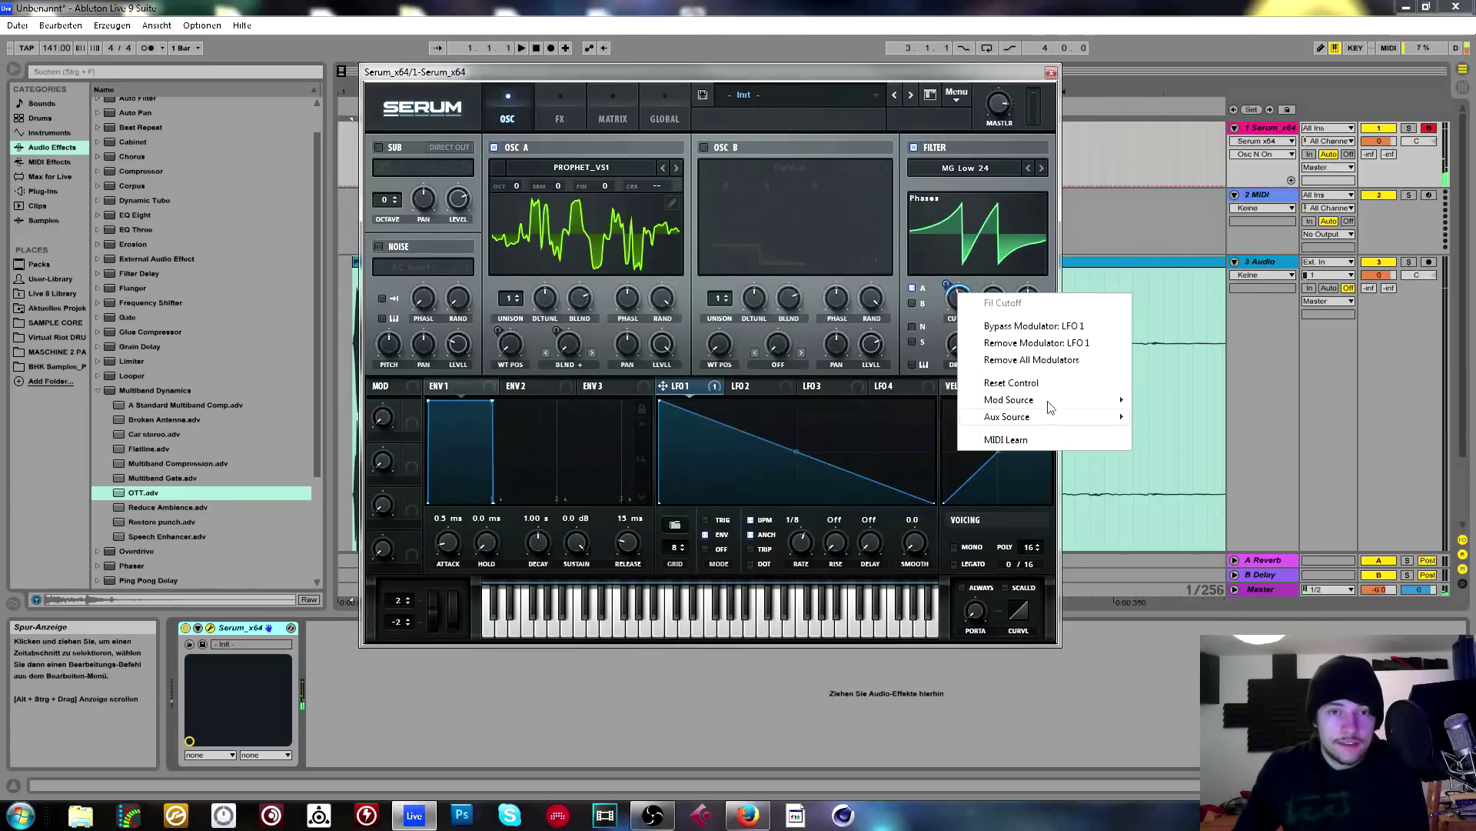
left_click(1030, 361)
right_click(957, 293)
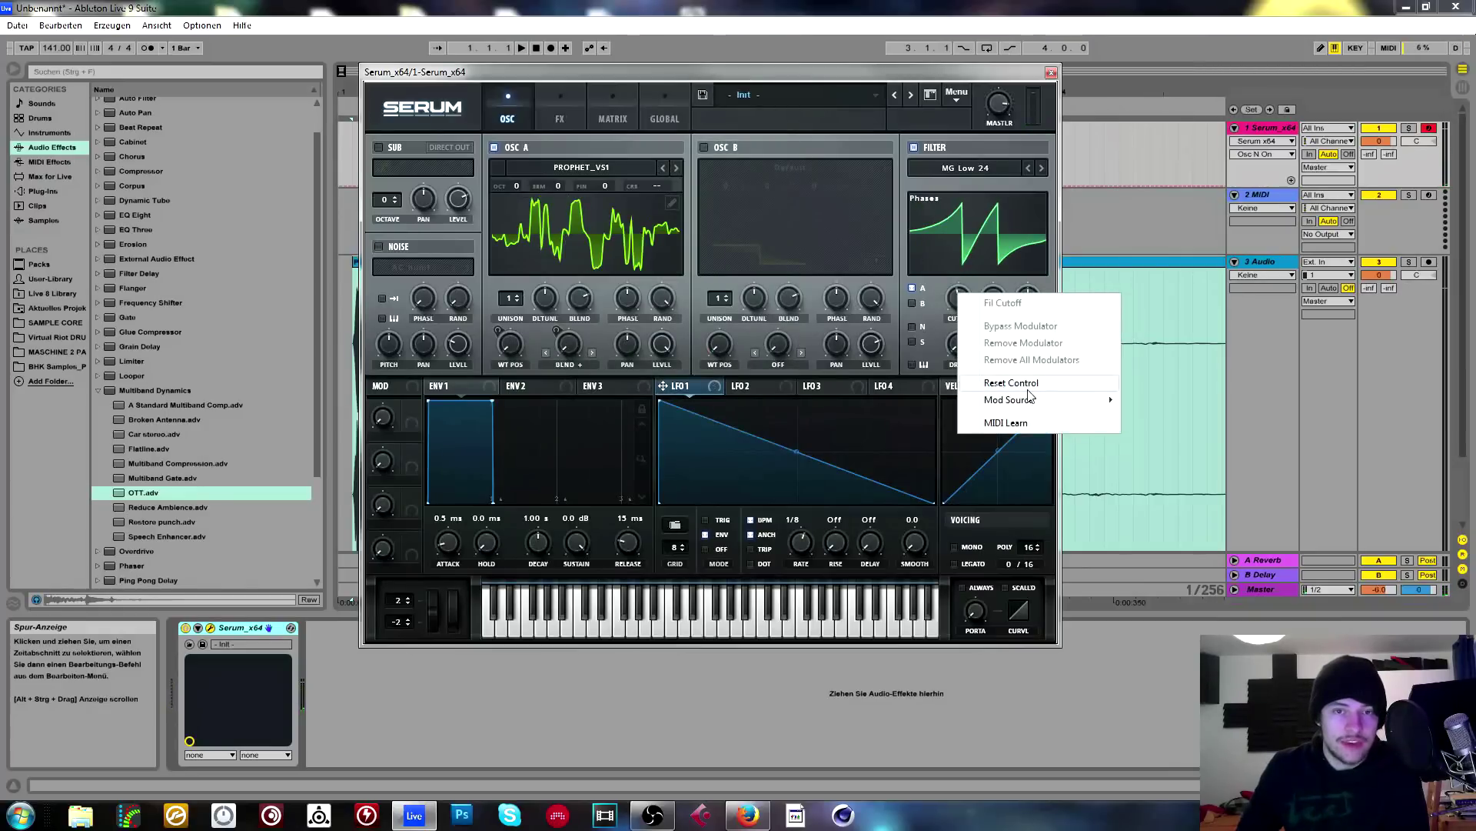
mouse_move(1041, 405)
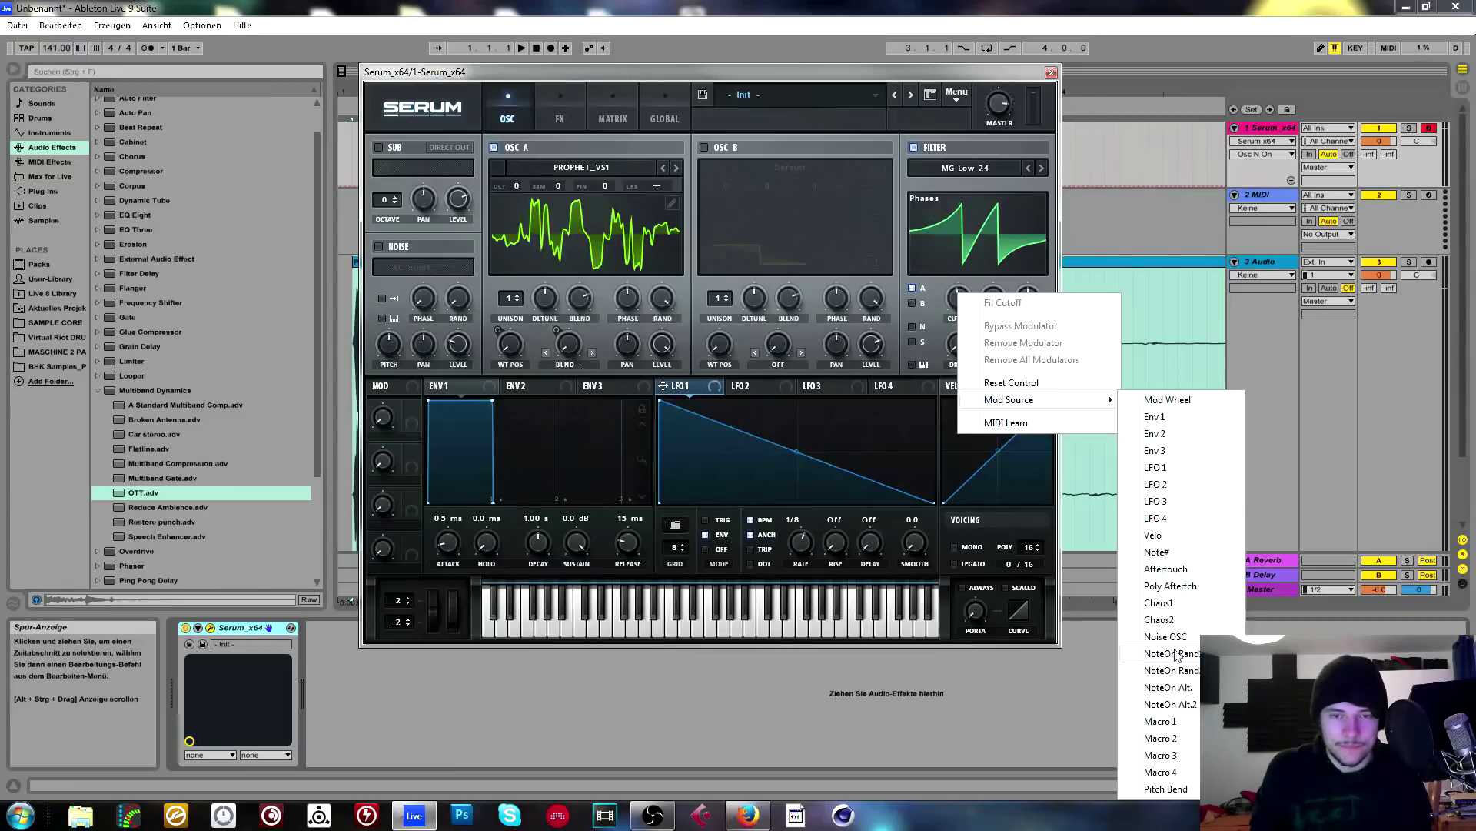
left_click(1171, 607)
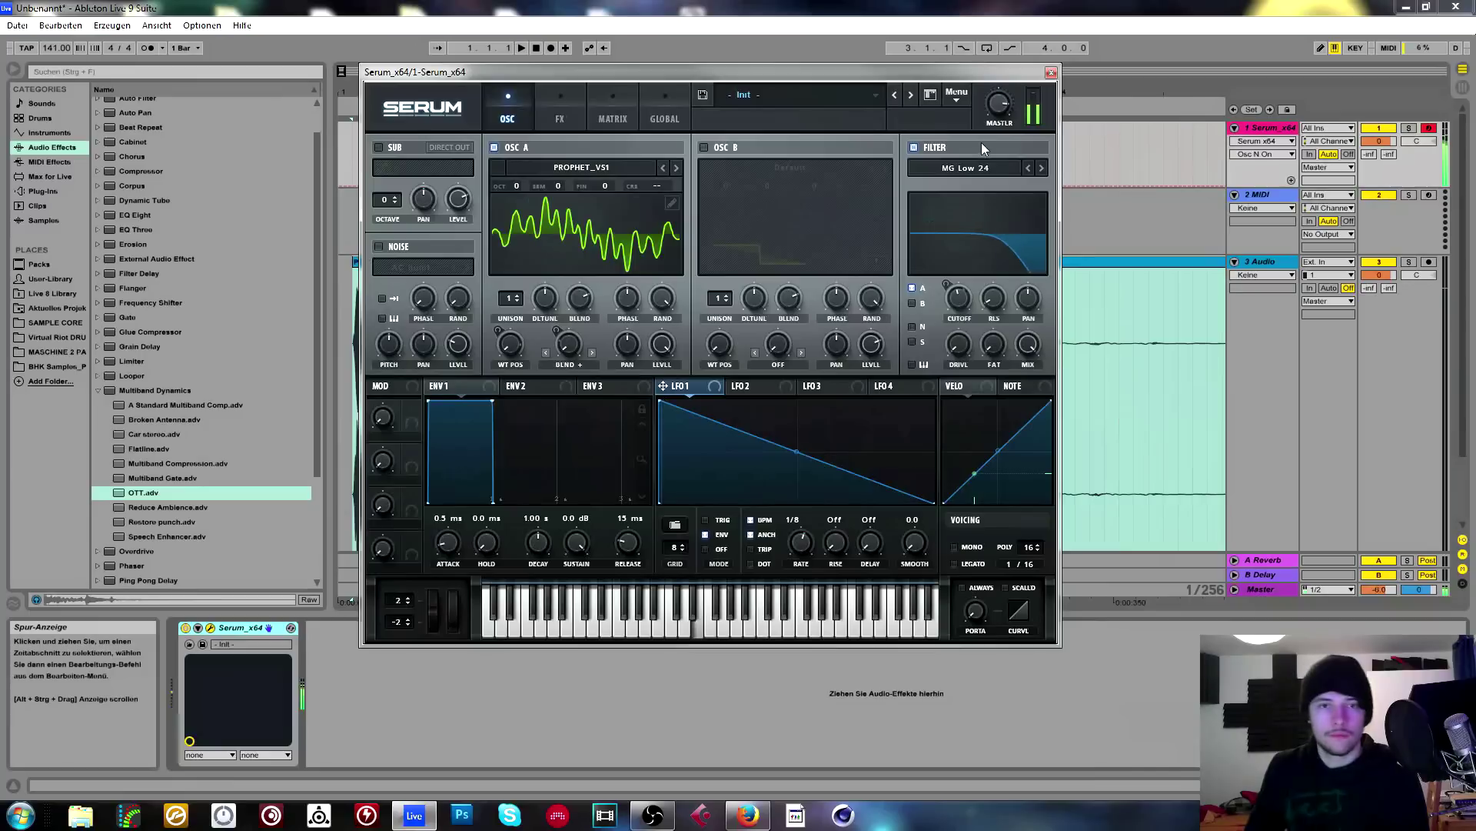
Slightly increase the Chaos1 modulation amount on the filter cutoff and set the cutoff to about 185 Hz.
left_click(583, 111)
left_click(615, 114)
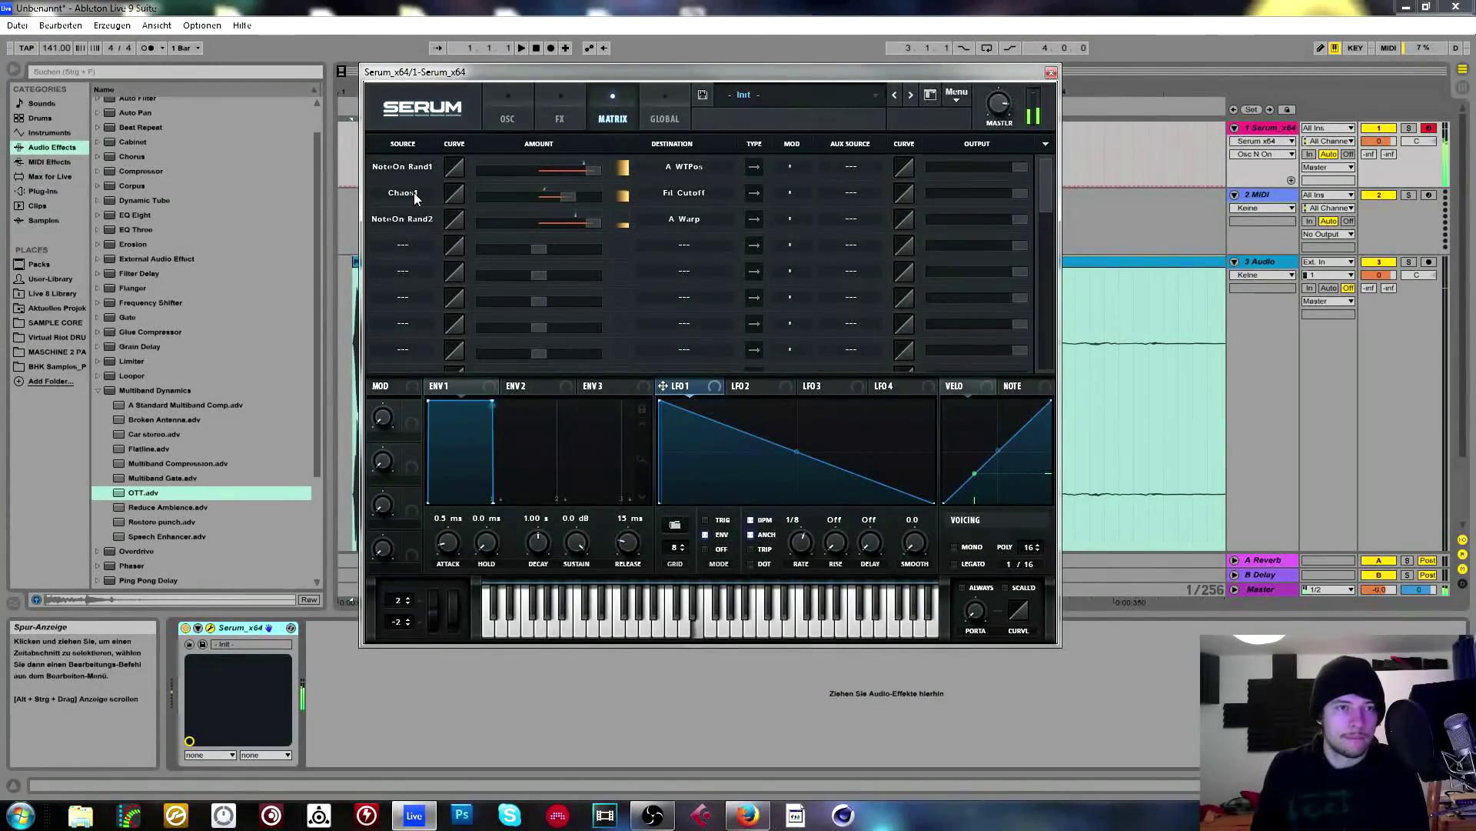
left_click_drag(570, 197, 578, 200)
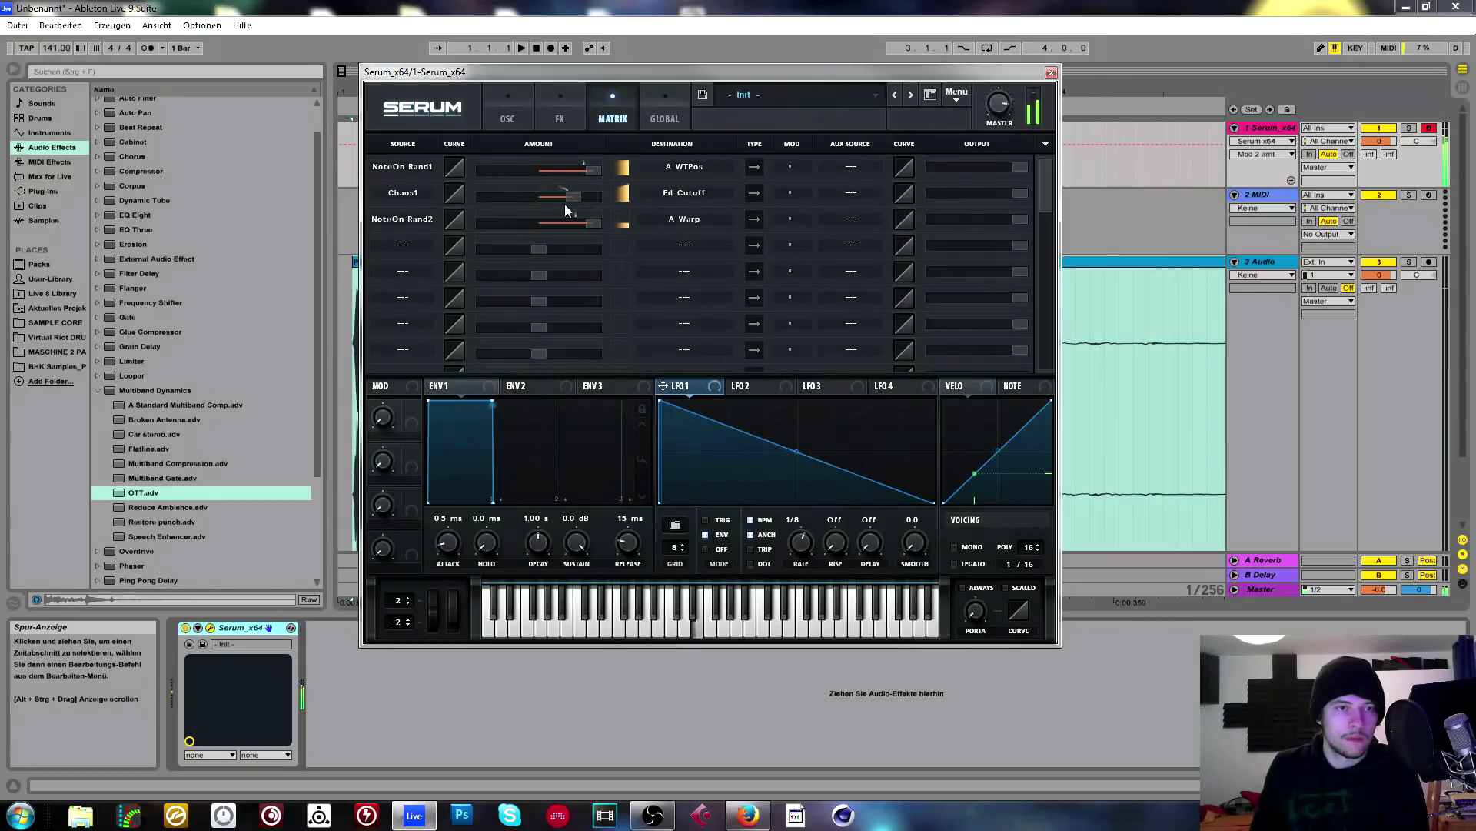
left_click(523, 114)
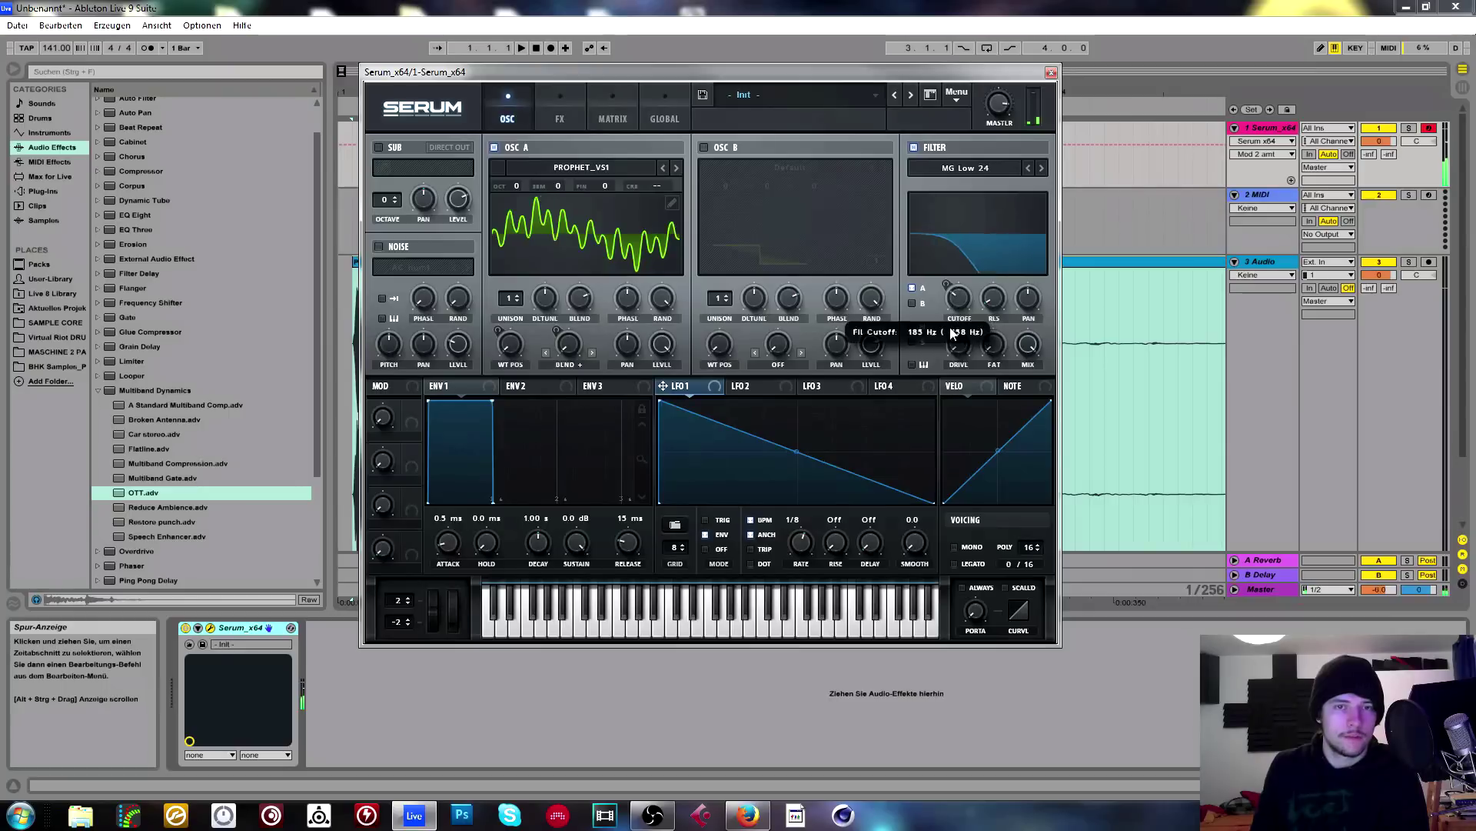
Raise the Chaos 1 rate and enable its S&H option in the global settings.
left_click(661, 115)
left_click(602, 95)
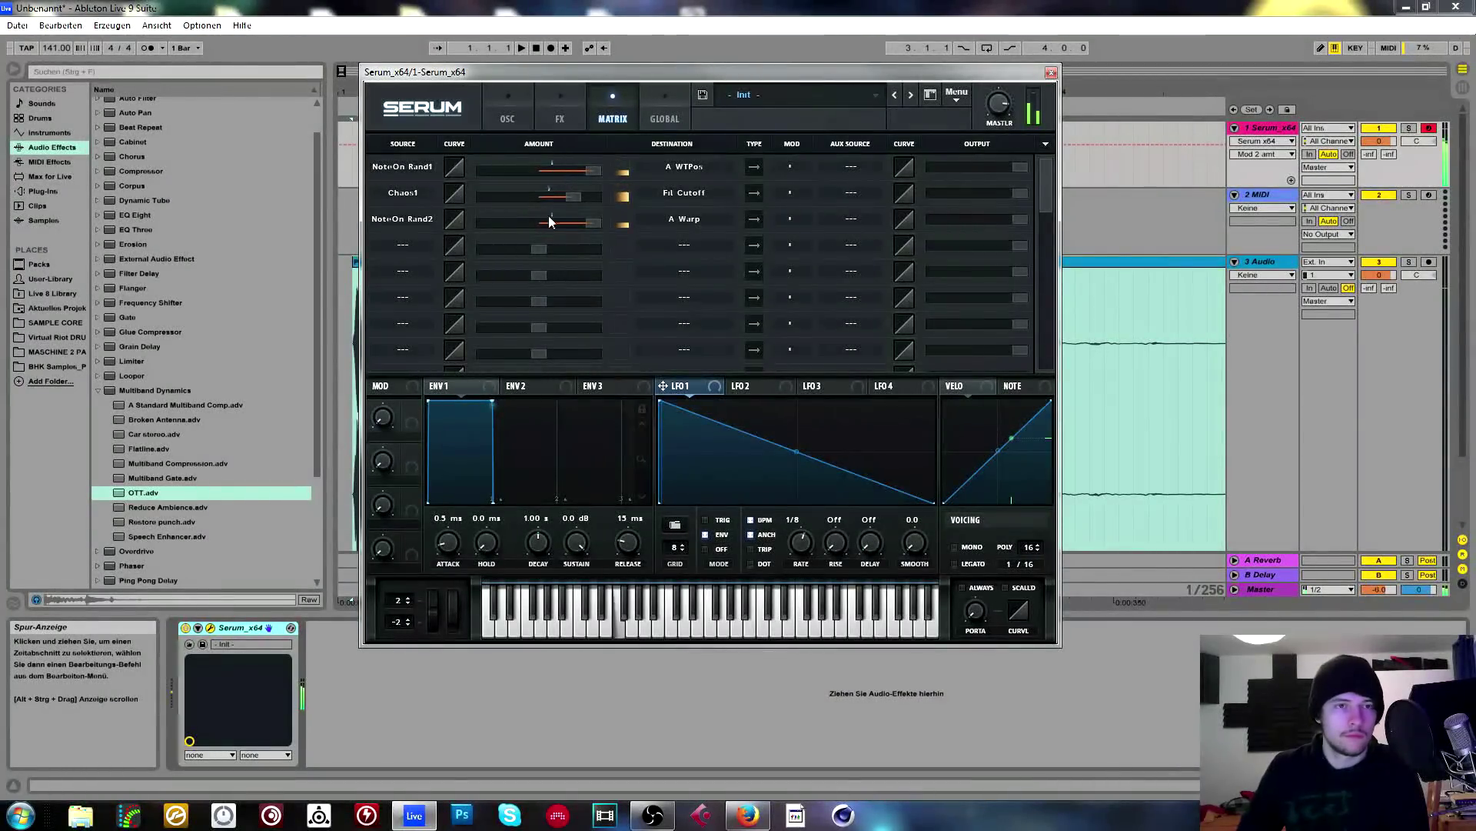
left_click(643, 125)
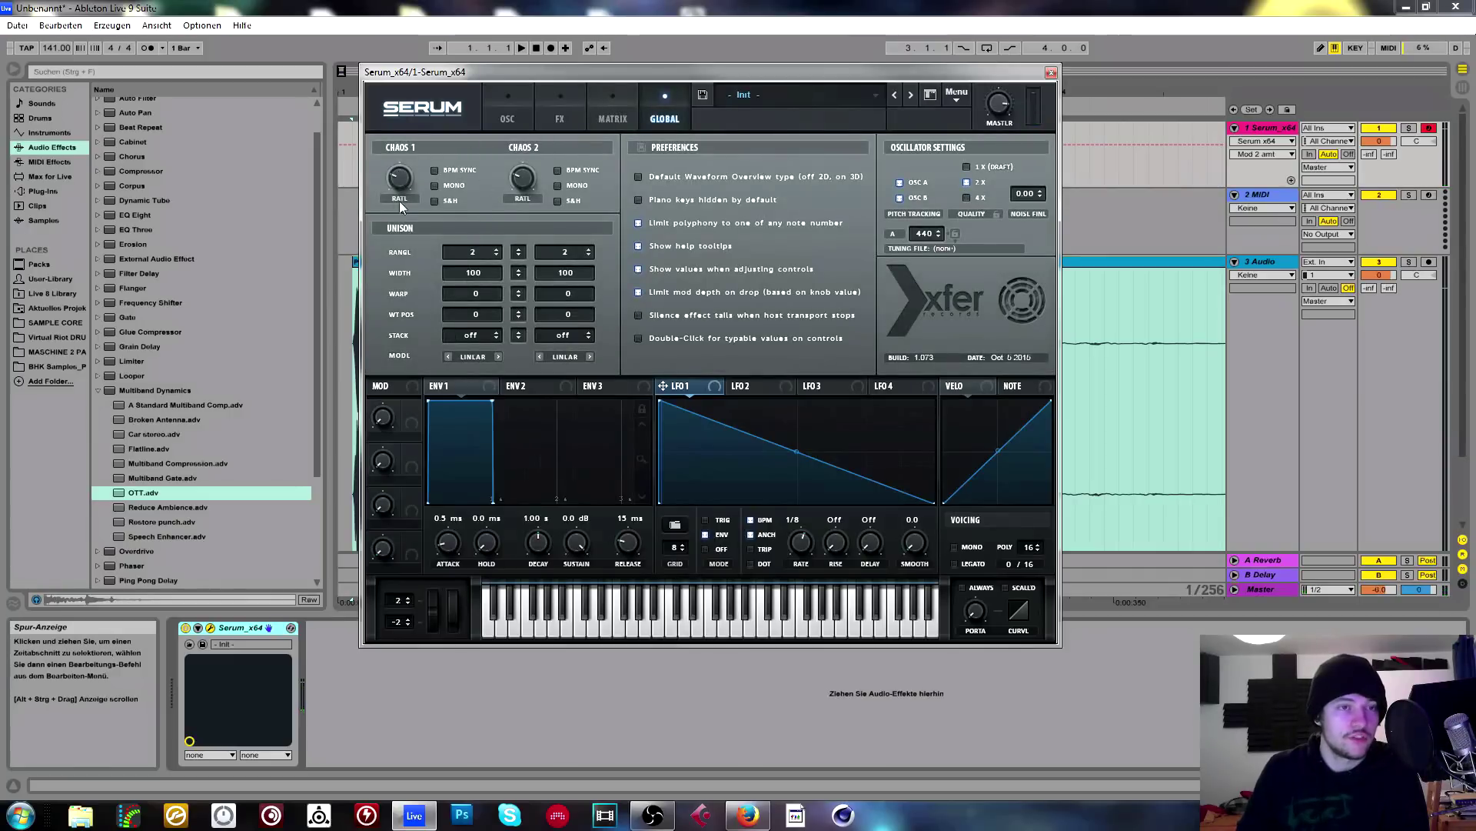
mouse_move(400, 182)
left_mouse_down()
mouse_move(408, 146)
mouse_move(400, 166)
left_mouse_up()
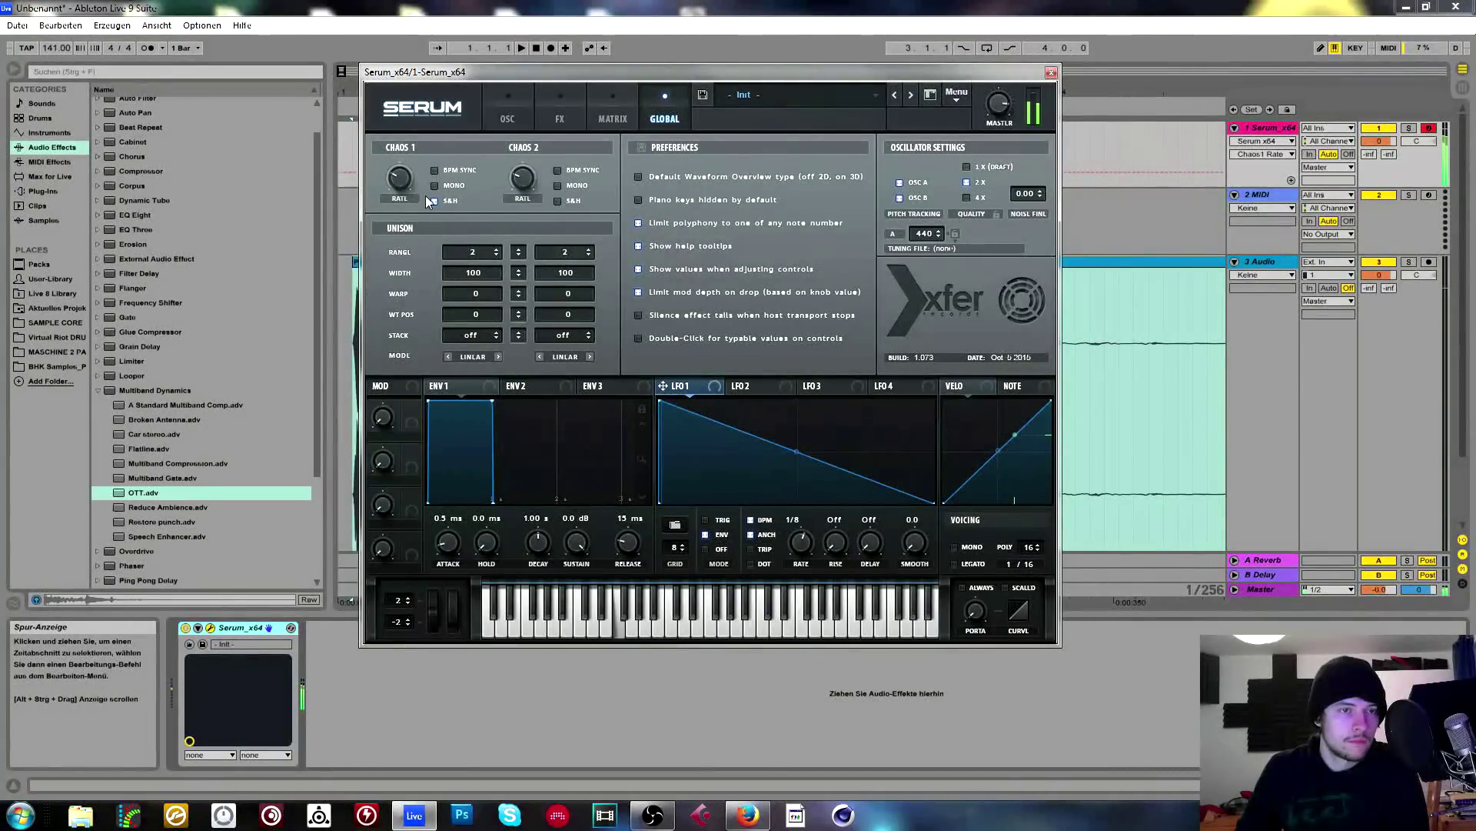
left_click_drag(403, 179, 407, 170)
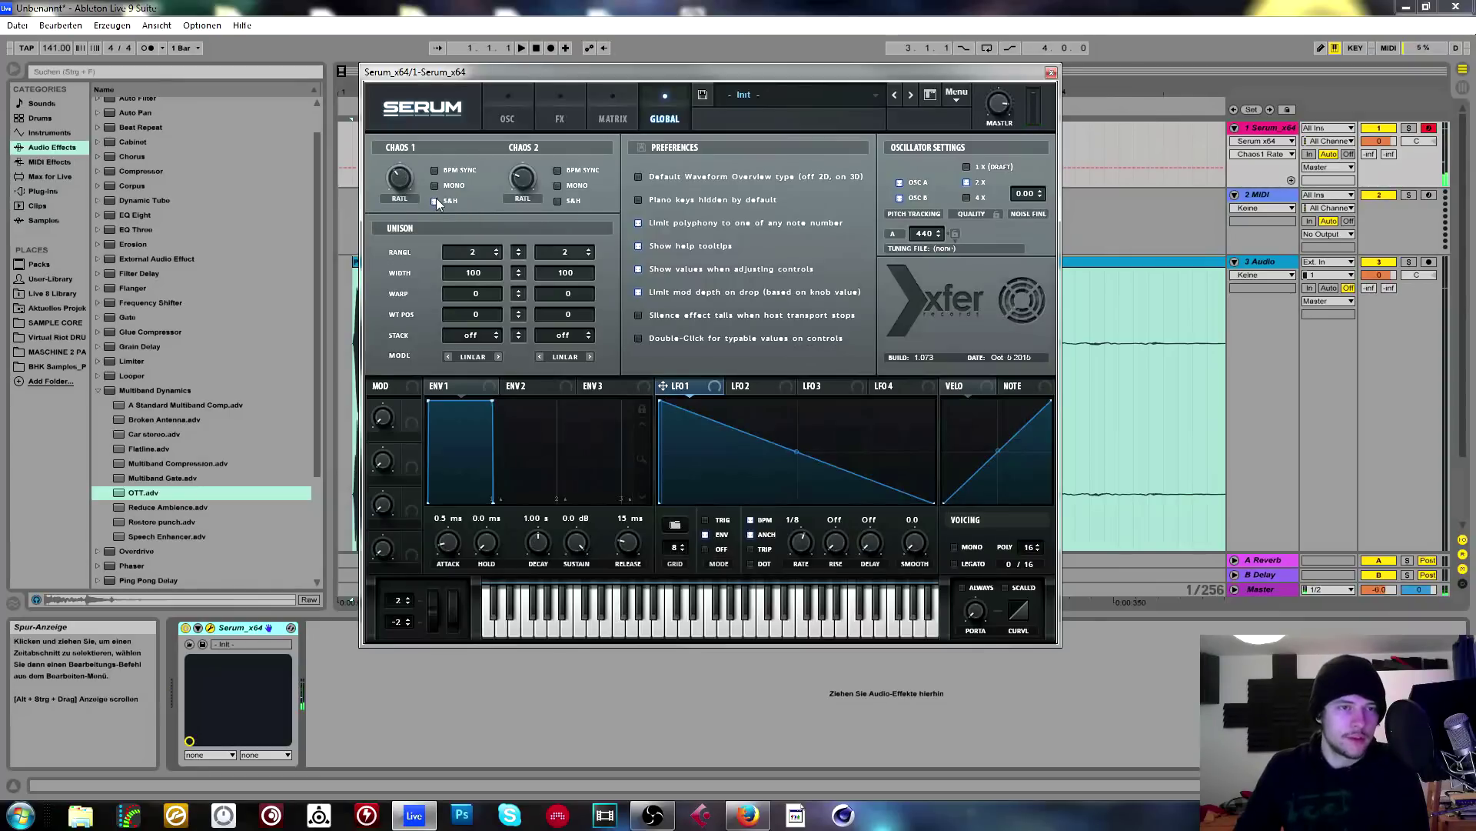
Check the Chaos1 routing in the modulation matrix and try BPM sync on Chaos 1, switching it back off.
left_click(563, 119)
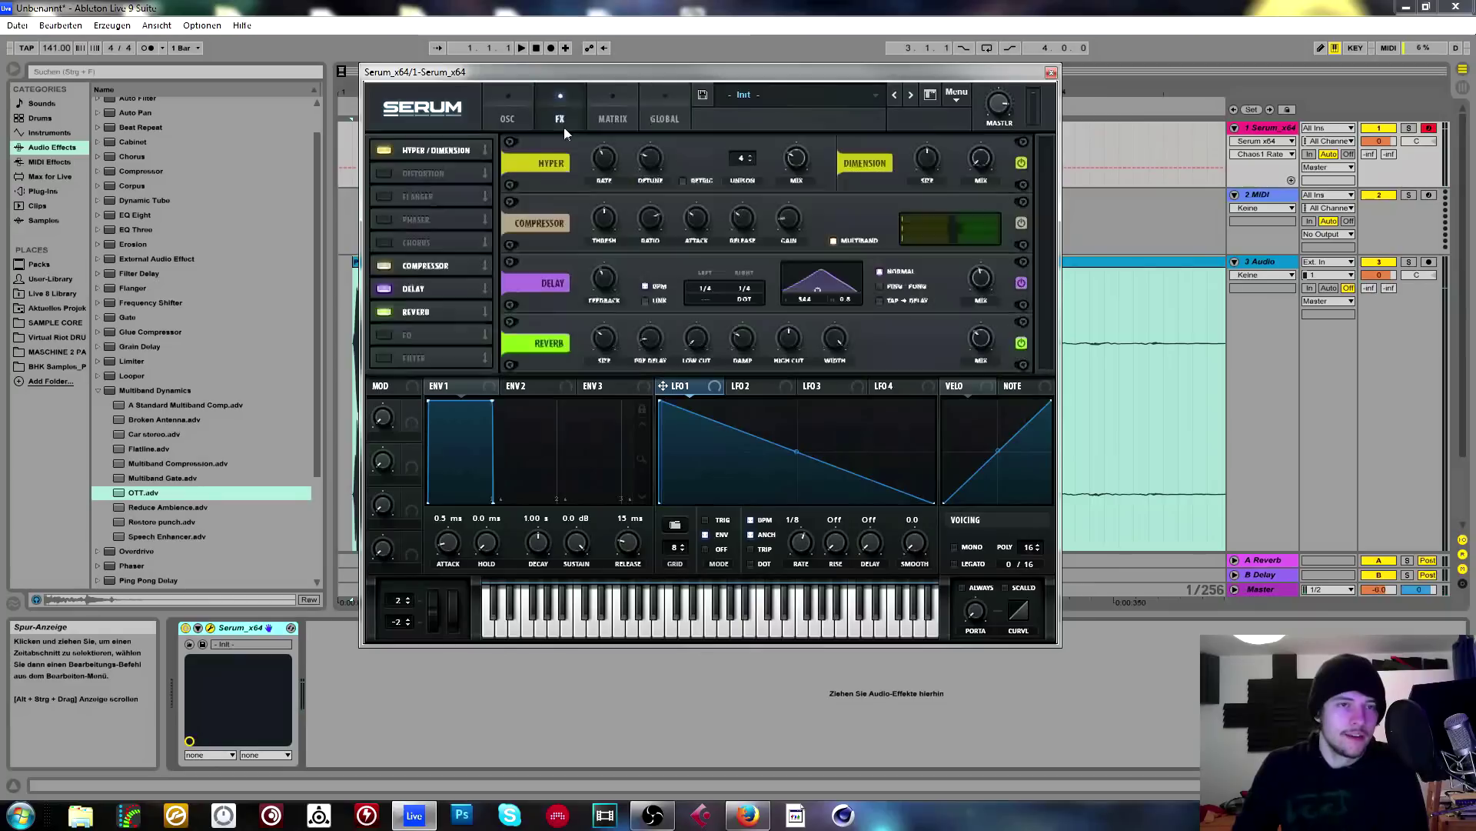
left_click(612, 119)
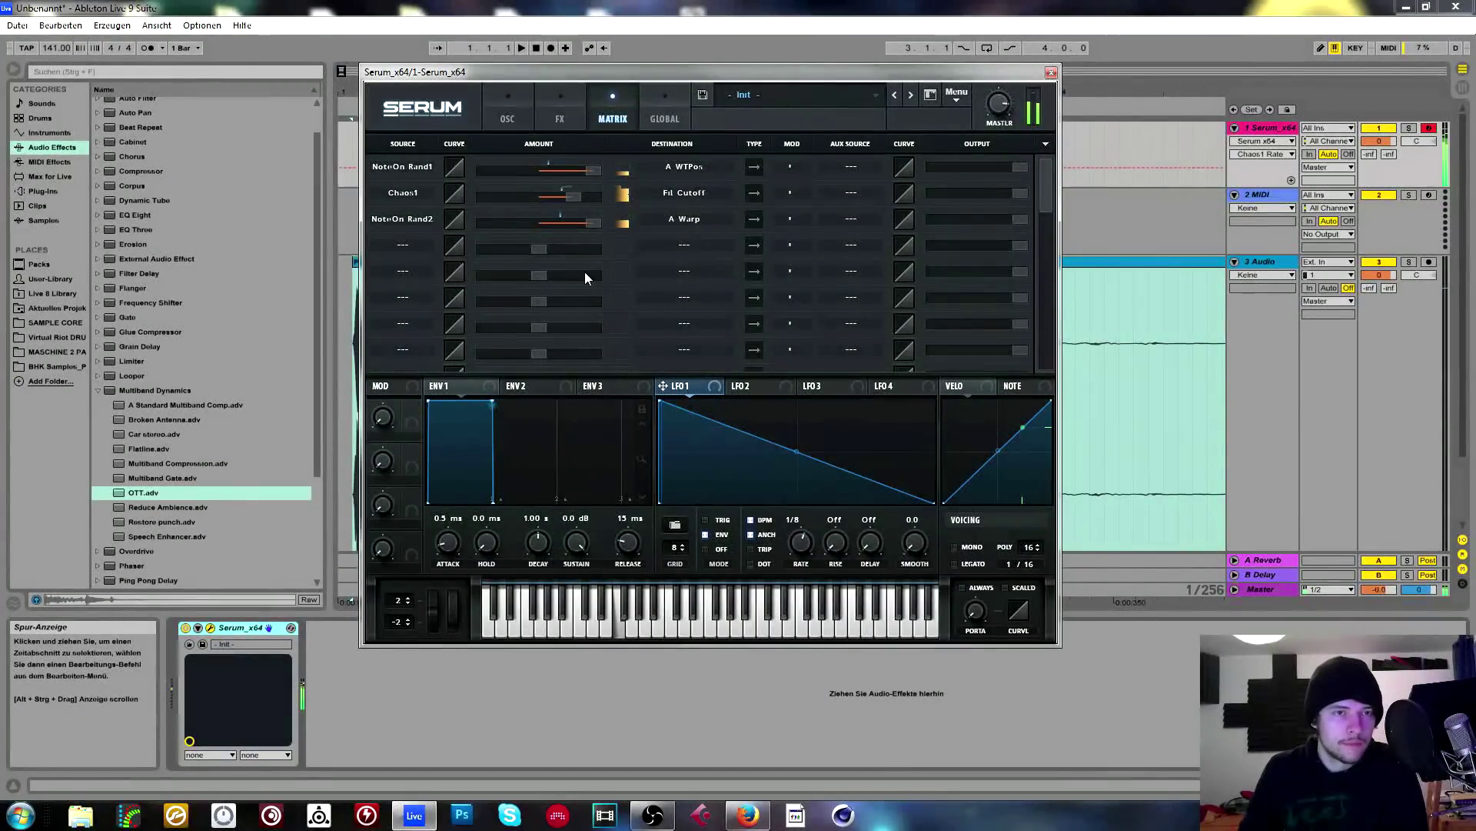
left_click(650, 114)
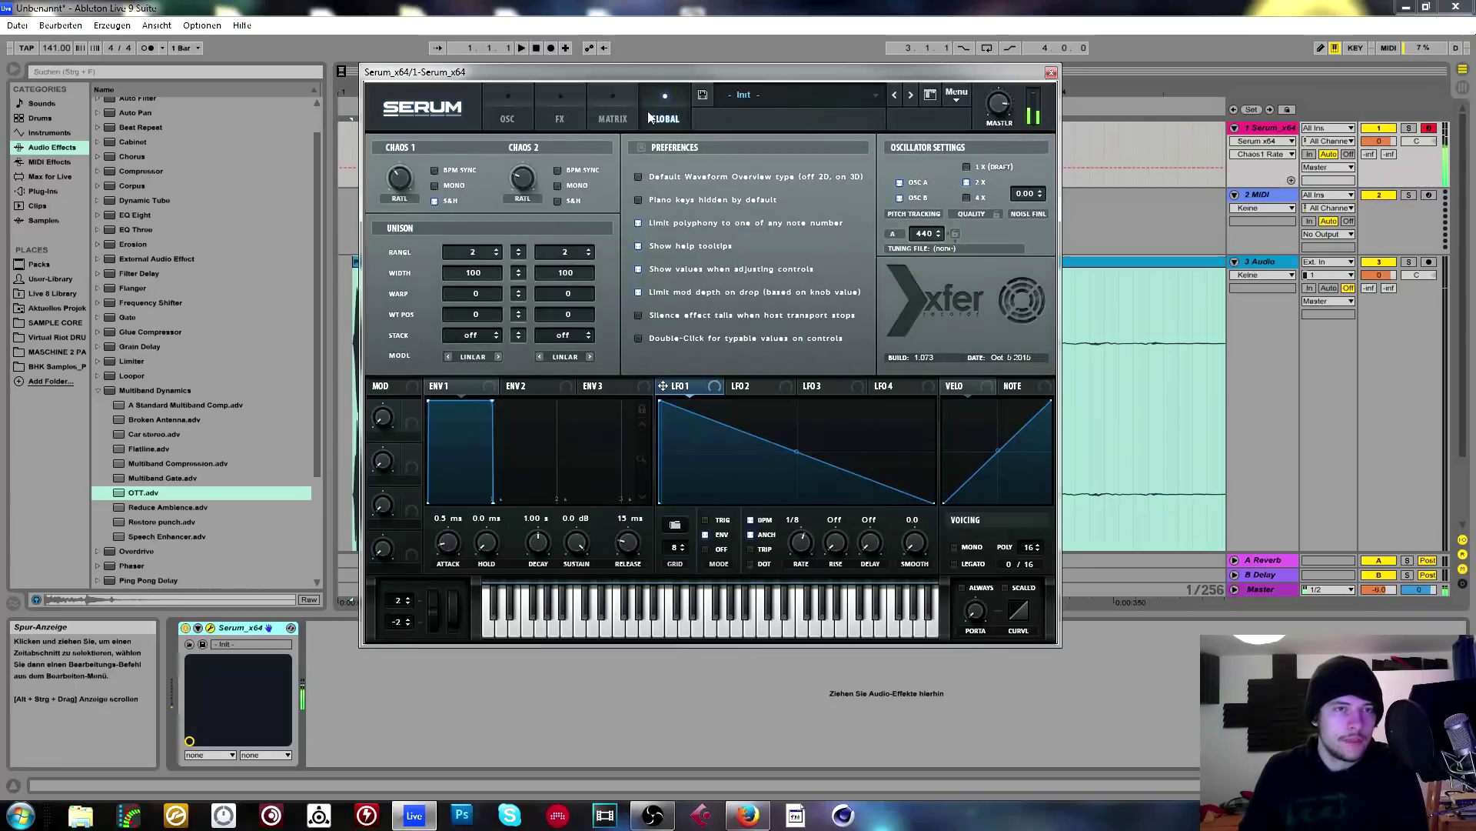
left_click(436, 169)
left_click(433, 169)
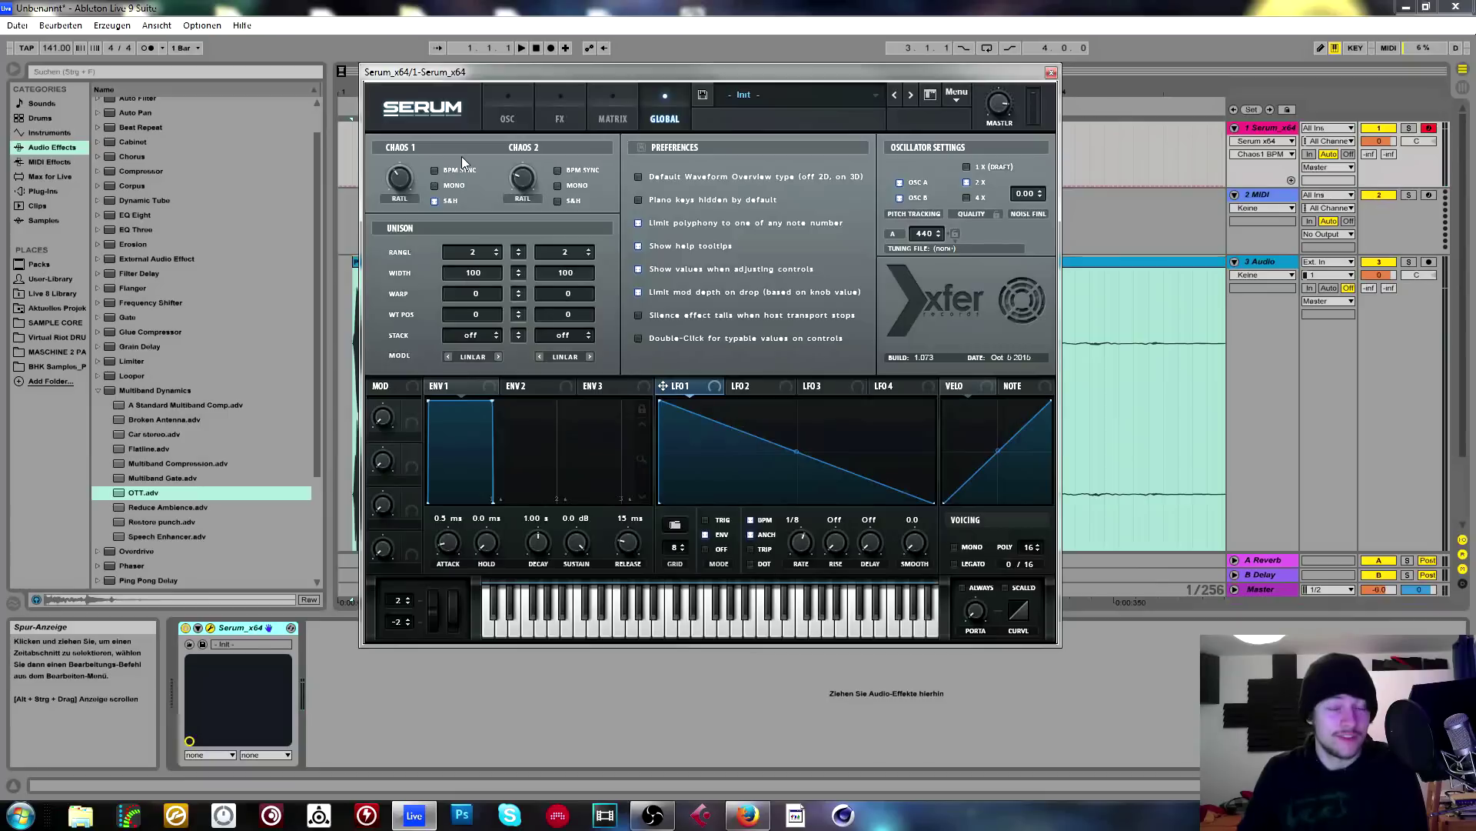
Enable BPM sync for Chaos 1 and raise its rate.
left_click(508, 111)
left_click(568, 89)
left_click(678, 110)
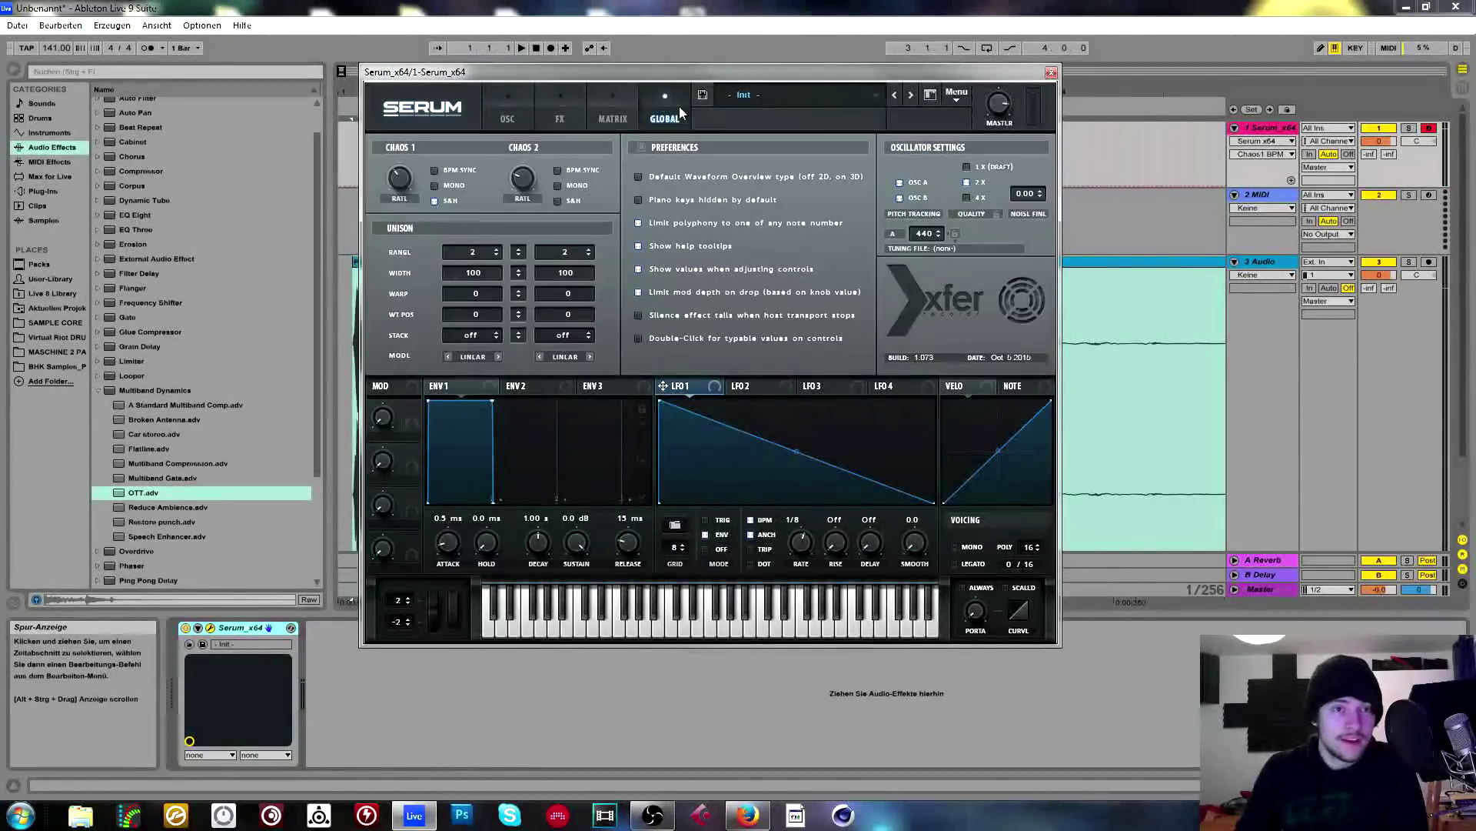
left_click(434, 171)
mouse_move(394, 179)
left_click_drag(394, 179, 413, 162)
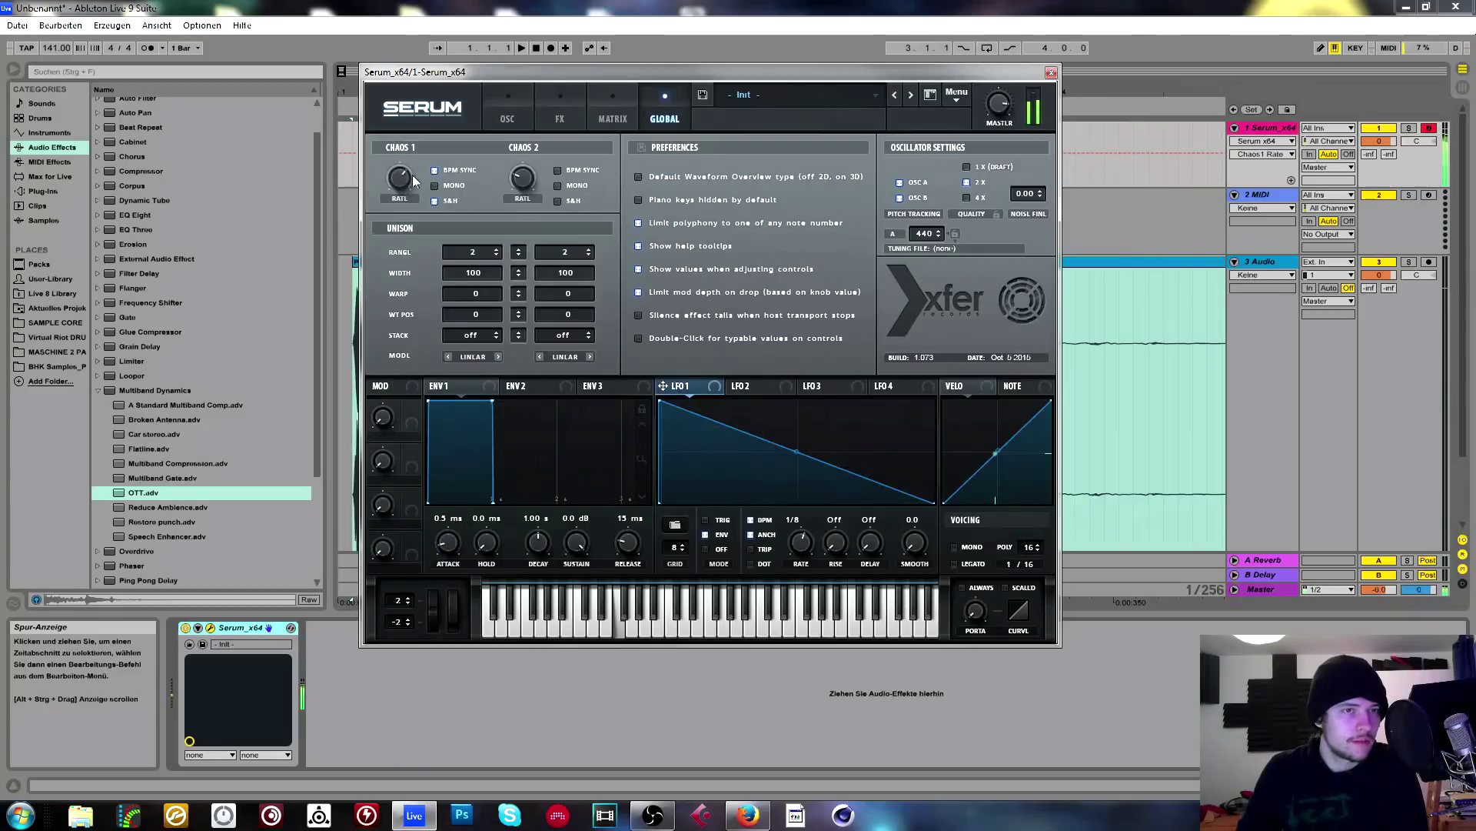
Lower the project tempo to 120 BPM.
left_click_drag(56, 48, 56, 63)
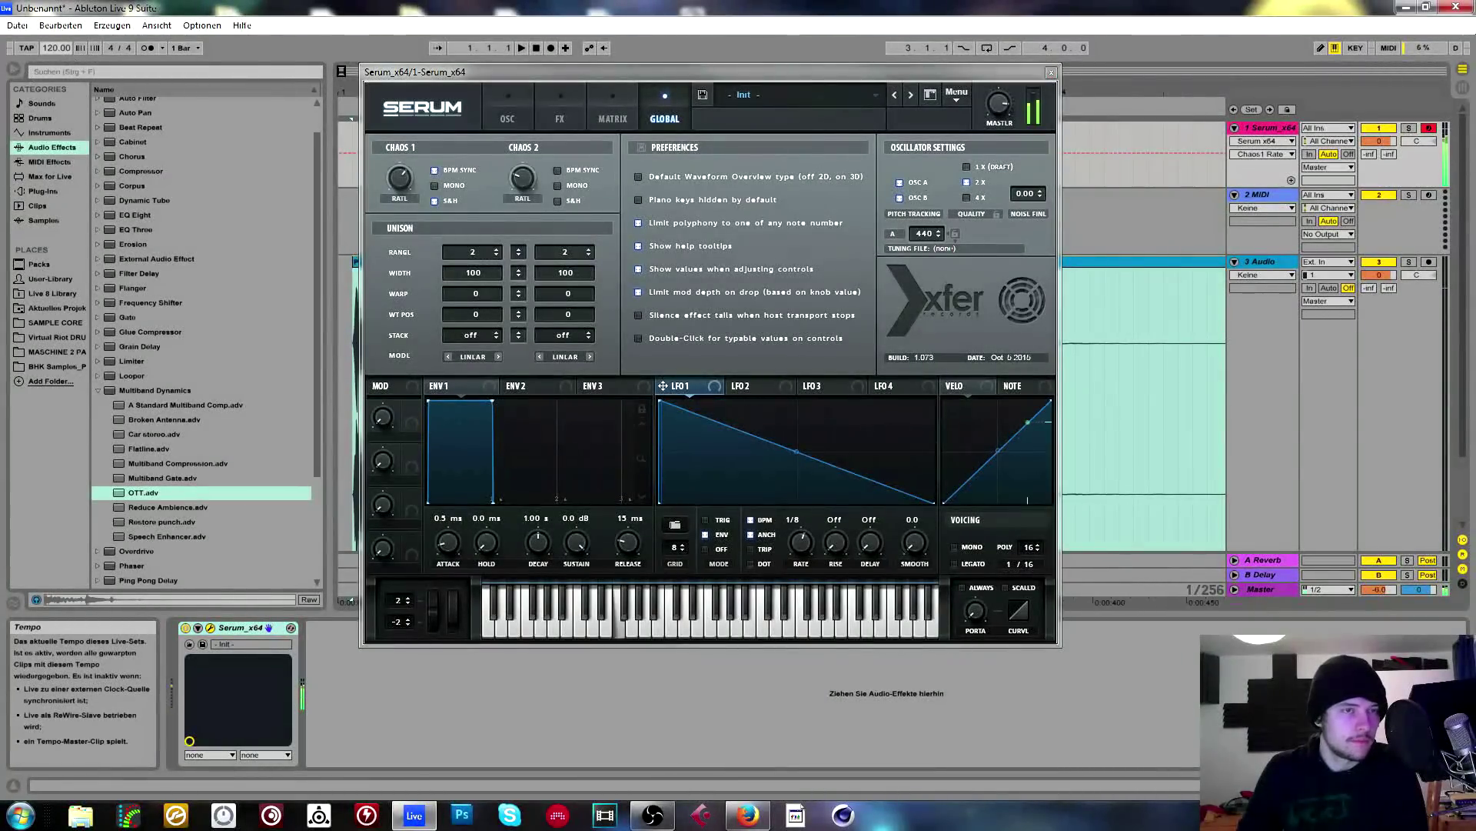
Assign LFO 1 to the filter cutoff, set its rate to 1/16 in TRIG mode and lower the cutoff.
left_click(507, 111)
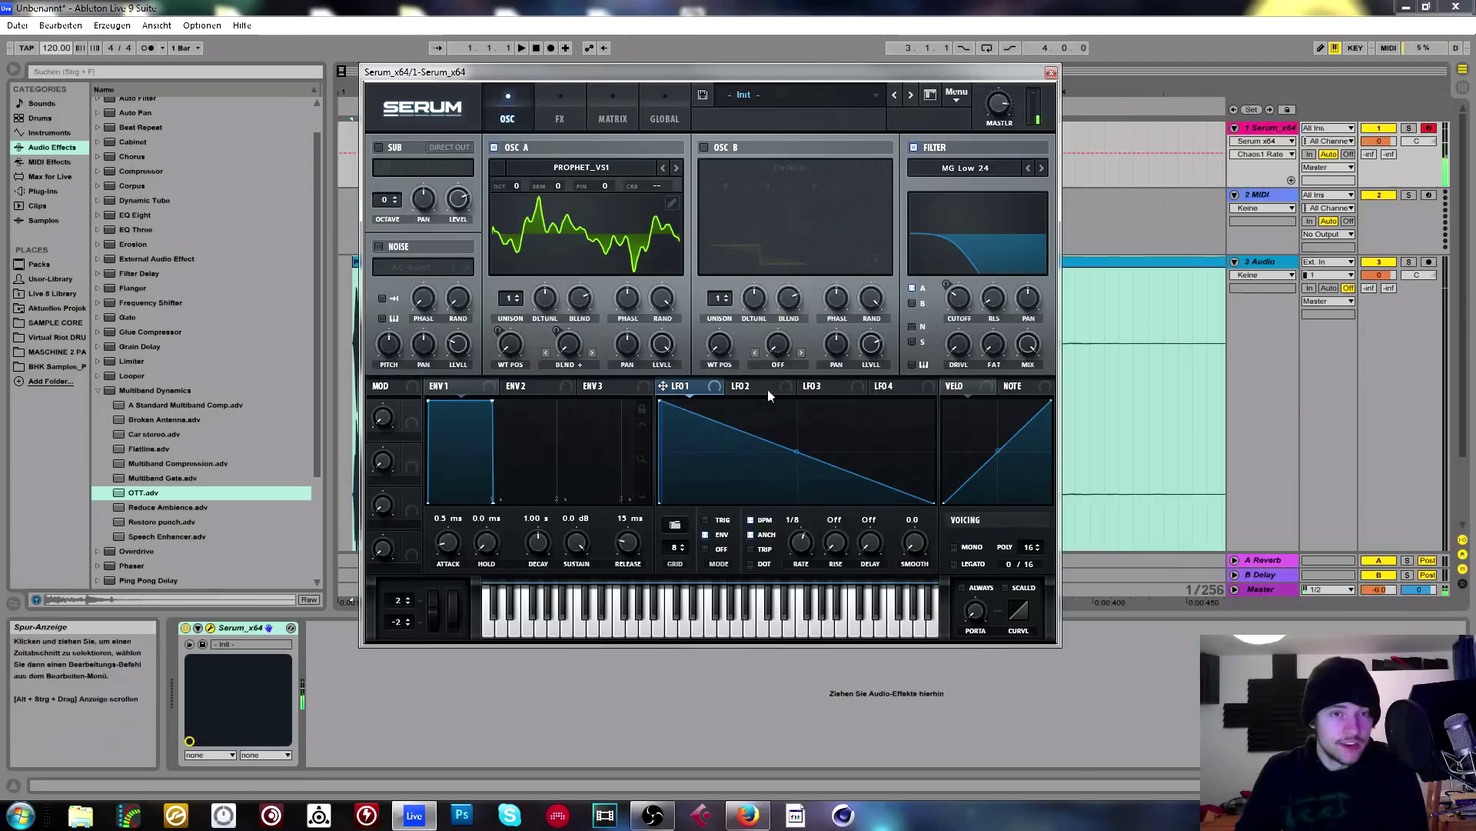
left_click_drag(655, 345, 953, 292)
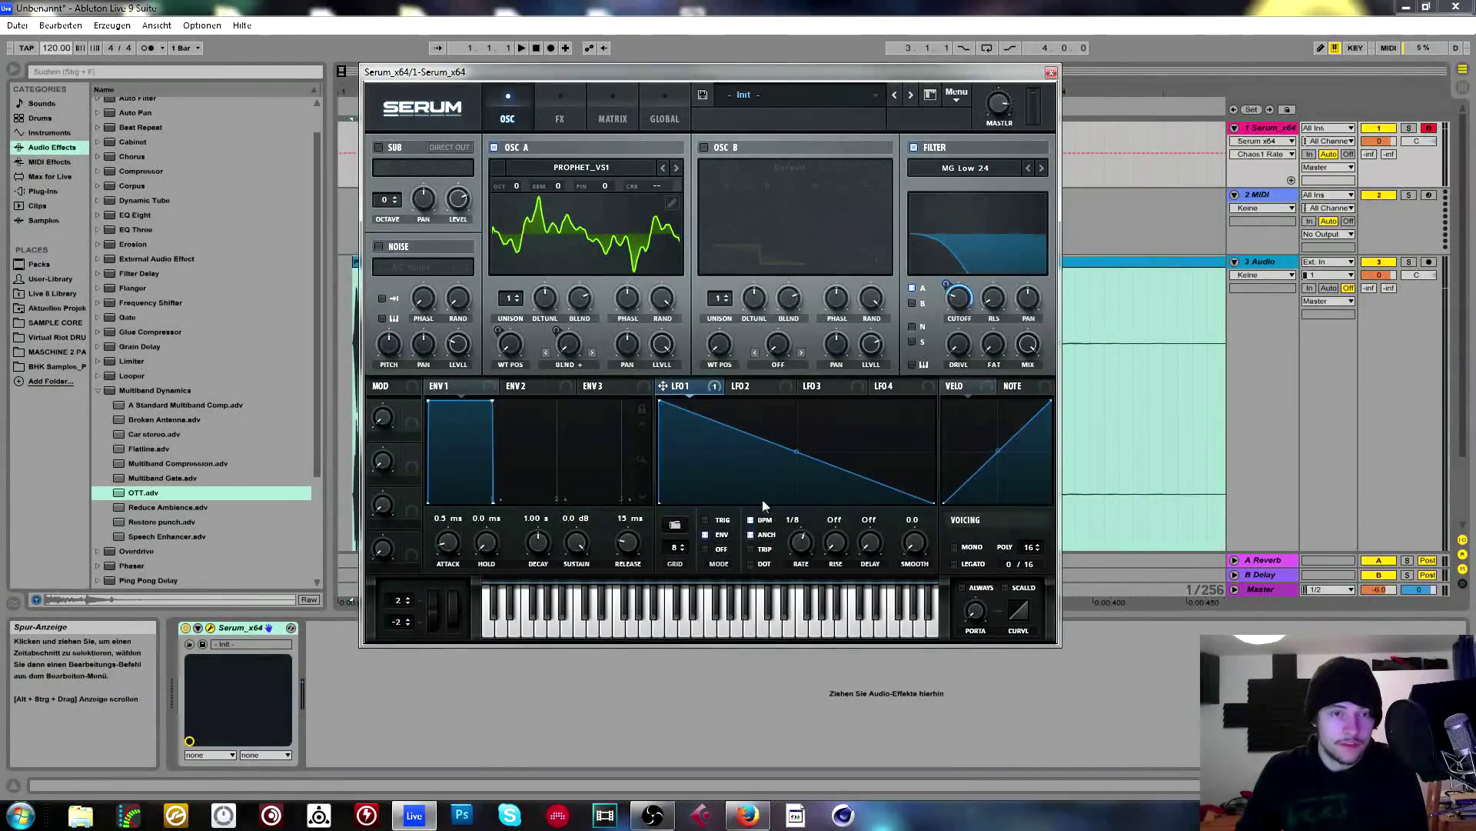
left_click_drag(802, 550, 802, 548)
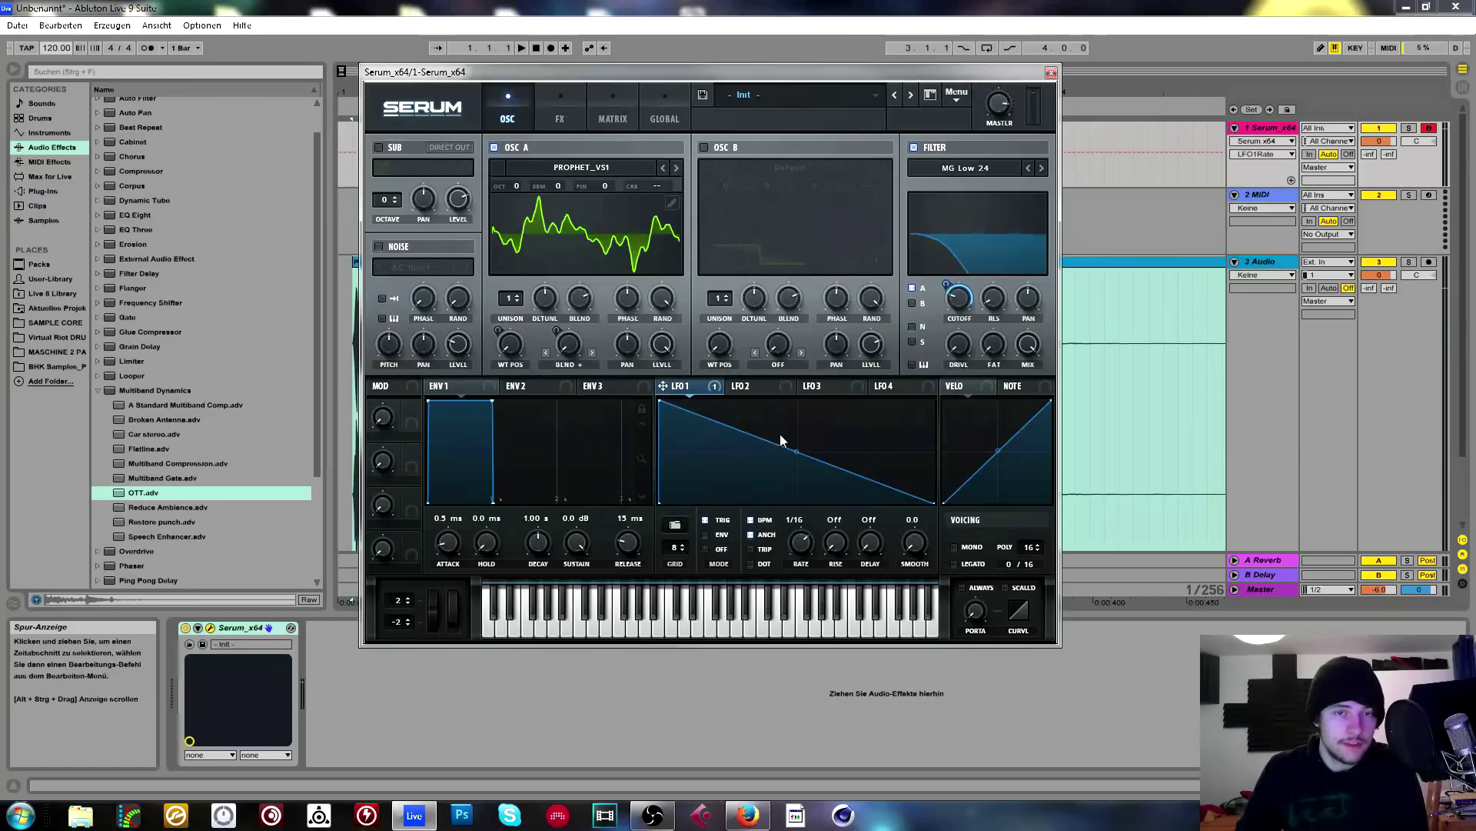
mouse_move(962, 307)
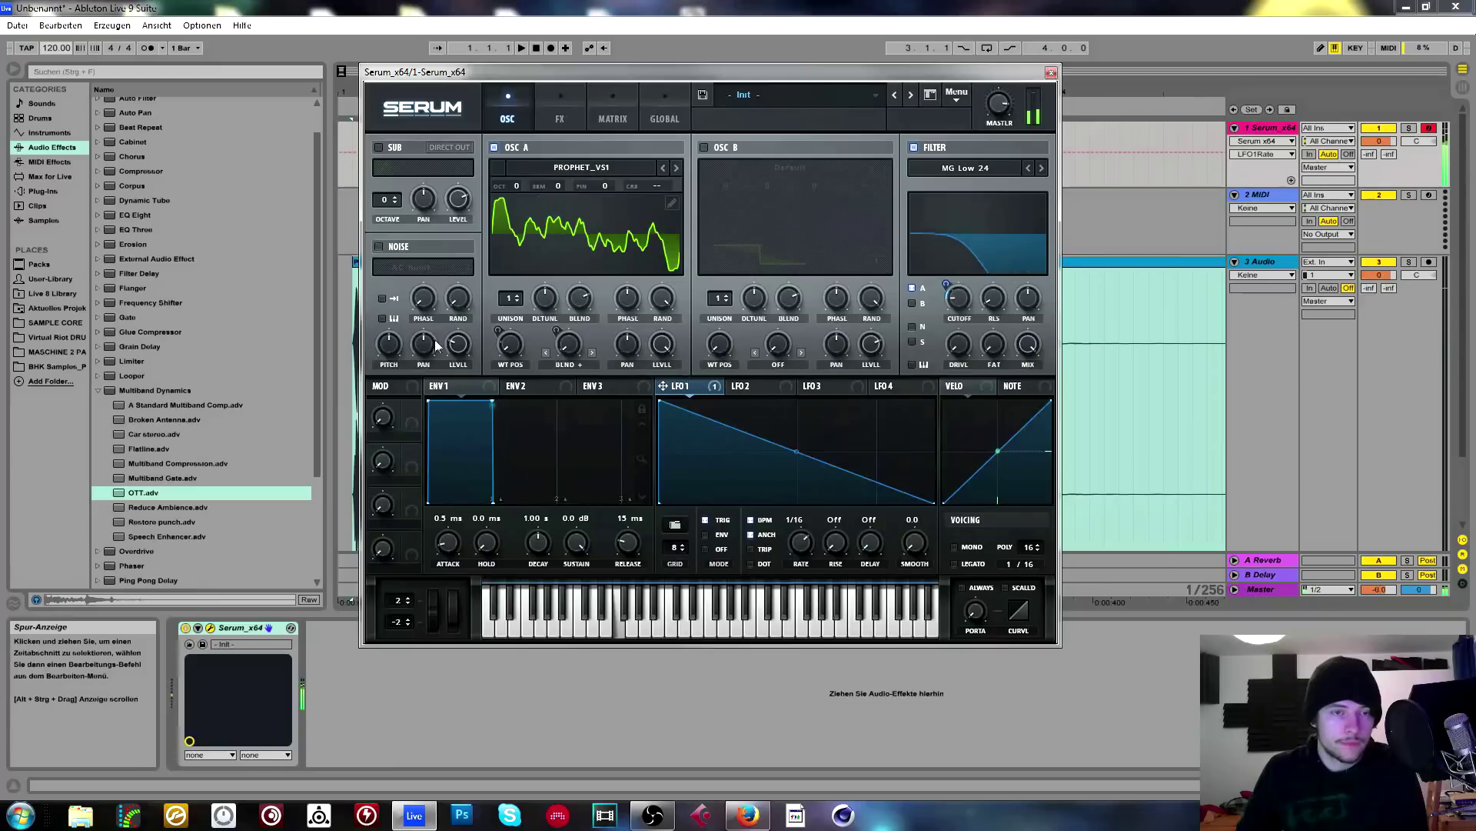
Remove all modulators from oscillator A's wavetable position and check the Chaos 1 global settings.
right_click(508, 338)
left_click(551, 405)
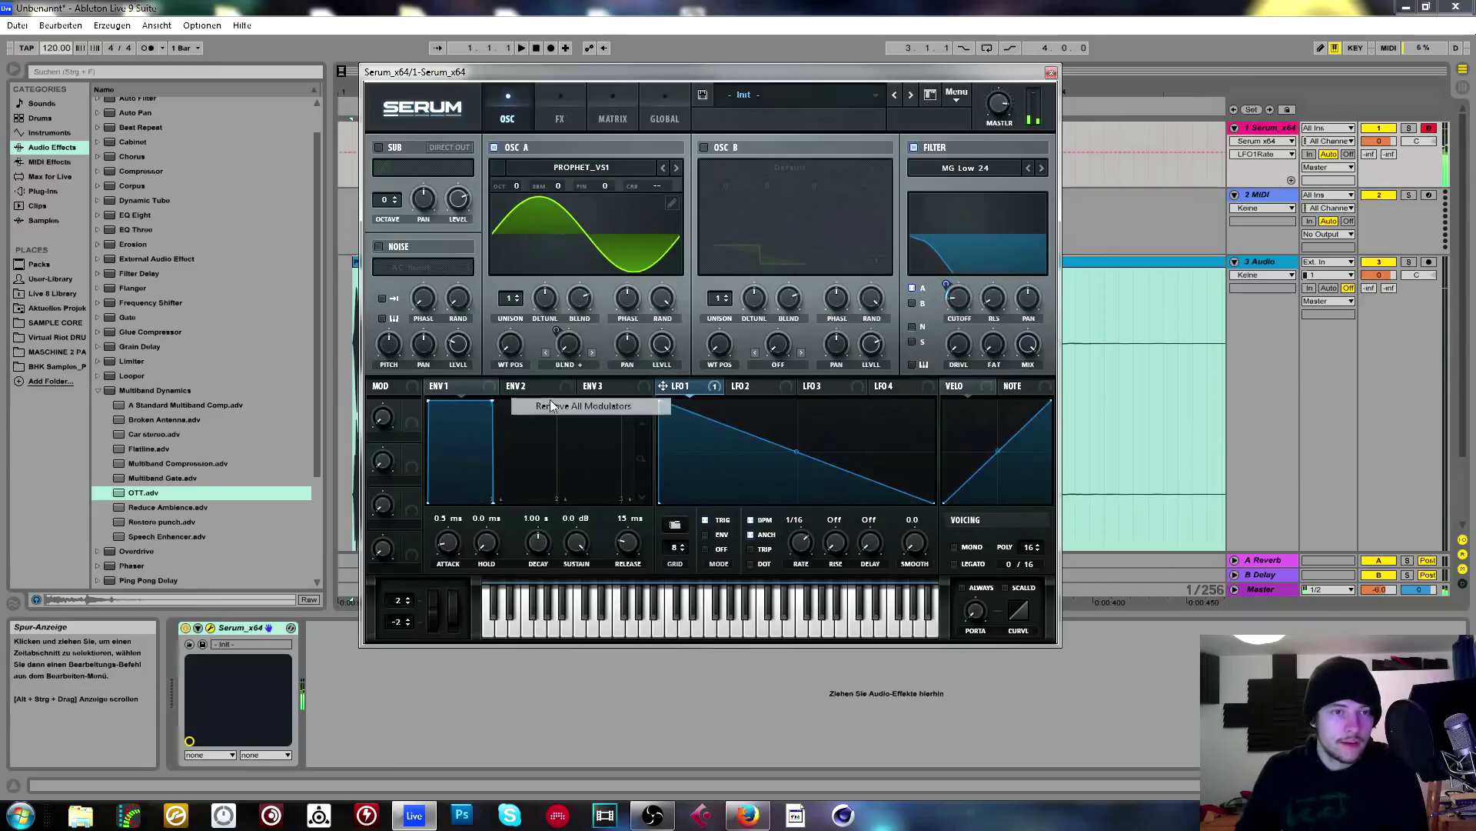
mouse_move(669, 398)
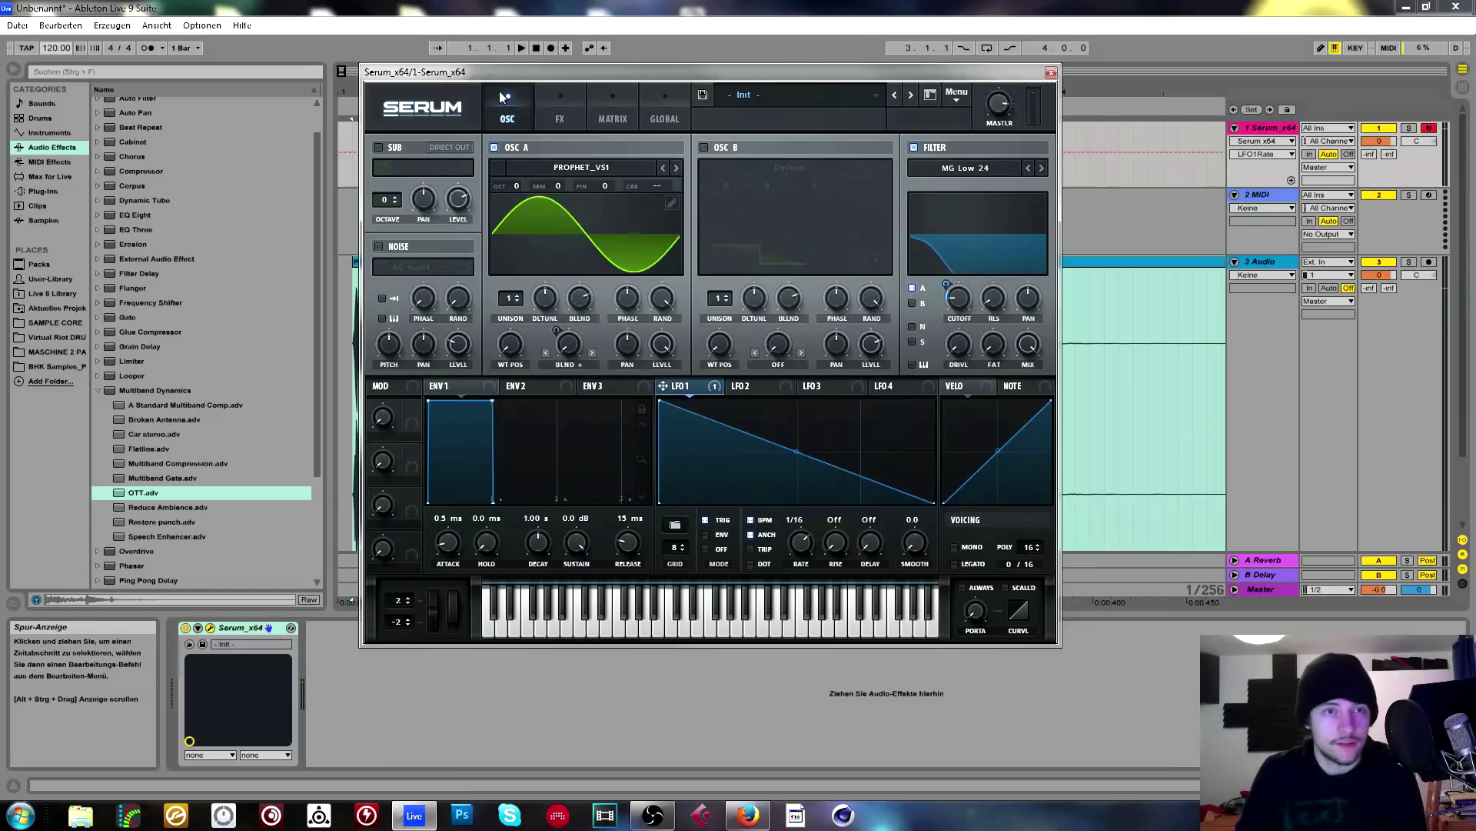
left_click(664, 114)
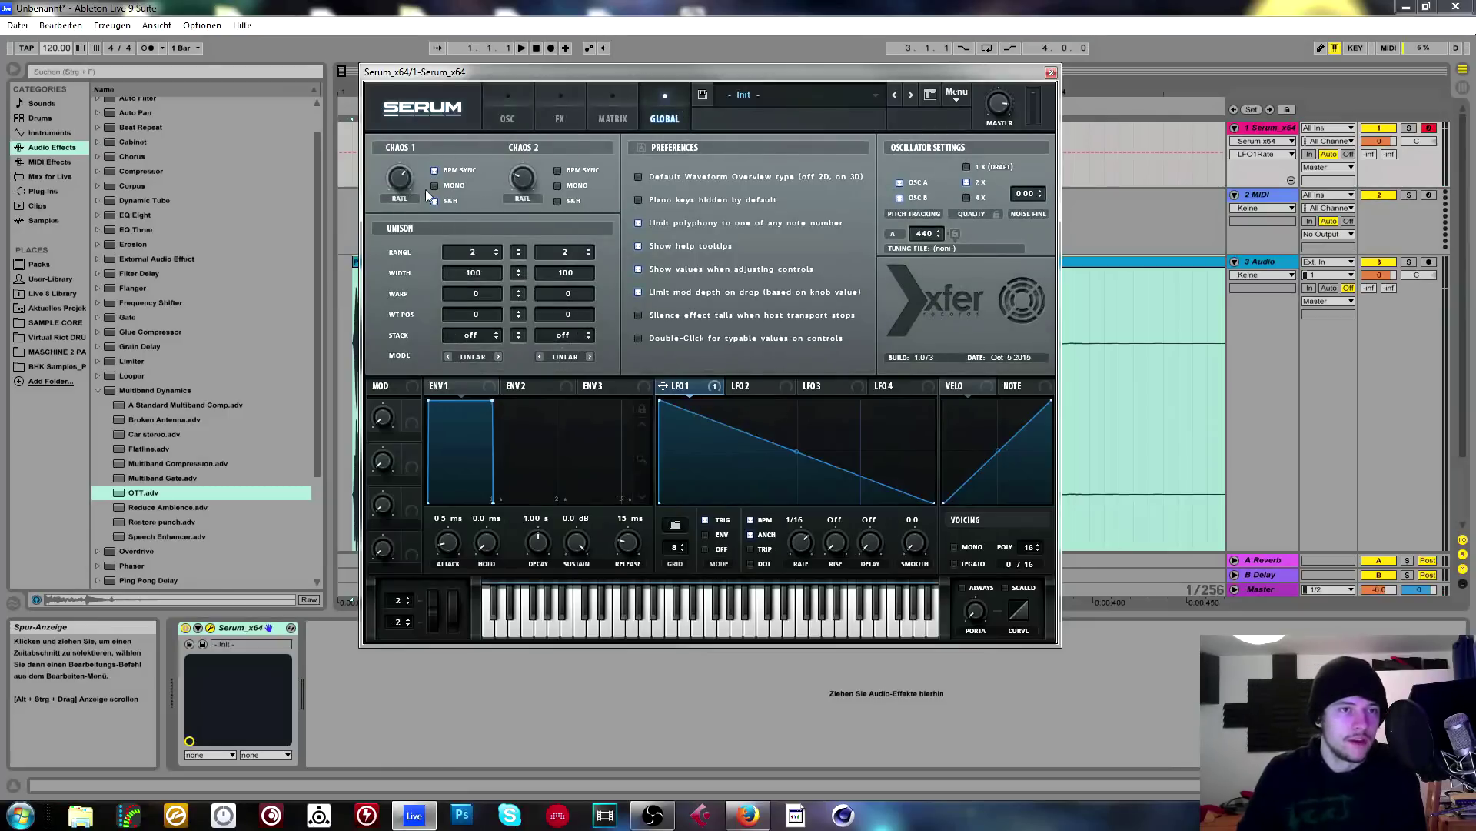
left_click(504, 117)
Show oscillator A's wavetable in 3D and assign Chaos1 as the modulation source for its wavetable position.
right_click(512, 350)
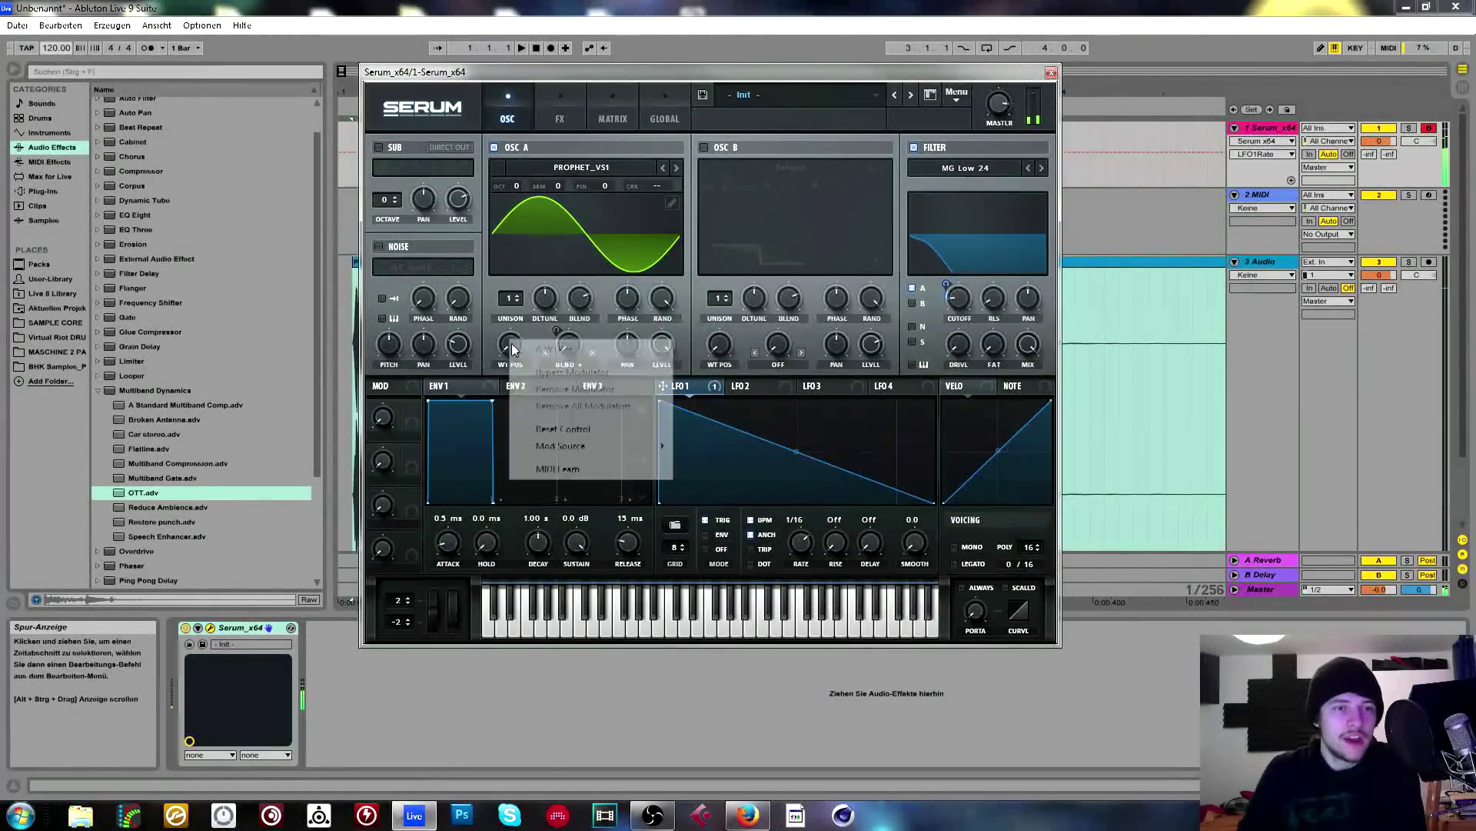
left_click(551, 220)
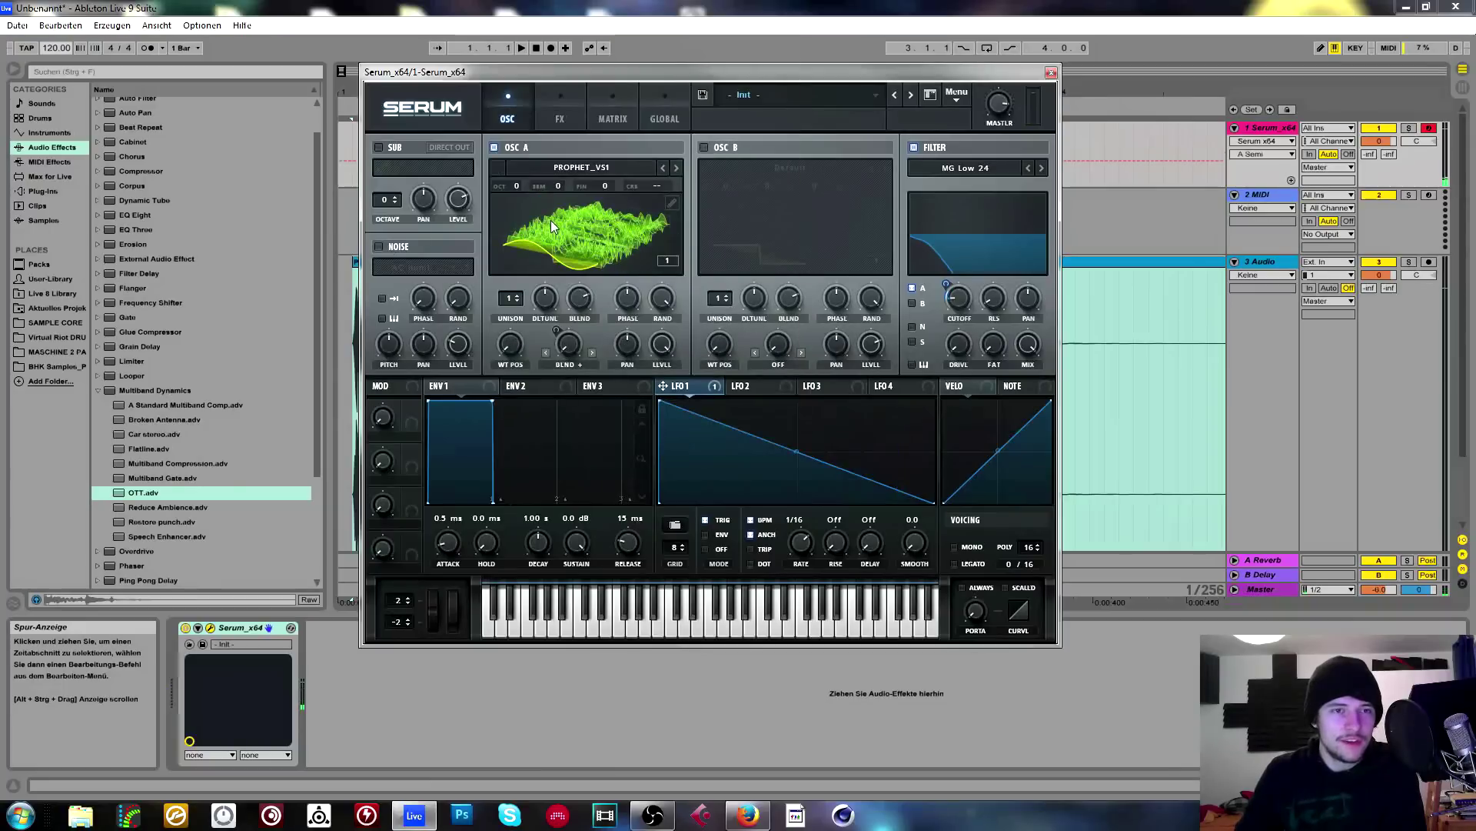
right_click(512, 343)
mouse_move(635, 450)
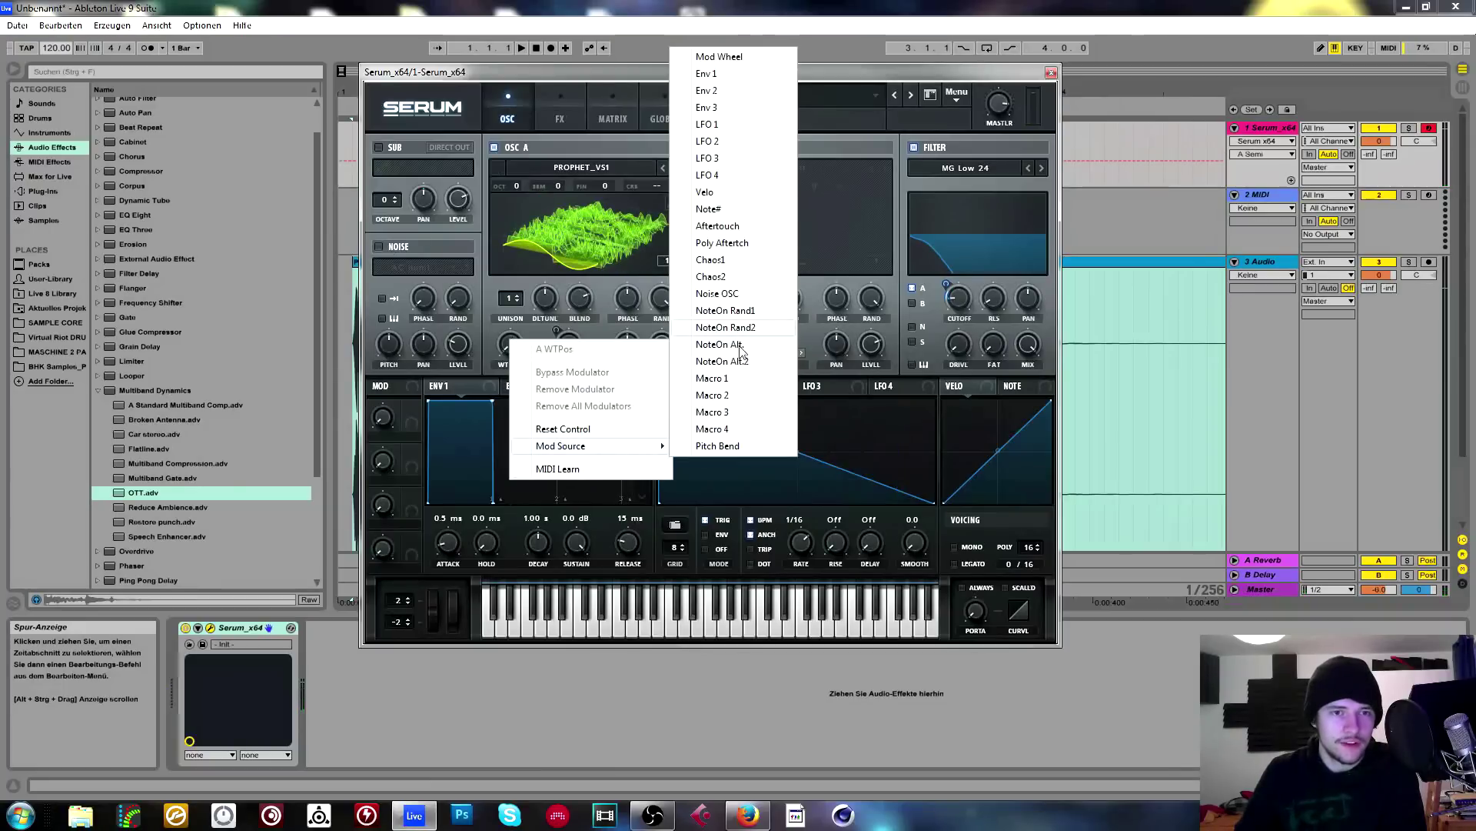
left_click(752, 267)
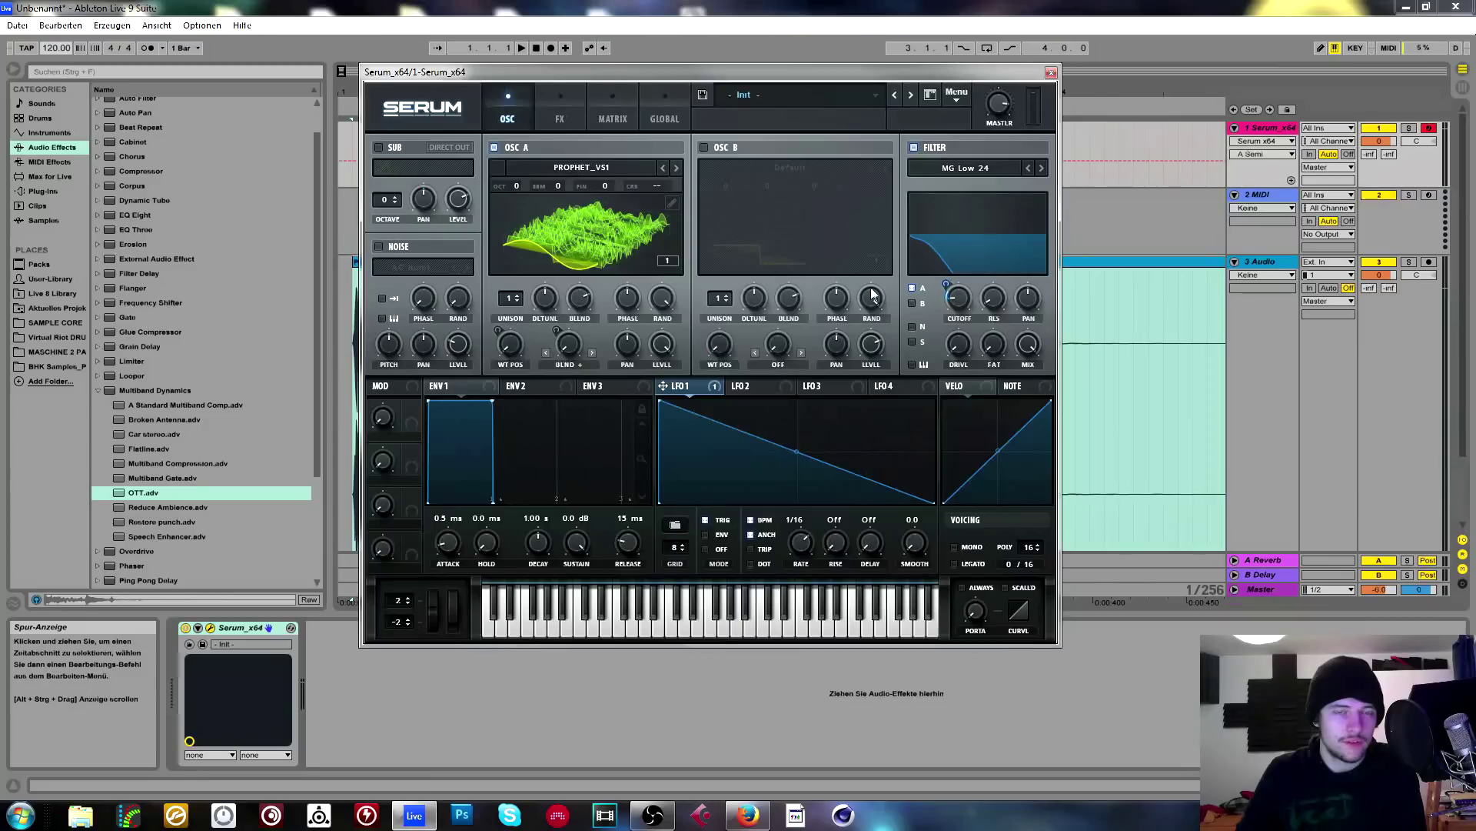
left_click(540, 268)
left_click(548, 253)
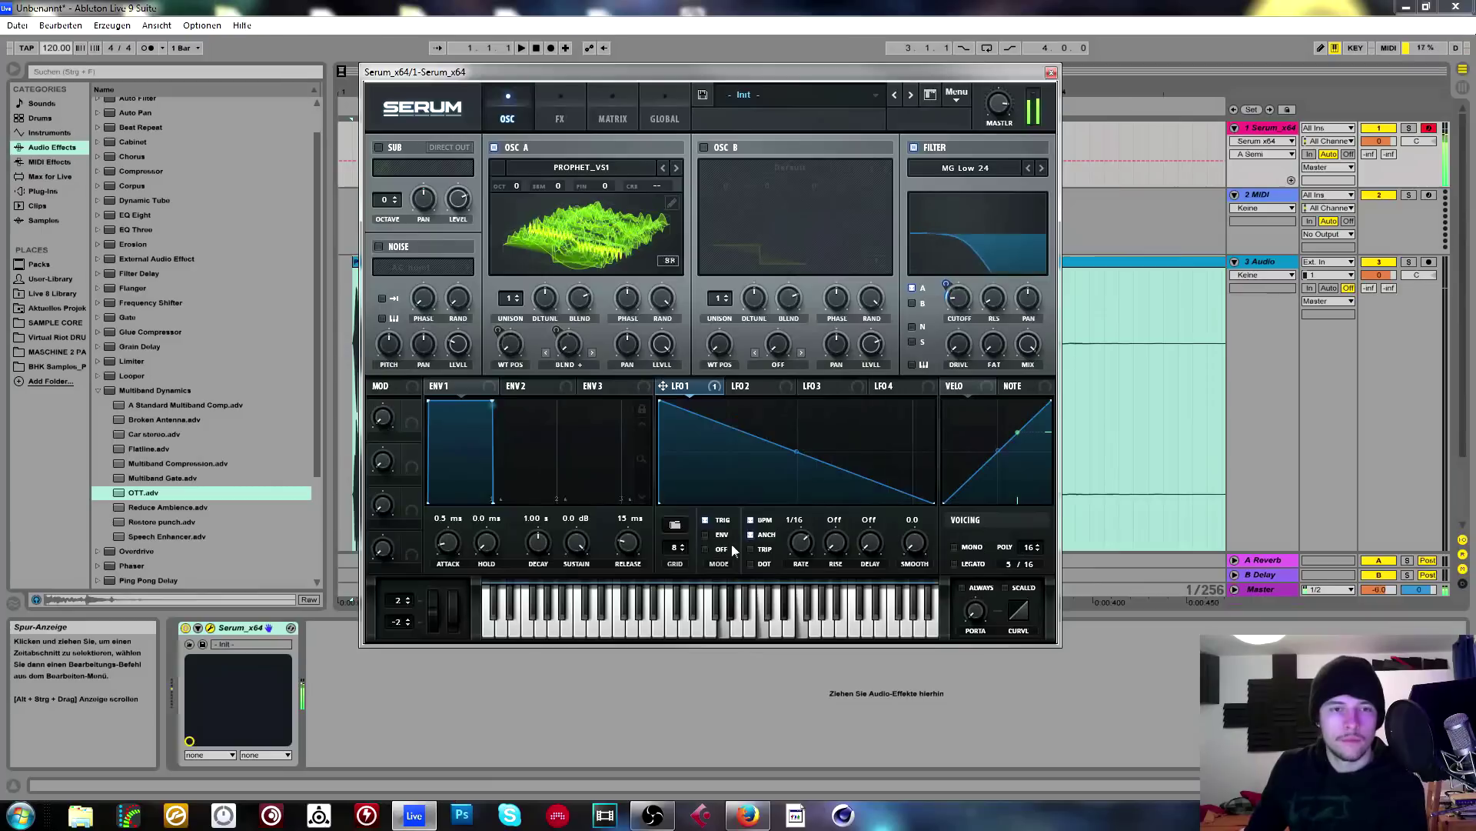
Remove all destinations from LFO 1, then reset the patch to the initial preset.
mouse_move(709, 551)
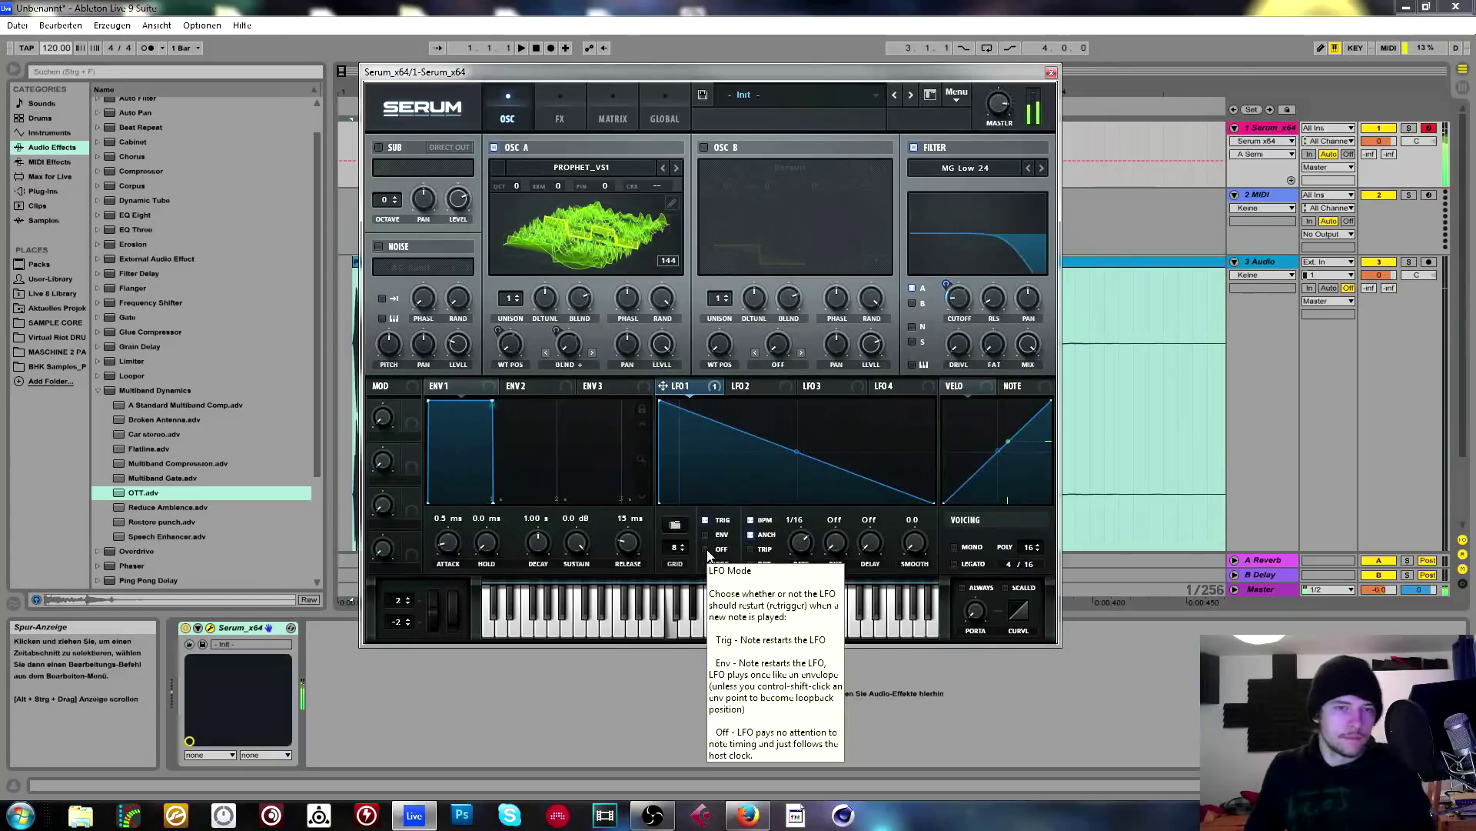
right_click(713, 386)
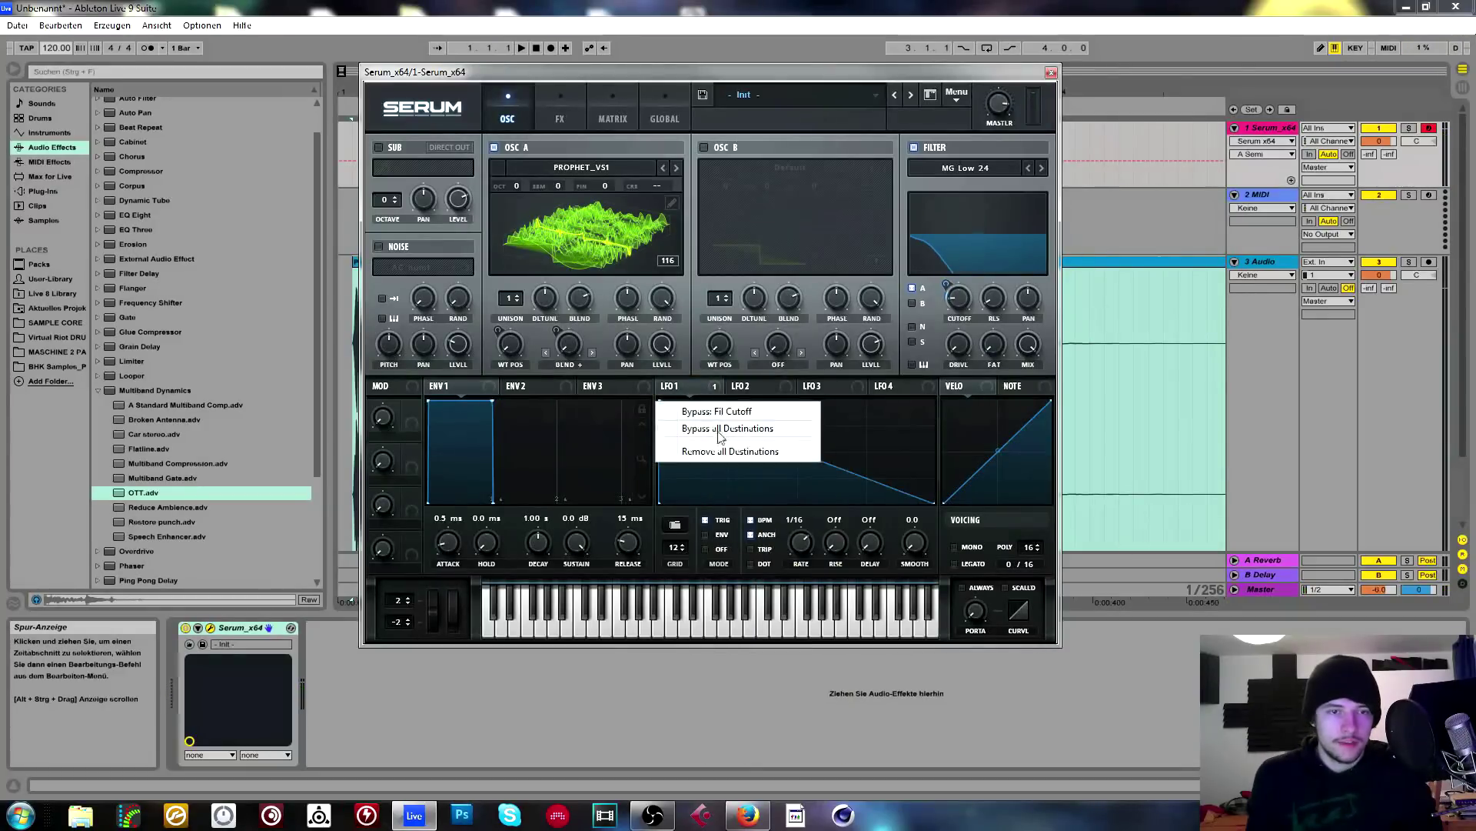
left_click(723, 450)
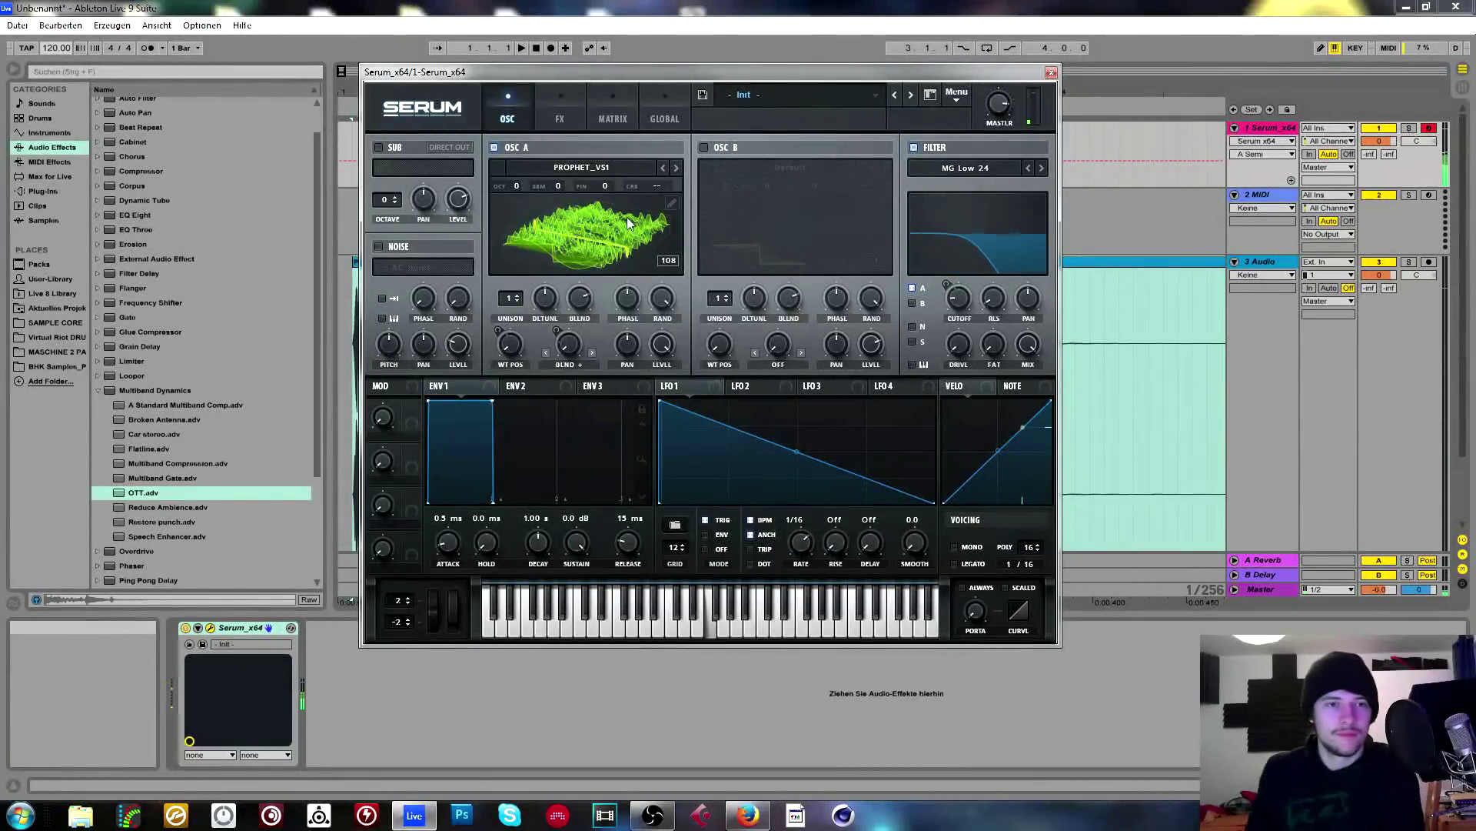
left_click(957, 94)
left_click(992, 171)
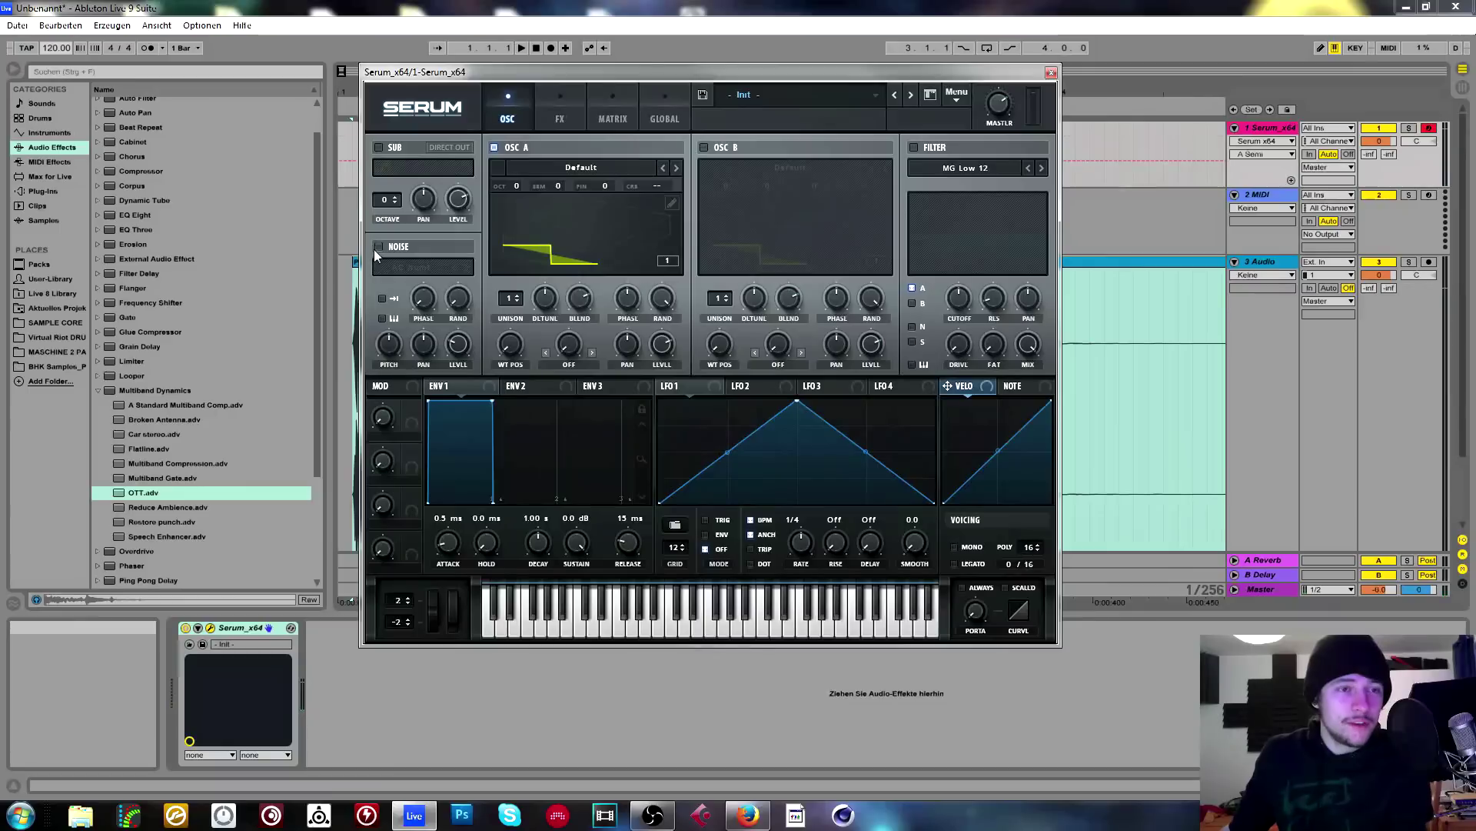
Enable the noise oscillator with the AlphaNz sample and turn off oscillator A to try out the noise pitch.
left_click(420, 267)
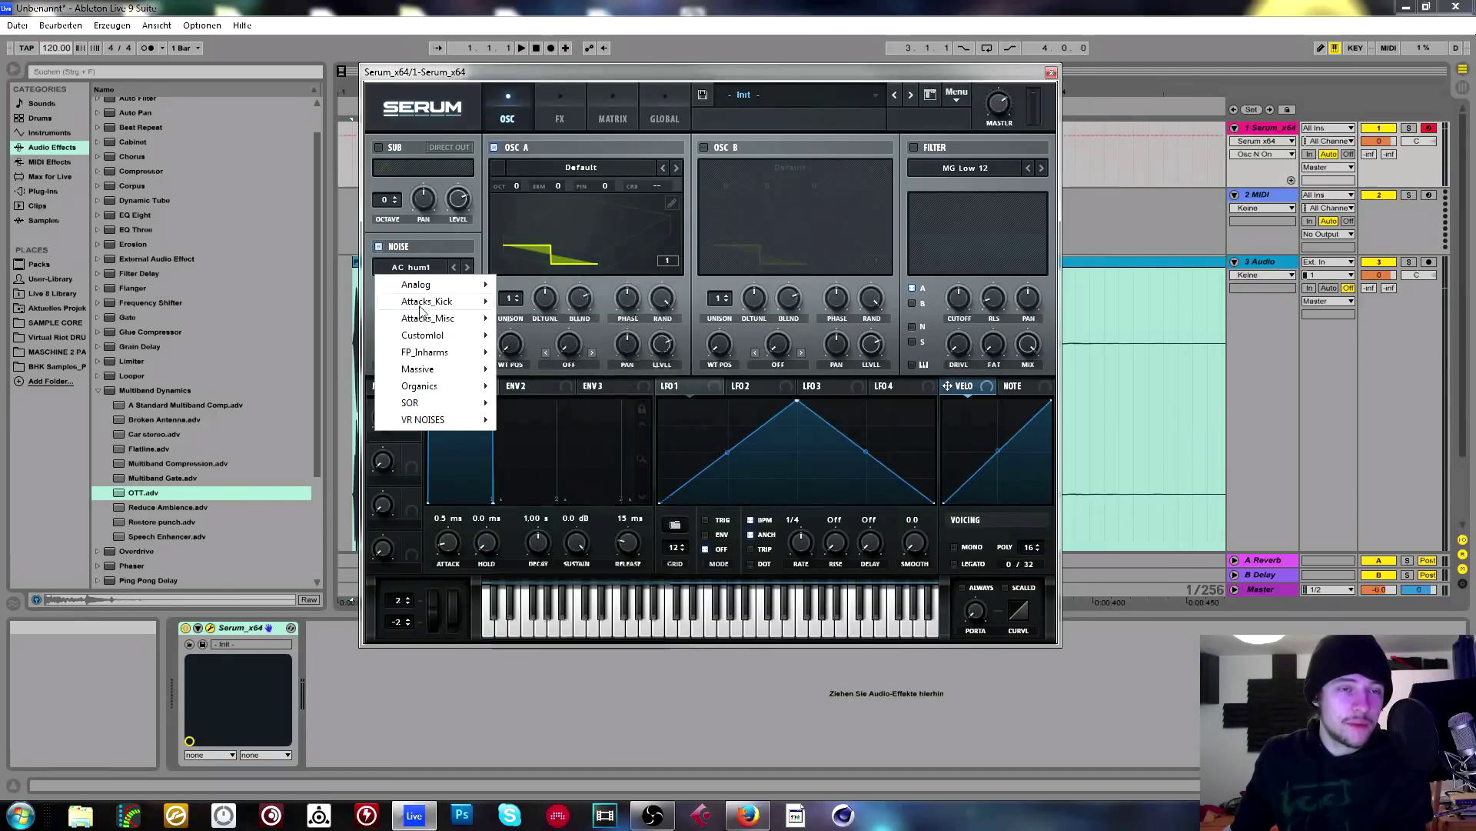
mouse_move(424, 284)
left_click(538, 286)
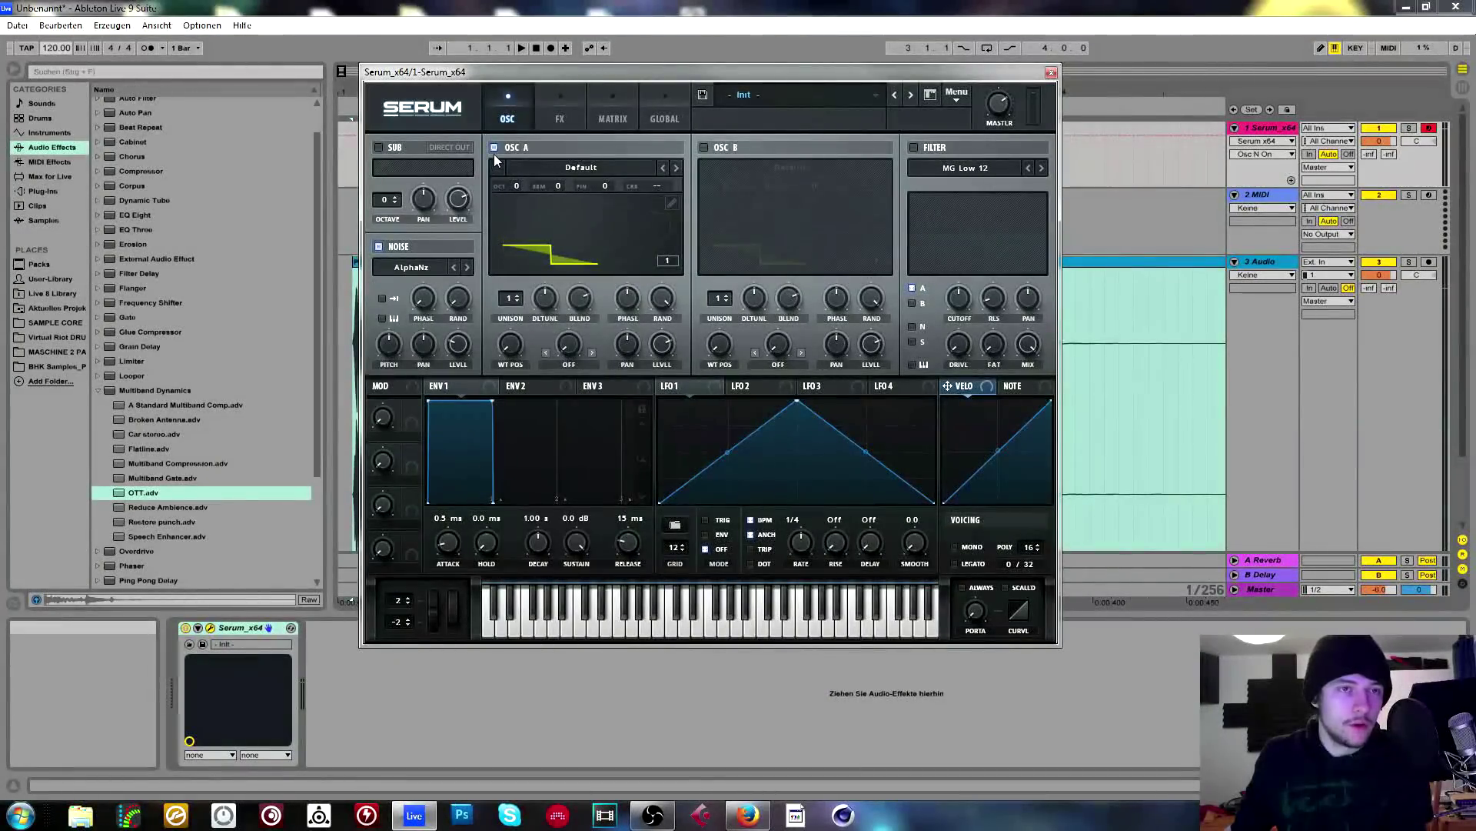
left_click(493, 148)
left_click_drag(386, 359, 396, 347)
Load the elastic 1 sample from Attacks_Misc into the noise oscillator, adjust its level and enable one-shot playback.
left_click(433, 269)
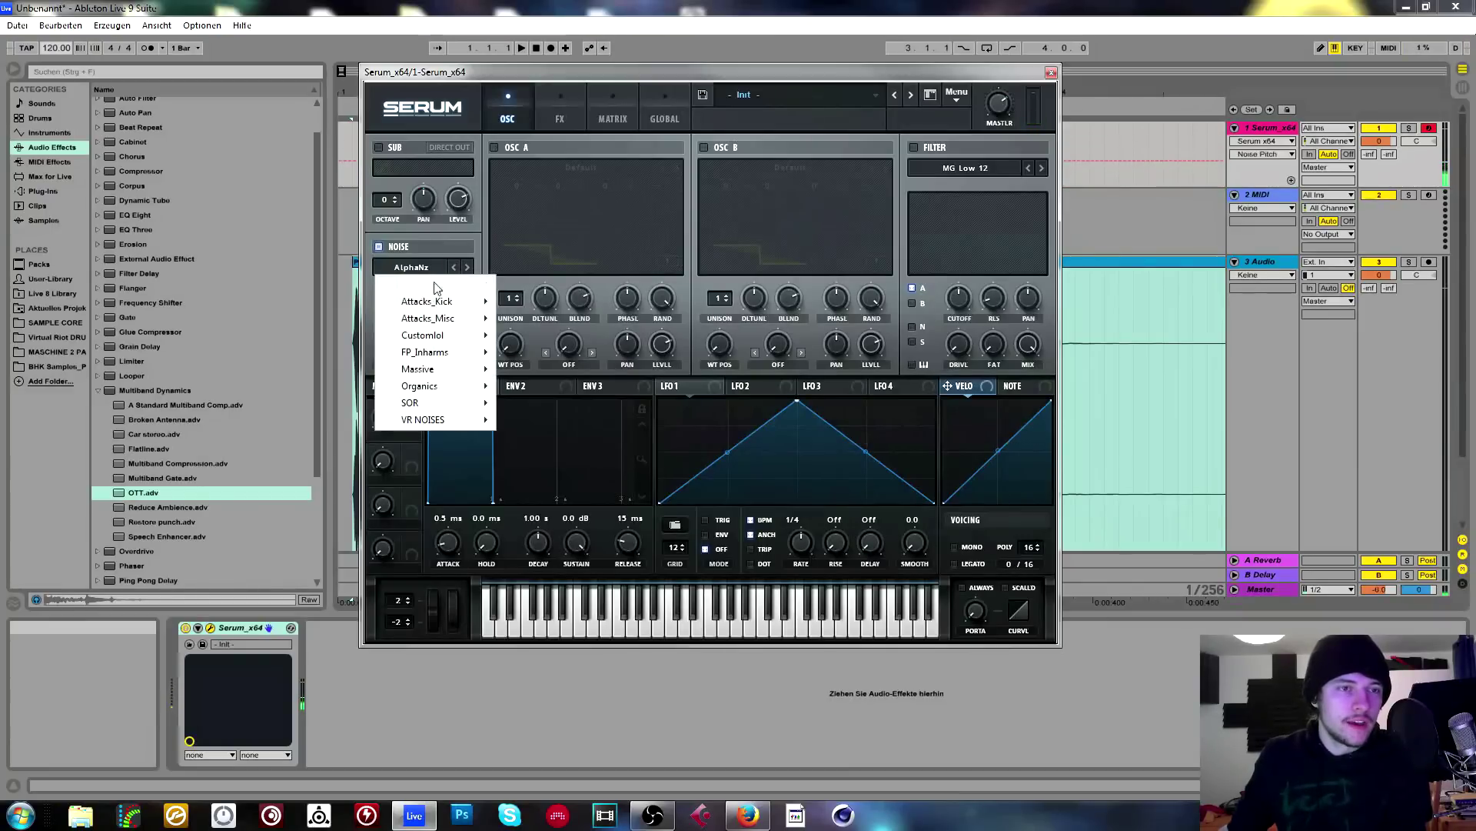
mouse_move(473, 318)
left_click(529, 330)
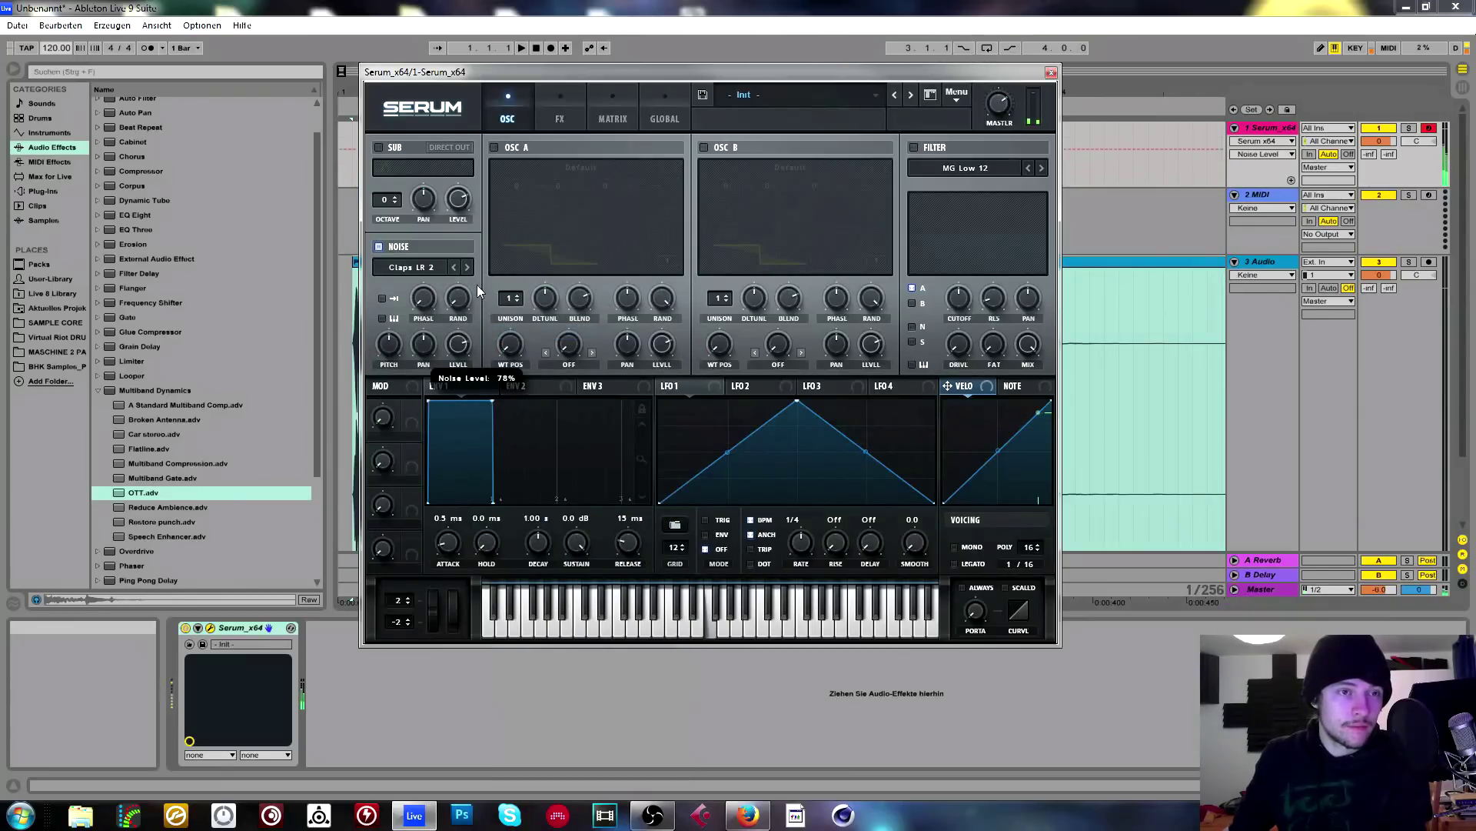
left_click(470, 268)
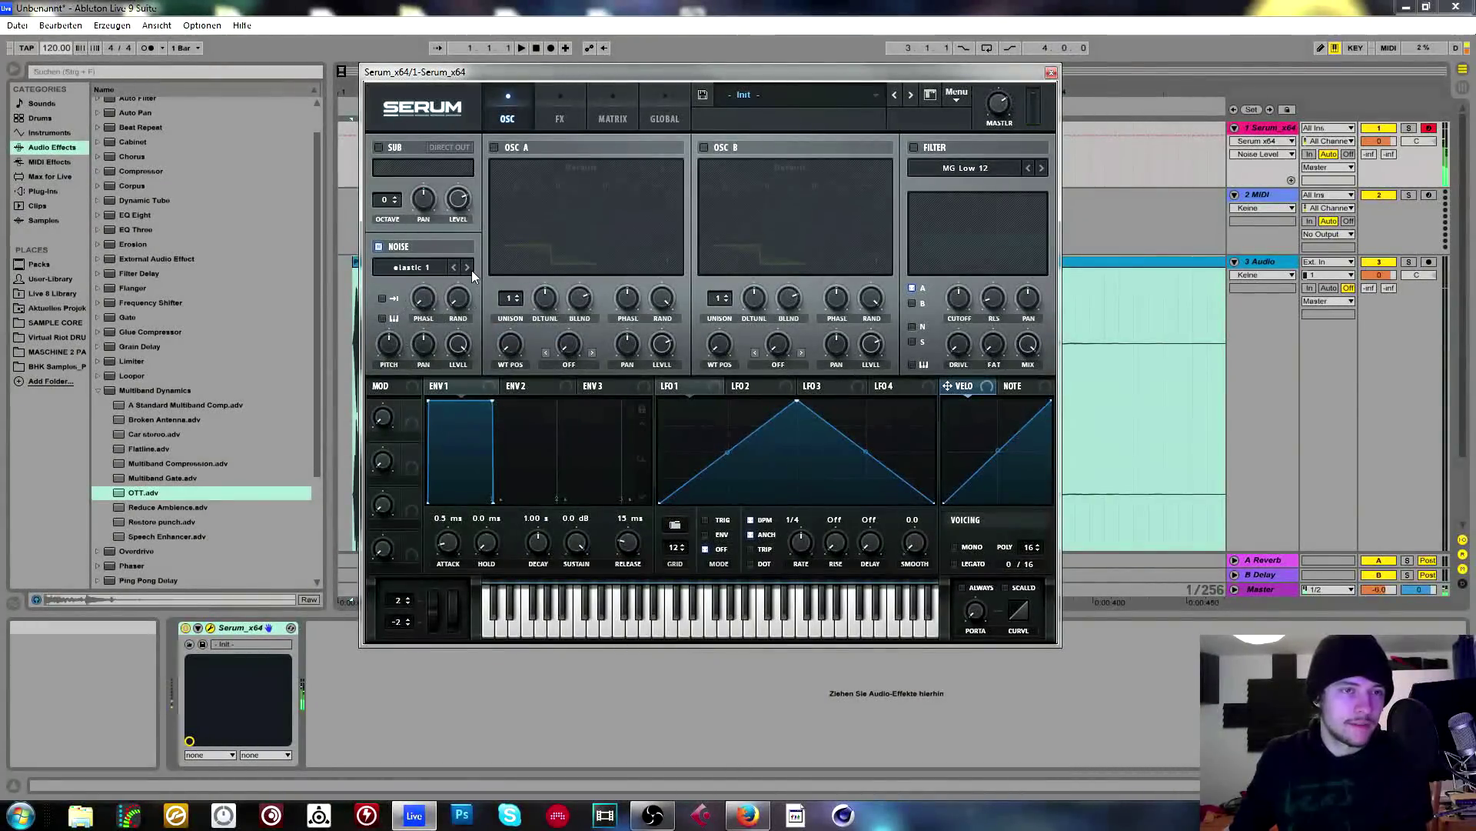
left_click_drag(456, 345, 448, 397)
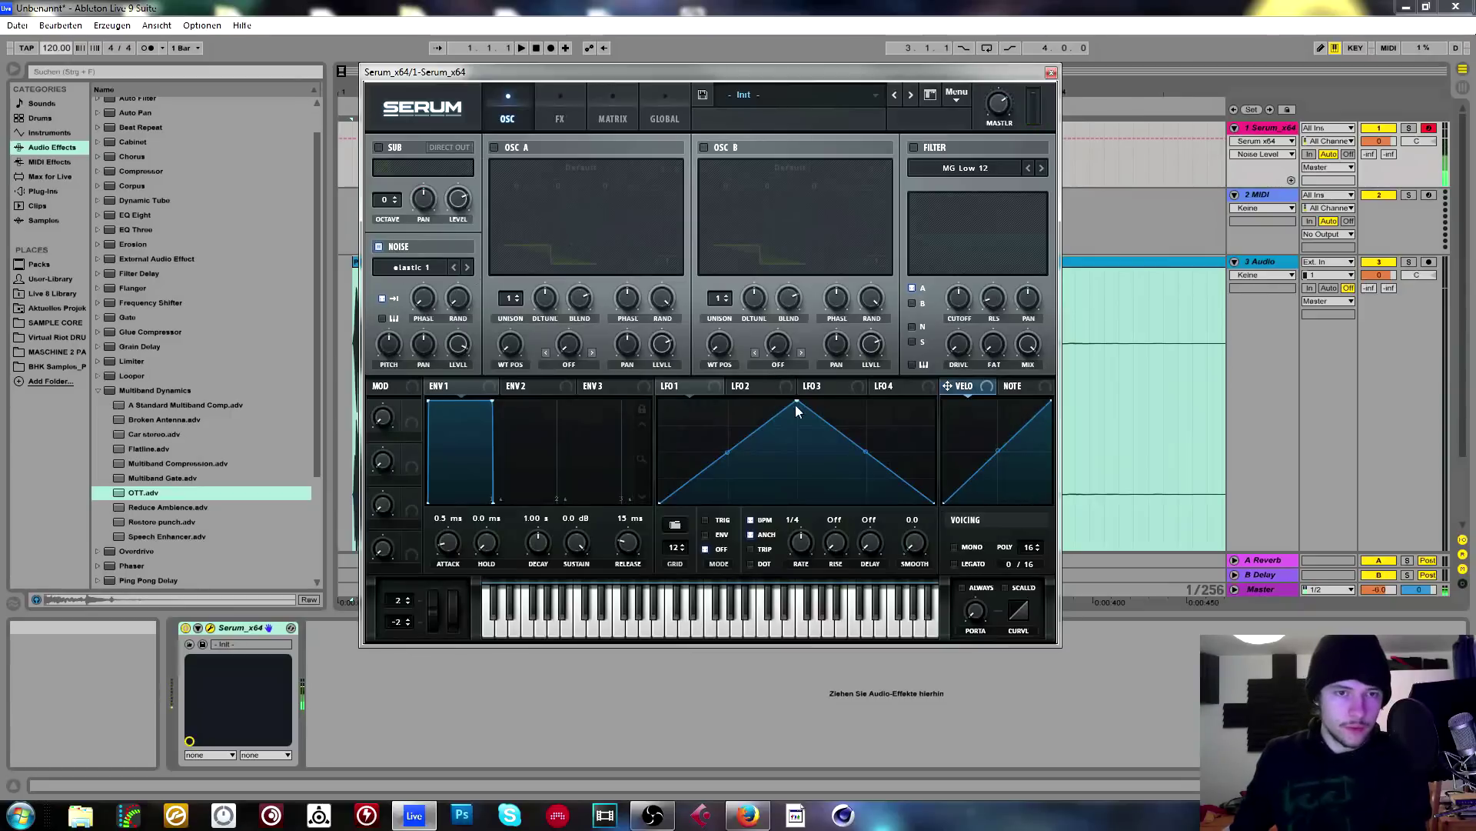
Enable the filter and oscillator A, modulating the filter cutoff with a descending ramp on LFO 2 in TRIG mode.
left_click(758, 387)
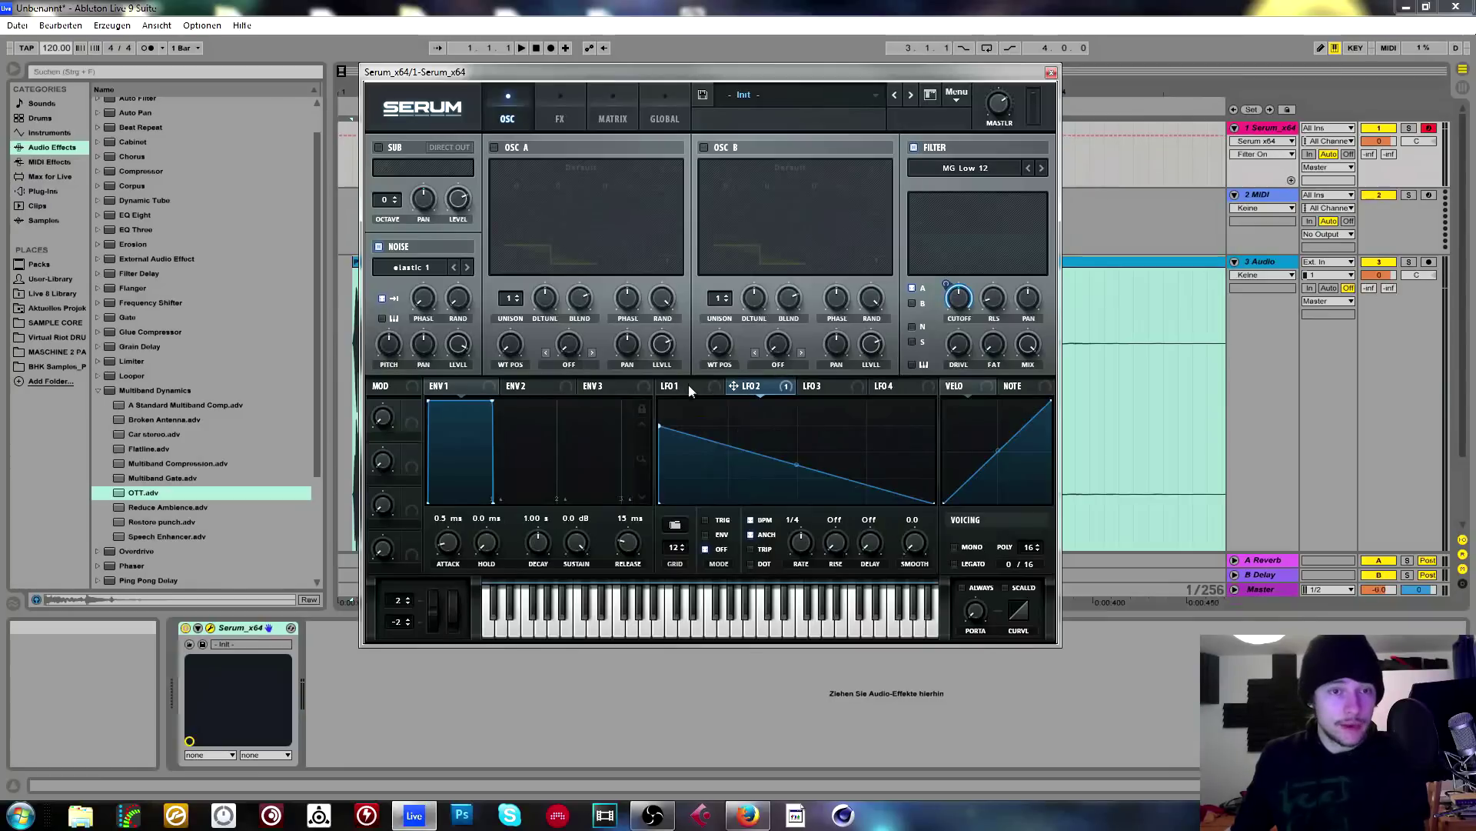
left_click_drag(663, 431, 508, 212)
left_click(494, 147)
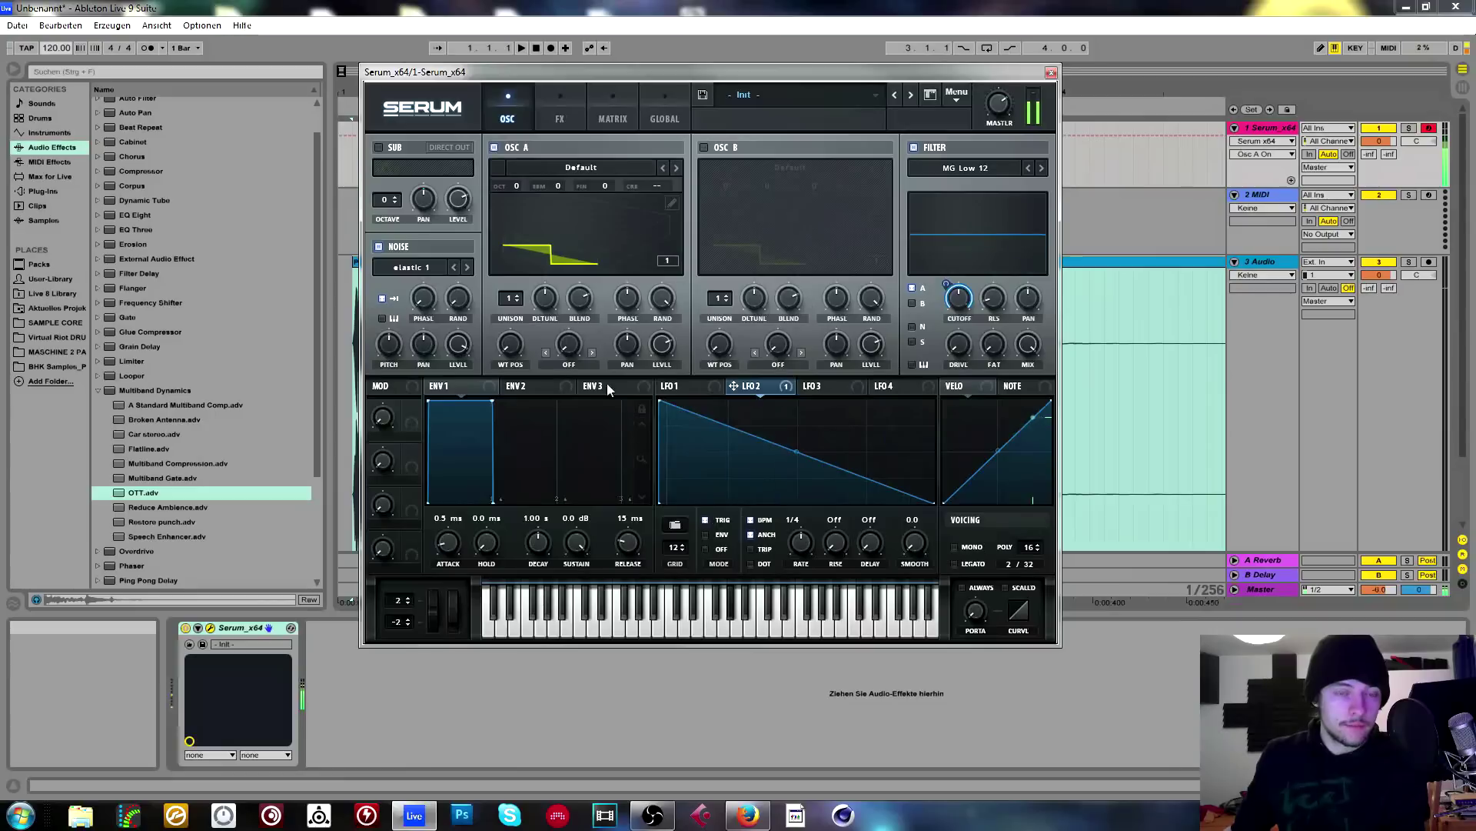
Enable keyboard tracking for the noise oscillator and adjust its pitch.
left_click_drag(387, 345, 387, 336)
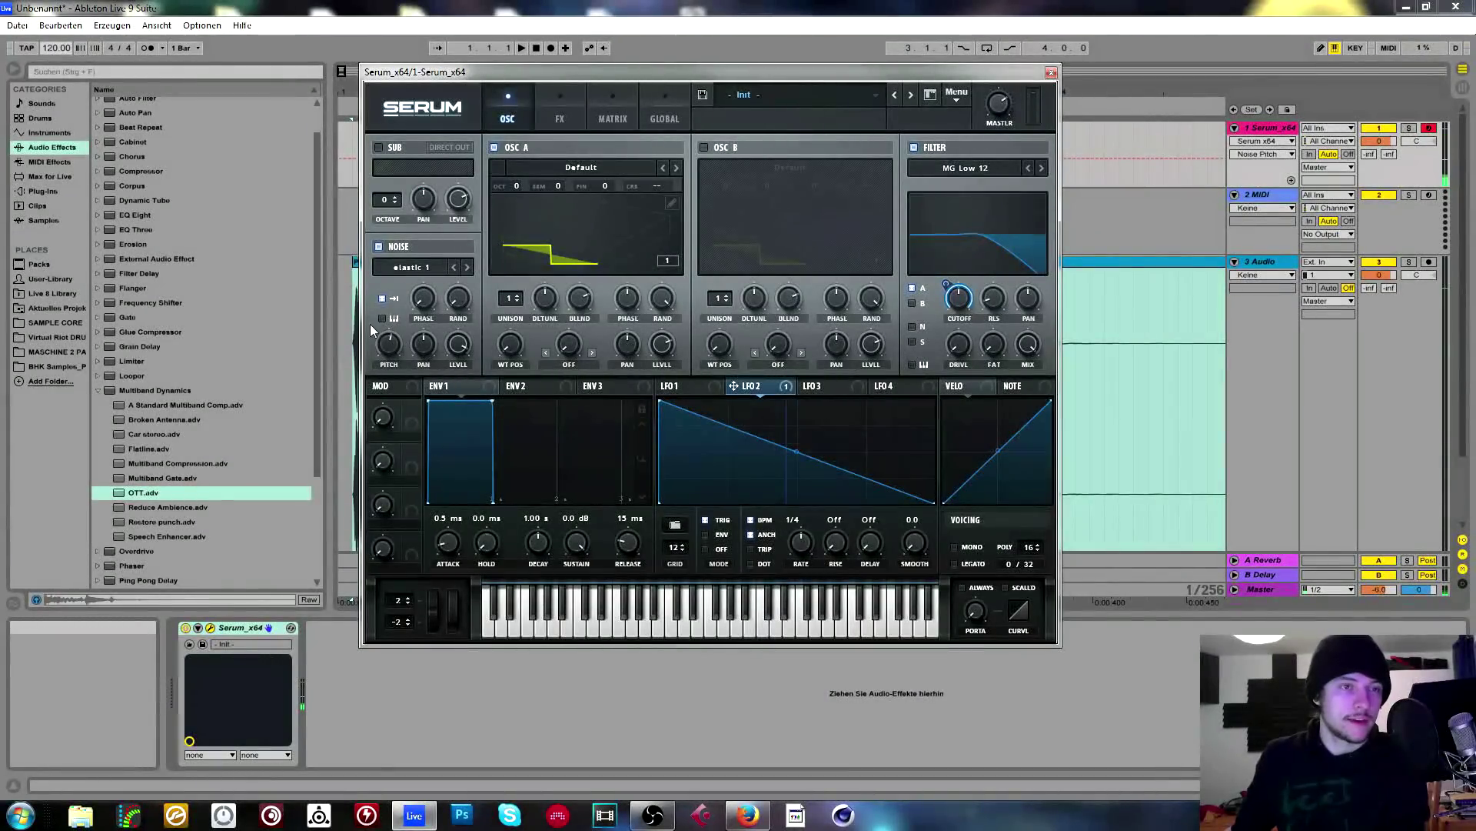
left_click(383, 318)
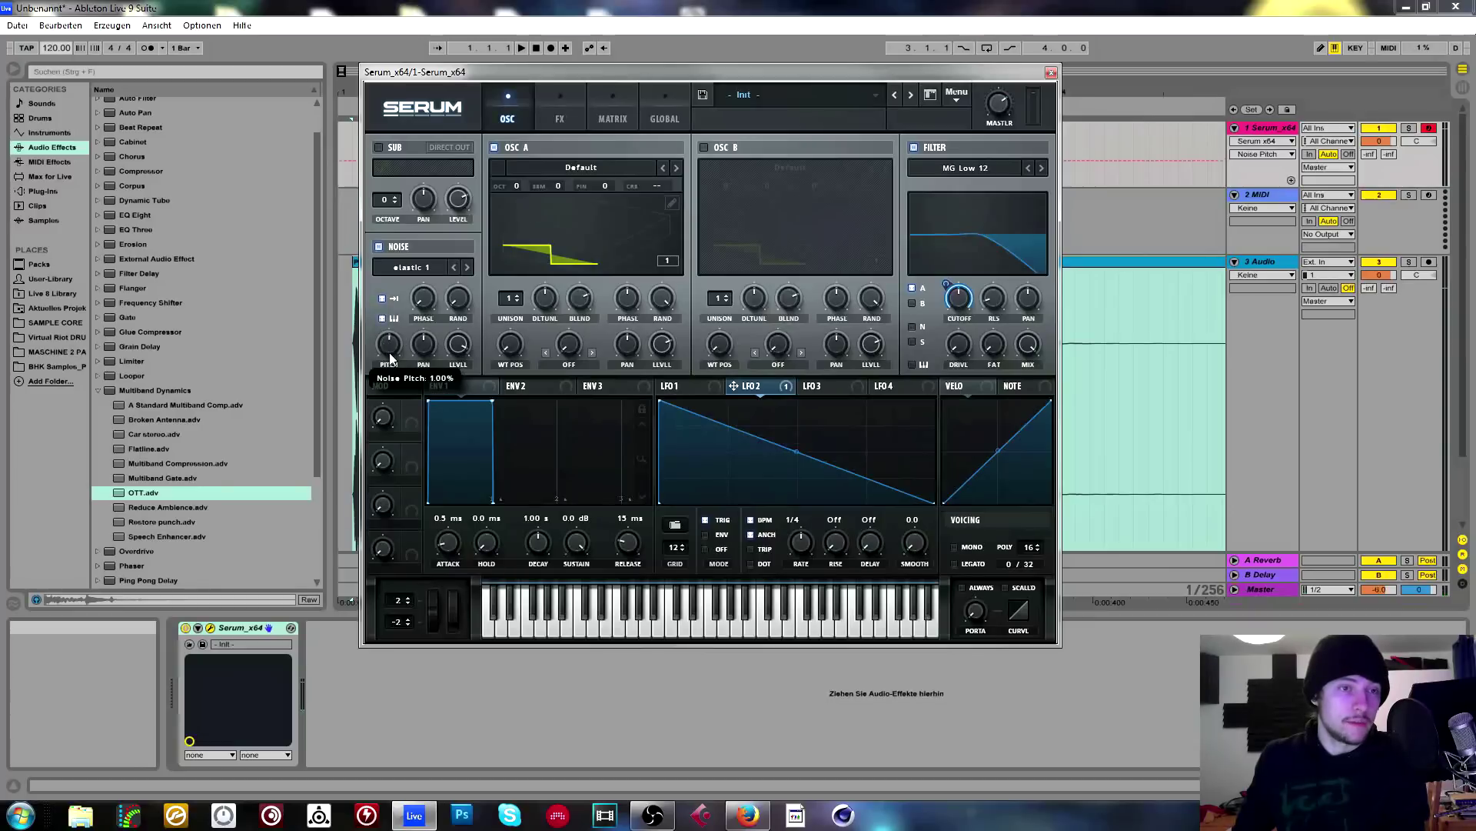
left_click_drag(401, 358, 406, 336)
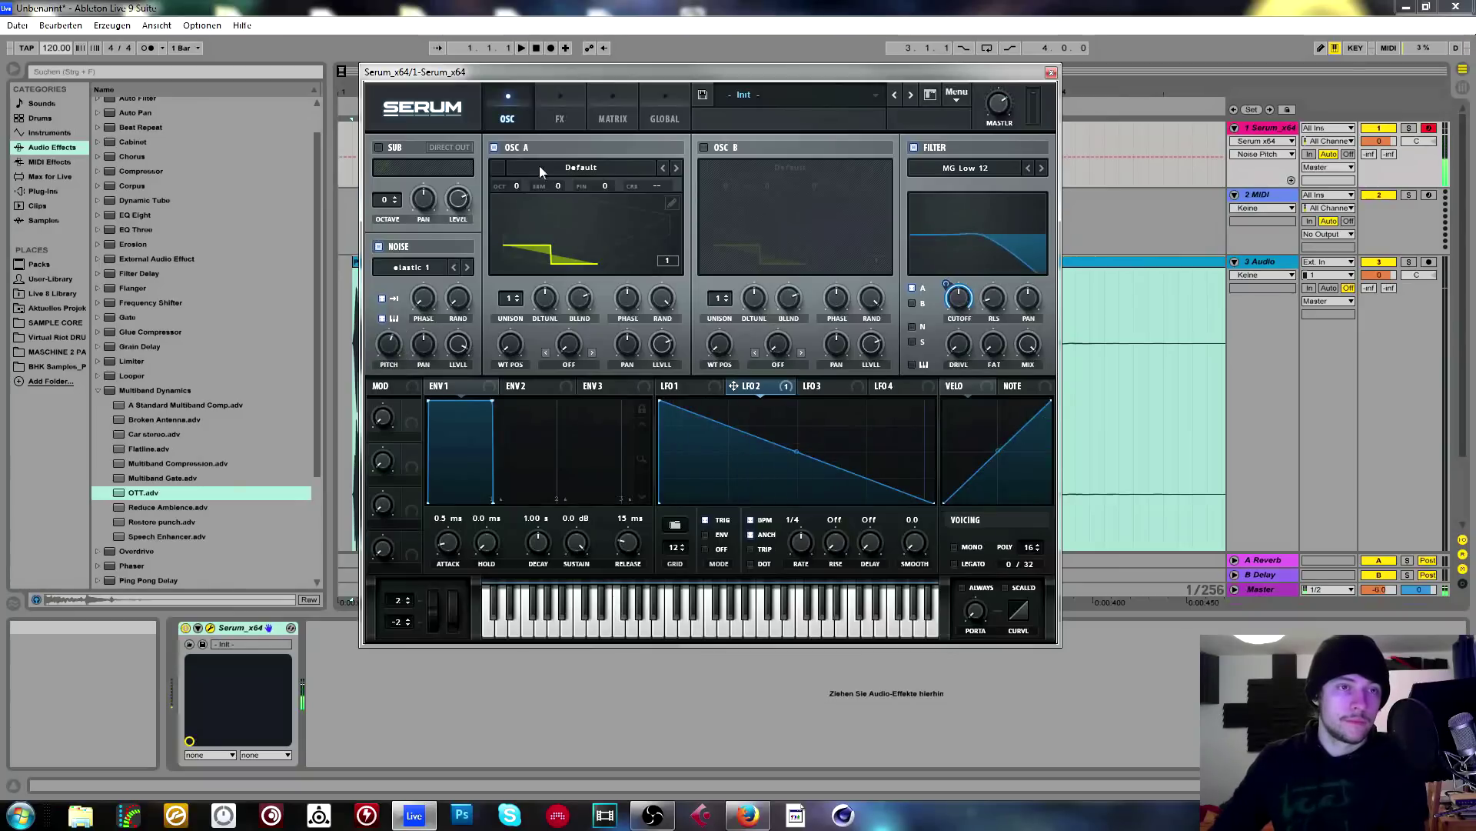
Turn off oscillator A, load the GlassLid 5 sample from Attacks_Misc into the noise oscillator and adjust its pitch.
left_click(496, 147)
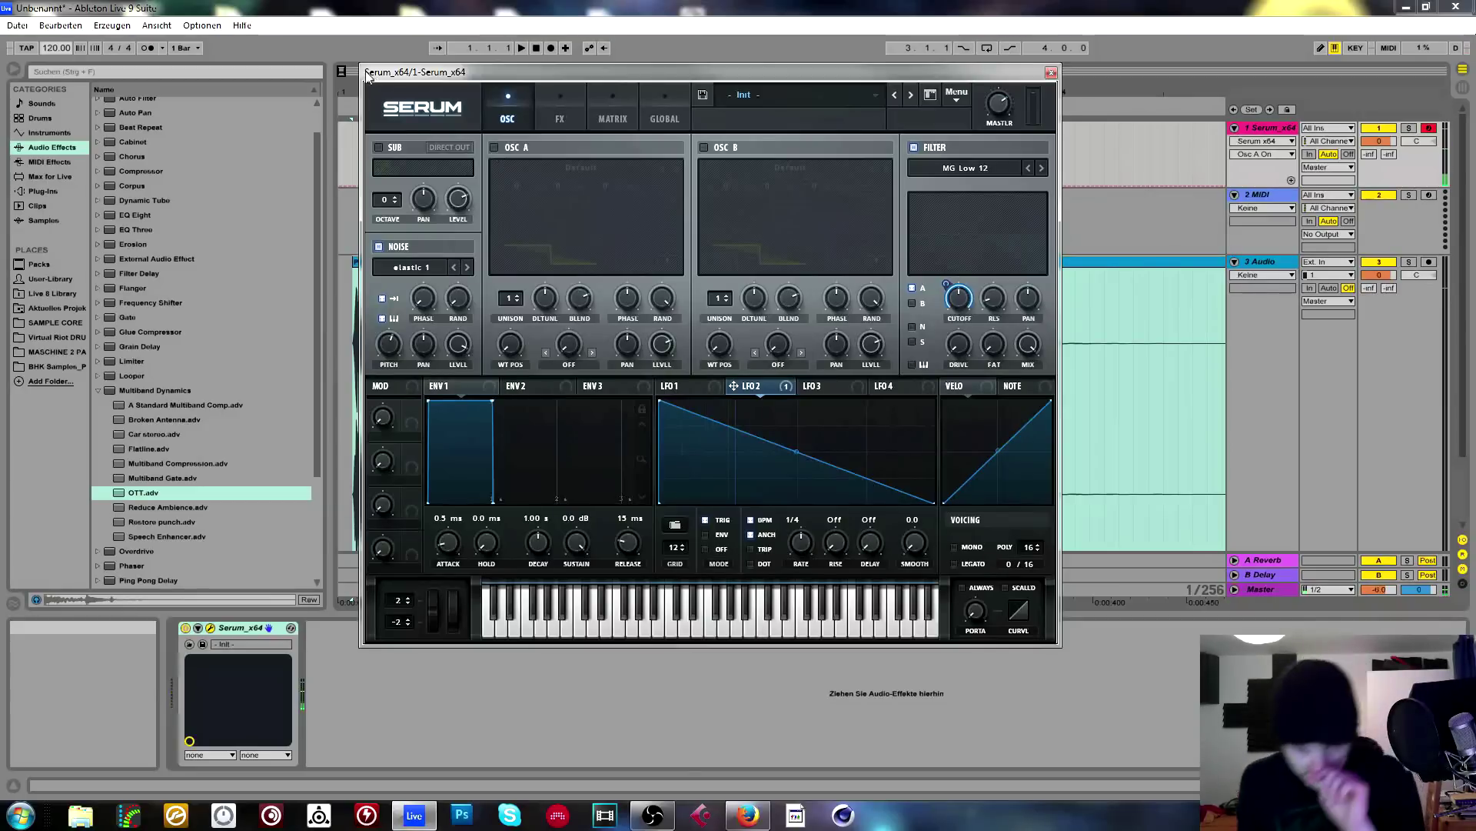
left_click(411, 267)
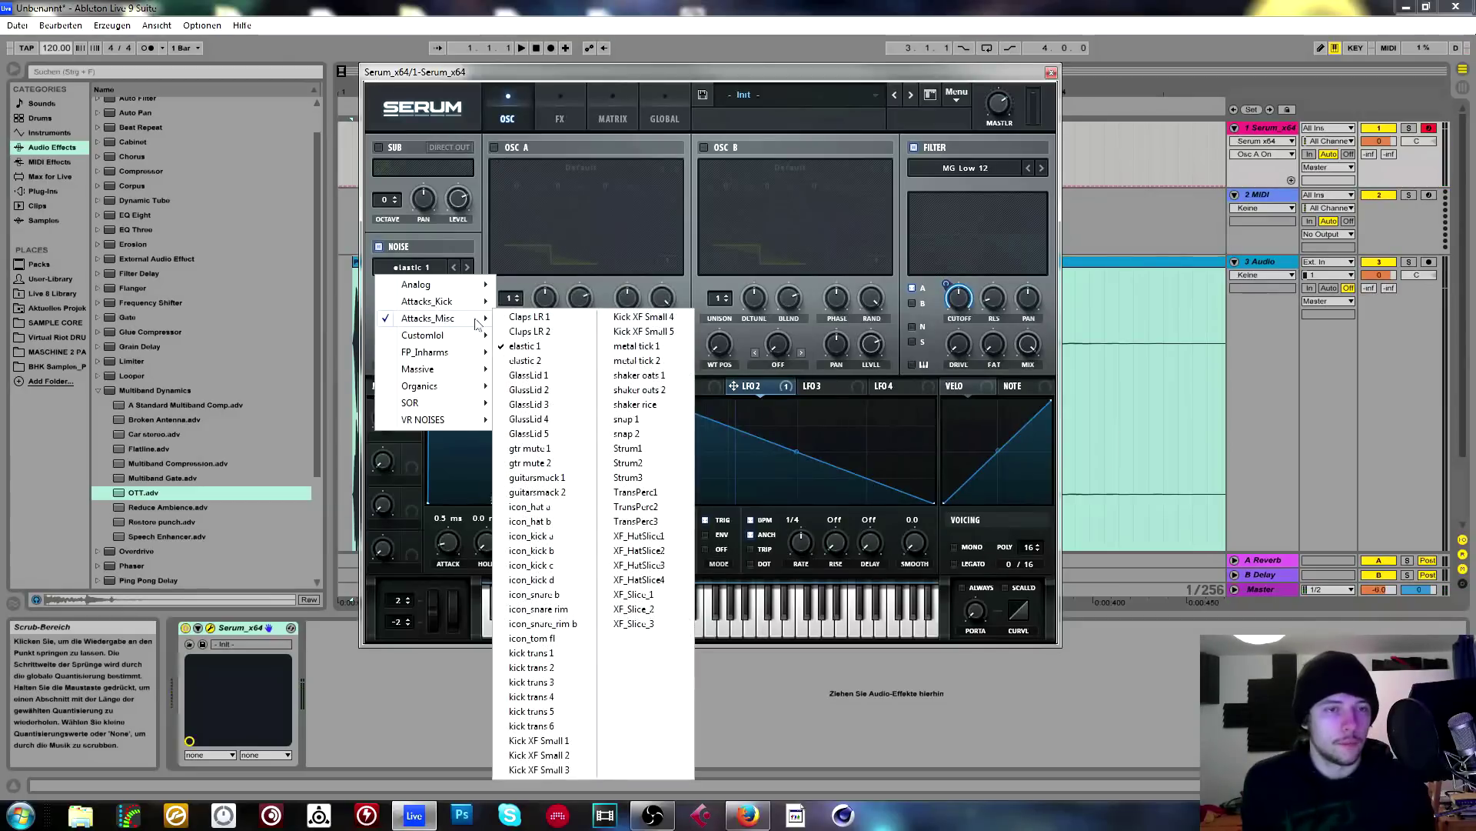
left_click(554, 435)
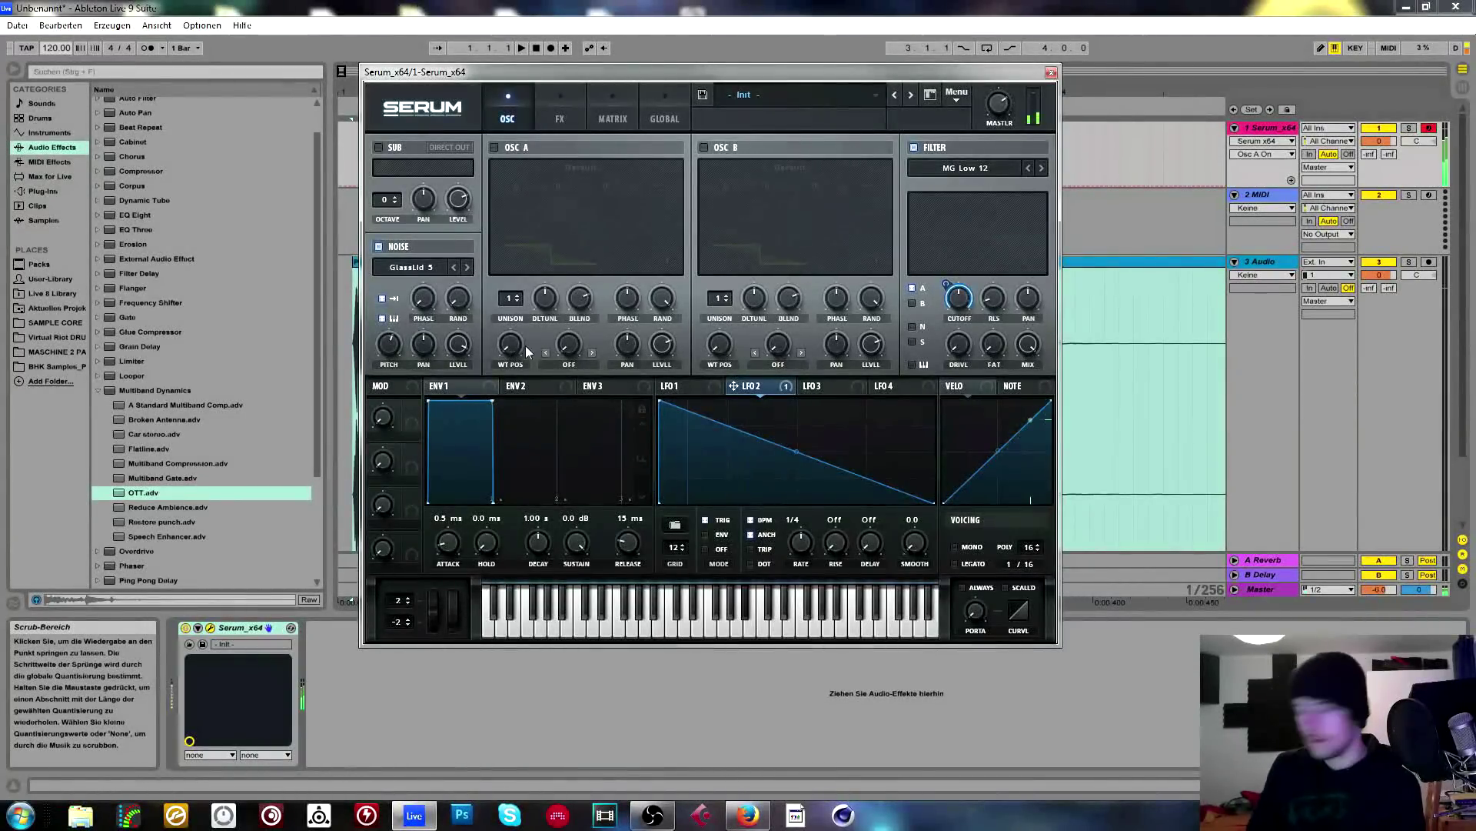
mouse_move(384, 346)
left_mouse_down()
mouse_move(387, 361)
mouse_move(388, 348)
left_mouse_up()
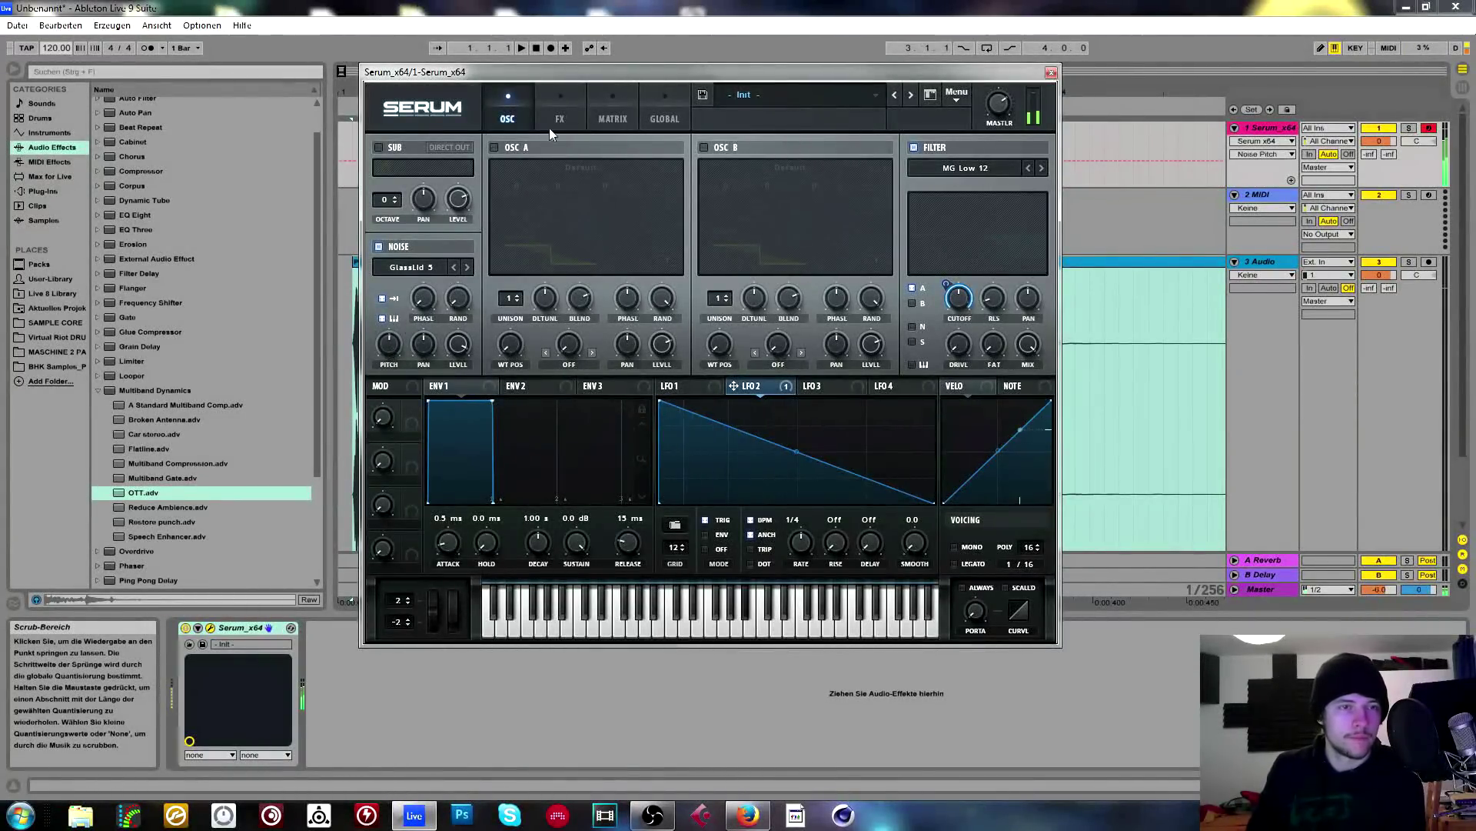
Turn oscillator A back on and fine-tune the noise pitch against it.
left_click(494, 147)
left_click(382, 355)
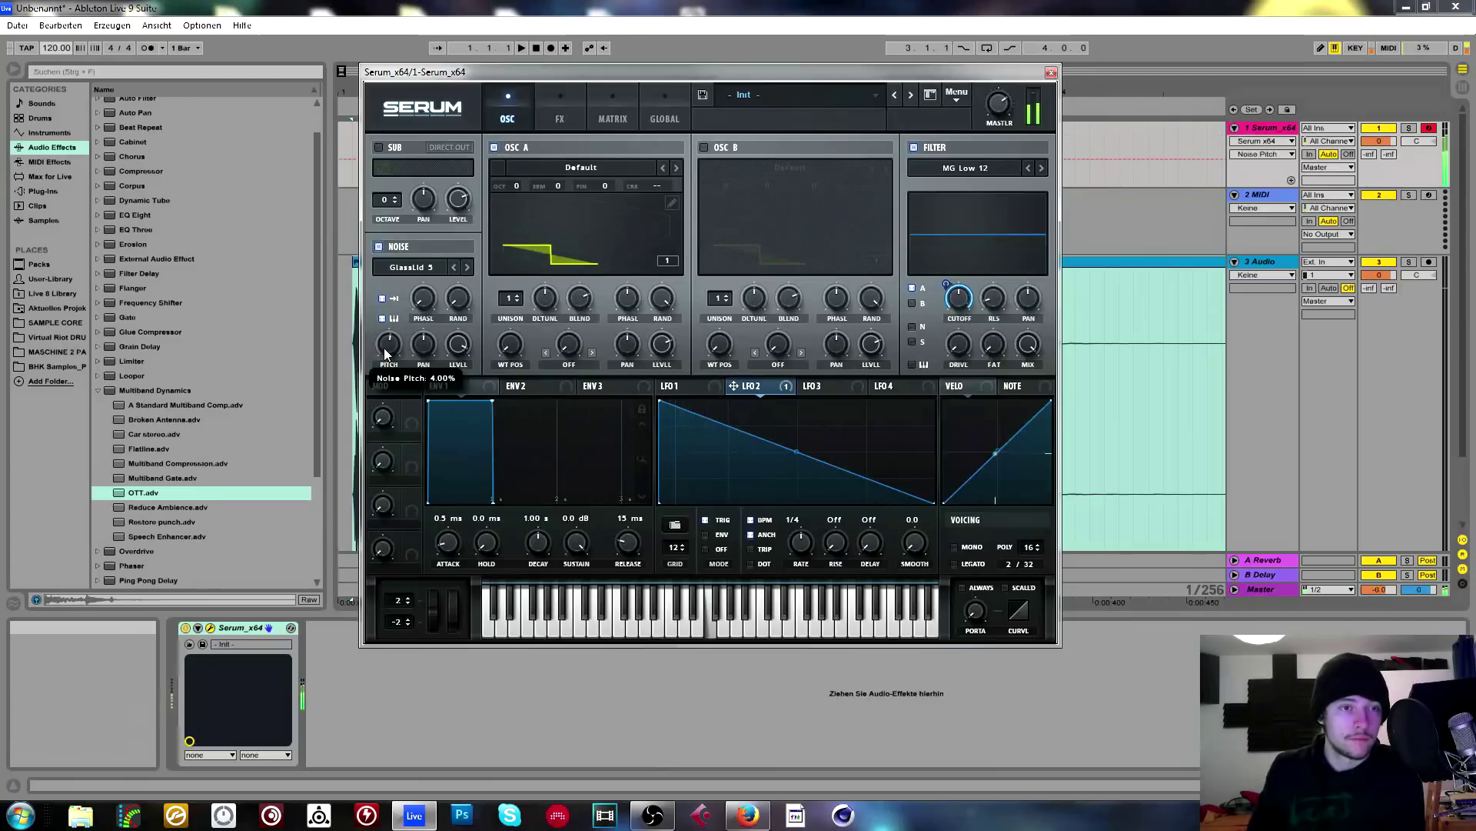
left_click_drag(387, 353, 389, 353)
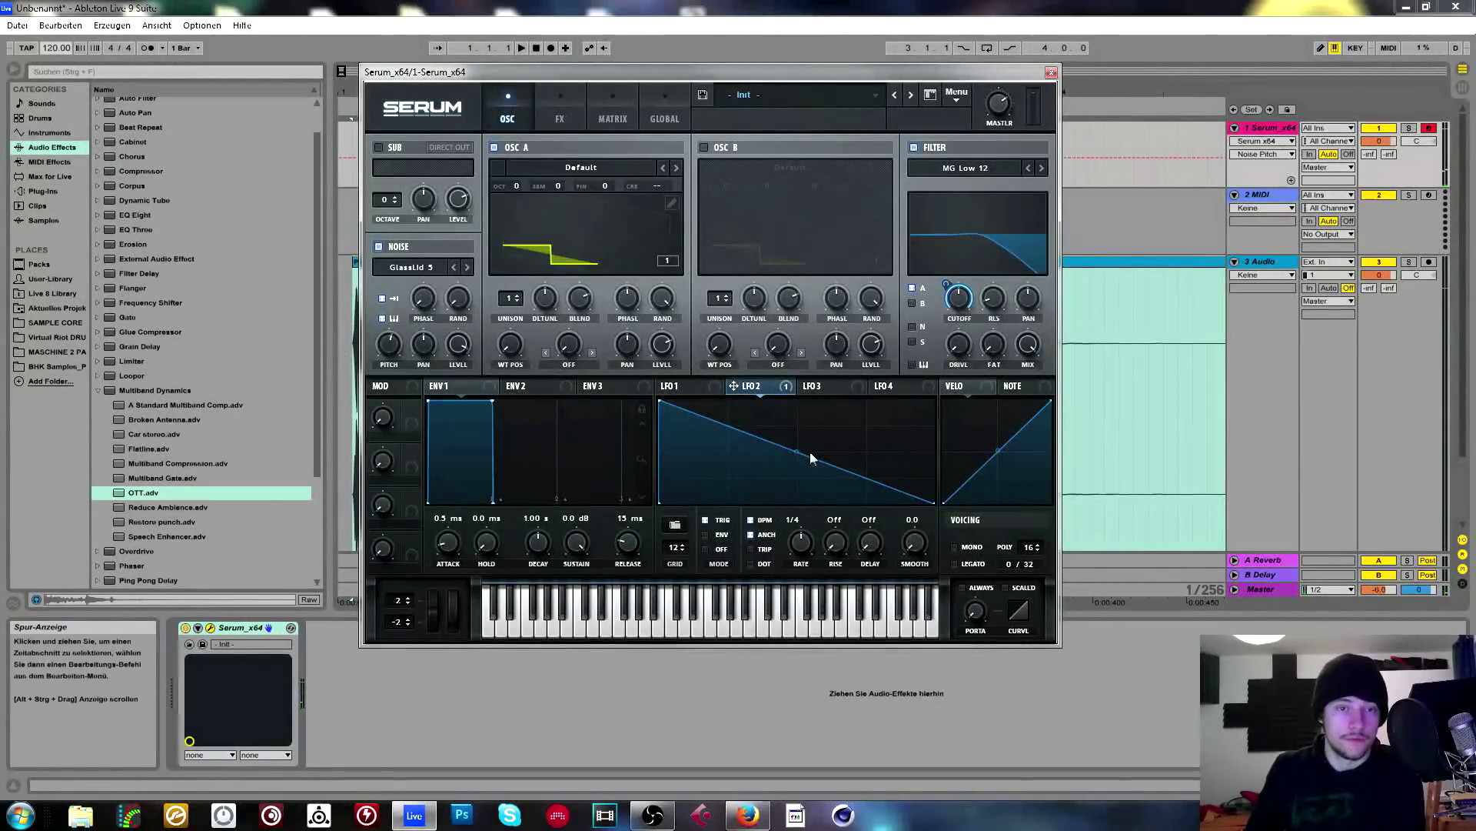
Bend LFO 2's descending ramp into a concave curve with a faster initial drop.
left_click_drag(809, 457, 807, 493)
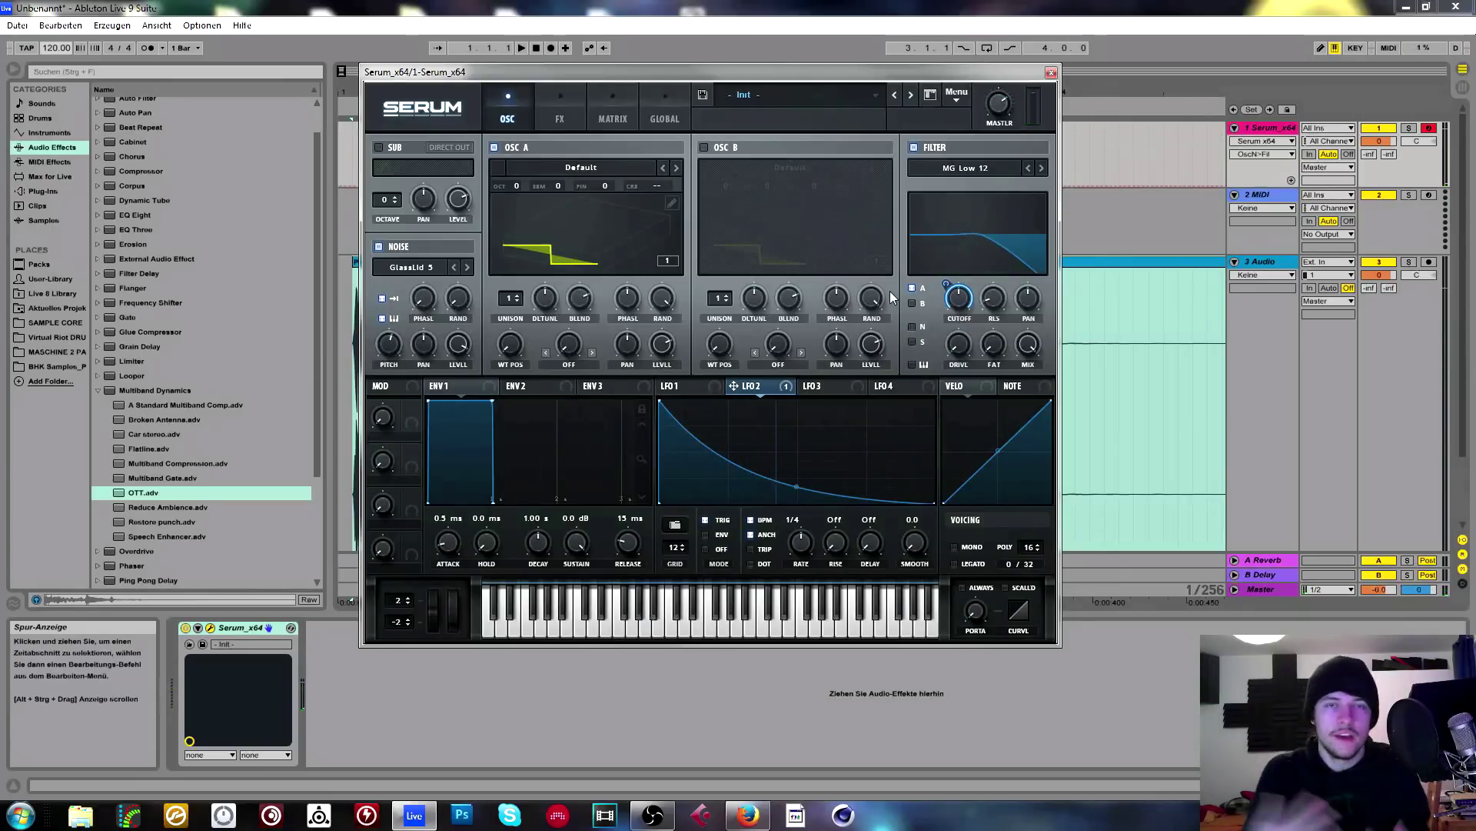
Load the X_Tonal sample from VR NOISES into the noise oscillator.
left_click(406, 269)
mouse_move(449, 324)
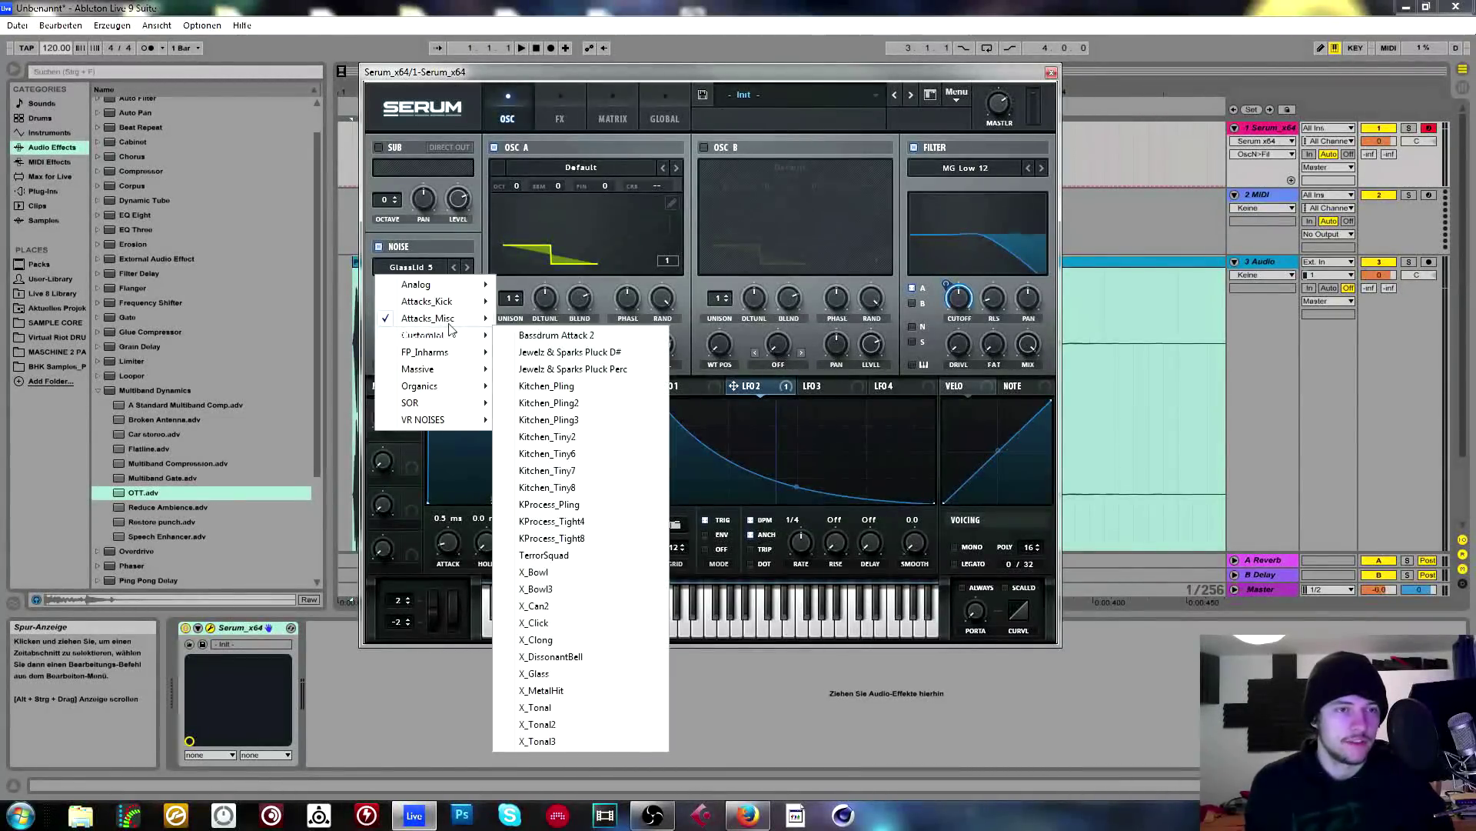
mouse_move(446, 419)
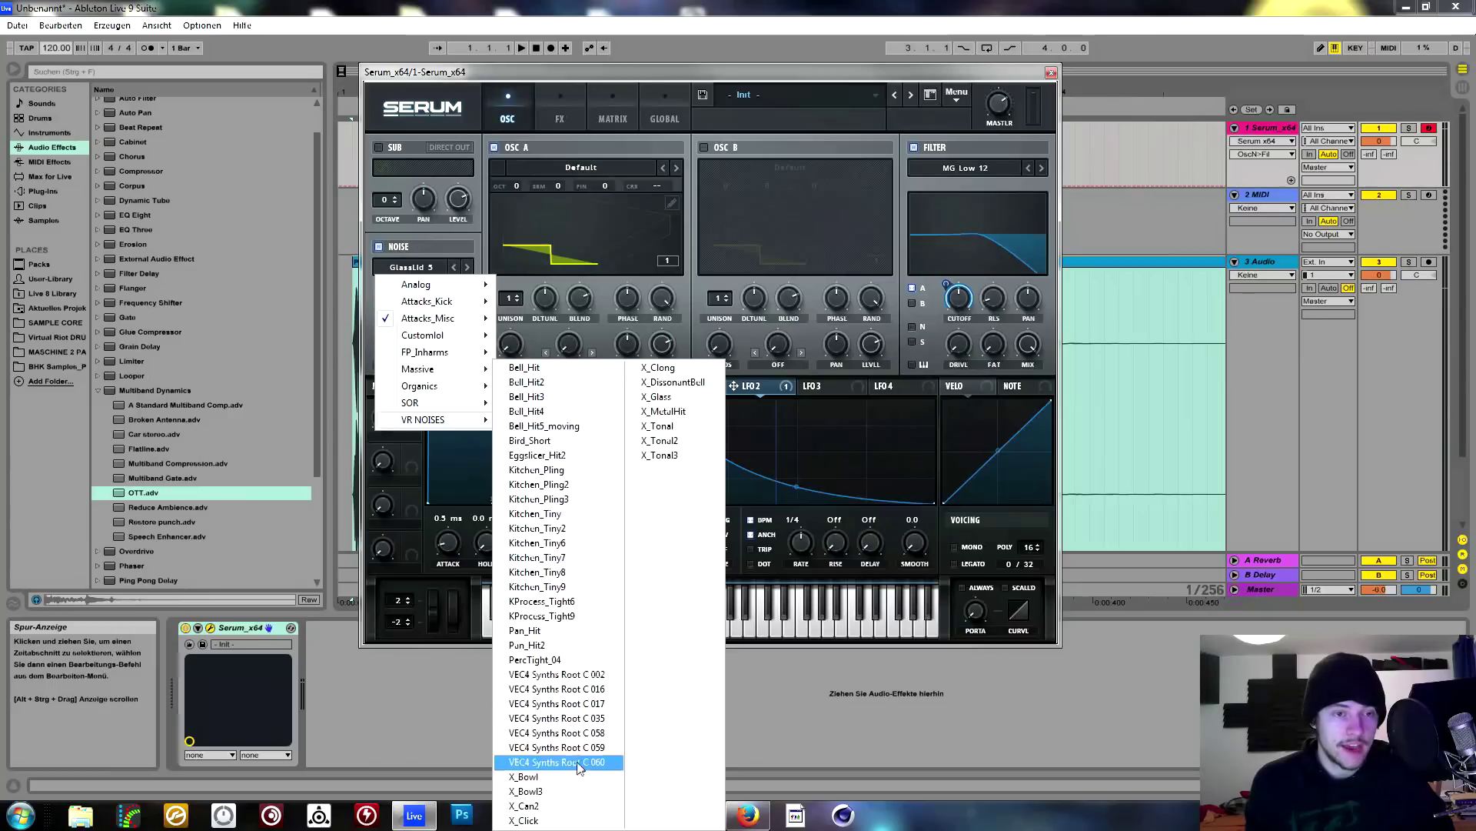
left_click(658, 425)
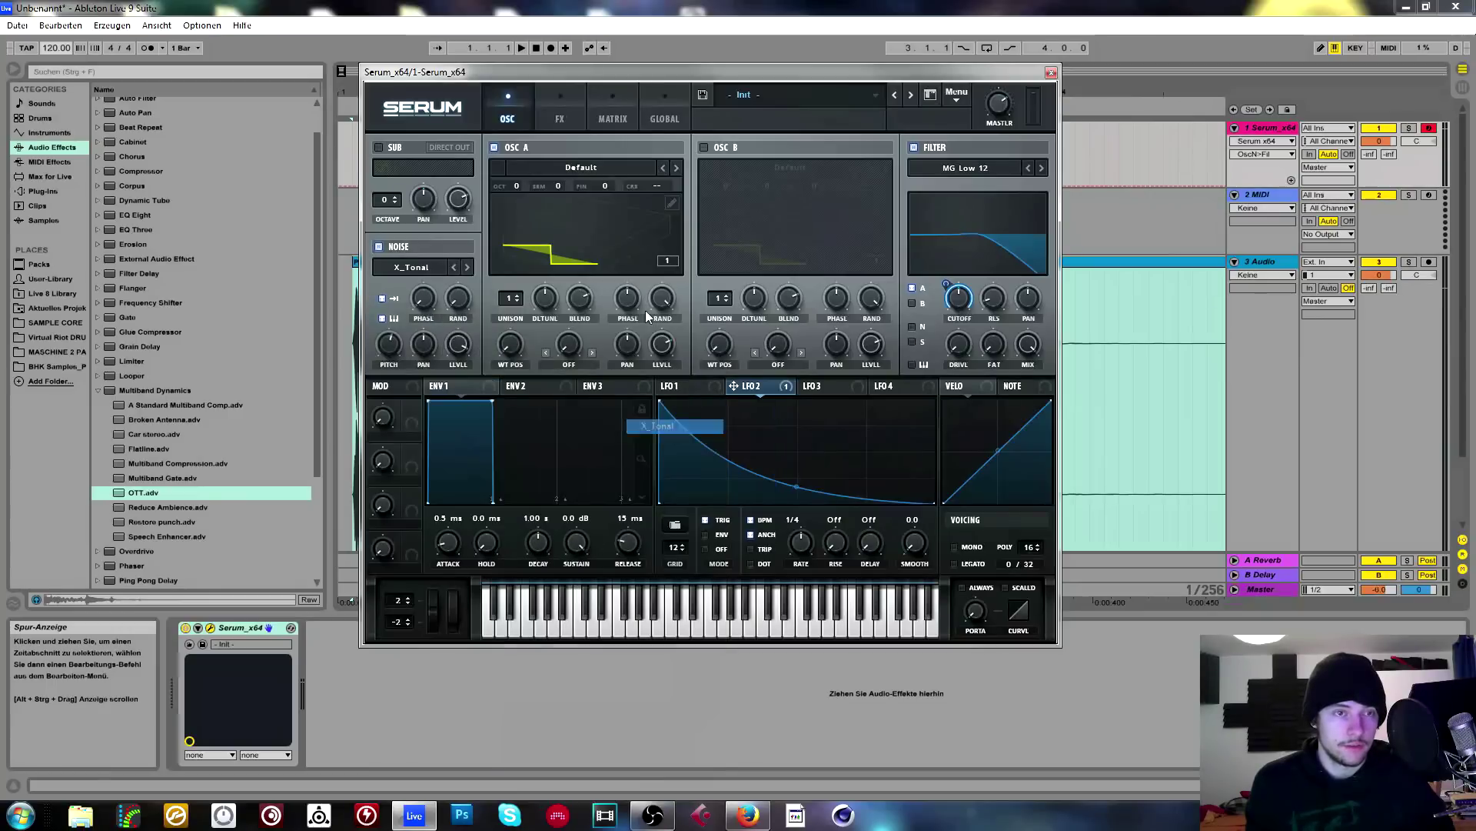
Turn off oscillator A, load the Bell_Hit2 sample from VR NOISES into the noise oscillator and adjust its pitch.
left_click(508, 149)
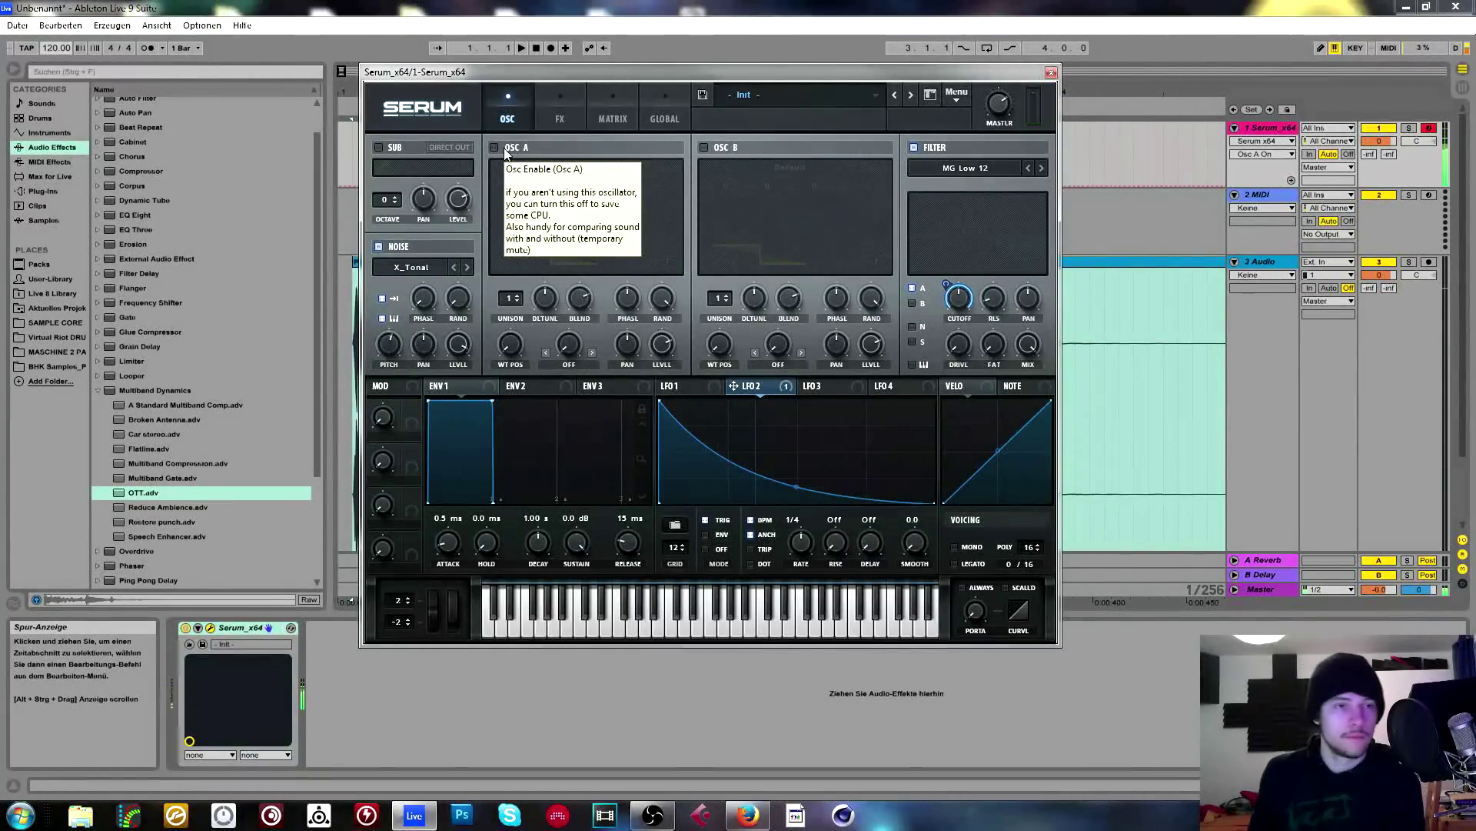
left_click(410, 268)
mouse_move(483, 420)
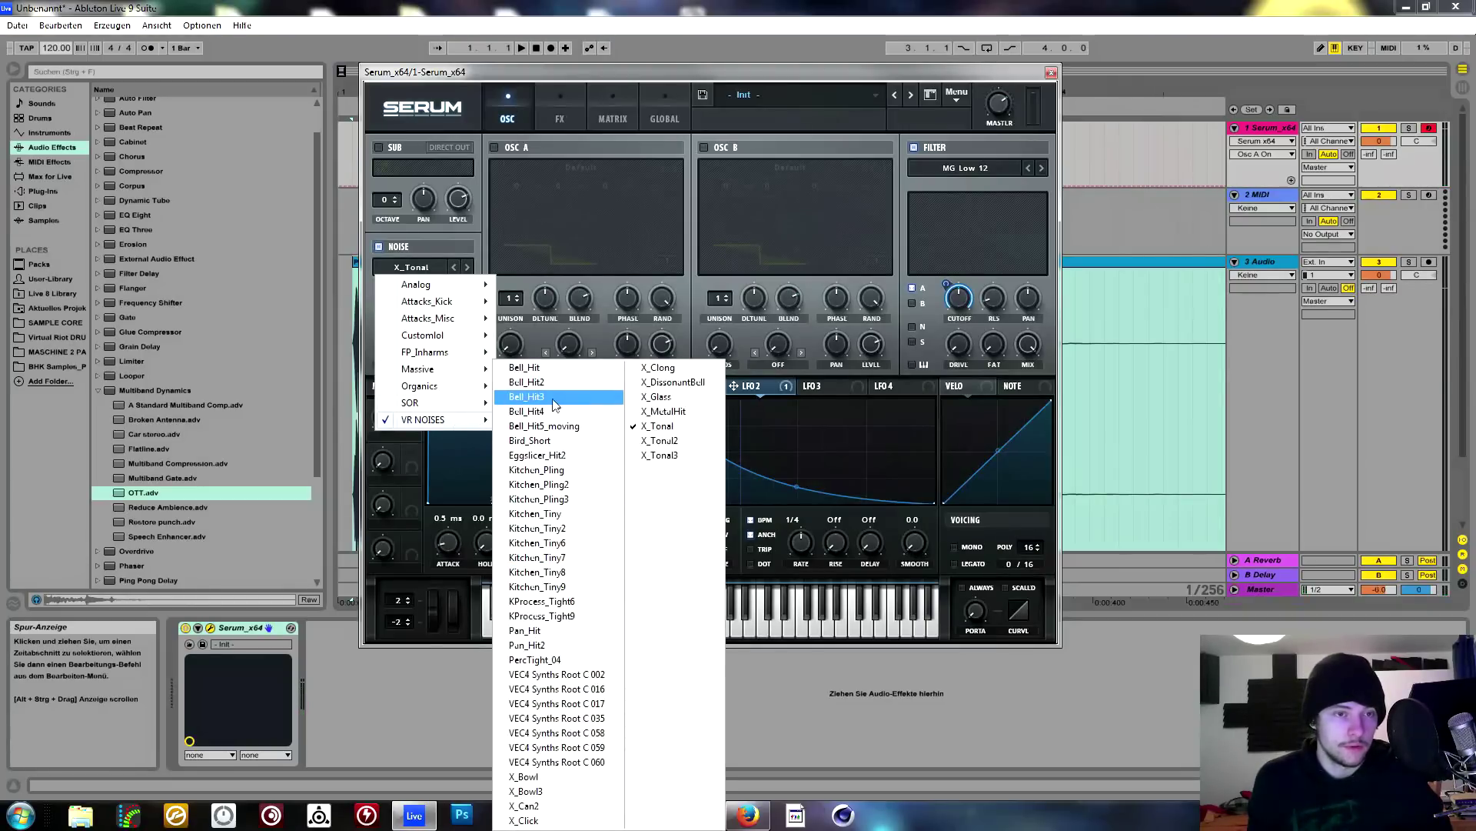
left_click(543, 381)
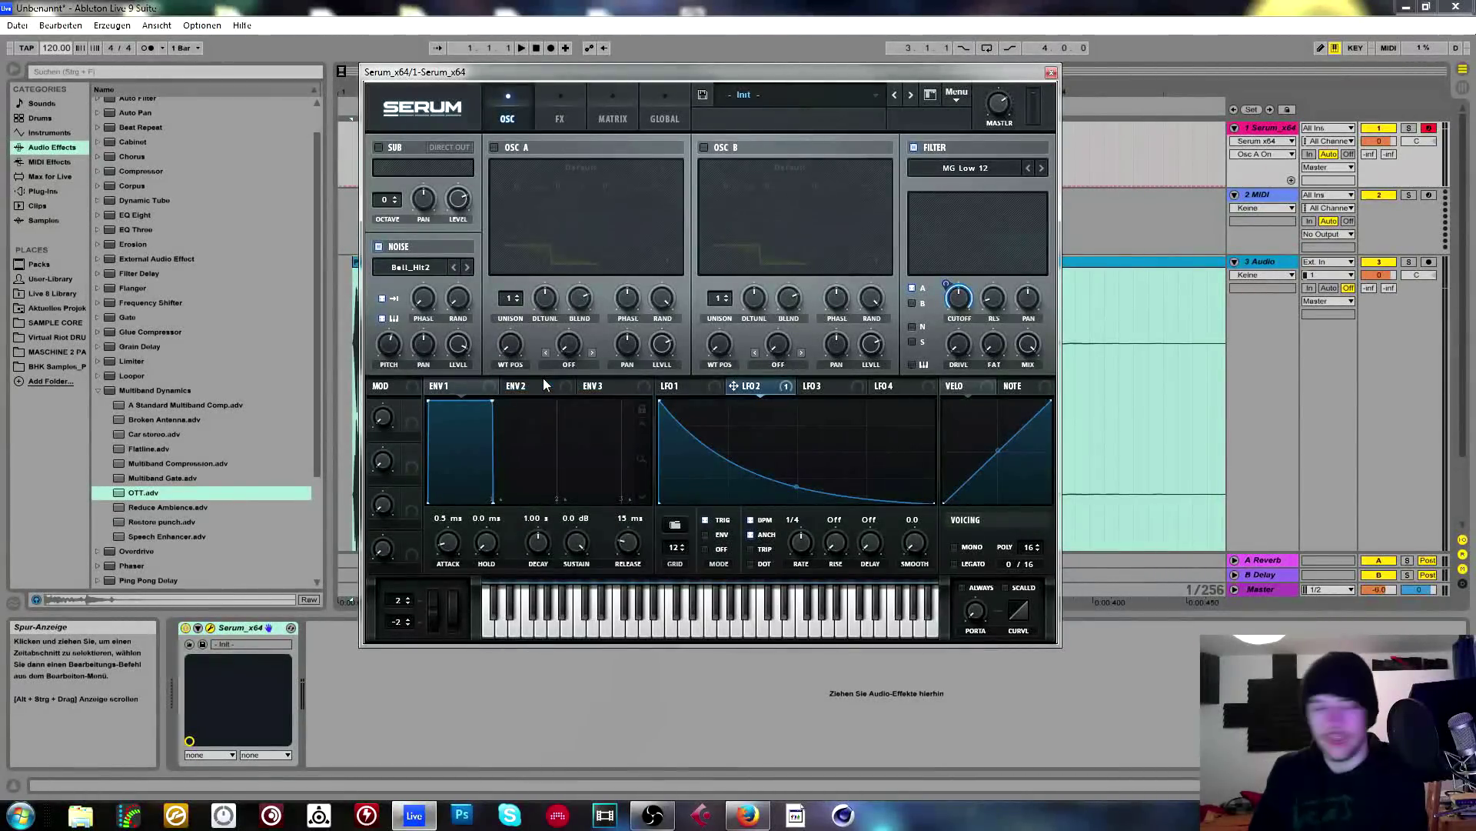
left_click_drag(403, 352, 396, 376)
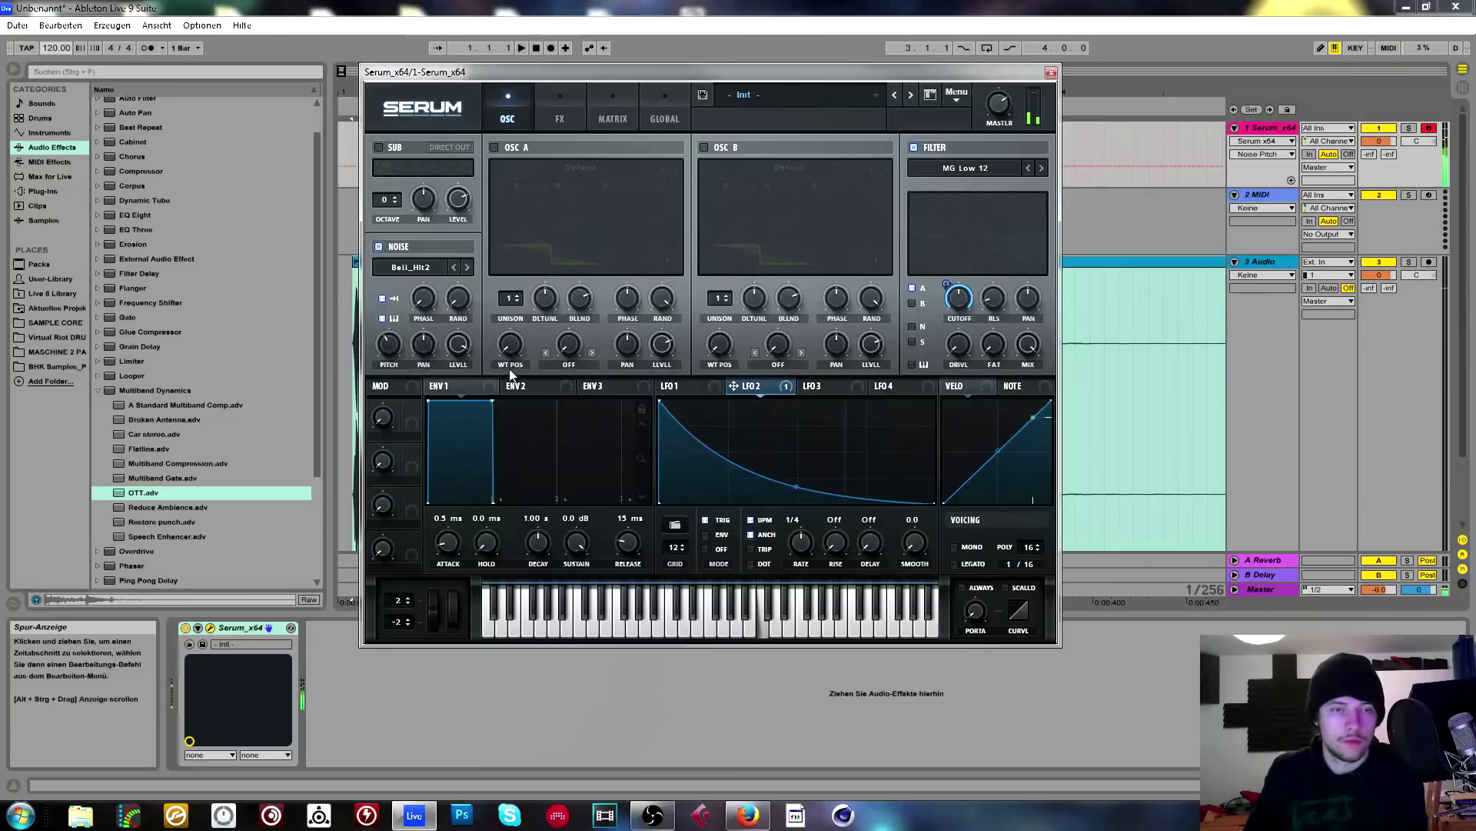
Turn oscillator A back on with the Deep House Pluck x2 wavetable from Nextlevel and make LFO 2's descending curve shallower.
left_click(493, 144)
left_click(541, 167)
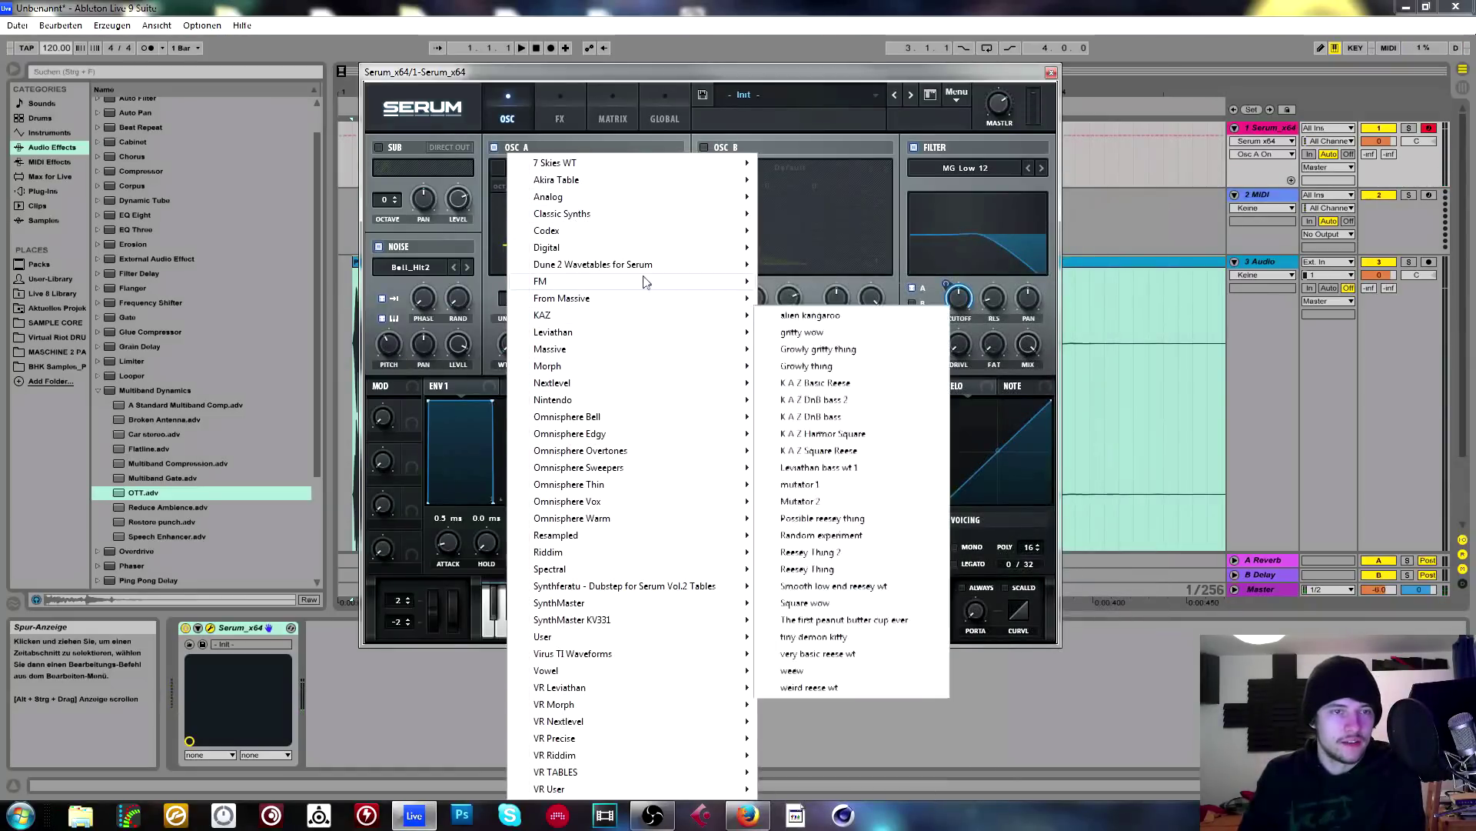
mouse_move(635, 305)
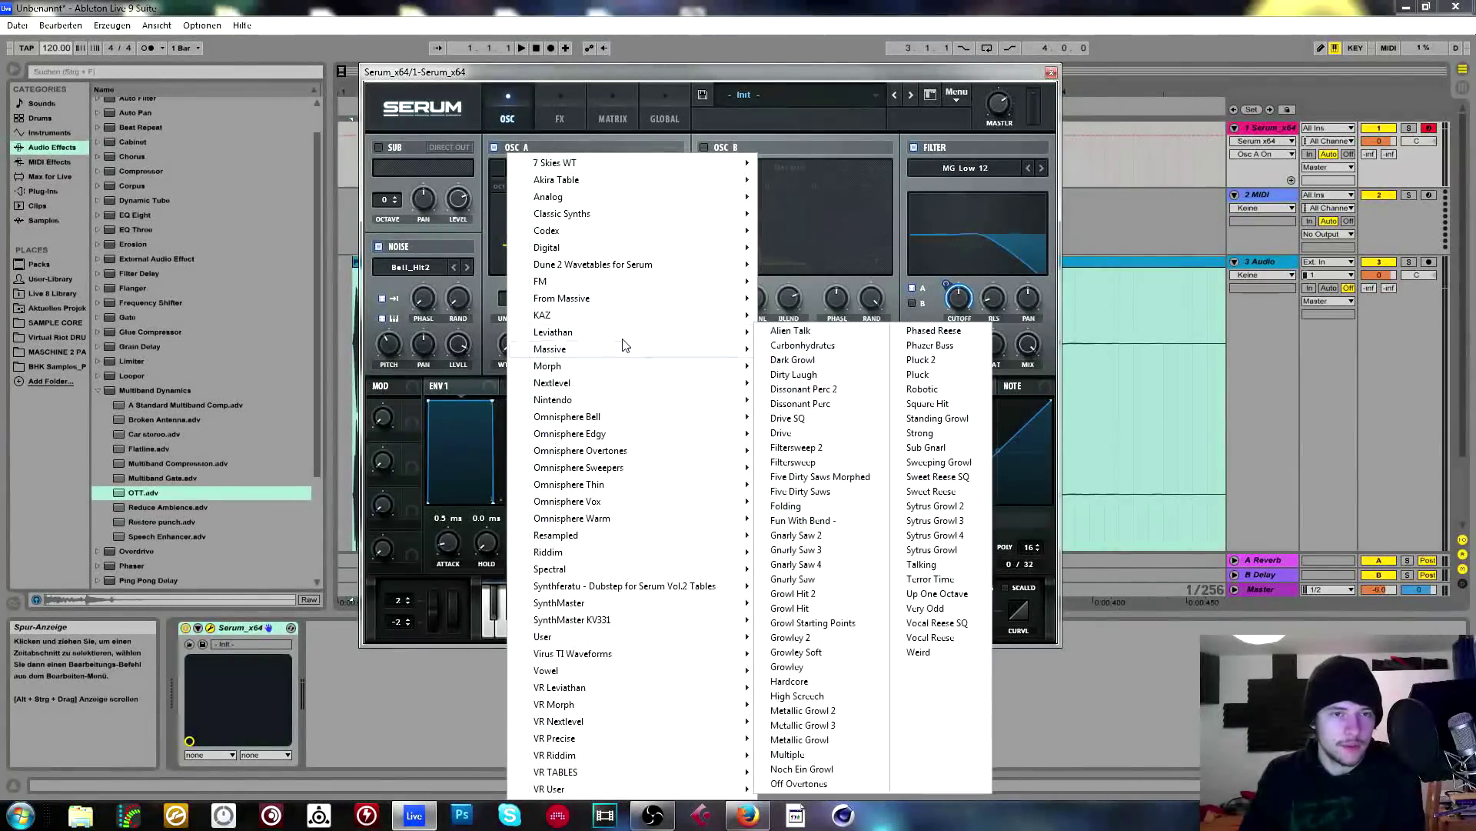
mouse_move(620, 369)
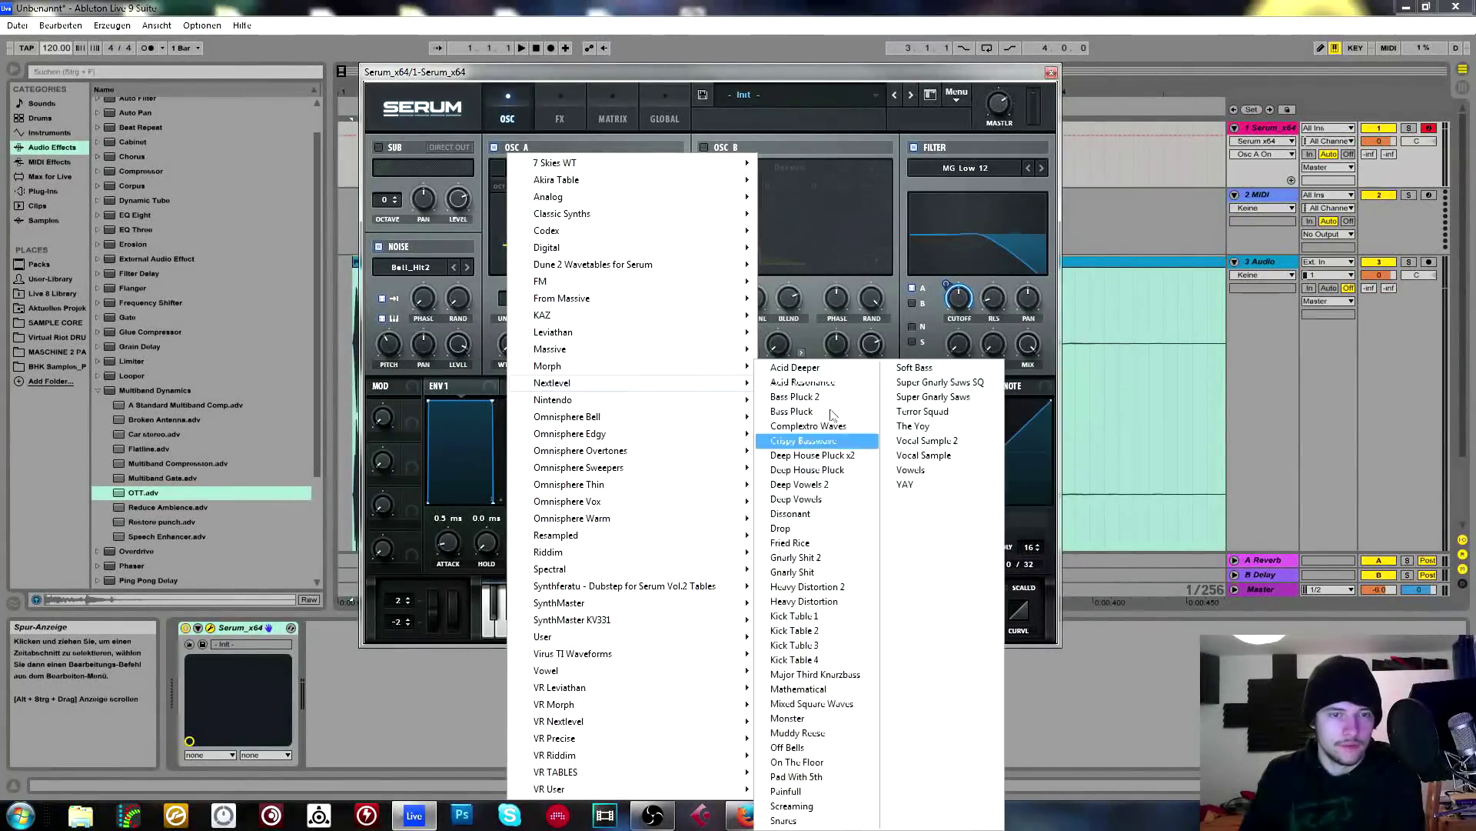
left_click(814, 455)
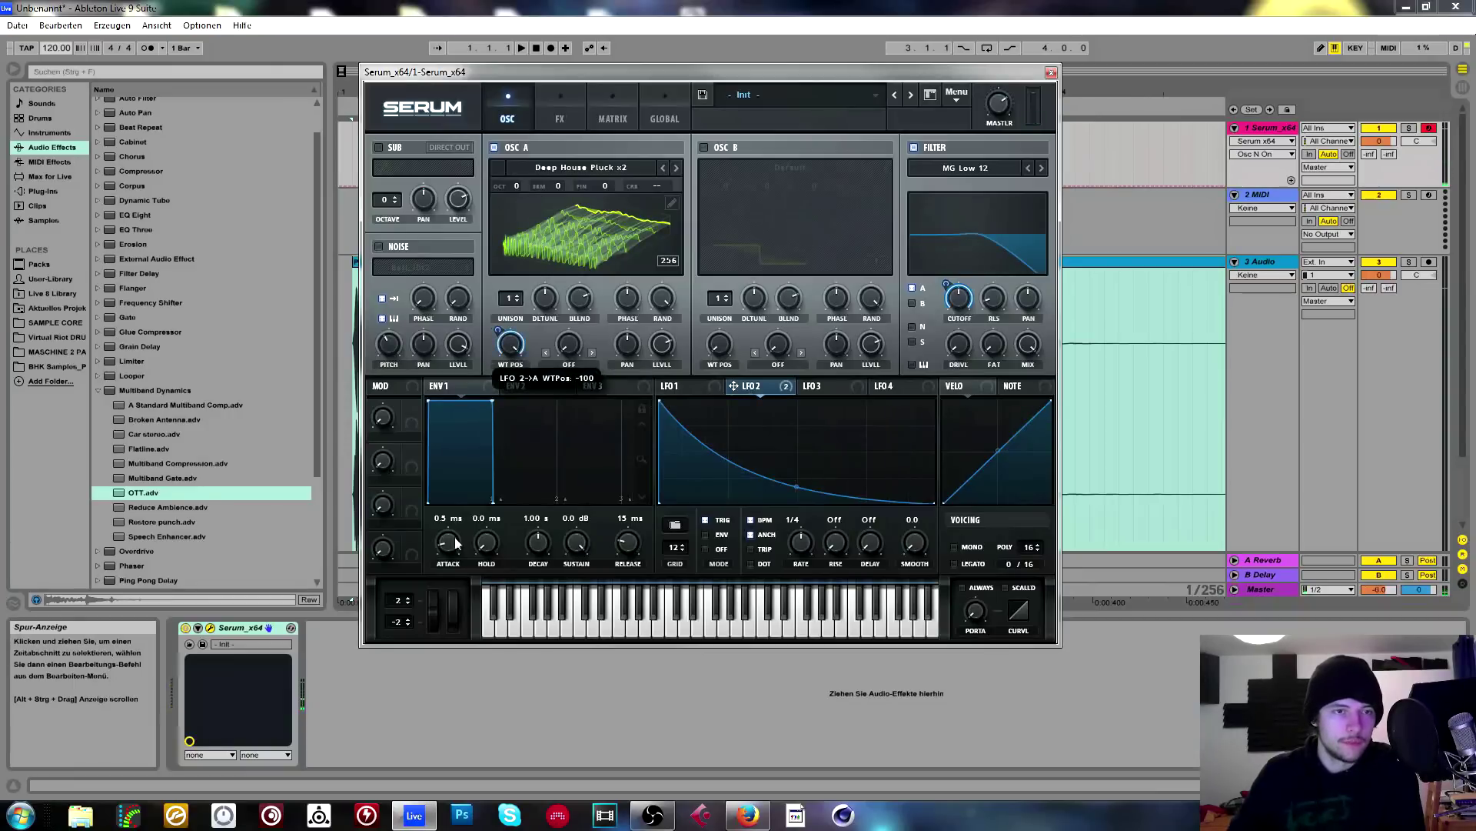
left_click_drag(800, 488, 801, 476)
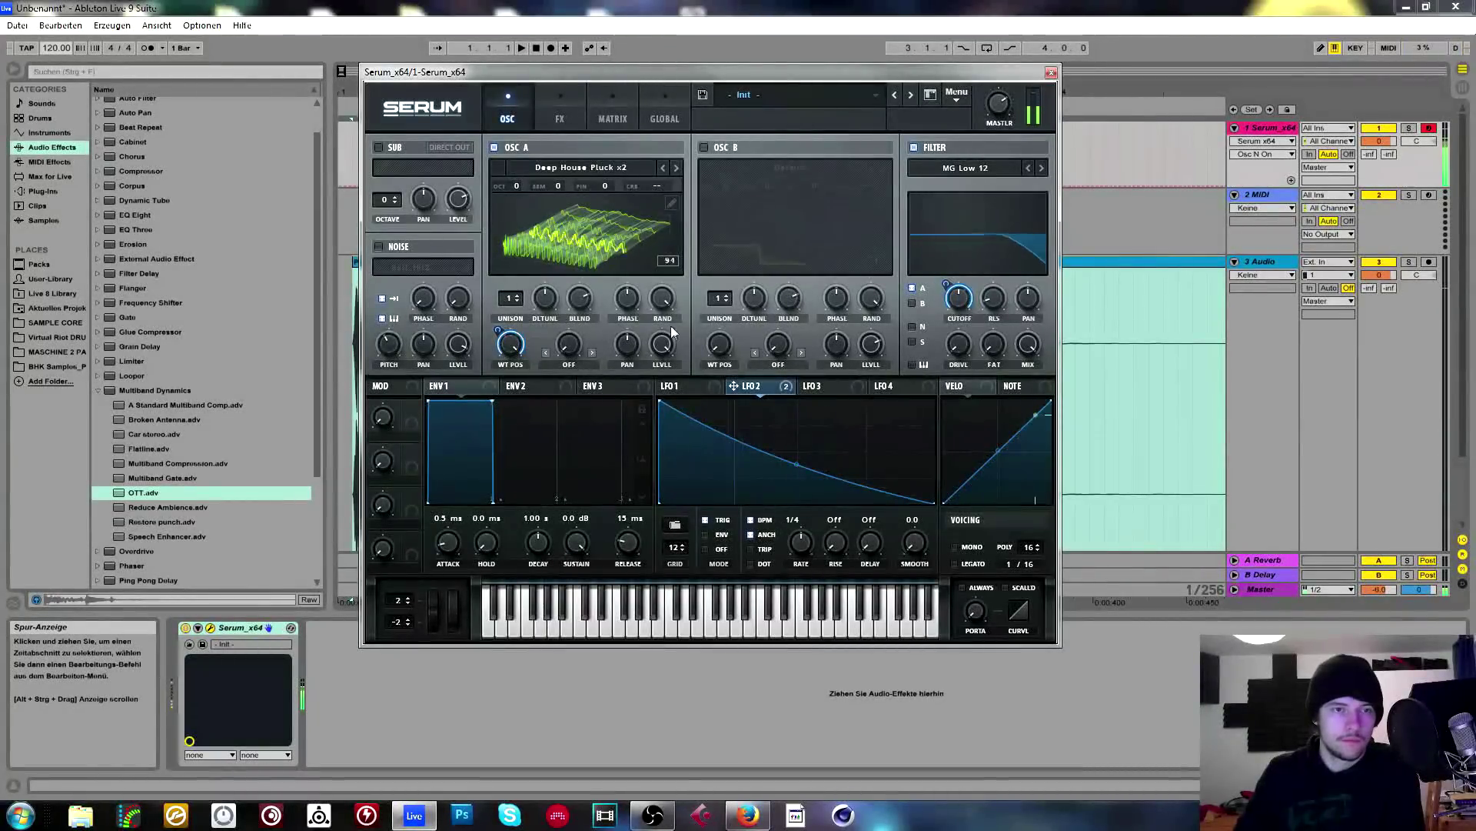
Enable the sub oscillator with Direct Out and adjust its level.
left_click(379, 148)
left_click(438, 148)
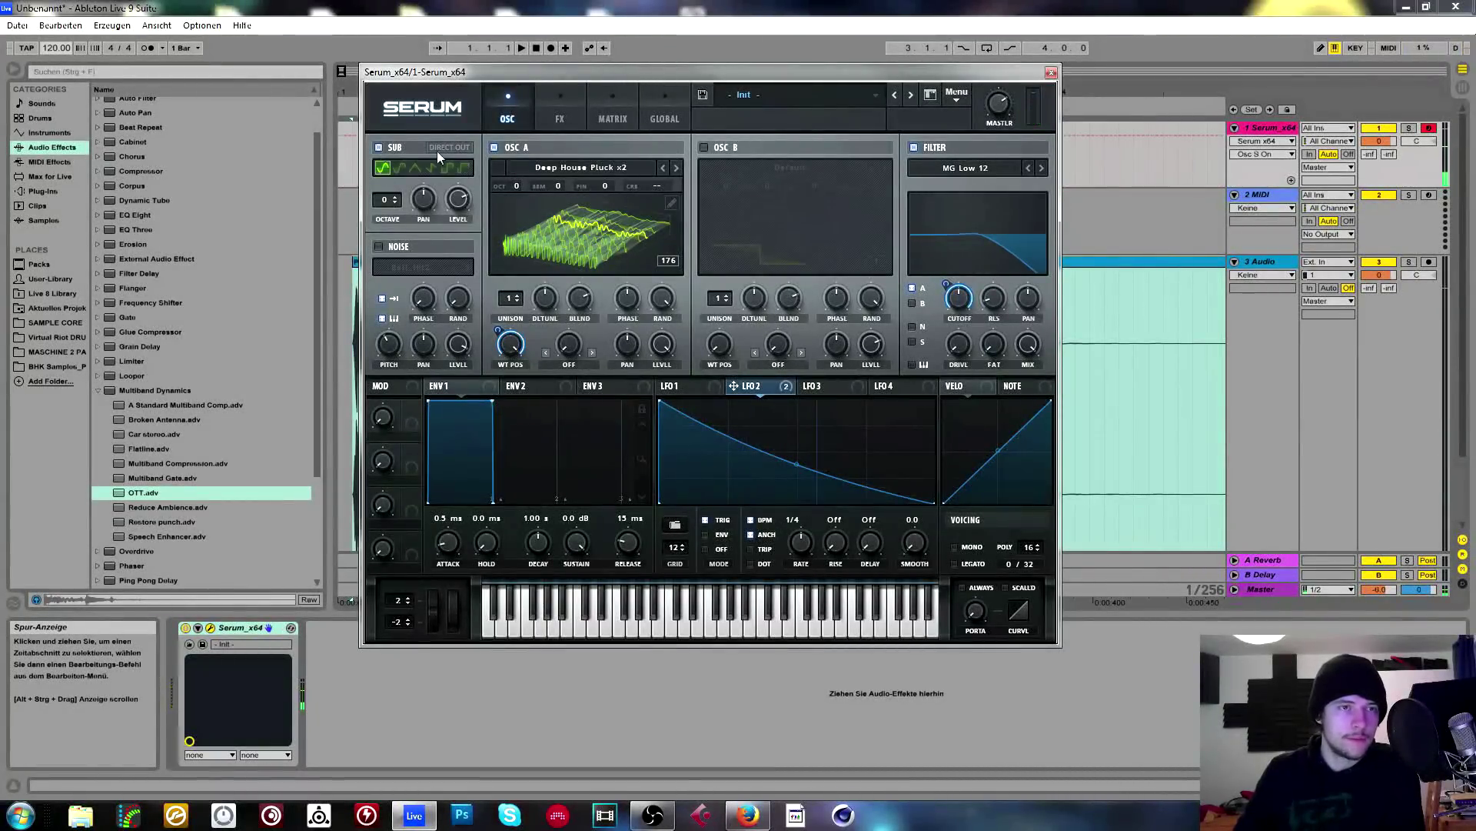
left_click(459, 199)
Add the Hyper/Dimension effect and a Compressor in Multiband mode to the patch.
left_click(559, 107)
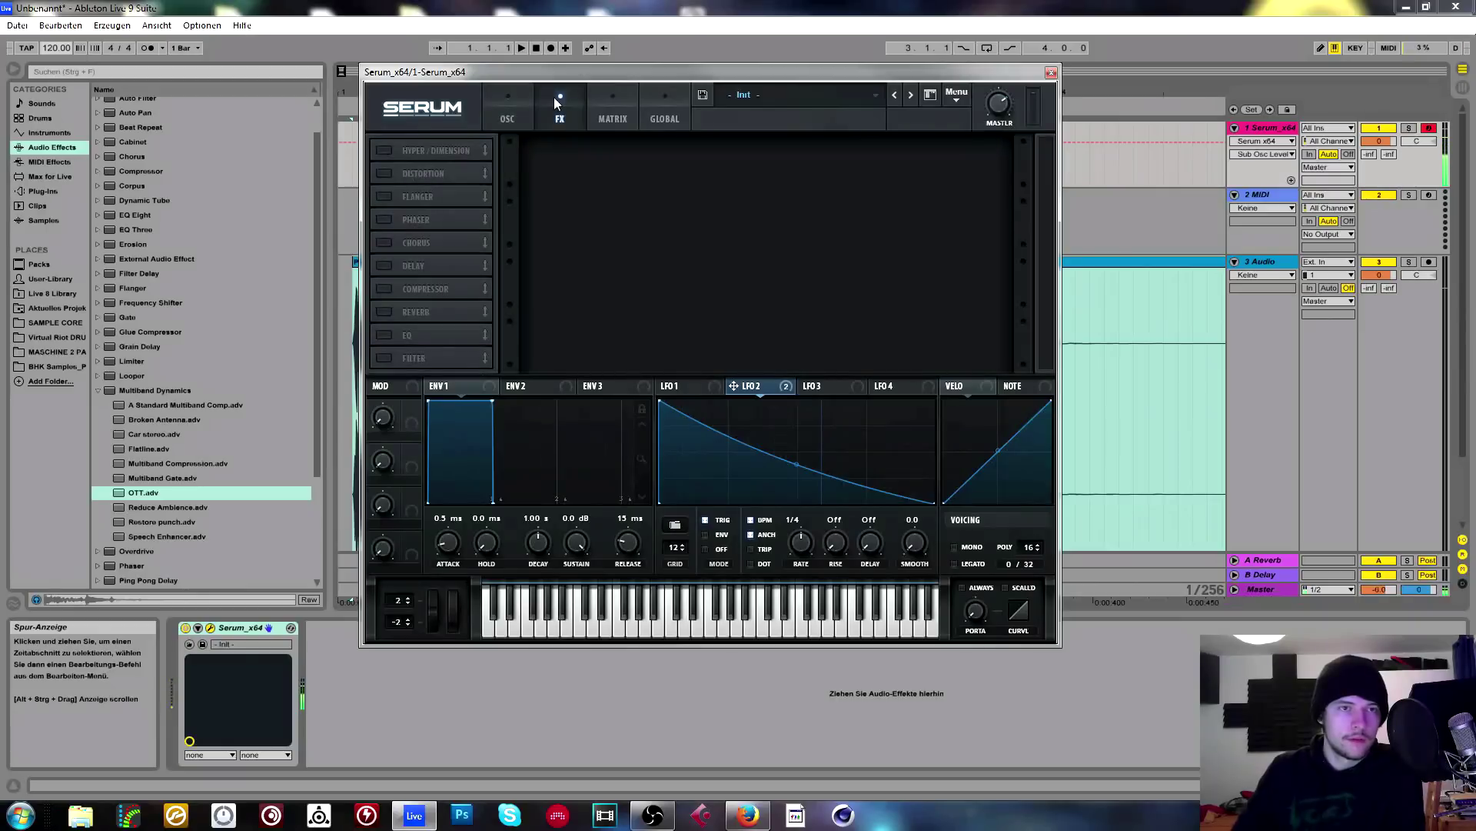
left_click(393, 150)
left_click(391, 290)
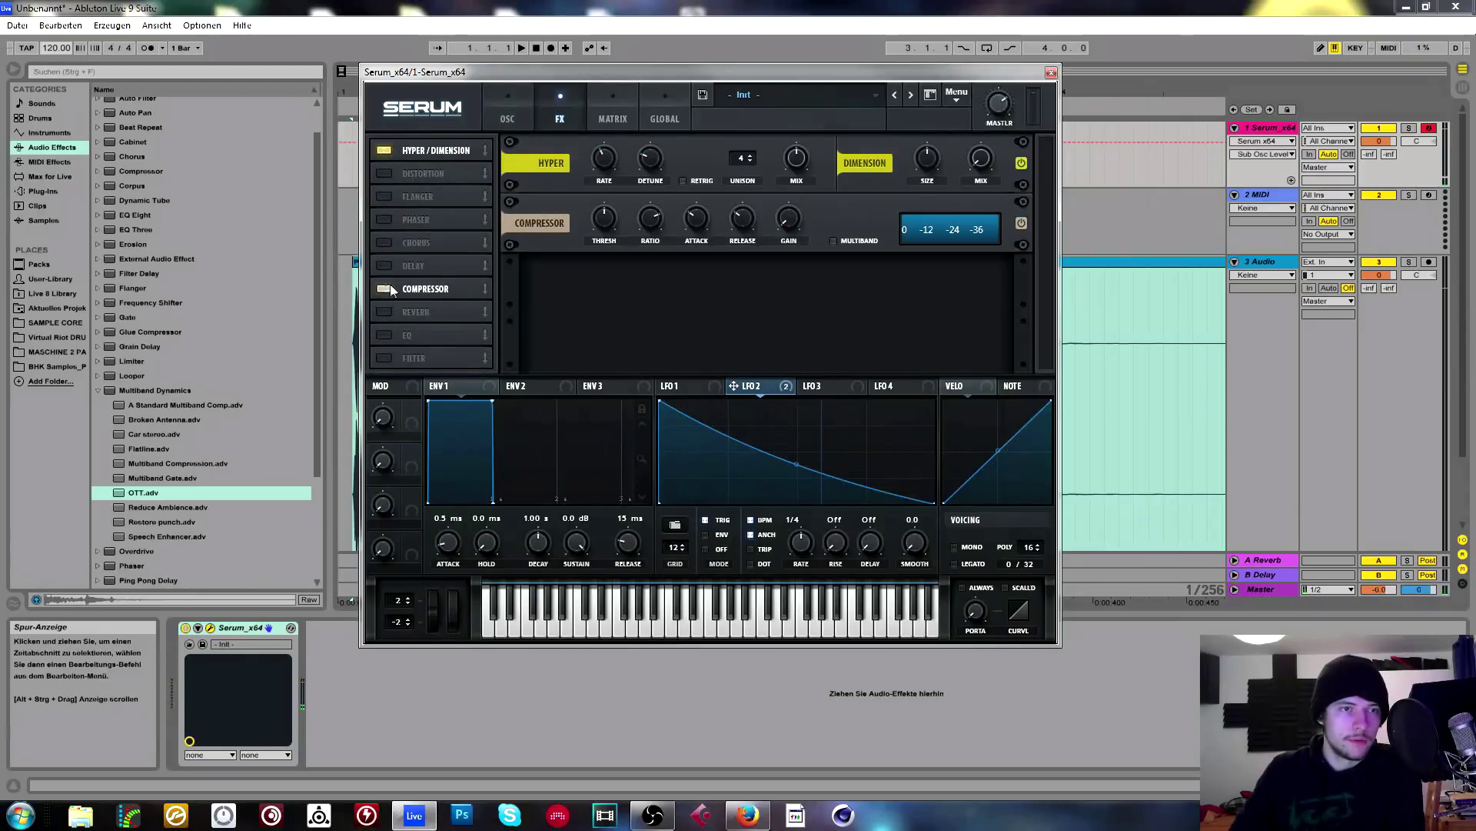
left_click(858, 243)
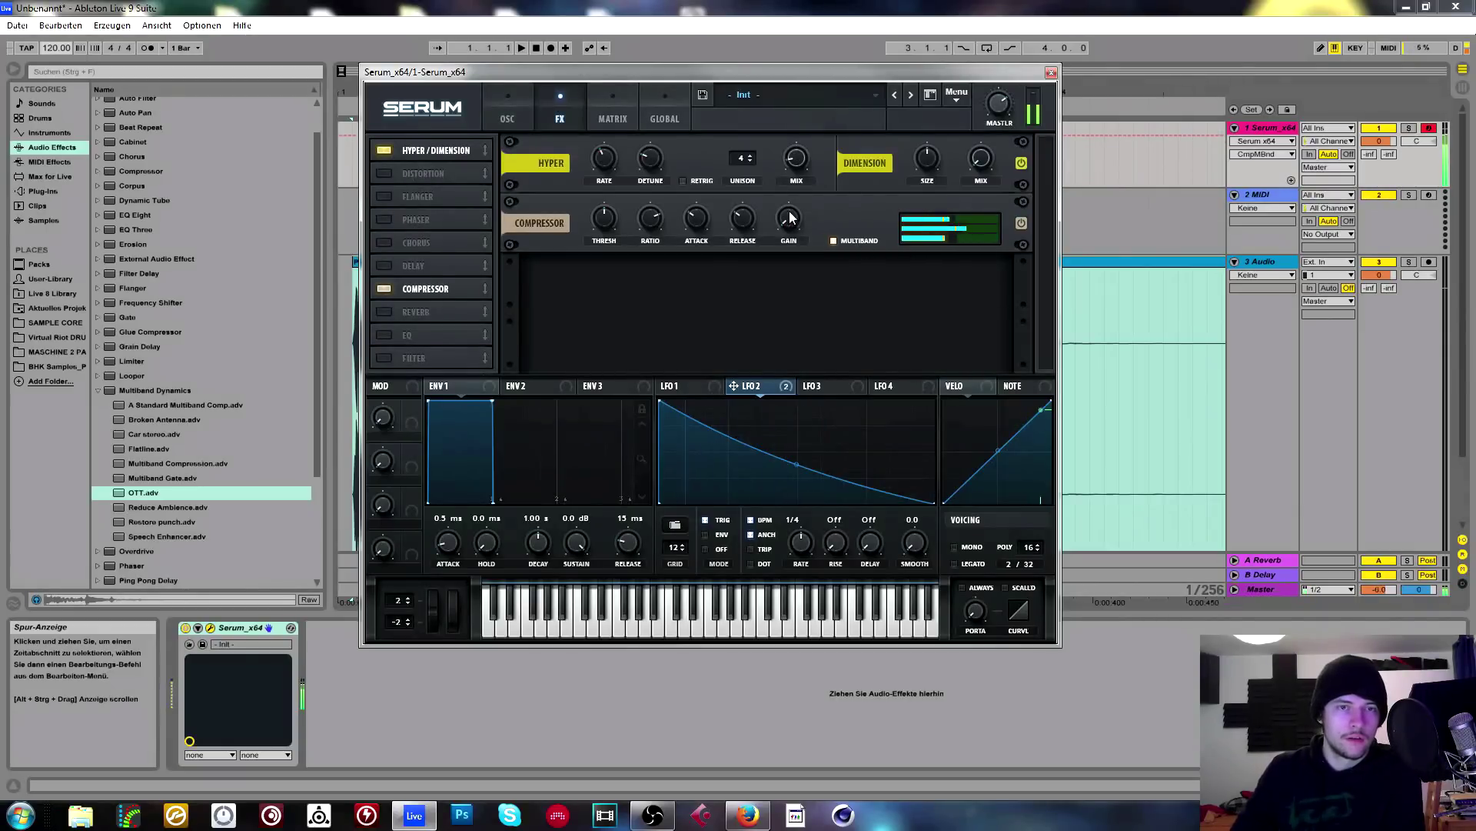
Enable oscillator B and tune it up by +1 octave and +7 semitones.
left_click(521, 110)
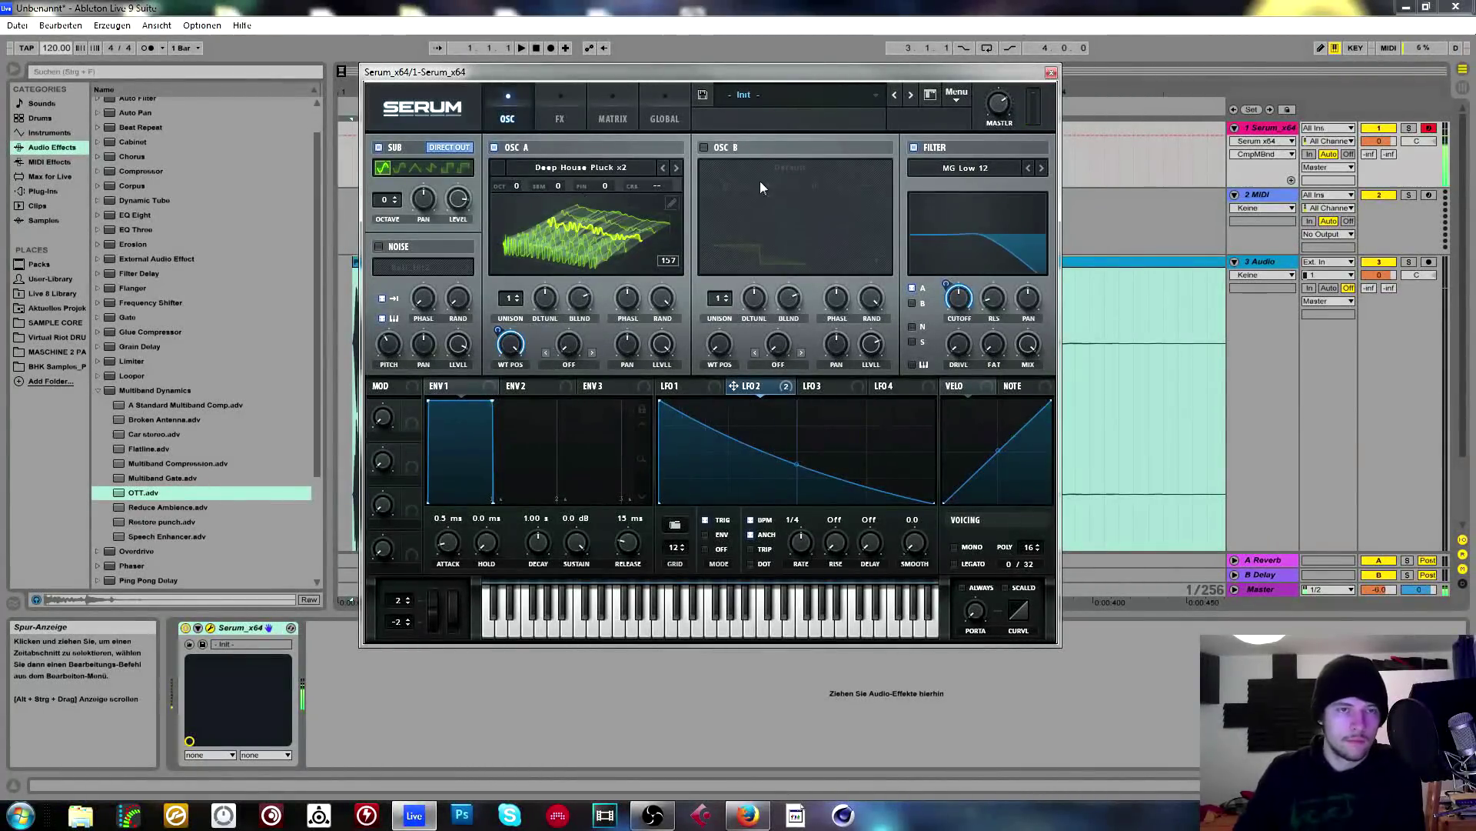
left_click(703, 147)
left_click(704, 147)
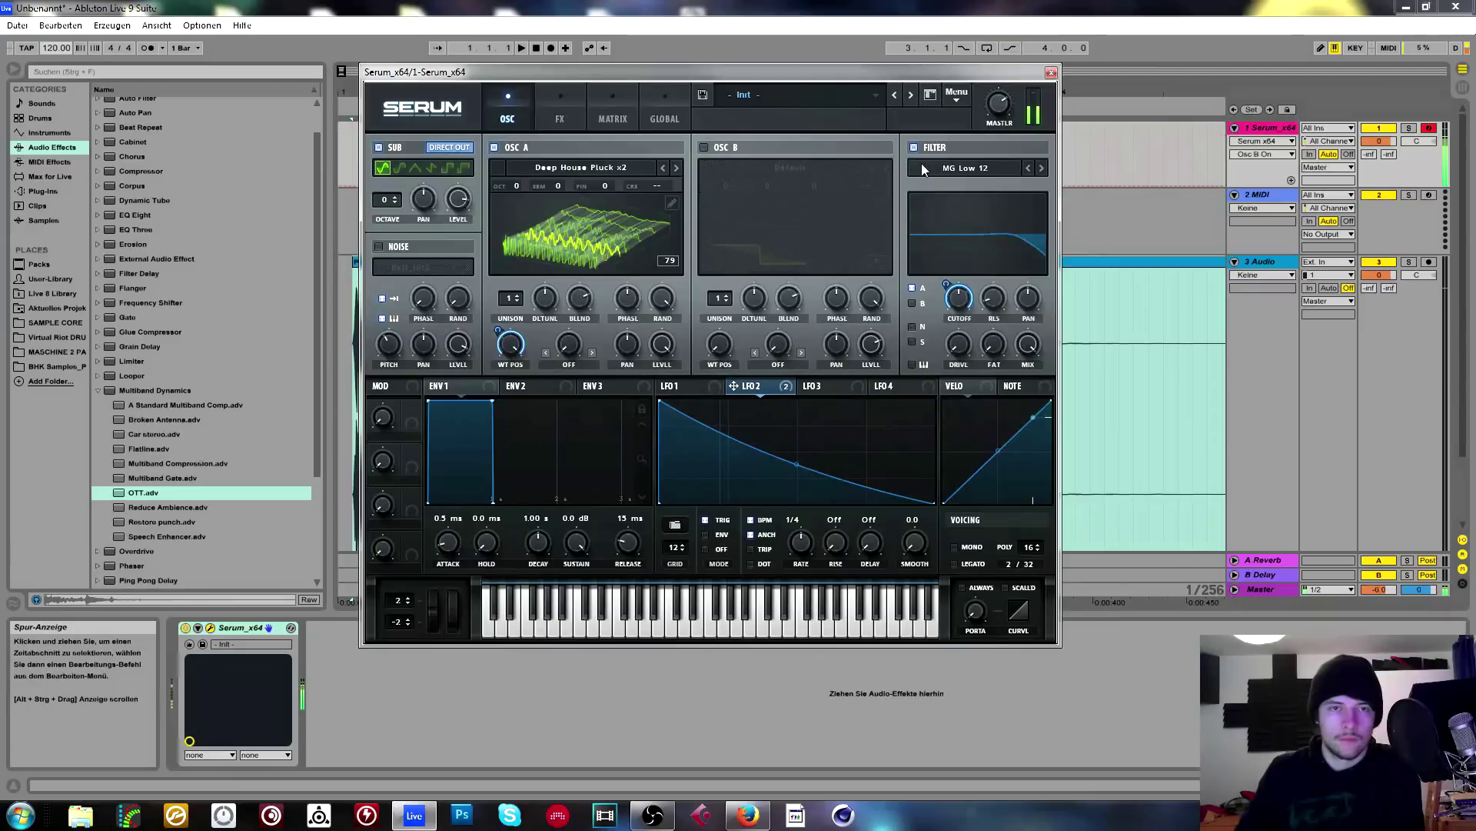
left_click(703, 146)
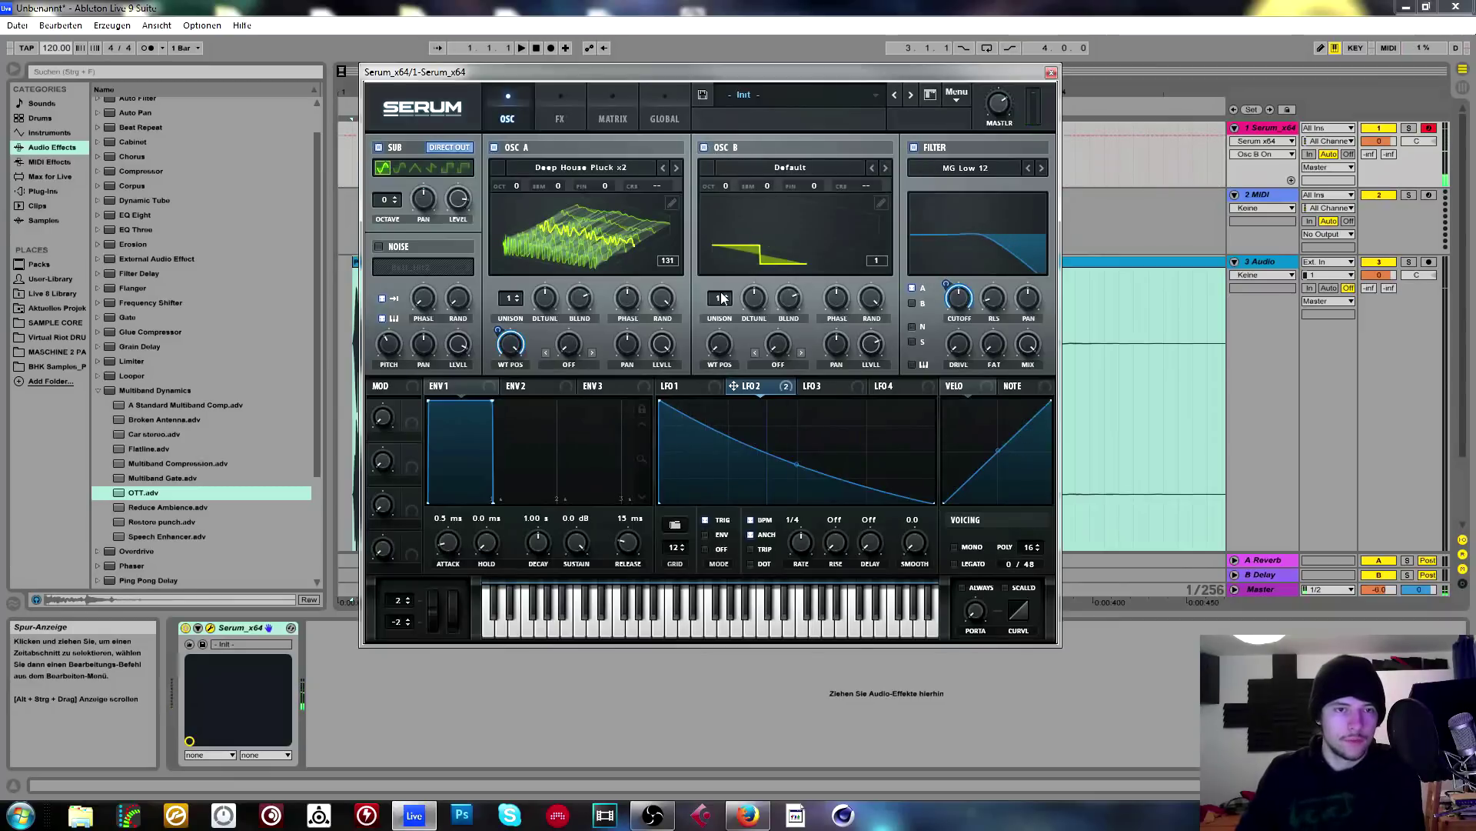
left_click_drag(726, 183, 779, 140)
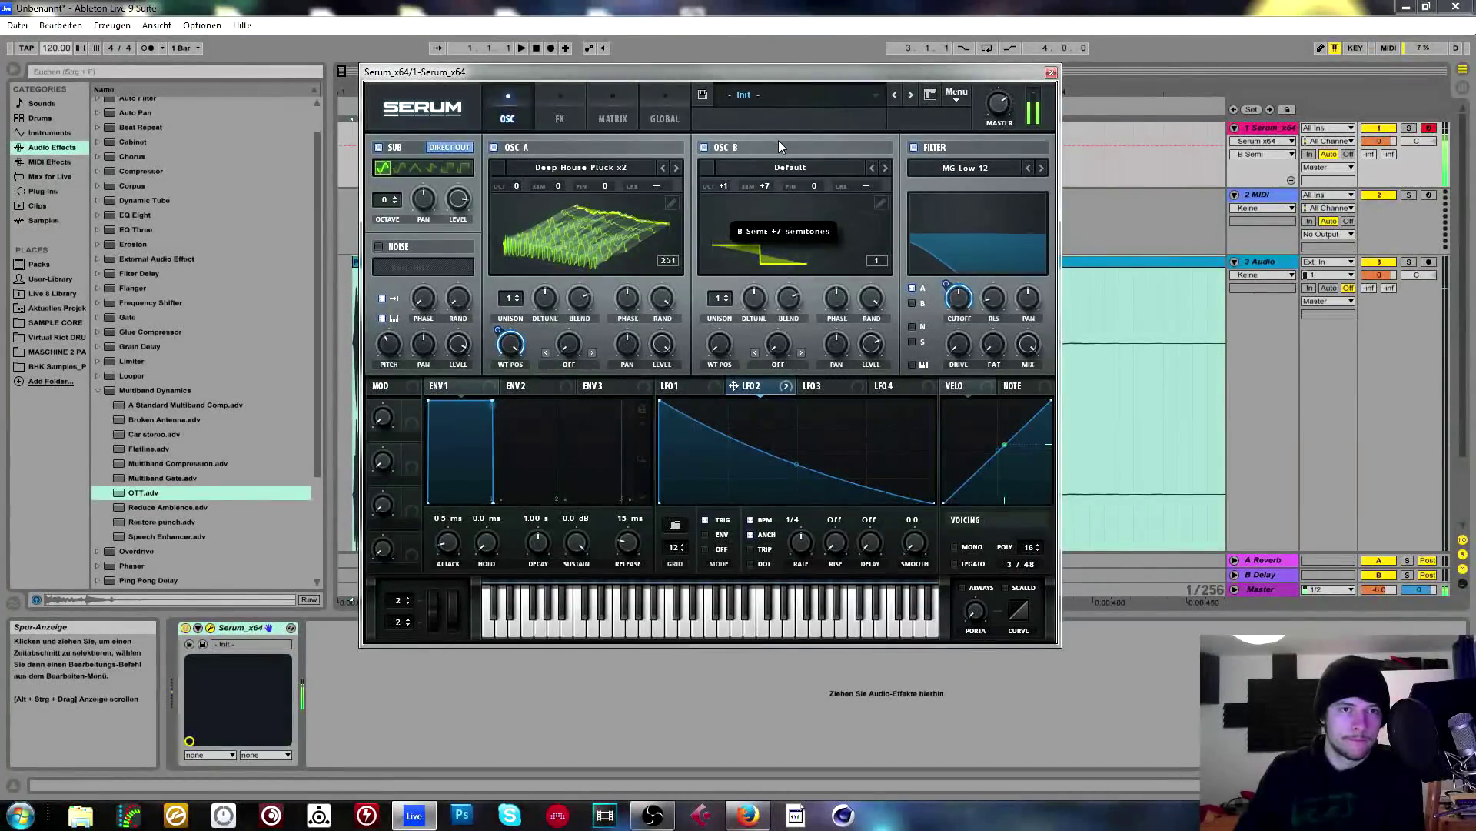
Route oscillator B into the filter and adjust its level and the master volume.
left_click(912, 304)
left_click_drag(870, 351, 872, 346)
left_click(997, 106)
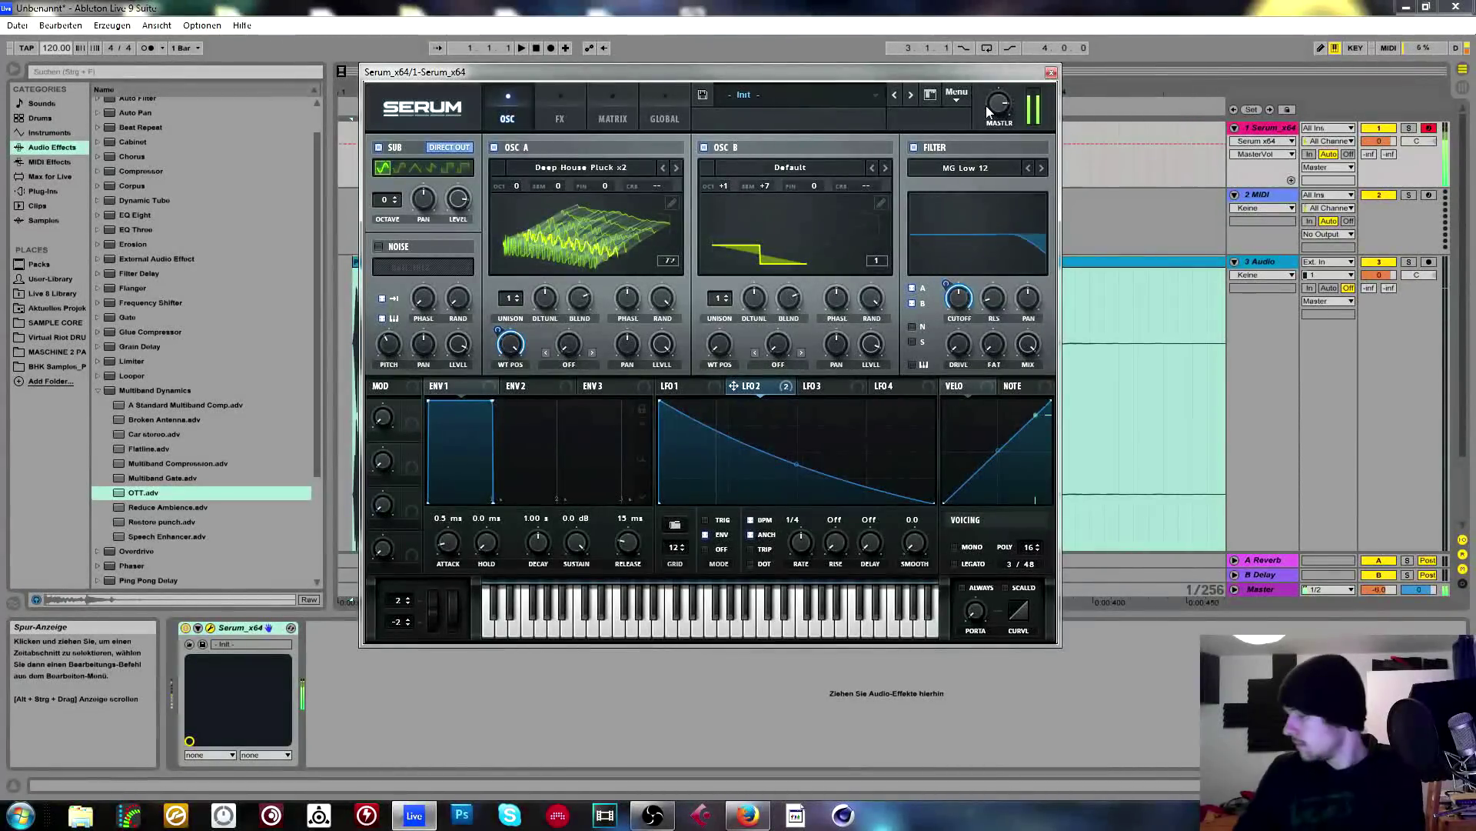
Set the unison of oscillators A and B to 10 voices each.
left_click_drag(713, 302, 735, 254)
left_click_drag(514, 302, 544, 320)
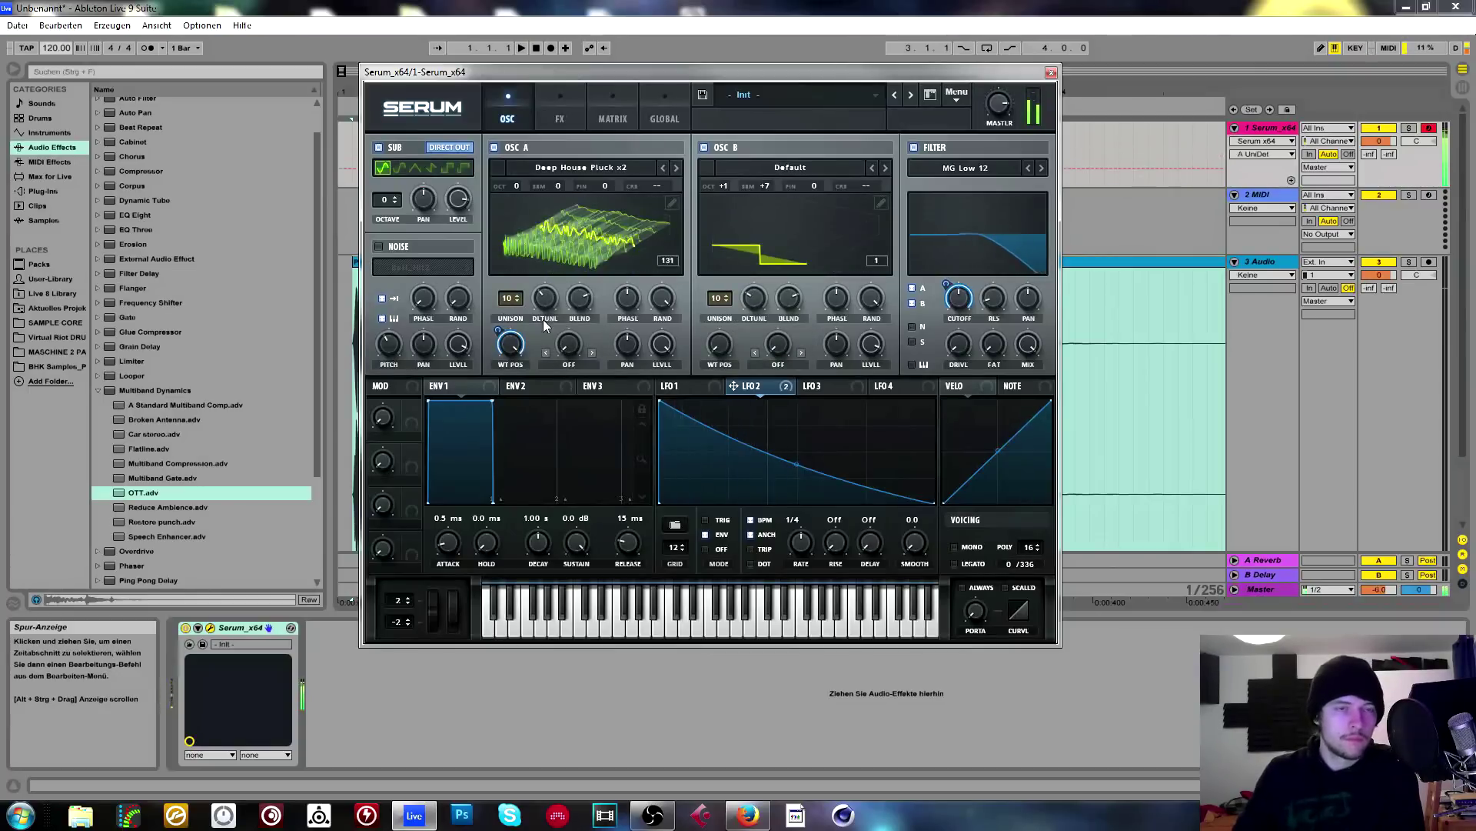
Turn the Bell_Hit2 noise back on, adjust its pitch and switch the filter type to MG Low 24.
left_click(379, 247)
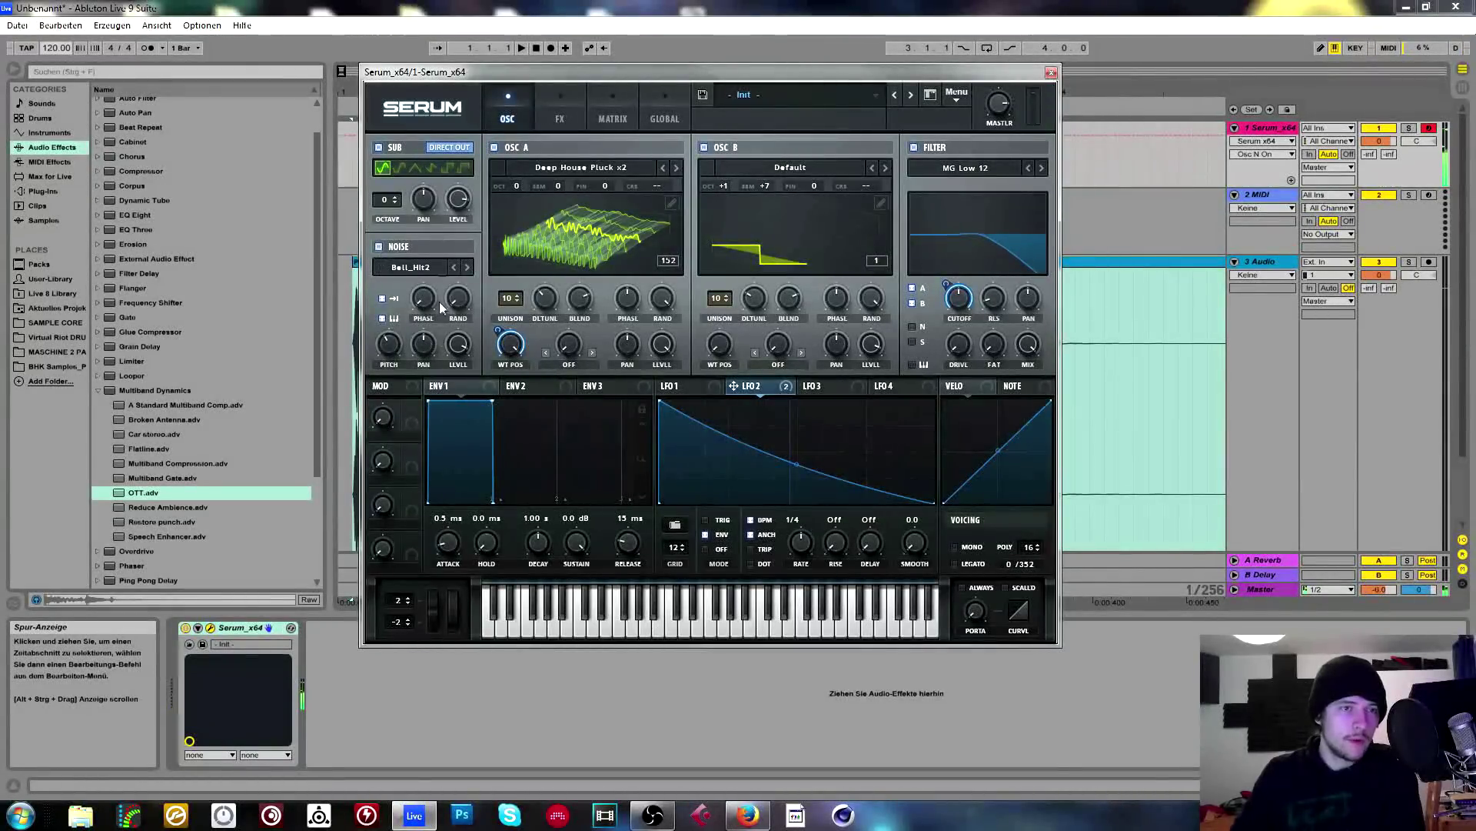
left_click_drag(390, 345, 417, 306)
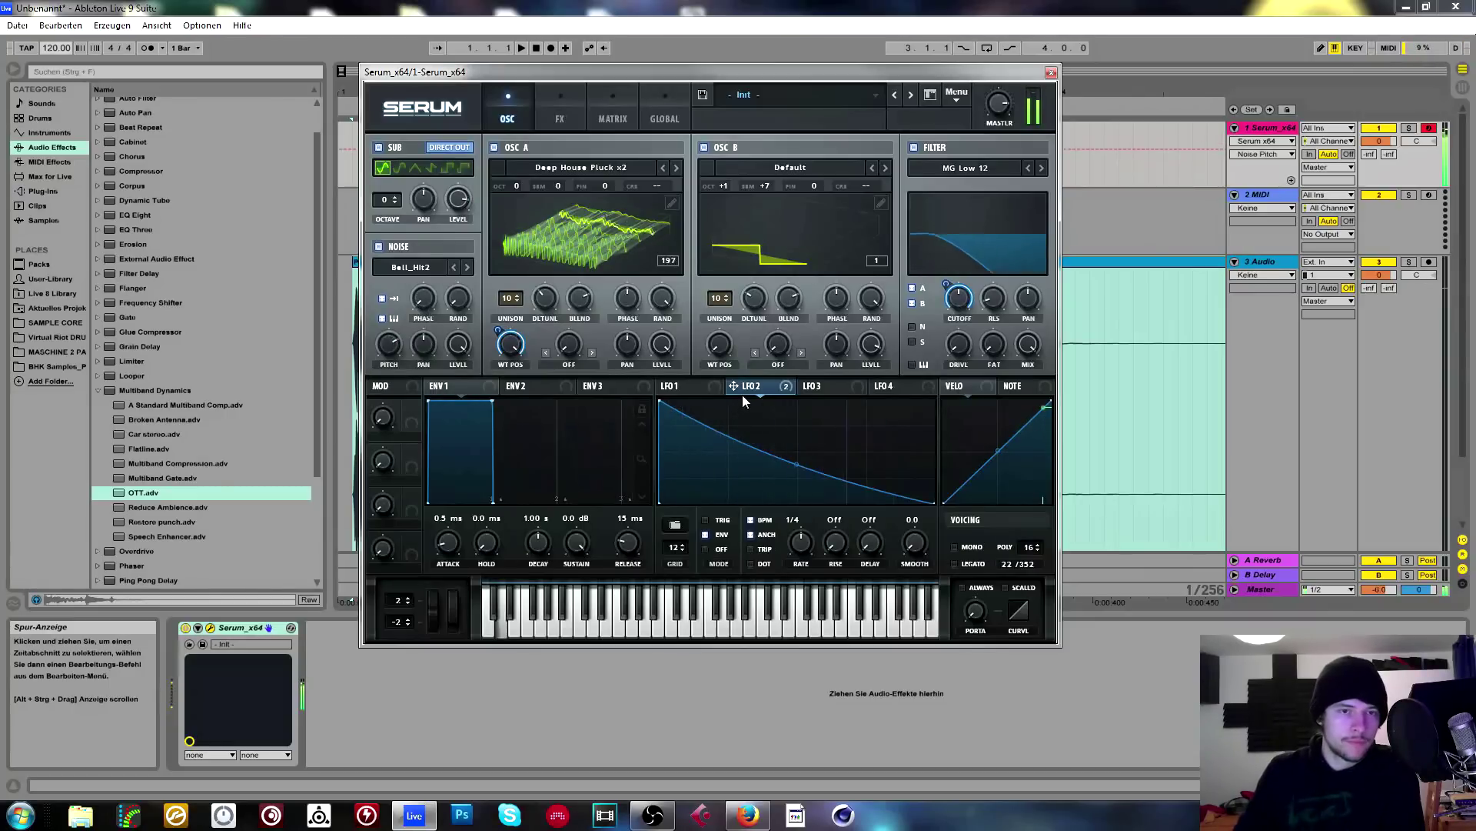
left_click(919, 329)
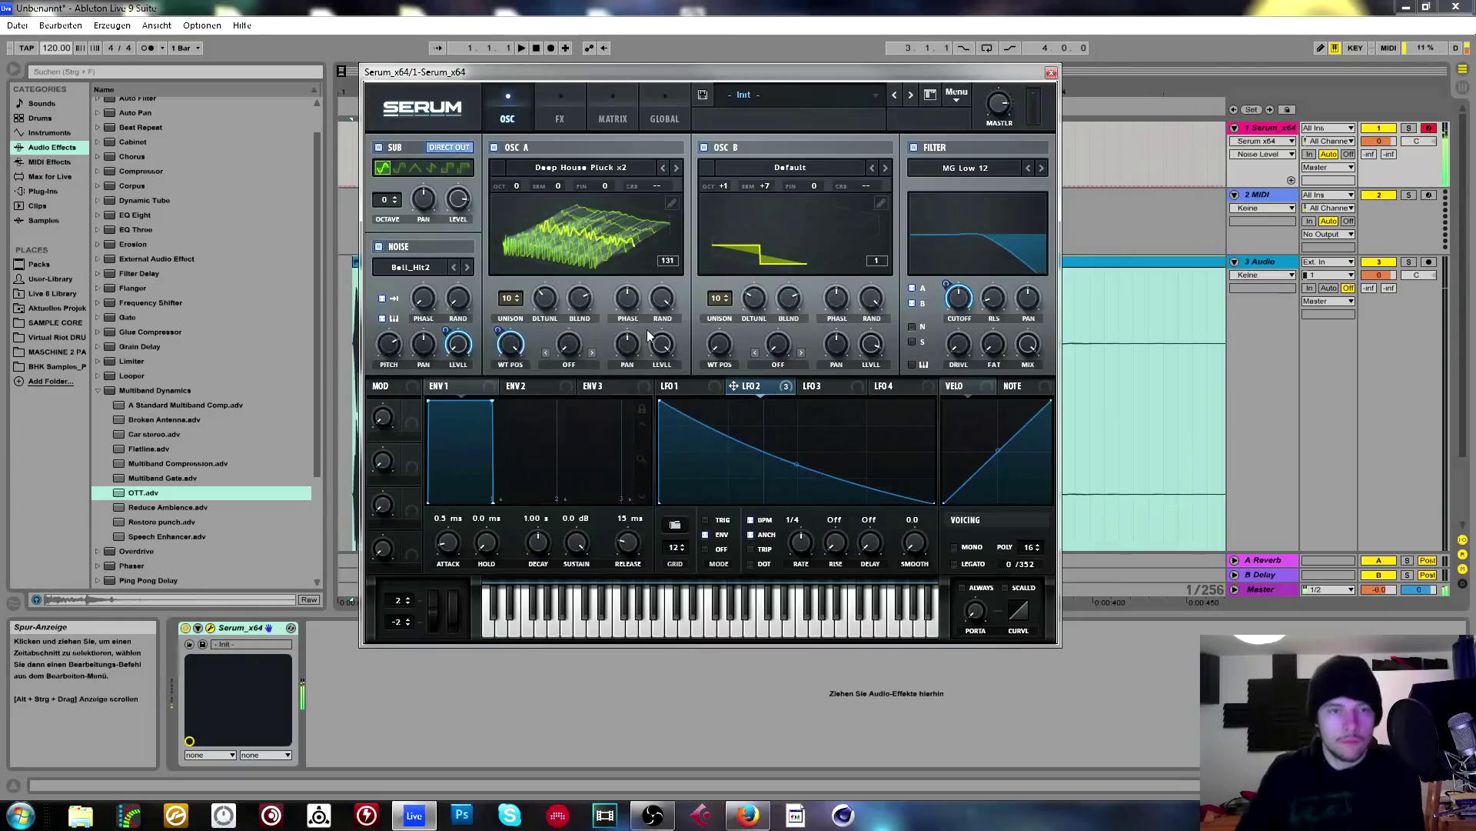
left_click(1041, 168)
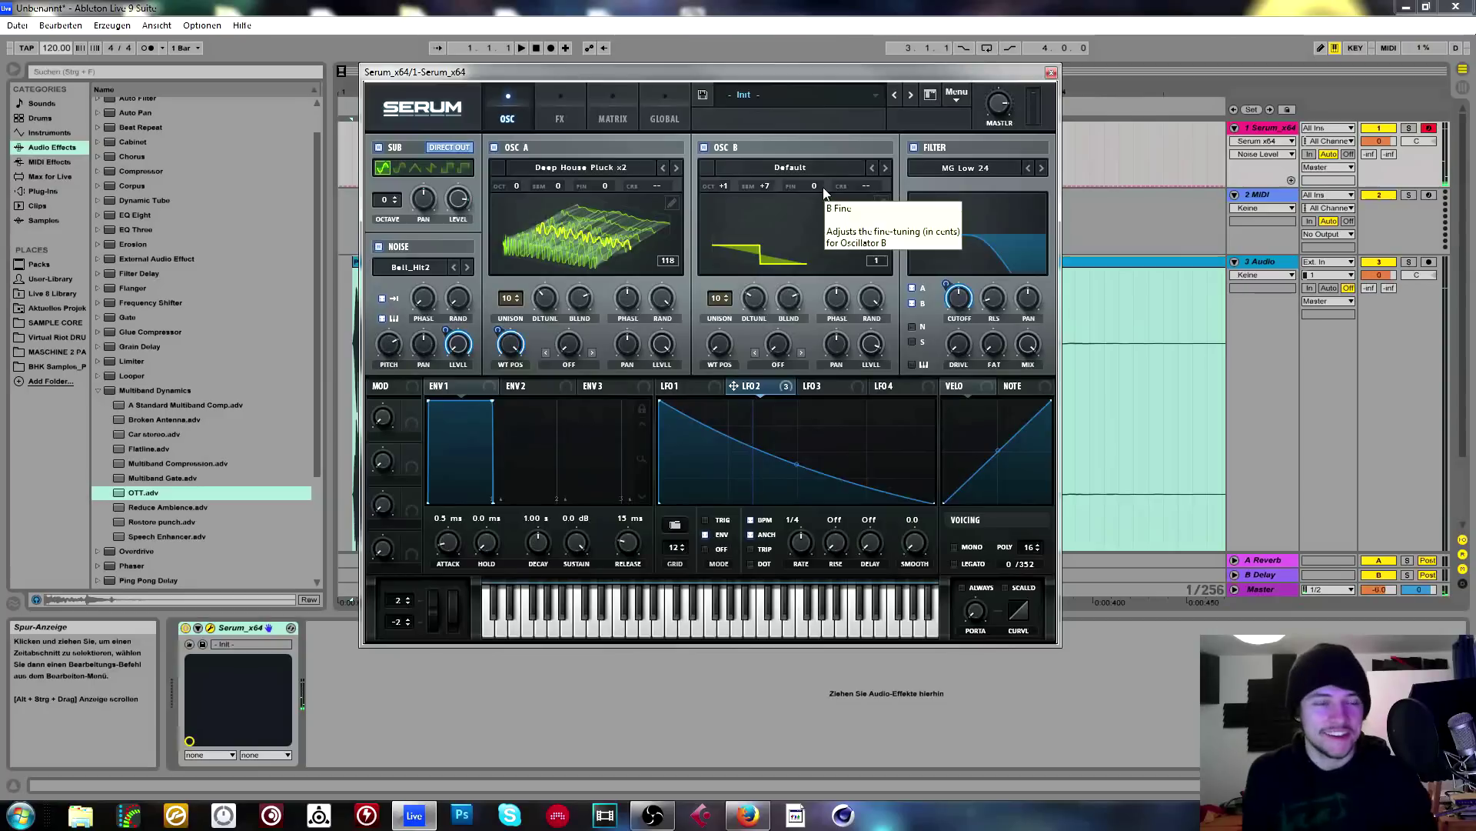
Try the Reese wavetable from the Digital category in oscillator A of the init patch and step back through the preceding wavetables.
mouse_move(490, 83)
left_mouse_down()
mouse_move(826, 129)
mouse_move(514, 90)
left_mouse_up()
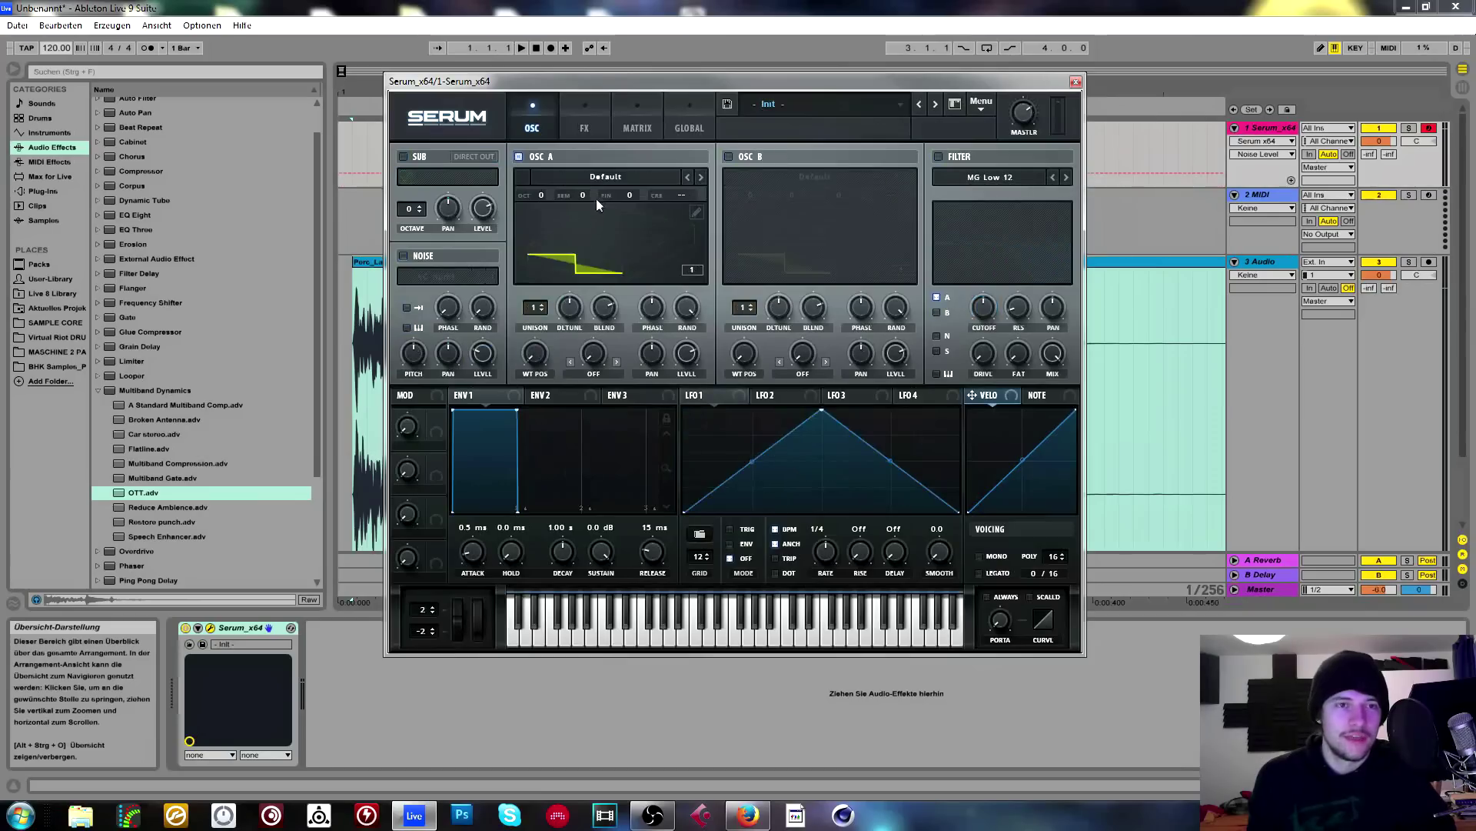
left_click(600, 177)
mouse_move(636, 282)
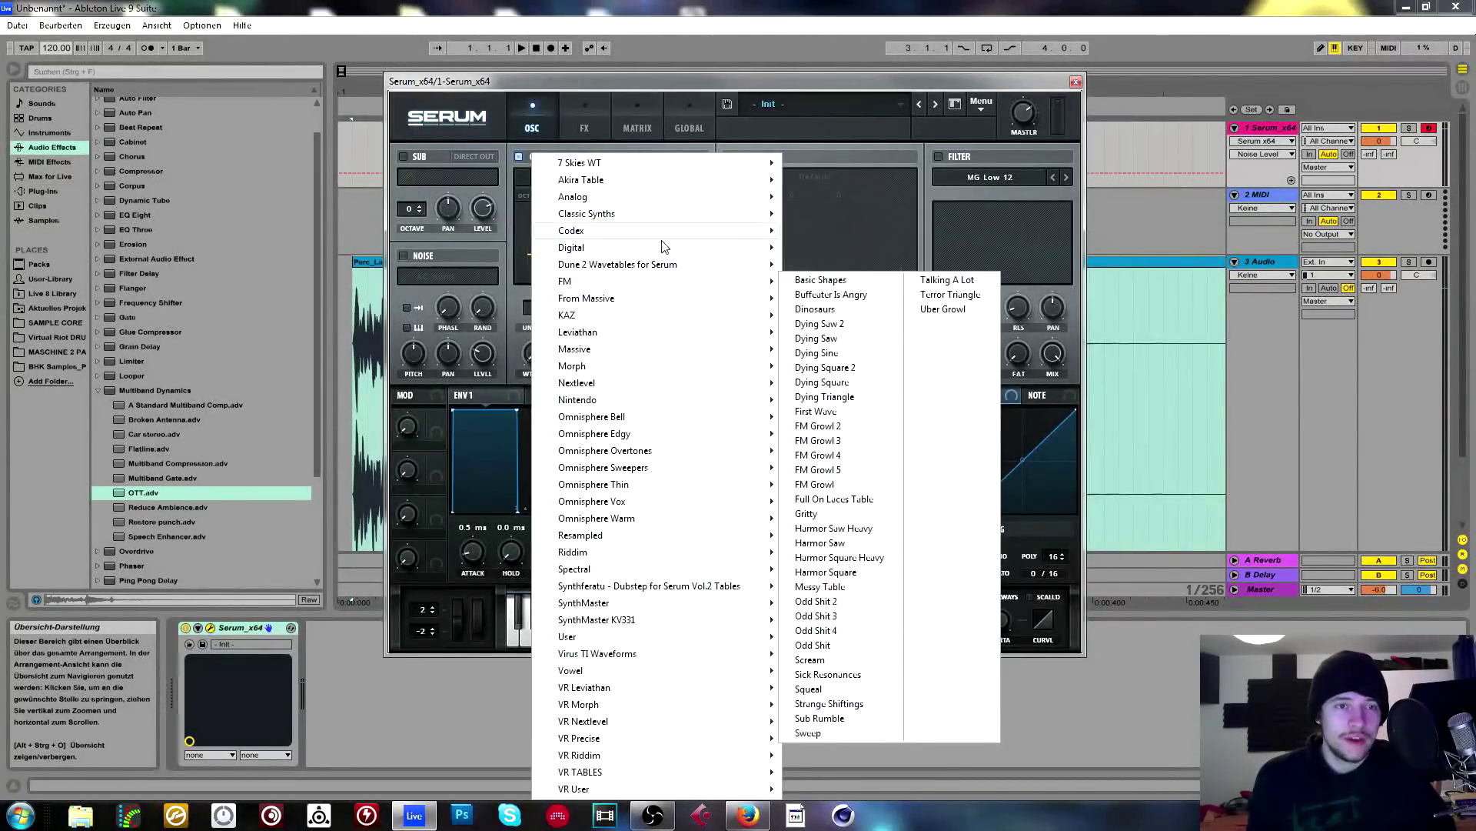
mouse_move(657, 248)
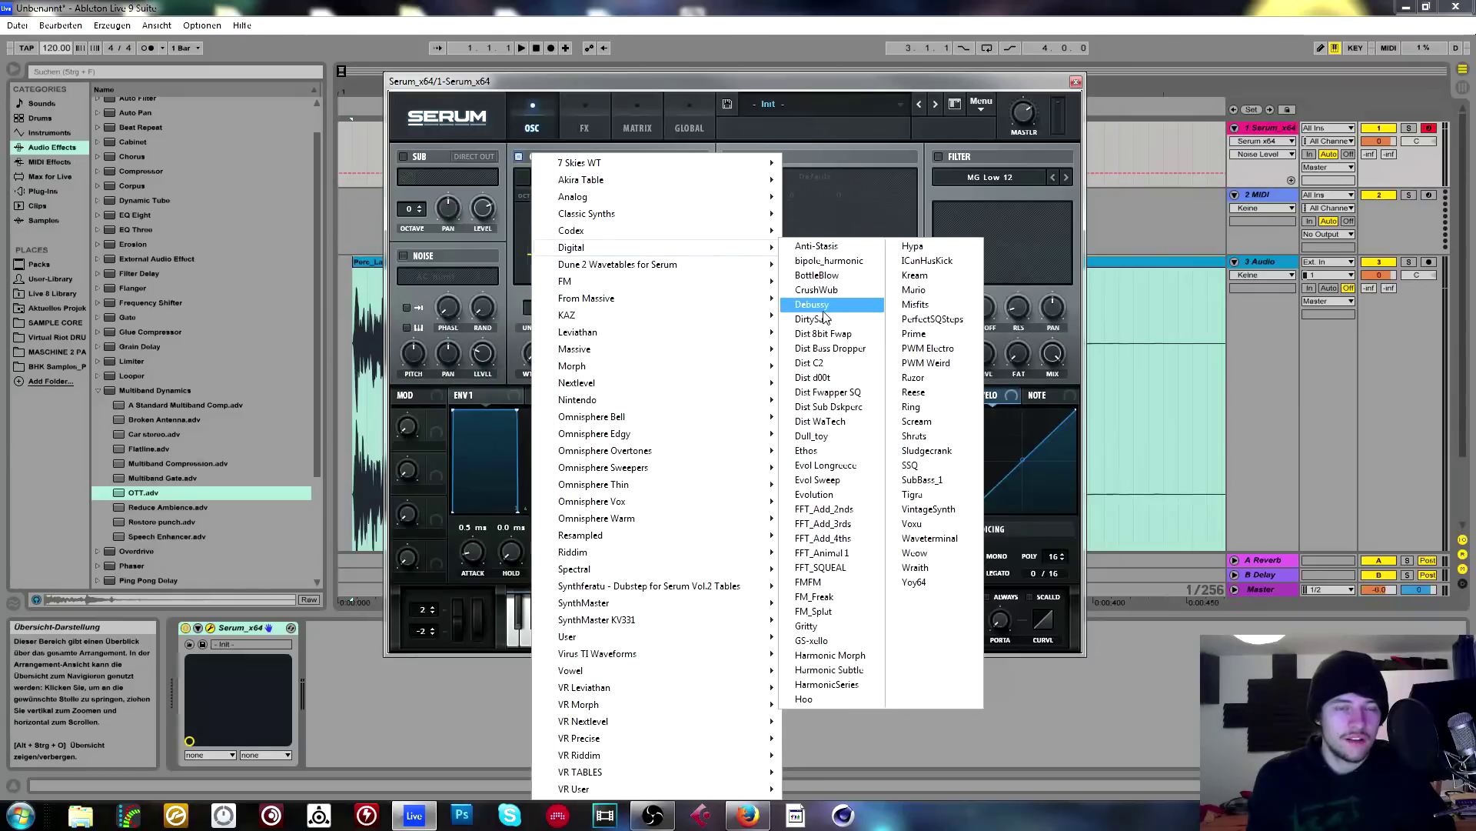
left_click(907, 393)
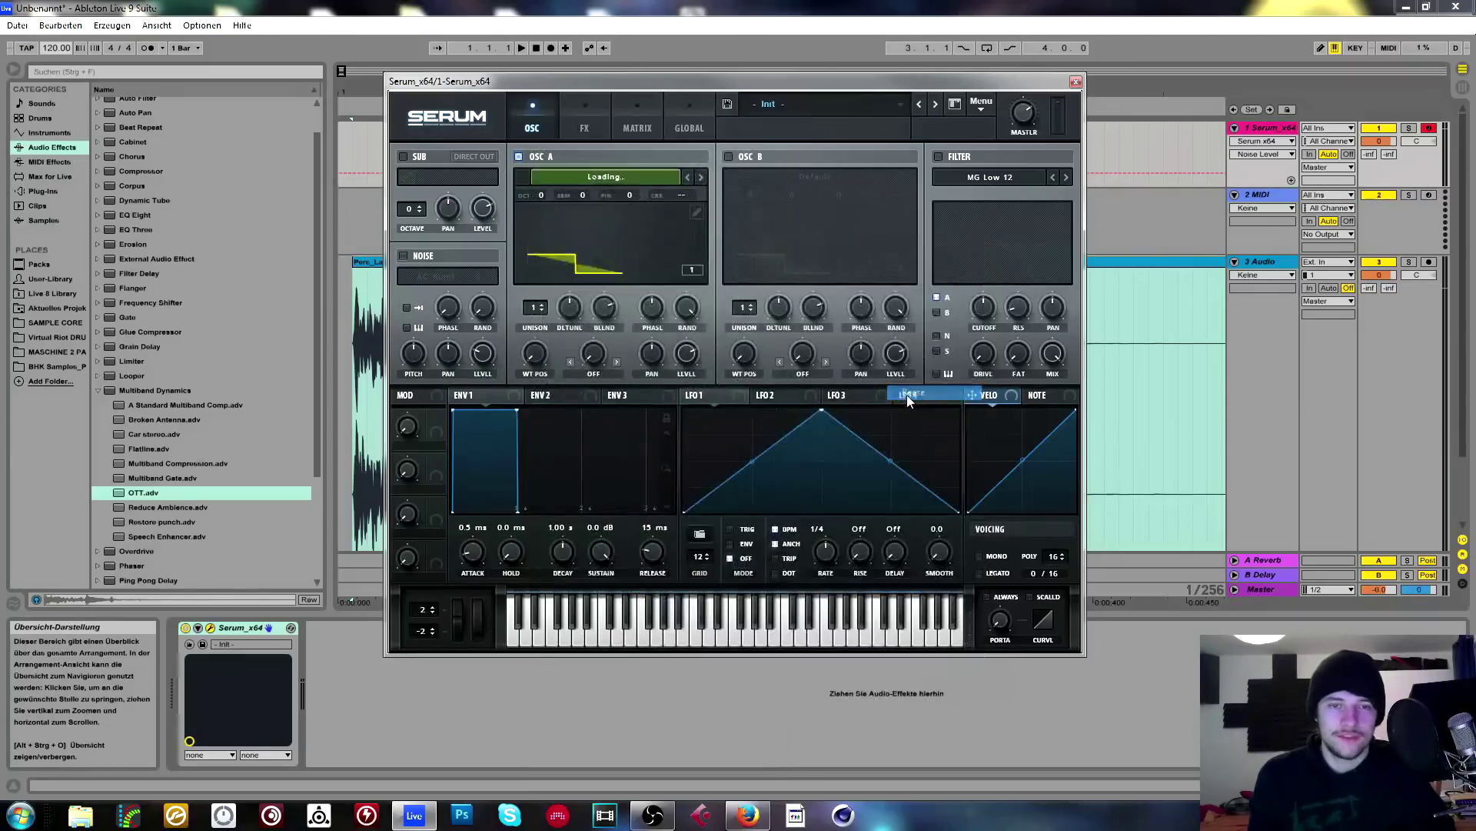
left_click(689, 178)
left_click(687, 178)
Load the Spectral wavetable Reesey Mess 4 [SL] into oscillator A and move its wavetable position to frame 17.
left_click(644, 177)
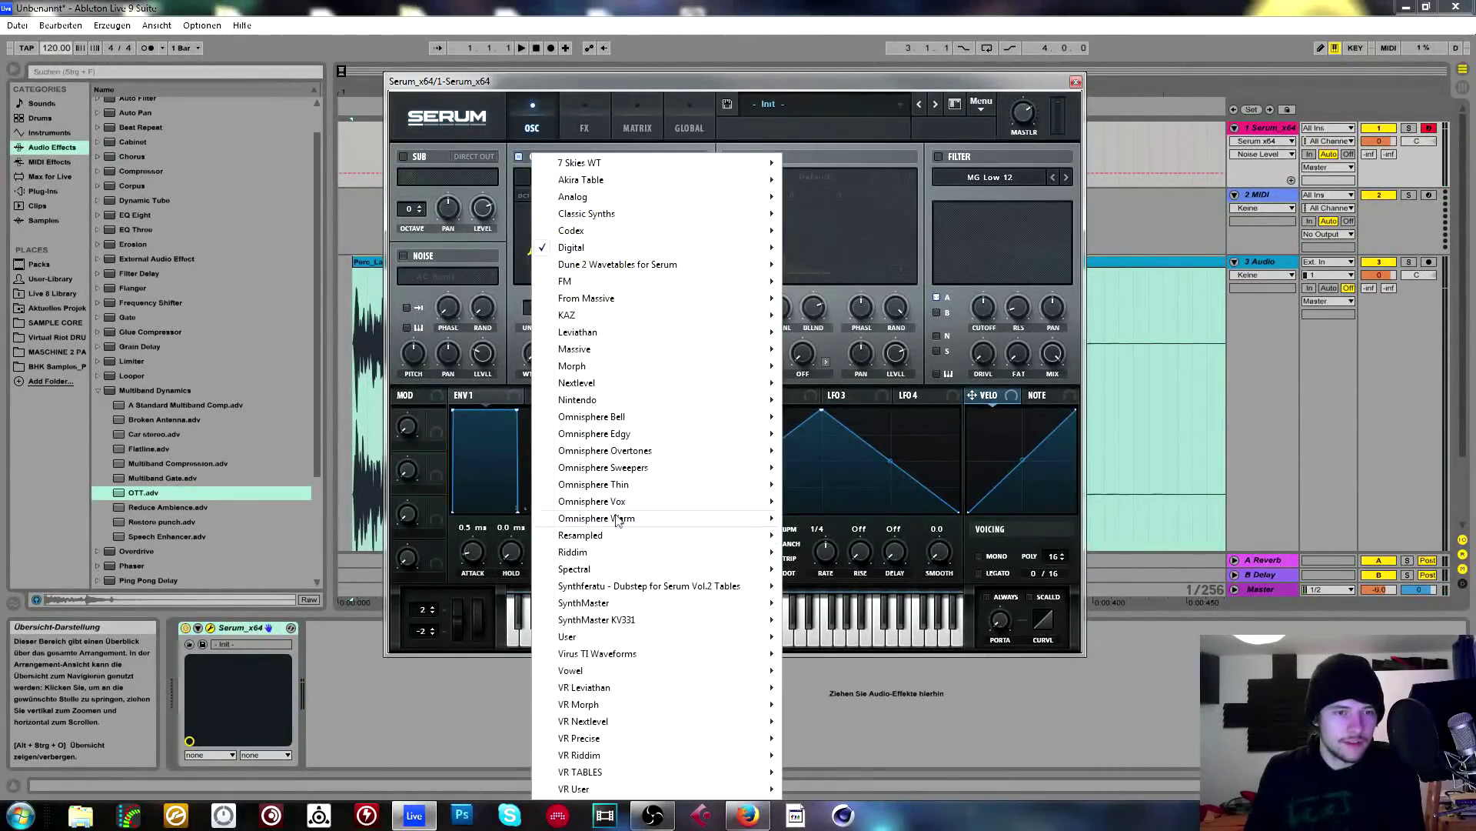
mouse_move(607, 569)
left_click(832, 438)
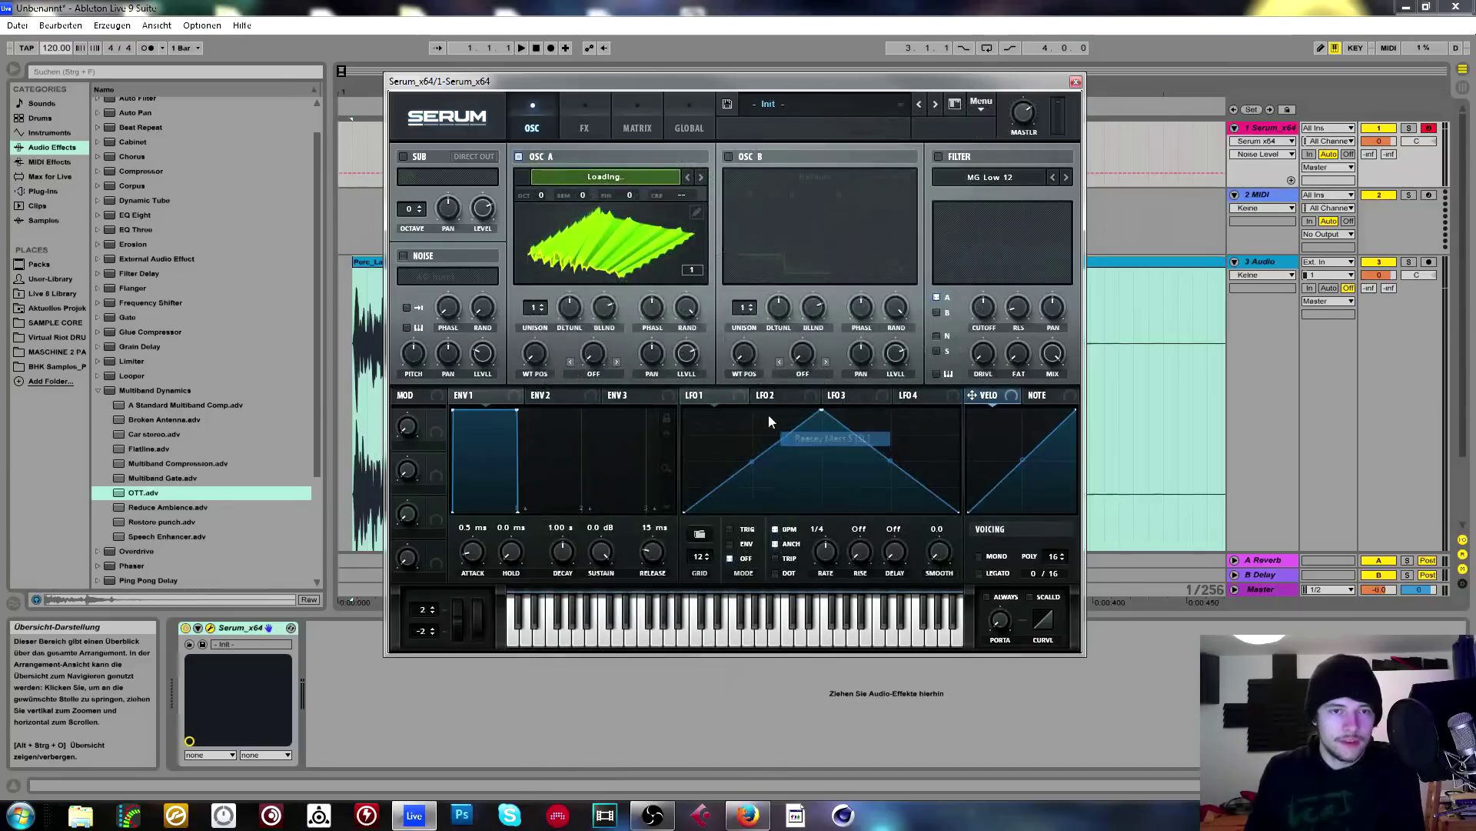
left_click(681, 174)
left_click(681, 155)
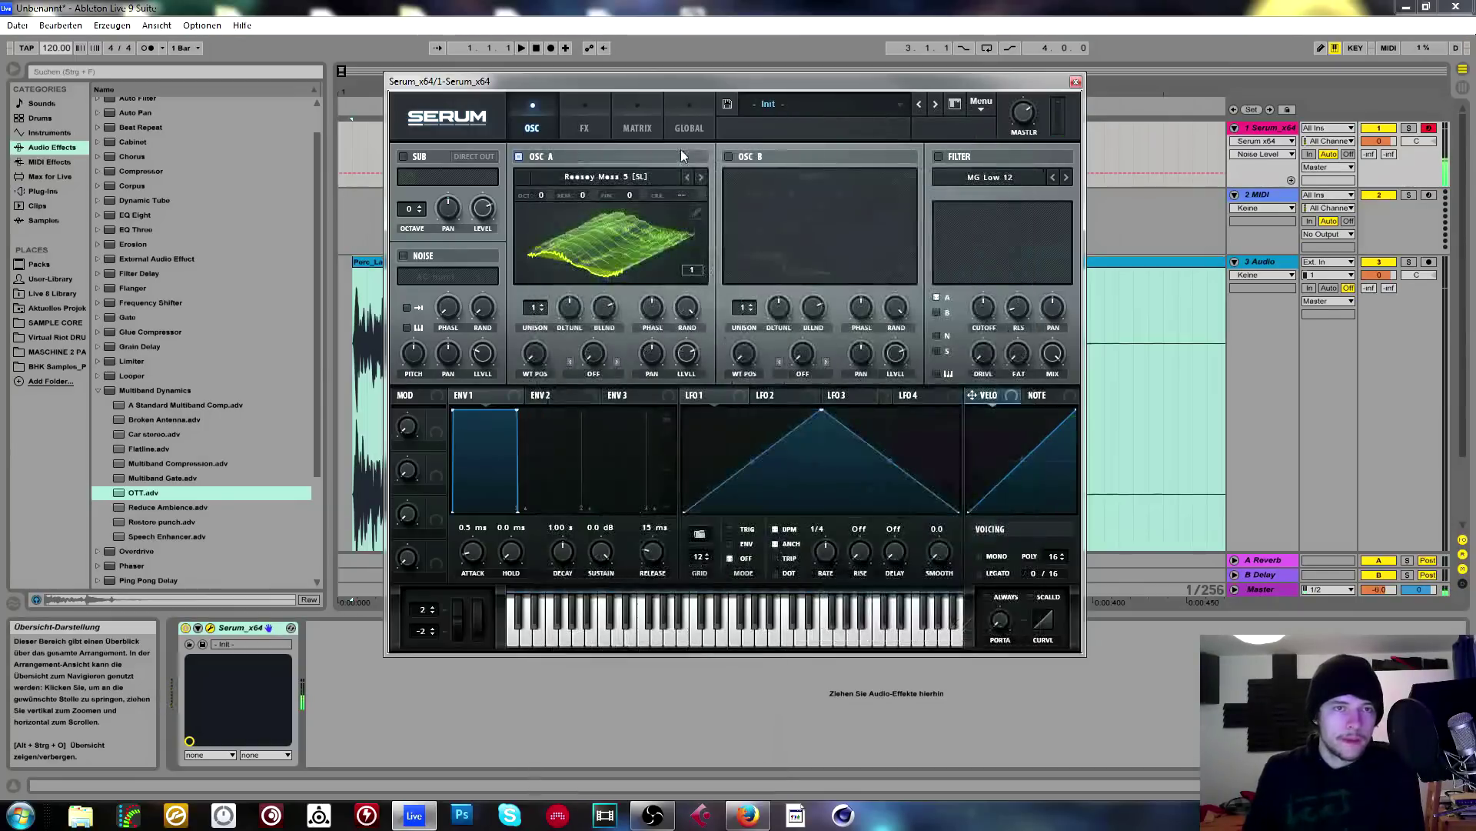
left_click(687, 177)
mouse_move(551, 368)
left_mouse_down()
mouse_move(561, 242)
mouse_move(559, 372)
left_mouse_up()
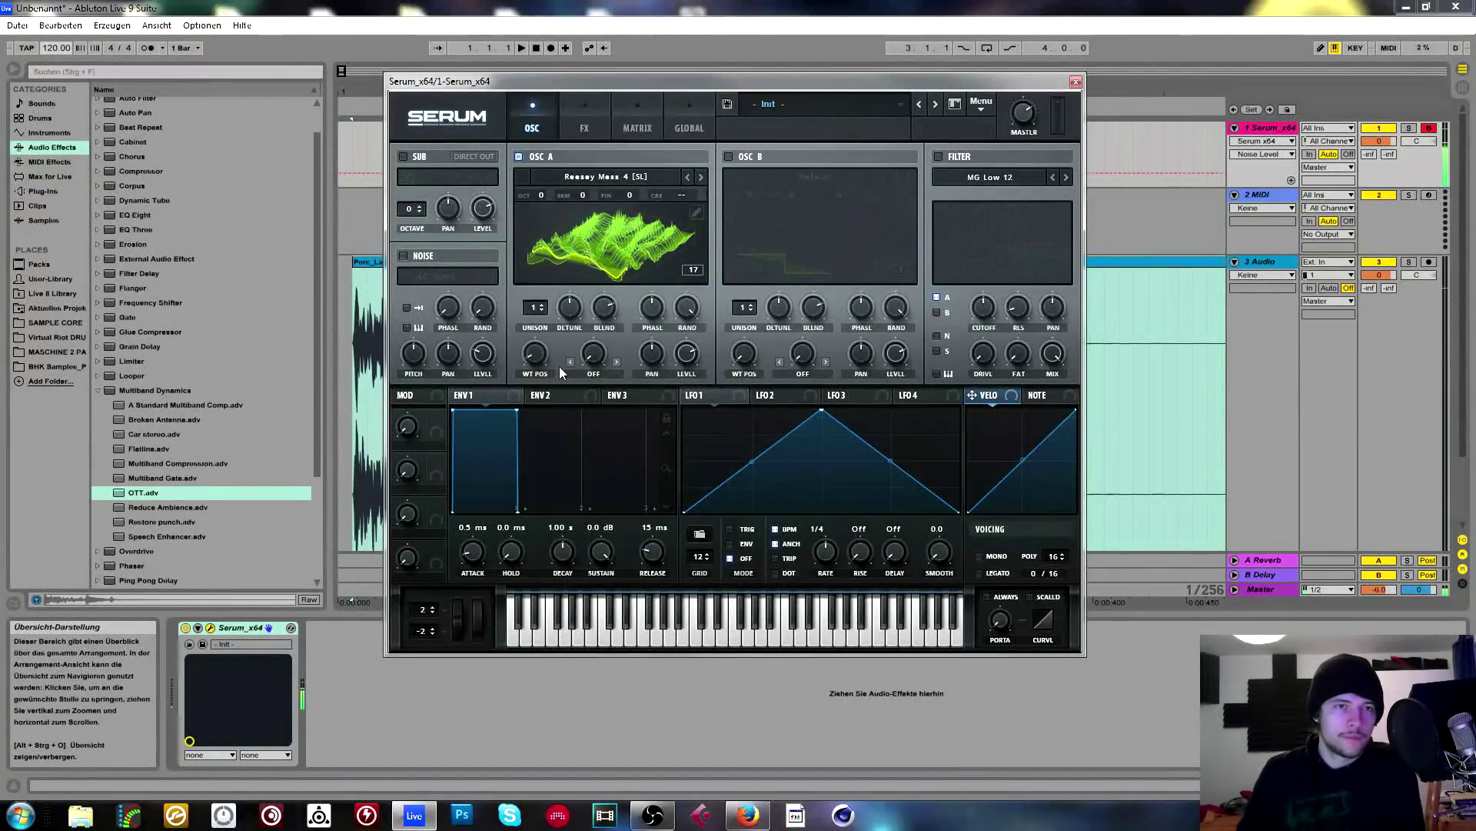
left_click(690, 217)
left_click(1043, 511)
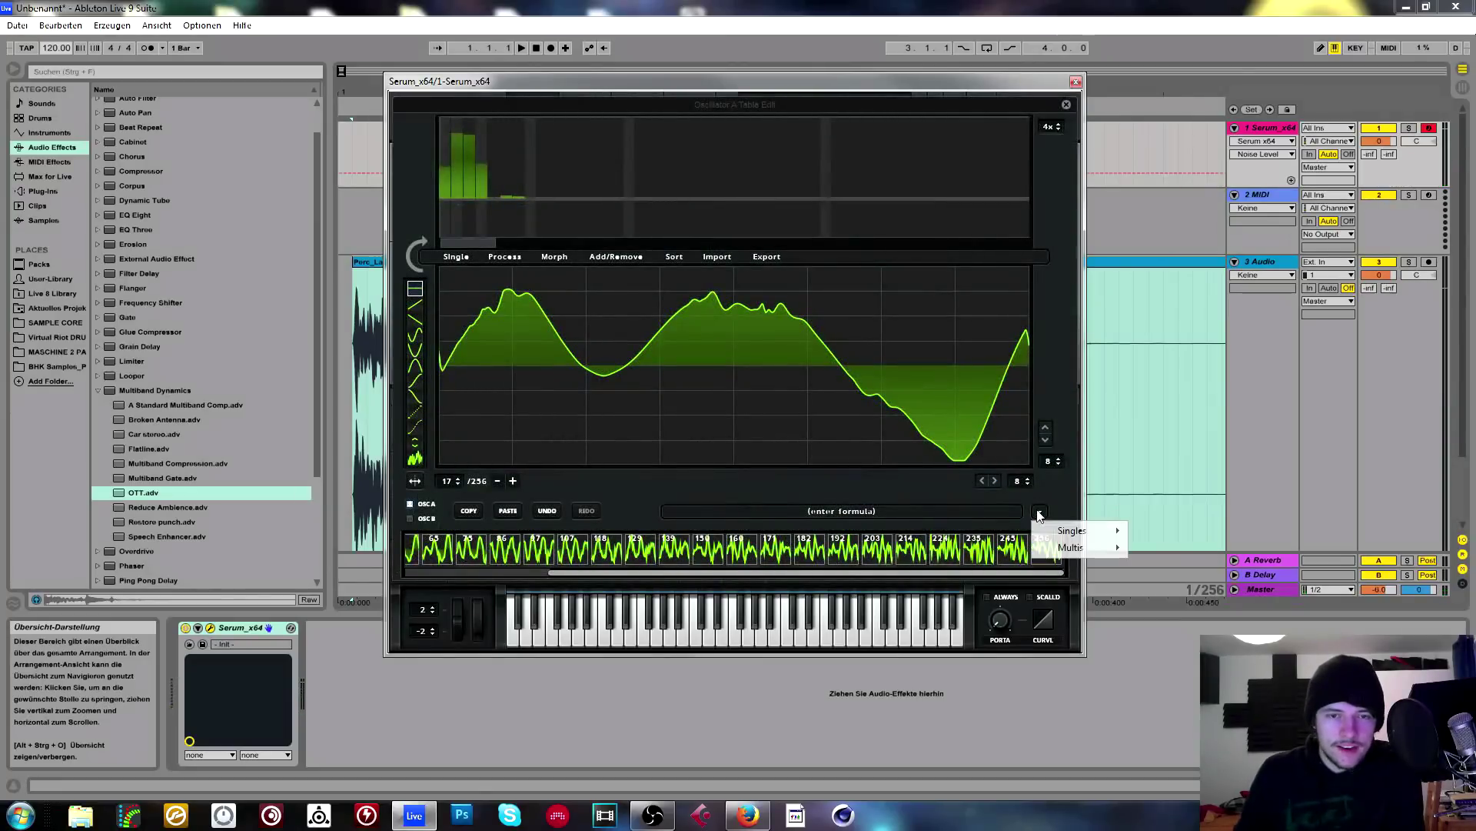
left_click(1062, 114)
left_click(1067, 105)
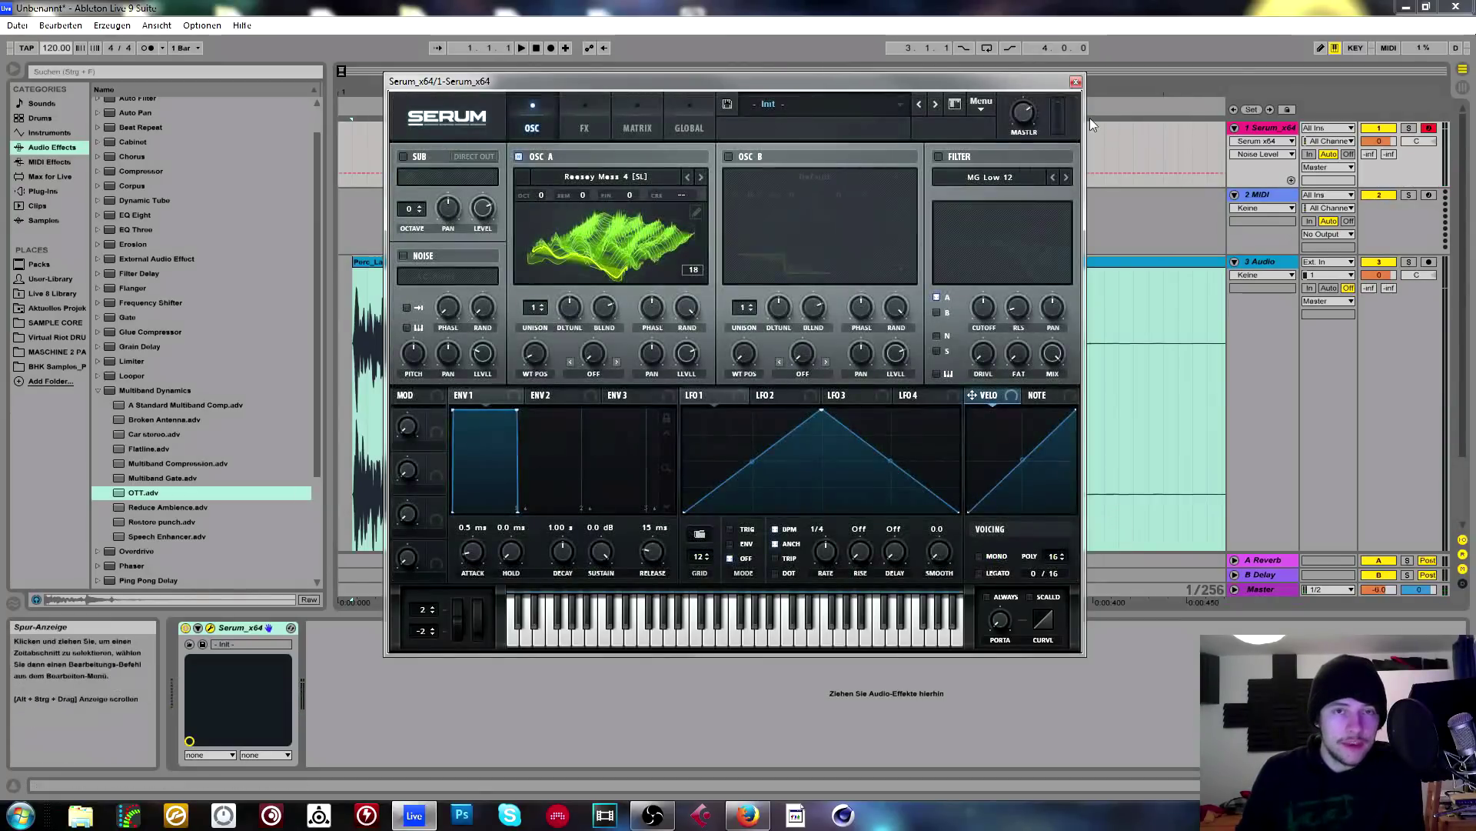
Apply the multi-frame formula preset Proc:Squarify to oscillator A's Reesey Mess 4 wavetable in the wavetable editor.
left_click(691, 217)
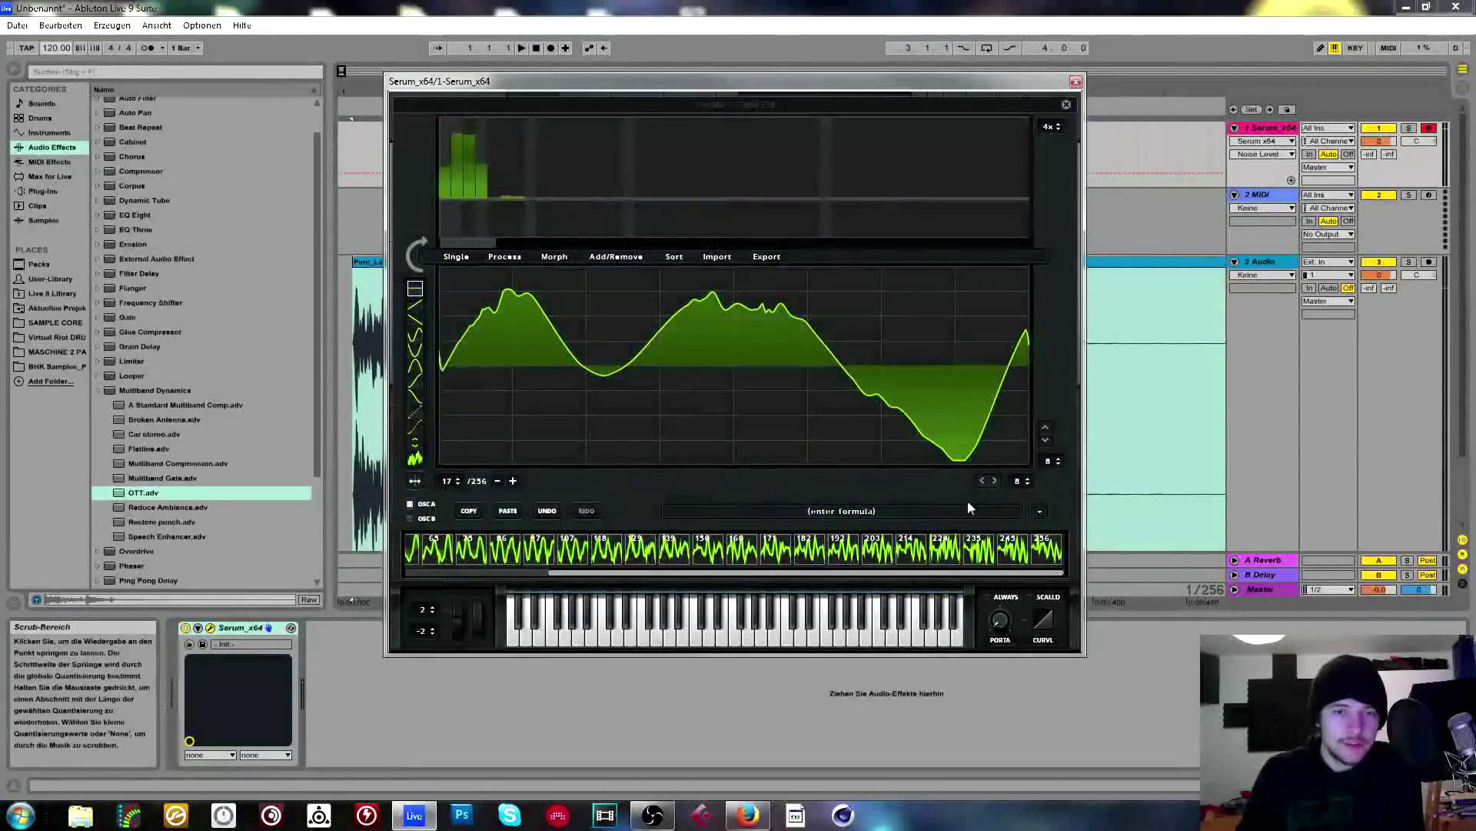
left_click(1038, 512)
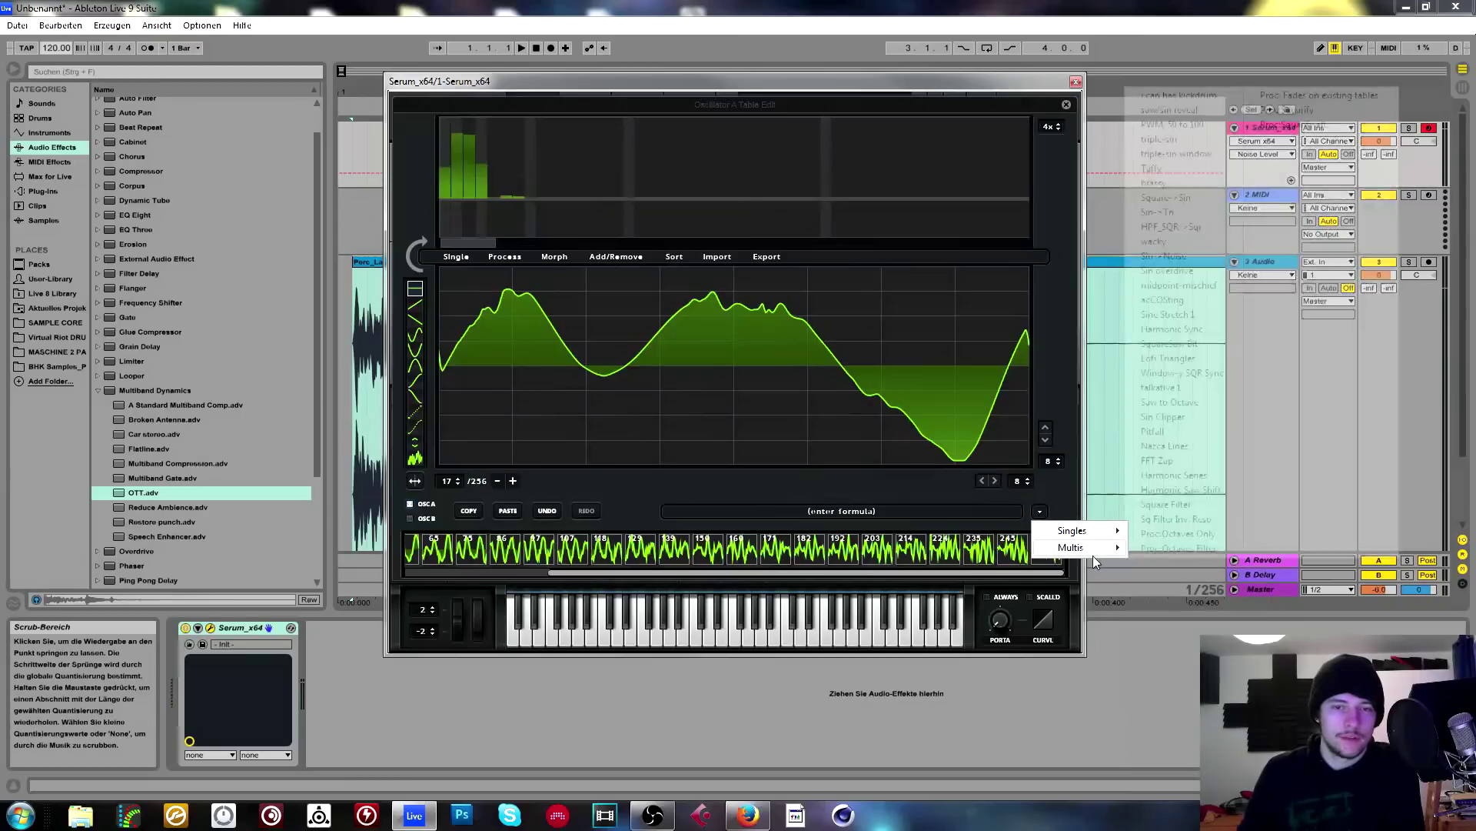
mouse_move(1084, 550)
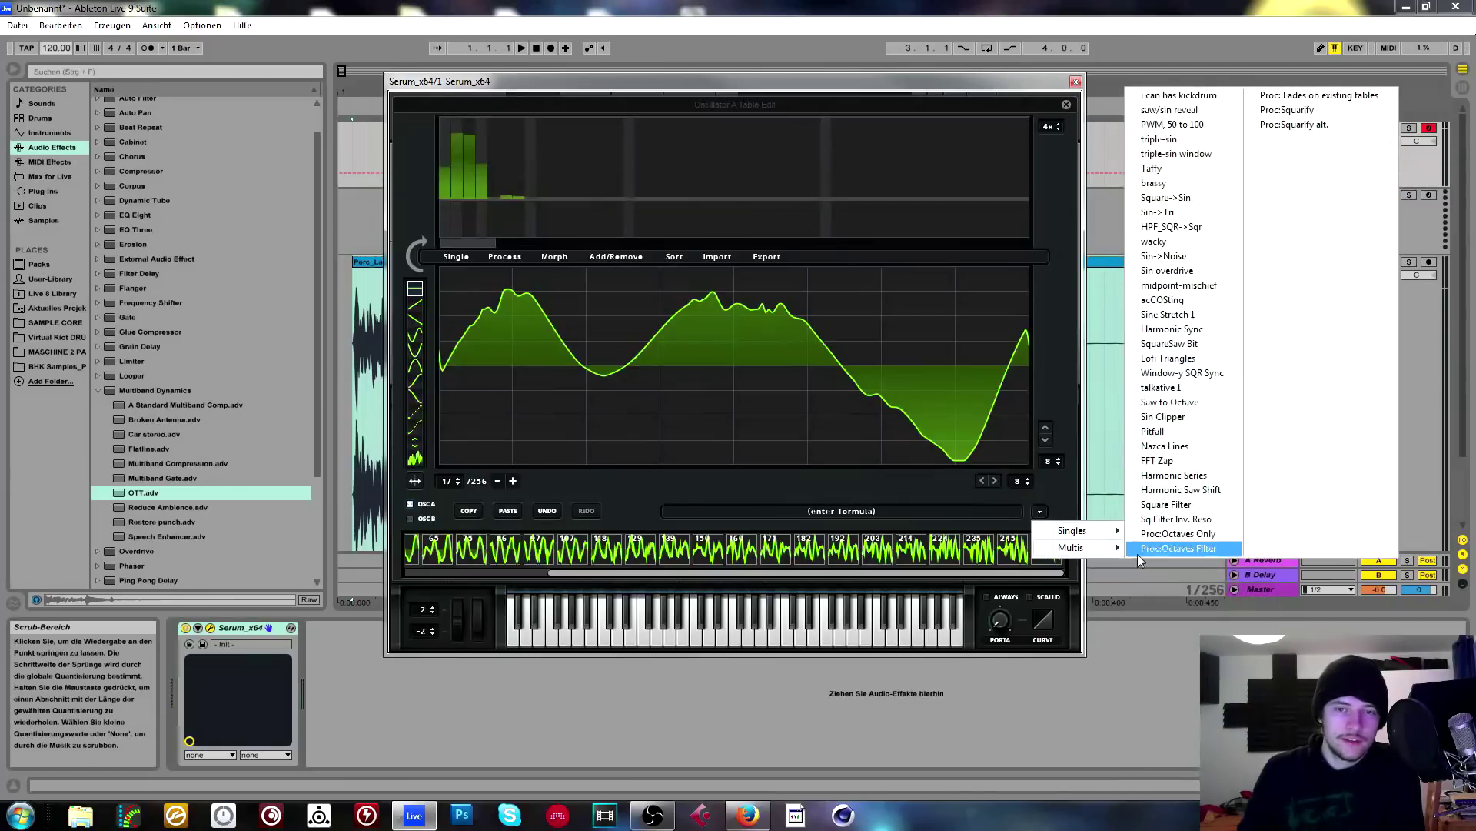
left_click(1297, 114)
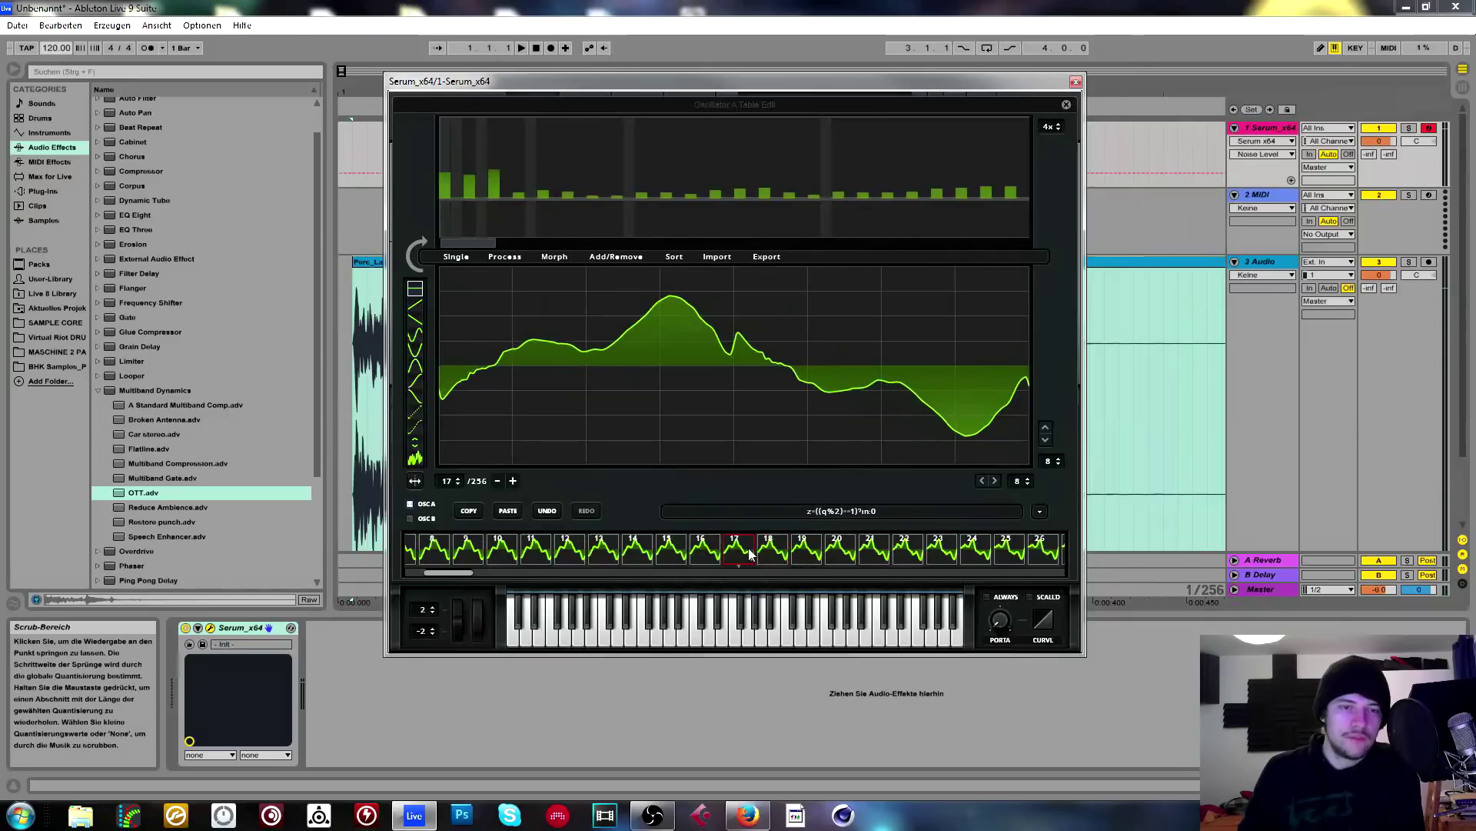
Normalize each wavetable frame with separate gain, close the editor and move oscillator A's wavetable position to frame 151.
left_click(675, 562)
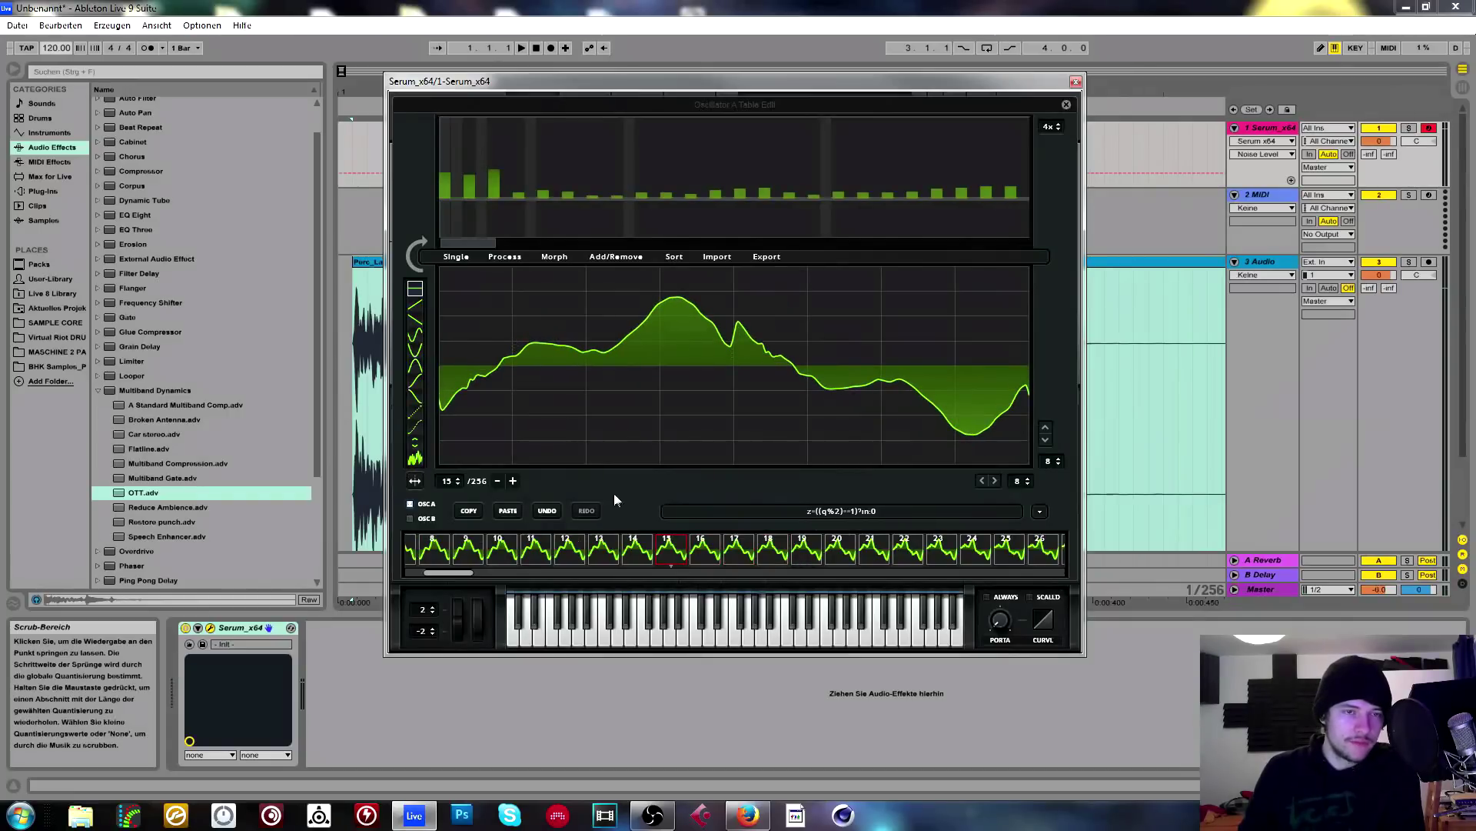
left_click_drag(624, 557, 568, 549)
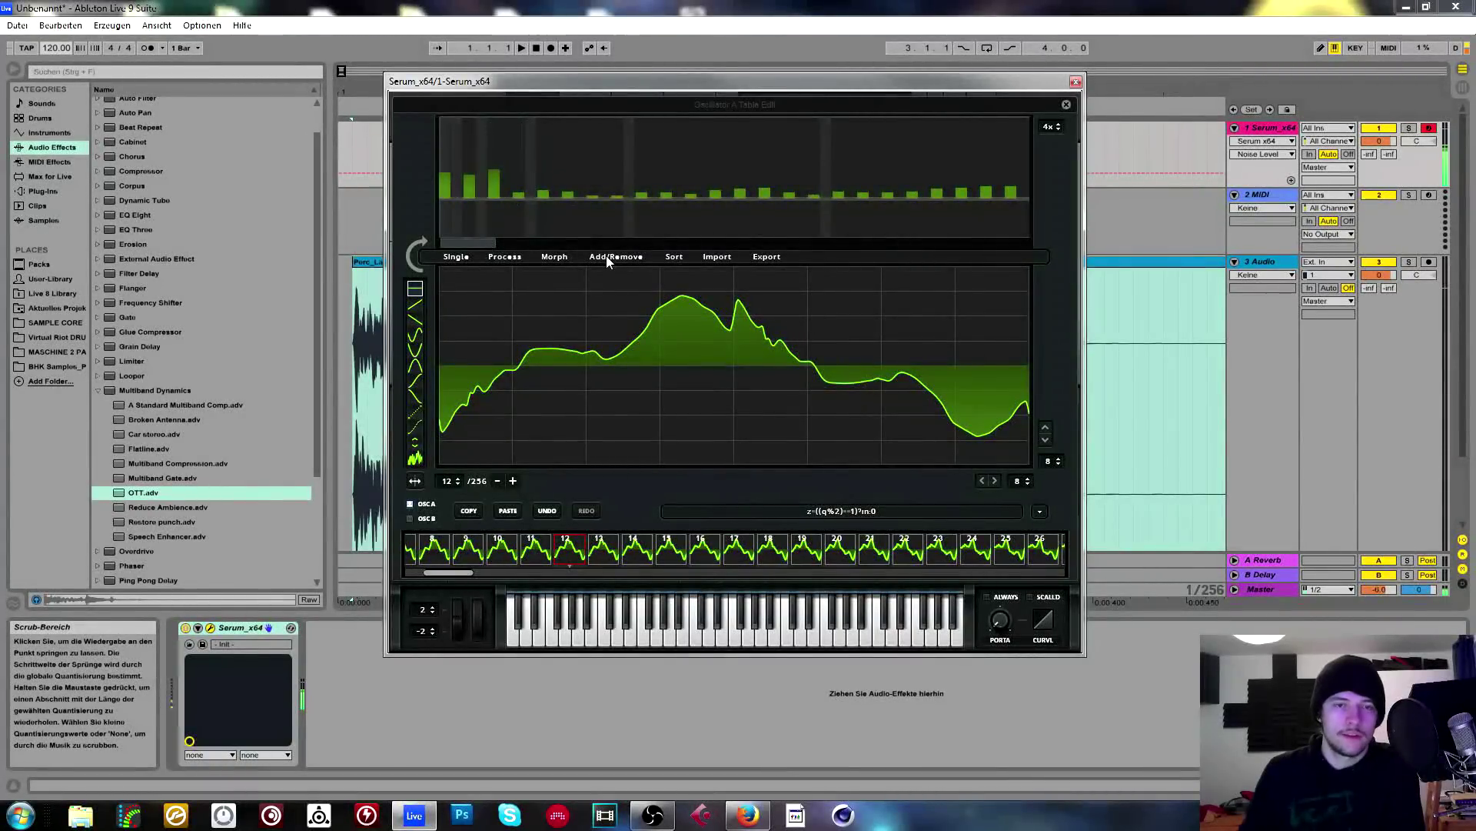
left_click(508, 258)
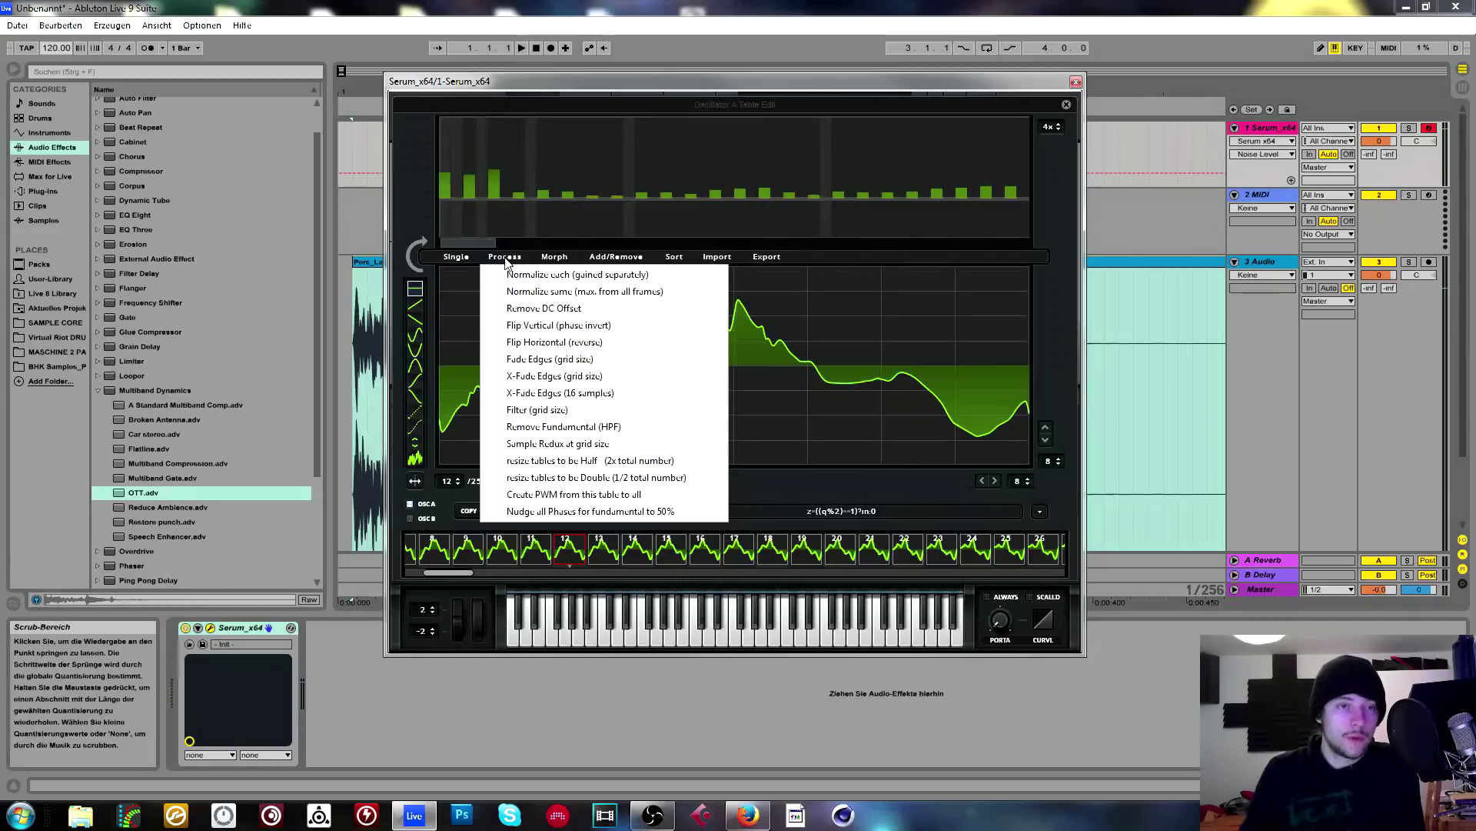
left_click(545, 275)
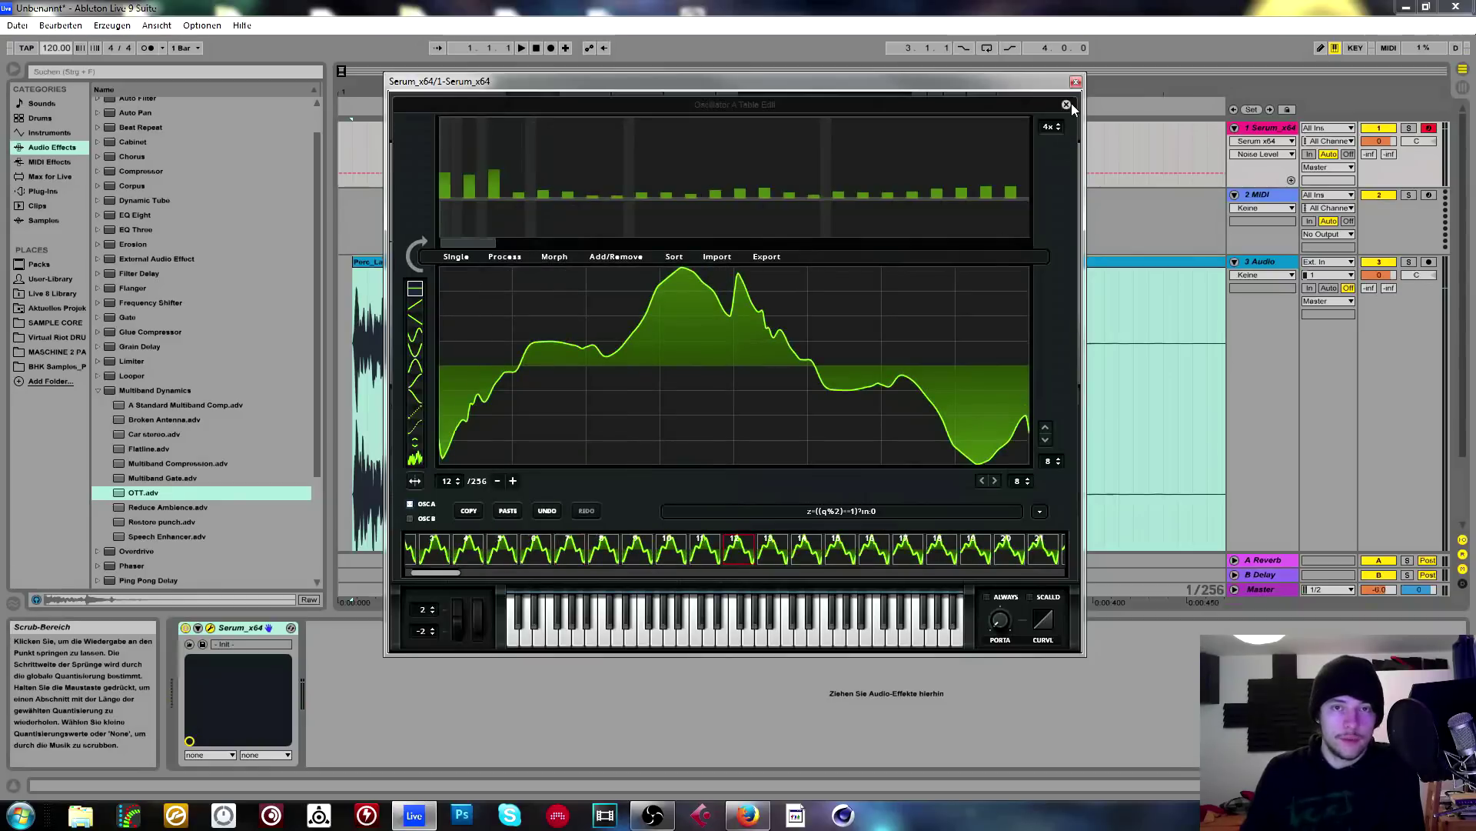
left_click(1066, 105)
mouse_move(552, 261)
left_mouse_down()
mouse_move(519, 346)
mouse_move(550, 222)
mouse_move(529, 334)
mouse_move(548, 270)
left_mouse_up()
Turn on oscillator B, lower its level and set oscillator A's warp mode to FM (from B).
left_click(727, 156)
left_click(896, 353)
left_click(614, 373)
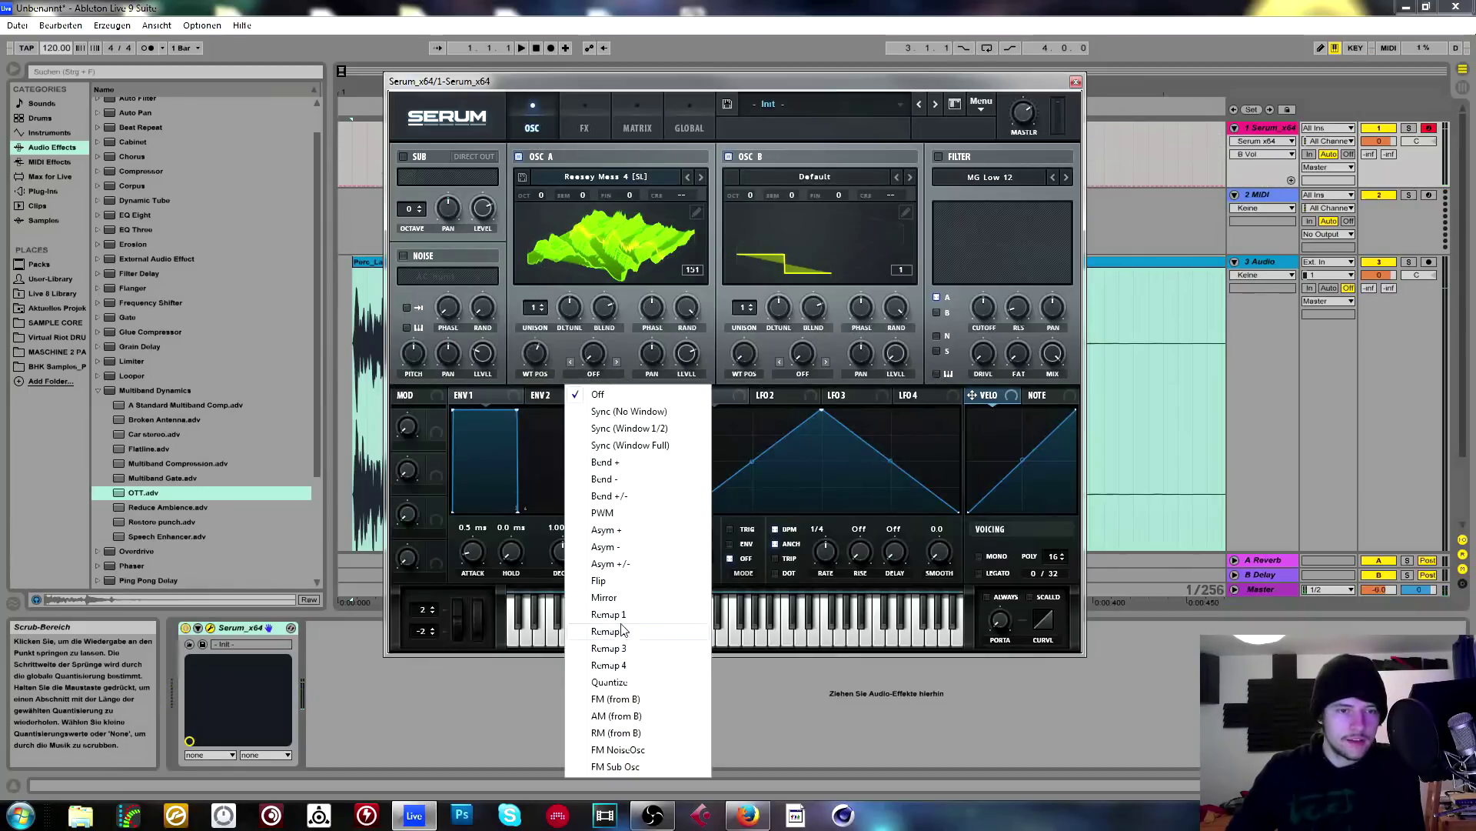
left_click(616, 698)
Raise oscillator B by three octaves and bring oscillator A's FM warp amount to about 52%.
left_click_drag(750, 196, 782, 173)
left_click(894, 351)
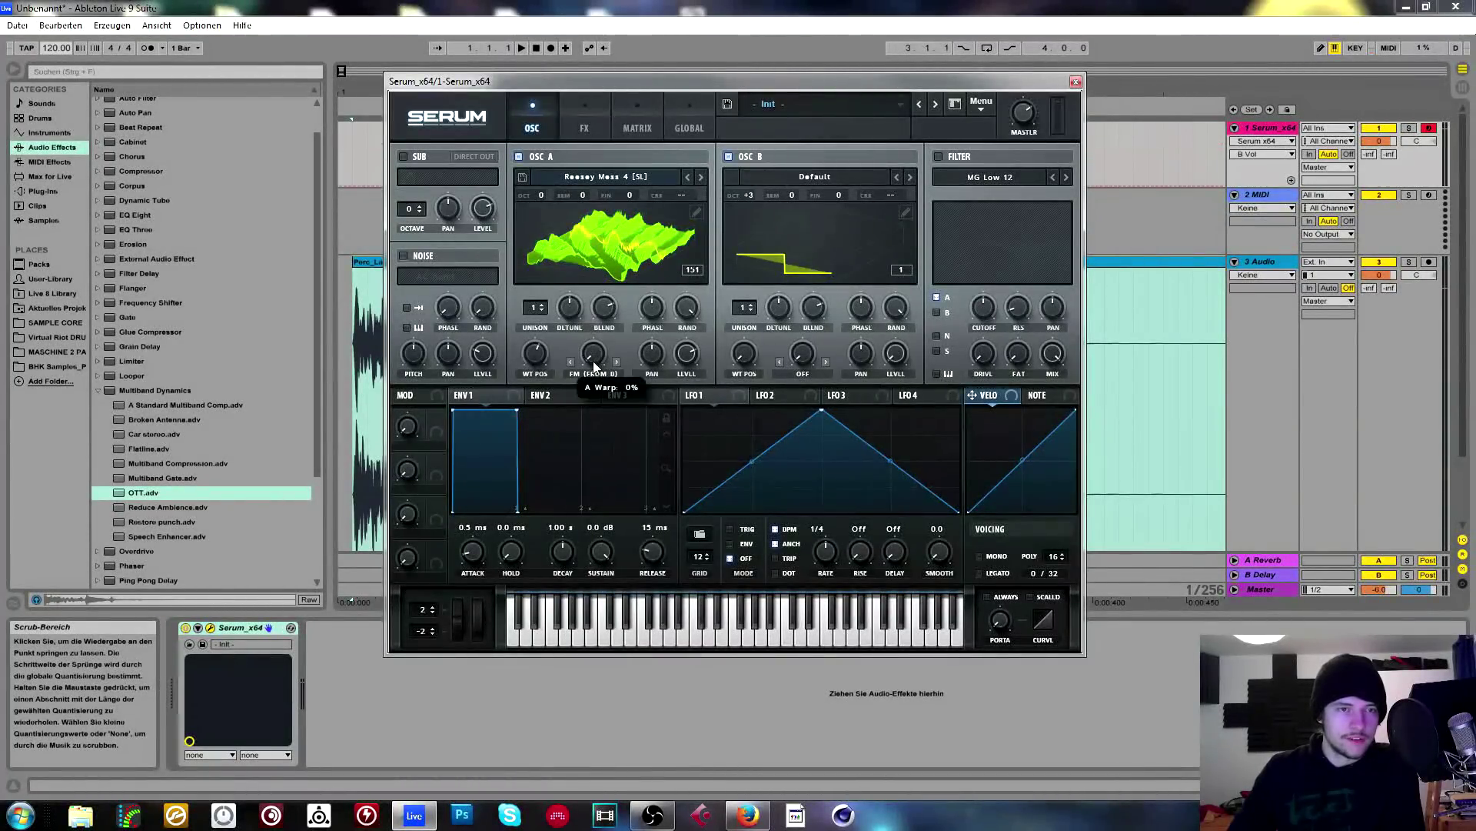
left_click_drag(591, 352, 602, 370)
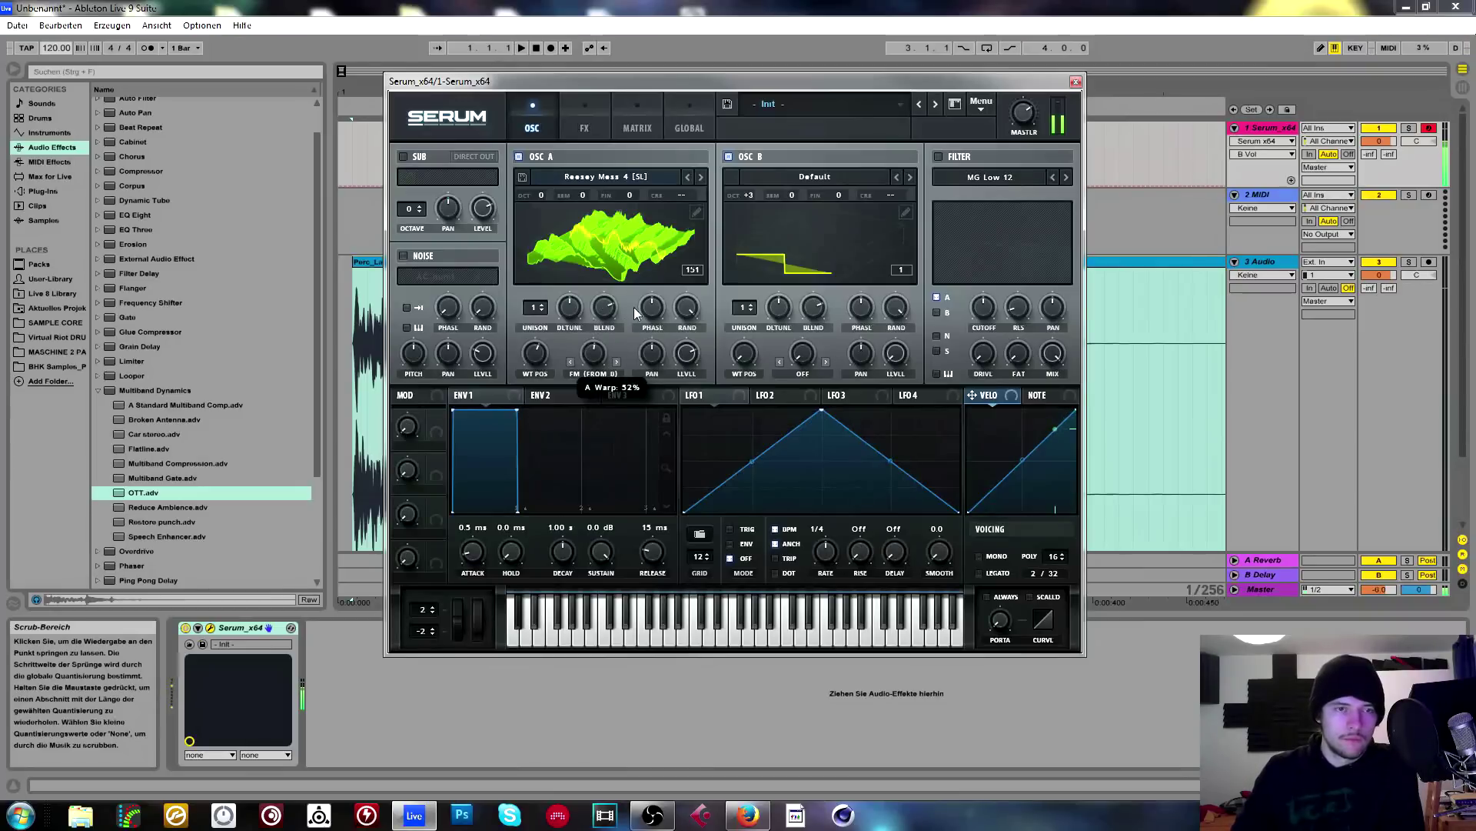
Assign LFO 1 to oscillator A's warp, wavetable position and level, and to the level of the enabled direct-out sub oscillator.
left_click_drag(595, 371, 534, 358)
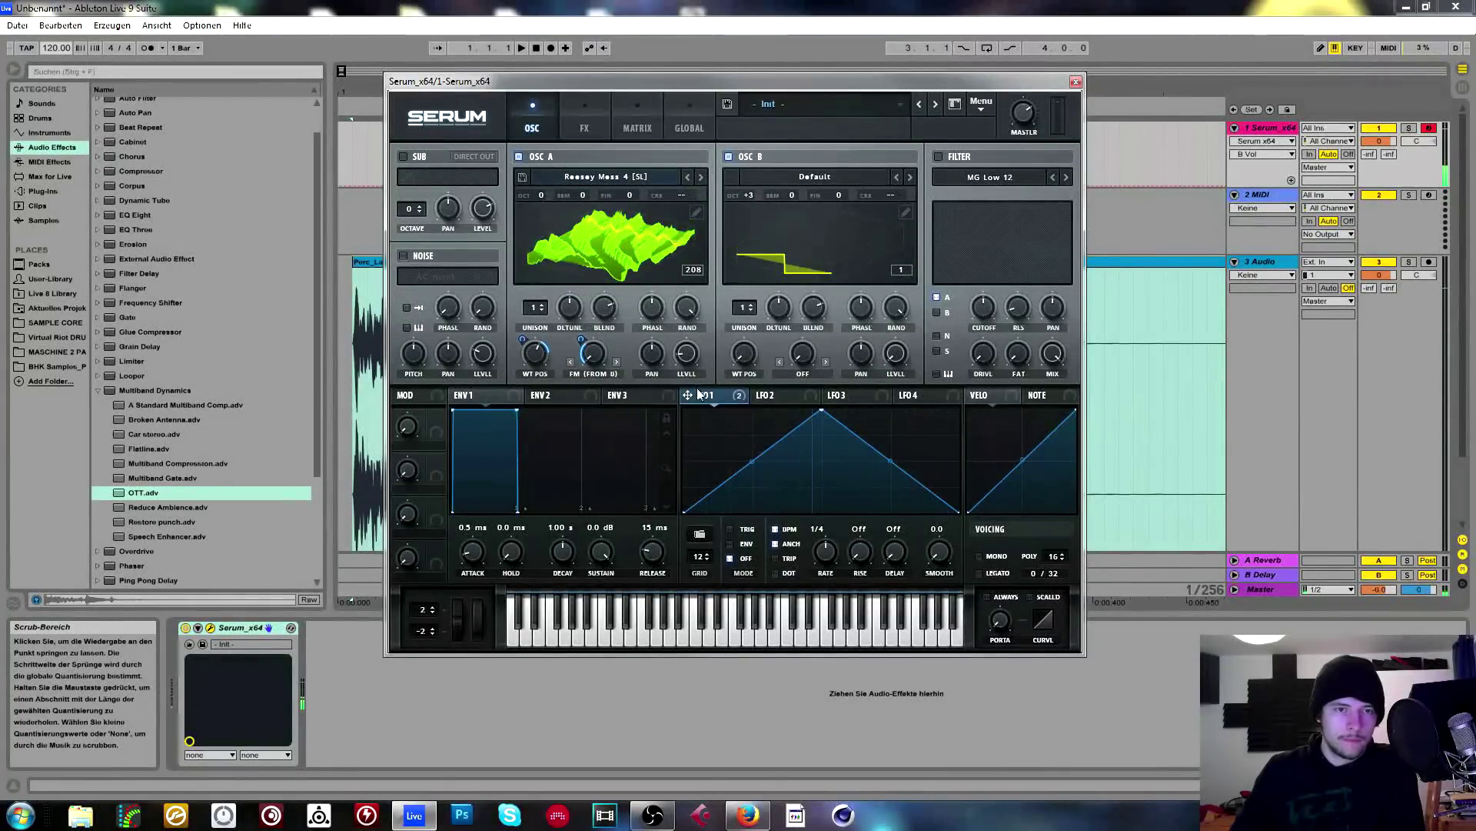
left_click_drag(693, 360, 692, 358)
left_click(421, 158)
left_click_drag(491, 236, 485, 216)
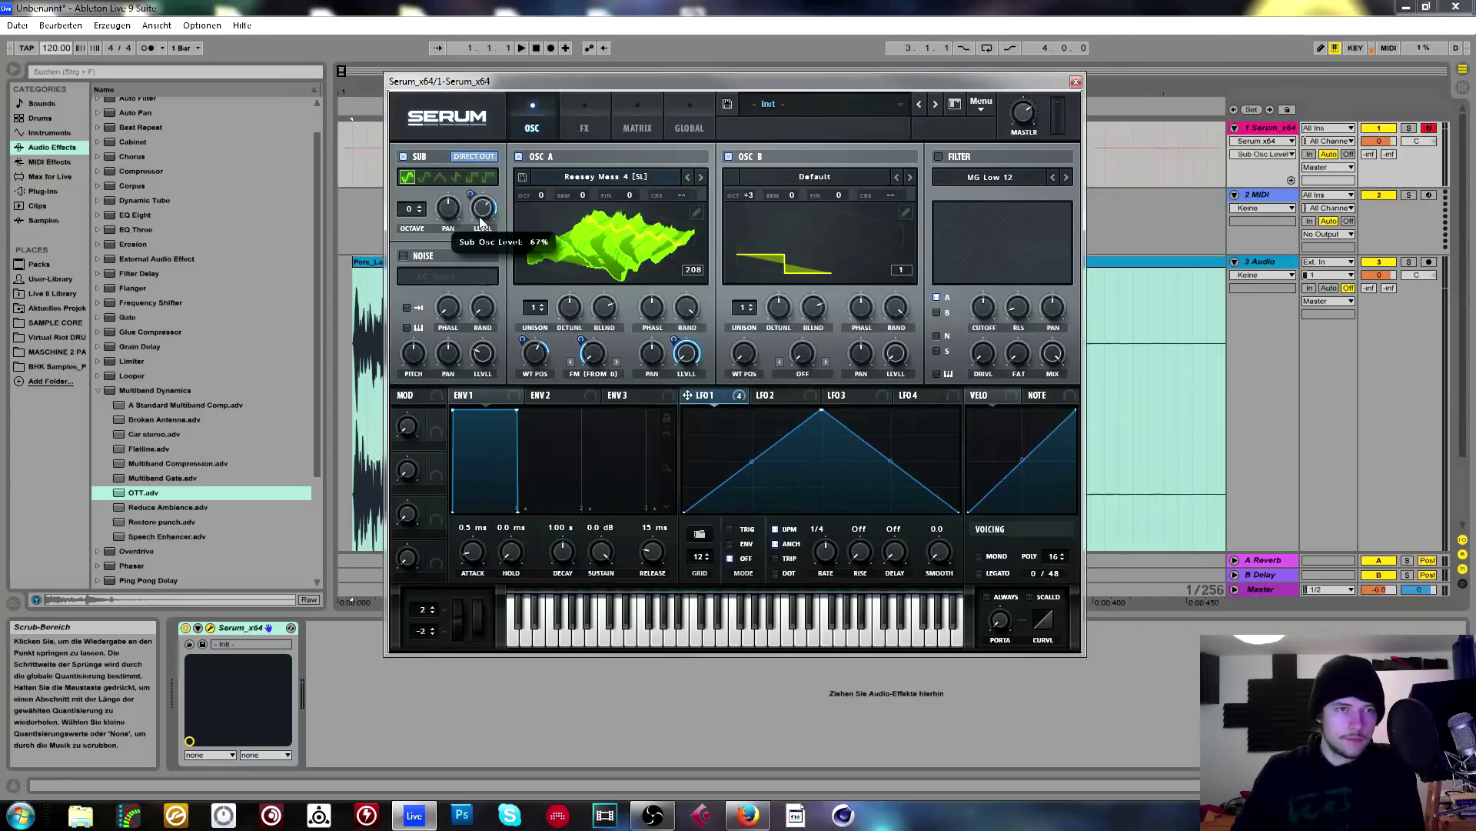
Assign LFO 1 to the filter cutoff and turn the filter on with the HP 12 type.
left_click_drag(700, 394, 984, 307)
left_click(939, 156)
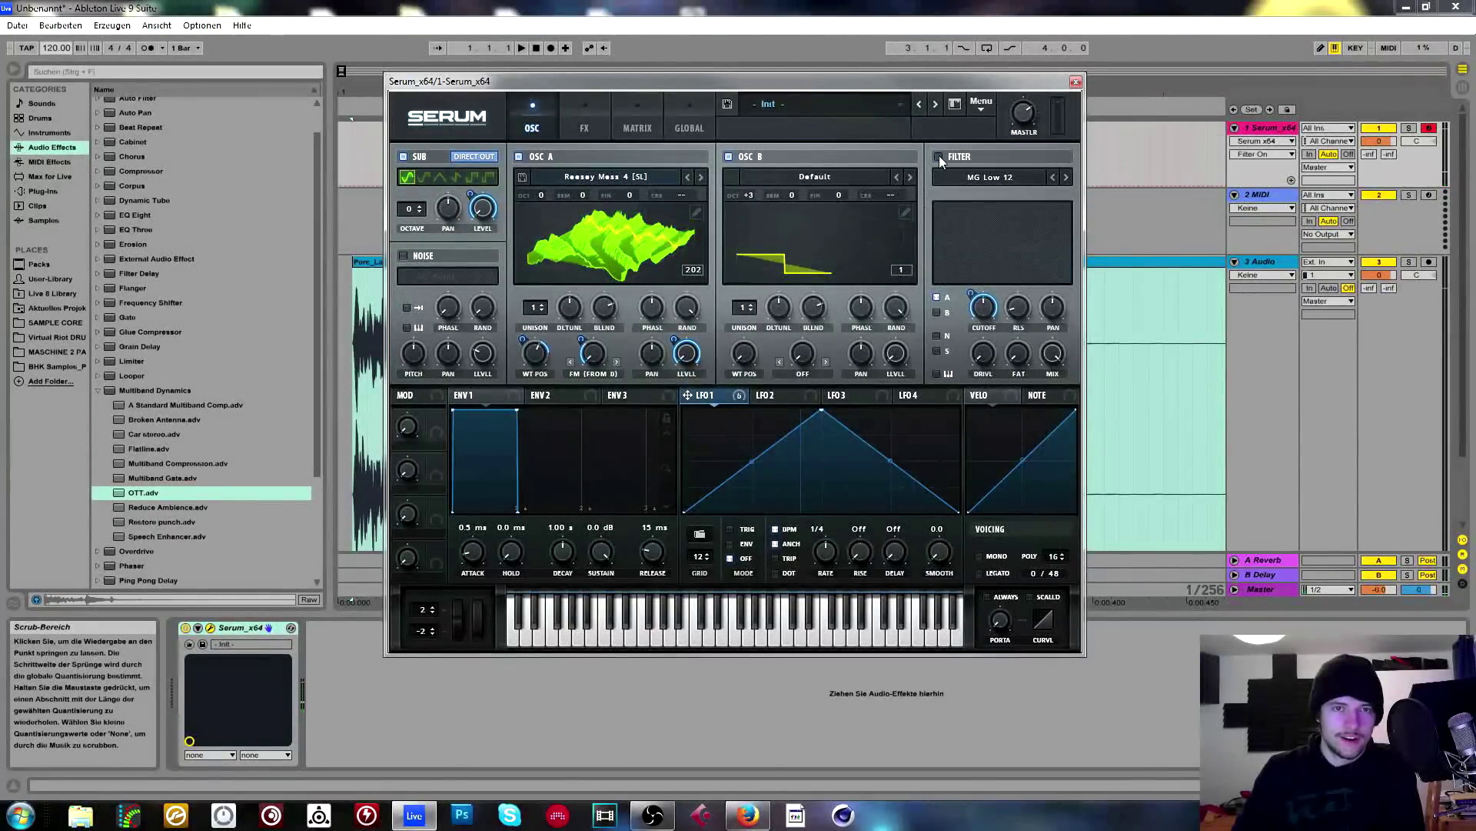
left_click(988, 177)
mouse_move(992, 195)
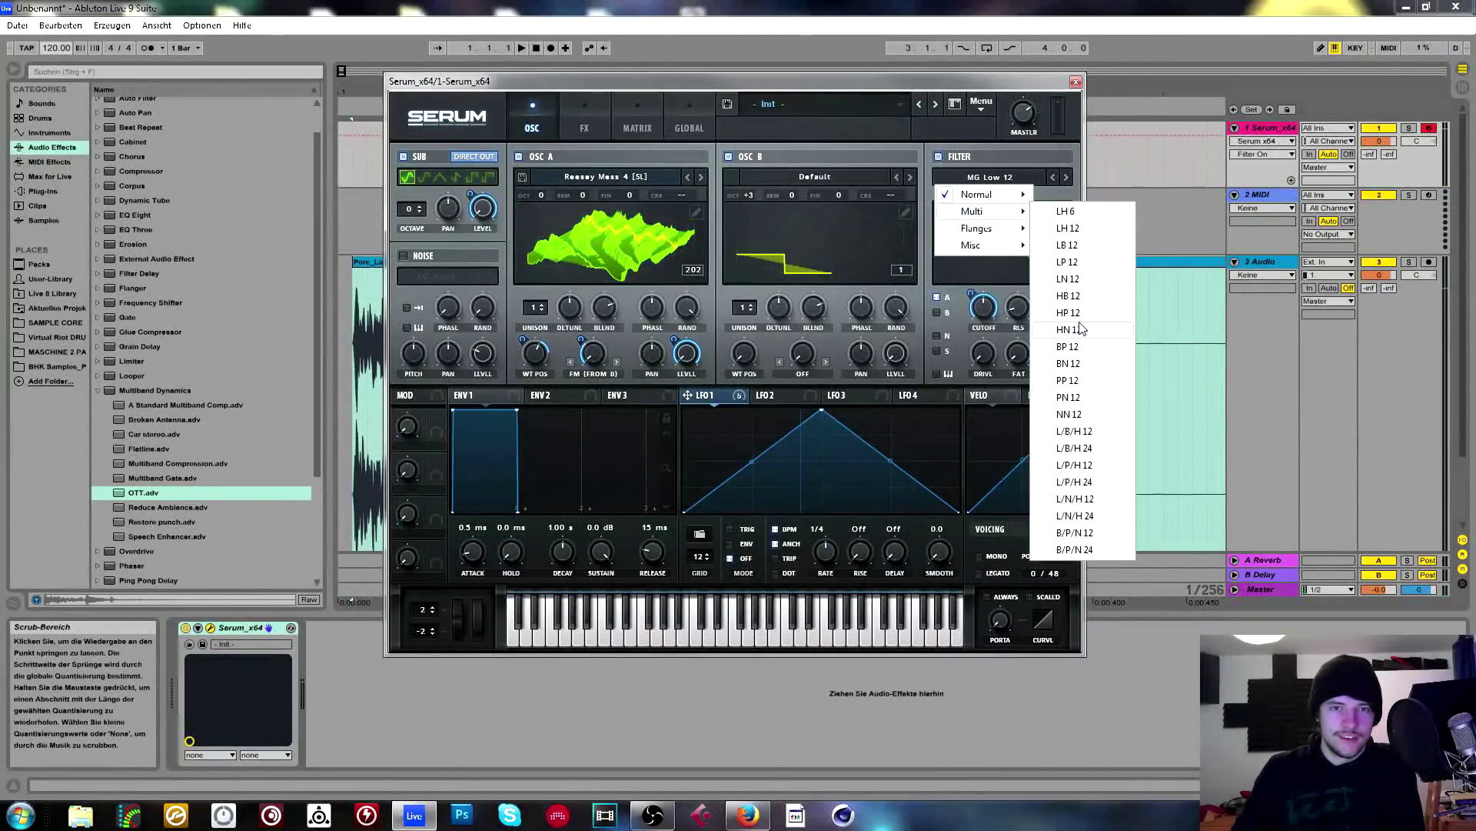
left_click(1069, 312)
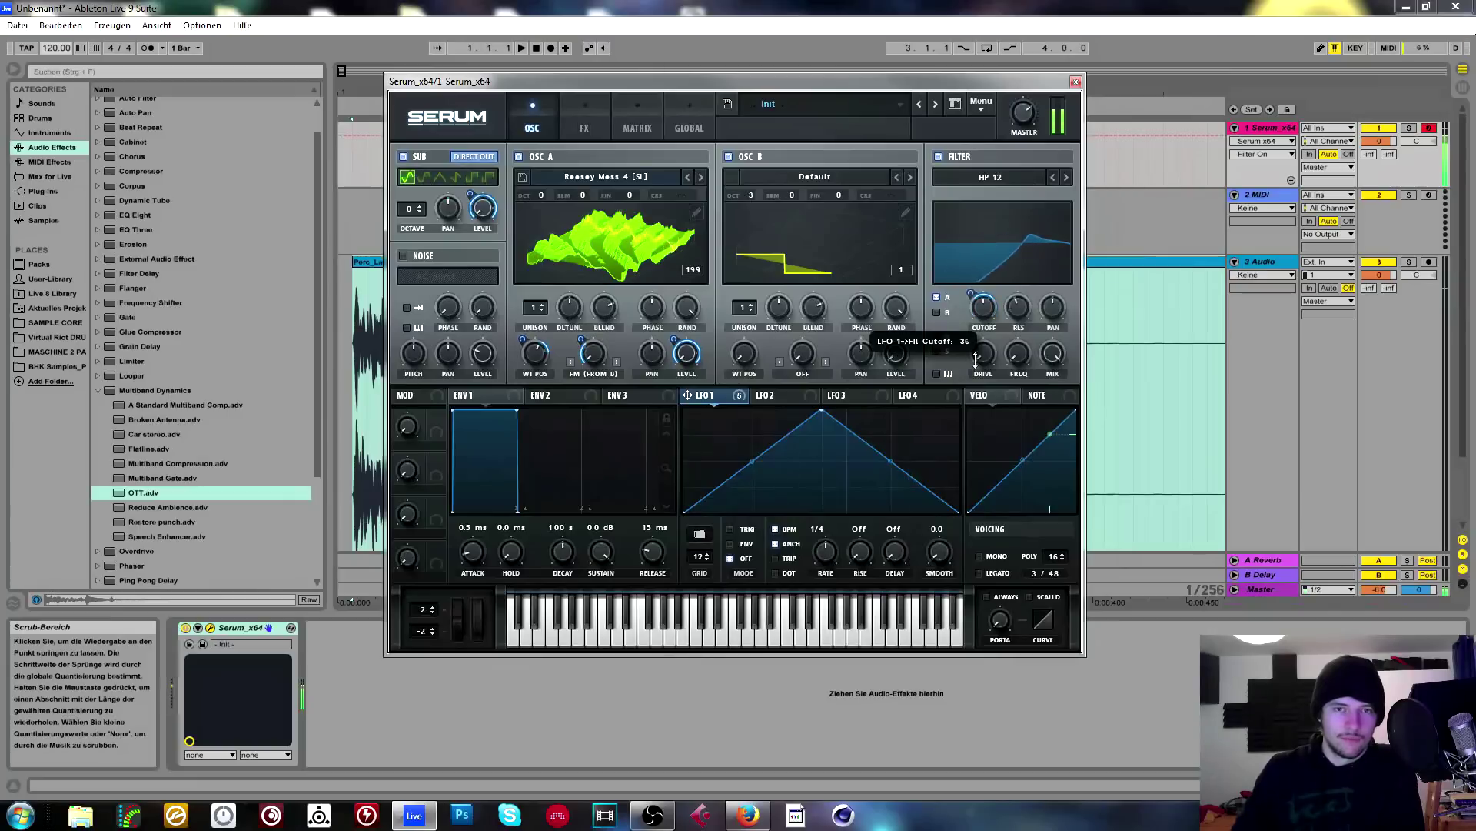
Curve LFO 1's rising segment outward and its falling segment inward, and adjust the LFO rate.
left_click_drag(751, 462, 755, 432)
left_click_drag(849, 444, 846, 500)
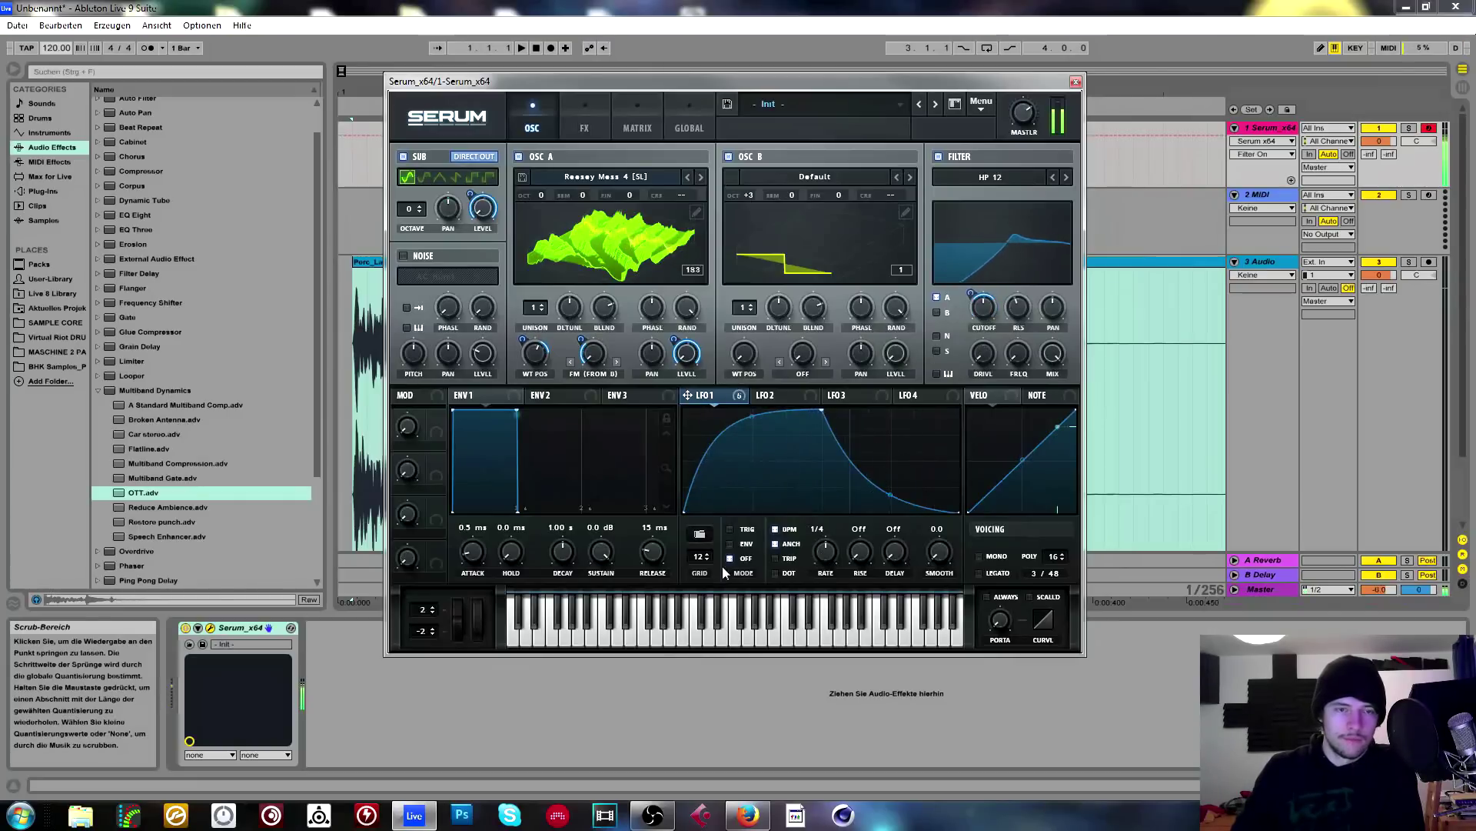
left_click_drag(838, 551, 835, 549)
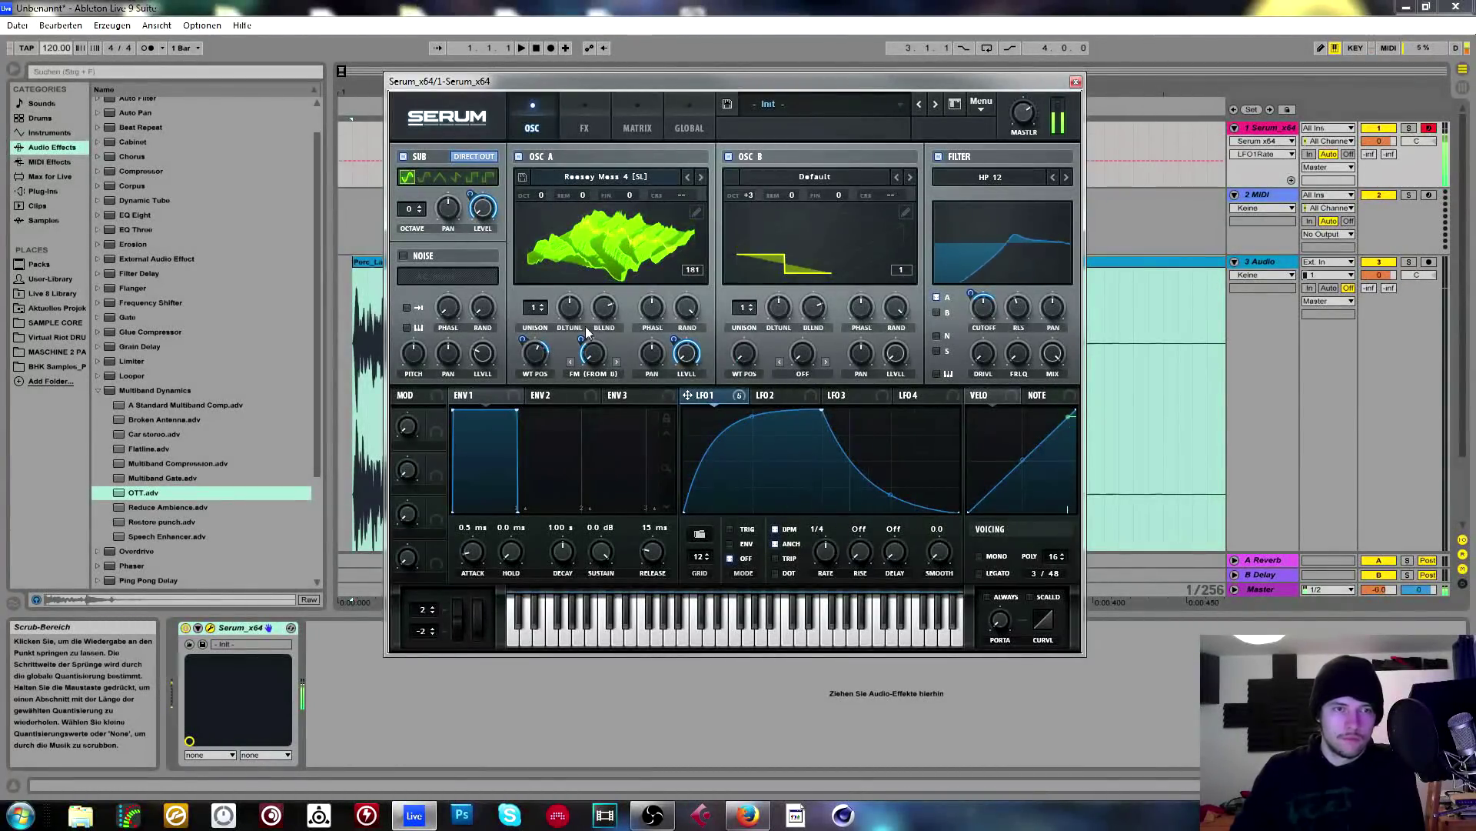
Enable Hyper/Dimension, Tube distortion and a multiband compressor, raise the compressor gain and set the Hyper mix to about 32%.
left_click(600, 107)
left_click(864, 313)
left_click_drag(813, 292, 823, 248)
left_click_drag(822, 167, 828, 182)
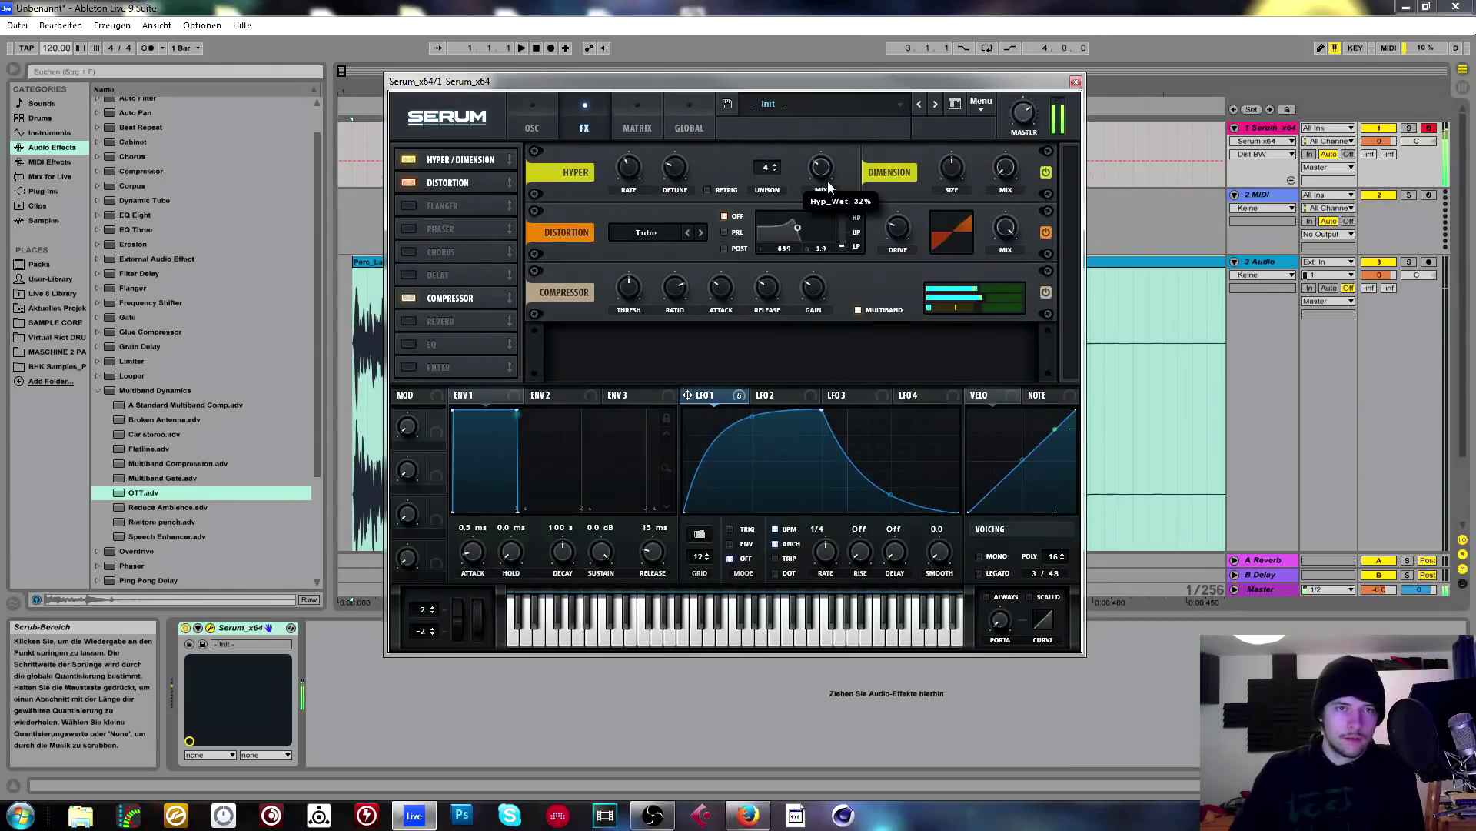
left_click(816, 278)
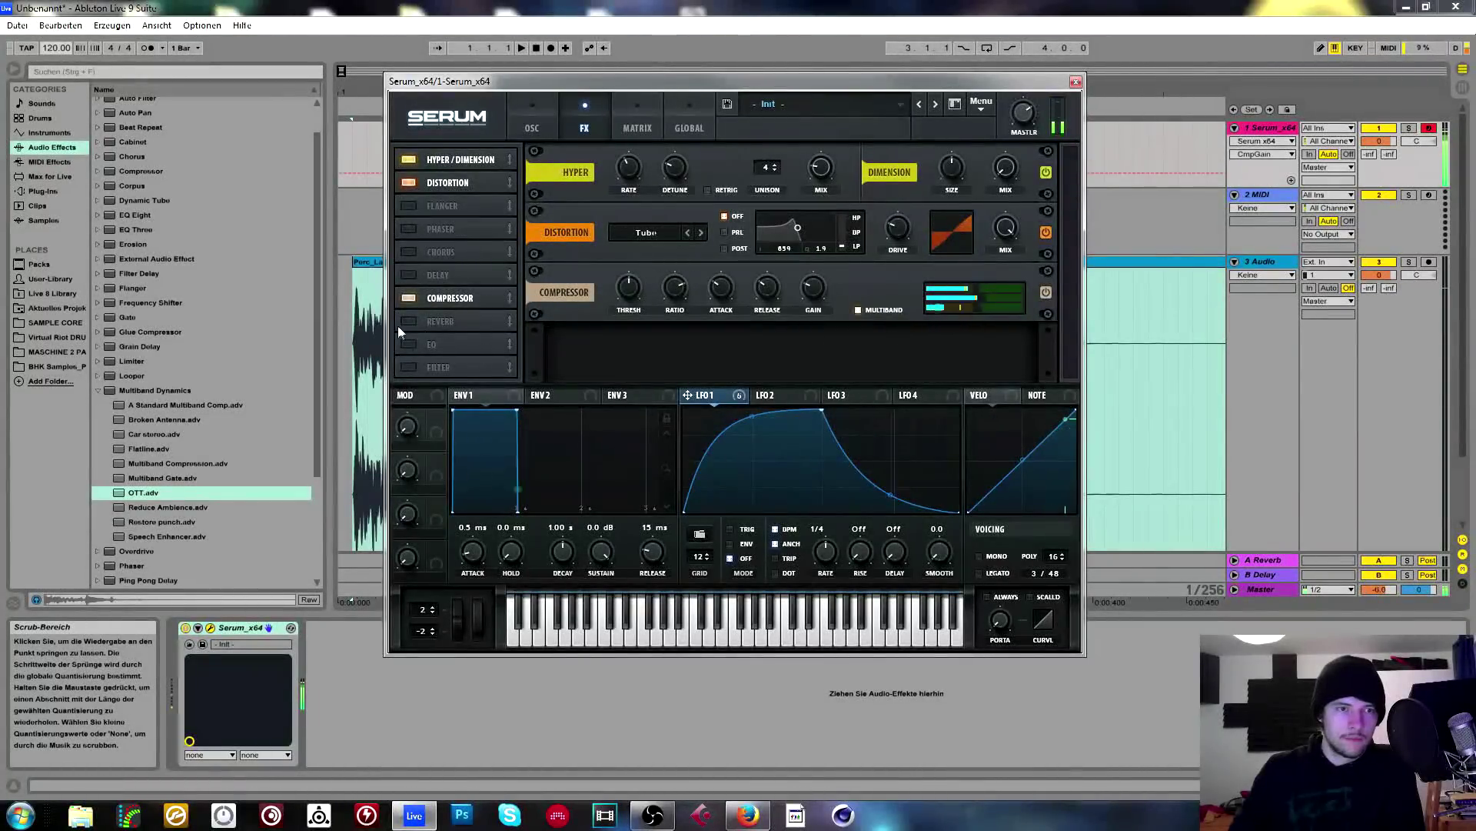
Try oscillator B tuned to octave +4 and +12 semitones.
left_click(537, 121)
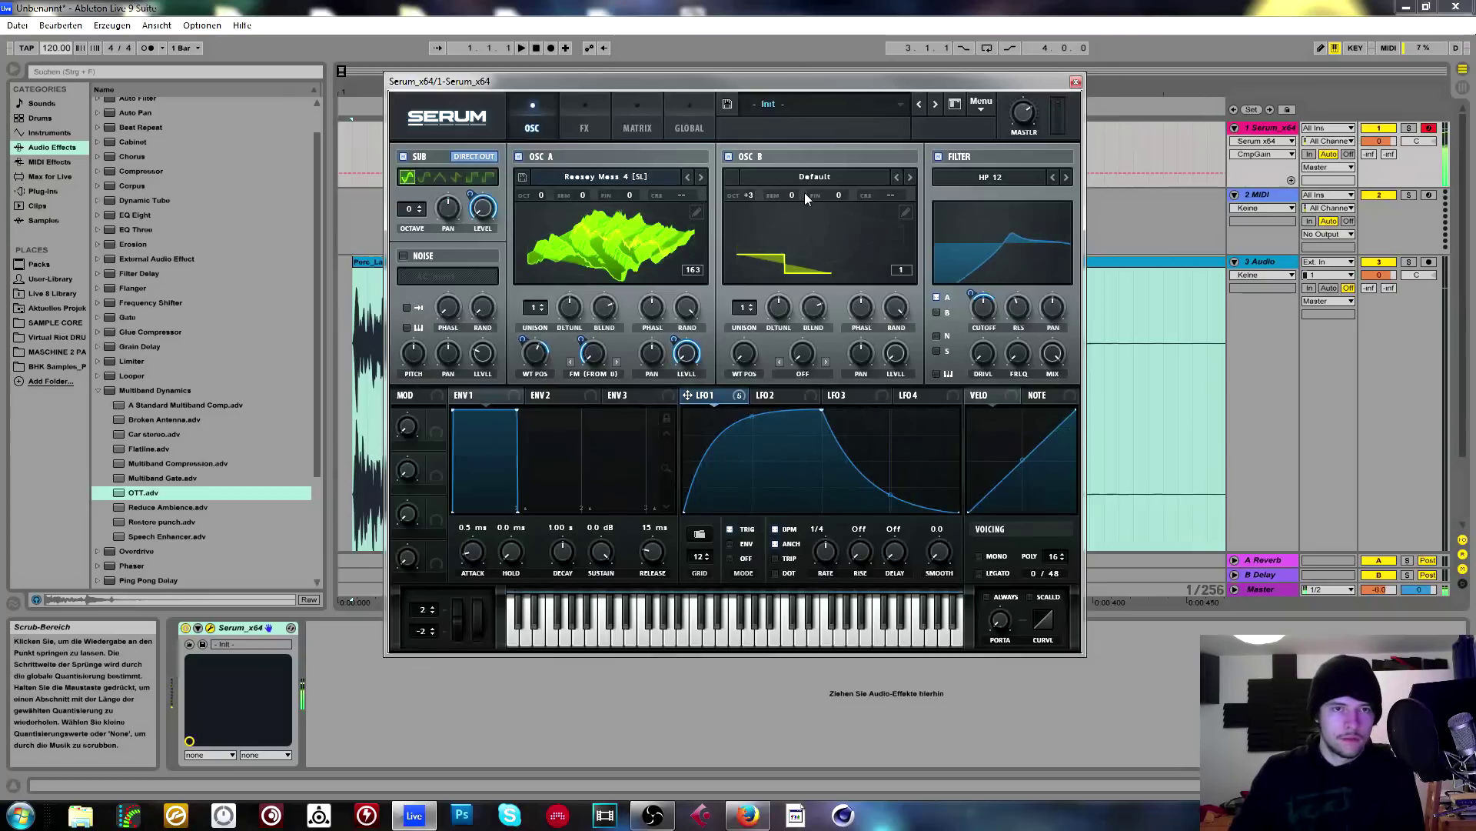
left_click_drag(804, 193, 809, 133)
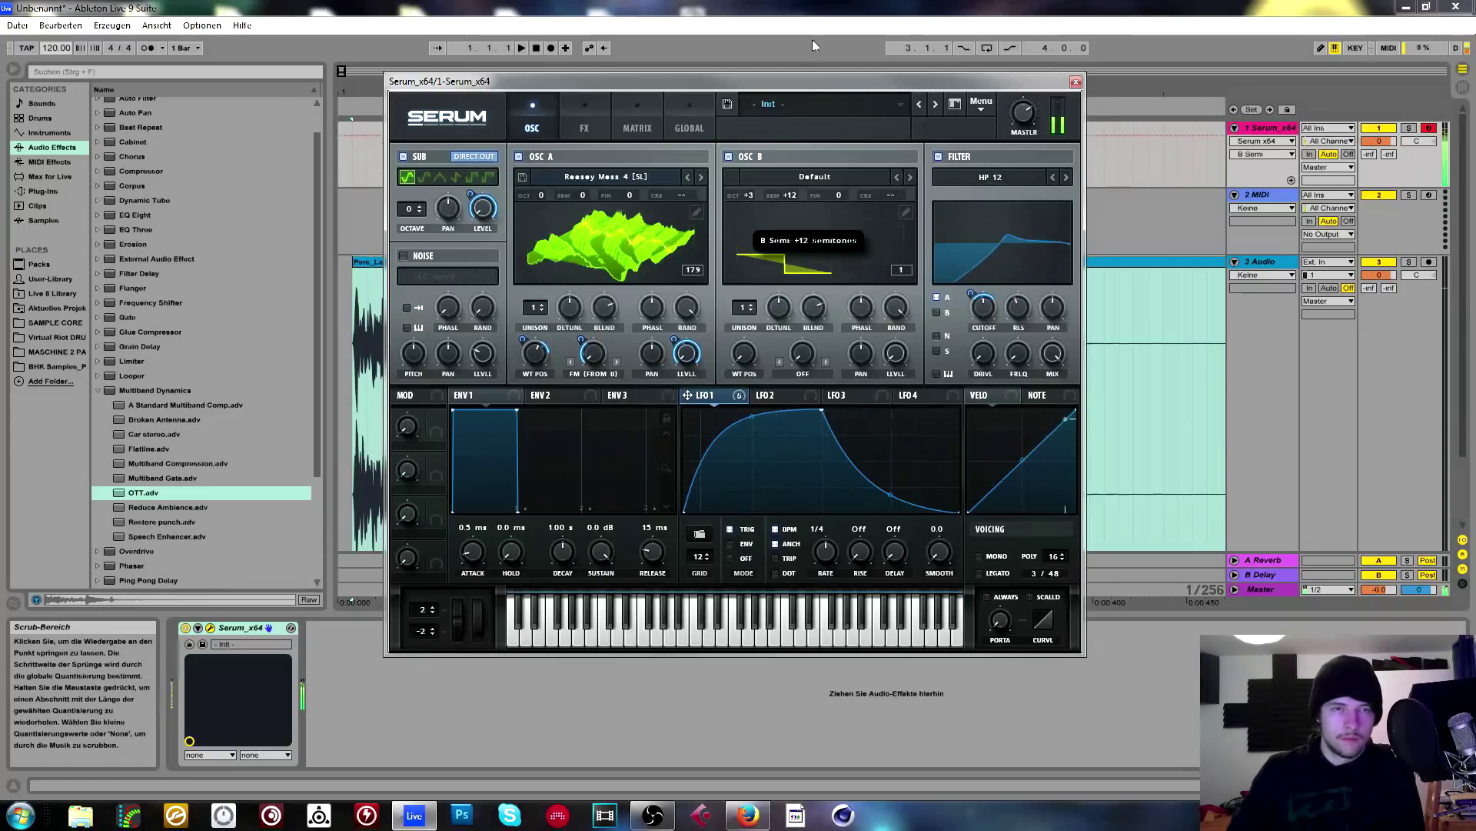
left_click_drag(743, 193, 754, 138)
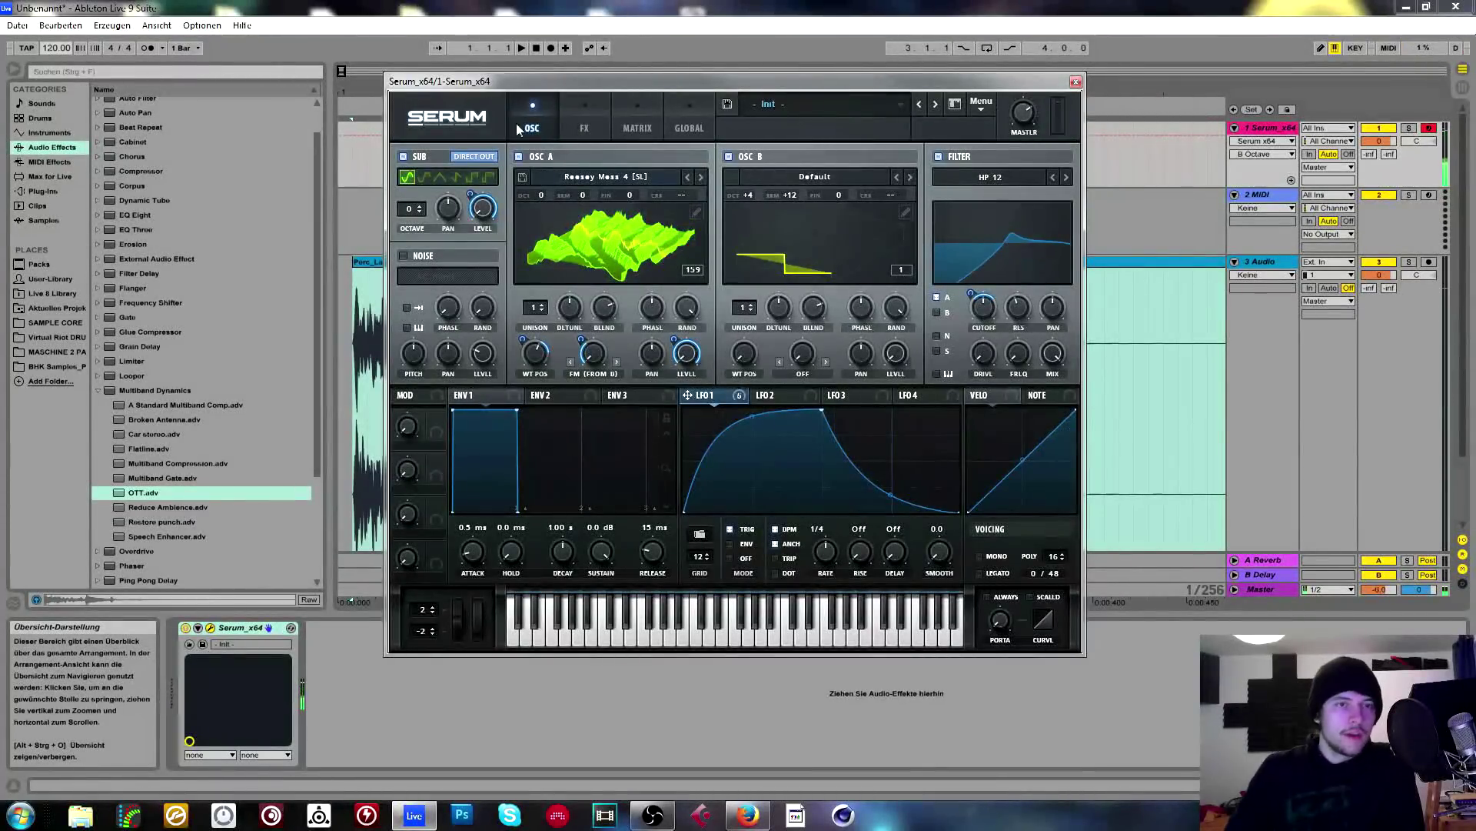
Bring up LFO 2 and tune oscillator B to octave +3 and +7 semitones.
left_click(636, 125)
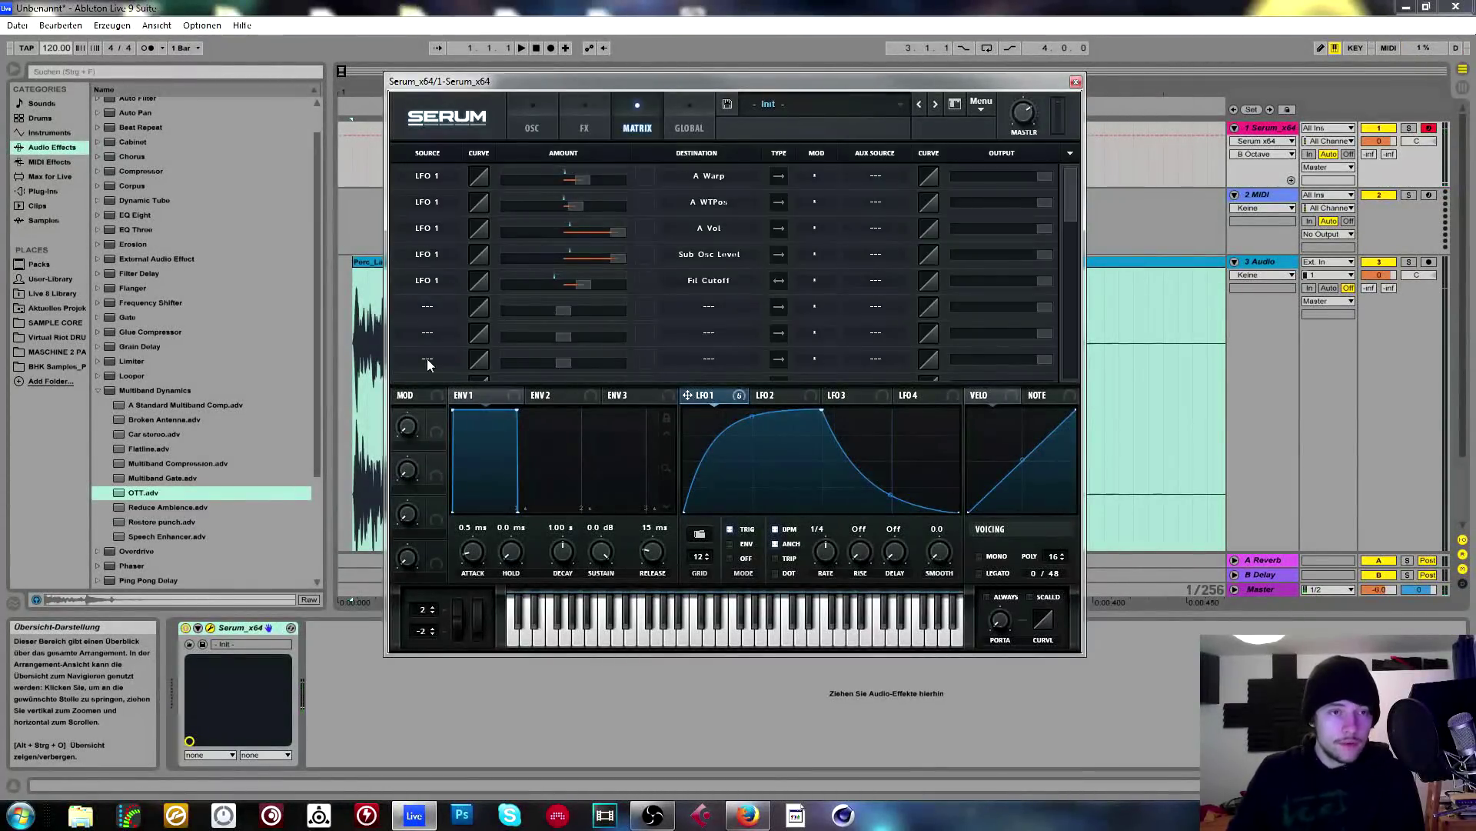
left_click(530, 134)
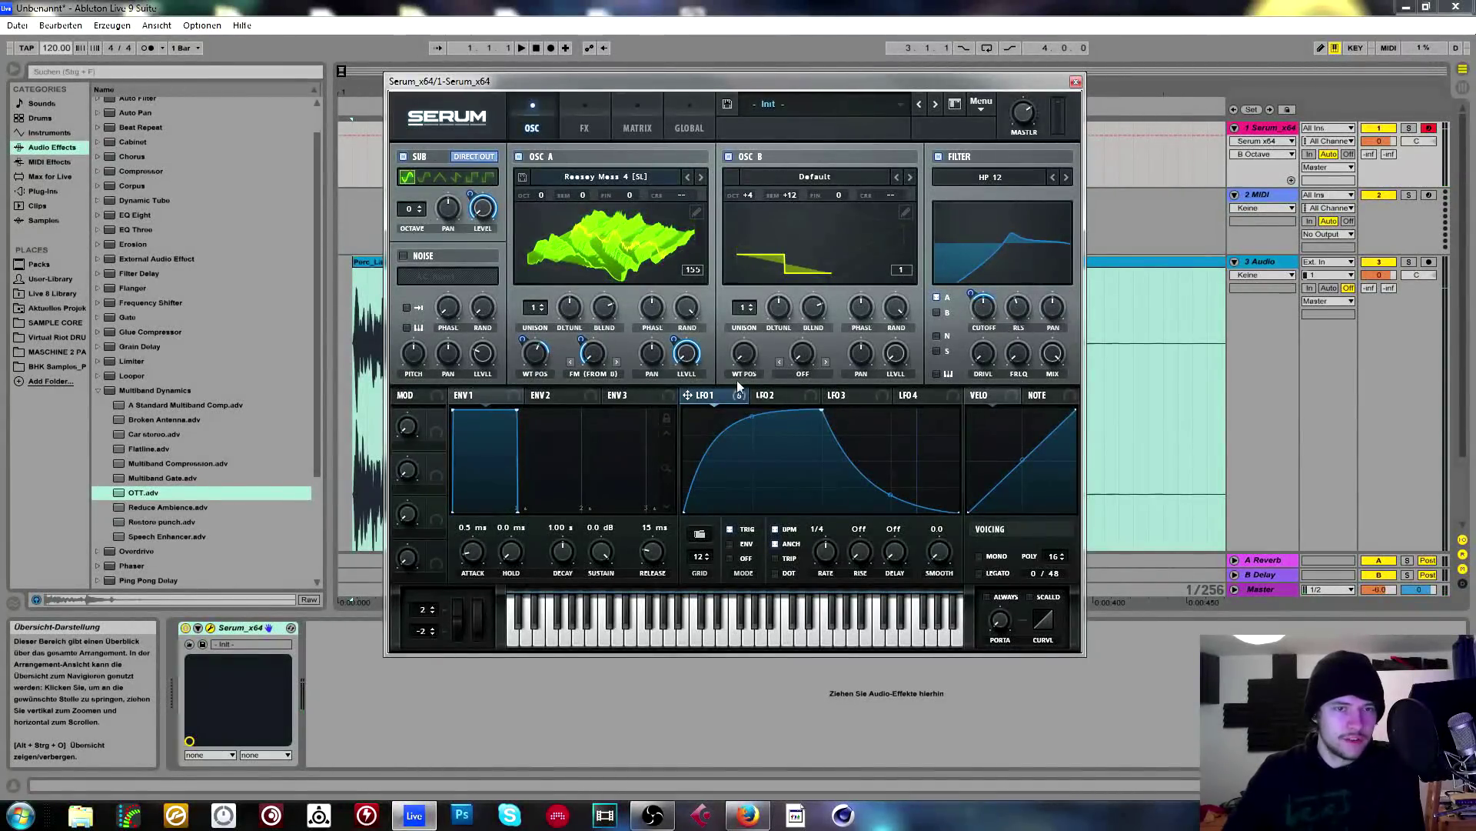
left_click(767, 395)
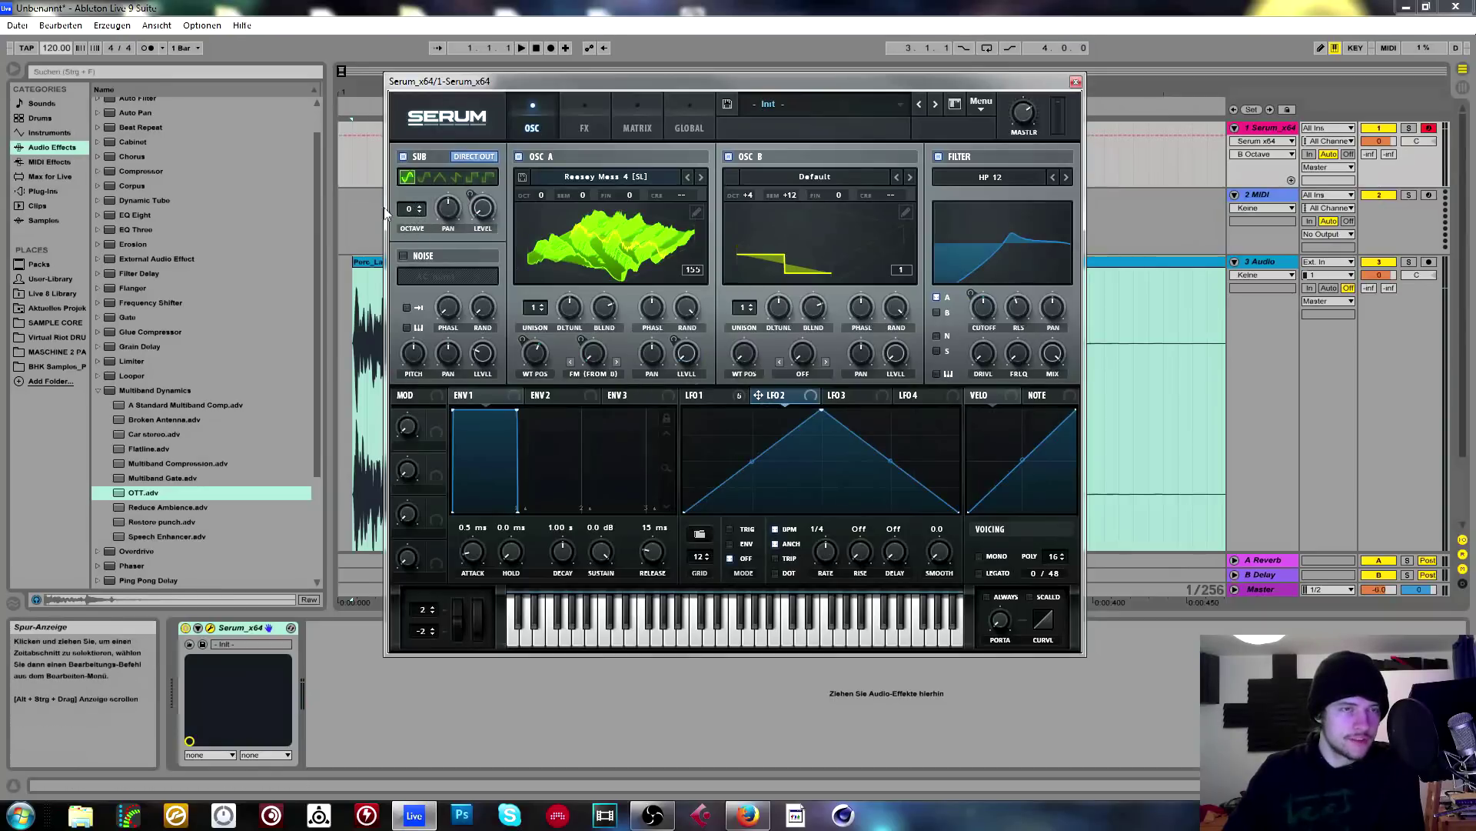
left_click_drag(413, 210, 423, 219)
left_click_drag(757, 193, 790, 212)
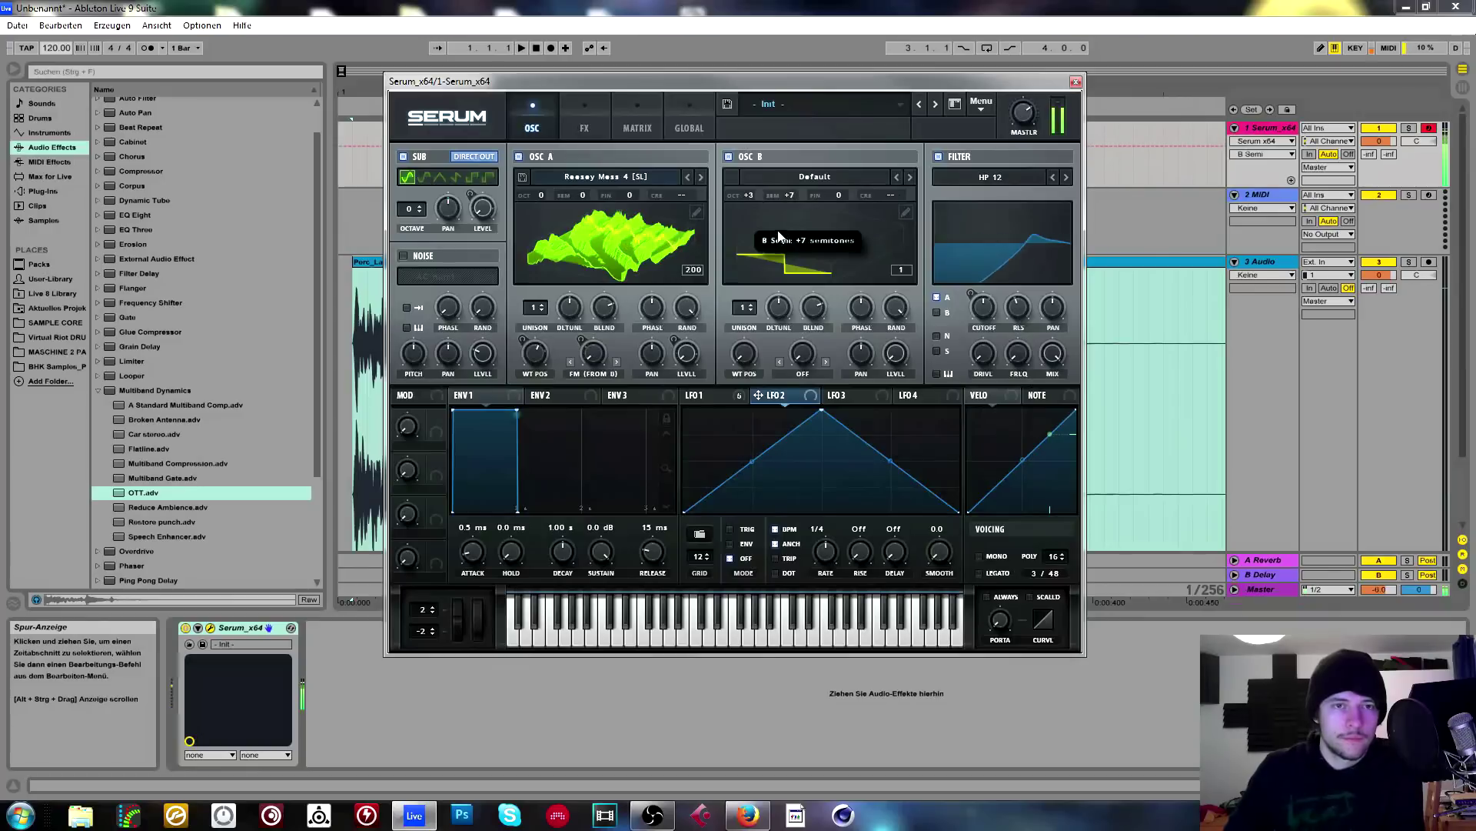
Add a modulation matrix entry routing LFO 2 to the global Mast.Tun destination with a very small amount.
left_click(638, 126)
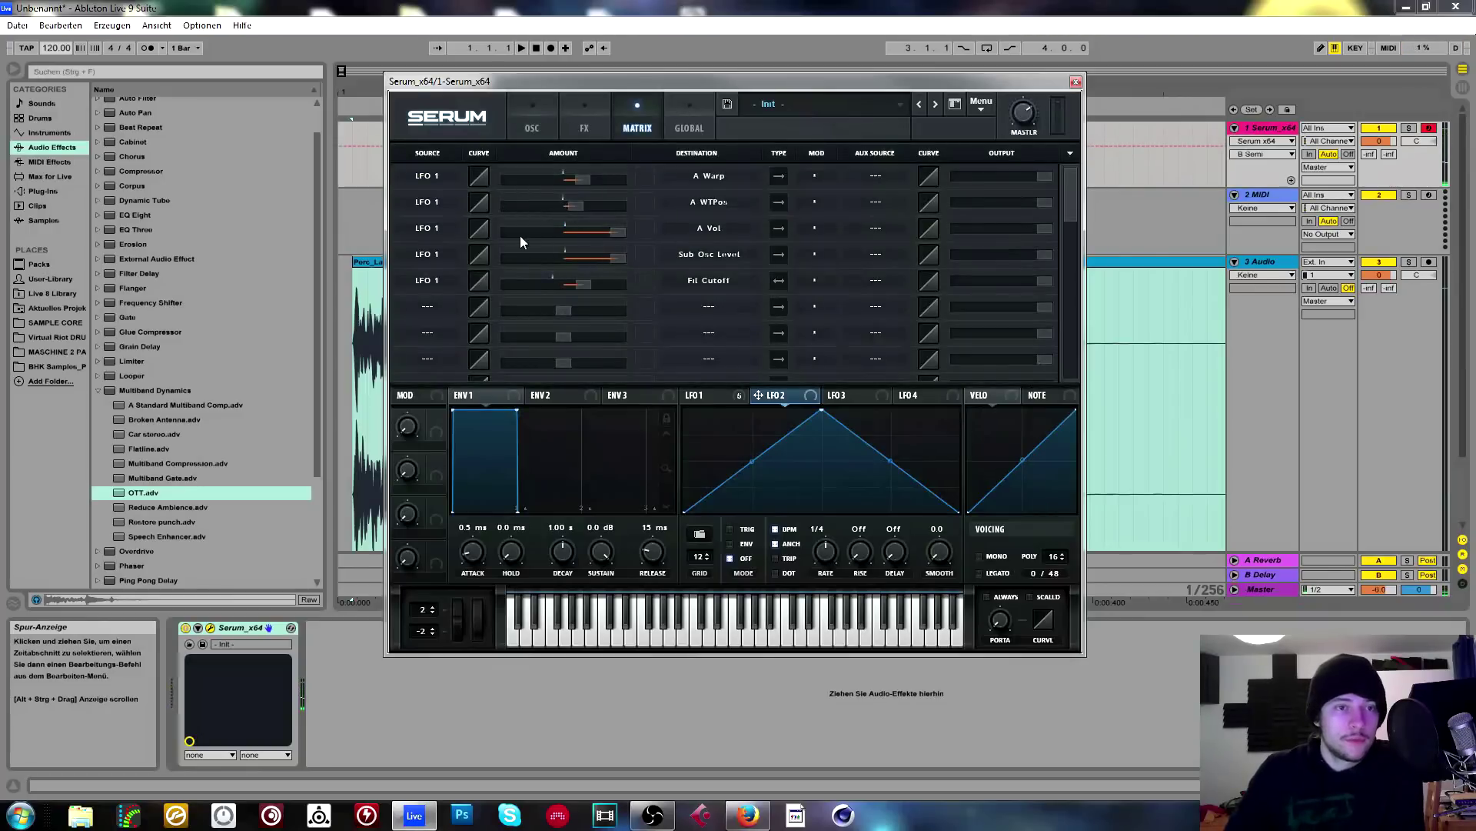
left_click(427, 306)
left_click(458, 434)
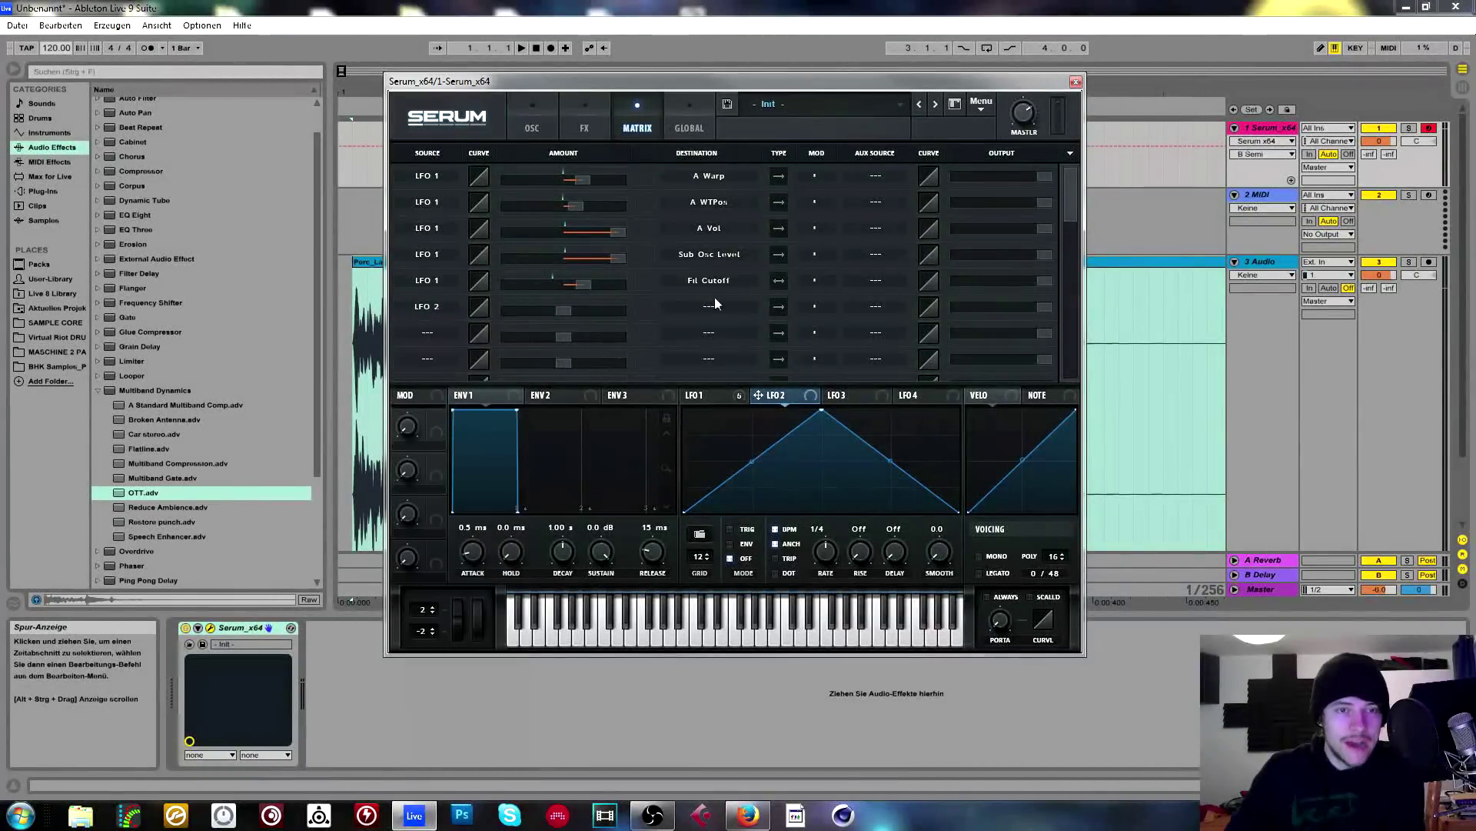
left_click(696, 308)
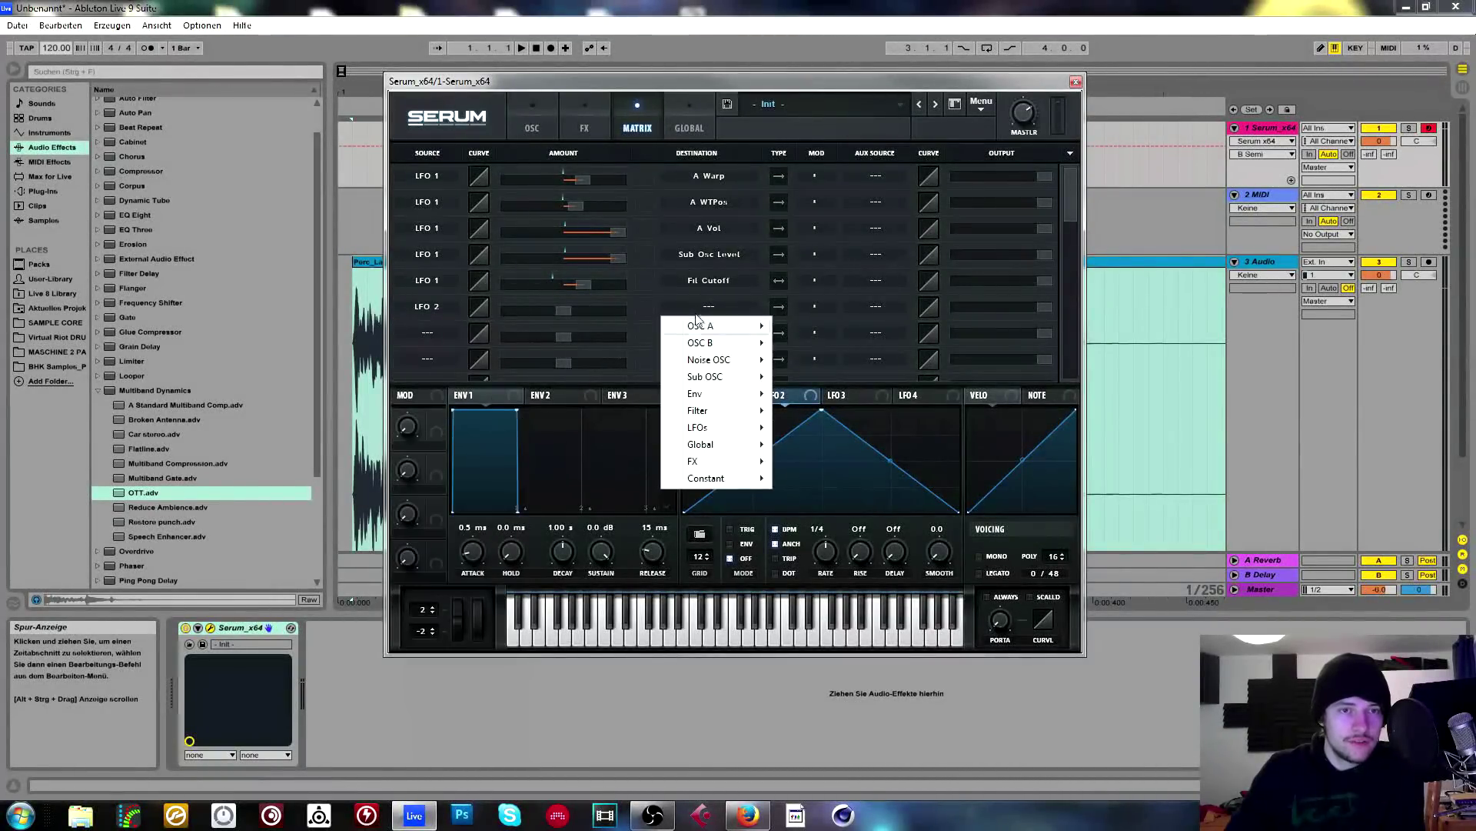
mouse_move(729, 454)
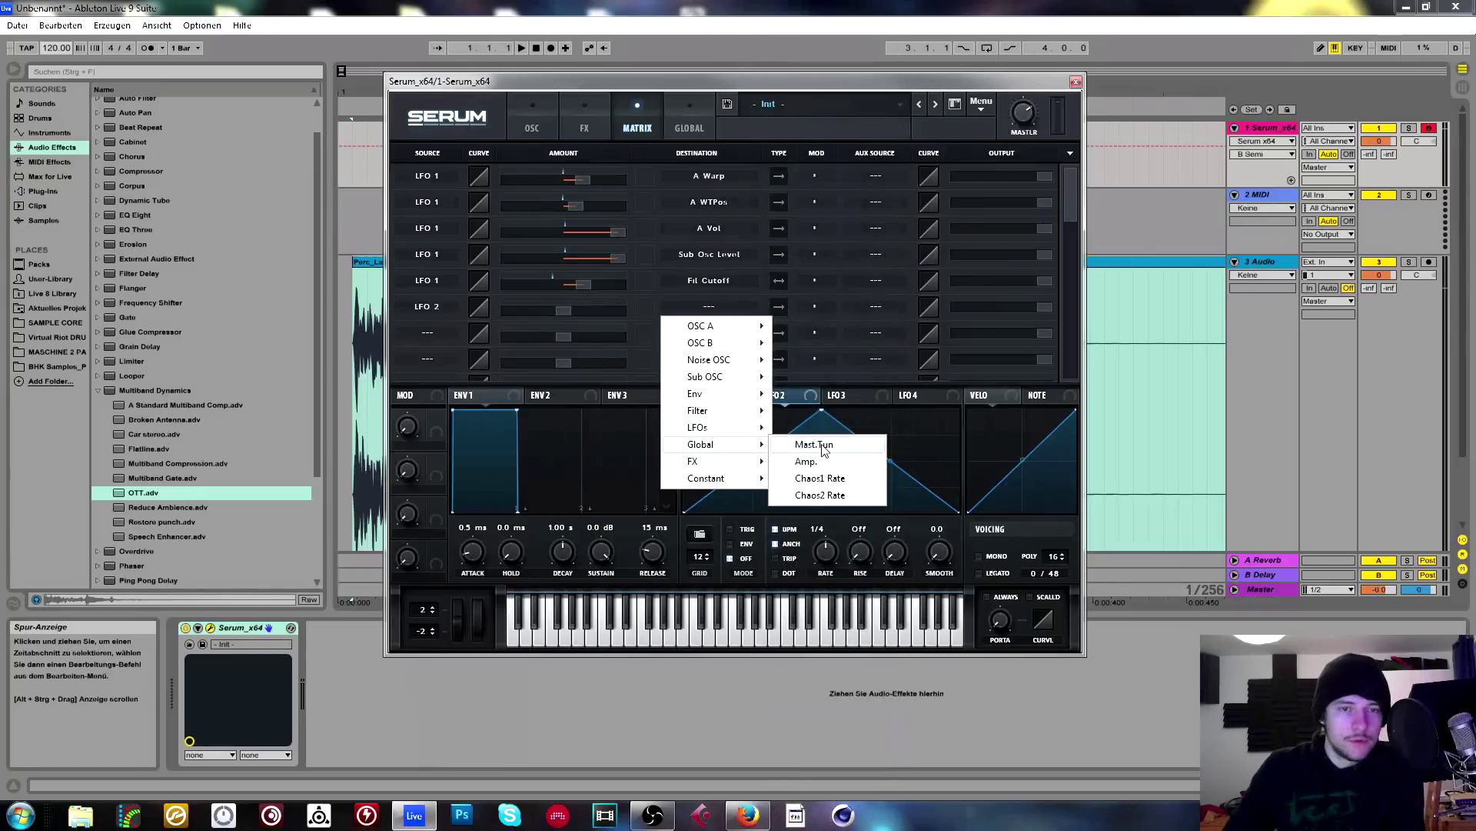
left_click(817, 445)
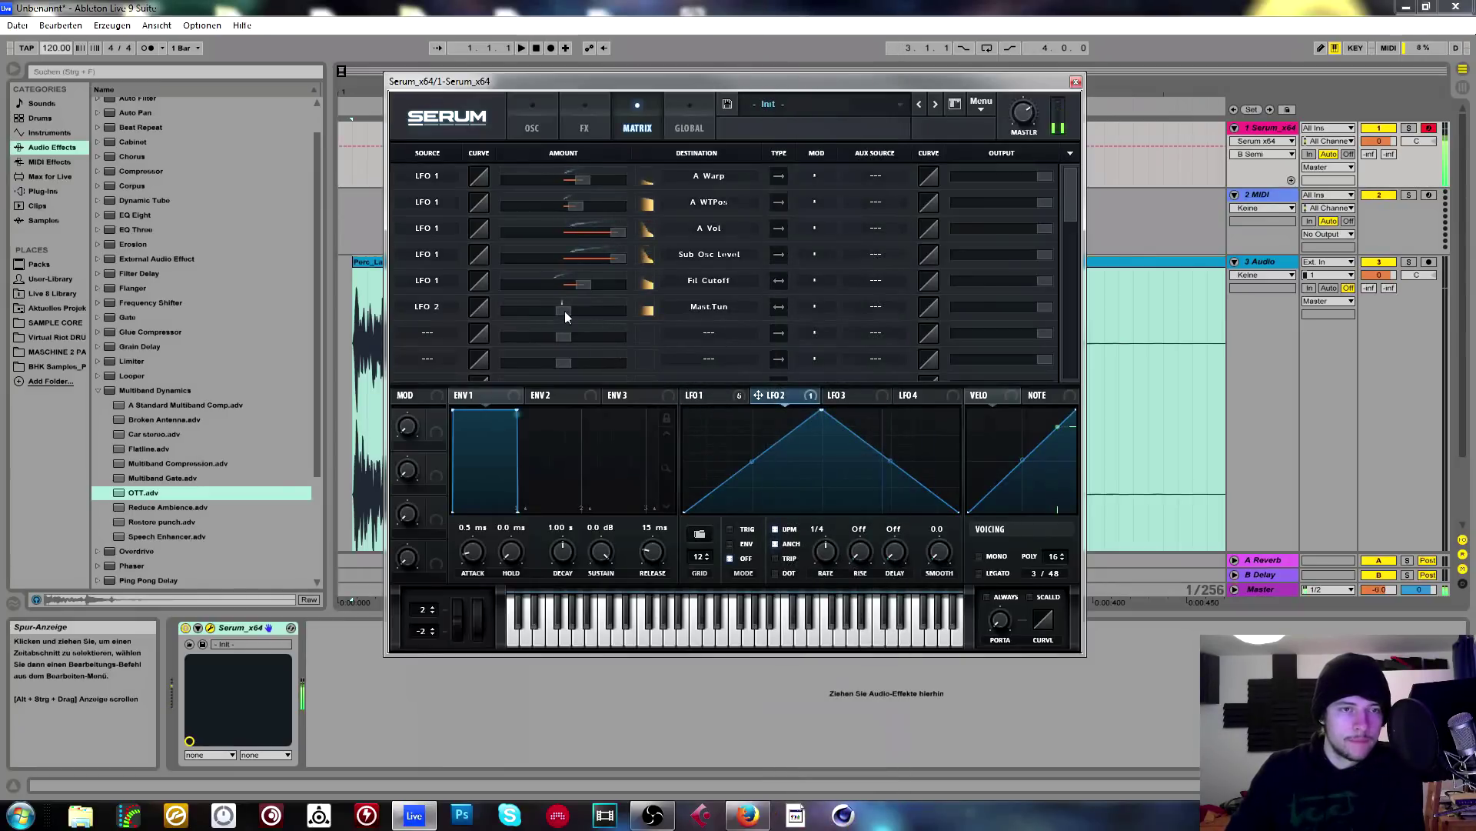
left_click_drag(561, 309, 567, 315)
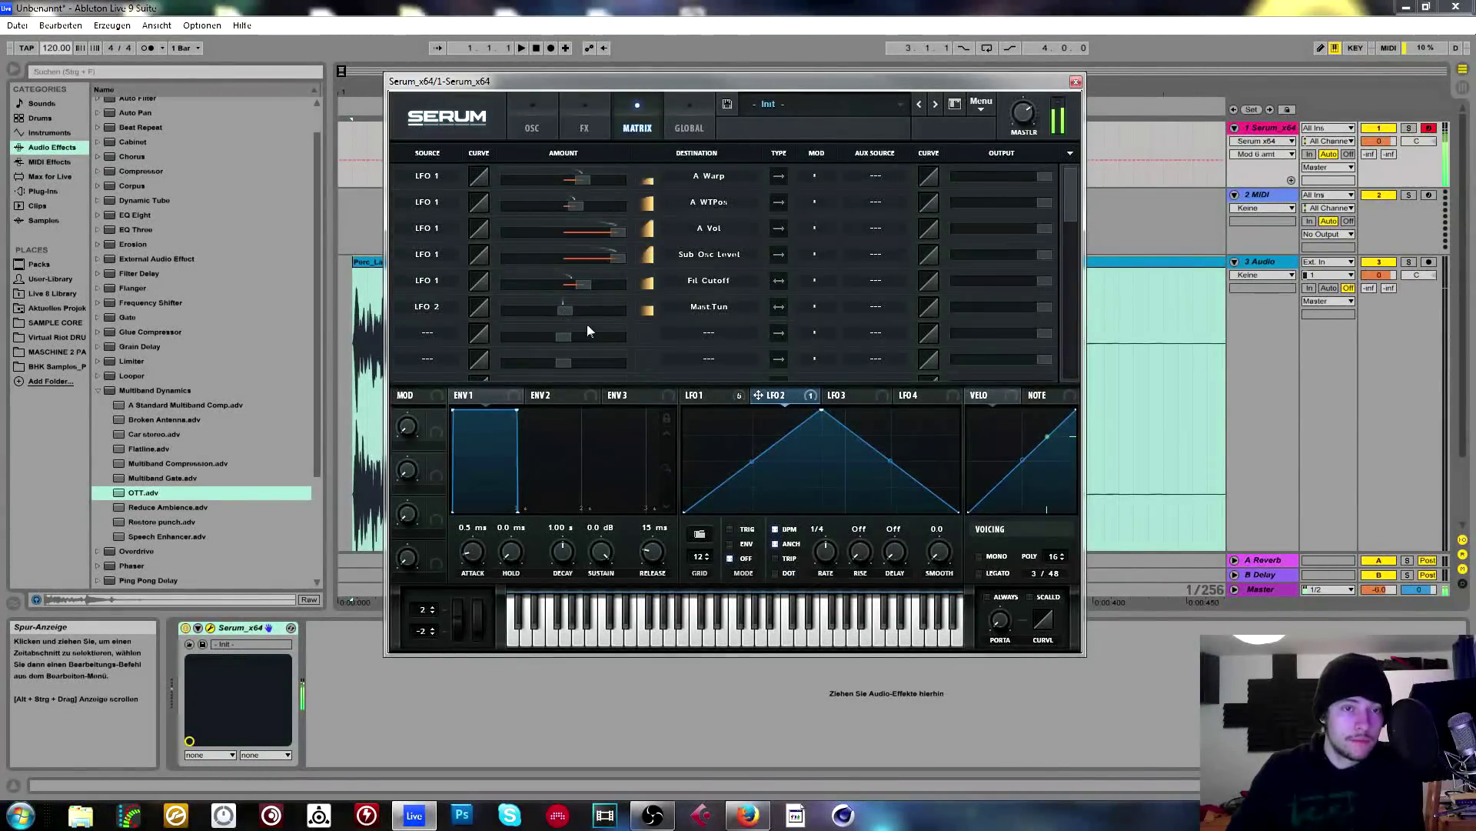
Set LFO 2 to trigger mode and reshape it into a falling ramp that starts at about three-quarters height.
left_click(696, 394)
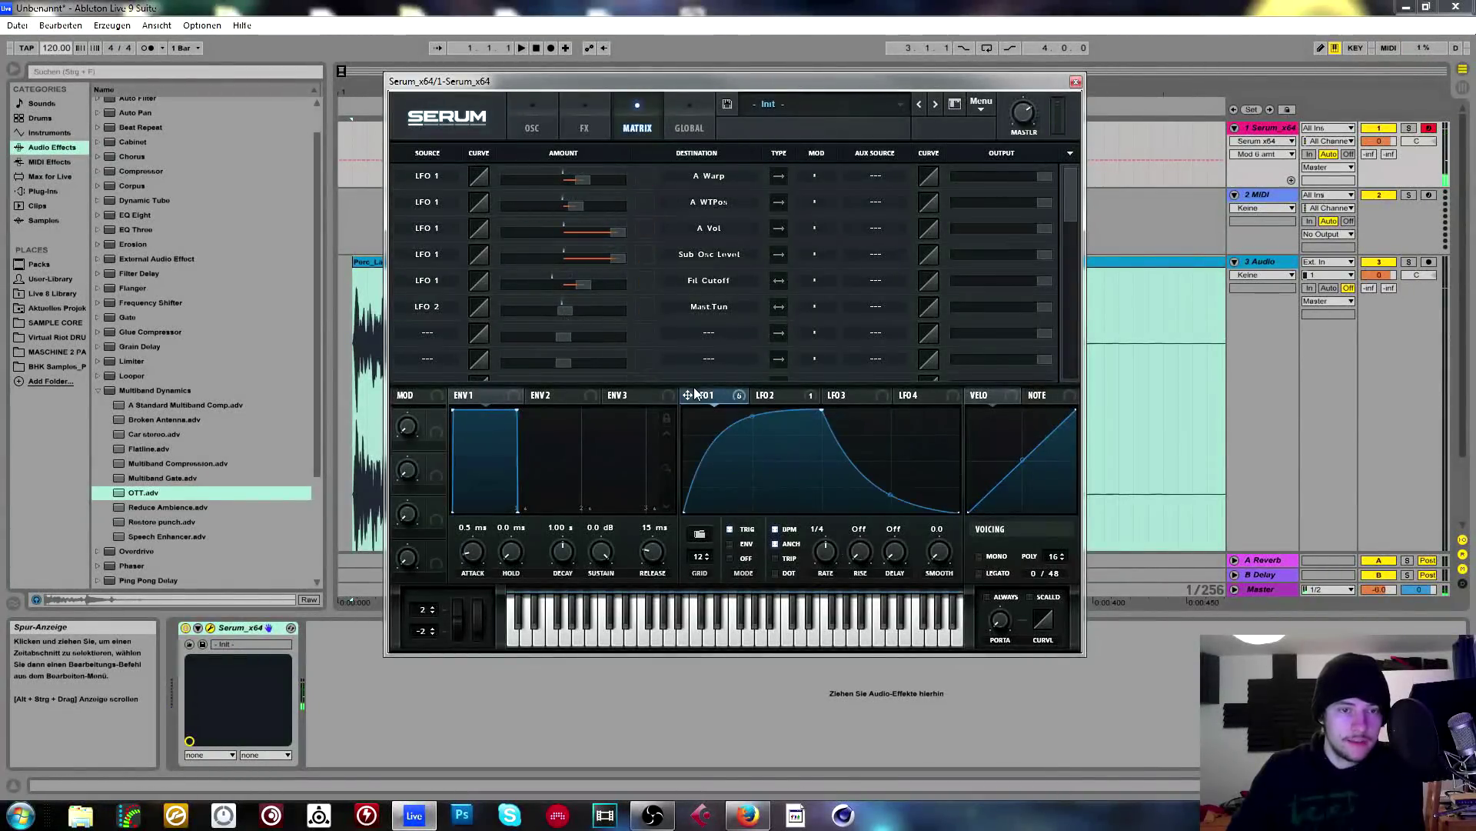
left_click(766, 394)
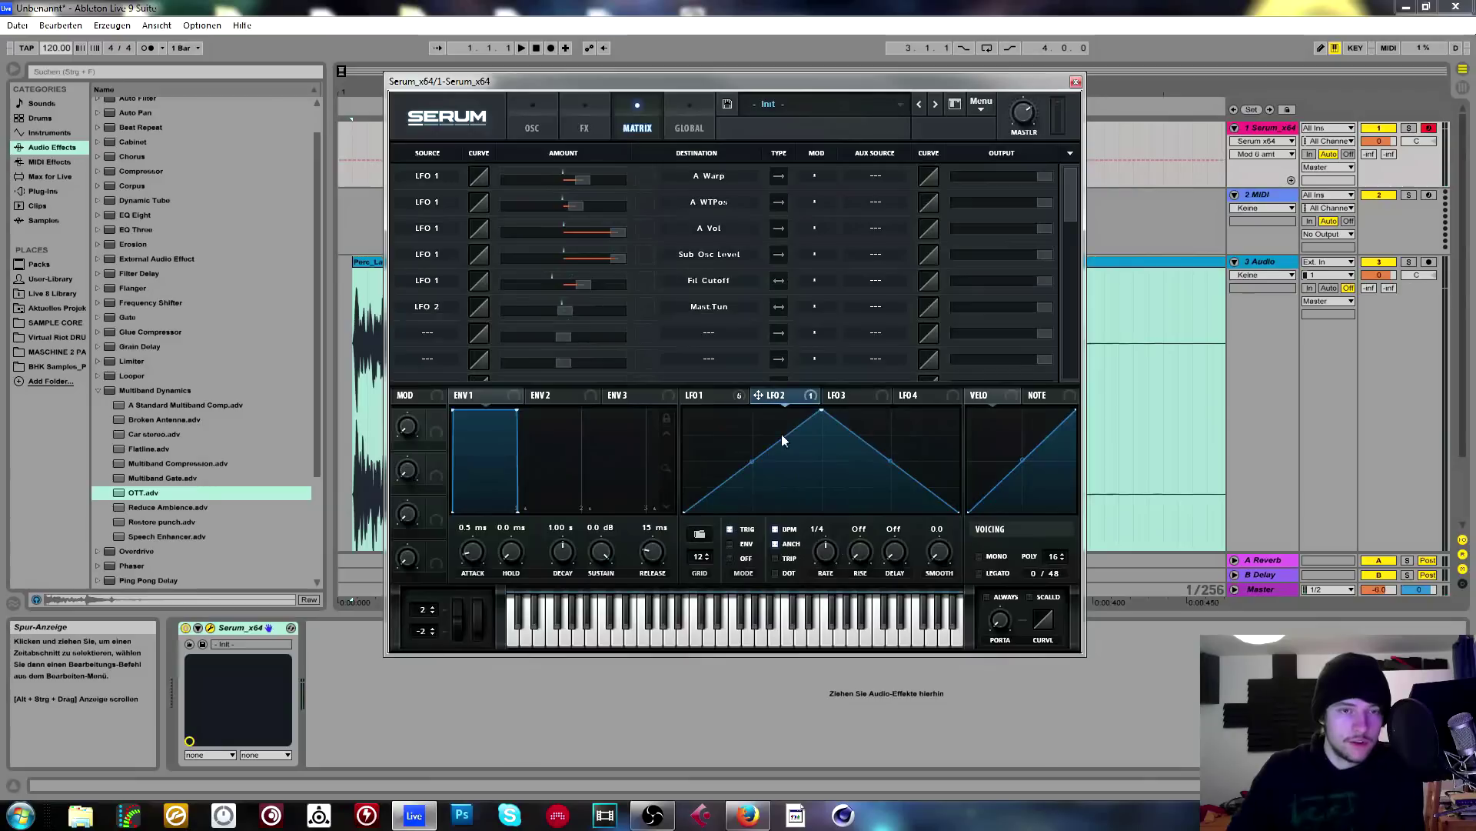
left_click_drag(823, 410, 683, 410)
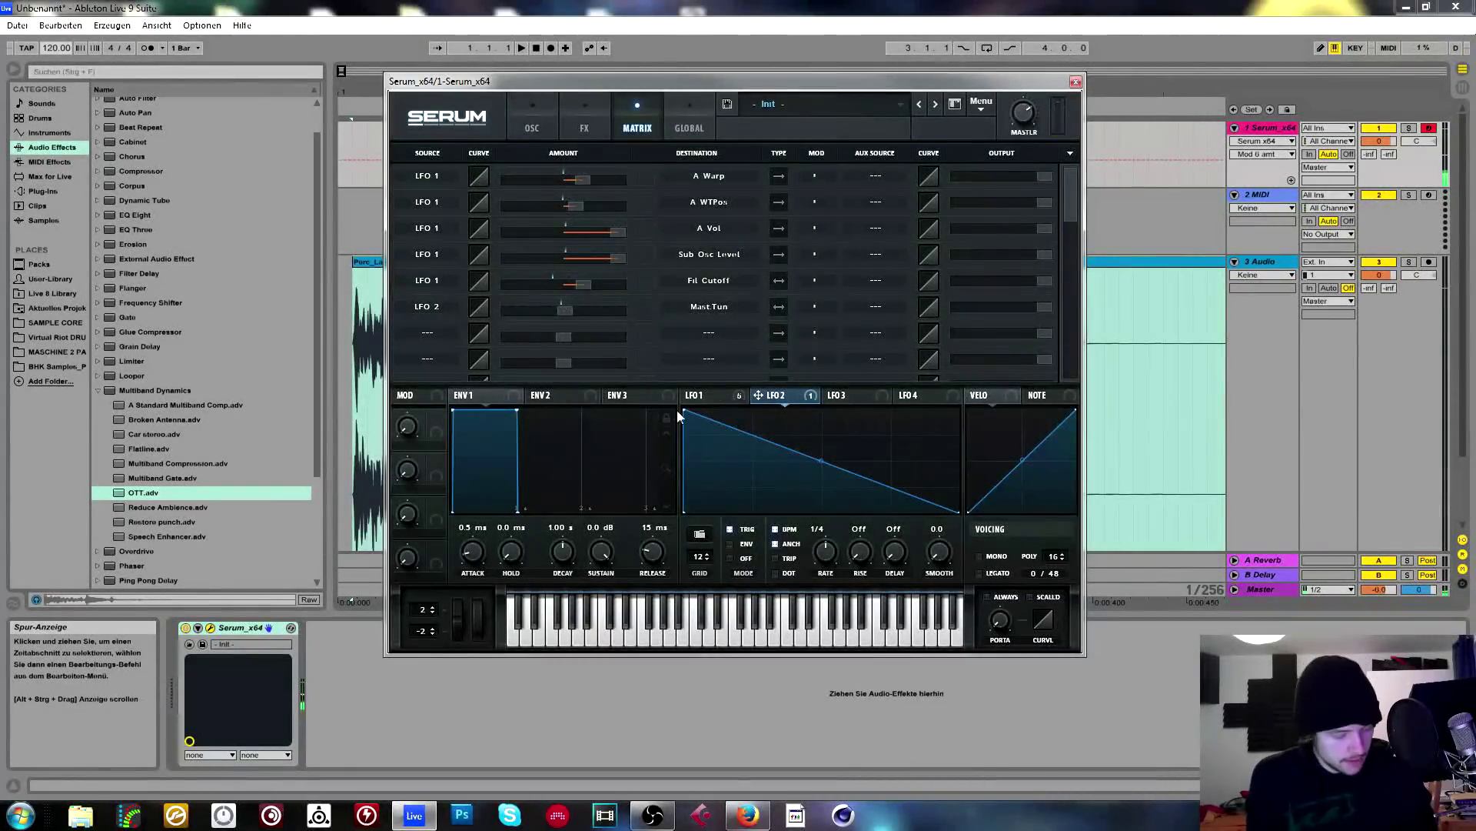
left_click_drag(690, 415, 676, 465)
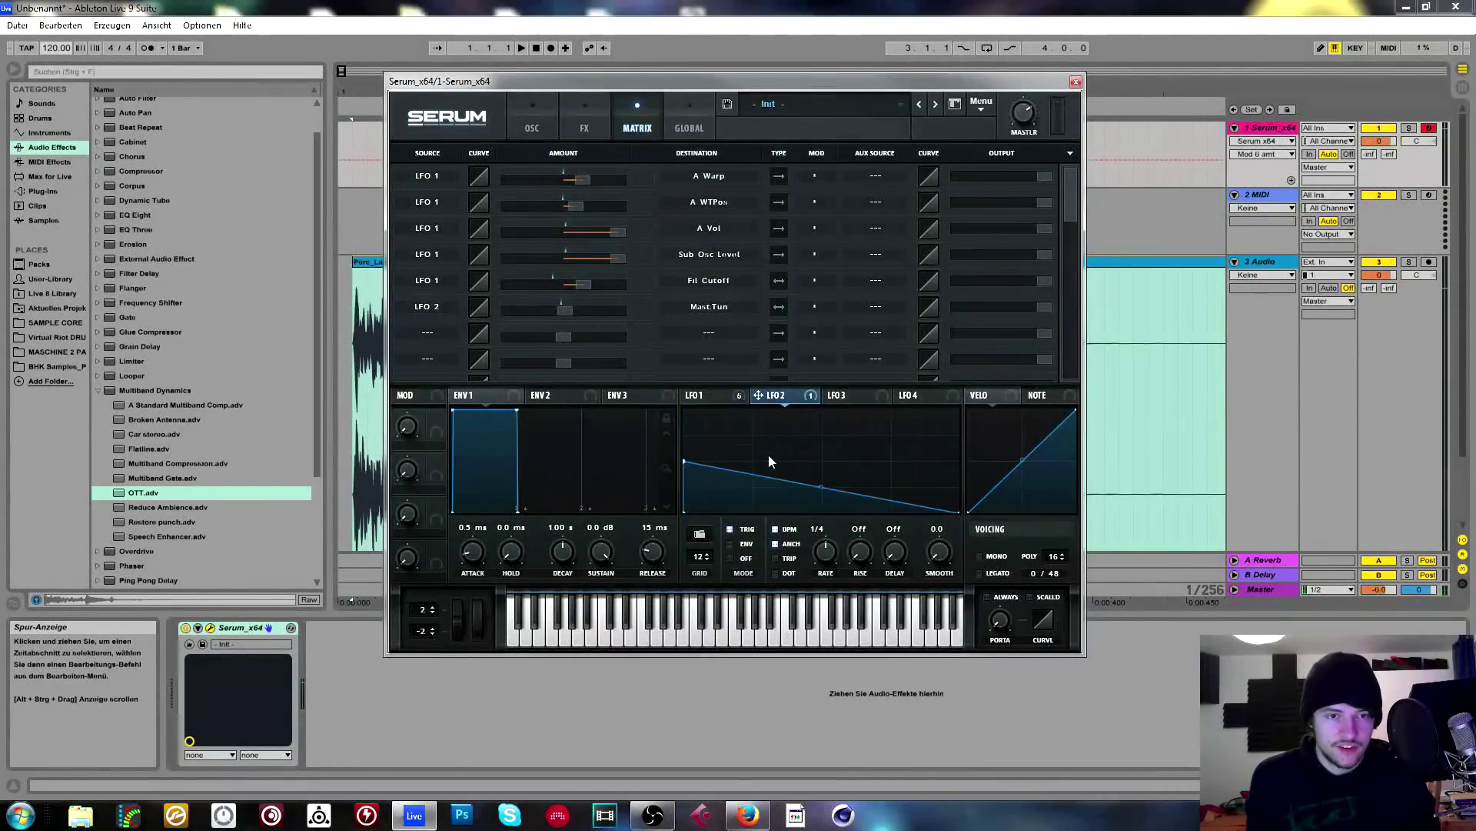
left_click_drag(958, 510, 978, 460)
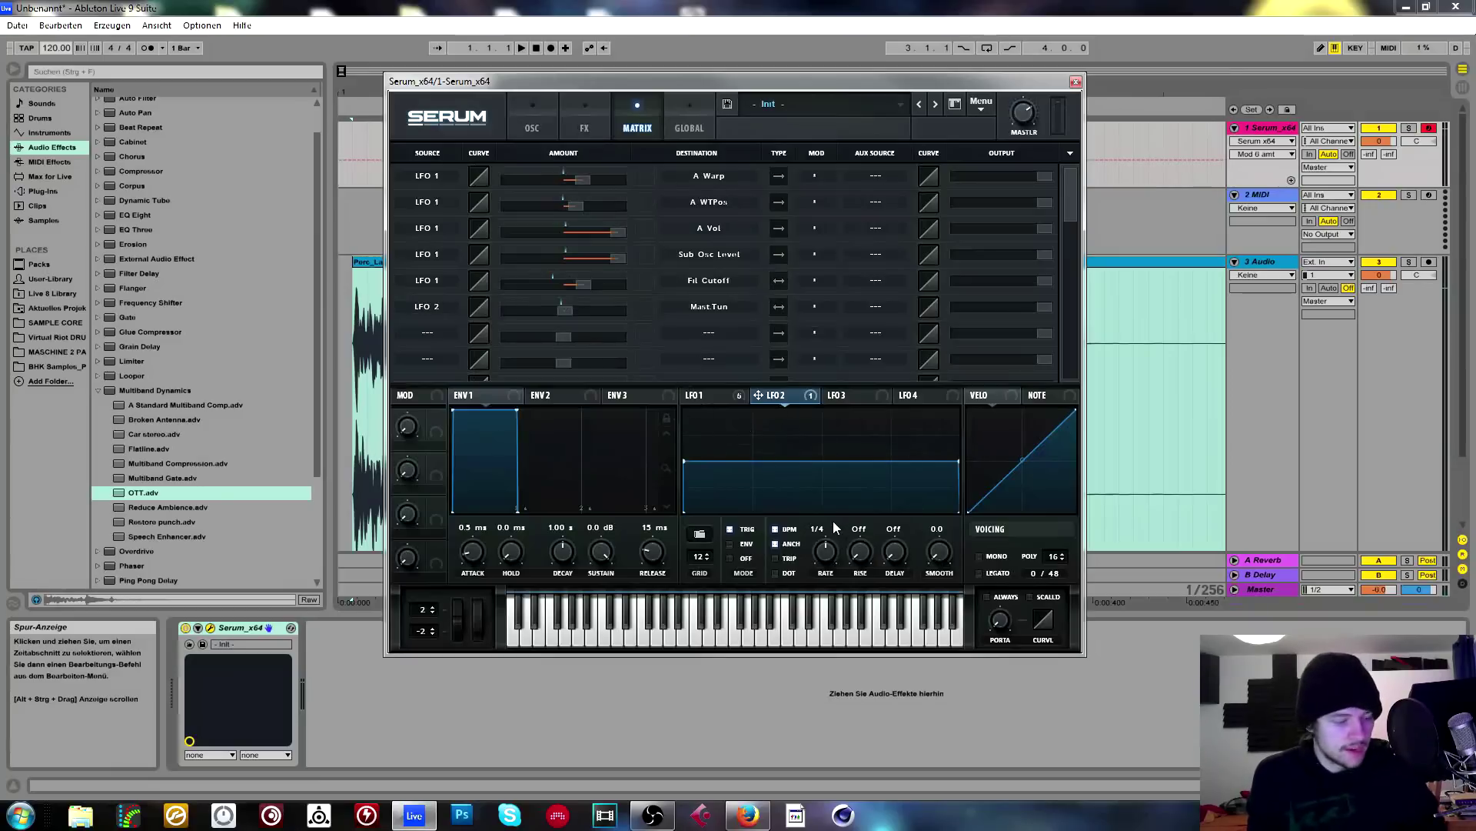
left_click_drag(957, 460, 966, 523)
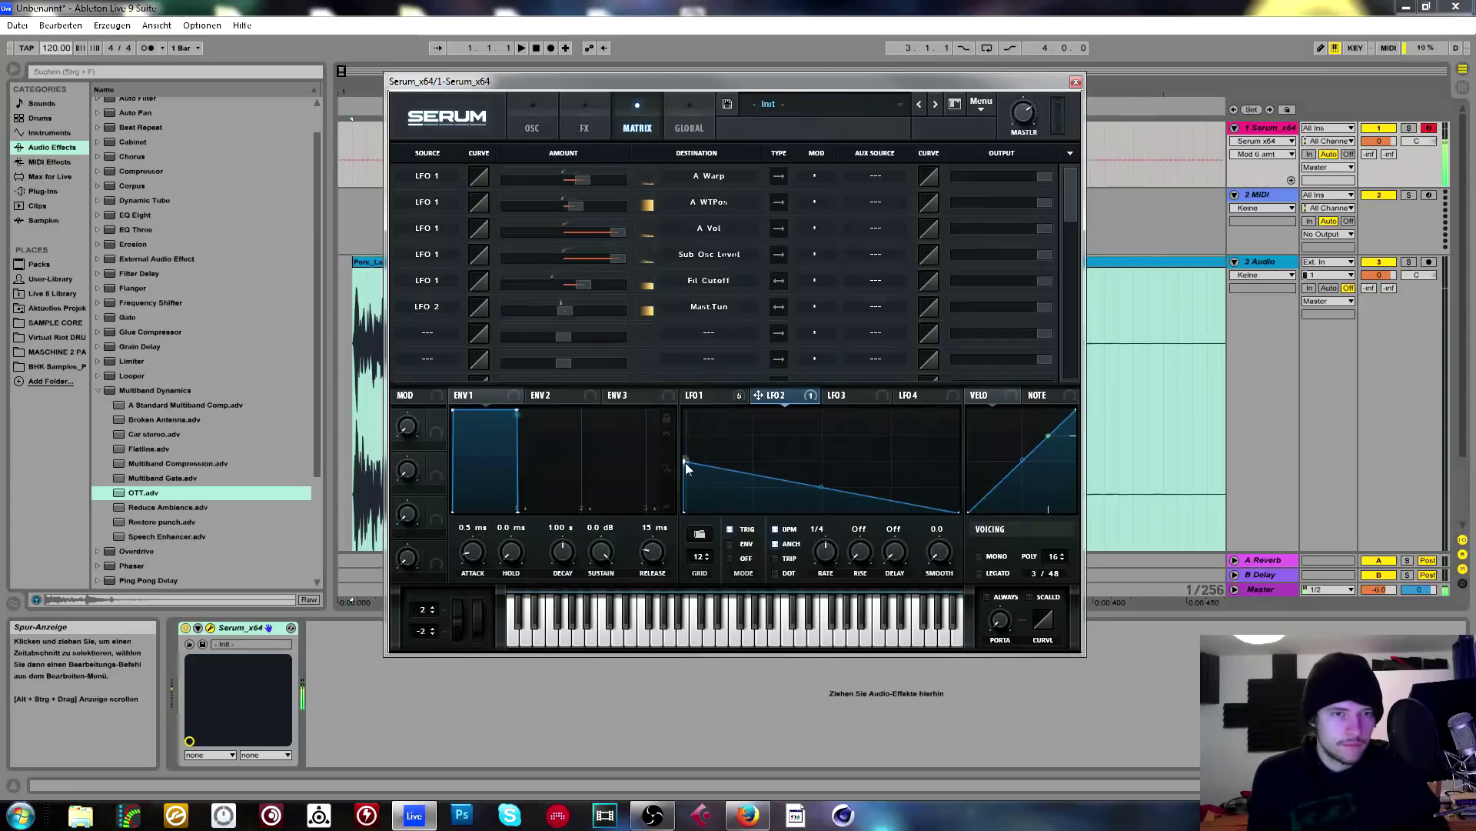
left_click_drag(678, 461, 675, 432)
Turn off oscillator B.
left_click(532, 125)
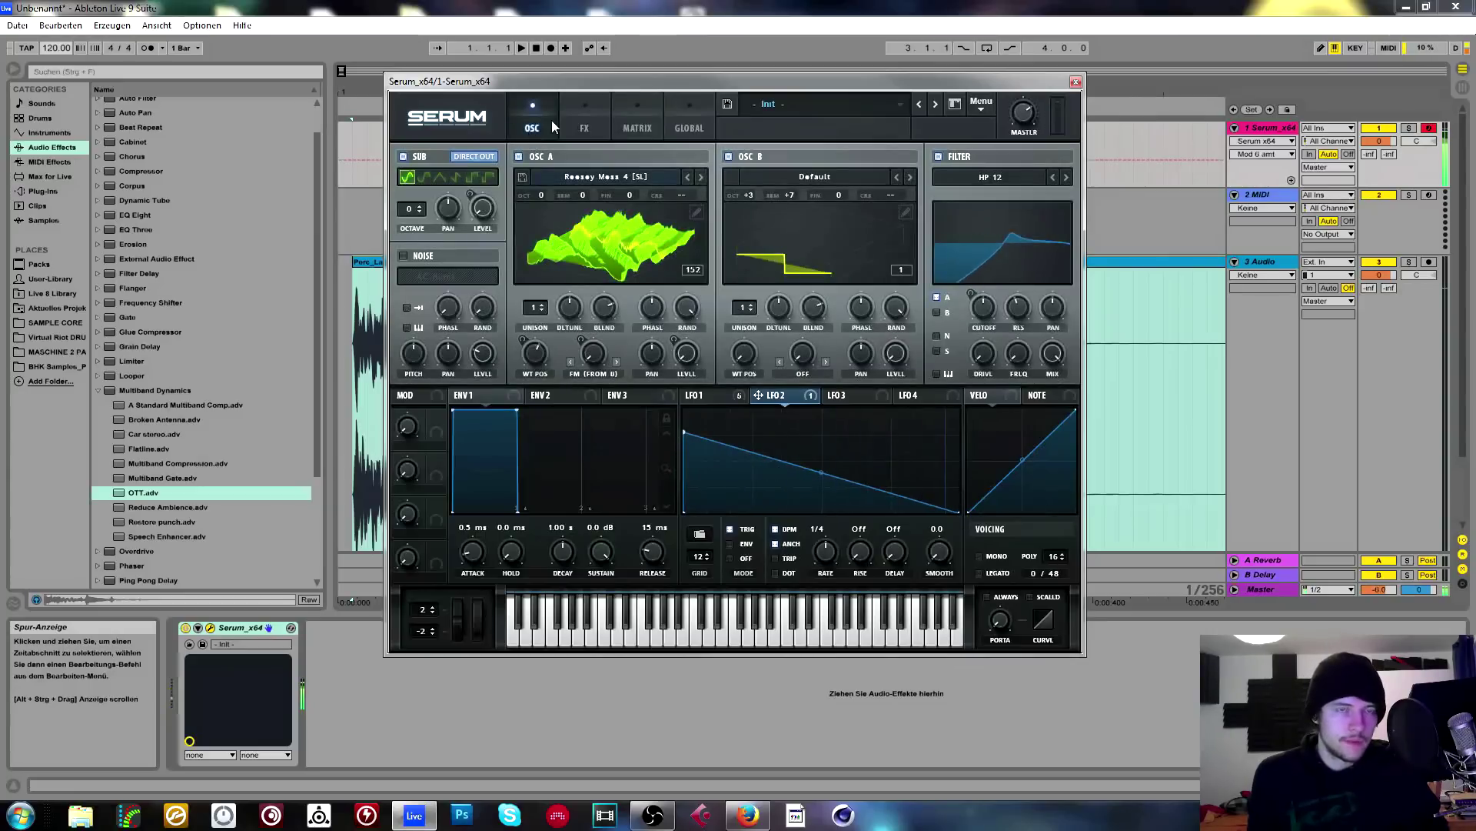
left_click(585, 119)
left_click(539, 126)
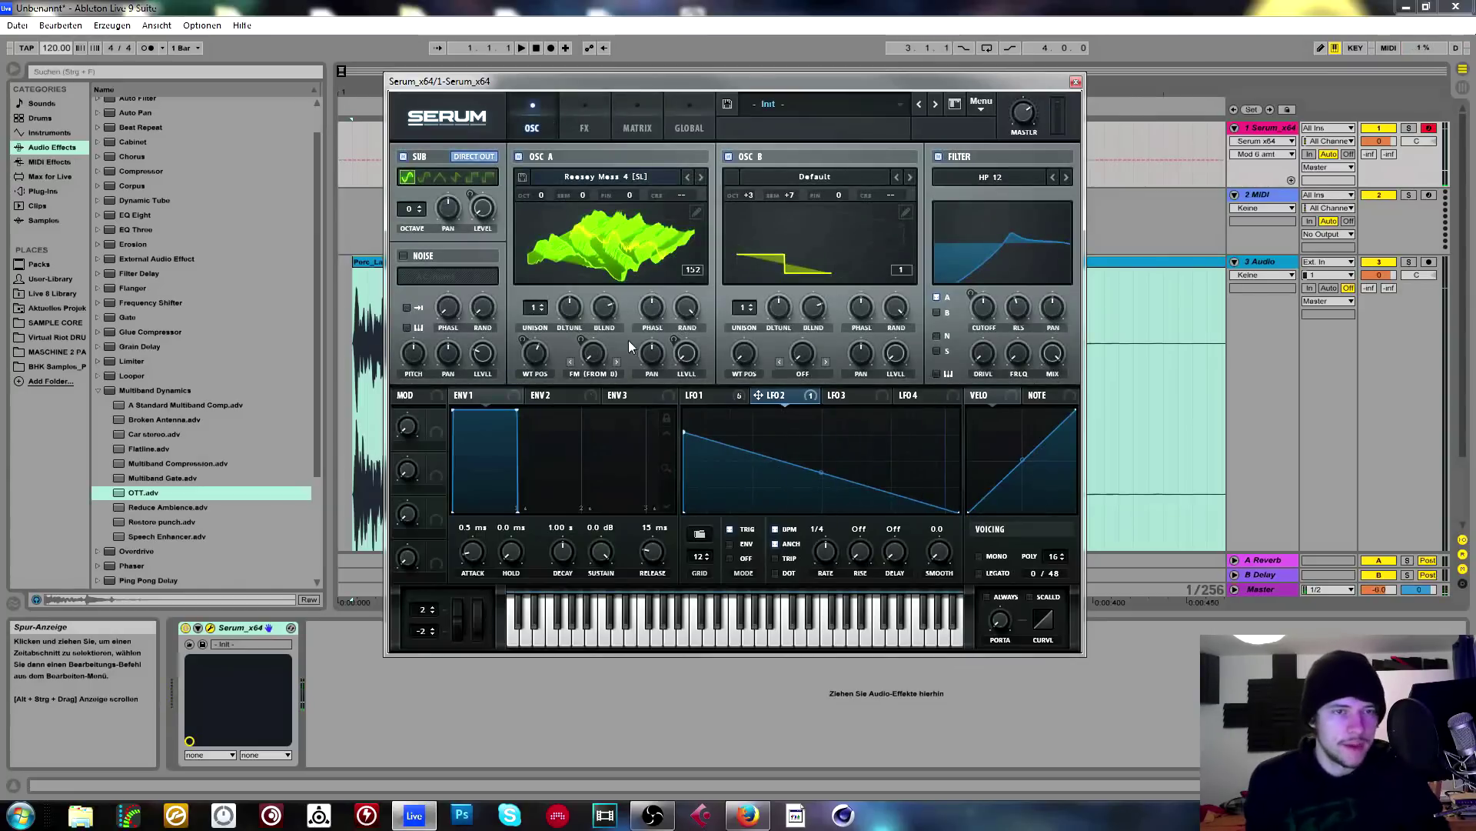
left_click(728, 156)
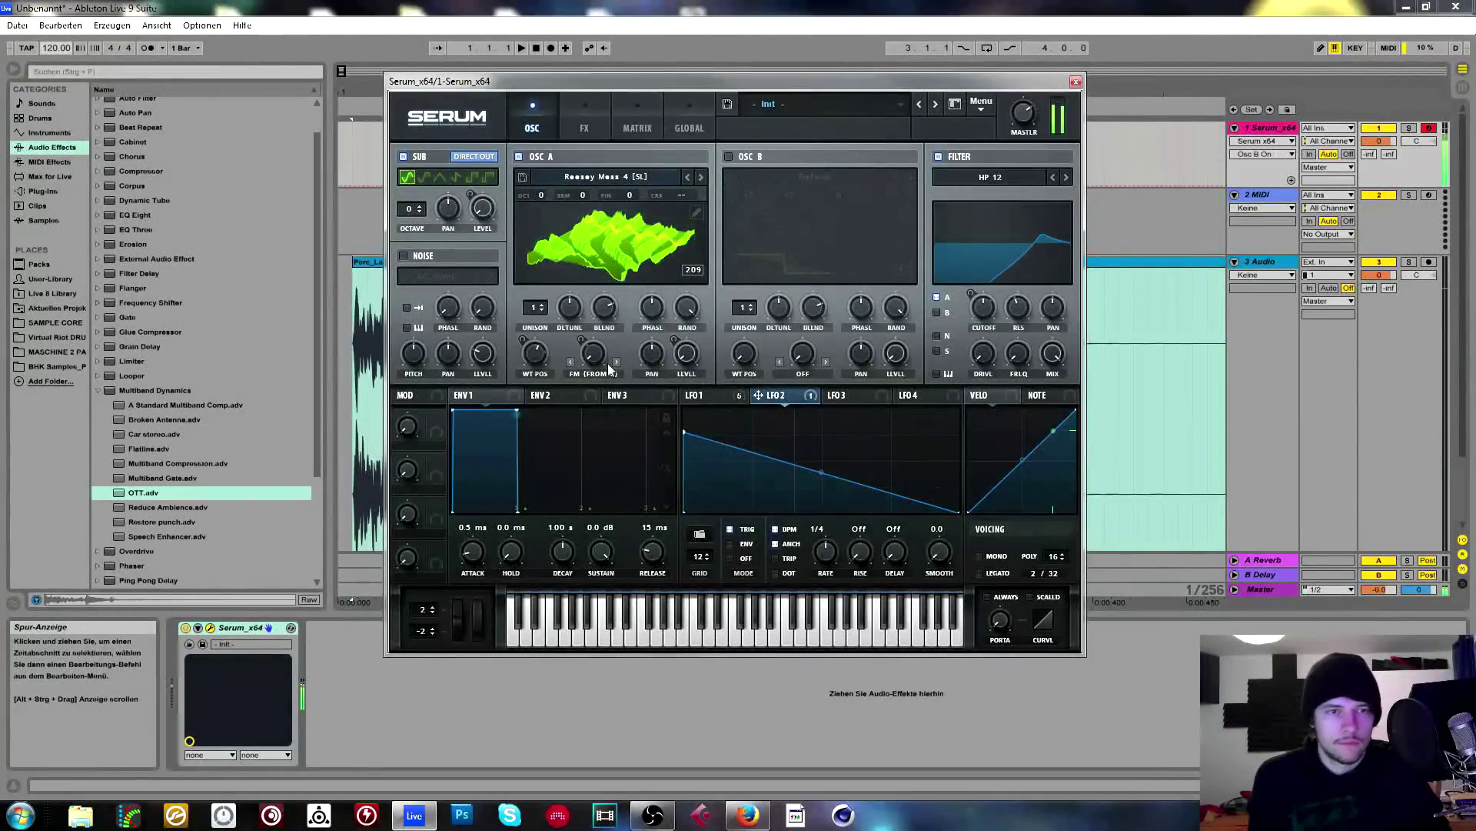
Replace LFO 1 with LFO 3 as modulator of oscillator A's wavetable position and shape LFO 3 into a rising ramp.
left_click(722, 395)
left_click_drag(536, 353, 531, 400)
right_click(534, 347)
left_click(592, 415)
left_click(832, 398)
left_click_drag(604, 390, 520, 293)
left_click_drag(772, 396, 959, 410)
left_click(846, 396)
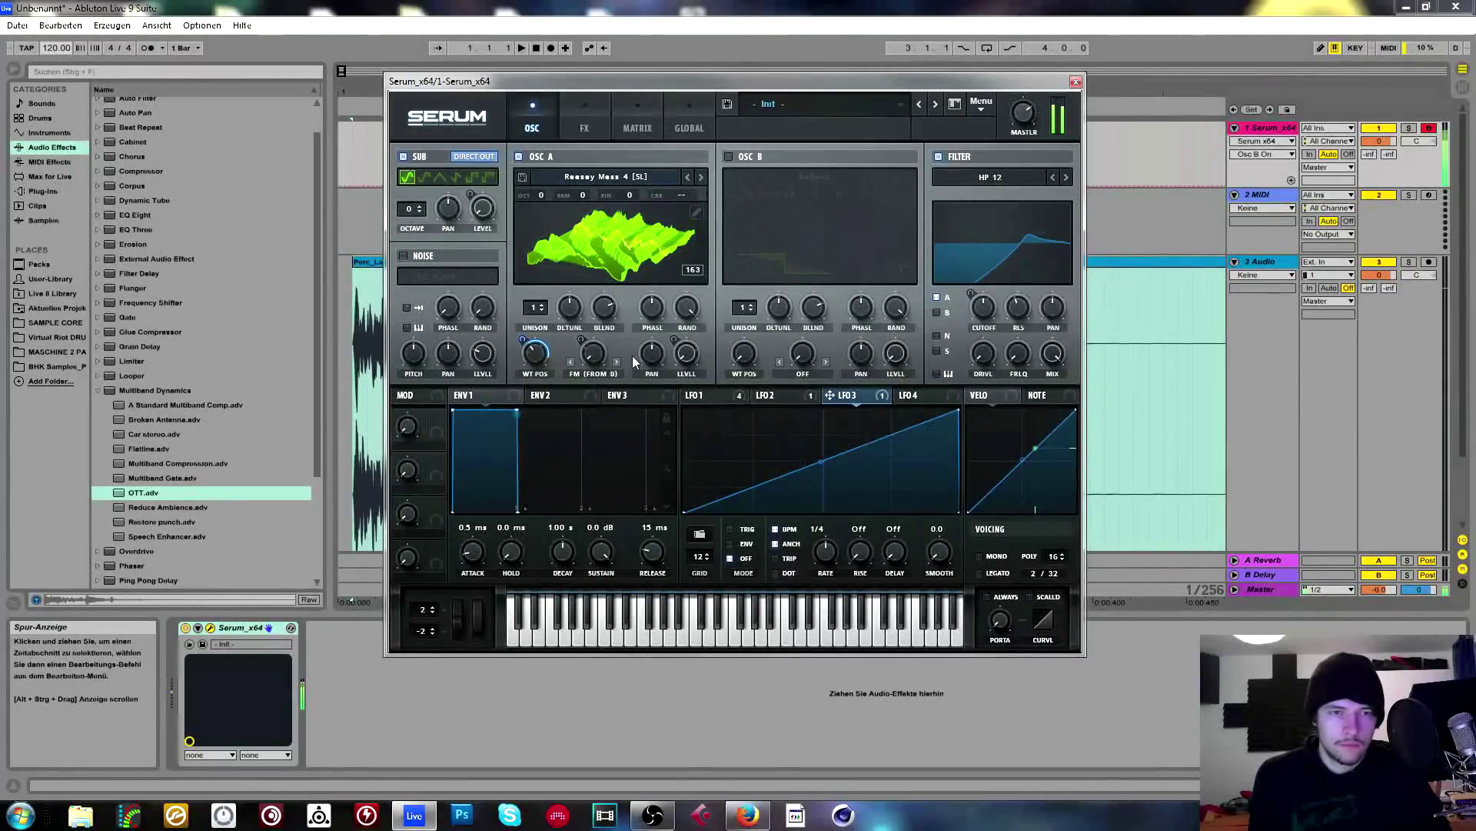
left_click(700, 395)
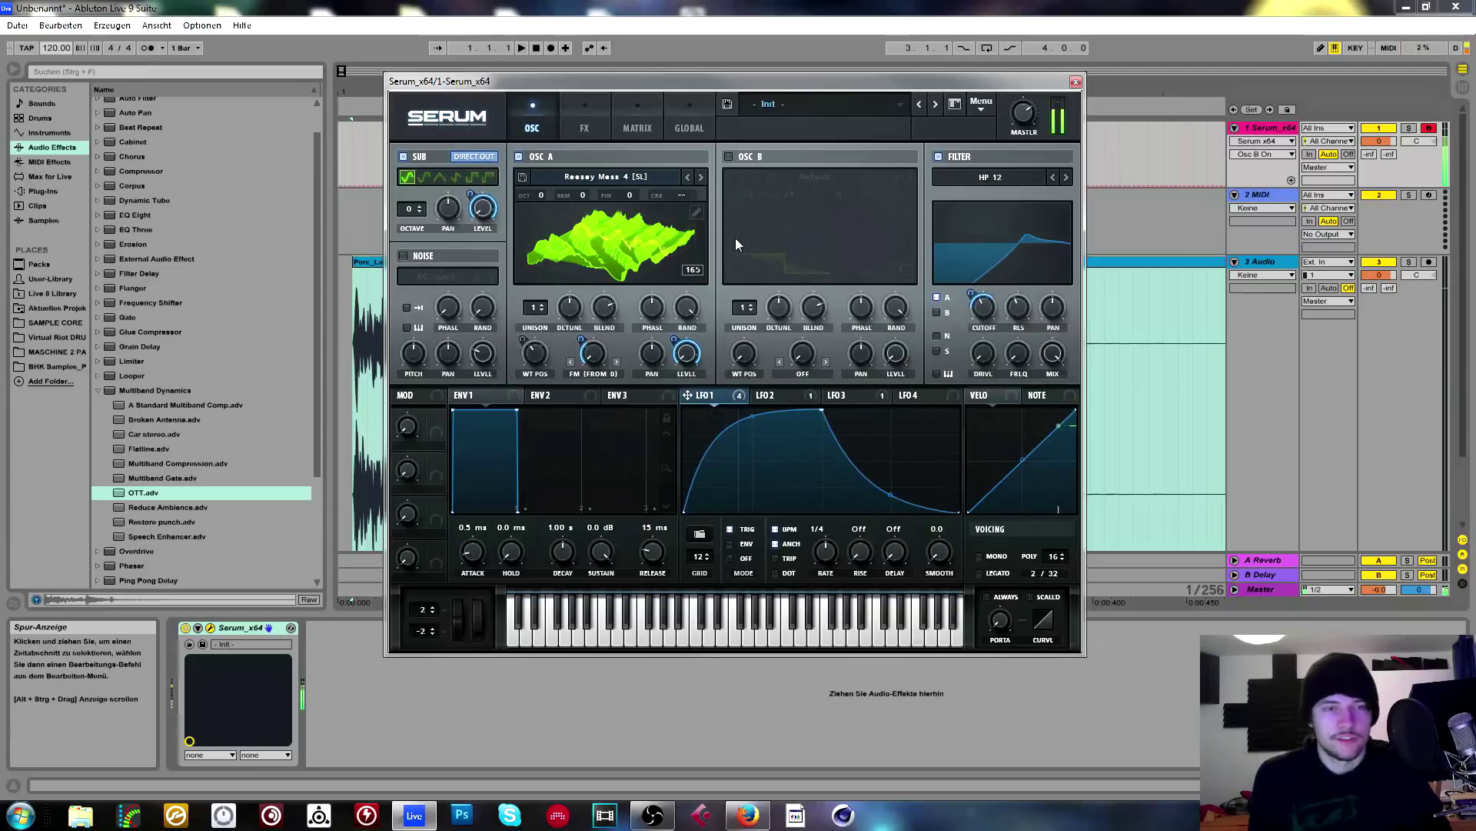
Initialize the preset and load the FM wavetable Odd Shit 3 into oscillator A.
left_click(981, 104)
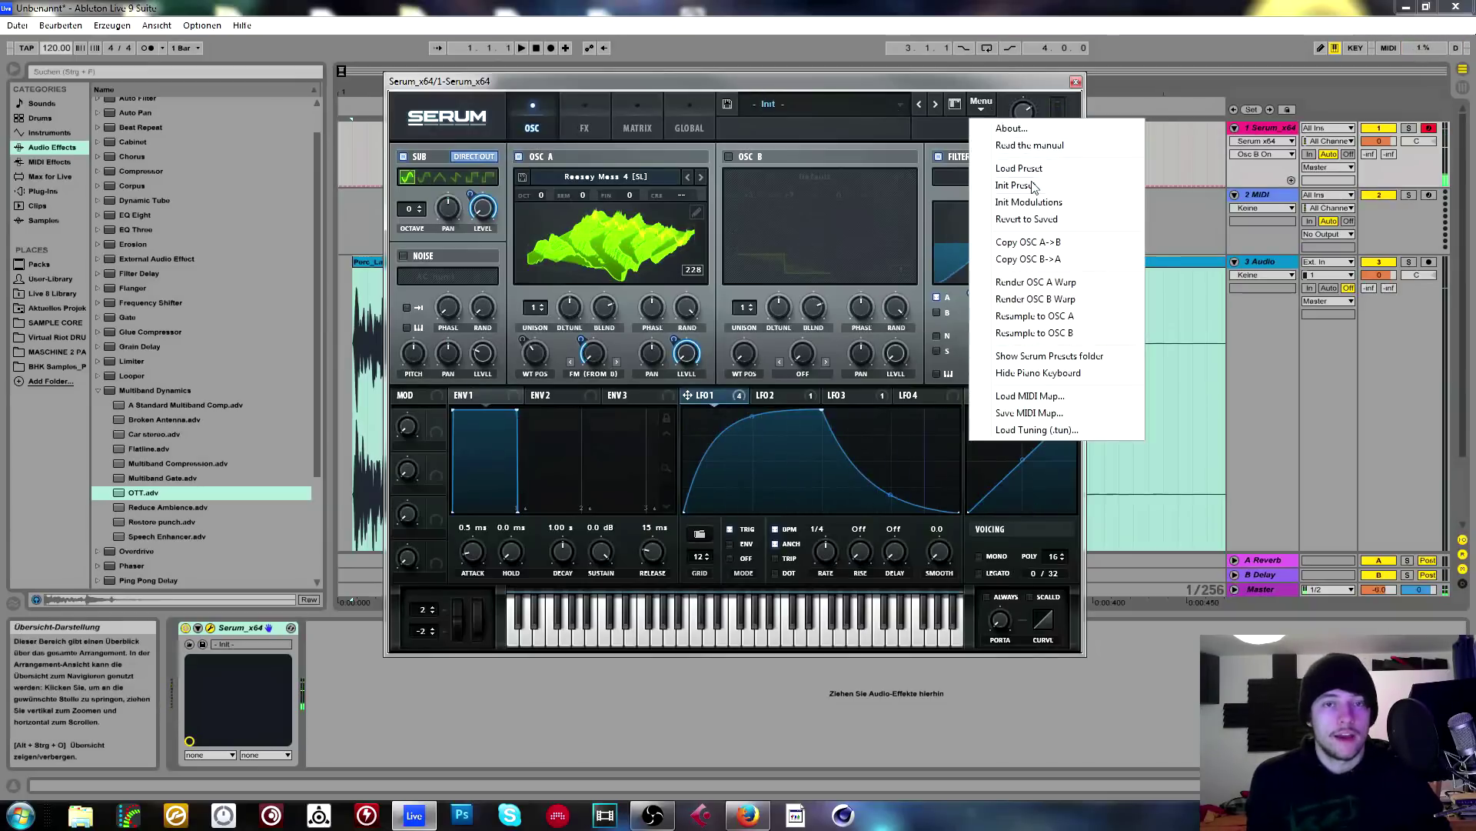
left_click(1016, 185)
left_click(603, 178)
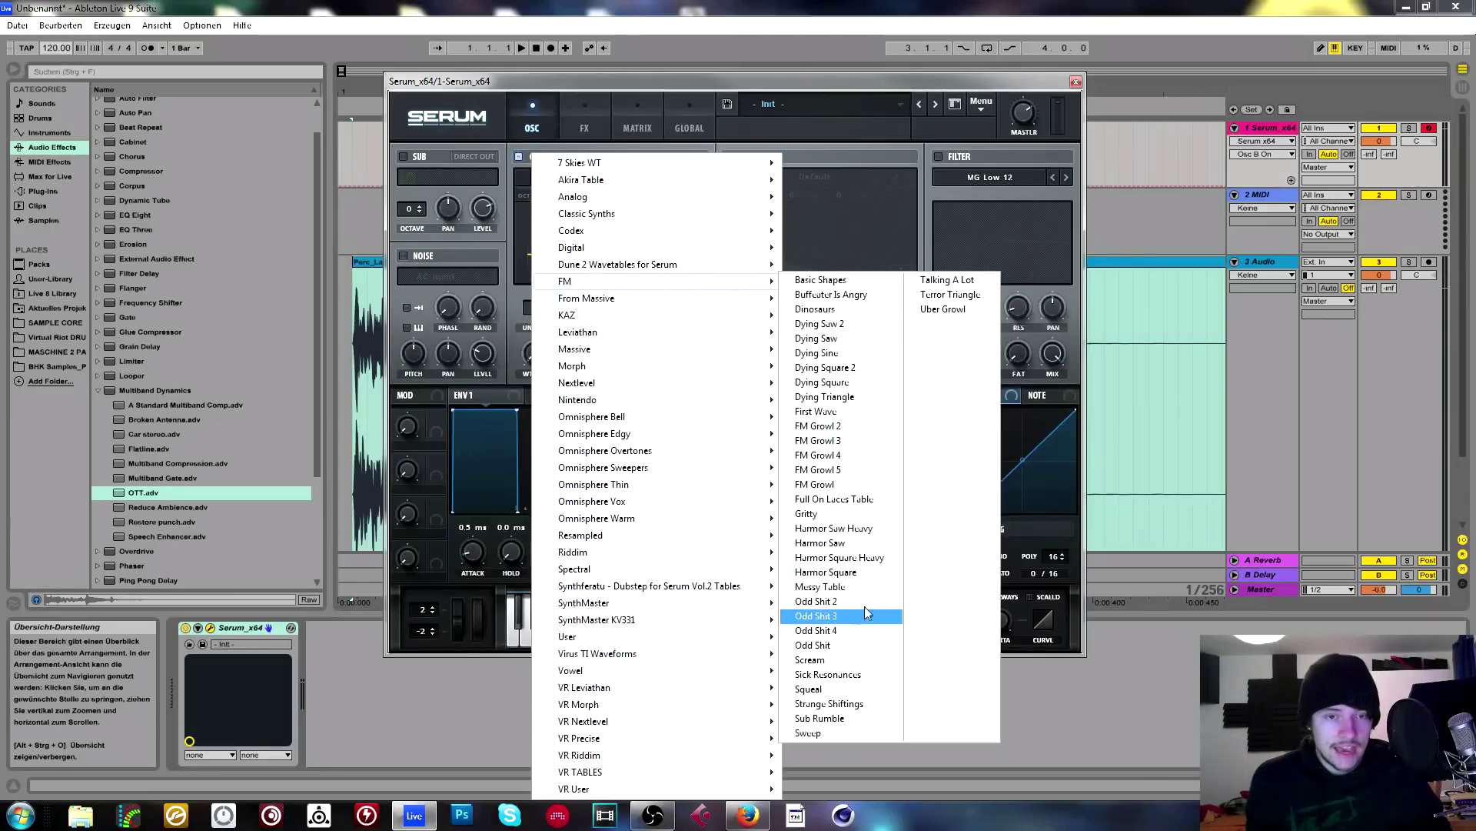
left_click(827, 615)
Show oscillator A's wavetable in 3D, switch it to Odd Shit 2 and raise the wavetable position to about 115.
left_click(626, 233)
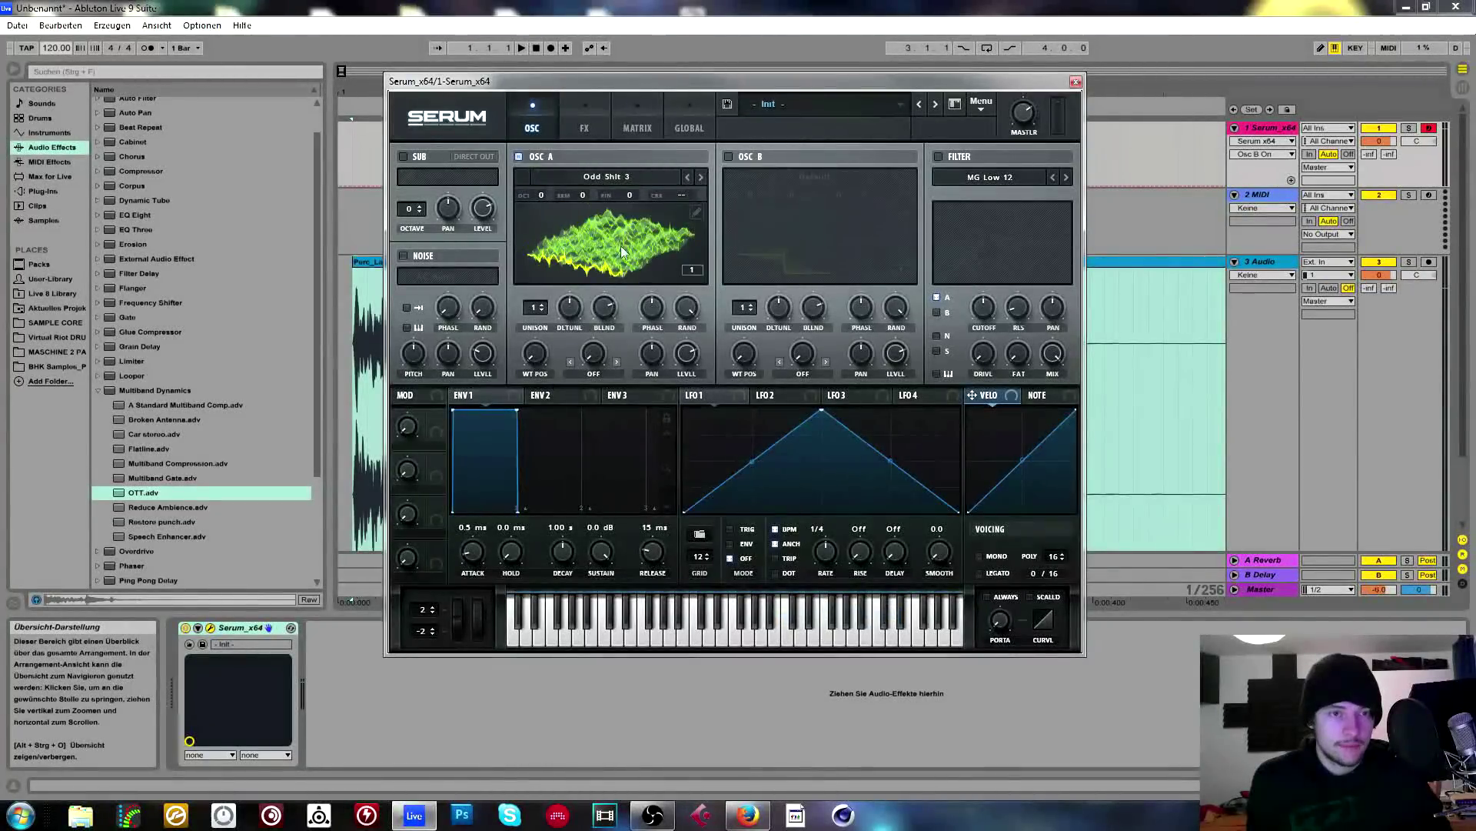
left_click(687, 177)
left_click_drag(535, 354, 549, 305)
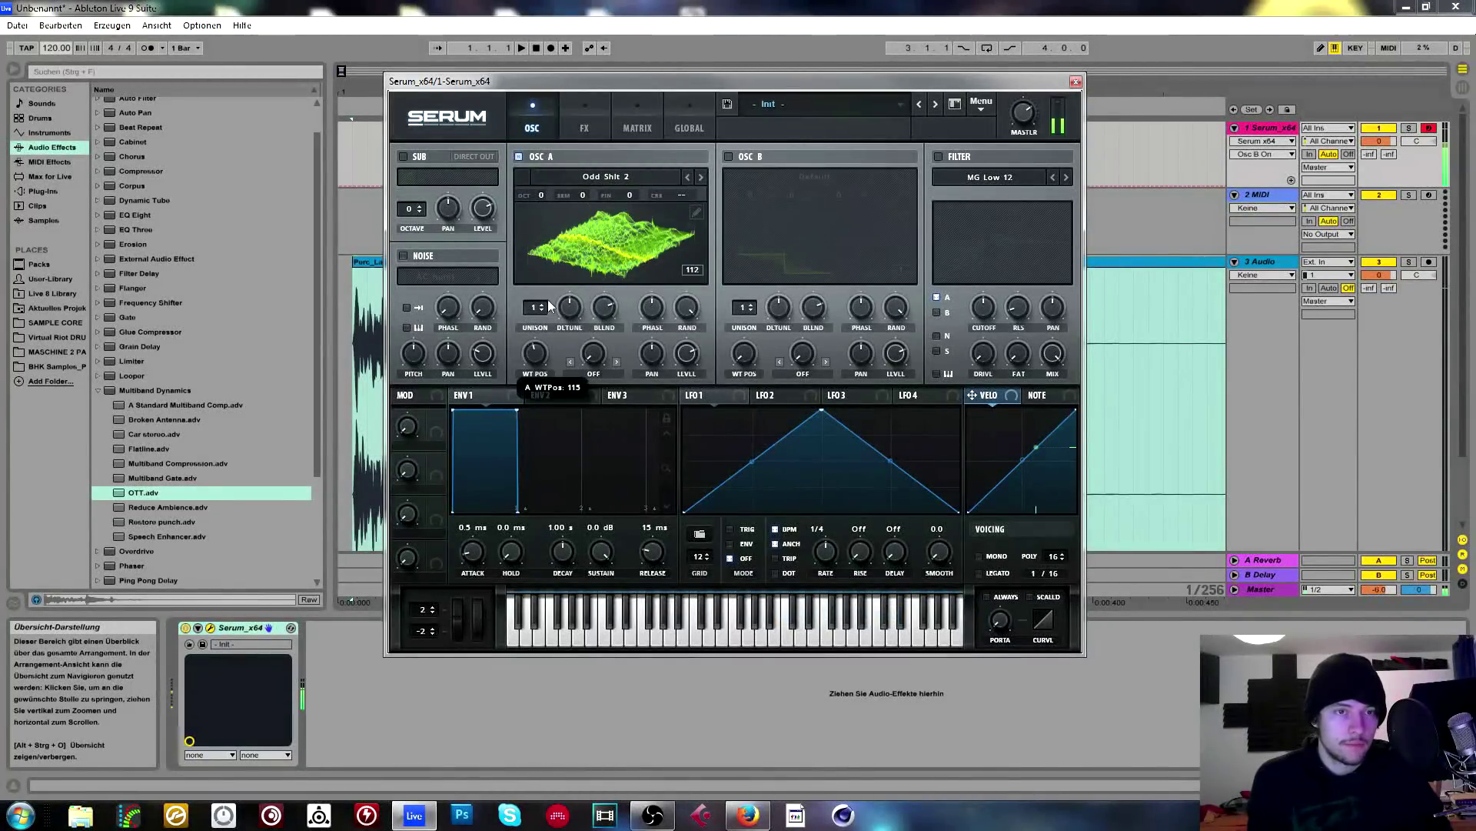
Load the Nextlevel wavetable Gnarly Shit 2 into oscillator A and set its wavetable position to 34.
left_click(615, 177)
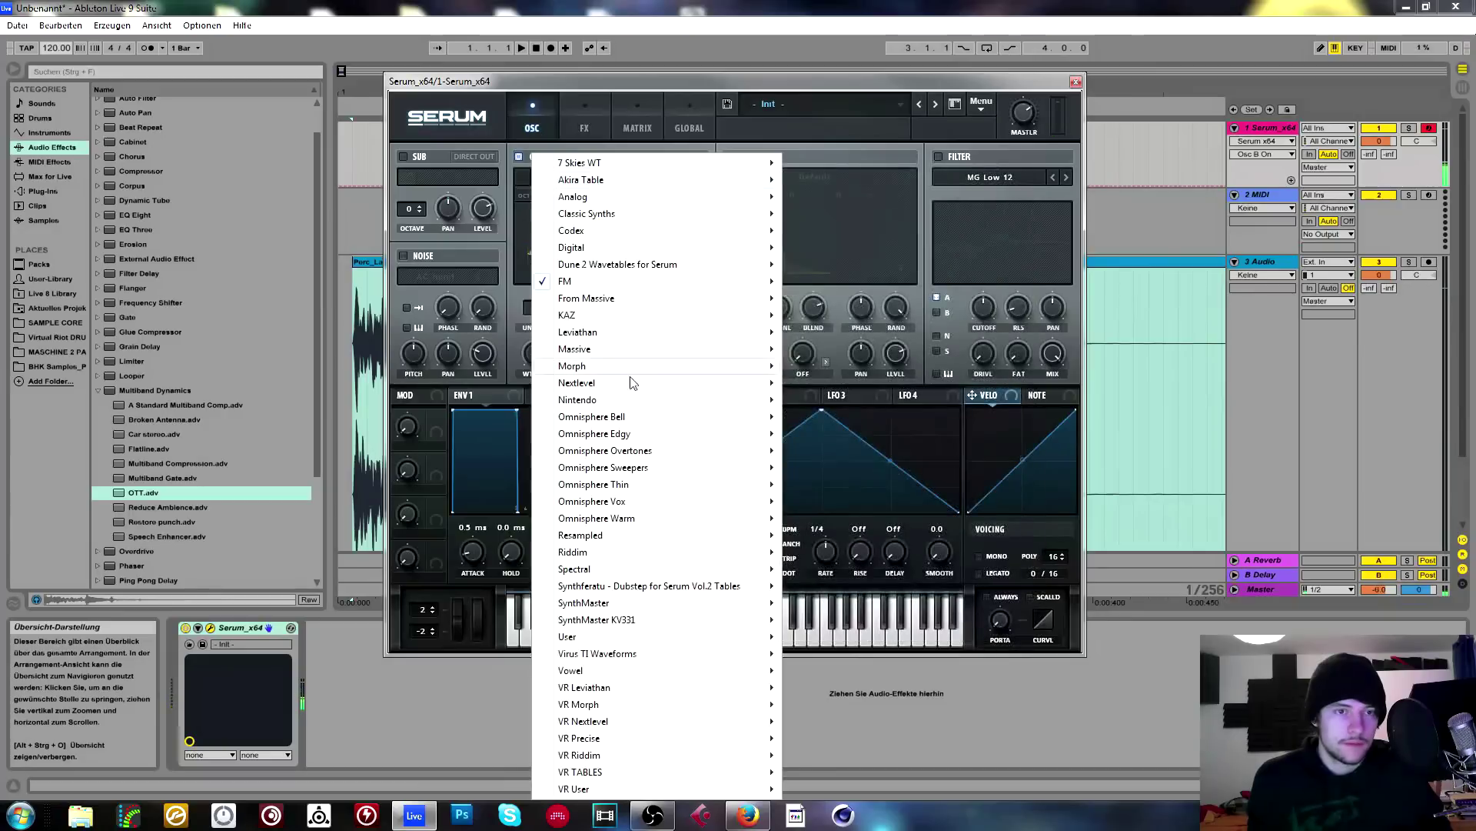
mouse_move(637, 383)
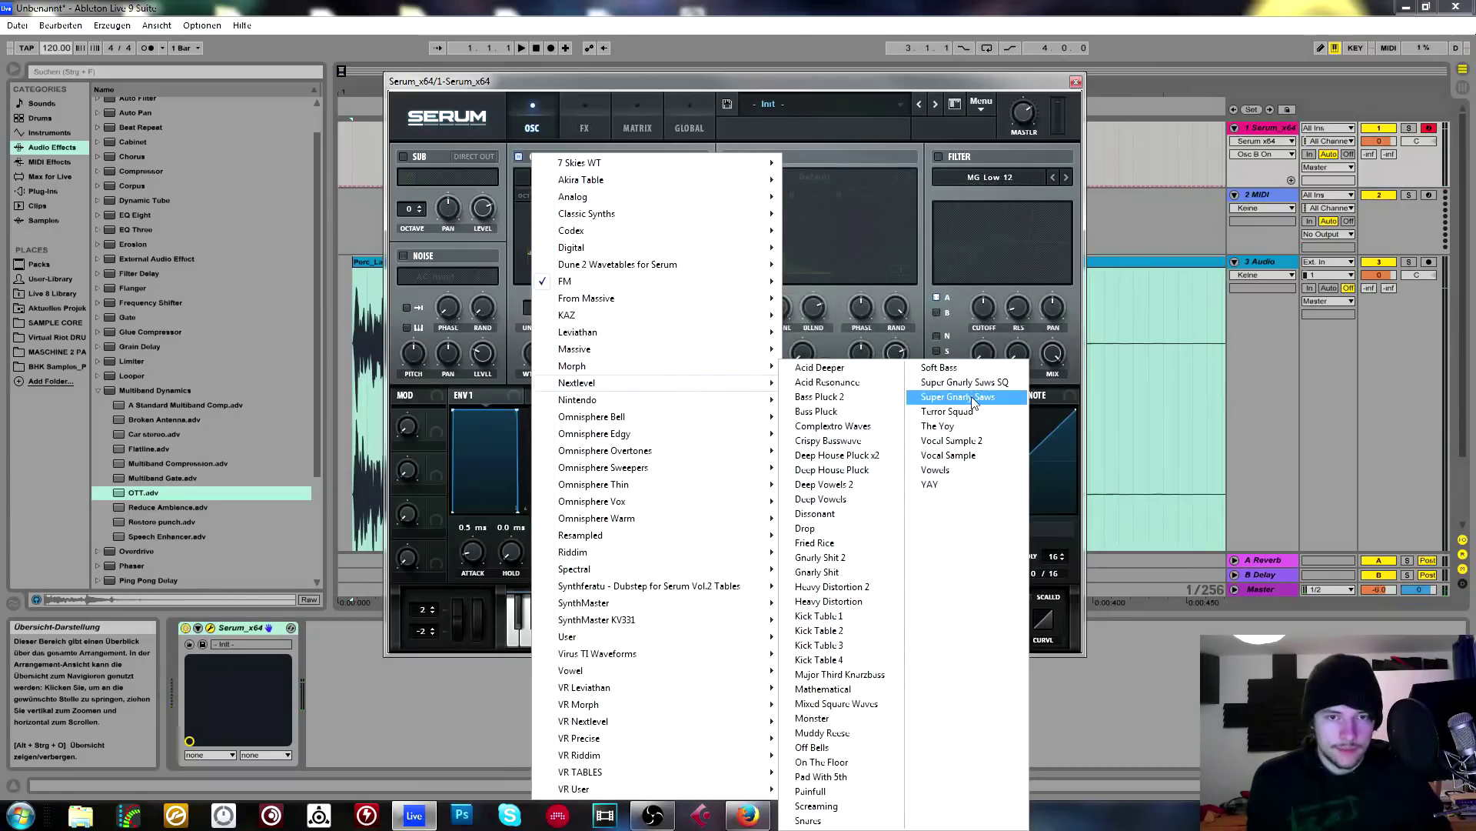
left_click(838, 558)
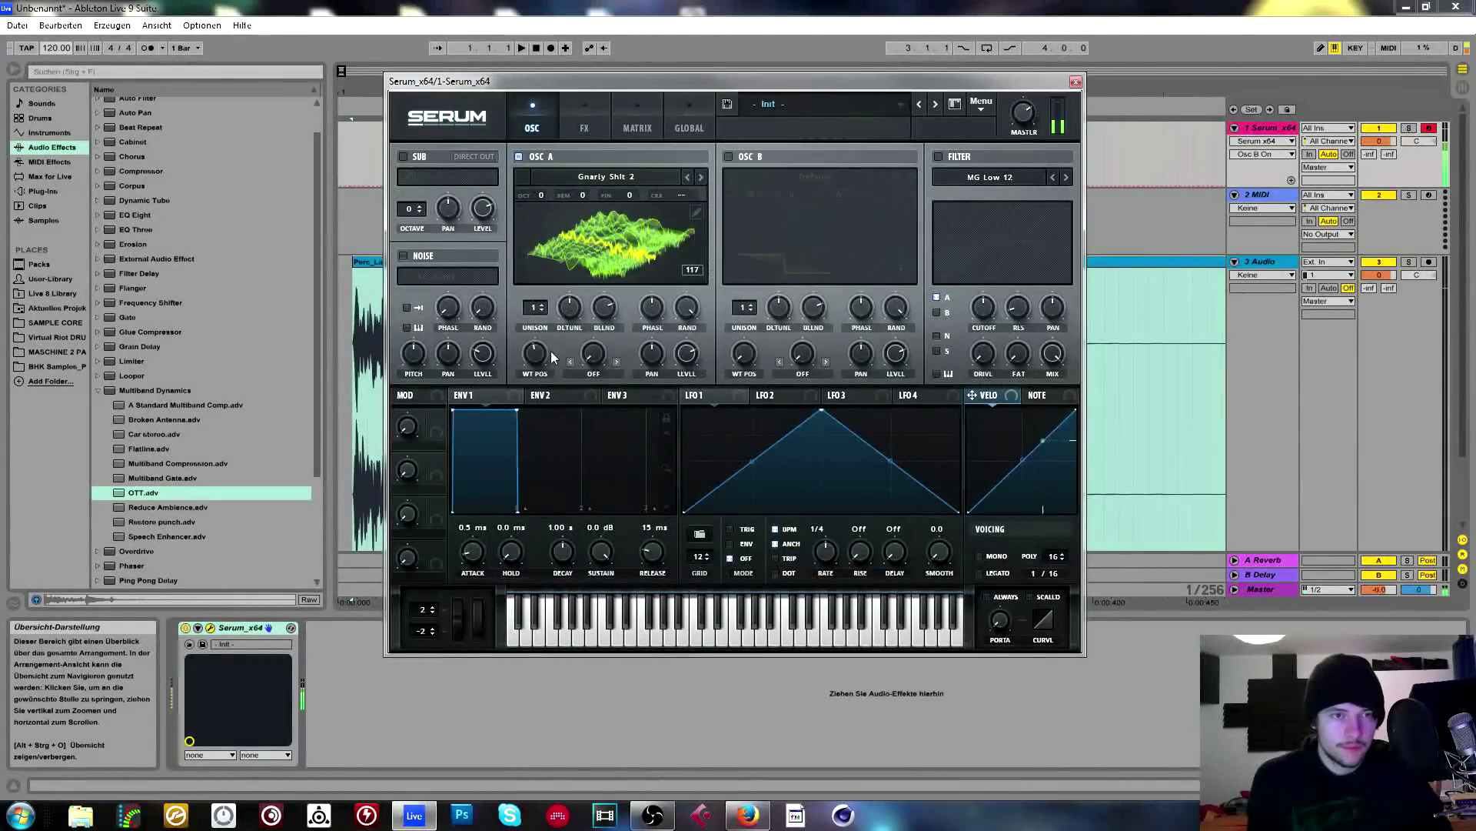
left_click_drag(535, 353, 543, 324)
left_click_drag(554, 418, 560, 445)
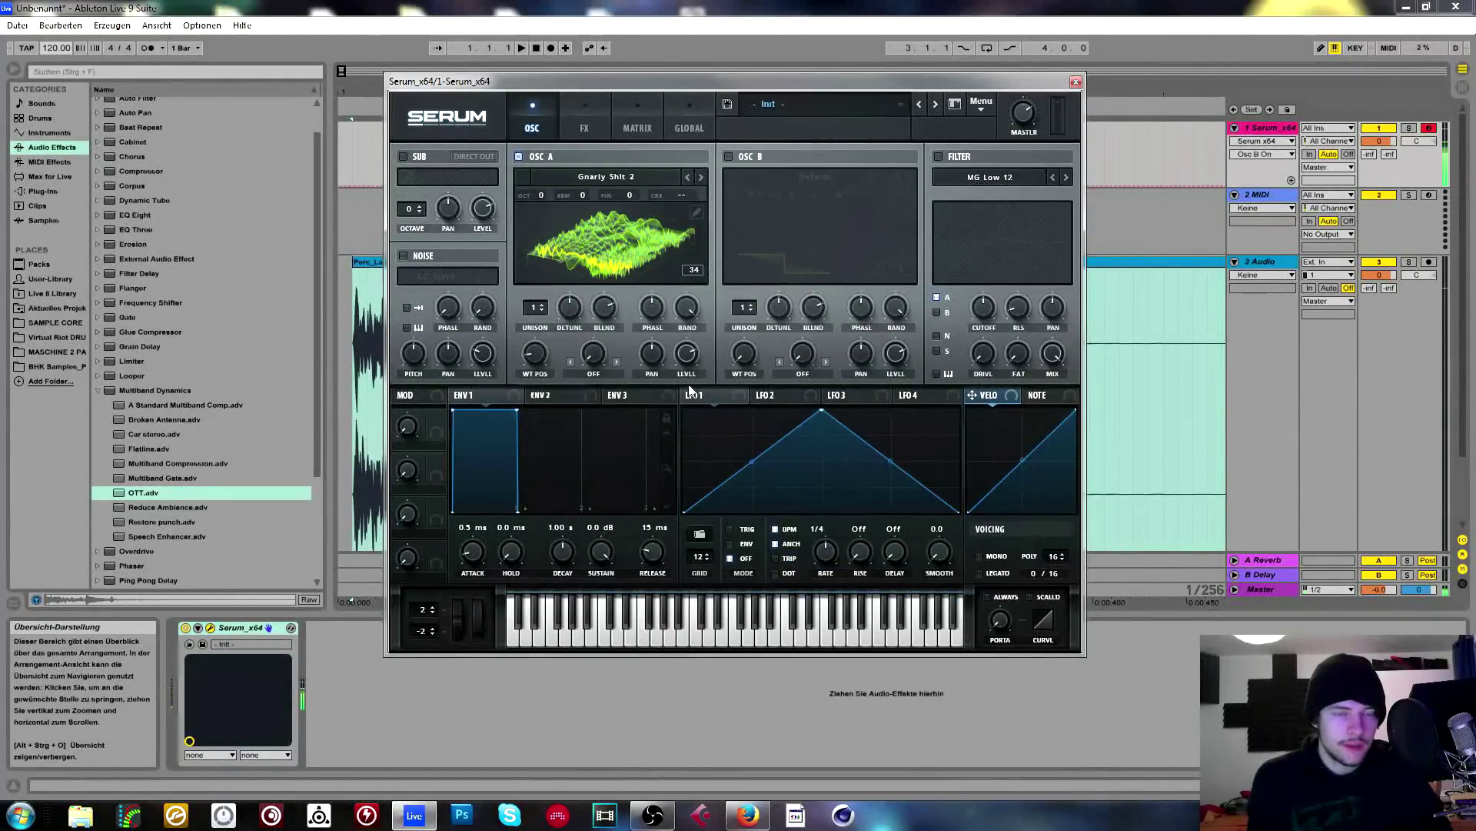
Enable the filter as HP 12 with about 42% resonance and modulate its cutoff and oscillator A's level with LFO 1.
left_click_drag(689, 370, 687, 354)
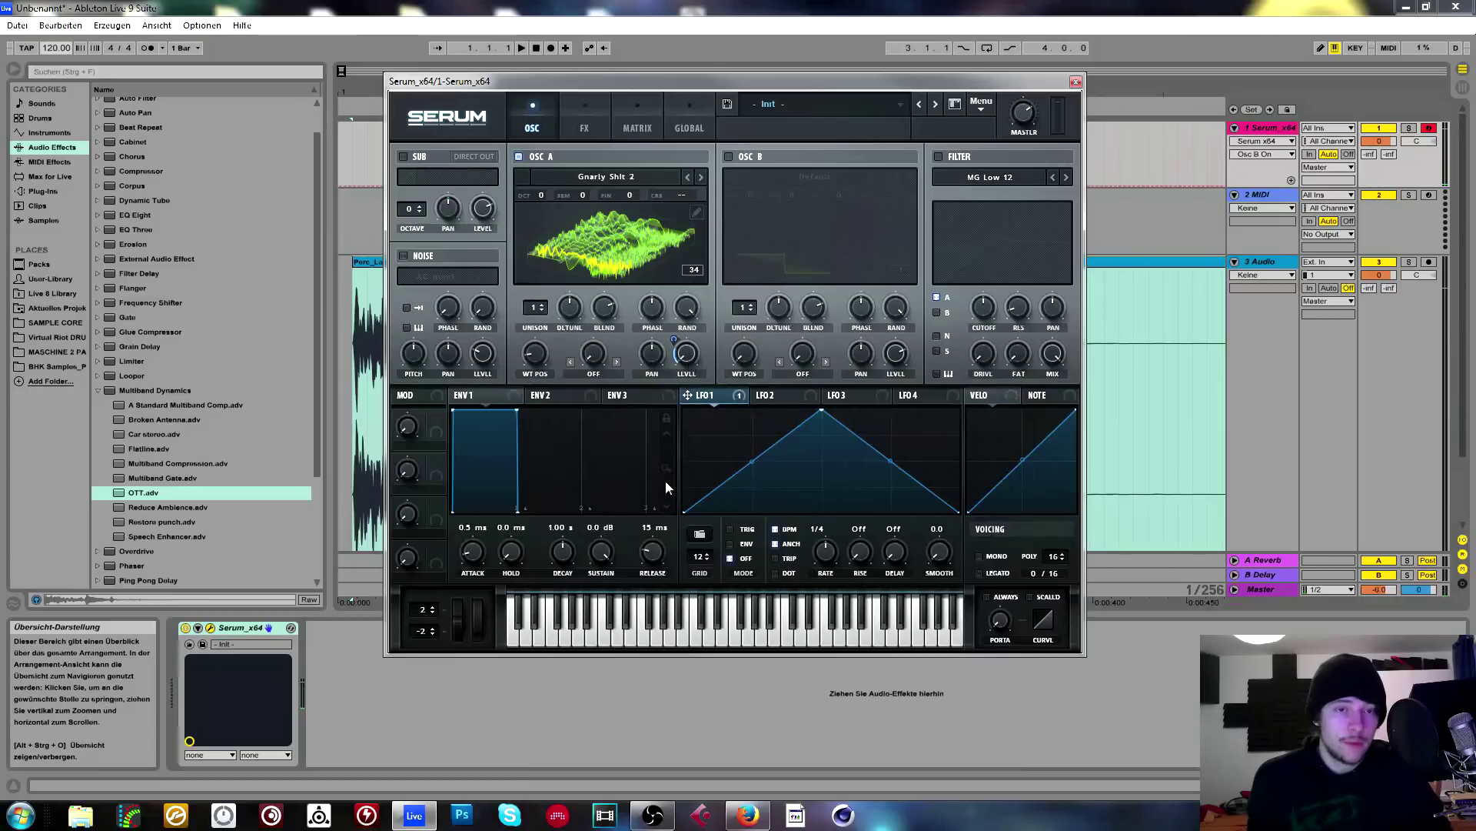
left_click(939, 156)
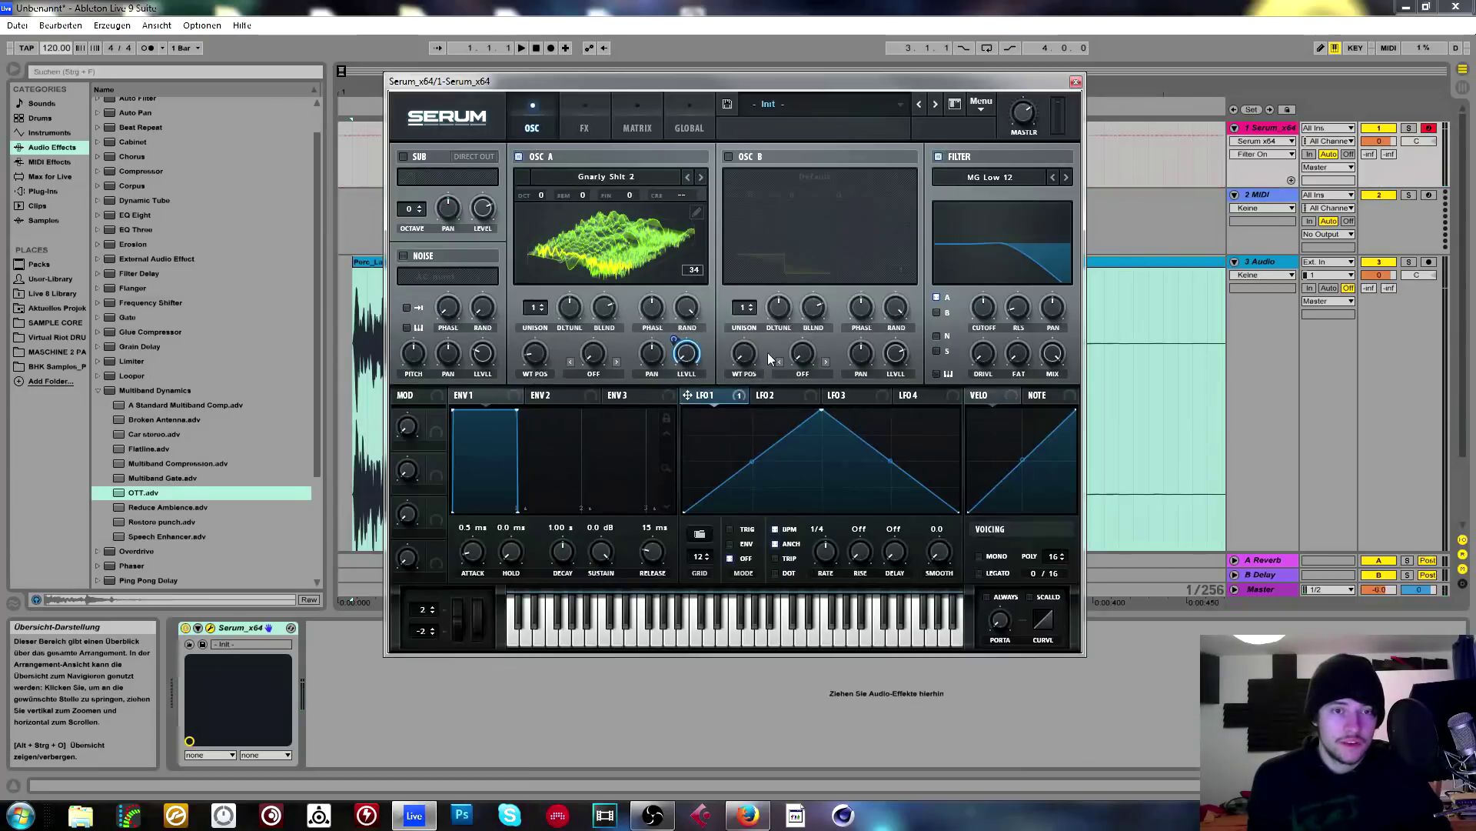
left_click(991, 178)
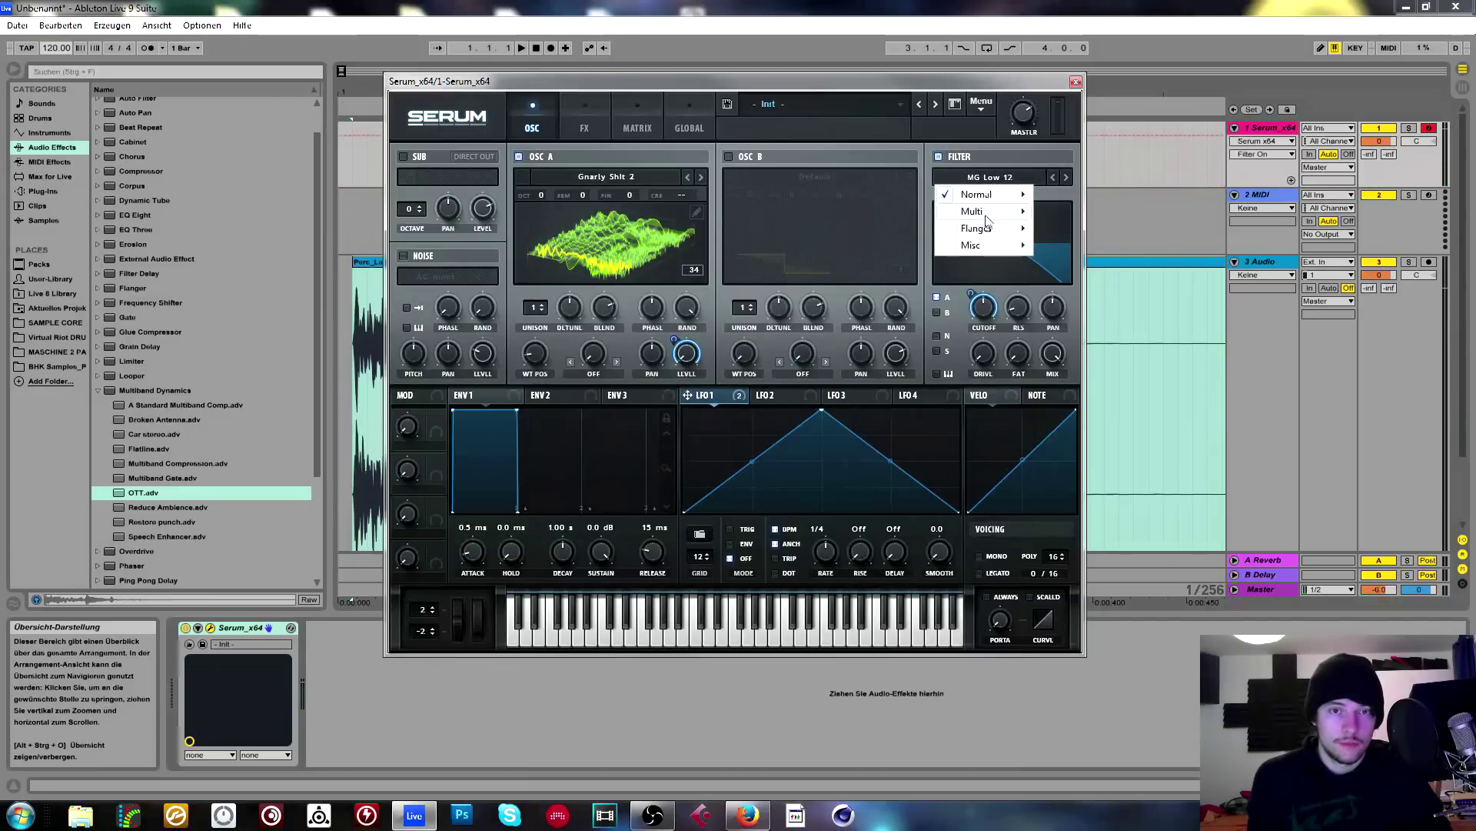
mouse_move(975, 195)
left_click(1068, 369)
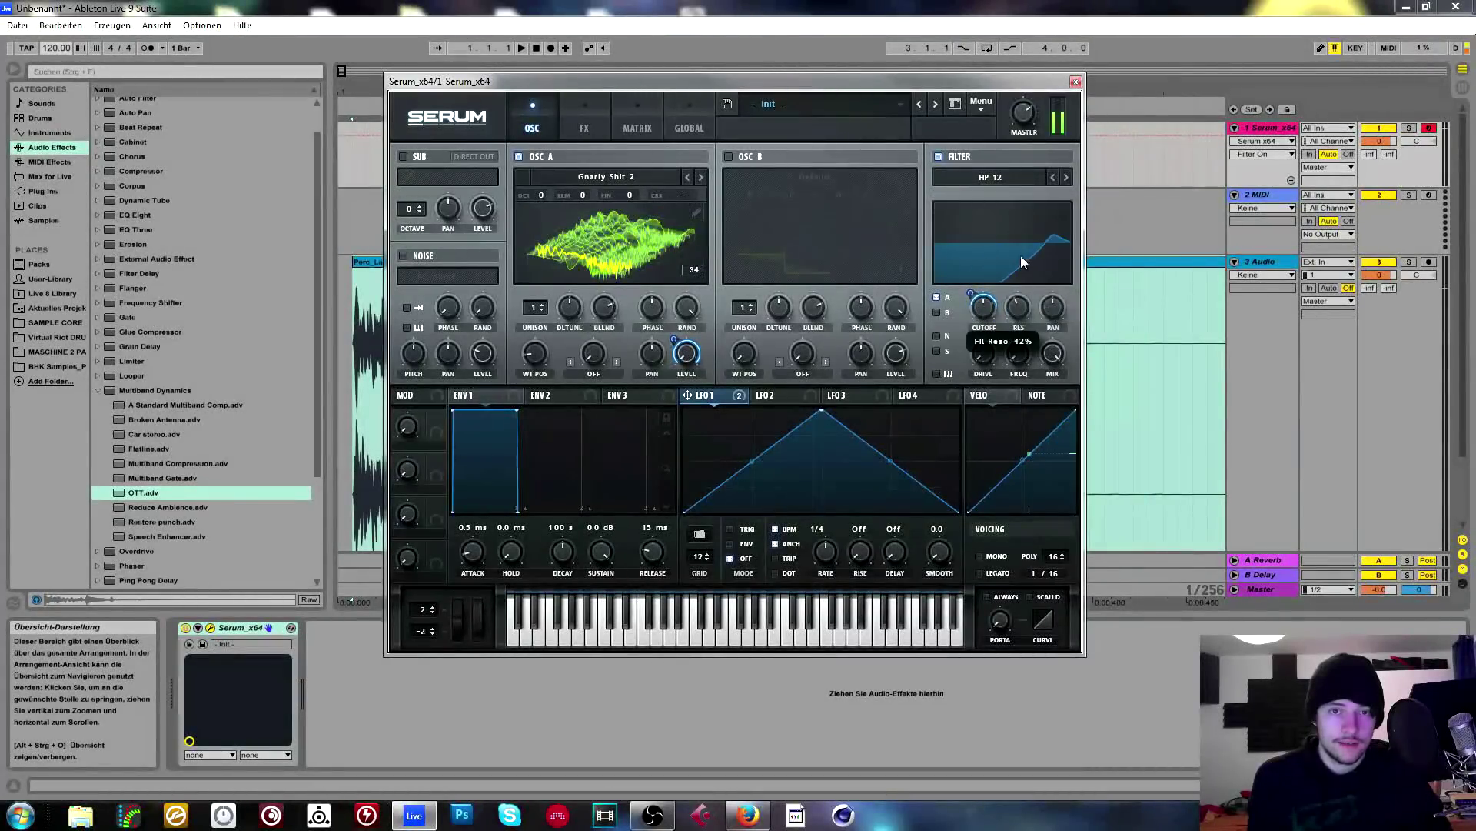
Enable the sub oscillator with direct output and modulate its level with LFO 1.
left_click(584, 127)
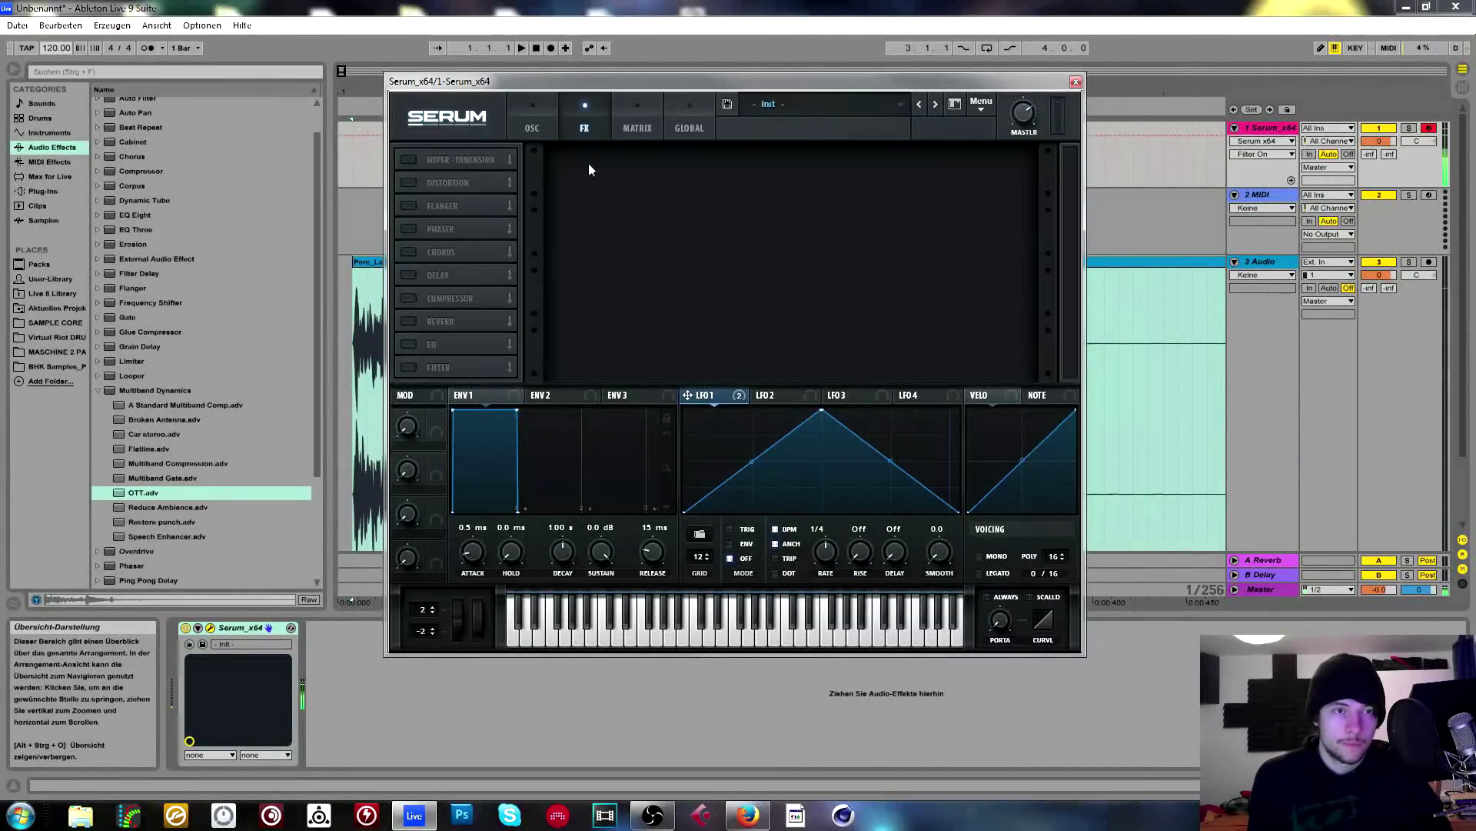
left_click(532, 126)
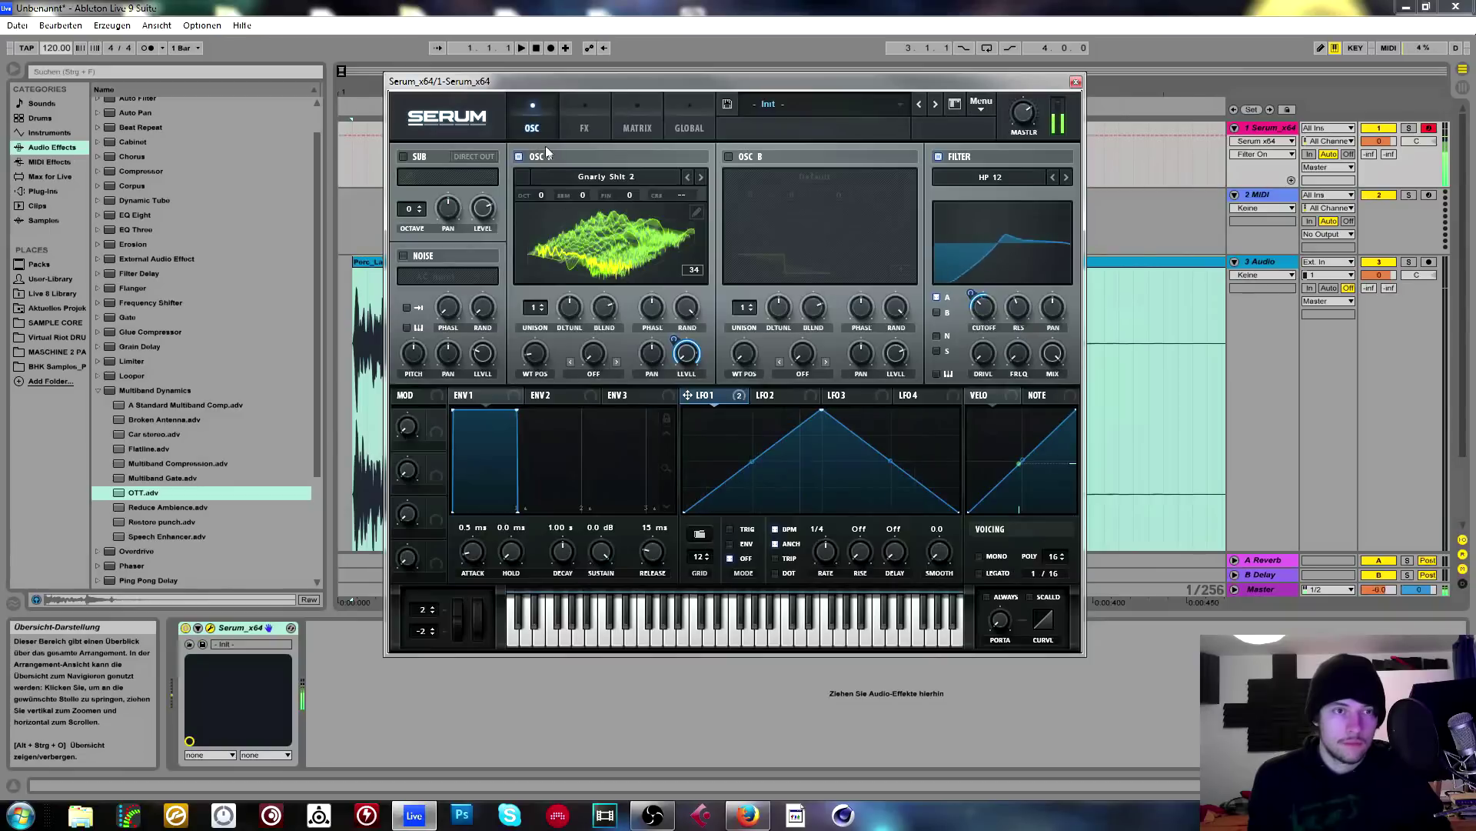
left_click(493, 156)
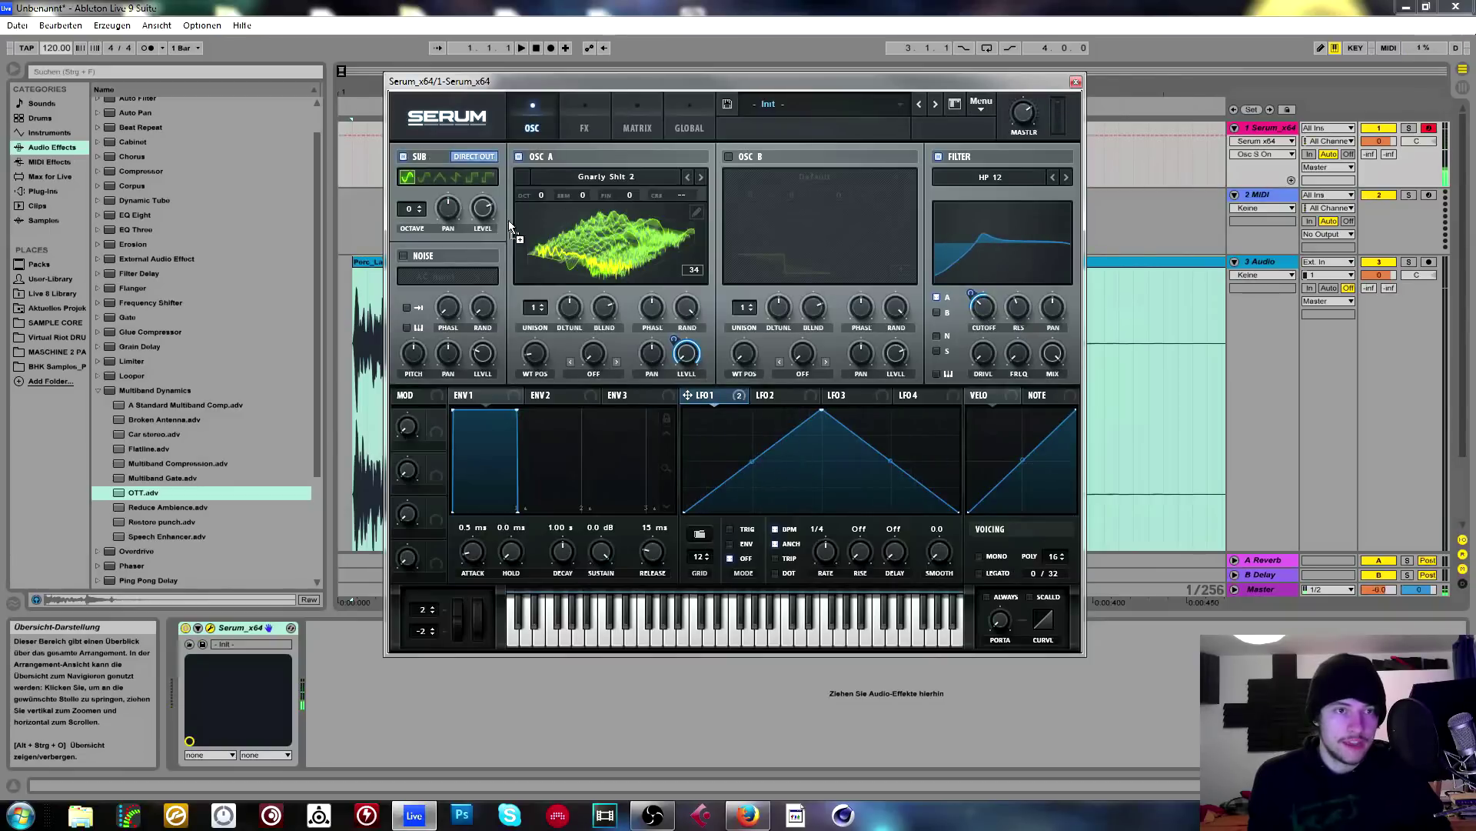
Enable the Hyper/Dimension effect and the compressor, switching the compressor to multiband and adjusting its gain.
left_click(575, 127)
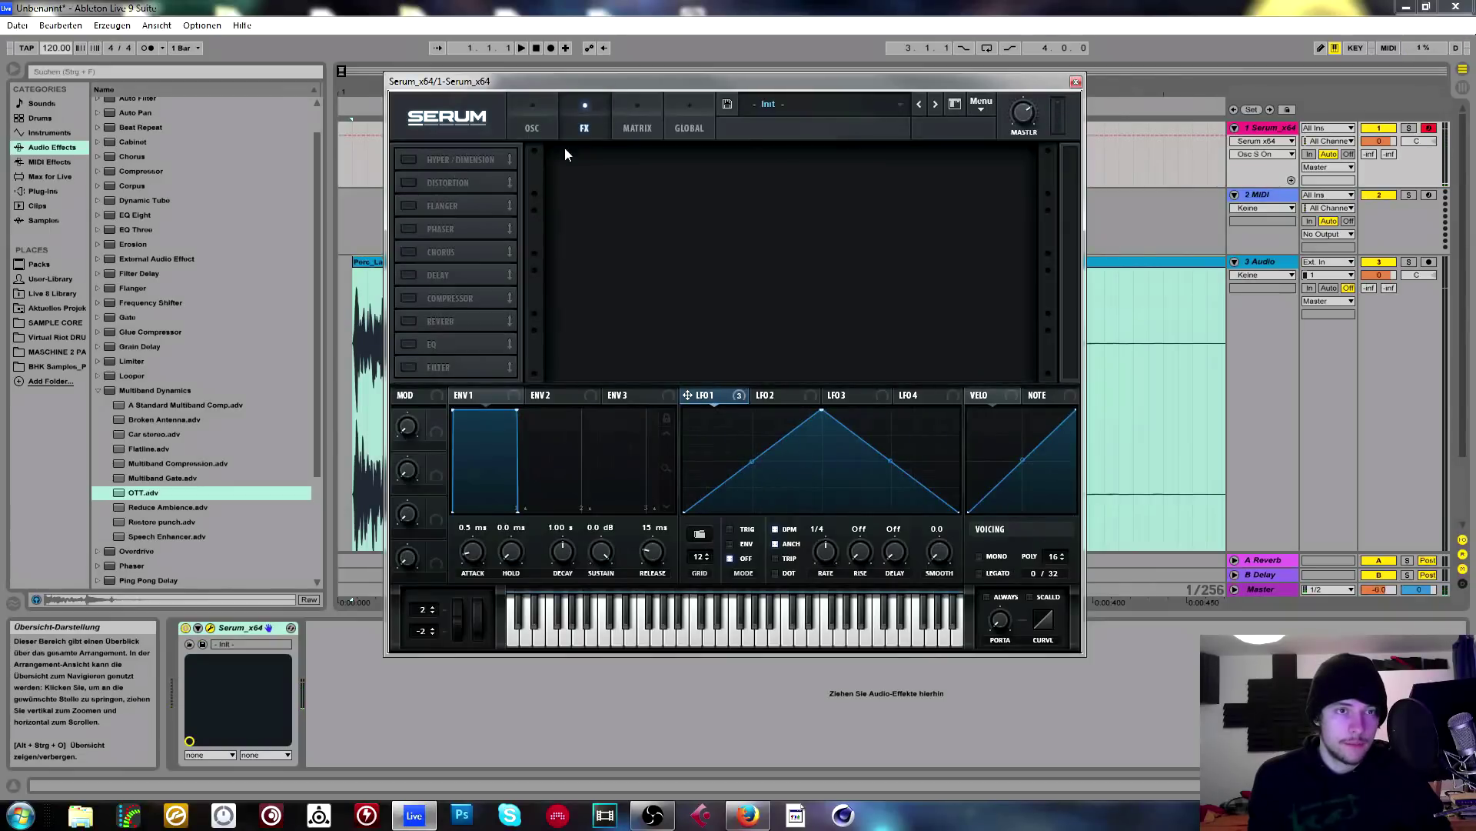
left_click(408, 298)
left_click(408, 159)
left_click(859, 250)
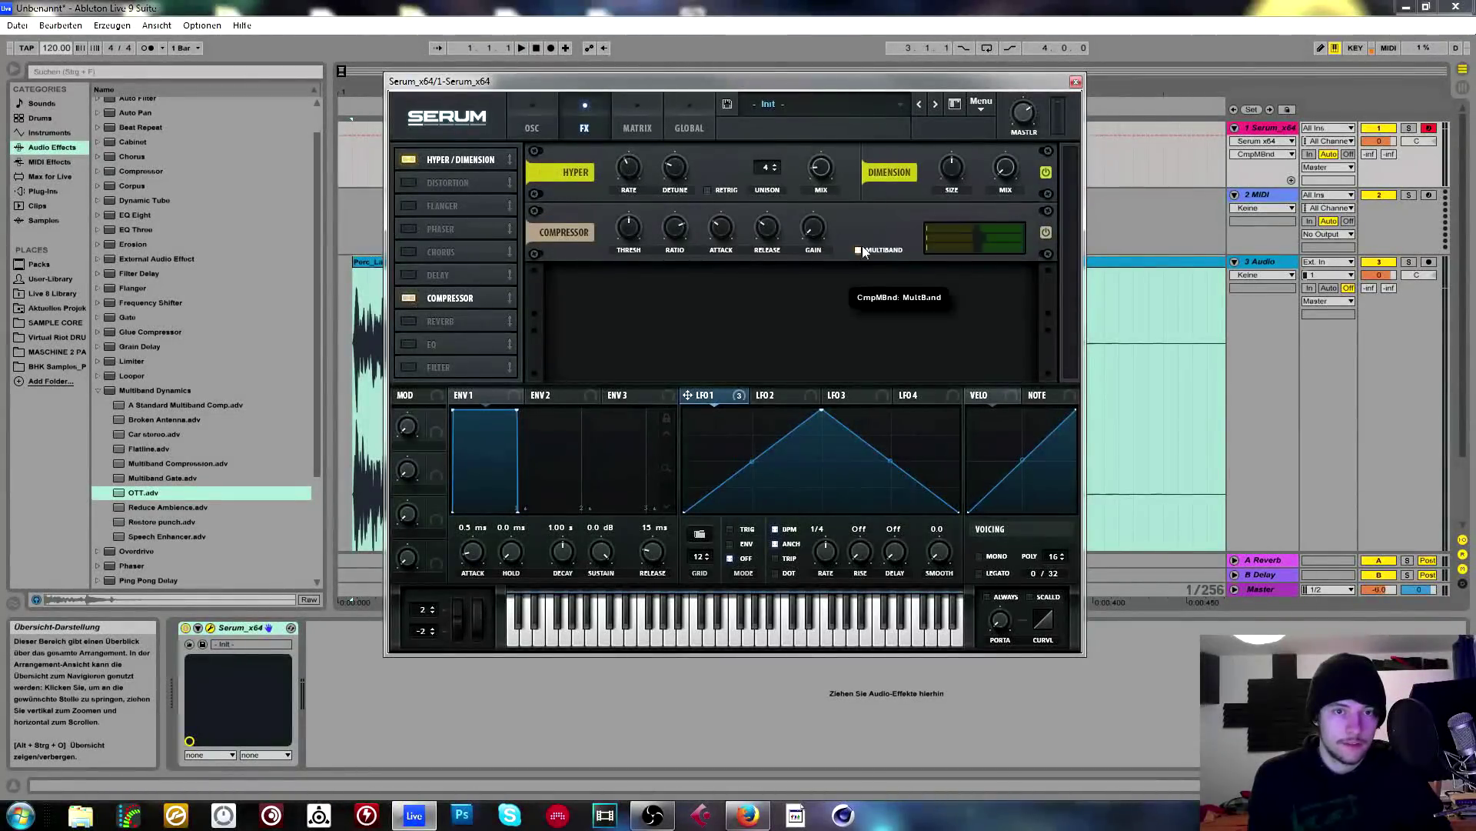
Replace LFO 1 with LFO 2 as modulator of oscillator A's wavetable position and shape LFO 2 into a rising ramp.
left_click(532, 128)
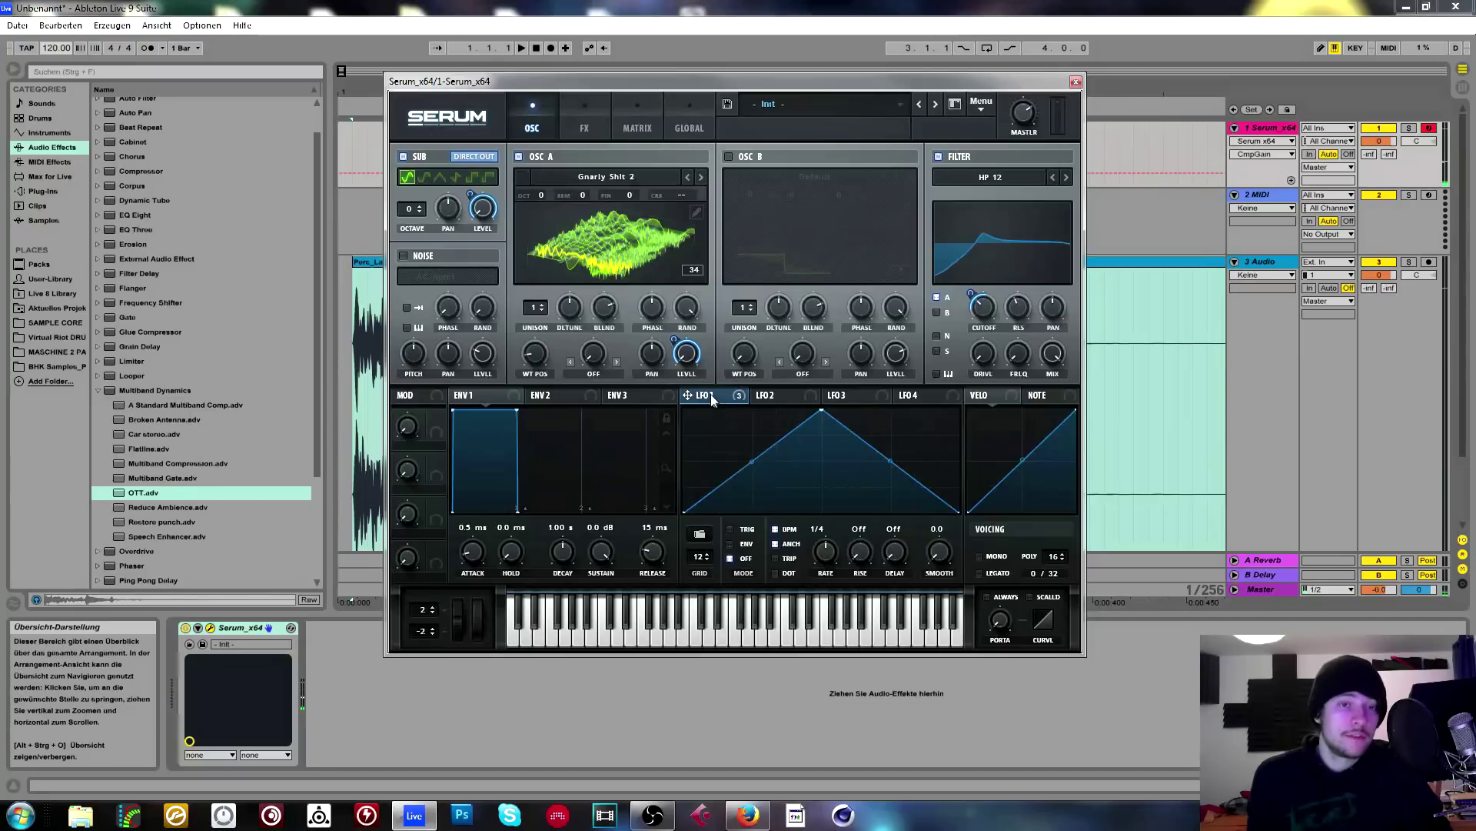
left_click_drag(530, 352, 534, 354)
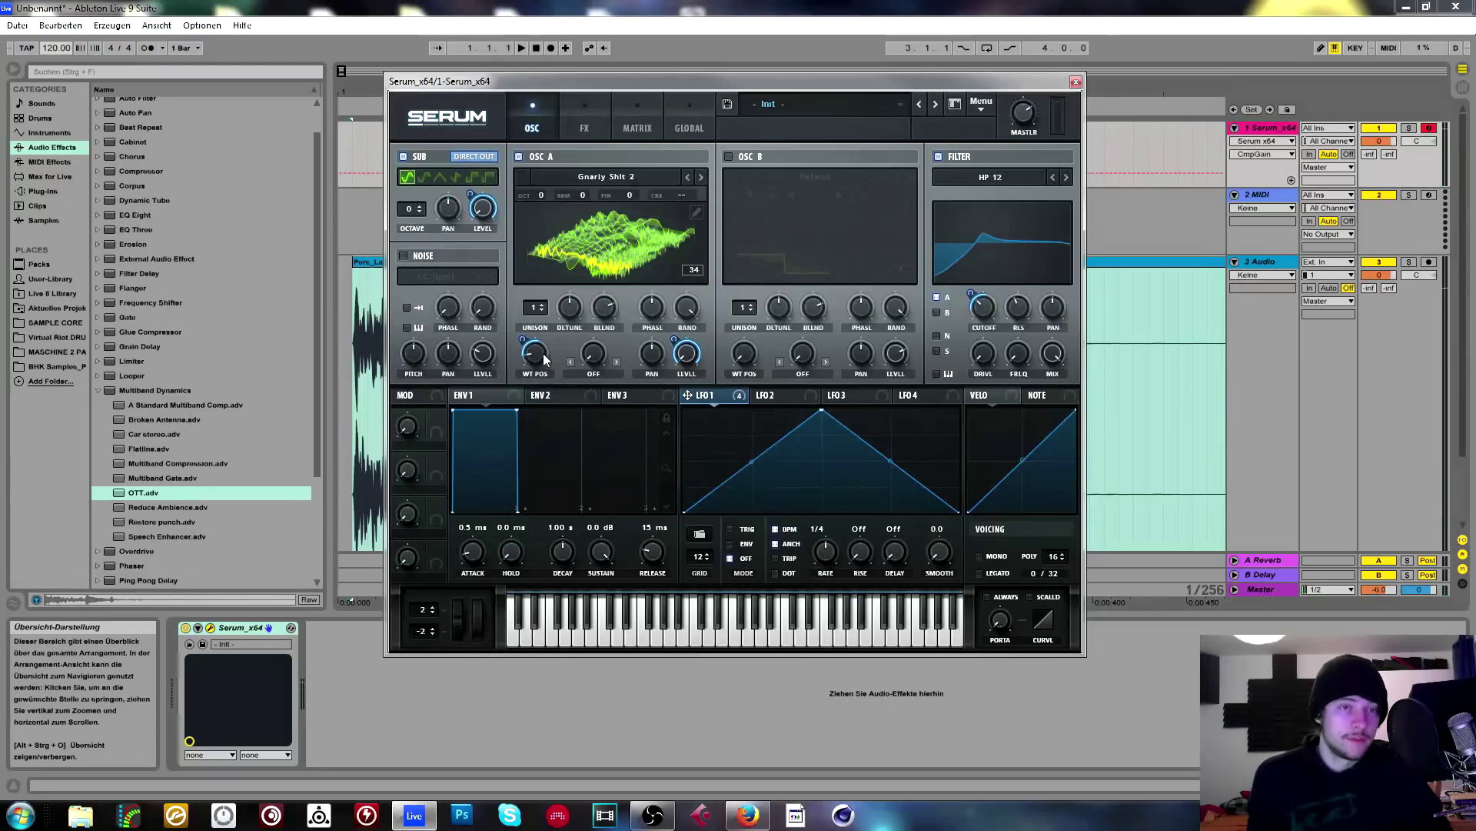
right_click(536, 352)
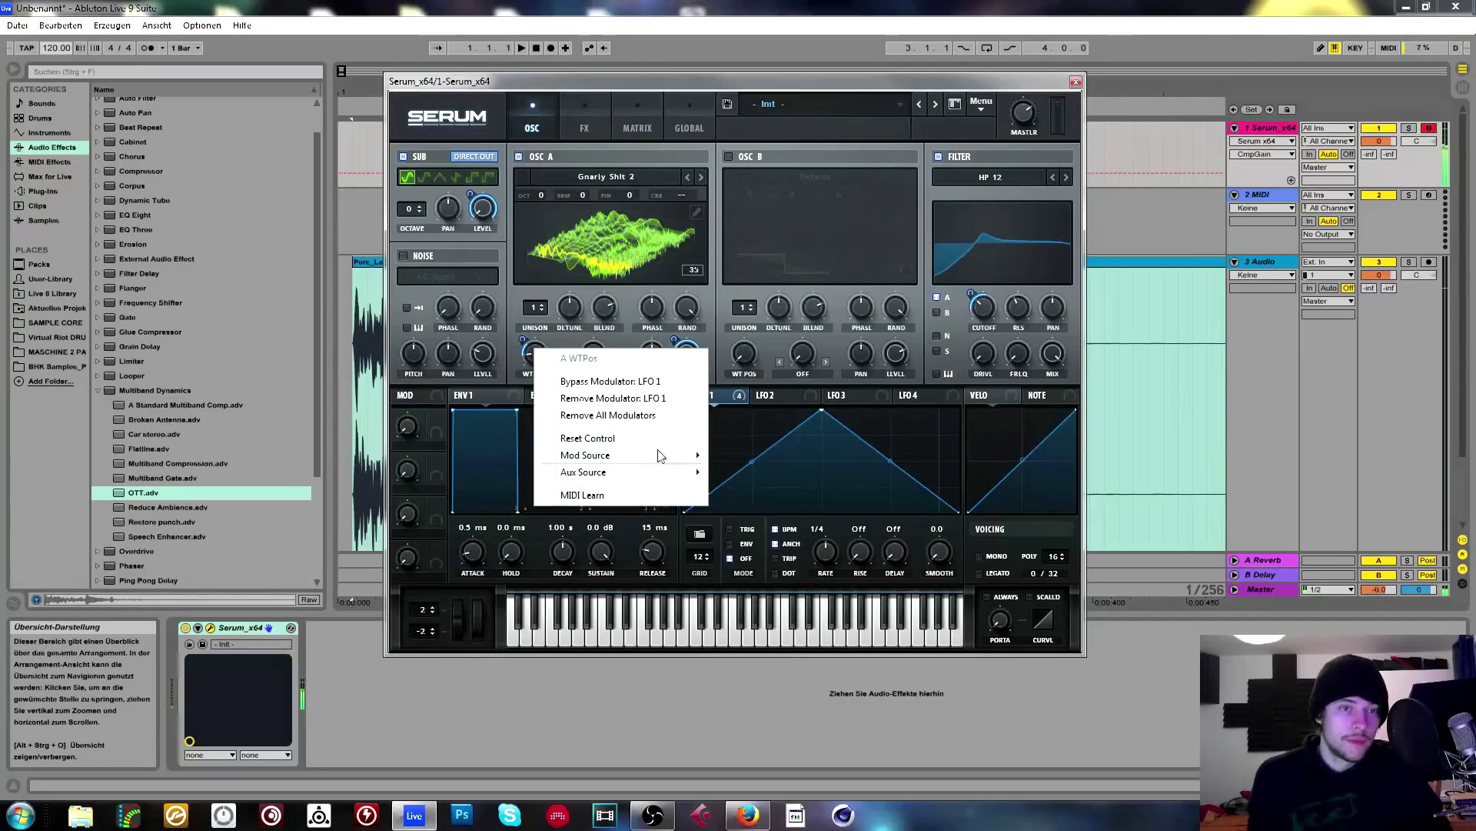
left_click(580, 398)
left_click_drag(777, 395, 545, 360)
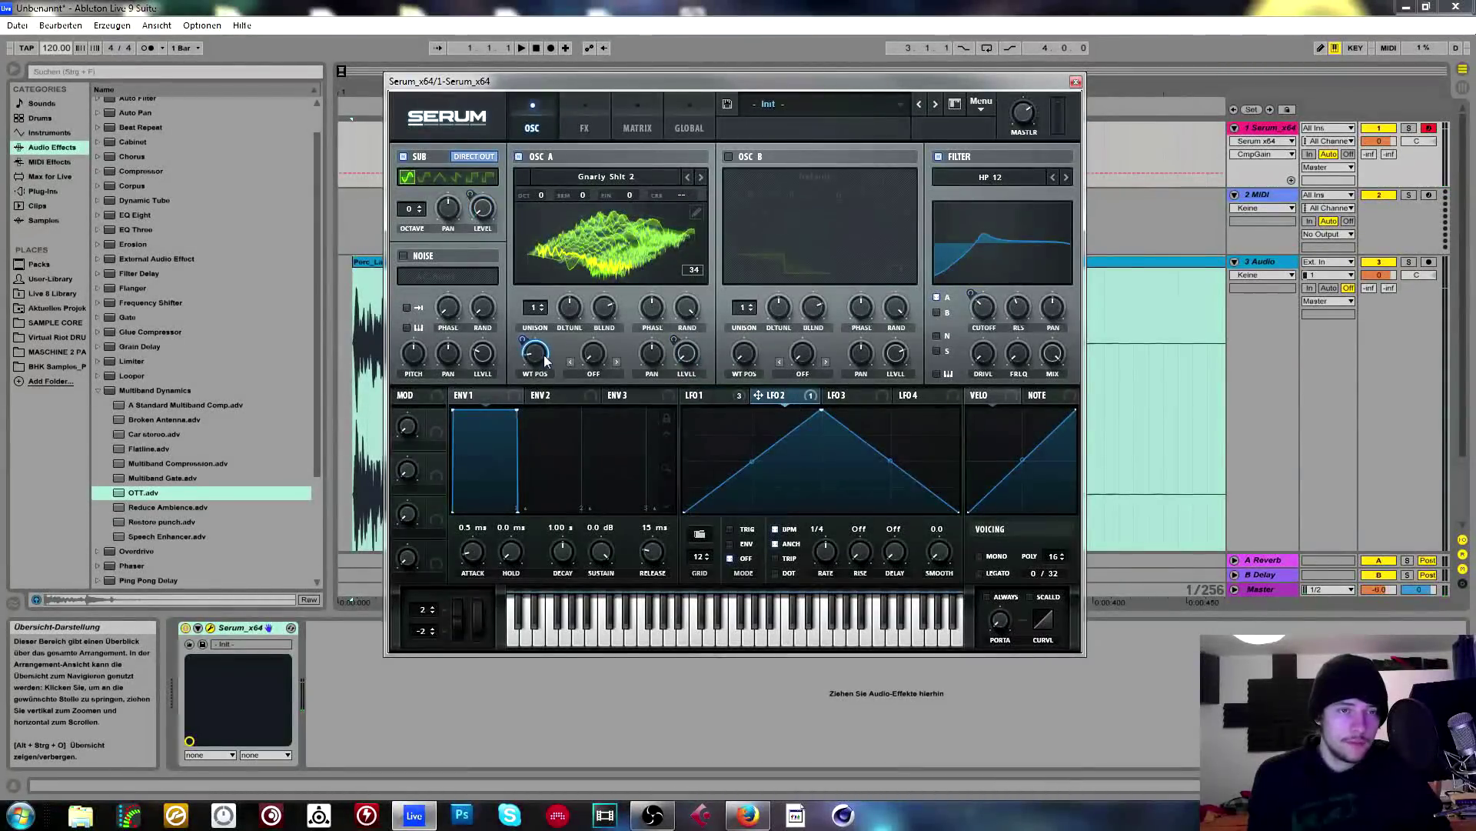
left_click_drag(822, 409, 1151, 392)
mouse_move(531, 338)
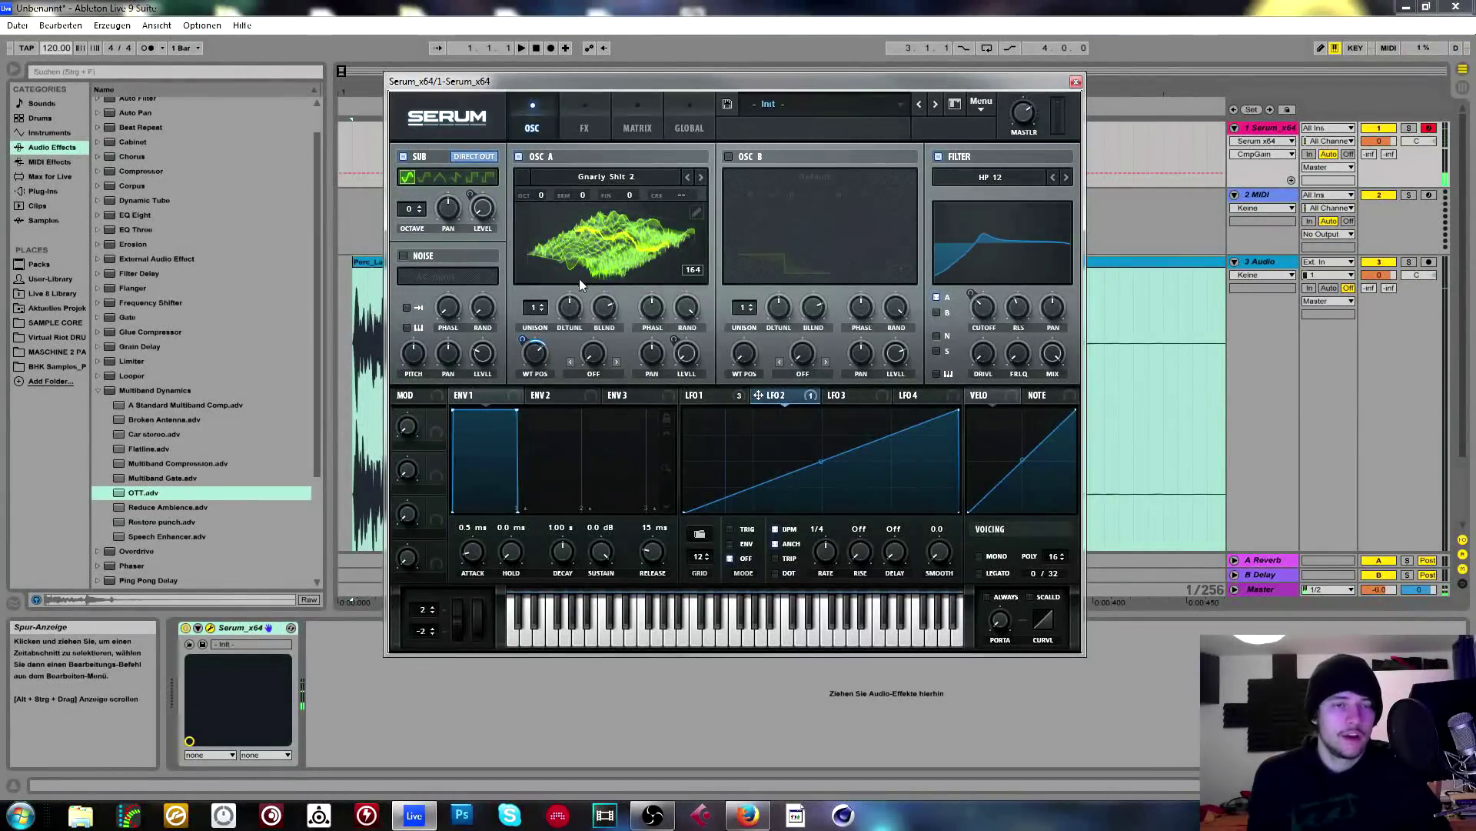
Try the wavetable Fried Rice in oscillator A and move on to Gnarly Shit.
left_click(689, 177)
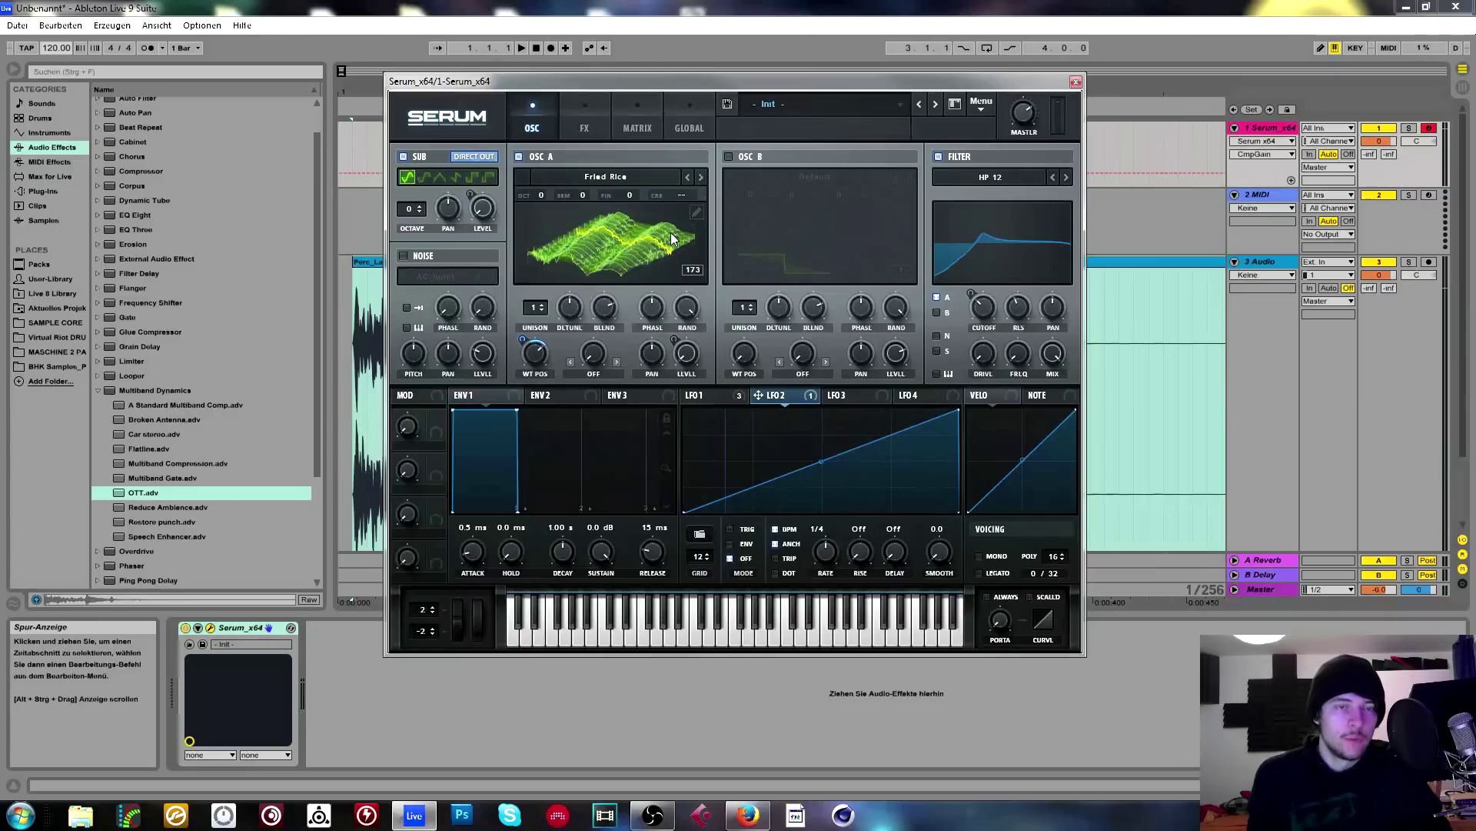
left_click(702, 176)
left_click(702, 176)
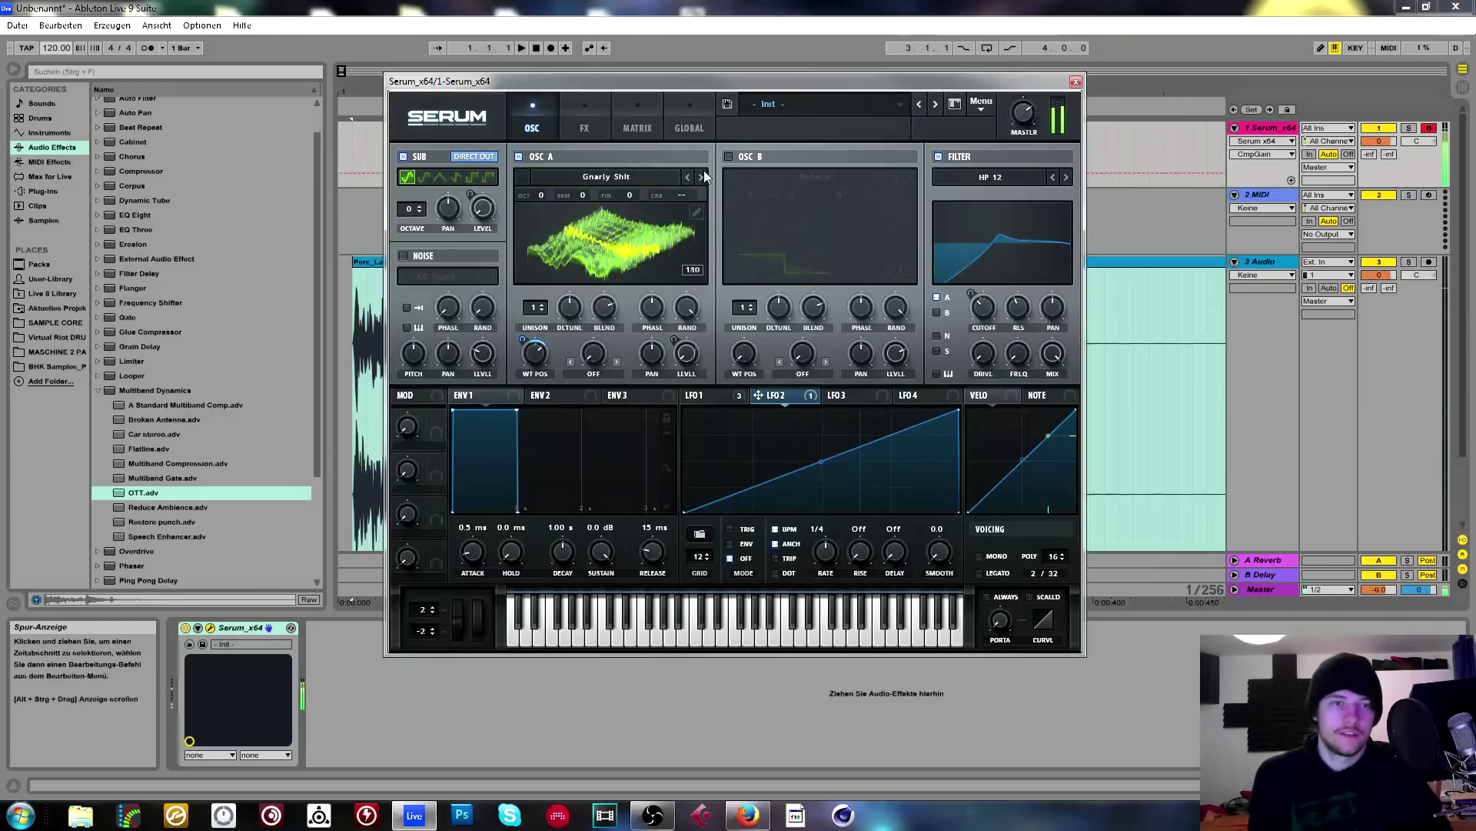
Adjust oscillator A's wavetable position and its LFO 2 modulation depth, and audition further wavetables from Heavy Distortion 2 to Kick Table 3.
left_click_drag(524, 341, 524, 371)
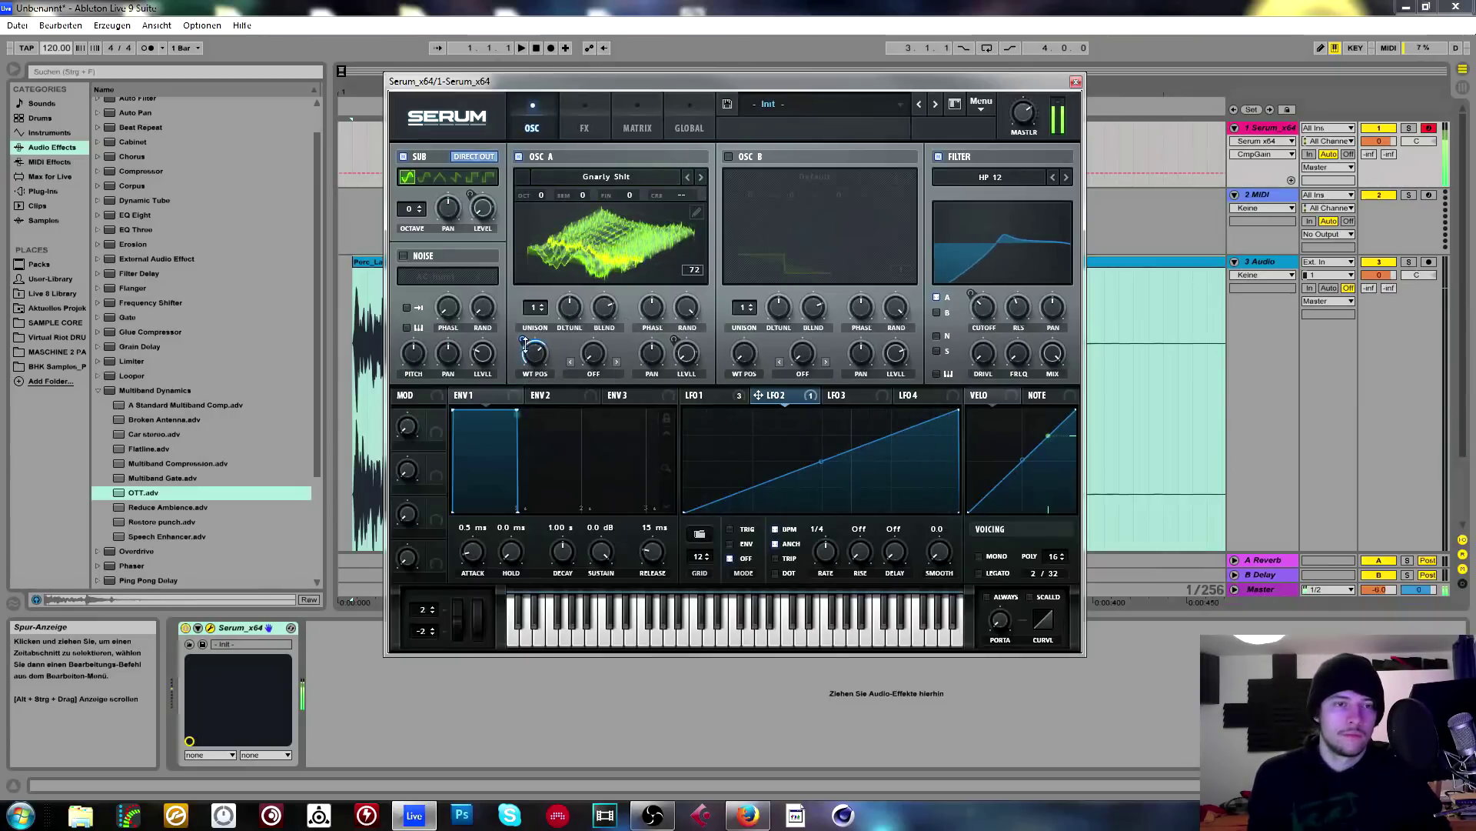
mouse_move(536, 355)
left_mouse_down()
mouse_move(556, 324)
mouse_move(541, 371)
left_mouse_up()
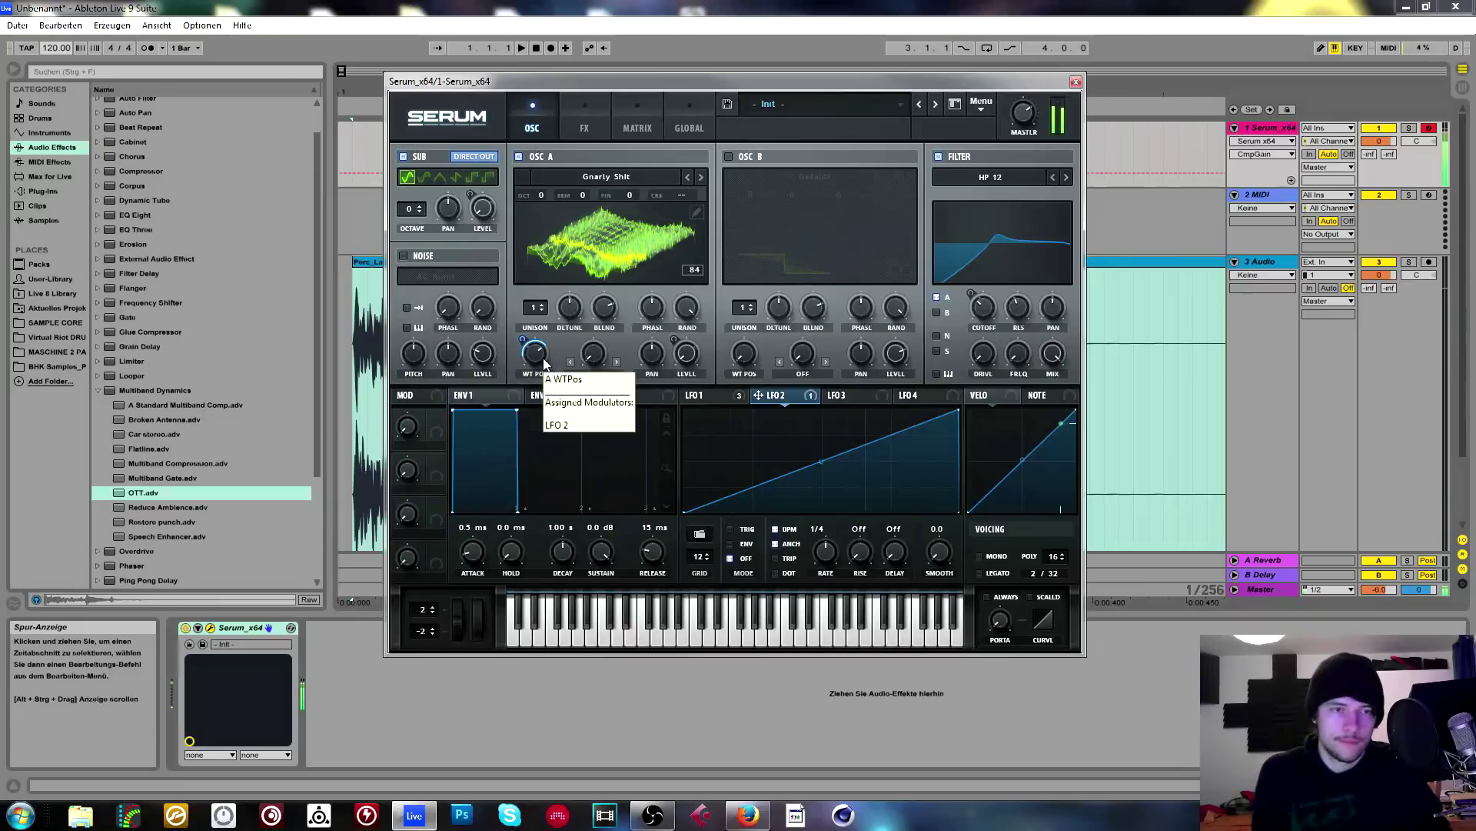
left_click(699, 174)
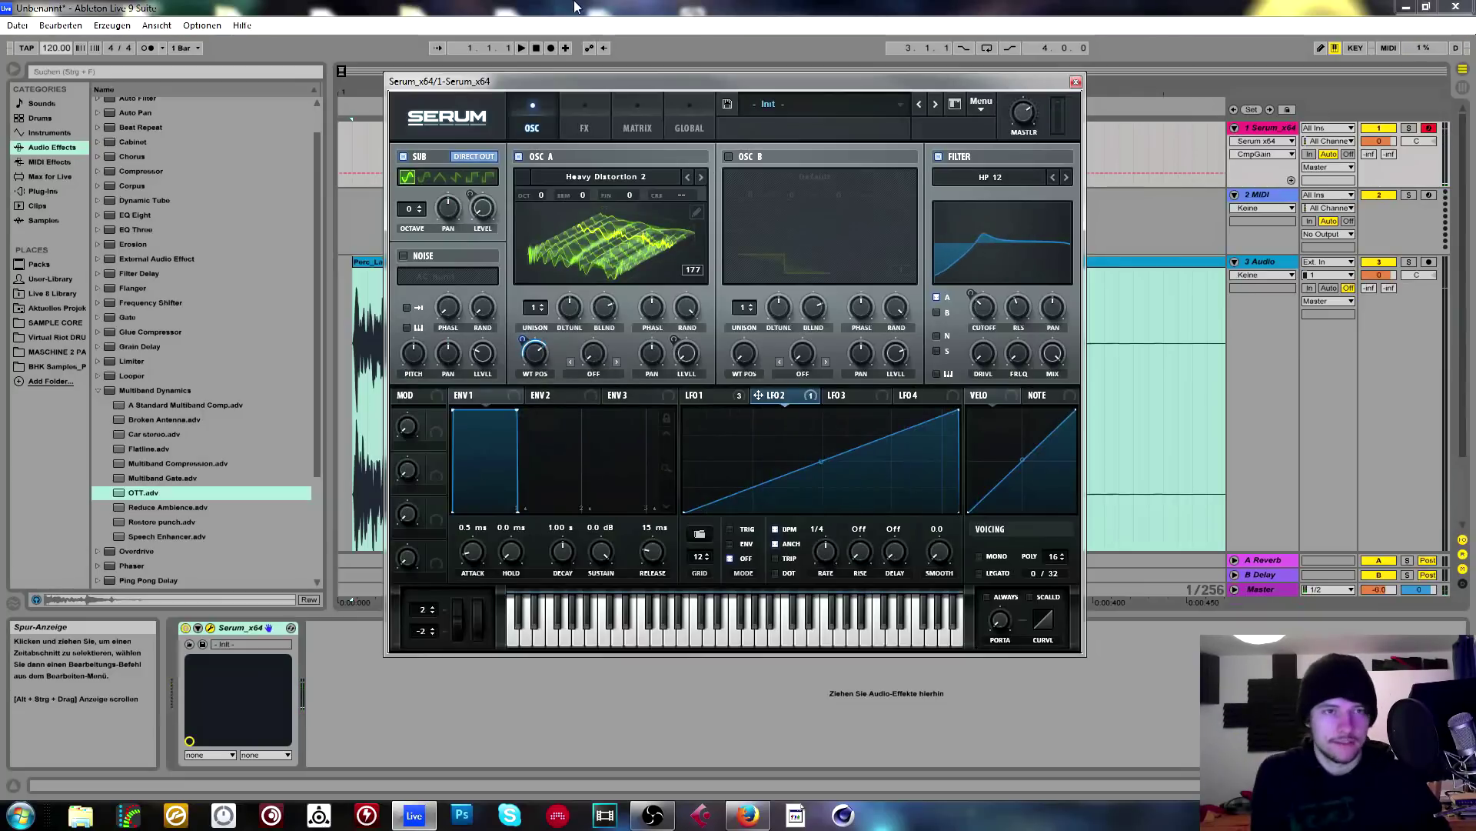
left_click(700, 177)
left_click(703, 176)
left_click(703, 176)
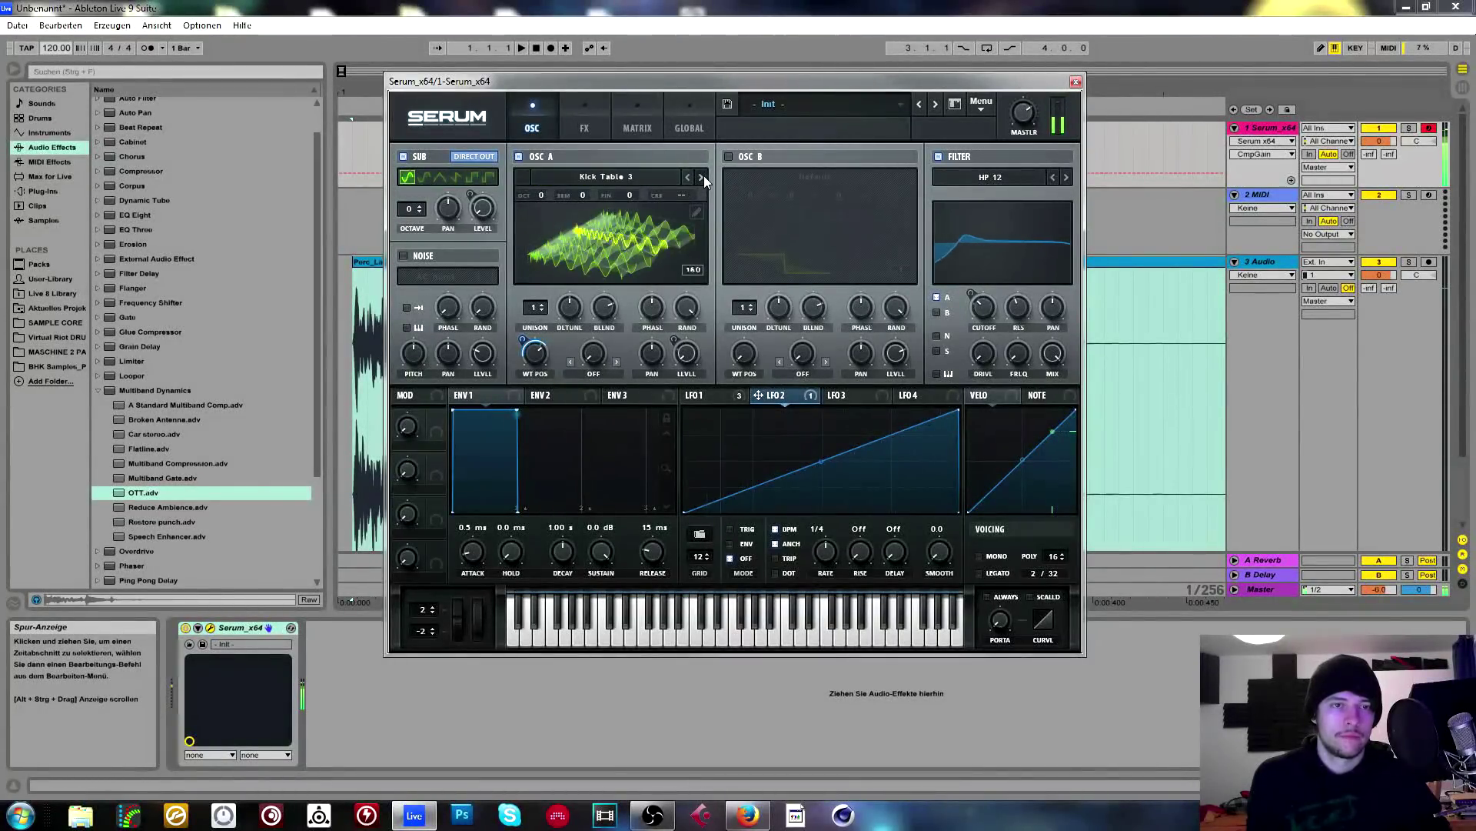
Load the Clean Bells wavetable from the Omnisphere Bell category into oscillator A and play a note.
left_click(632, 176)
mouse_move(638, 416)
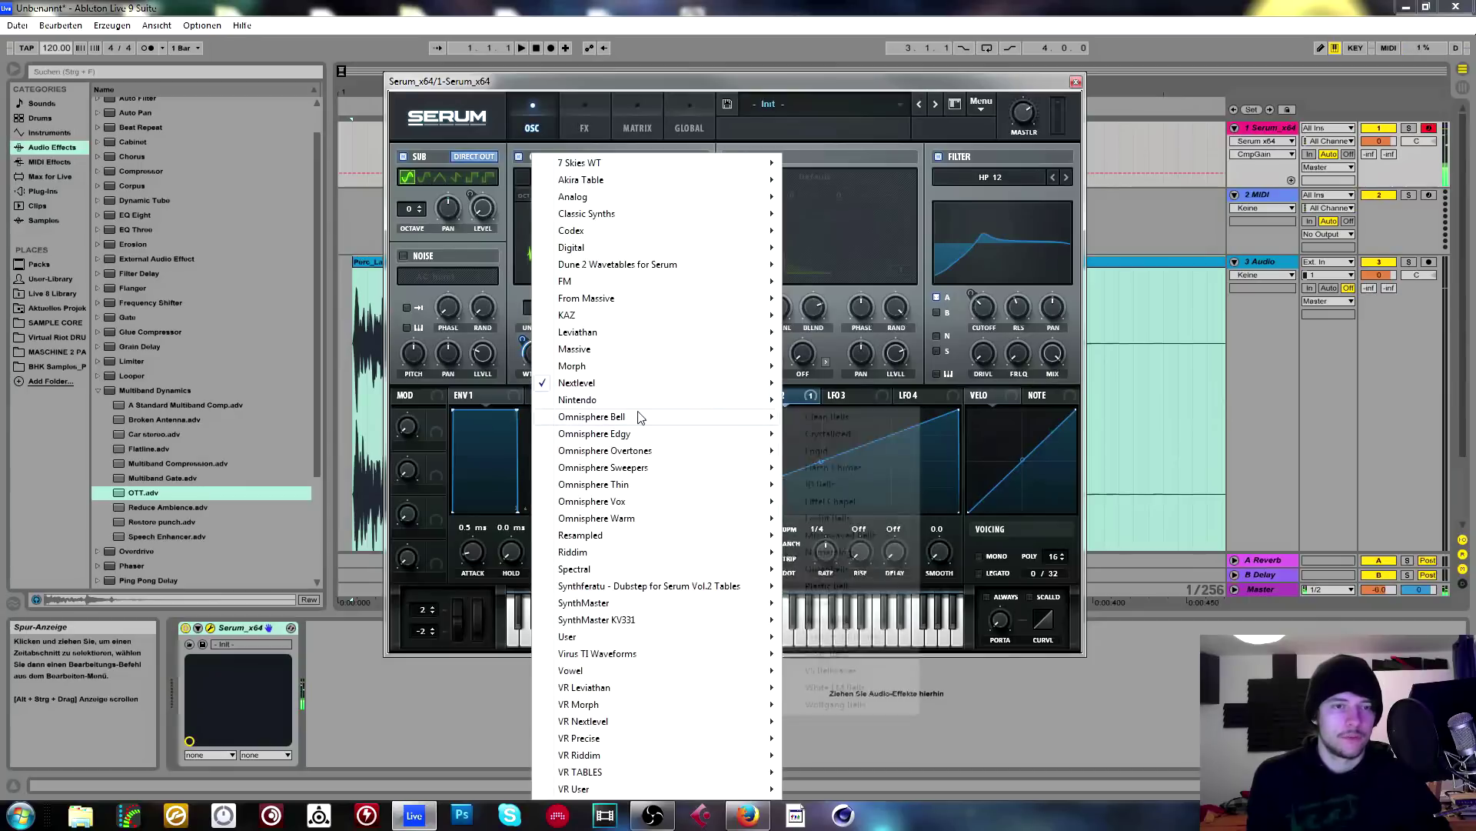
left_click(827, 416)
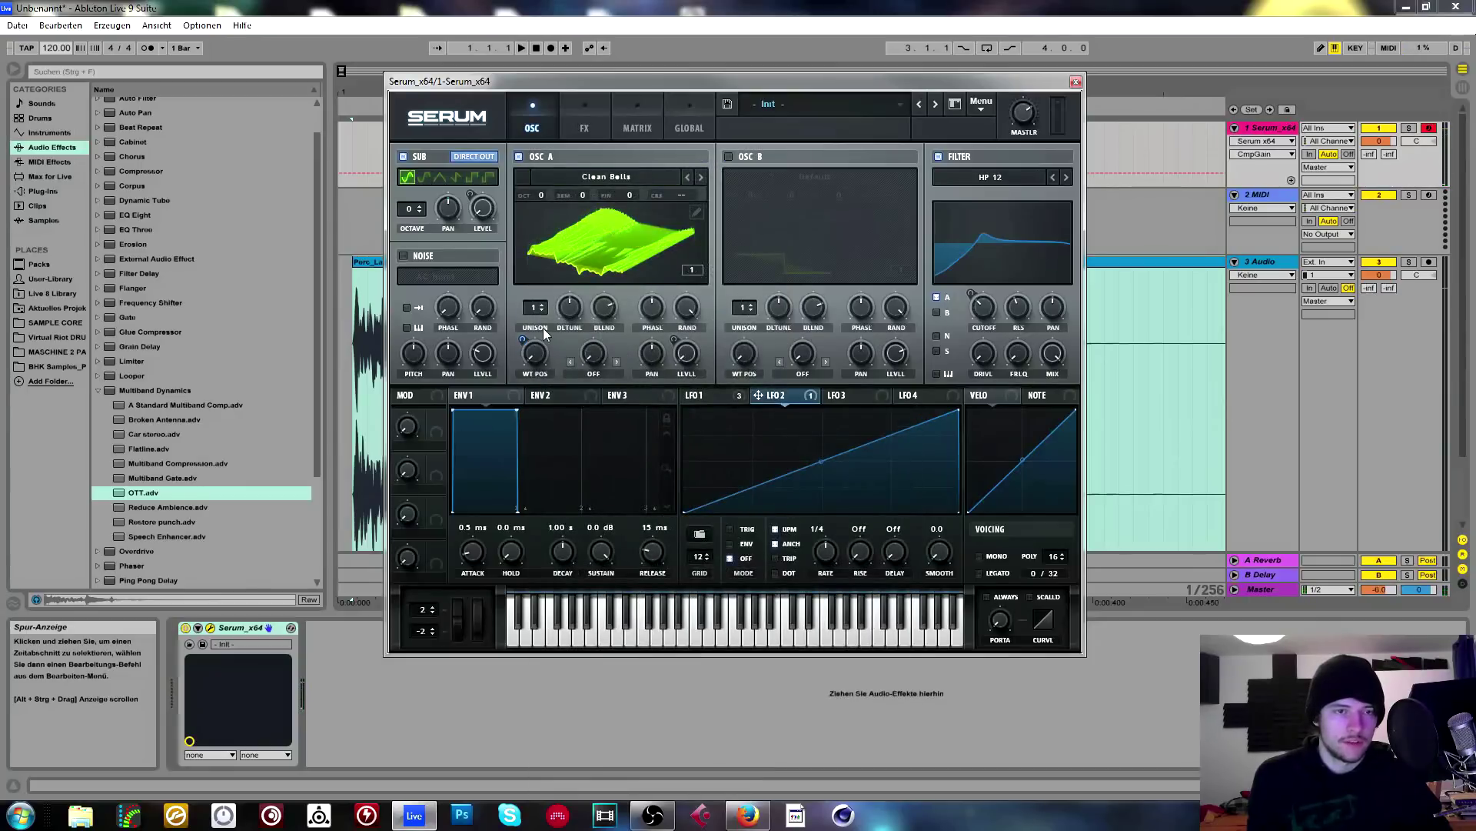
key("a")
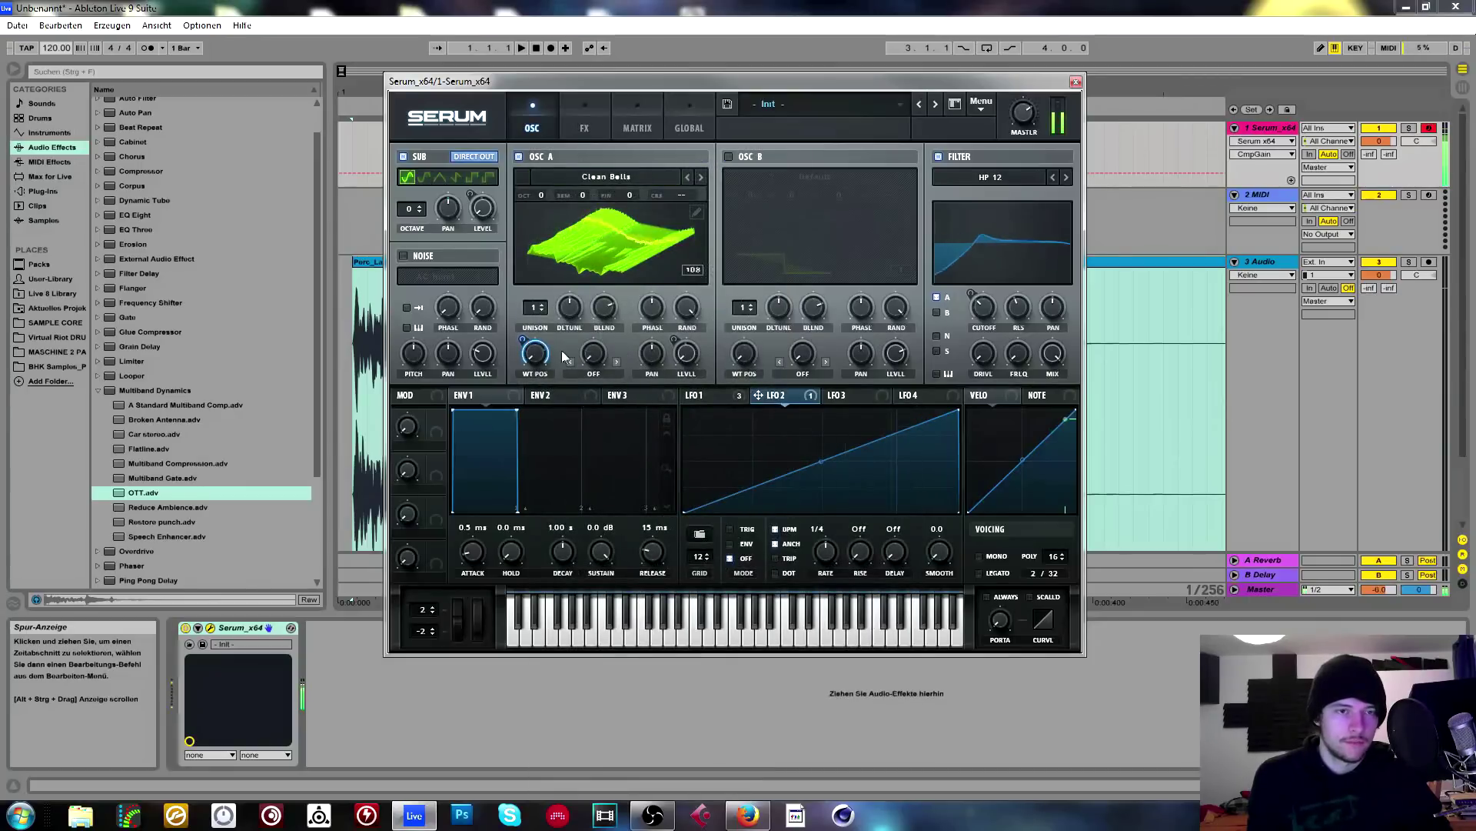
Set oscillator A's warp mode to Bend + and try out different warp amounts.
left_click(701, 395)
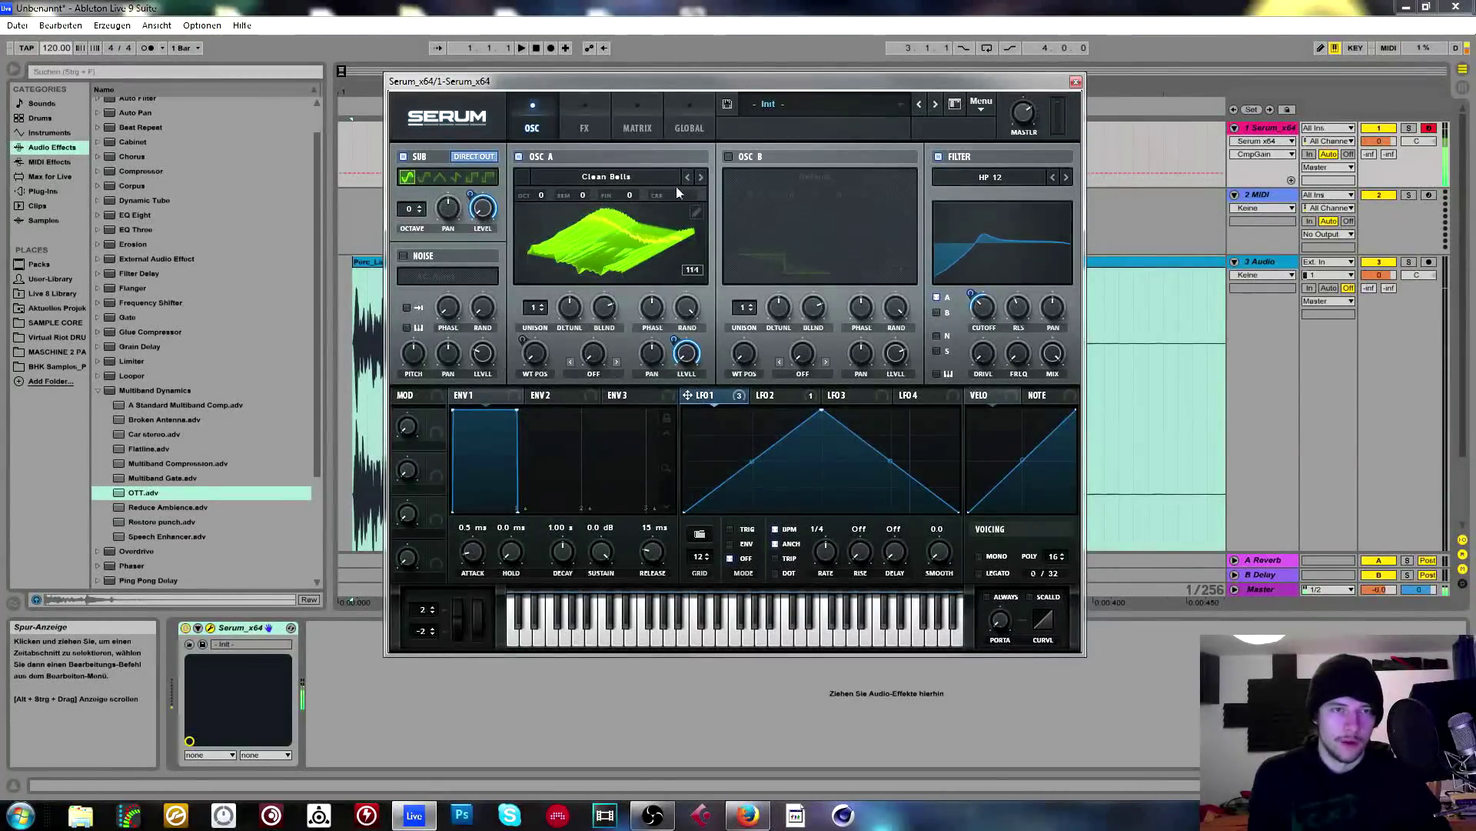
left_click(603, 367)
left_click(597, 467)
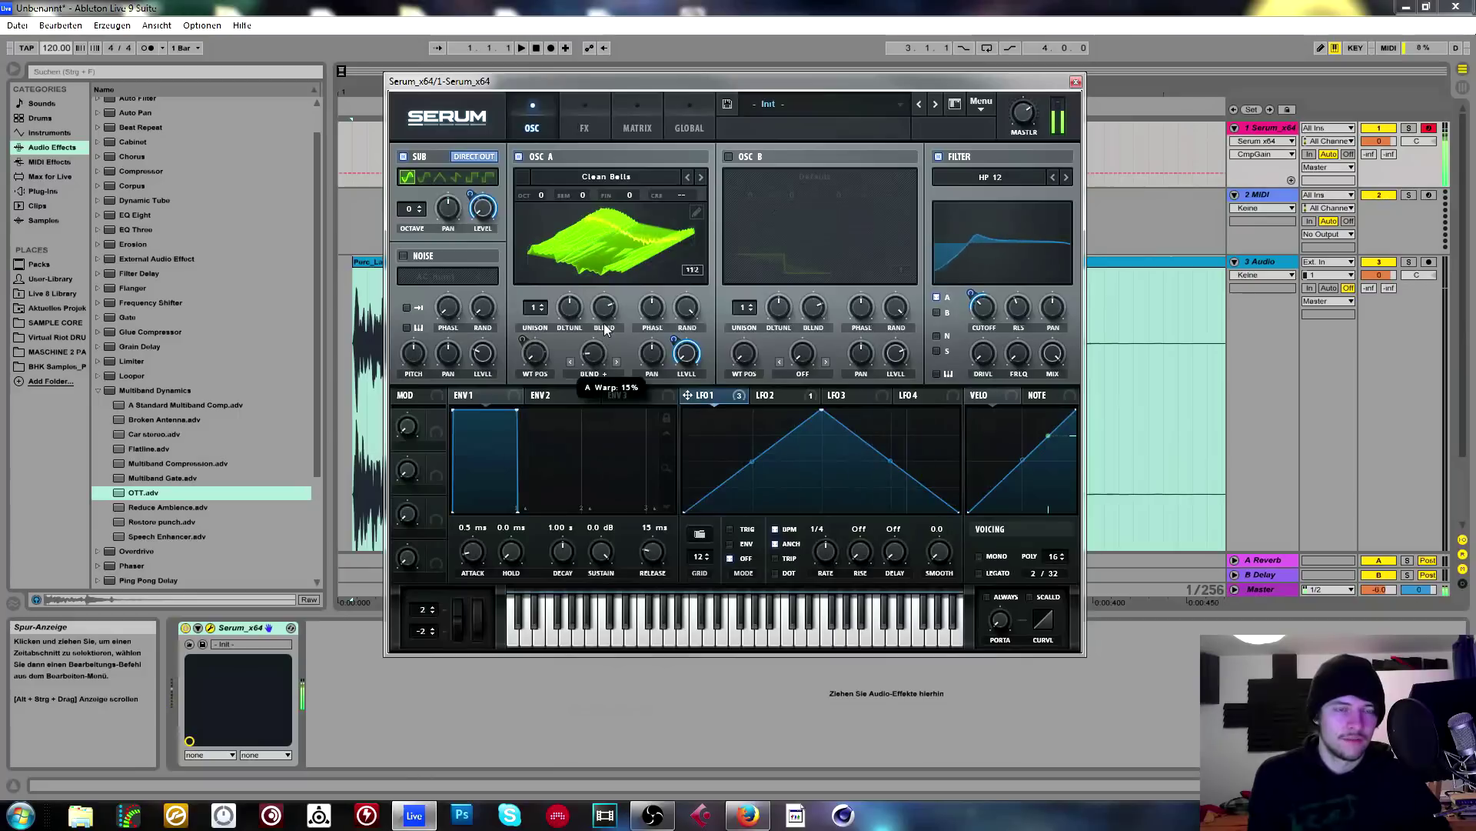
left_click_drag(604, 344, 611, 325)
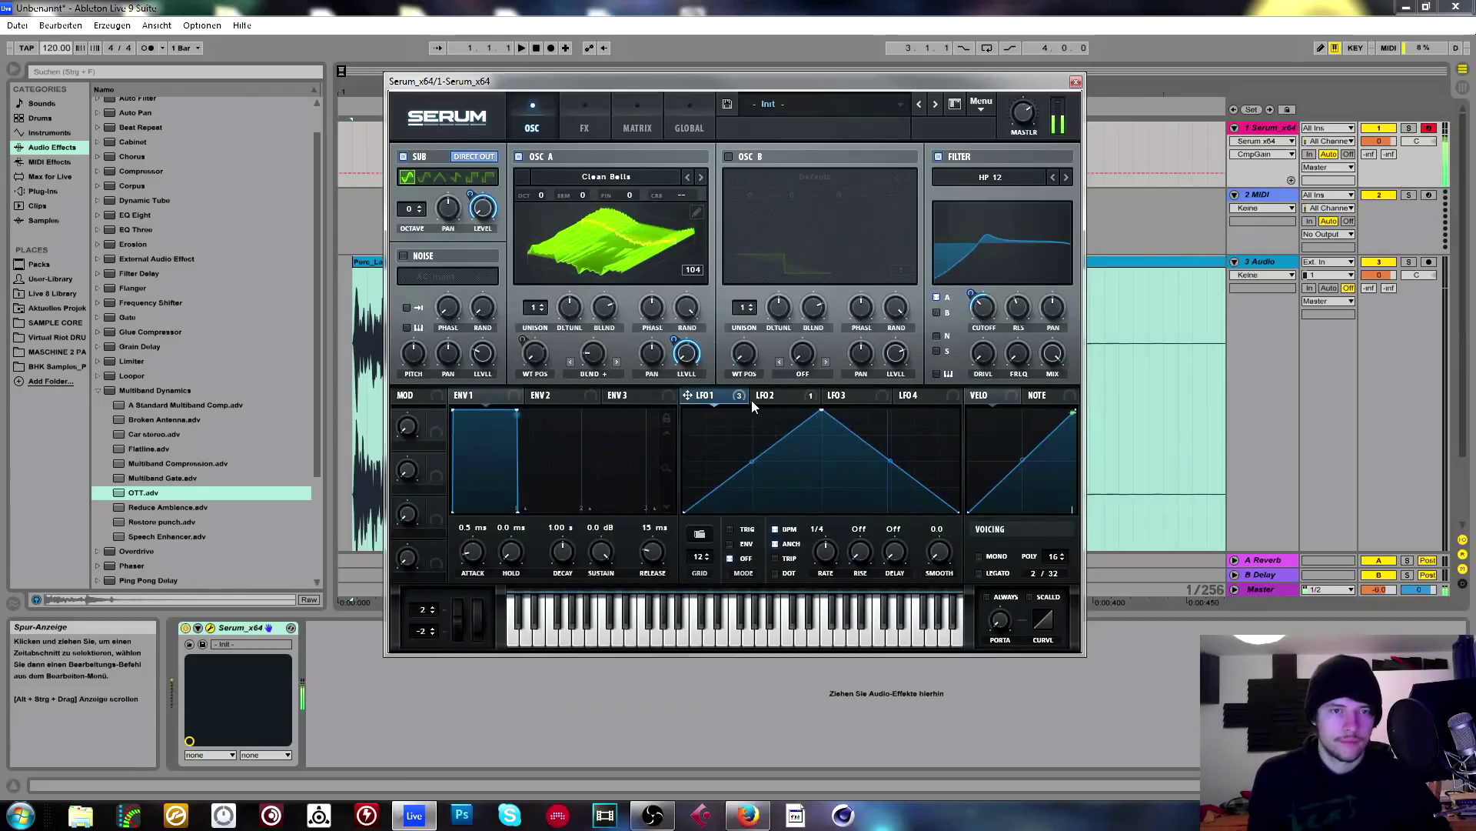
Bow LFO 1's rising segment upward, keep the falling segment straight, and assign LFO 1 to oscillator A's warp with a base of 0%.
left_click_drag(752, 463, 751, 428)
left_click_drag(892, 463, 890, 462)
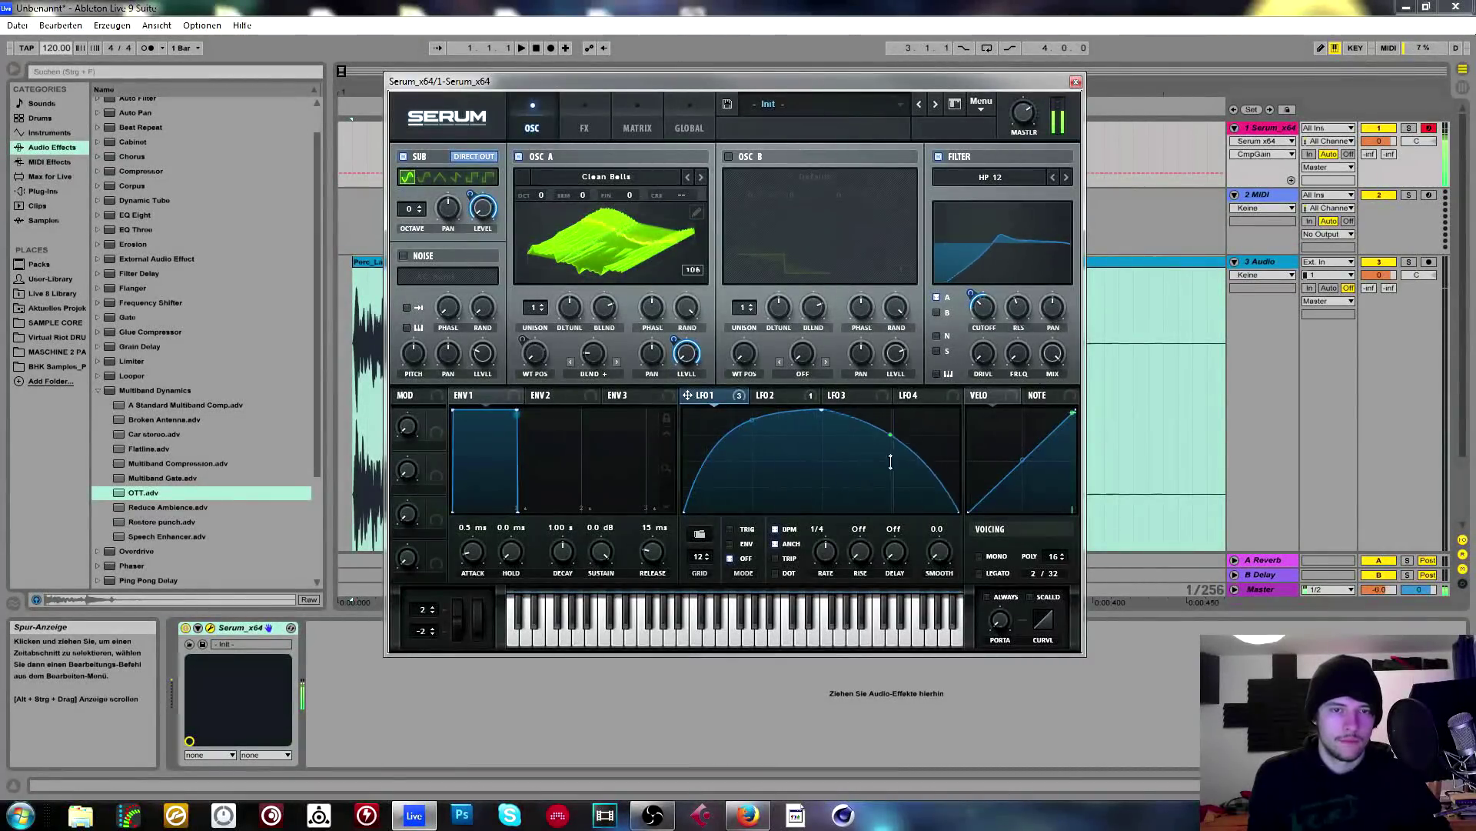
double_click(890, 461)
left_click_drag(688, 395, 593, 352)
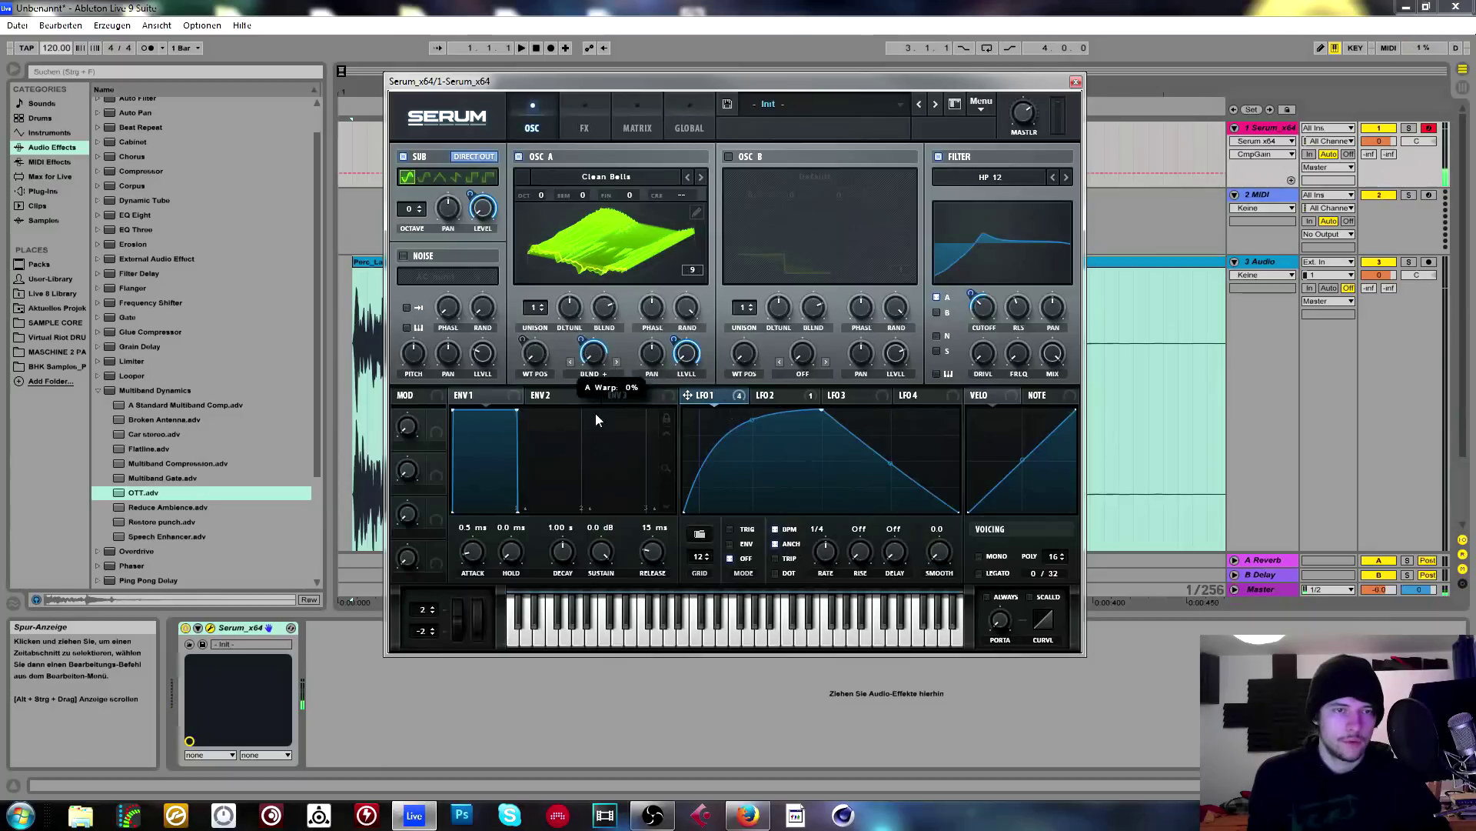
Enable the distortion effect and modulate its drive with LFO 1 from a base of 0%.
left_click(583, 128)
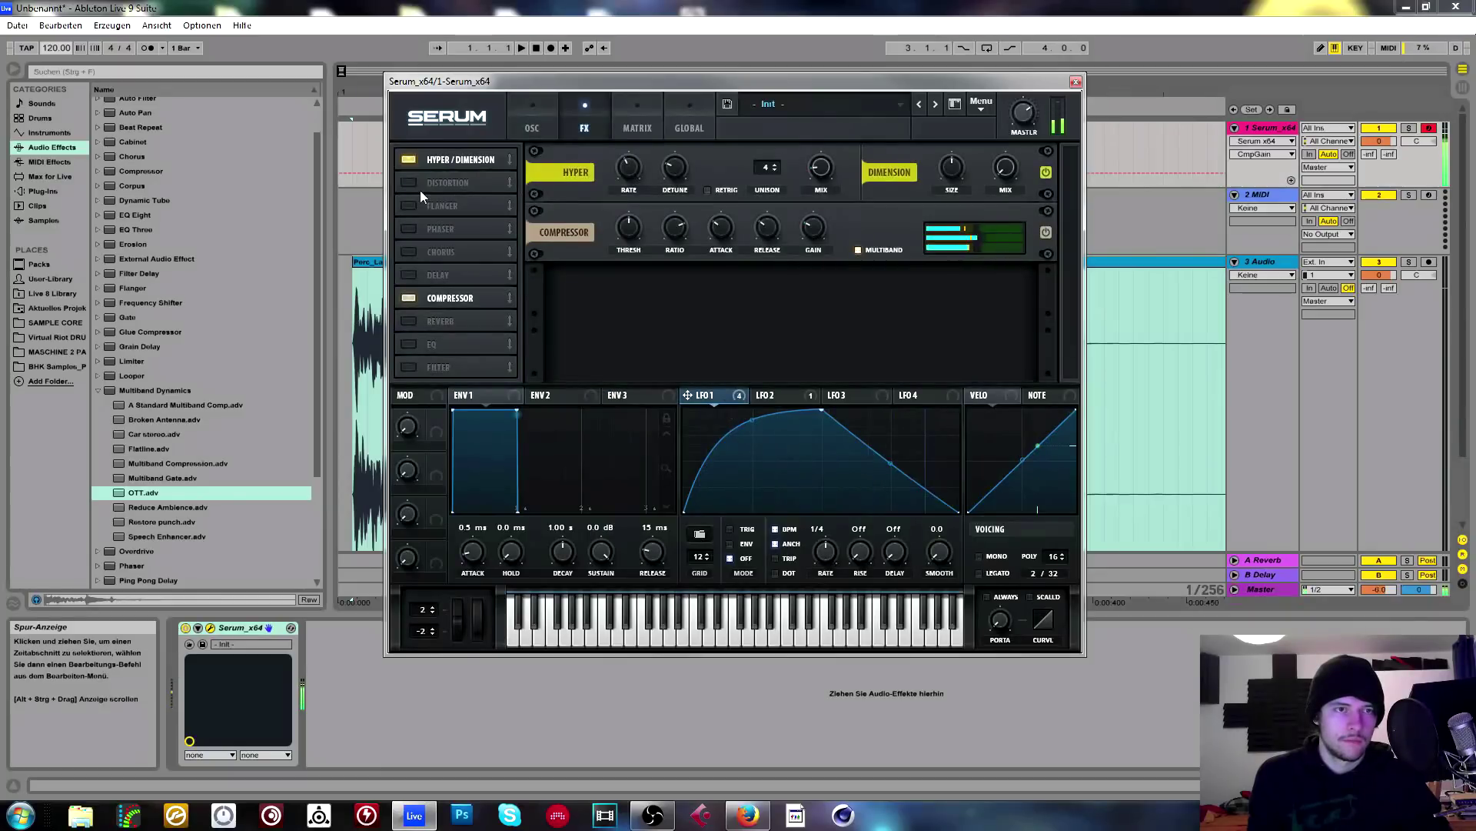
left_click(412, 184)
left_click_drag(872, 237, 897, 228)
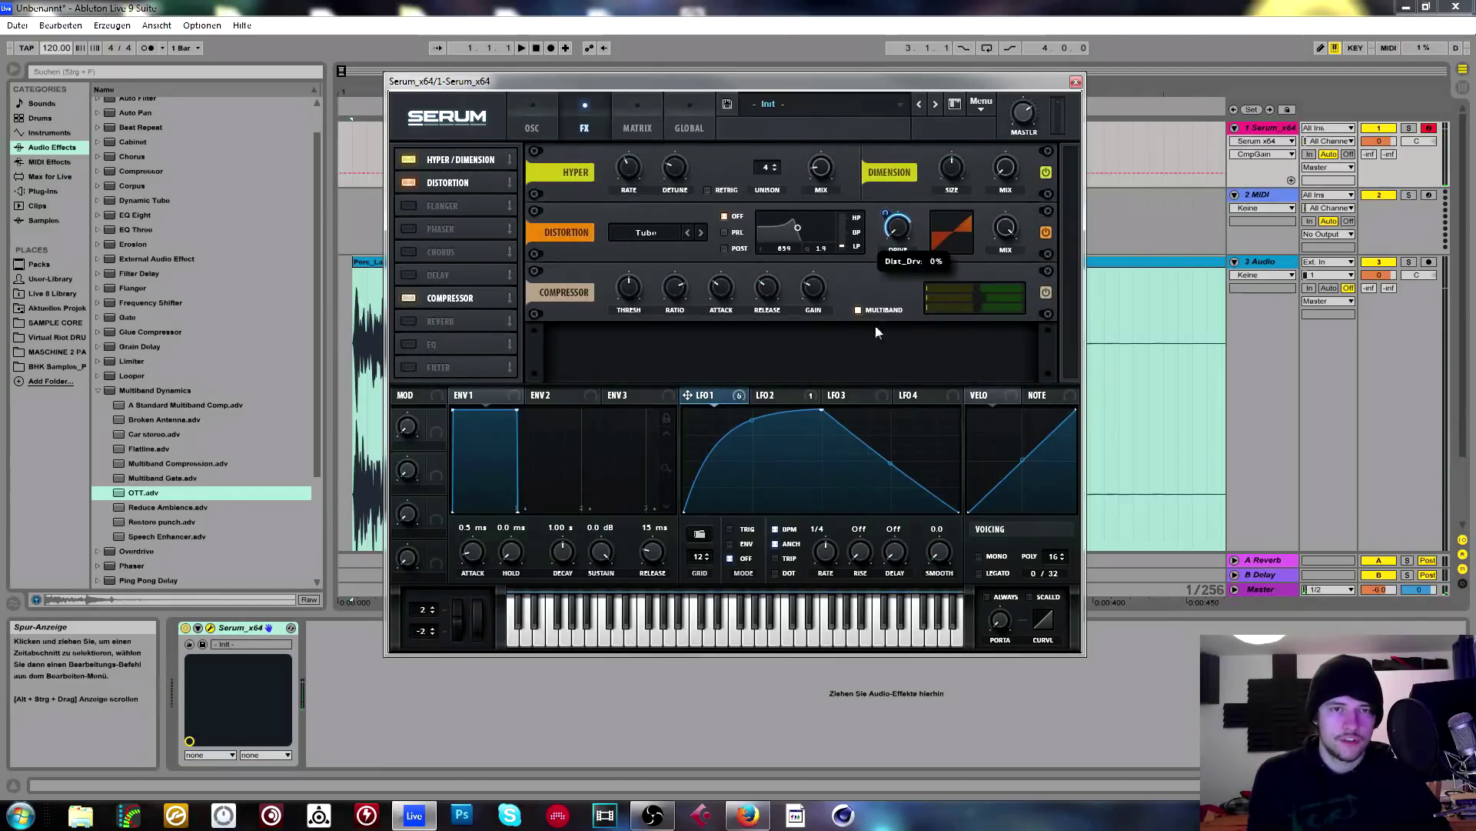
Enable the reverb effect, set its mix to about 19%, and adjust its low cut.
left_click(409, 321)
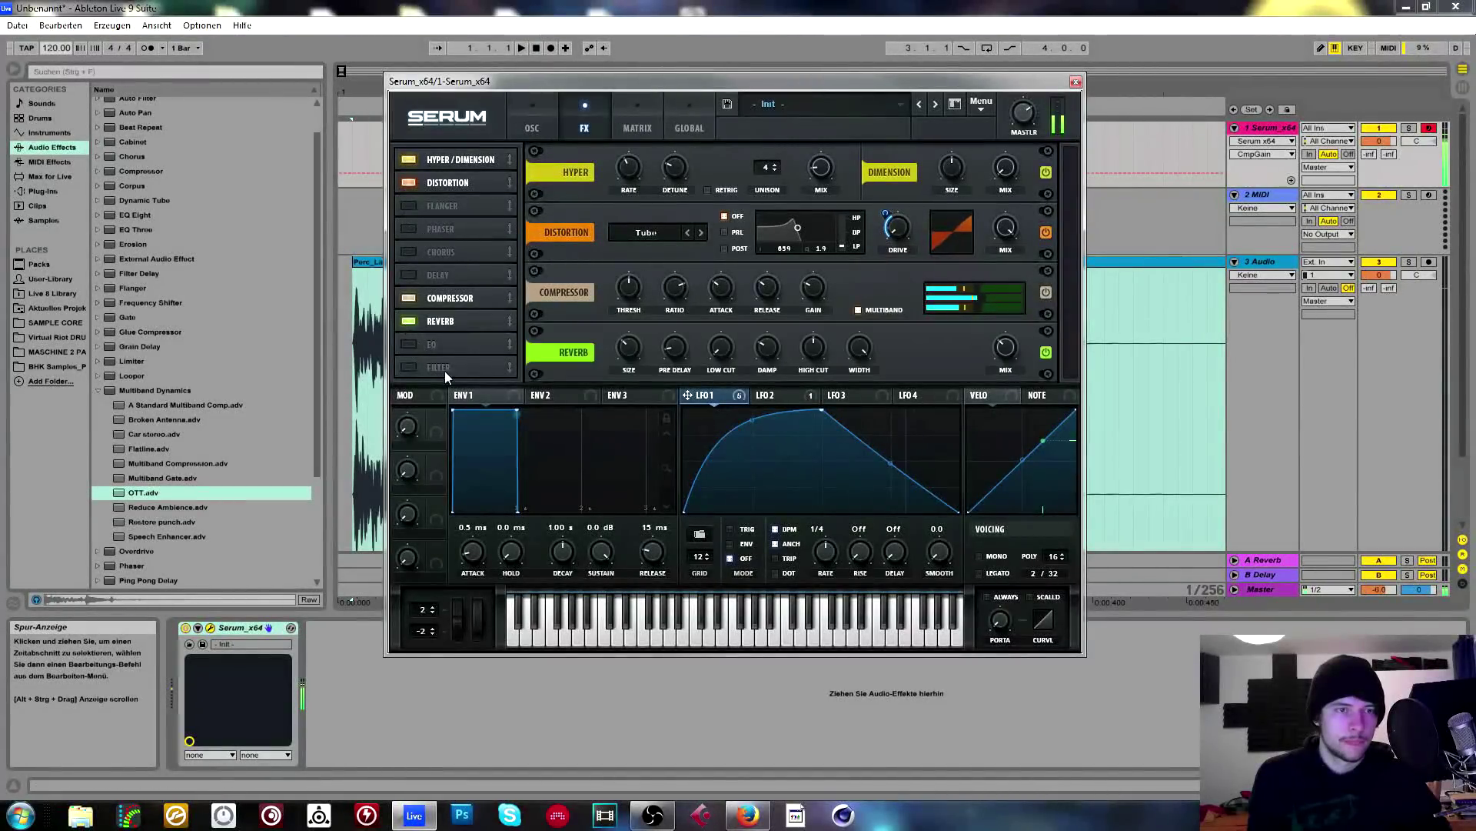
left_click(636, 353)
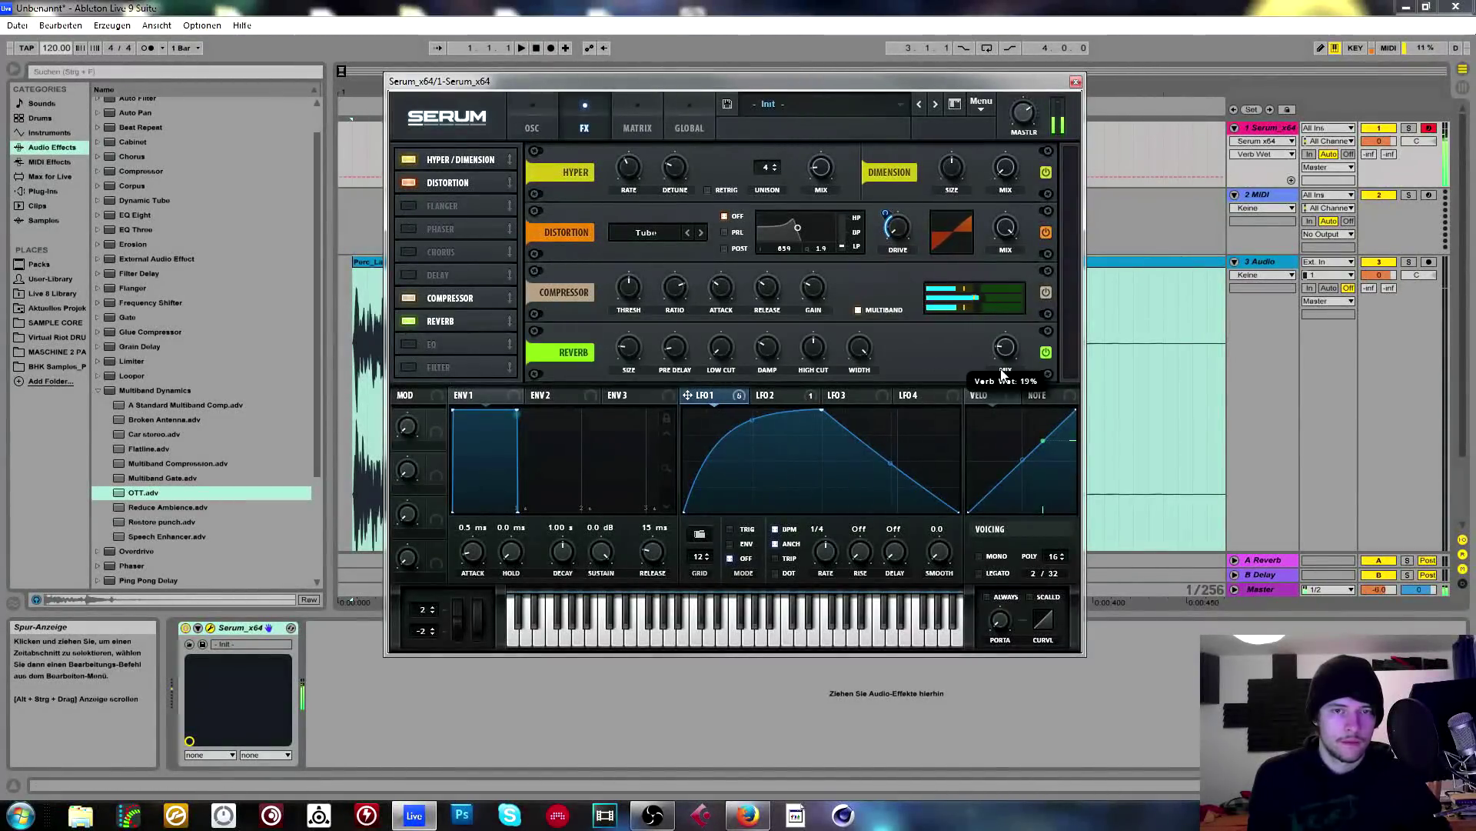
left_click(714, 353)
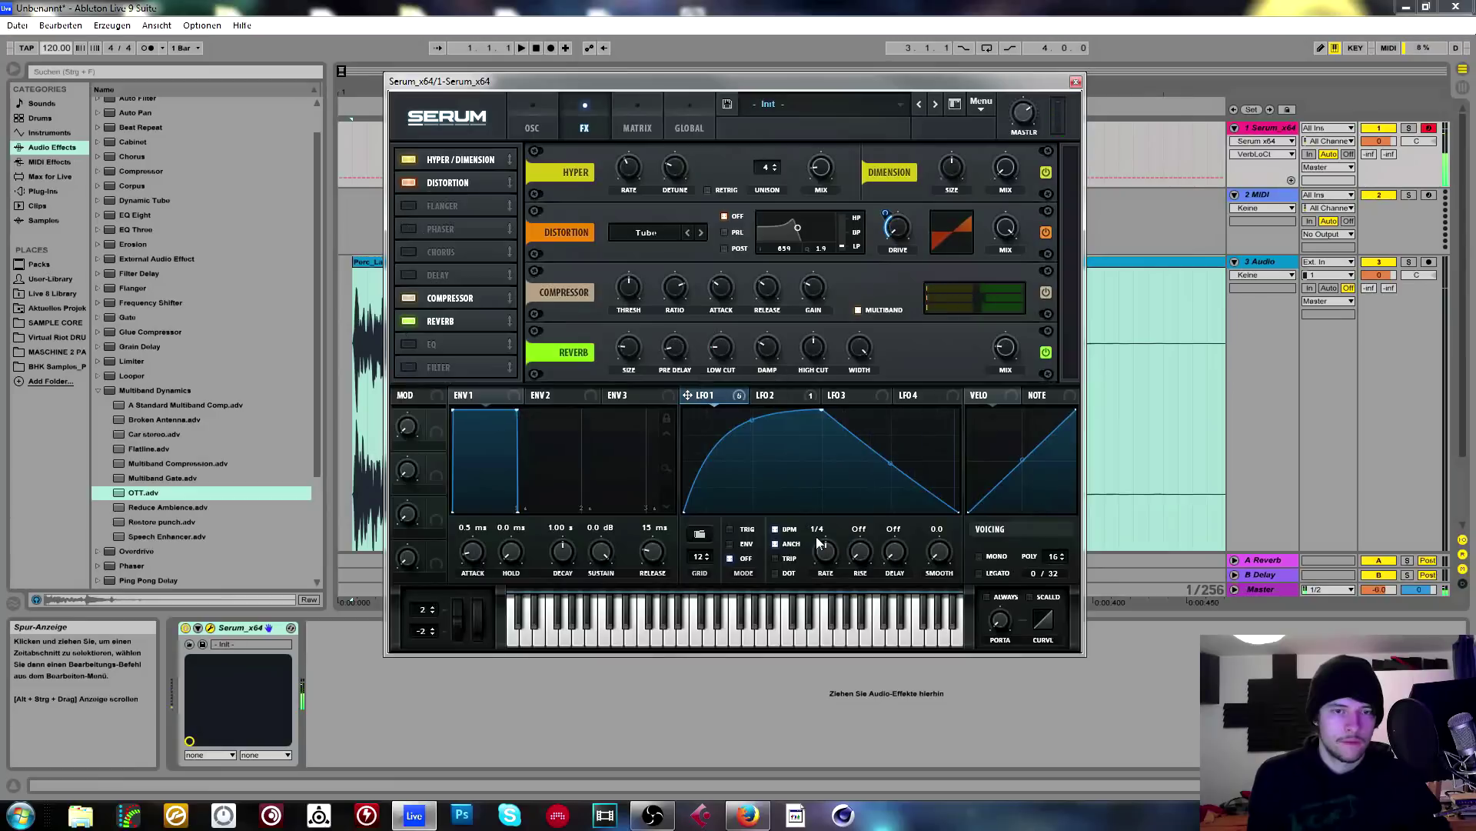
Set LFO 1's rate to 1/8 and compare its curve with LFO 2's while playing.
left_click_drag(832, 559, 832, 571)
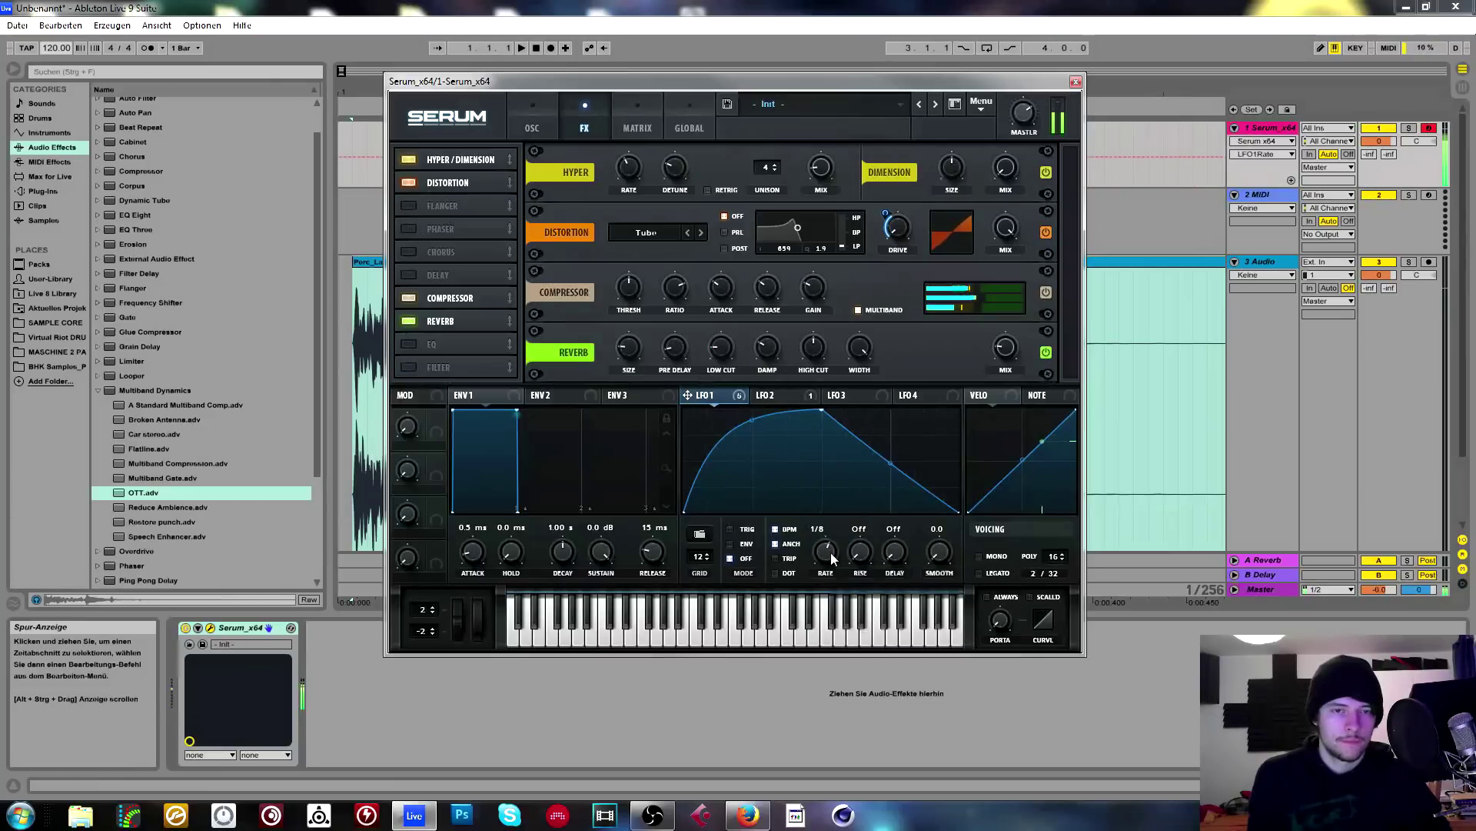
left_click(559, 129)
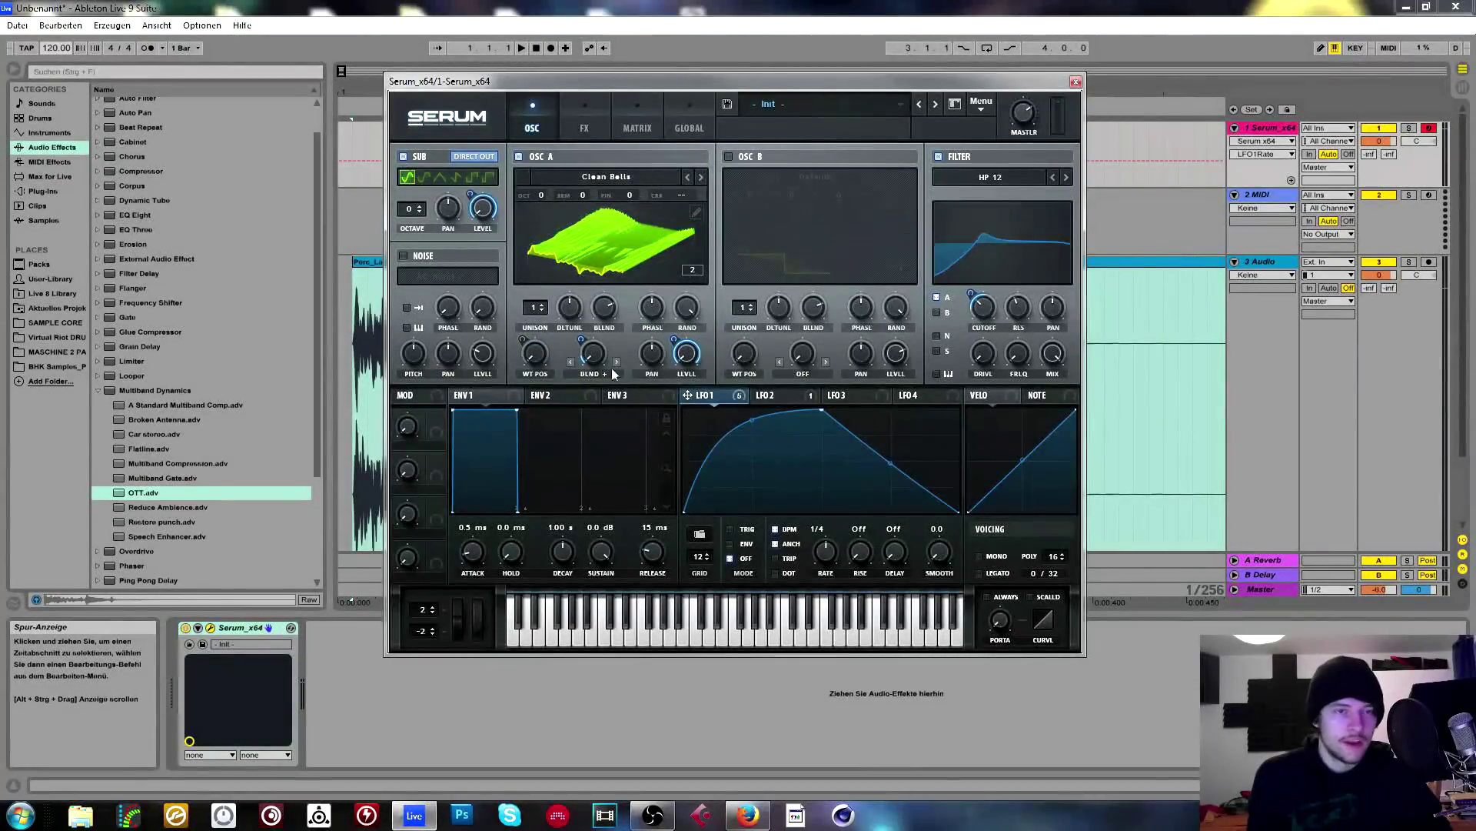
left_click(767, 395)
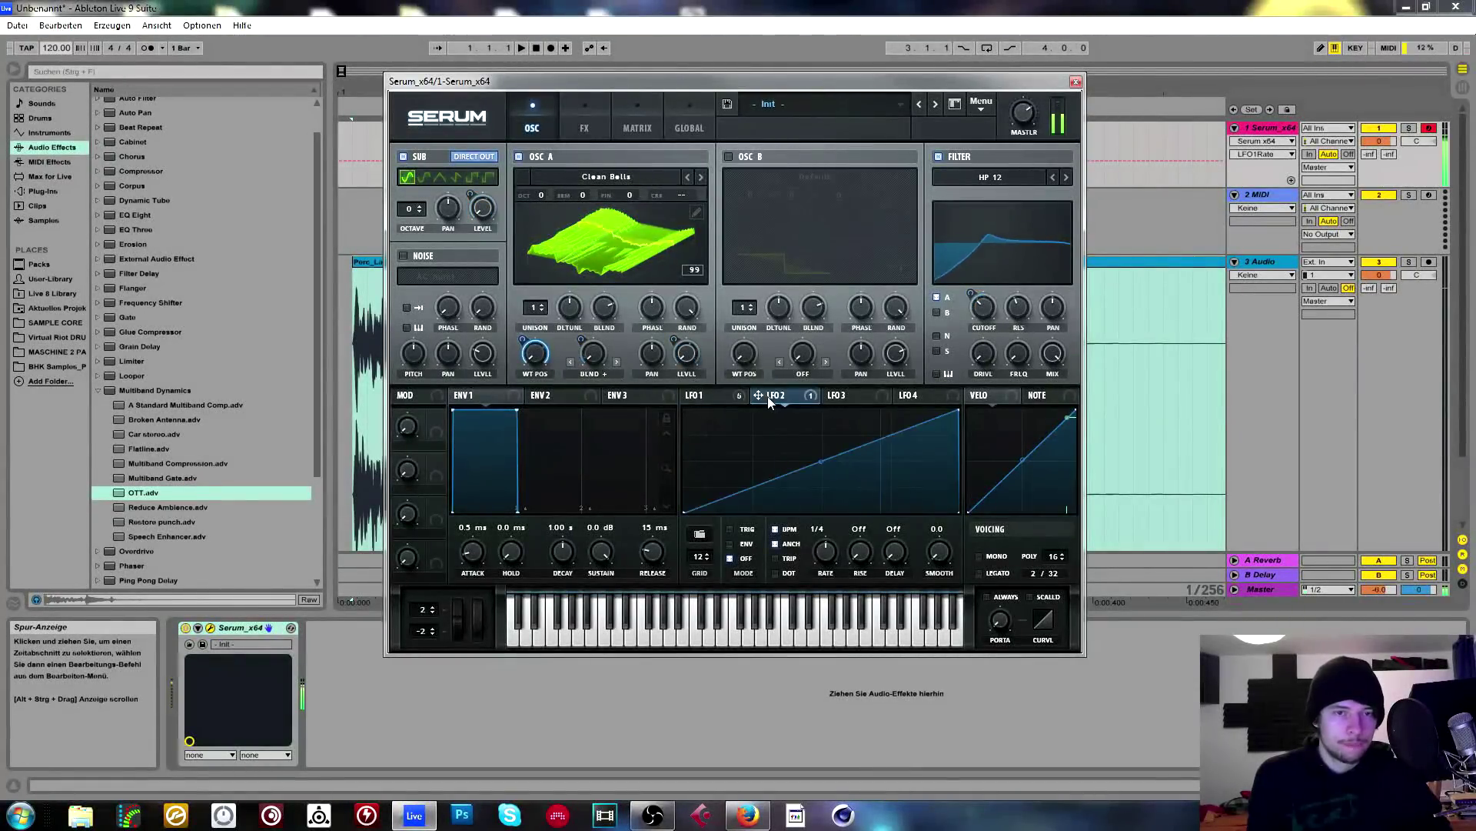
left_click(704, 397)
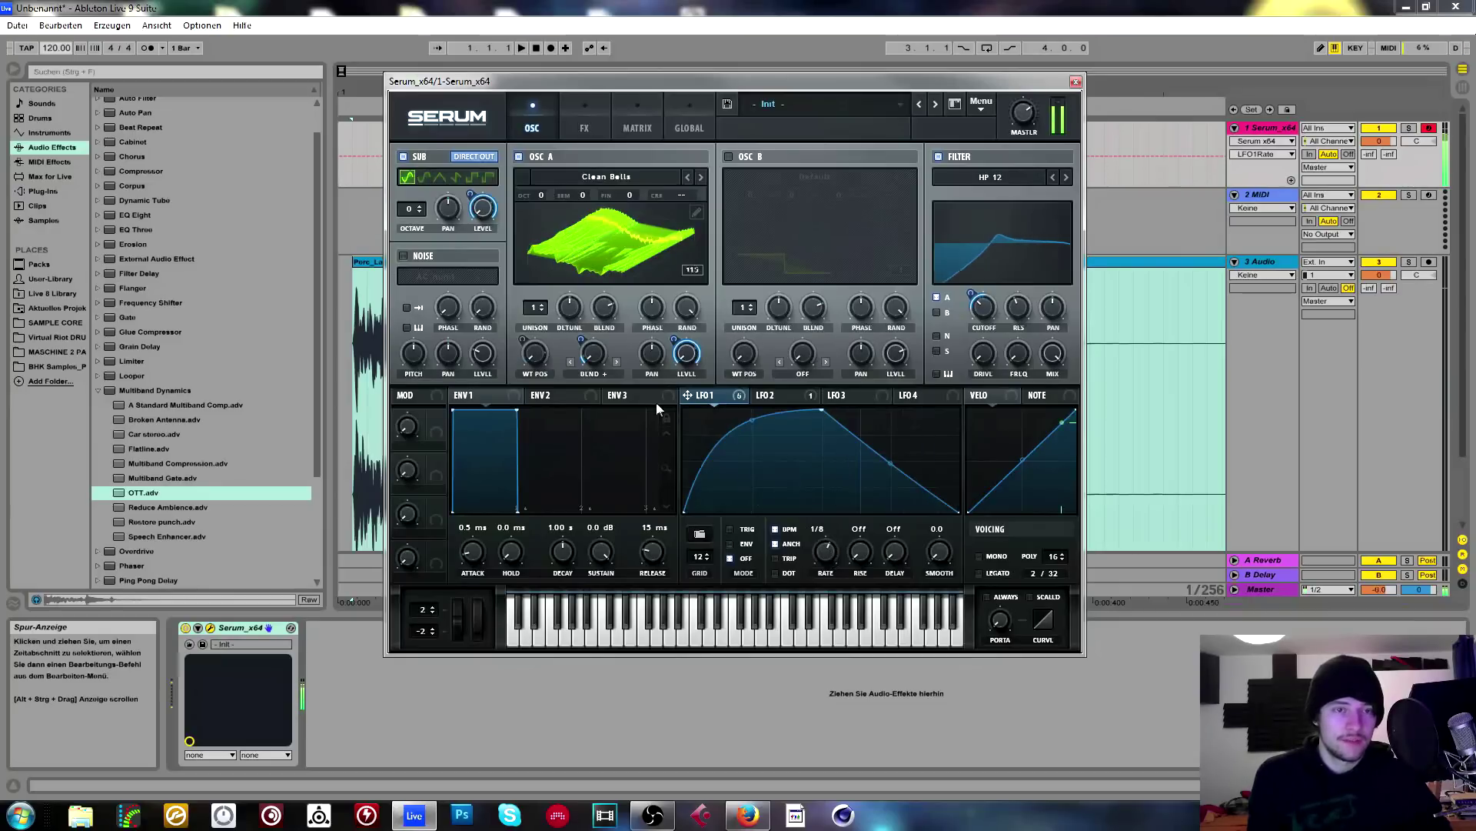
mouse_move(722, 408)
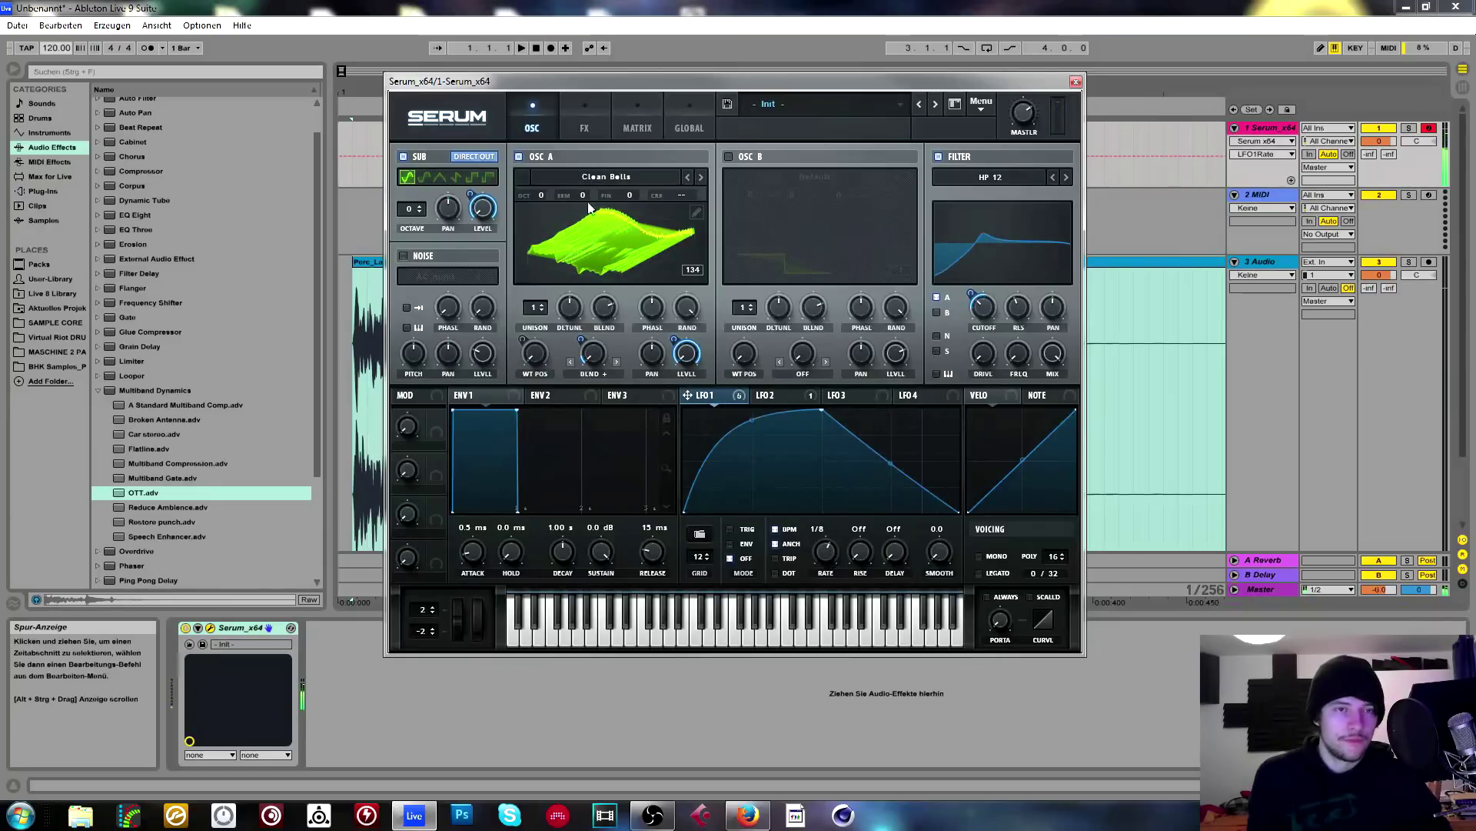
Try LFO 2 as a falling ramp by moving its peak to the start of the curve.
left_click(773, 396)
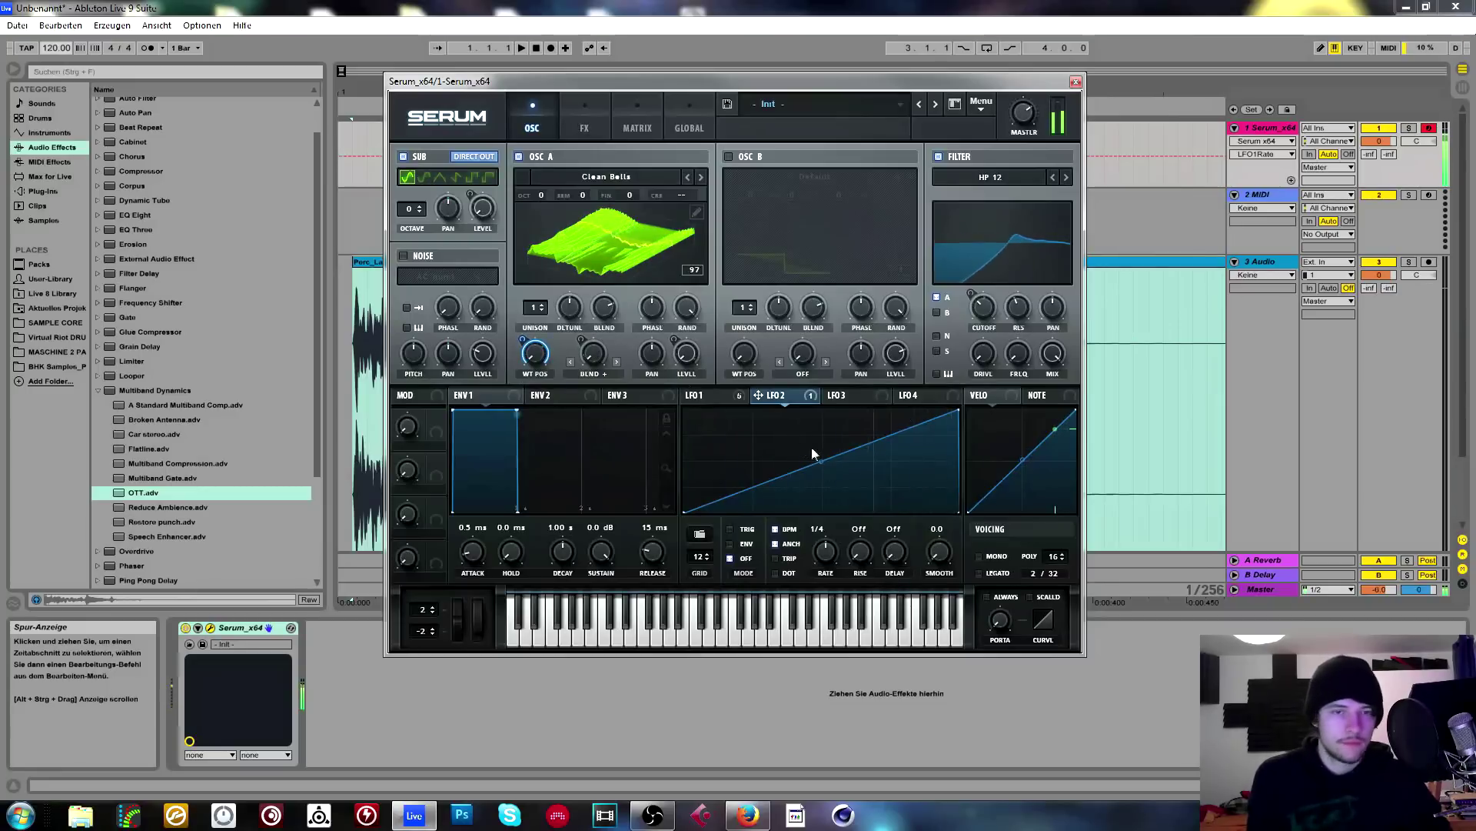
mouse_move(819, 459)
left_mouse_down()
mouse_move(827, 492)
mouse_move(821, 459)
left_mouse_up()
left_click_drag(958, 409, 685, 412)
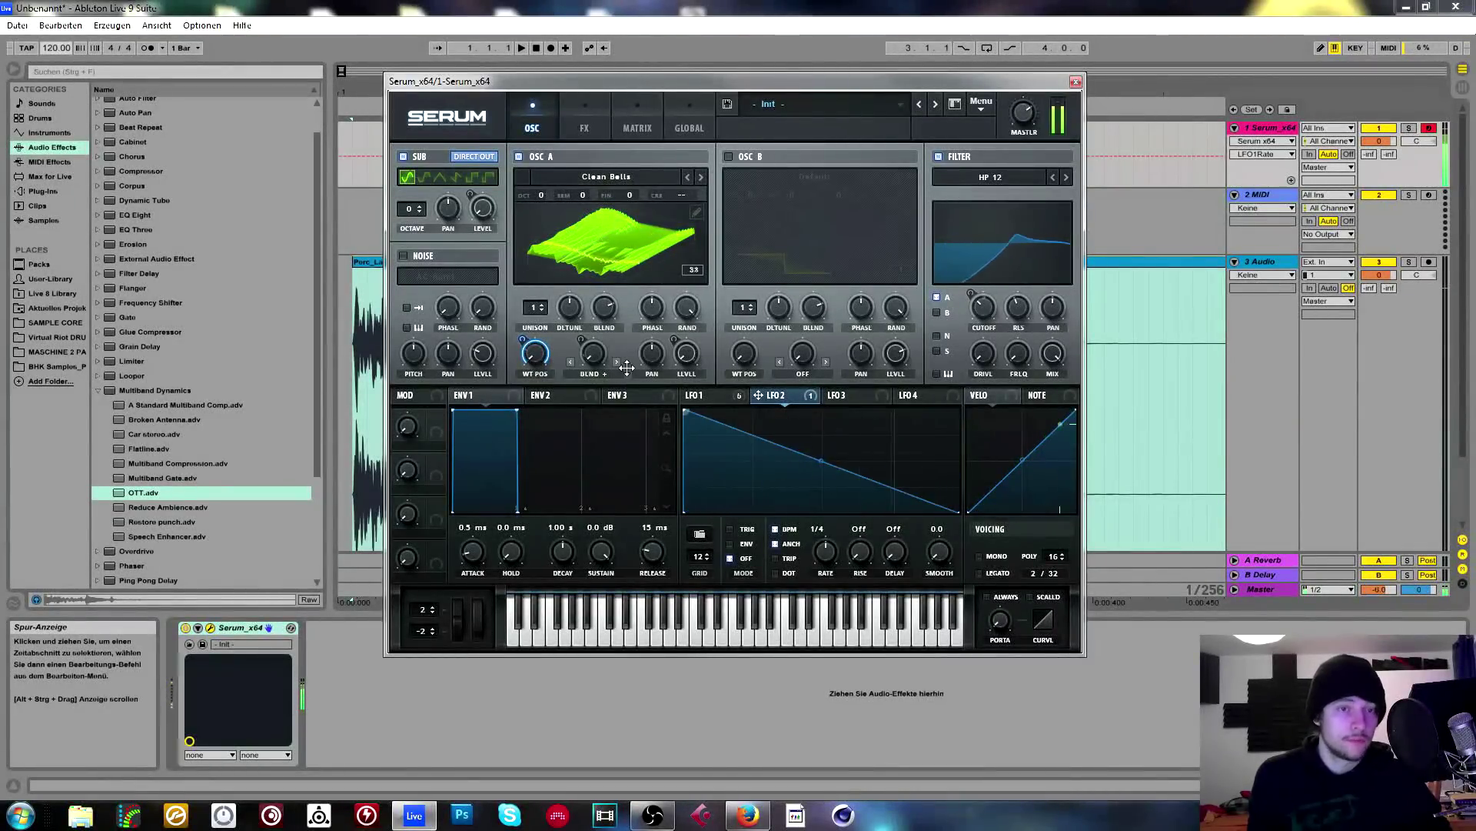
Set LFO 1 and LFO 2 to Trig mode and reshape LFO 2 into a rising ramp.
left_click(728, 398)
left_click(761, 397)
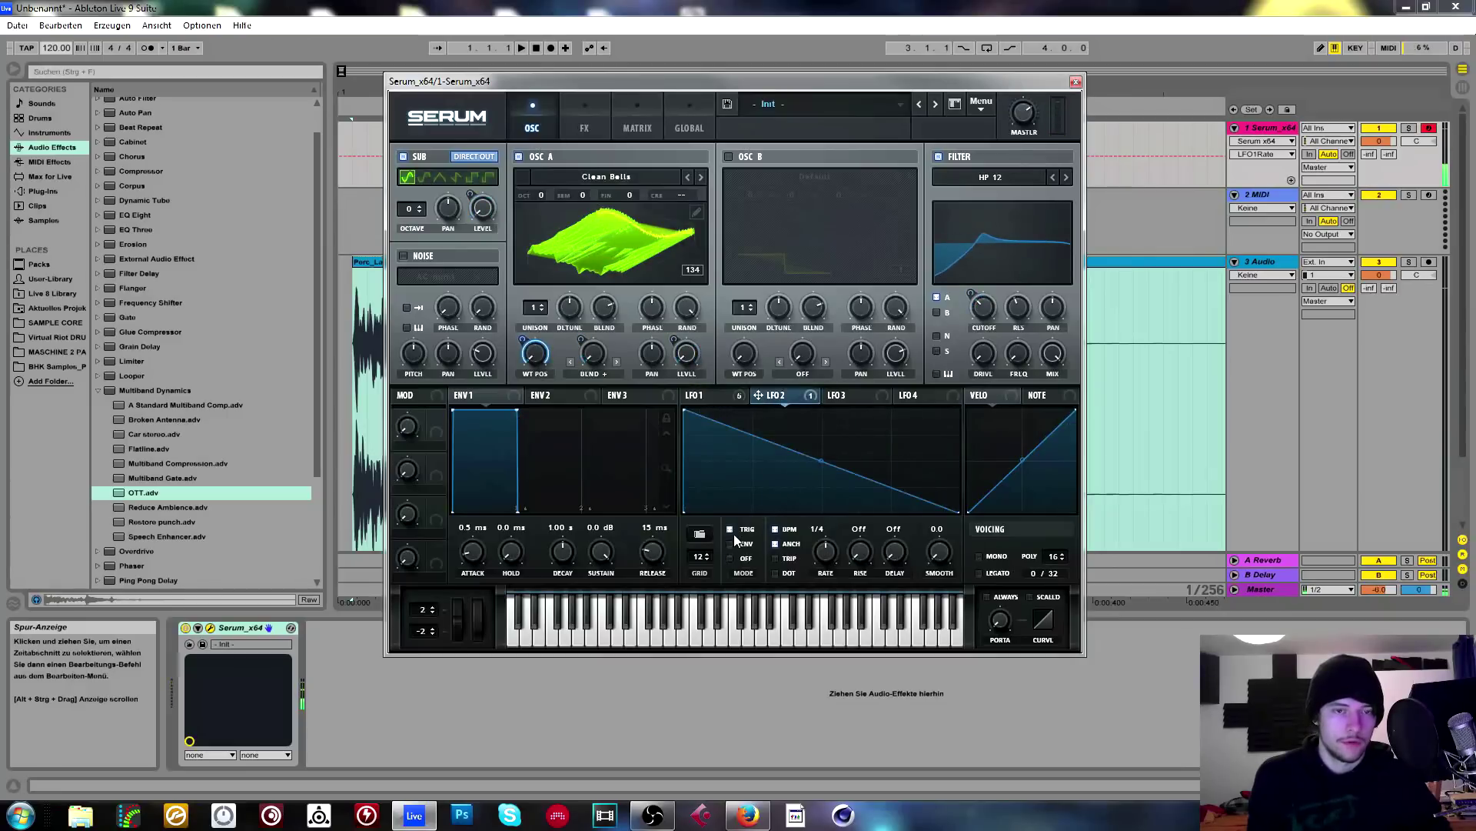
left_click_drag(686, 416, 654, 406)
left_click(703, 395)
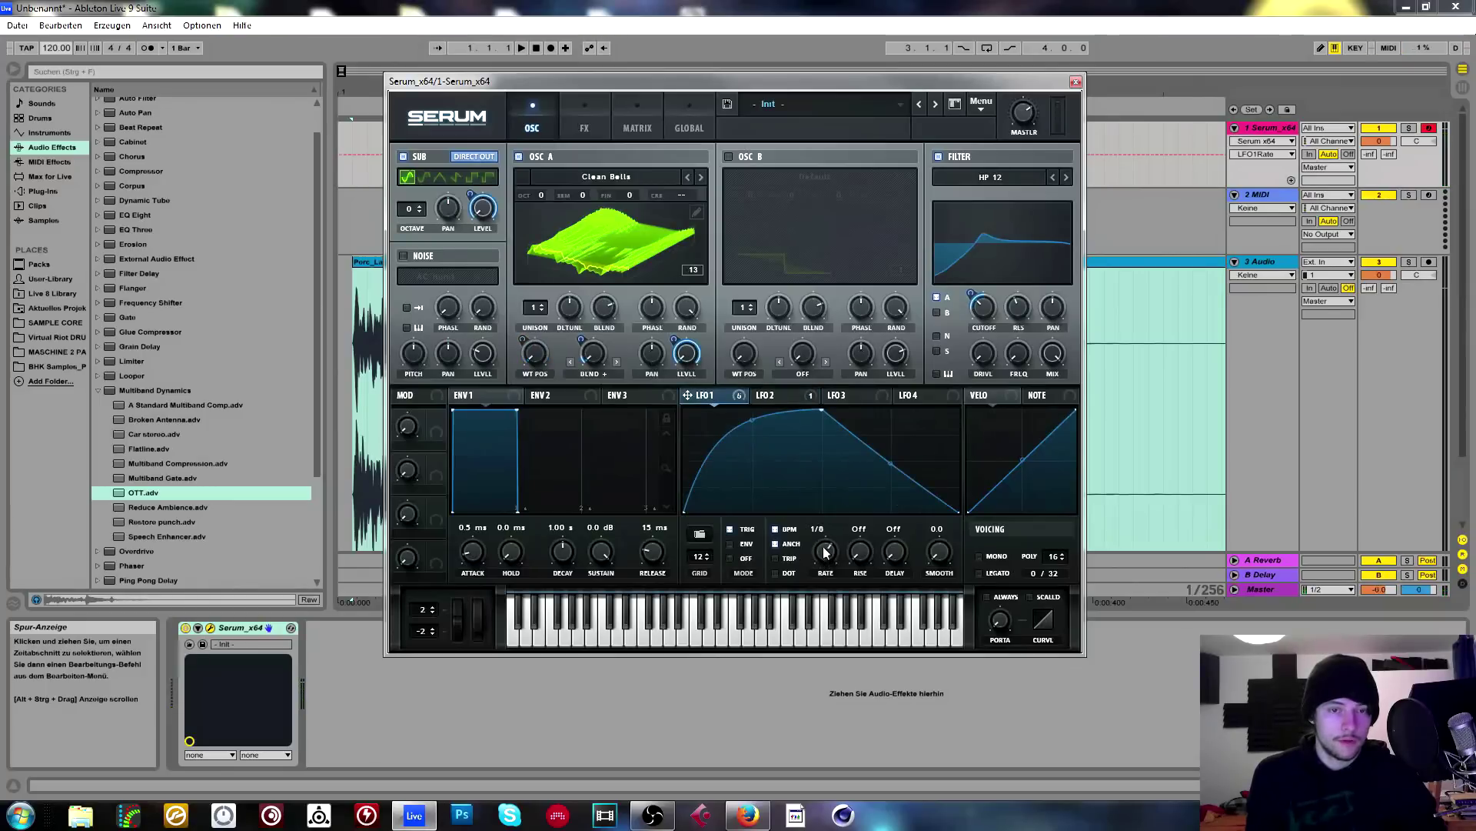
left_click(773, 396)
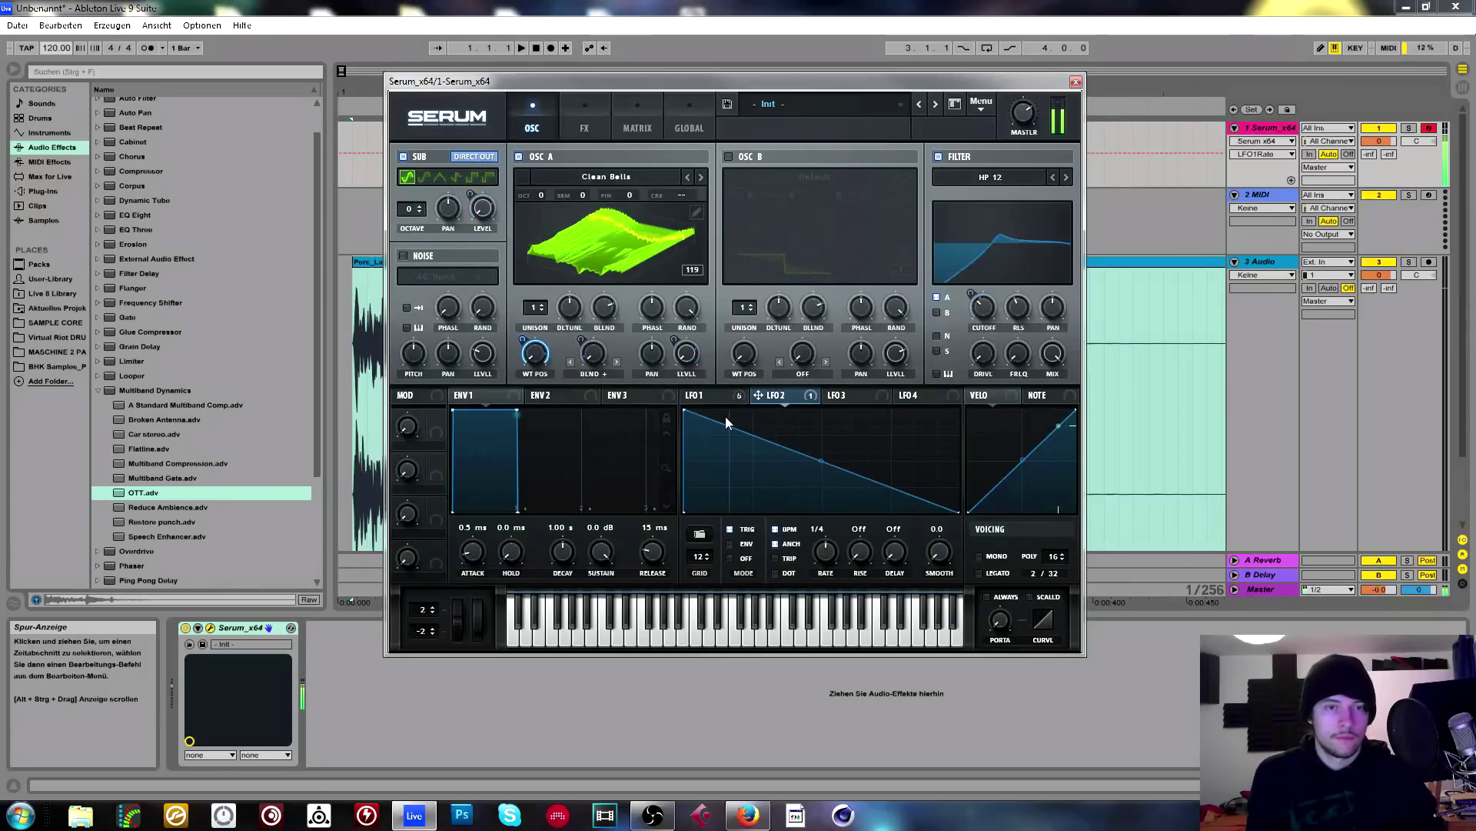
left_click_drag(683, 409, 959, 395)
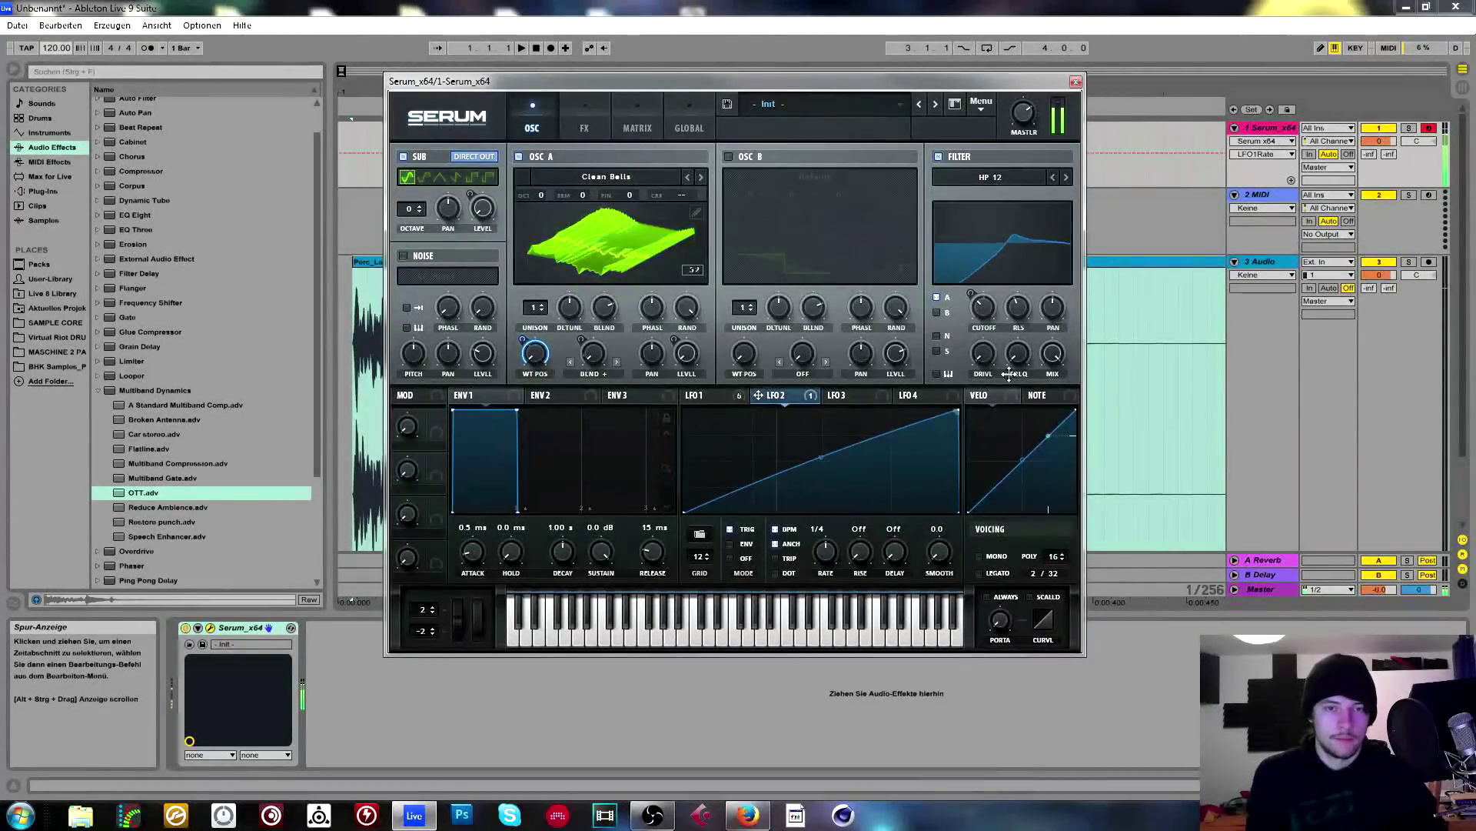
Load the preset BS Two Stages from the VR Serum Presets Pack.
left_click(811, 117)
mouse_move(864, 528)
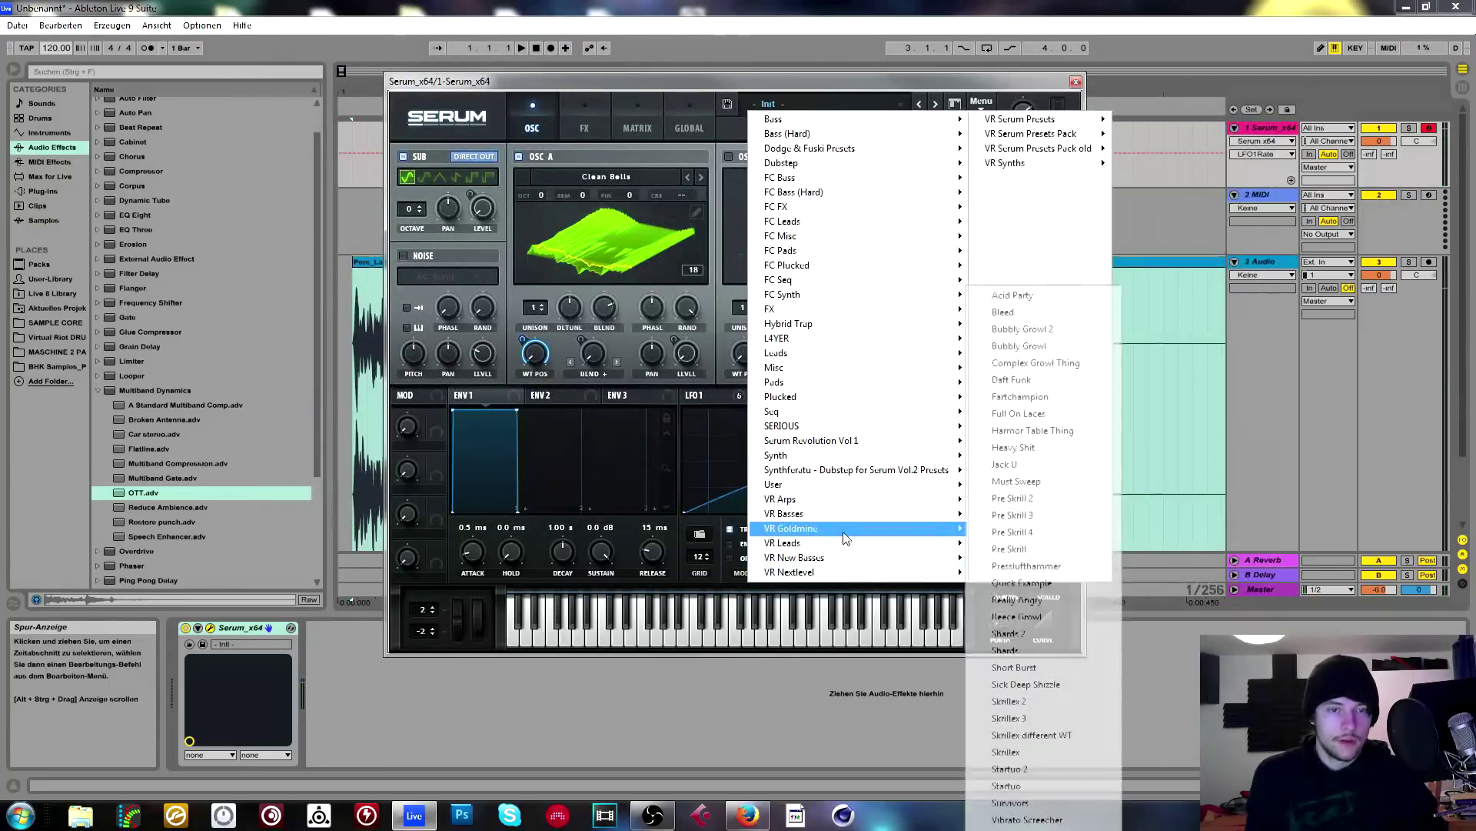
mouse_move(927, 134)
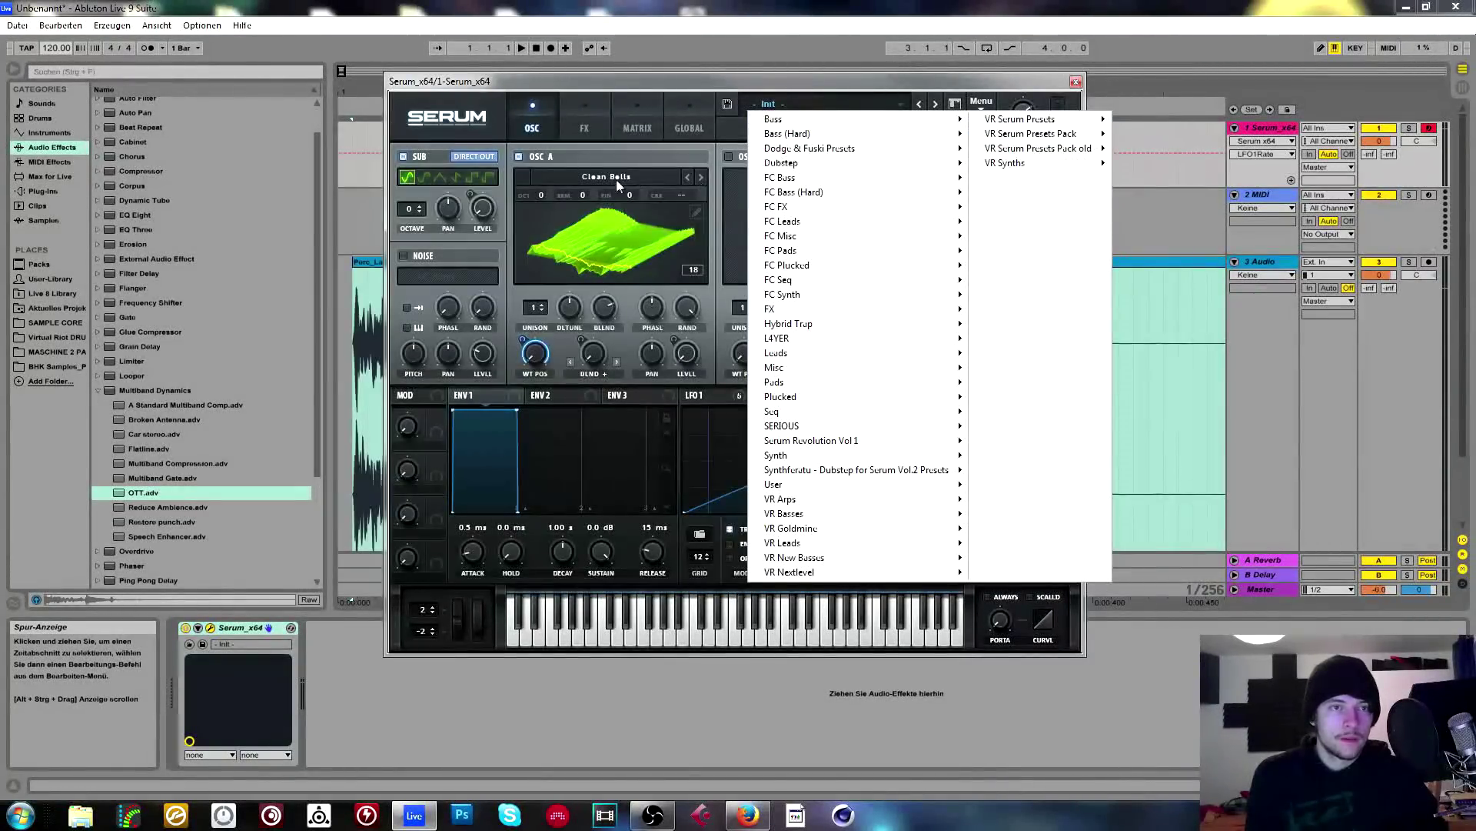
mouse_move(1031, 134)
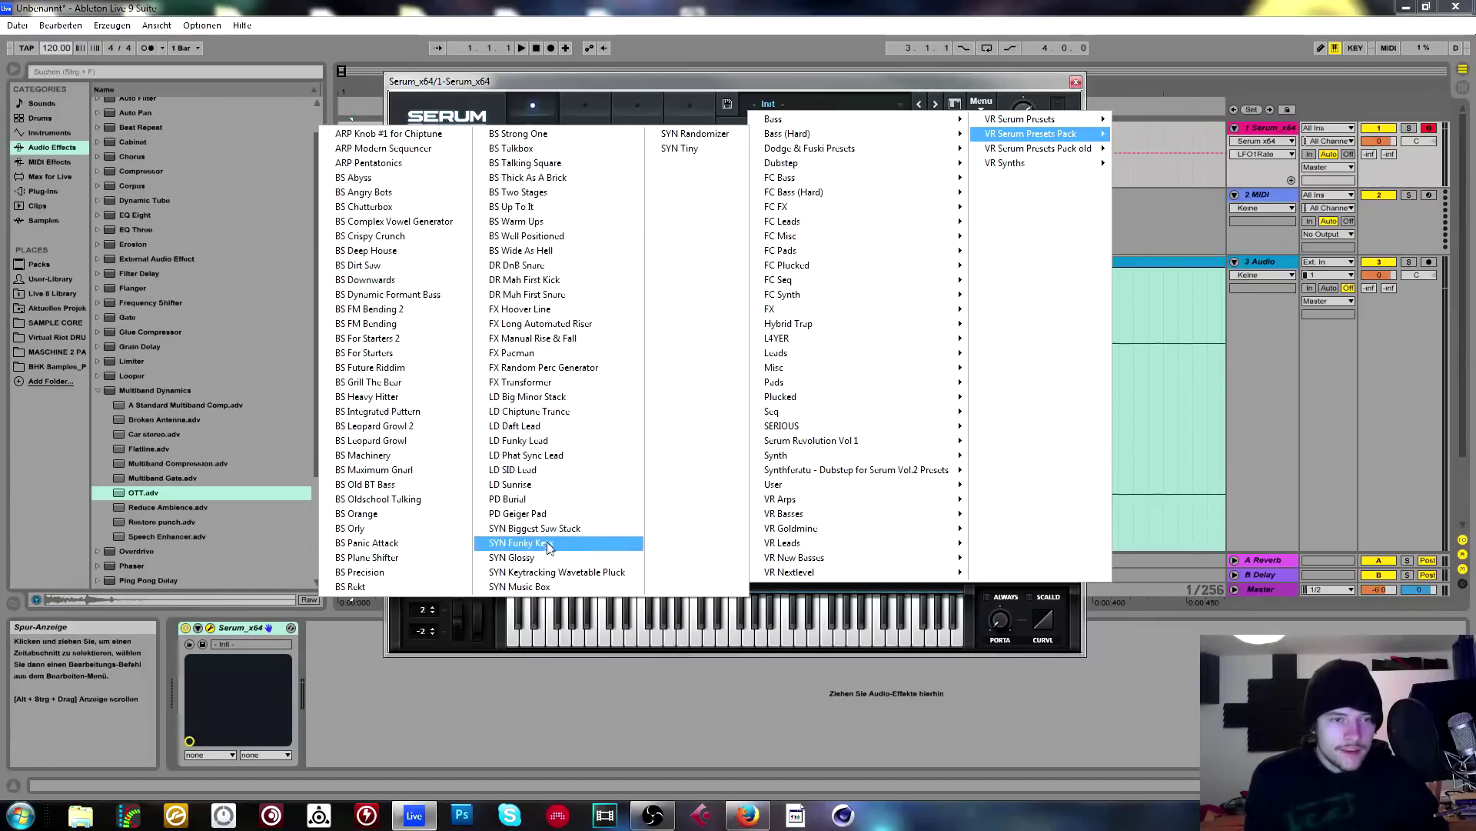
left_click(546, 192)
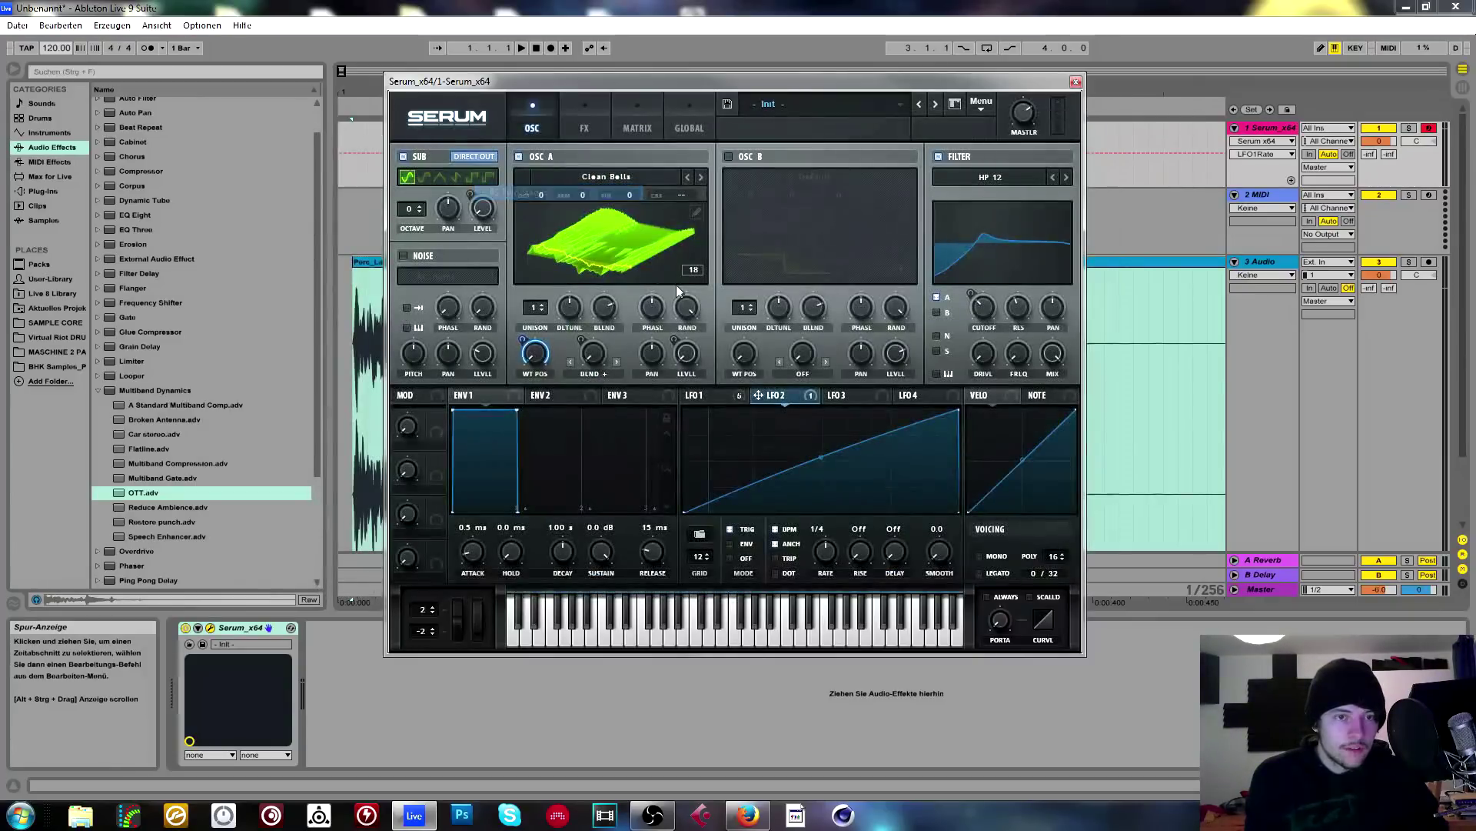
Examine the LFO 1 and LFO 2 curves and their modulation assignments in the BS Two Stages preset.
left_click(739, 396)
left_click(793, 399)
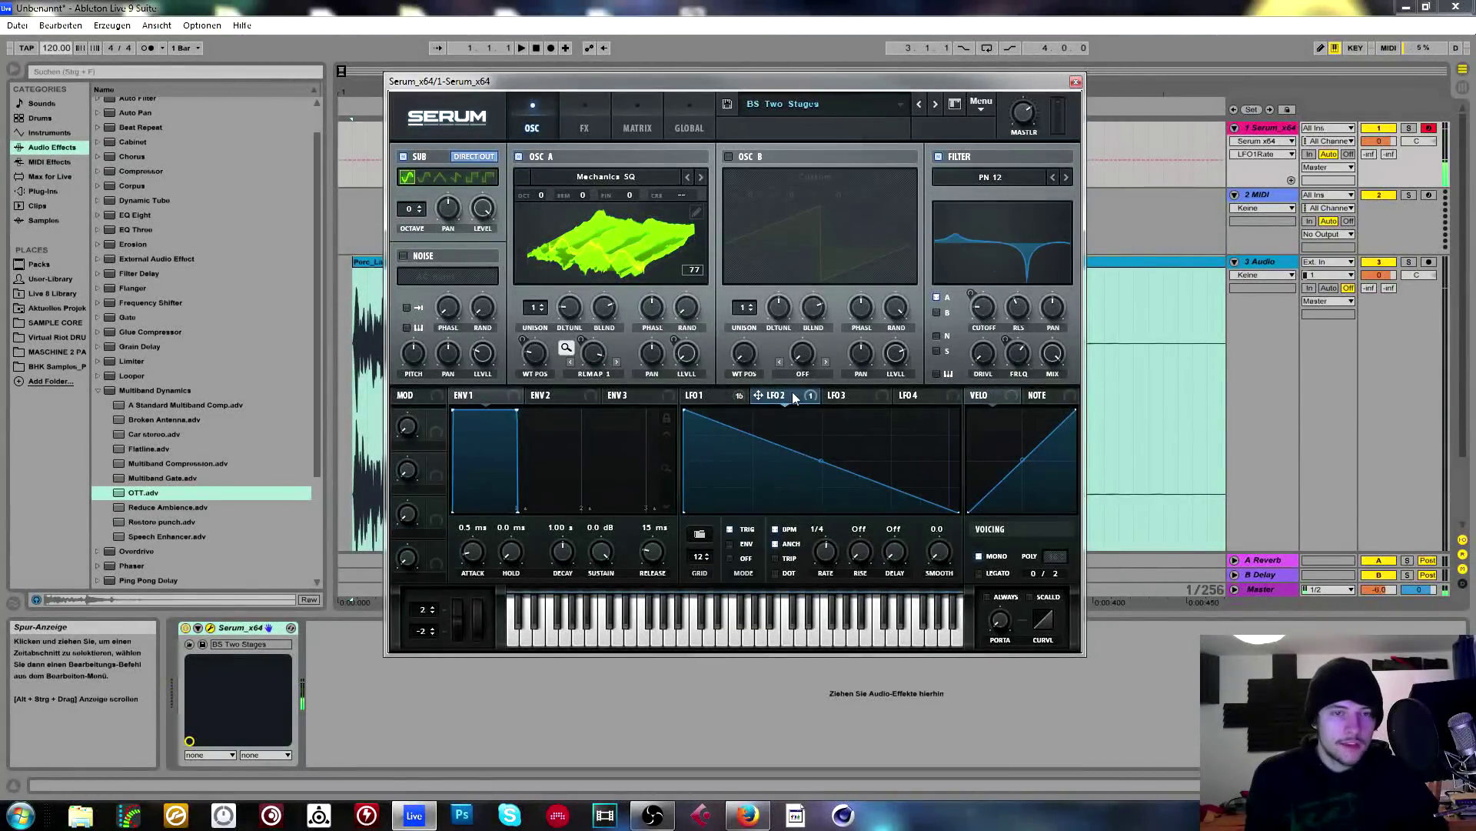
left_click(718, 399)
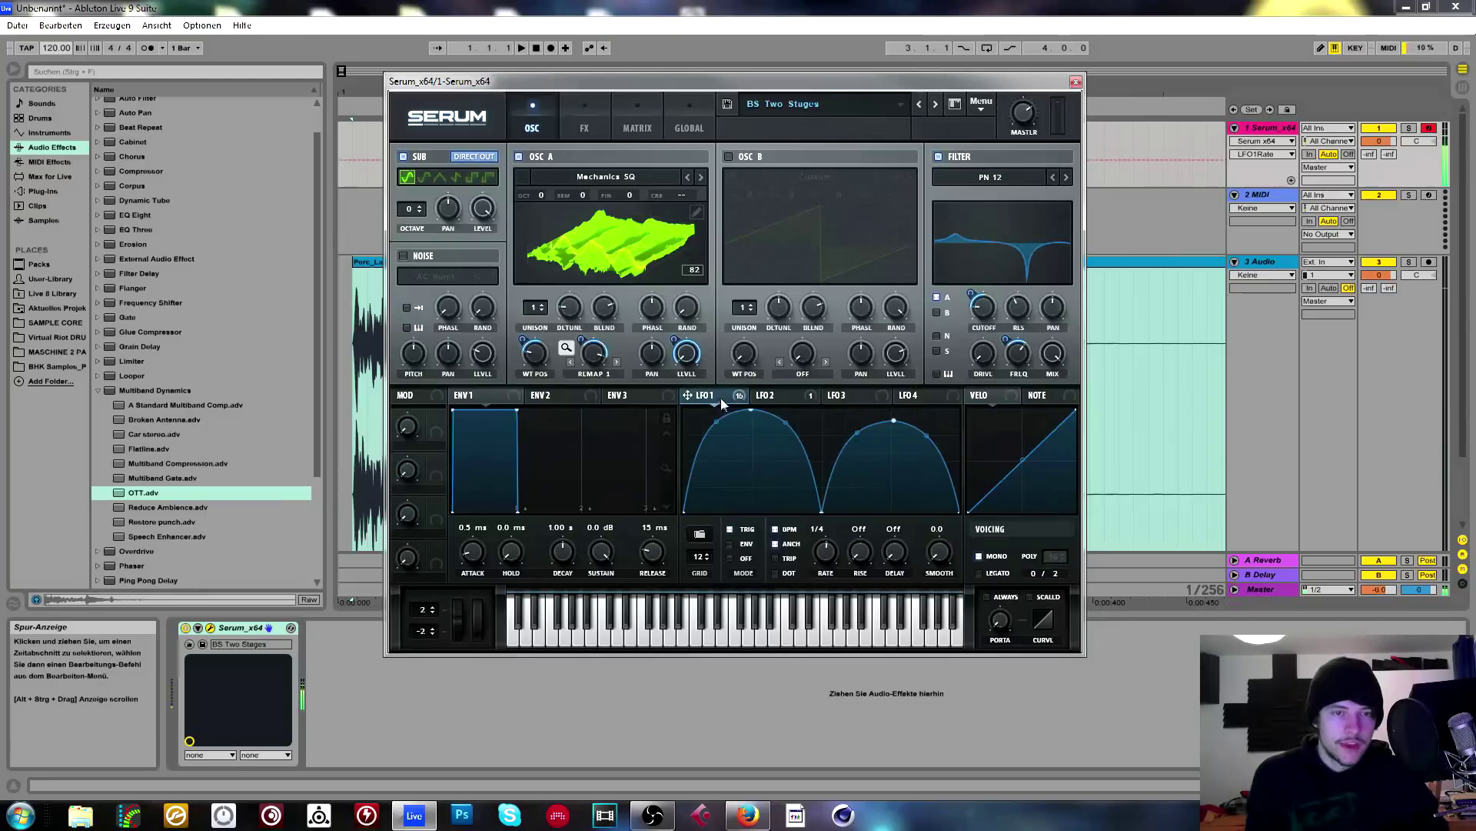
left_click(773, 397)
left_click(729, 396)
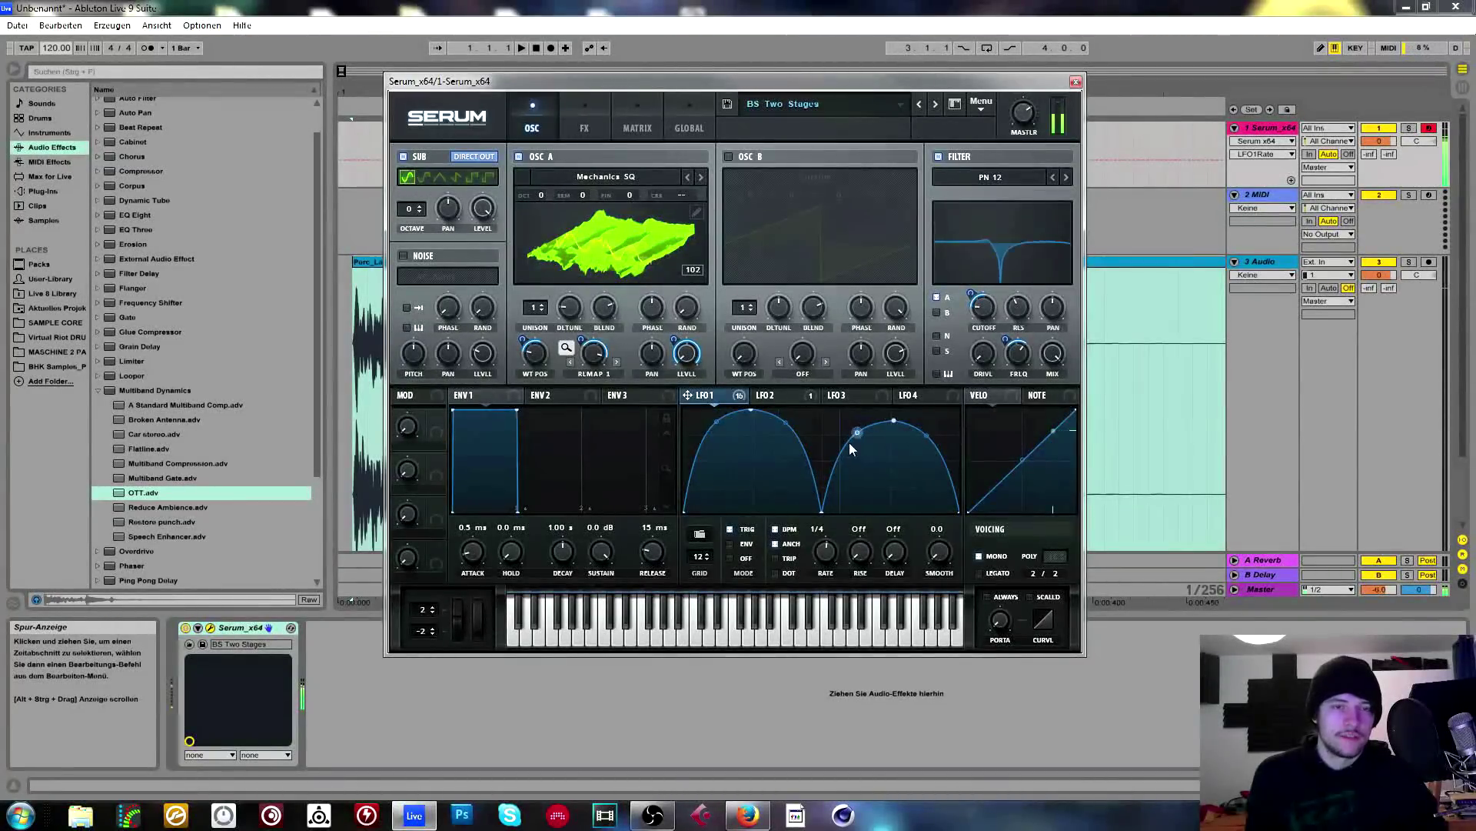
Lower the second hump of LFO 1 in the BS Two Stages preset and review its effects rack.
mouse_move(895, 420)
left_mouse_down()
mouse_move(892, 441)
mouse_move(888, 415)
mouse_move(884, 431)
mouse_move(850, 414)
mouse_move(889, 433)
mouse_move(884, 471)
mouse_move(884, 412)
mouse_move(896, 440)
left_mouse_up()
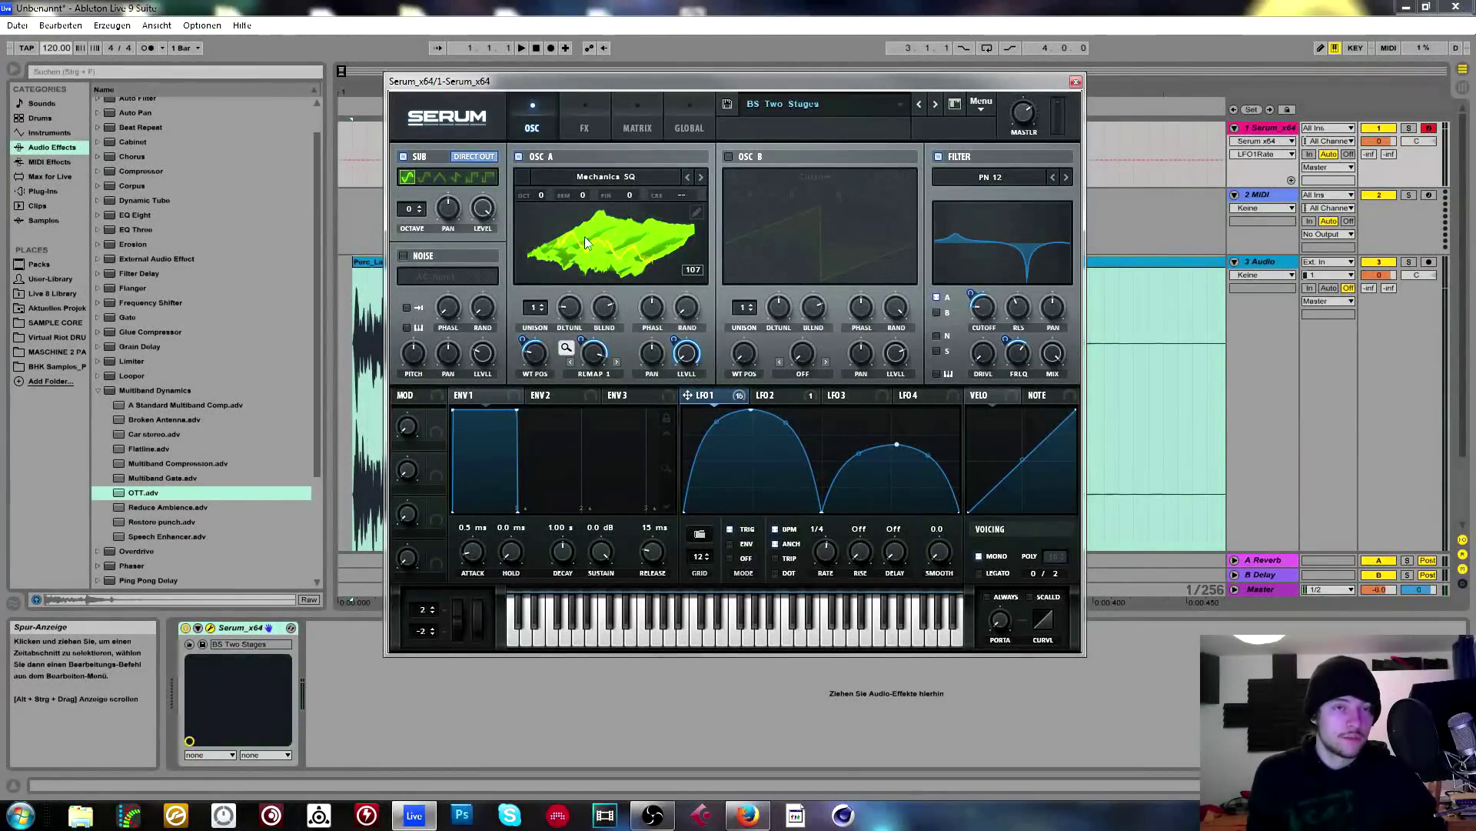
left_click(575, 125)
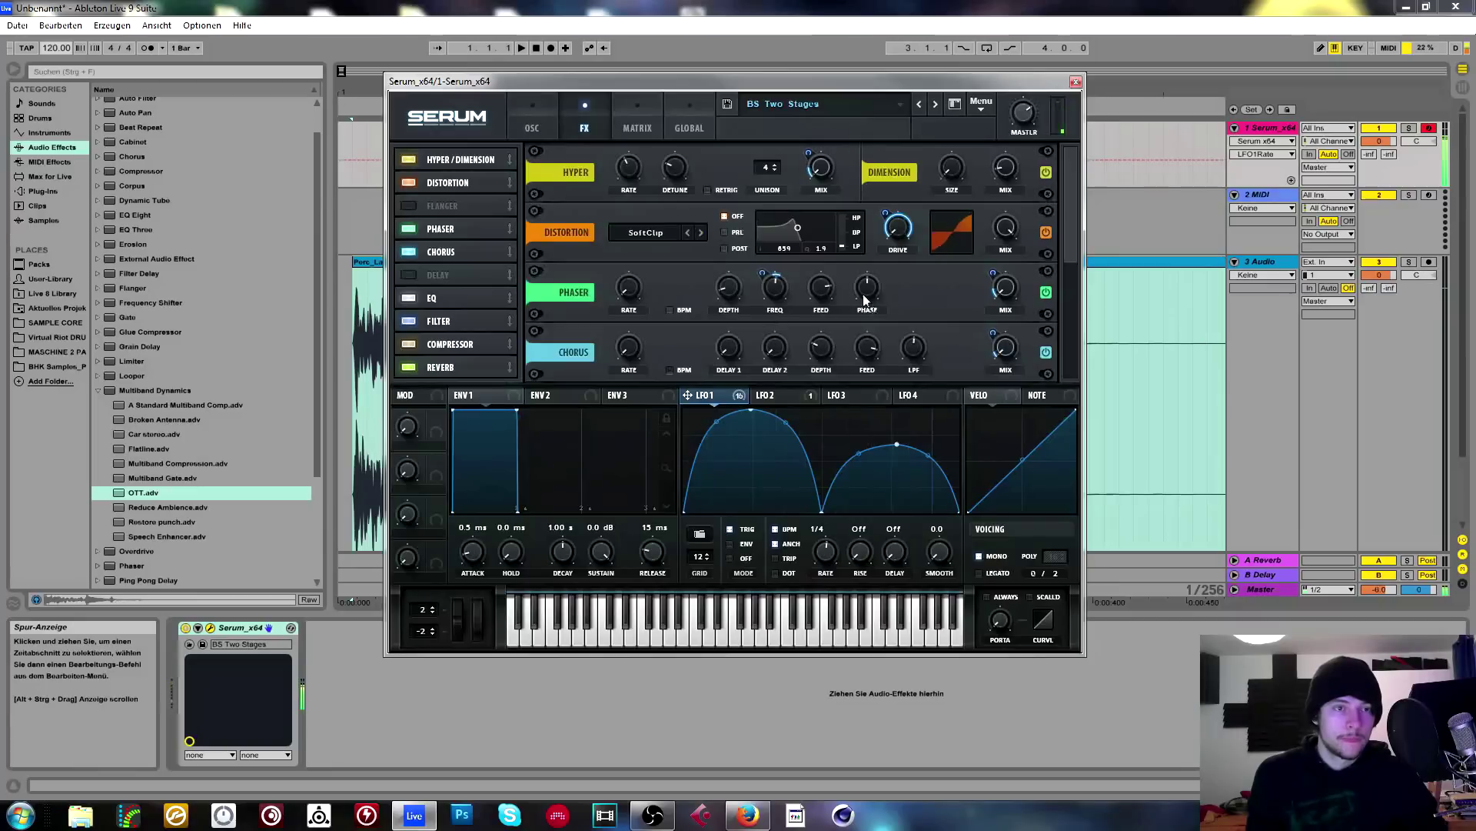
left_click(538, 125)
Initialize the patch and load the VR Goldmine preset Skrillex different WT.
left_click(982, 104)
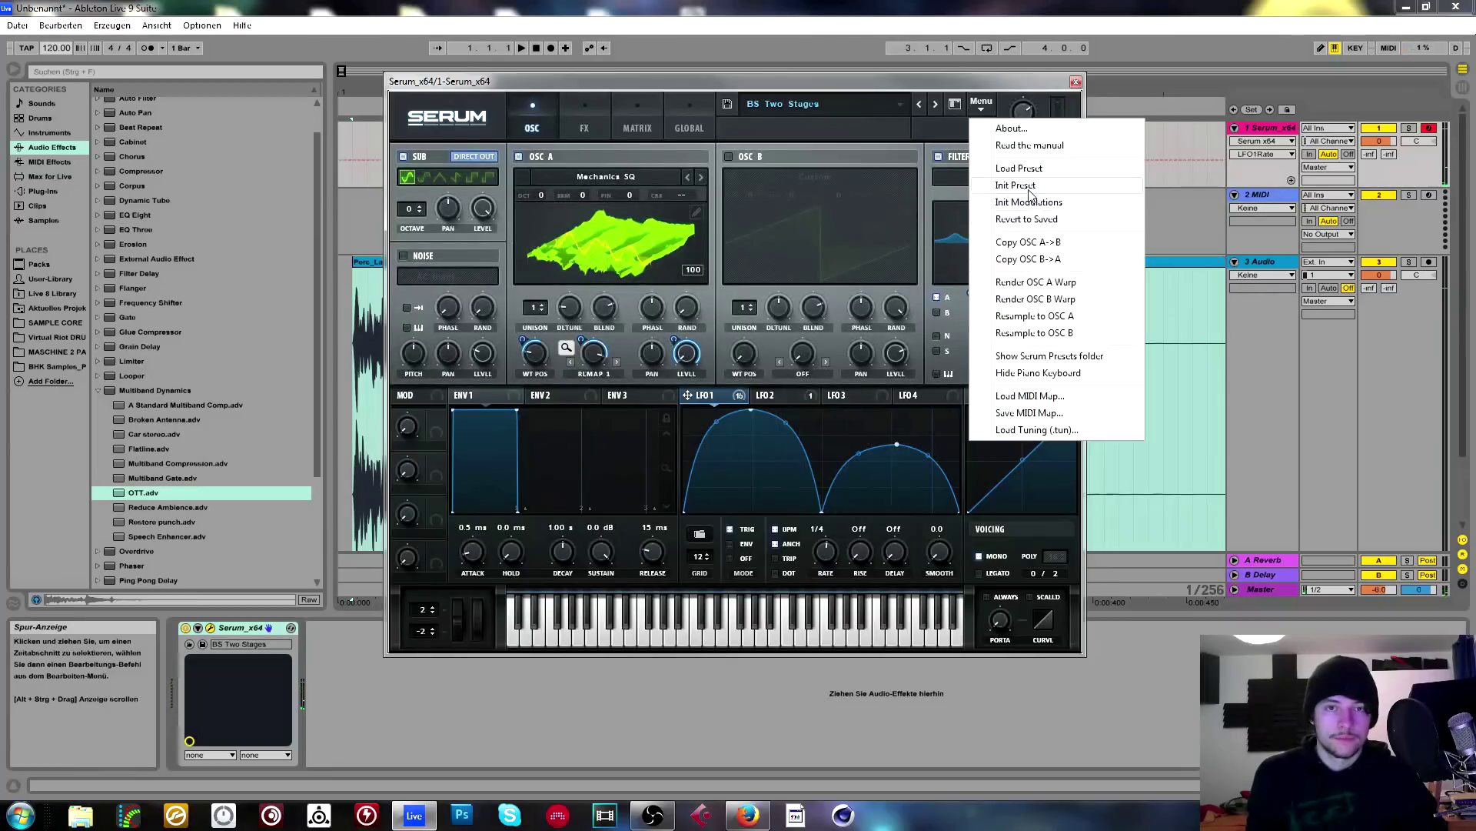
left_click(1015, 123)
left_click(769, 104)
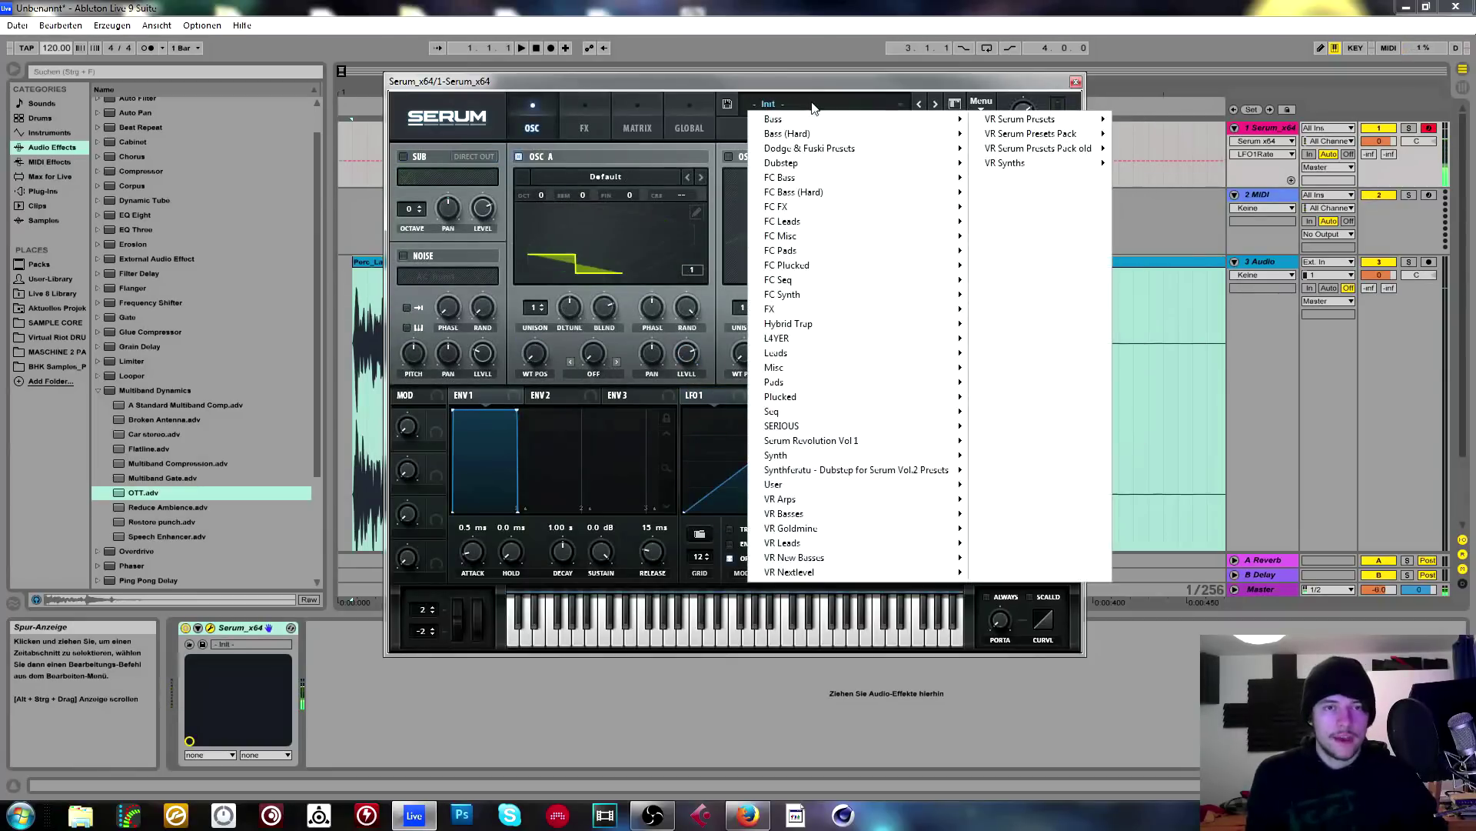
mouse_move(843, 529)
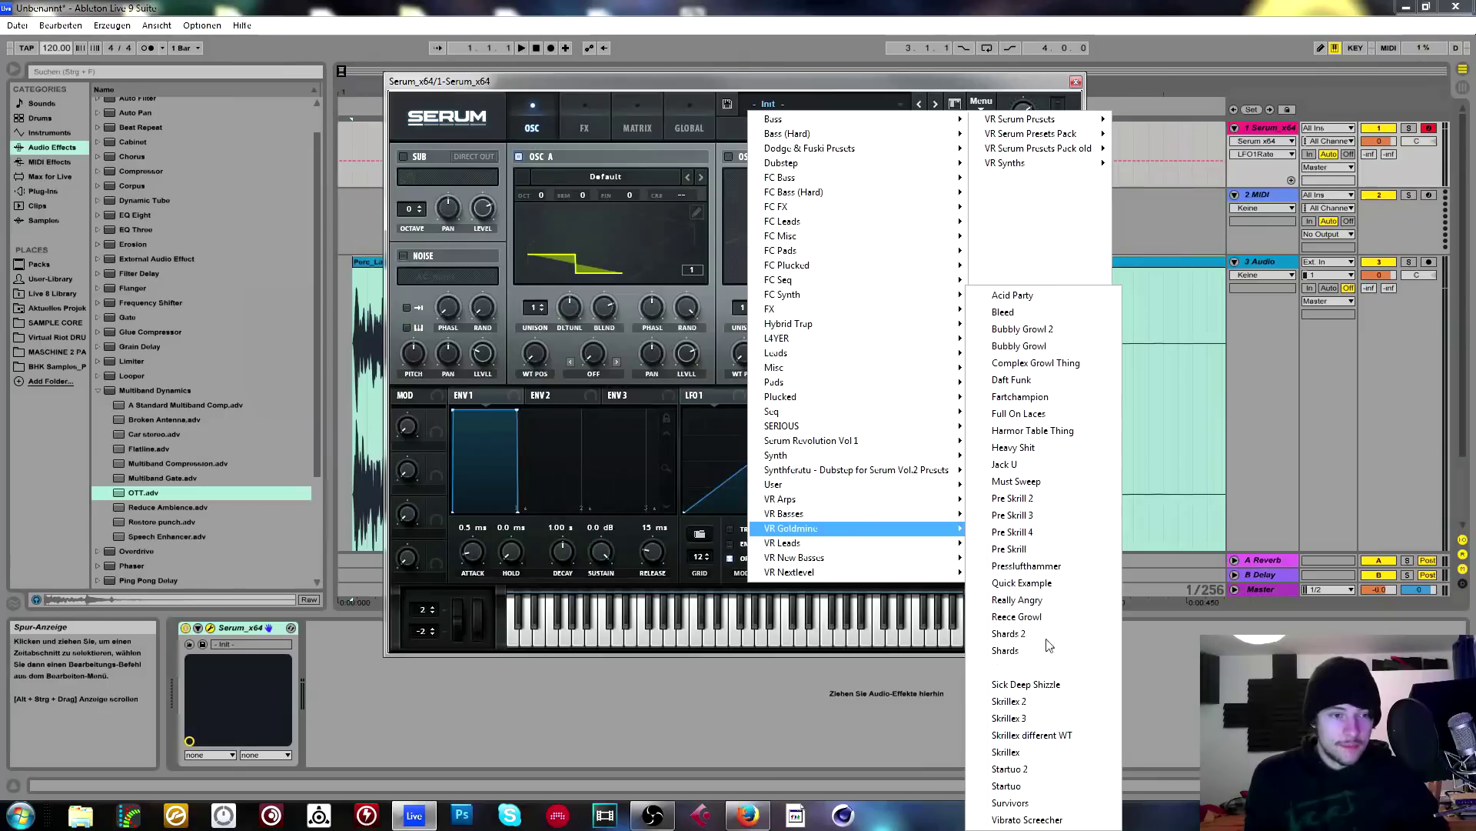
left_click(1033, 736)
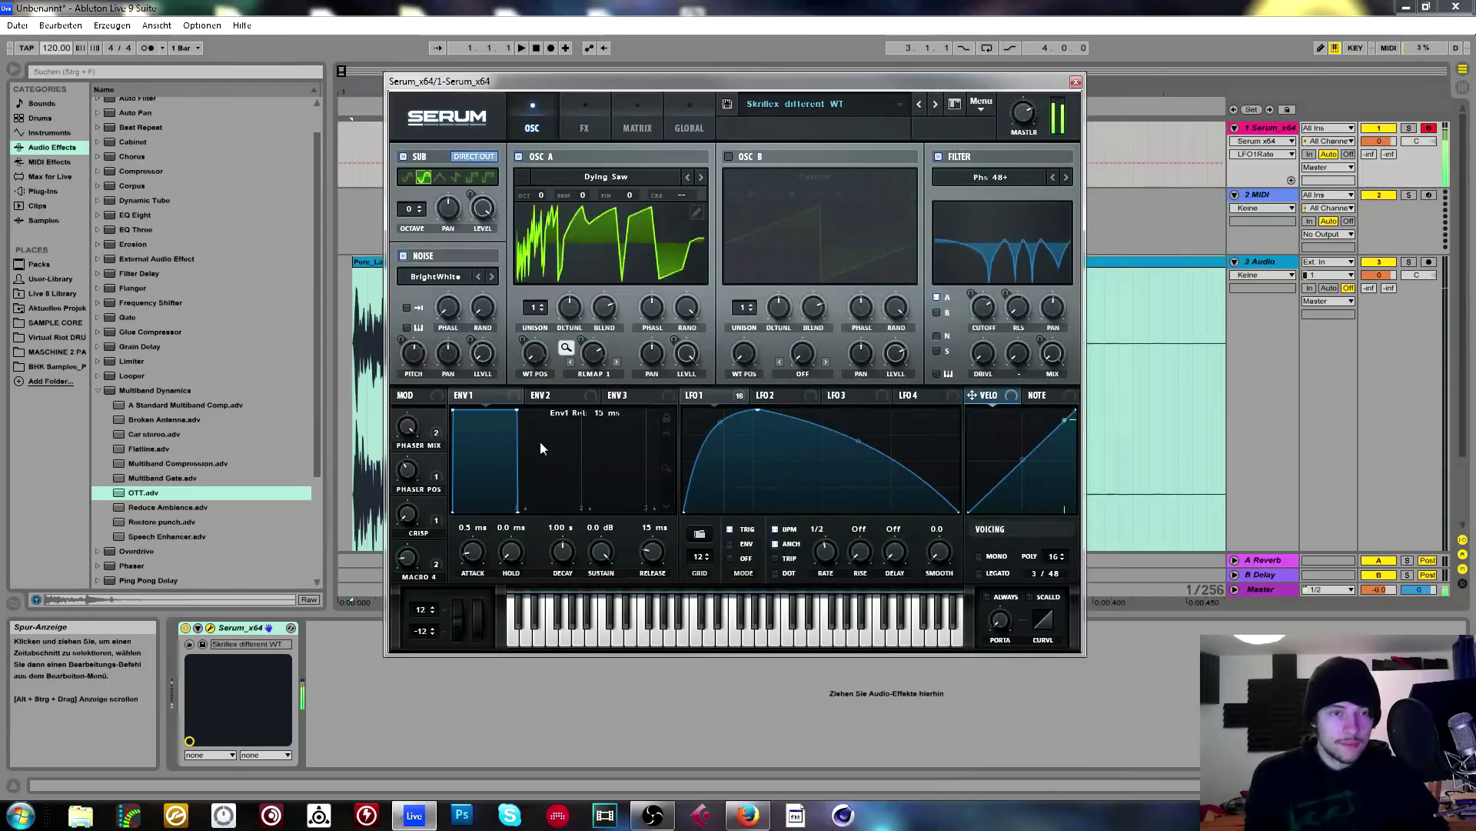
Try the pitch bend wheel and the Phaser Pos macro on the Skrillex different WT preset.
left_click_drag(459, 622, 464, 580)
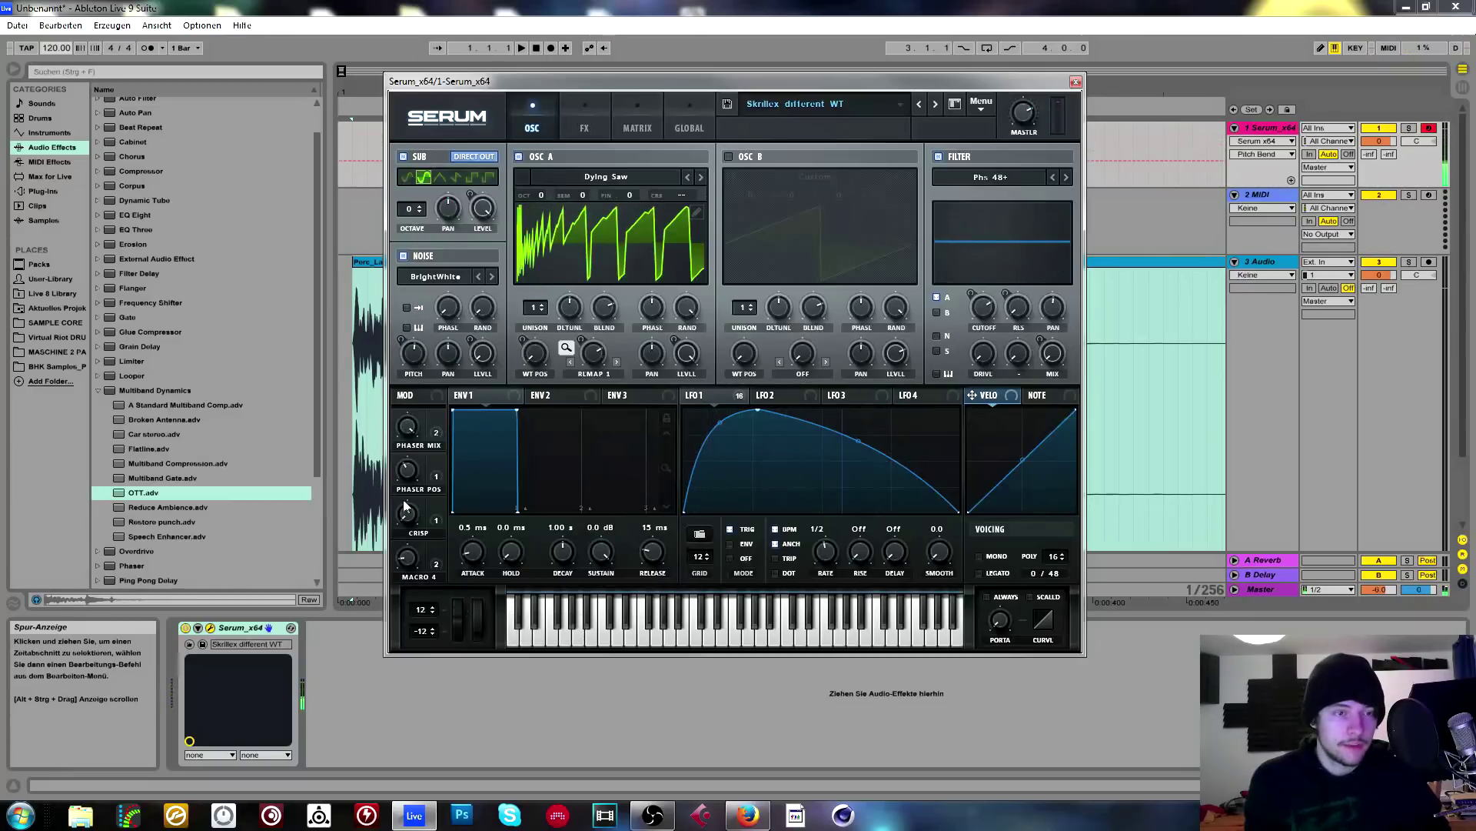
left_click_drag(409, 471, 406, 545)
left_click_drag(459, 629, 464, 589)
Load the VR Goldmine preset Jack U and set Macro 1 to 60%.
left_click(846, 103)
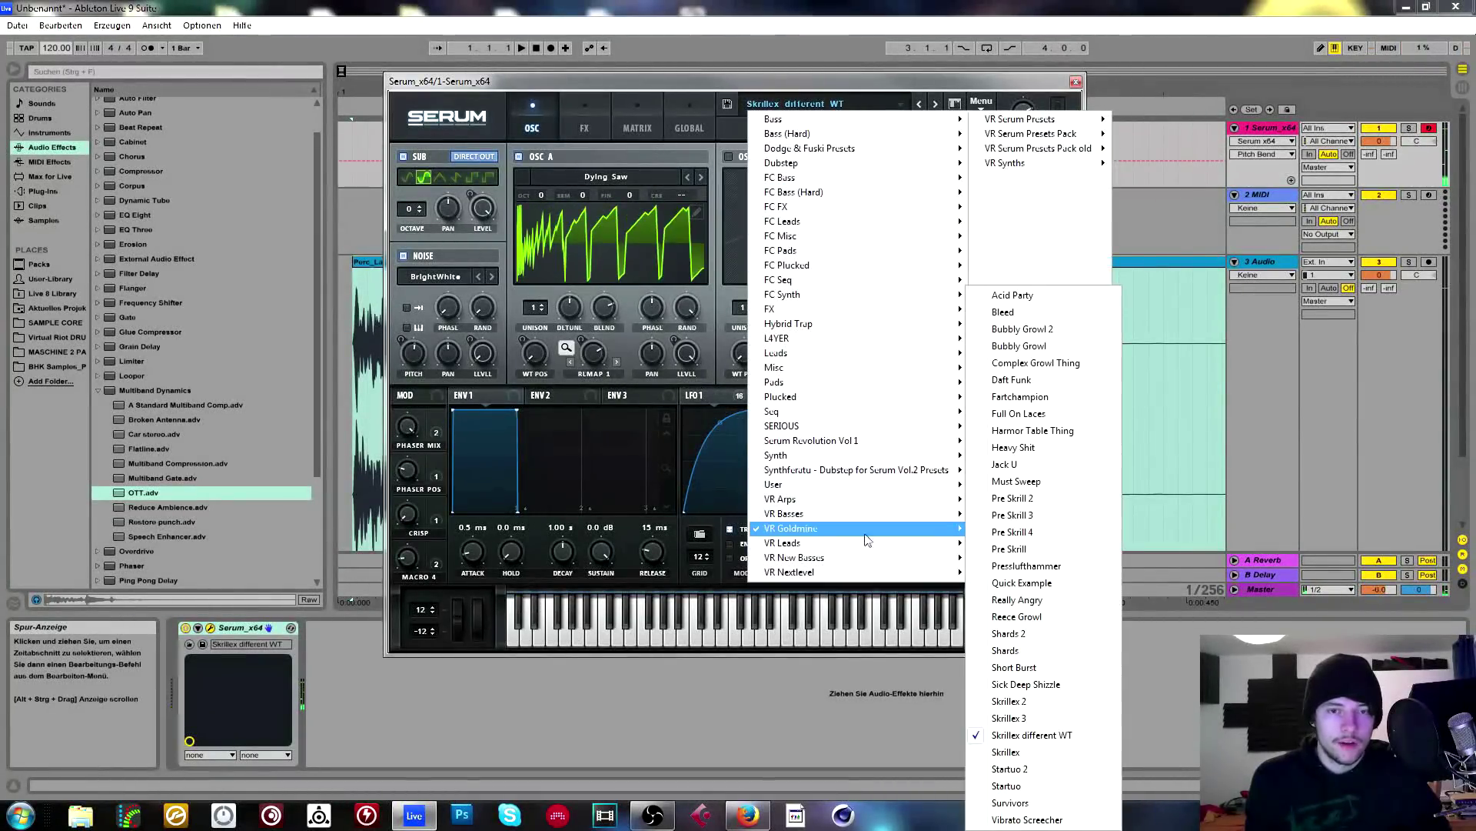
left_click(1023, 465)
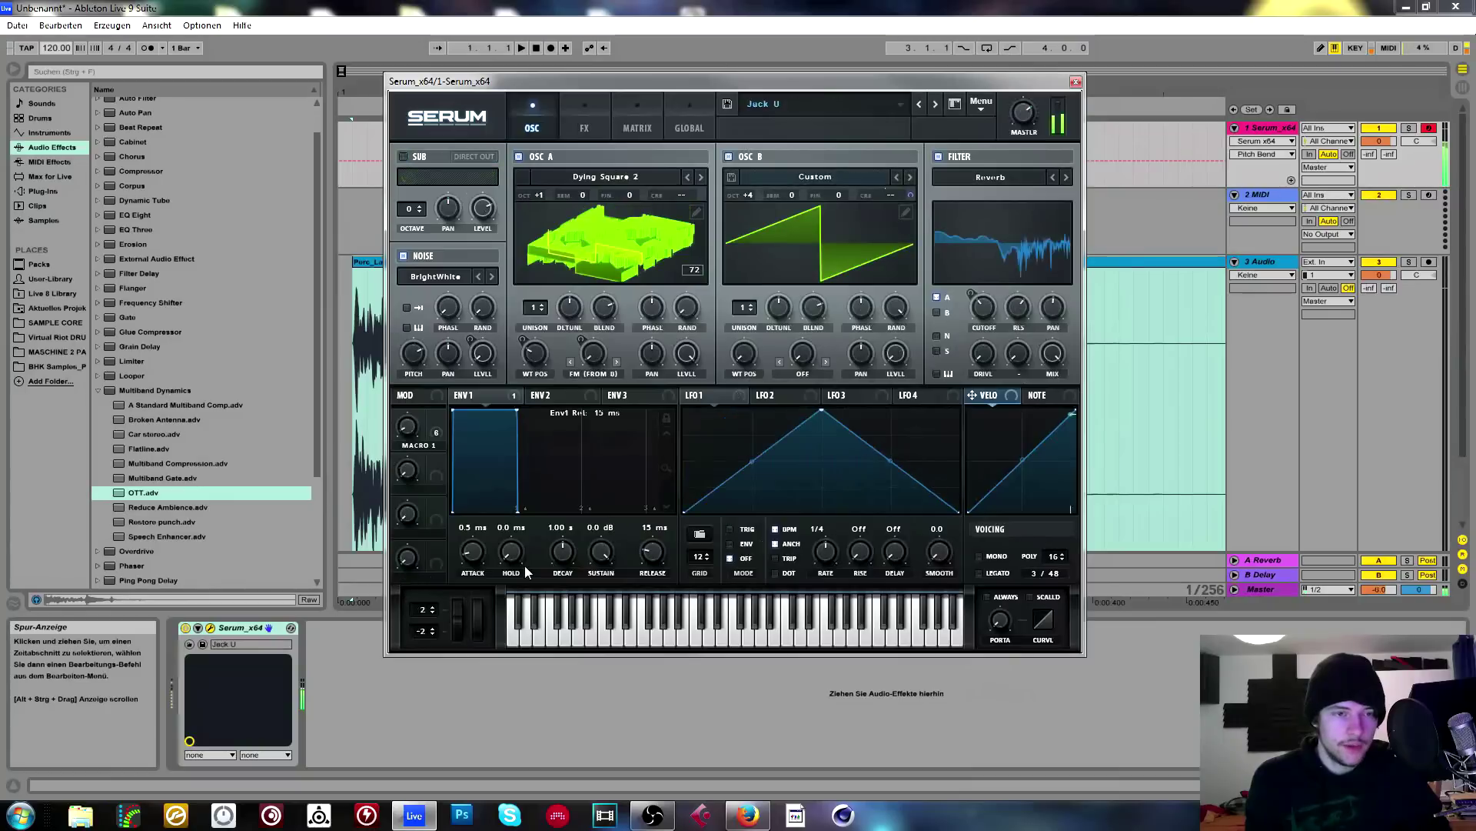
left_click_drag(427, 366, 423, 403)
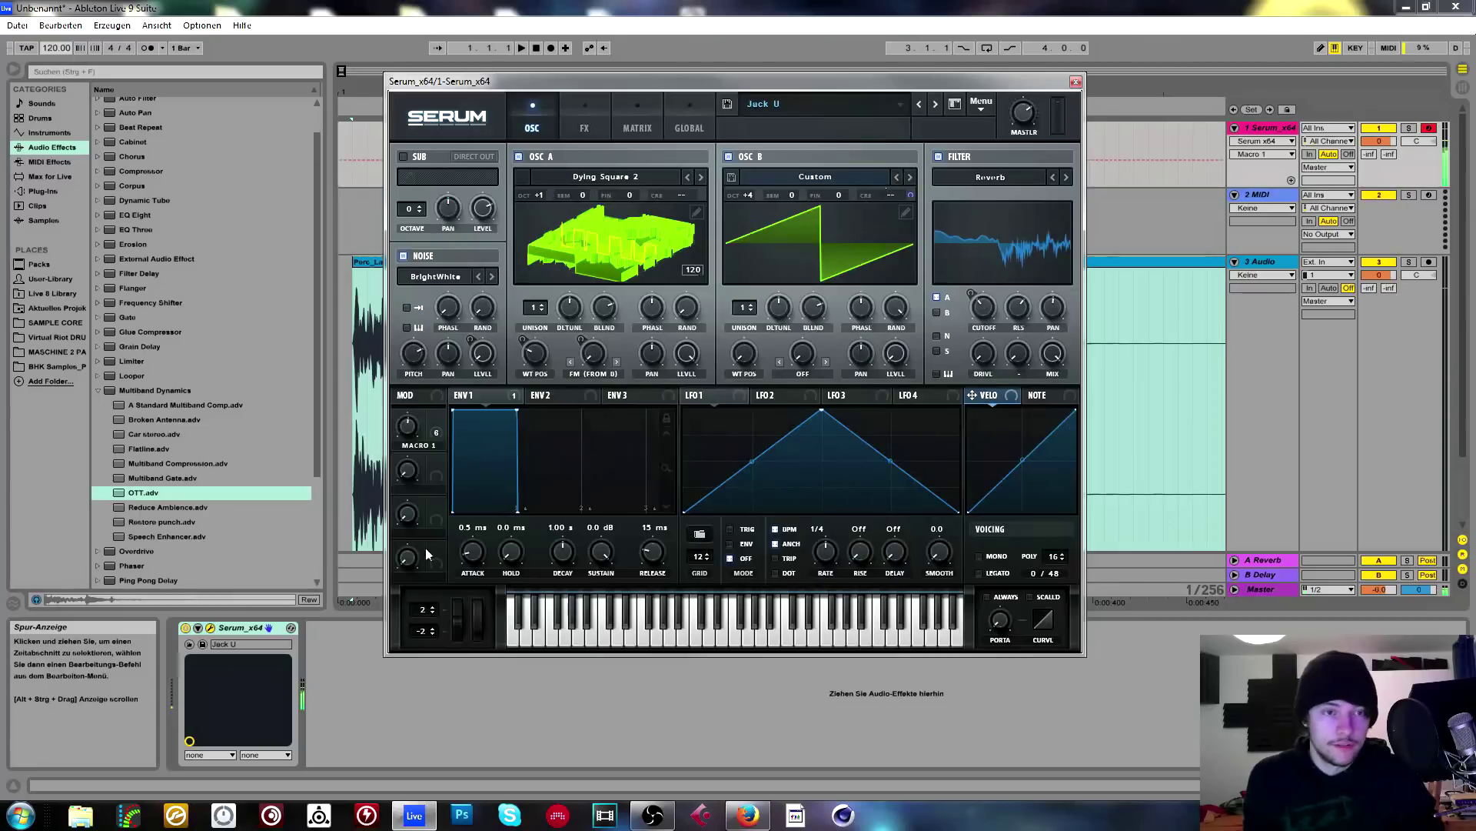
mouse_move(416, 431)
left_mouse_down()
mouse_move(426, 371)
mouse_move(421, 491)
mouse_move(424, 420)
left_mouse_up()
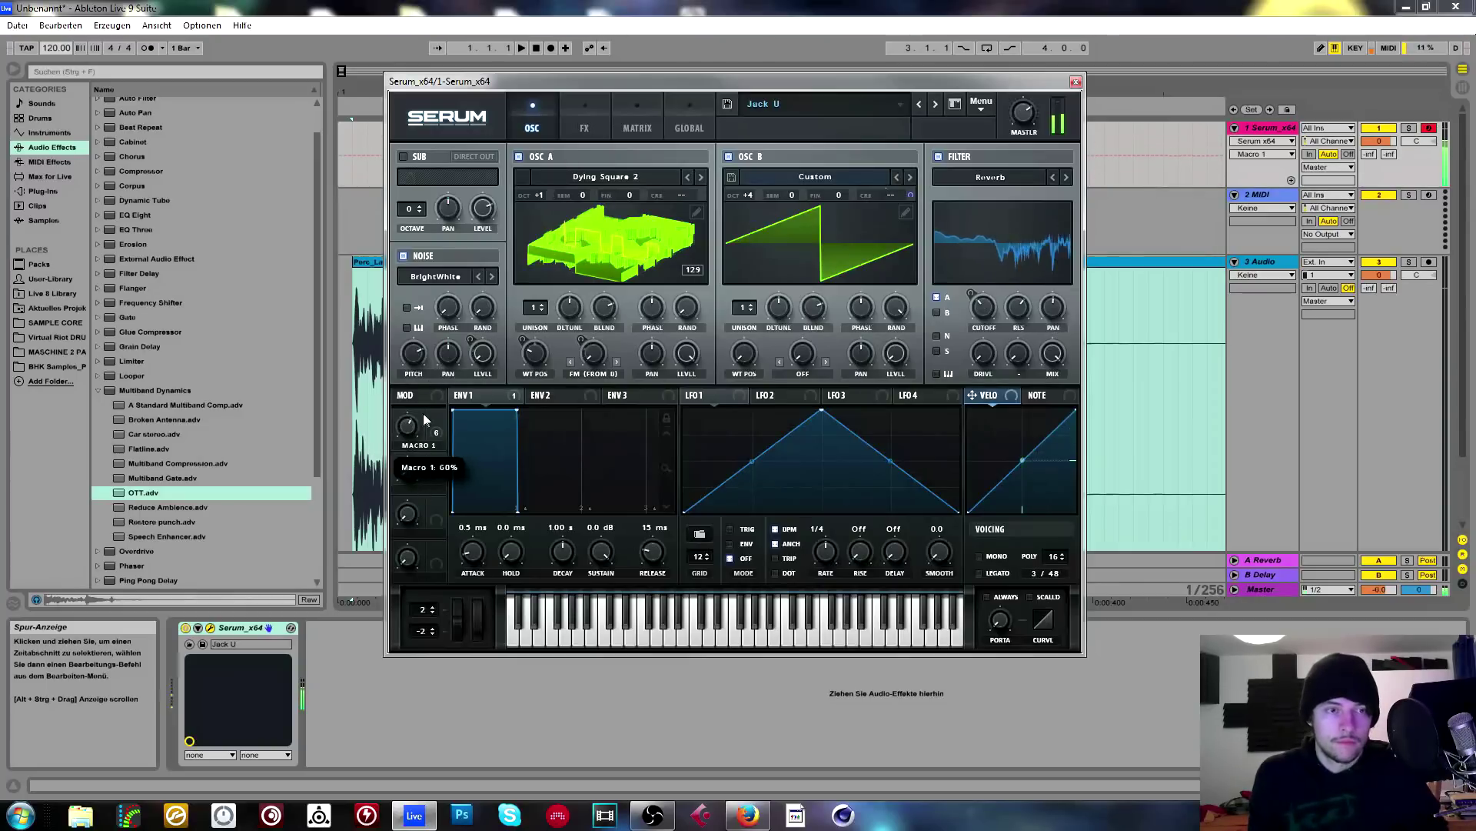
Load the preset Full On Laces from the VR Goldmine folder.
left_click(846, 103)
mouse_move(846, 529)
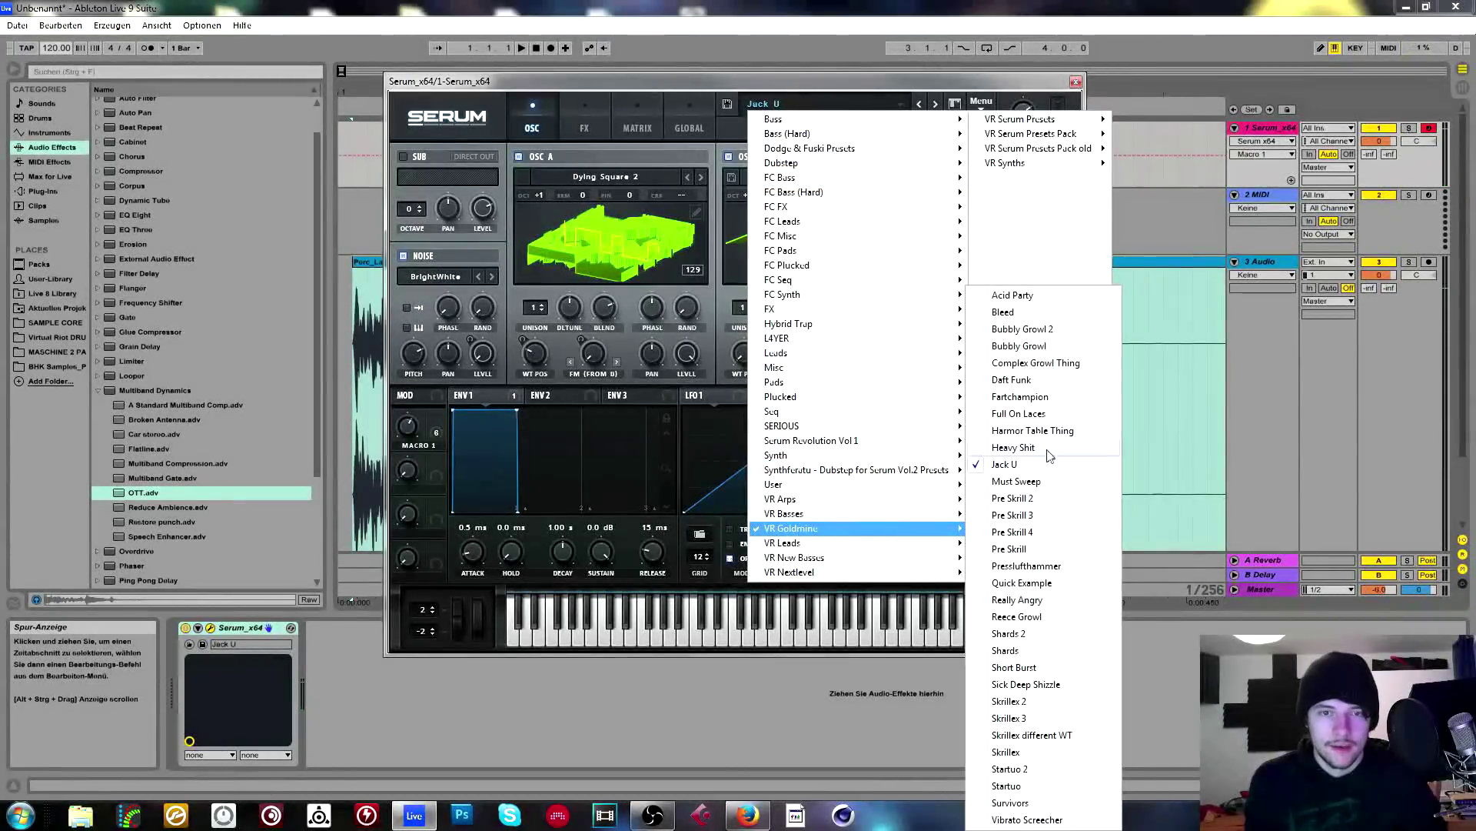
left_click(1049, 419)
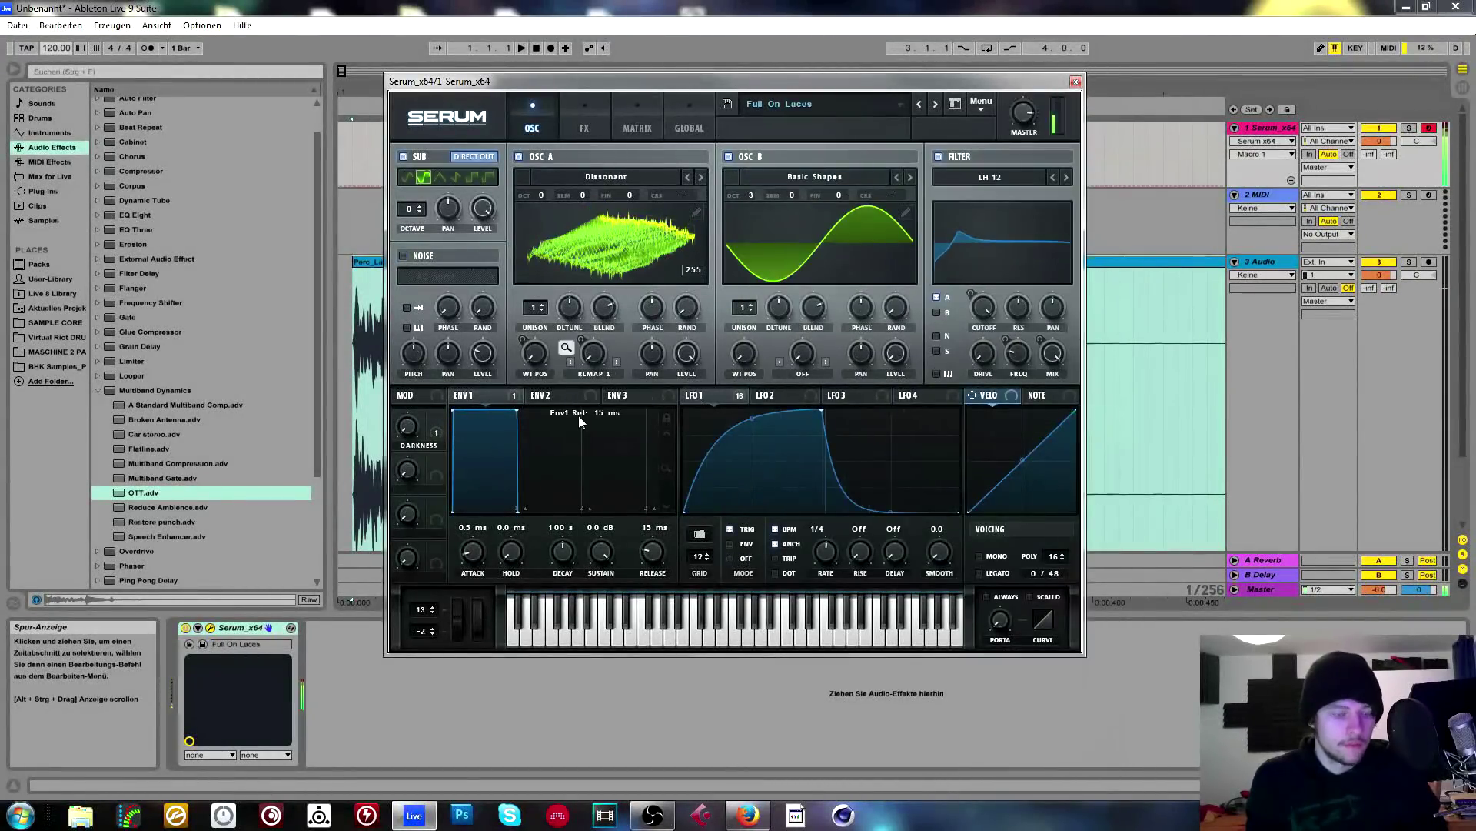
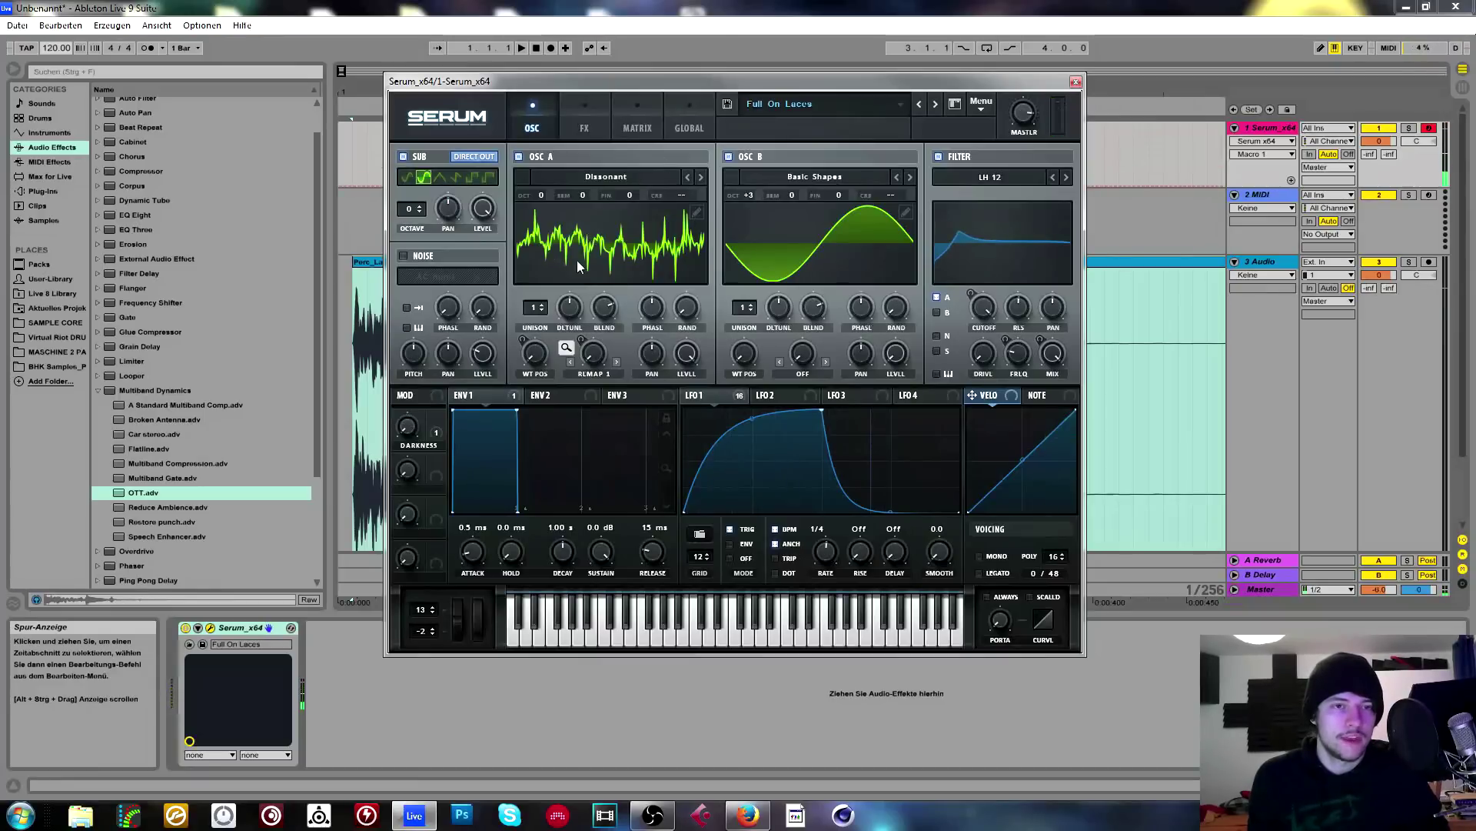
Initialize the patch, load the Nextlevel wavetable Vocal Sample 2 into OSC A and sweep its wavetable position back to 1.
left_click(981, 105)
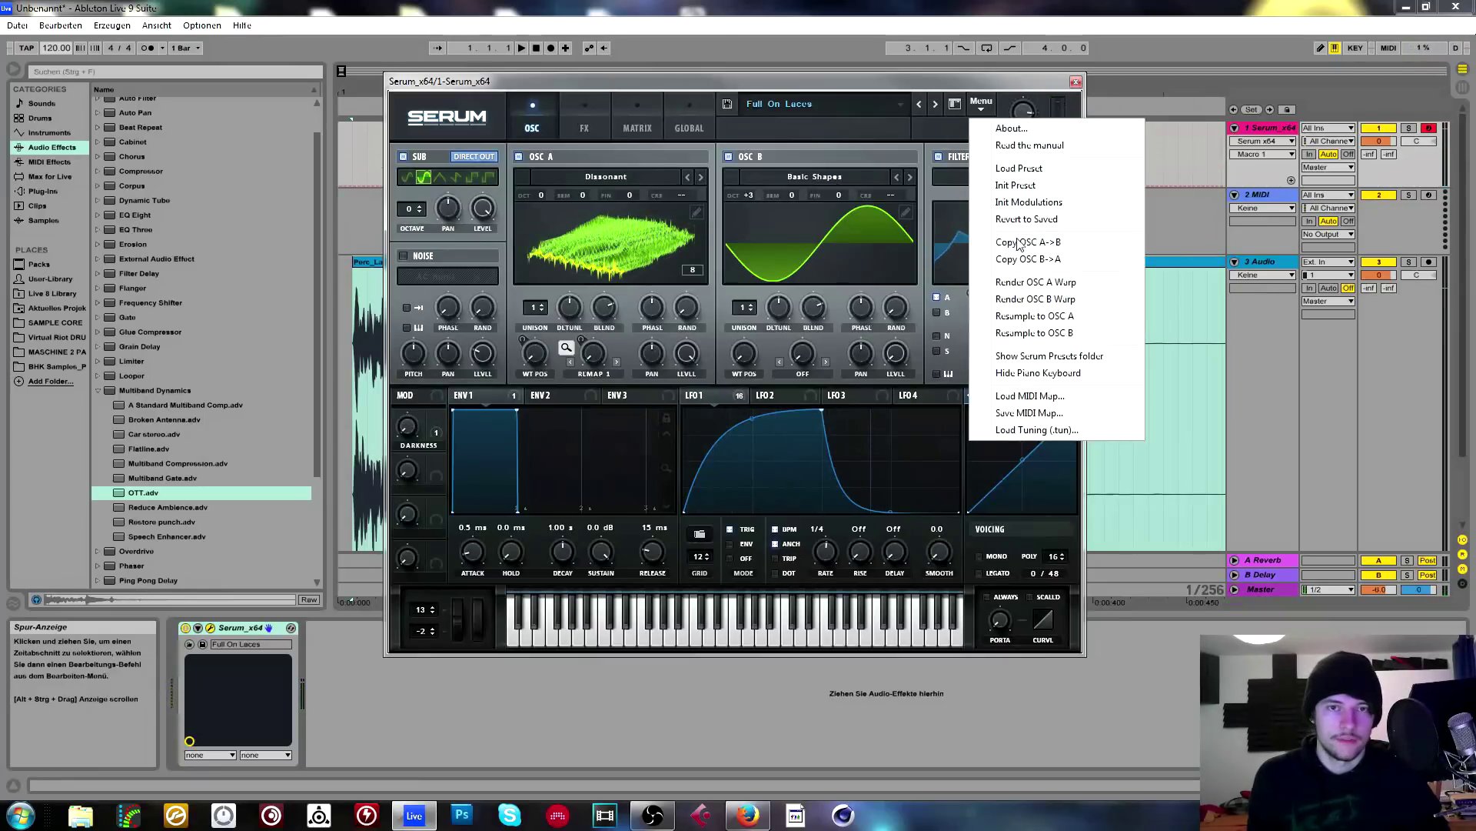
left_click(1015, 184)
left_click(661, 177)
mouse_move(665, 390)
left_click(948, 454)
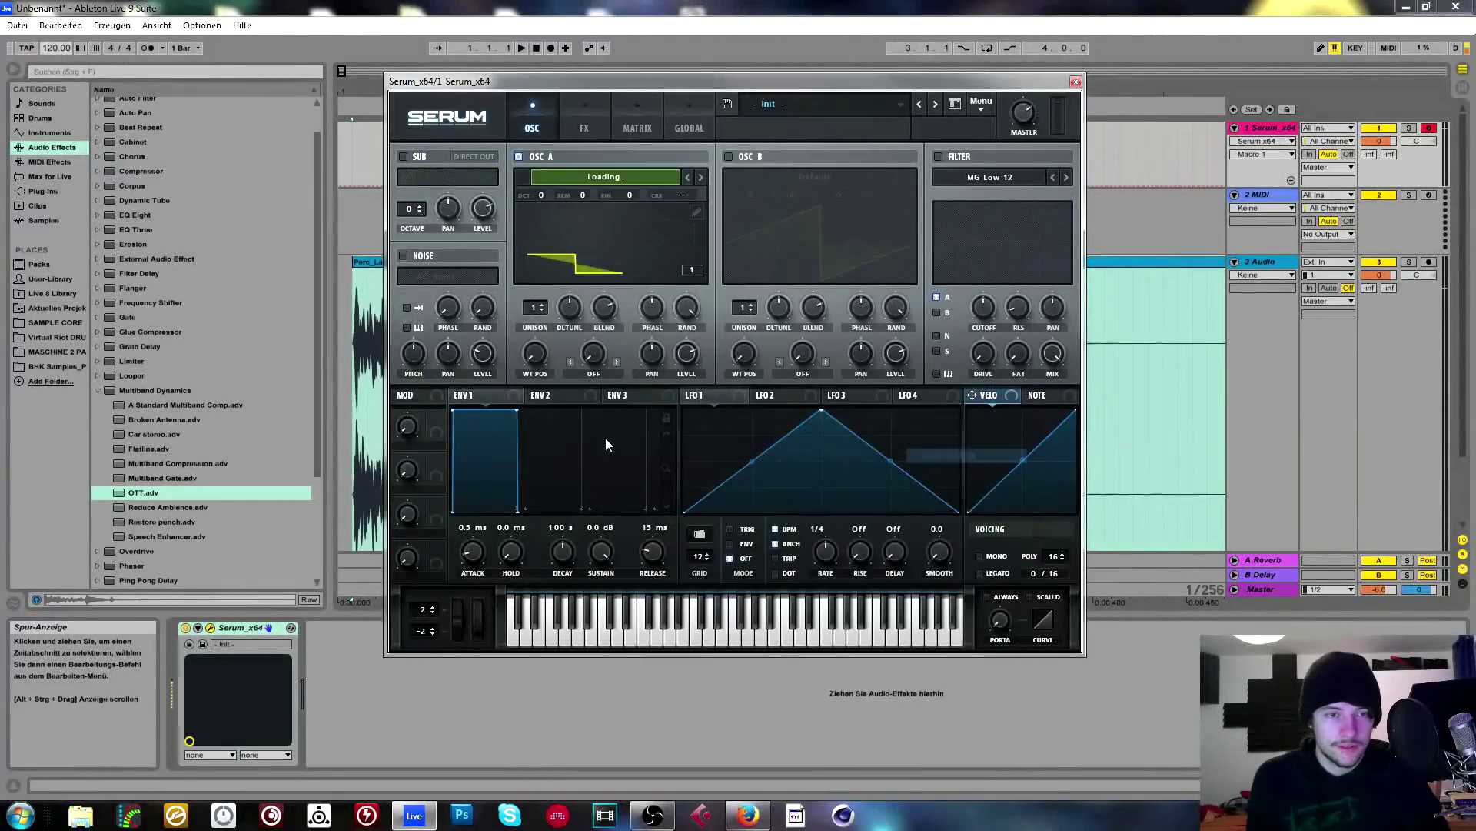
left_click_drag(536, 347, 525, 549)
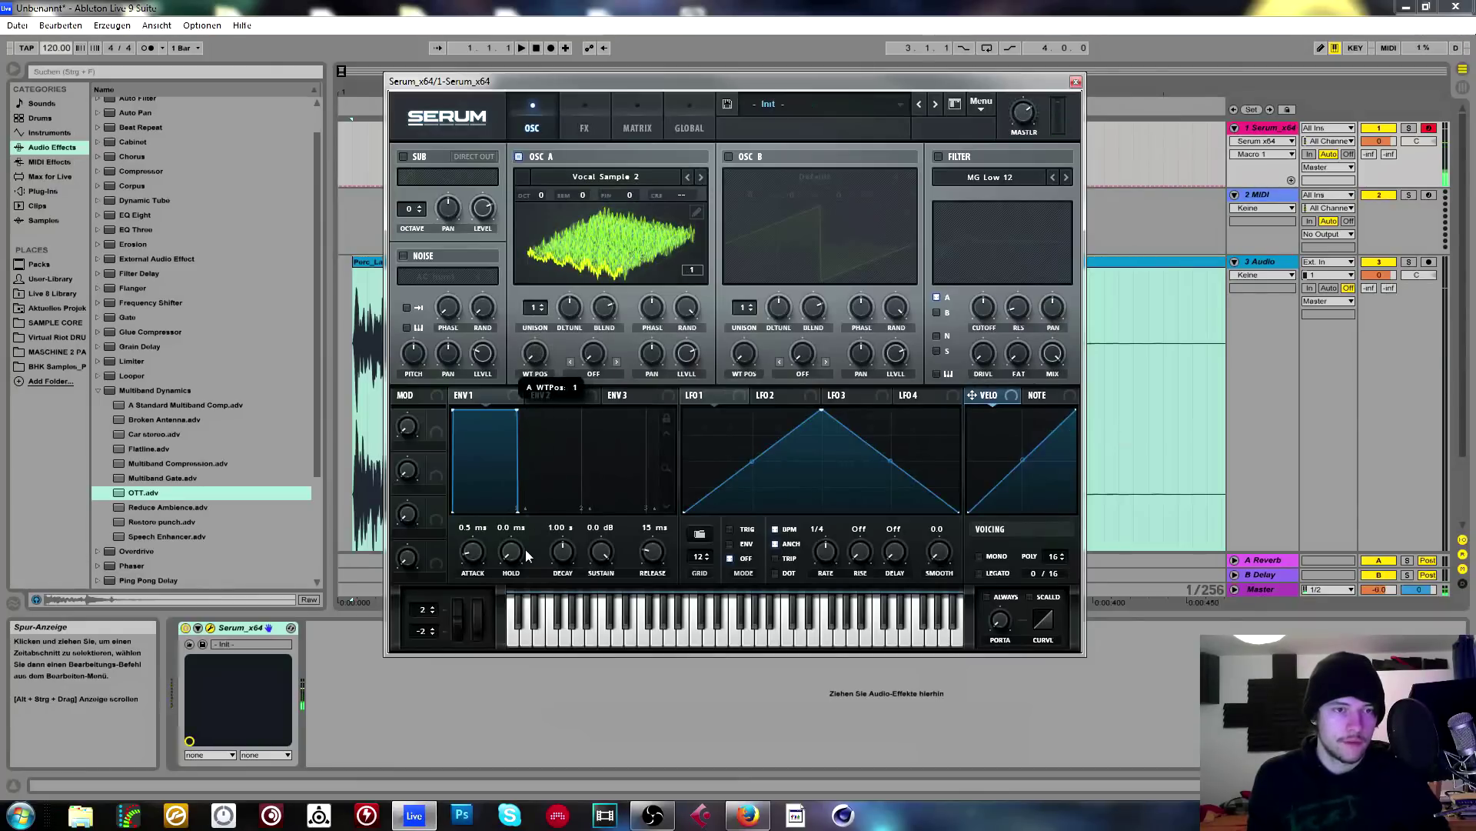
Replace OSC A's wavetable with On The Floor from Nextlevel and sweep its position back to 1.
left_click(634, 177)
mouse_move(686, 396)
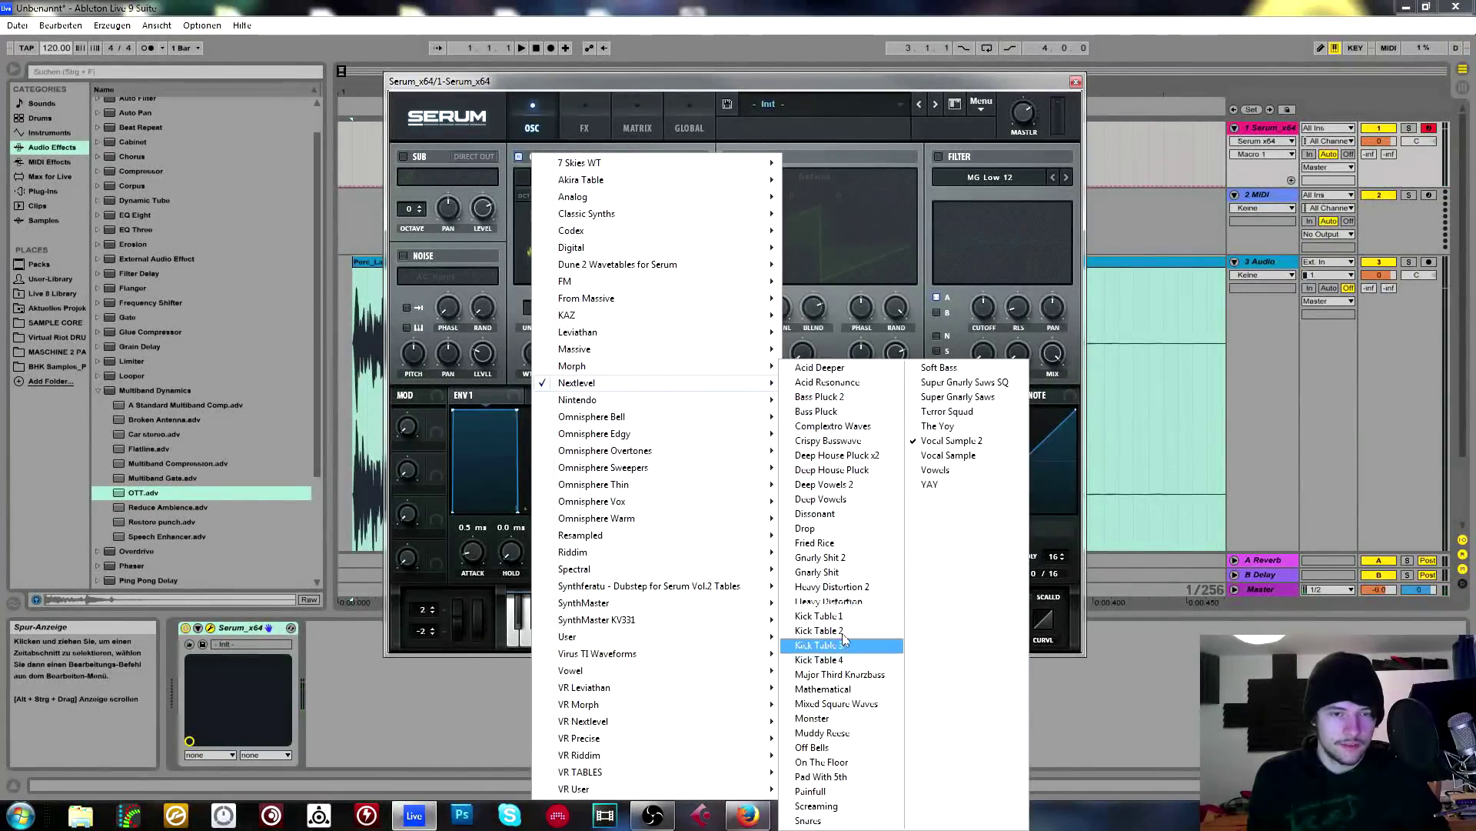
left_click(821, 761)
left_click_drag(536, 353, 536, 407)
Assign LFO 1 to OSC A's wavetable position, shape it into a rising ramp and set its rate to 1/2.
left_click_drag(705, 395, 548, 350)
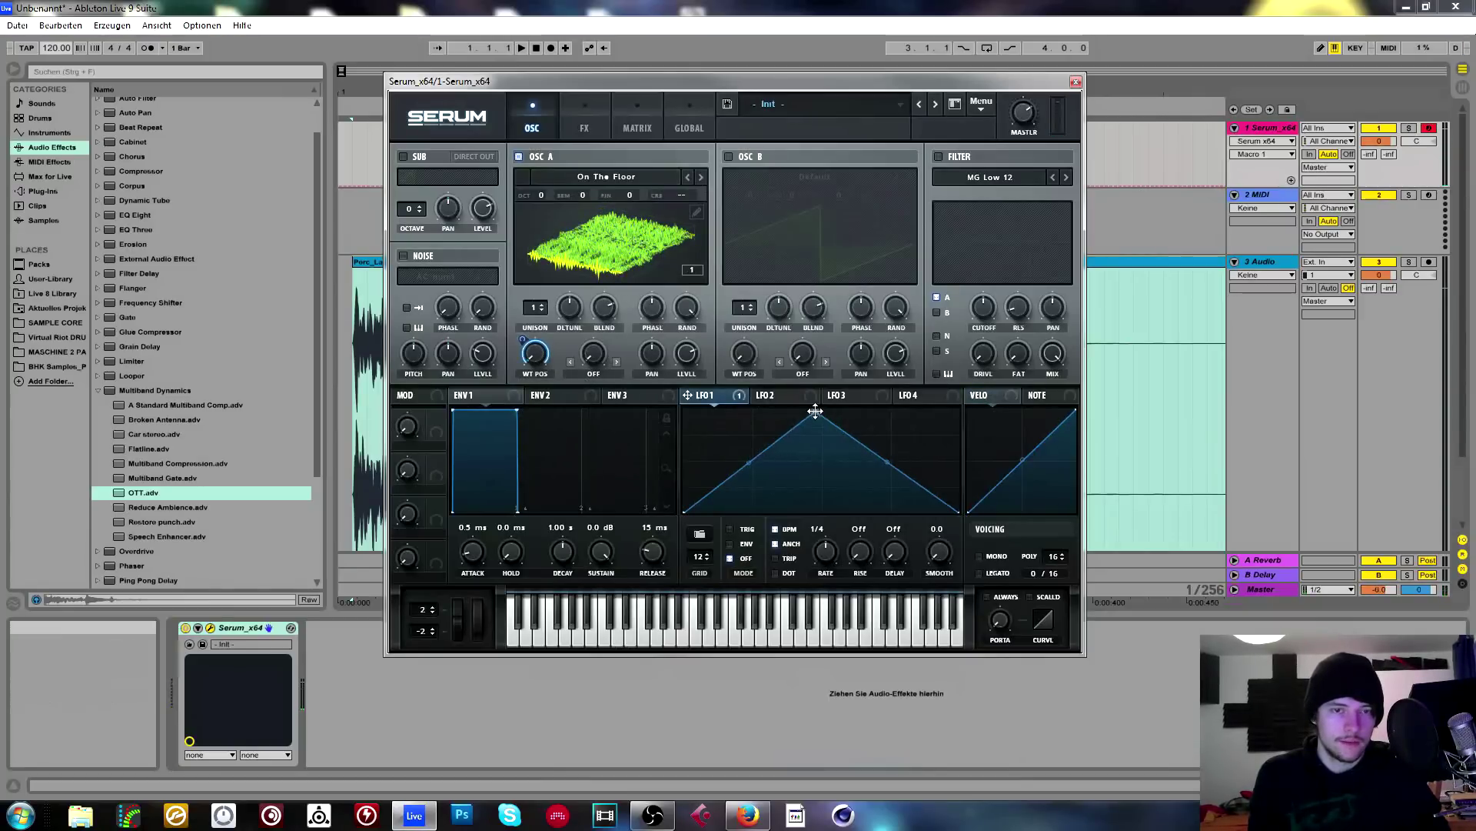
left_click_drag(815, 412, 958, 411)
left_click_drag(825, 552, 821, 561)
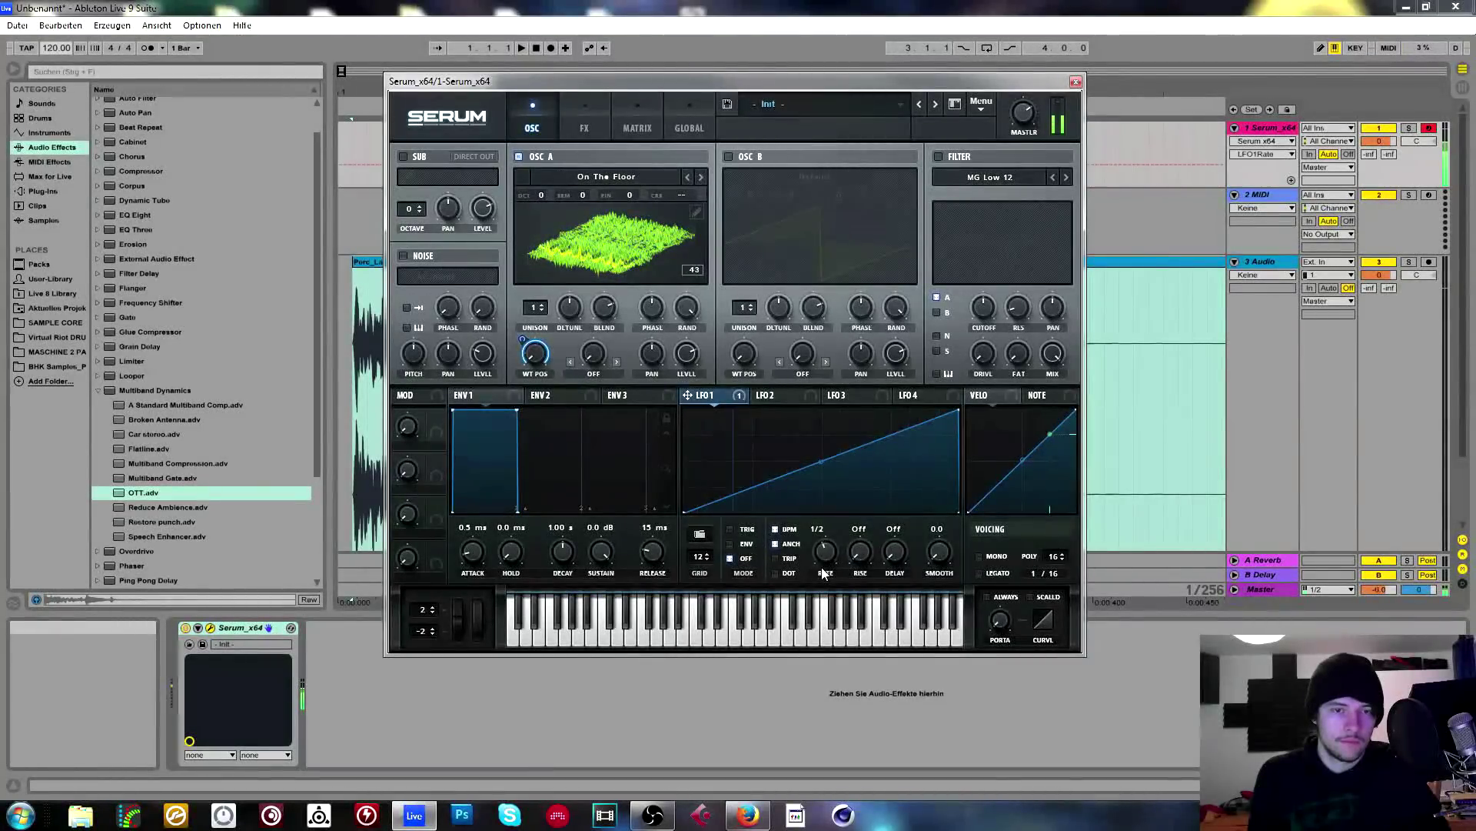
Set OSC A's warp mode to Bend +, adjust the warp amount and enable the sub oscillator.
left_click(593, 373)
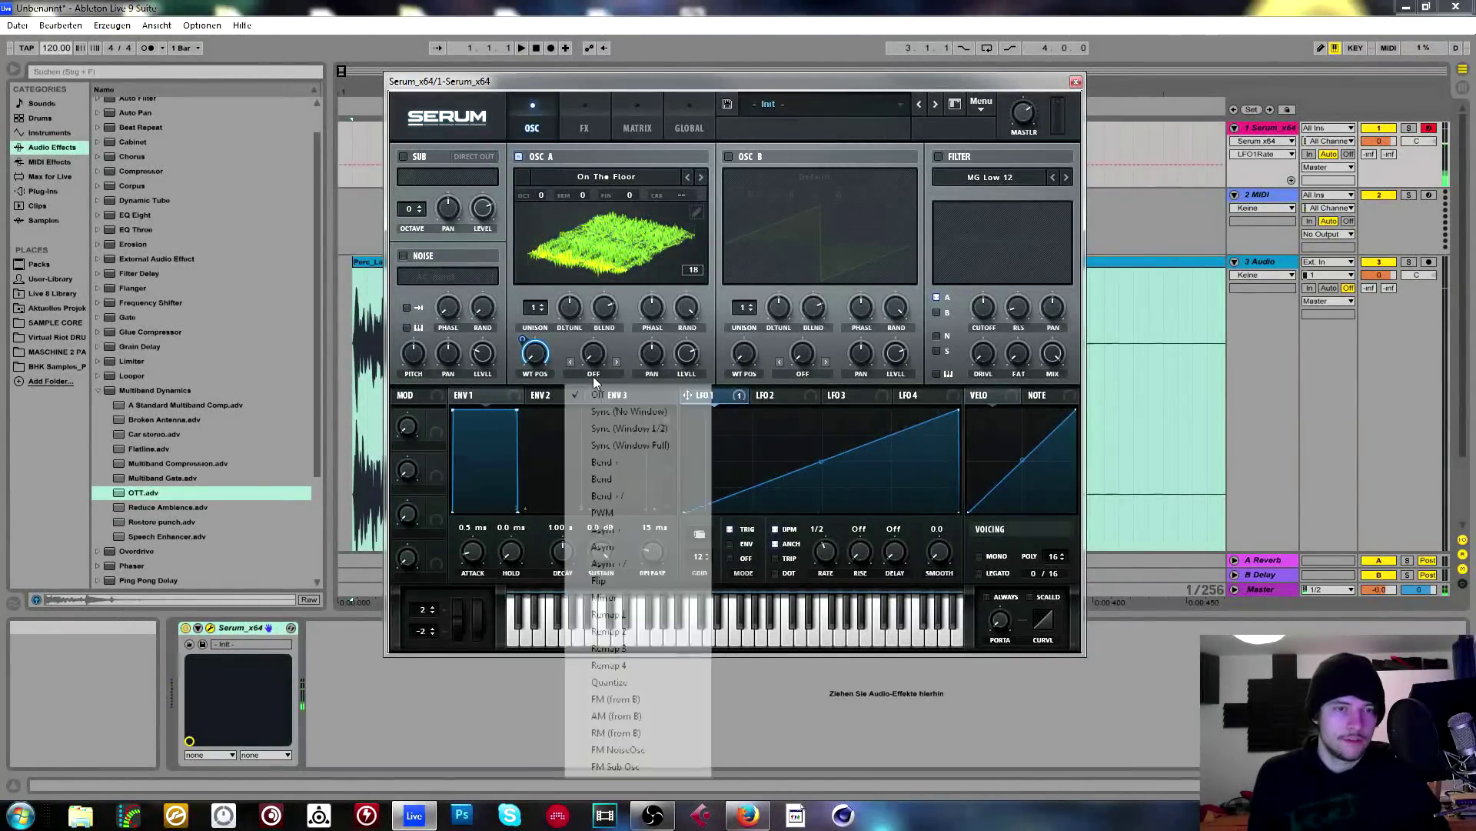
left_click(616, 461)
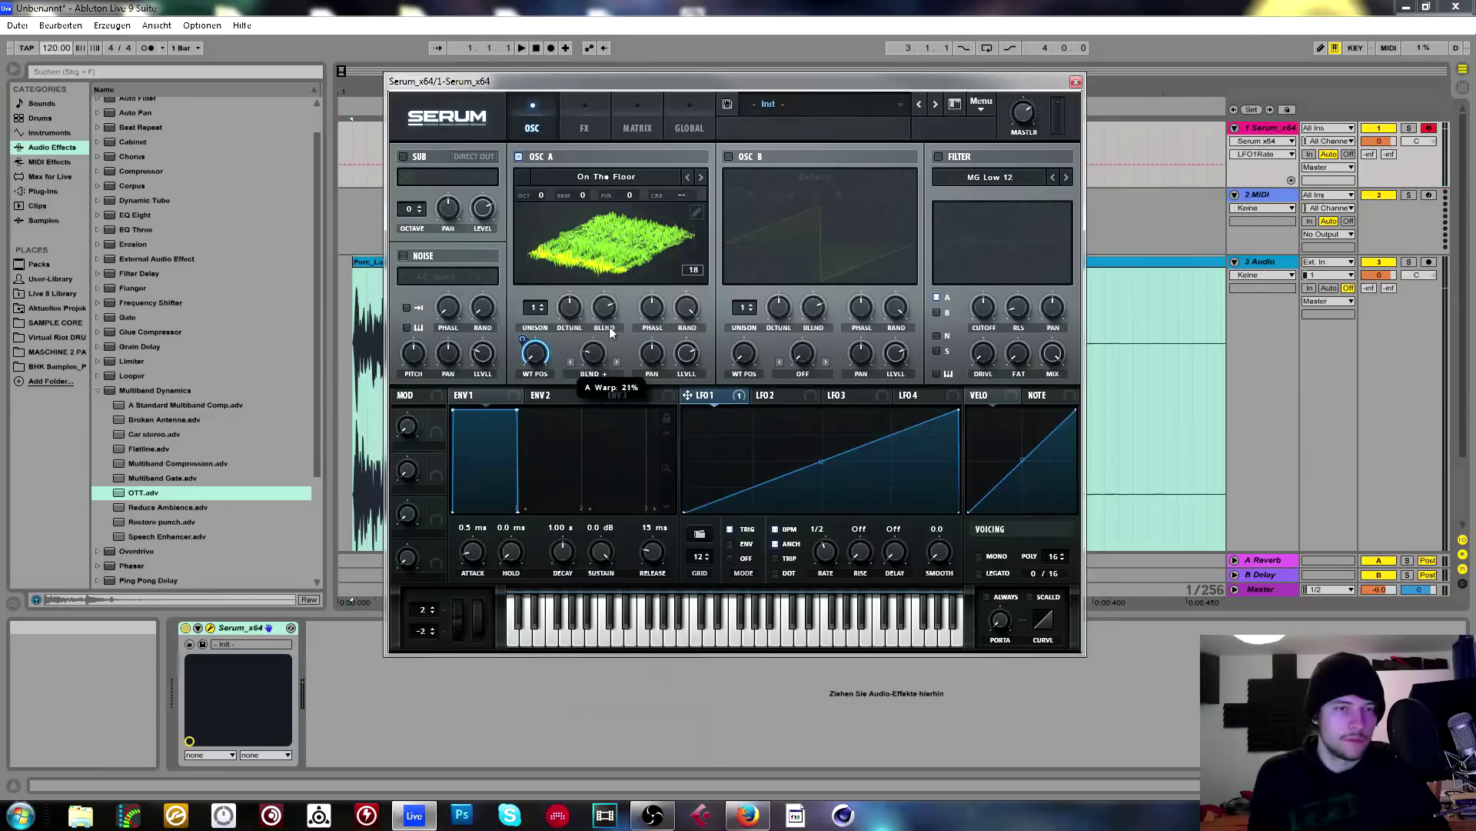
left_click_drag(598, 363, 606, 343)
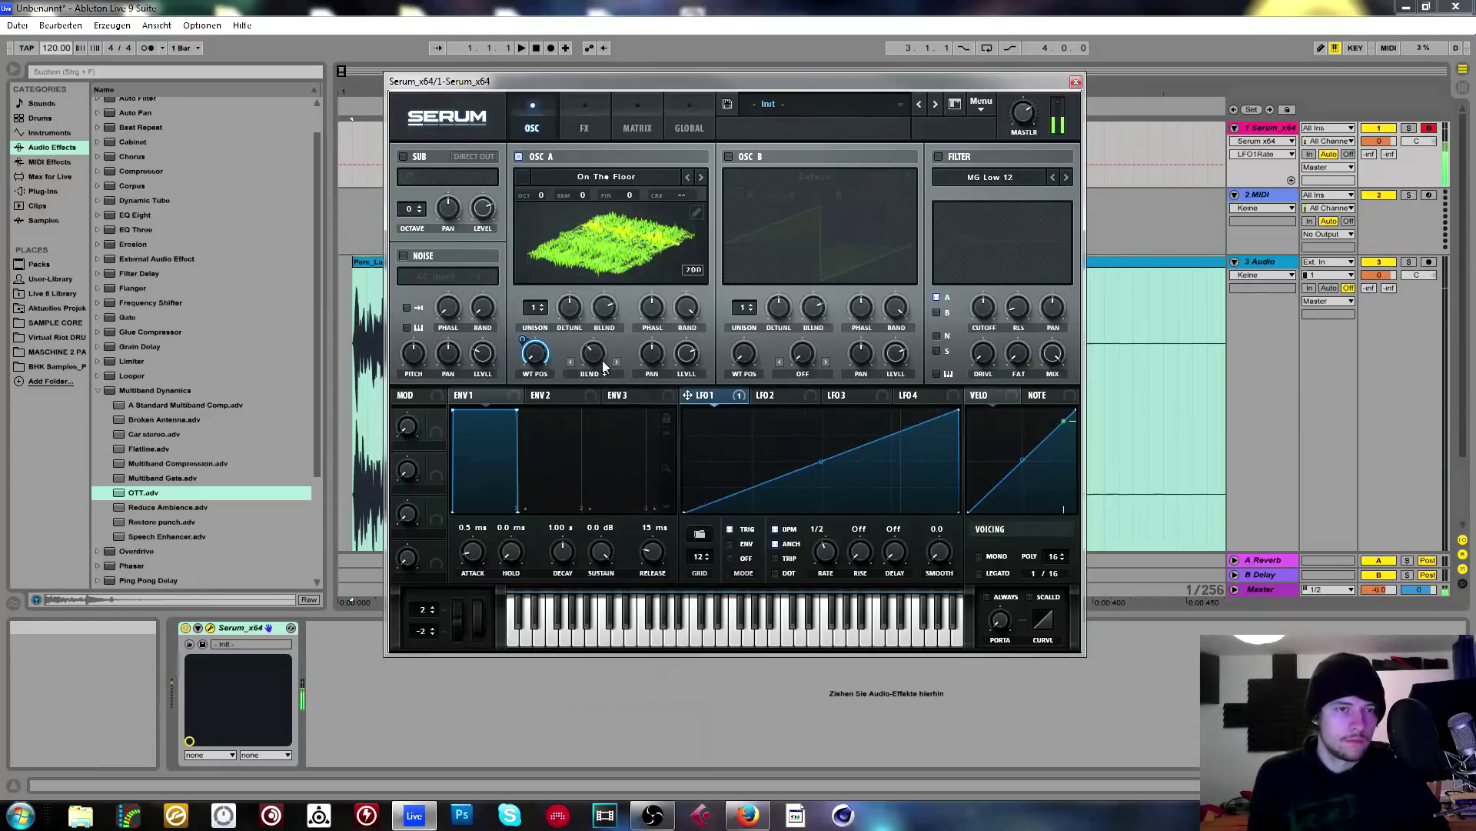
left_click(403, 157)
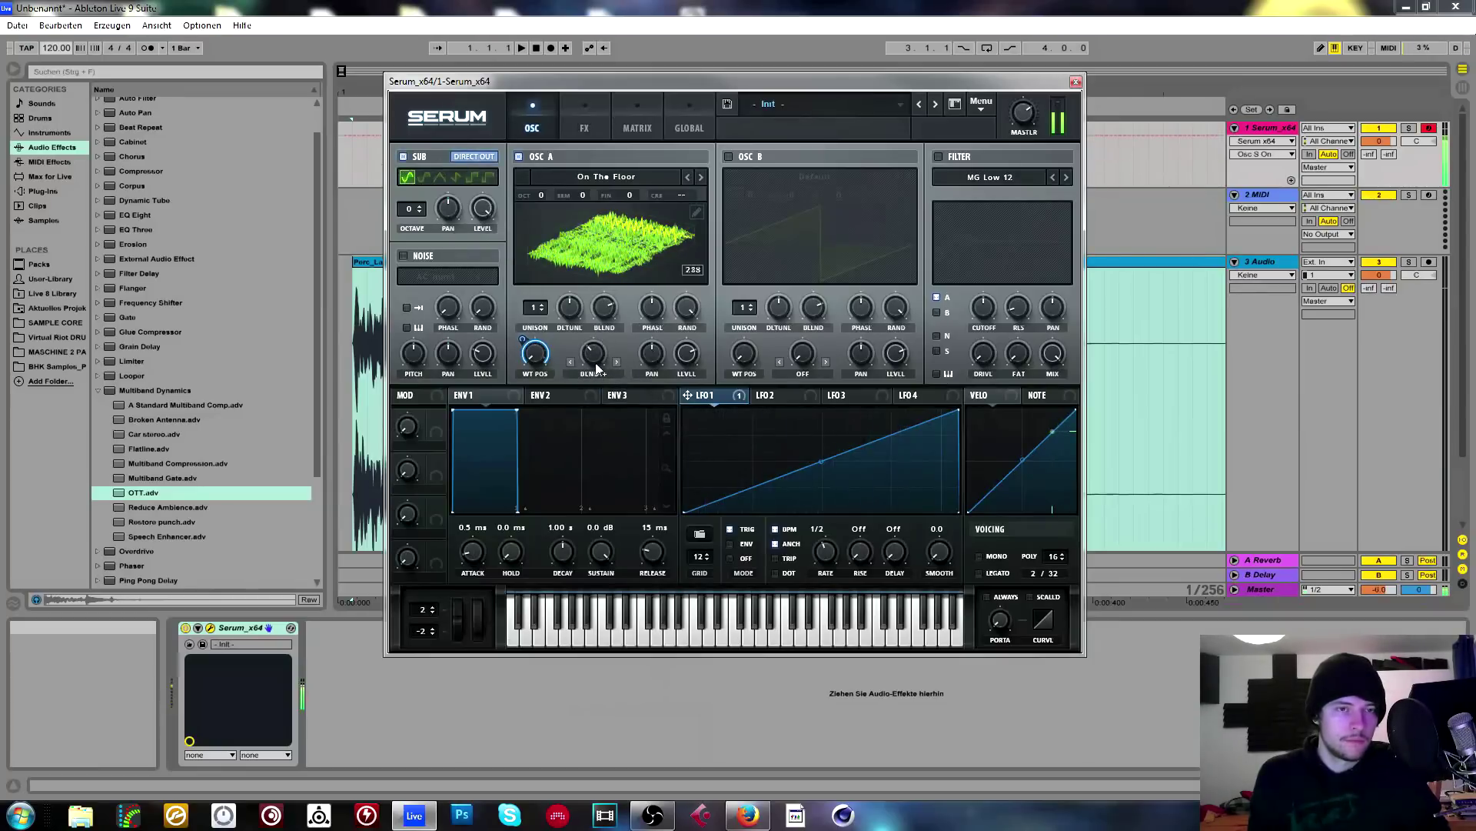
left_click_drag(601, 354, 588, 416)
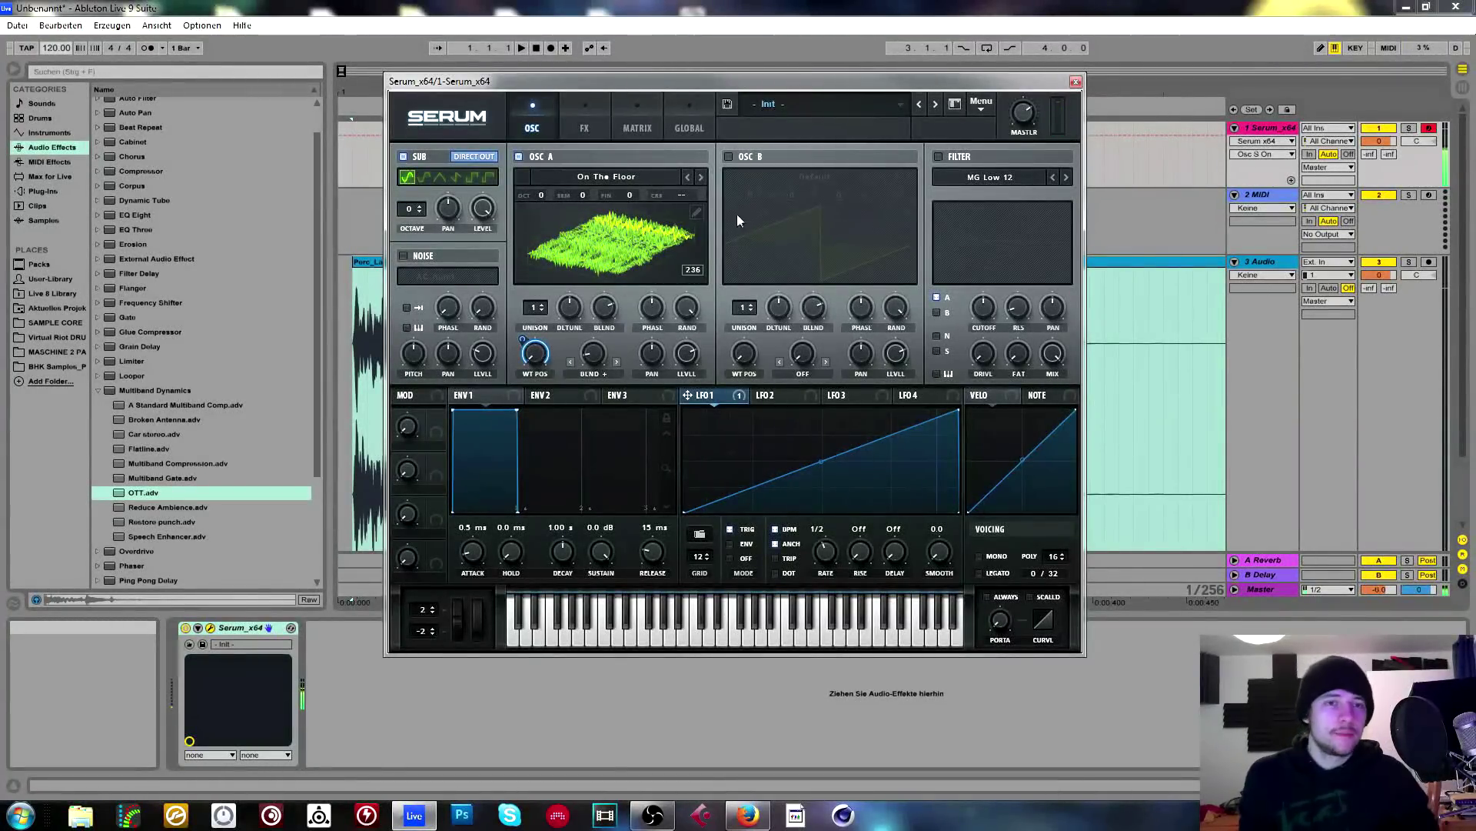
Generate a new OSC A wavetable in the wavetable editor from the text formula "Virtual Riot".
left_click(697, 214)
left_click(857, 518)
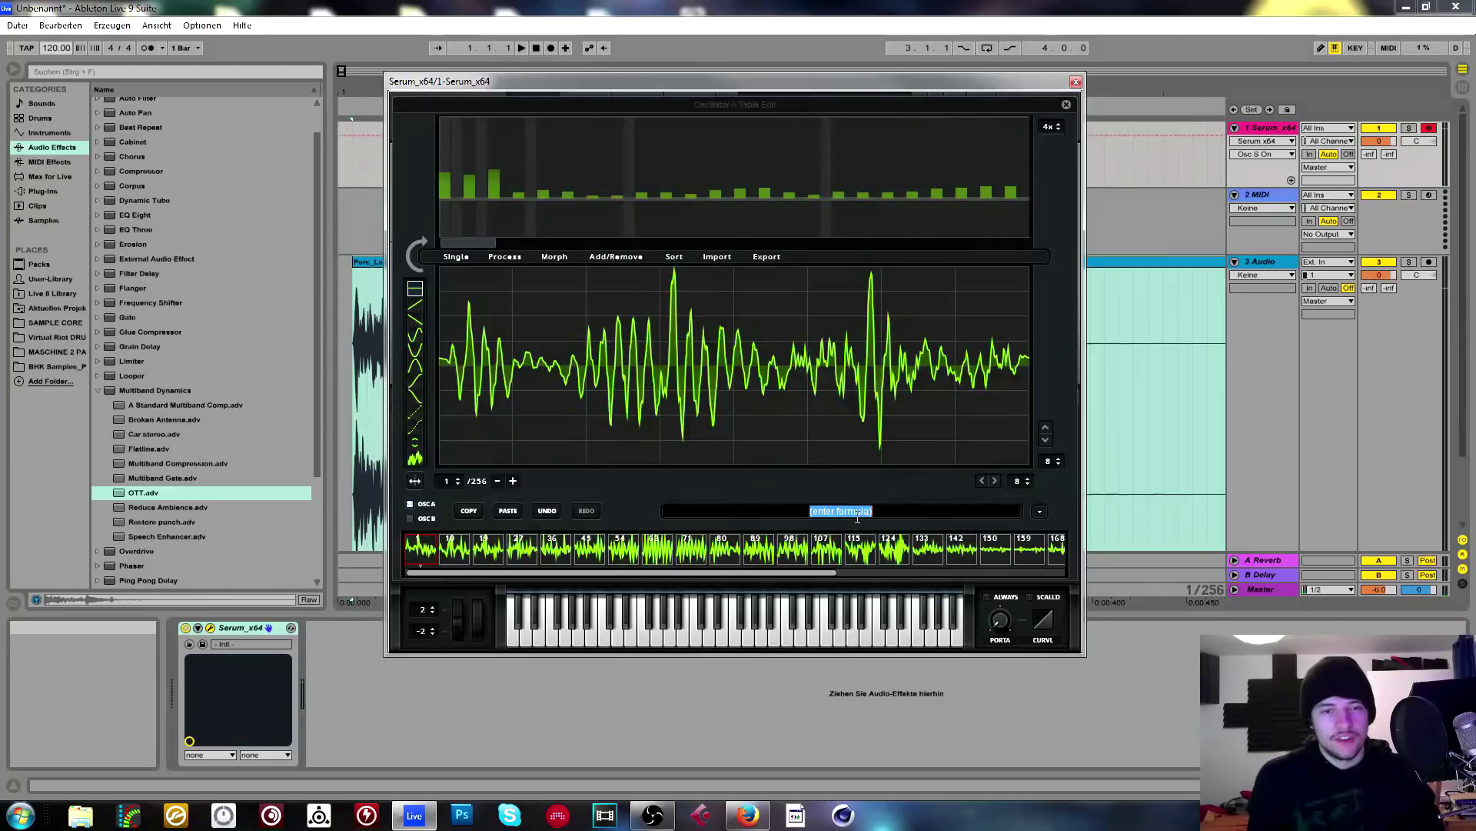
type("1")
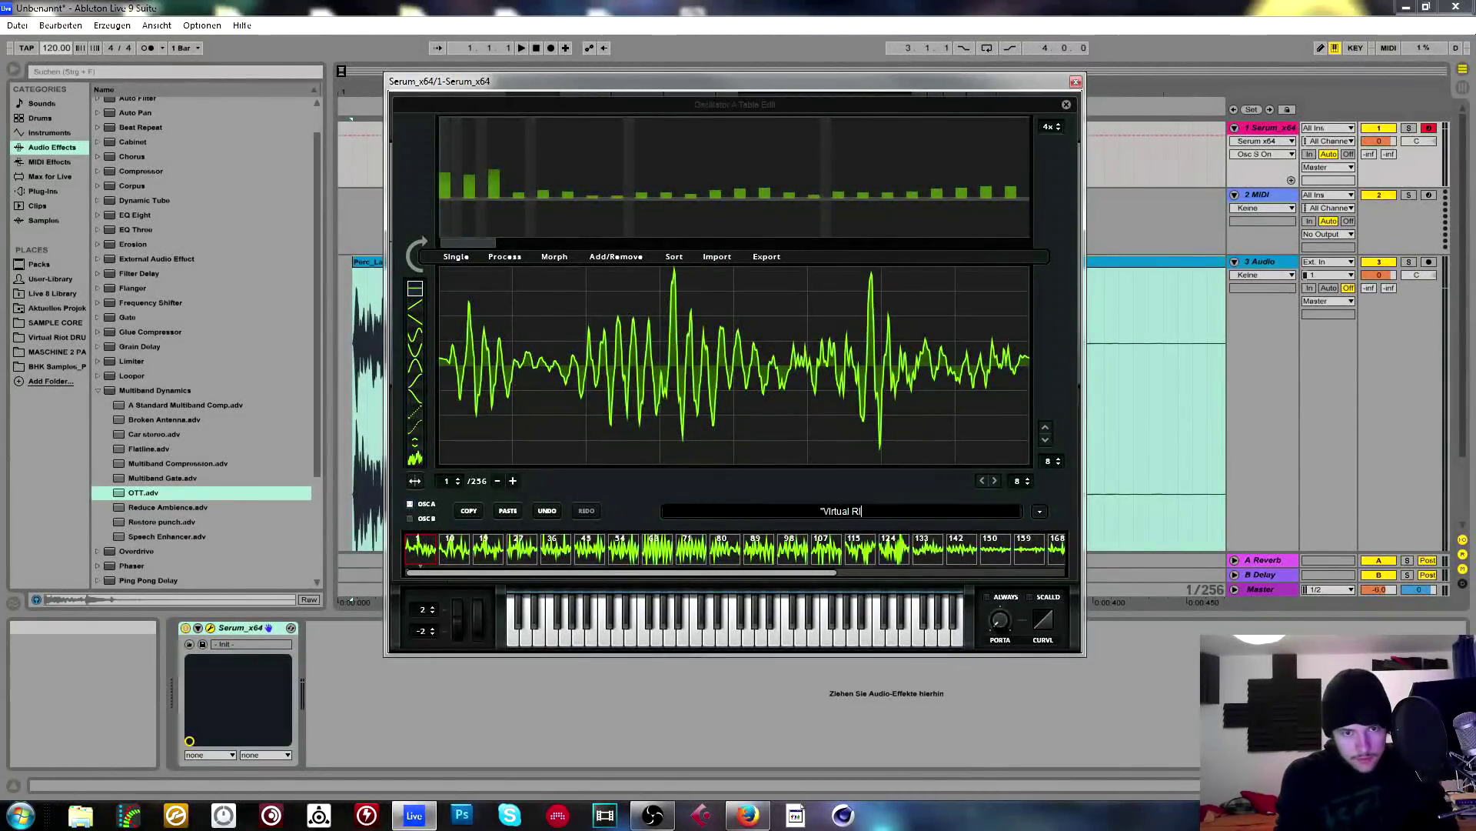
key("Return")
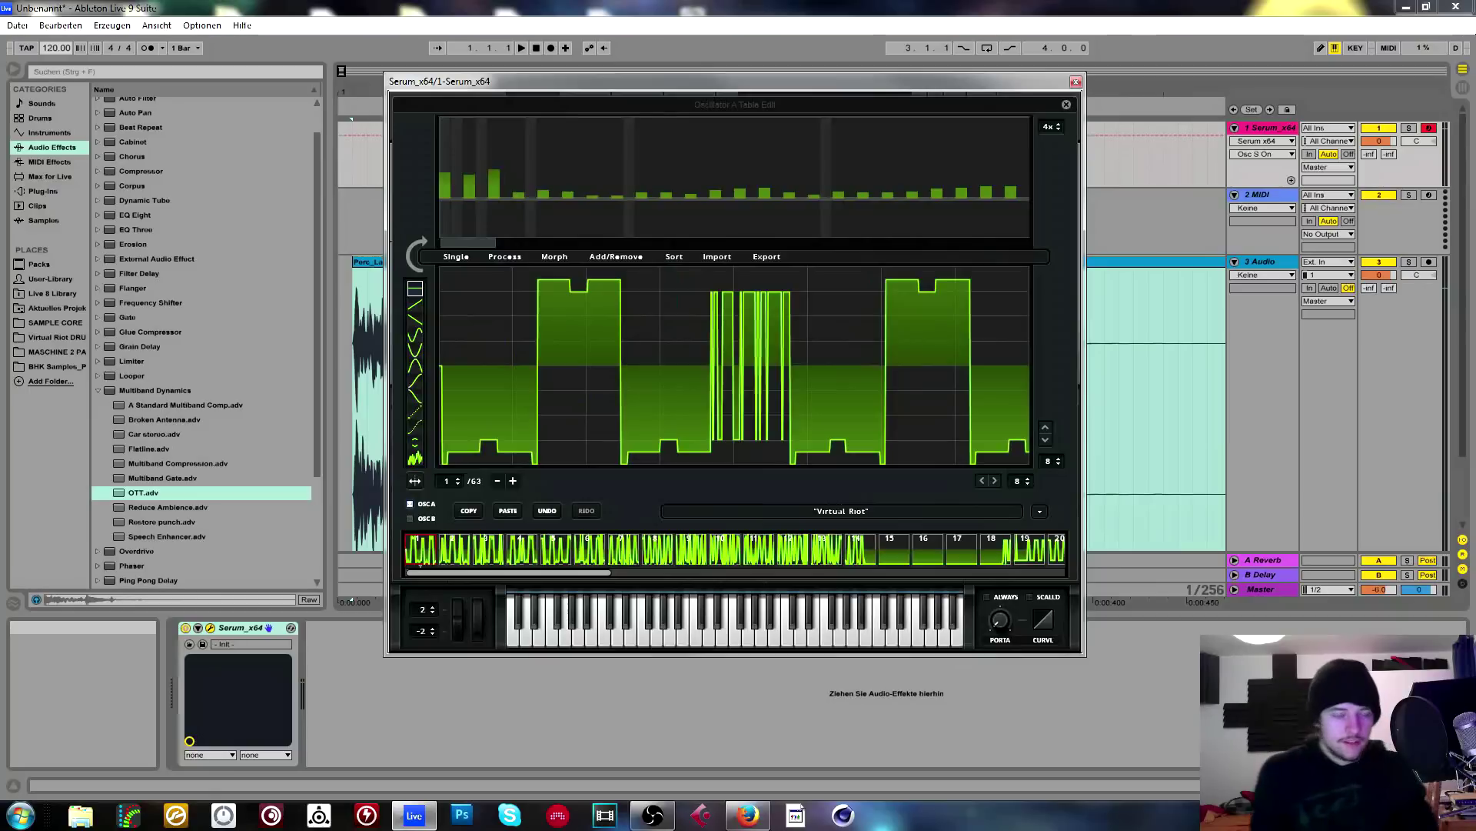
left_click(1066, 103)
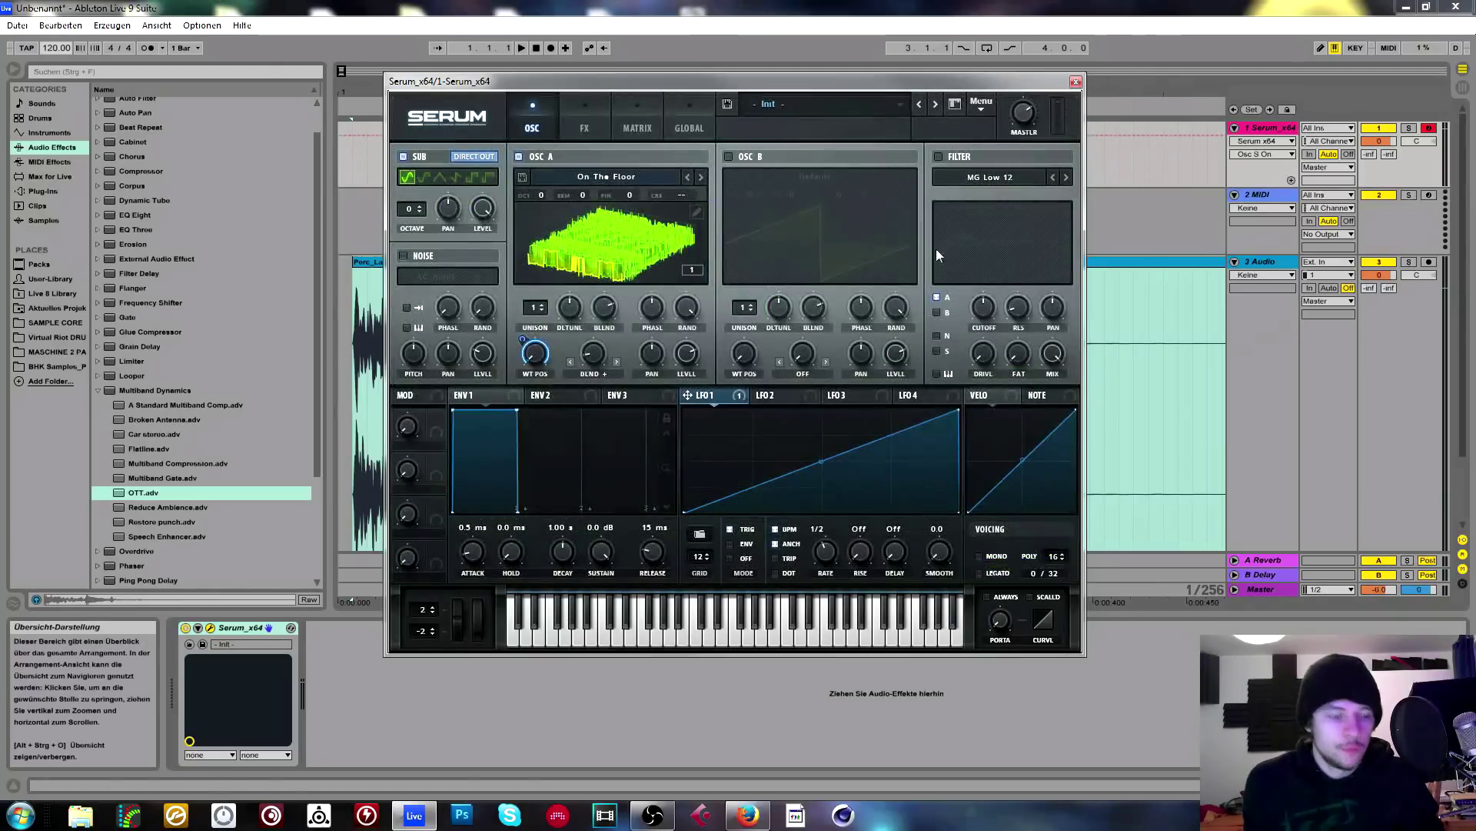
Set OSC A's level to 61% with the sub oscillator off, and recheck the generated wavetable in the editor.
left_click_drag(681, 352, 659, 377)
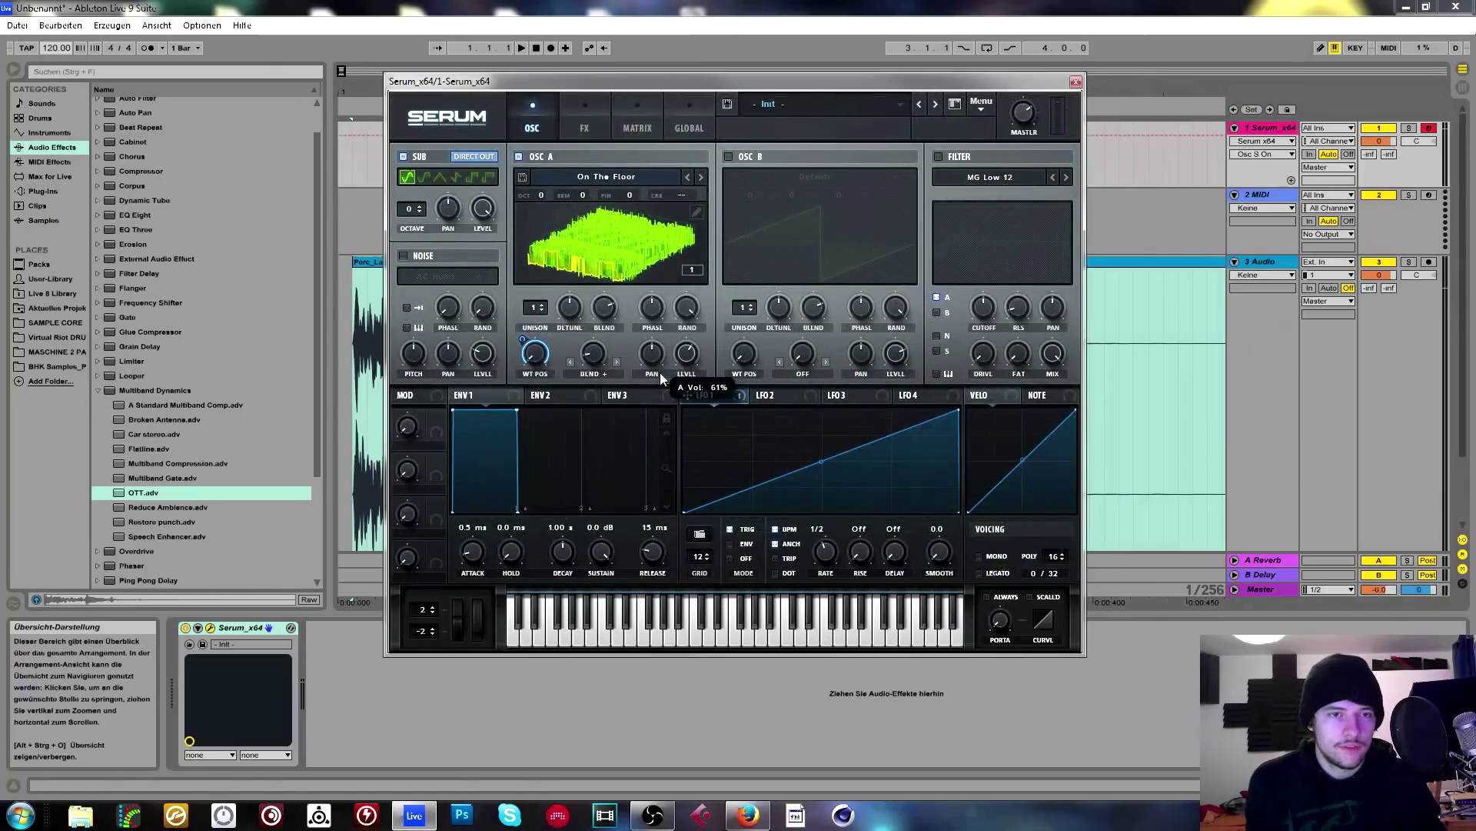
left_click(406, 156)
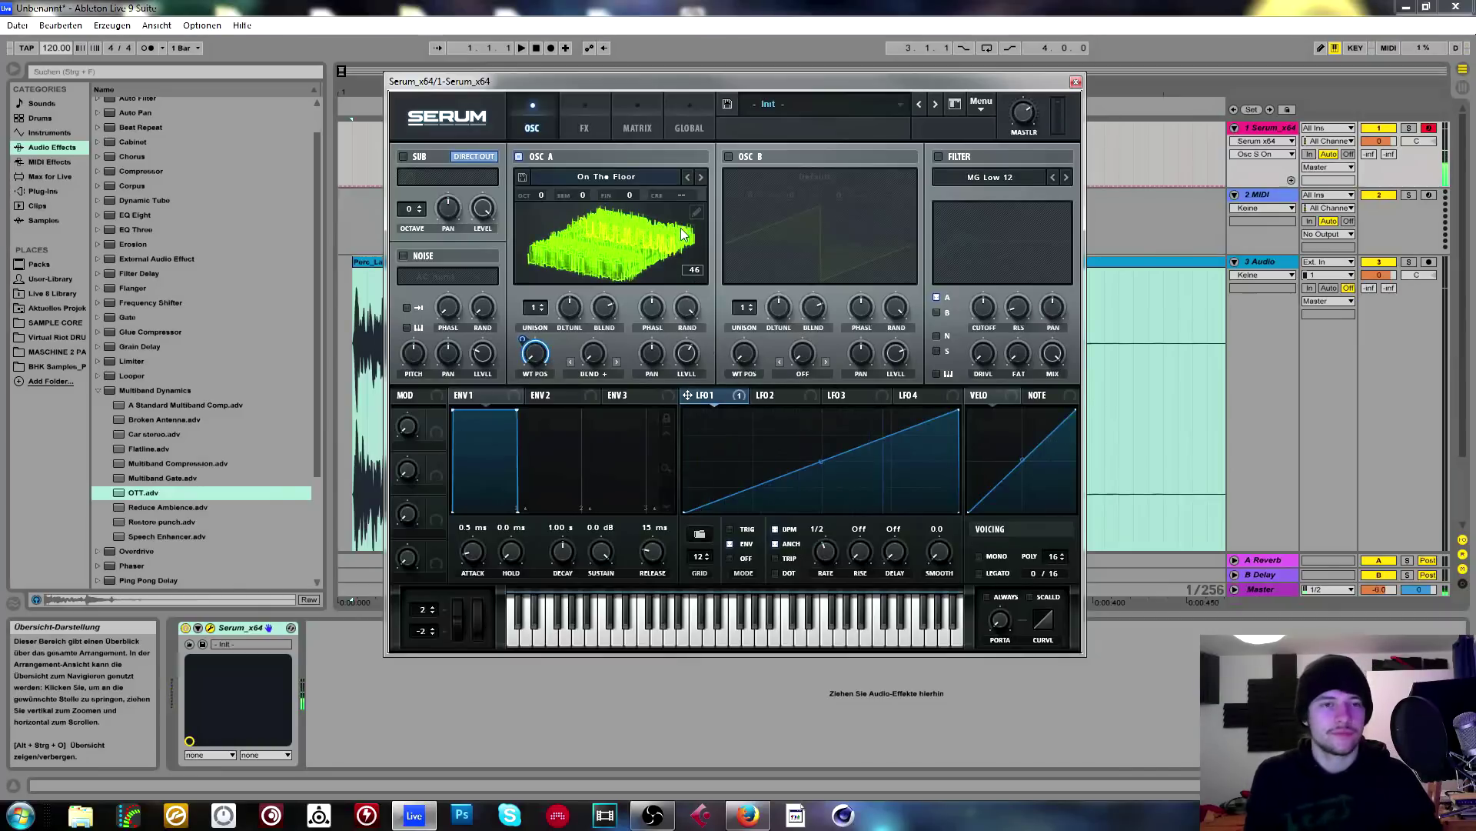
left_click(696, 213)
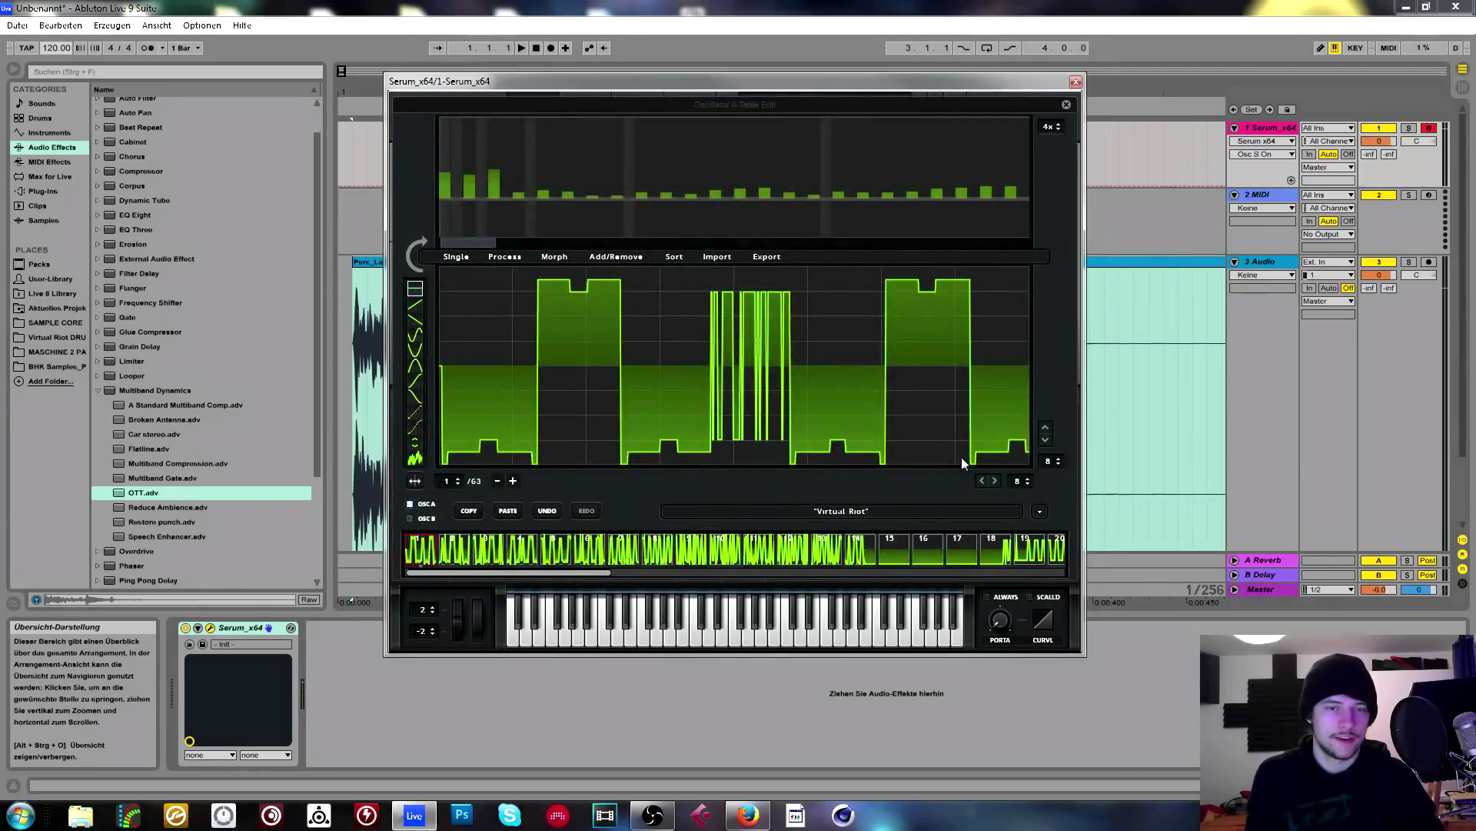
left_click(1066, 105)
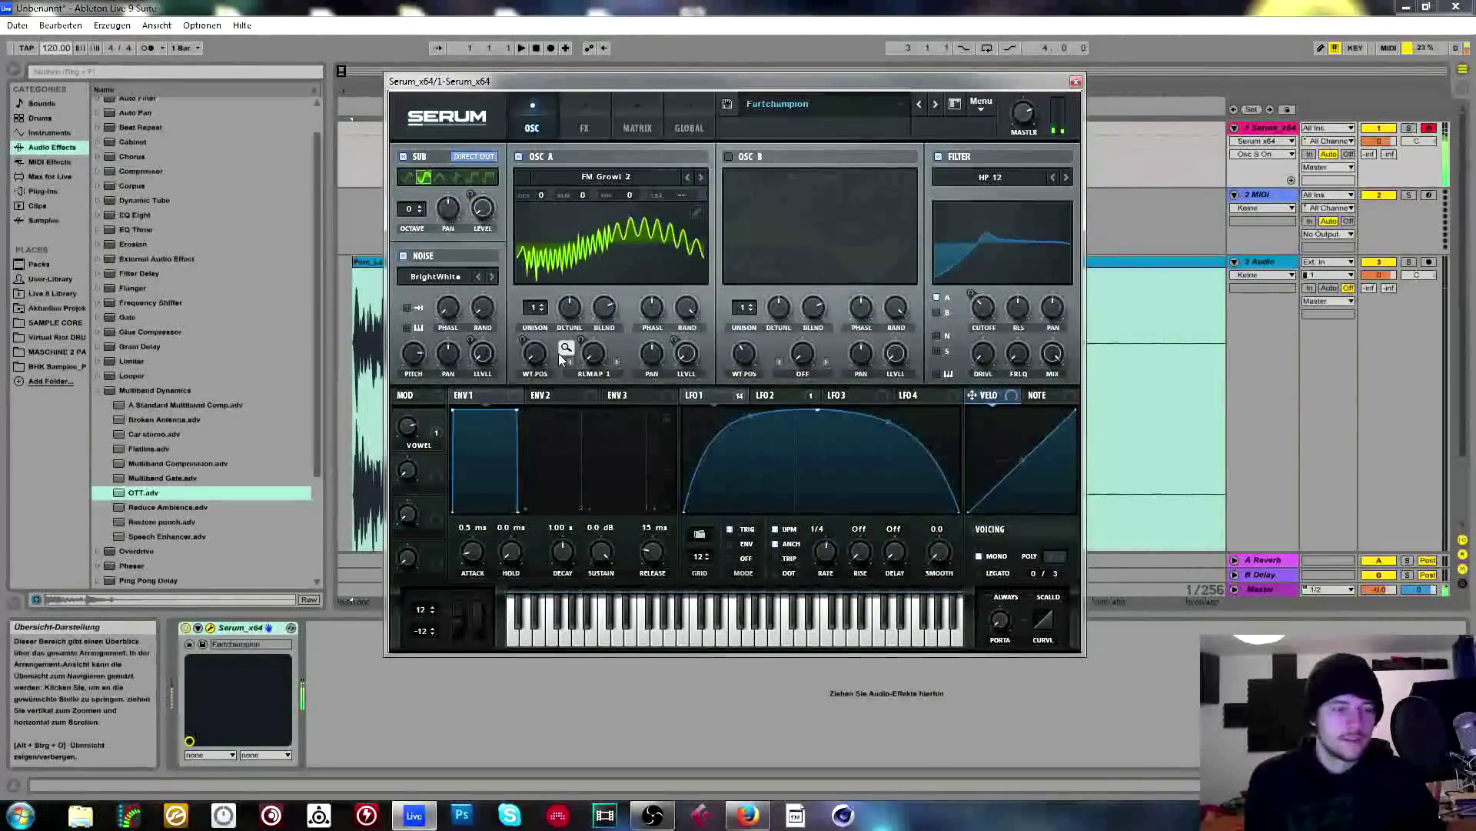
Load the preset Quick Example from the VR Goldmine folder.
left_click(792, 107)
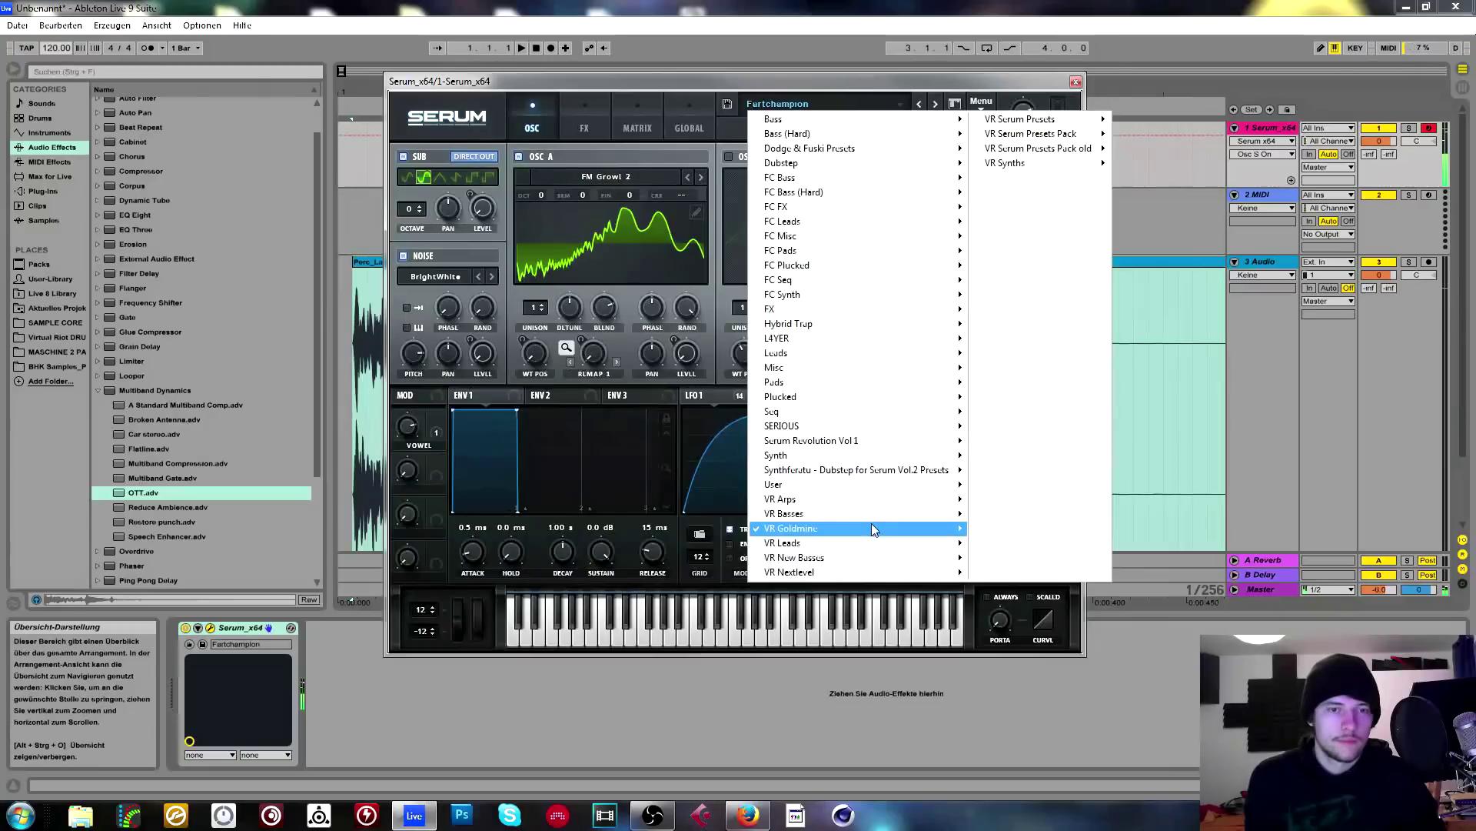
mouse_move(870, 528)
left_click(1021, 583)
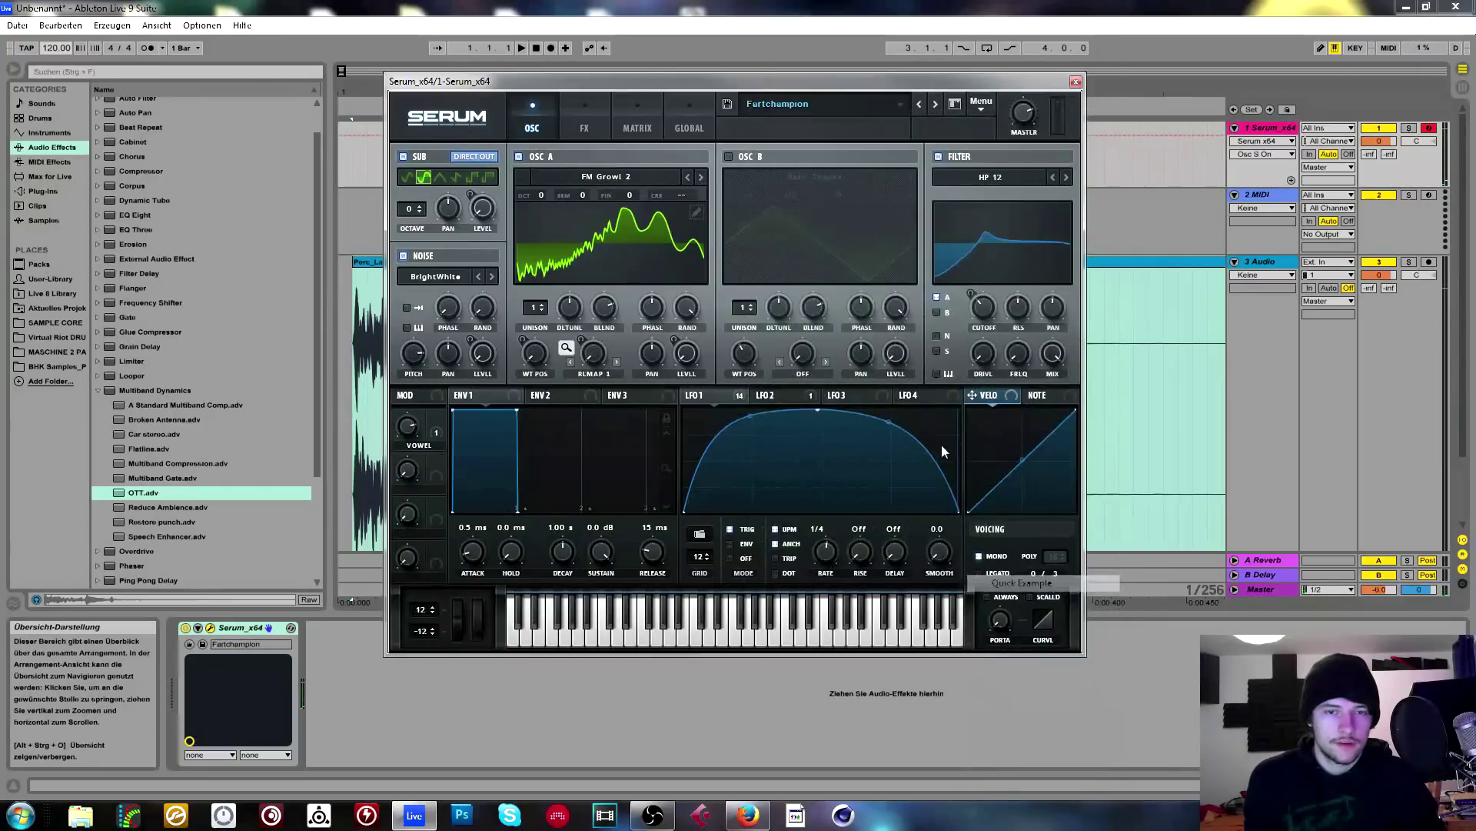
Audition the next presets from Really Angry to Reece Growl, adjusting the master volume and bending the pitch.
left_click(940, 103)
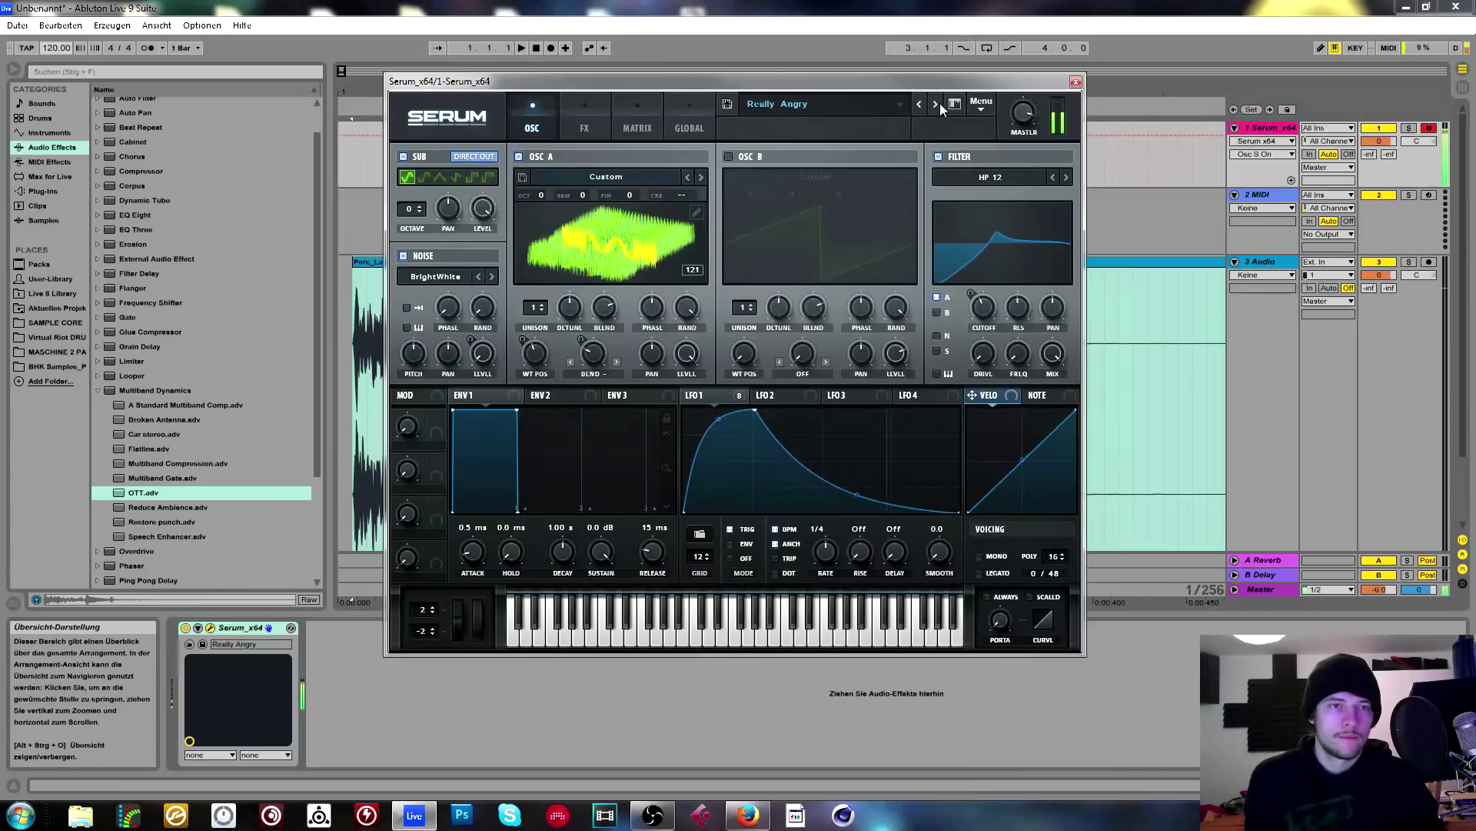
left_click(940, 103)
left_click_drag(1023, 115, 1037, 57)
left_click_drag(460, 619, 547, 517)
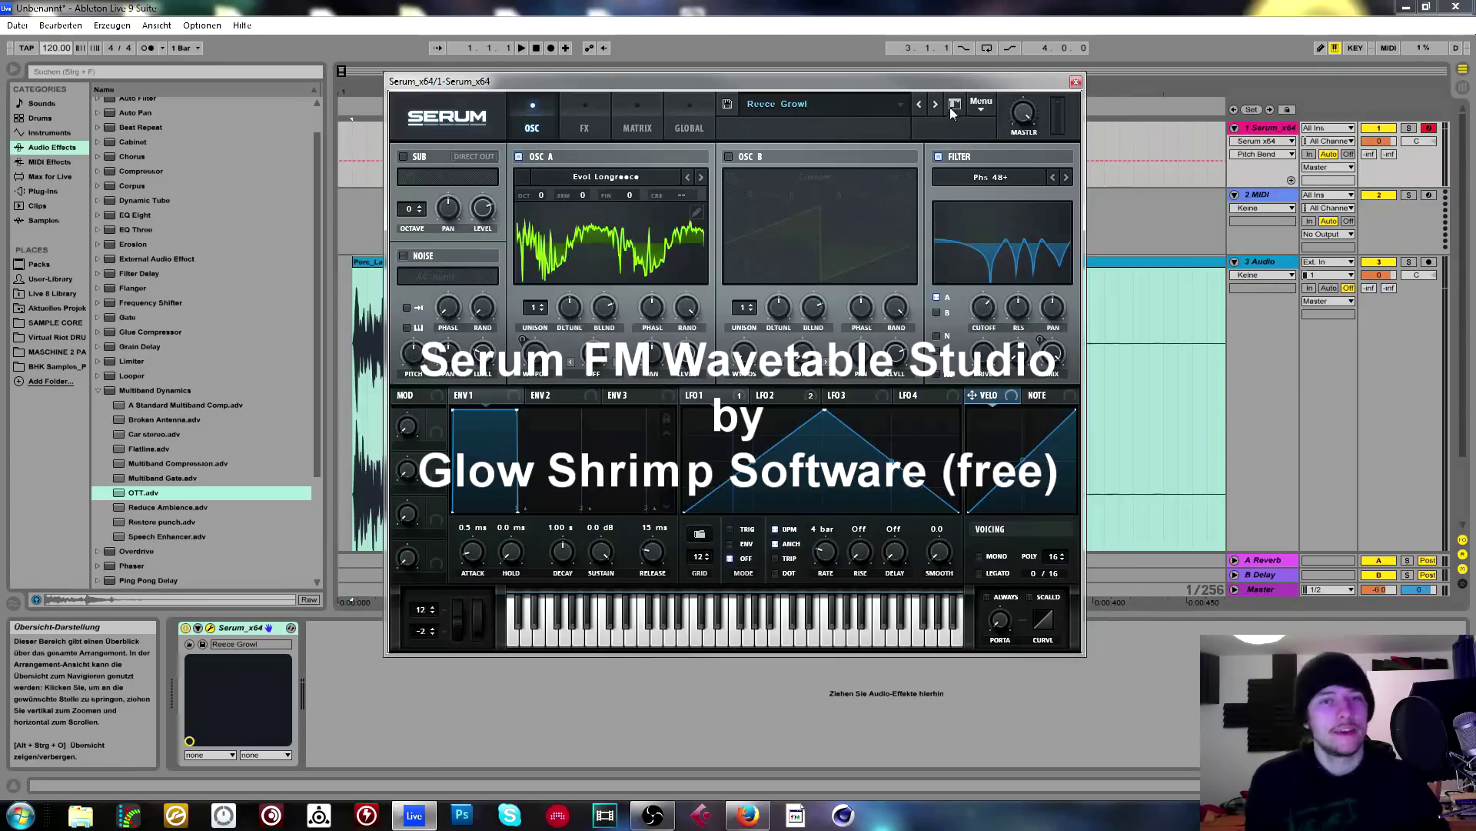
Initialize the patch and load the FM wavetable Dinosaurs into OSC A.
left_click(981, 104)
left_click(1107, 121)
left_click(617, 179)
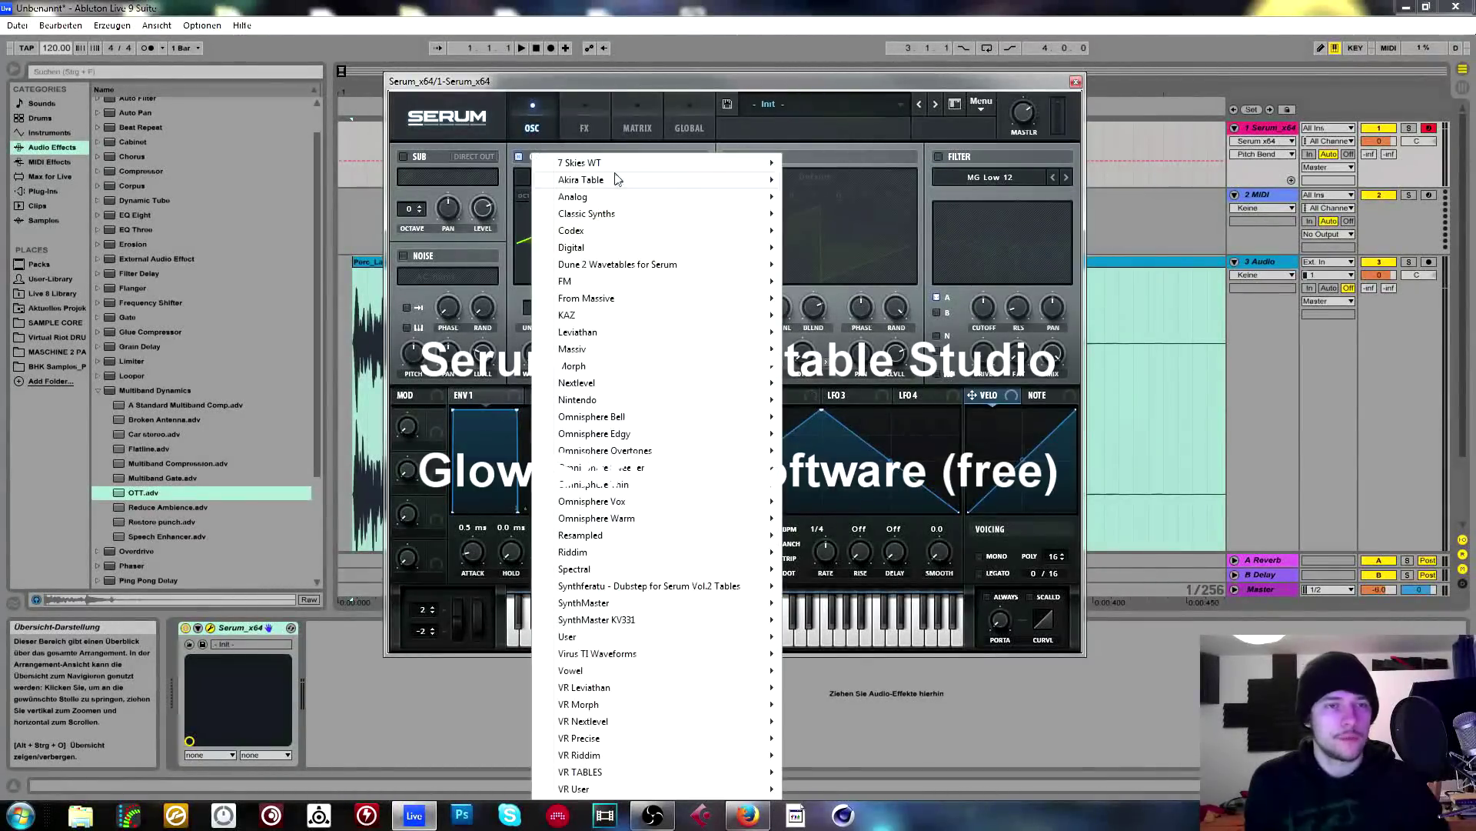
mouse_move(660, 283)
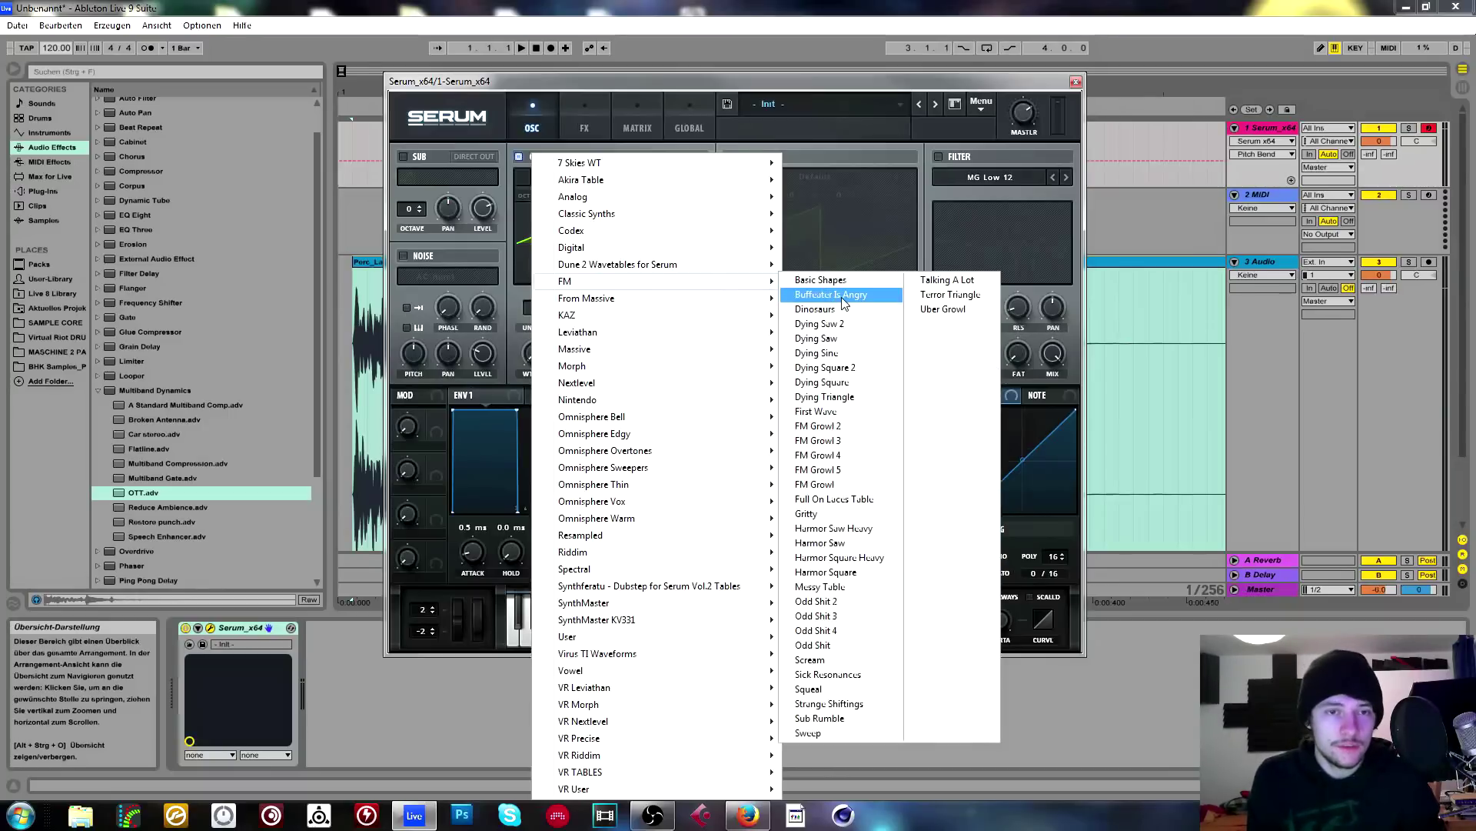
left_click(855, 307)
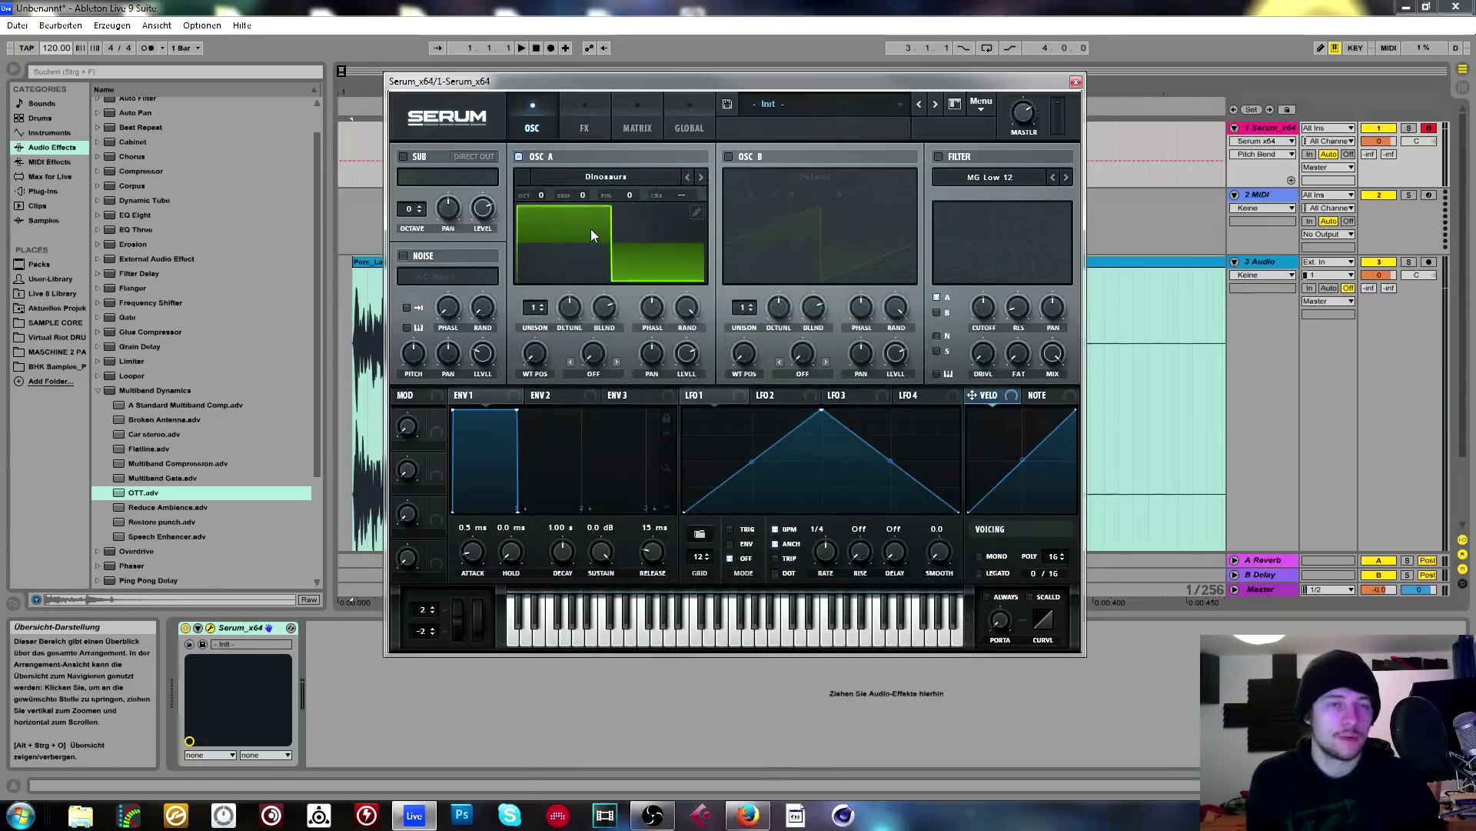
Raise OSC A's wavetable position to 45 while viewing the Dinosaurs table in 3D.
left_click(650, 277)
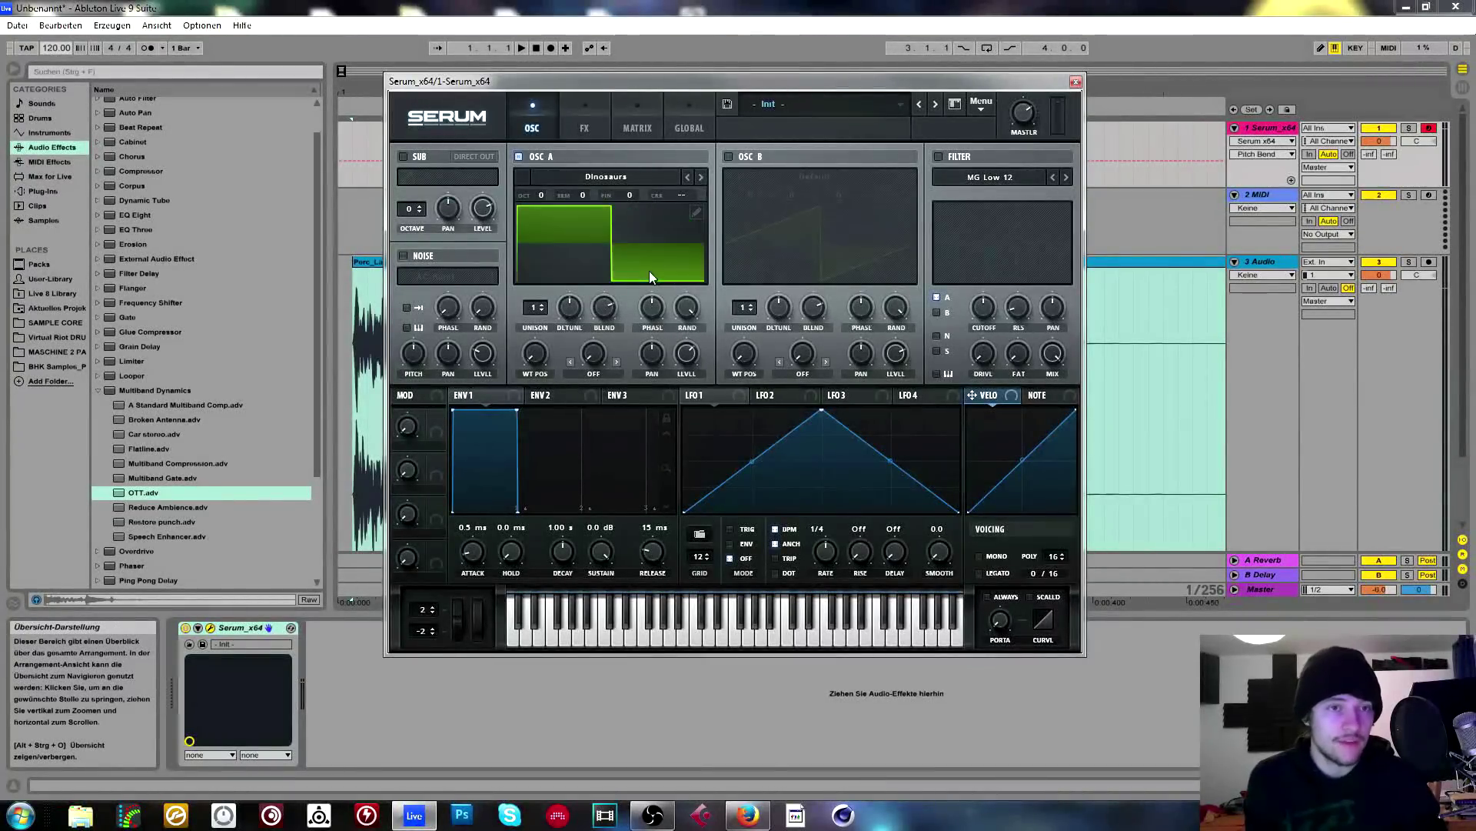
left_click_drag(541, 353, 578, 333)
left_click(629, 279)
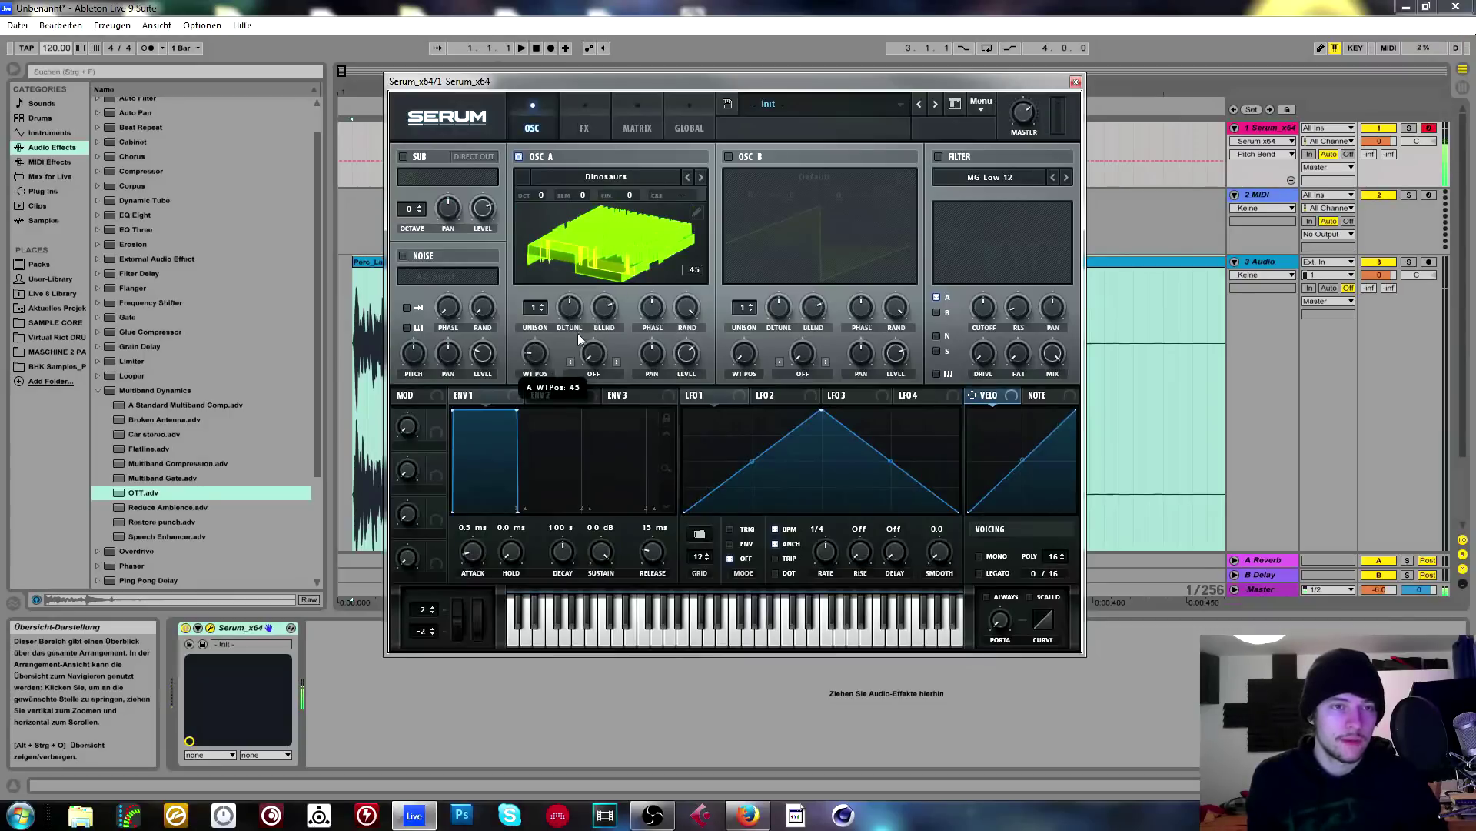
Try the Dying Saw 2 and Dying Square 2 wavetables in OSC A, sweeping the wavetable position up to about 107.
left_click(700, 177)
left_click(599, 251)
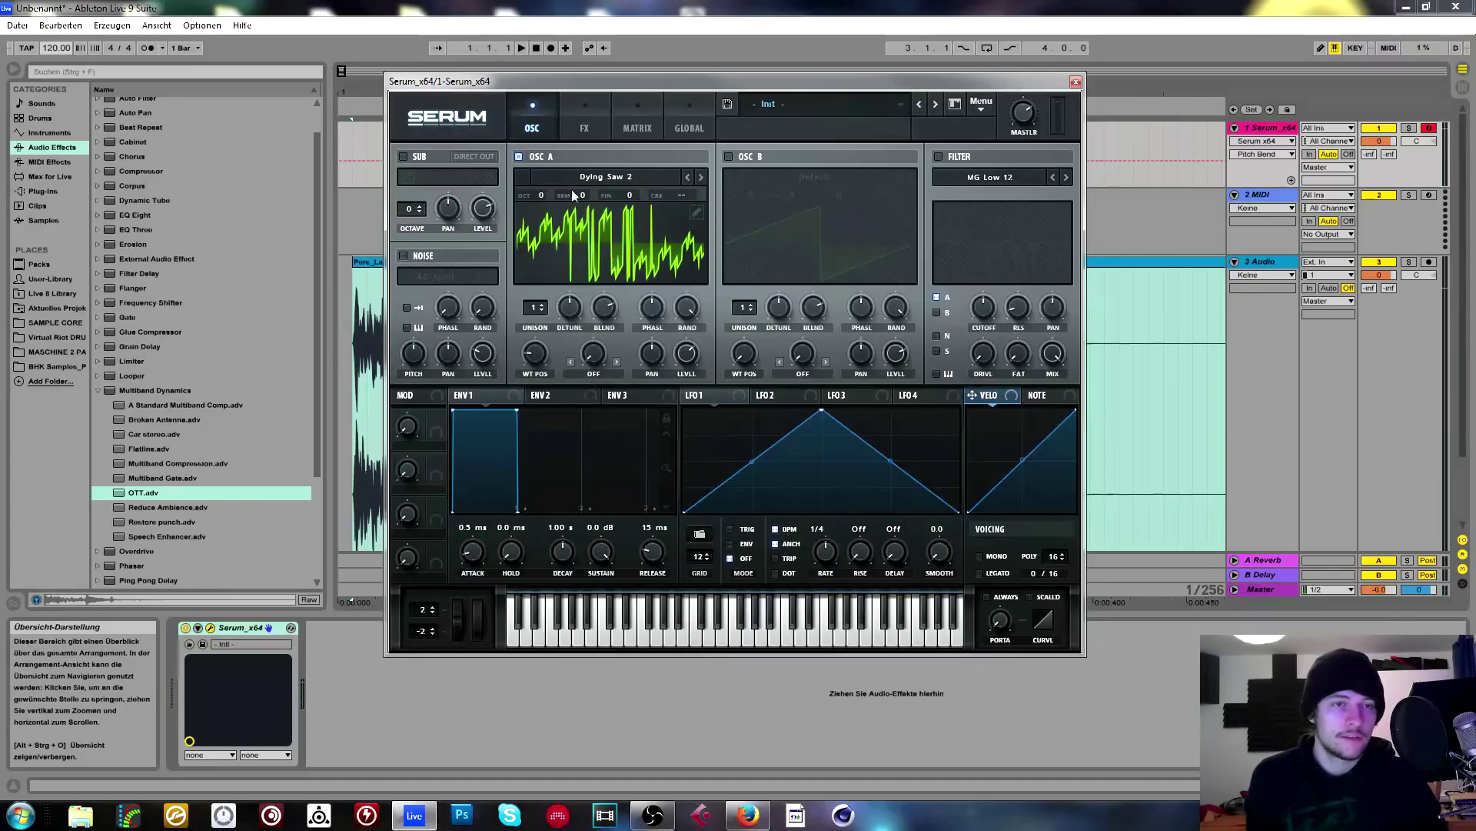
left_click(570, 261)
mouse_move(534, 367)
left_click_drag(533, 361, 552, 292)
left_click(602, 246)
left_click(701, 176)
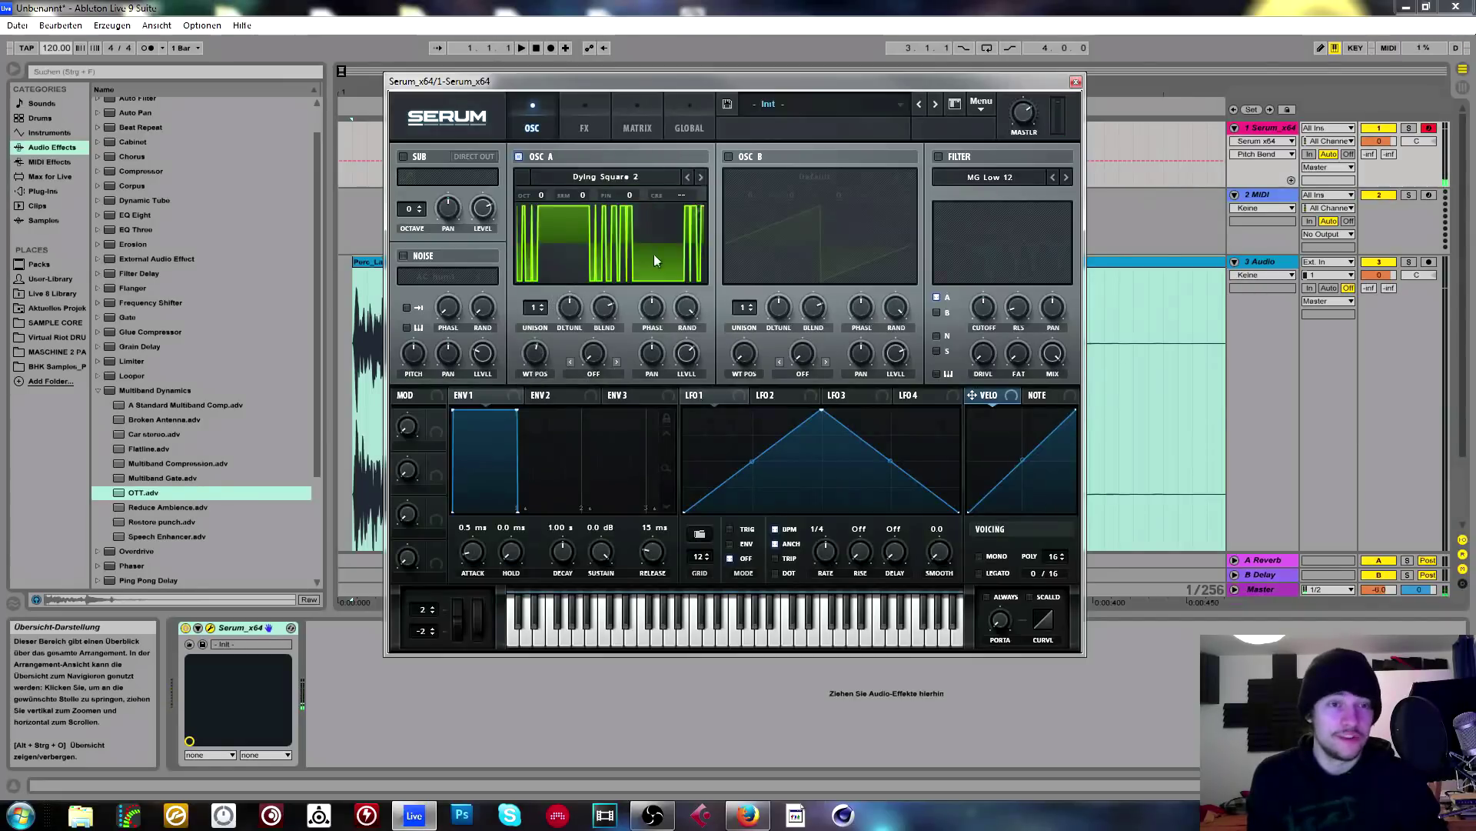
left_click_drag(532, 353, 635, 305)
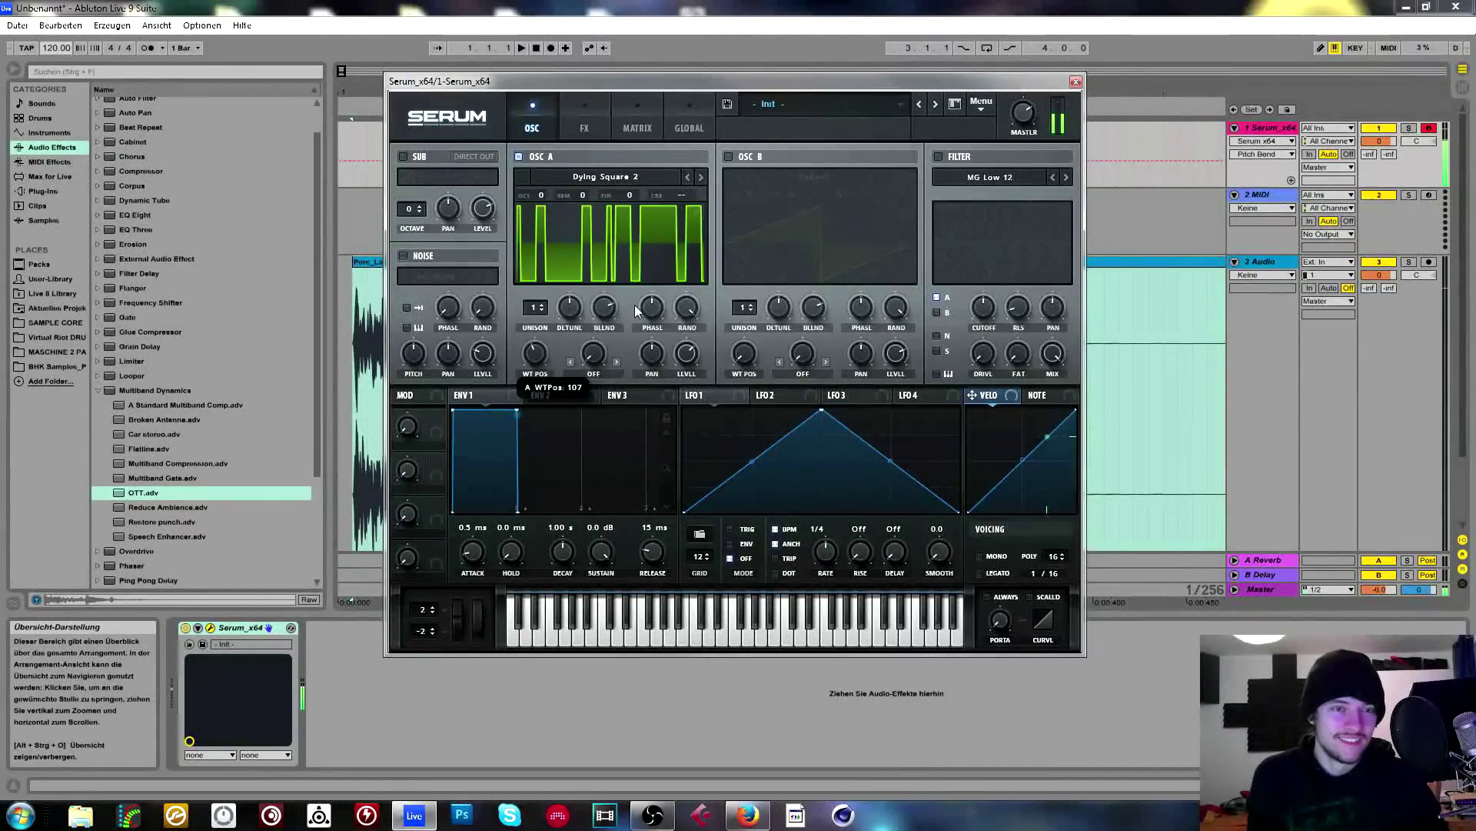
Load the Dying Triangle wavetable in OSC A and modulate its wavetable position with LFO 1 shaped as a rising ramp.
left_click(700, 178)
mouse_move(523, 359)
left_mouse_down()
mouse_move(543, 294)
mouse_move(536, 356)
left_mouse_up()
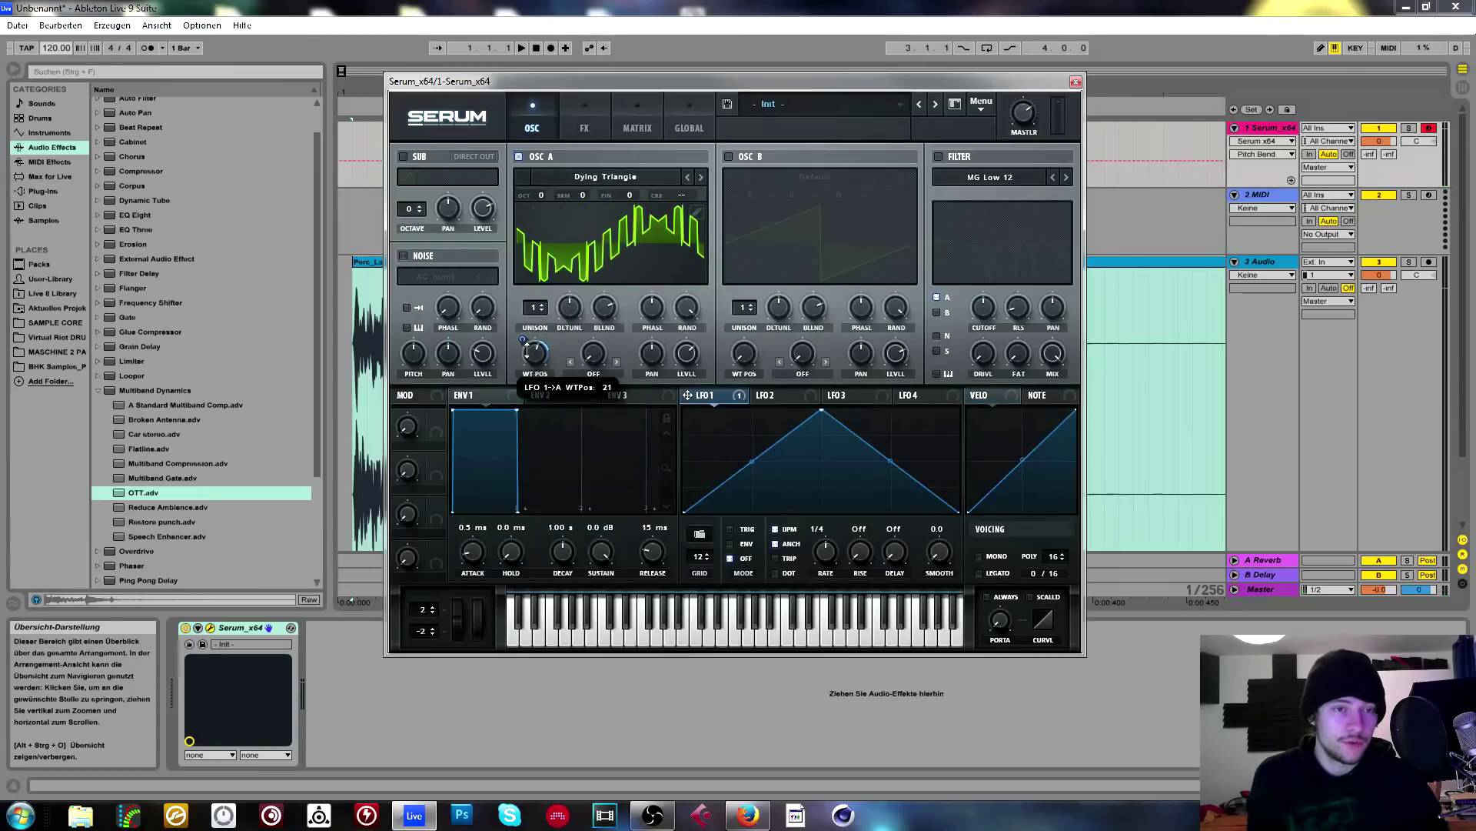
left_click_drag(821, 409, 958, 409)
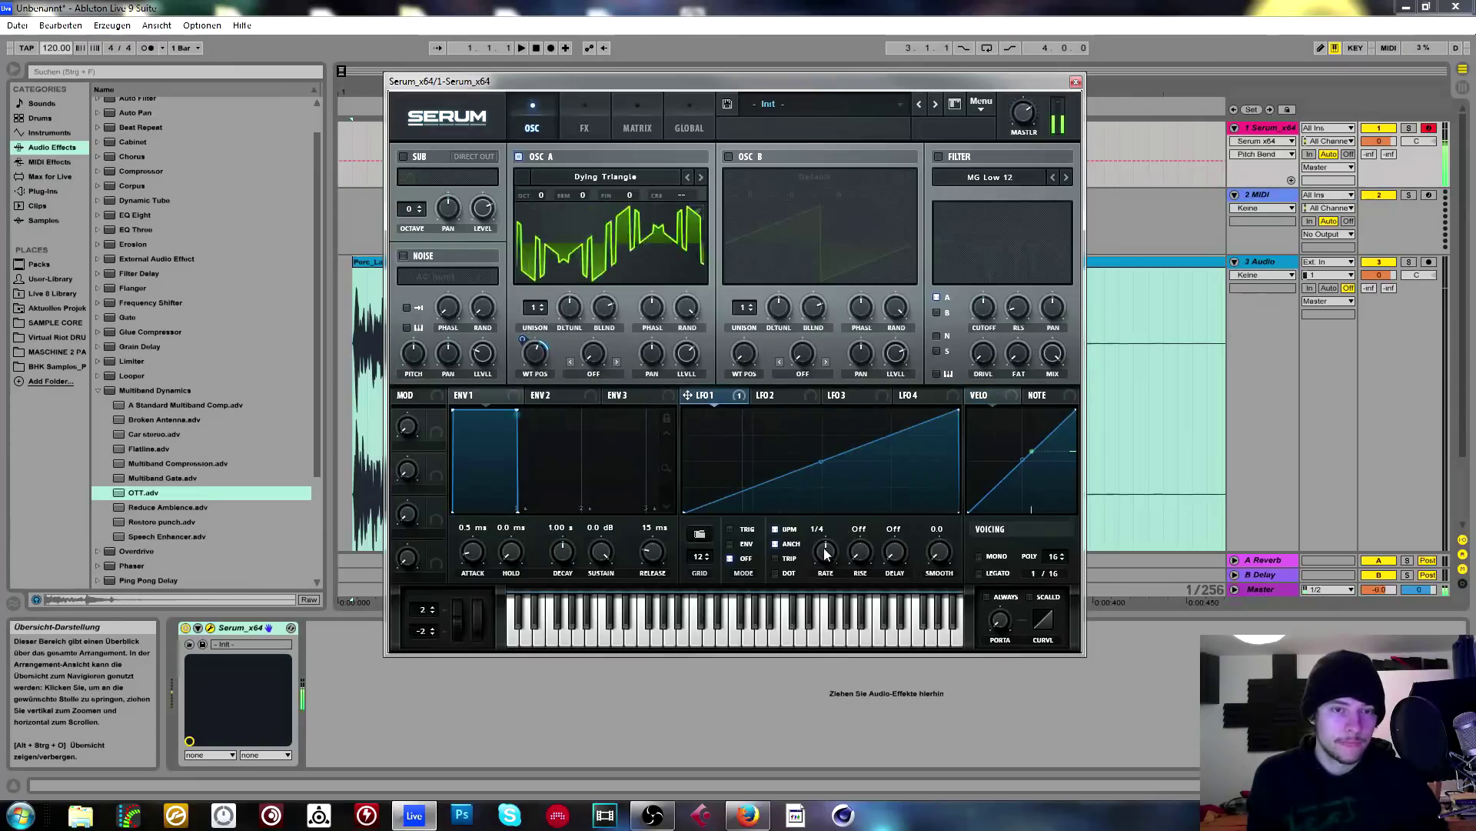
Assign LFO 2 to OSC A's level and readjust the wavetable position modulated by LFO 1.
left_click(769, 395)
left_click_drag(759, 394, 686, 353)
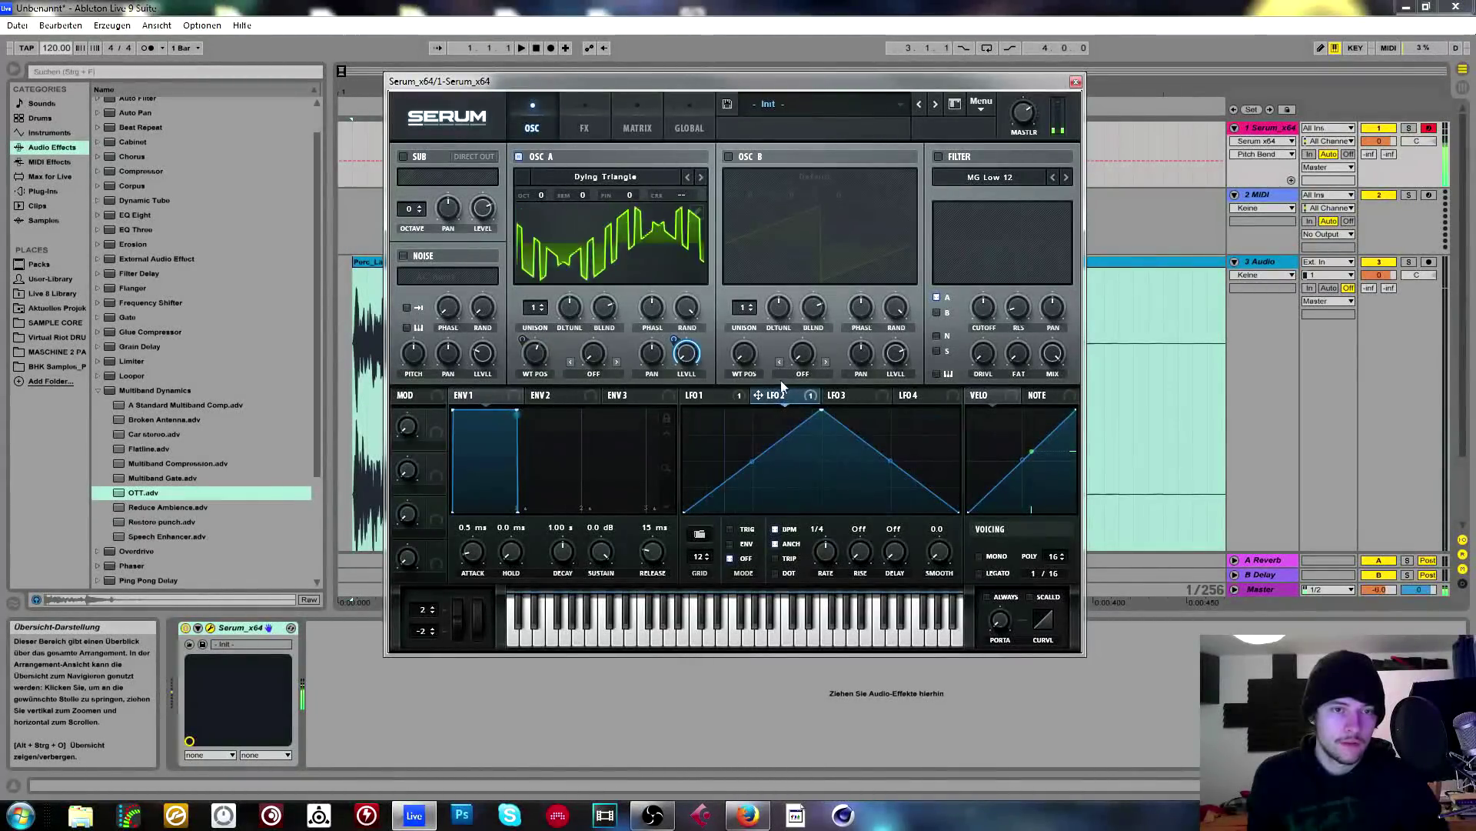
left_click(702, 394)
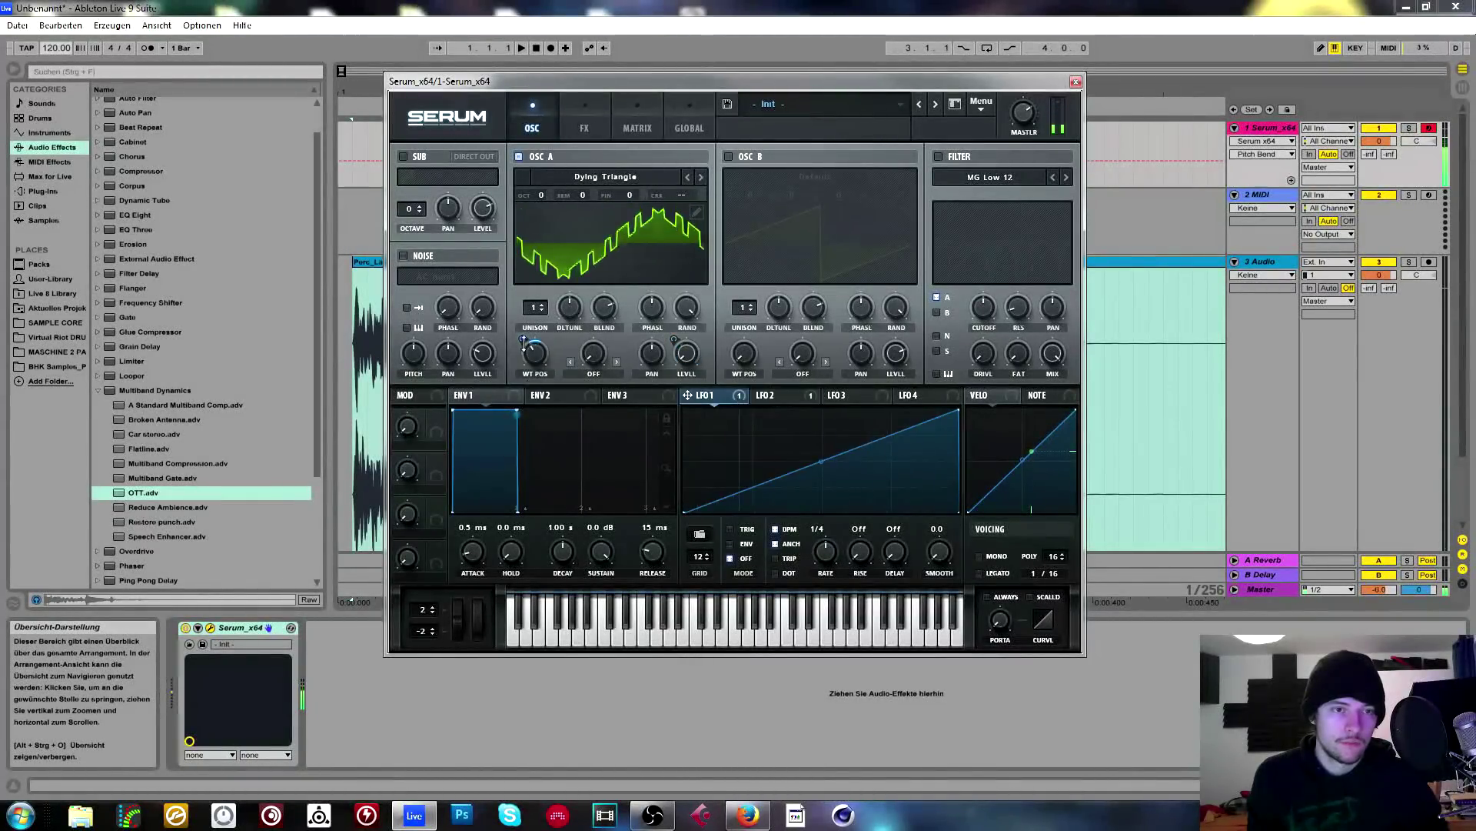
left_click_drag(524, 368, 526, 355)
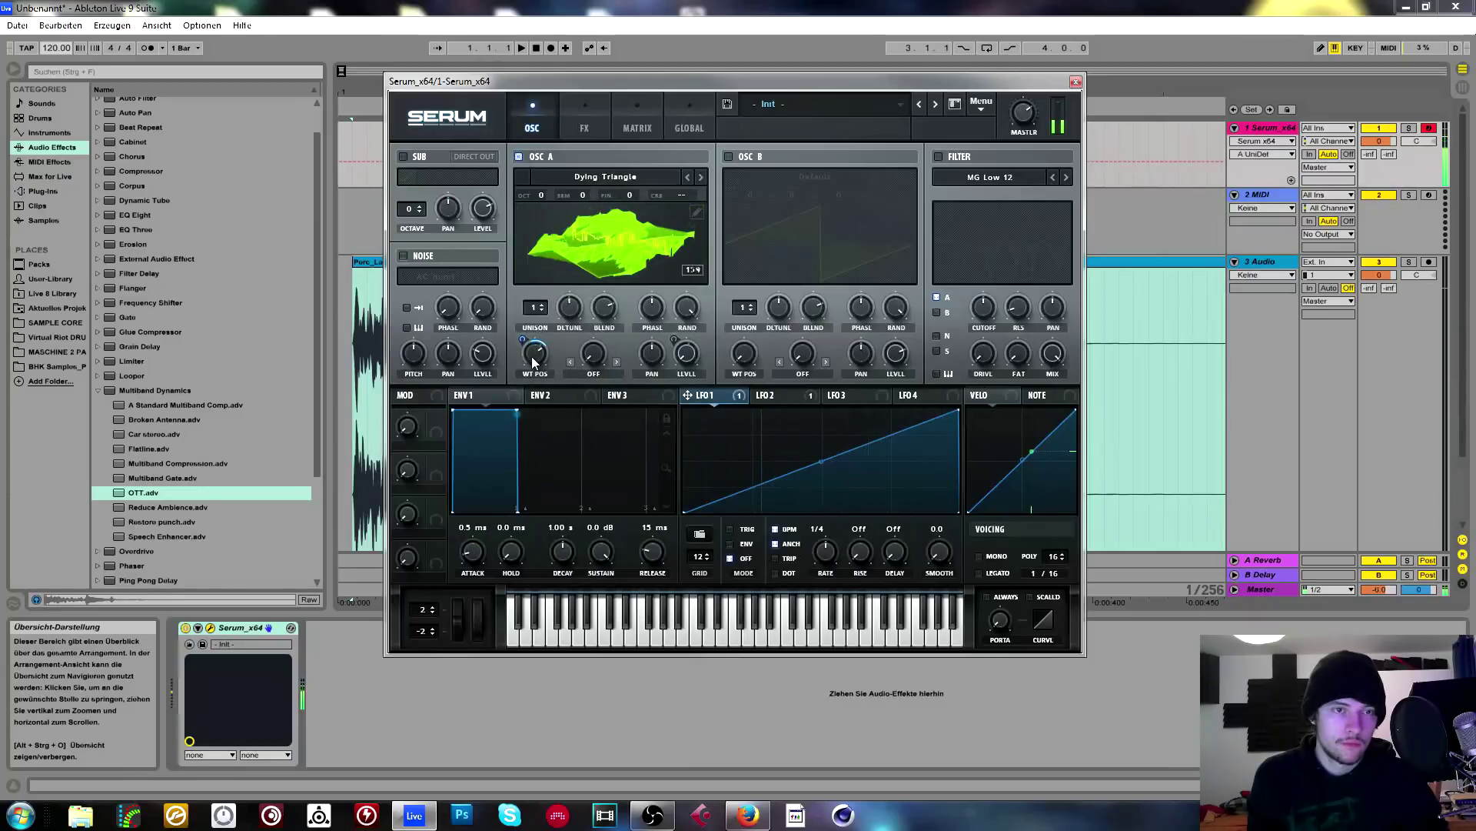
Set LFO 2's rate to 1/8 and switch OSC A to the First Wave wavetable.
left_click(784, 395)
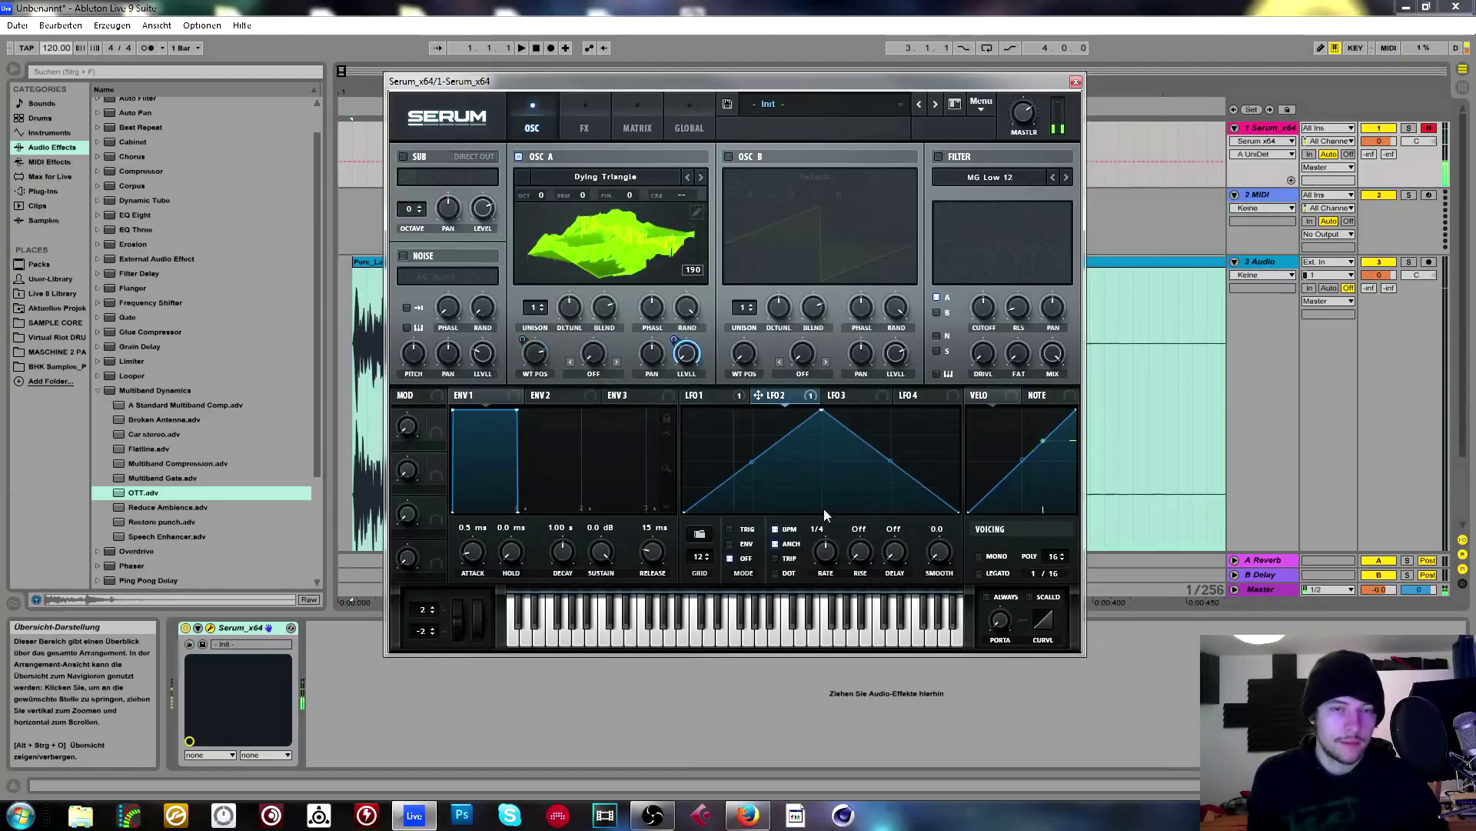
left_click_drag(829, 553, 830, 537)
left_click(628, 253)
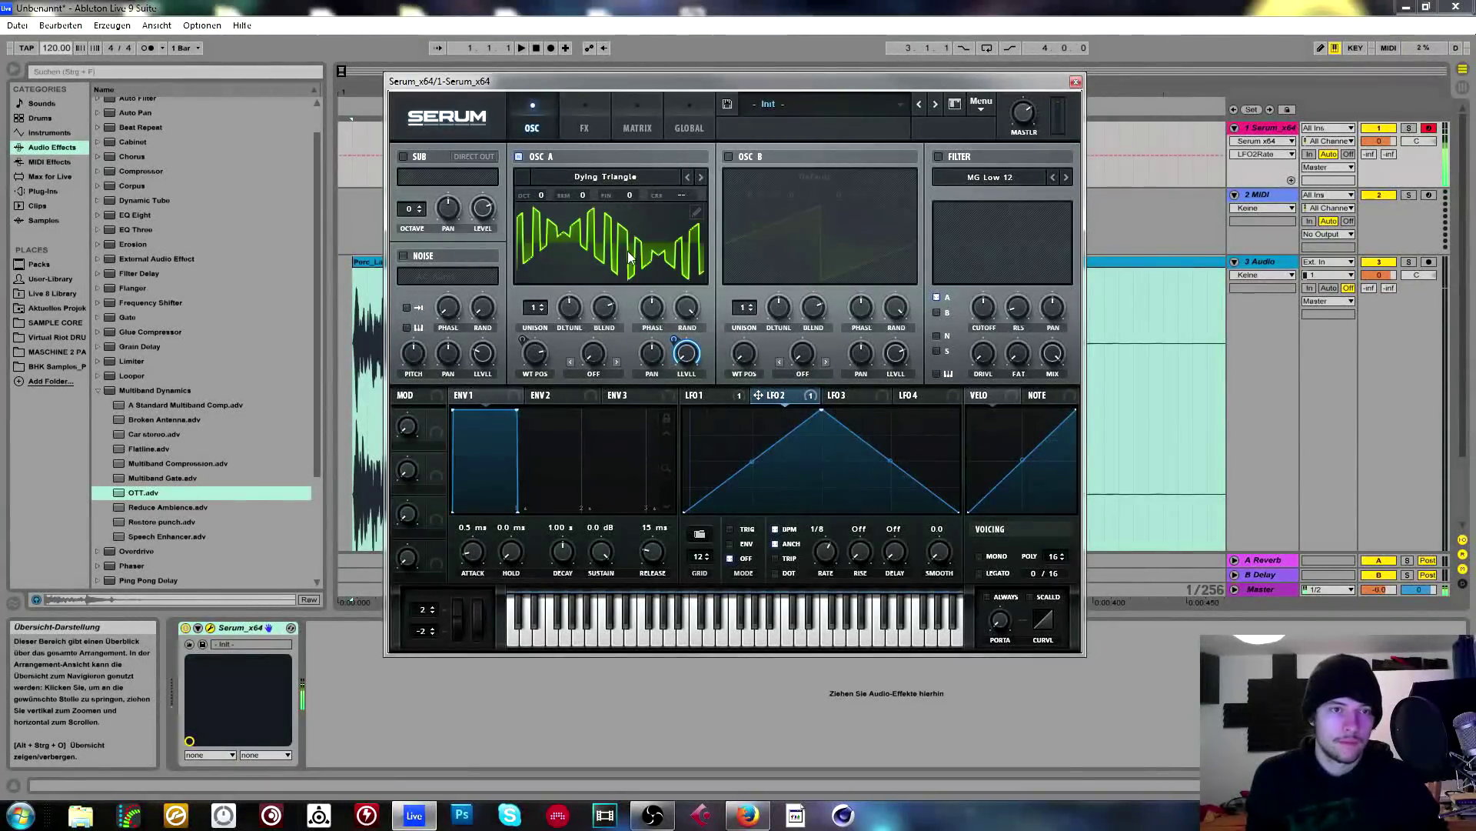
left_click(702, 177)
Reset the synth to an initialized patch, keeping OSC A on the Default wavetable.
left_click(980, 103)
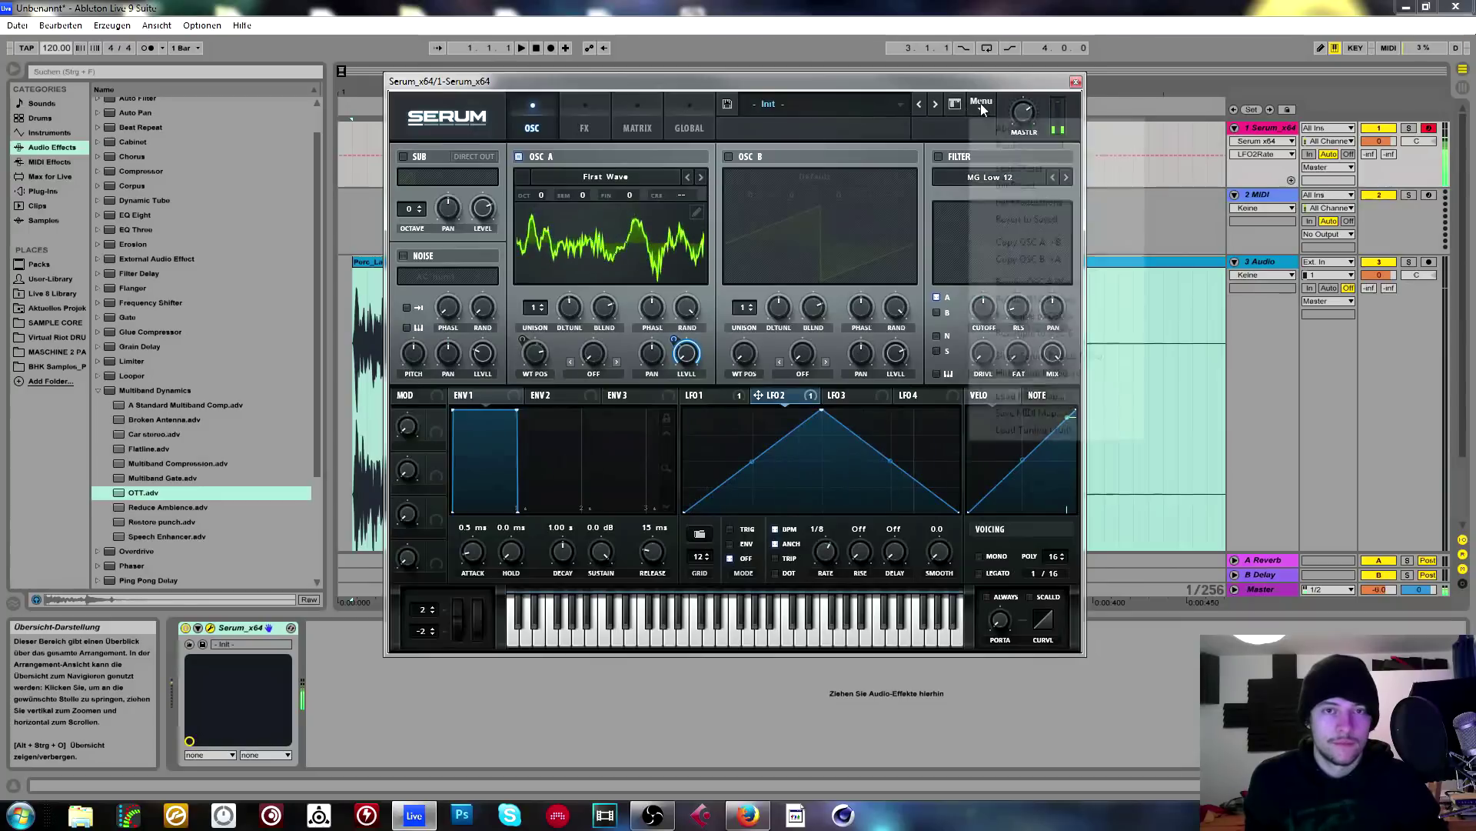
left_click(1004, 193)
left_click(653, 174)
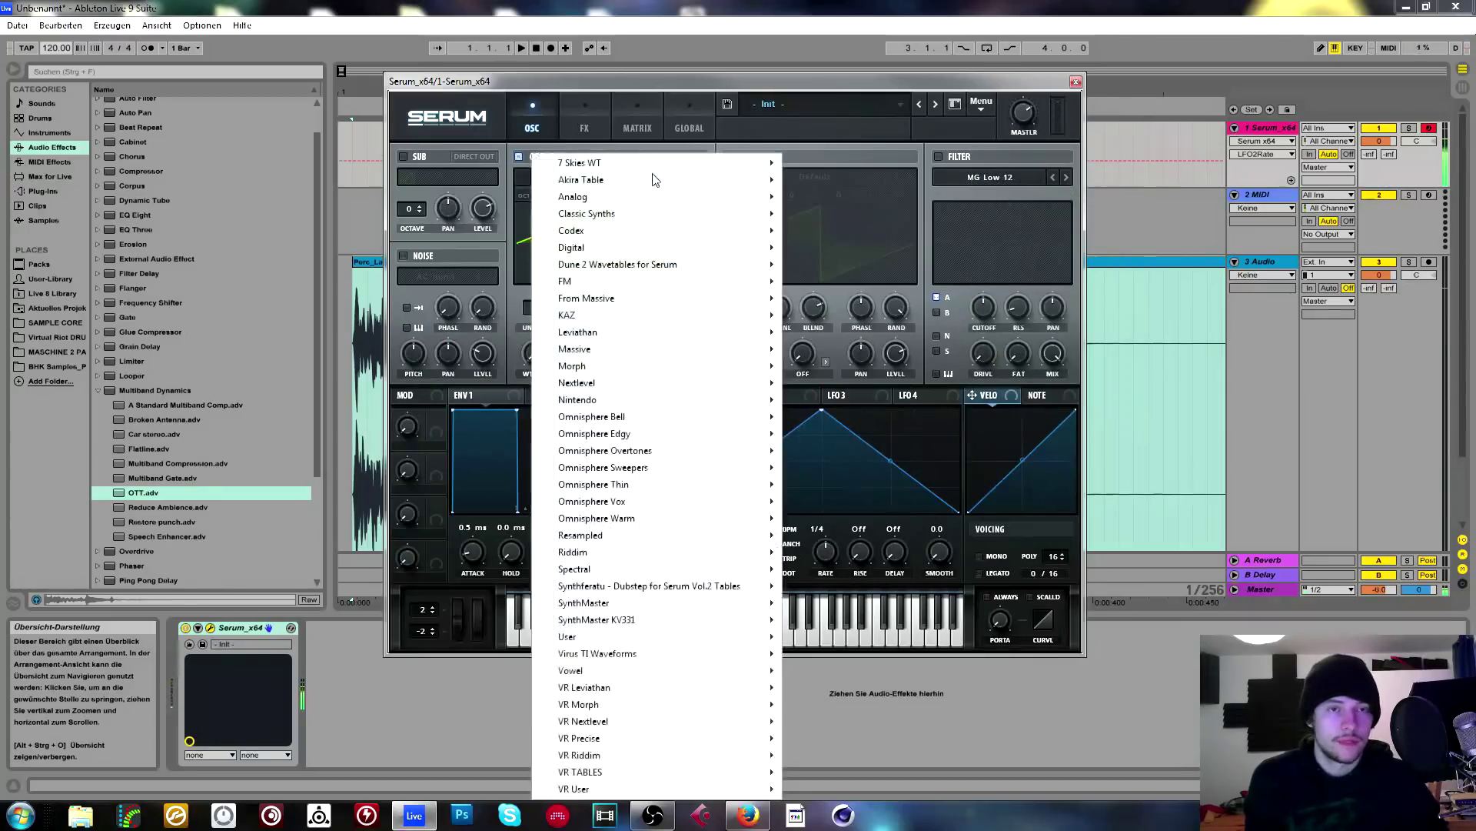
left_click(713, 80)
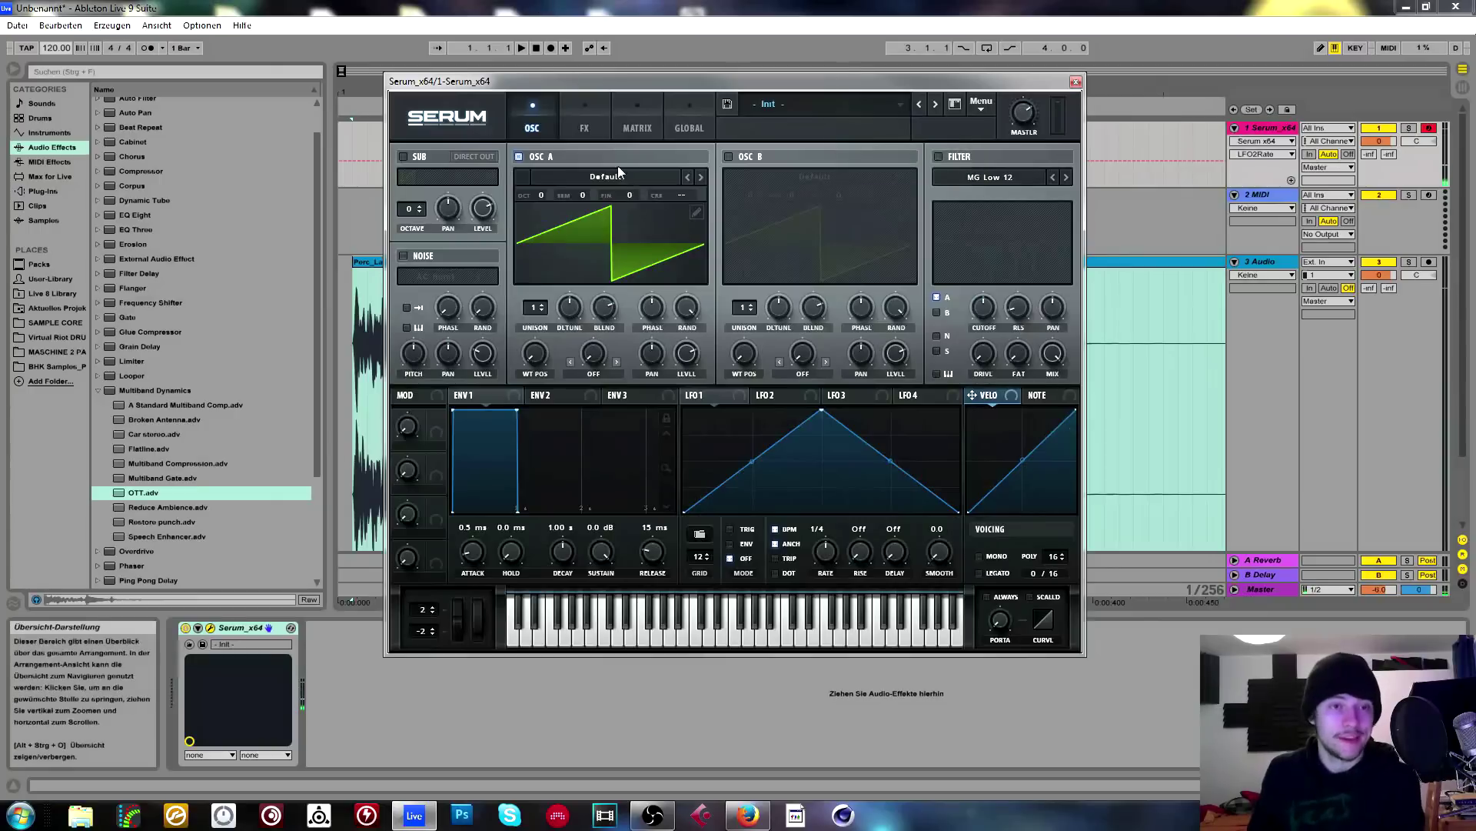
Set OSC A to 16 unison voices and enable mono legato voicing with about 191 ms of portamento.
mouse_move(534, 310)
left_mouse_down()
mouse_move(534, 269)
mouse_move(522, 314)
left_mouse_up()
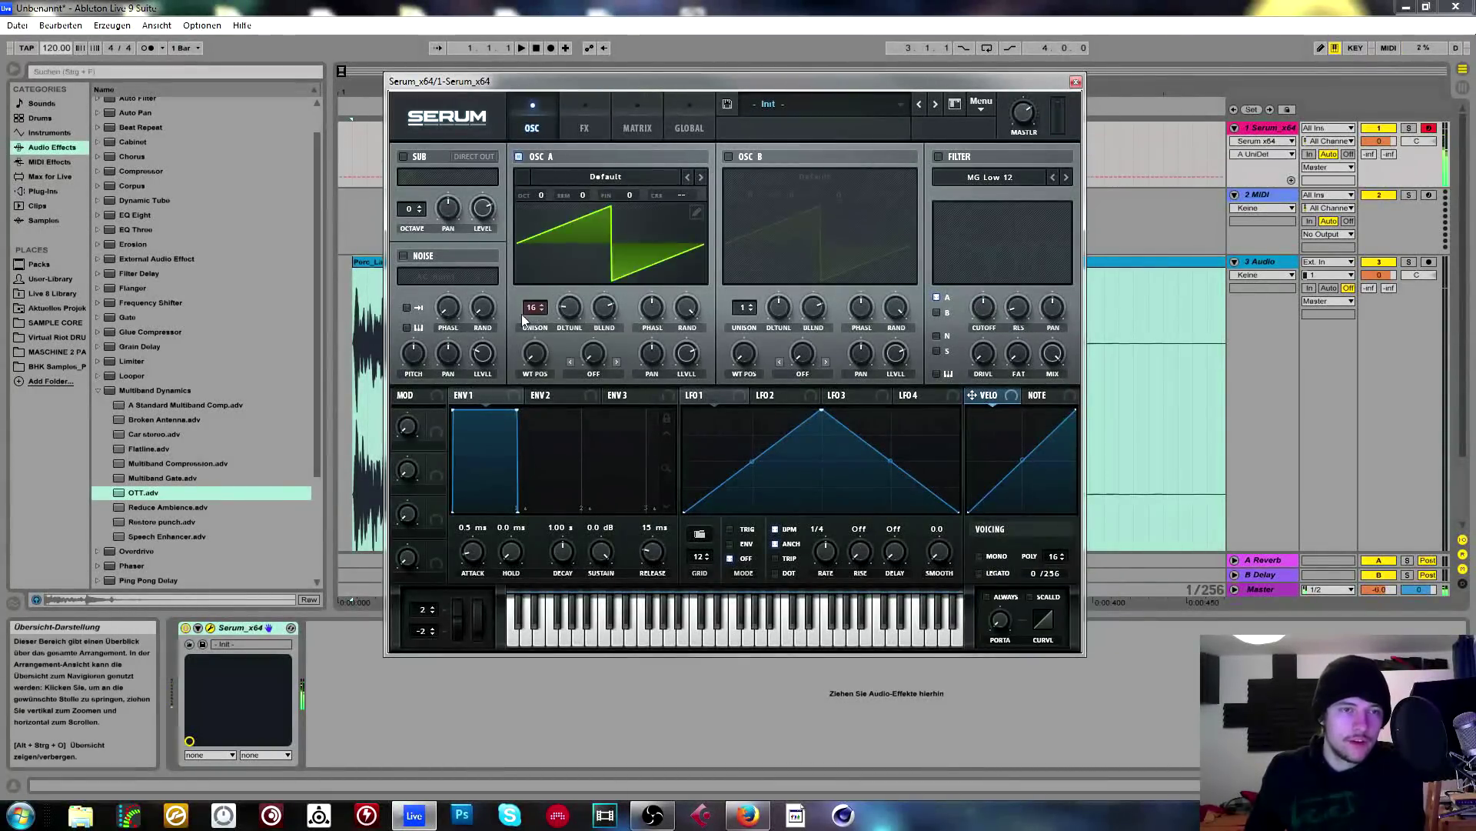
left_click(981, 575)
left_click_drag(999, 620, 998, 564)
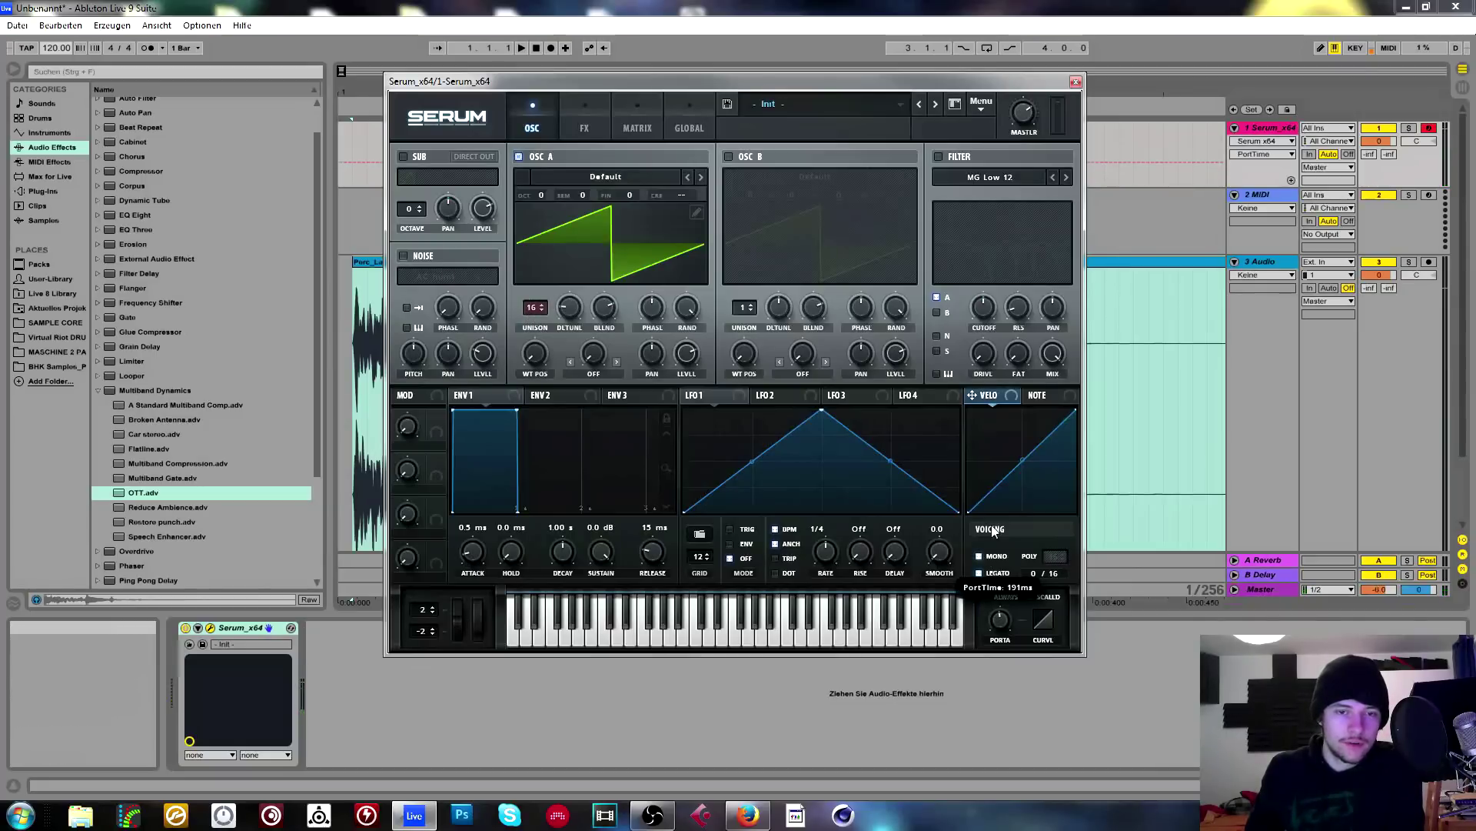
Set OSC A's warp mode to Sync and modulate the warp amount with LFO 1.
left_click_drag(696, 394, 583, 389)
left_click(594, 374)
left_click(608, 412)
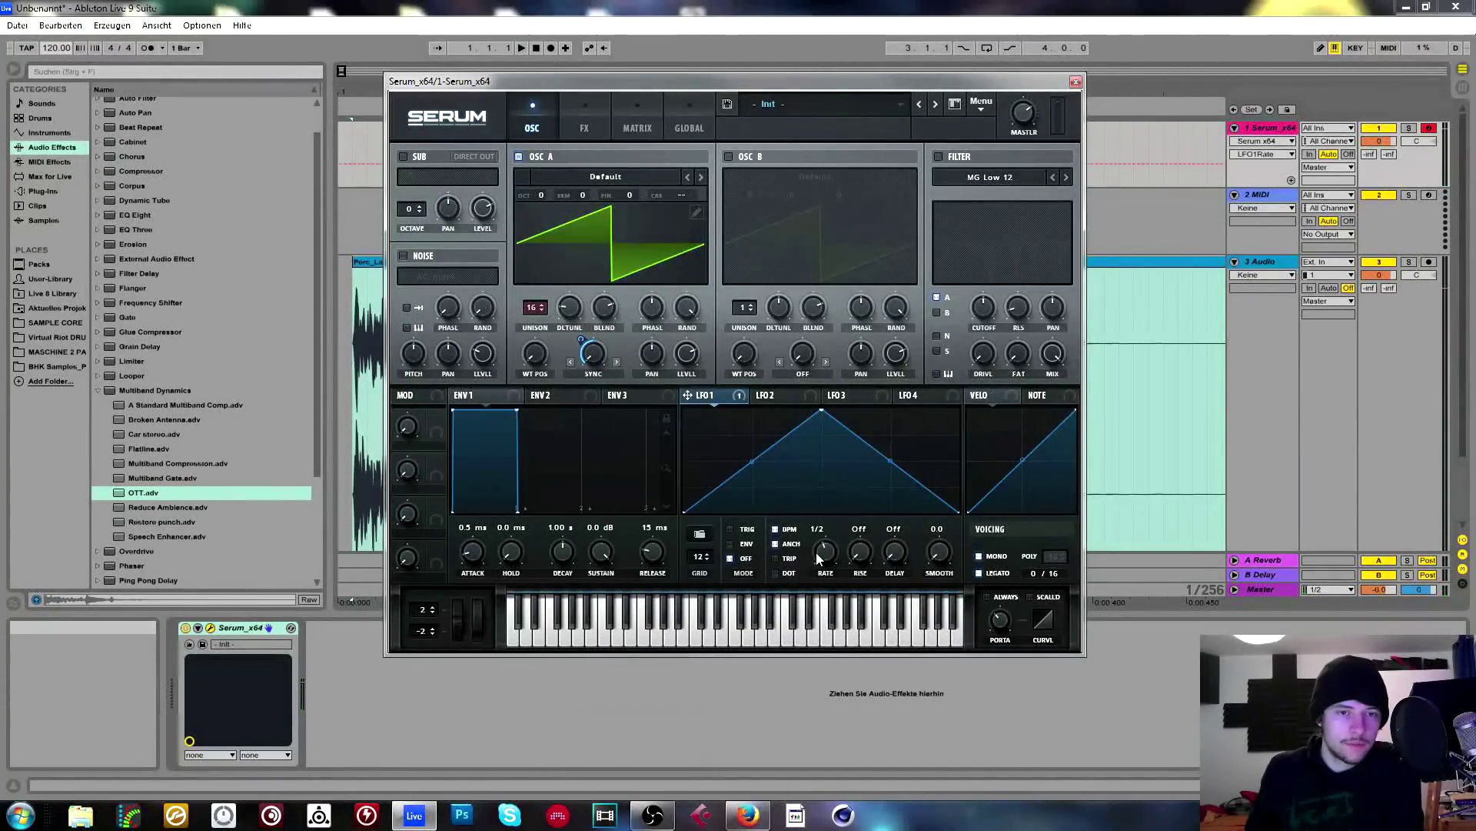
Slow LFO 1 to a 2 bar rate with a raised starting point and adjust OSC A's sync amount.
left_click_drag(832, 551, 826, 565)
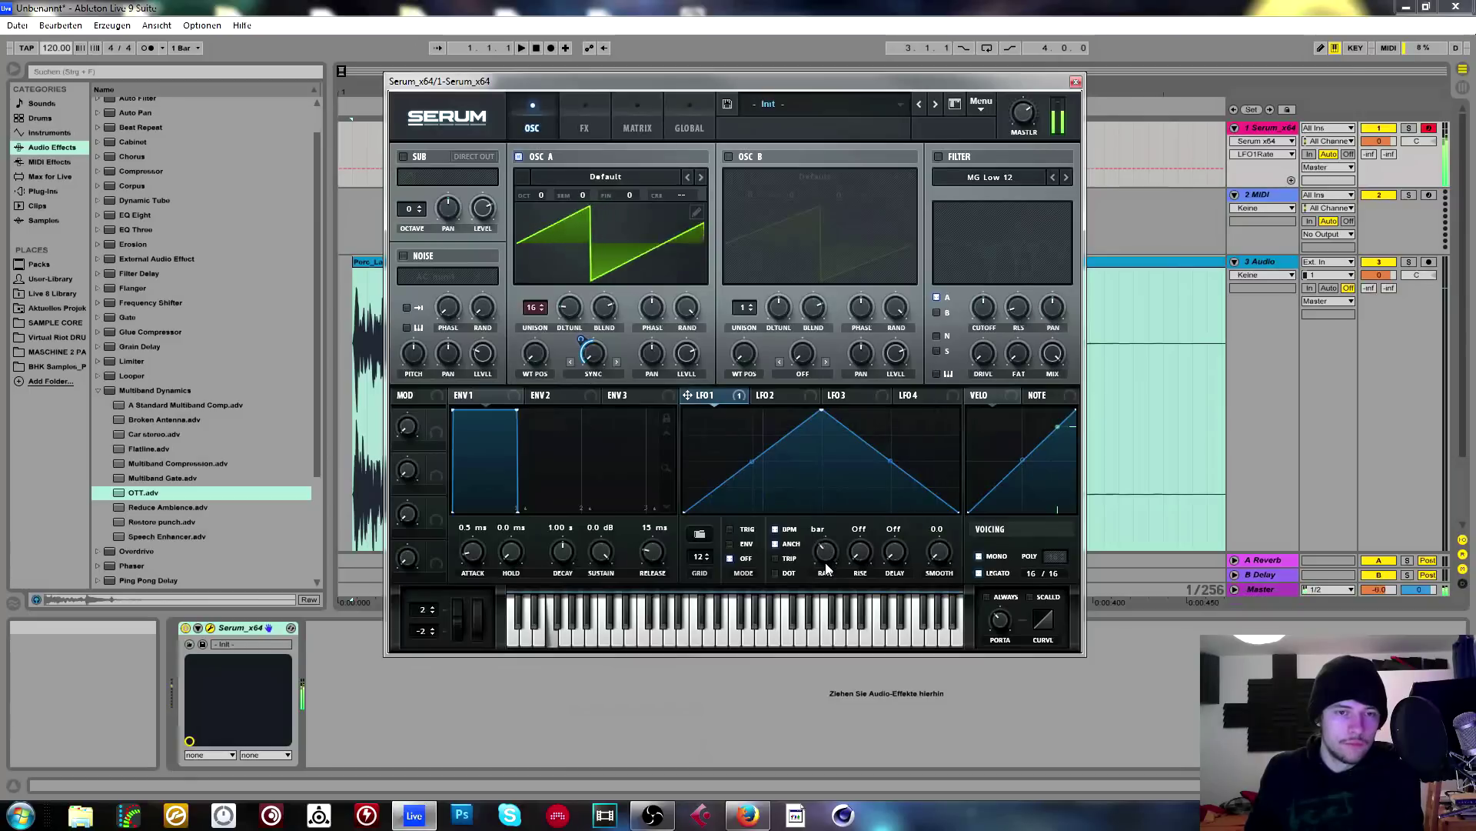
left_click_drag(685, 509, 683, 475)
left_click_drag(828, 555, 833, 566)
mouse_move(597, 352)
left_mouse_down()
mouse_move(596, 328)
mouse_move(587, 348)
left_mouse_up()
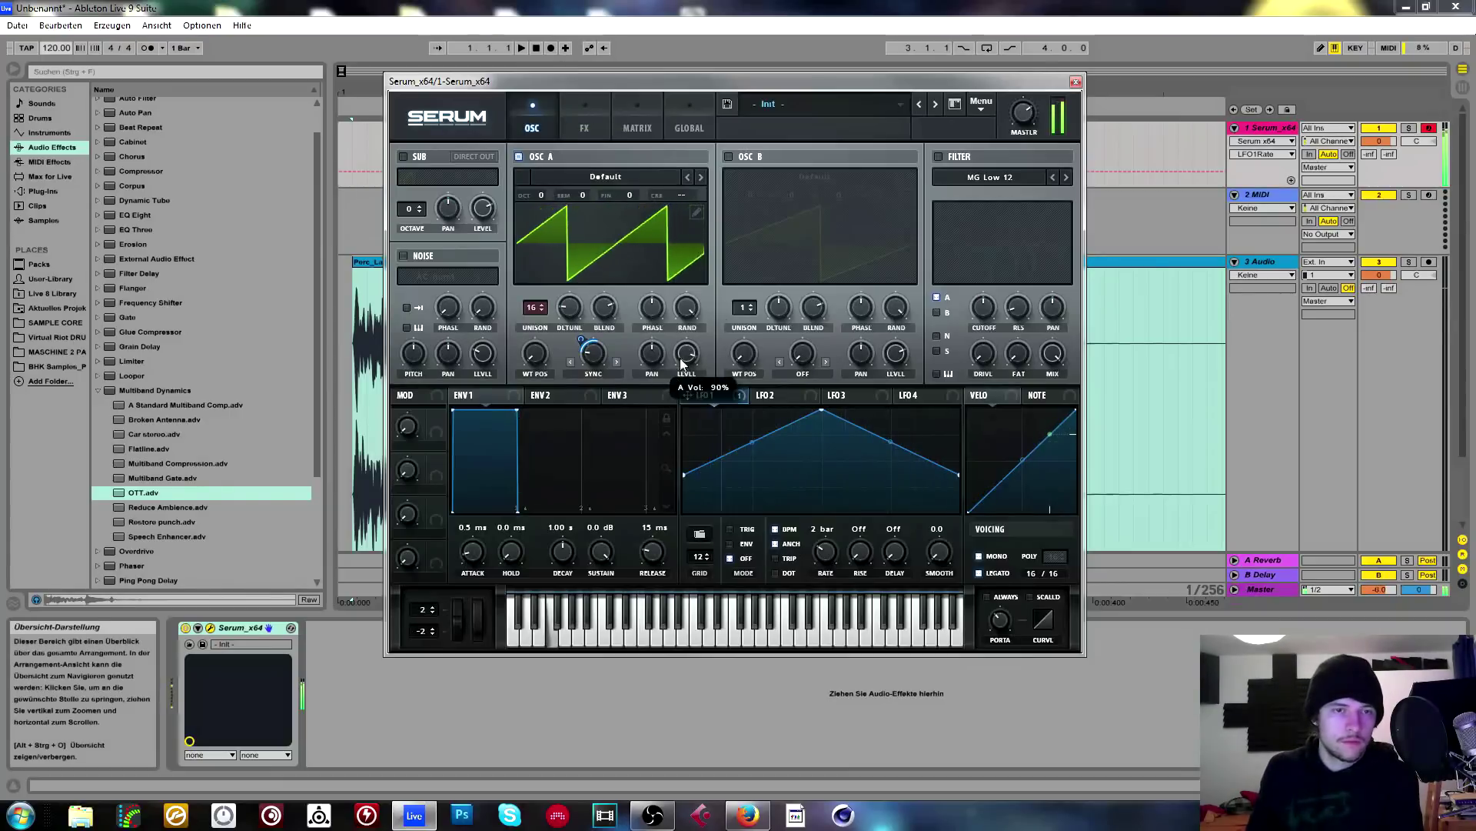
Enable the Hyper/Dimension, Compressor, Reverb and Delay effects, placing Delay after Compressor.
left_click(585, 121)
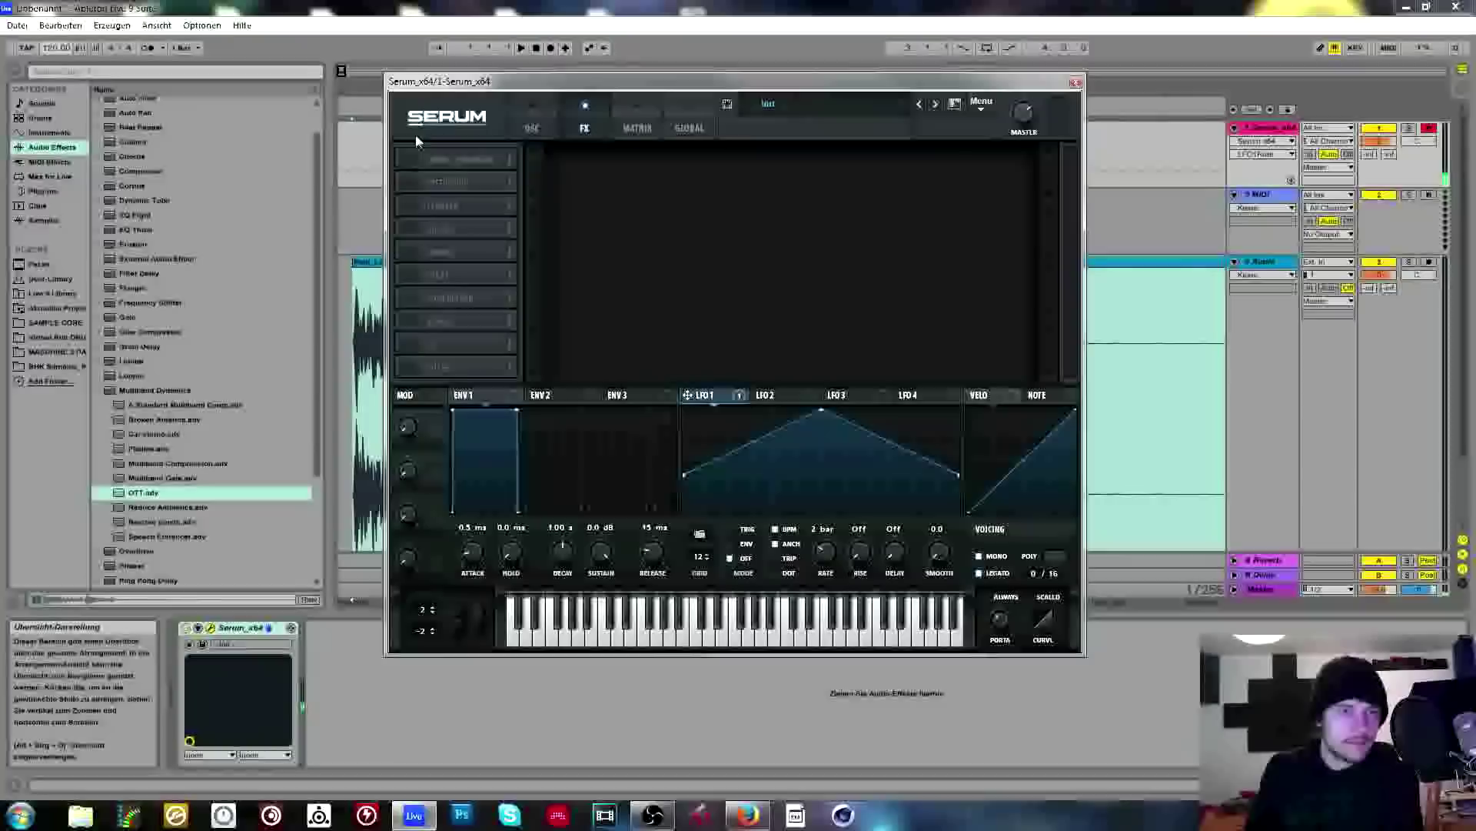
left_click(408, 159)
left_click(408, 297)
left_click(403, 321)
left_click(408, 275)
left_click_drag(509, 275, 509, 299)
Set the right delay time to dotted 1/4 and adjust the reverb's low cut and its high cut to about 61%.
left_click(740, 306)
left_click(769, 307)
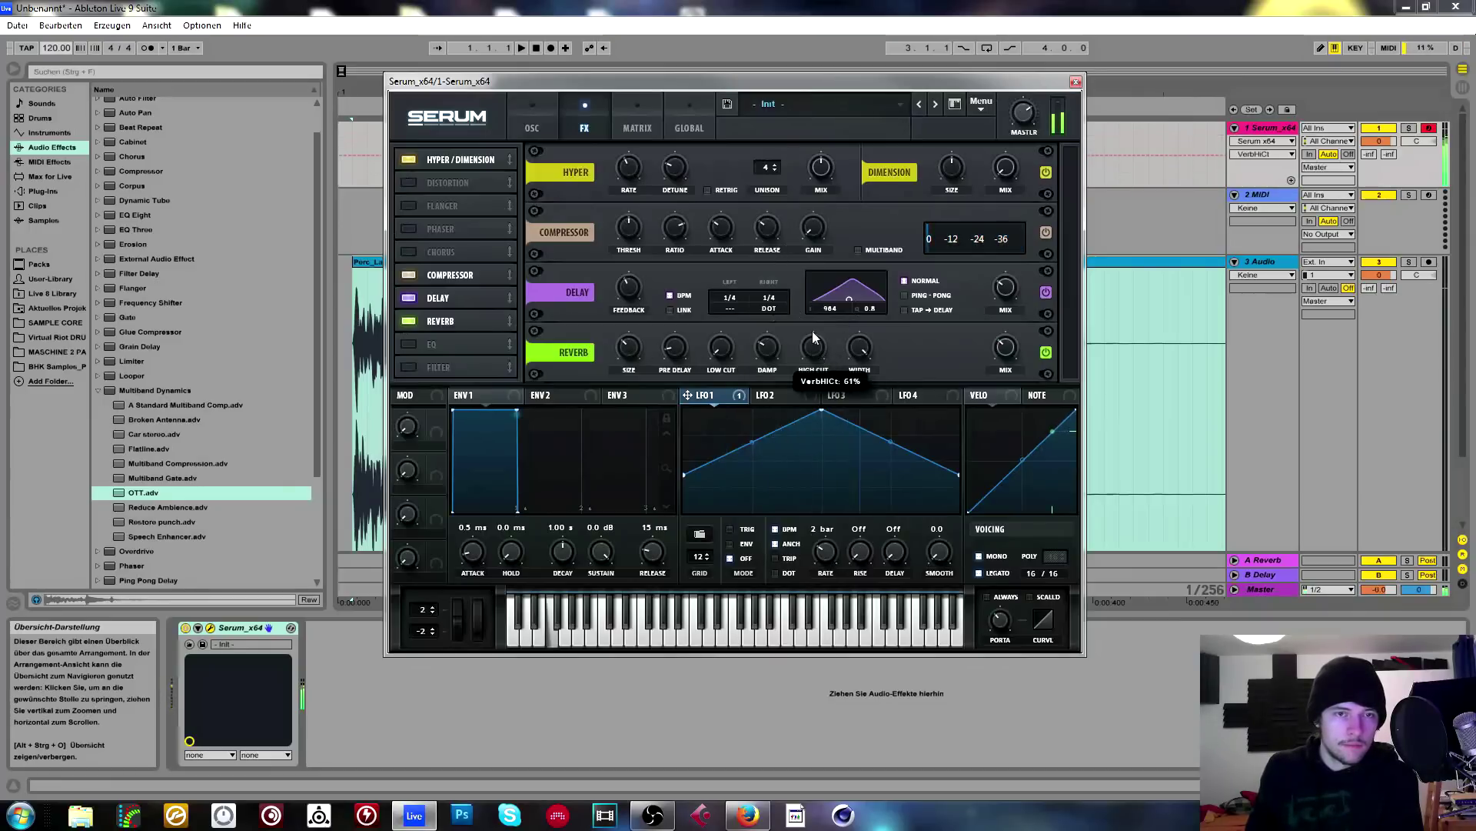
left_click(721, 347)
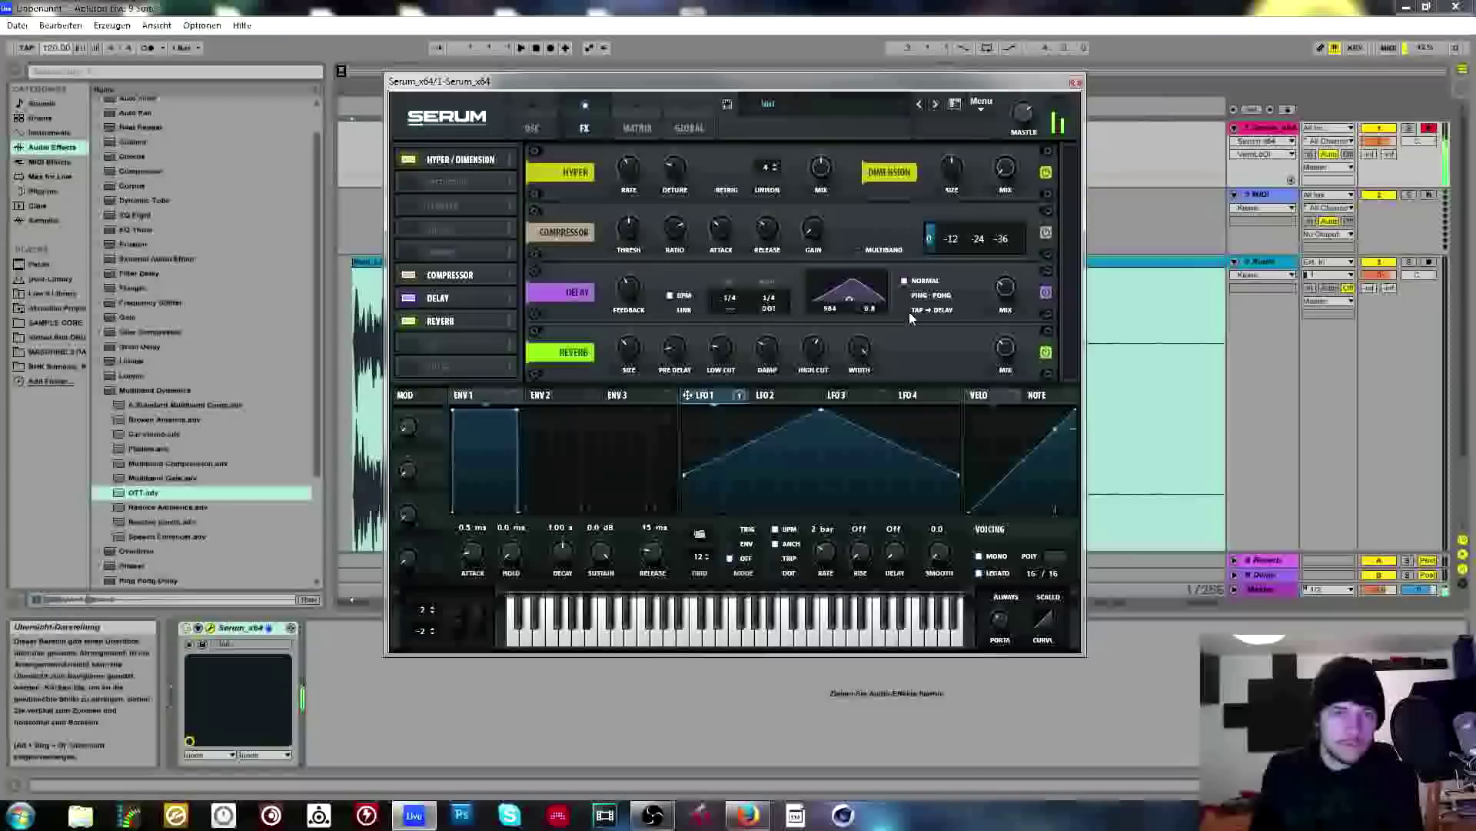
Enable multiband compression and balance the effect mixes, with Hyper at about 15%, Delay at 12% and Reverb readjusted.
left_click(857, 249)
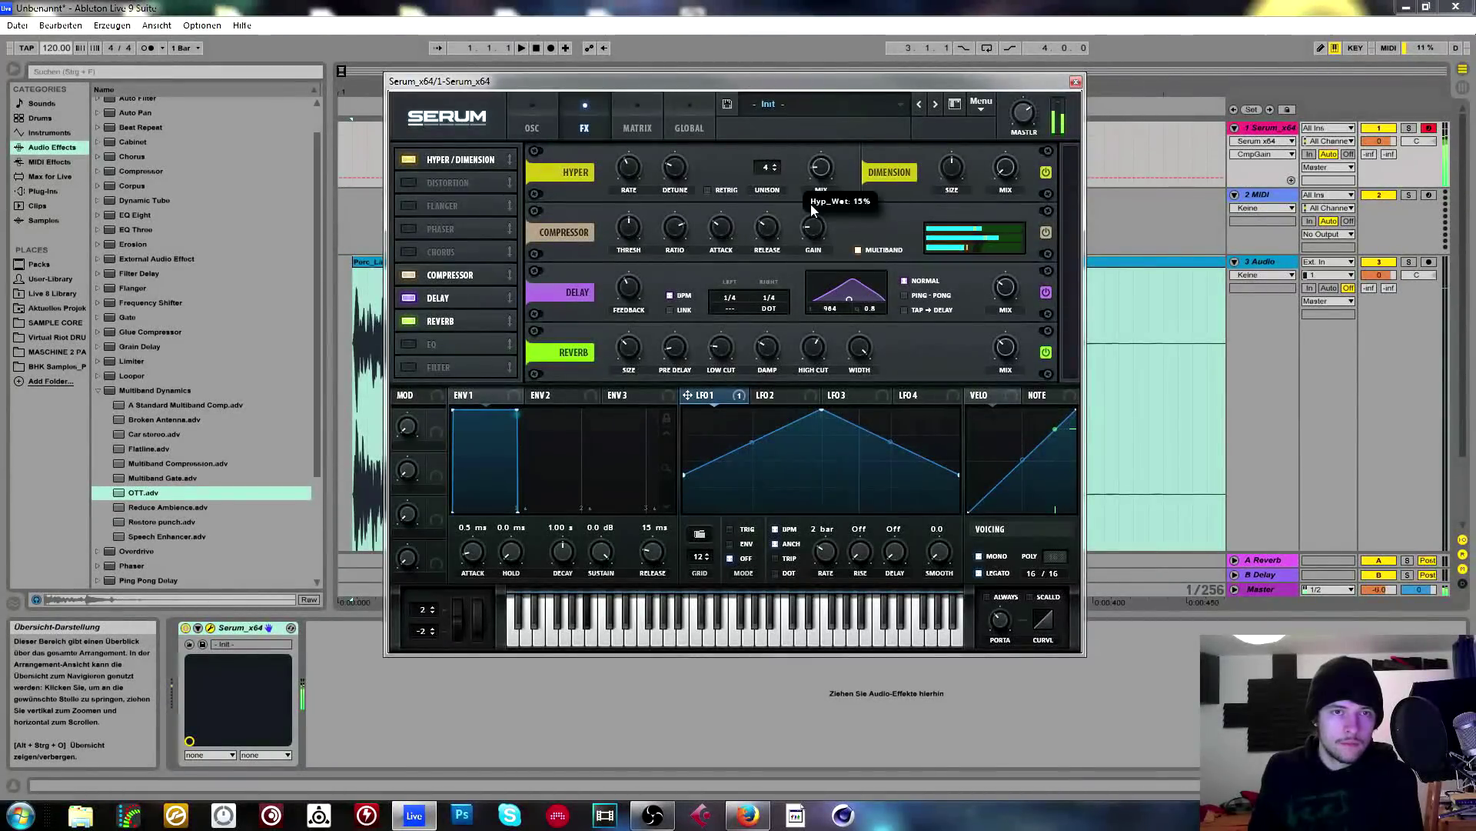
left_click(1007, 358)
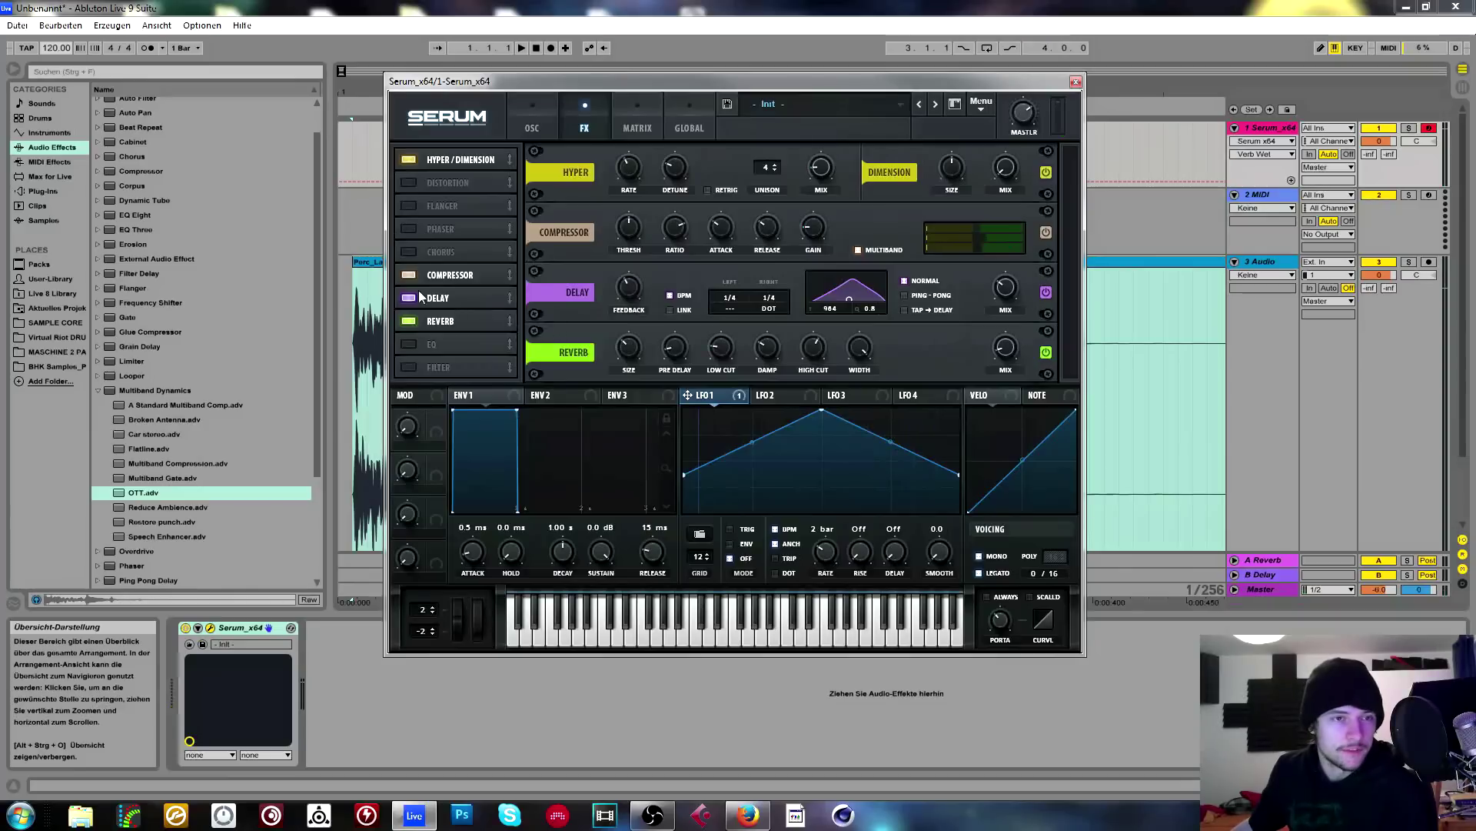
left_click_drag(1001, 347, 1004, 360)
left_click_drag(1005, 289, 1000, 325)
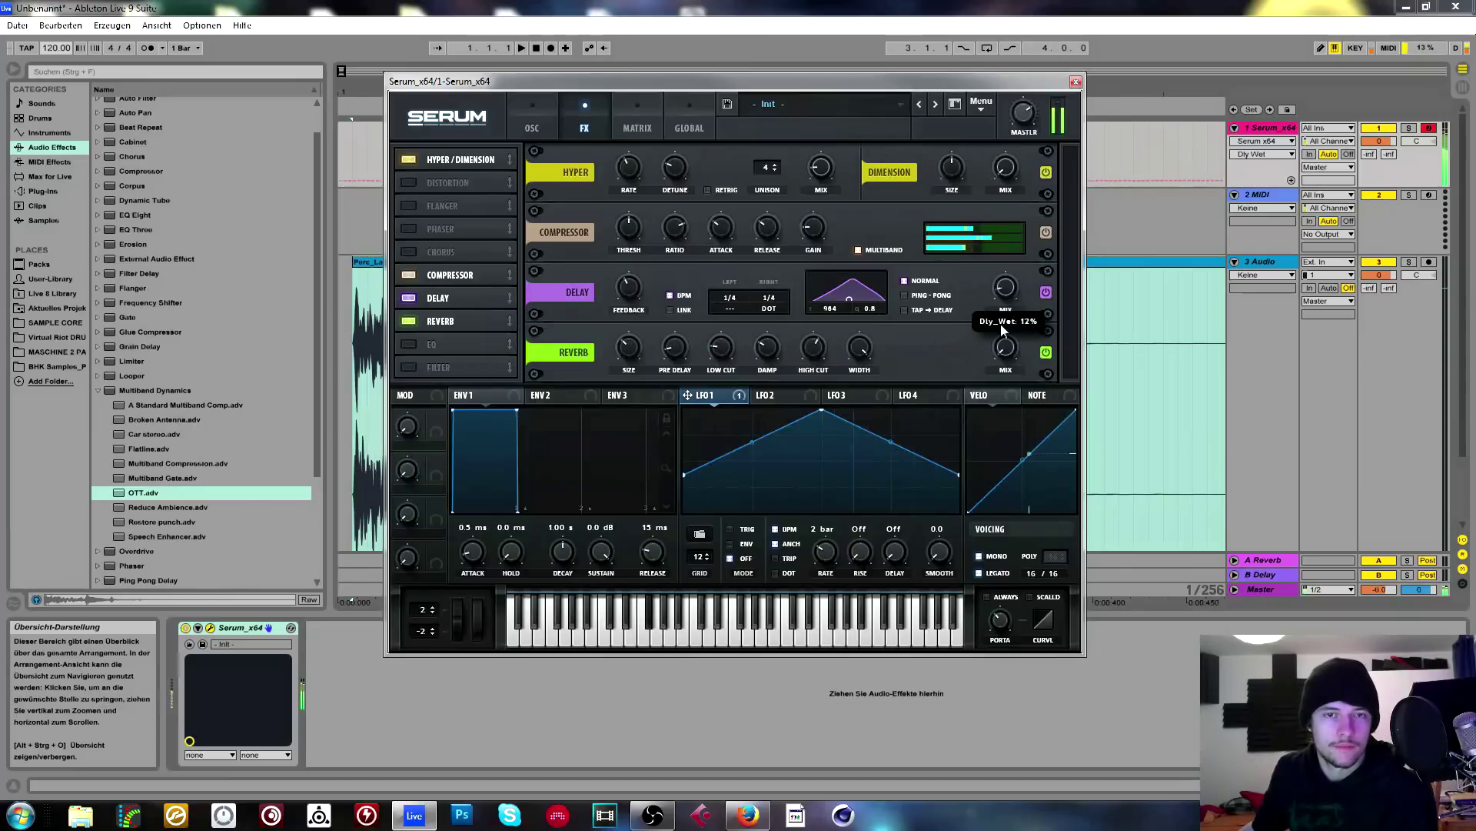
Adjust OSC A's unison detune slightly and enable OSC B at octave +1.
left_click(534, 112)
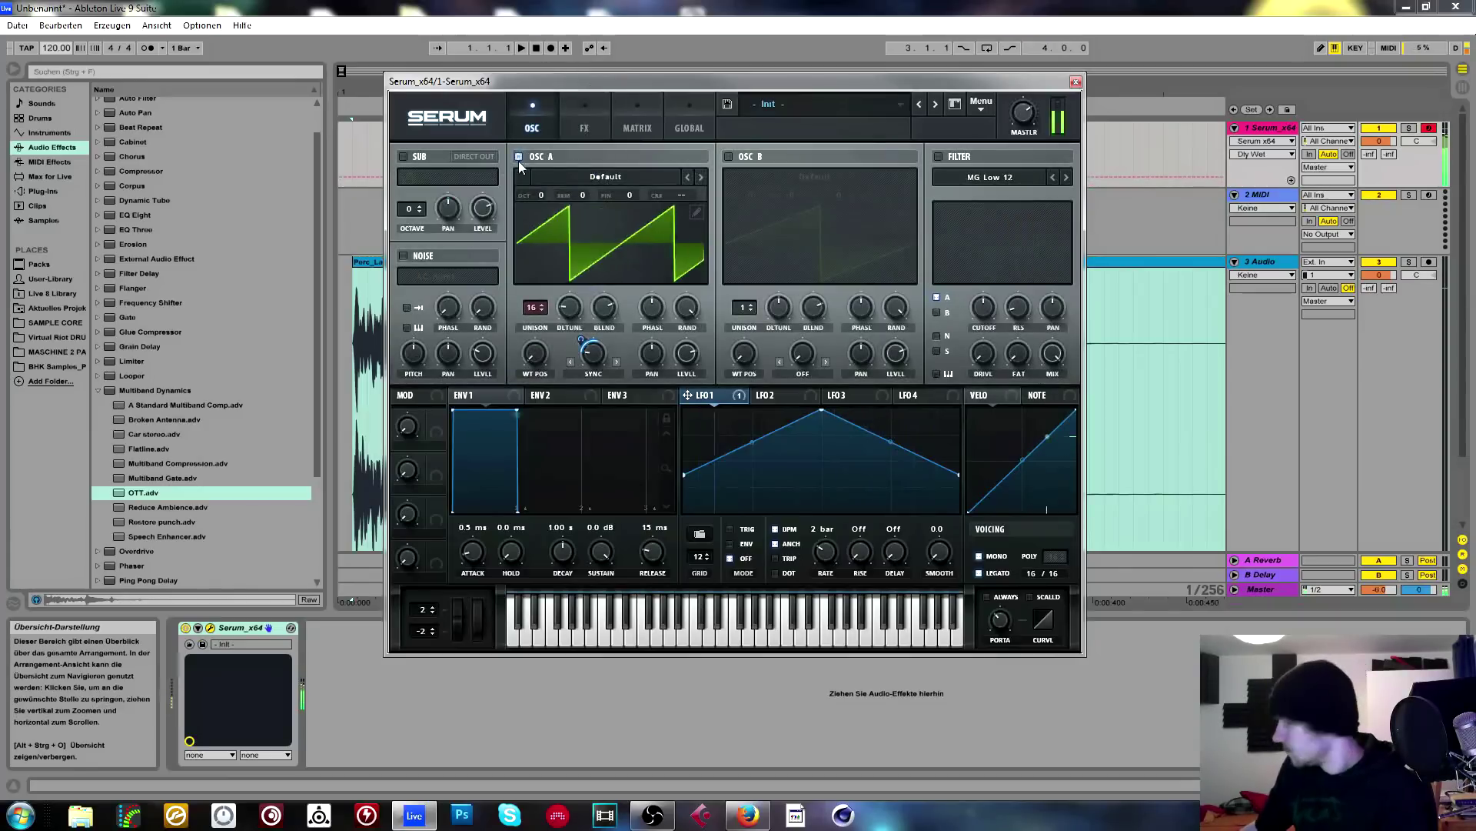
mouse_move(566, 308)
left_mouse_down()
mouse_move(565, 330)
mouse_move(566, 279)
mouse_move(566, 311)
left_mouse_up()
left_click(729, 157)
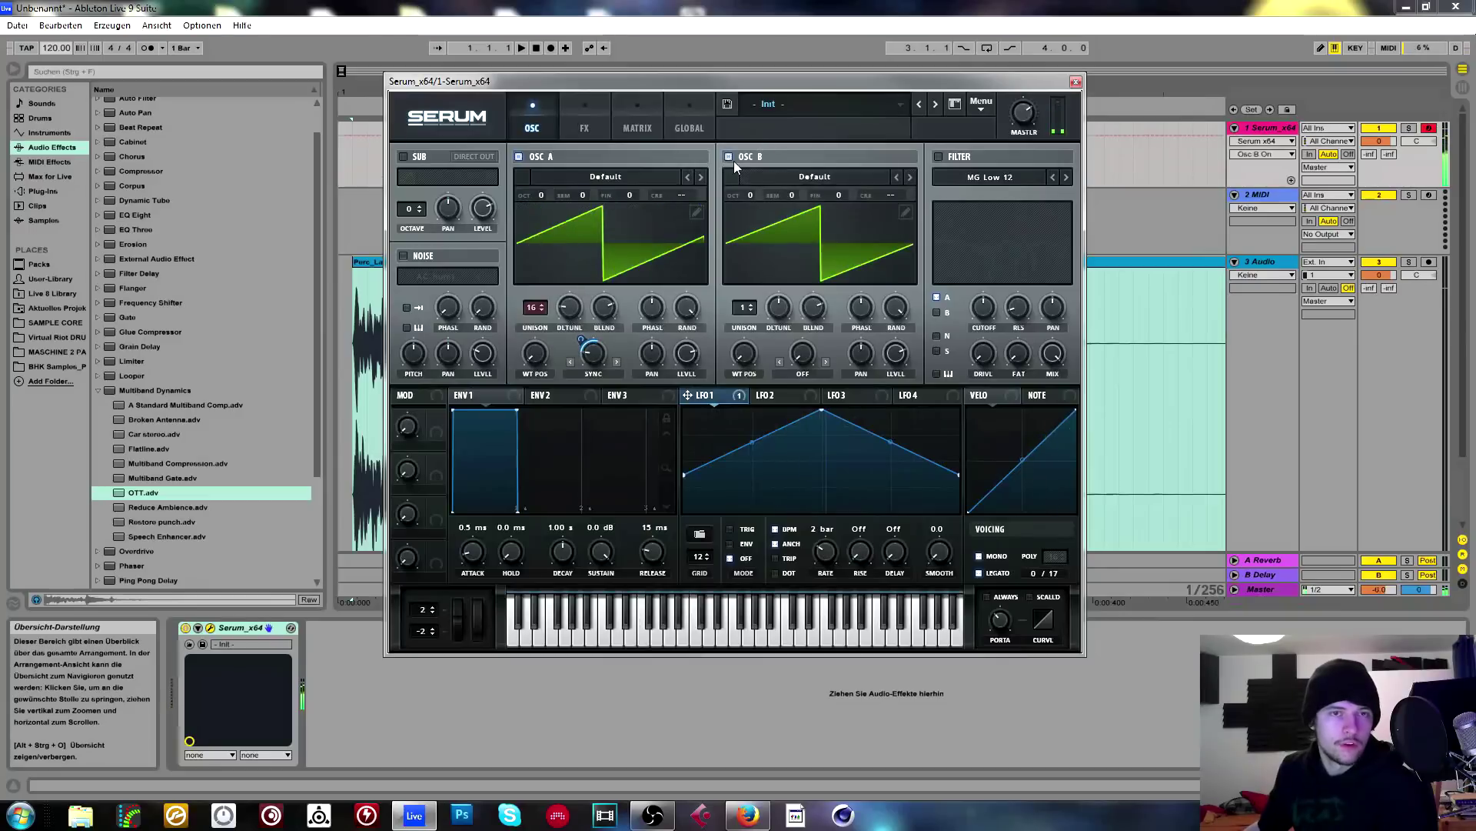
left_click_drag(752, 196, 757, 207)
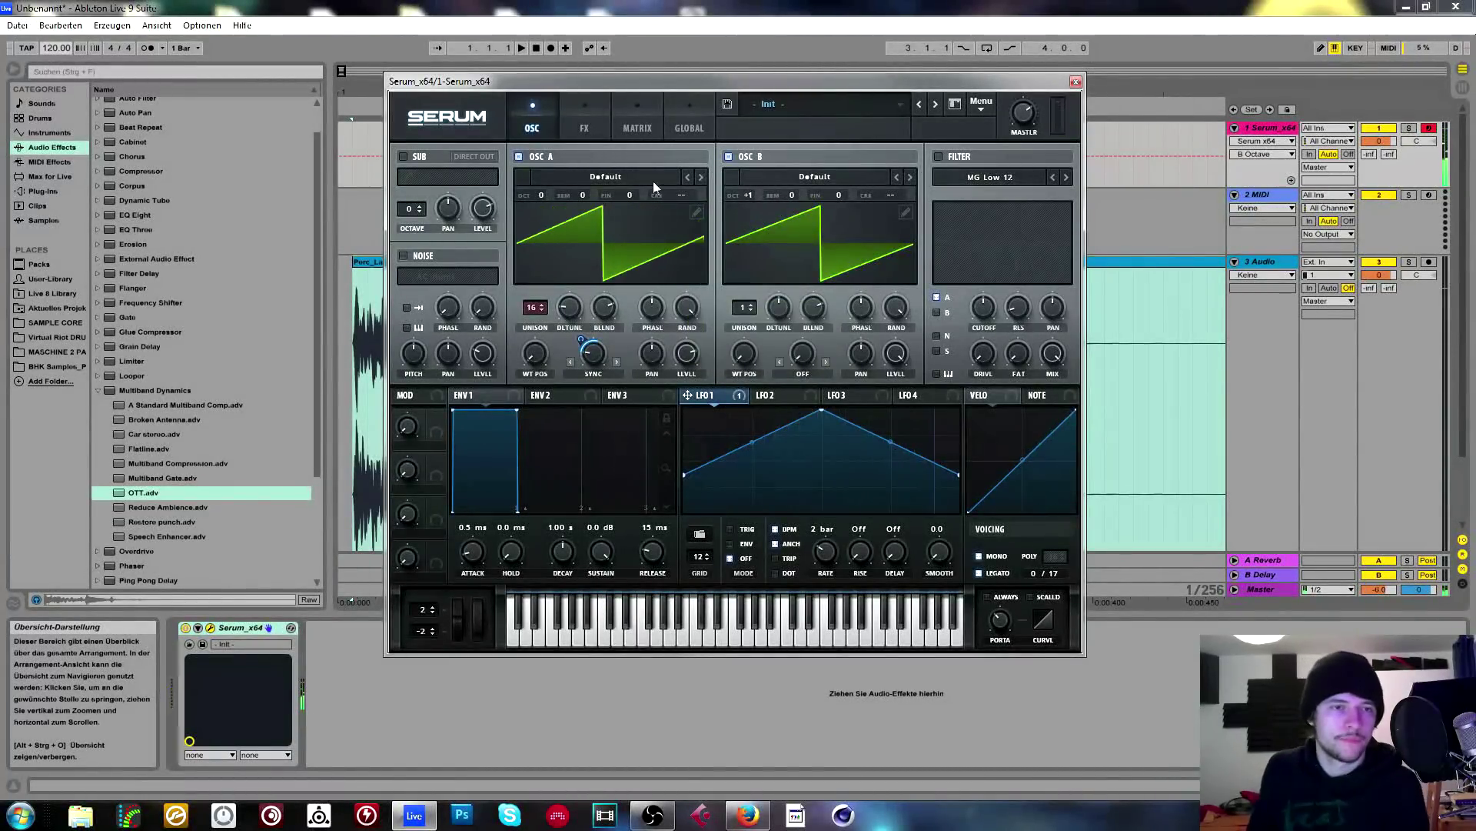
Enable the filter with the Flg L6+ flanger type and route OSC B through it alongside OSC A.
left_click(975, 179)
mouse_move(1000, 228)
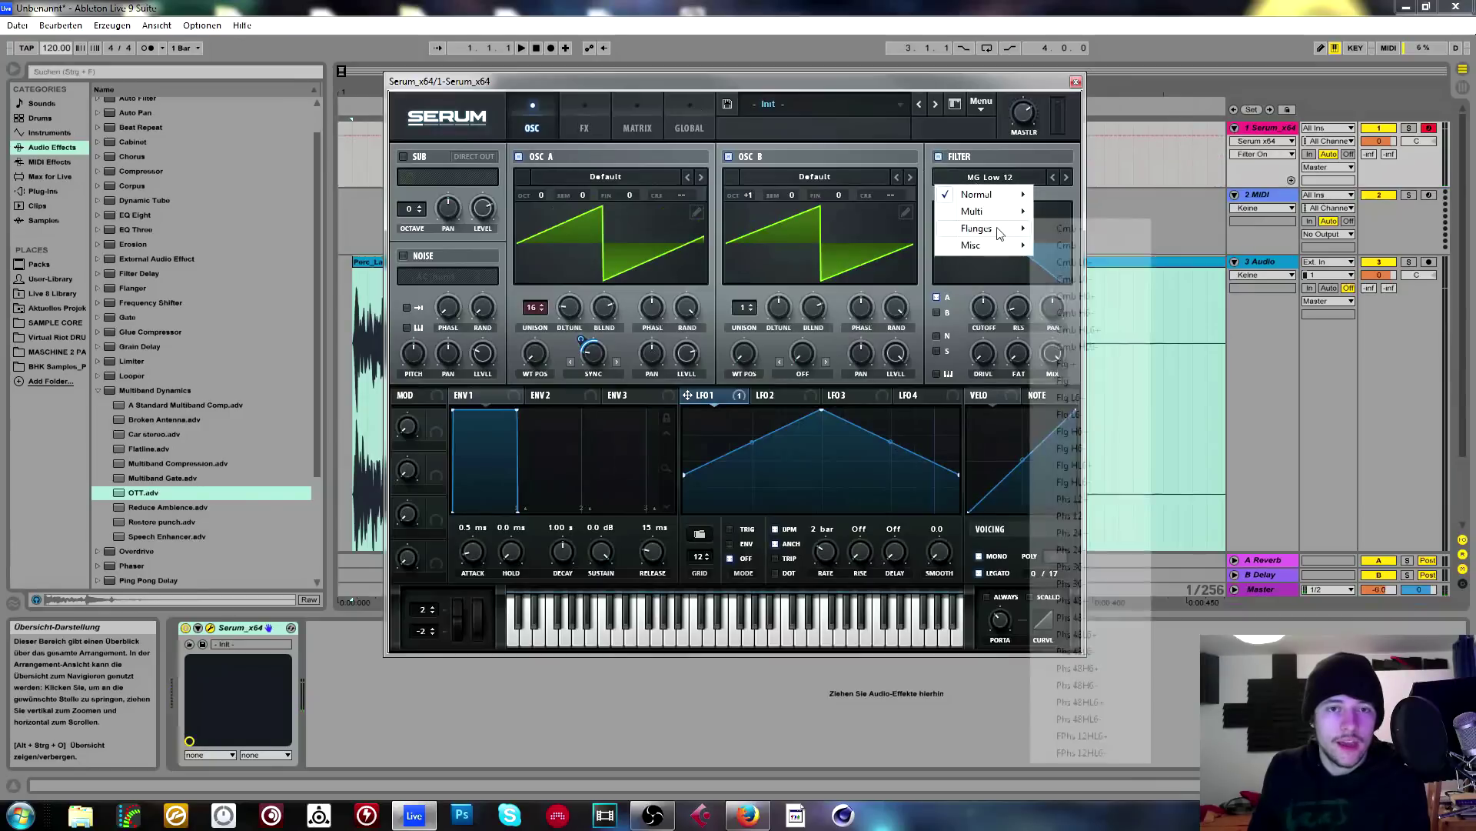
left_click(1088, 398)
mouse_move(992, 344)
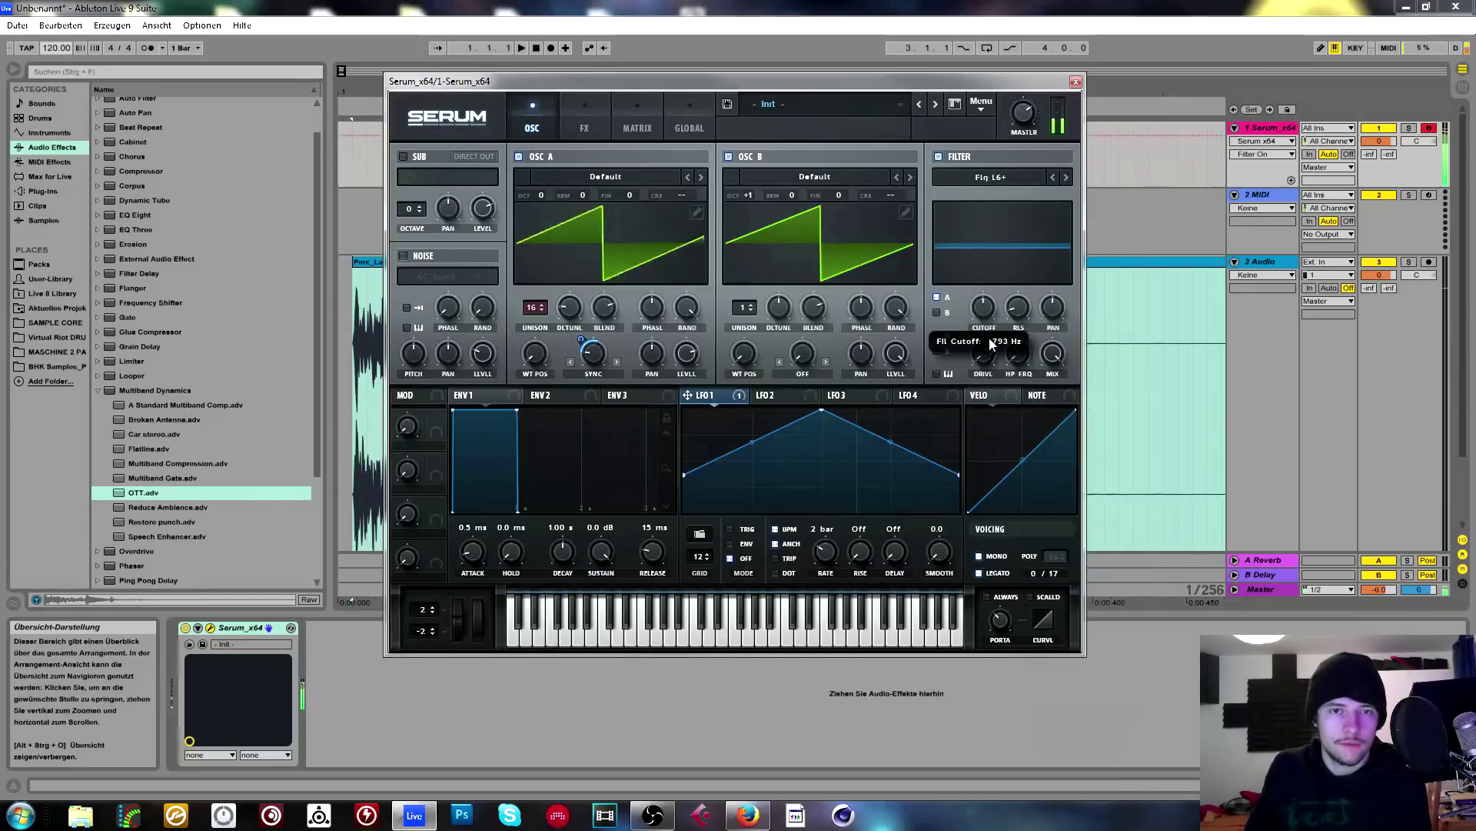
left_click(938, 313)
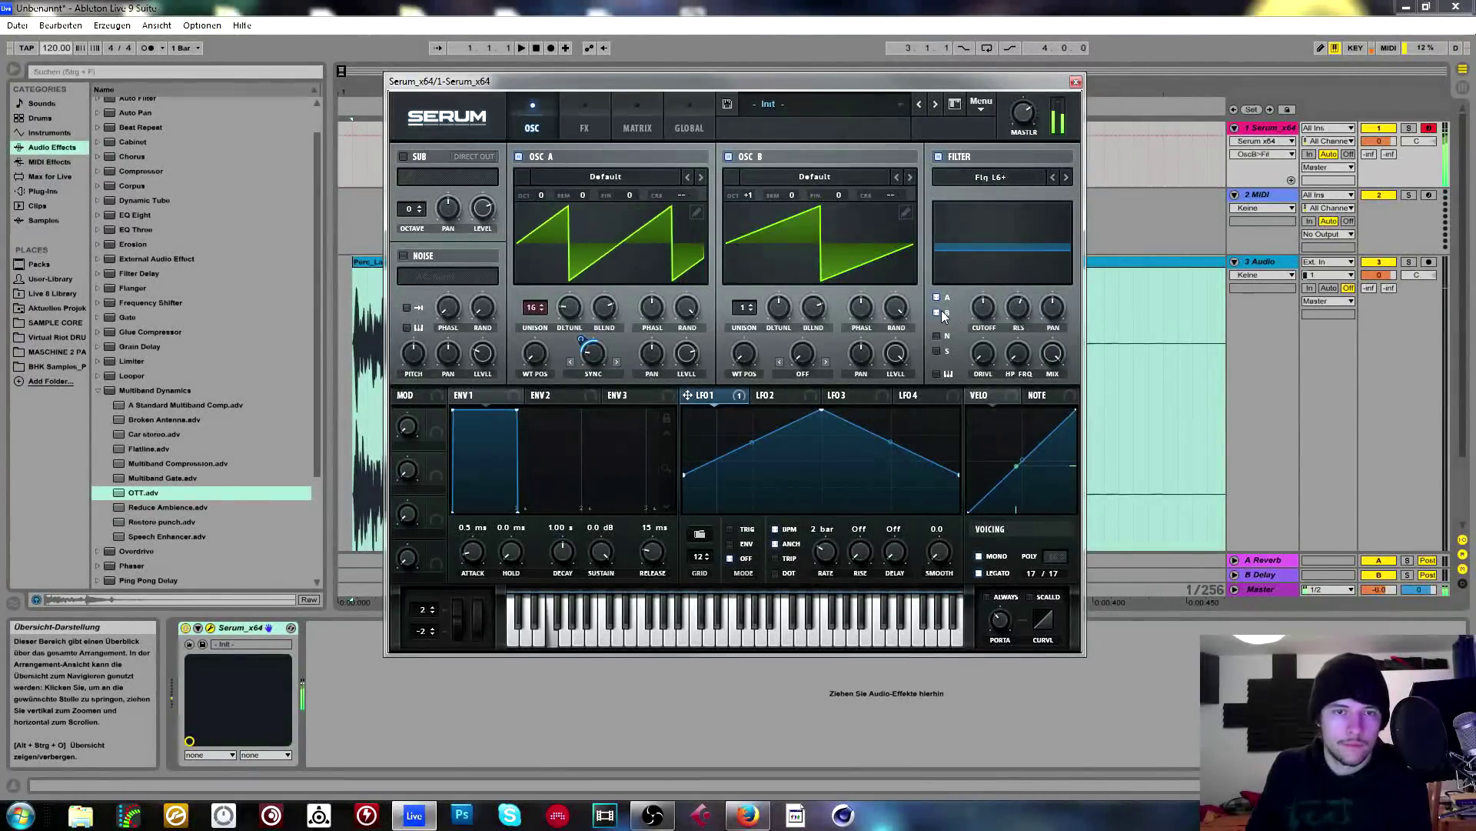
Change the filter to Flg + and adjust its resonance and cutoff, with filter stereo at about 45%.
left_click(1053, 178)
left_click(1053, 177)
left_click_drag(1018, 307, 1003, 347)
mouse_move(982, 314)
left_mouse_down()
mouse_move(990, 301)
mouse_move(992, 332)
mouse_move(999, 313)
left_mouse_up()
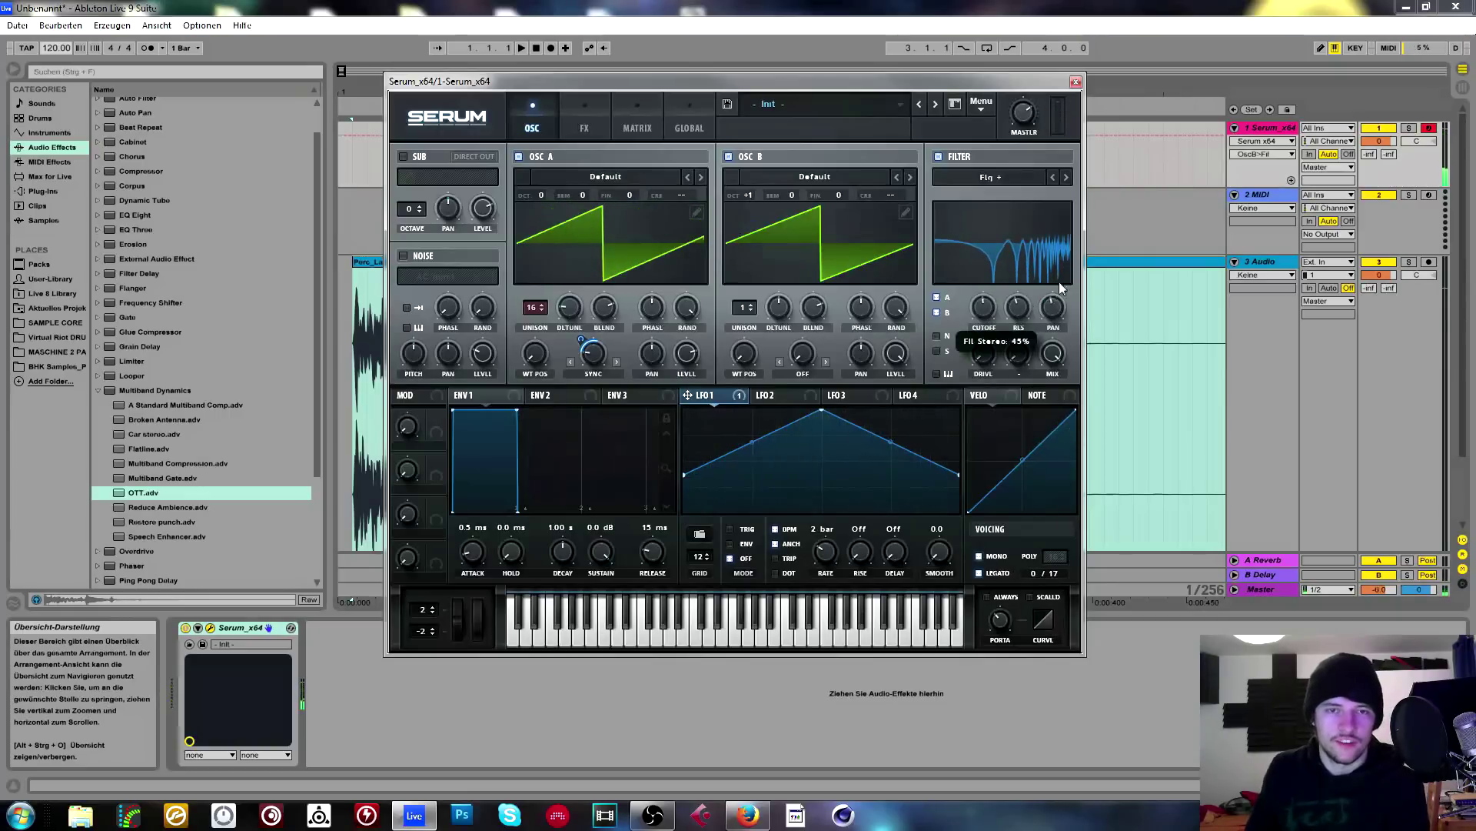
Switch the filter to the Formant-I type and modulate its cutoff with LFO 1.
left_click(992, 178)
mouse_move(991, 248)
left_click(1092, 496)
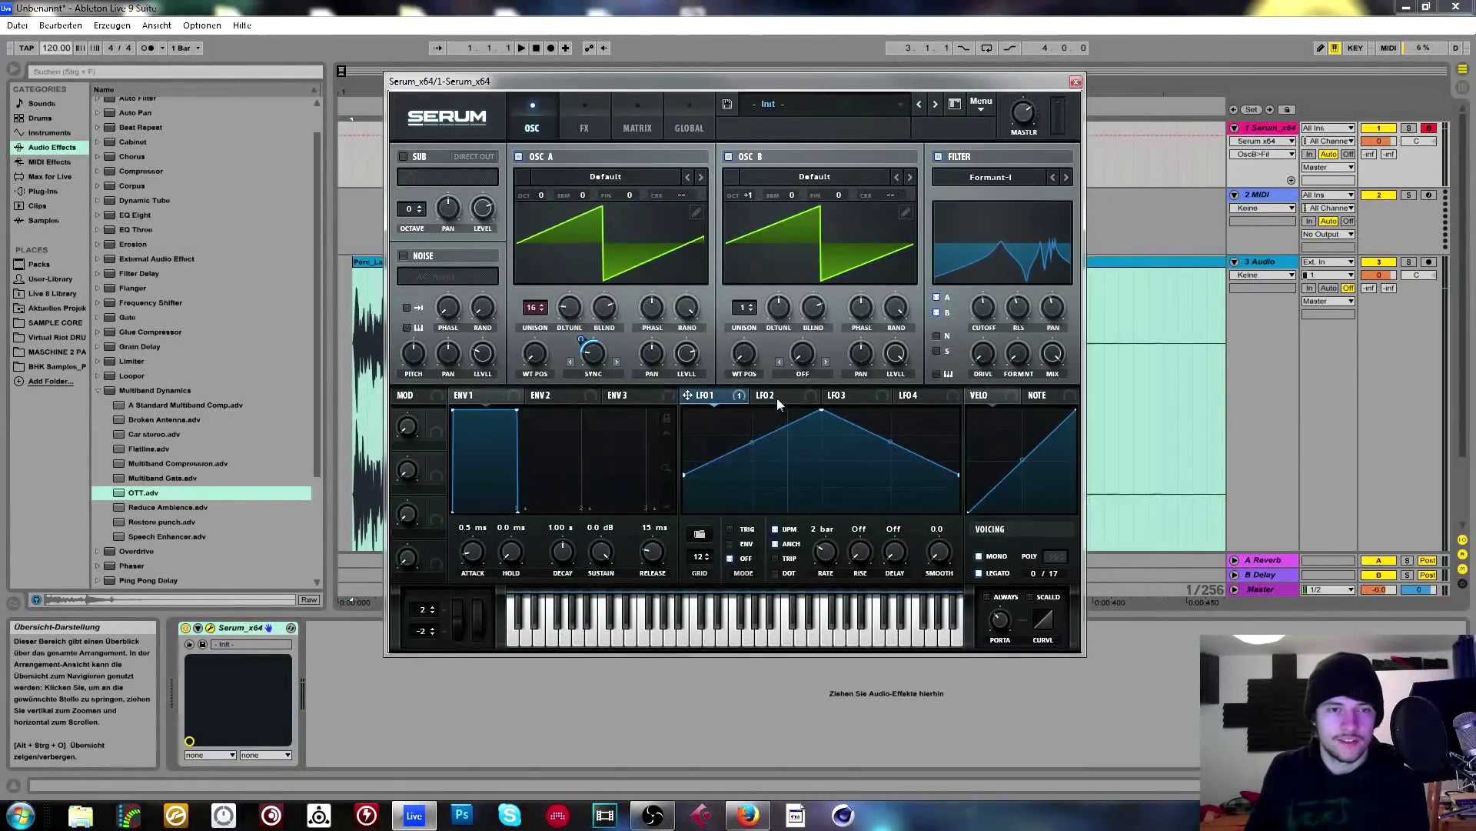
left_click_drag(971, 293, 962, 463)
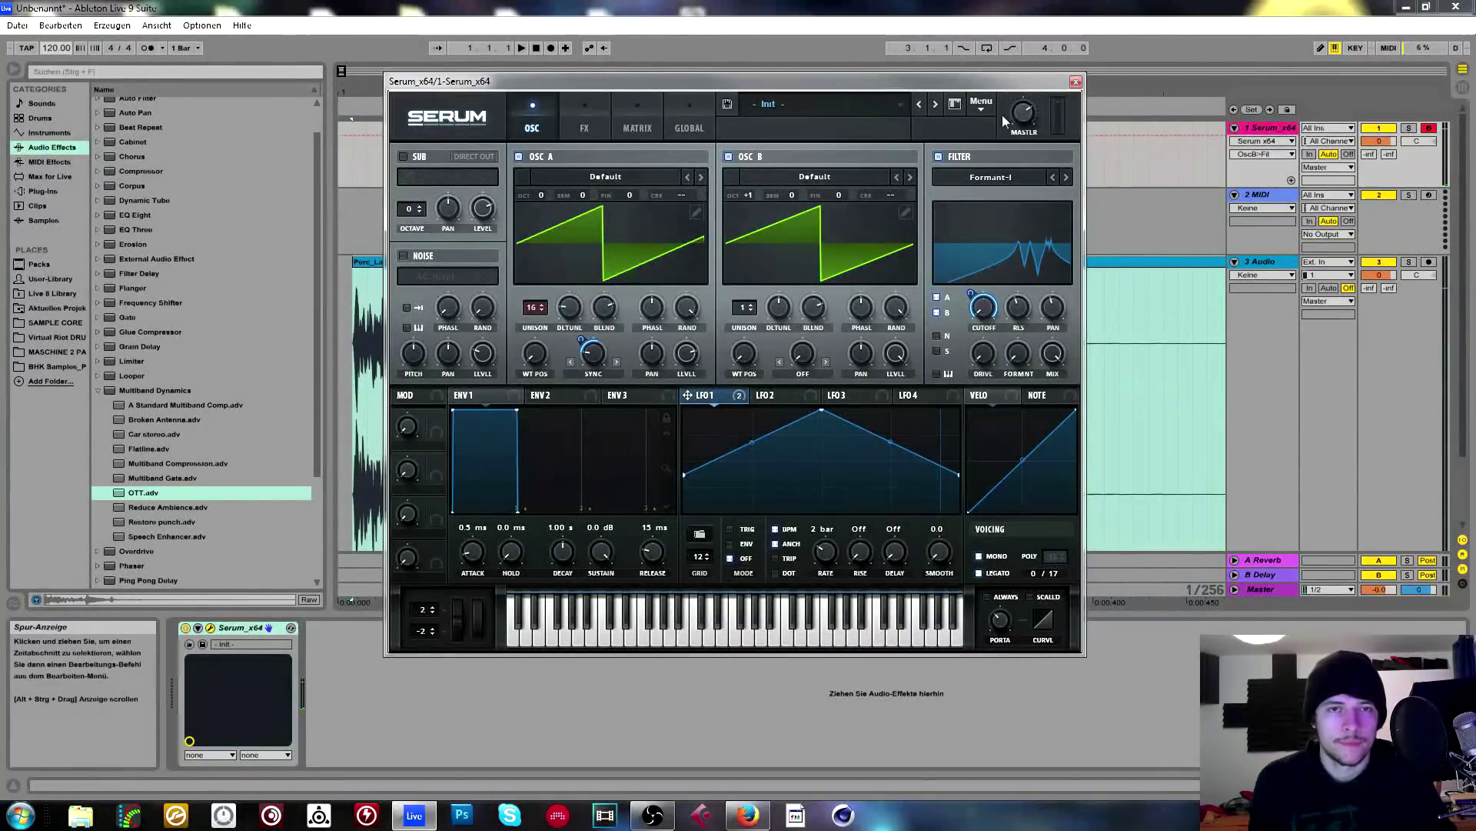
Reset the synth to the initial preset and return to the oscillator page.
left_click(983, 106)
left_click(1015, 185)
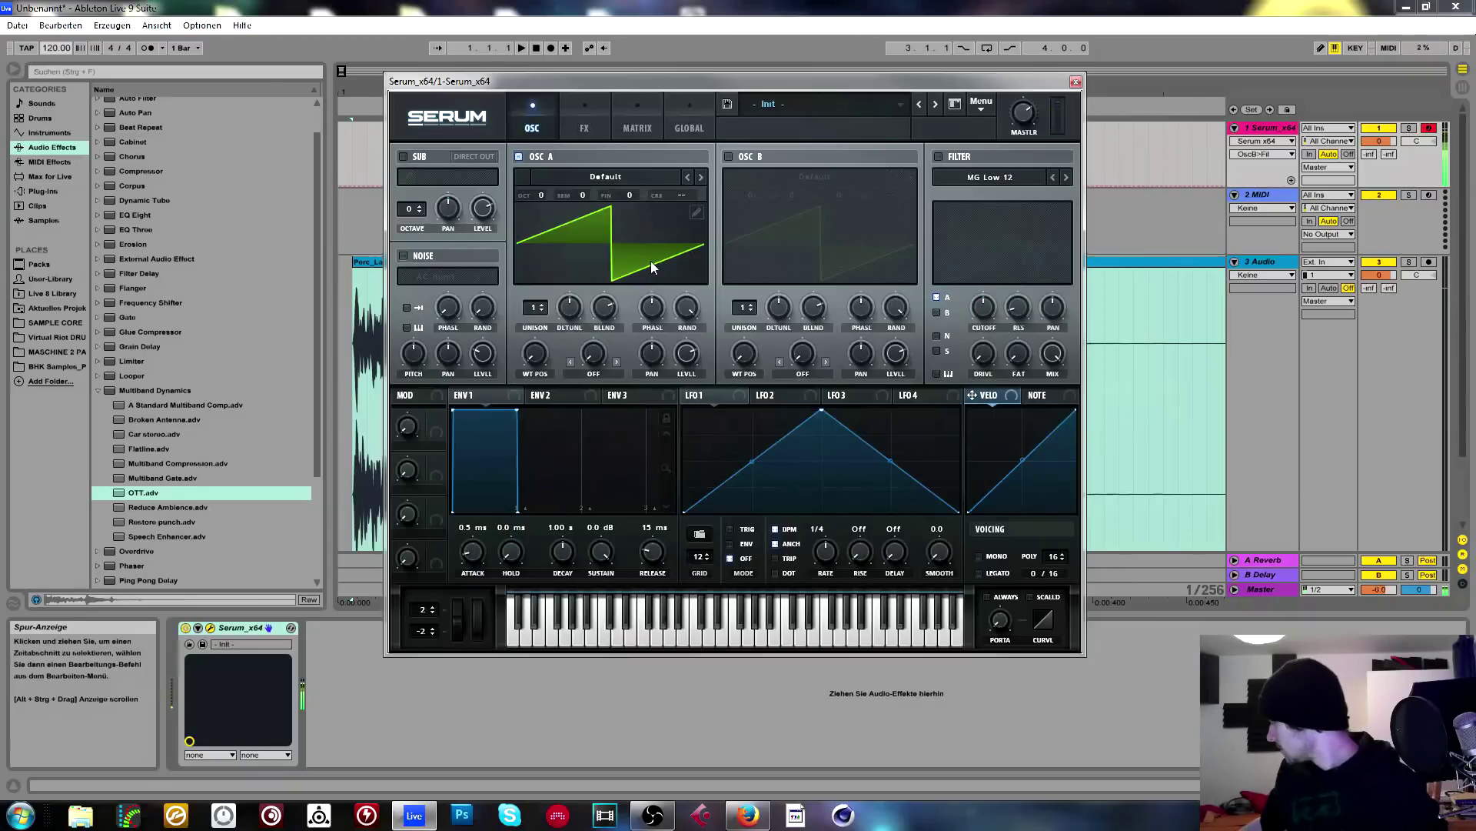
left_click(663, 177)
left_click(672, 100)
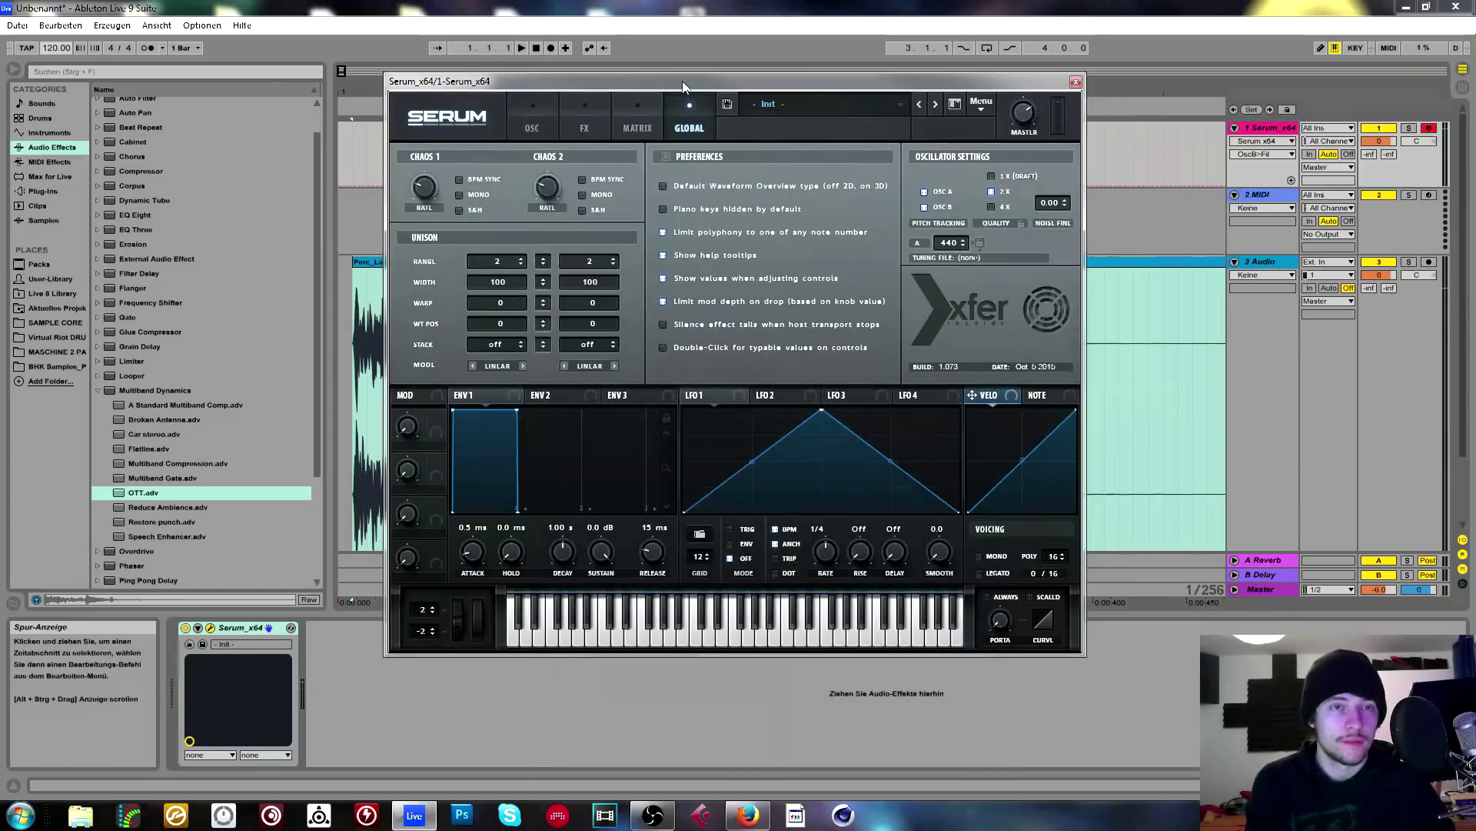
left_click(543, 113)
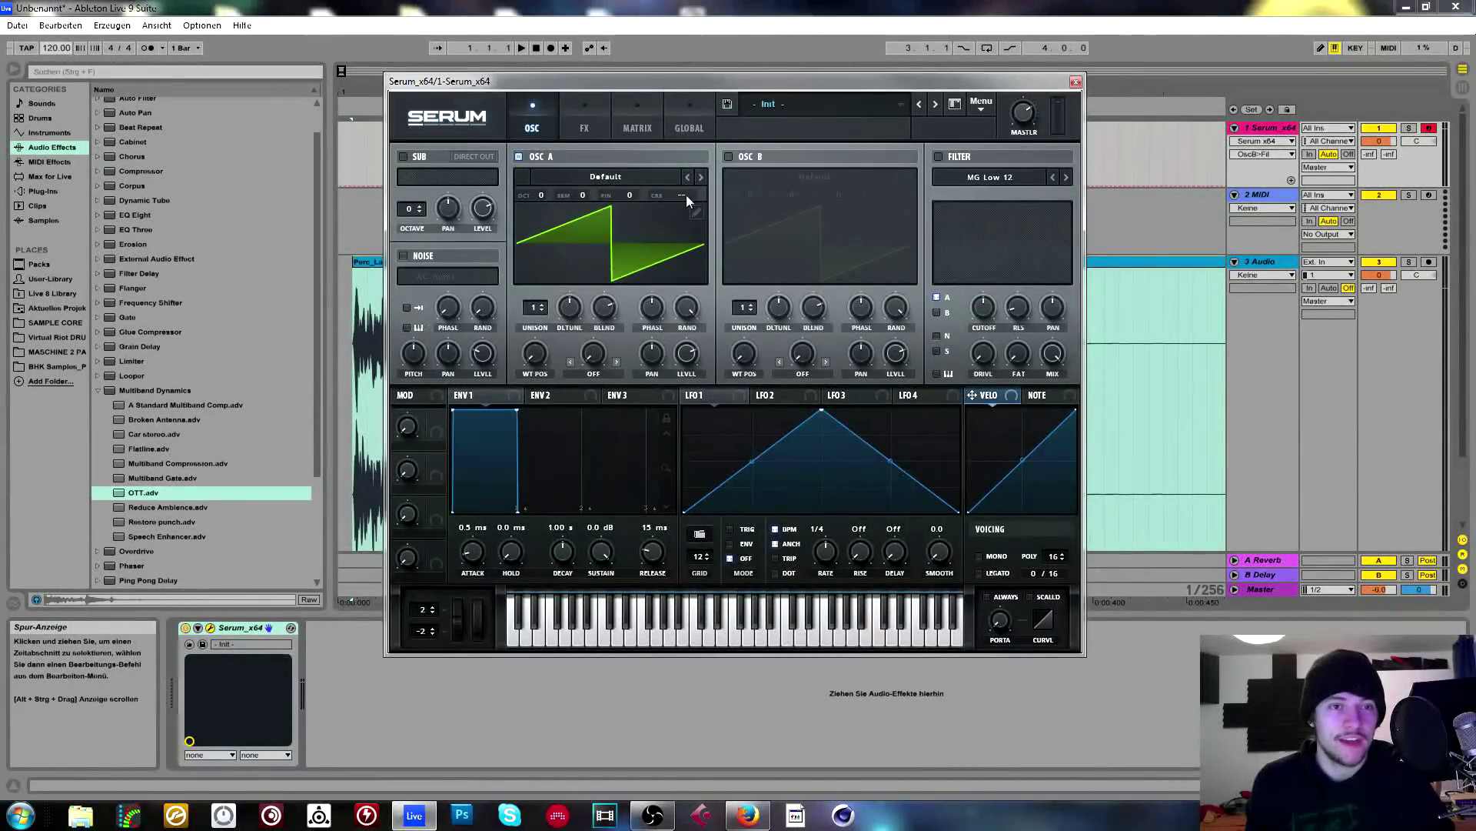
Audition the Leviathan wavetables Sytrus Growl 2 and Sytrus Growl 3 in OSC A by sweeping the wavetable position.
left_click(669, 177)
mouse_move(651, 337)
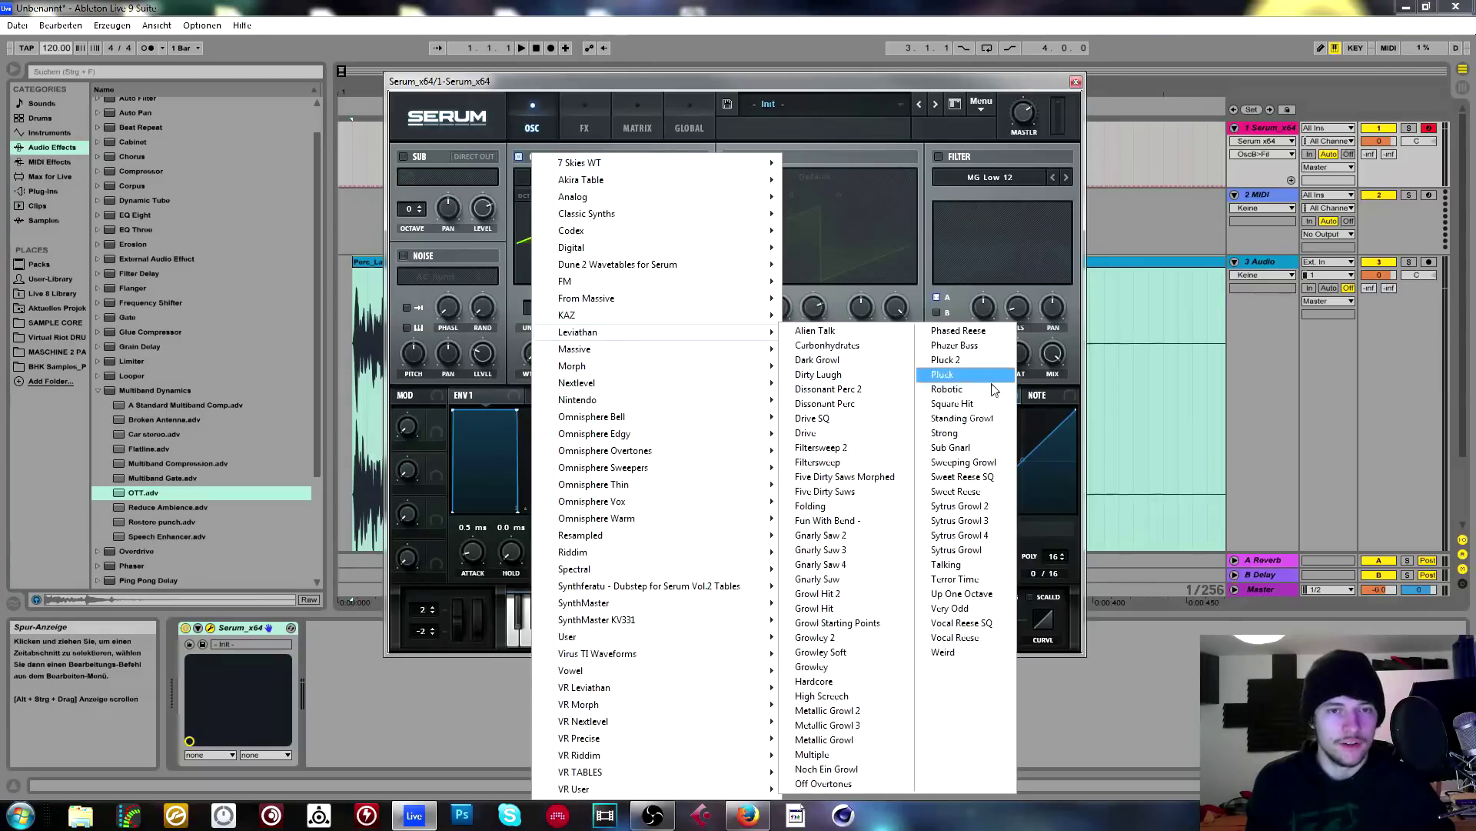
left_click(981, 506)
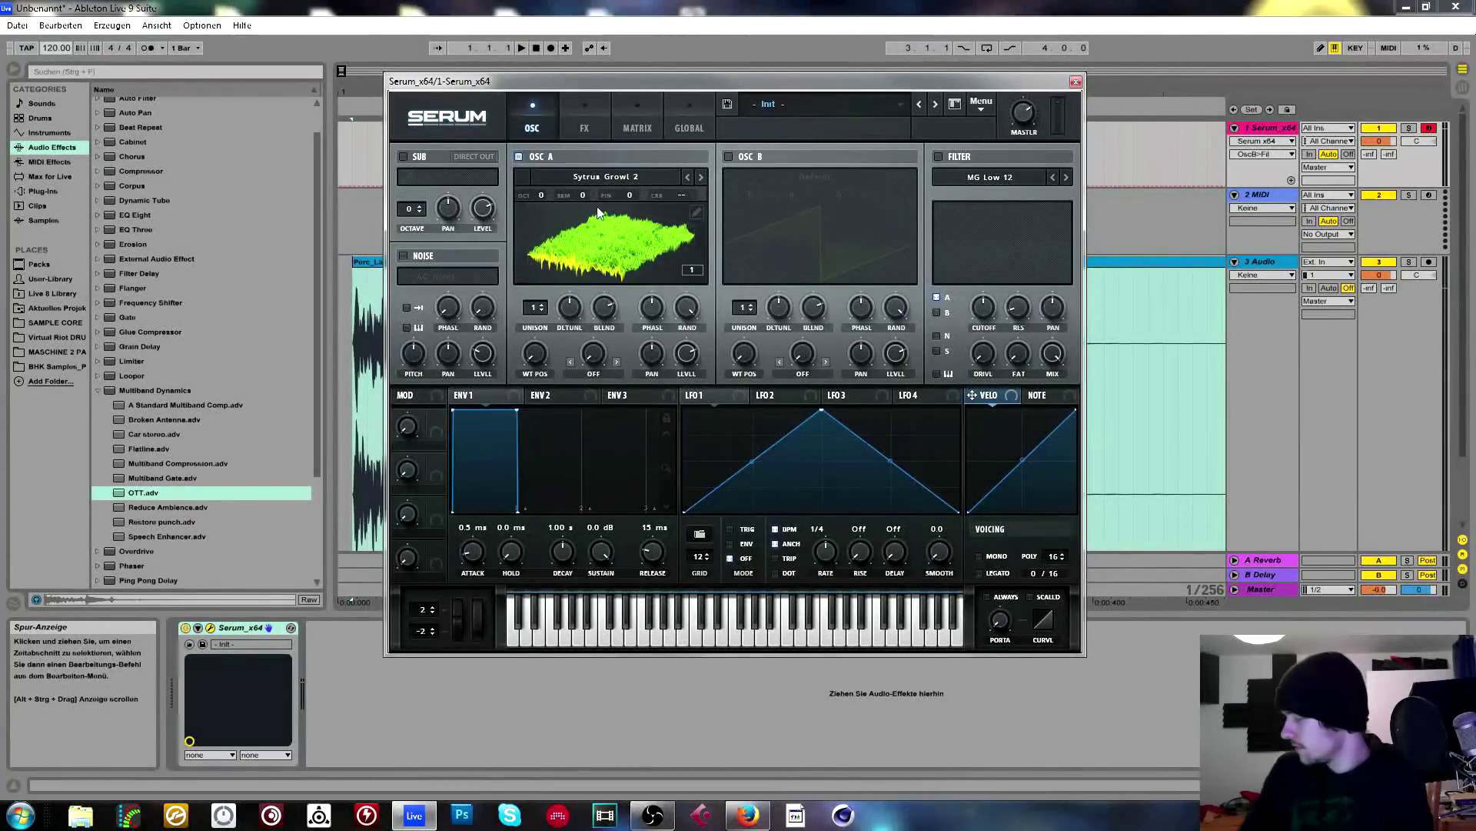
left_click_drag(526, 373, 549, 337)
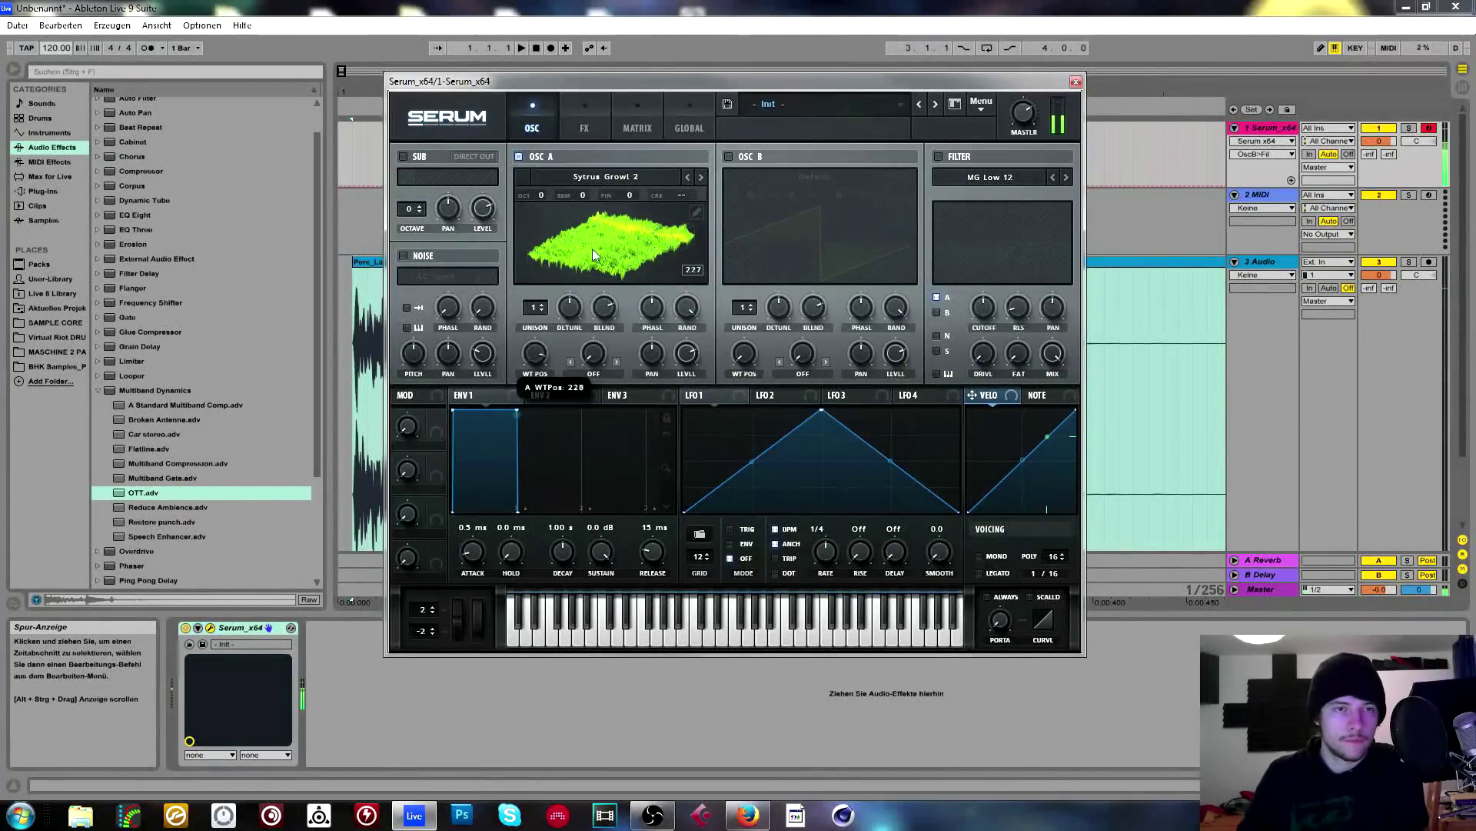
left_click(700, 177)
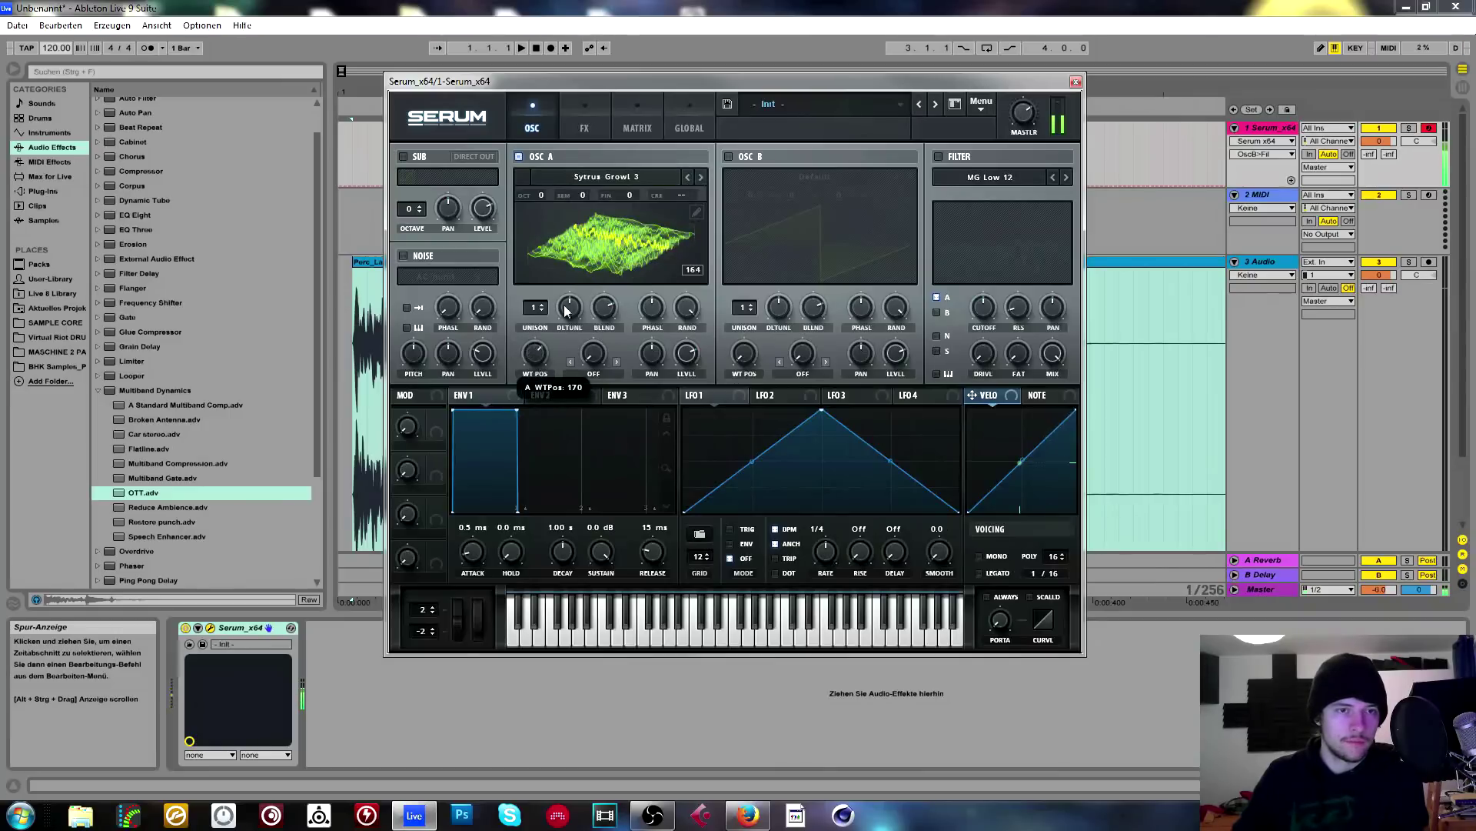
Audition the Leviathan wavetables Dissonant Perc 2 and Dissonant Perc in OSC A, sweeping the position of each.
left_click(603, 178)
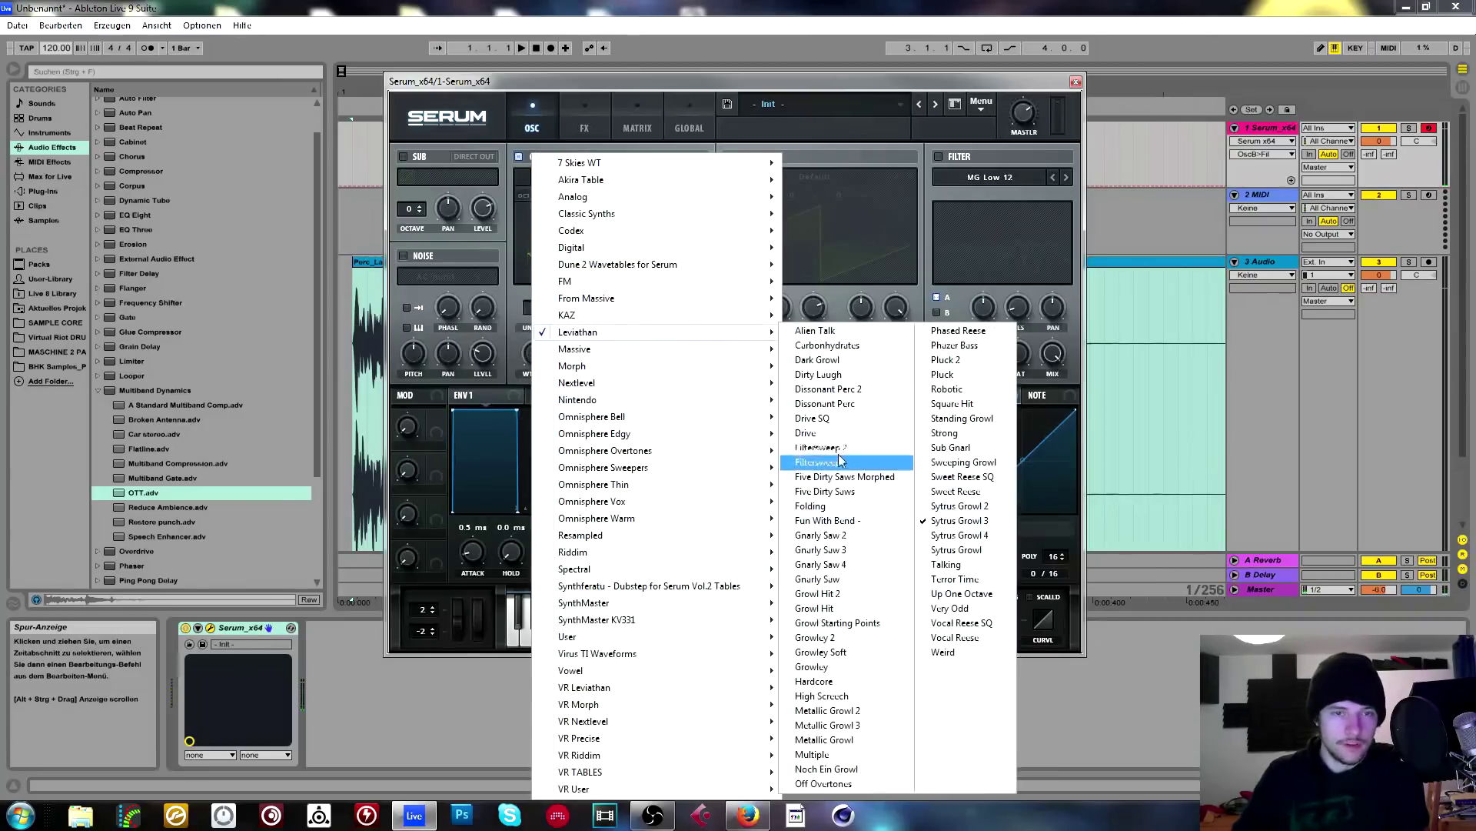
left_click(829, 388)
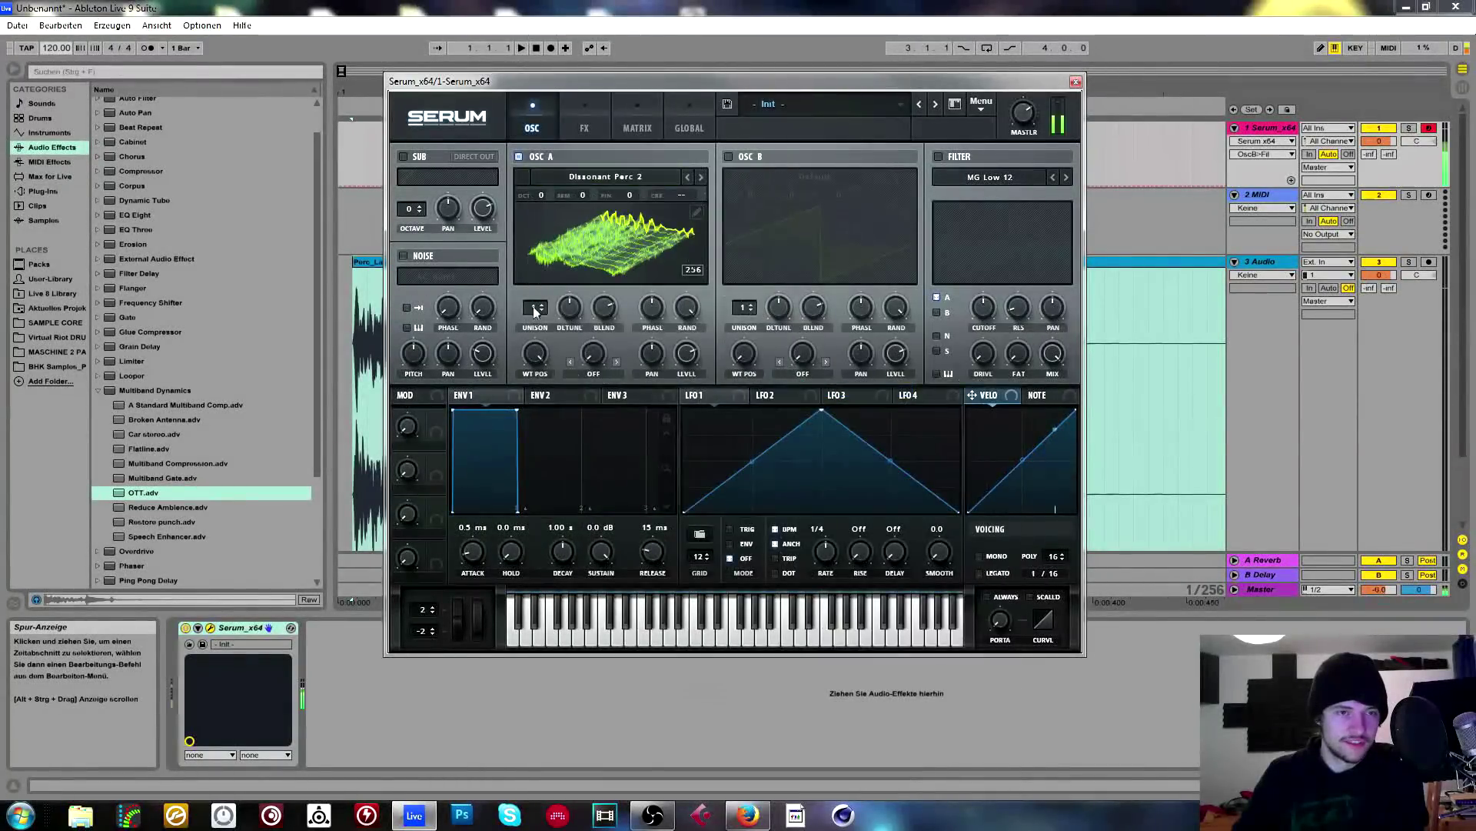
left_click_drag(535, 354, 562, 559)
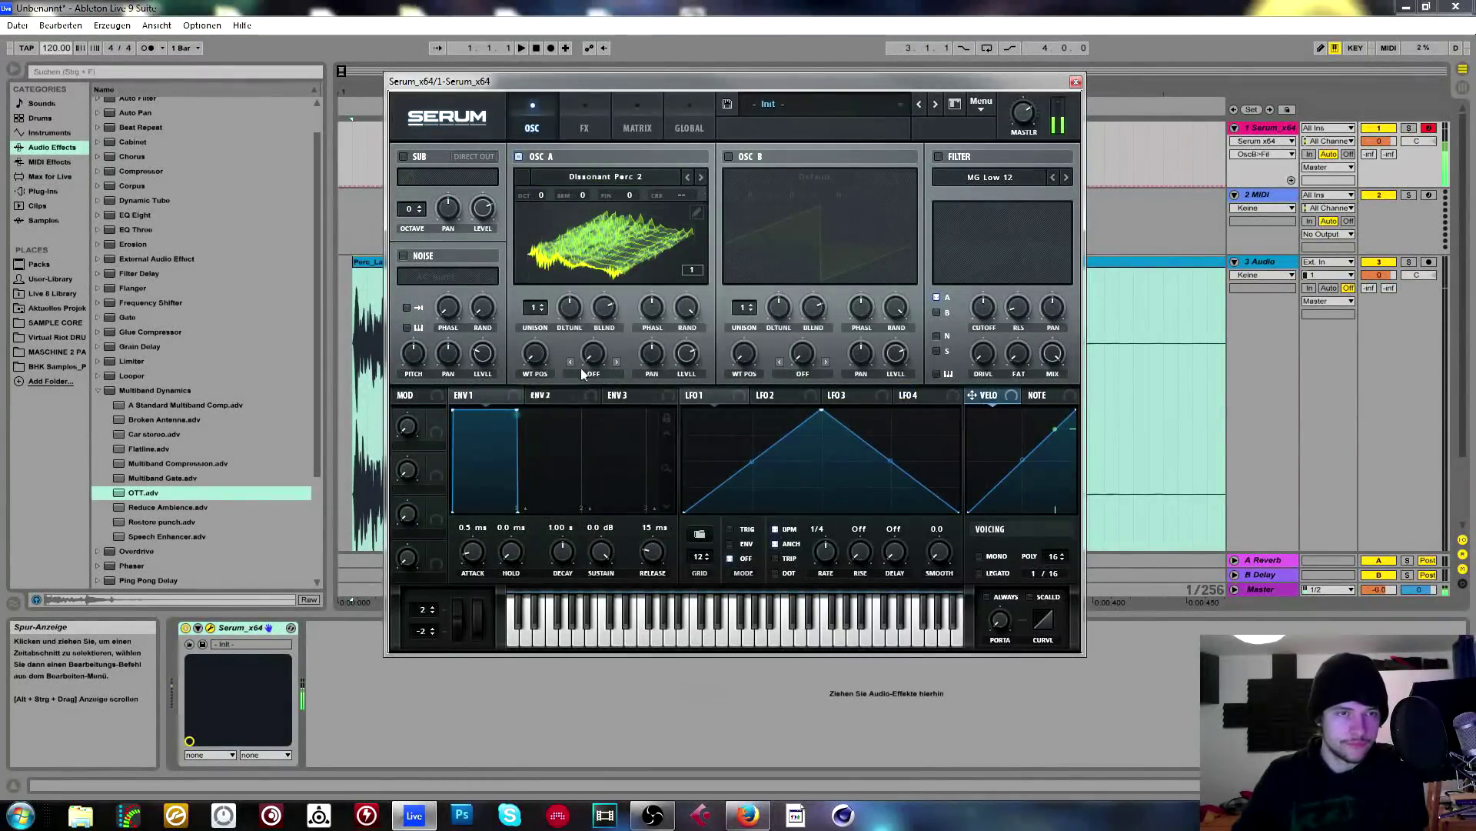
left_click(688, 177)
left_click_drag(536, 354, 554, 305)
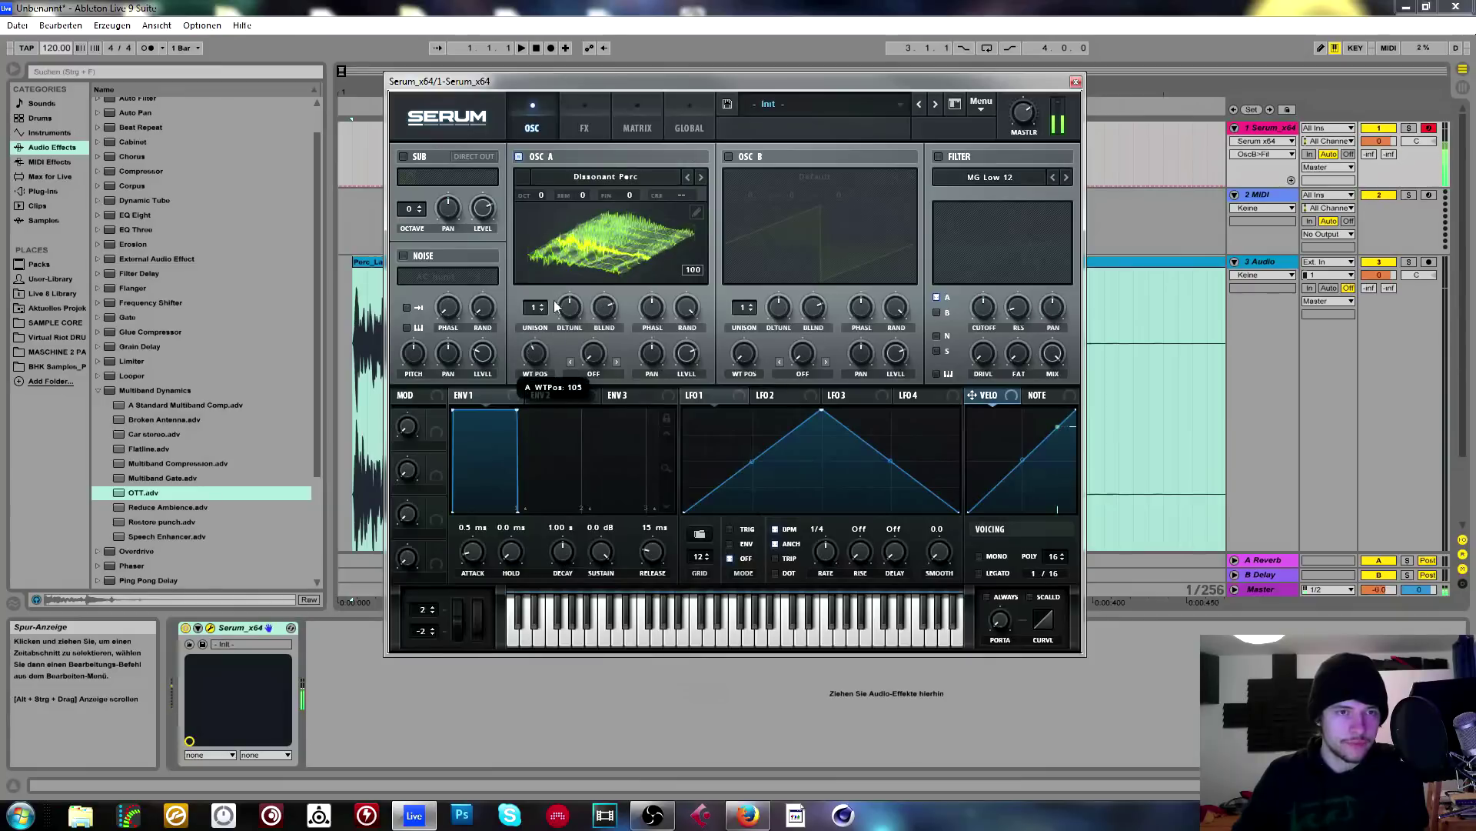
mouse_move(570, 250)
left_mouse_down()
mouse_move(583, 201)
mouse_move(566, 374)
mouse_move(536, 336)
mouse_move(555, 252)
mouse_move(556, 269)
left_mouse_up()
Load the Dirty Laugh wavetable in OSC A and sweep its position, ending at frame 1.
left_click(697, 177)
left_click(688, 177)
left_click(689, 177)
left_click_drag(533, 353, 564, 361)
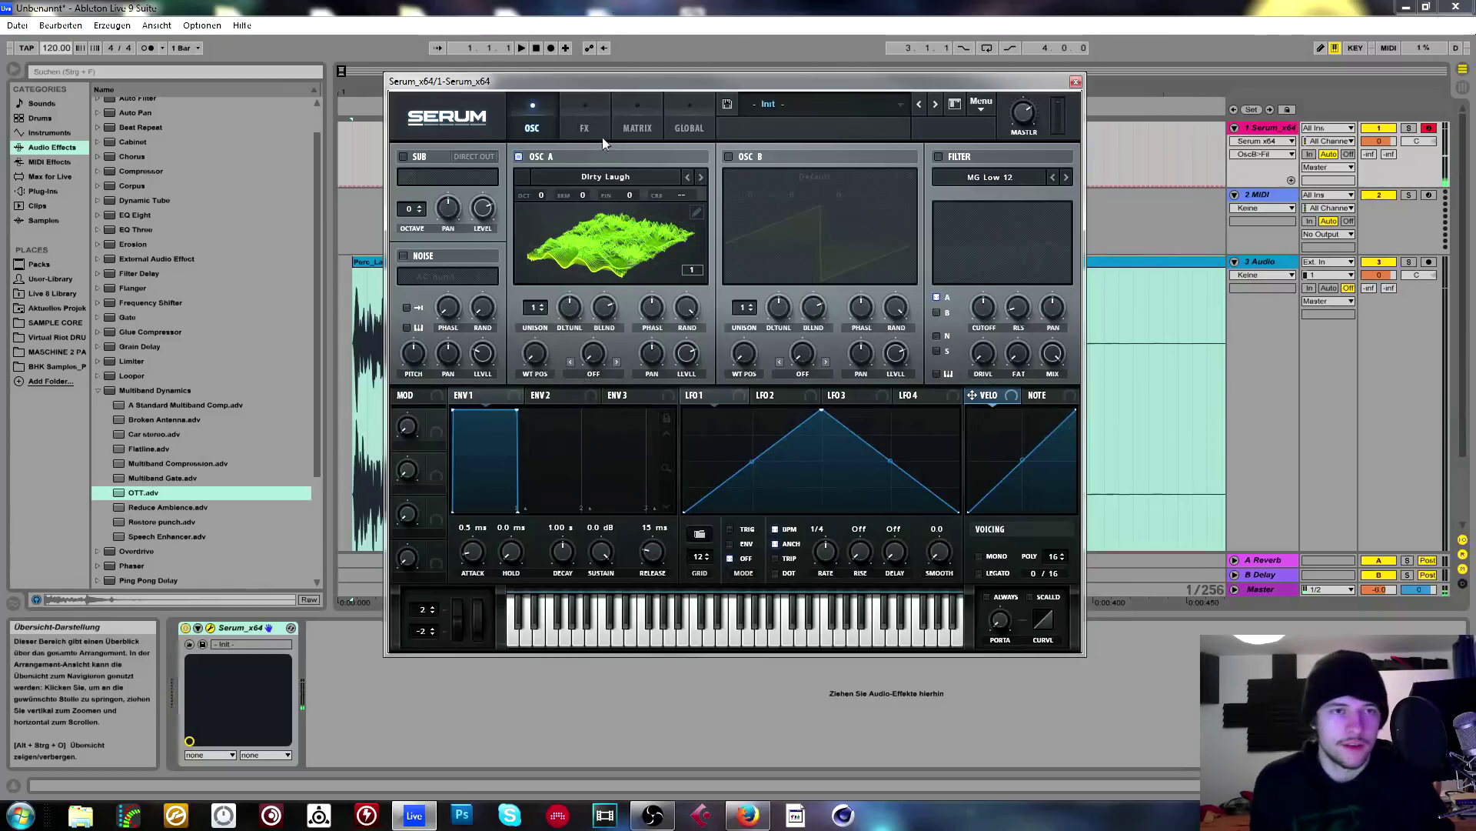
left_click(605, 177)
left_click(666, 86)
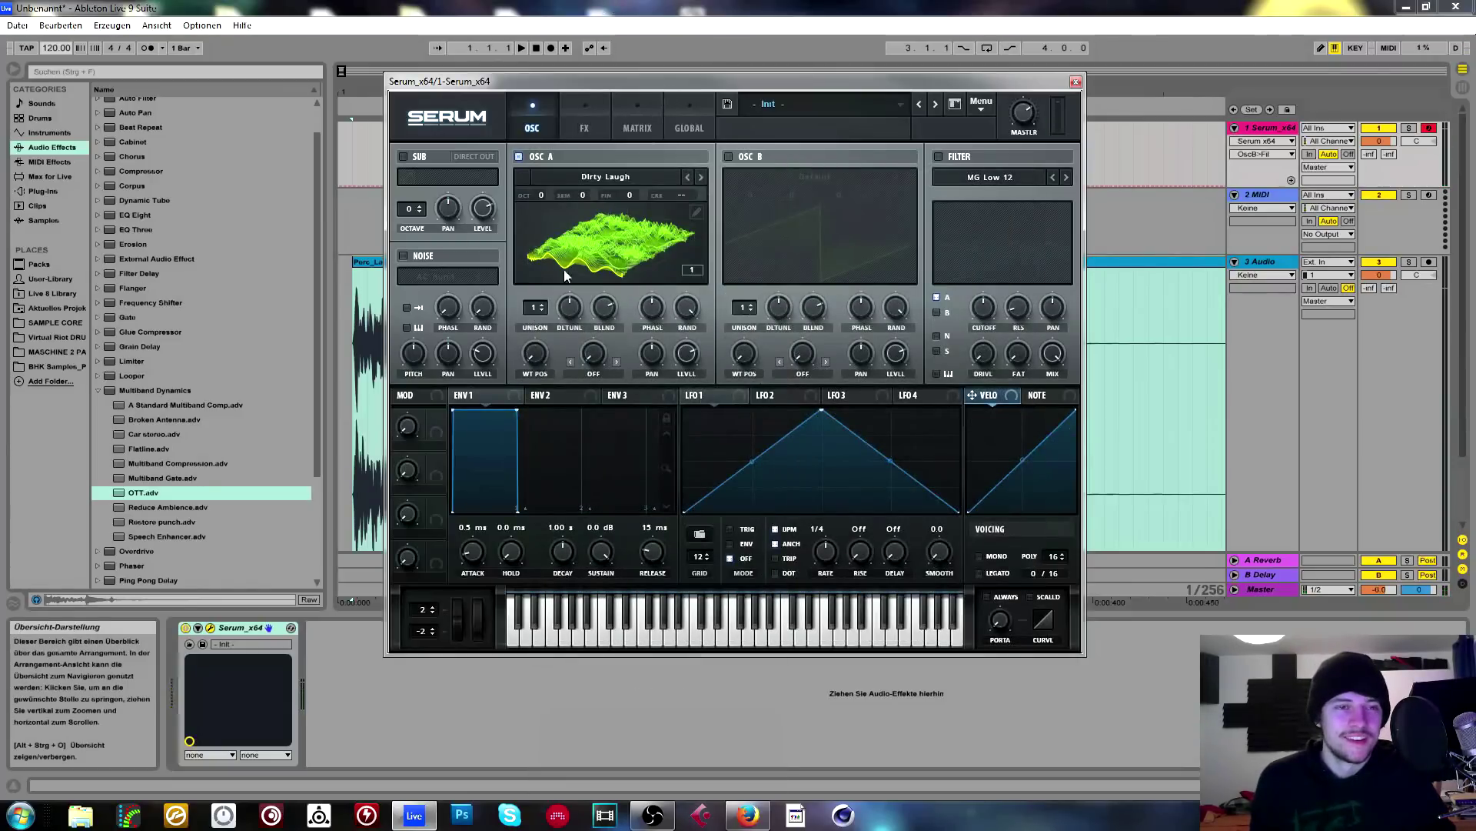